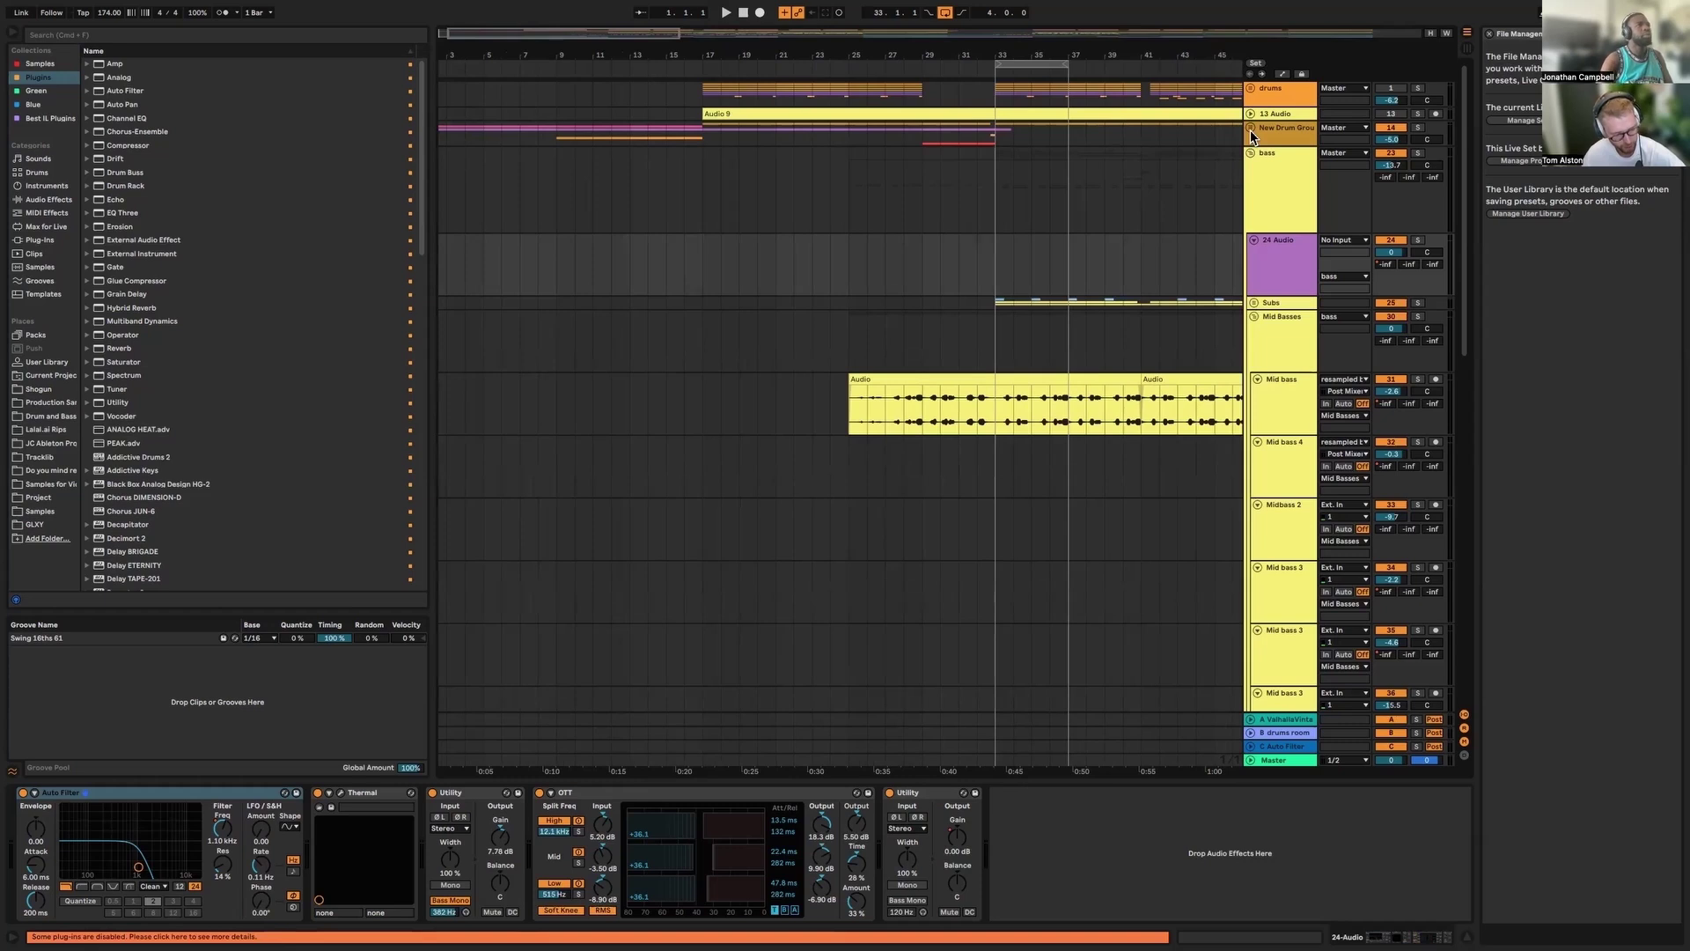
Fold the bass group, and unfold the 13 Audio track and the drums group in the arrangement
left_click_drag(579, 39, 1256, 142)
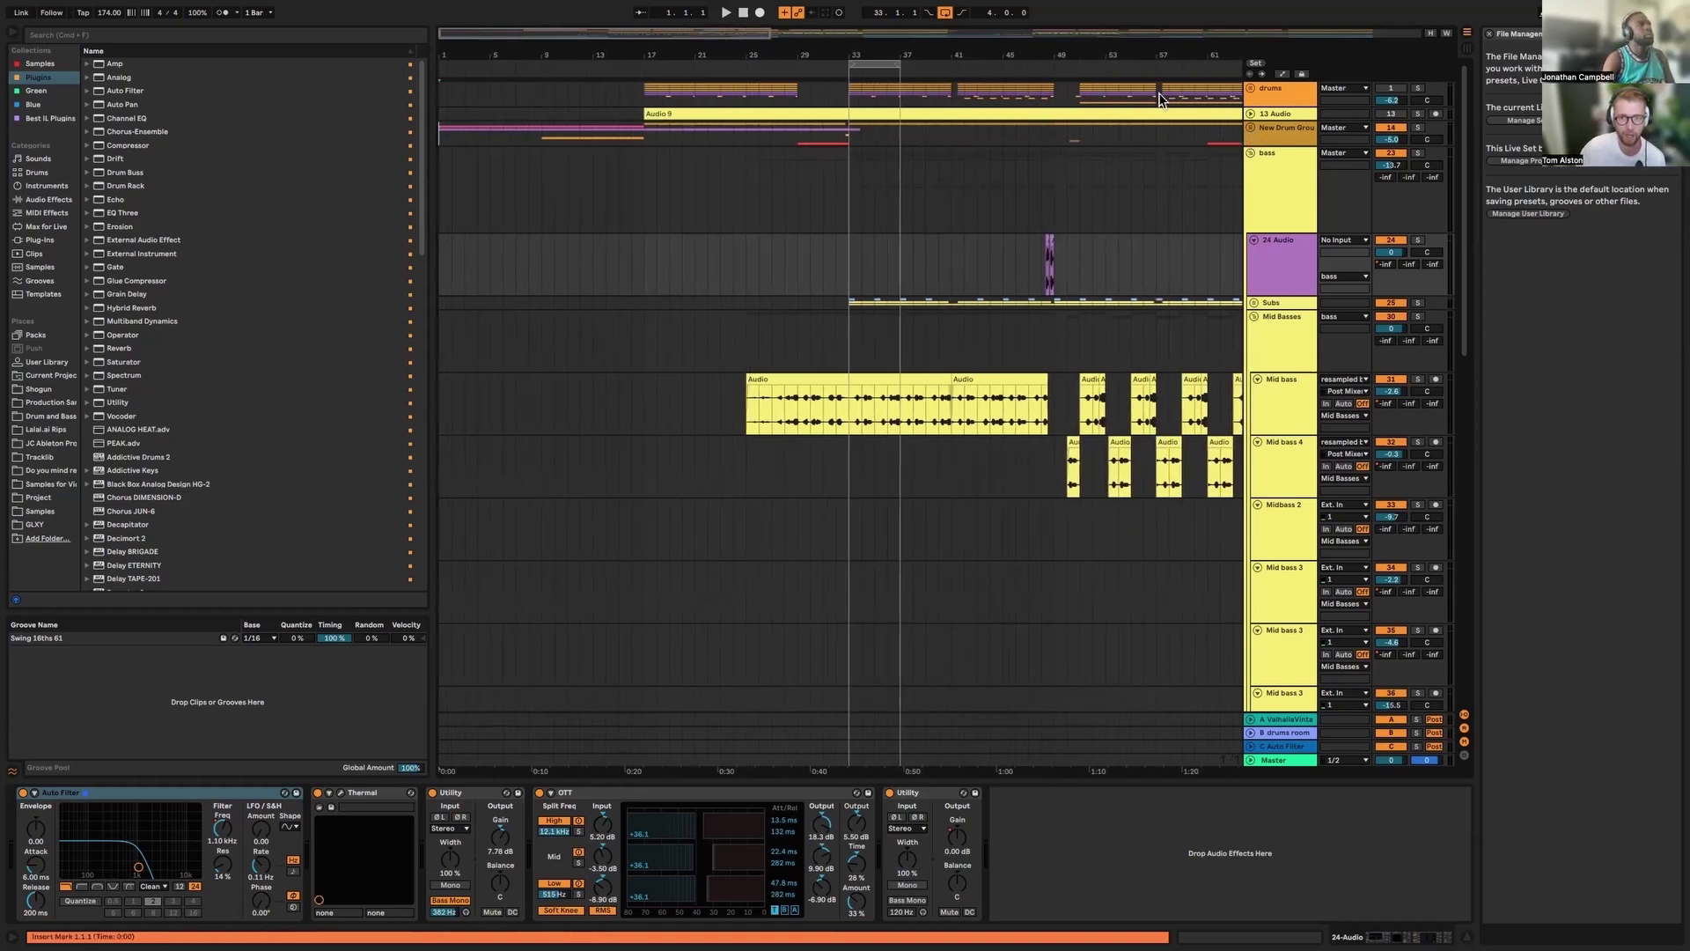
left_click(1251, 152)
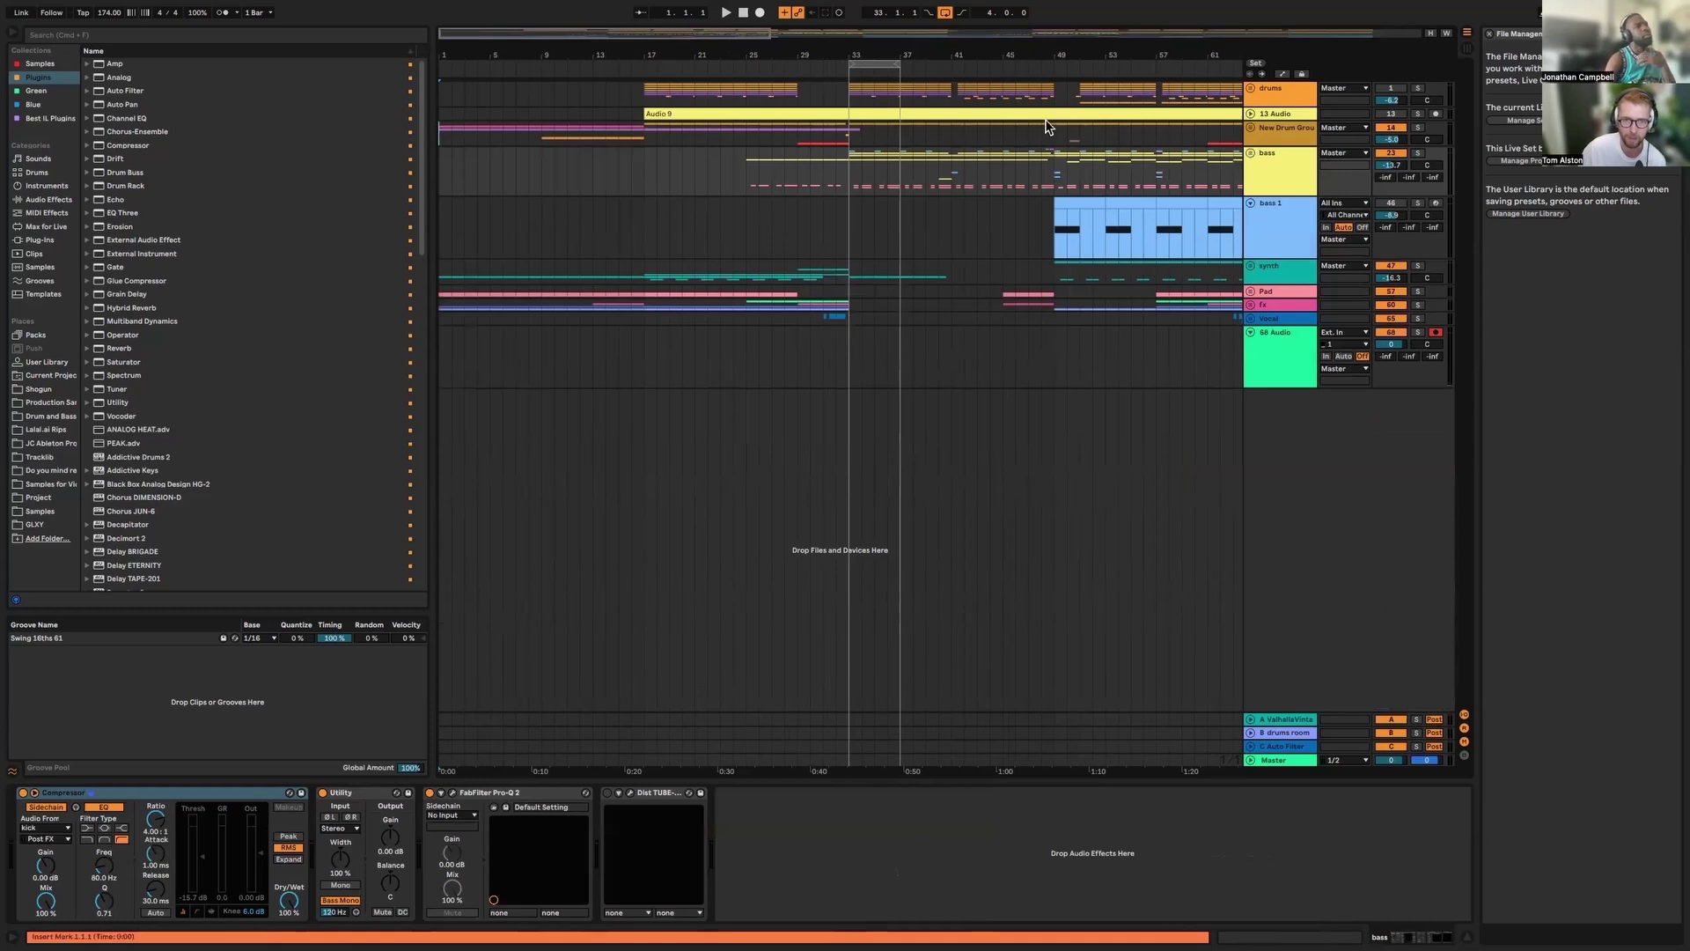
scroll(925, 163, "right", 1)
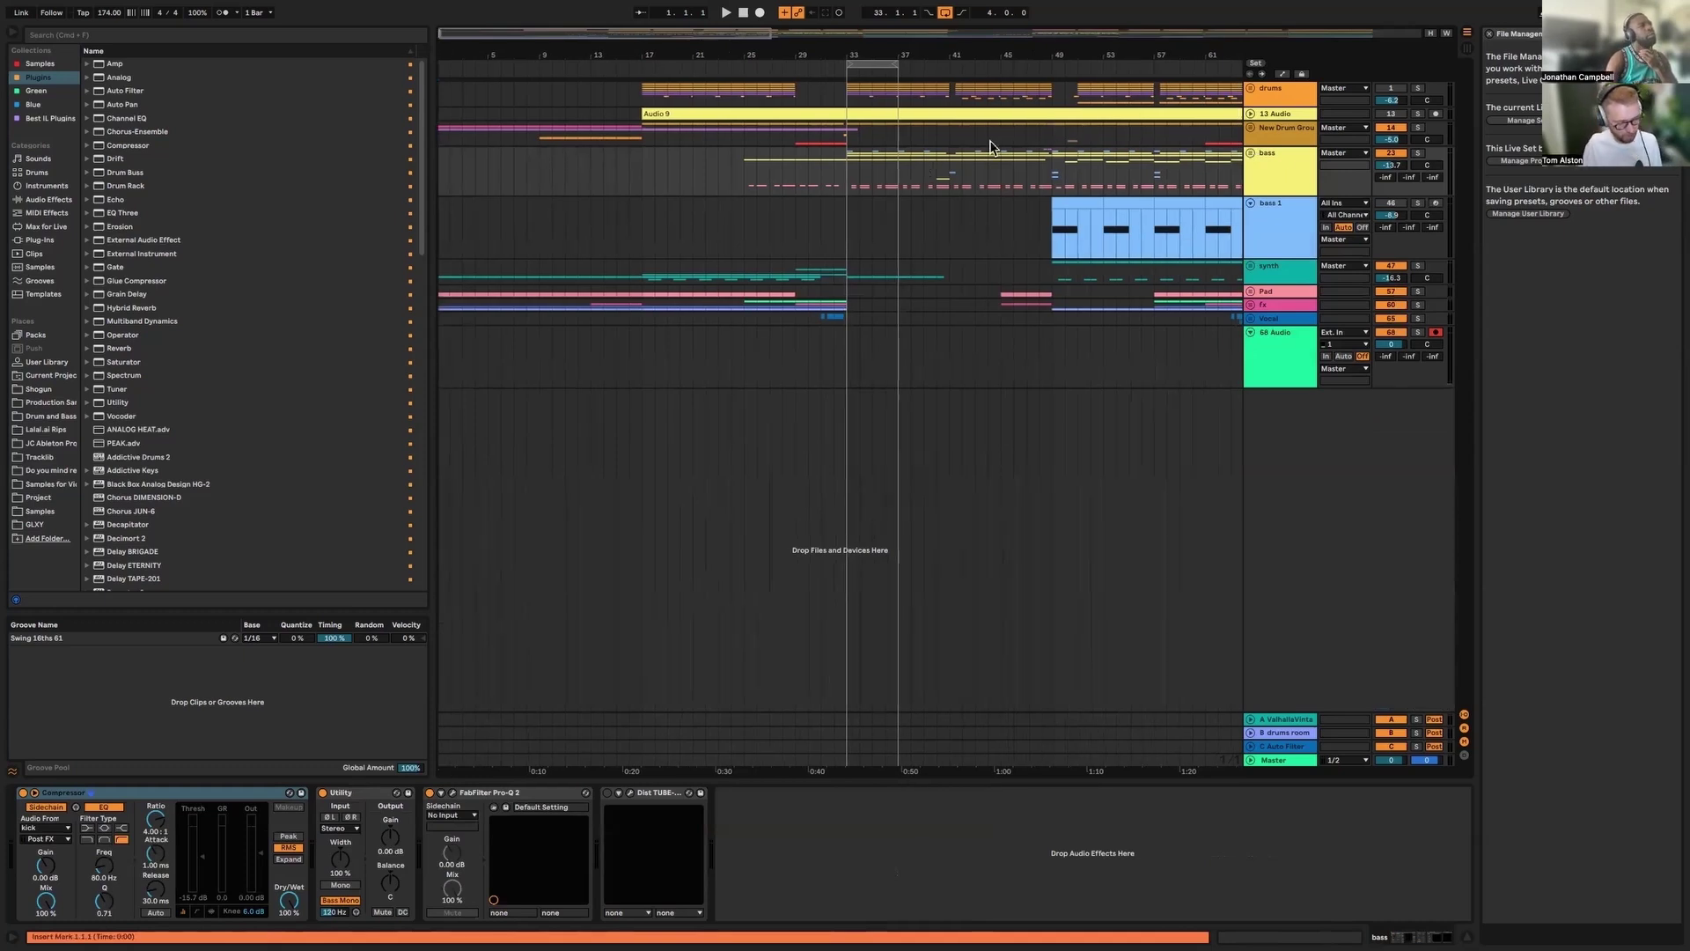
left_click(1251, 115)
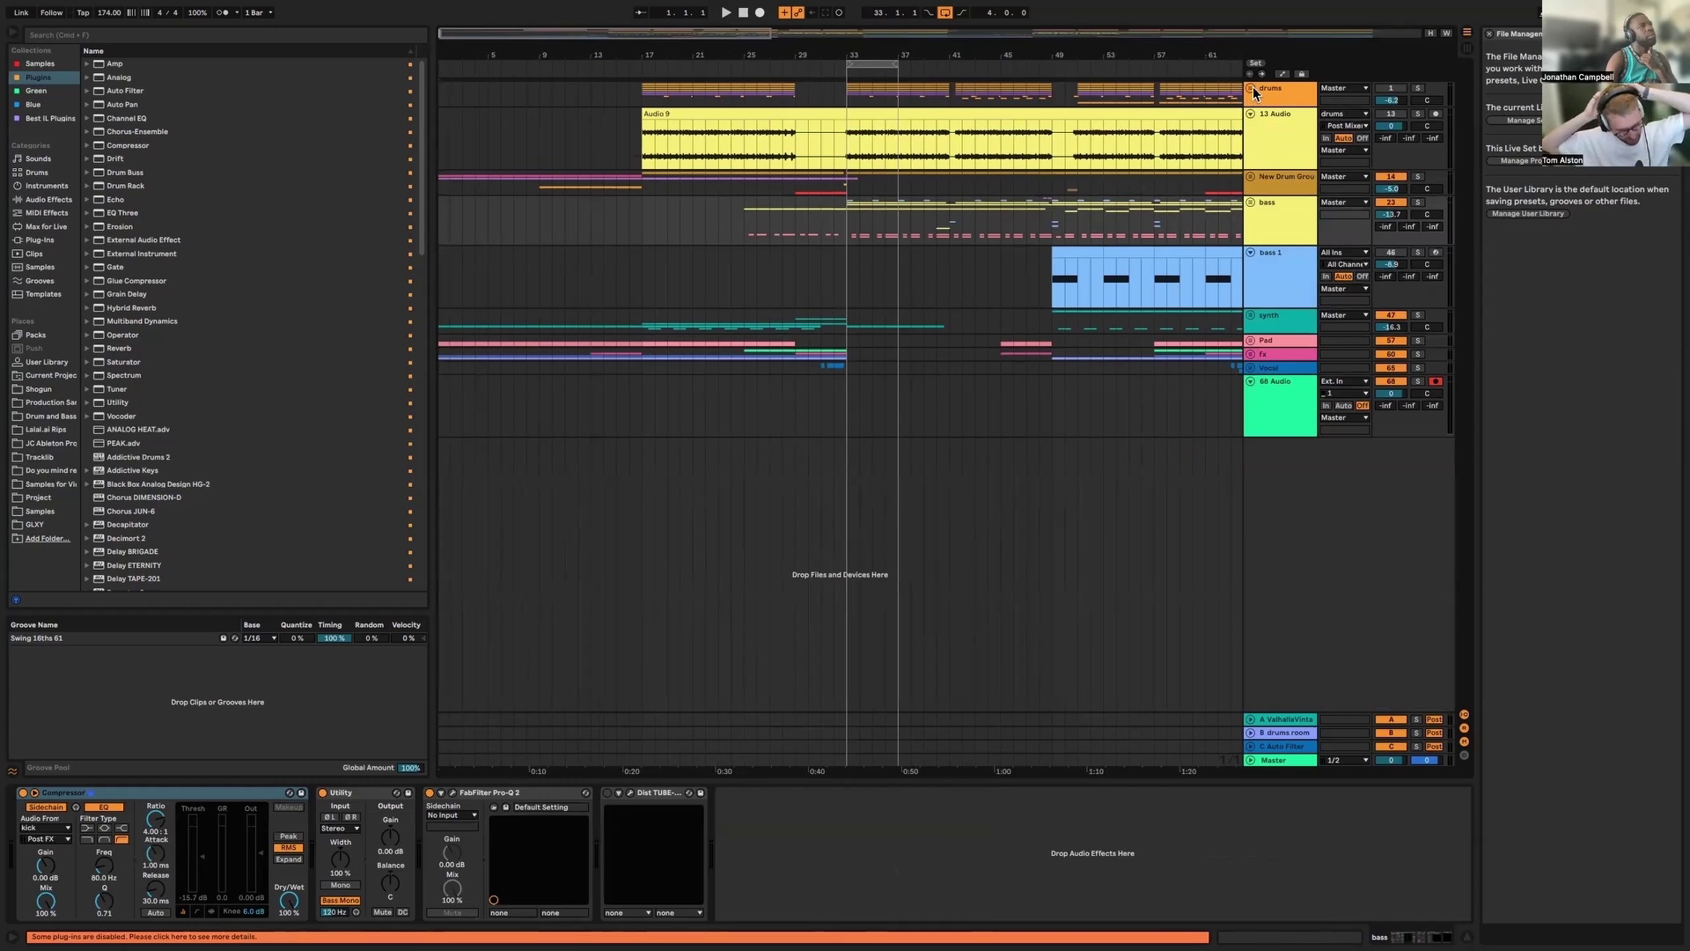
left_click(1250, 88)
left_click_drag(644, 29, 647, 43)
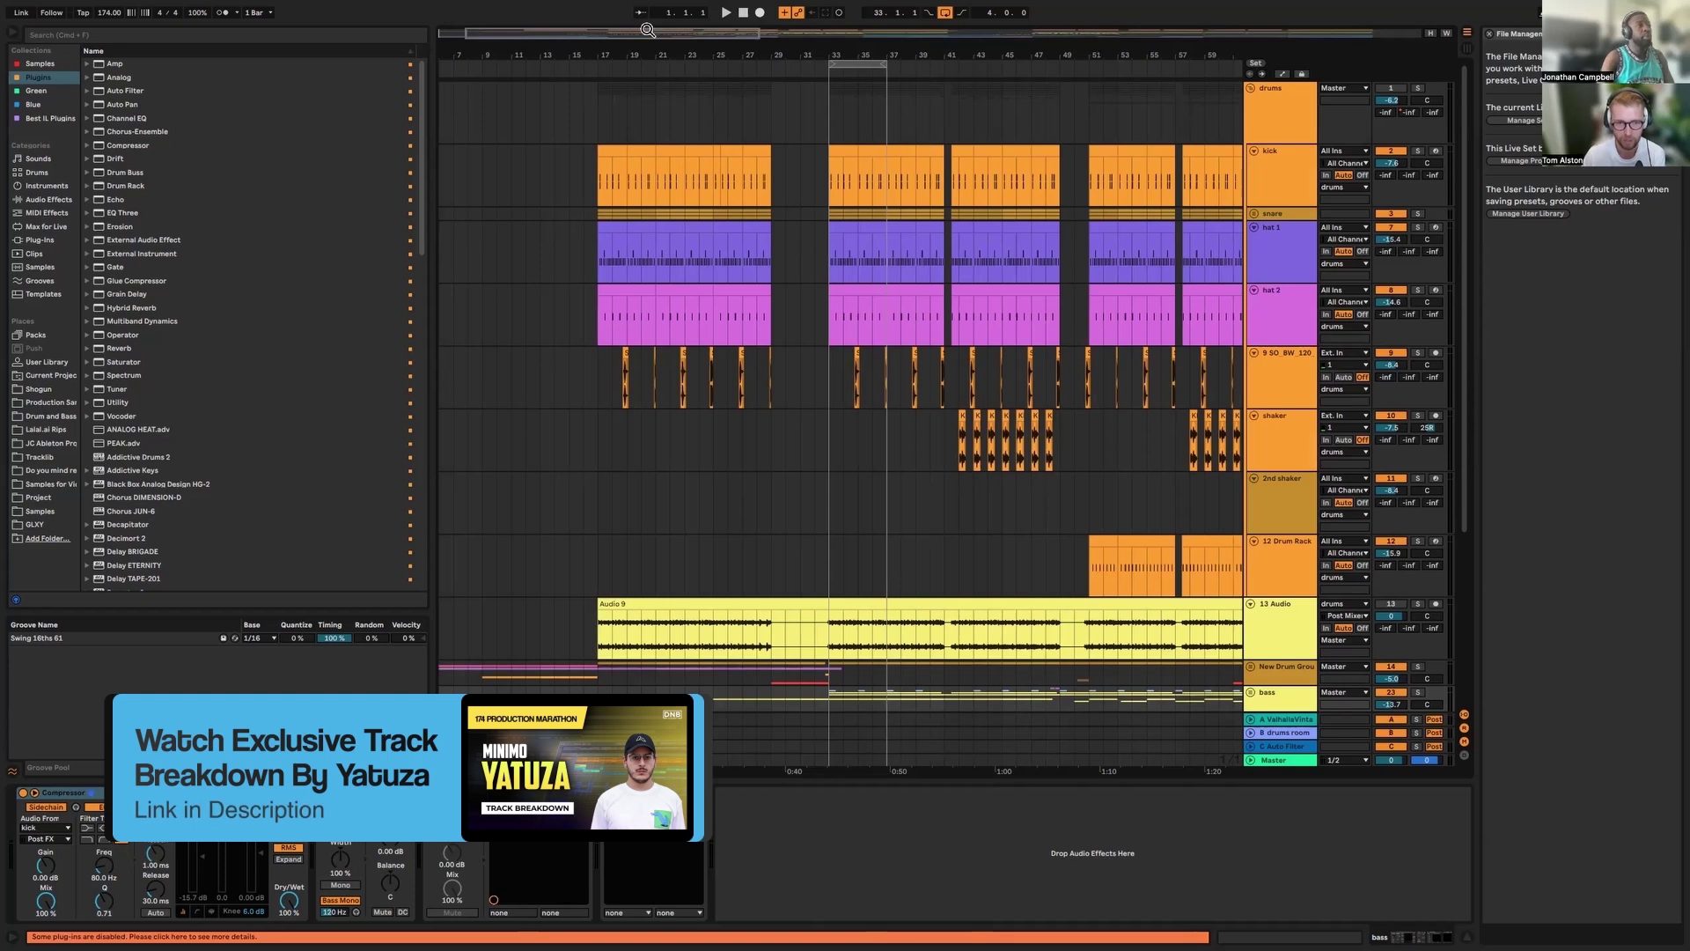
Solo the New Drum Group and unfold it to look over its audio tracks alongside the drums group
scroll(1267, 370, "down", 2)
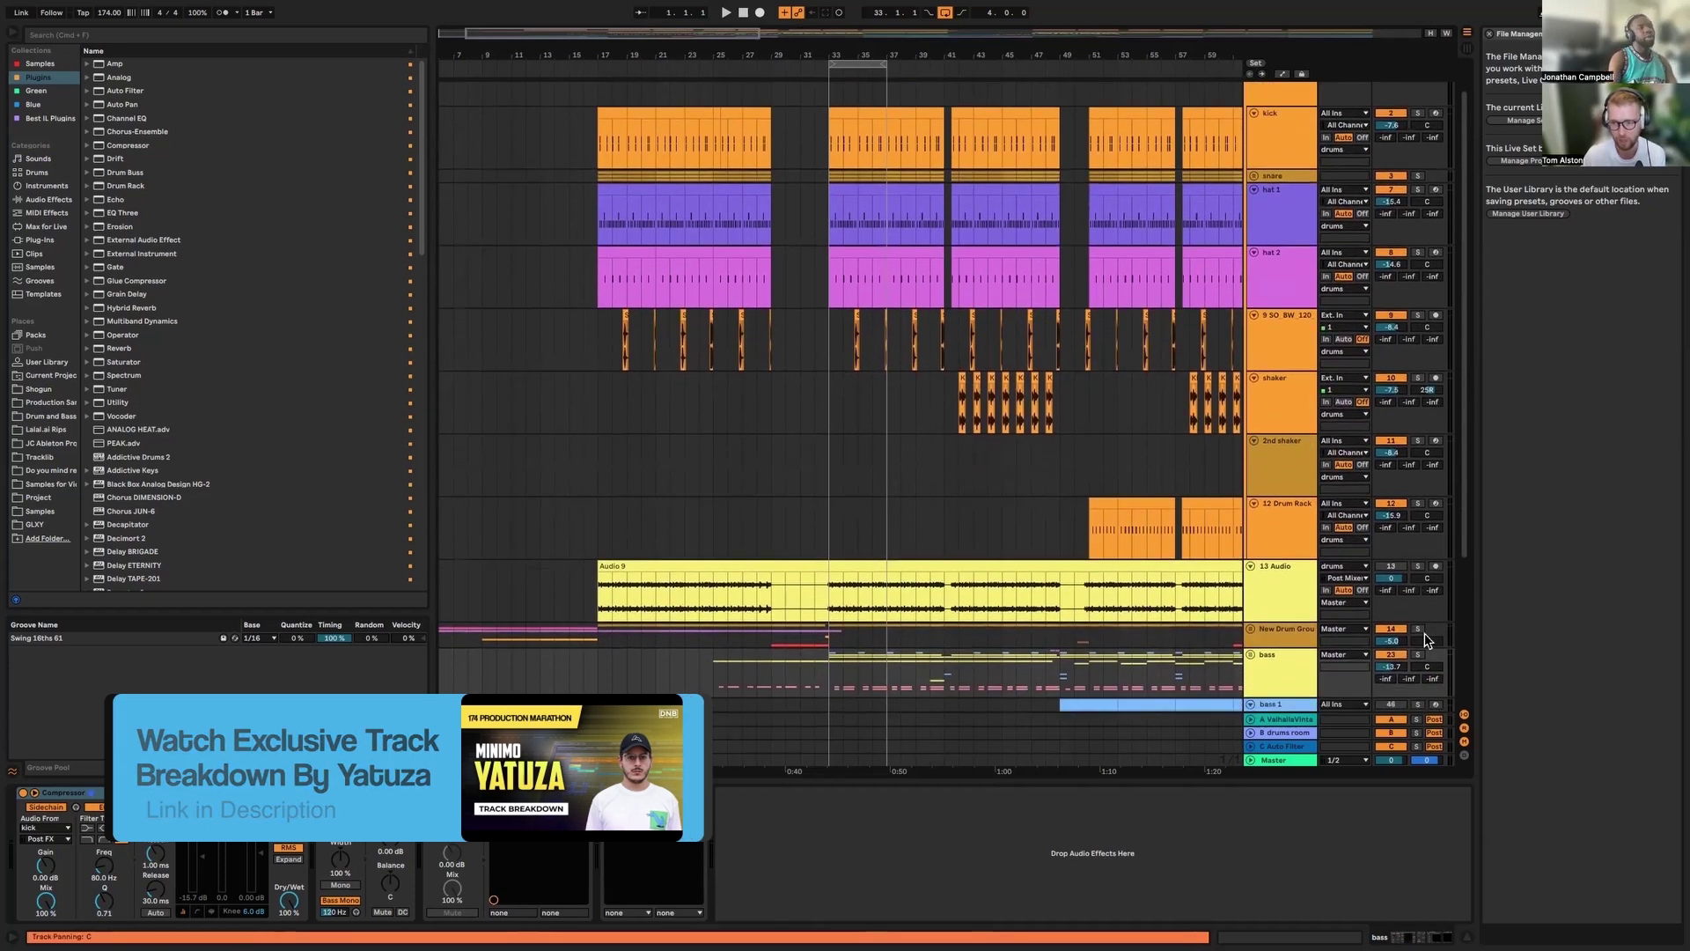
left_click(1254, 630)
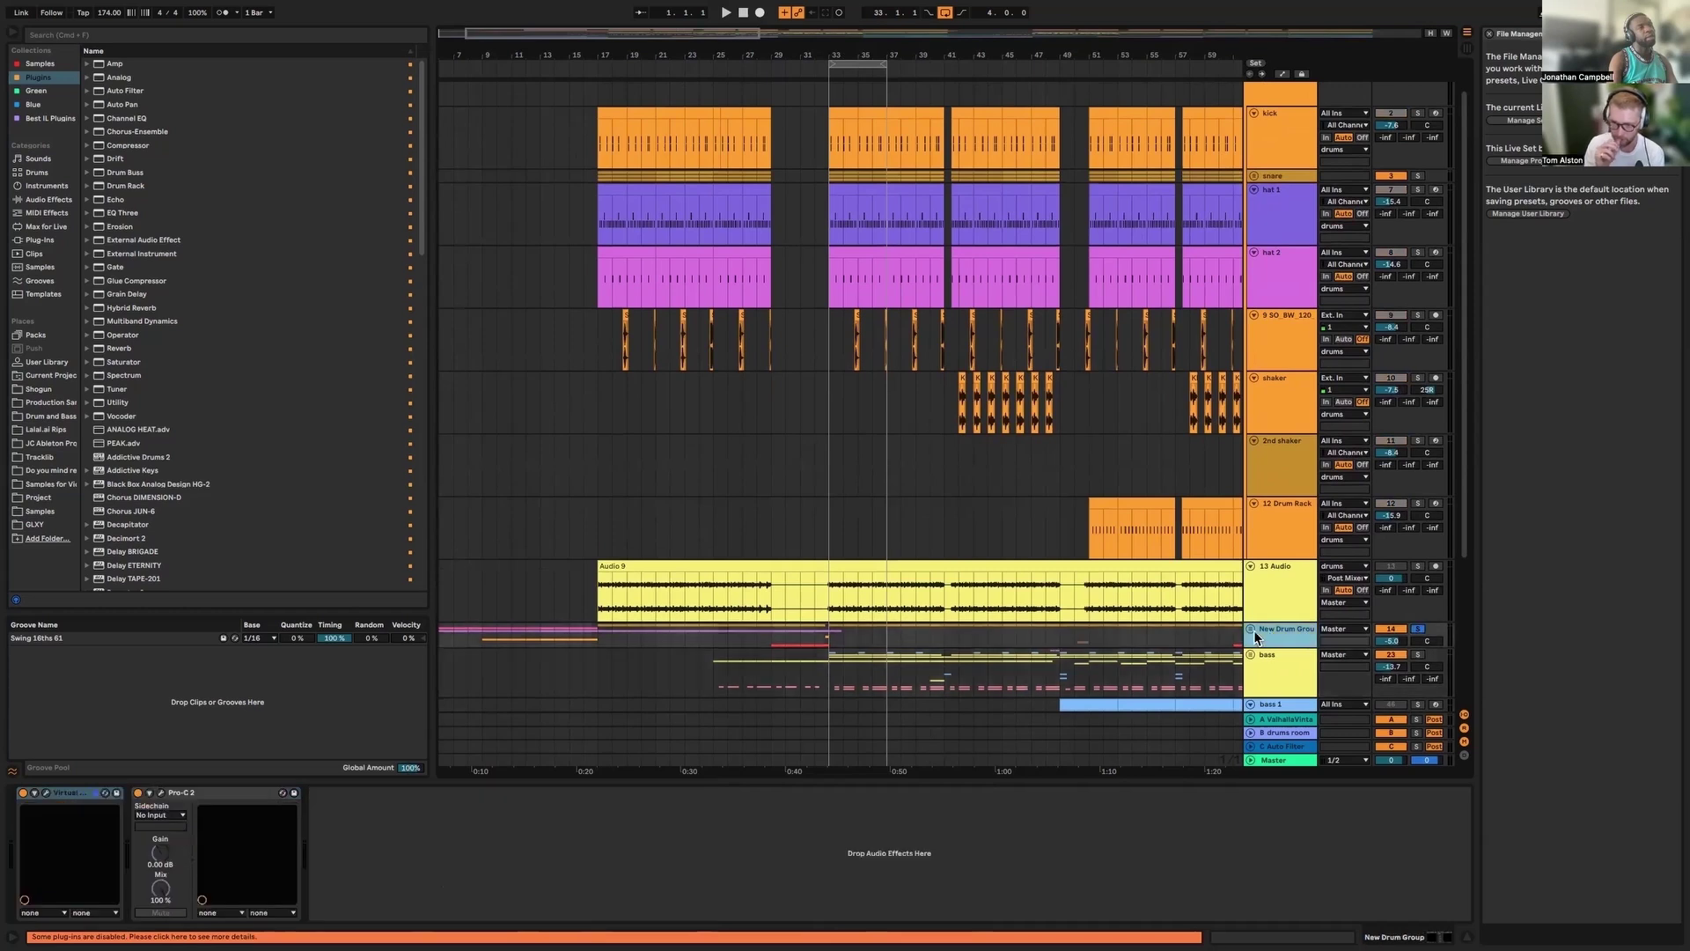
left_click(1251, 630)
scroll(1150, 592, "down", 6)
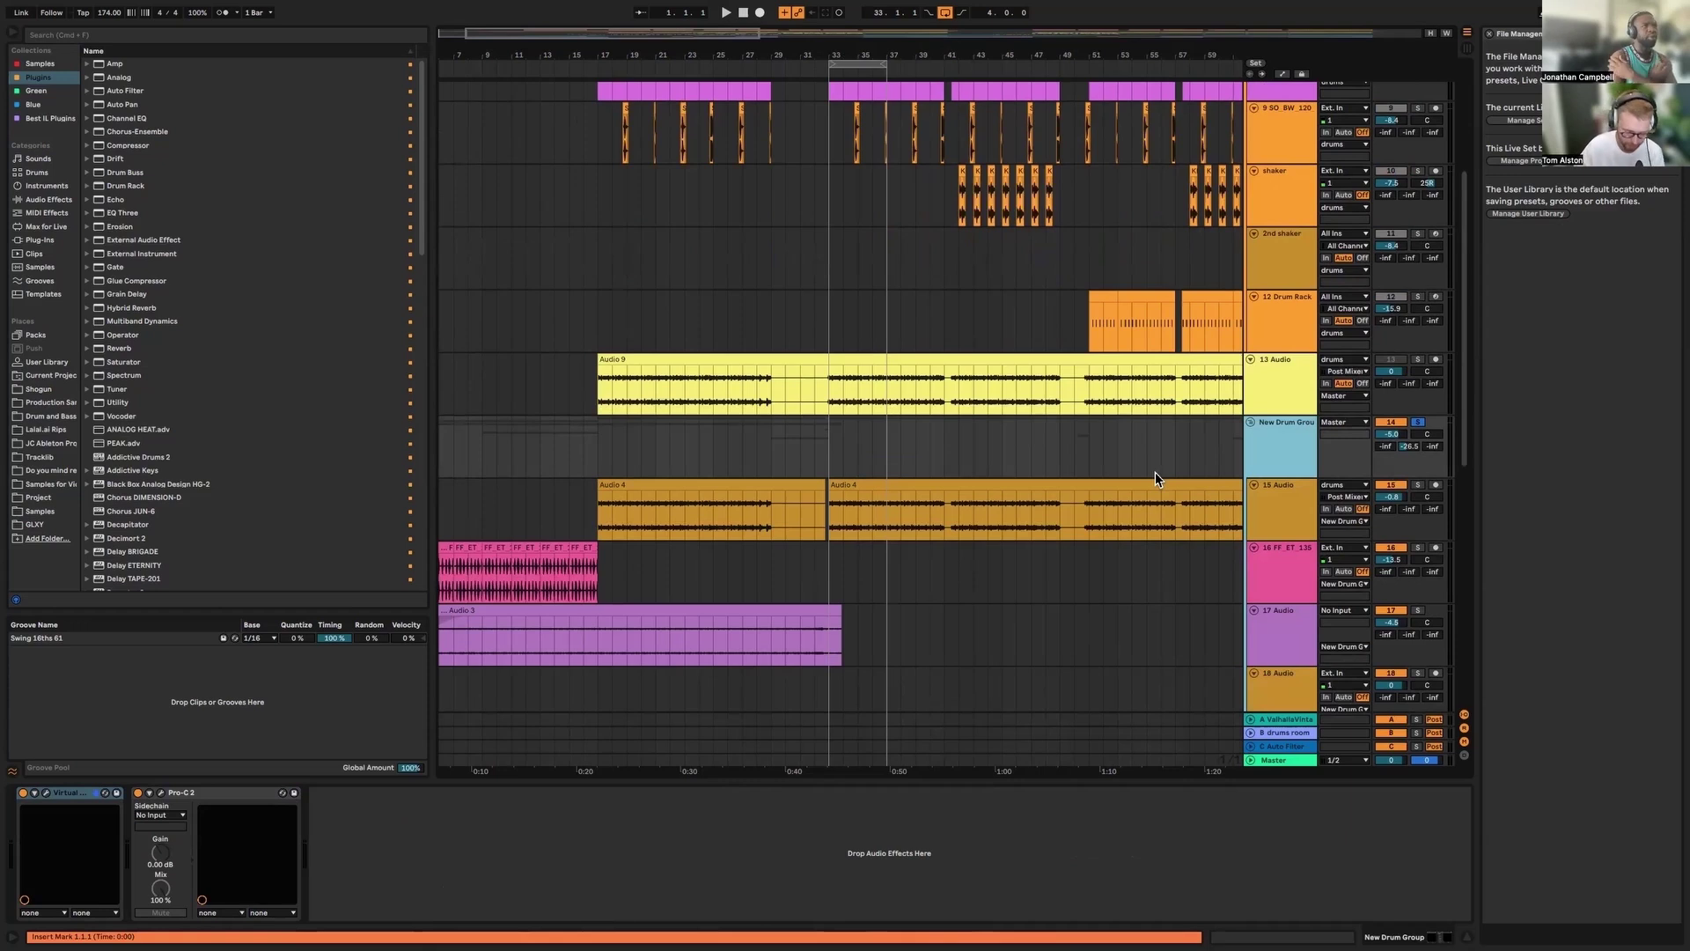
scroll(1154, 472, "down", 8)
scroll(1144, 437, "up", 14)
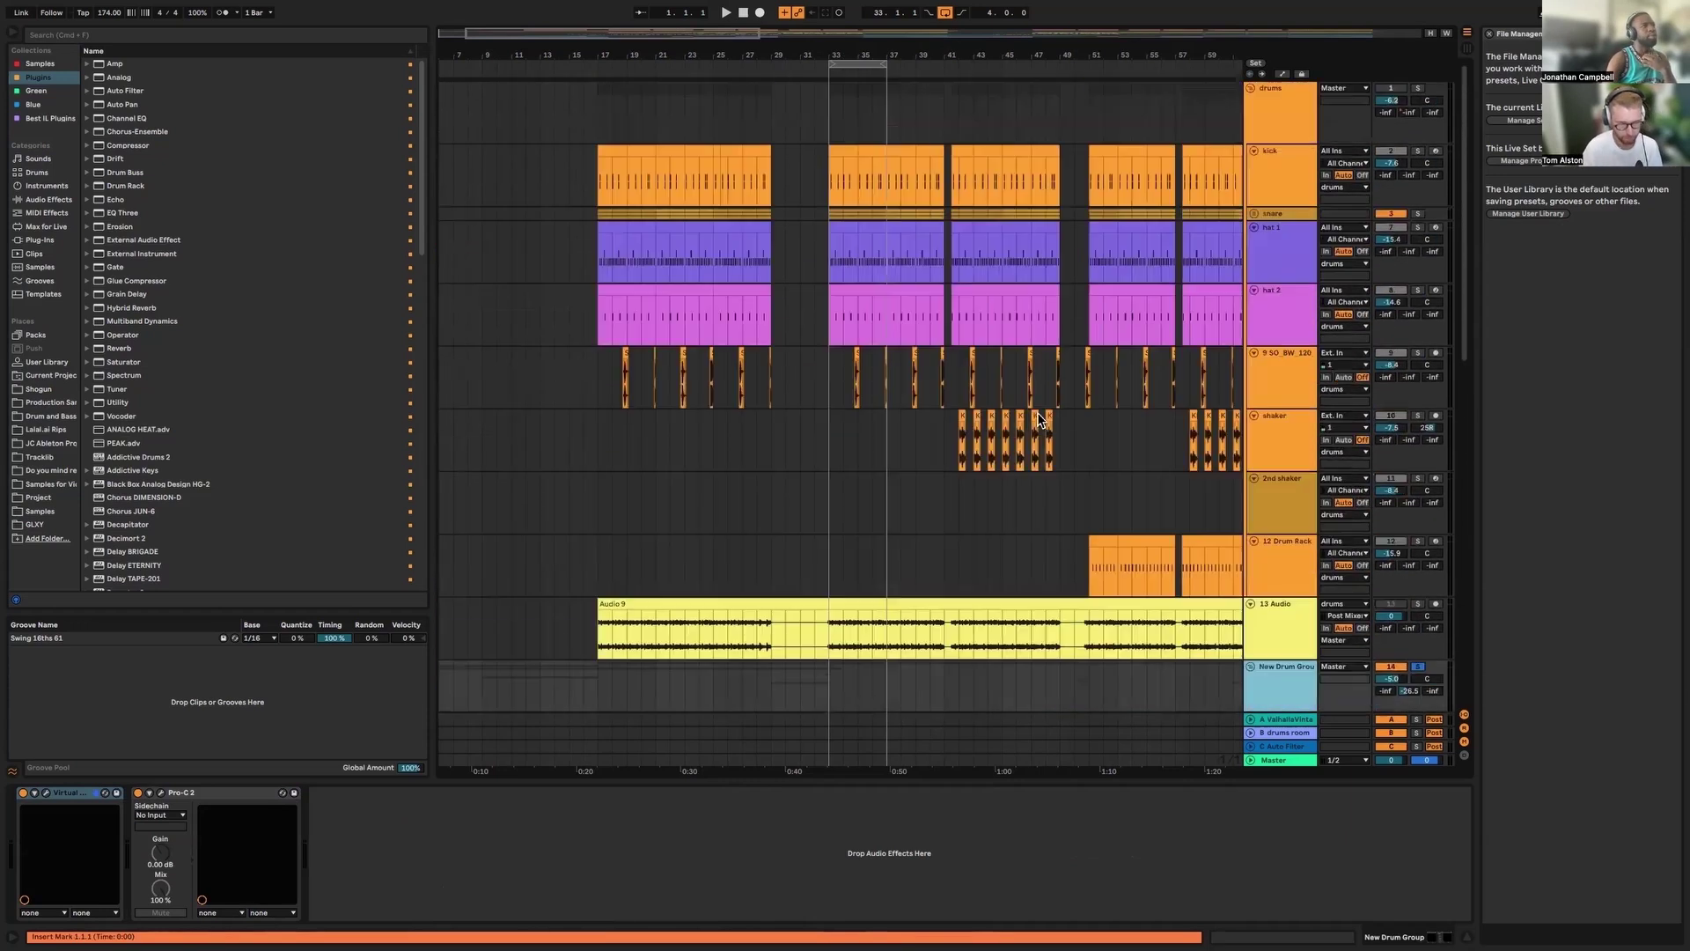
scroll(915, 256, "down", 4)
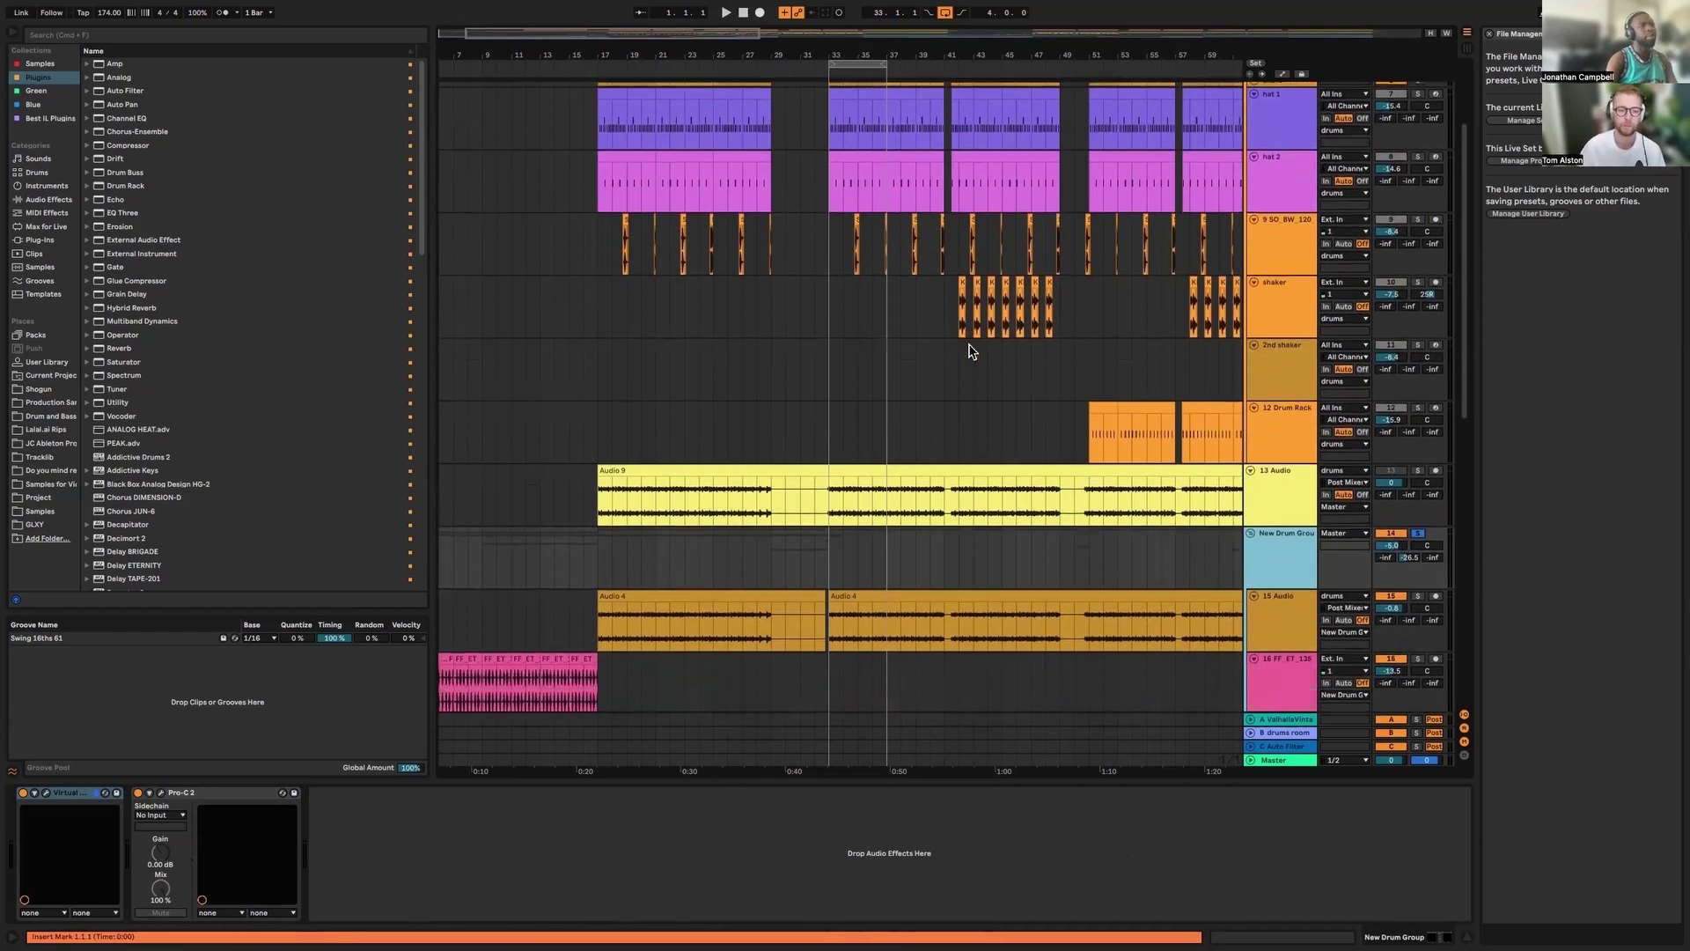
Audition the resampled drum clip starting at bar 33 on the 15 Audio track
left_click(845, 555)
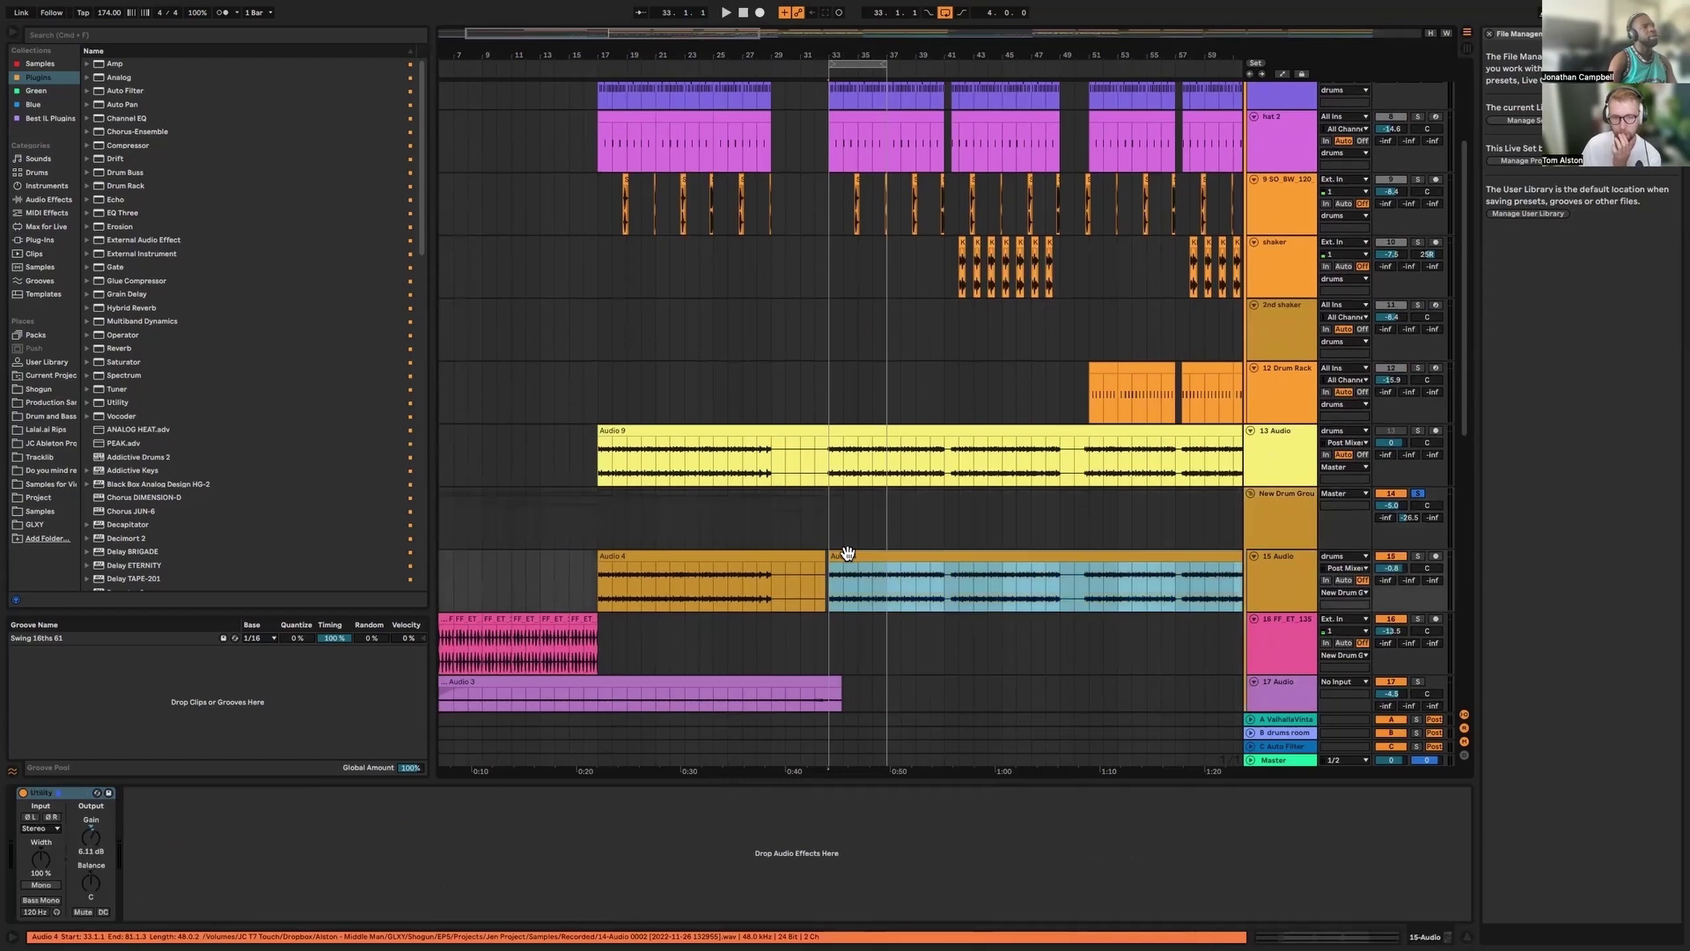
key("space")
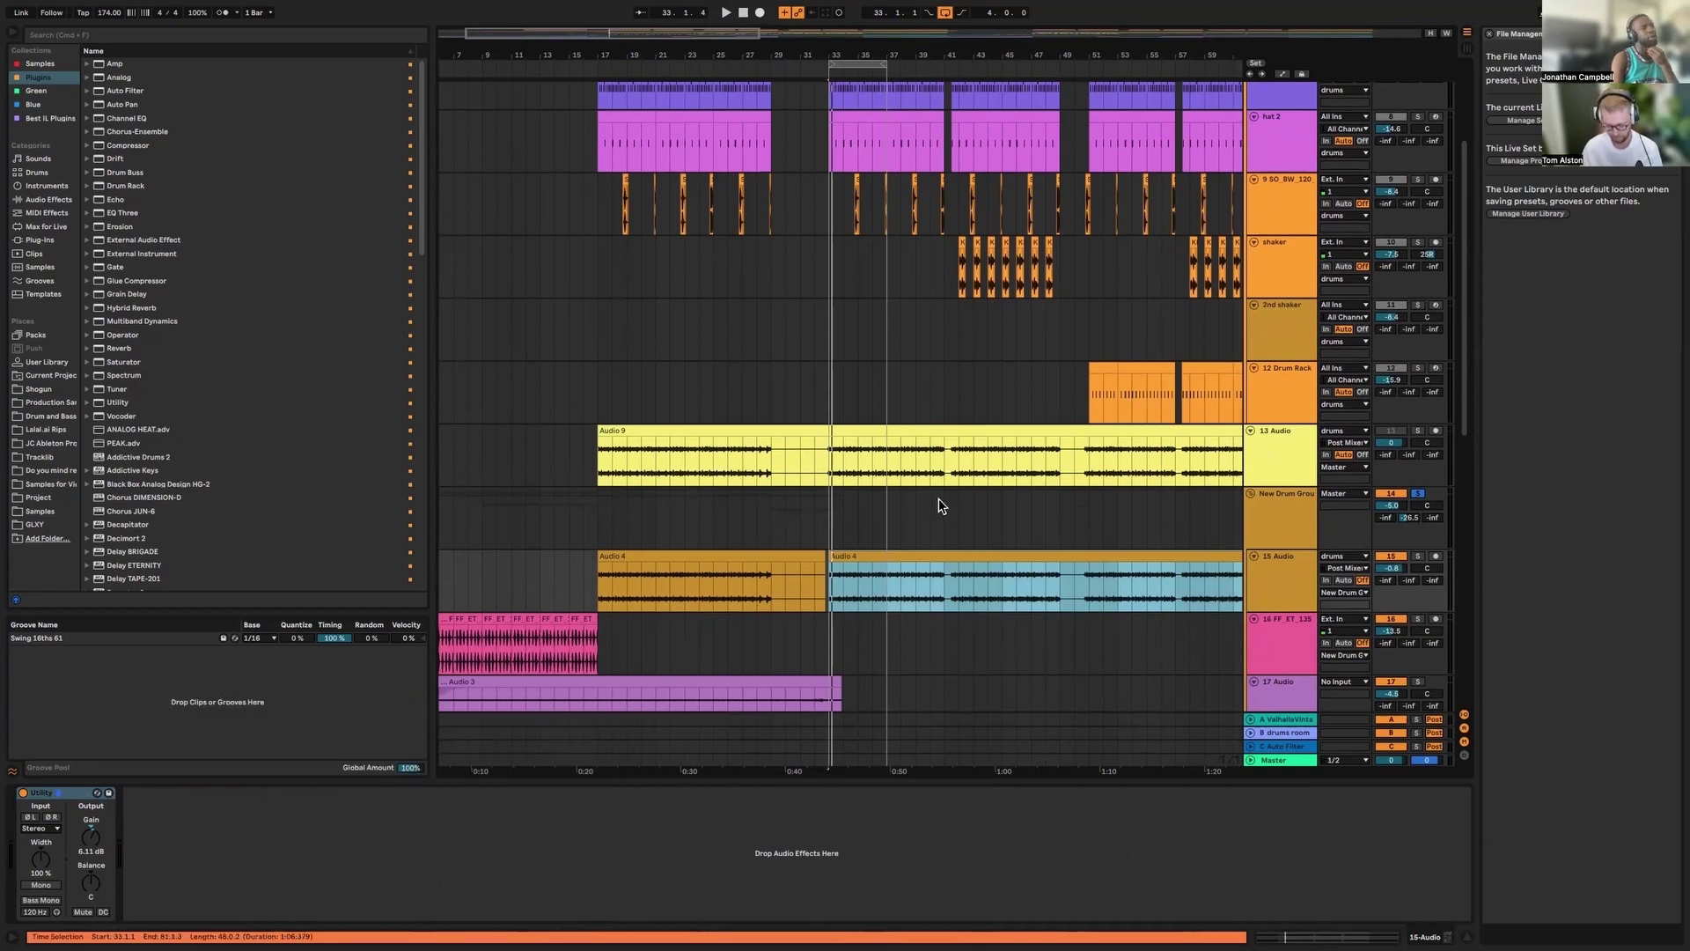
scroll(941, 505, "up", 4)
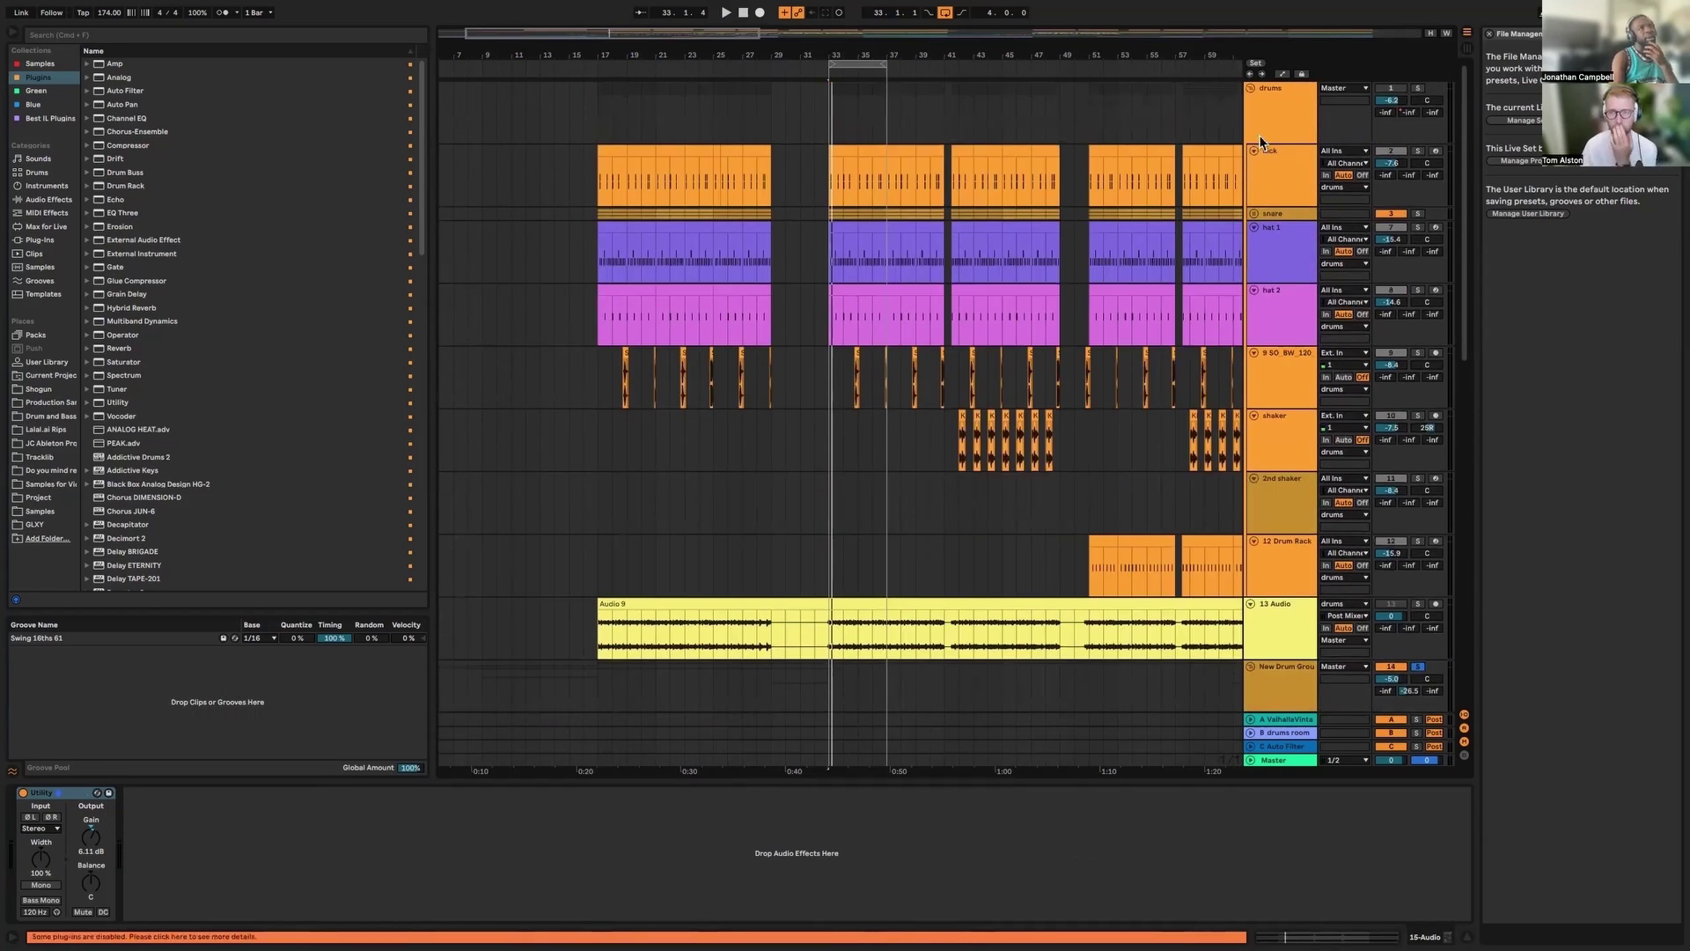
Solo the drums group and its kick track, selecting the first two bars of the kick clip at bar 33
left_click(1285, 176)
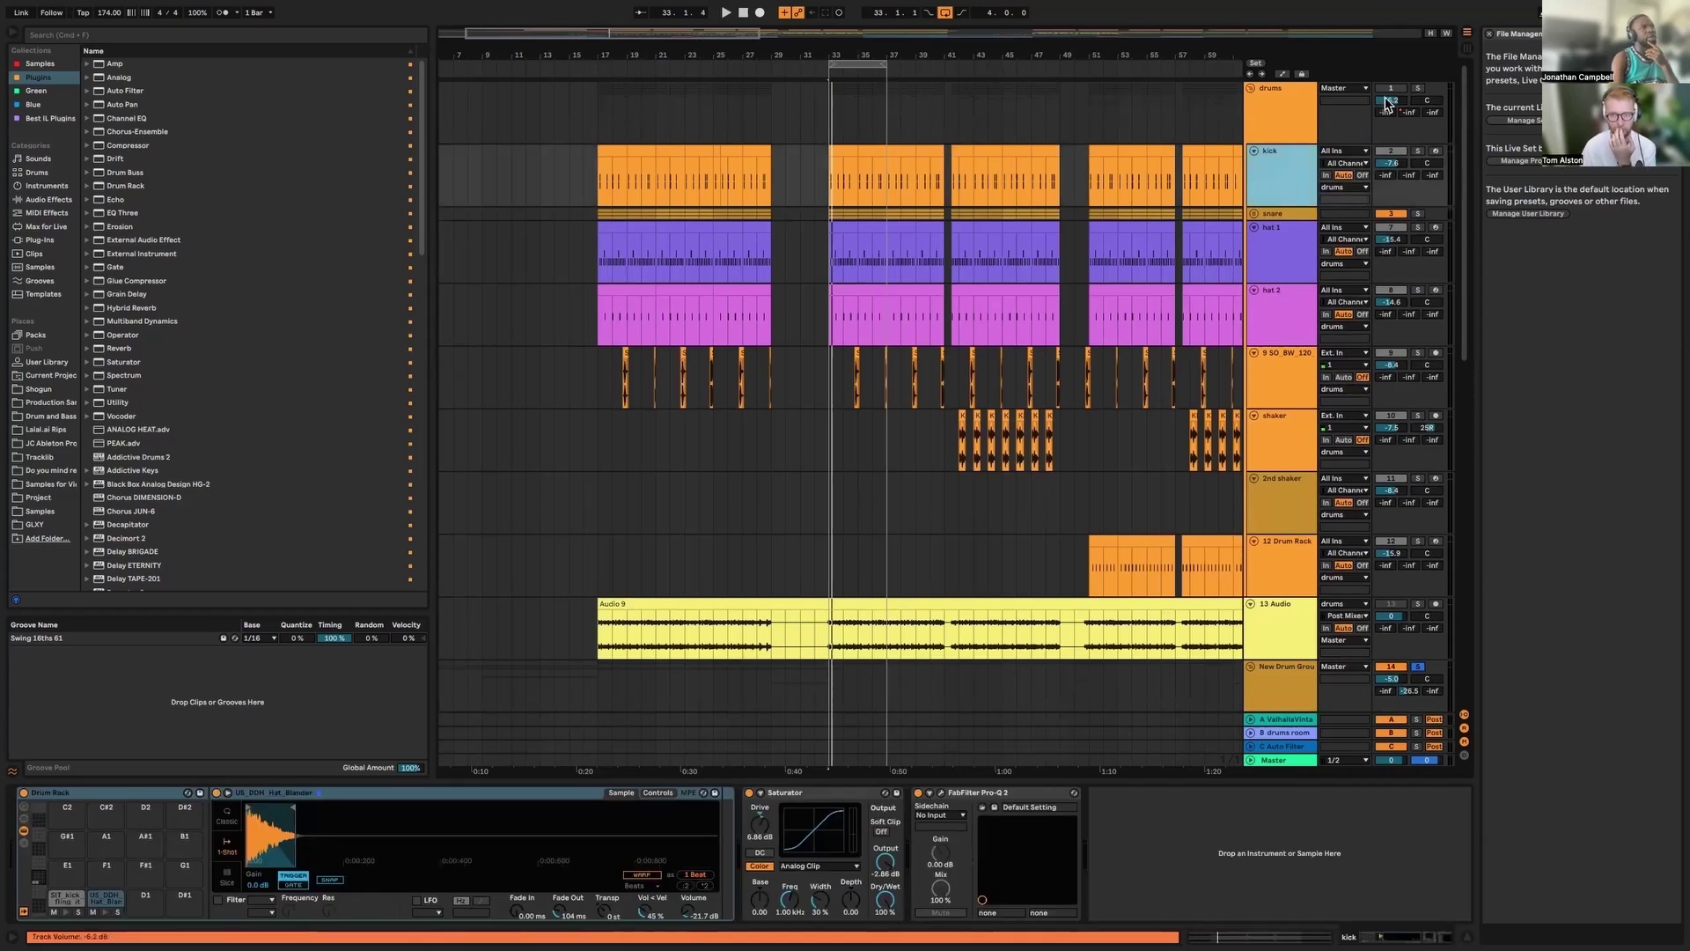
left_click(1419, 89)
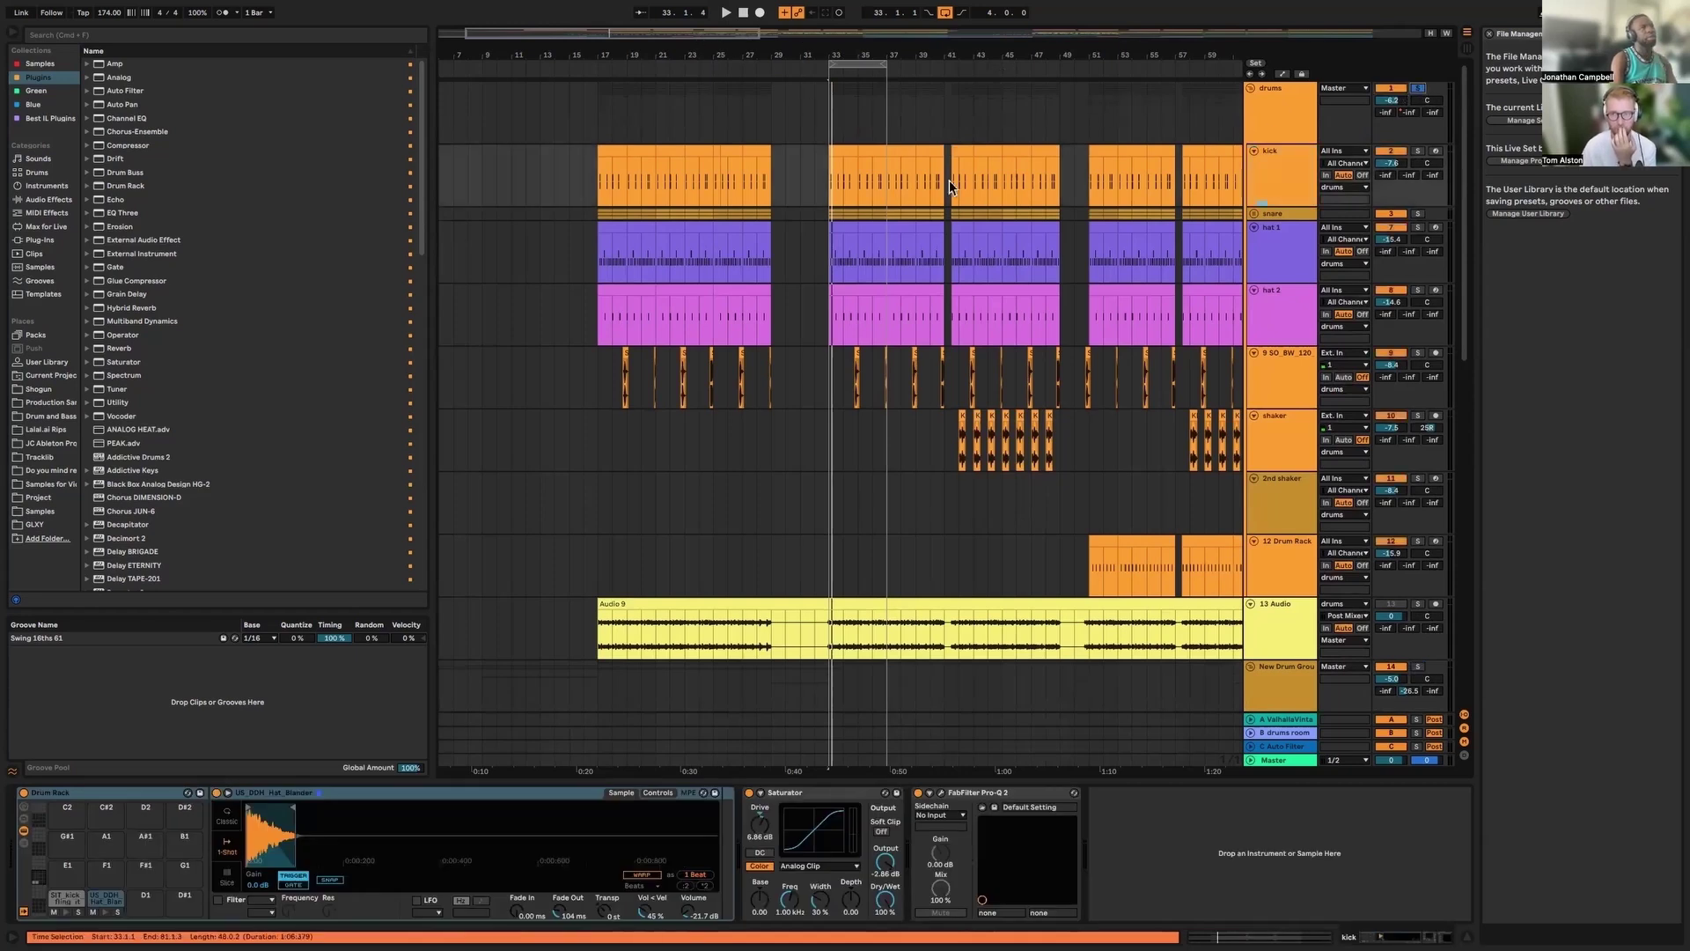
left_click_drag(836, 167, 858, 171)
left_click(1419, 151)
Play the soloed kick from bar 33 and audition the layers in its Drum Rack
key("space")
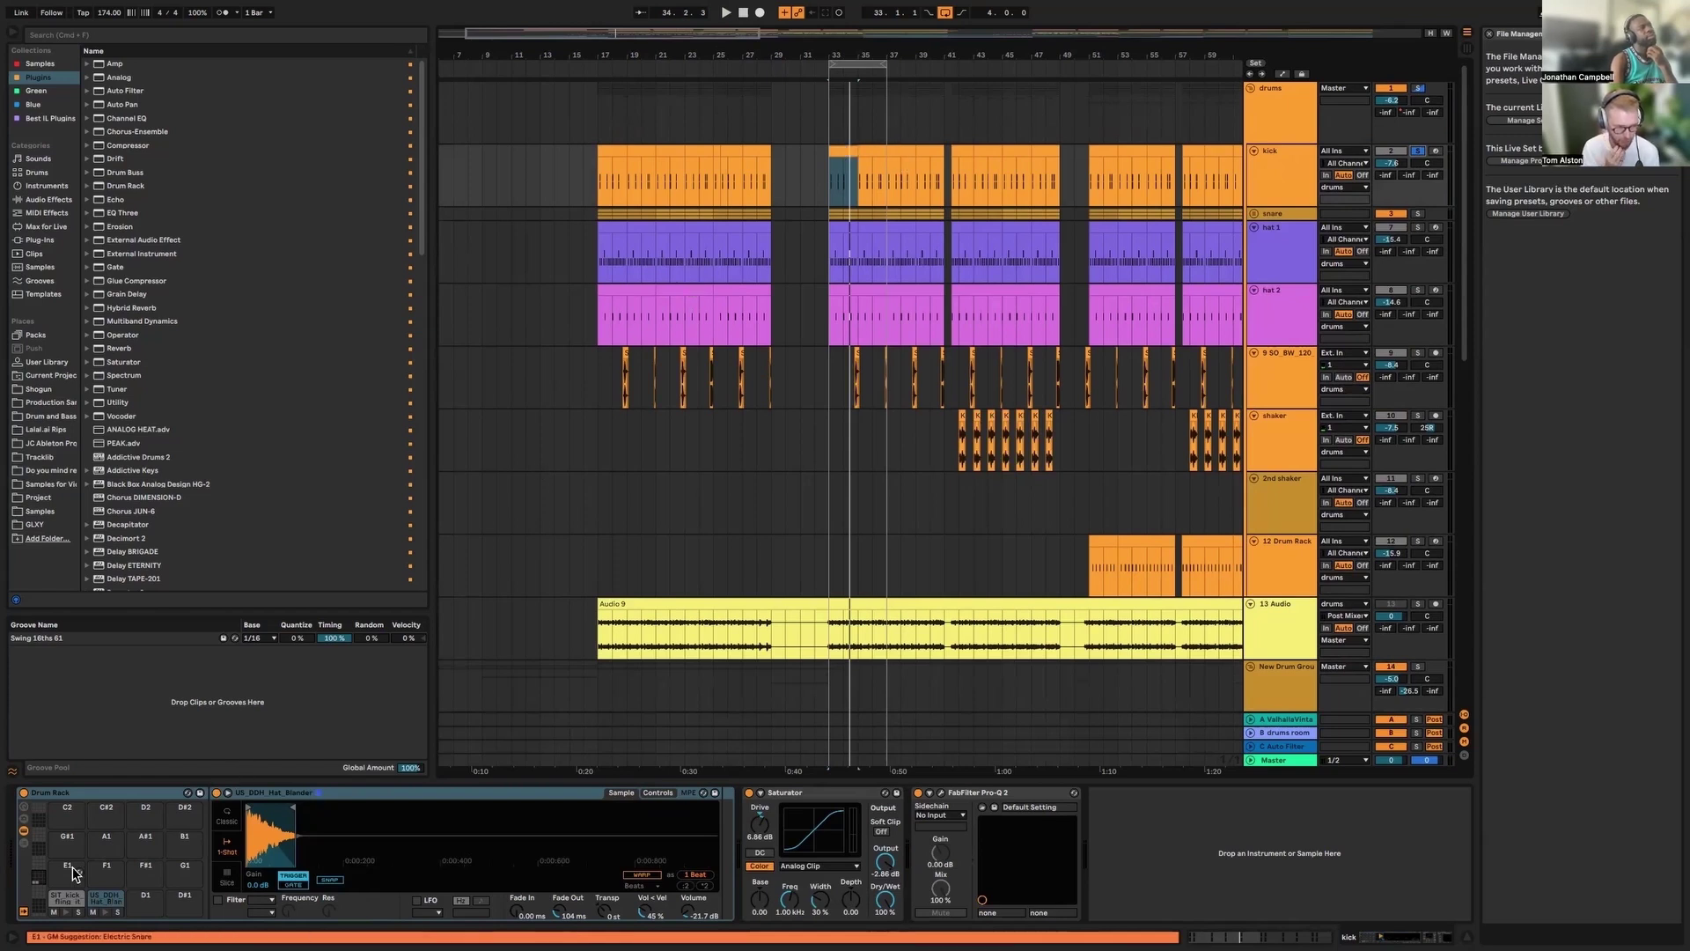
key("space")
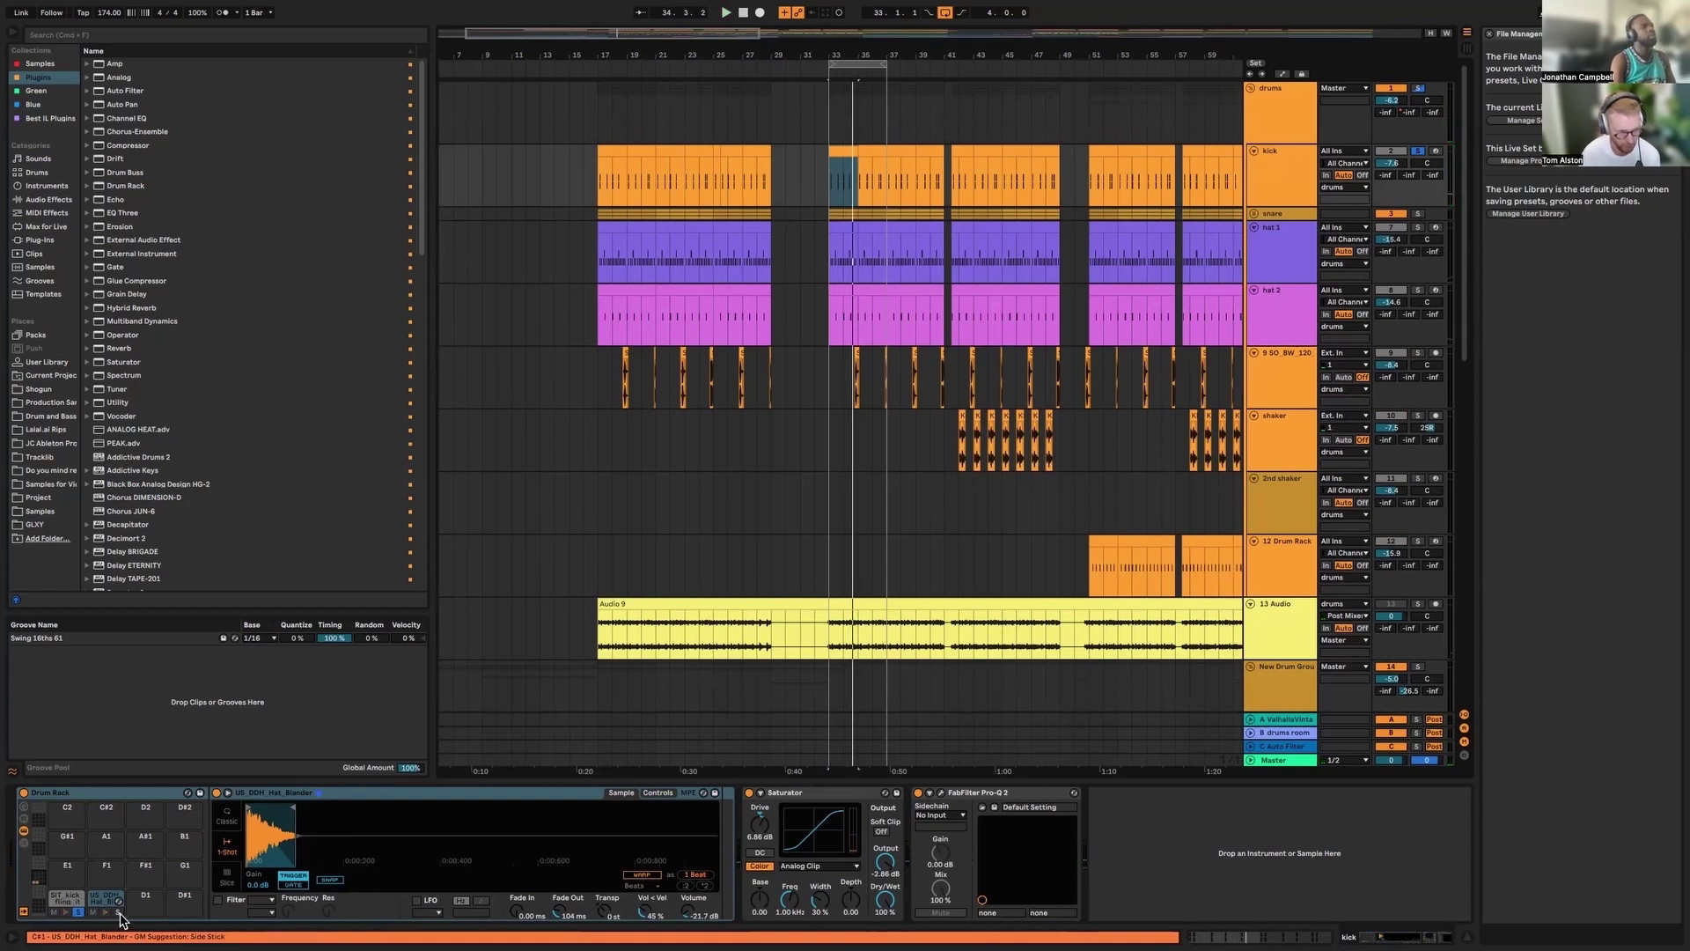
key("space")
key("space")
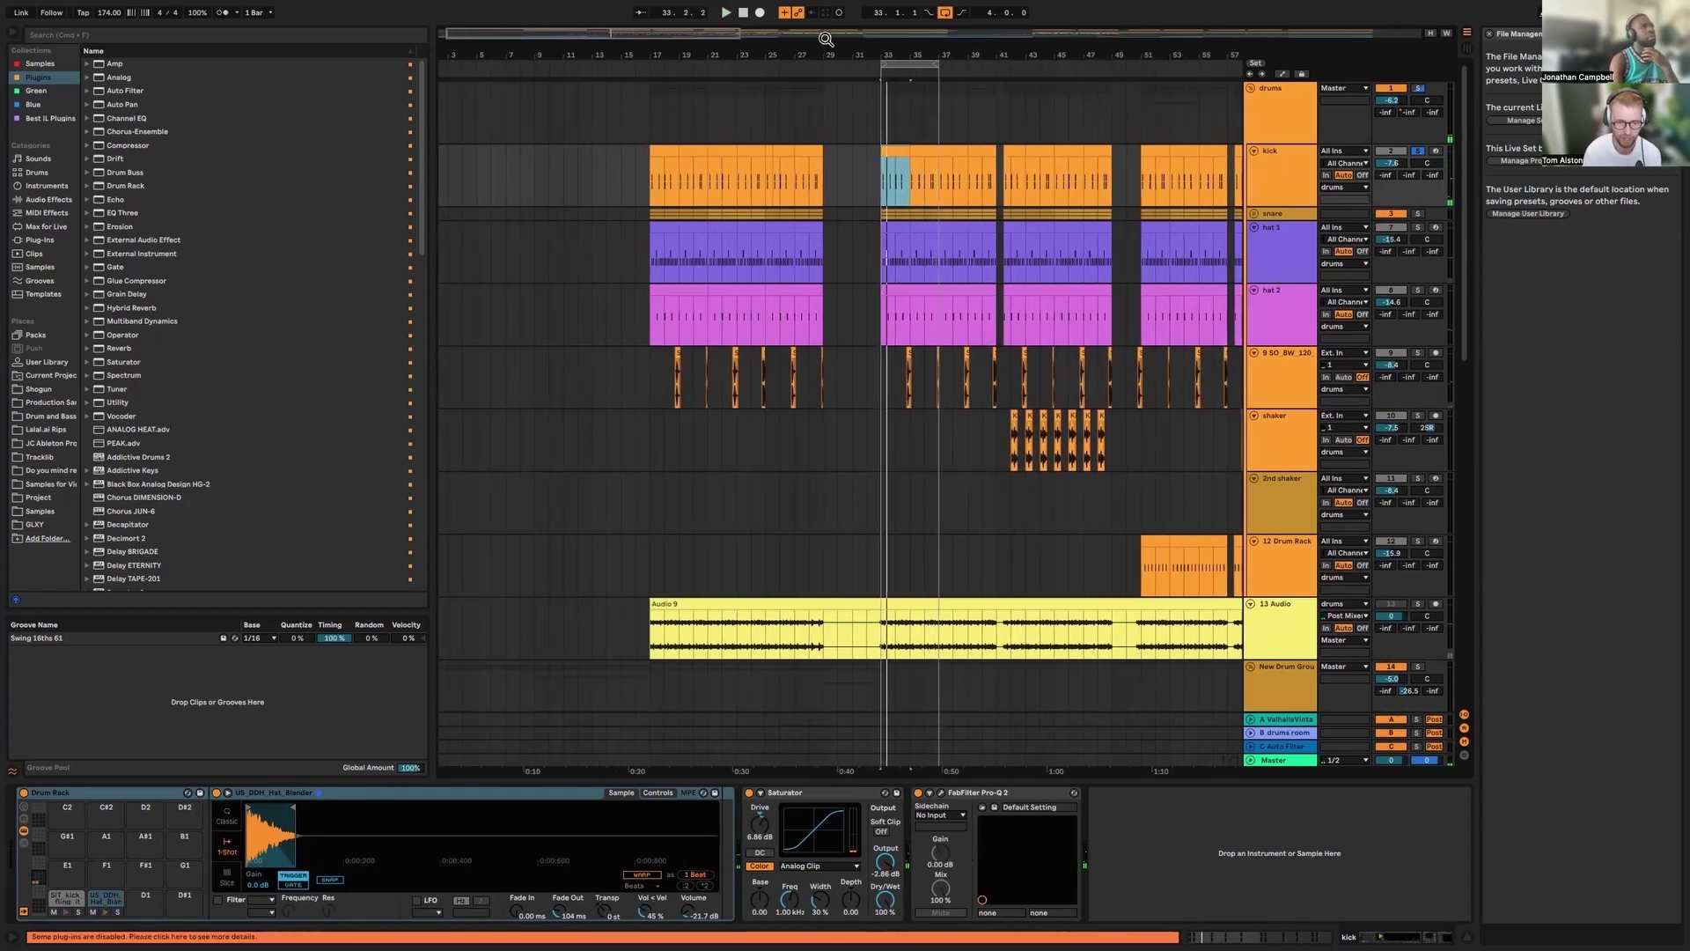
Inspect the EQ curve of the kick's FabFilter Pro-Q 2 plug-in and close its window
scroll(874, 723, "right", 5)
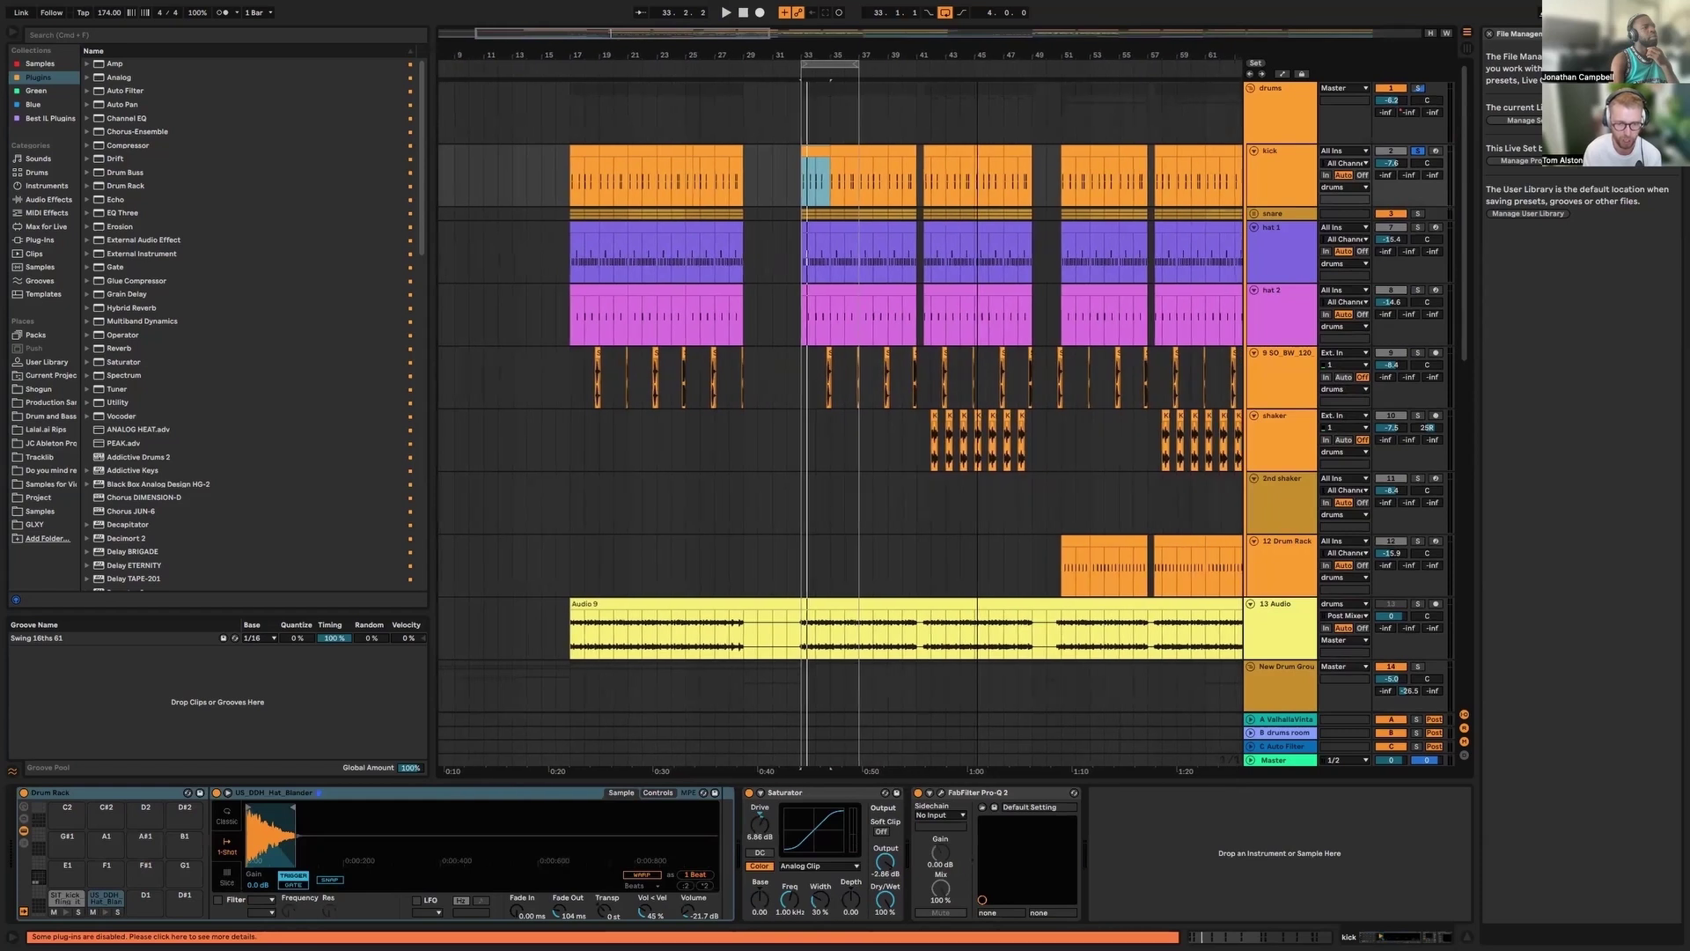
left_click(941, 793)
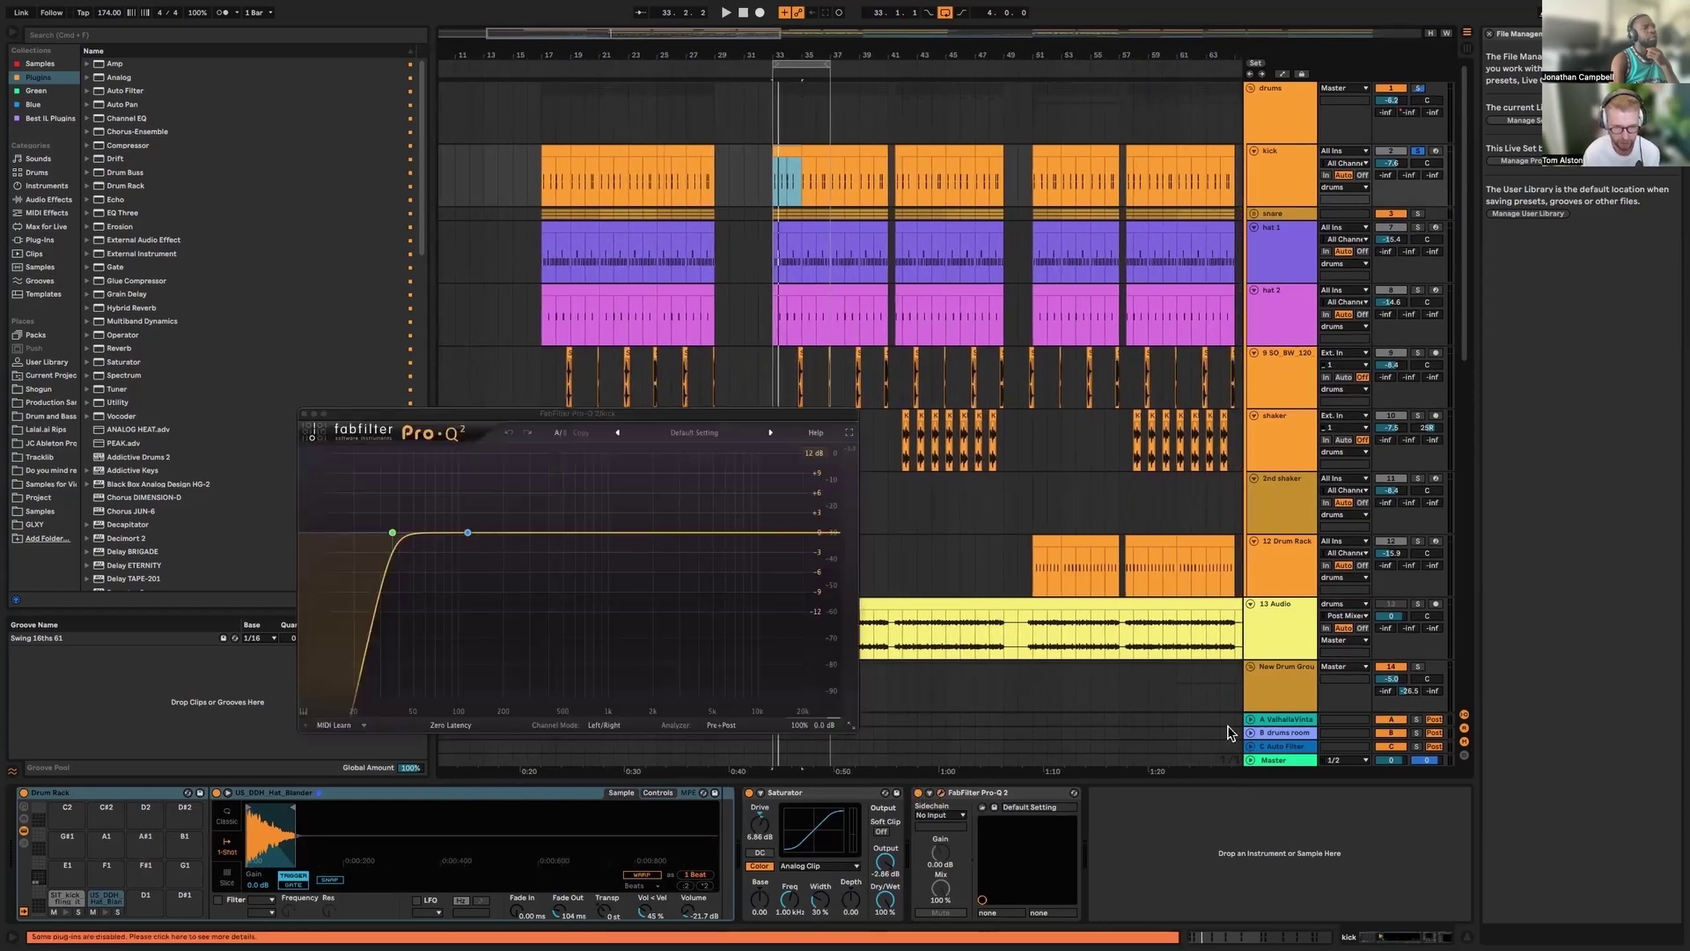
left_click_drag(539, 417, 1086, 436)
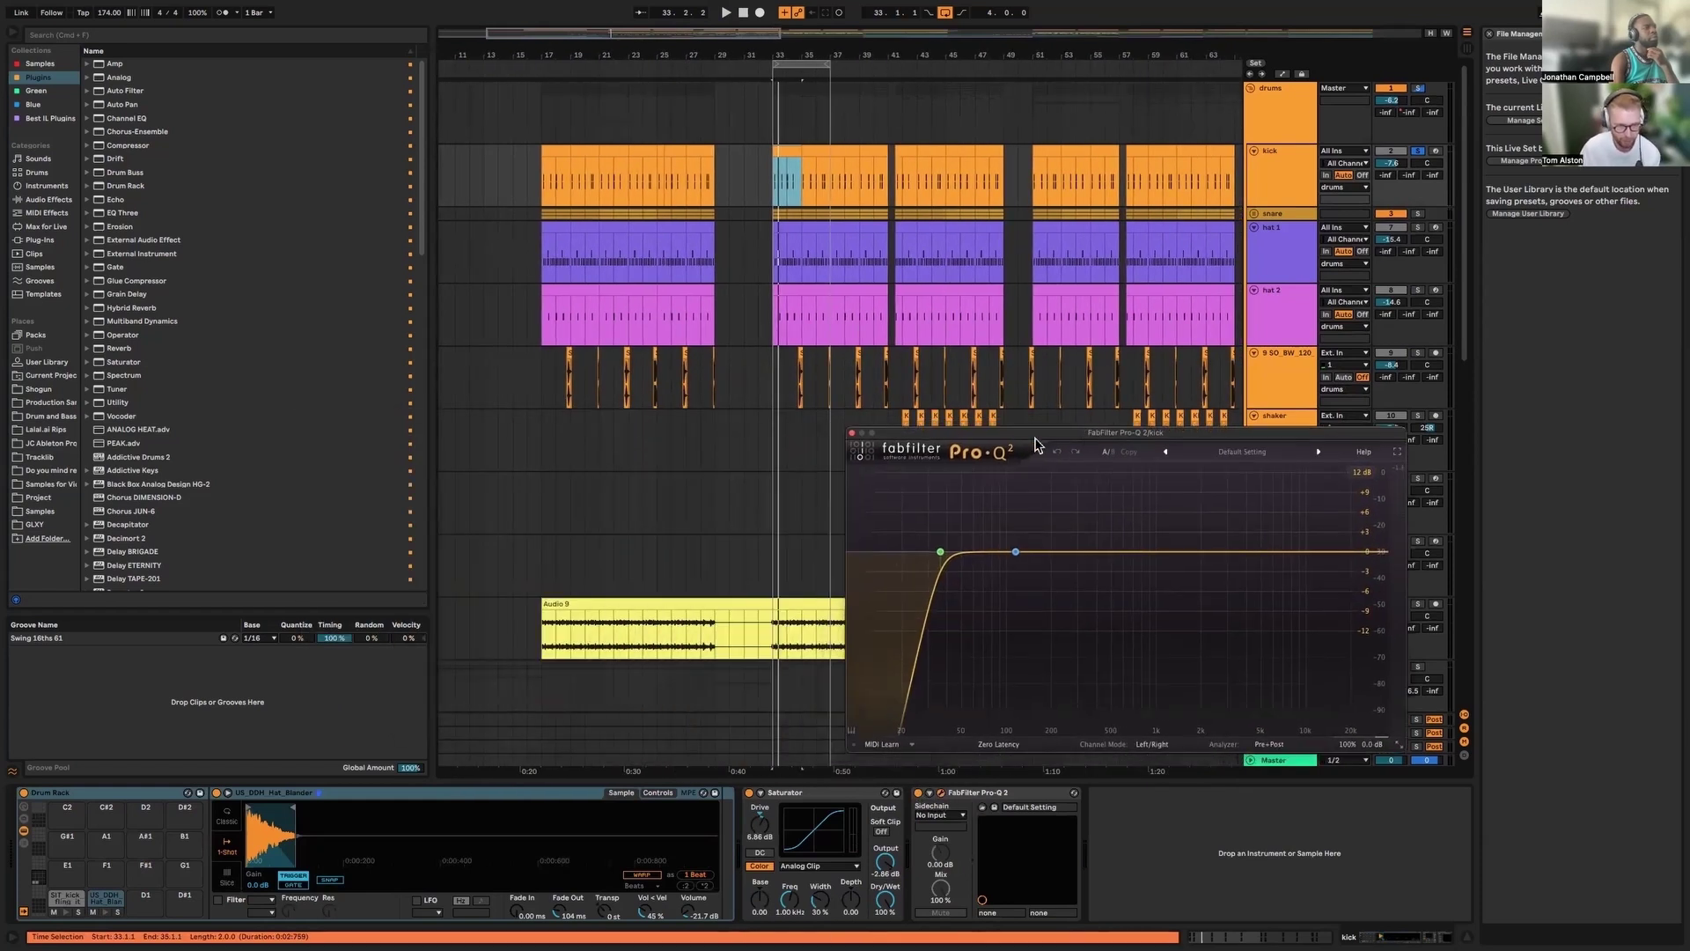
left_click(852, 433)
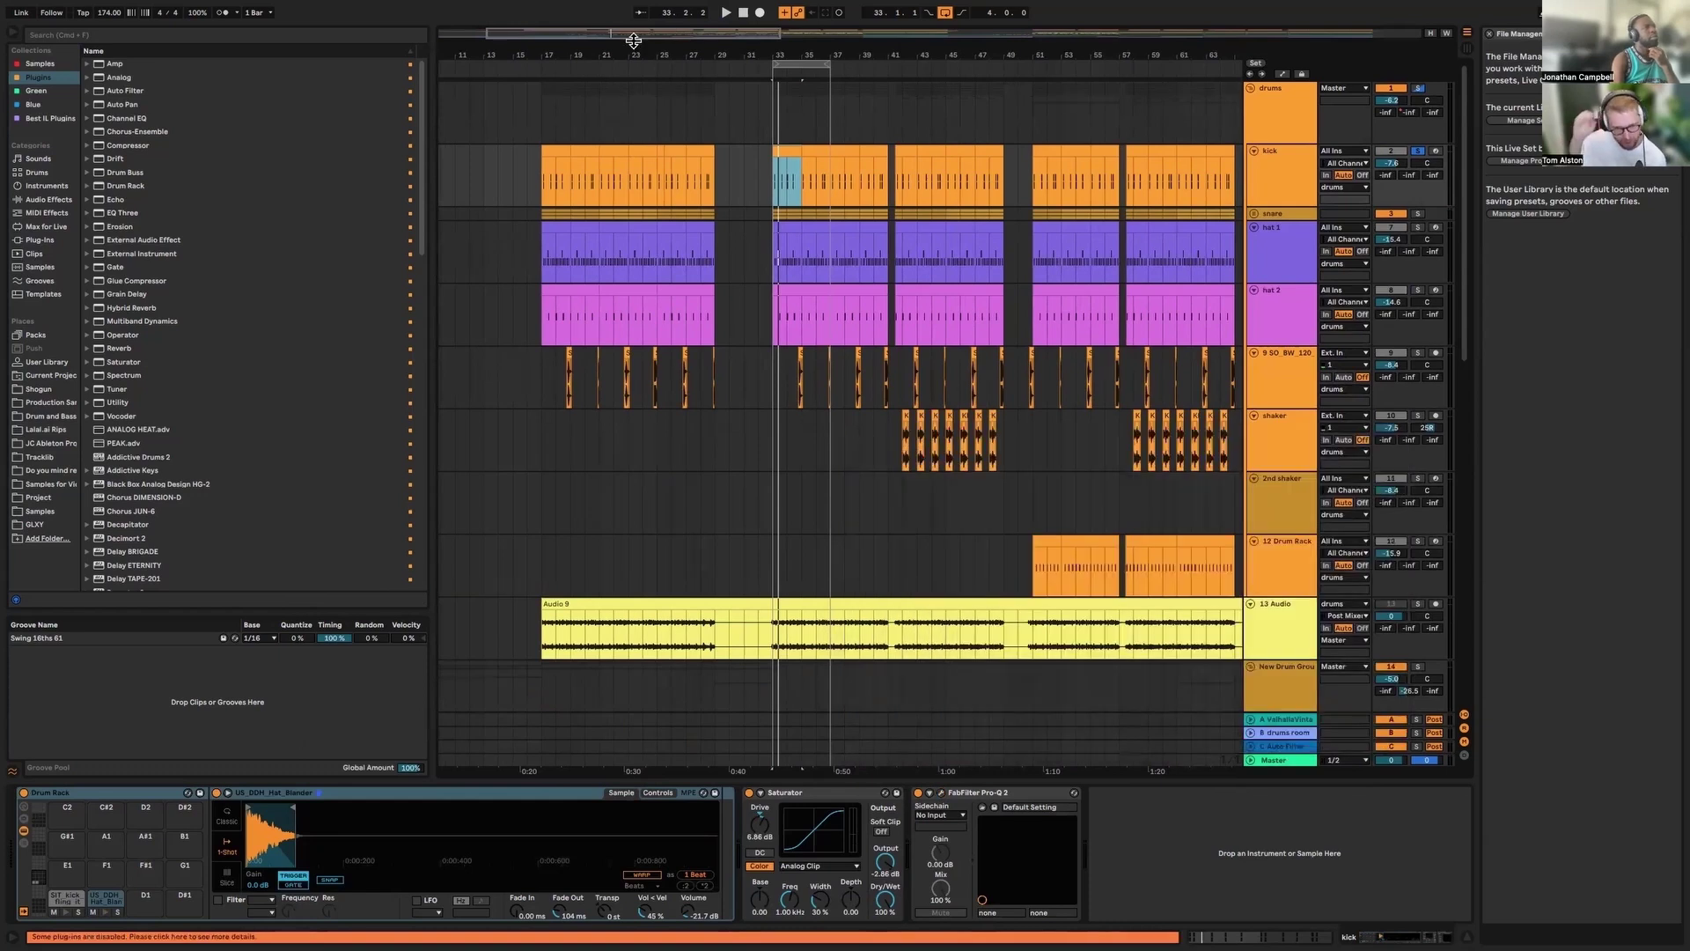
Solo the snare group and unfold it to show its layer tracks around bar 33
key("plus")
key("plus")
key("plus")
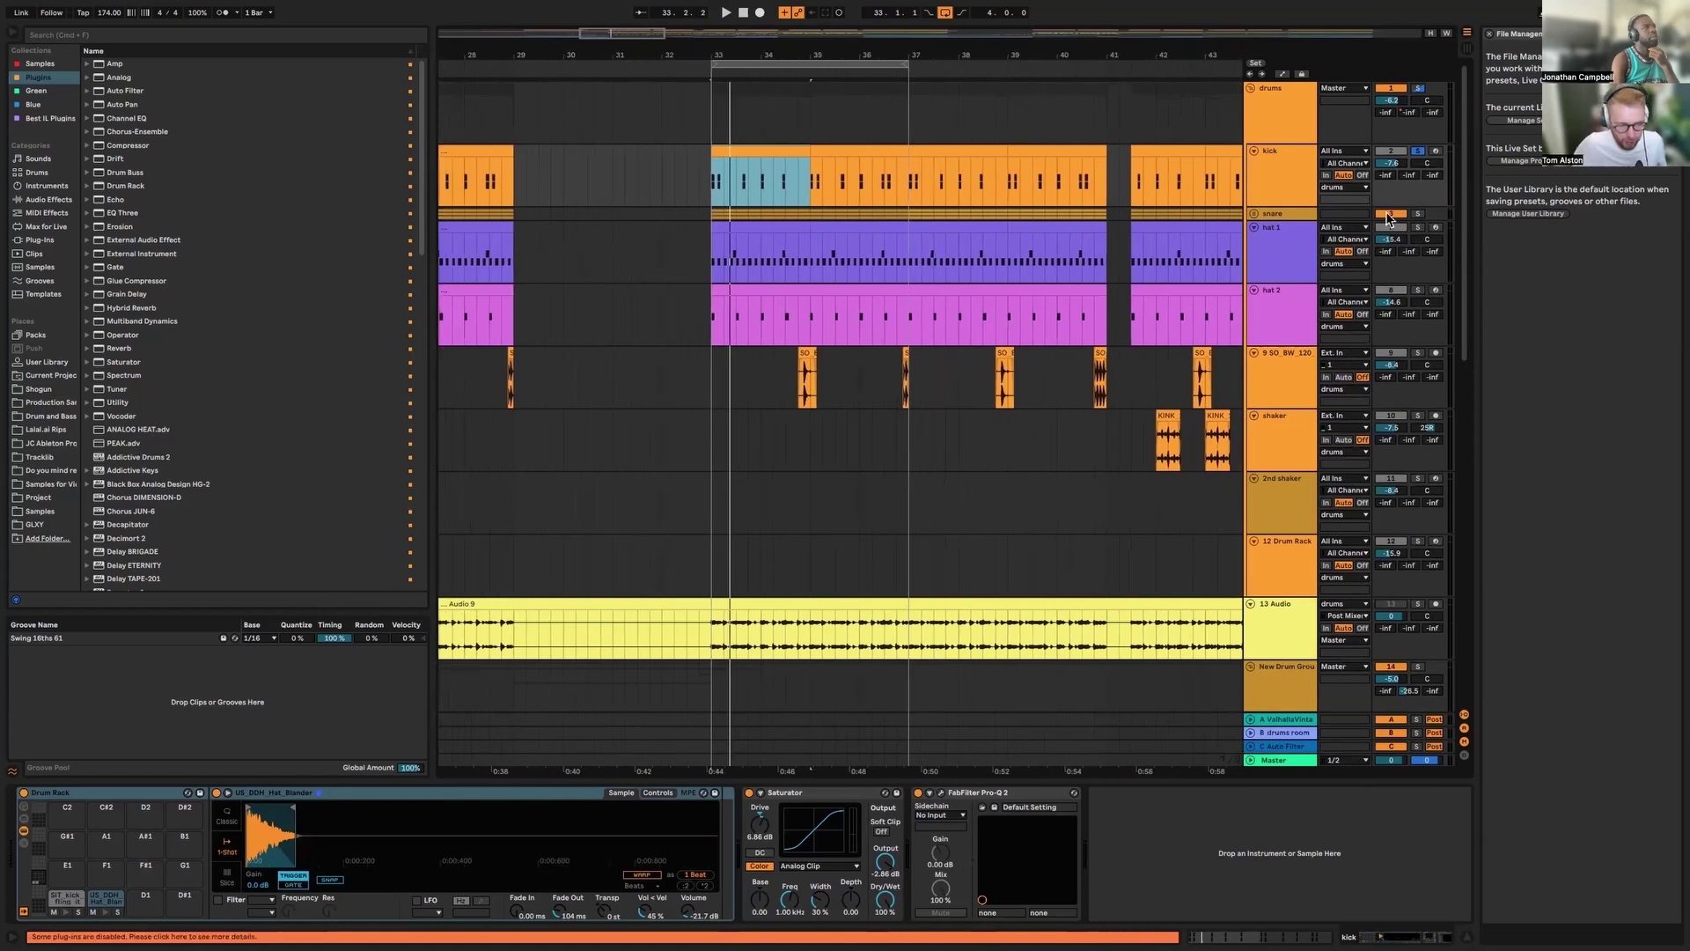
left_click(1417, 214)
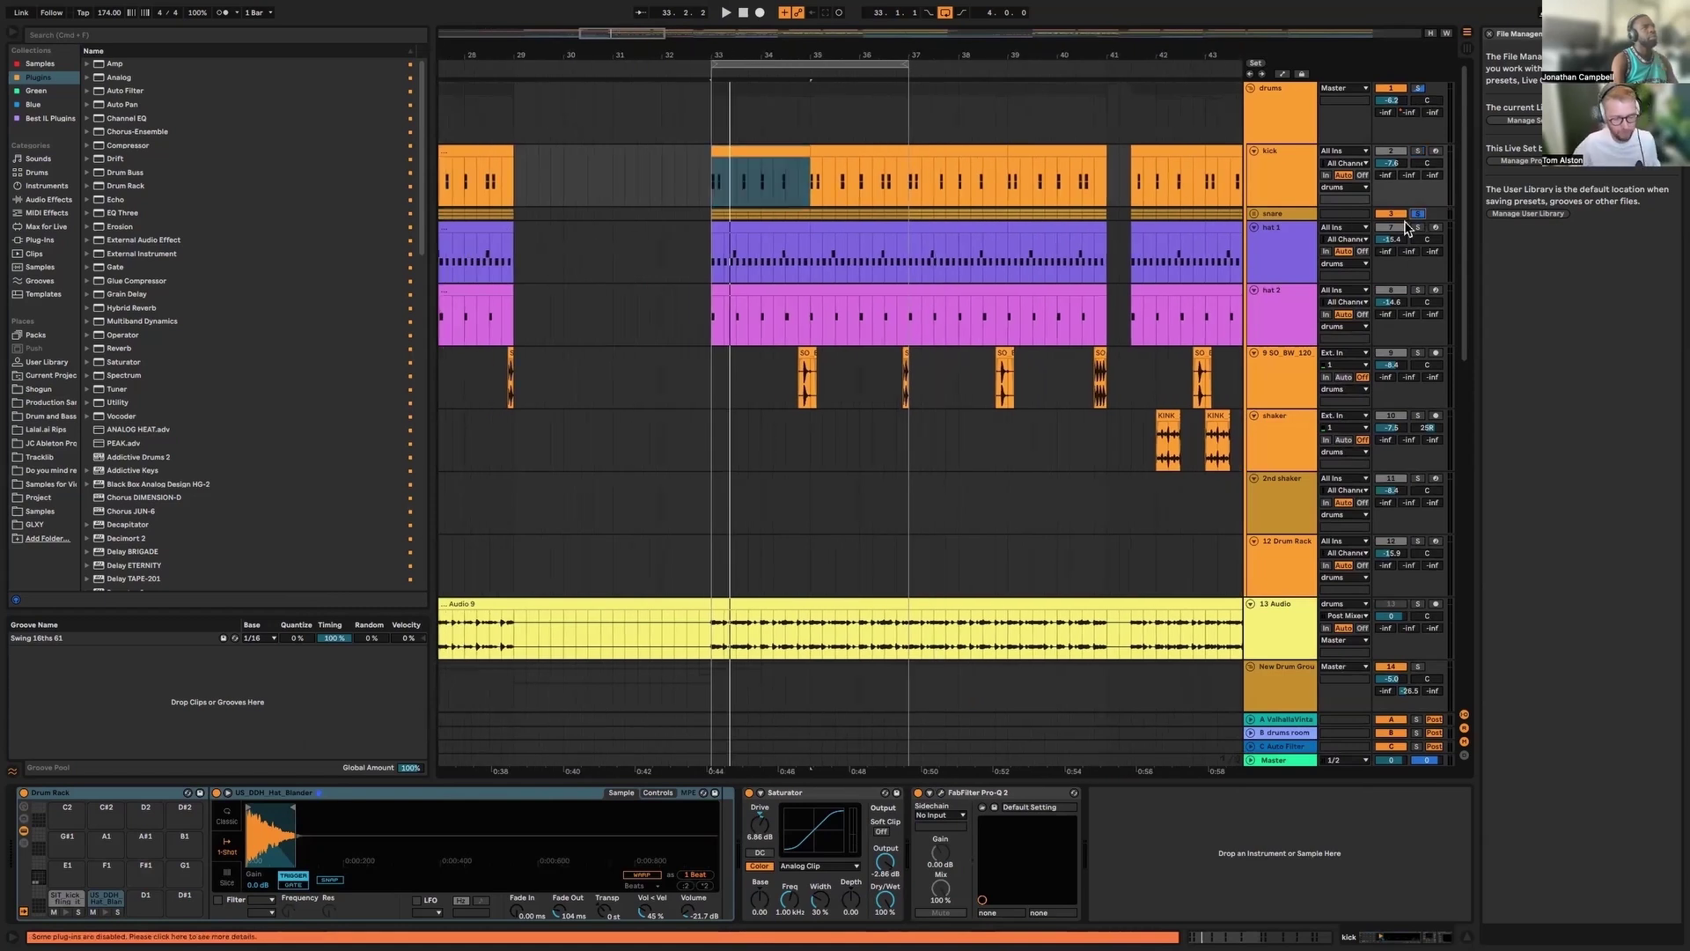
left_click(1254, 213)
scroll(905, 293, "left", 1)
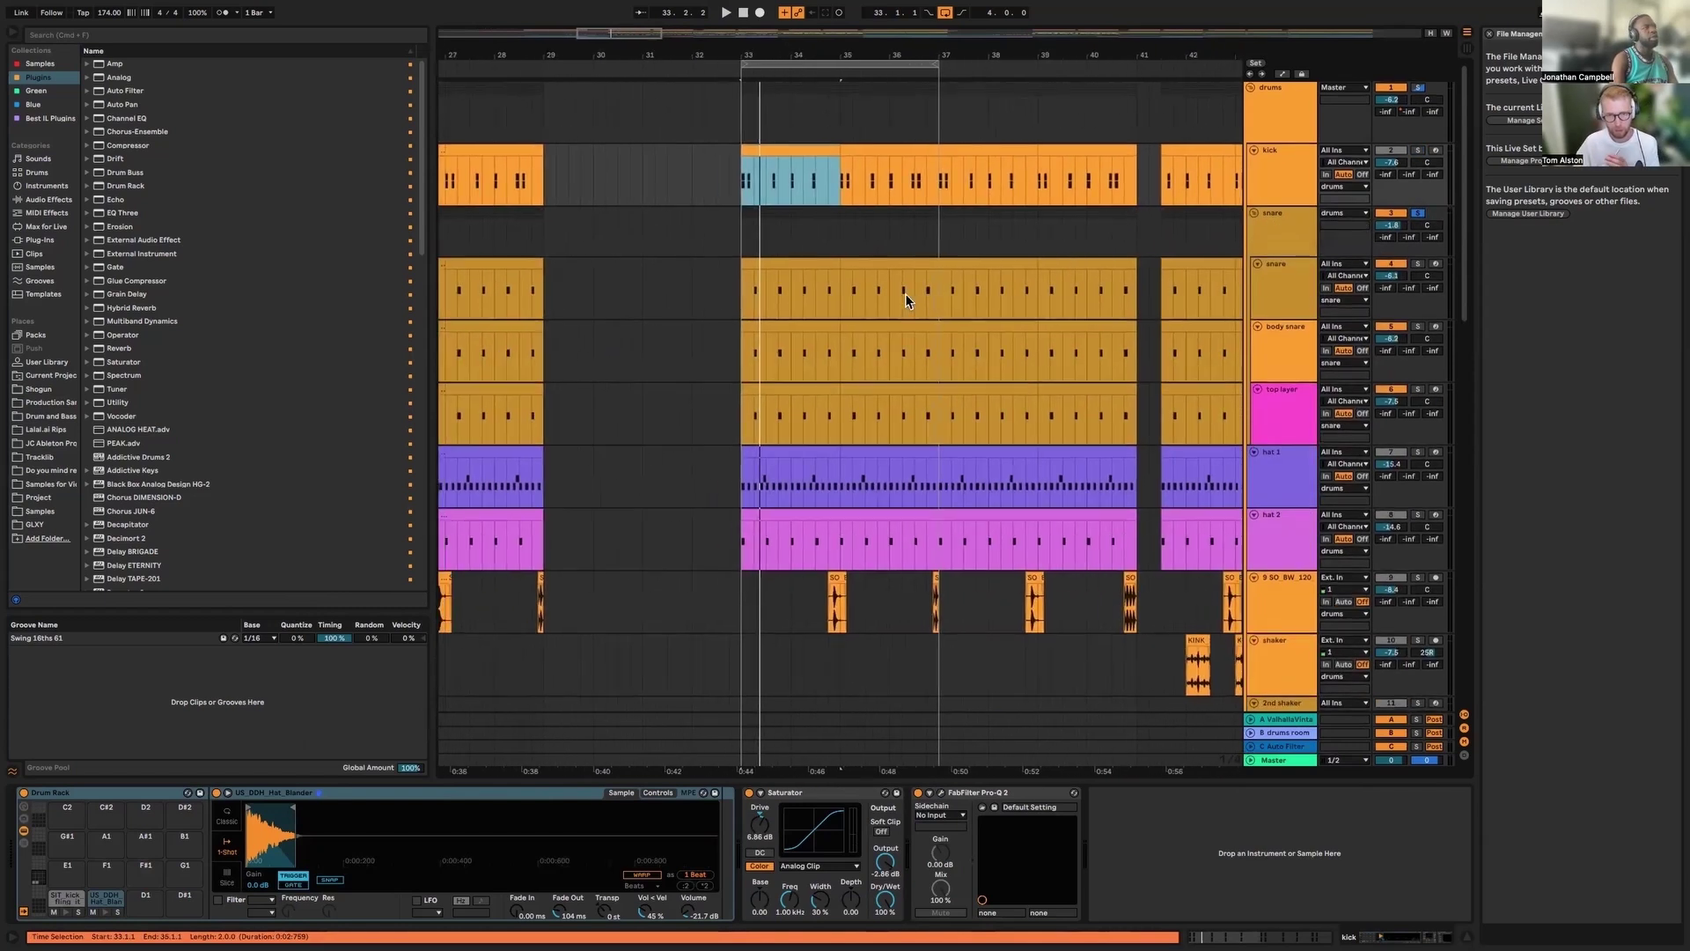
scroll(905, 293, "down", 1)
scroll(905, 293, "left", 4)
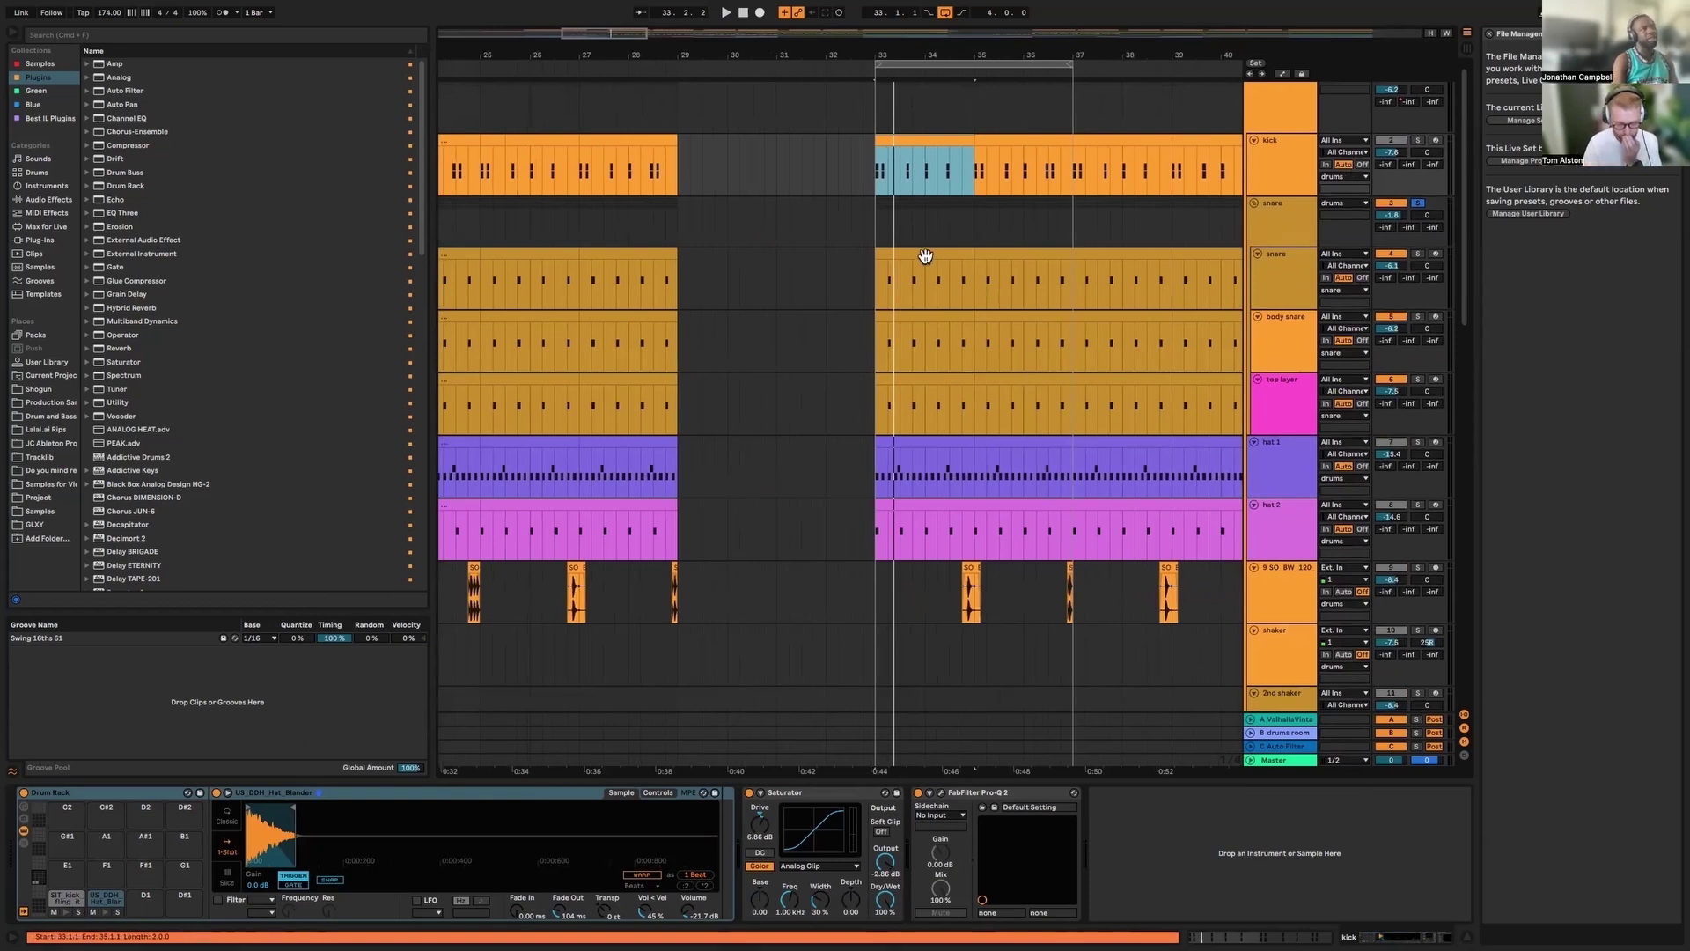
Move the two-bar selection to the first snare layer and audition the snare sample in its Drum Rack
key("Down")
key("Down")
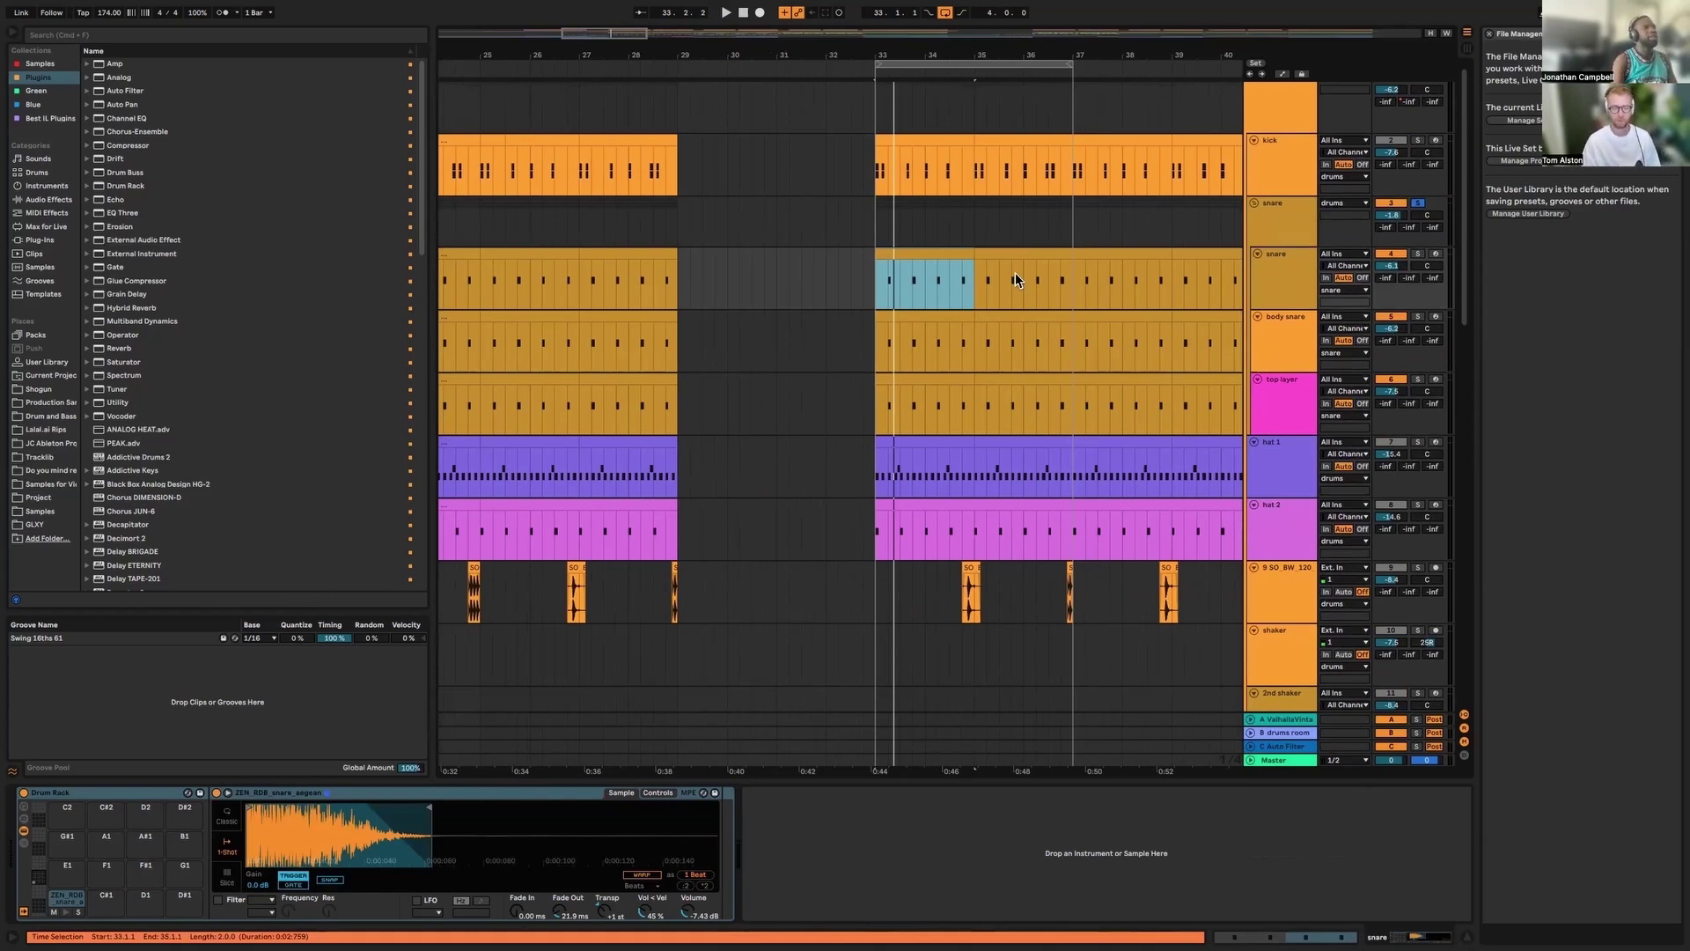
scroll(988, 282, "down", 2)
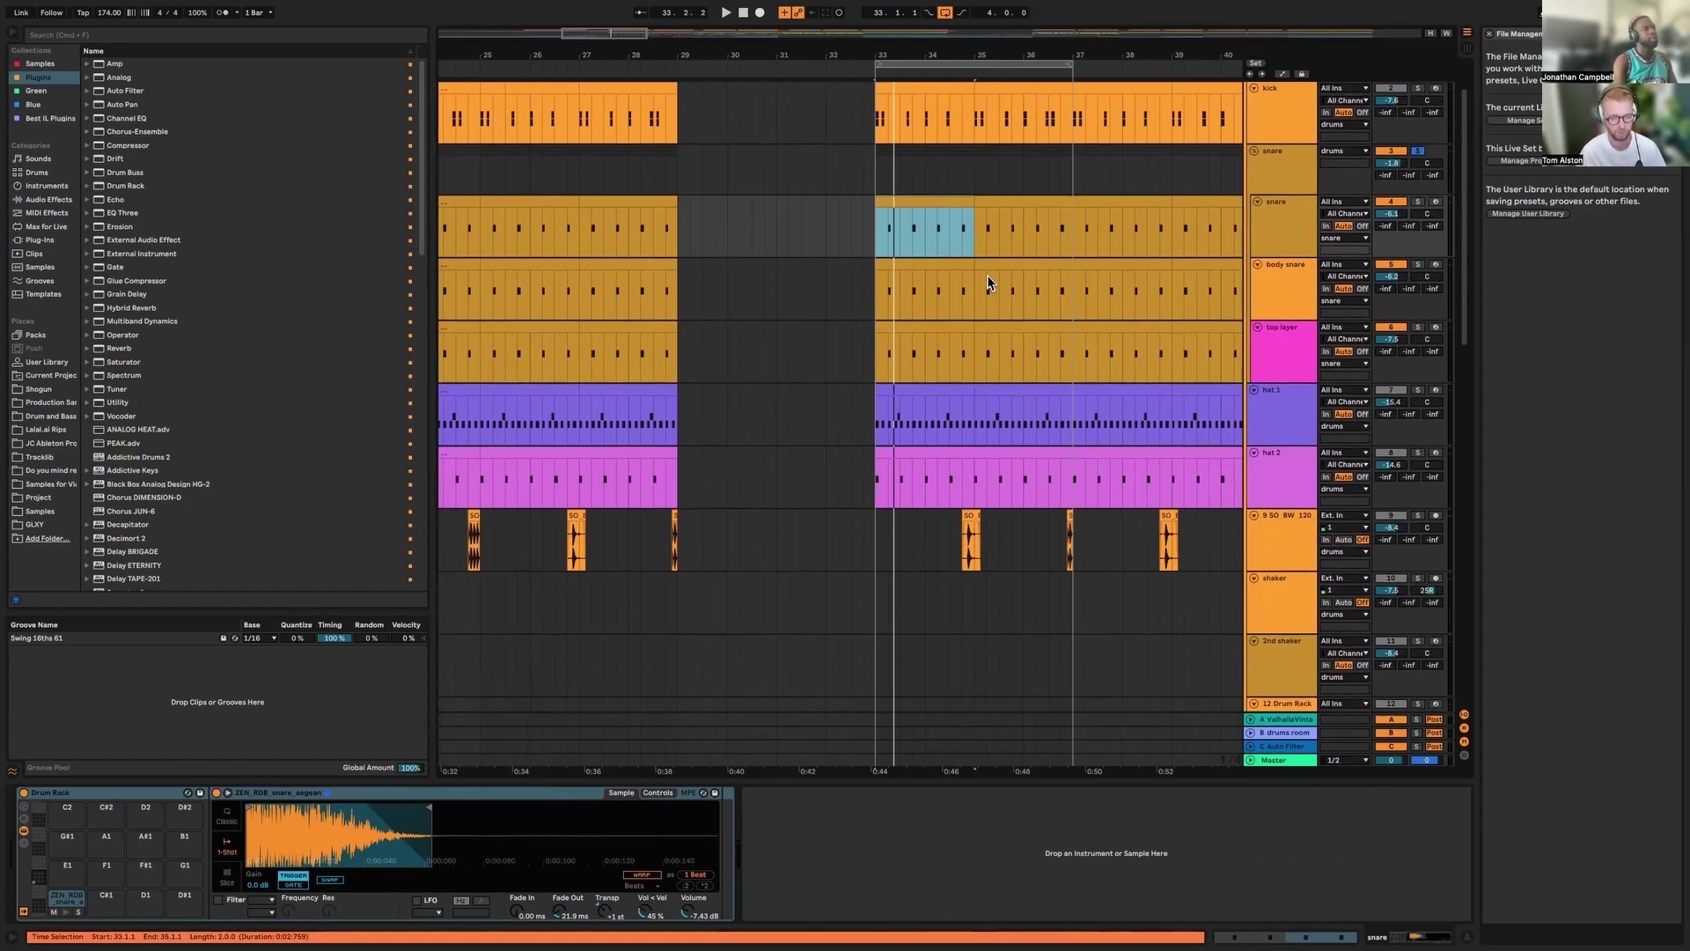
scroll(1019, 274, "down", 1)
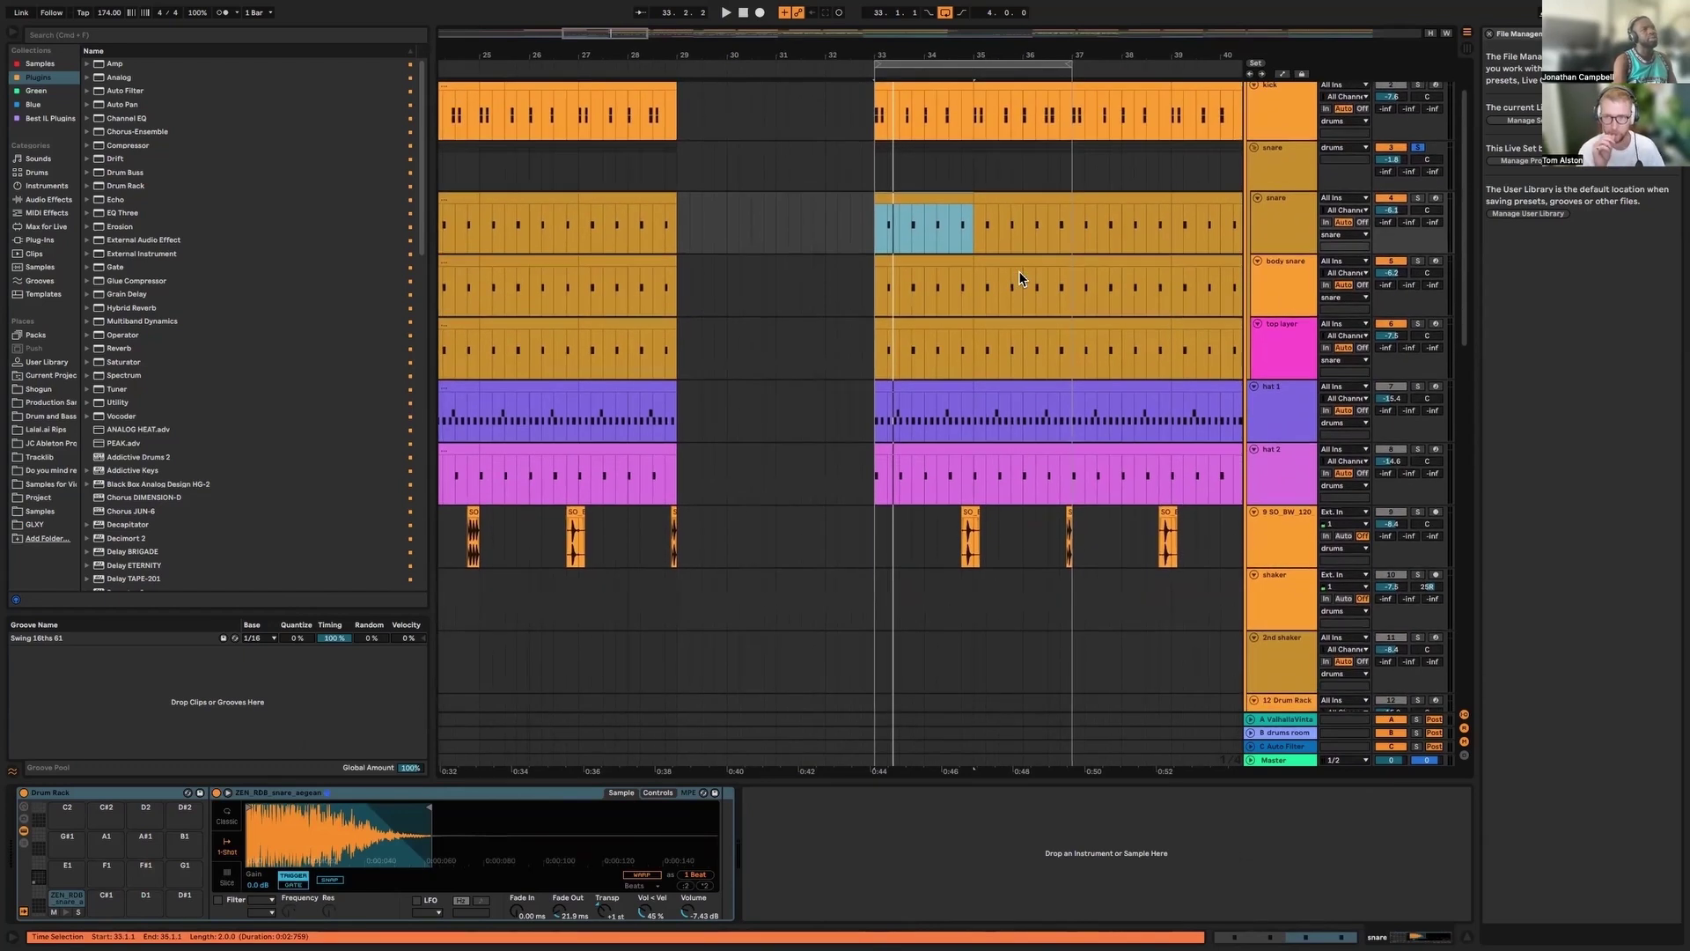
scroll(1018, 279, "up", 1)
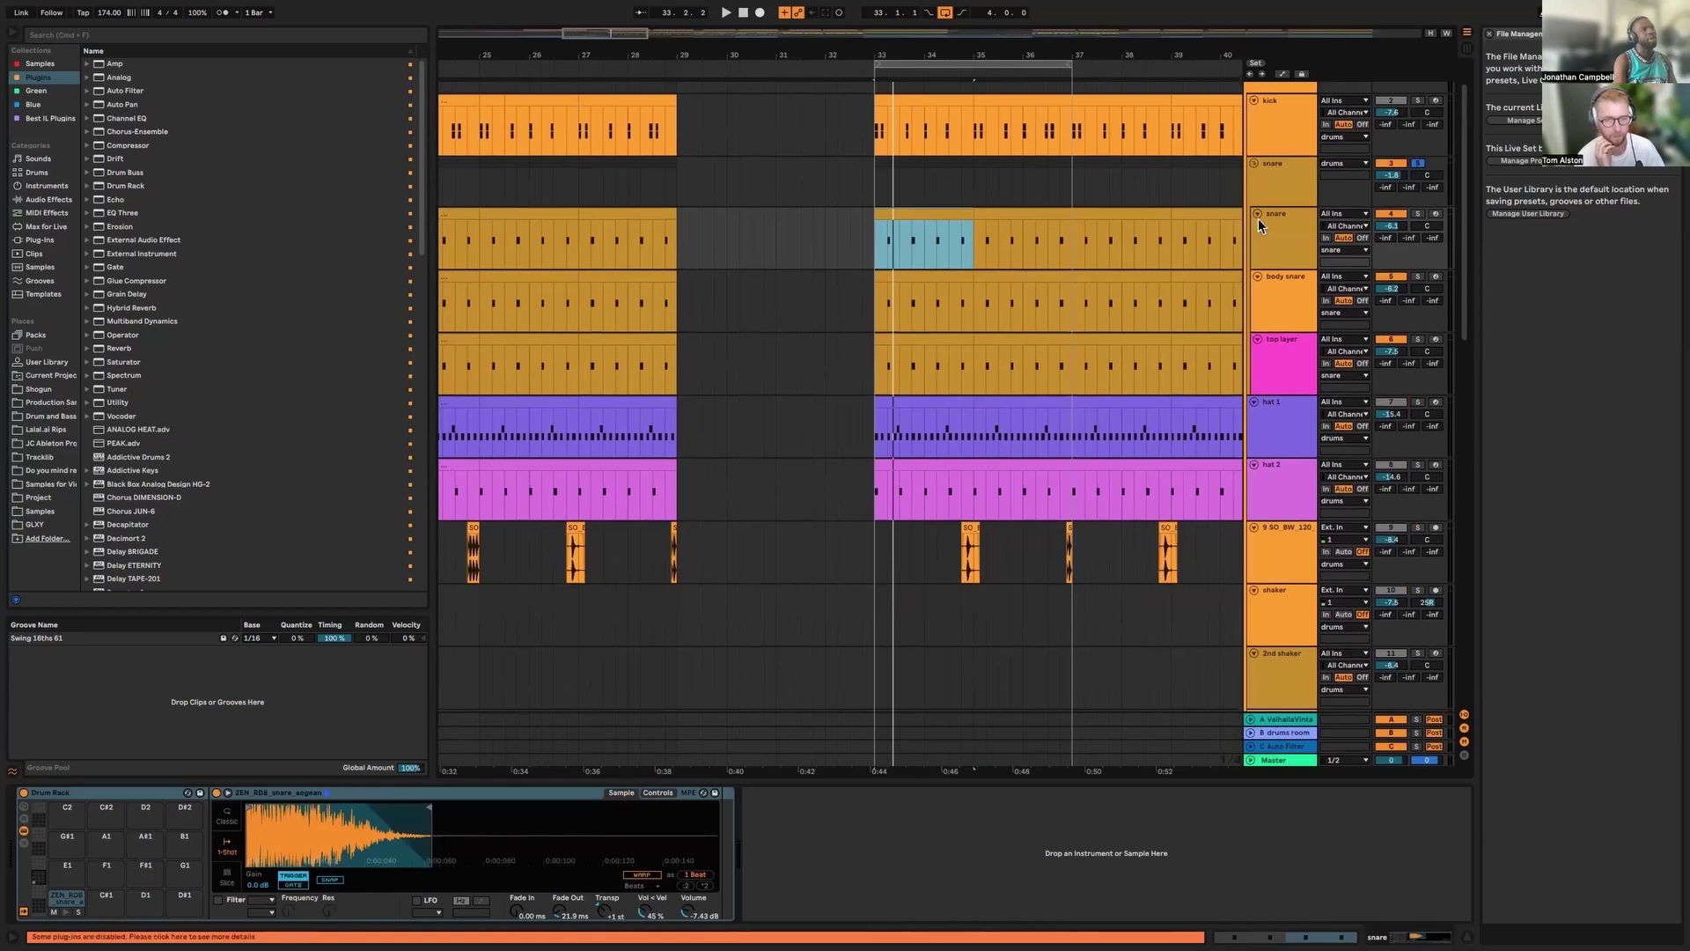
left_click(1285, 241)
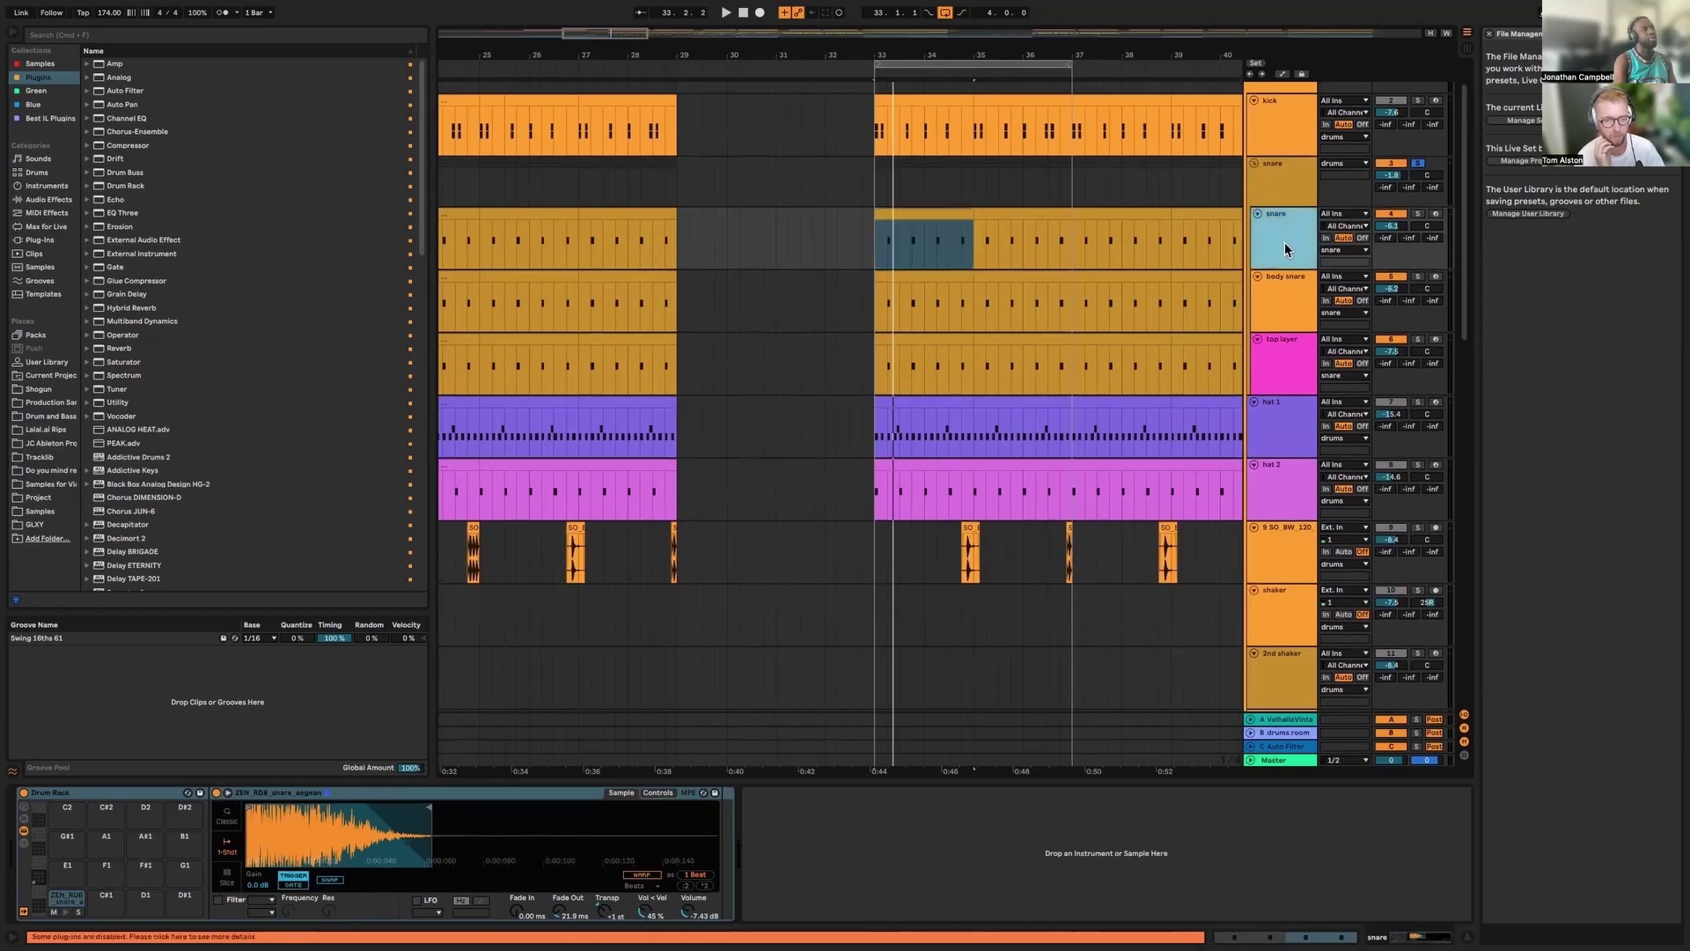
left_click(64, 916)
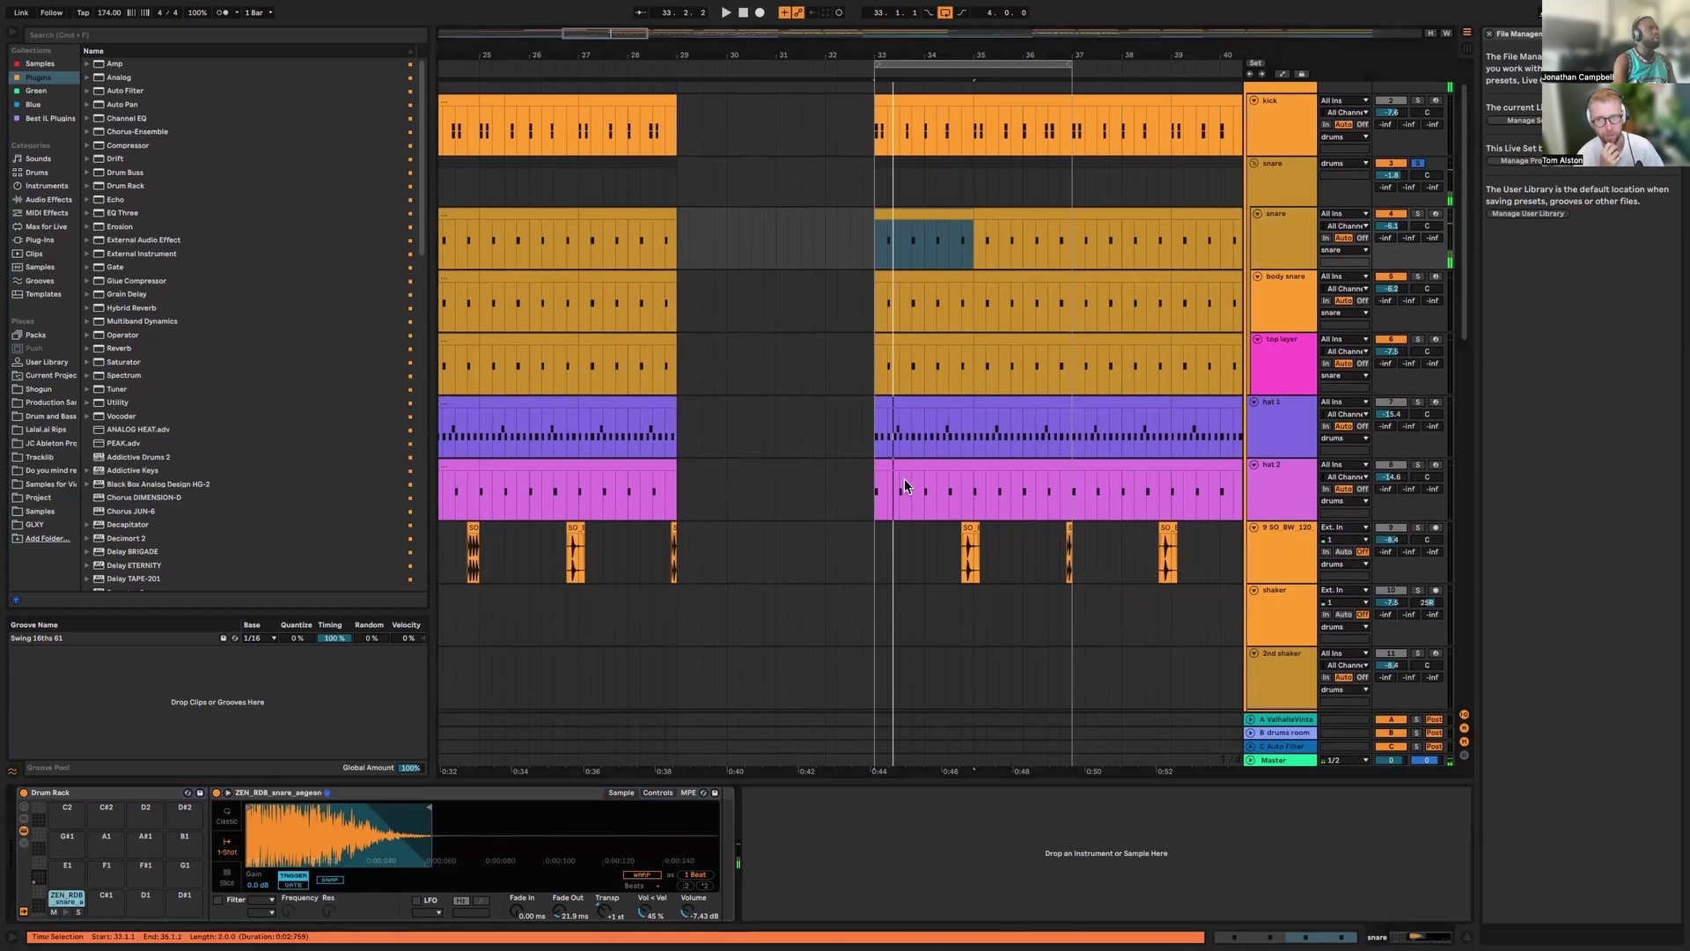
Check the body snare's device chain, return to the snare layer and trigger its Drum Rack sample again
scroll(984, 306, "down", 1)
key("Down")
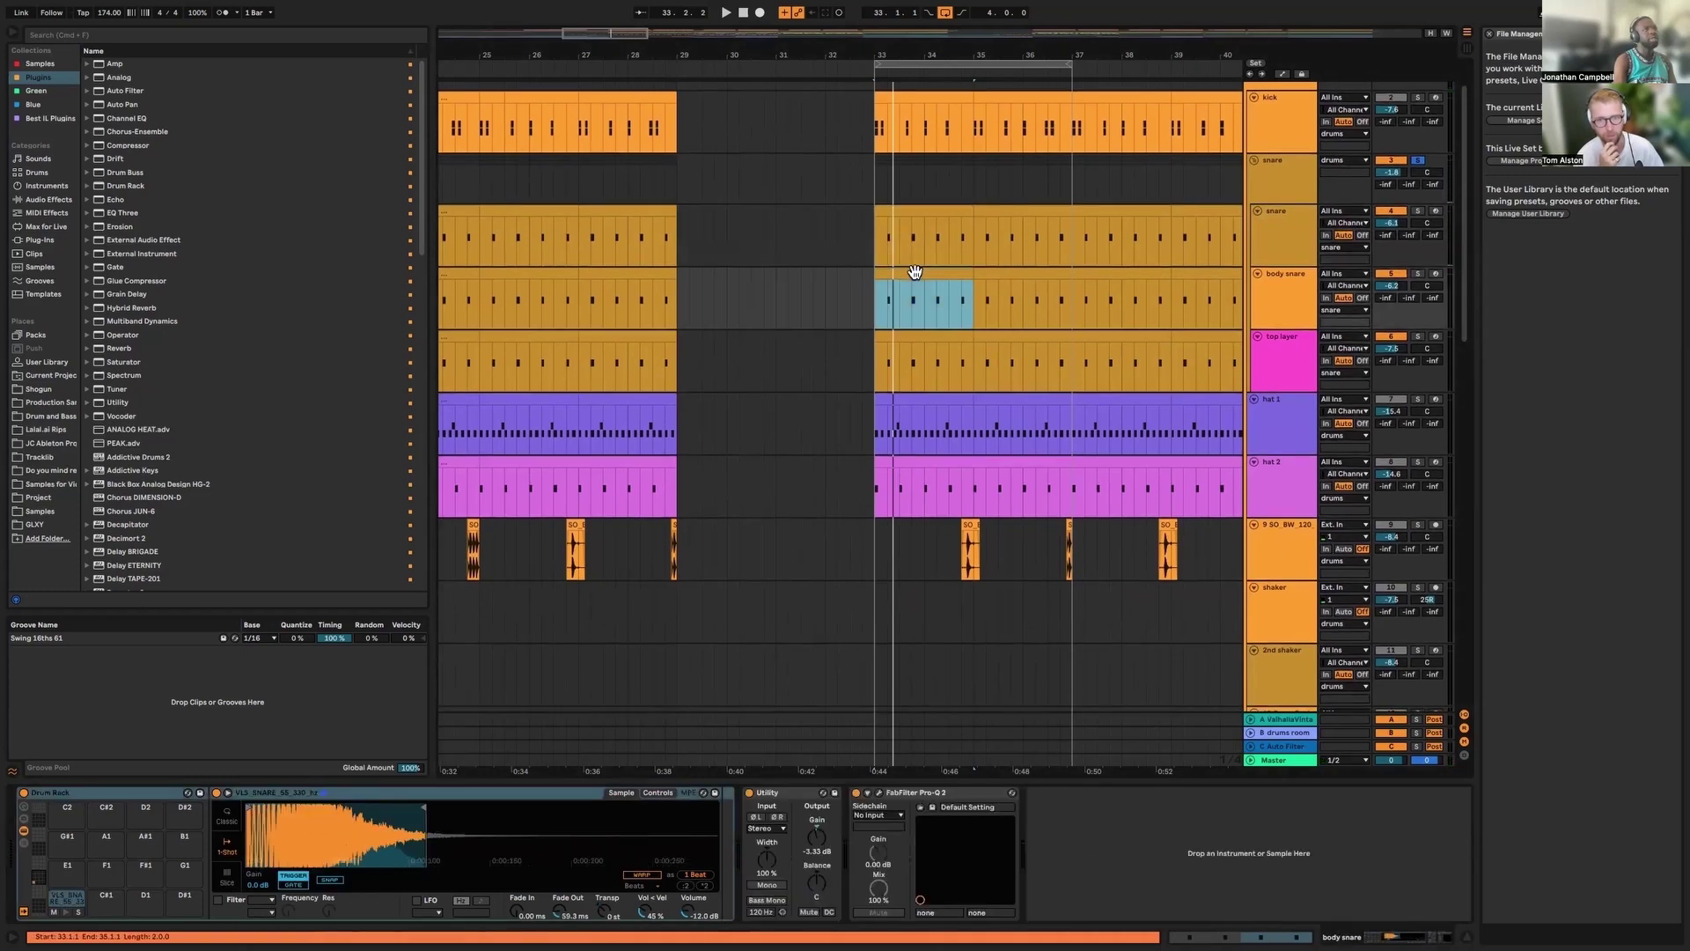
key("Up")
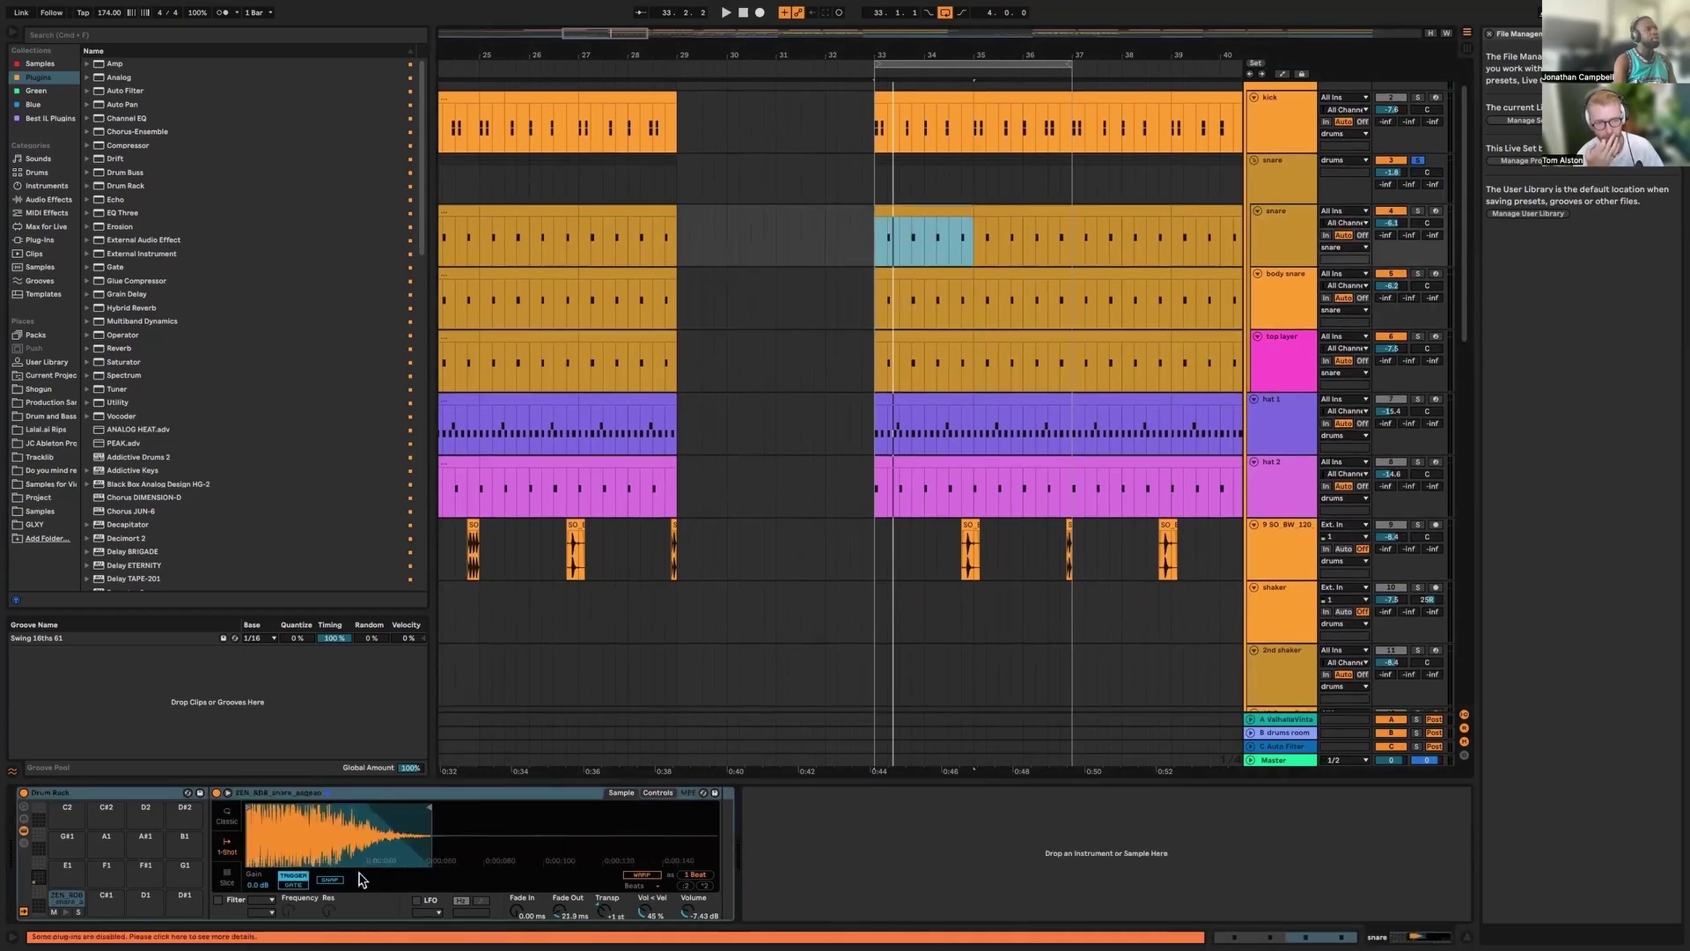
left_click(66, 913)
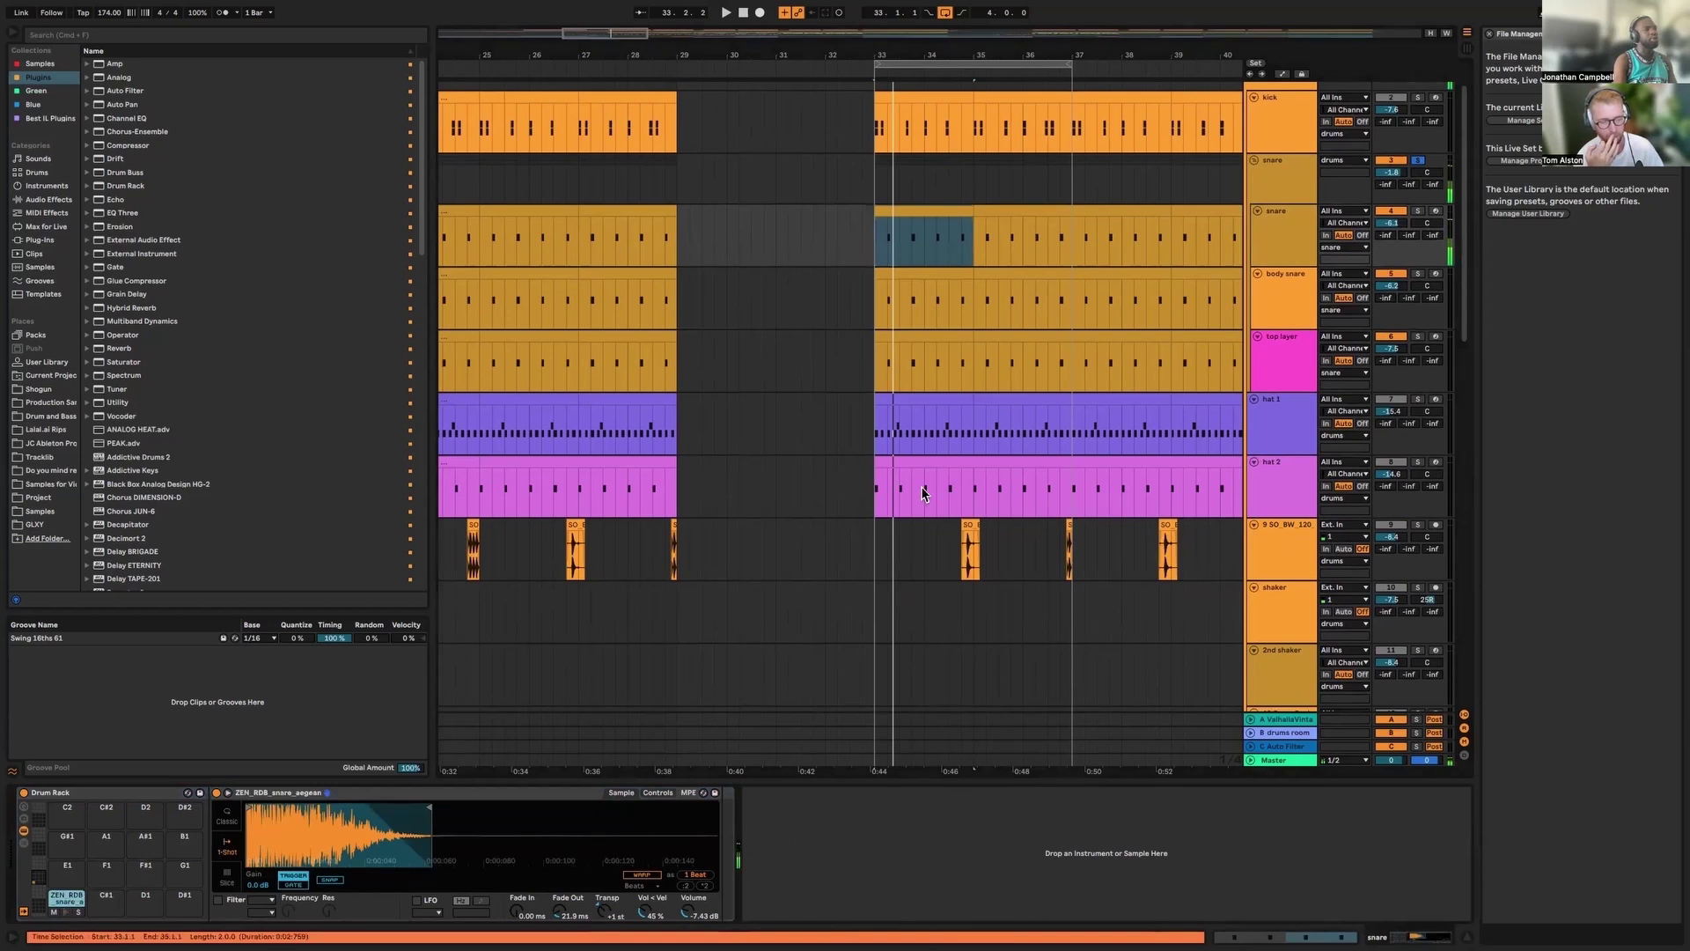
Move the two-bar selection down to the body snare and top layer tracks, auditioning each layer's Drum Rack sample
left_click(936, 255)
key("Down")
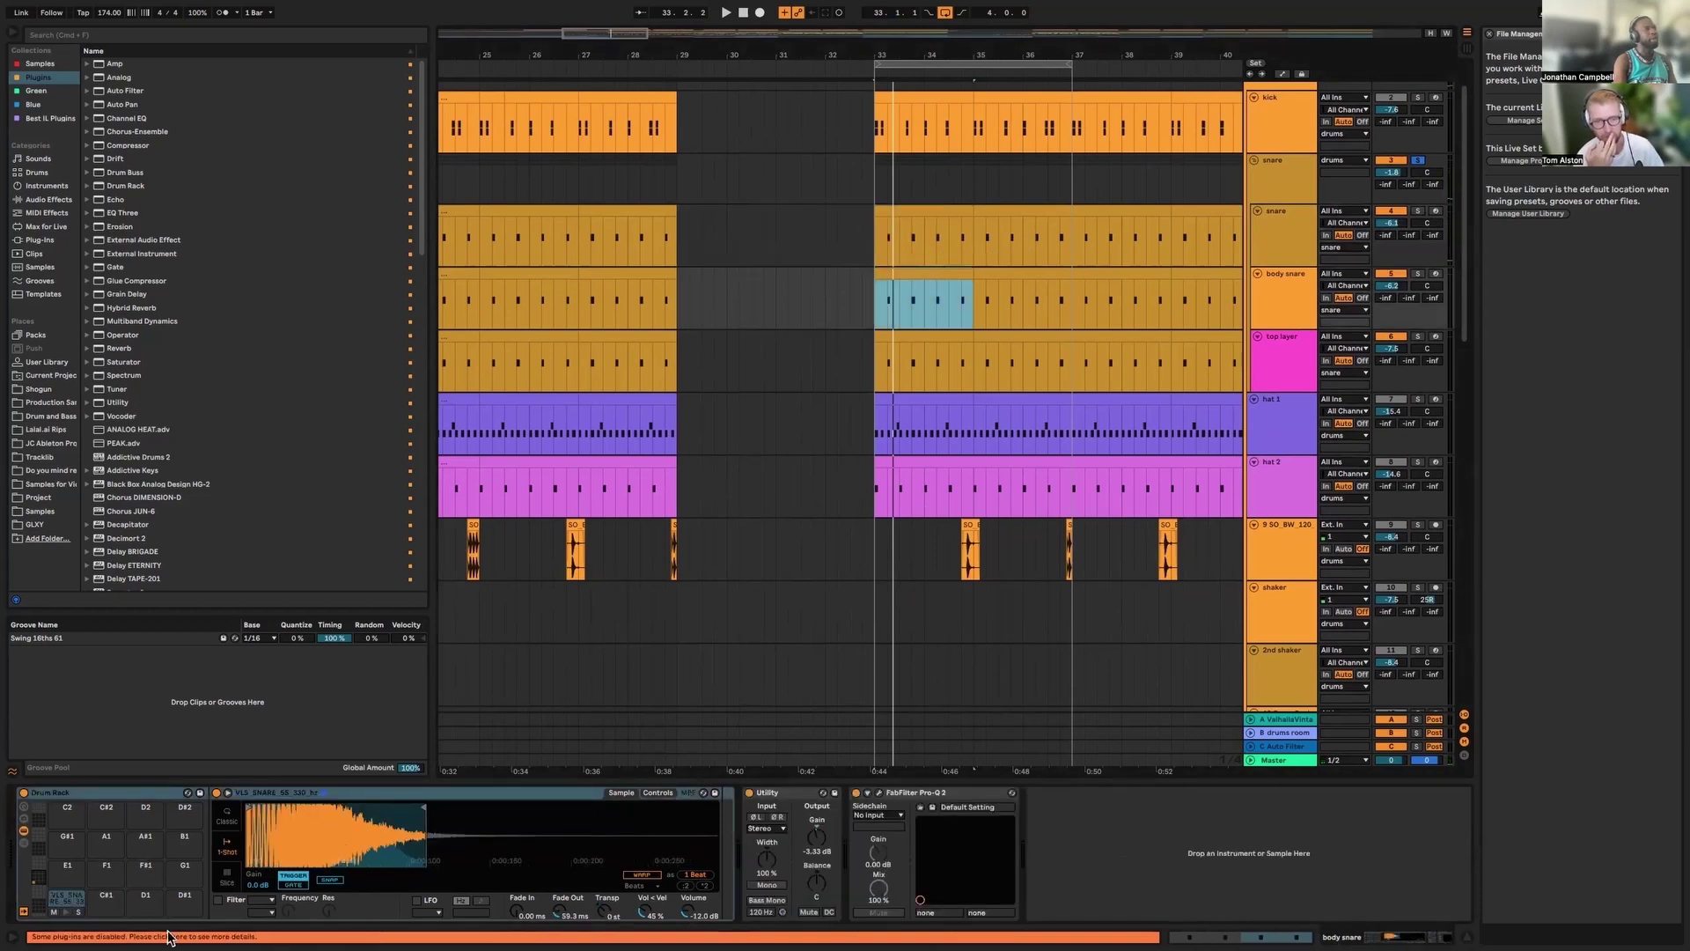
left_click(63, 914)
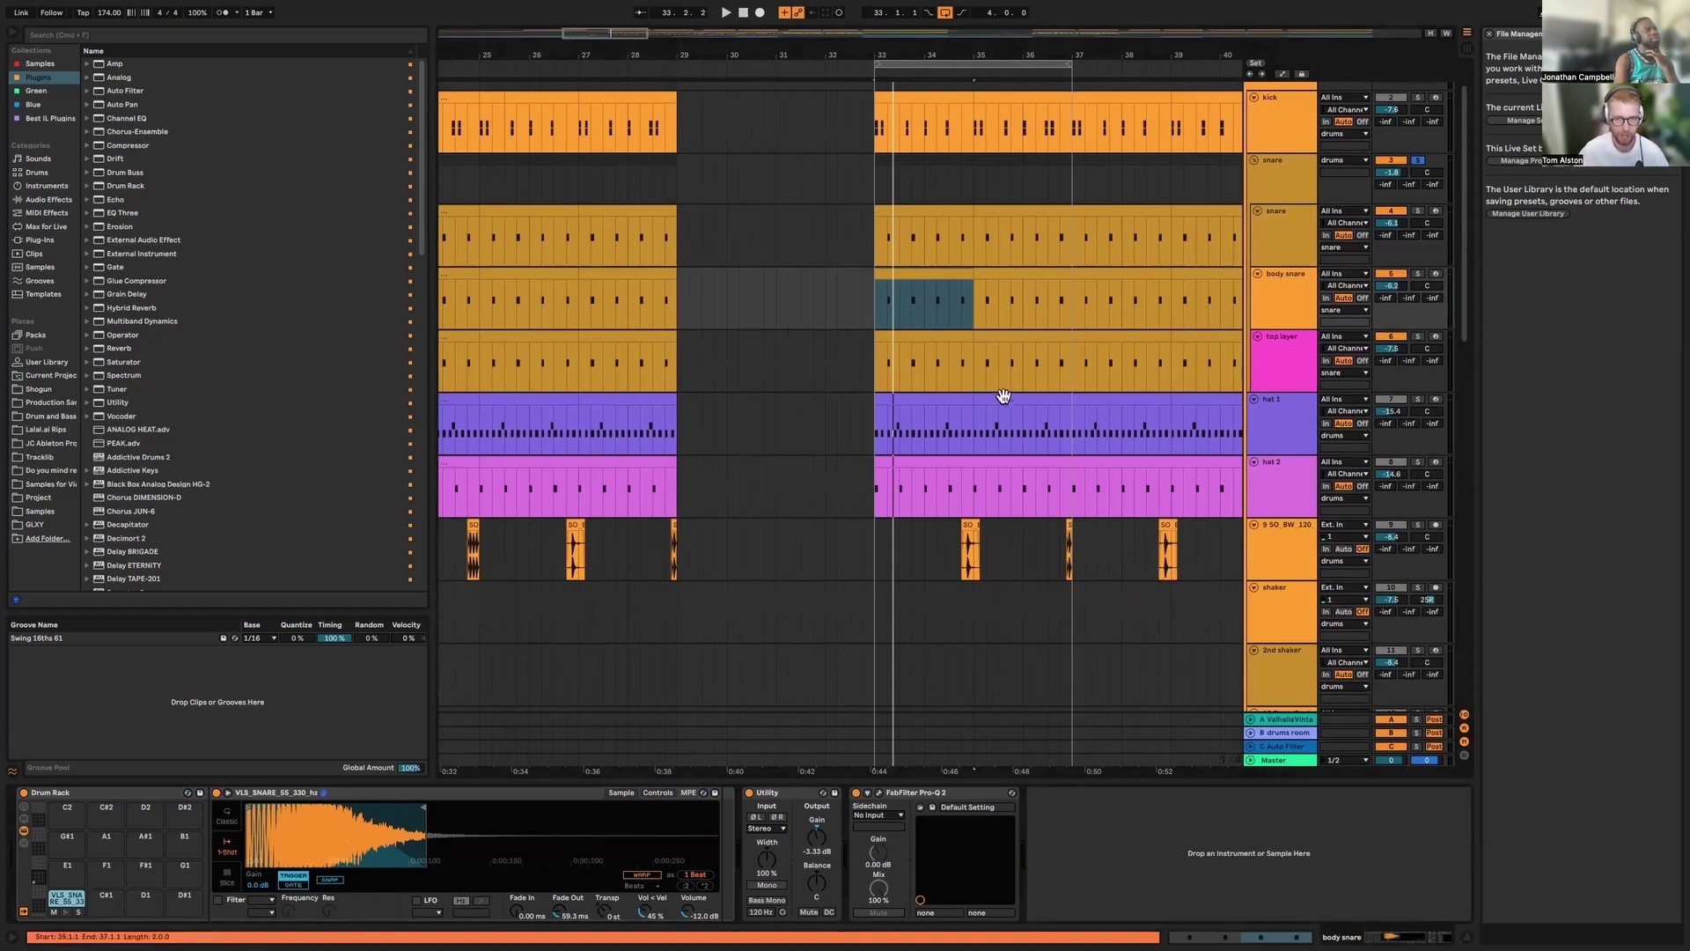
key("Down")
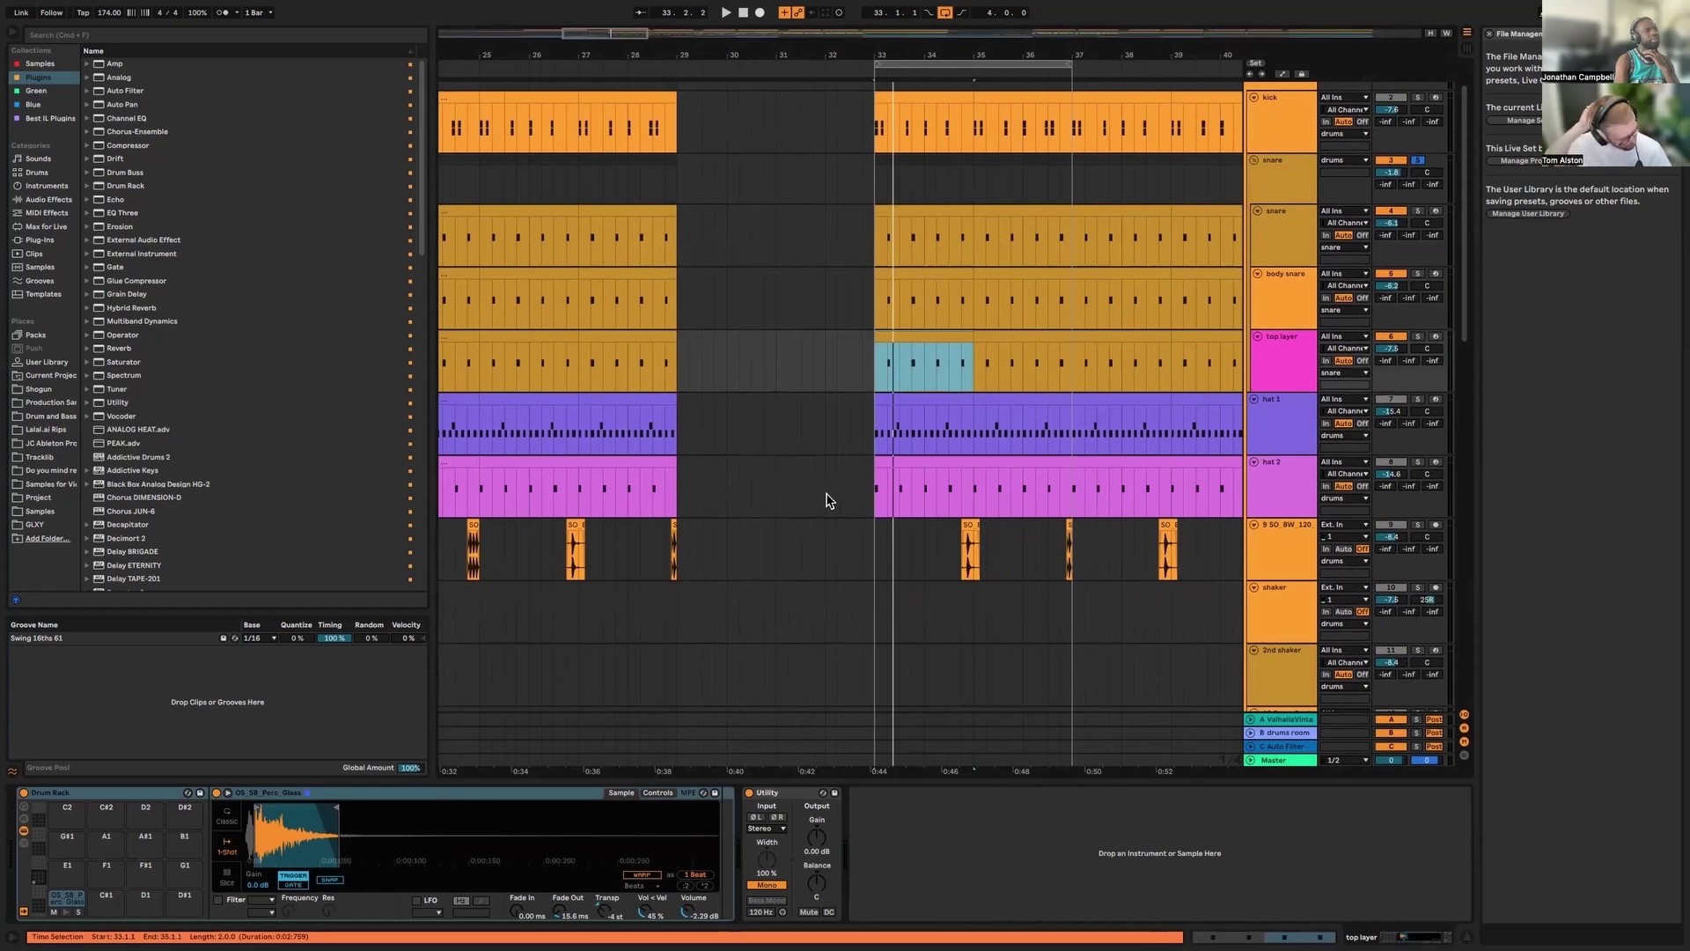
scroll(827, 501, "up", 2)
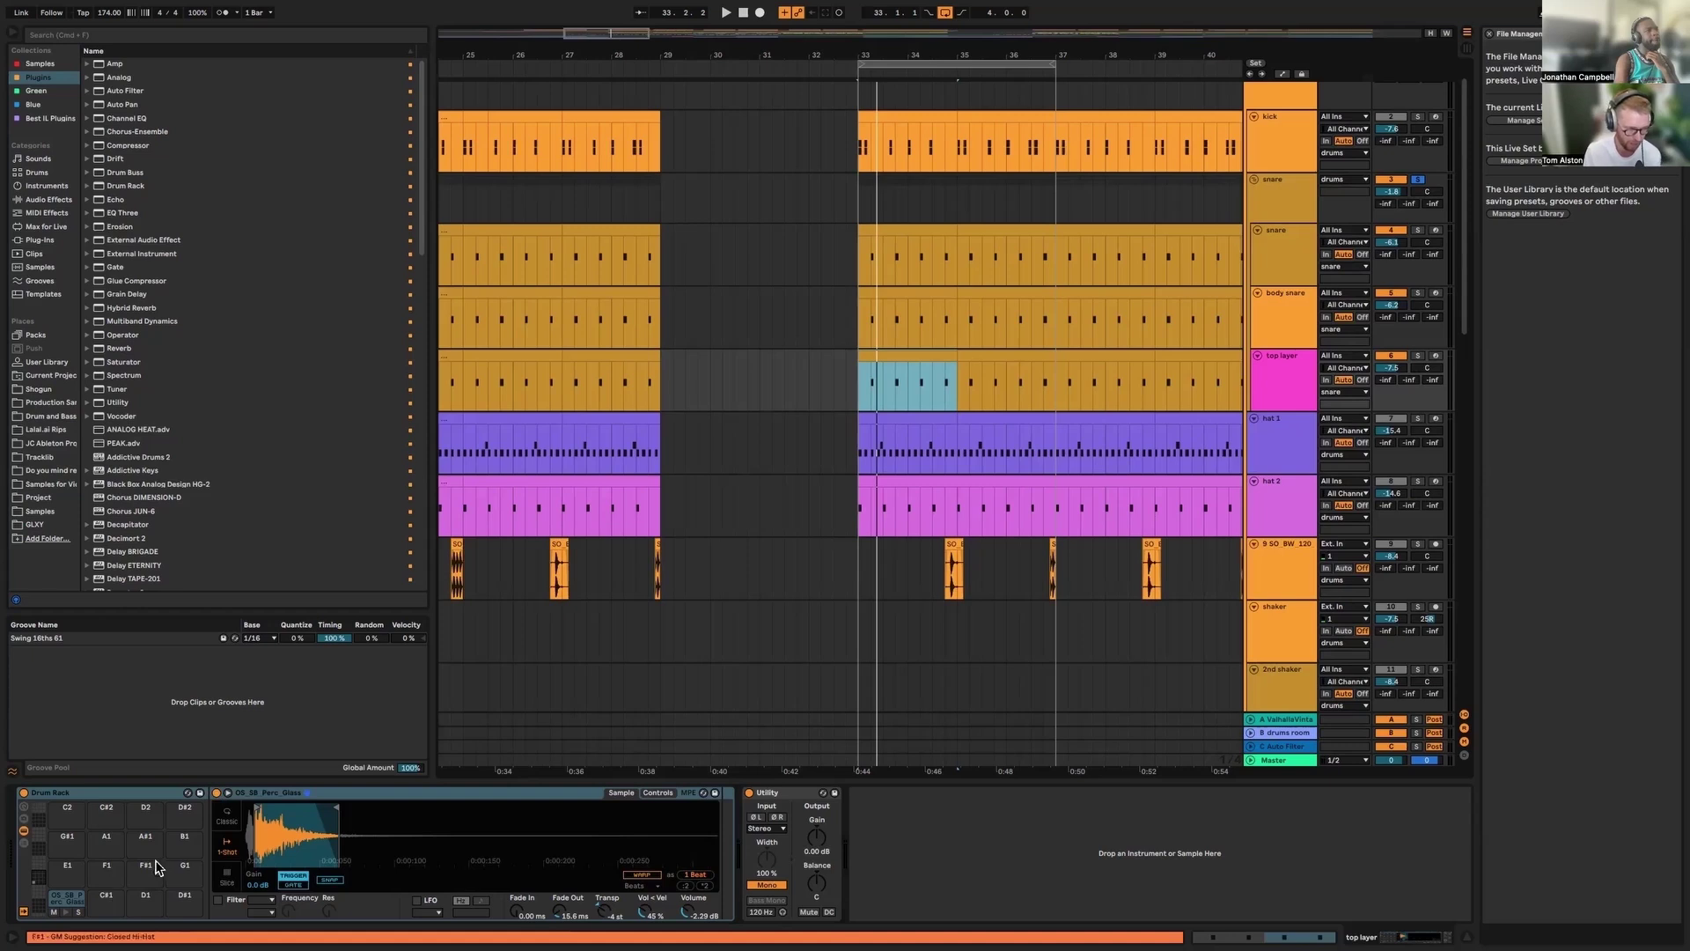
left_click(69, 913)
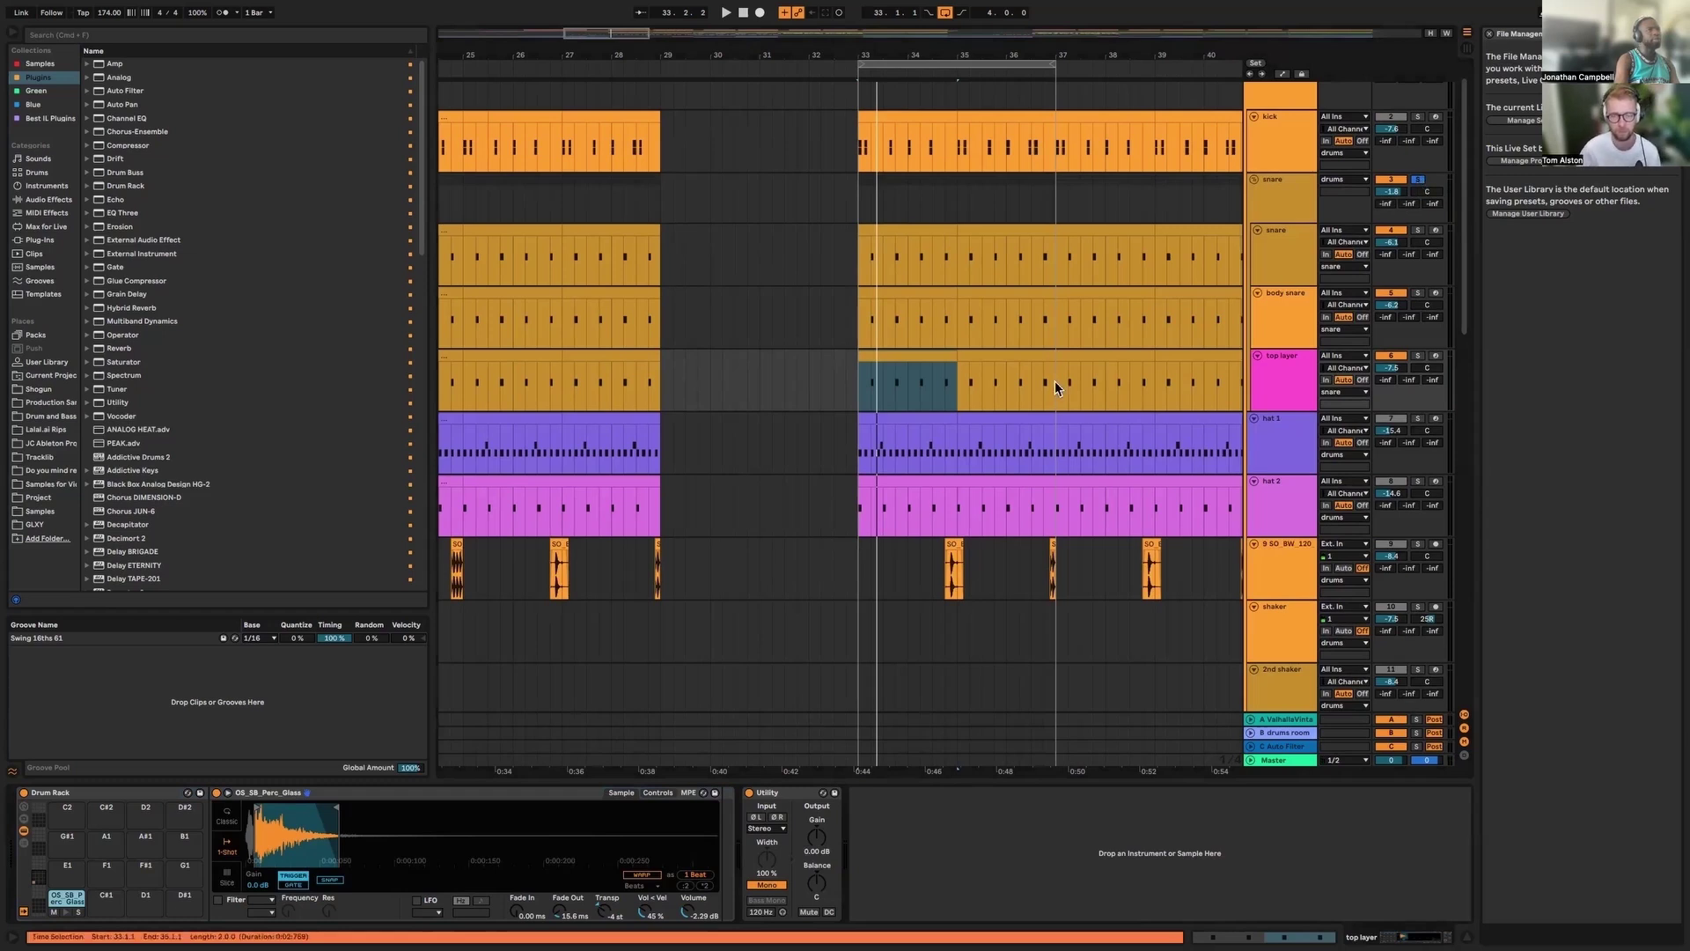
Return the selection to the first snare layer and play the soloed snare group from bar 33
key("Up")
key("Up")
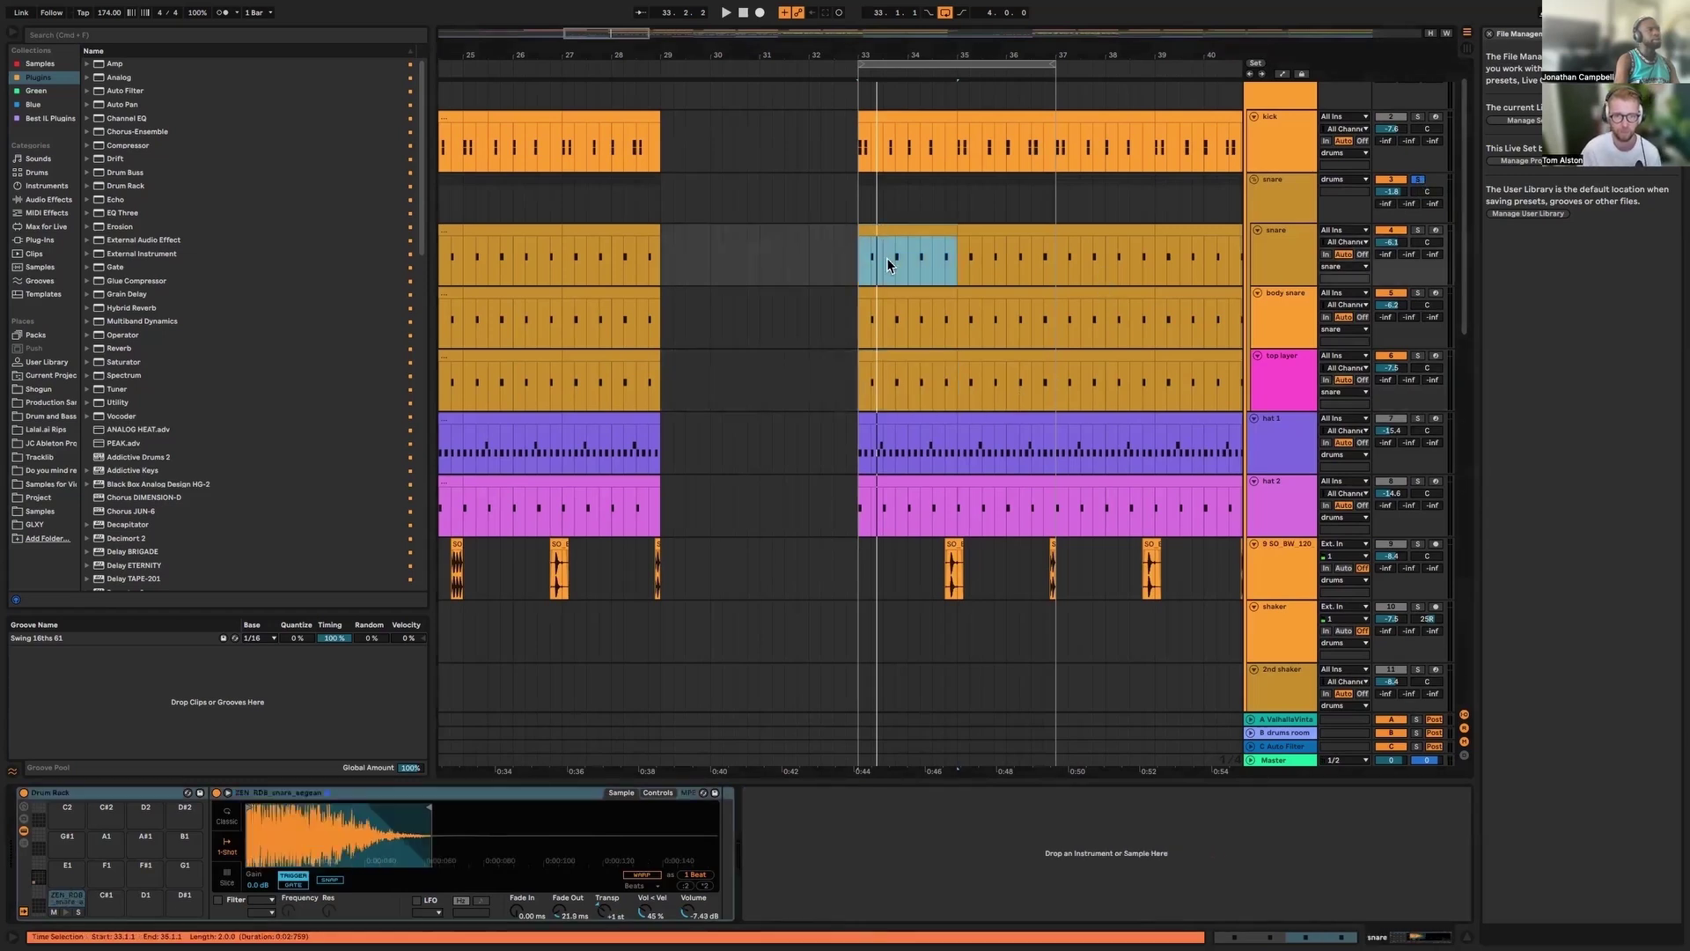
key("space")
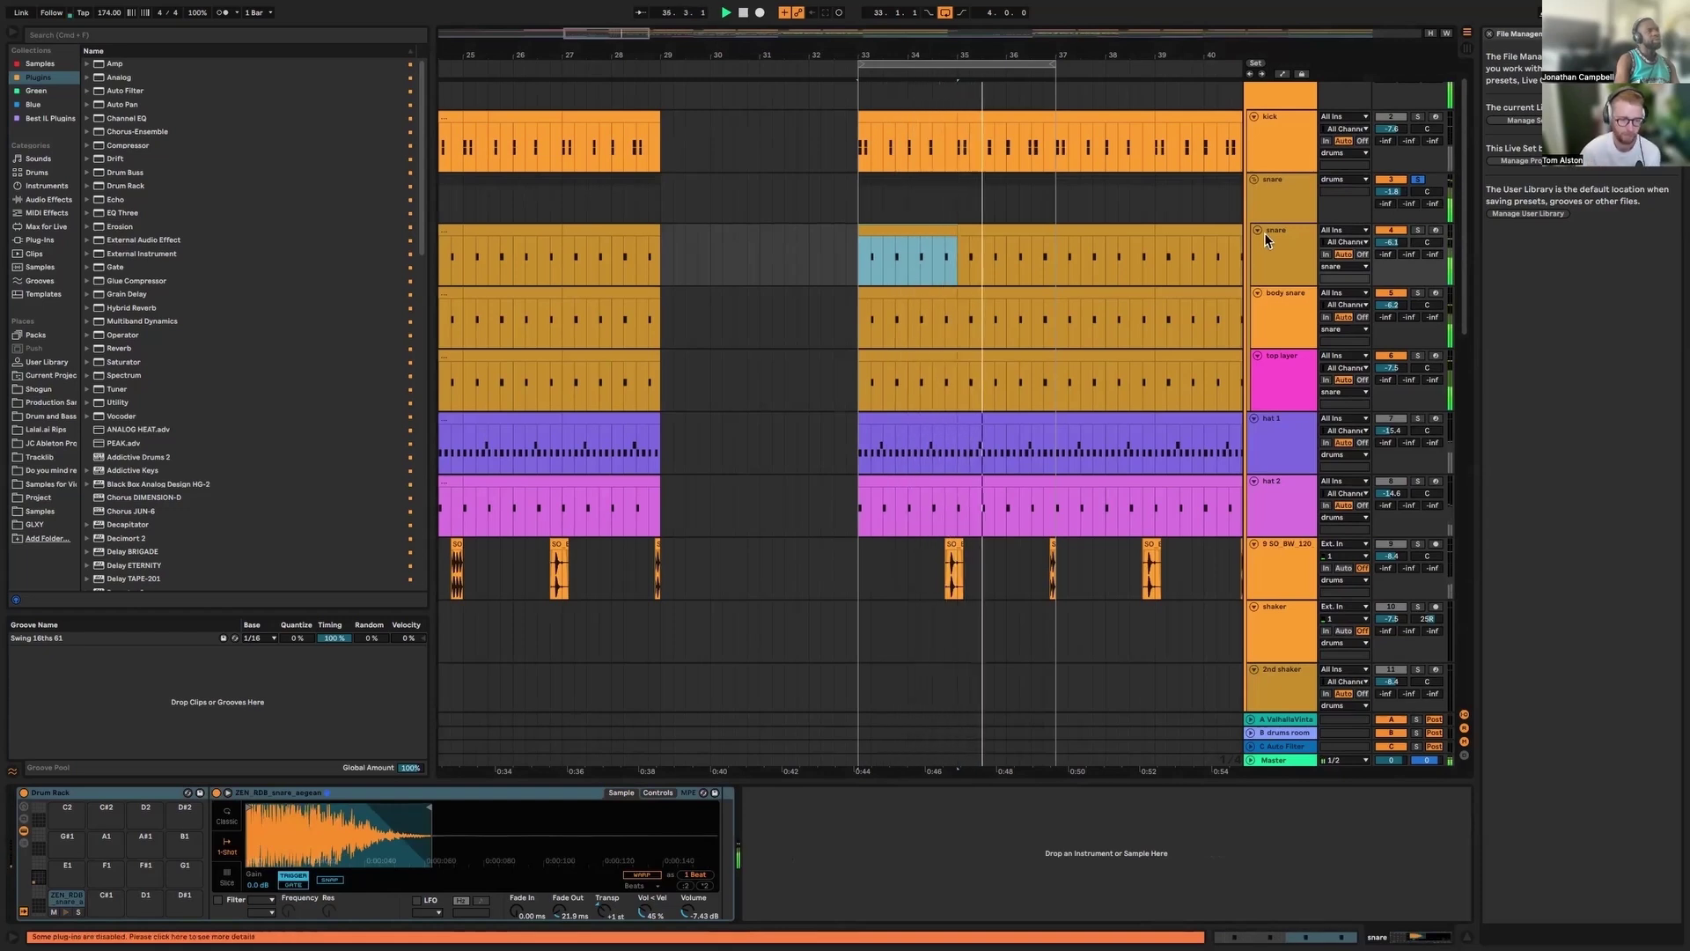
Inspect the EQ curve of the snare group's FabFilter Pro-Q 2 during playback and close its window
left_click(1277, 195)
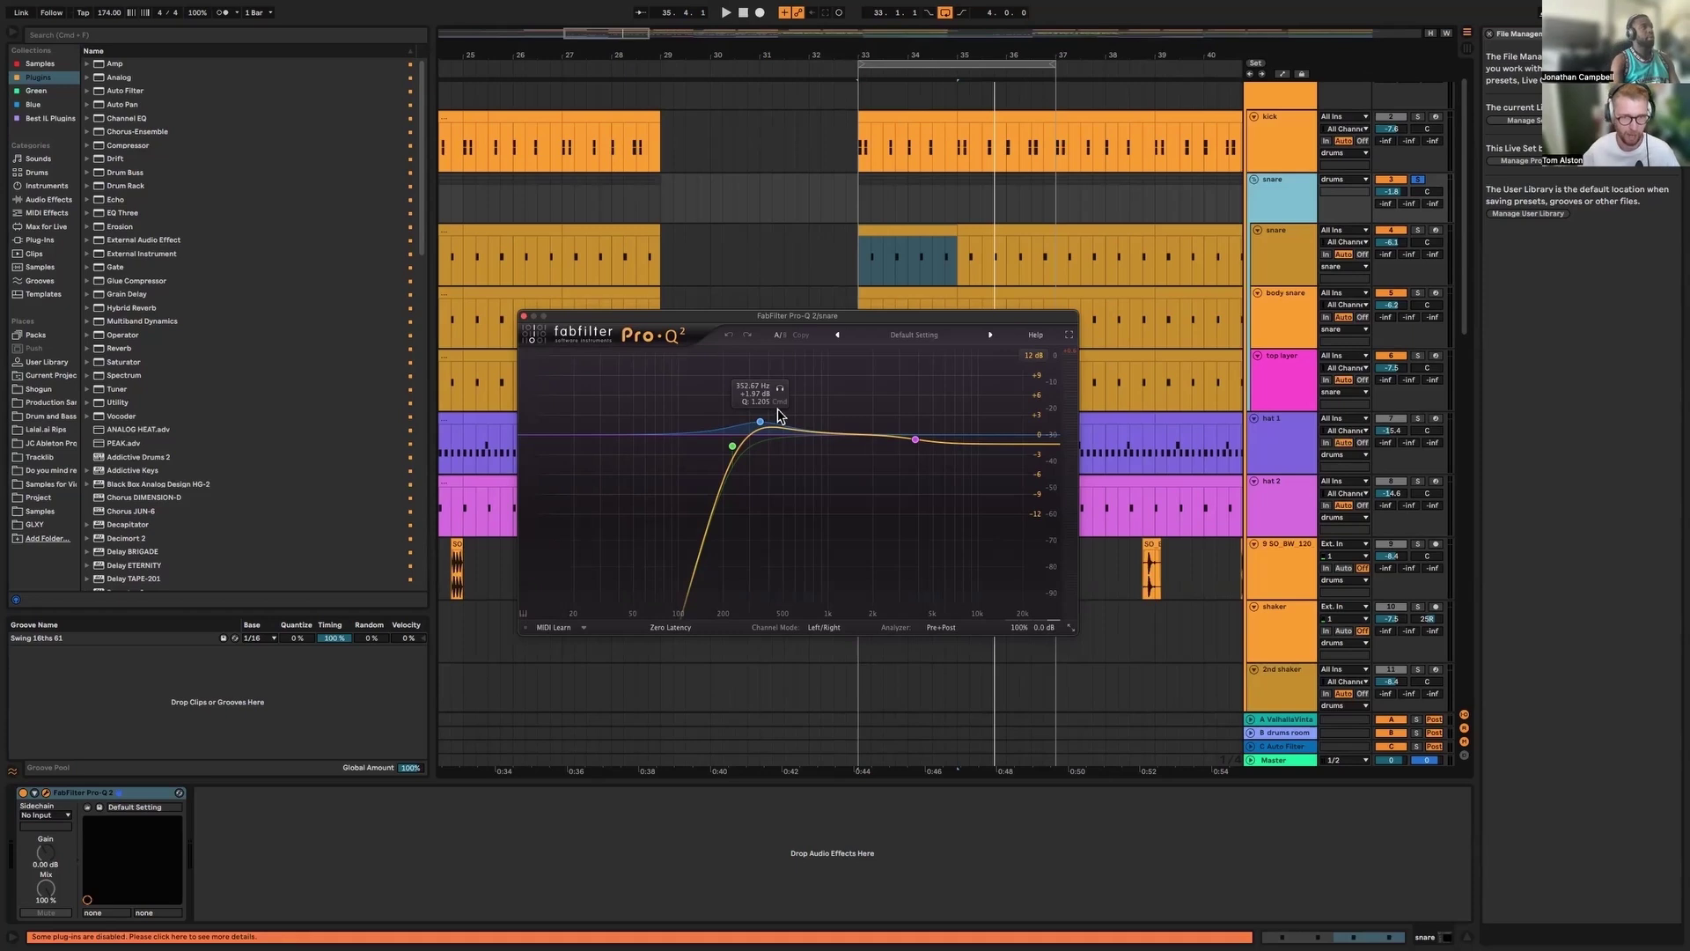
left_click(524, 316)
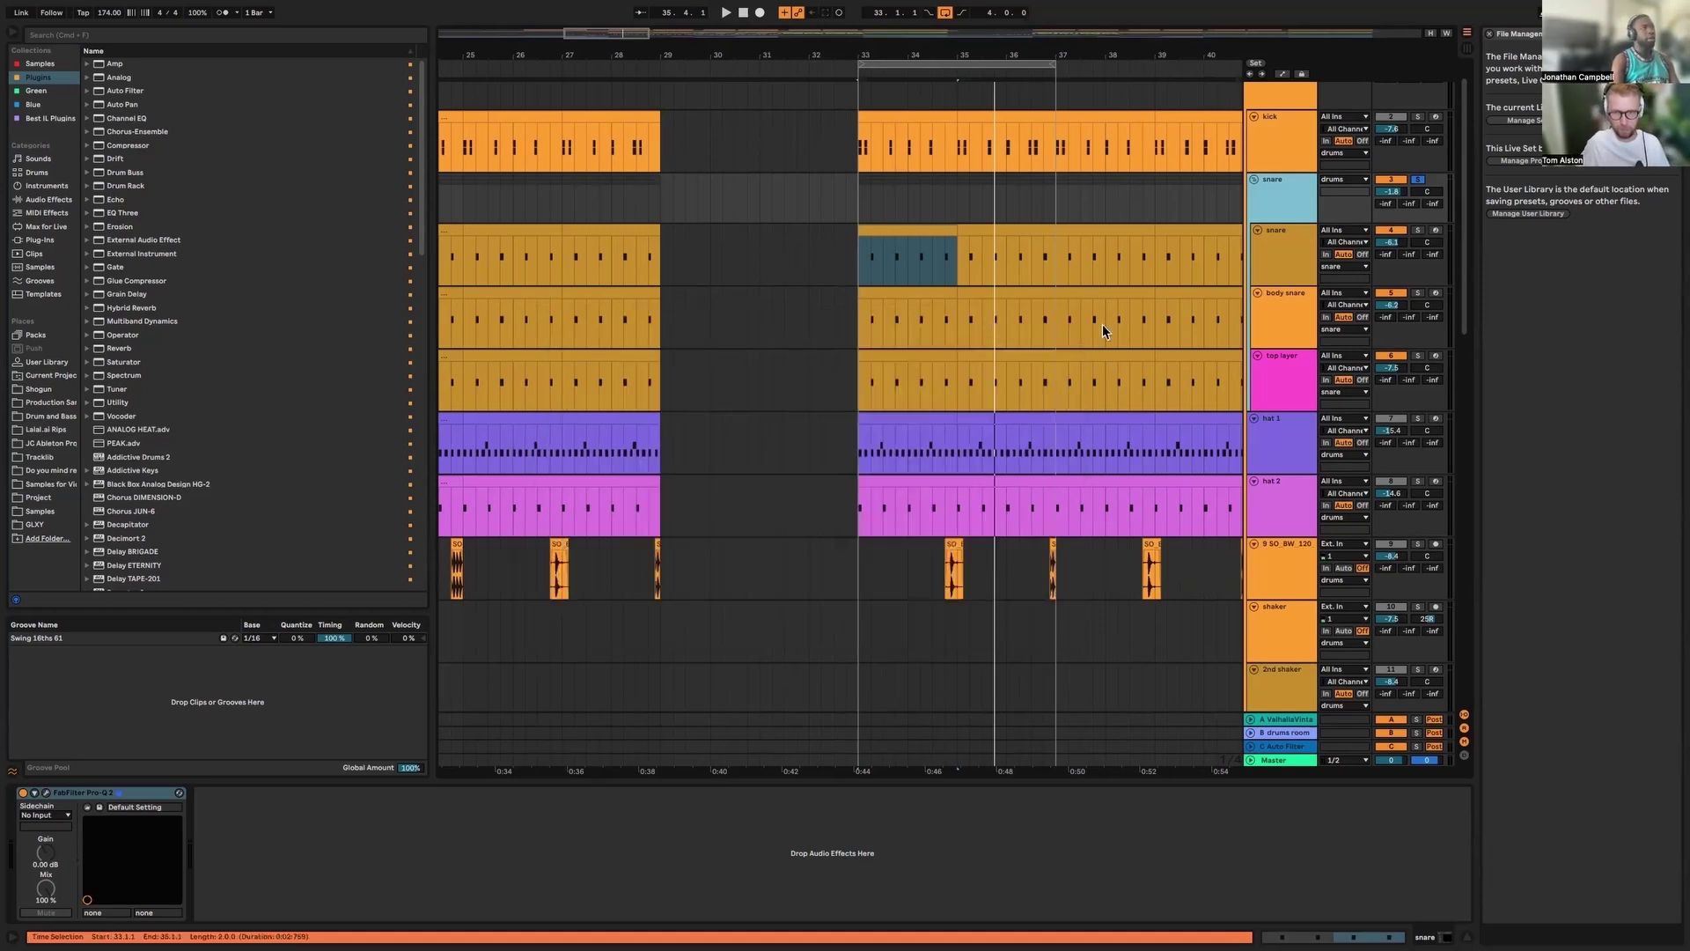
left_click(42, 795)
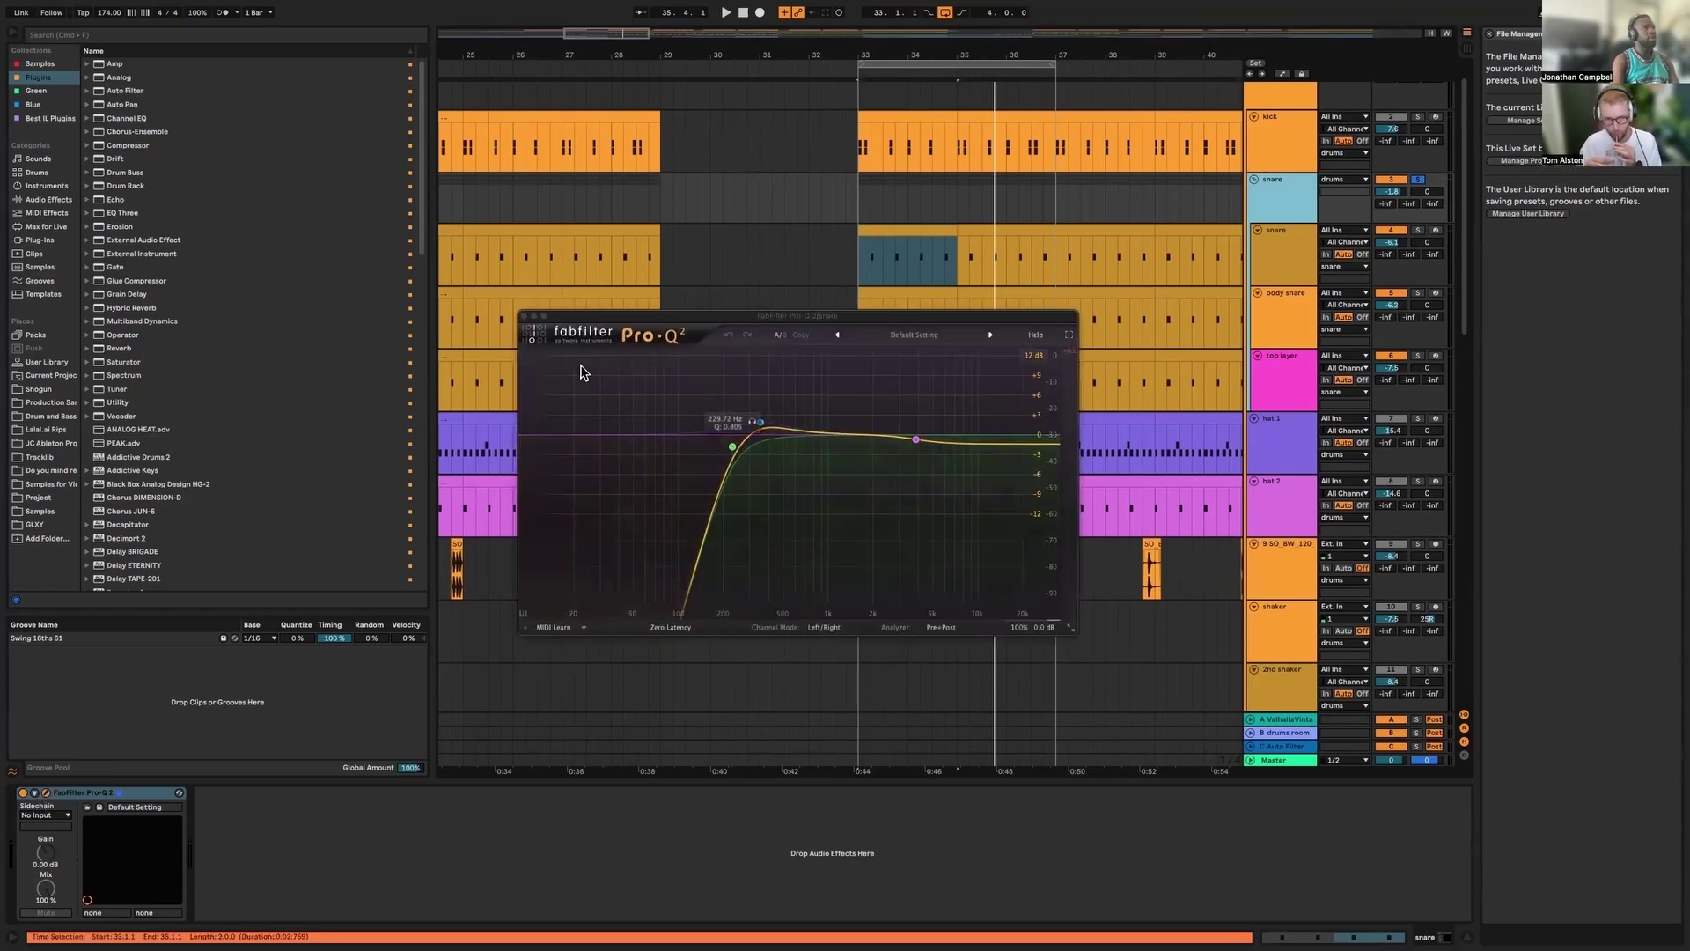
key("space")
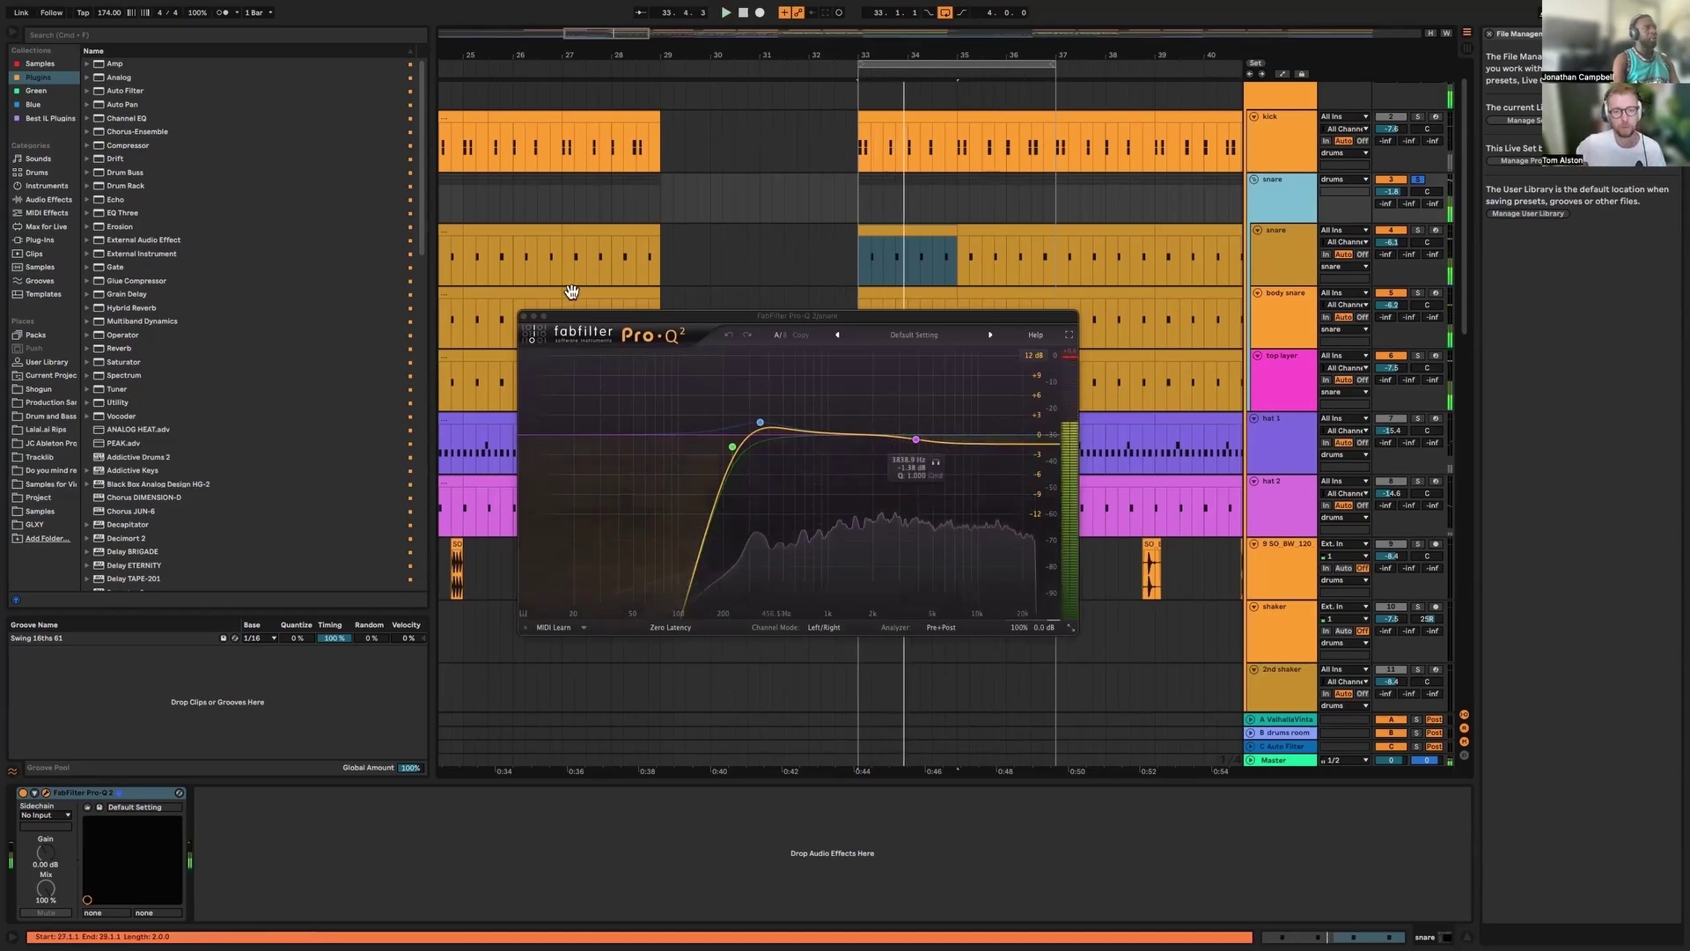
left_click(522, 315)
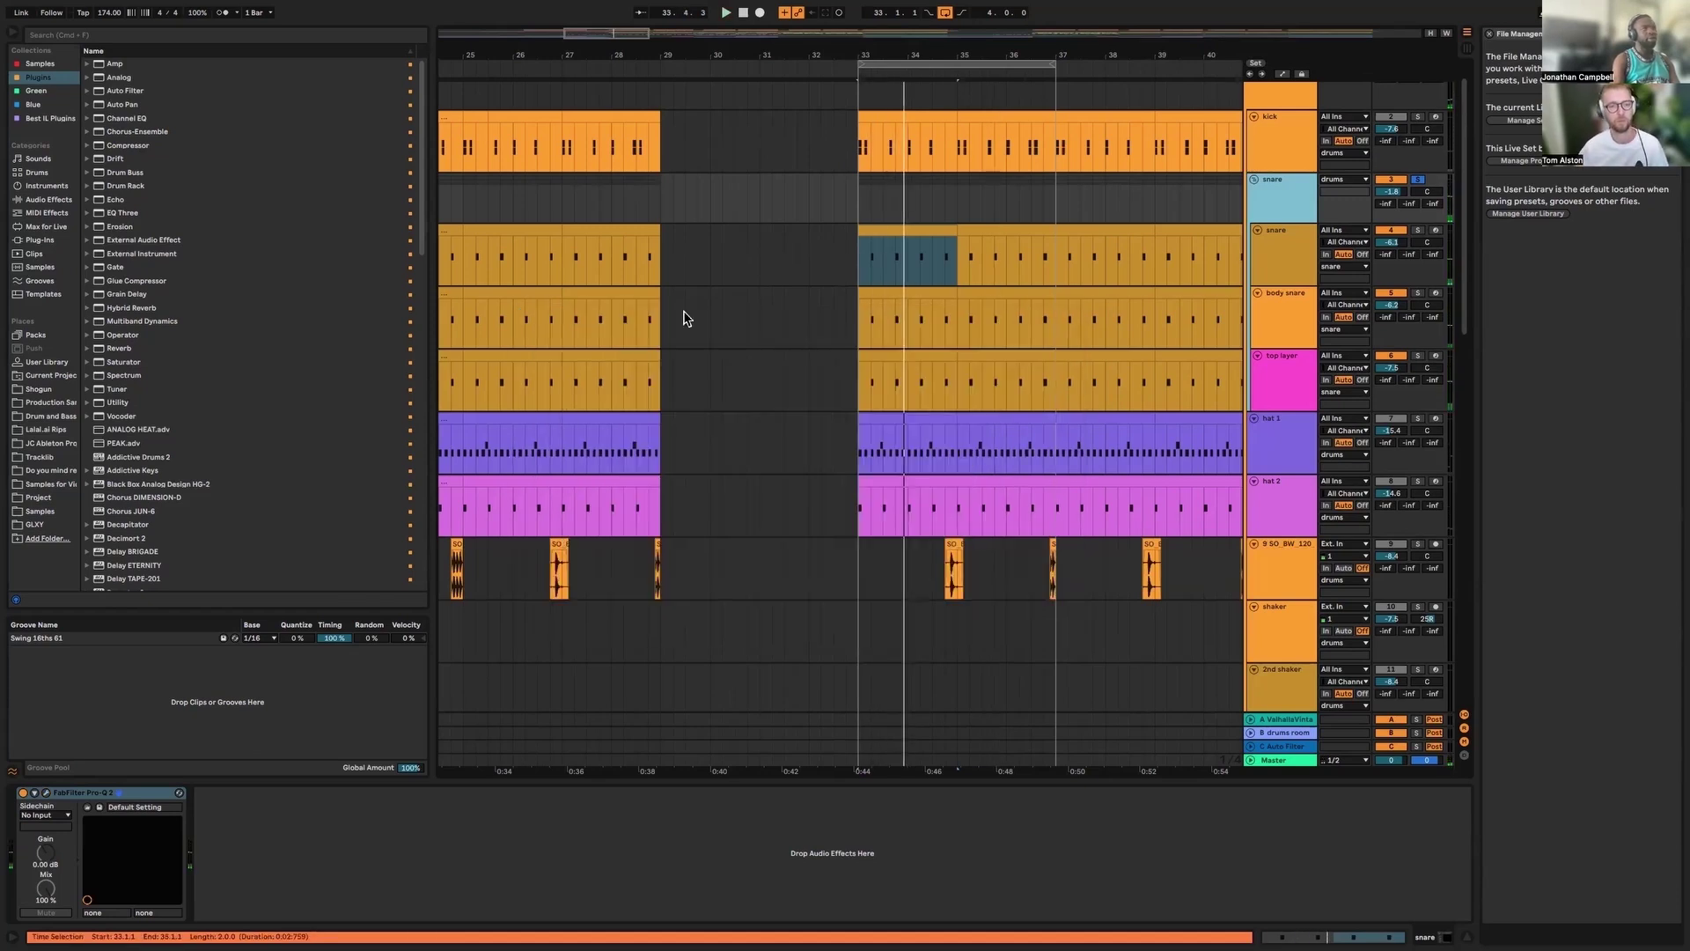
Fold the snare group, solo the hat 1 track and play its pattern from bar 33
left_click(1254, 177)
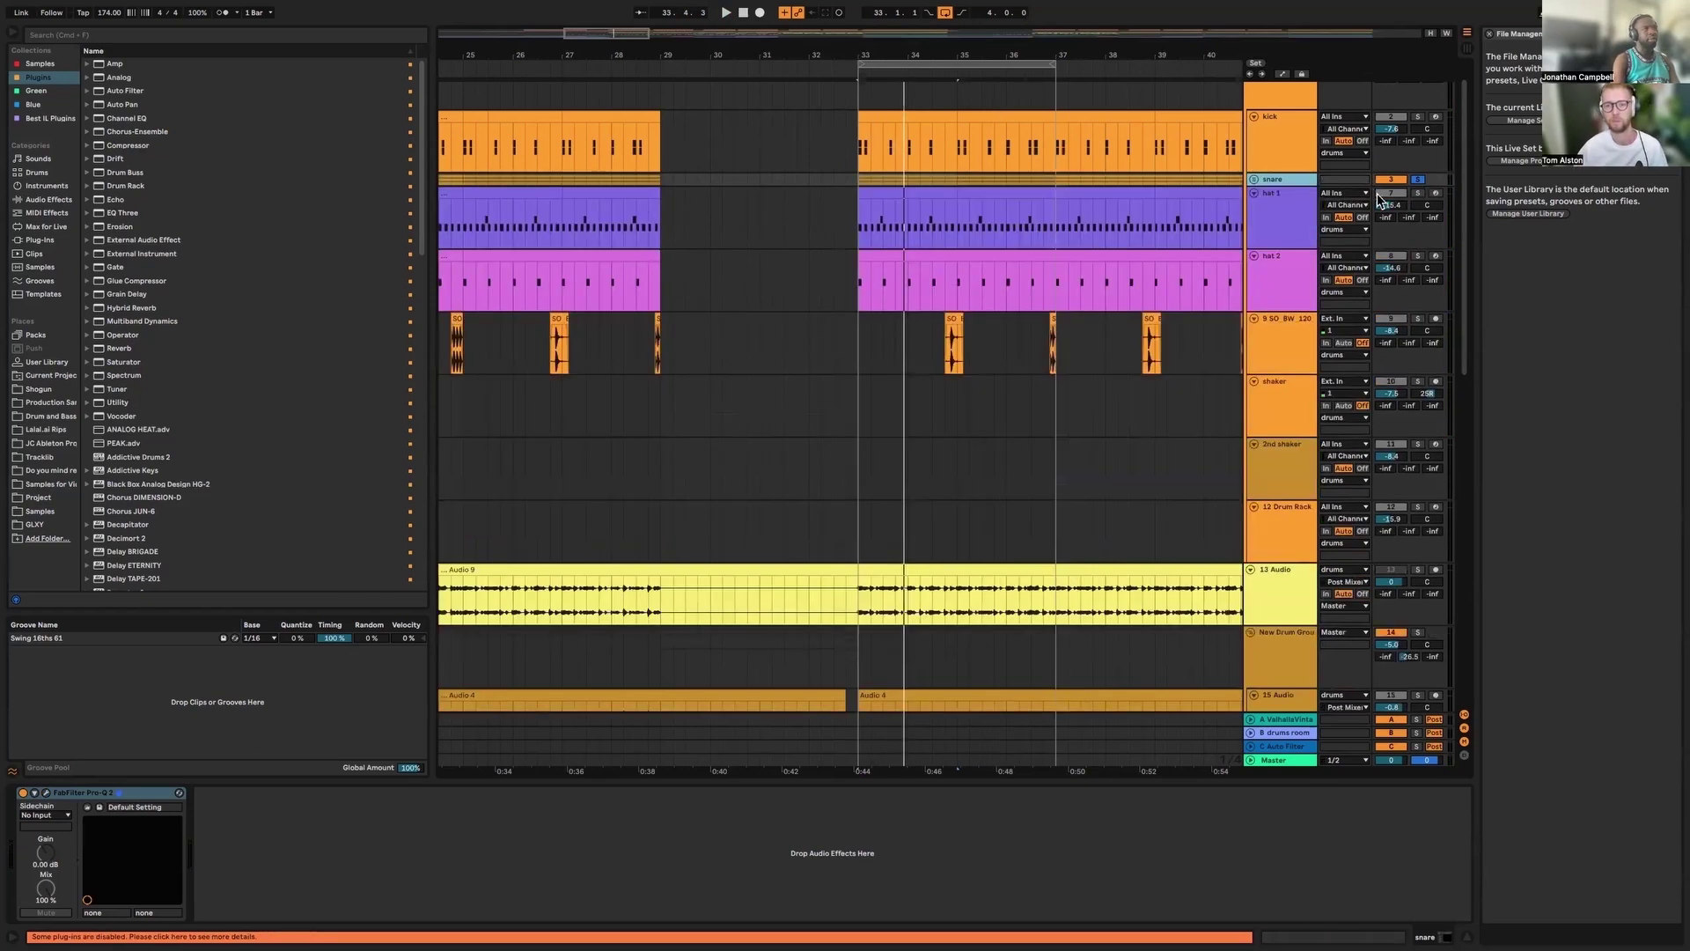
left_click(1288, 225)
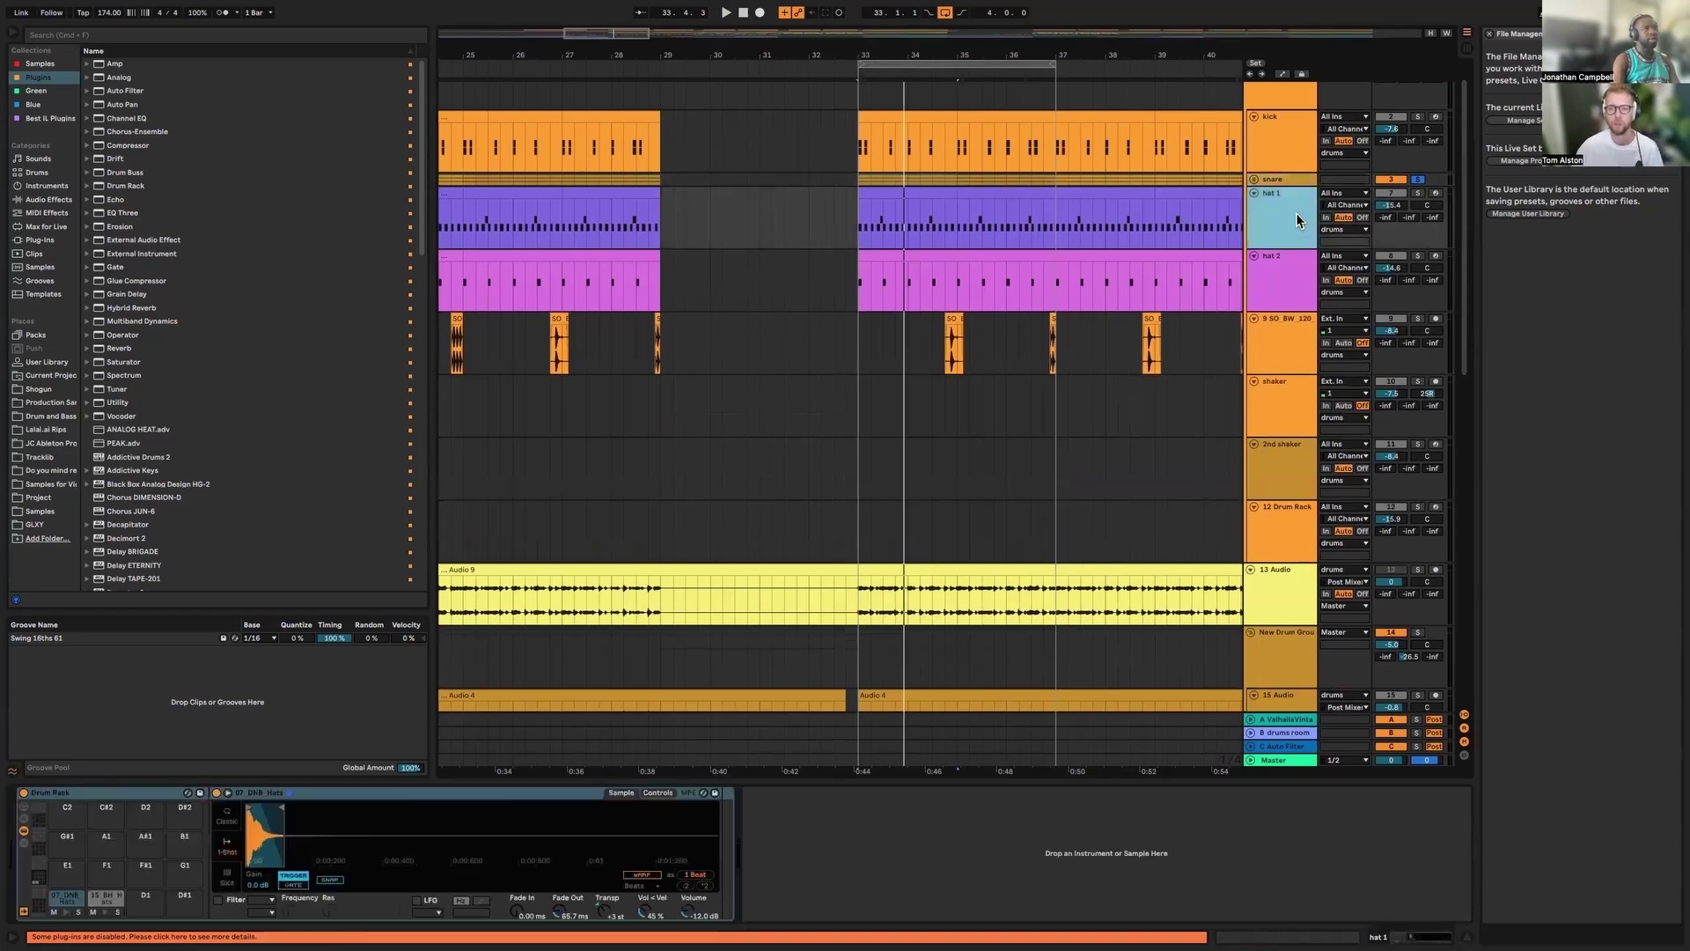
left_click(1417, 193)
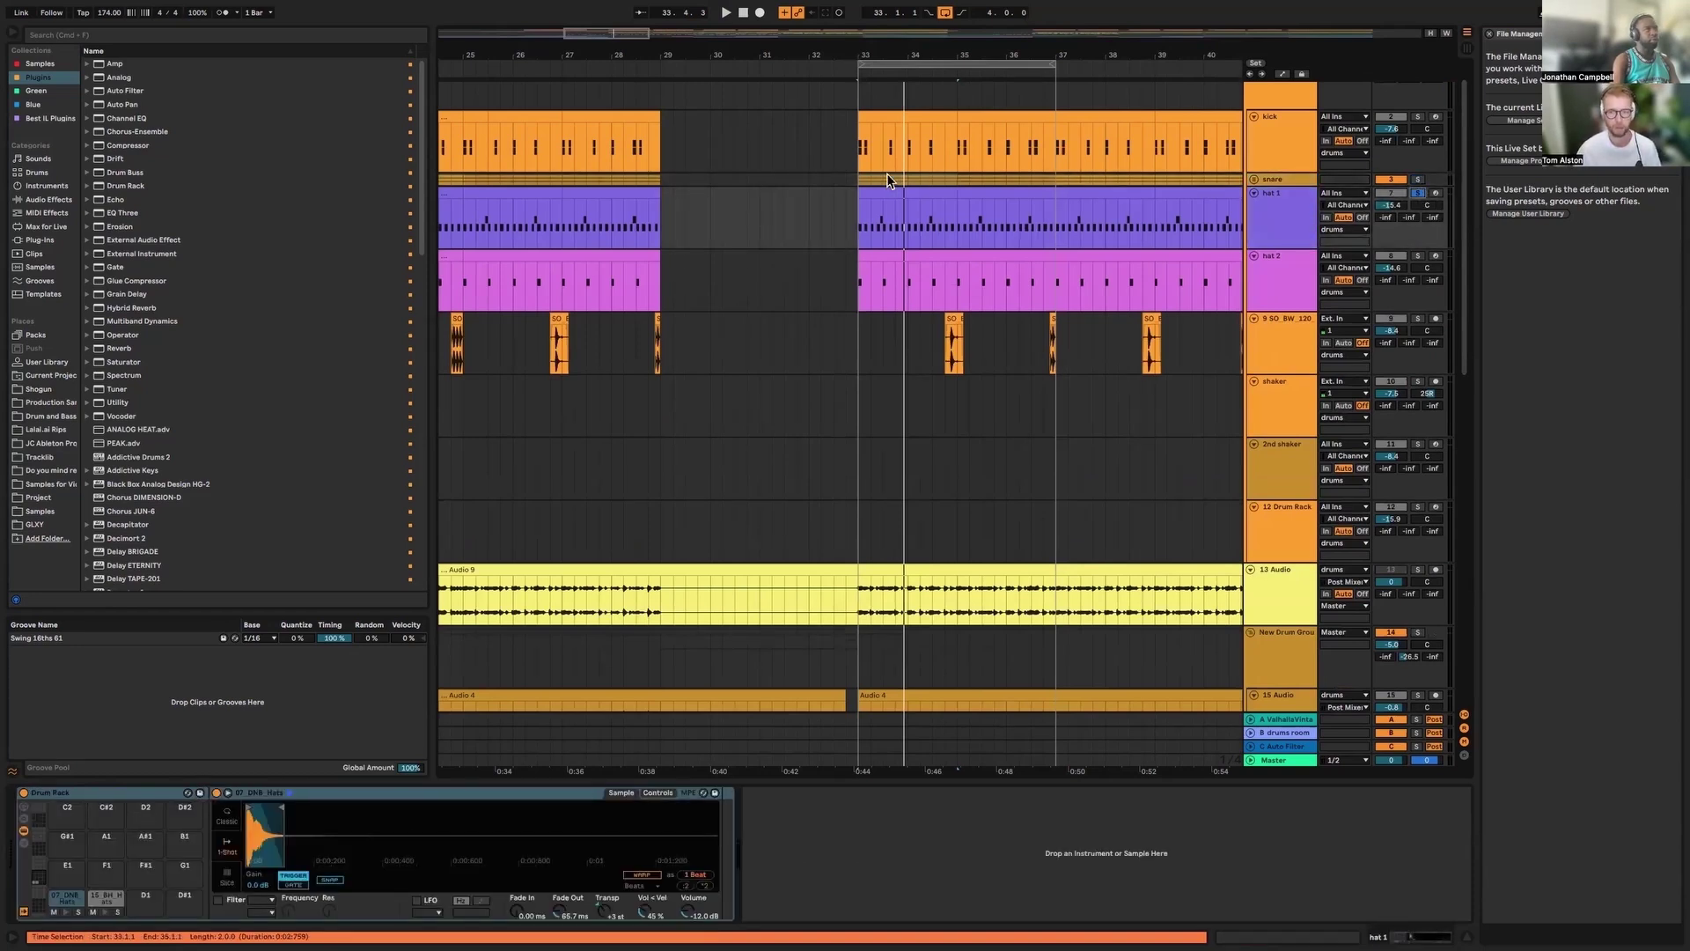
key("Down")
key("space")
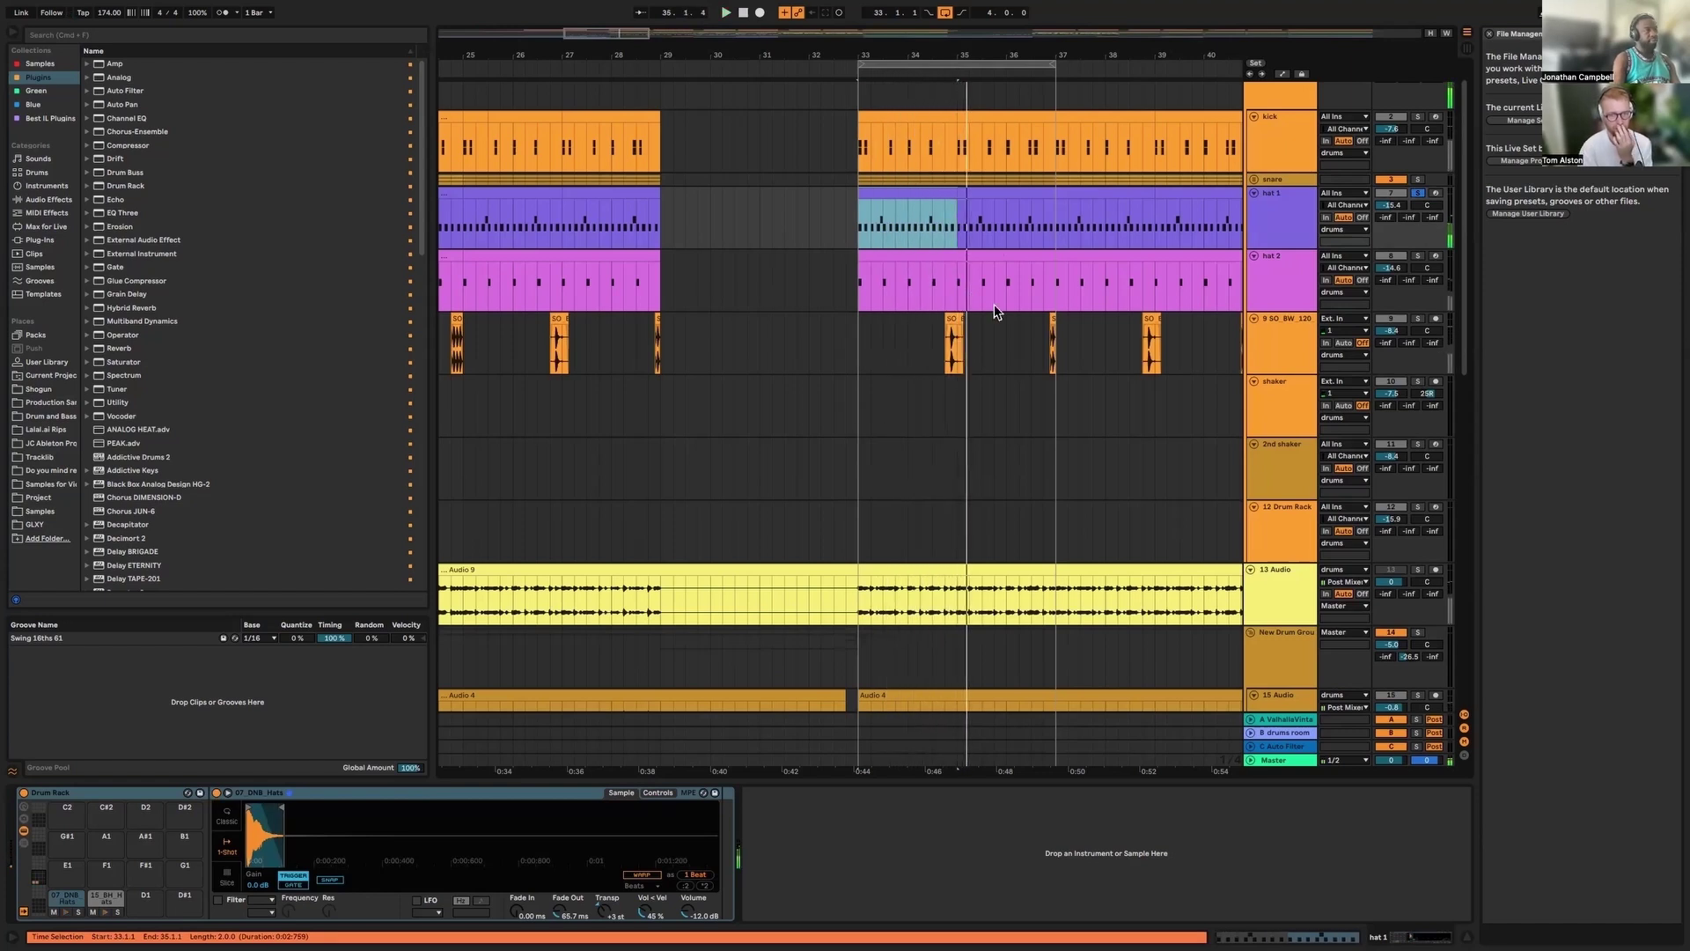
Show the MIDI notes of the hat 1 clip and switch back to the track's devices
key("shift+Tab")
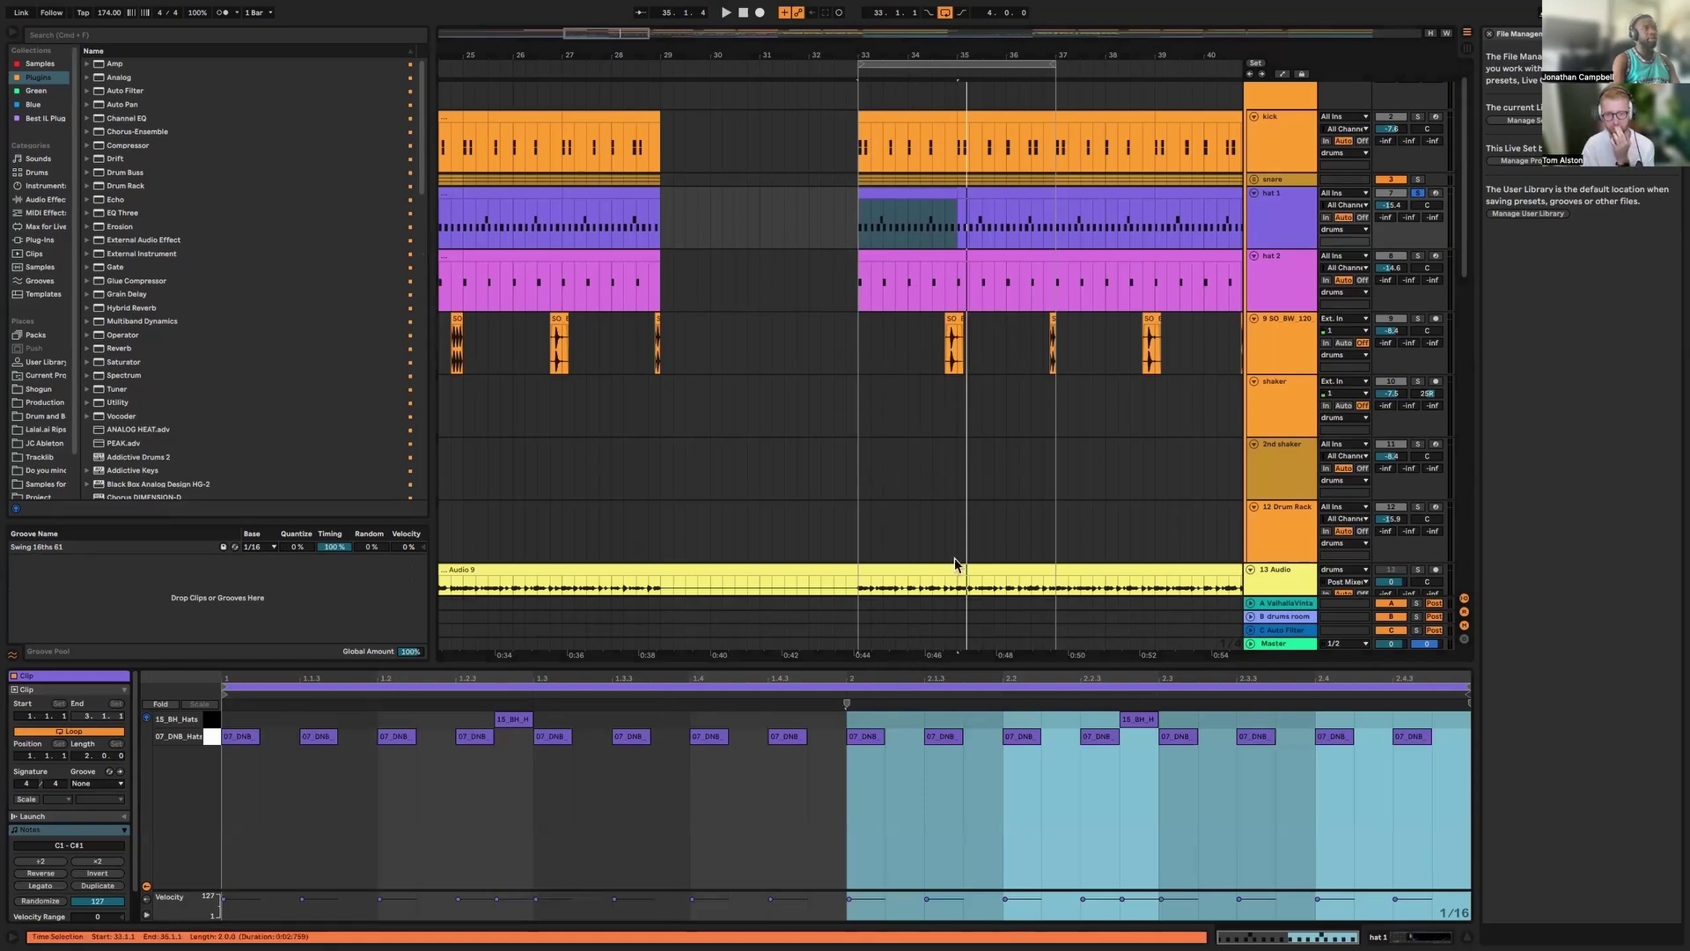
left_click(1248, 209)
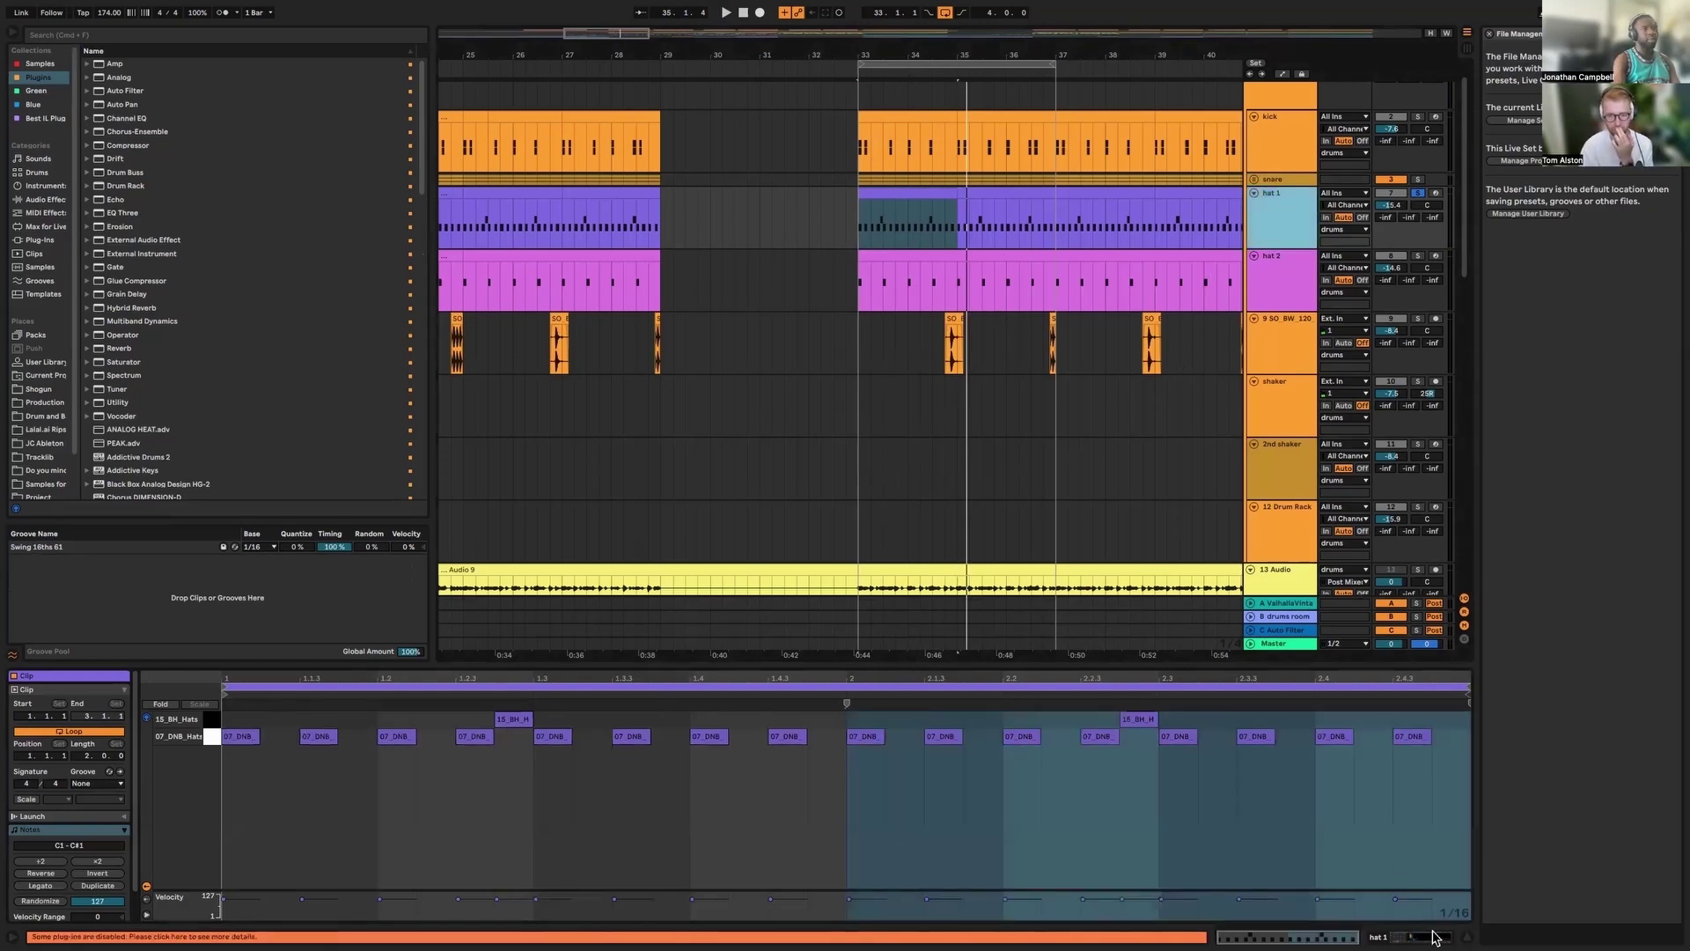
key("shift+Tab")
Audition the 07_DNB_Hats and 15_BH_Hats samples in the hat 1 Drum Rack and check their waveforms
left_click(107, 897)
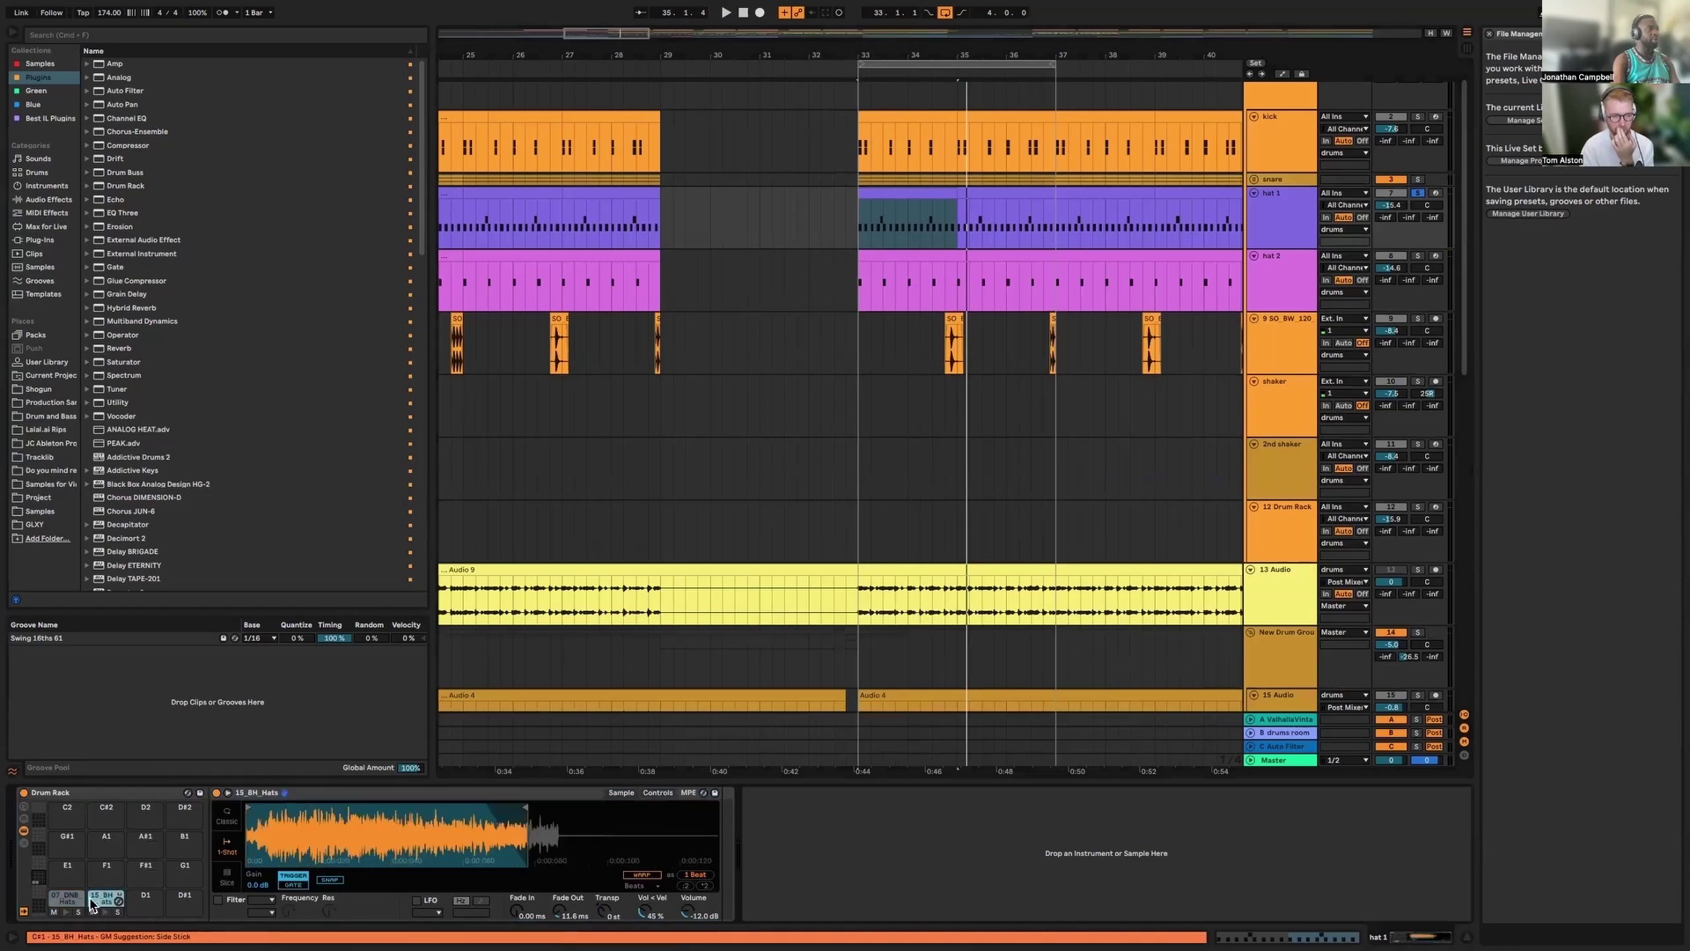
left_click(55, 899)
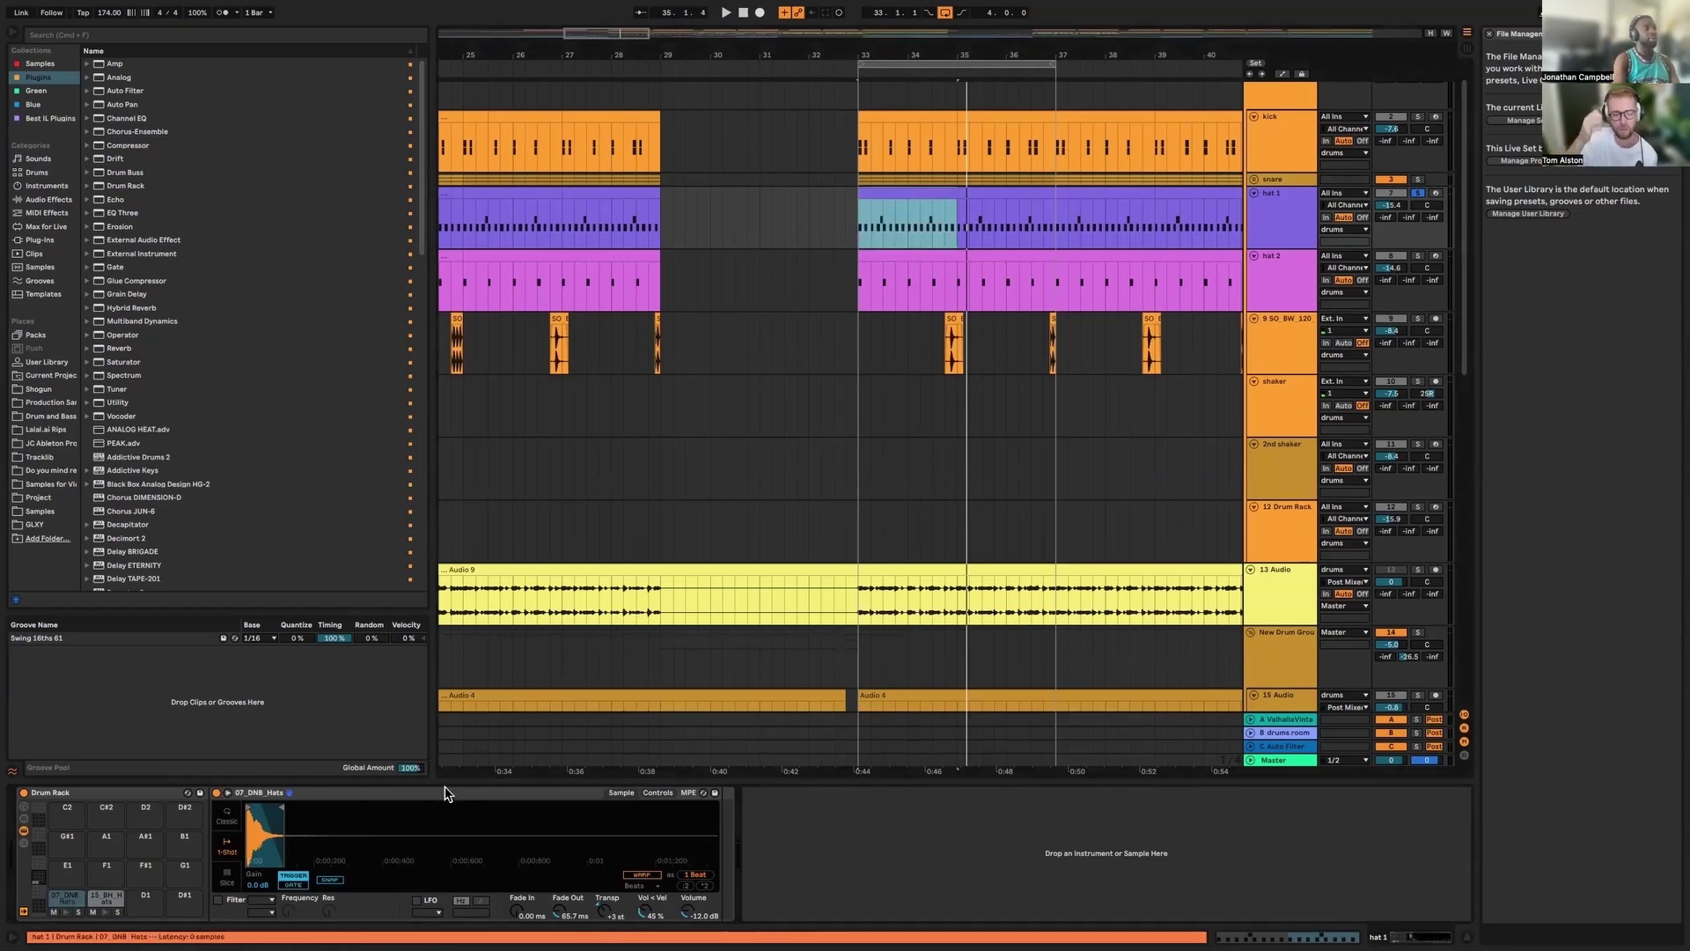
left_click(66, 916)
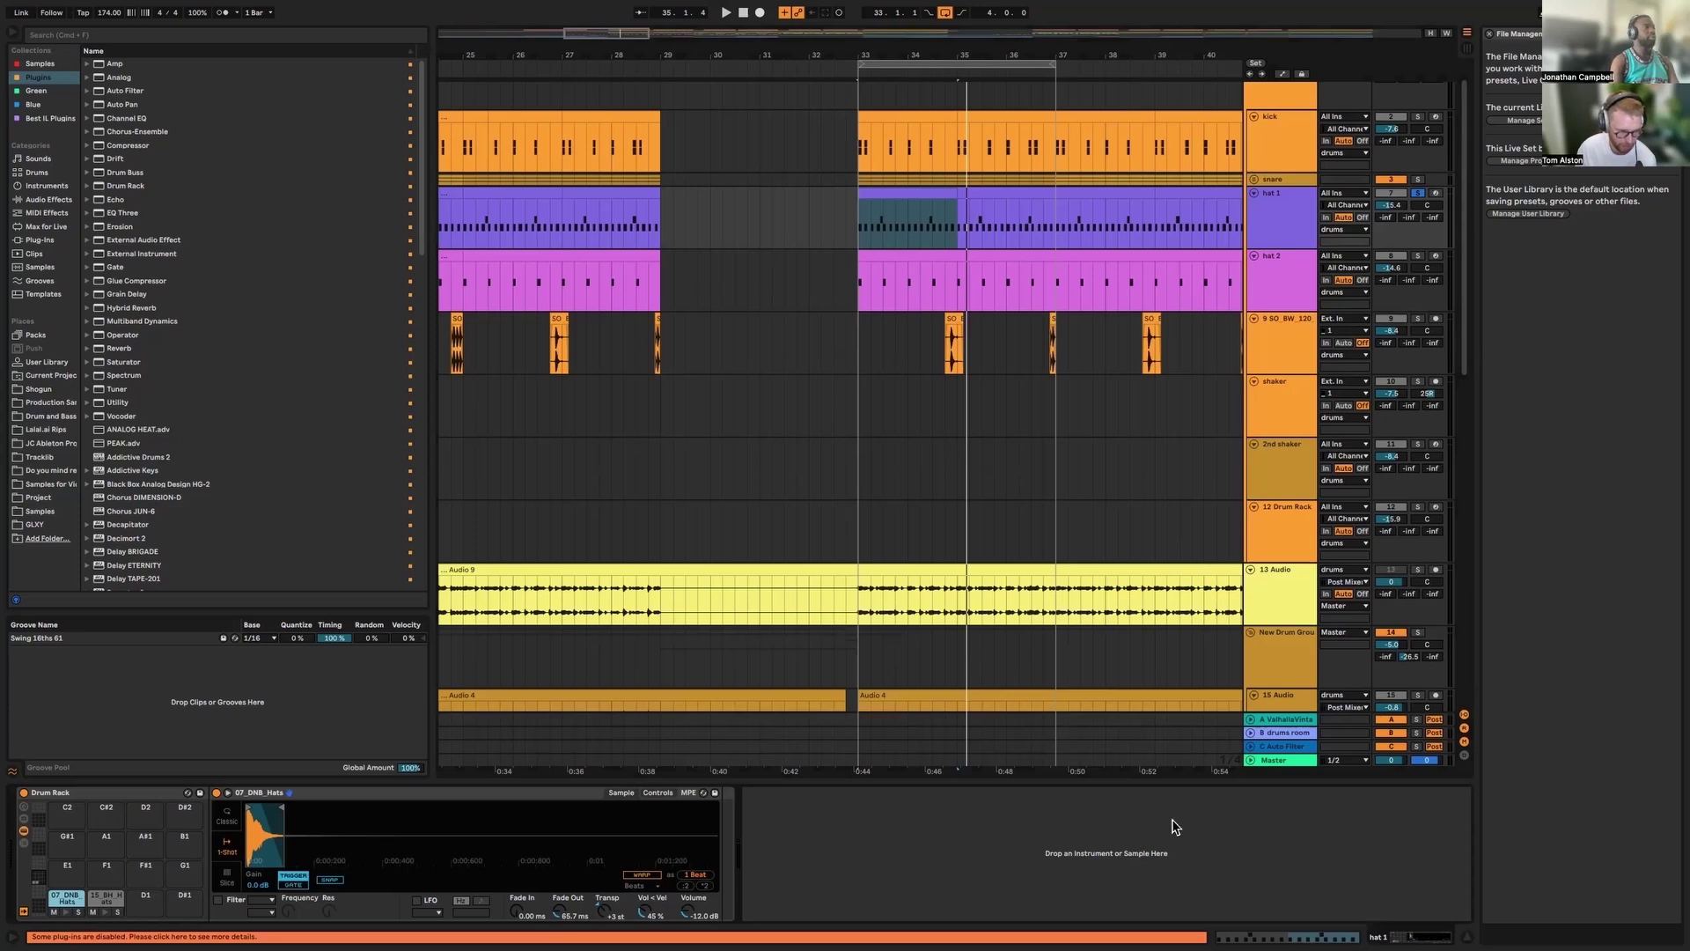
scroll(352, 836, "up", 3)
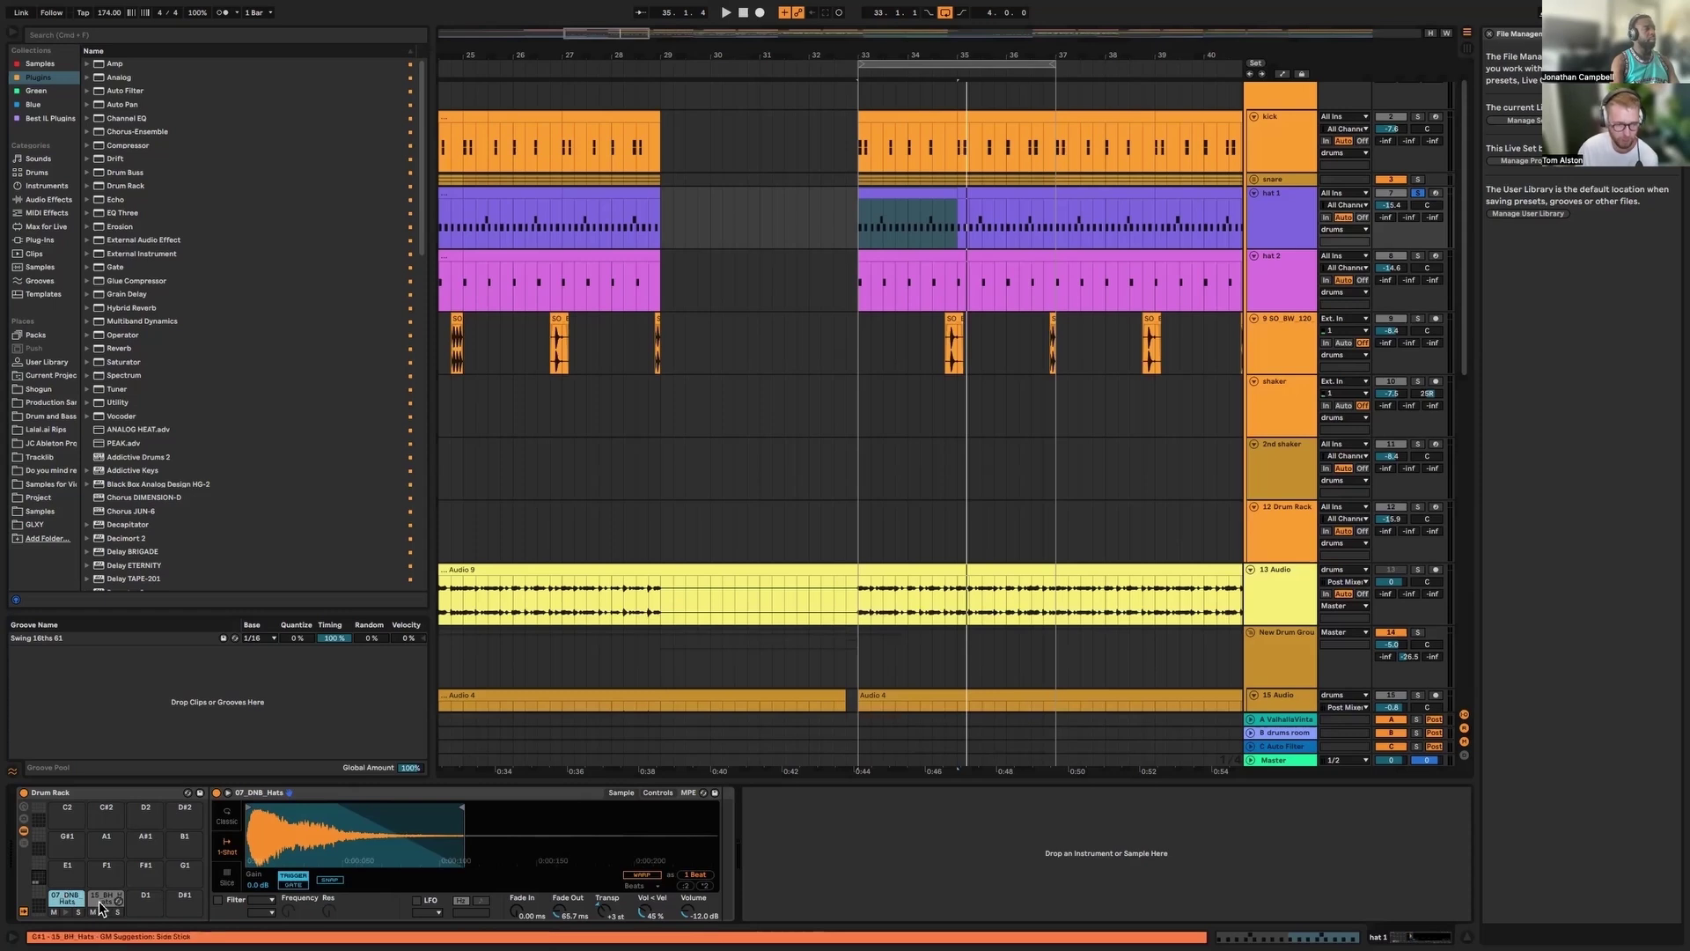
left_click(103, 903)
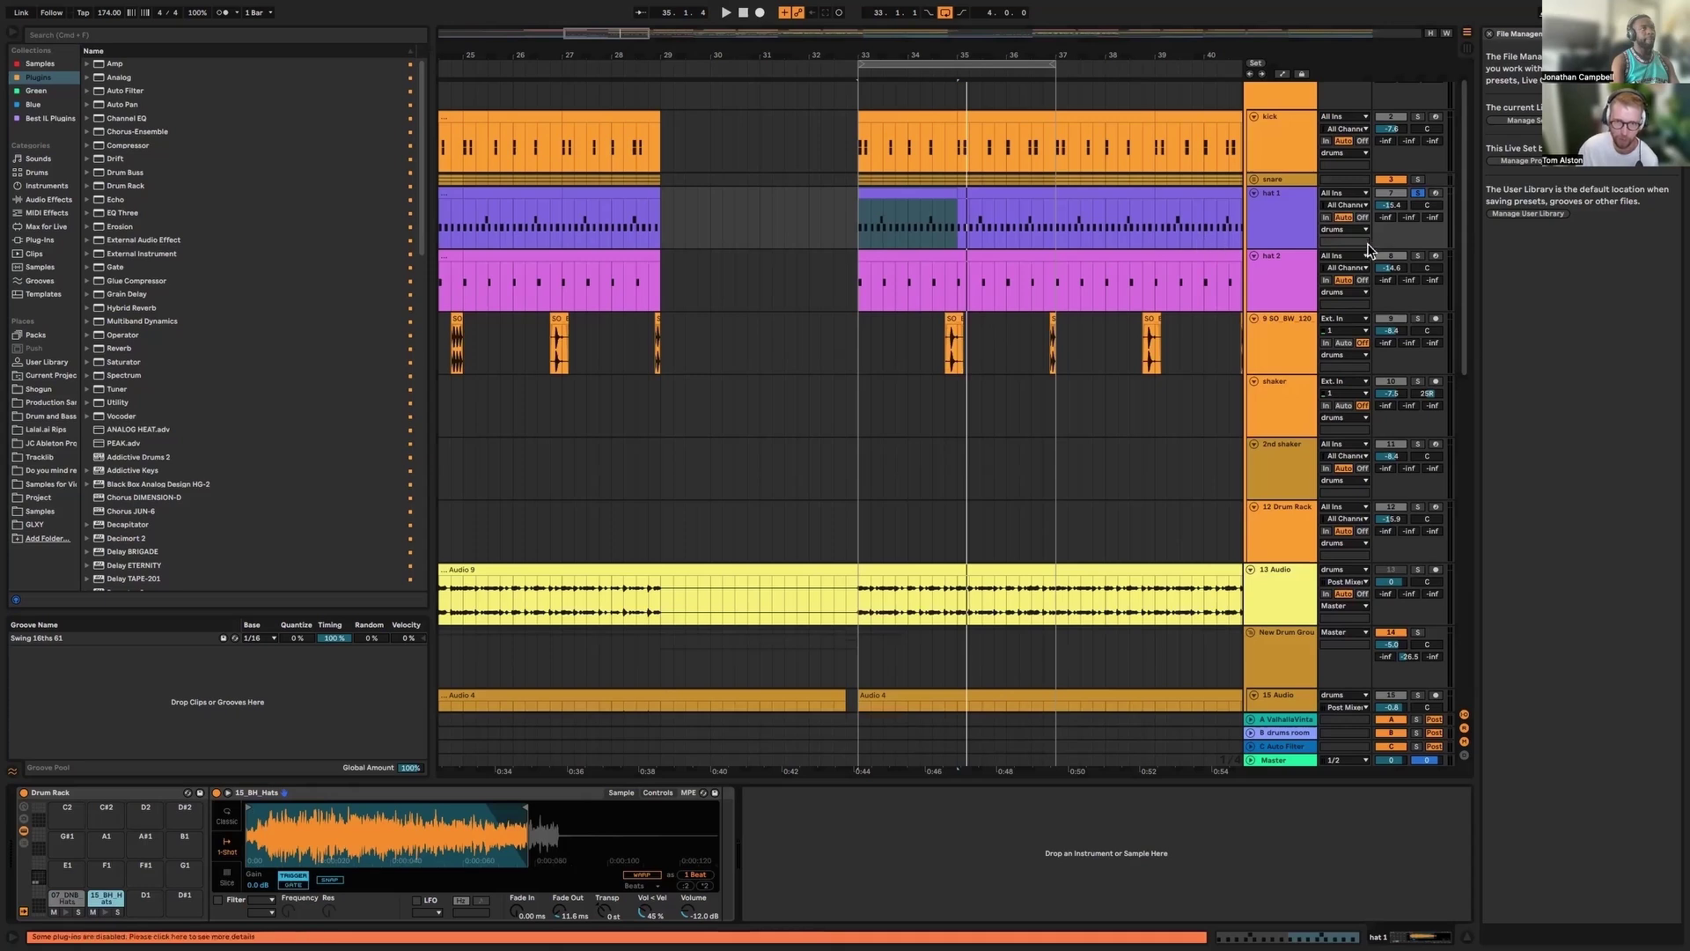
Solo the hat 2 track and play its eight-bar clip from bar 33
left_click(1418, 255)
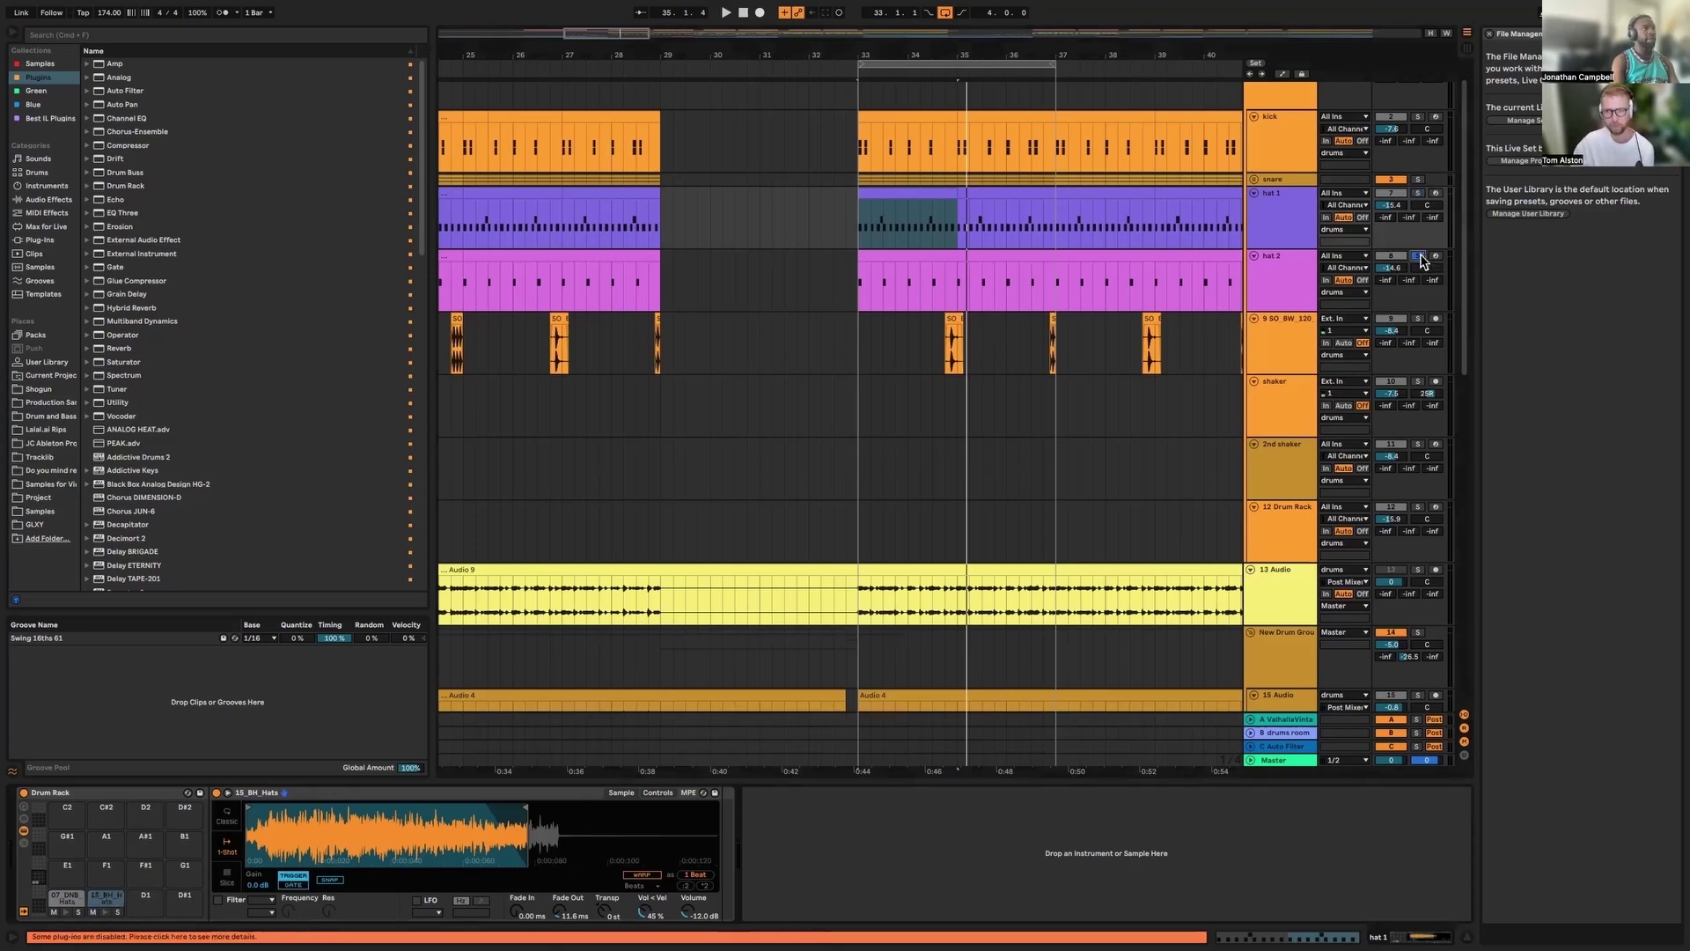
left_click(911, 256)
key("space")
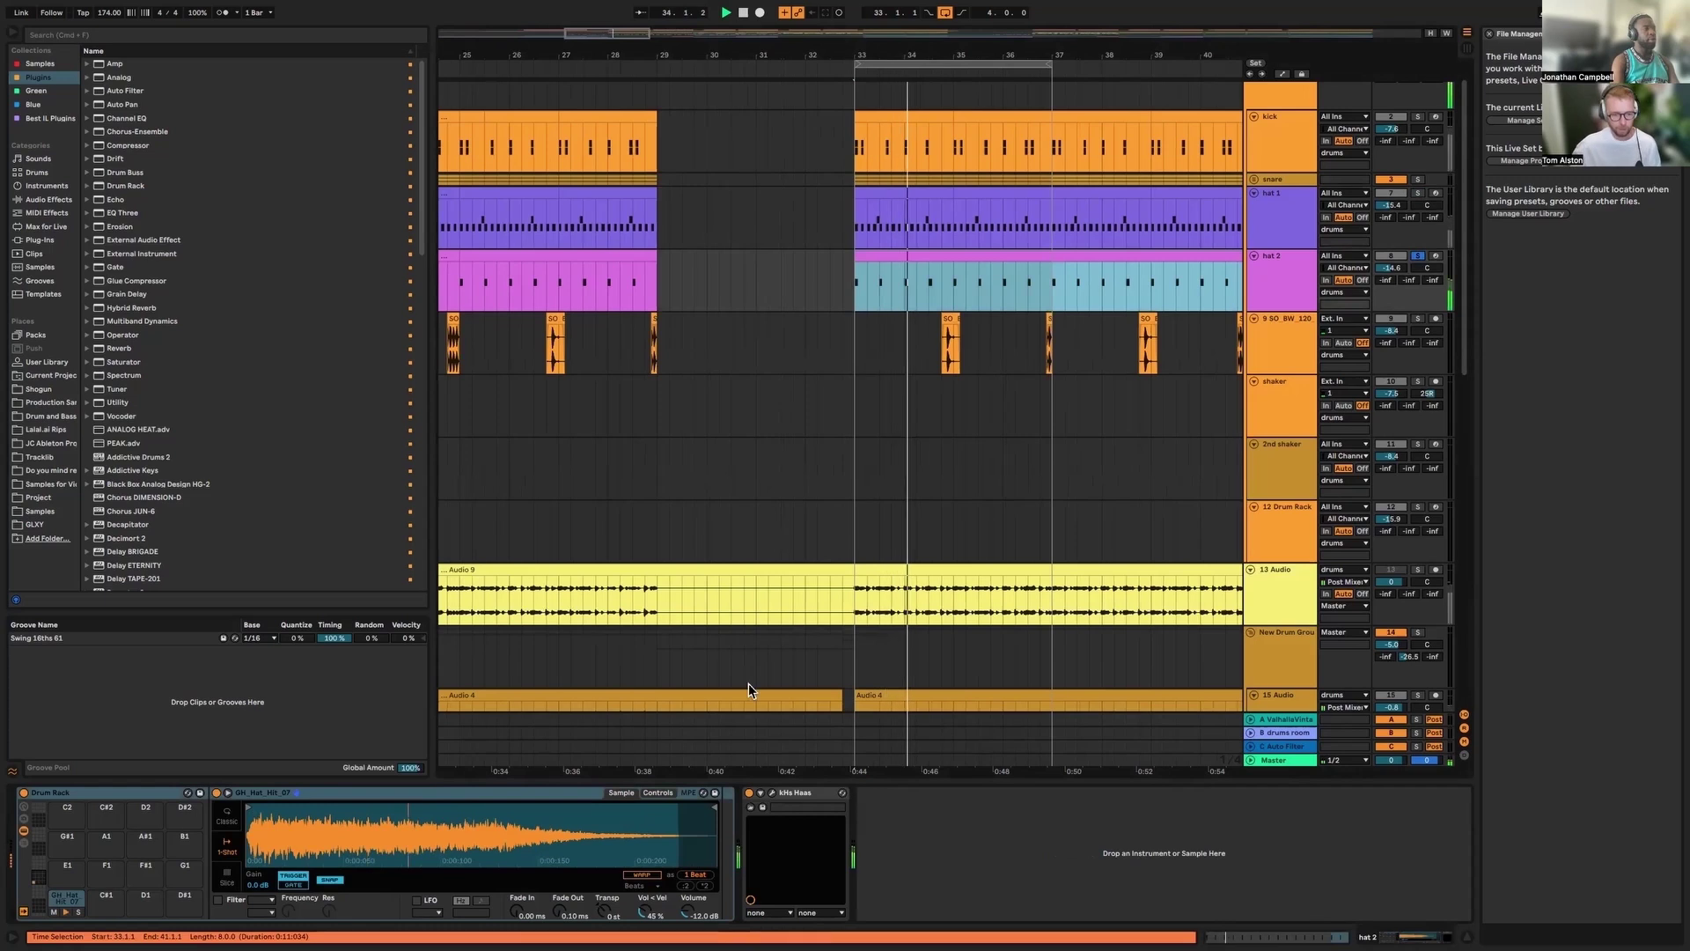
Open the kHs Haas plug-in on hat 2, close its window and select the hat 2 track
scroll(698, 748, "up", 1)
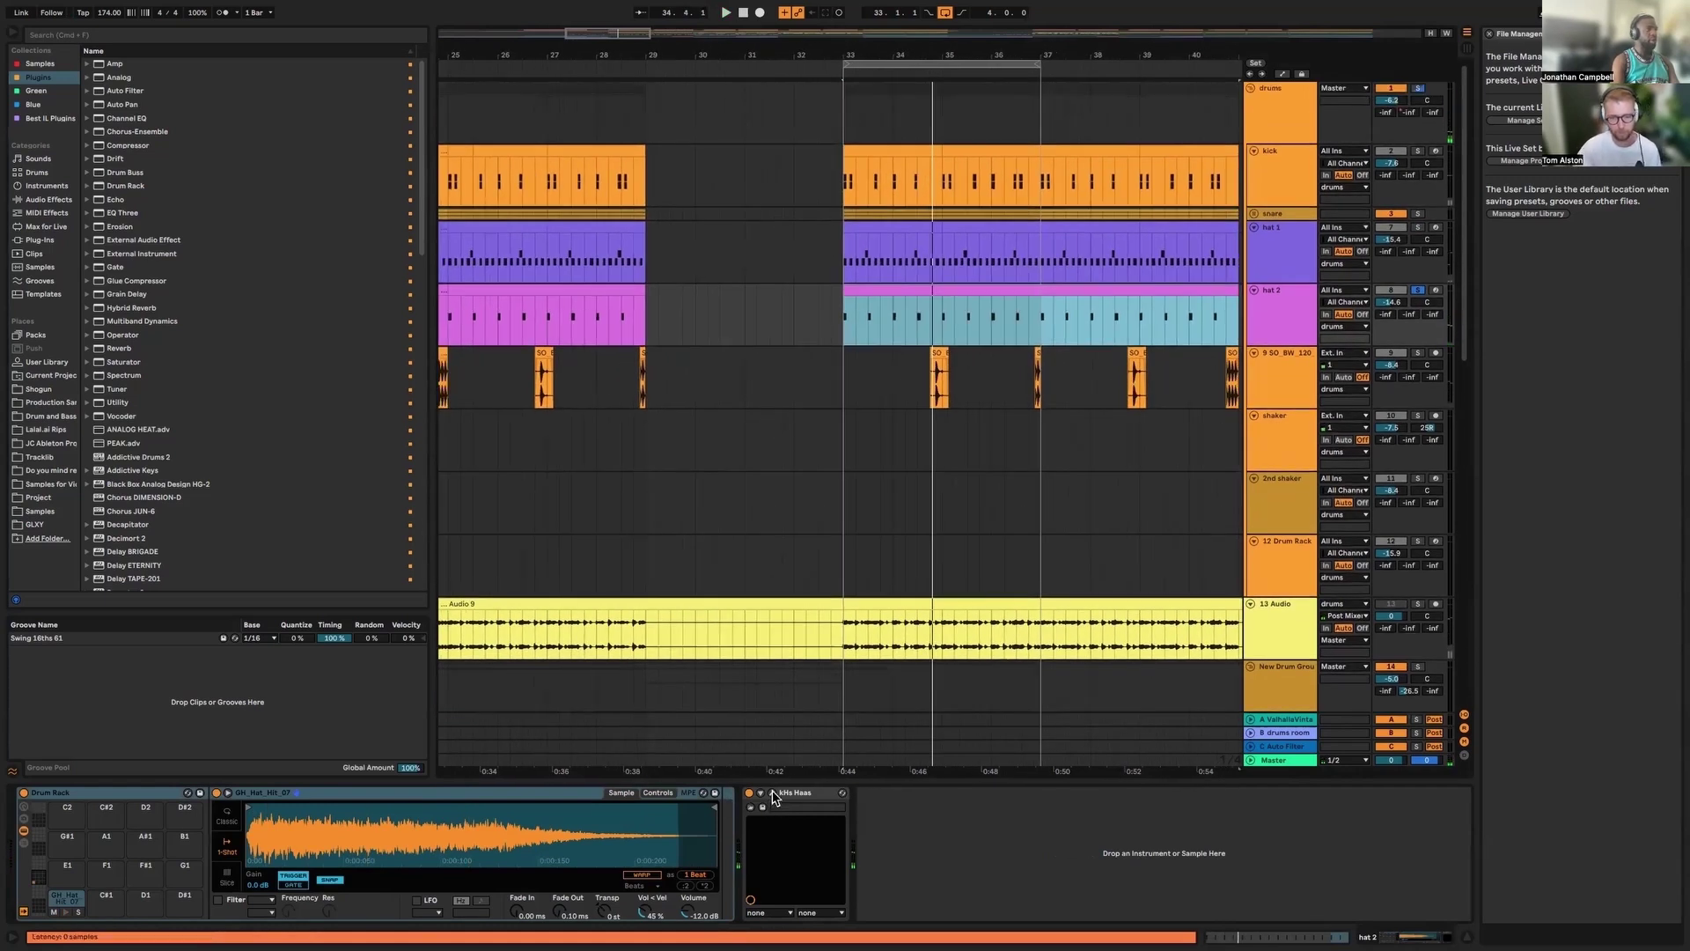
left_click(772, 793)
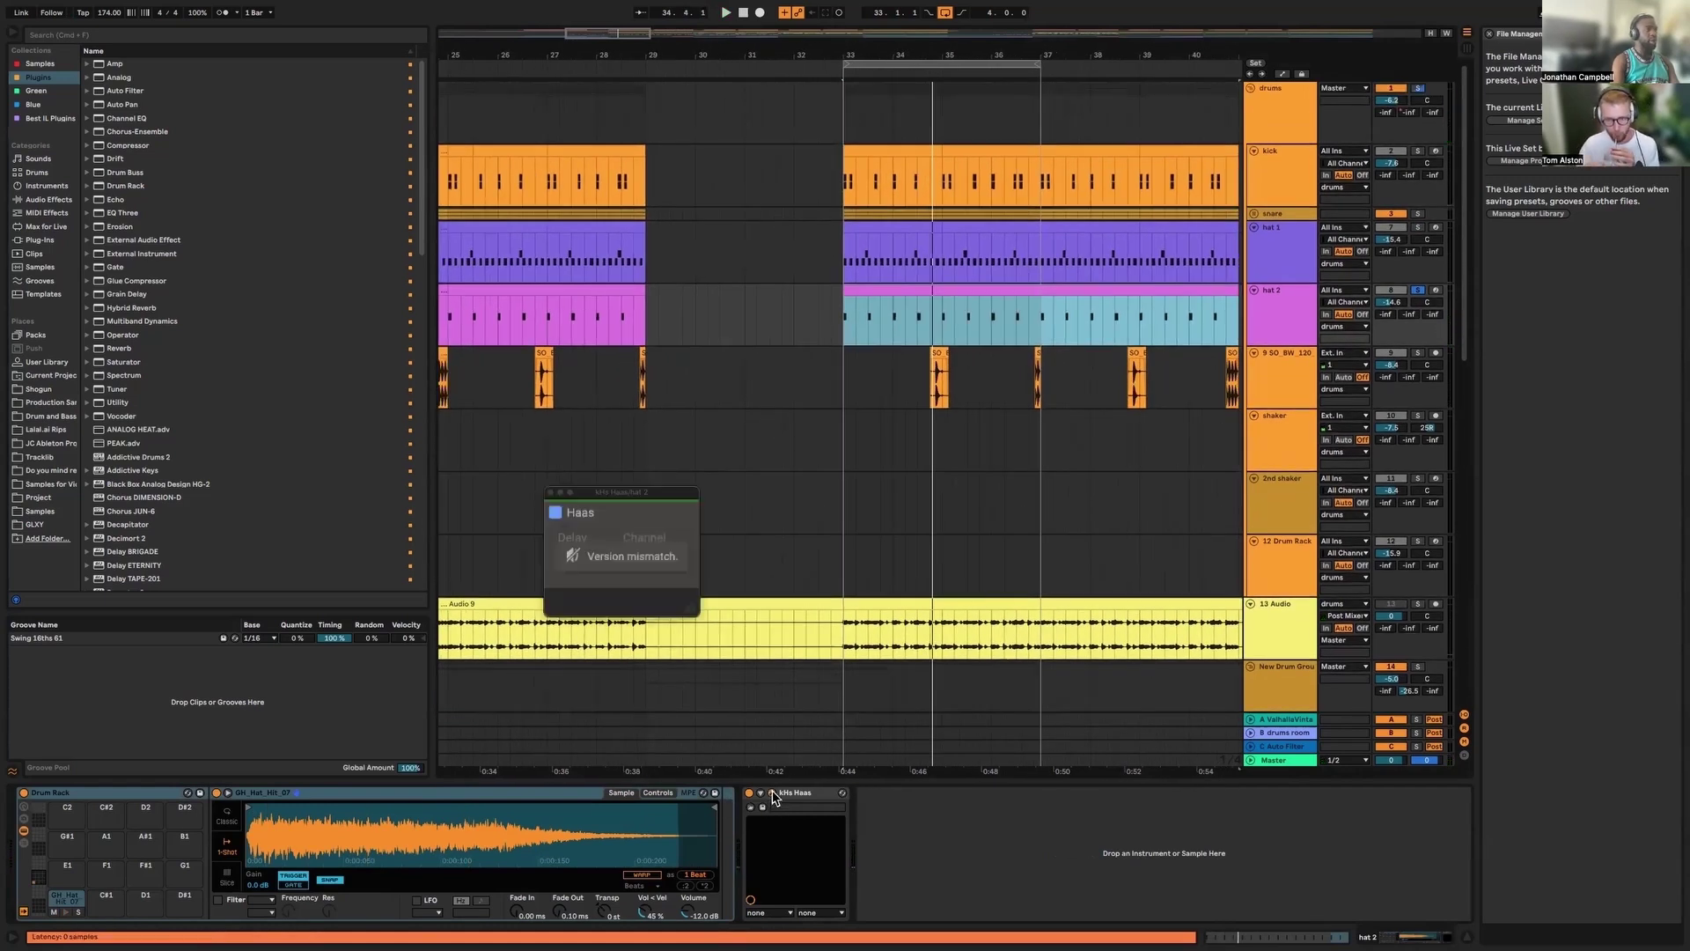
left_click(551, 493)
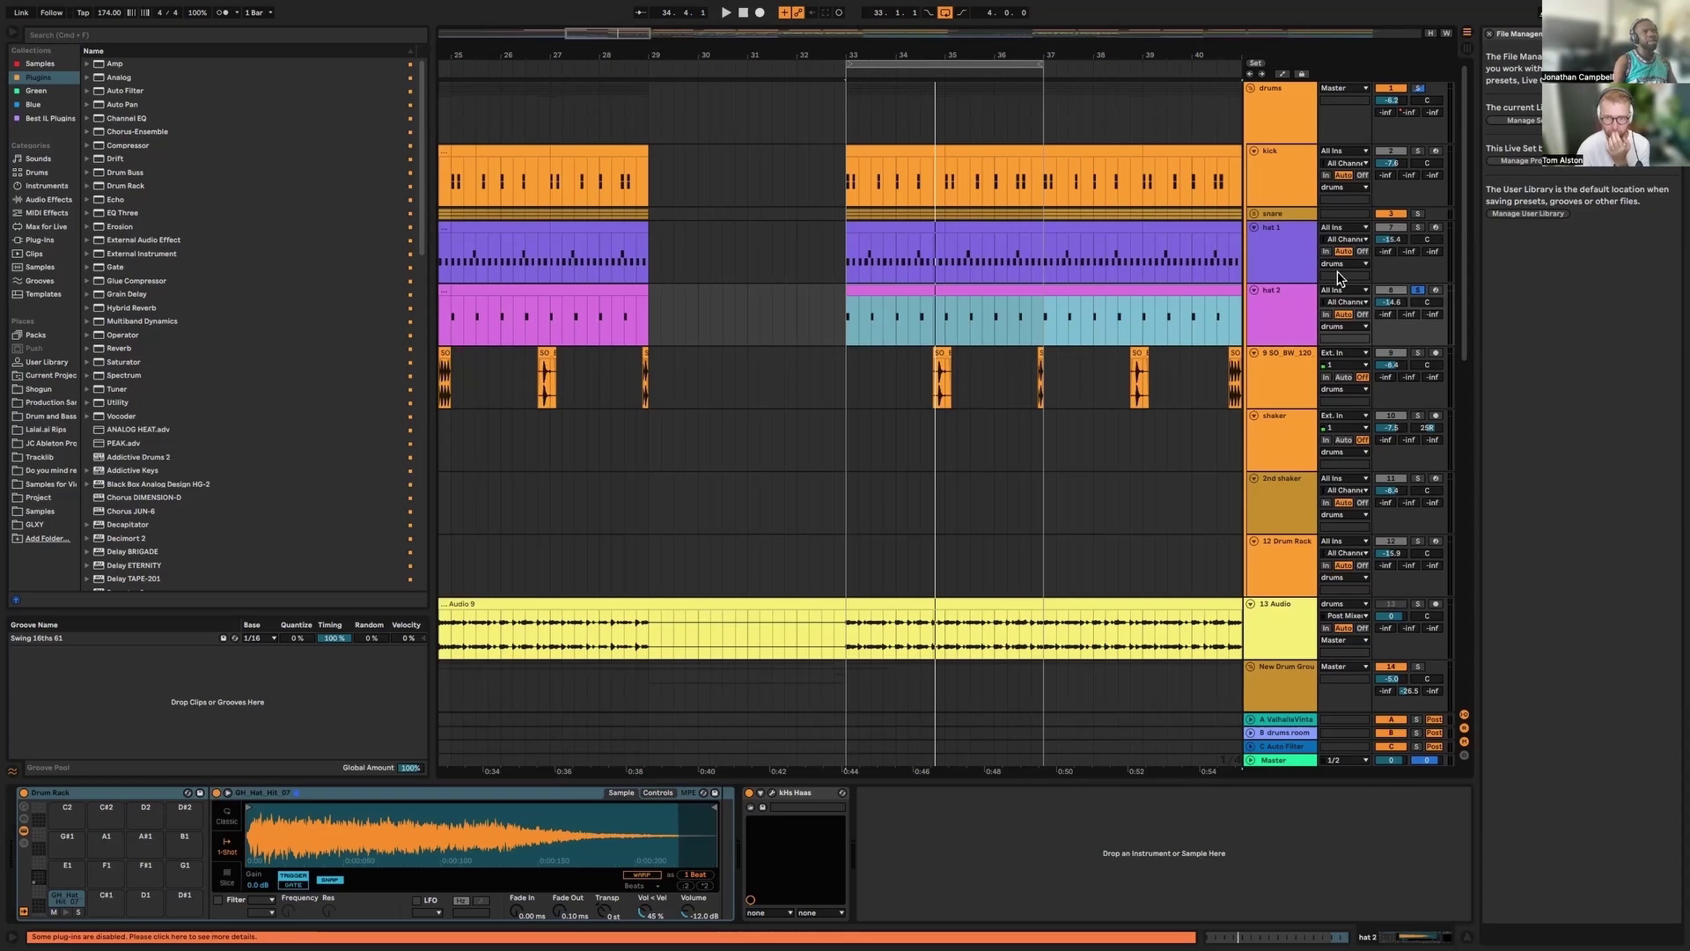
left_click(1309, 313)
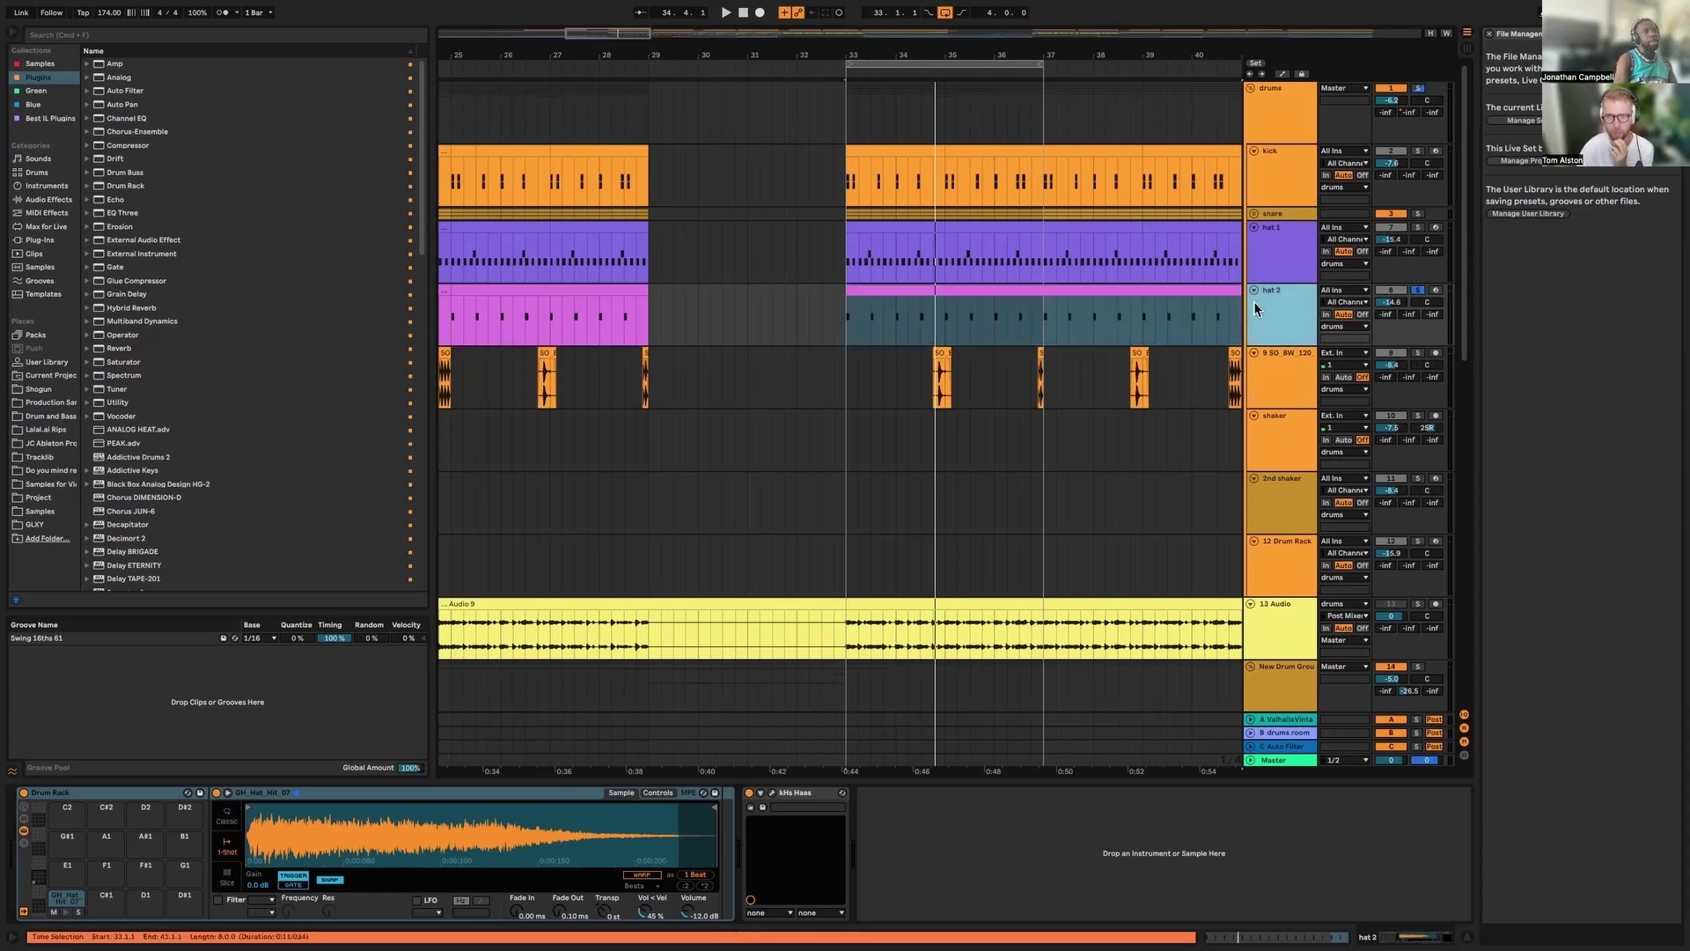
Solo the SO_BW_120 drum loop track and play its short clip just before bar 35
left_click(1418, 352)
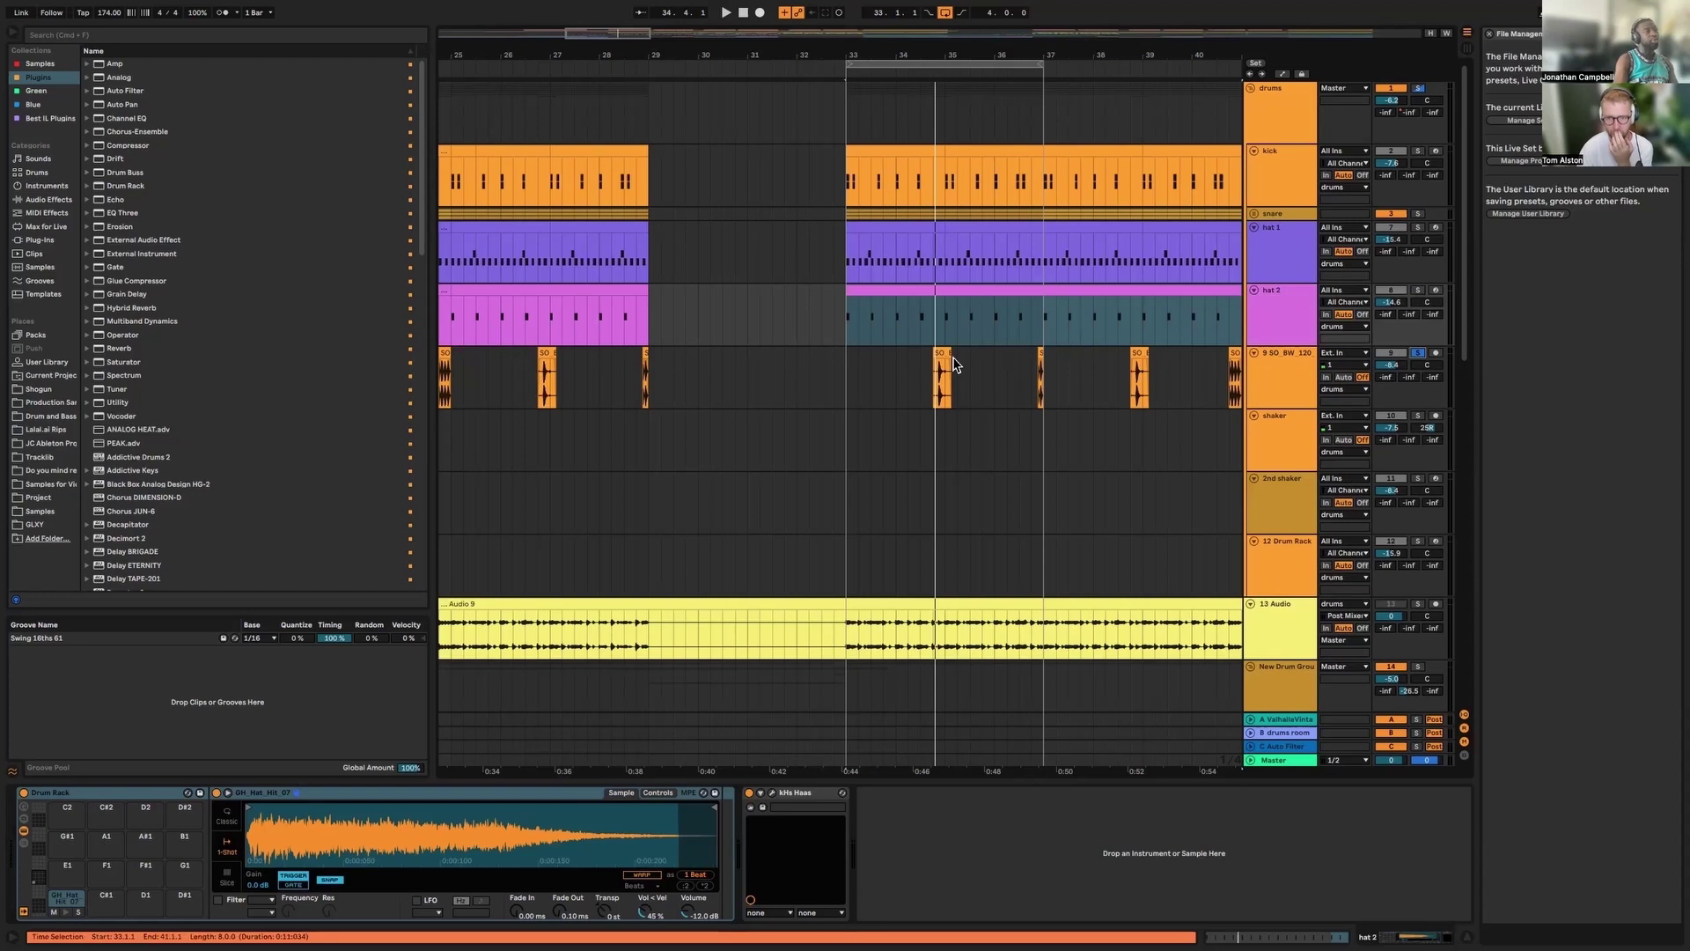
left_click(844, 381)
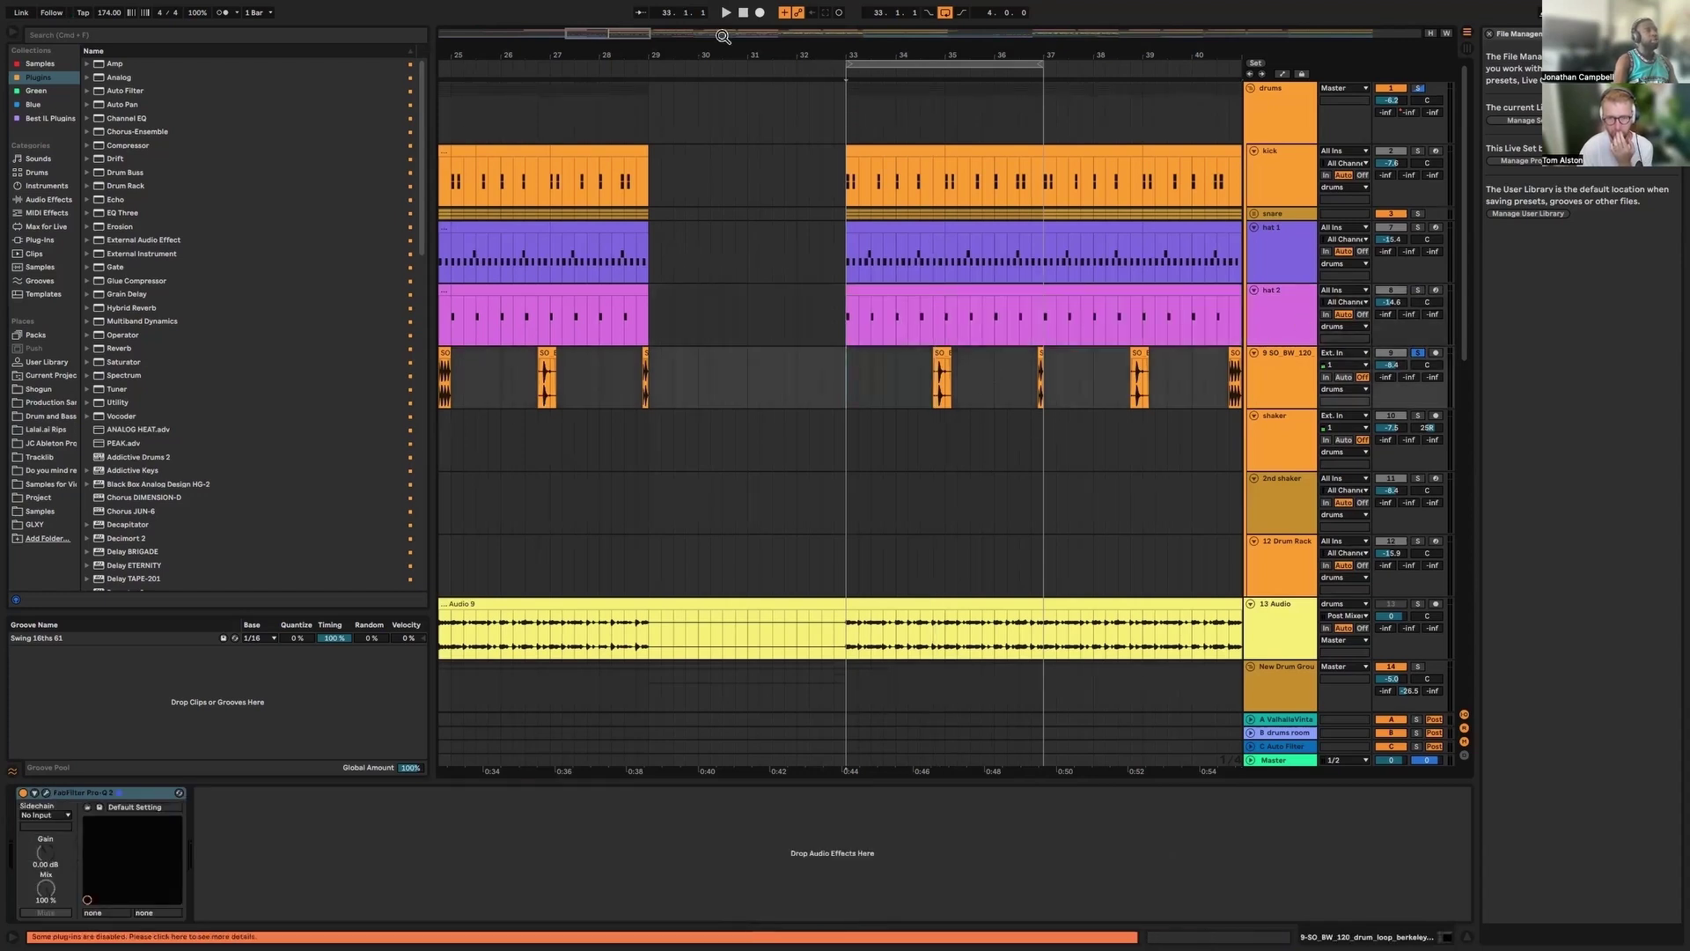
left_click_drag(684, 62, 684, 51)
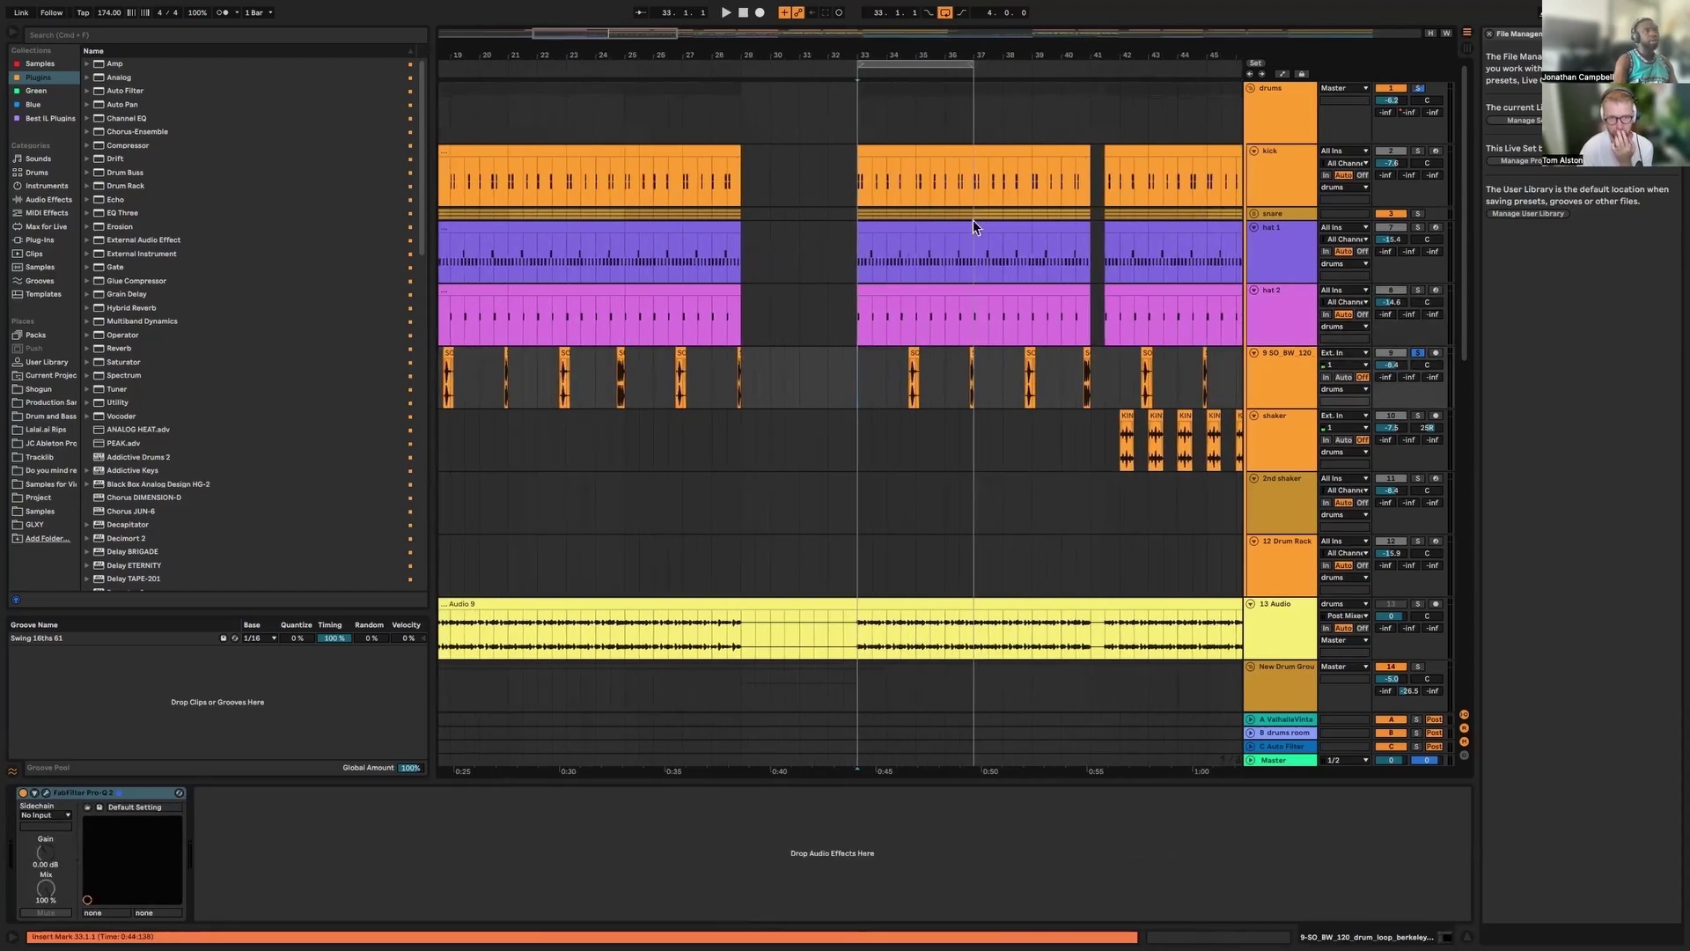
left_click(915, 352)
key("space")
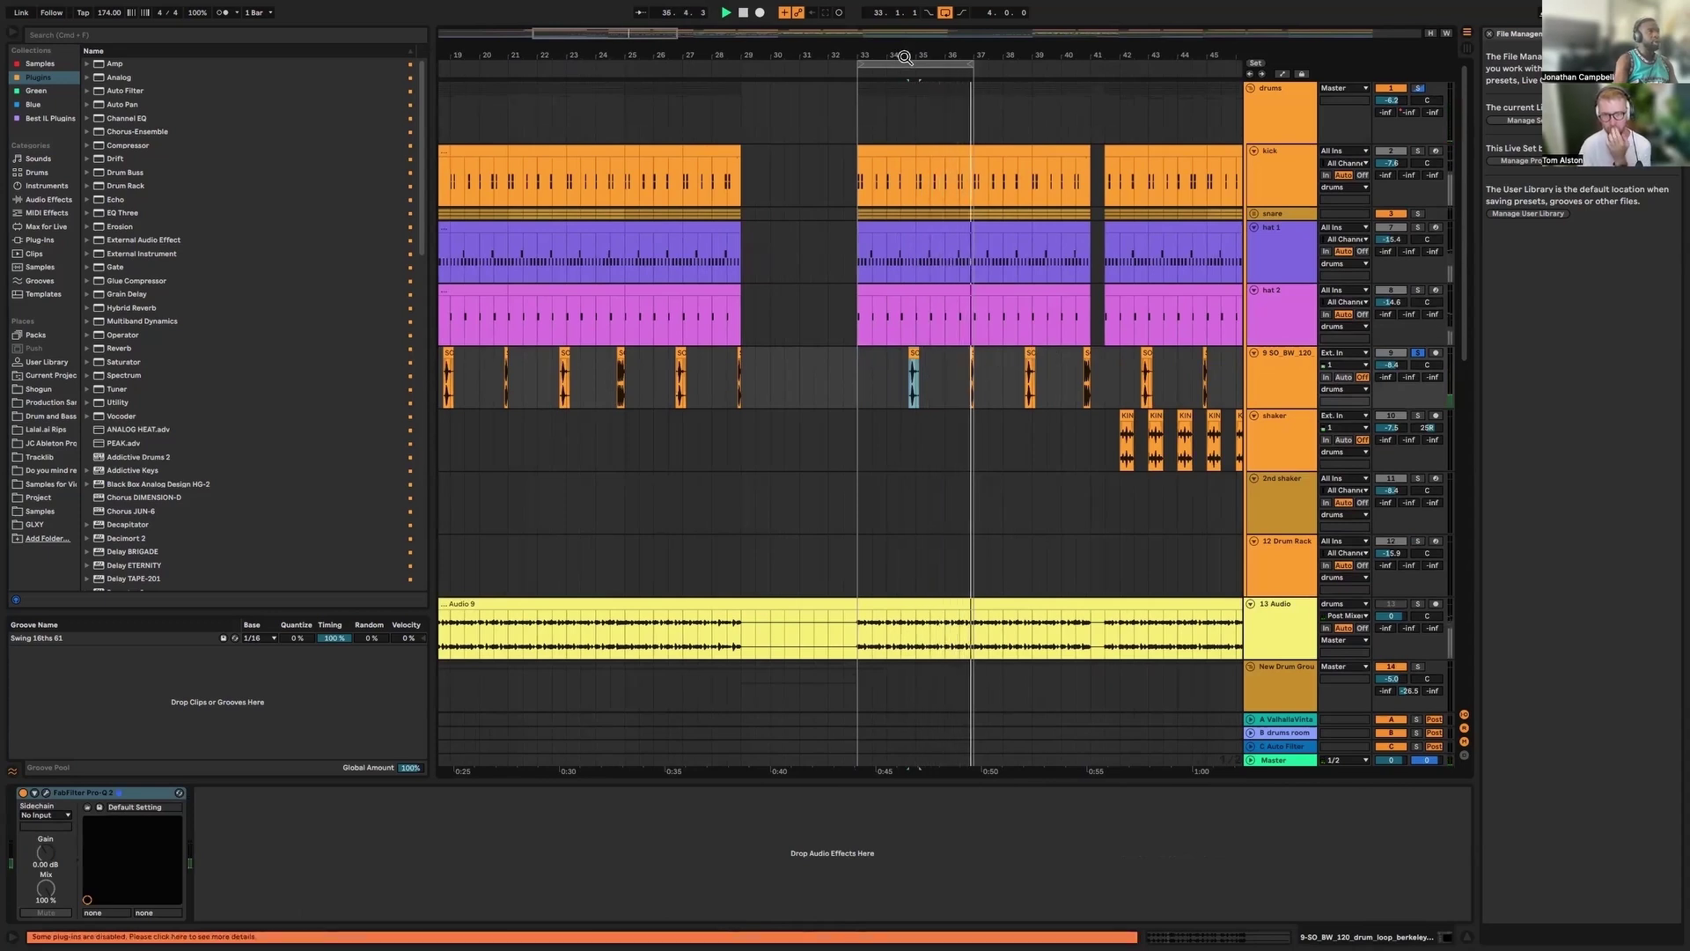
Solo the whole drums group, play it from bar 33 and extend the loop region to eight bars
left_click_drag(896, 39, 906, 32)
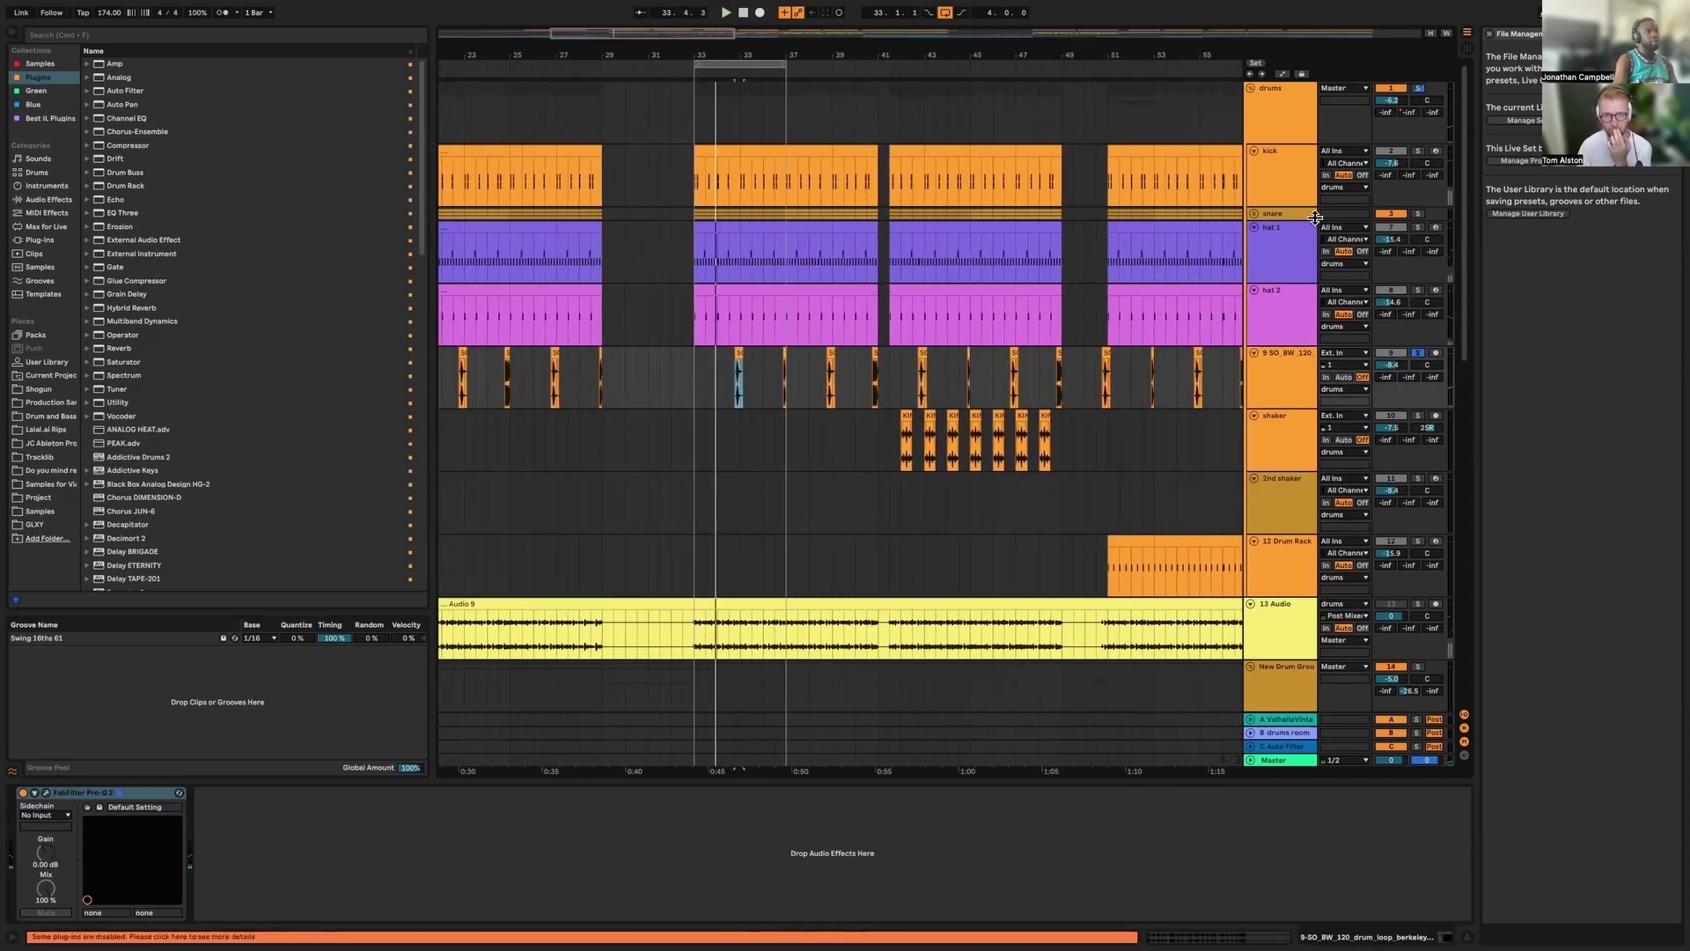
left_click(1422, 88)
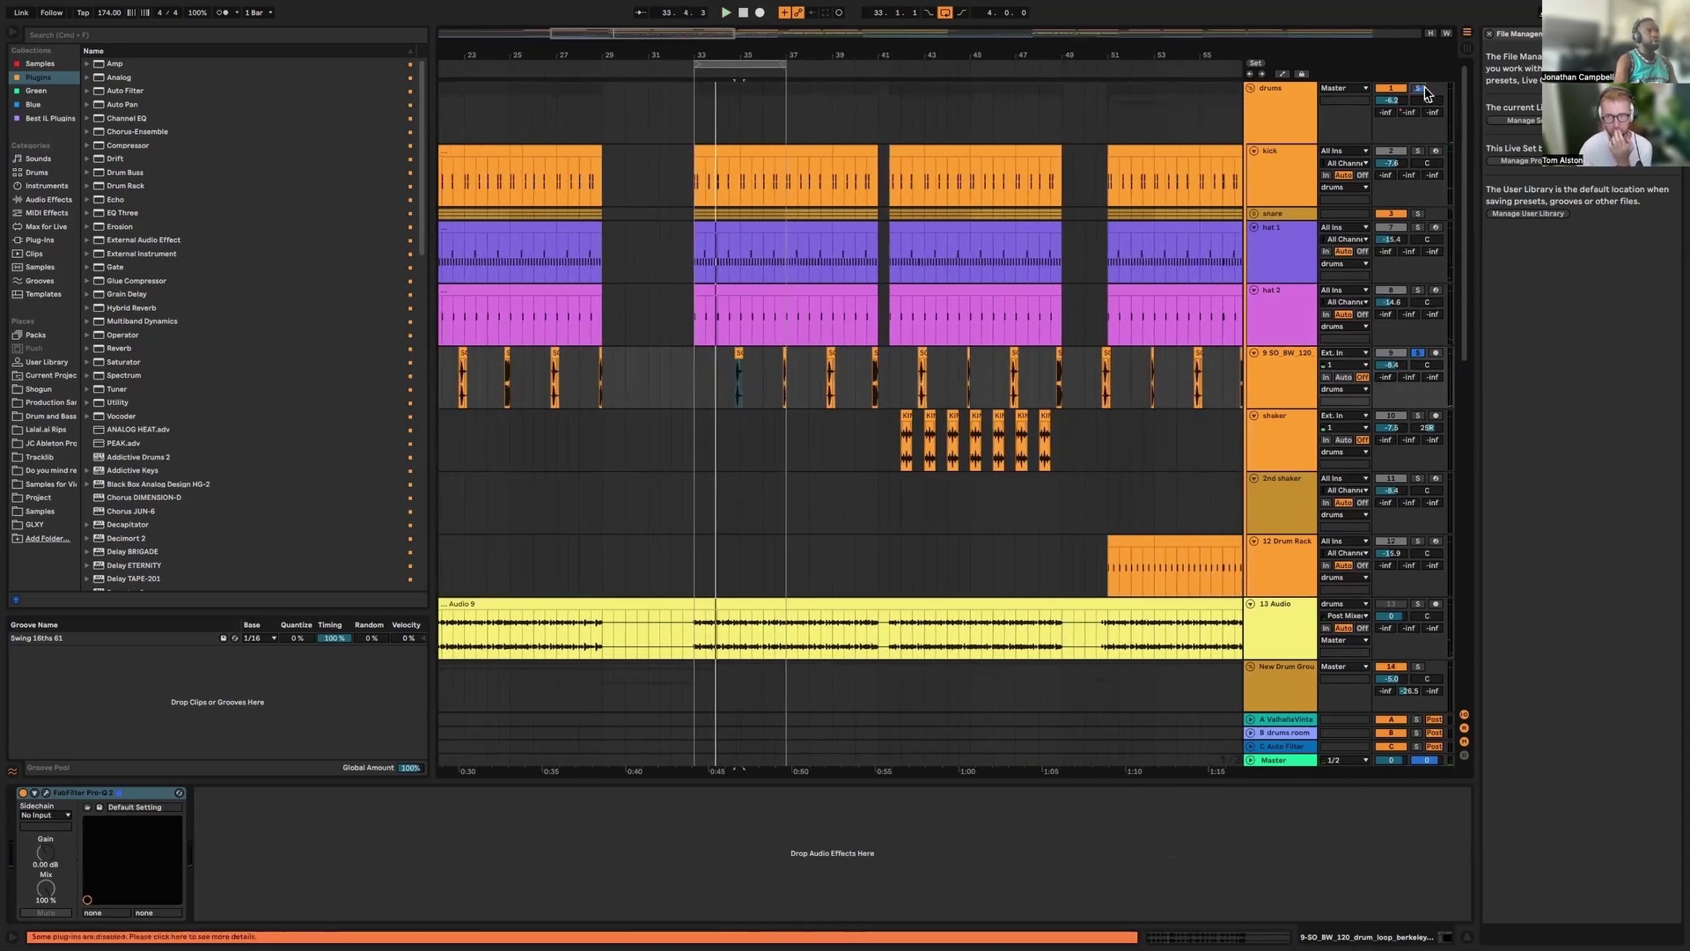
left_click(691, 73)
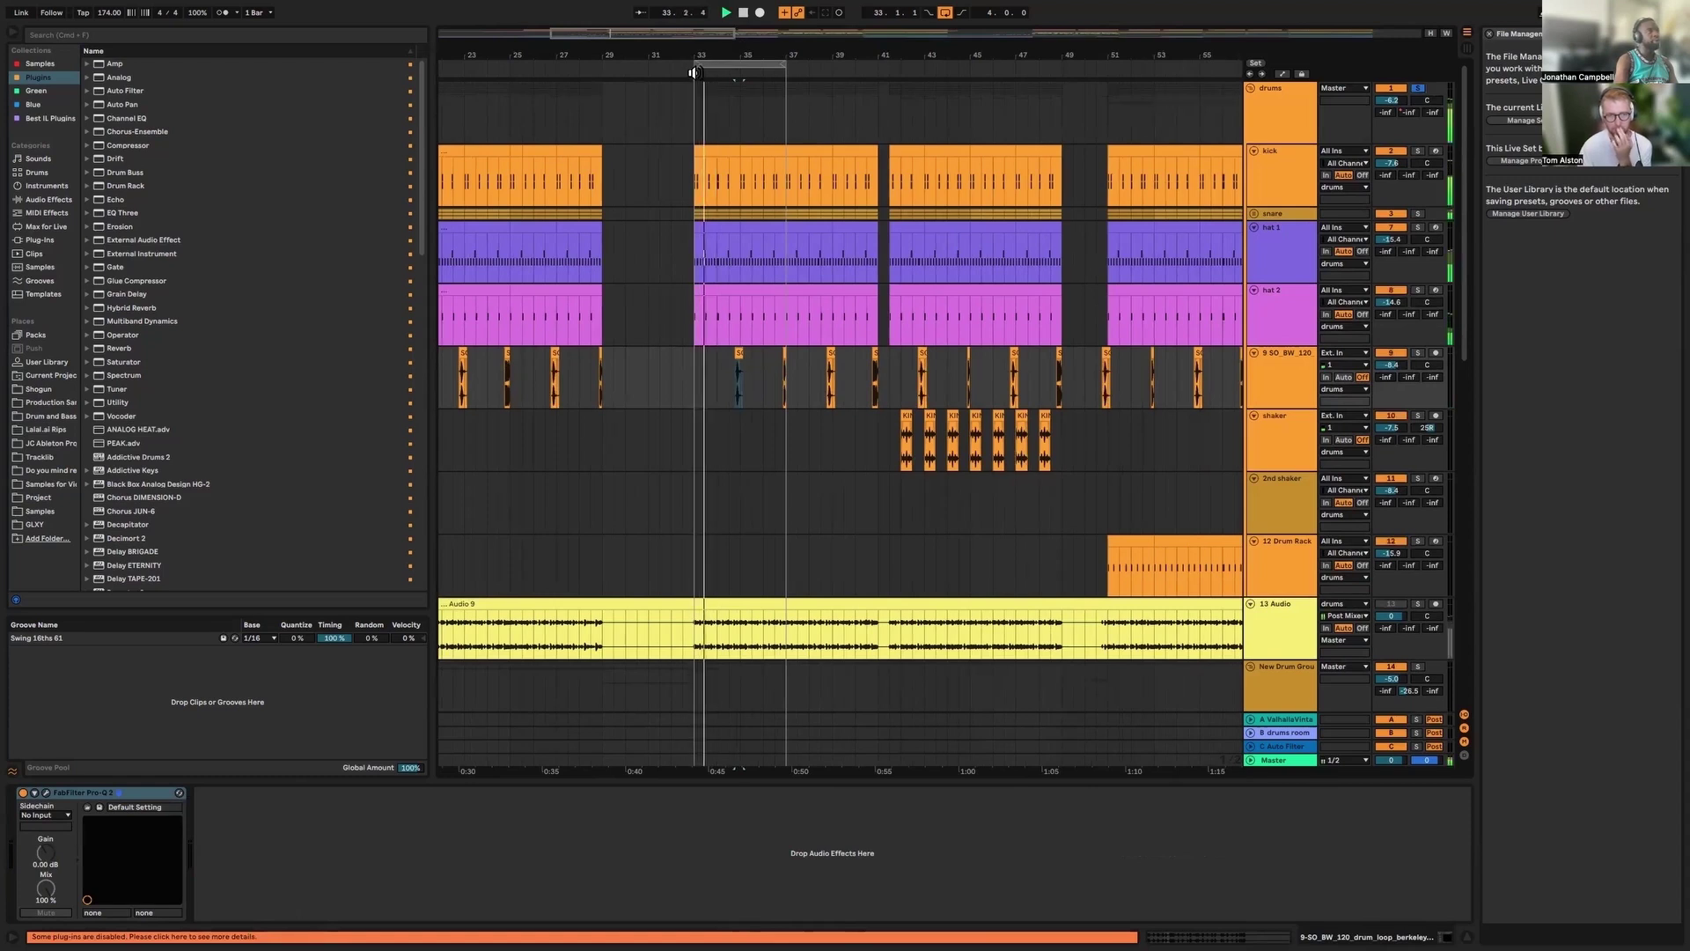
left_click_drag(786, 65, 871, 70)
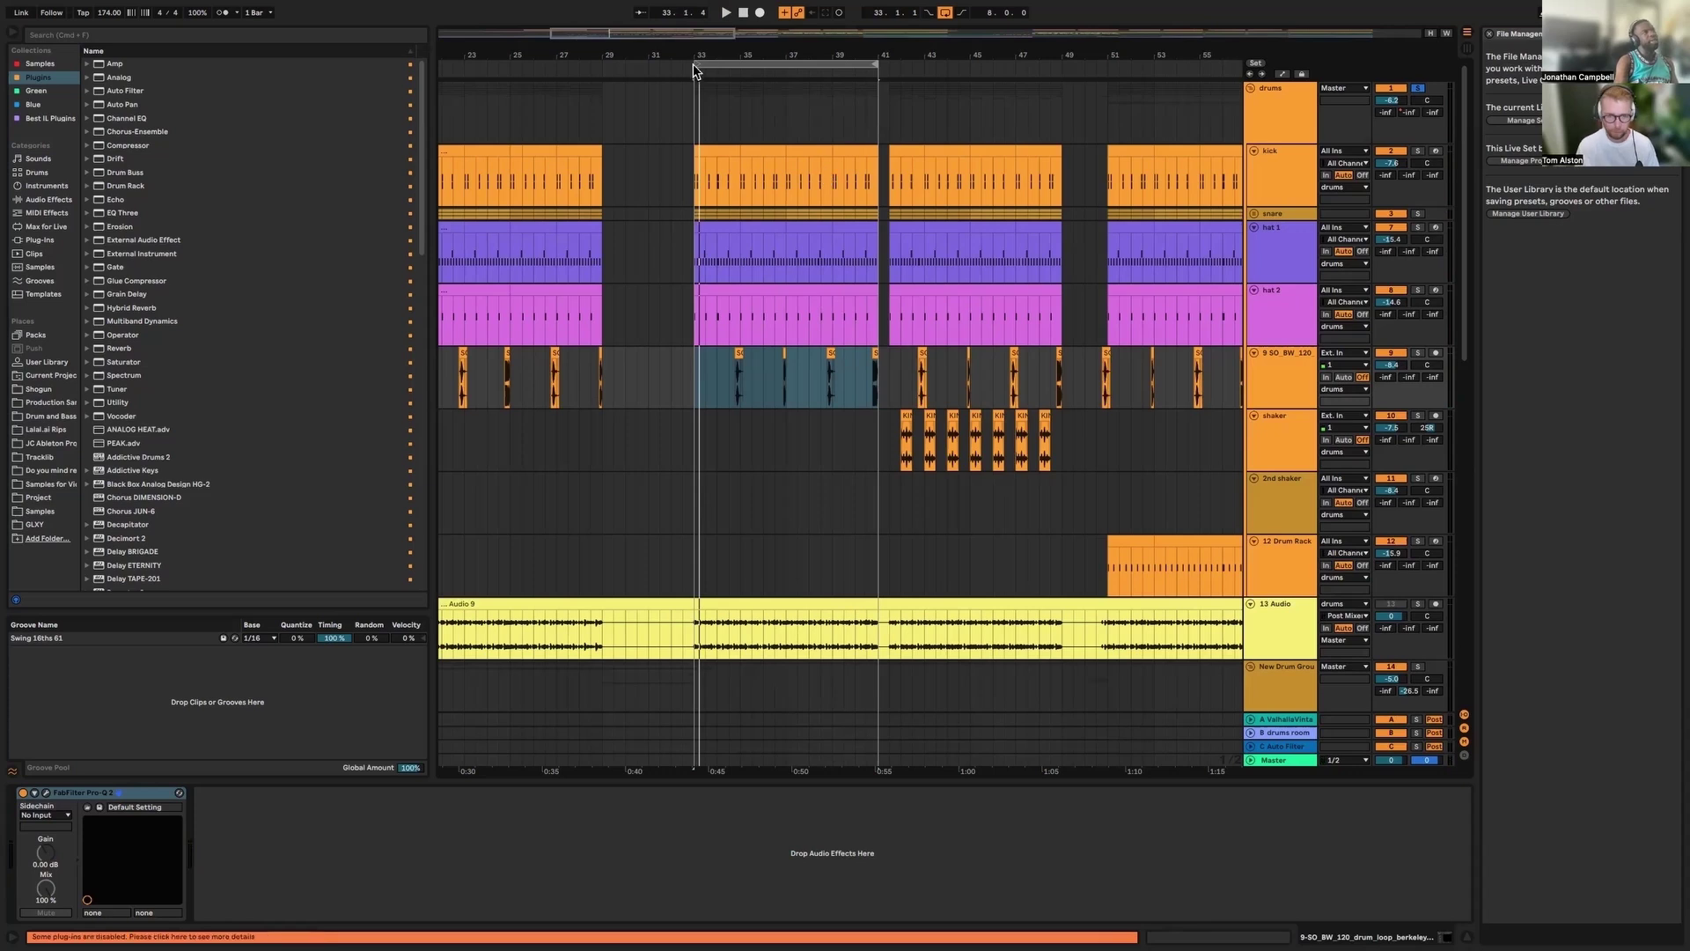
Select the short SO_BW_120 drum loop clip before bar 35 and inspect its track's FabFilter Pro-Q 2 curve, closing the plug-in window
key("plus")
key("plus")
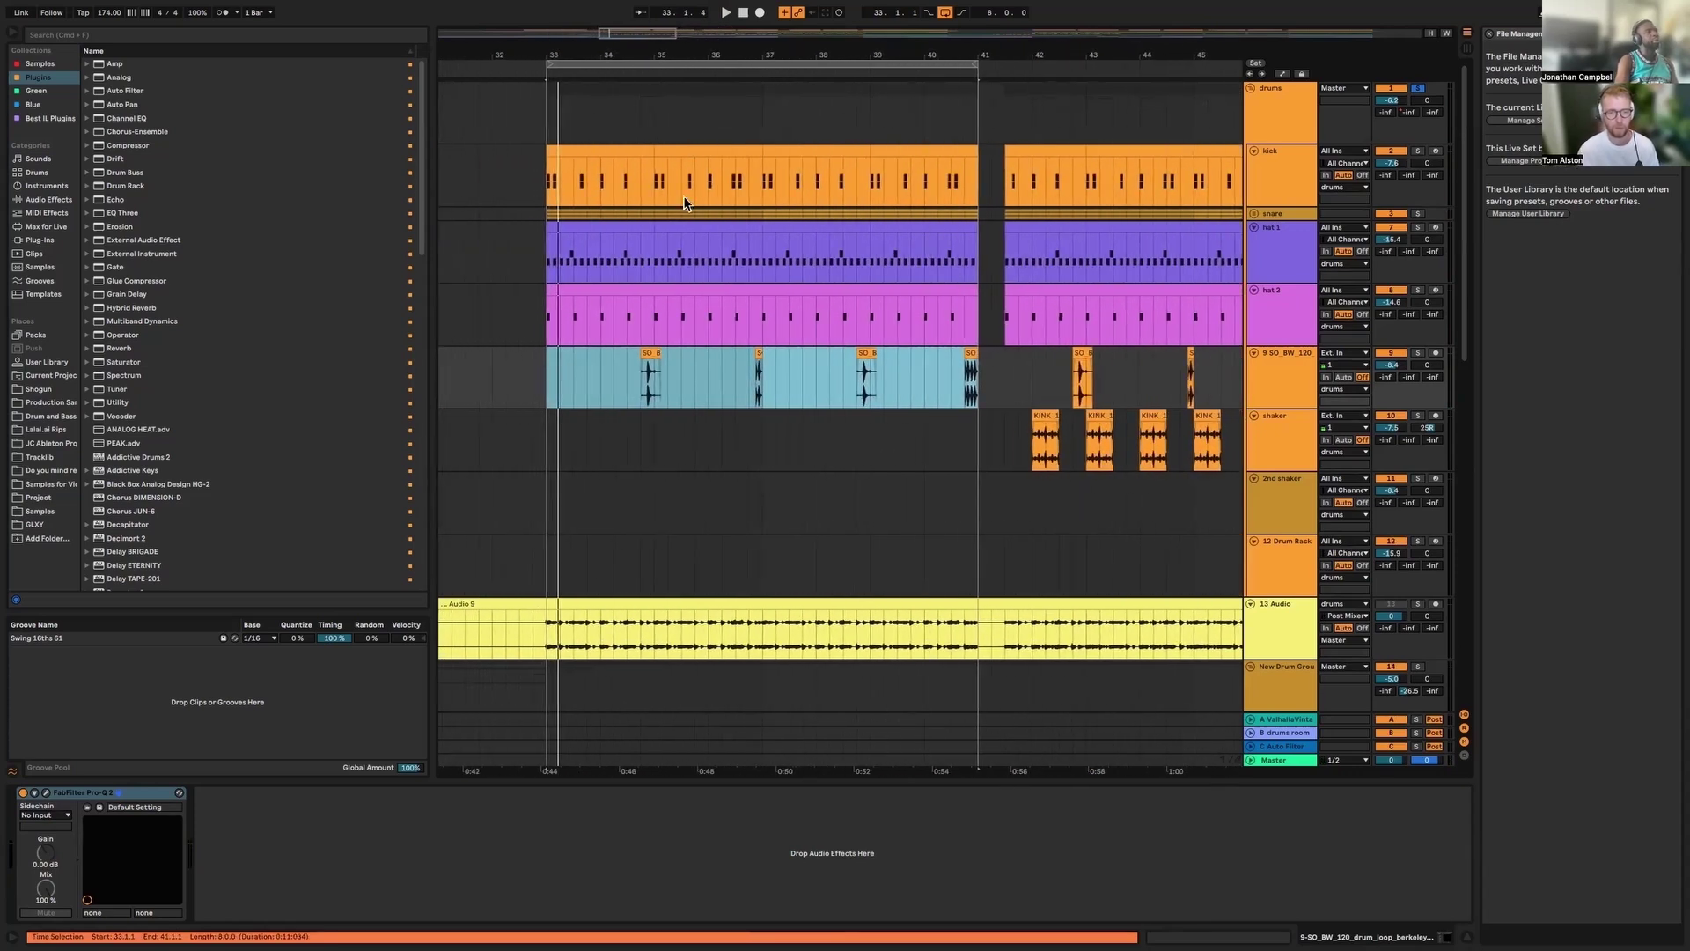
key("plus")
key("plus")
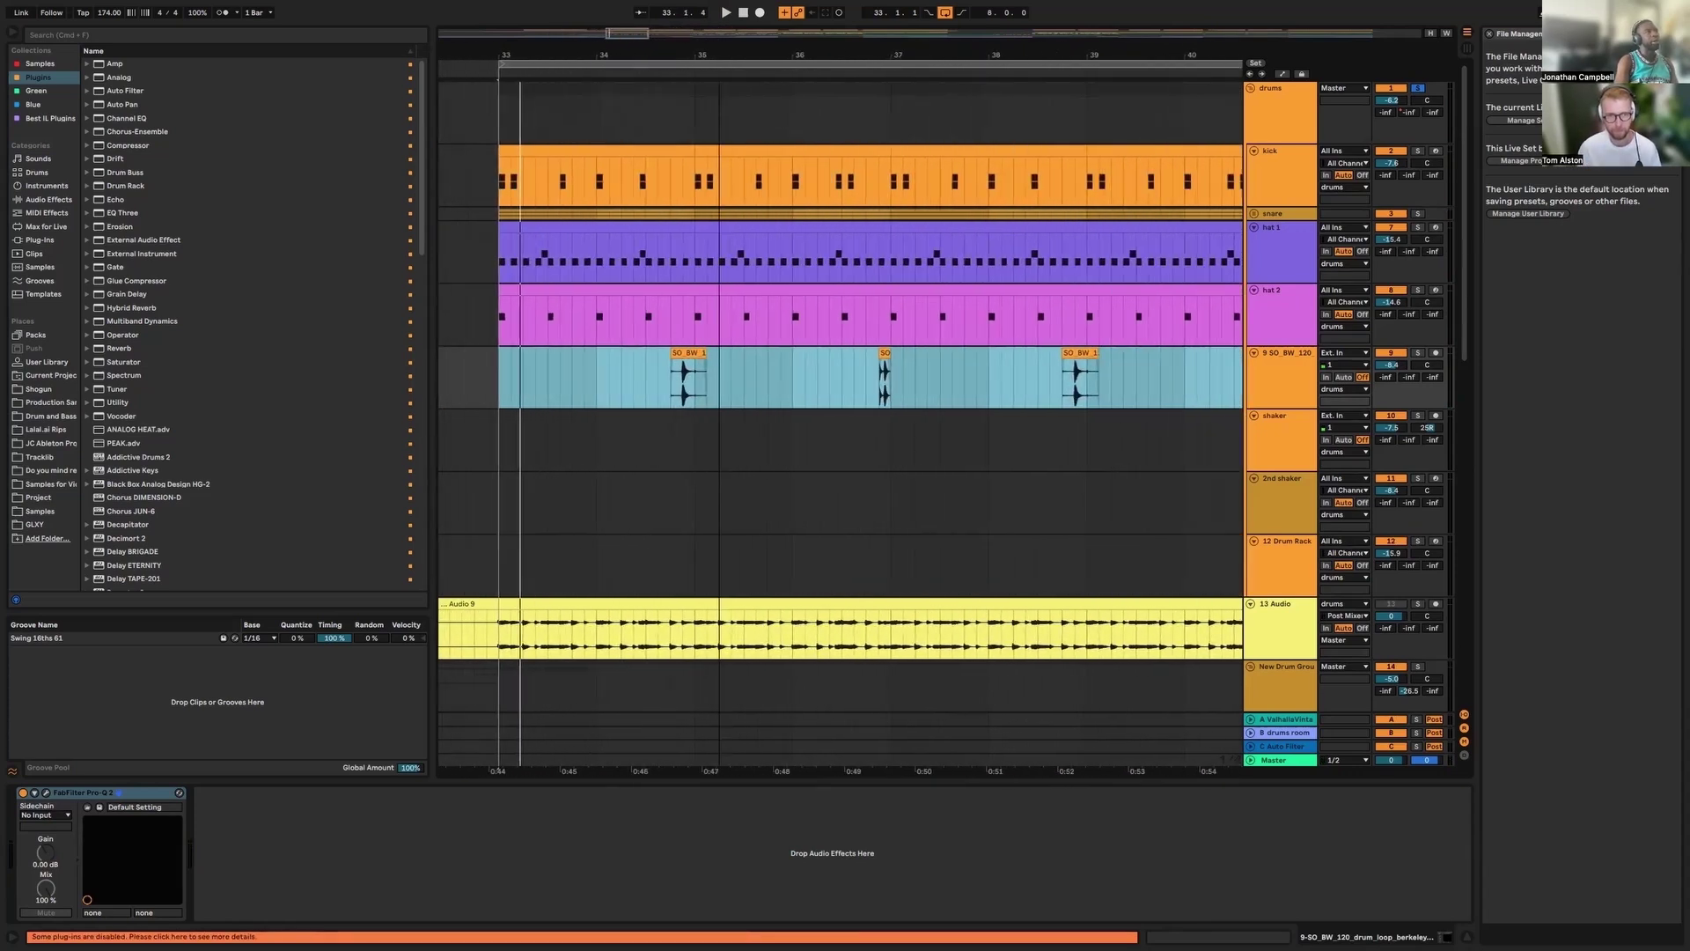
left_click(1011, 373)
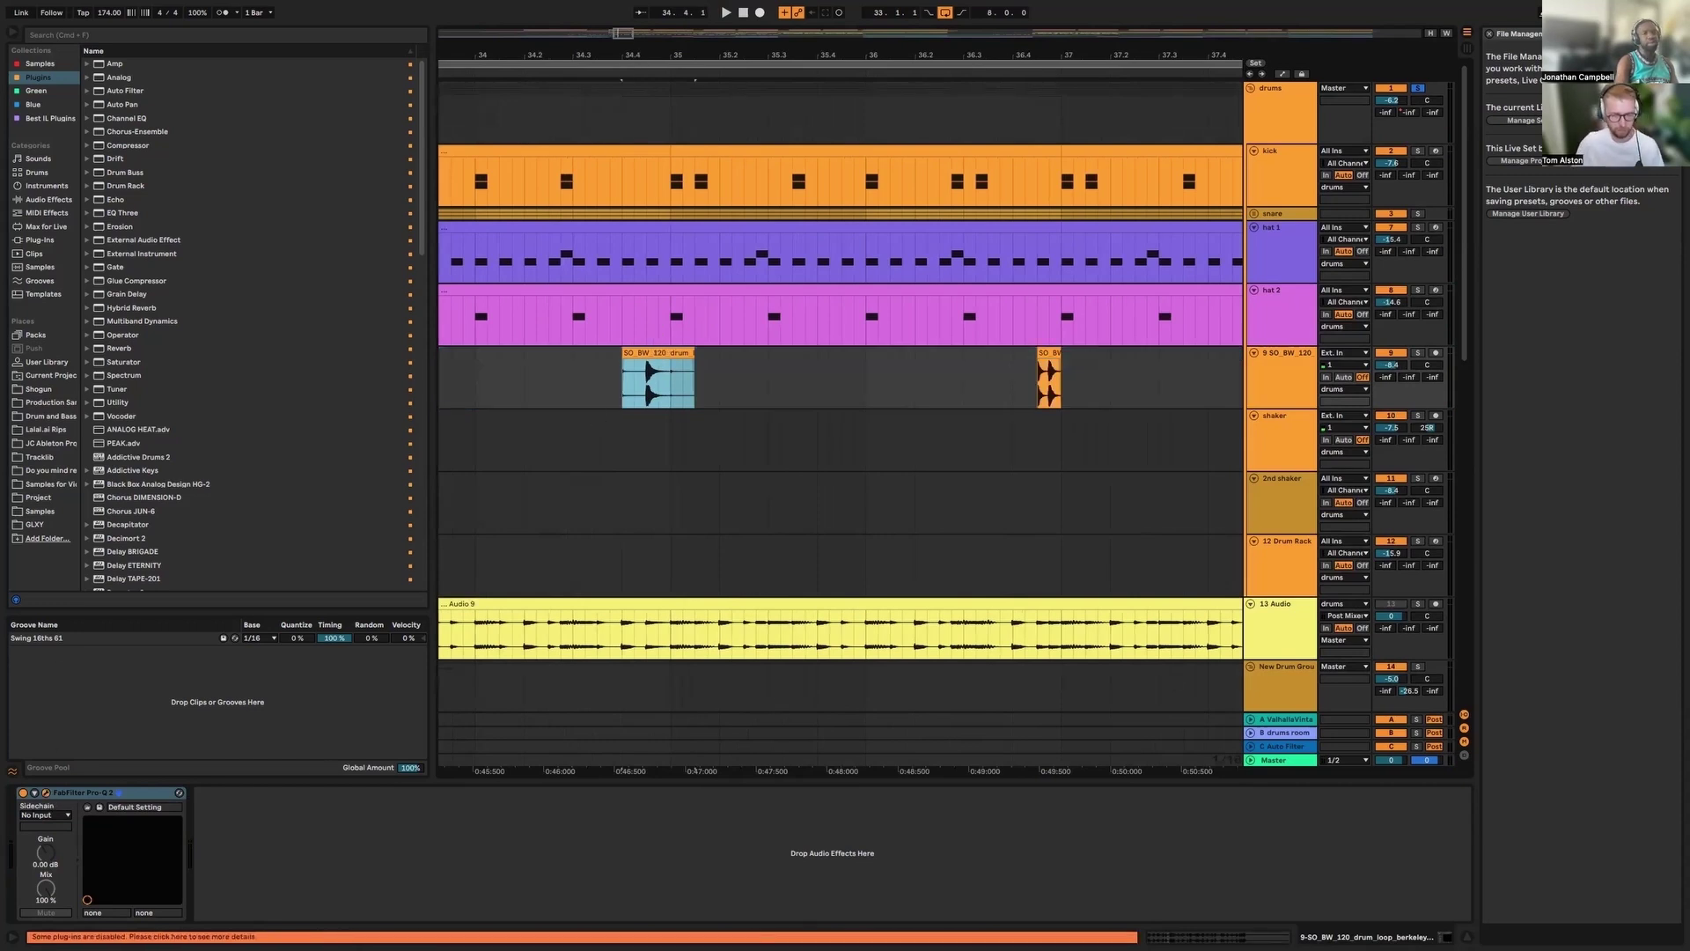
left_click(118, 792)
left_click_drag(844, 223, 713, 172)
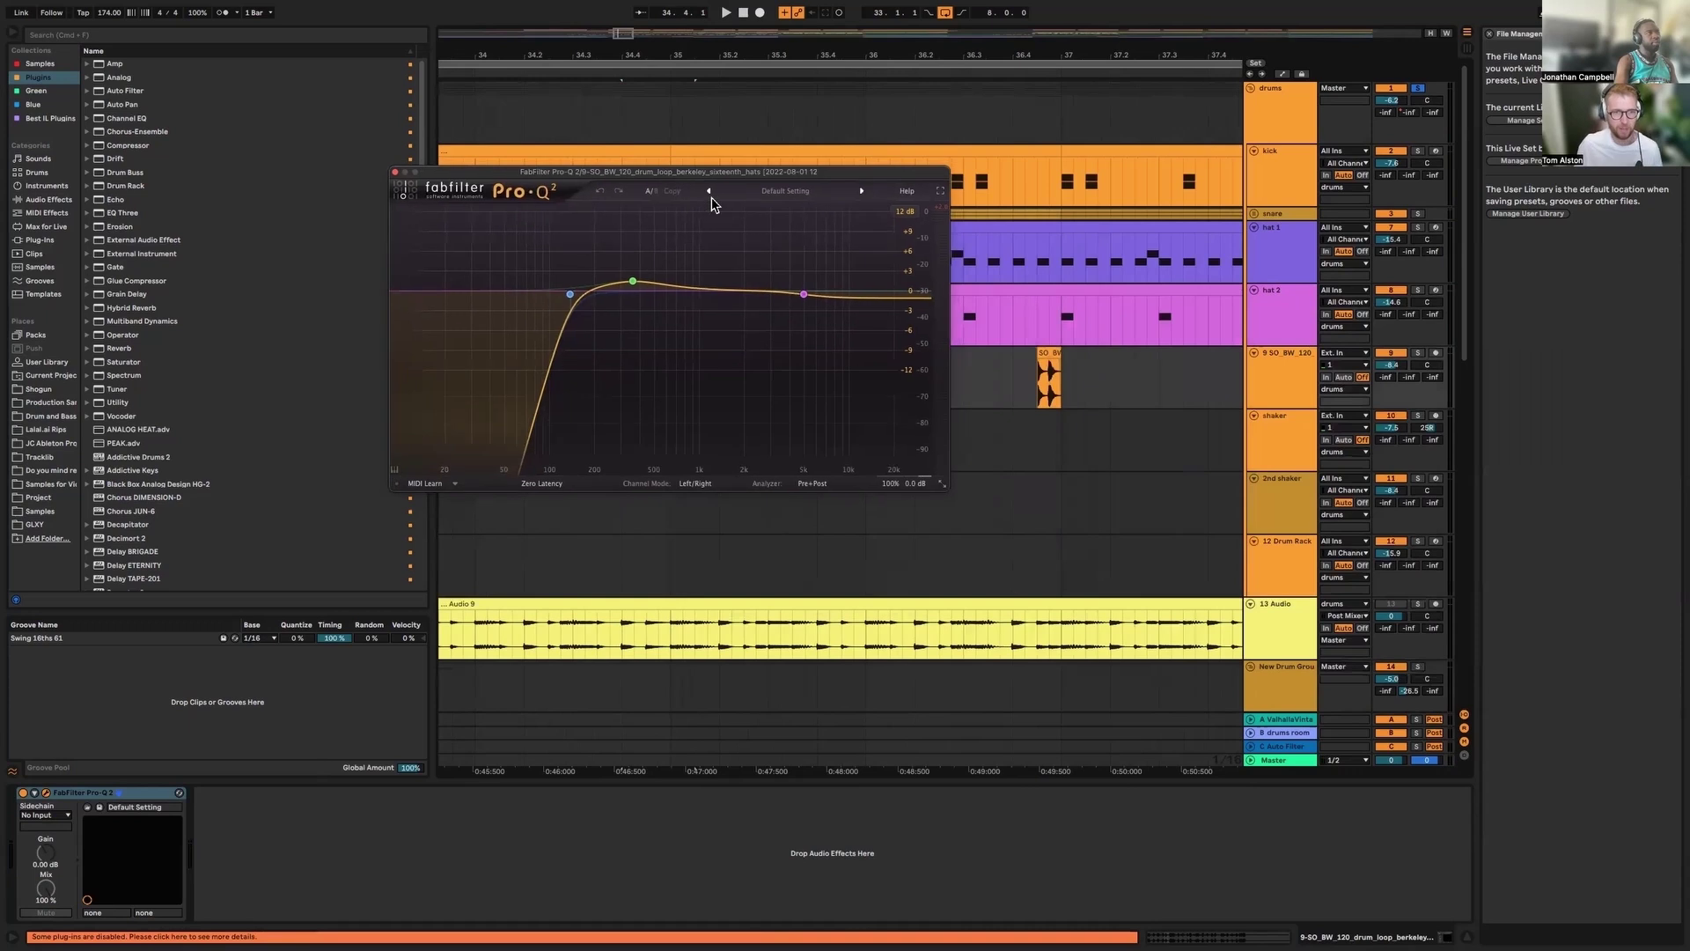
left_click(396, 173)
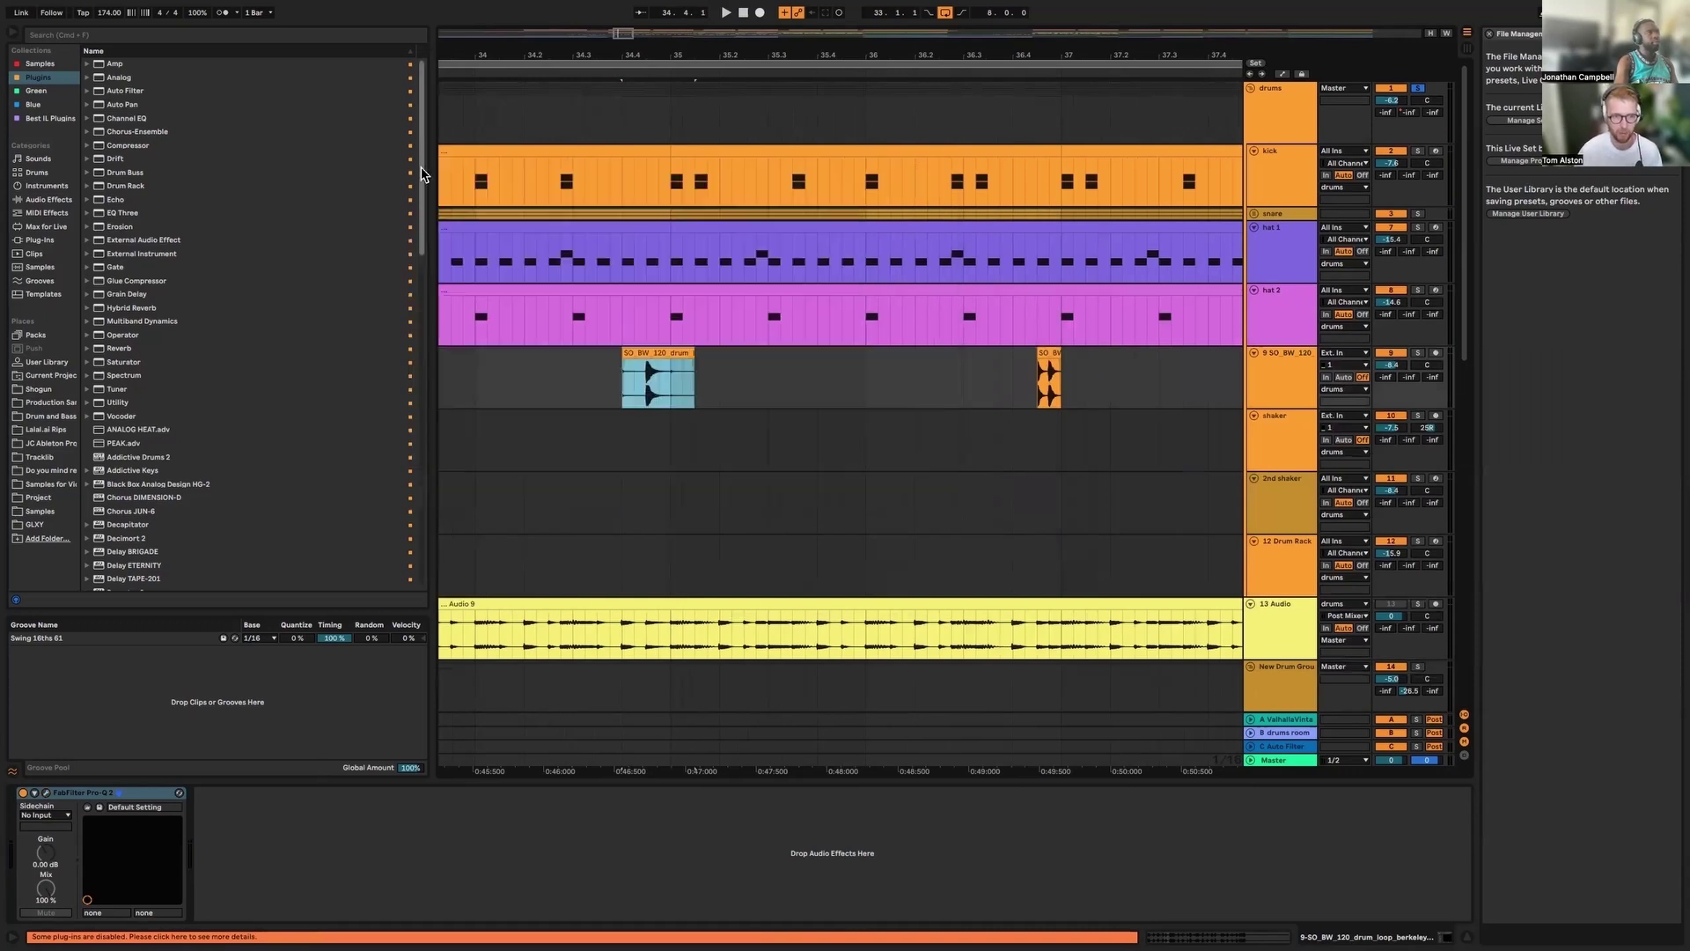
Look along the arrangement past bar 41 to locate the shaker clips and compare them with the other drum layers
scroll(423, 173, "down", 1)
scroll(492, 132, "down", 1)
left_click_drag(627, 35, 627, 1)
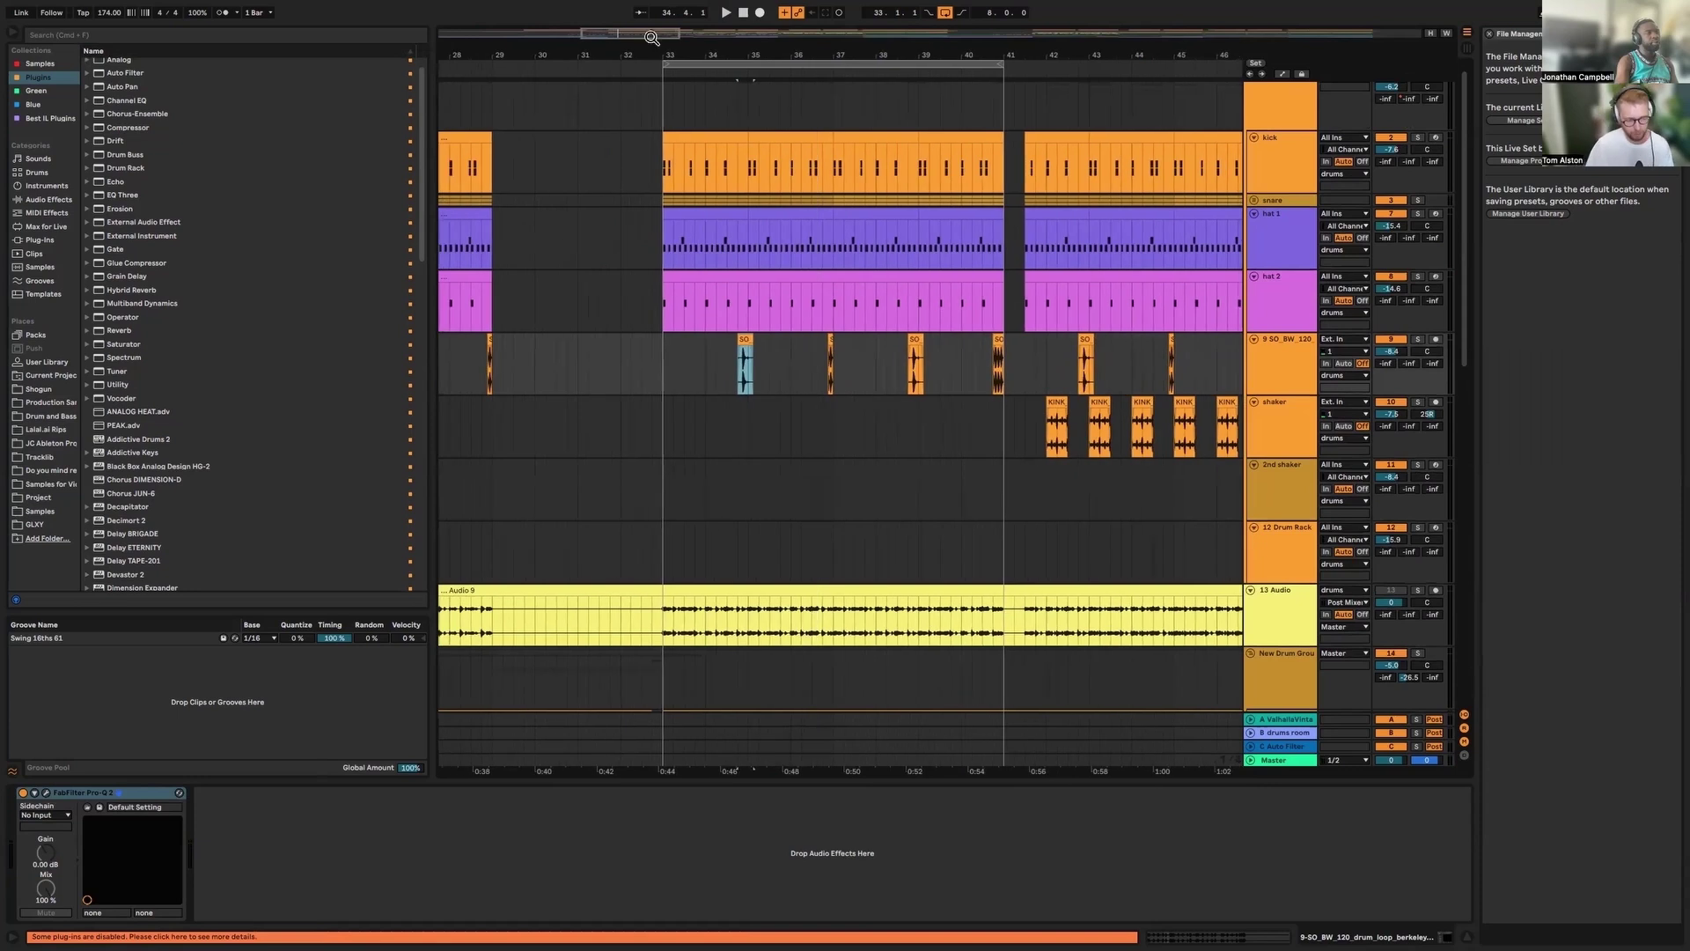
scroll(988, 303, "right", 10)
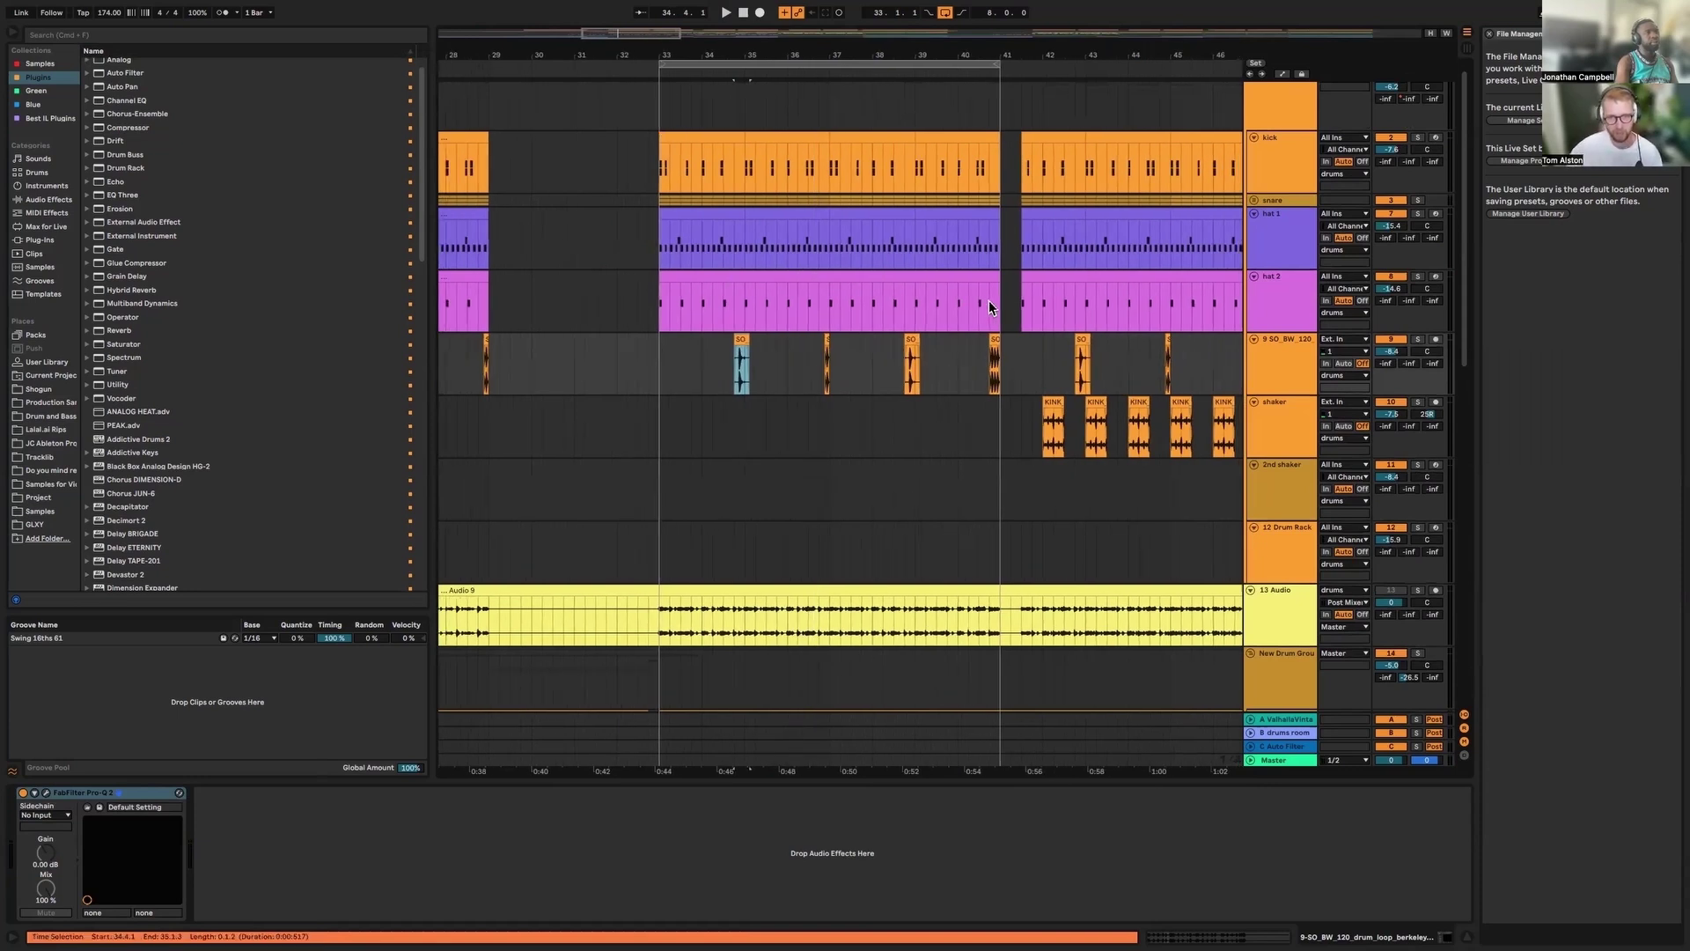
scroll(990, 299, "right", 2)
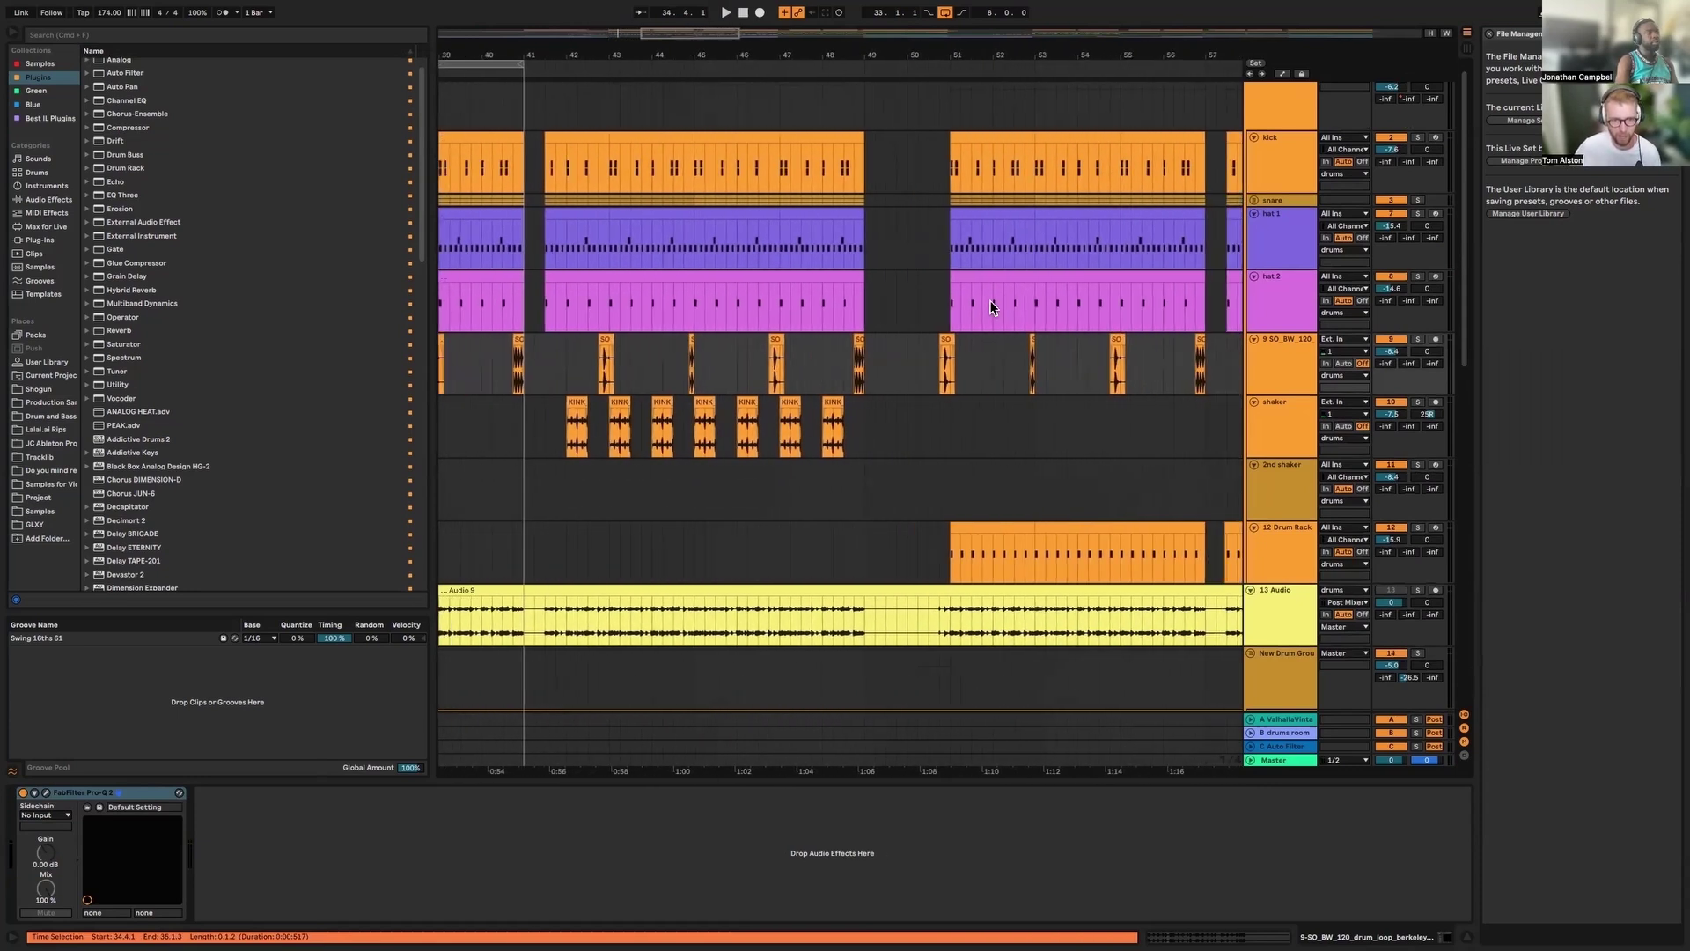
scroll(989, 299, "left", 4)
scroll(732, 204, "left", 2)
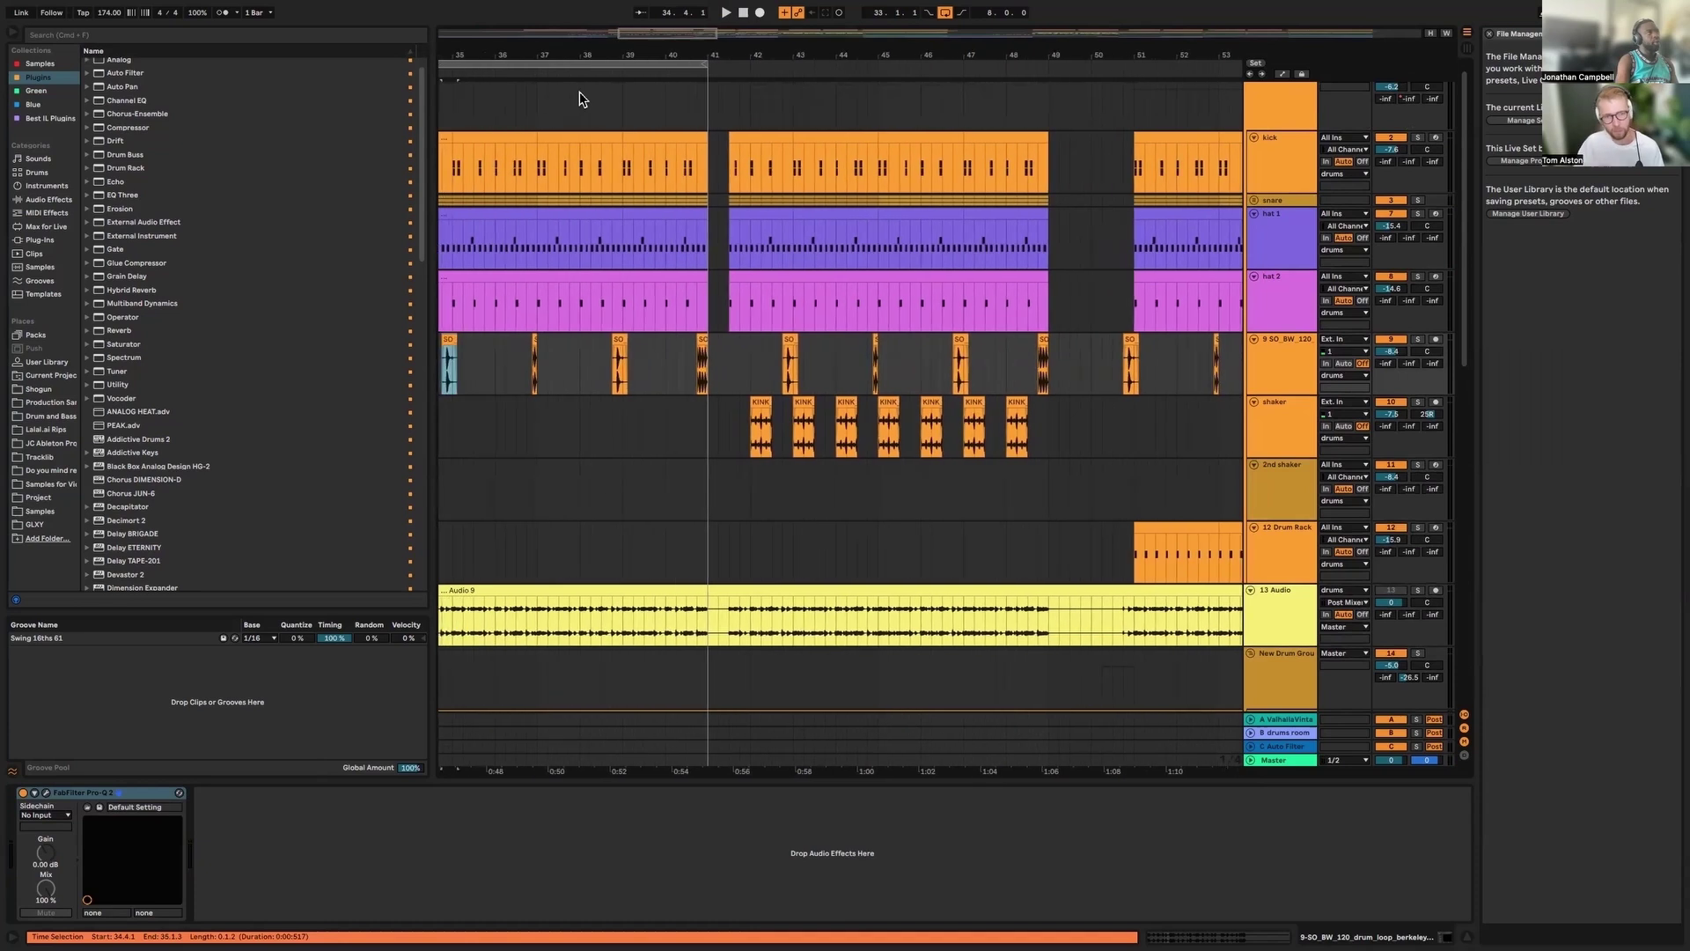
mouse_move(667, 33)
left_mouse_down()
mouse_move(668, 10)
mouse_move(681, 32)
left_mouse_up()
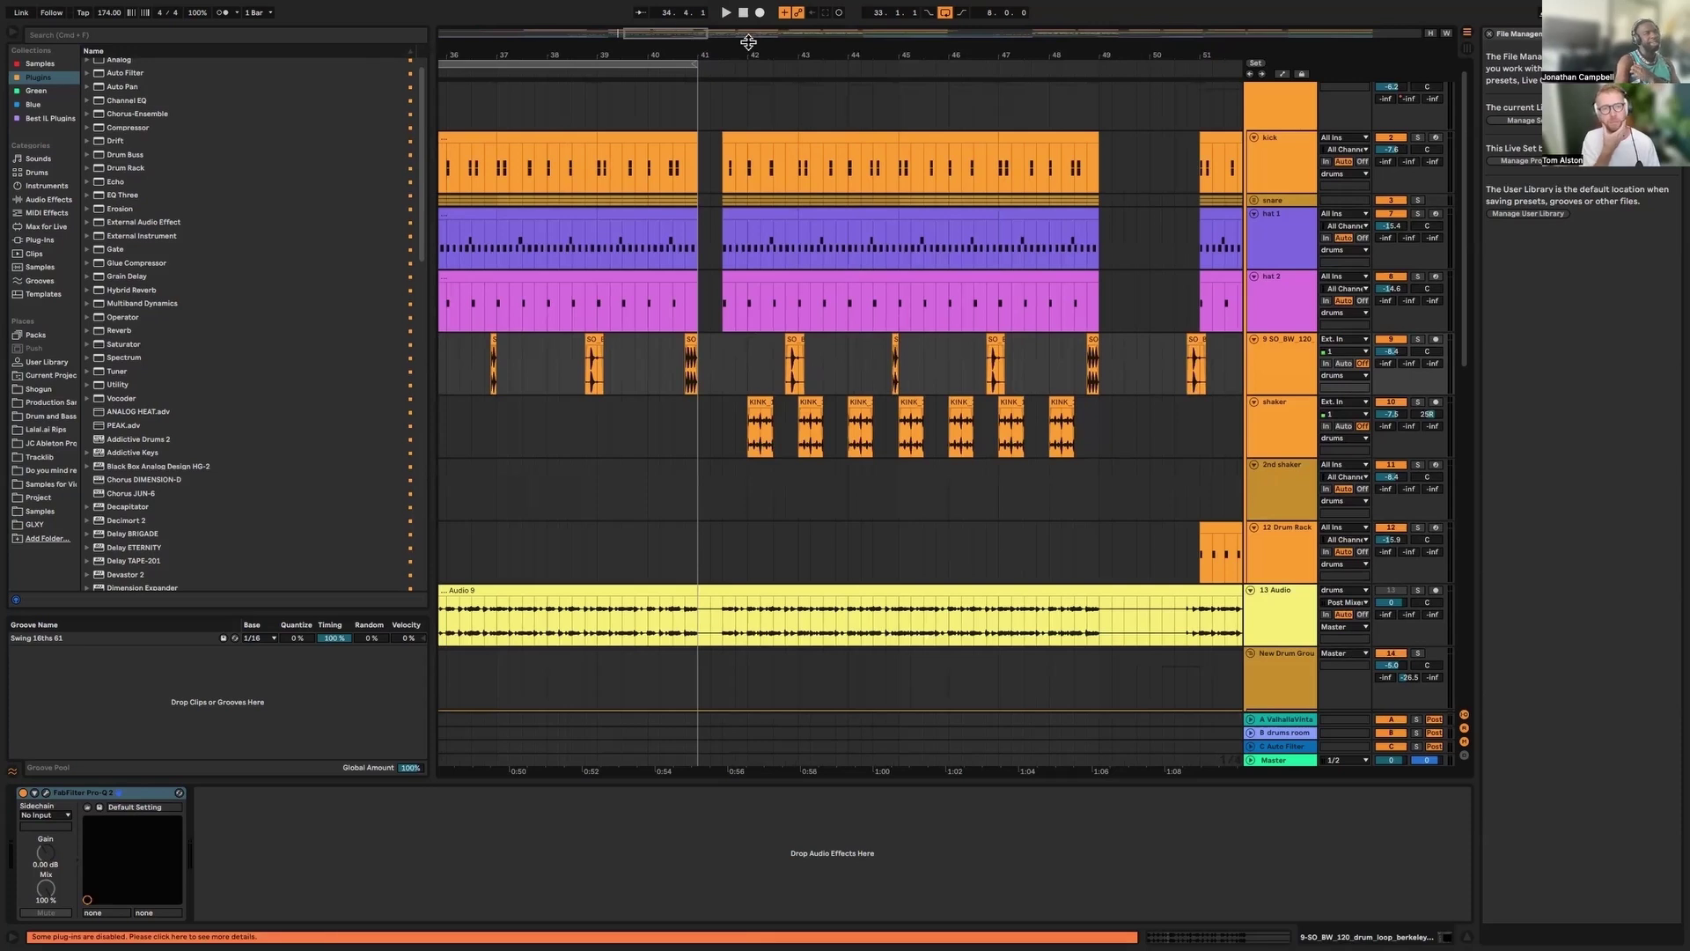
scroll(857, 148, "up", 1)
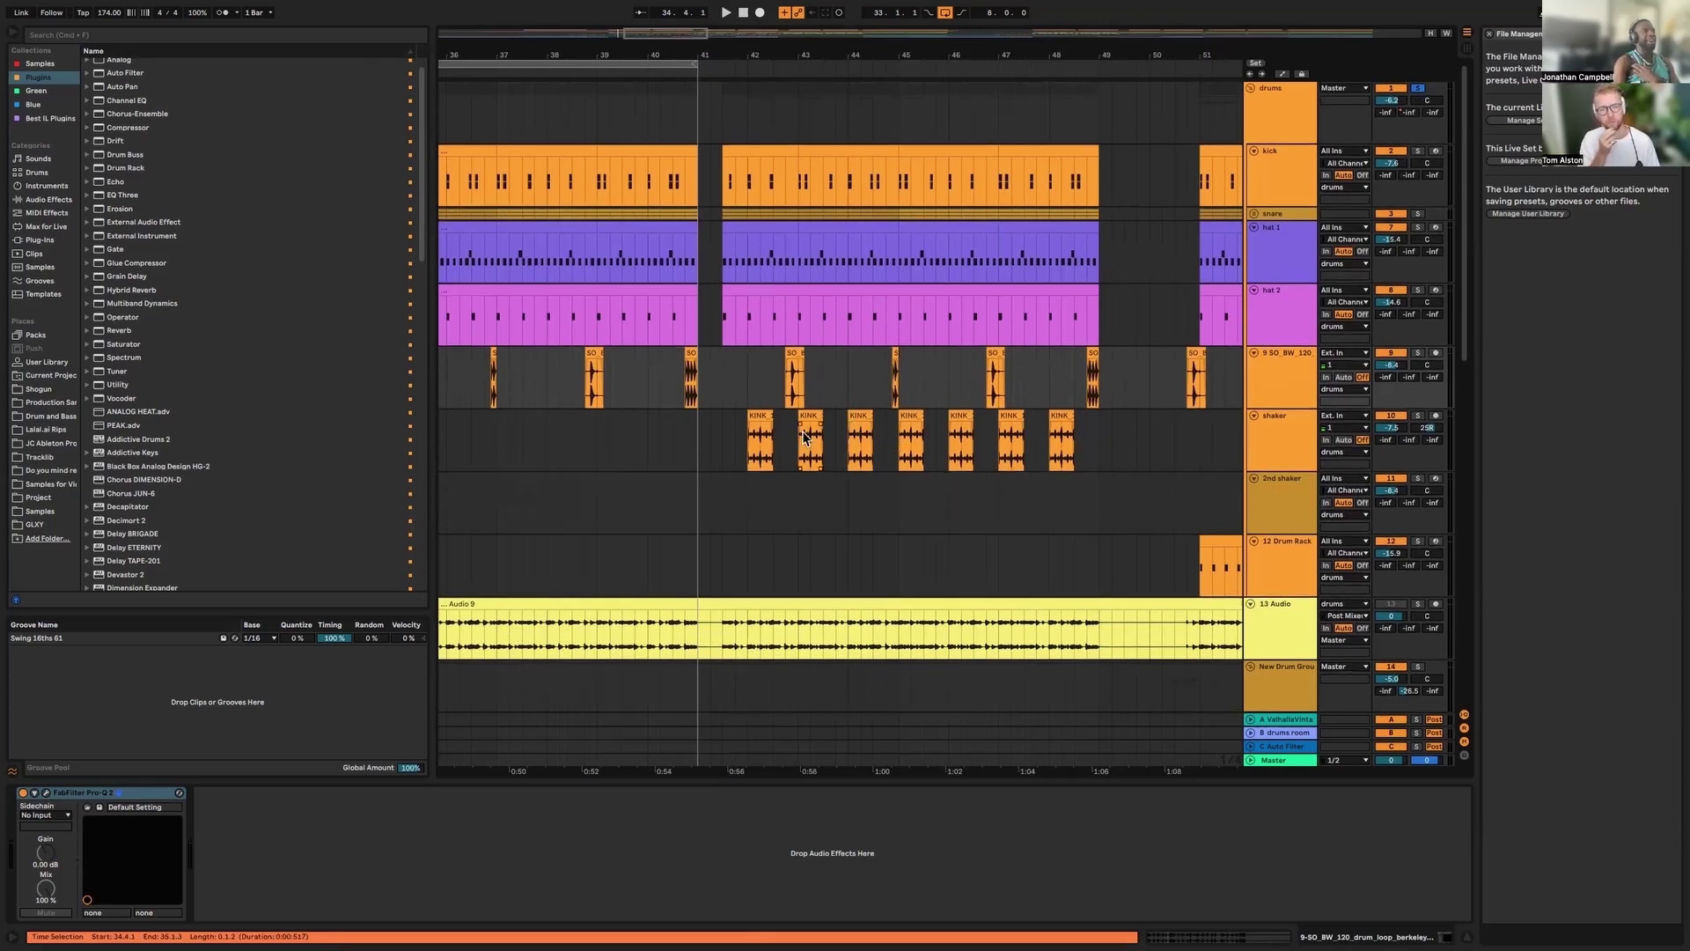
Play the drums from the first shaker clip at bar 42 and solo the shaker track
left_click(760, 433)
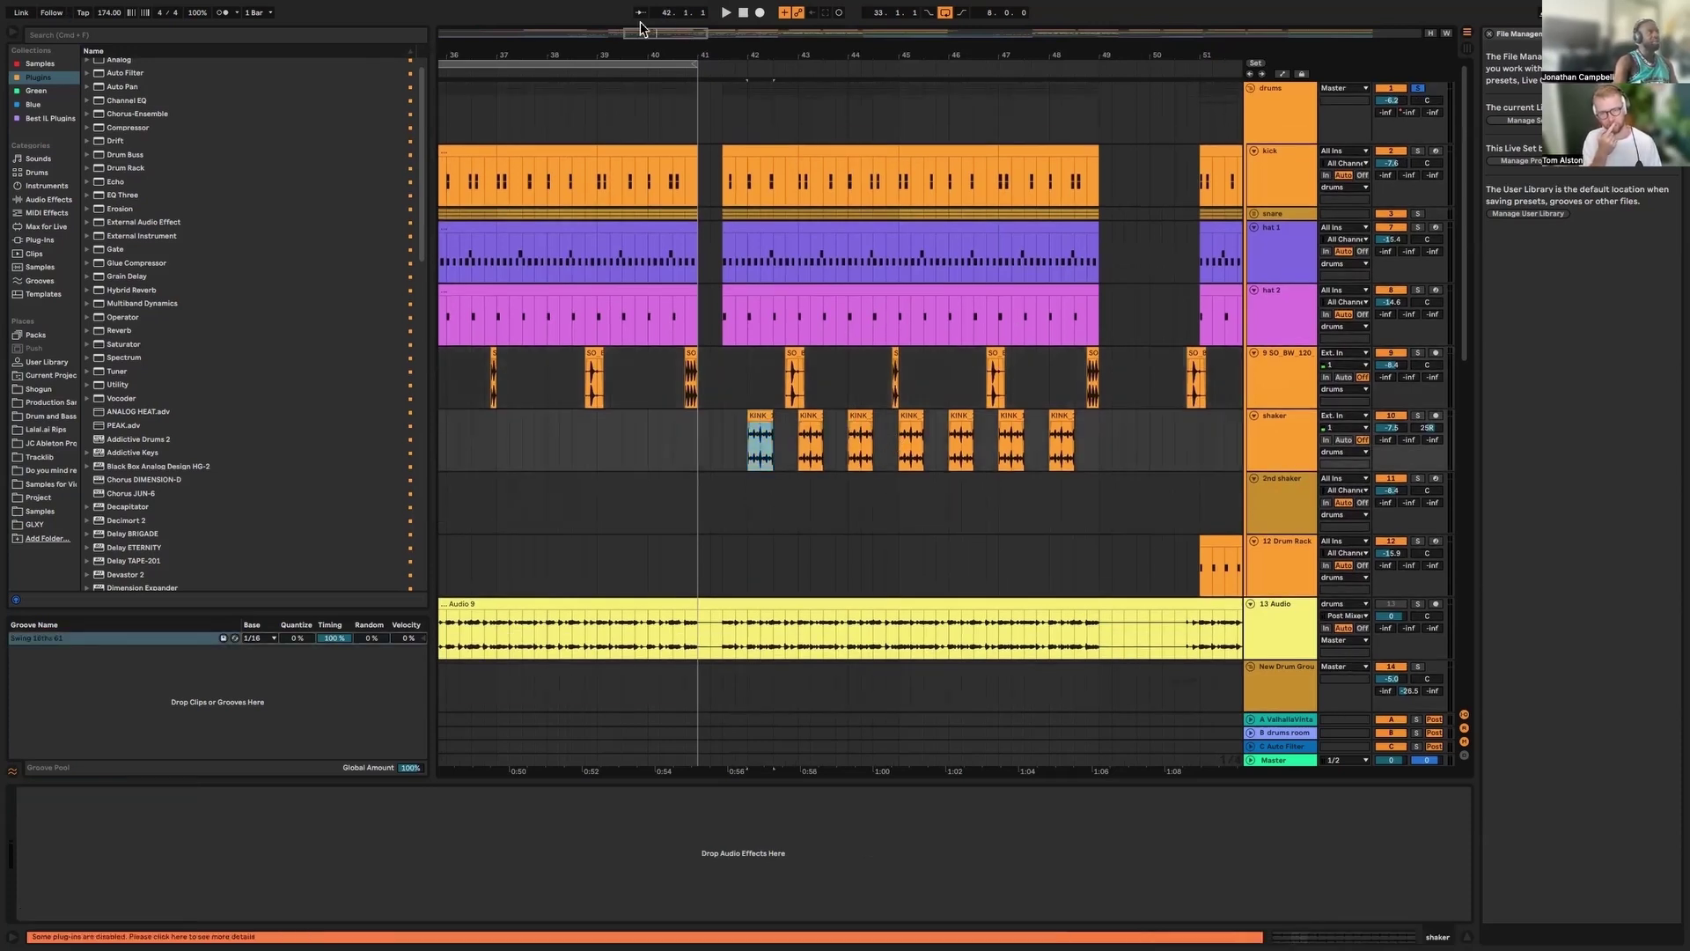
left_click_drag(649, 31, 676, 130)
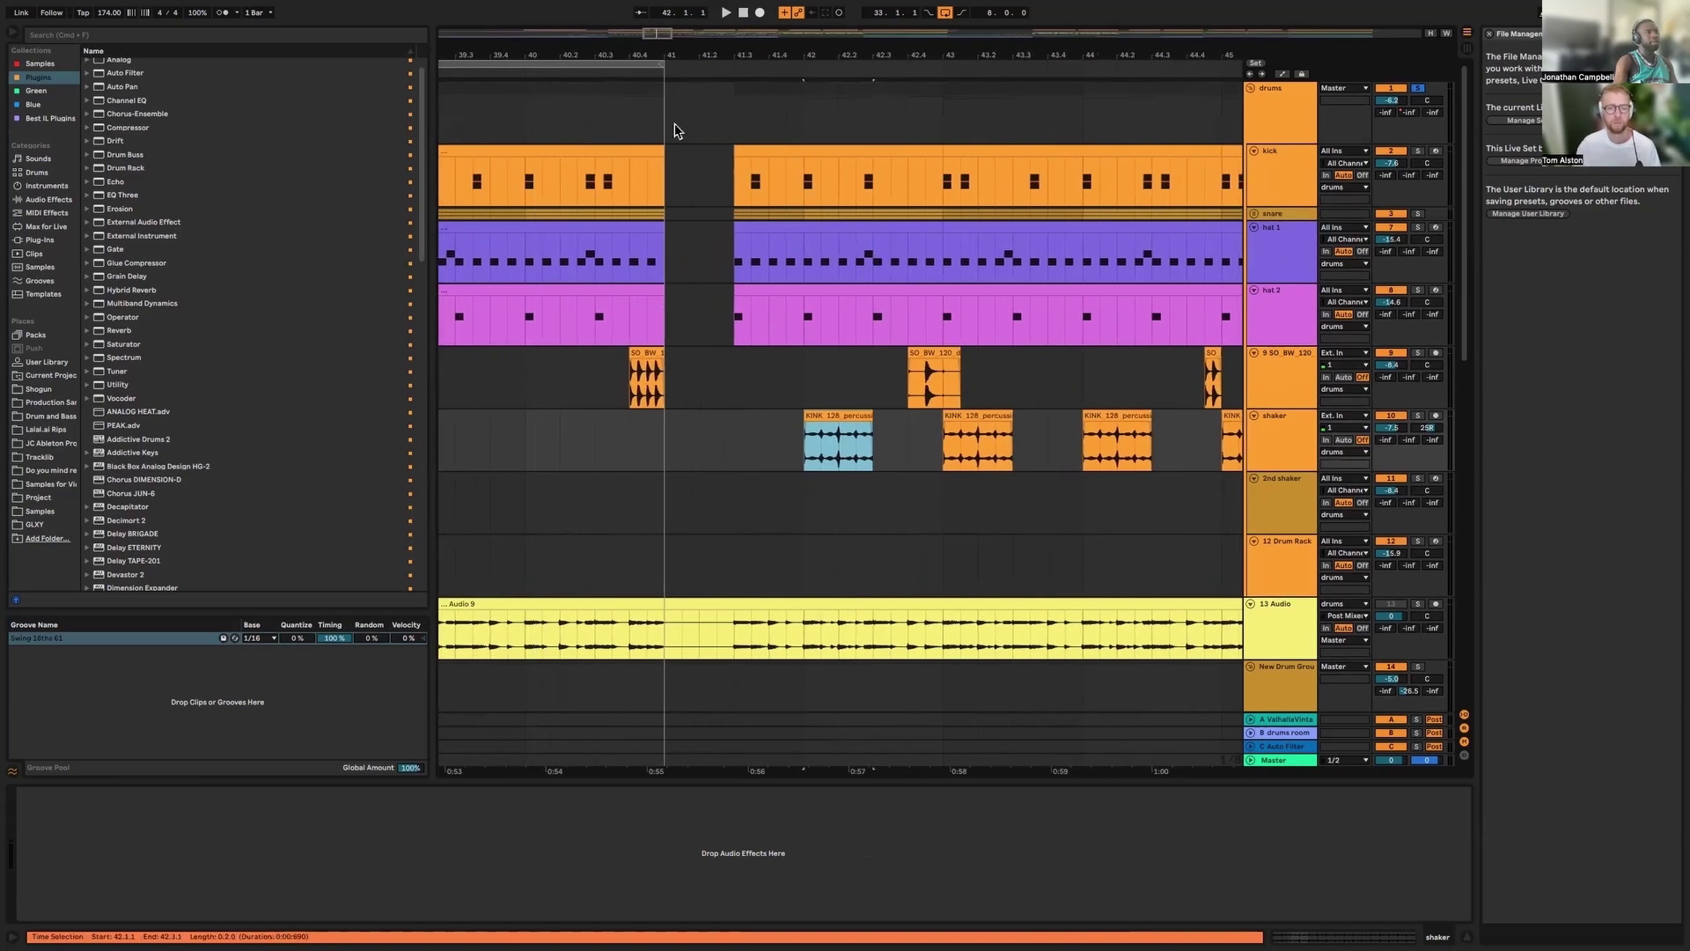
left_click(1296, 441)
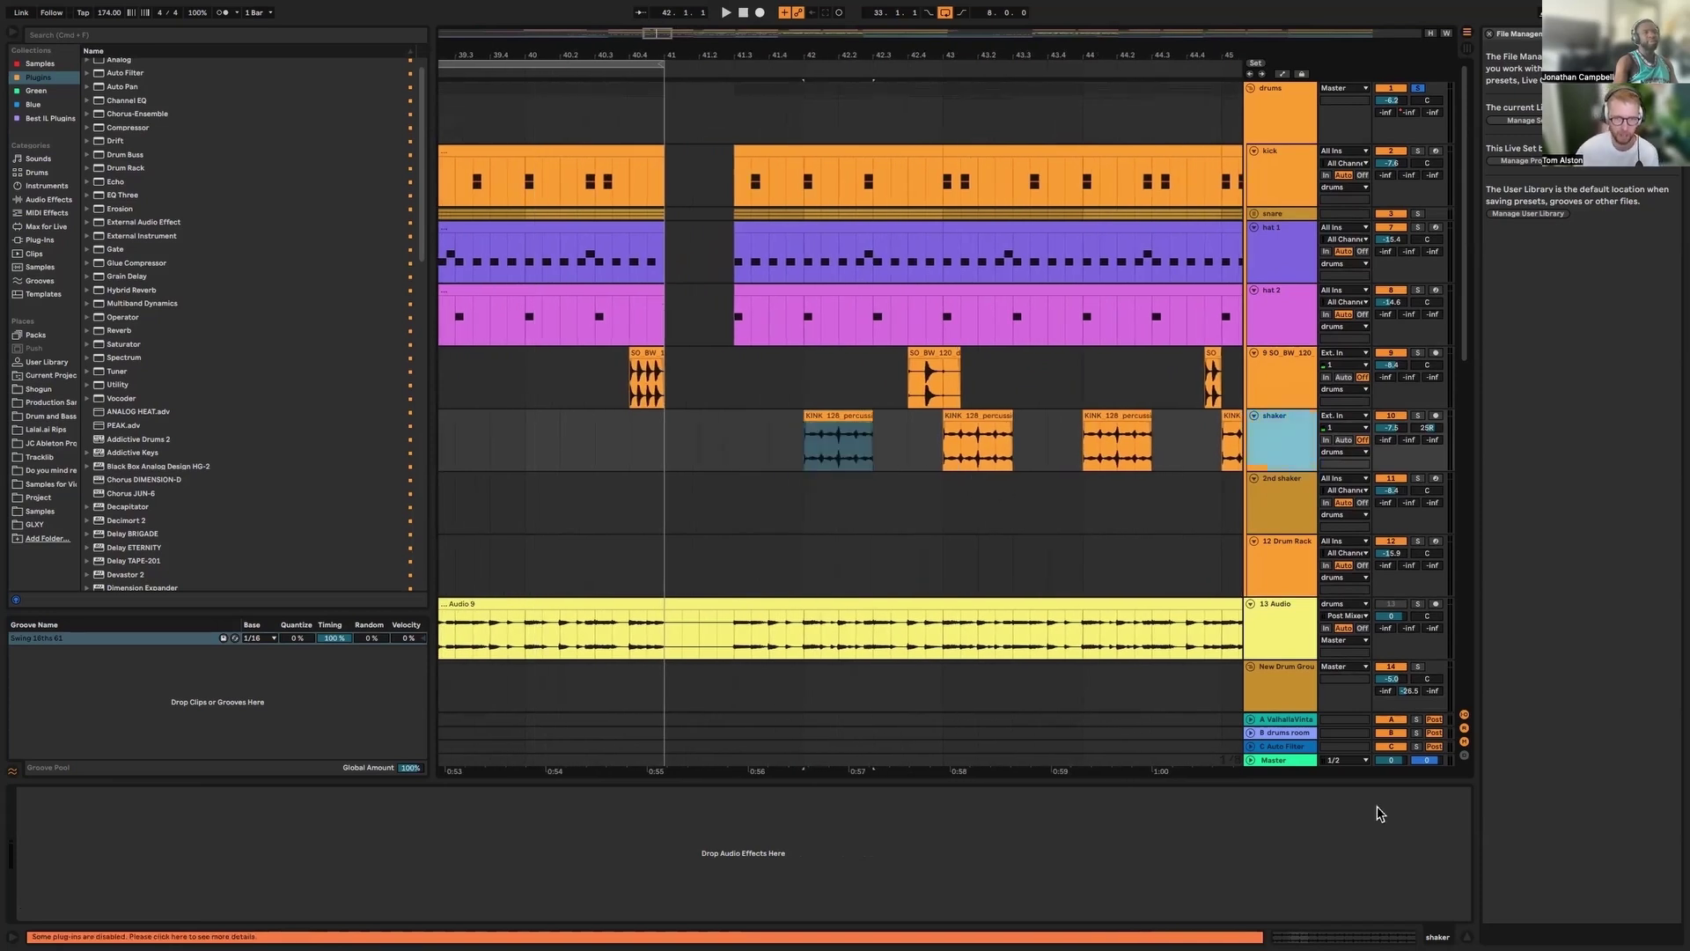
key("space")
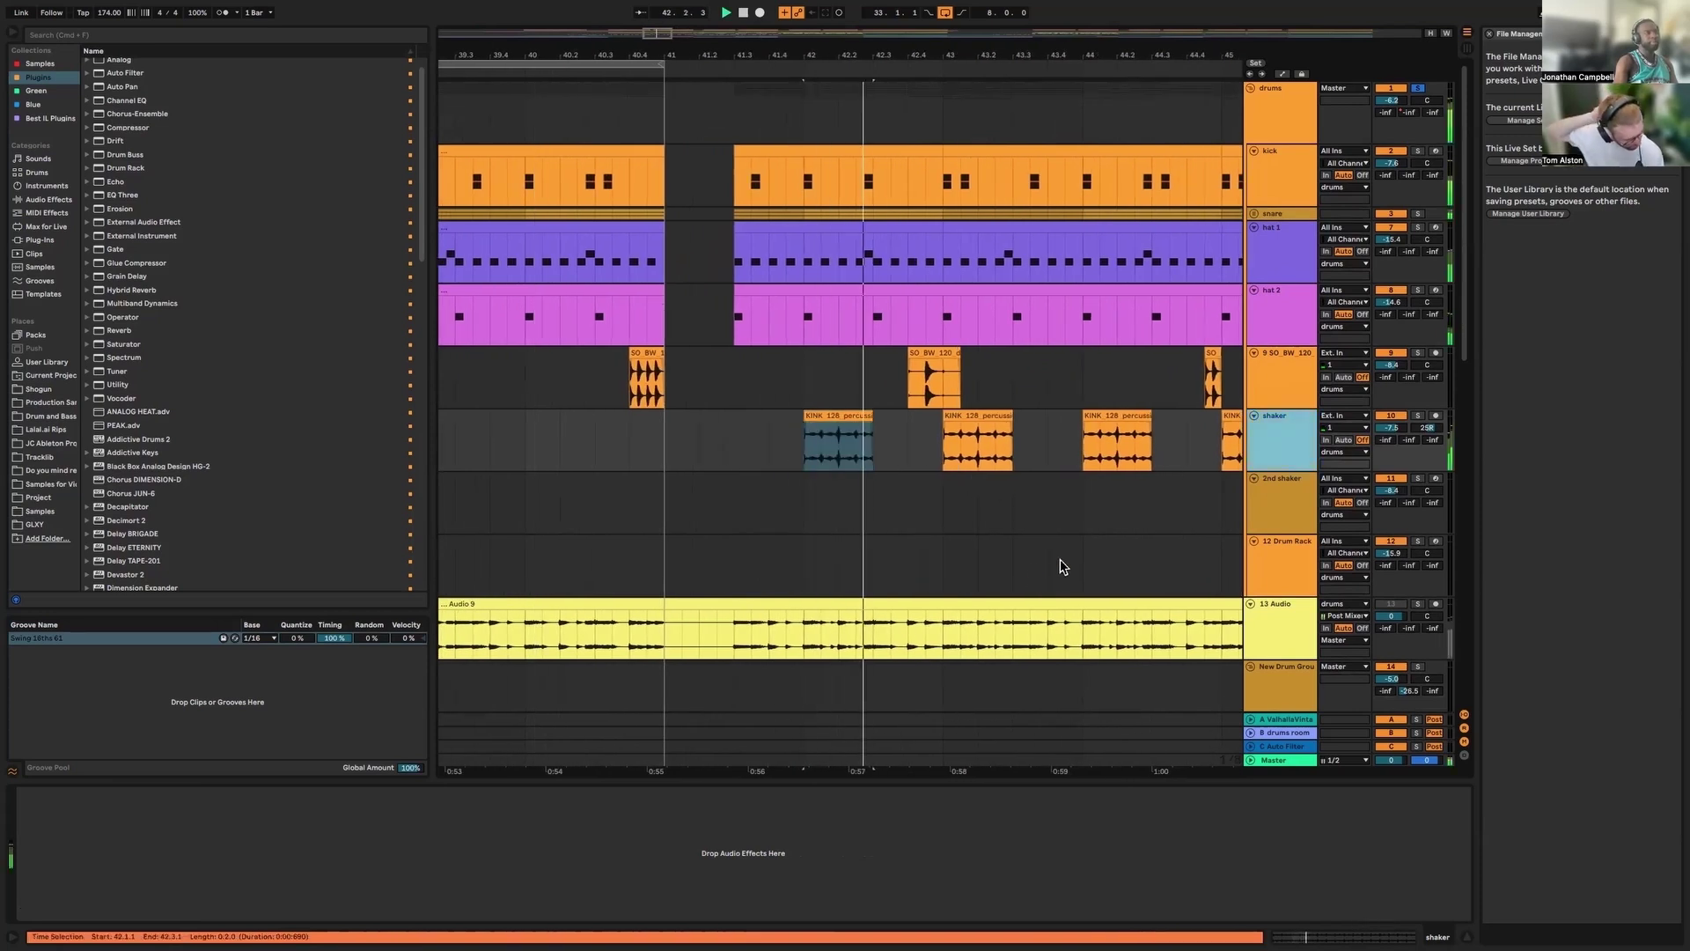
left_click(1418, 416)
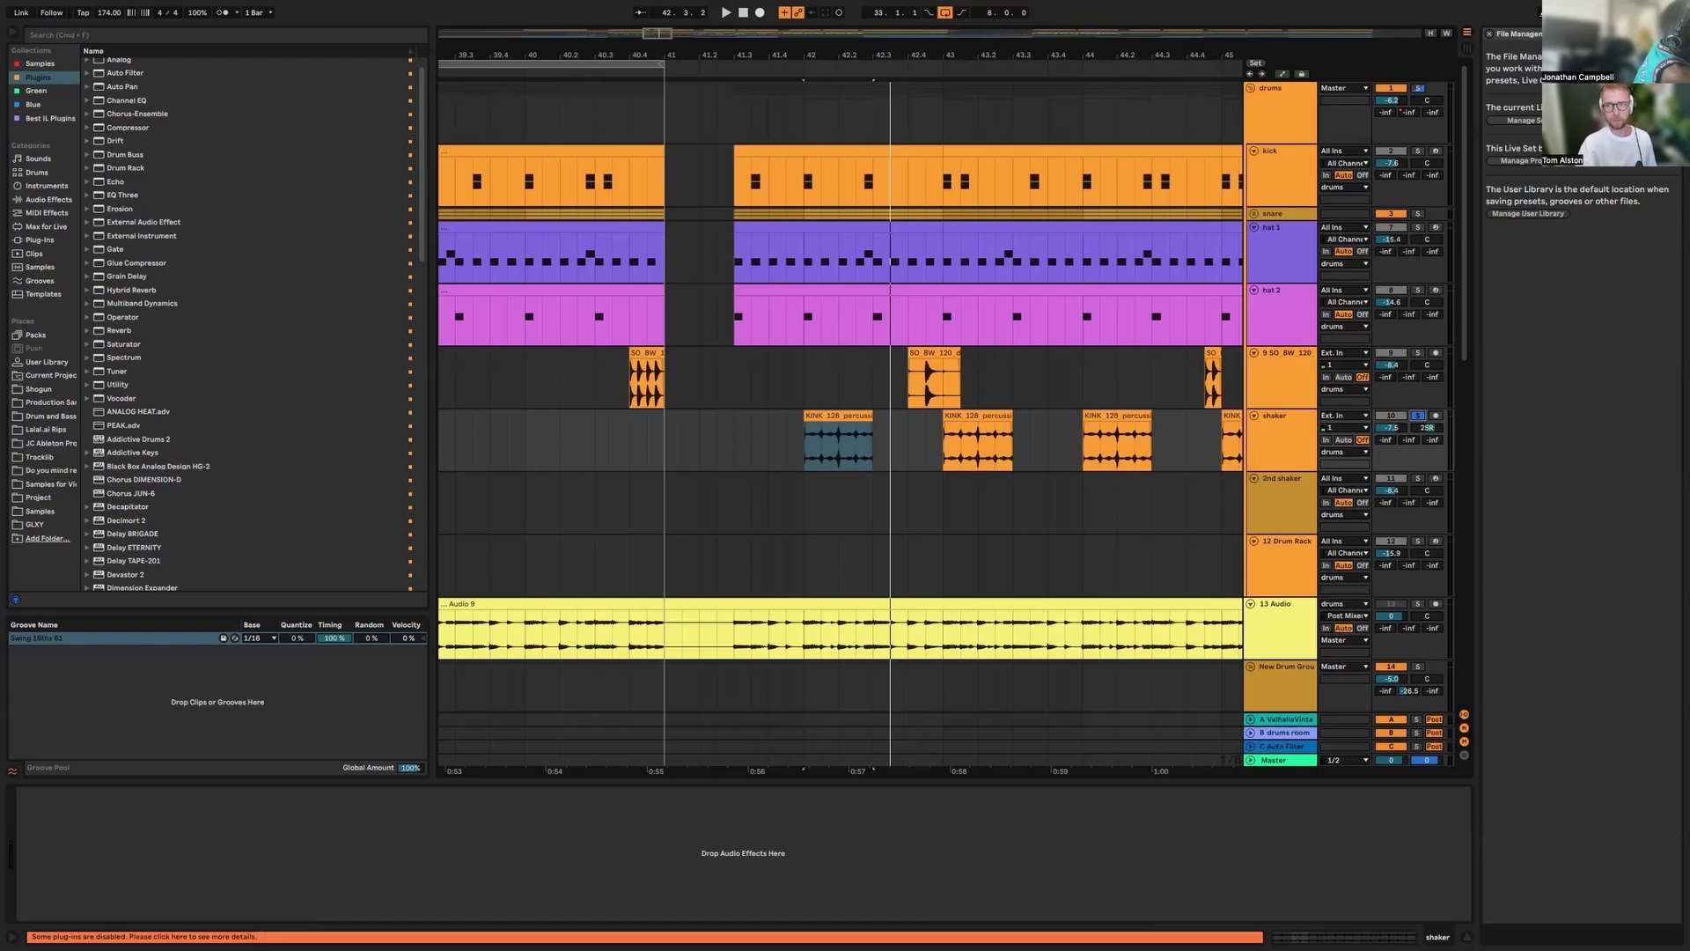
Solo the 2nd shaker track, play its clip from bar 67 and open the clip's MIDI notes
scroll(841, 413, "down", 5)
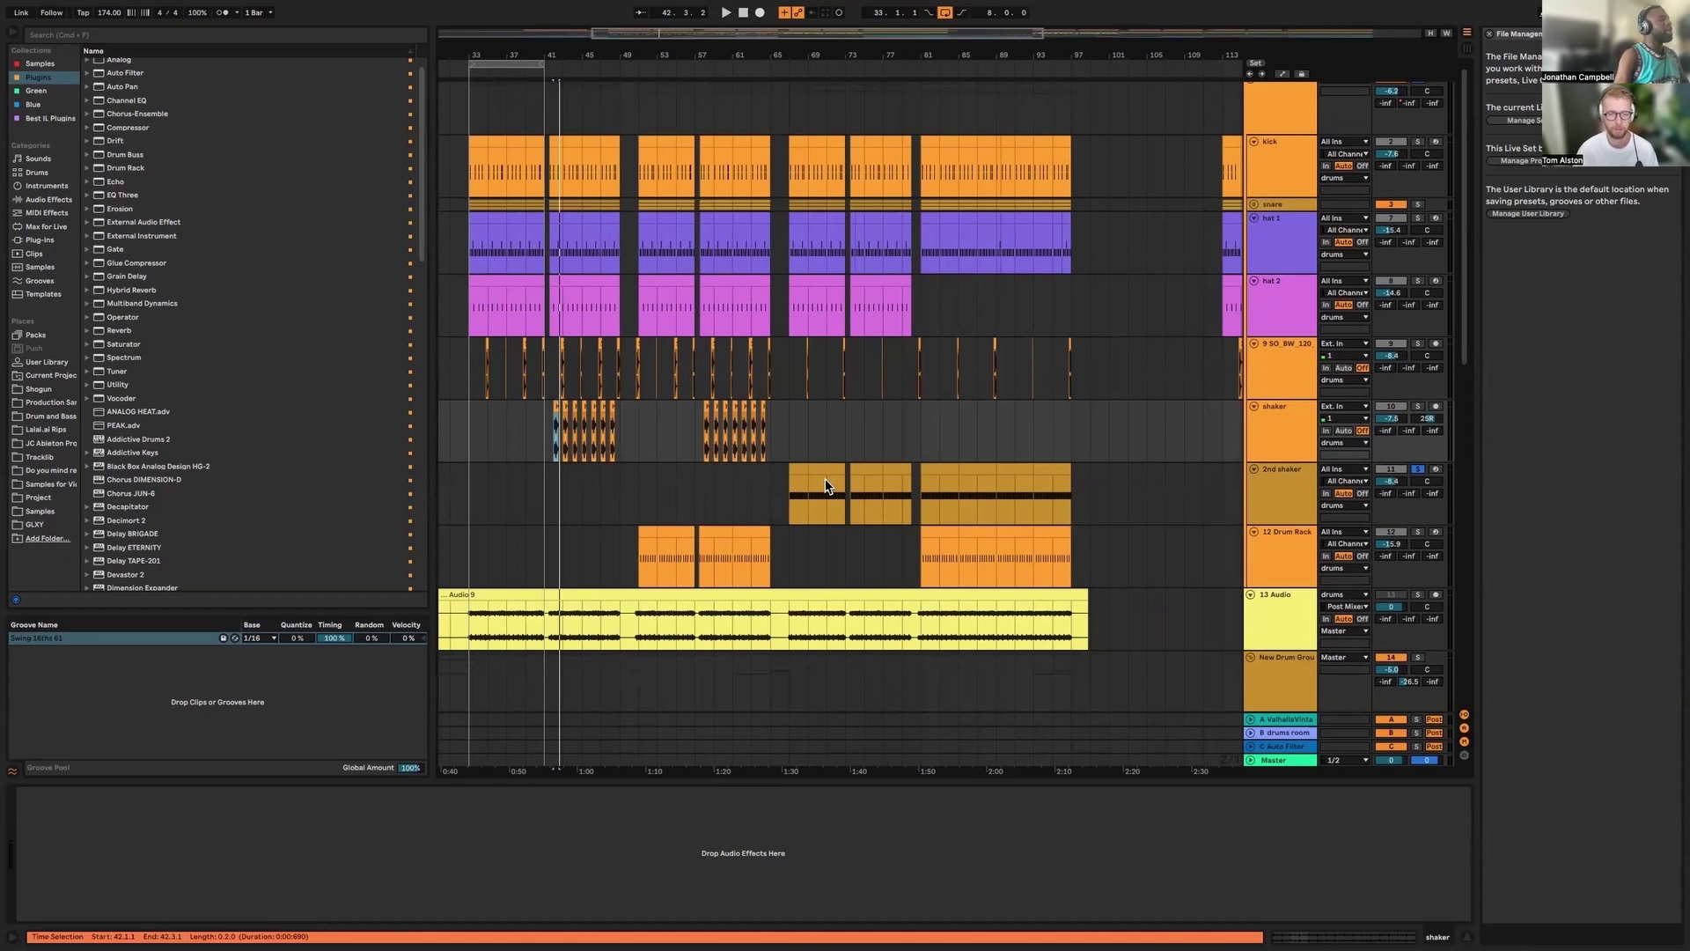
left_click(800, 476)
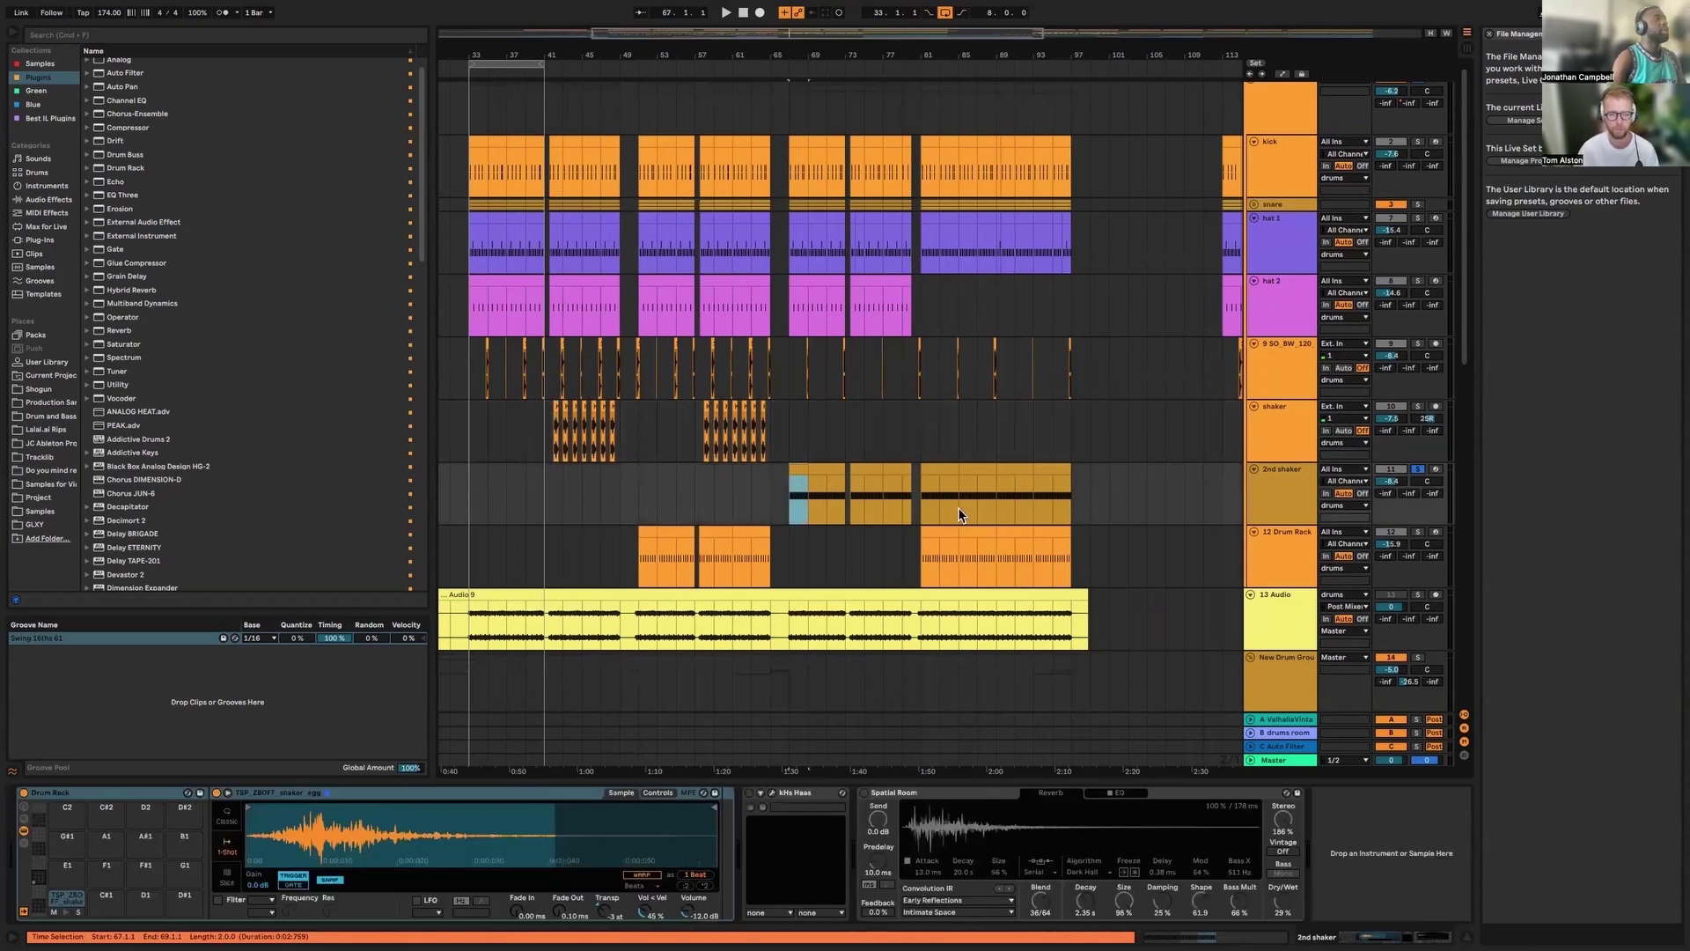
key("space")
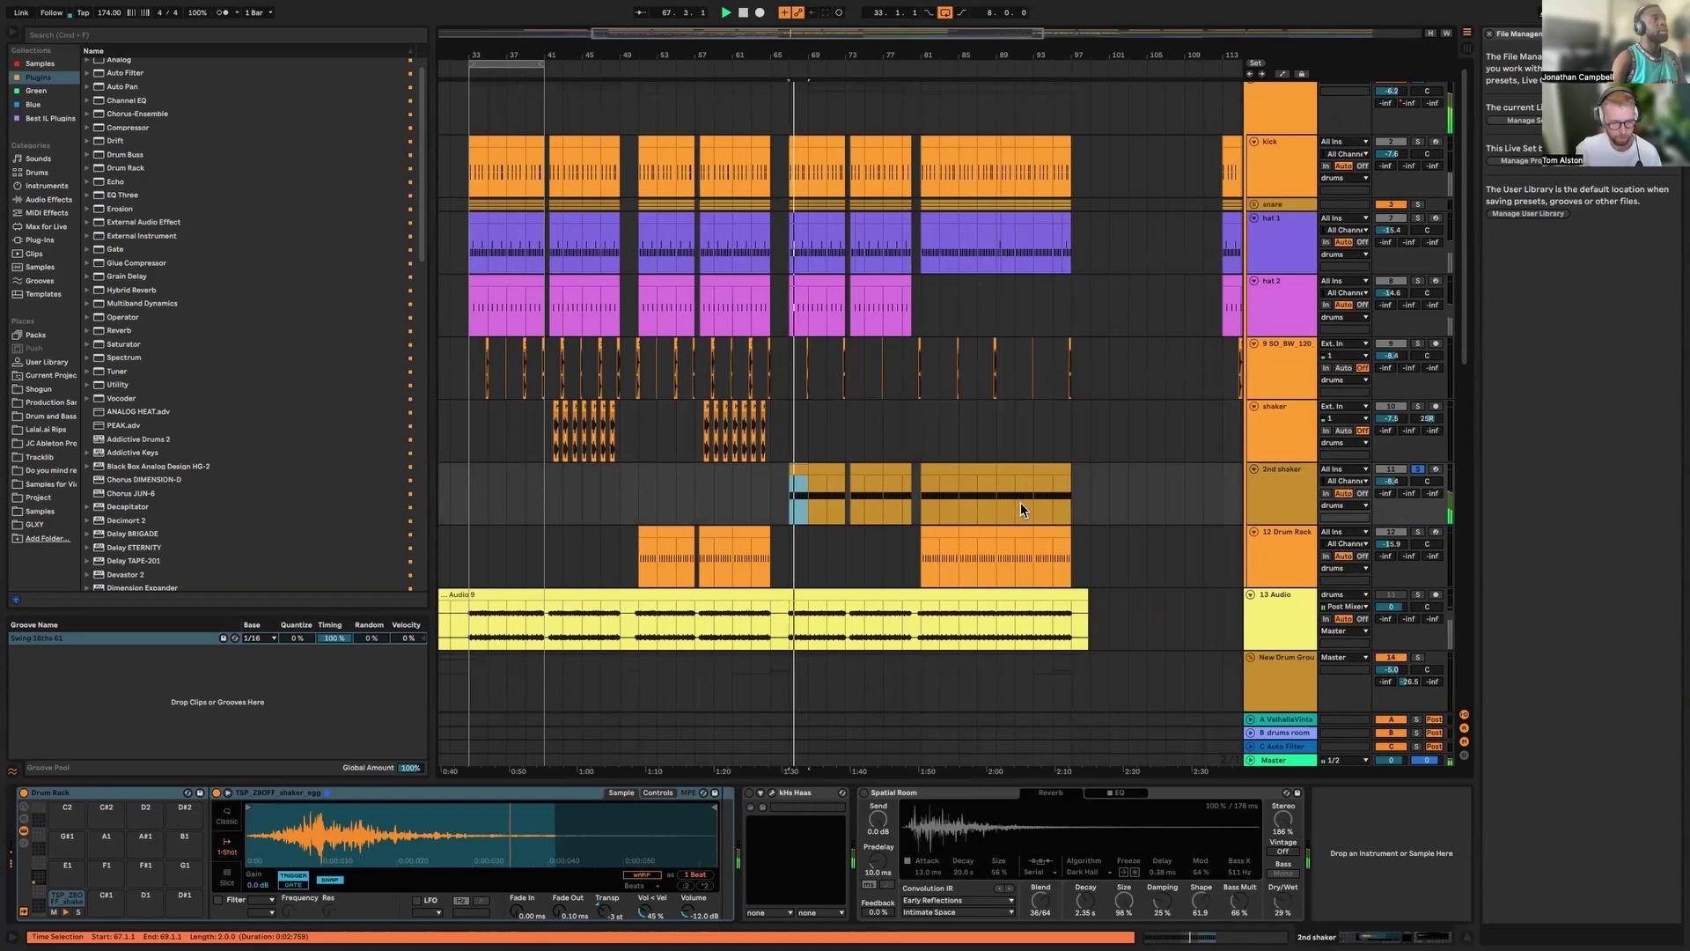
scroll(805, 344, "right", 3)
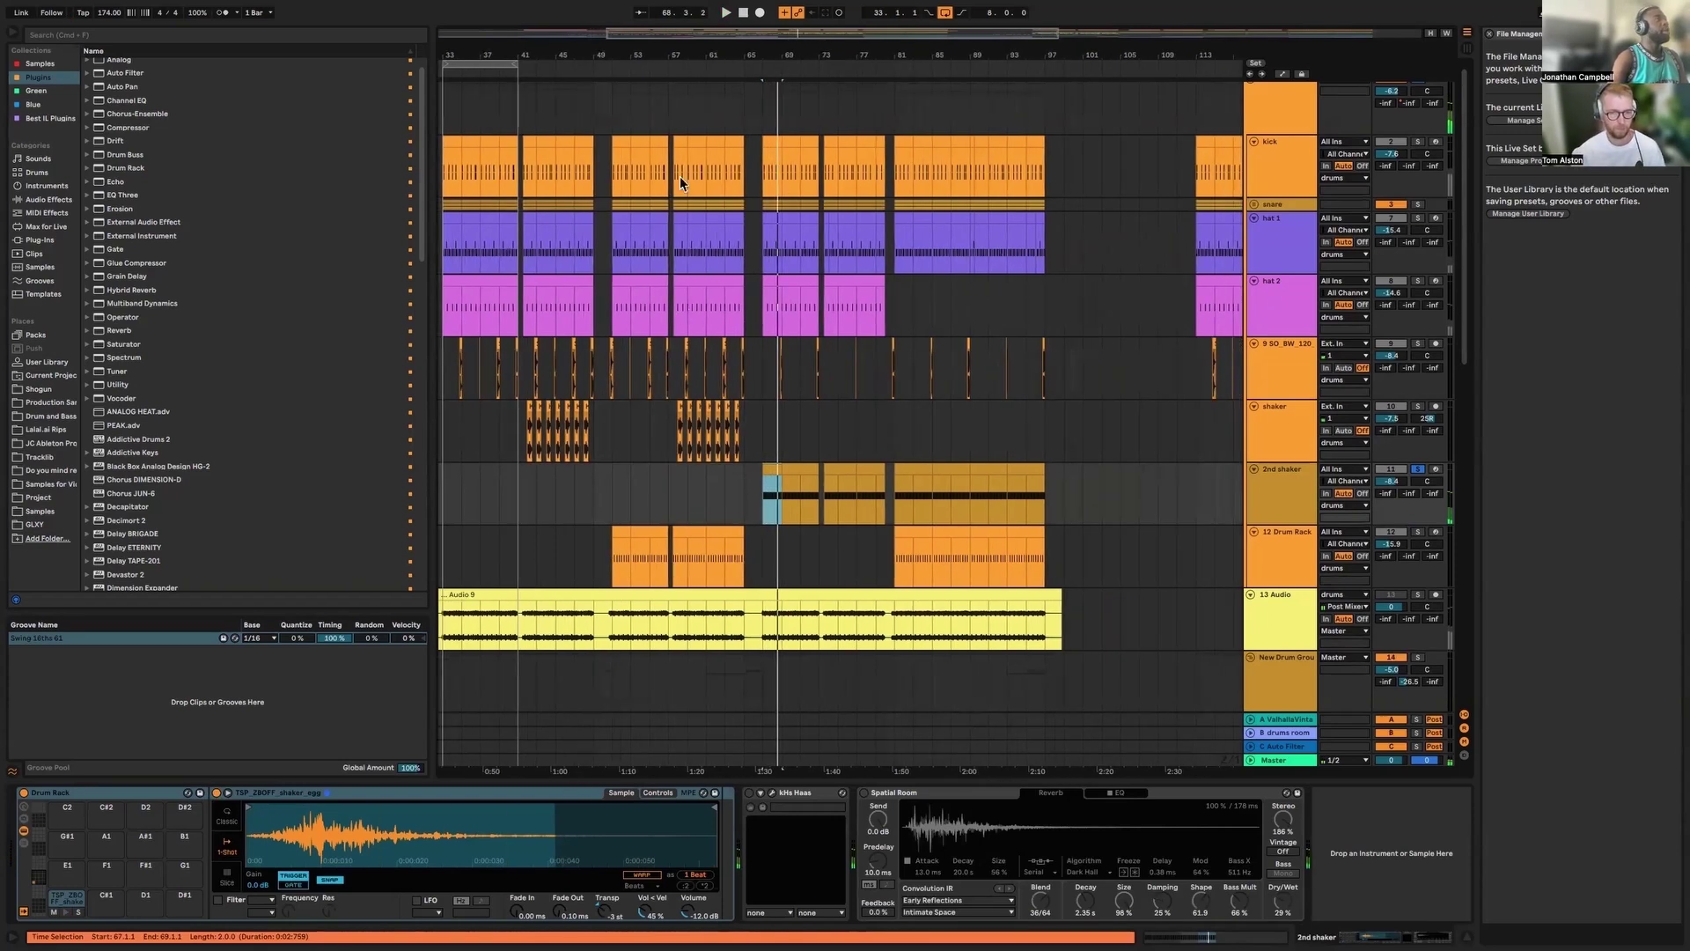
left_click_drag(709, 36, 713, 97)
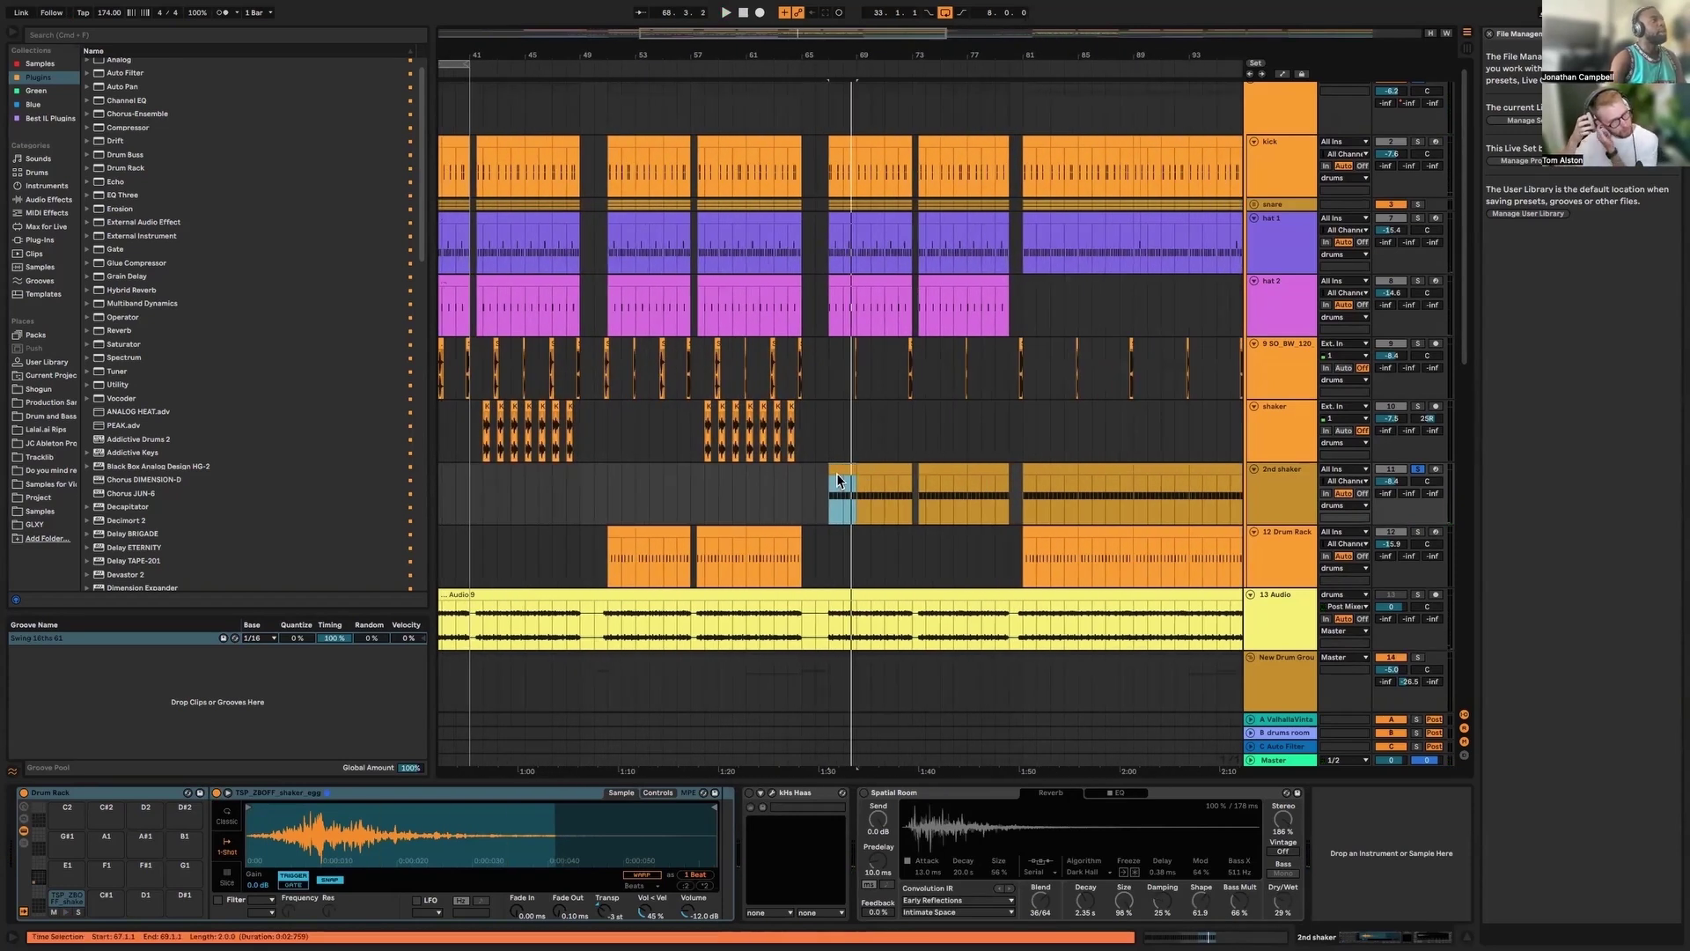
double_click(838, 472)
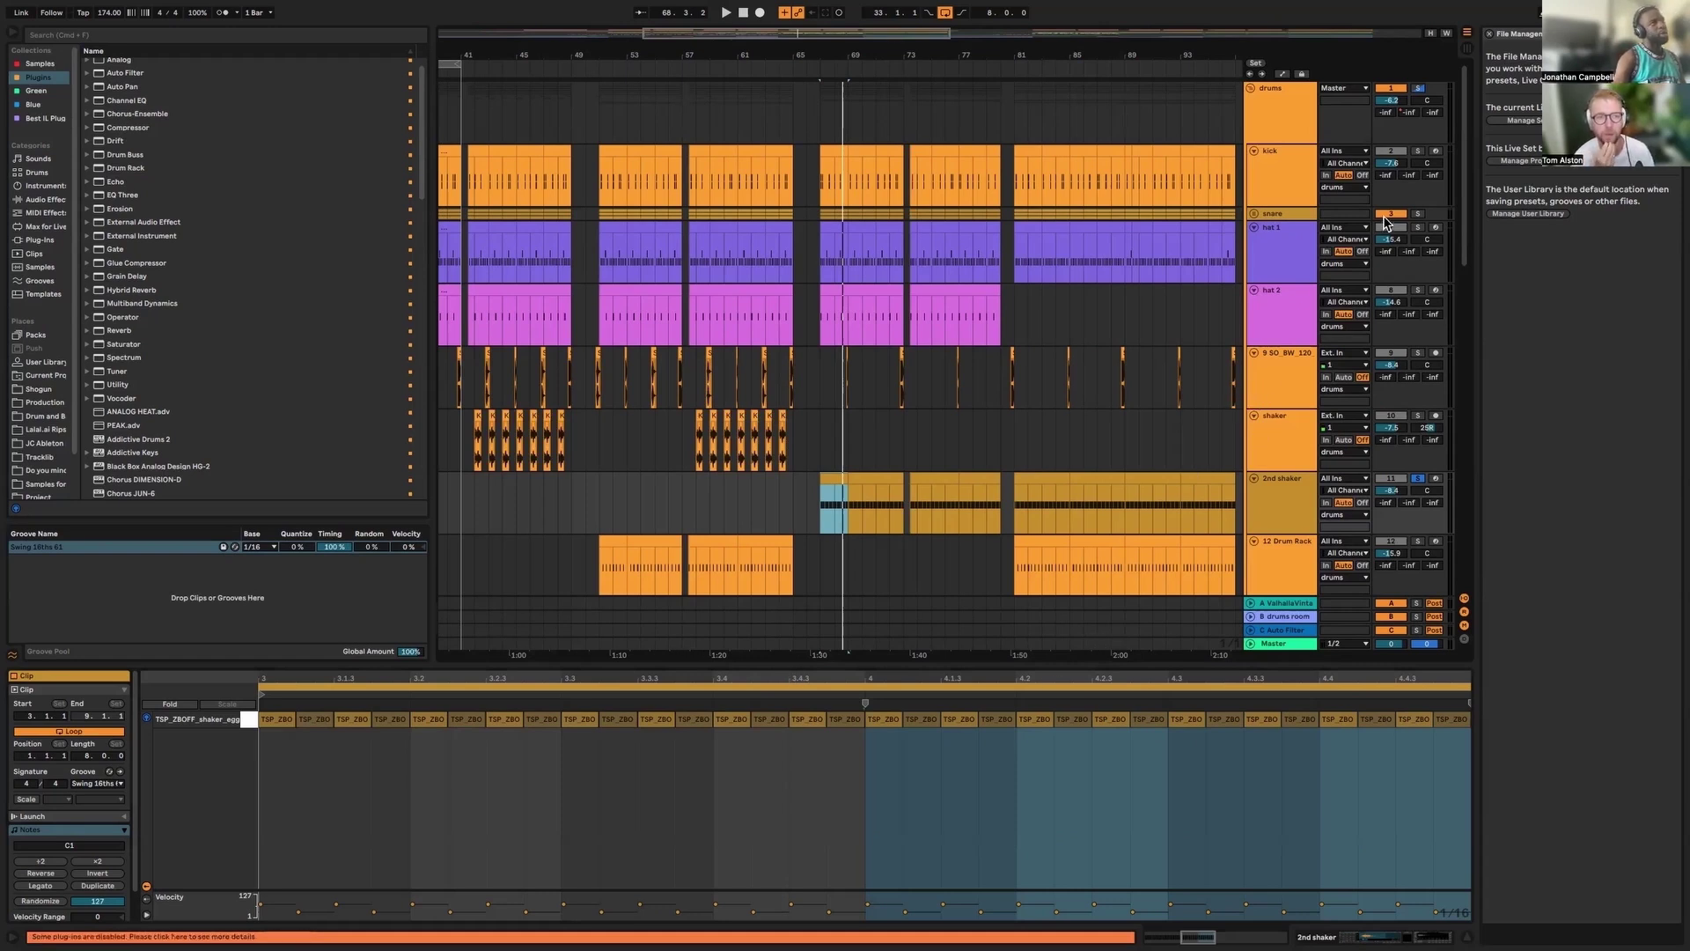
Play the 2nd shaker with the full drums group from bar 67, solo it again and show its device chain
left_click(1416, 89)
key("space")
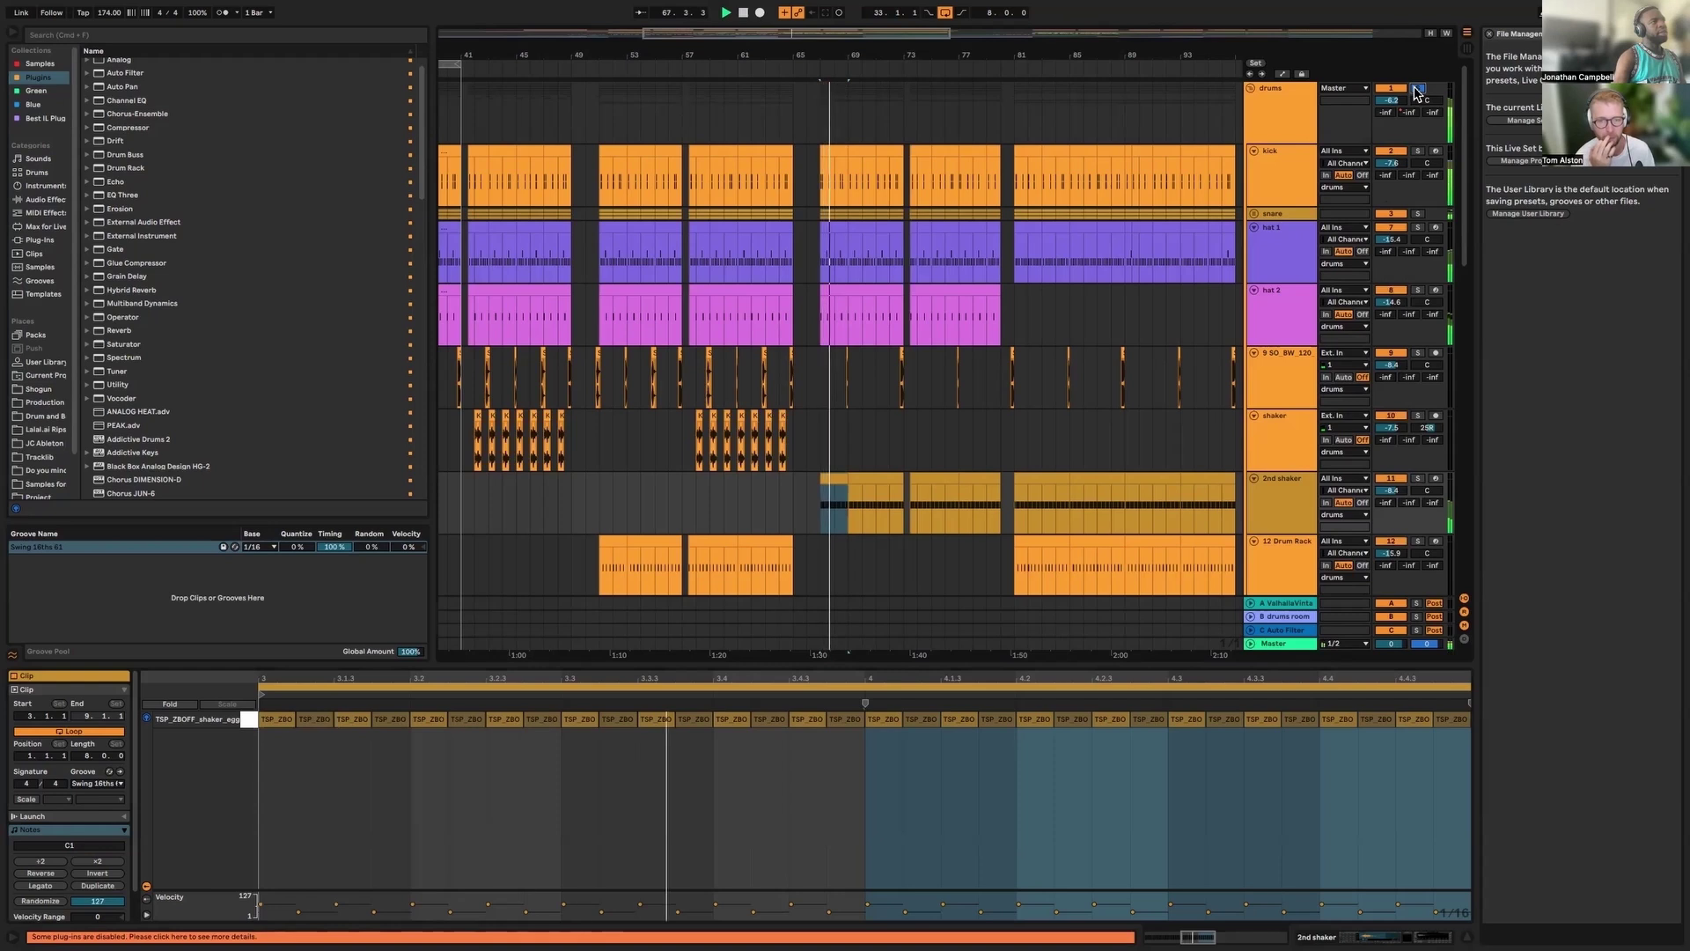
left_click(1418, 478)
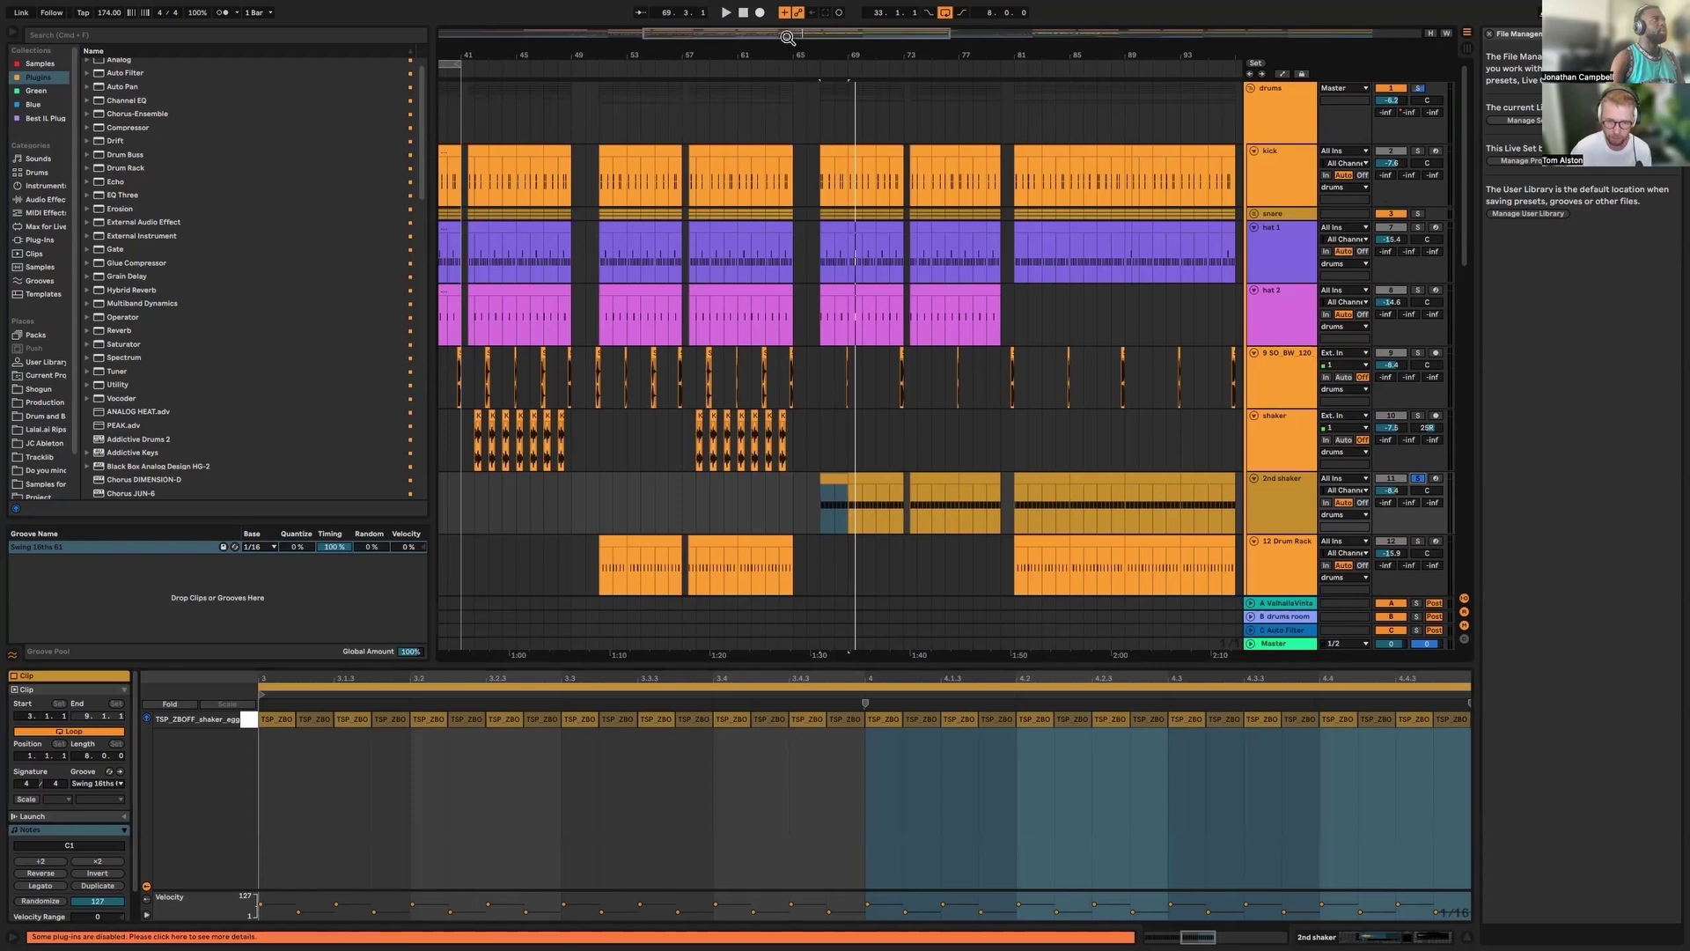
key("minus")
key("minus")
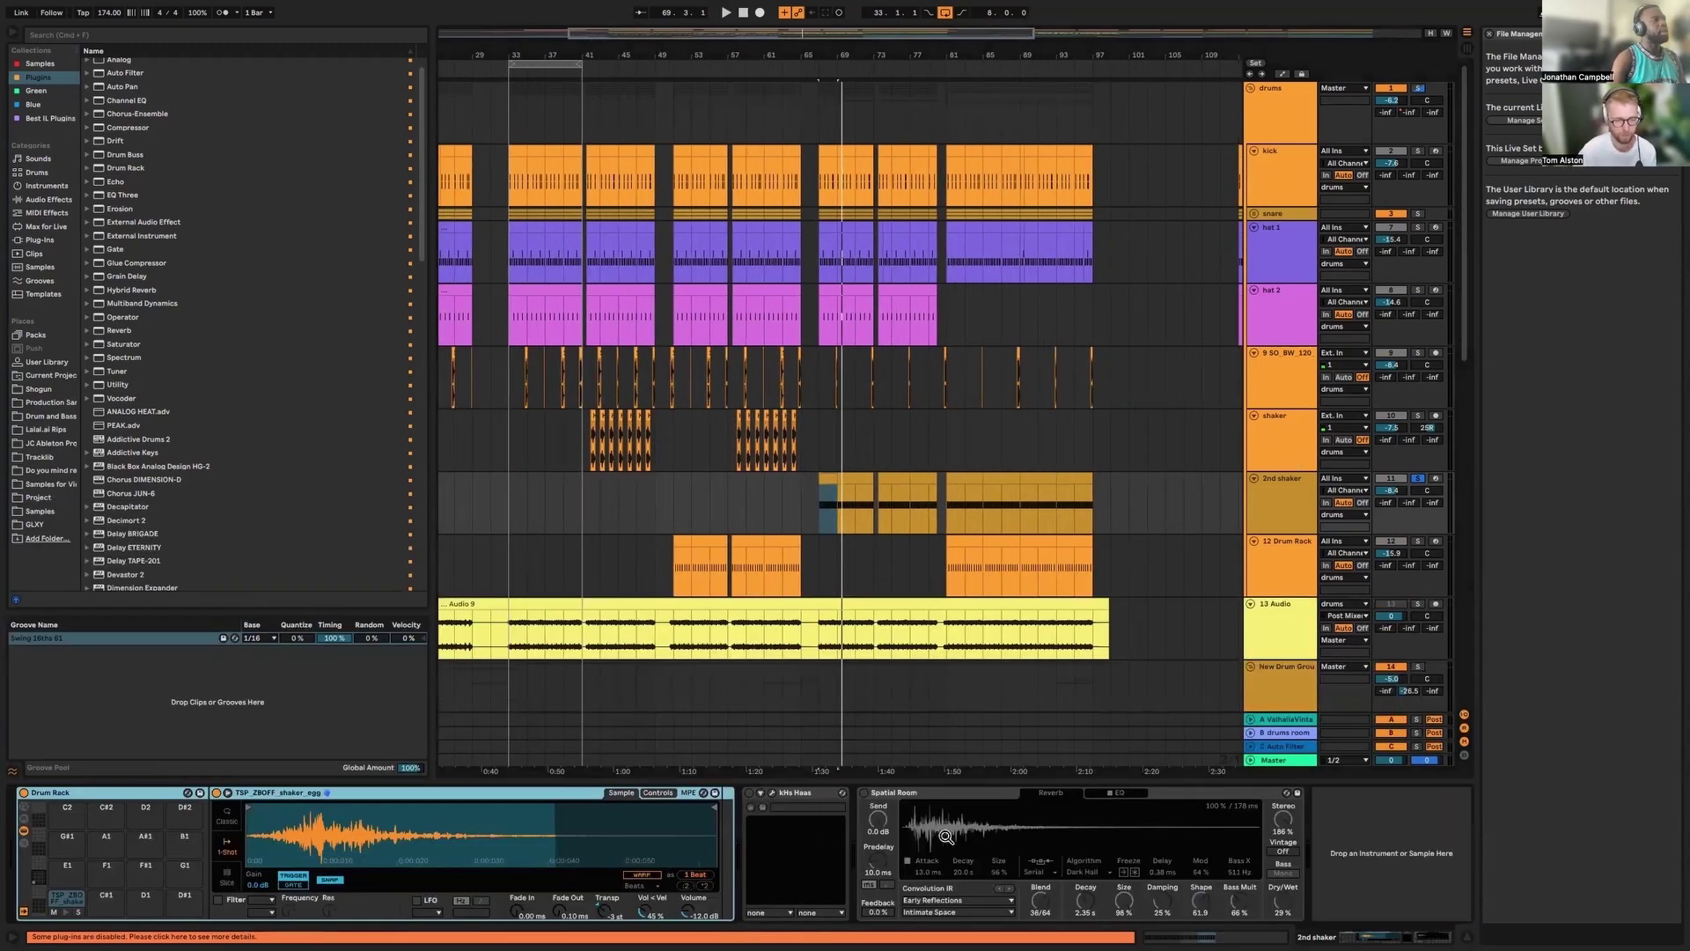
left_click(1276, 505)
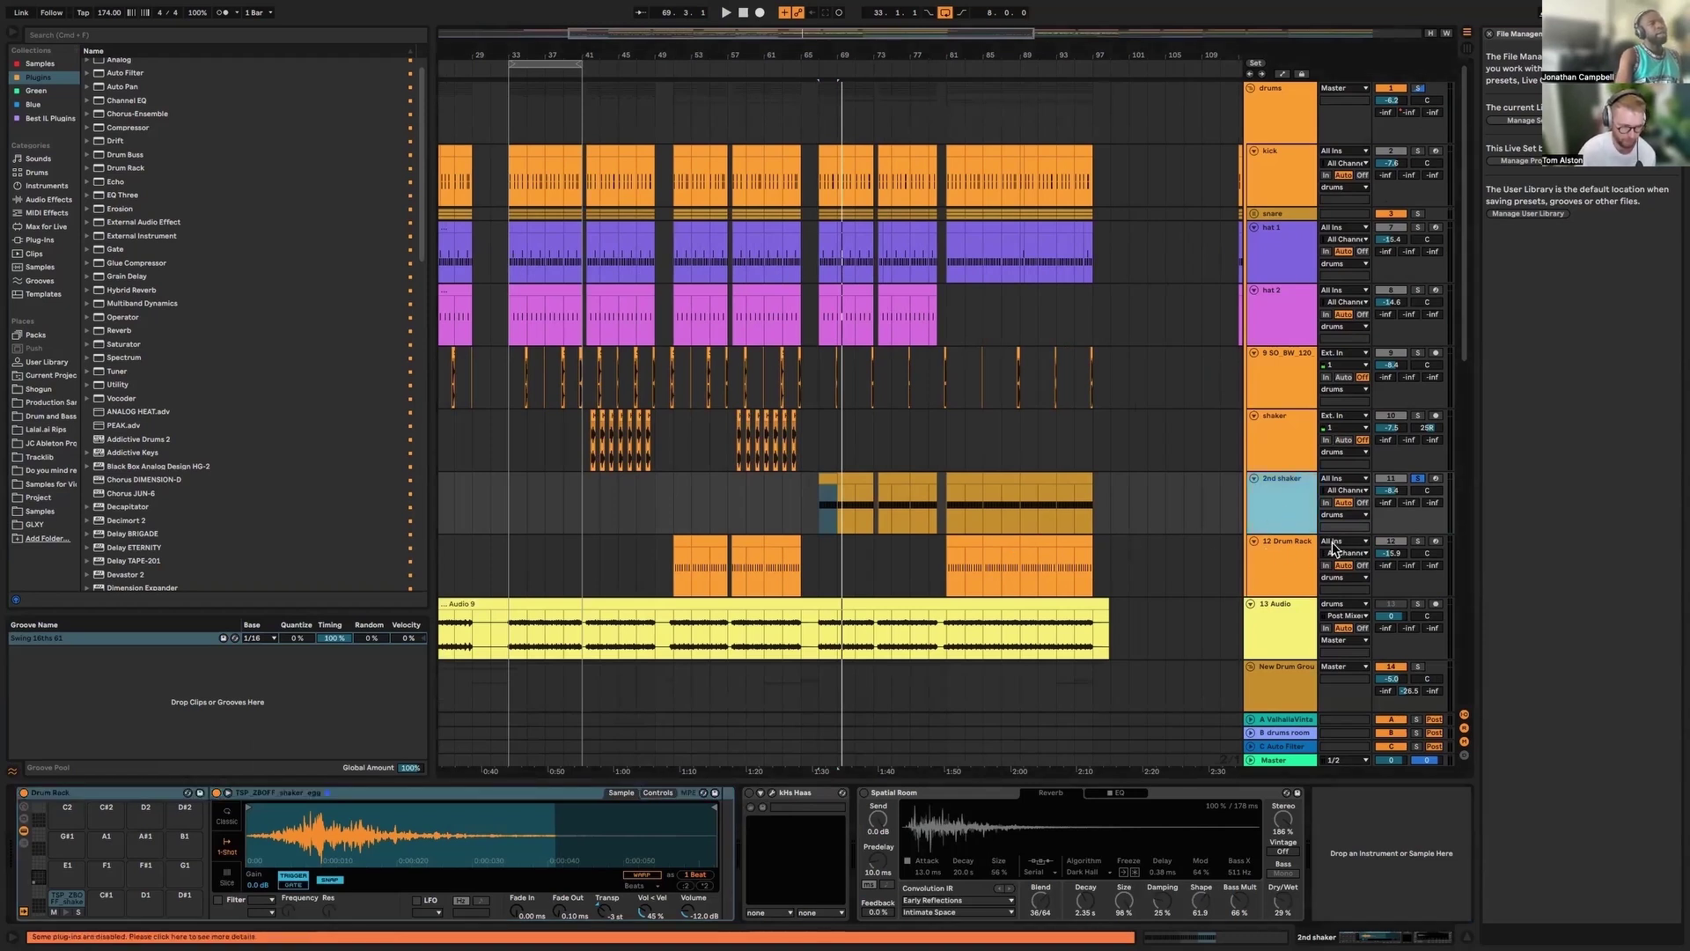
Solo the 12 Drum Rack track, play its clip from bar 51 and check its MIDI notes and device chain
left_click(1408, 541)
left_click_drag(674, 567, 691, 568)
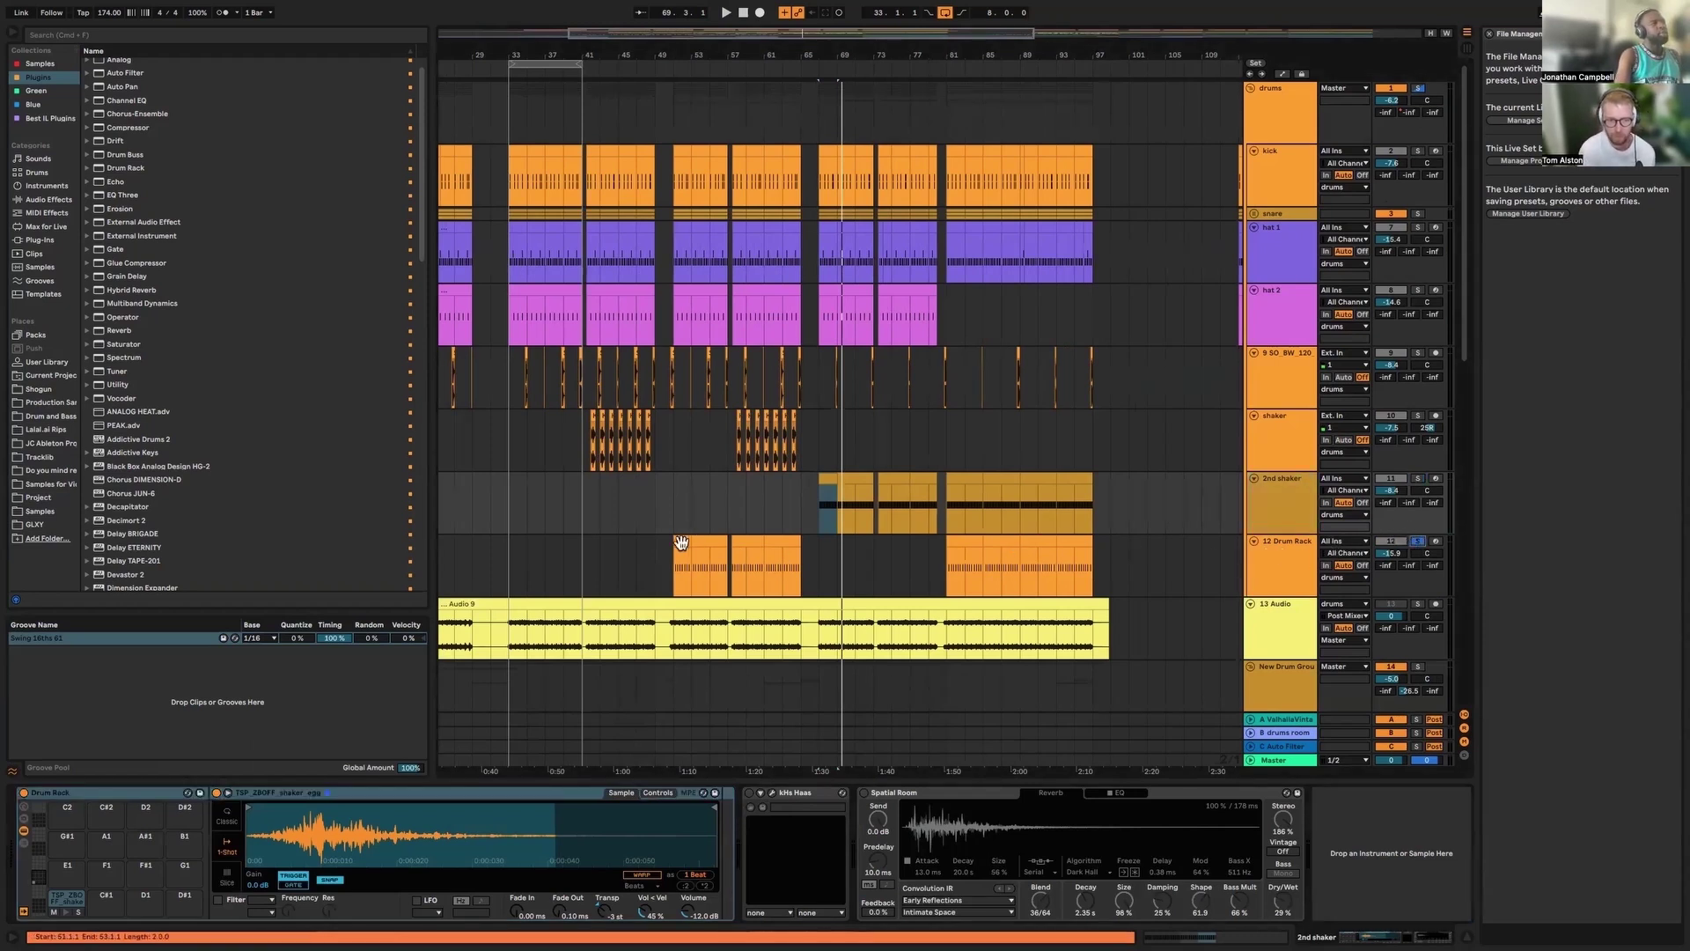
key("space")
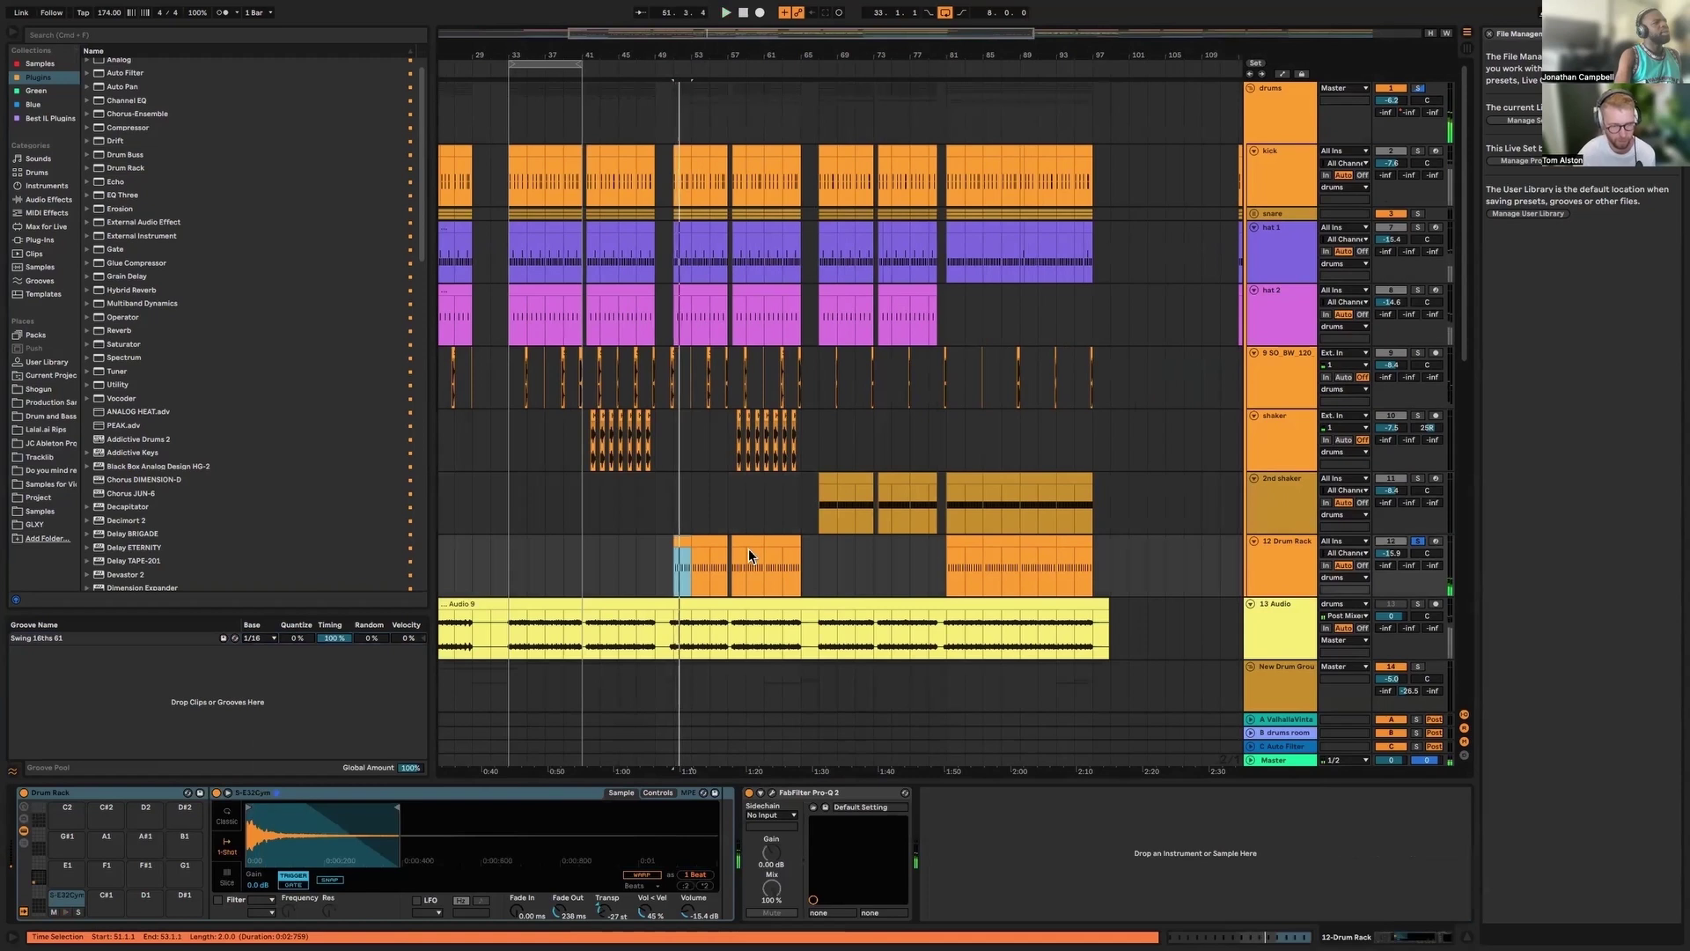
left_click_drag(697, 33, 697, 97)
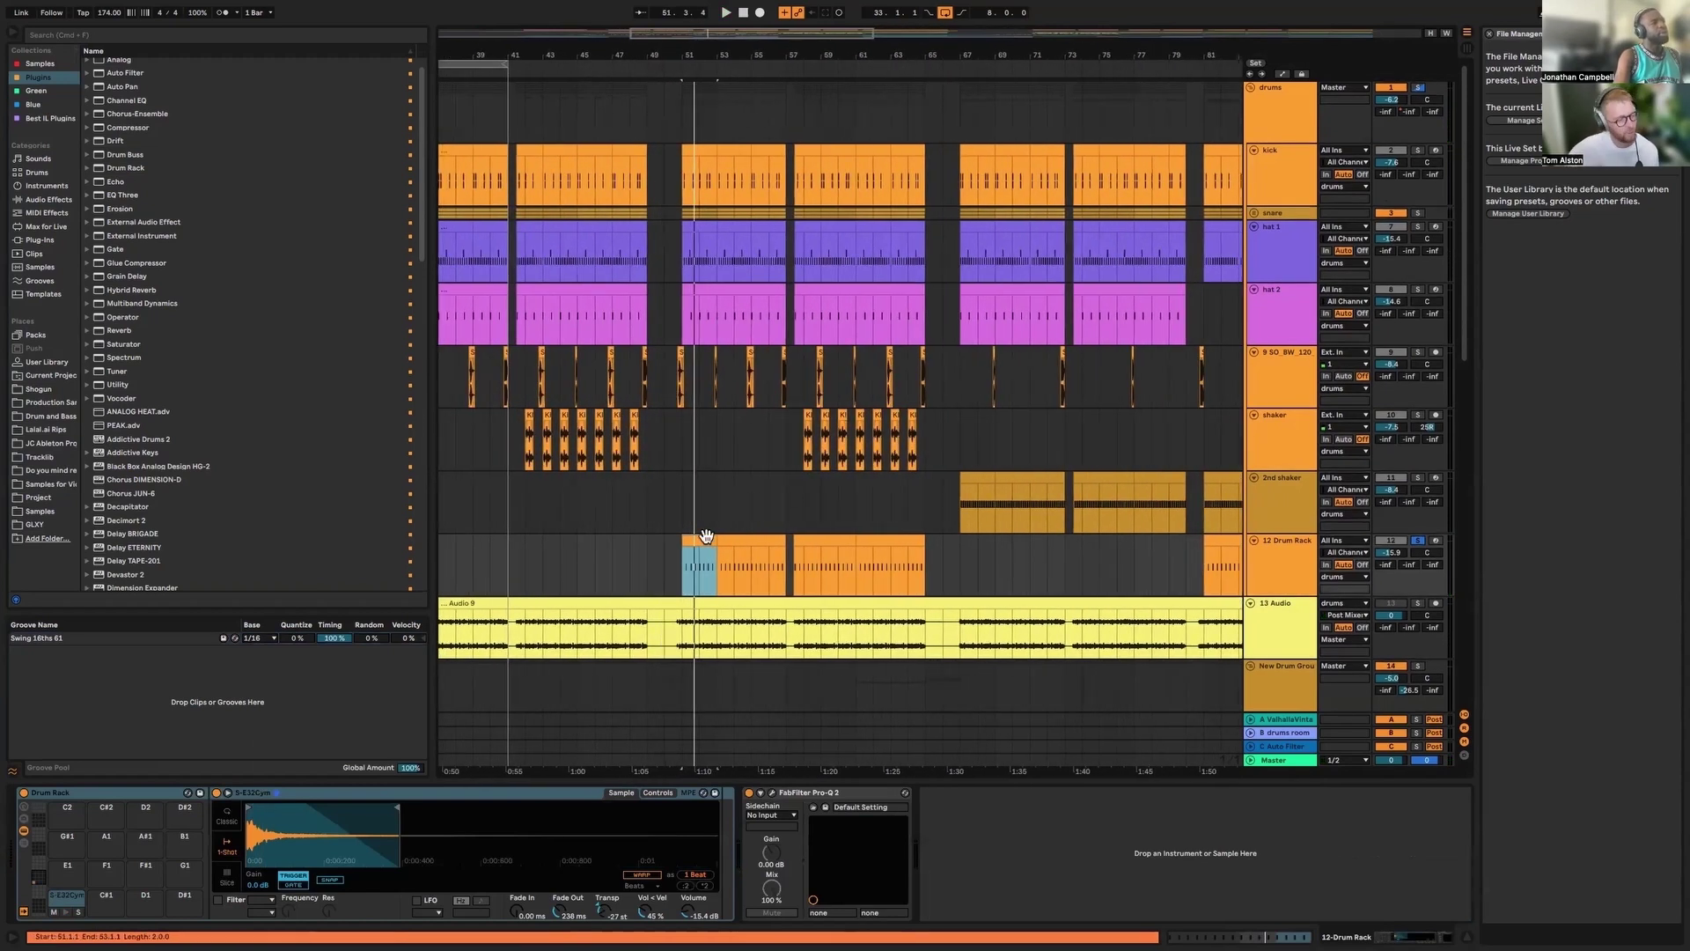
key("shift+Tab")
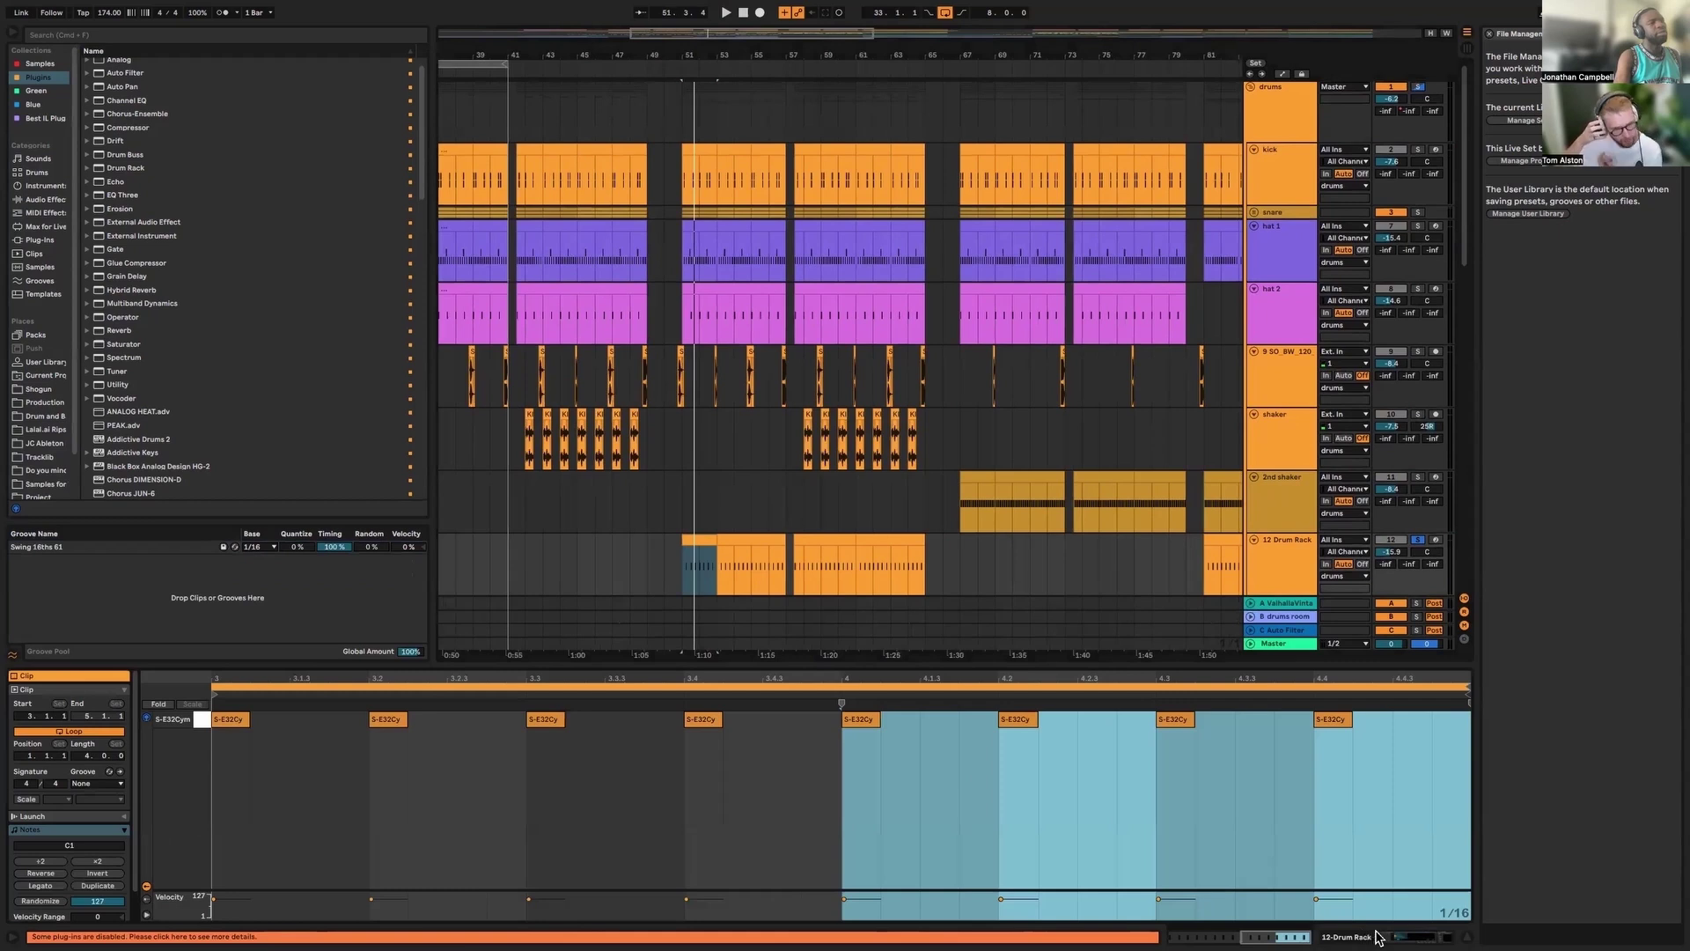
key("shift+Tab")
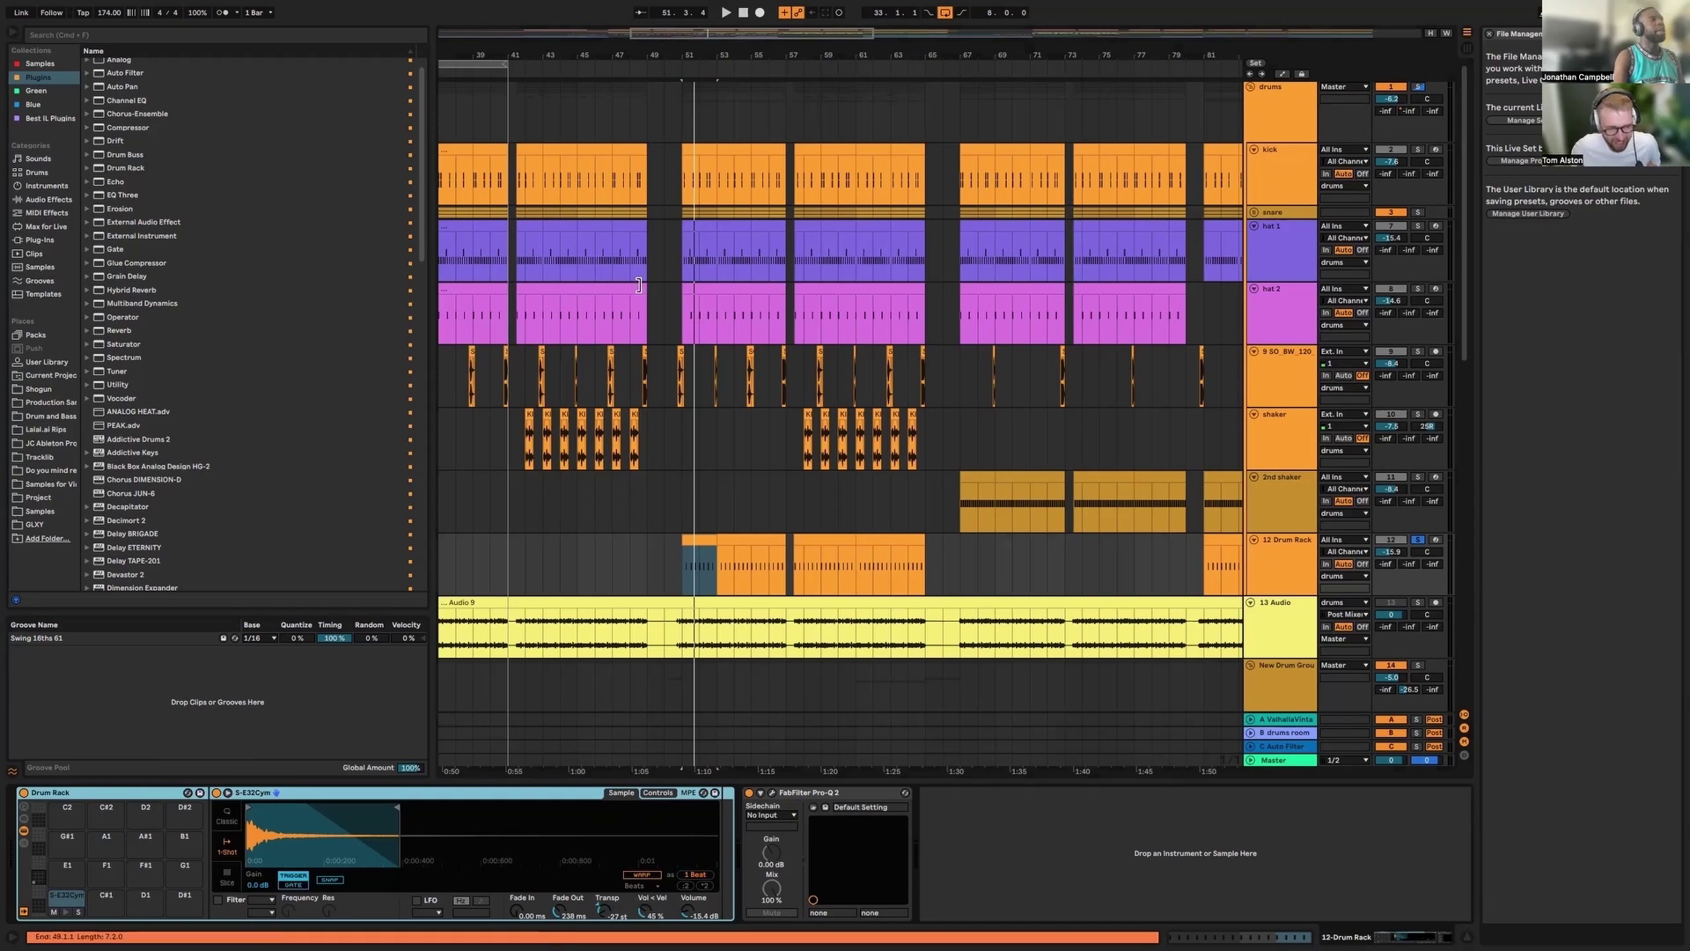
Play the 12 Drum Rack part from bar 51 soloed, and again in context with the whole drums group
left_click(656, 33)
key("minus")
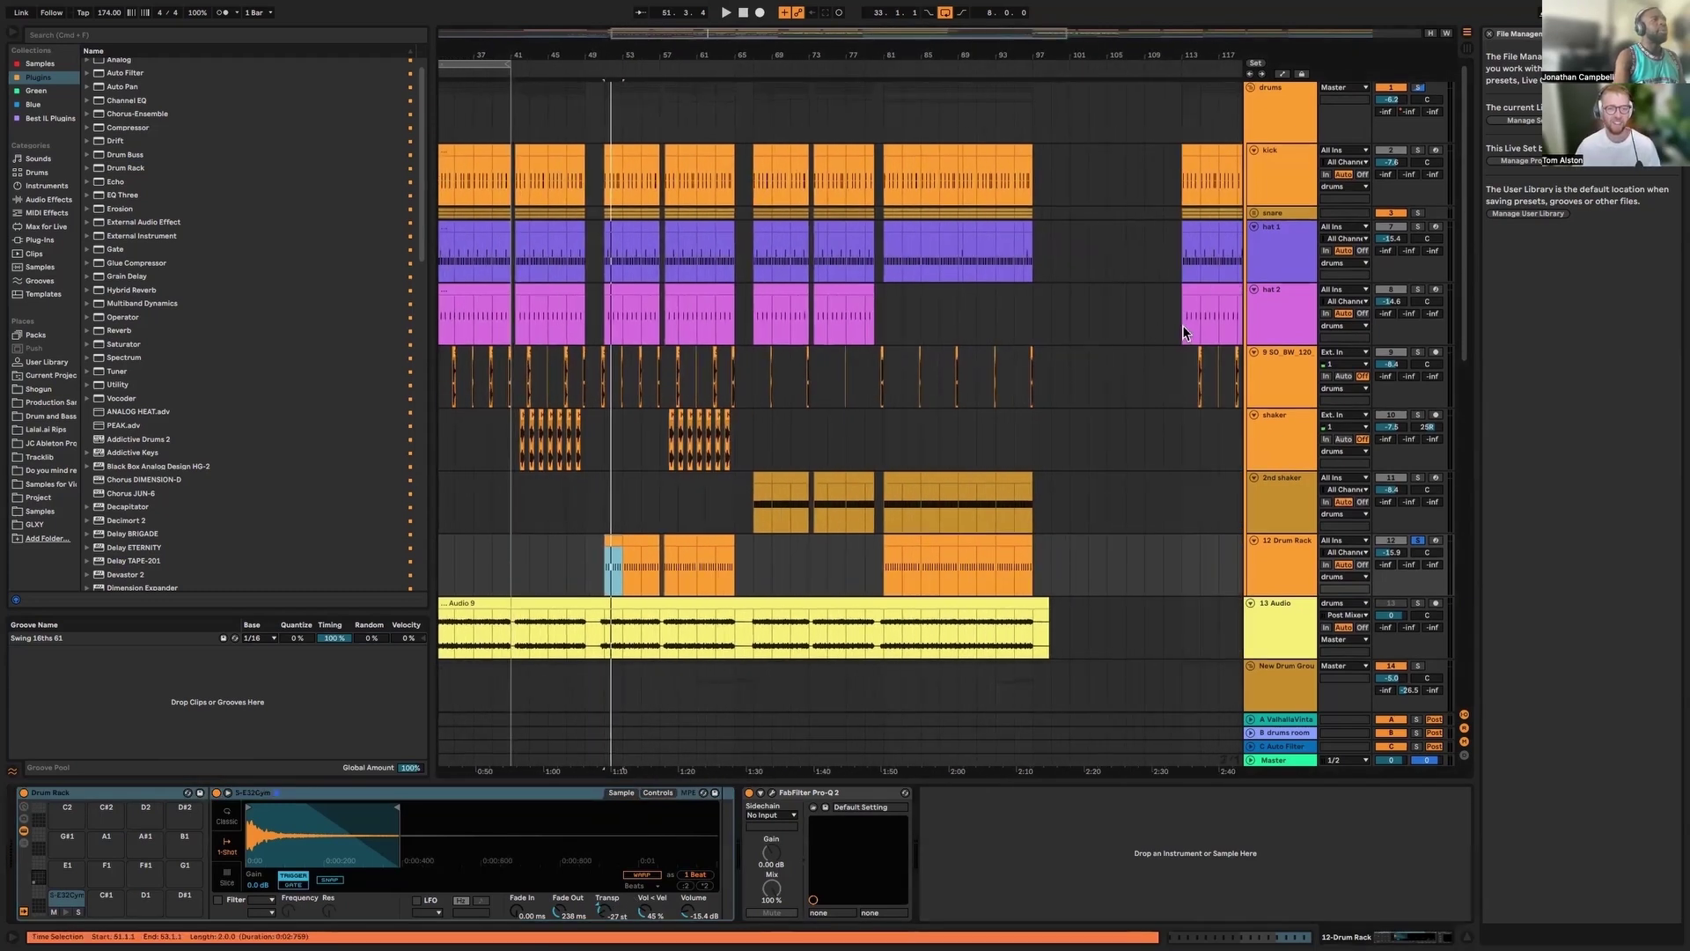
key("space")
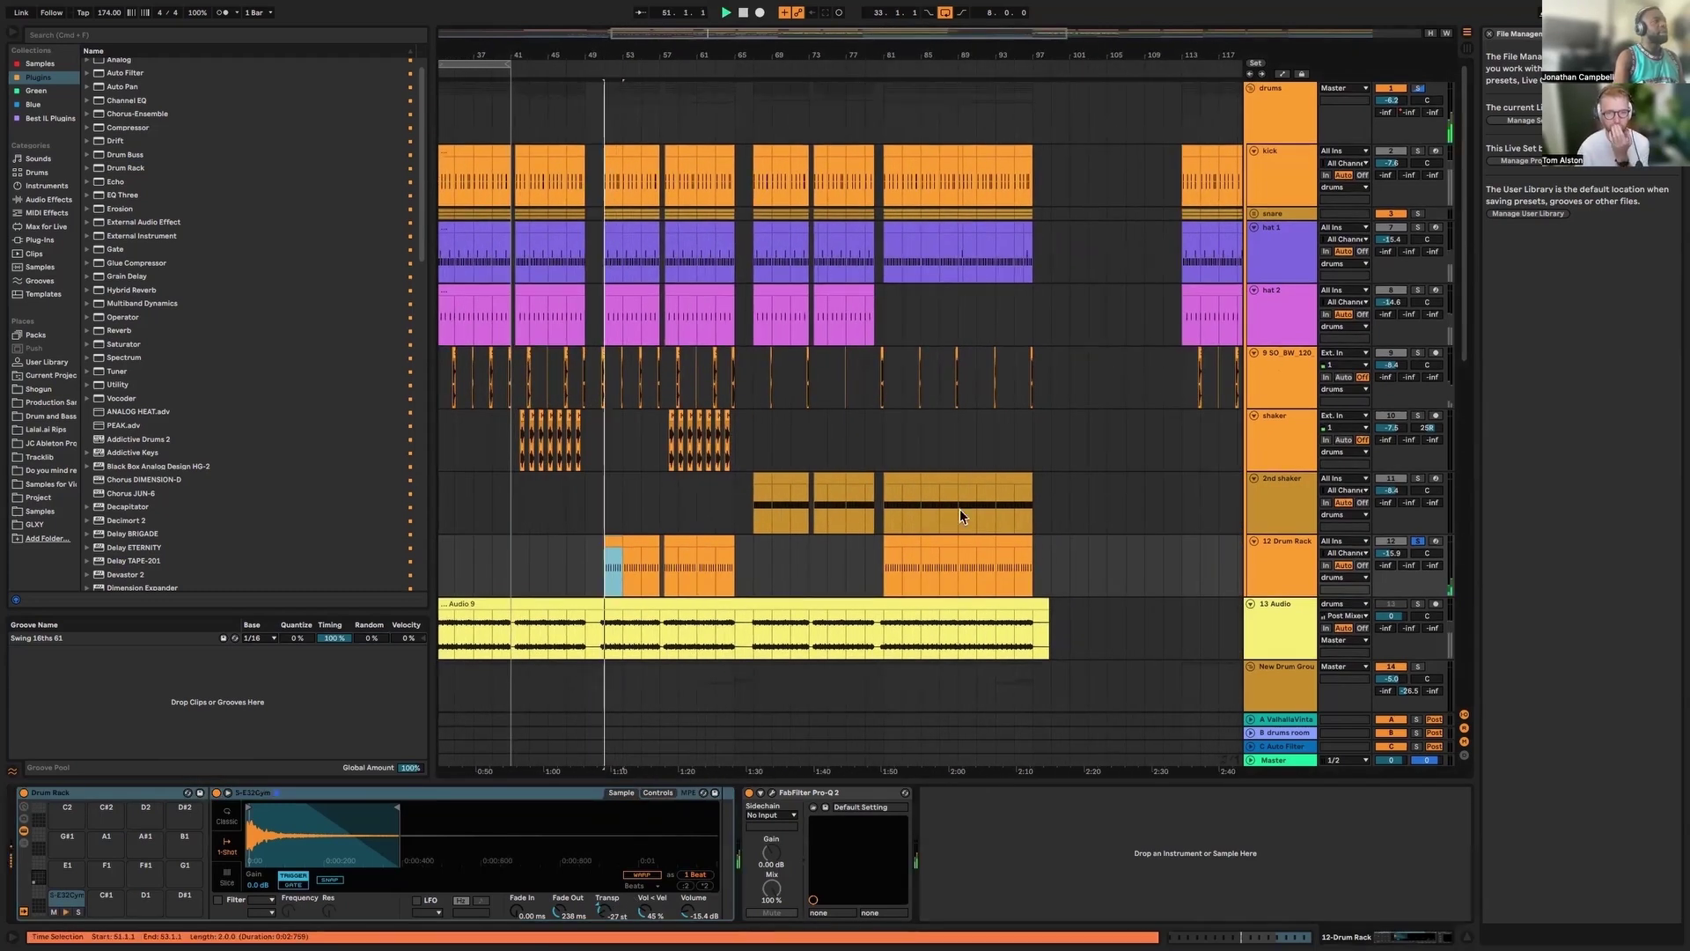
left_click(1419, 88)
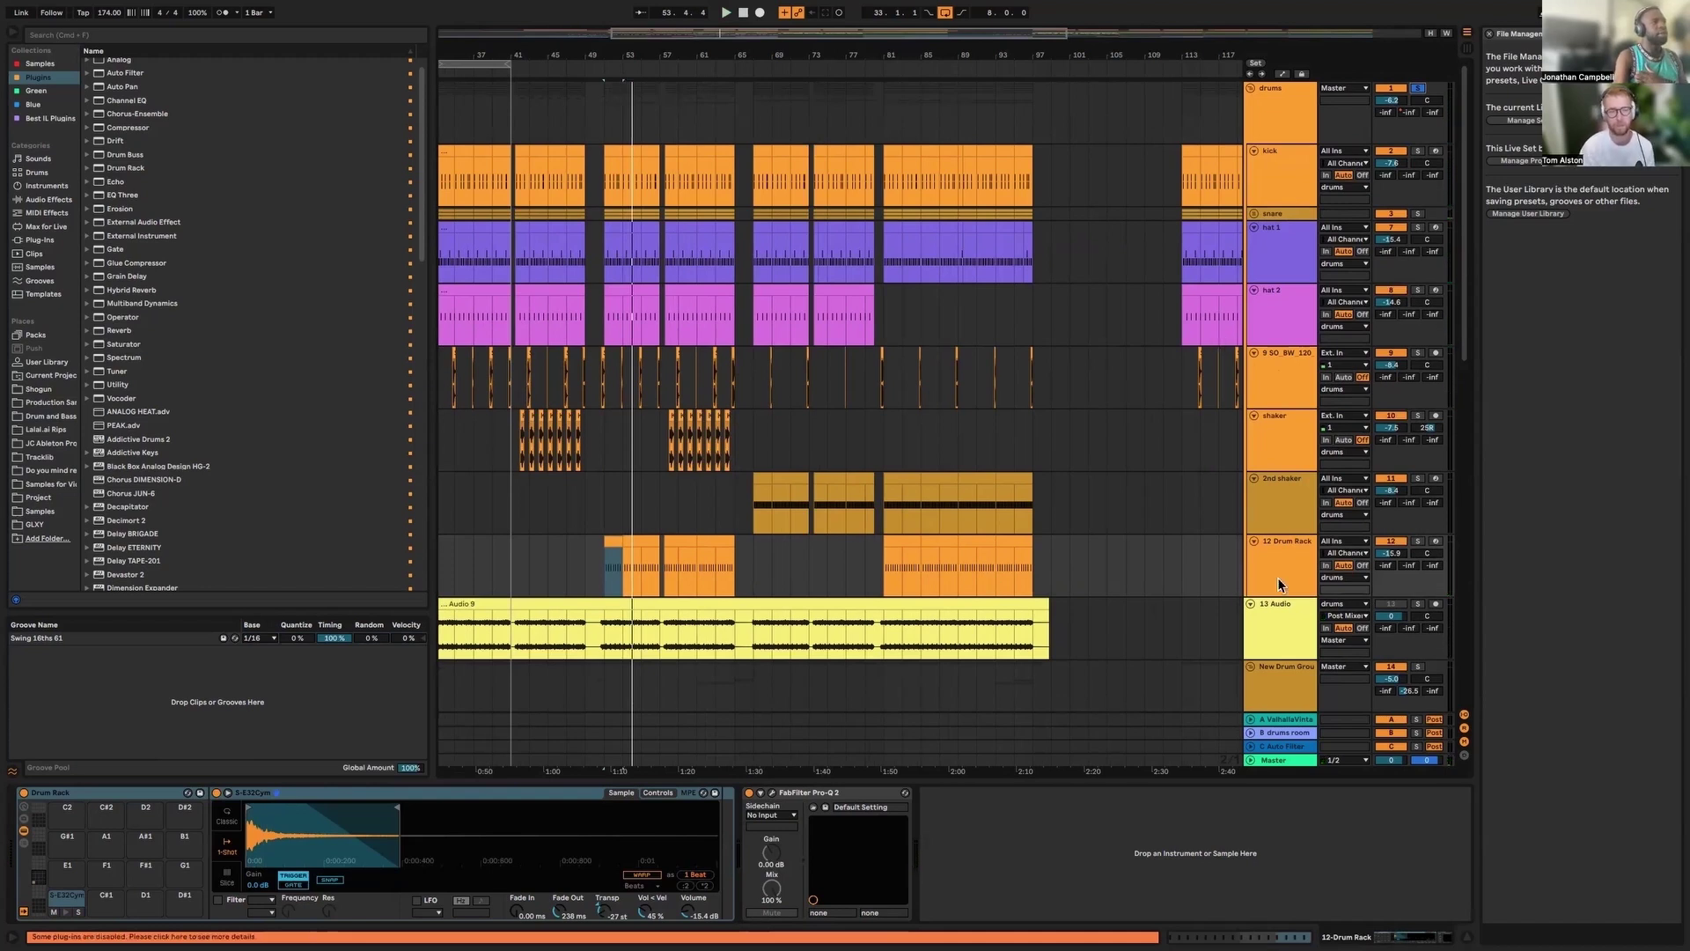
Show the full arrangement of the drum section and the drums group's device chain
left_click_drag(845, 53, 847, 32)
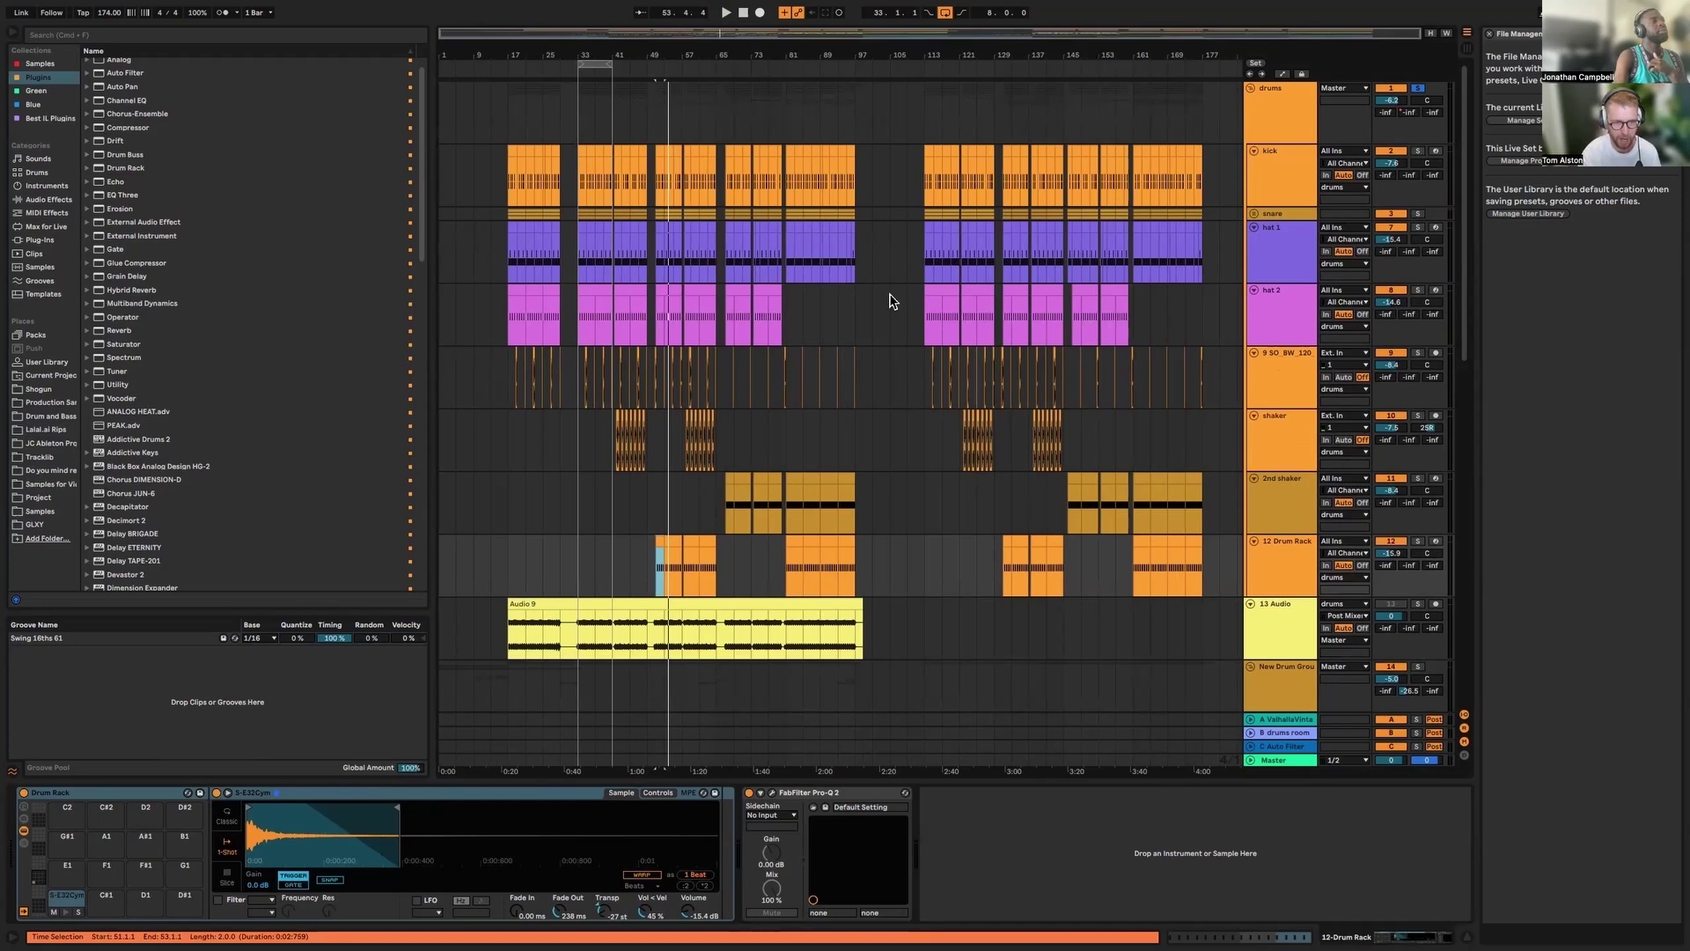
left_click(1277, 113)
scroll(792, 425, "down", 1)
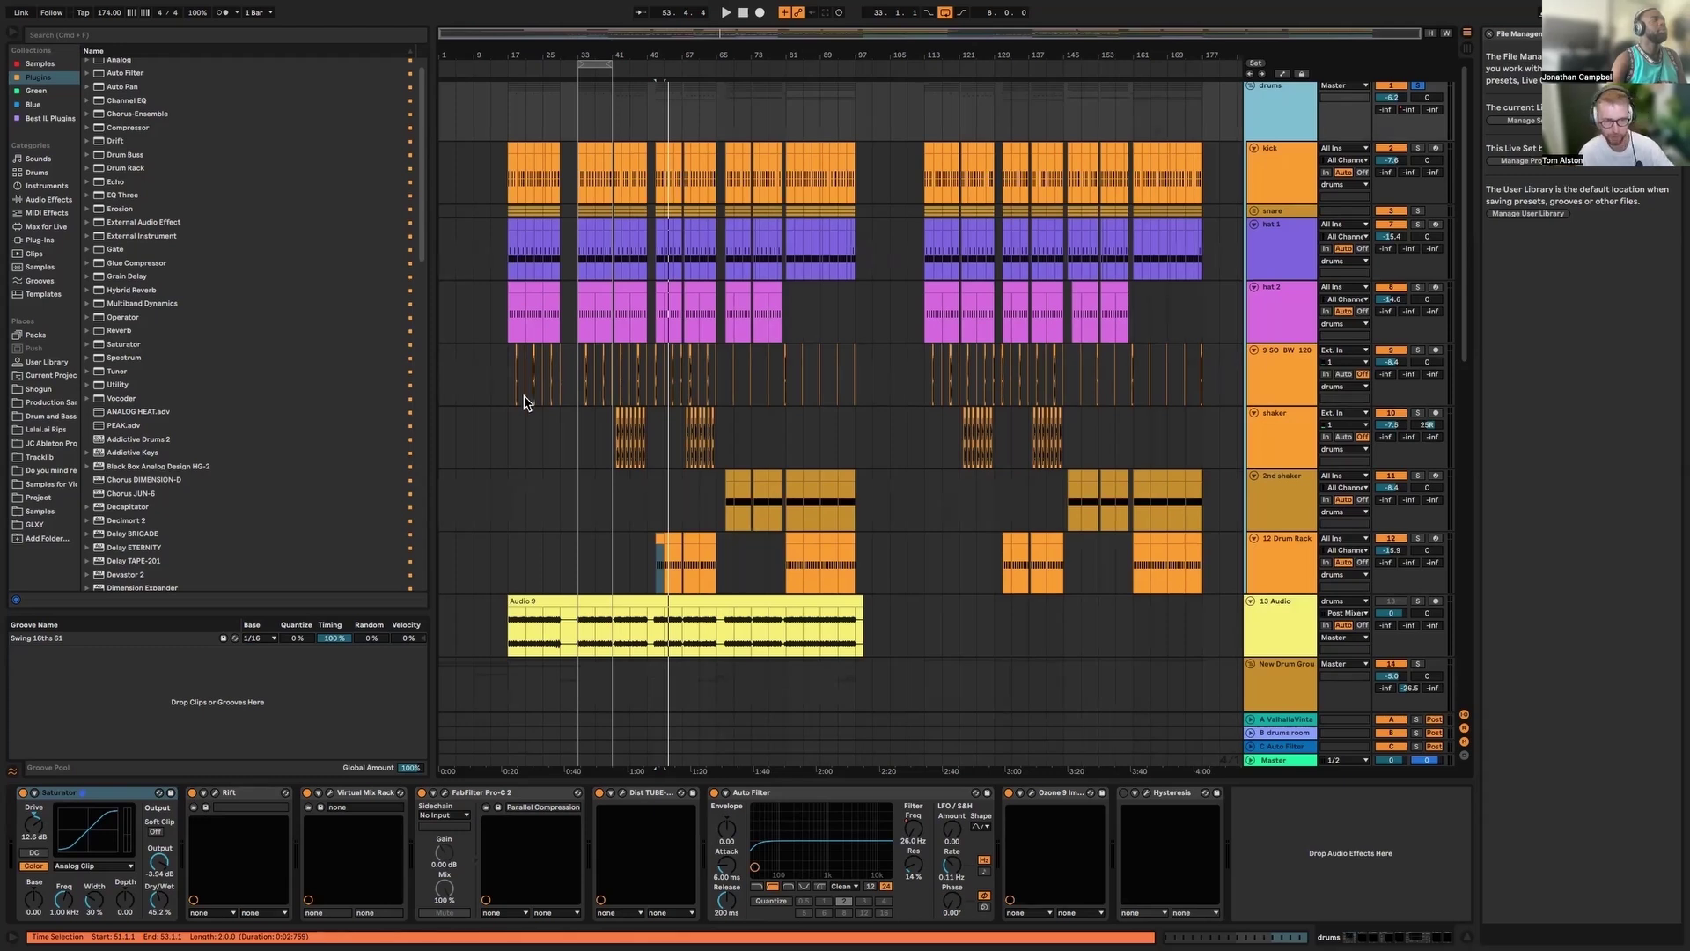
scroll(1304, 107, "up", 1)
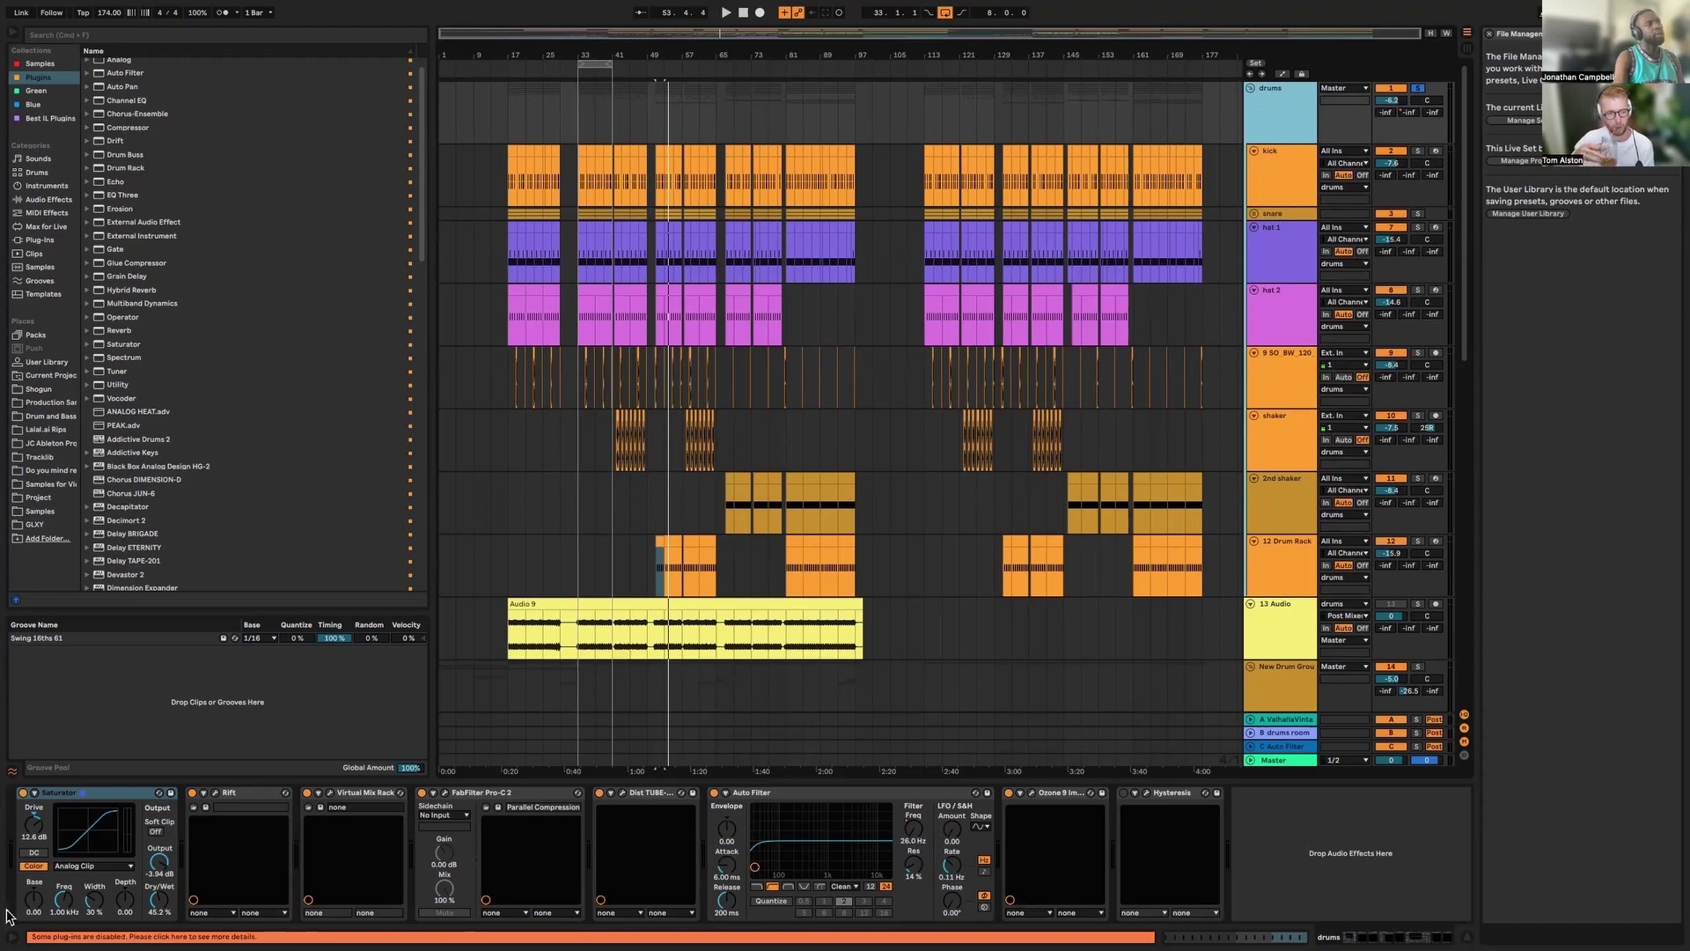
Compare the drums group in playback with its devices from Saturator through Ozone 9 bypassed and with them re-enabled
left_click(90, 798)
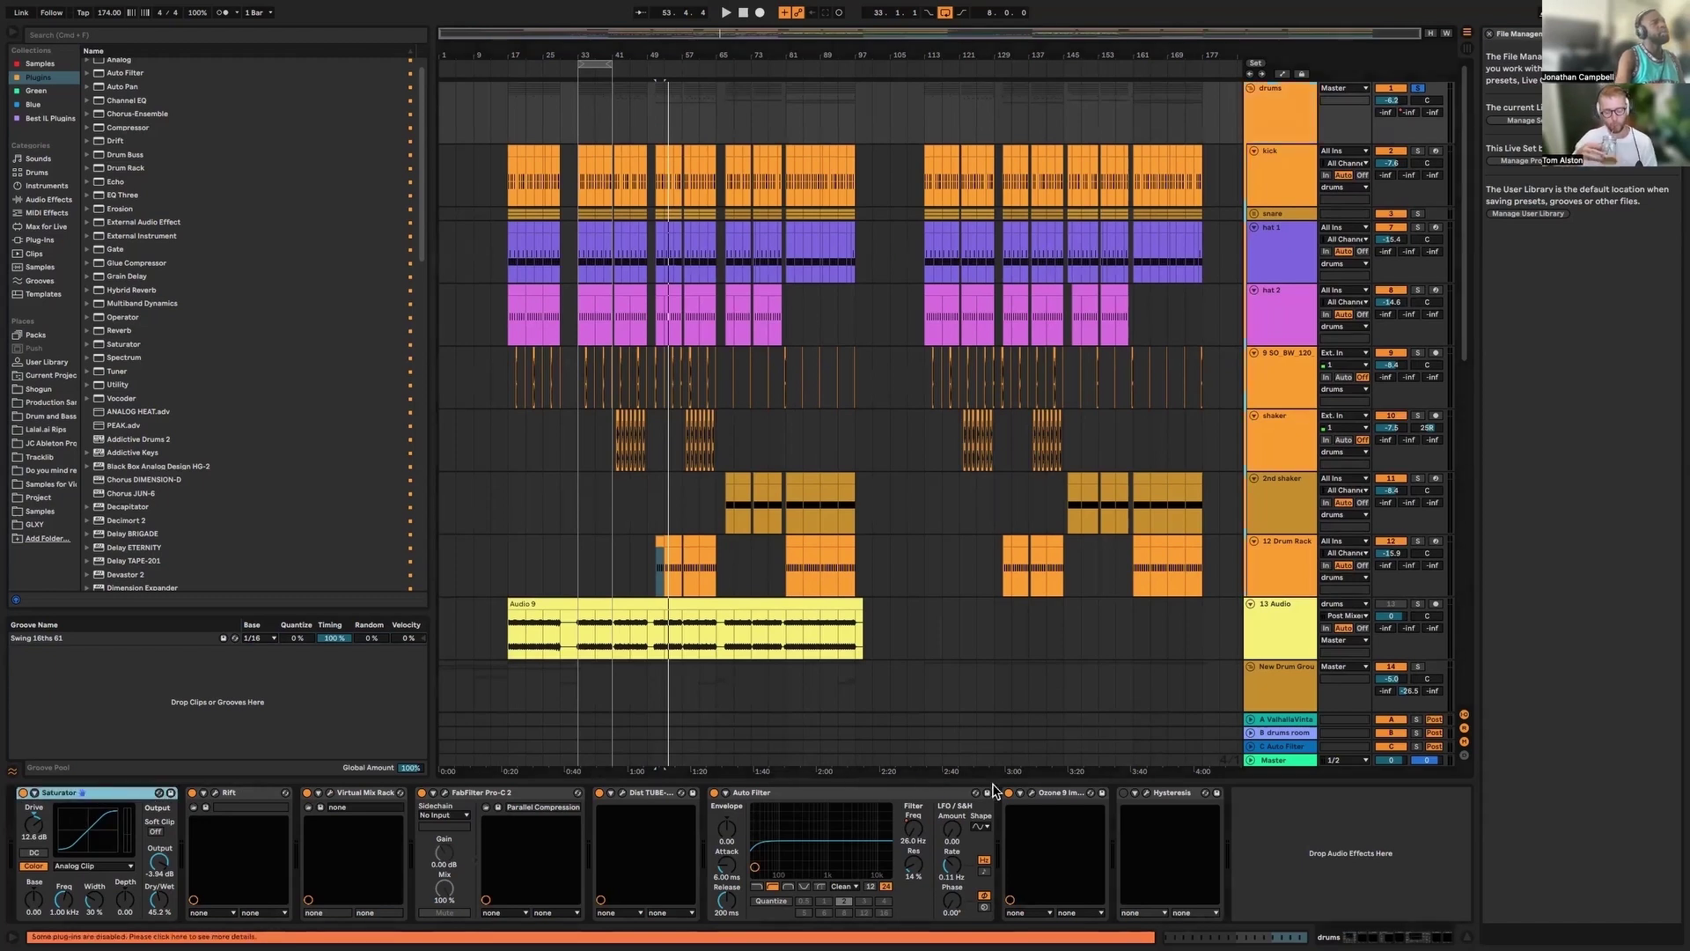
left_click(1069, 792, "shift")
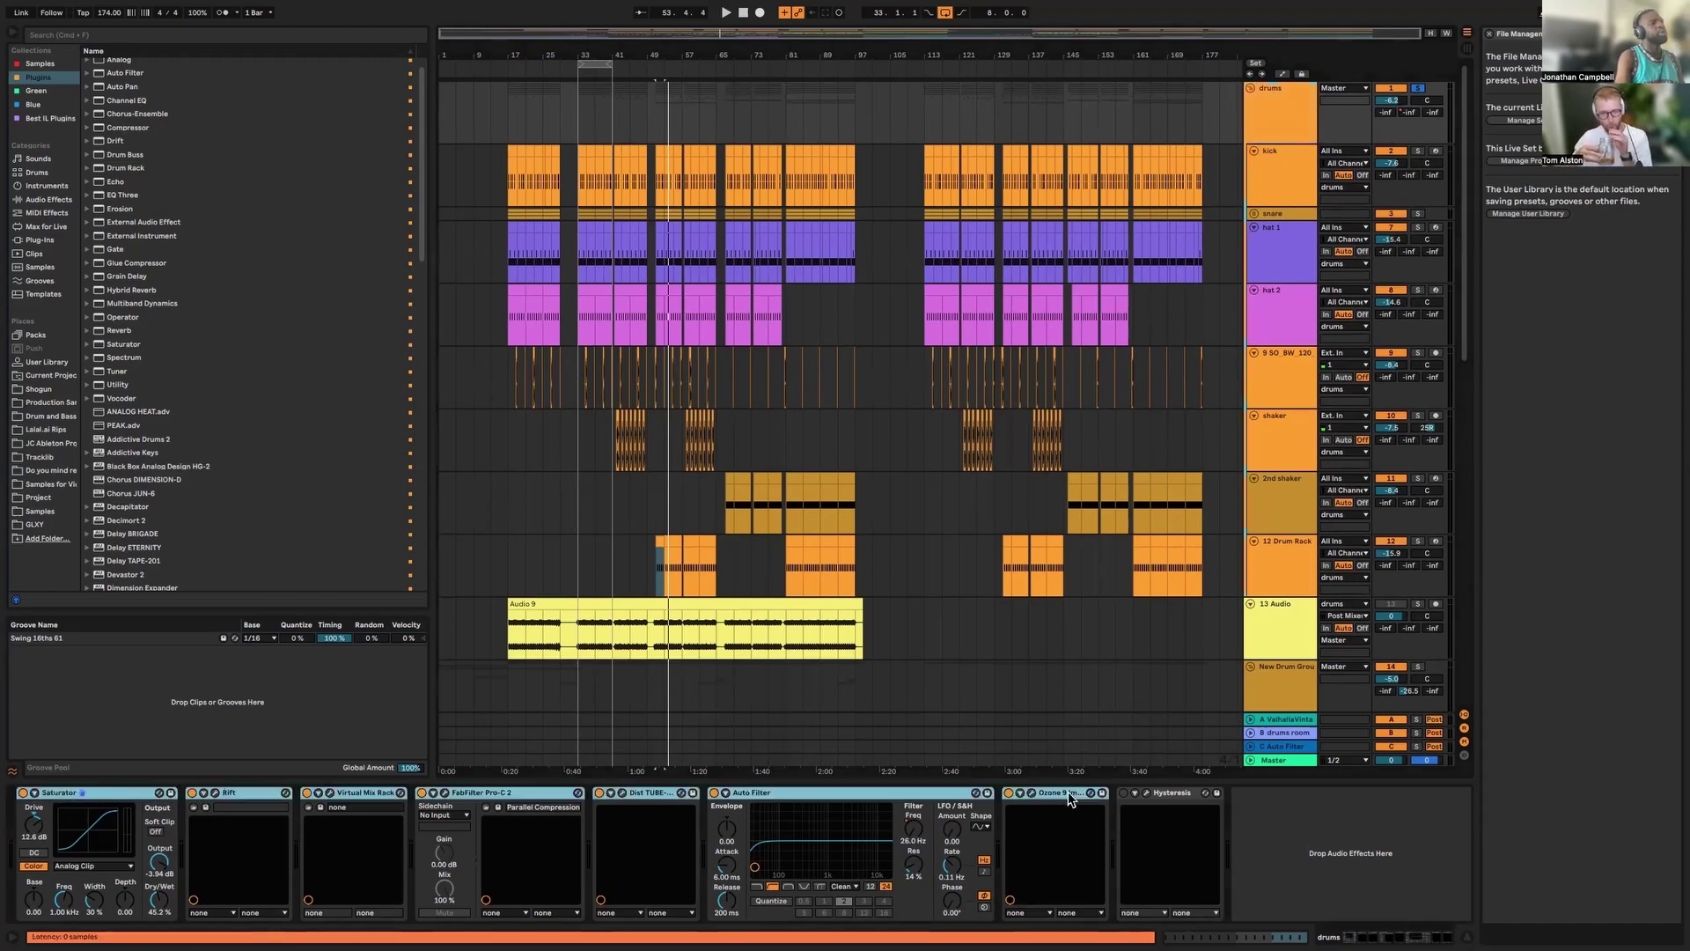
left_click(713, 792)
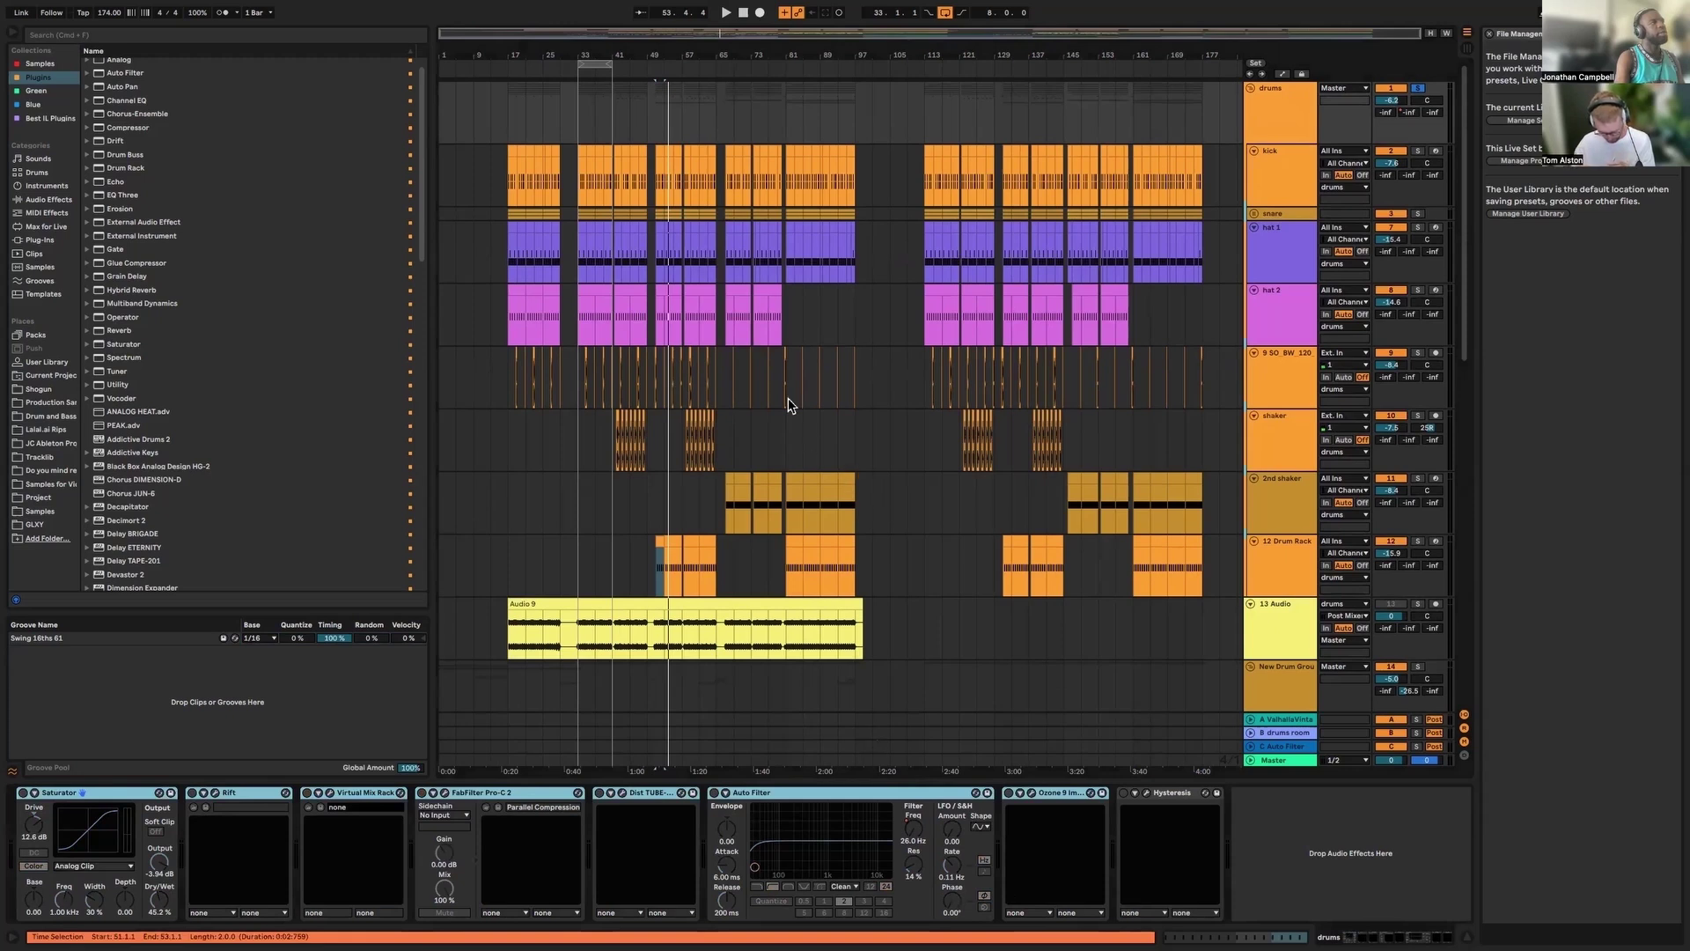
left_click(584, 64)
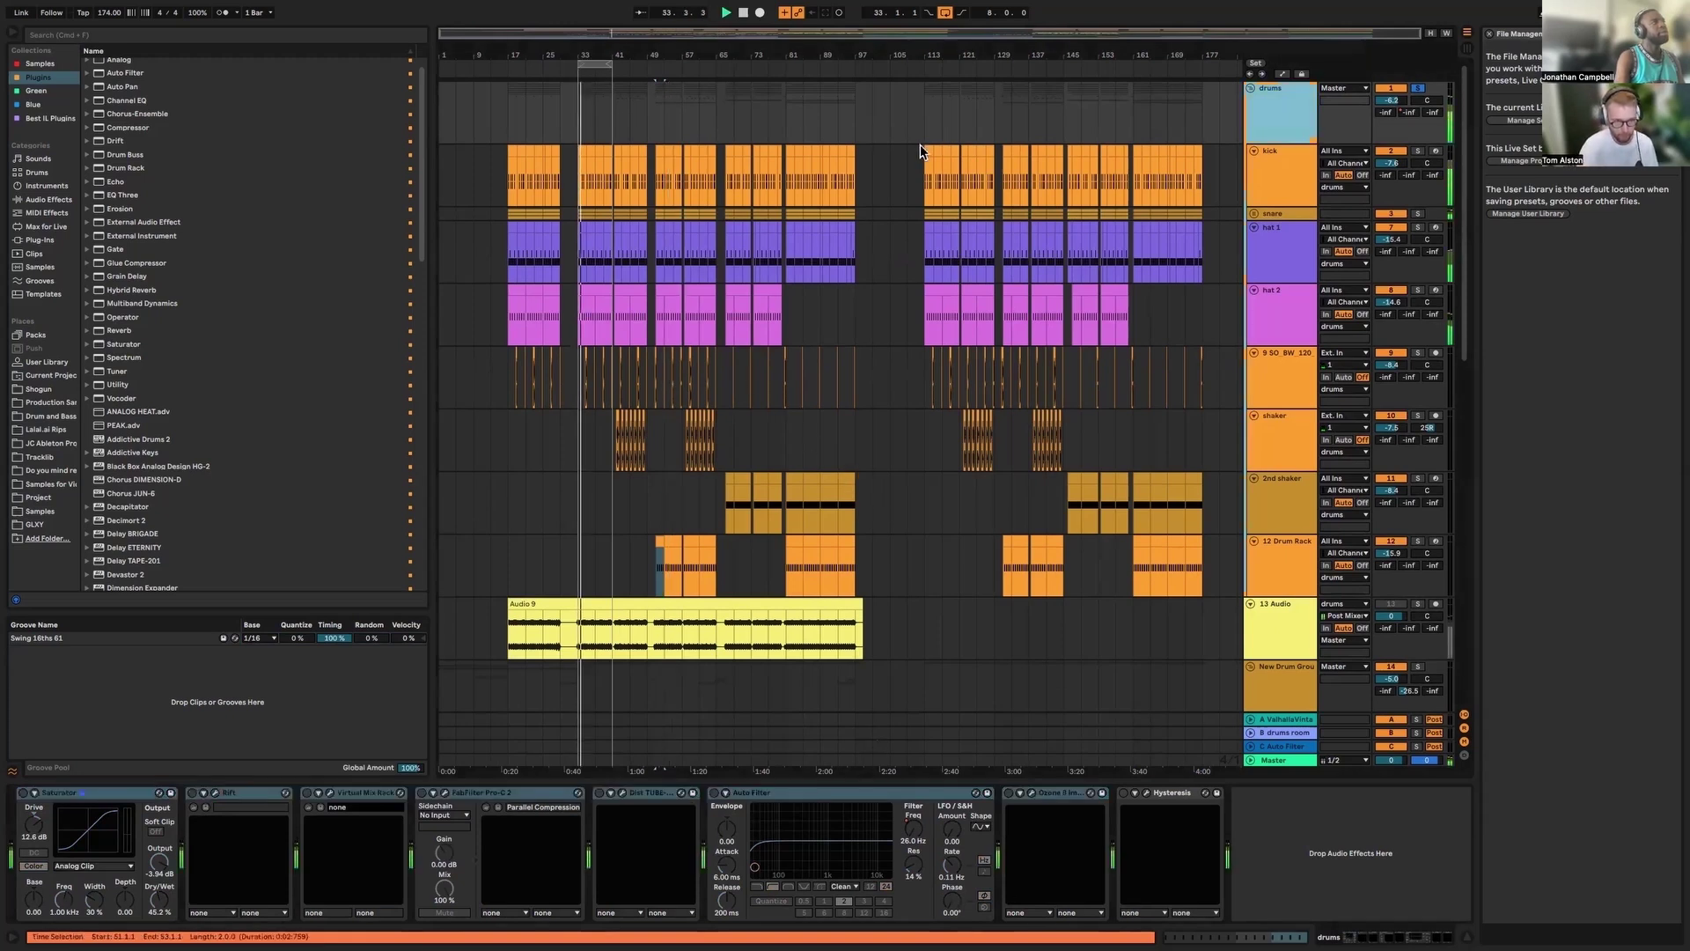
scroll(335, 546, "up", 1)
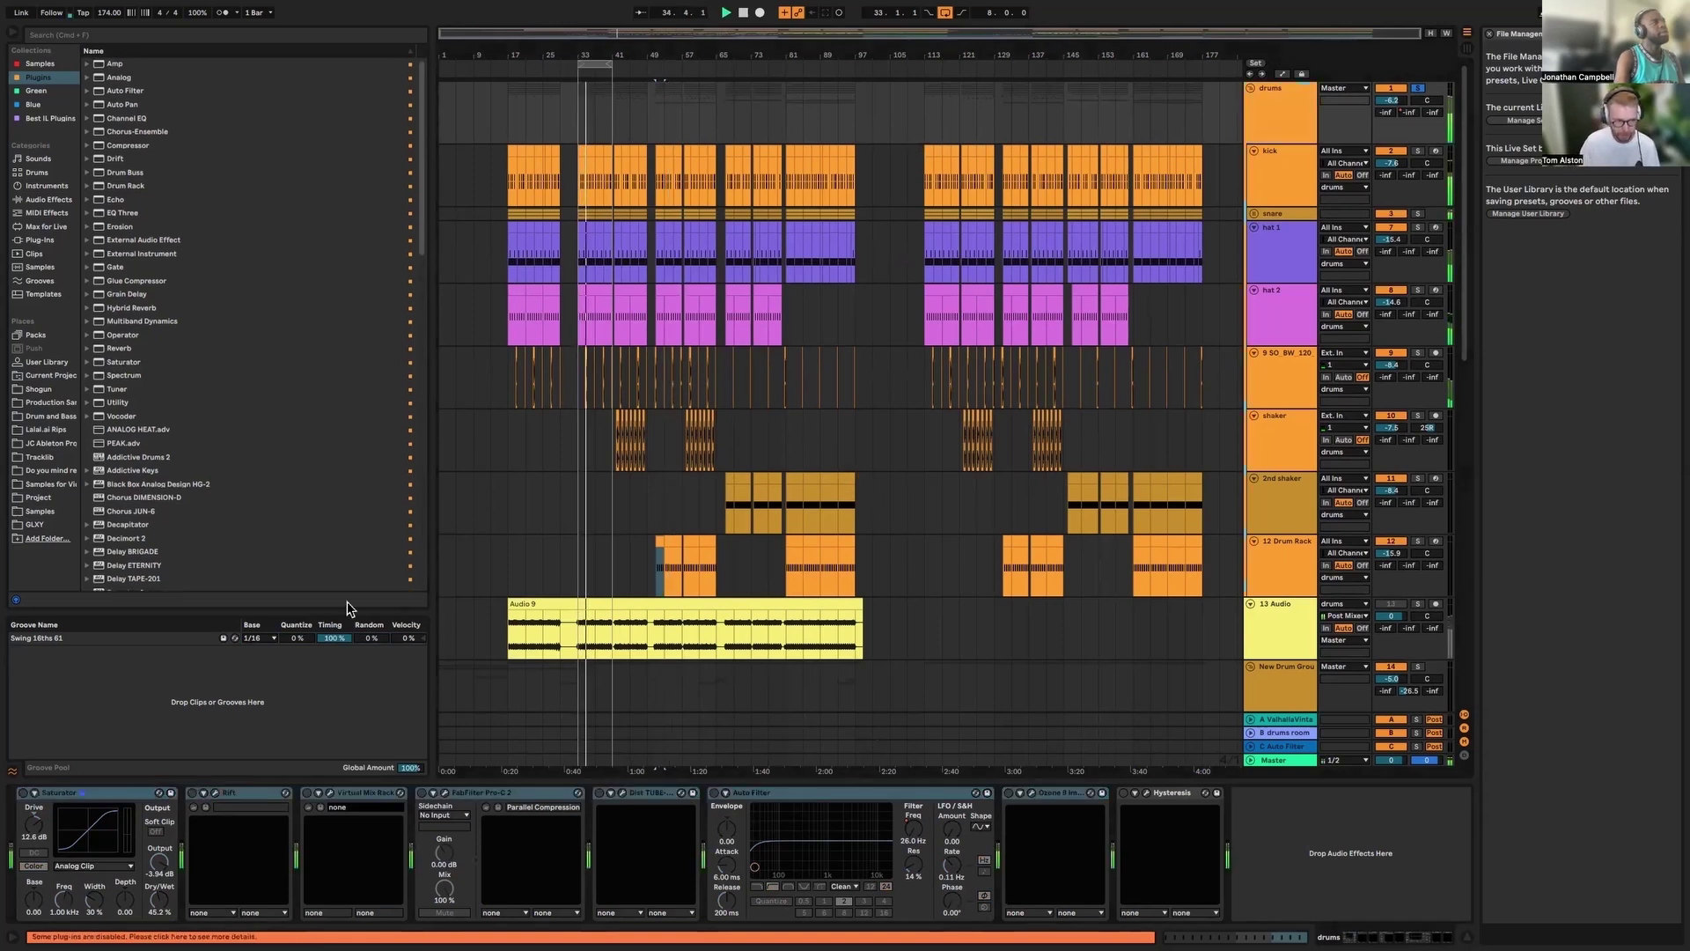
left_click(23, 793)
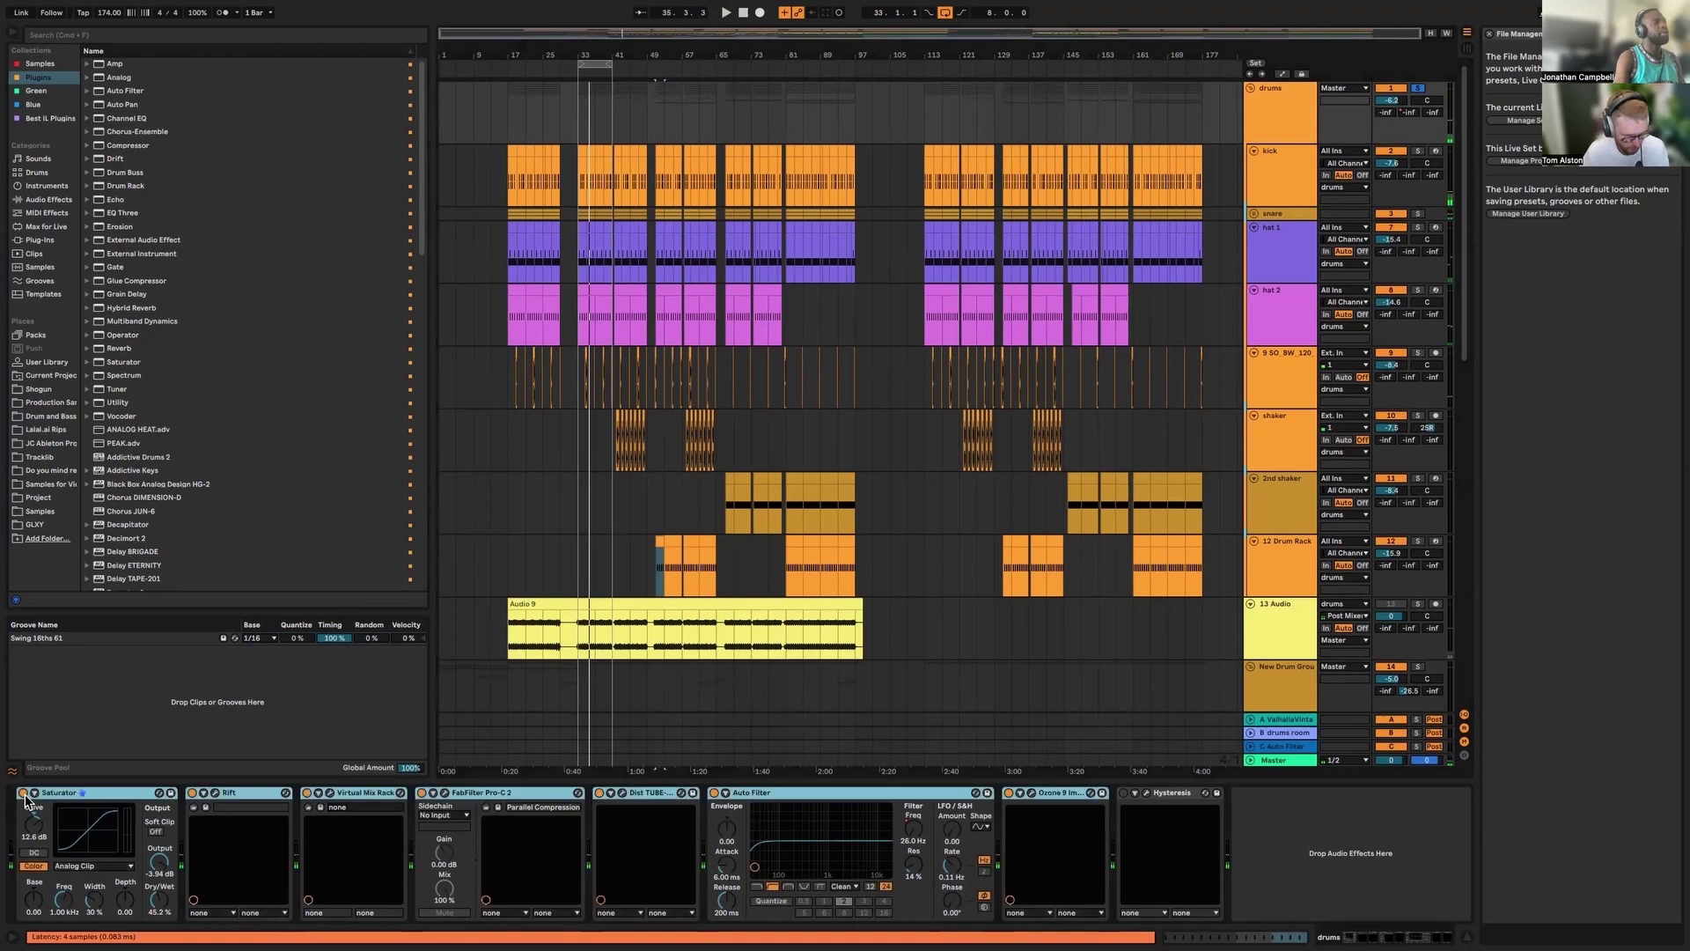
key("space")
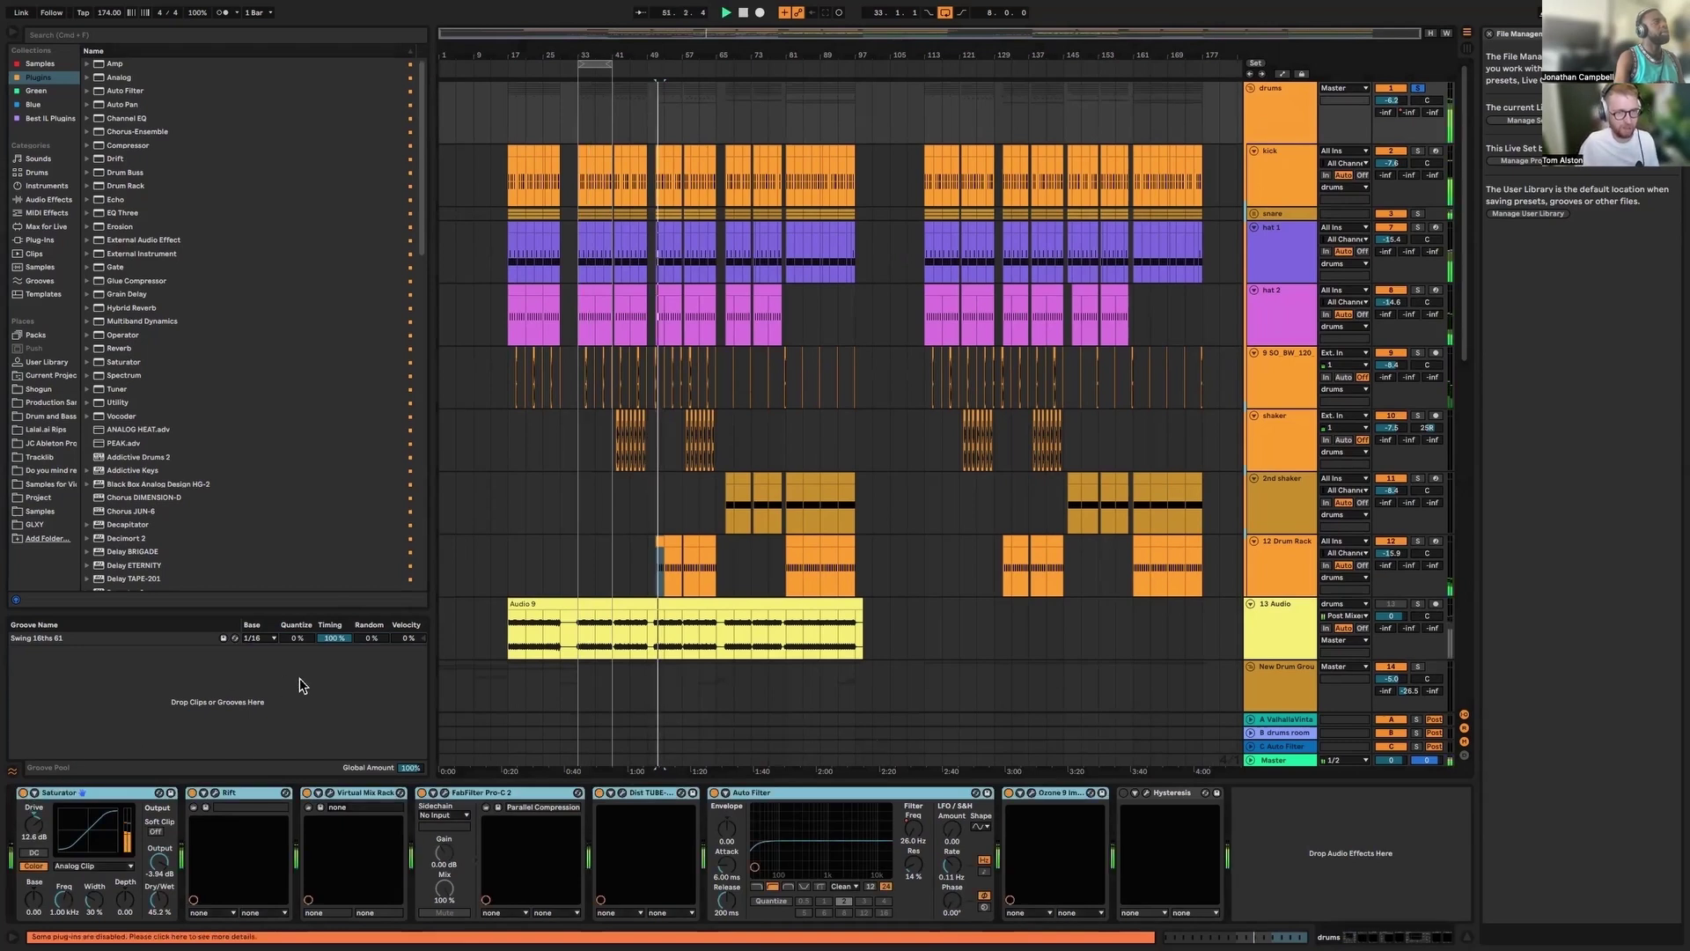
key("space")
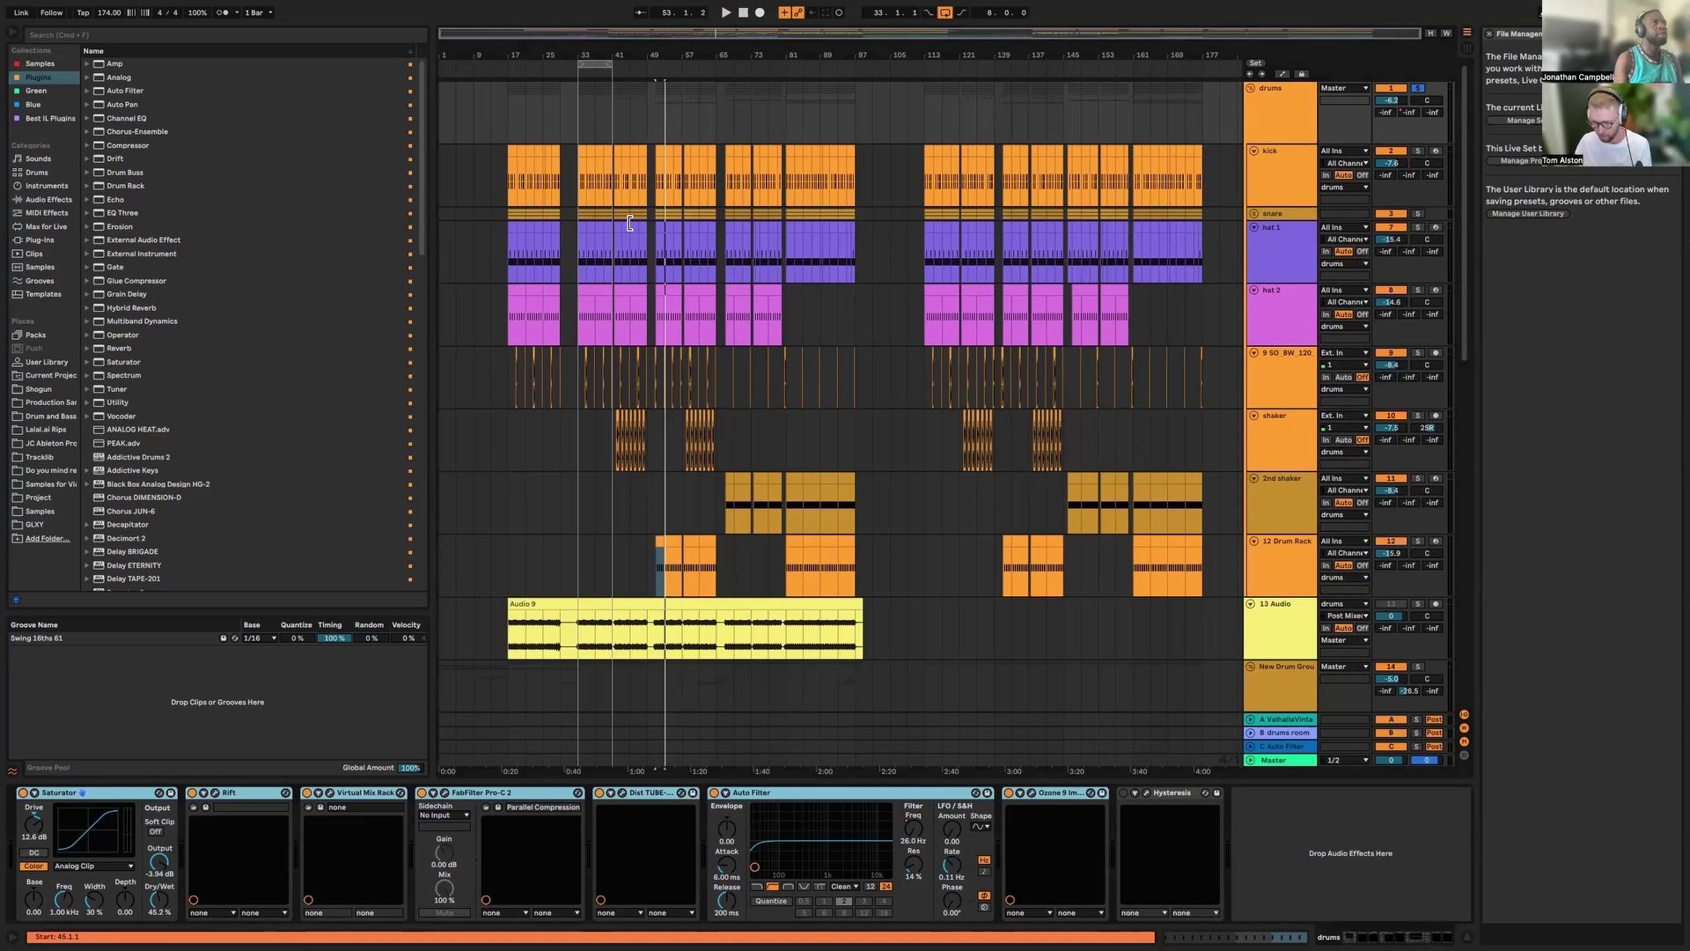
Bypass the drums group's devices from Rift through Ozone 9 and audition the drums with the Saturator off and on
scroll(605, 208, "down", 1)
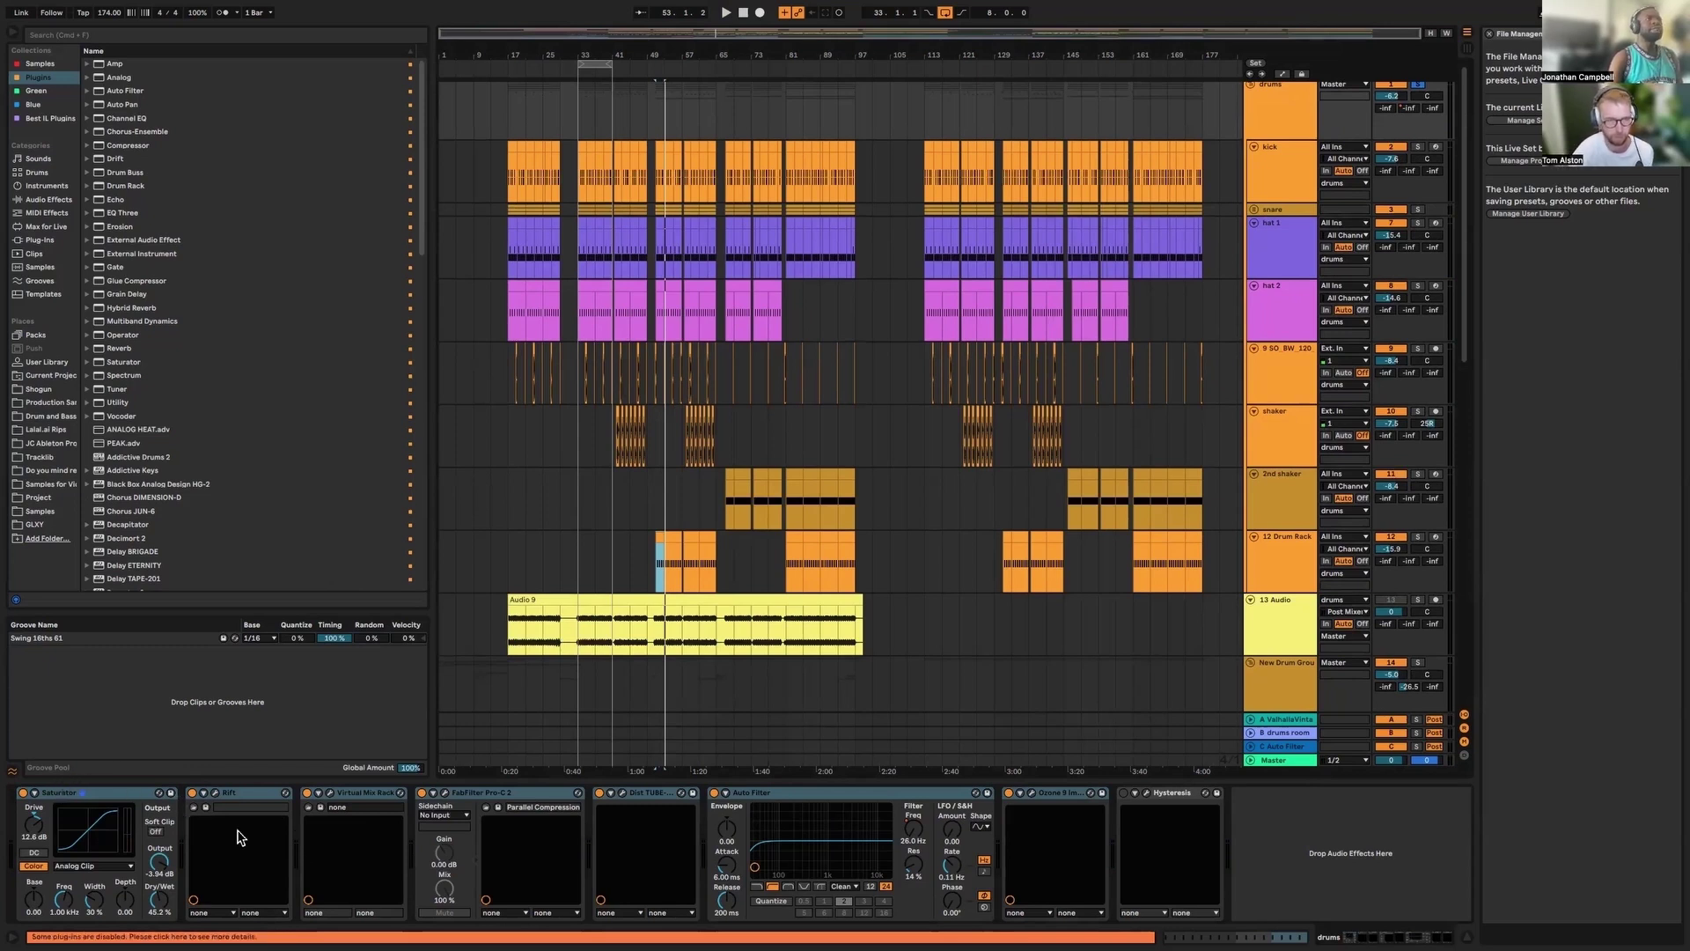
left_click(201, 796)
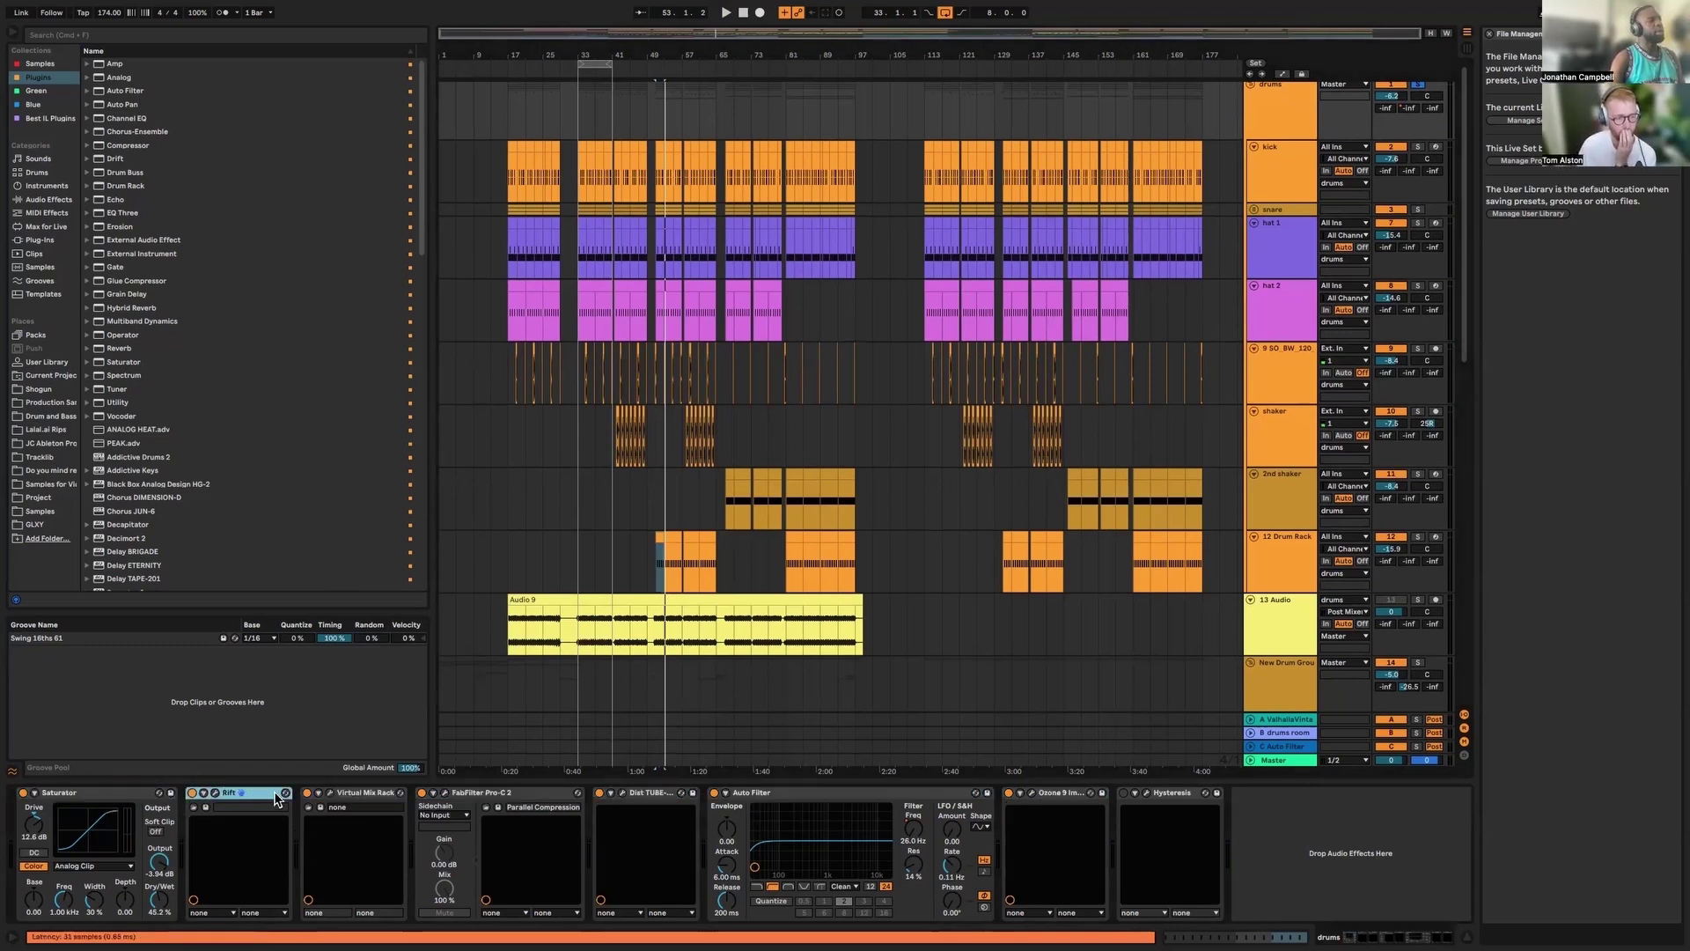
left_click(1068, 792, "shift")
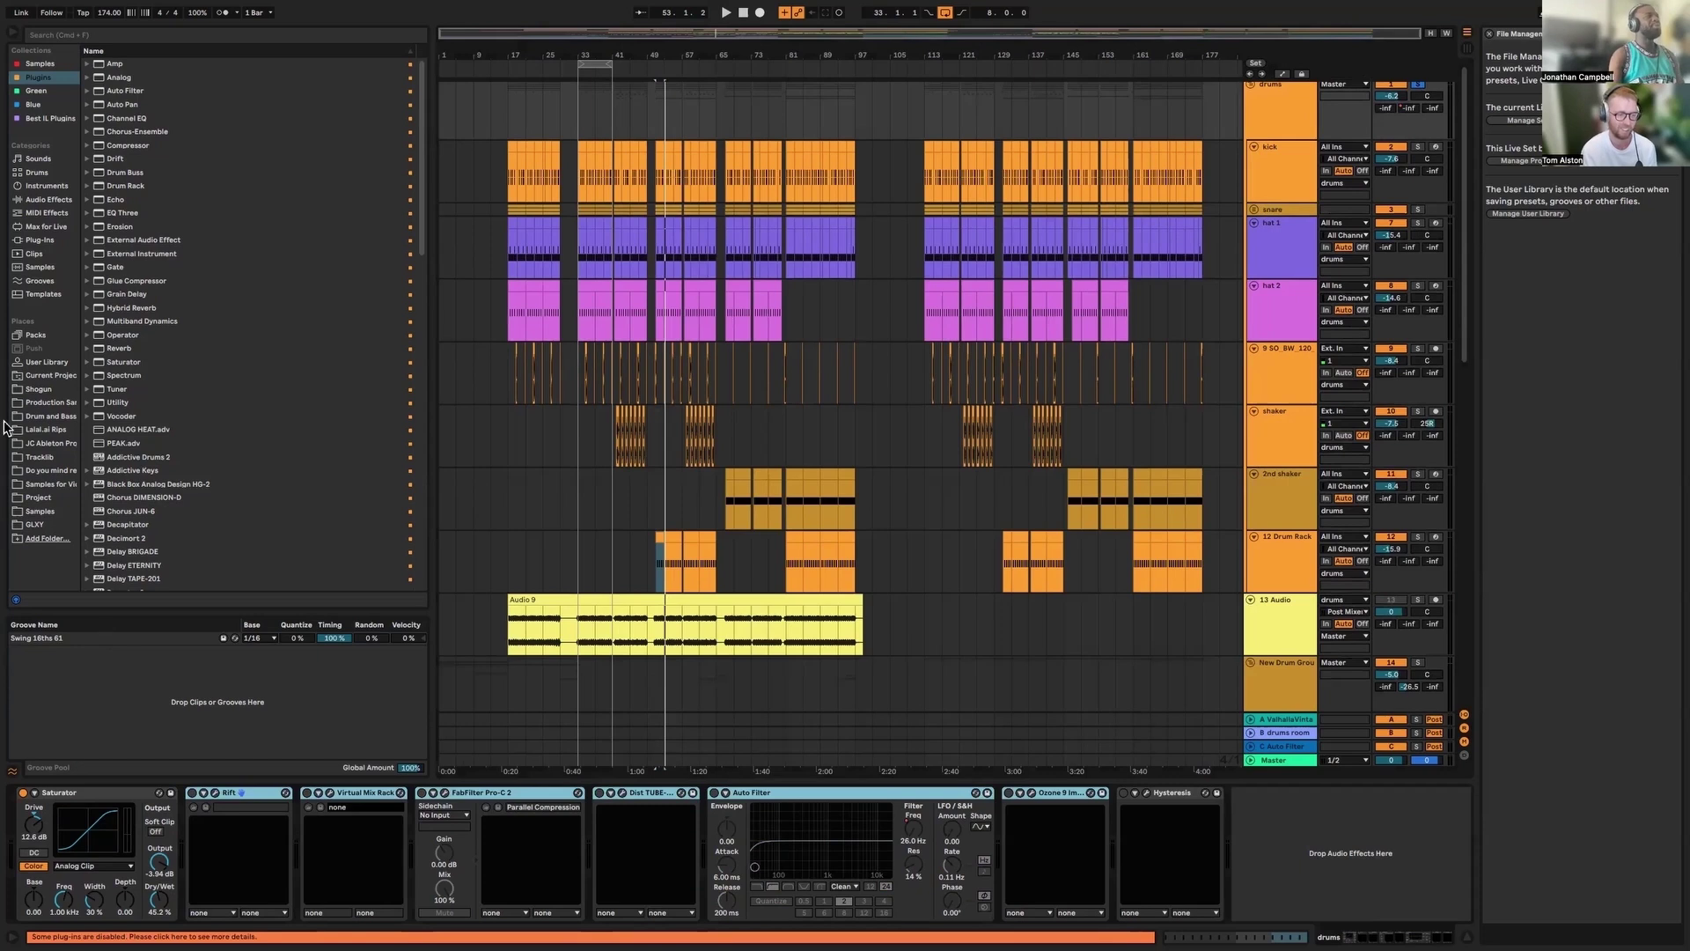
left_click(23, 793)
key("space")
left_click(23, 792)
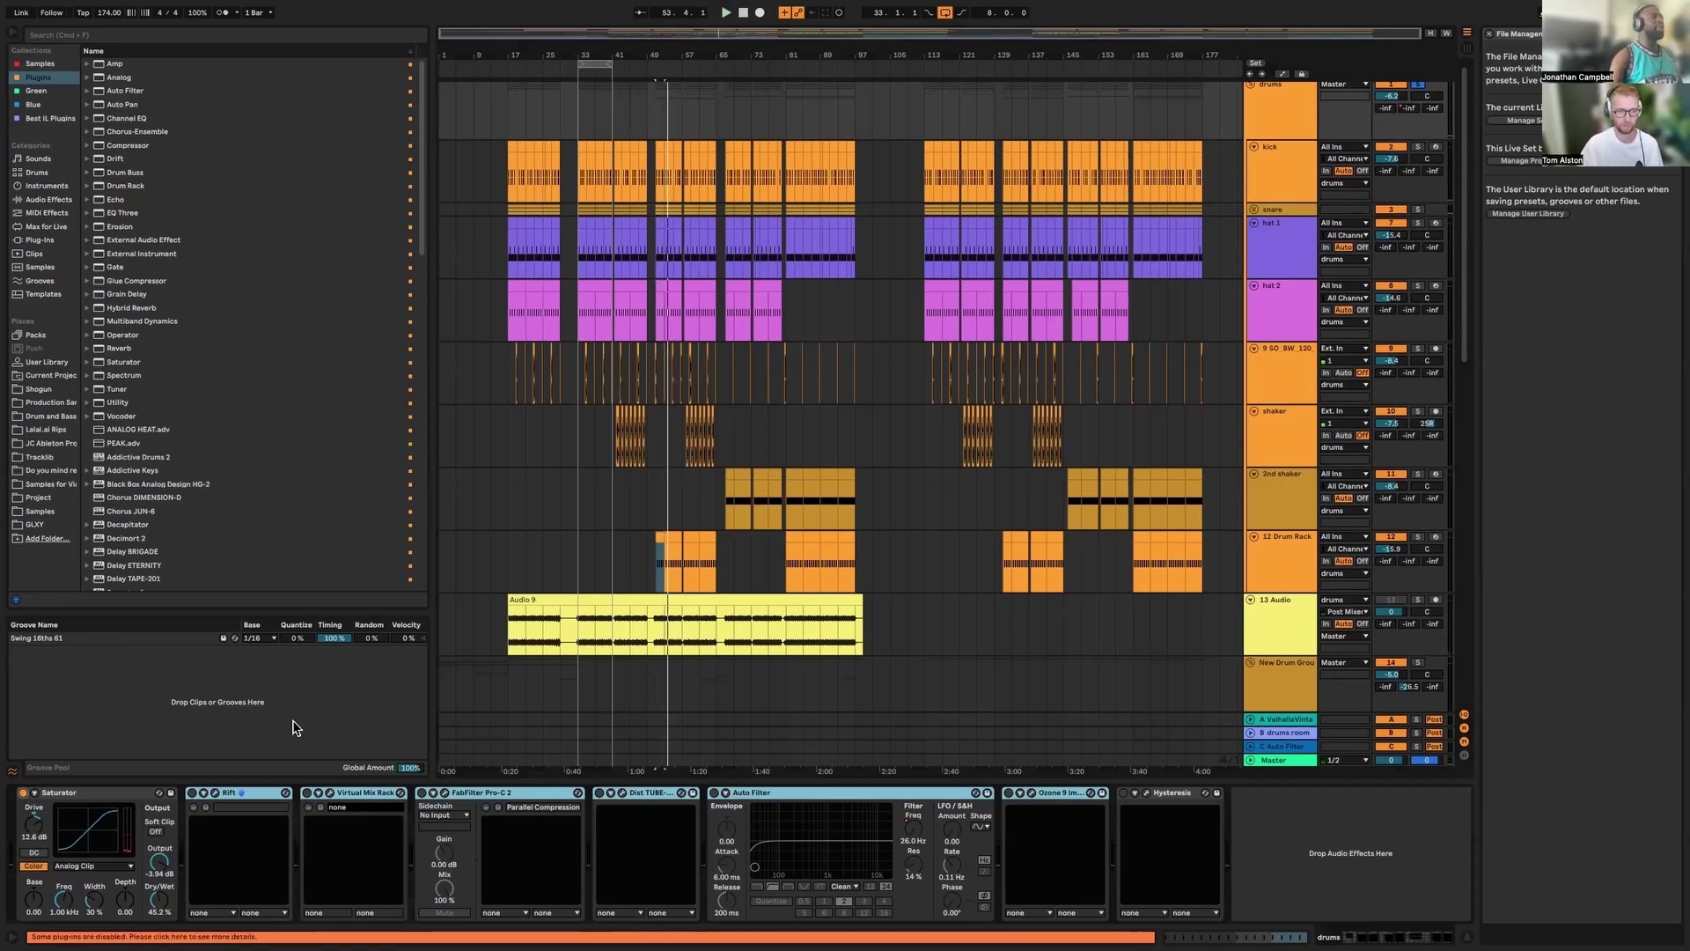
Enable Rift on the drums group, inspect its settings, and audition the drums with it switched in and out
left_click(193, 792)
left_click(215, 793)
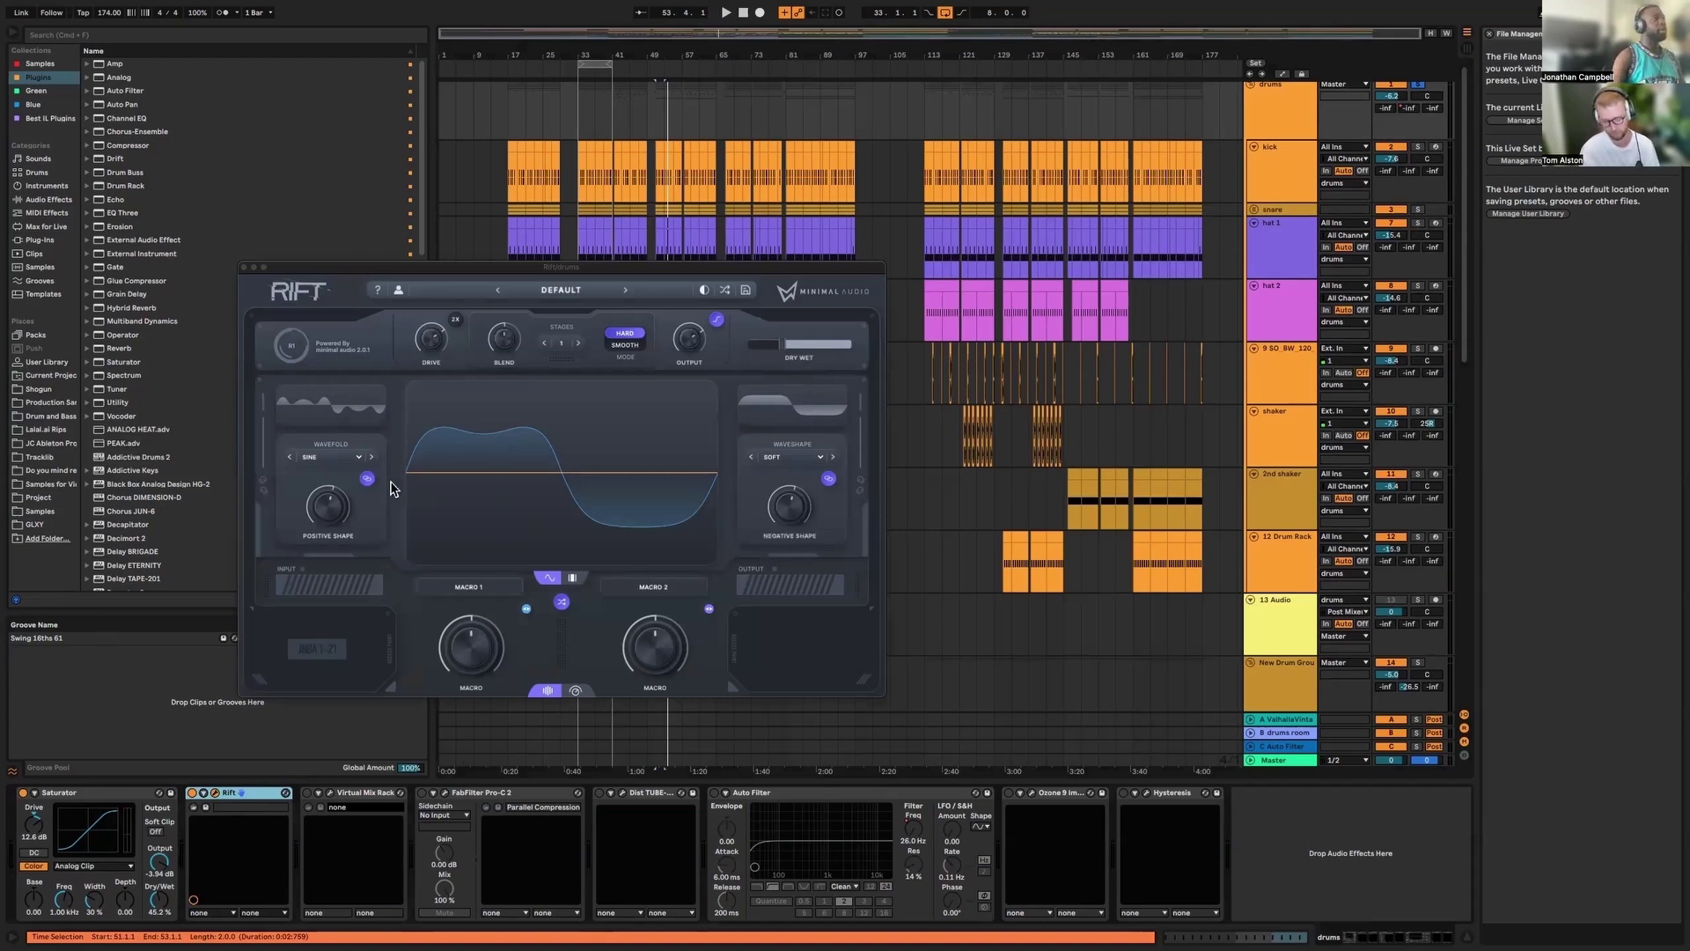
mouse_move(333, 487)
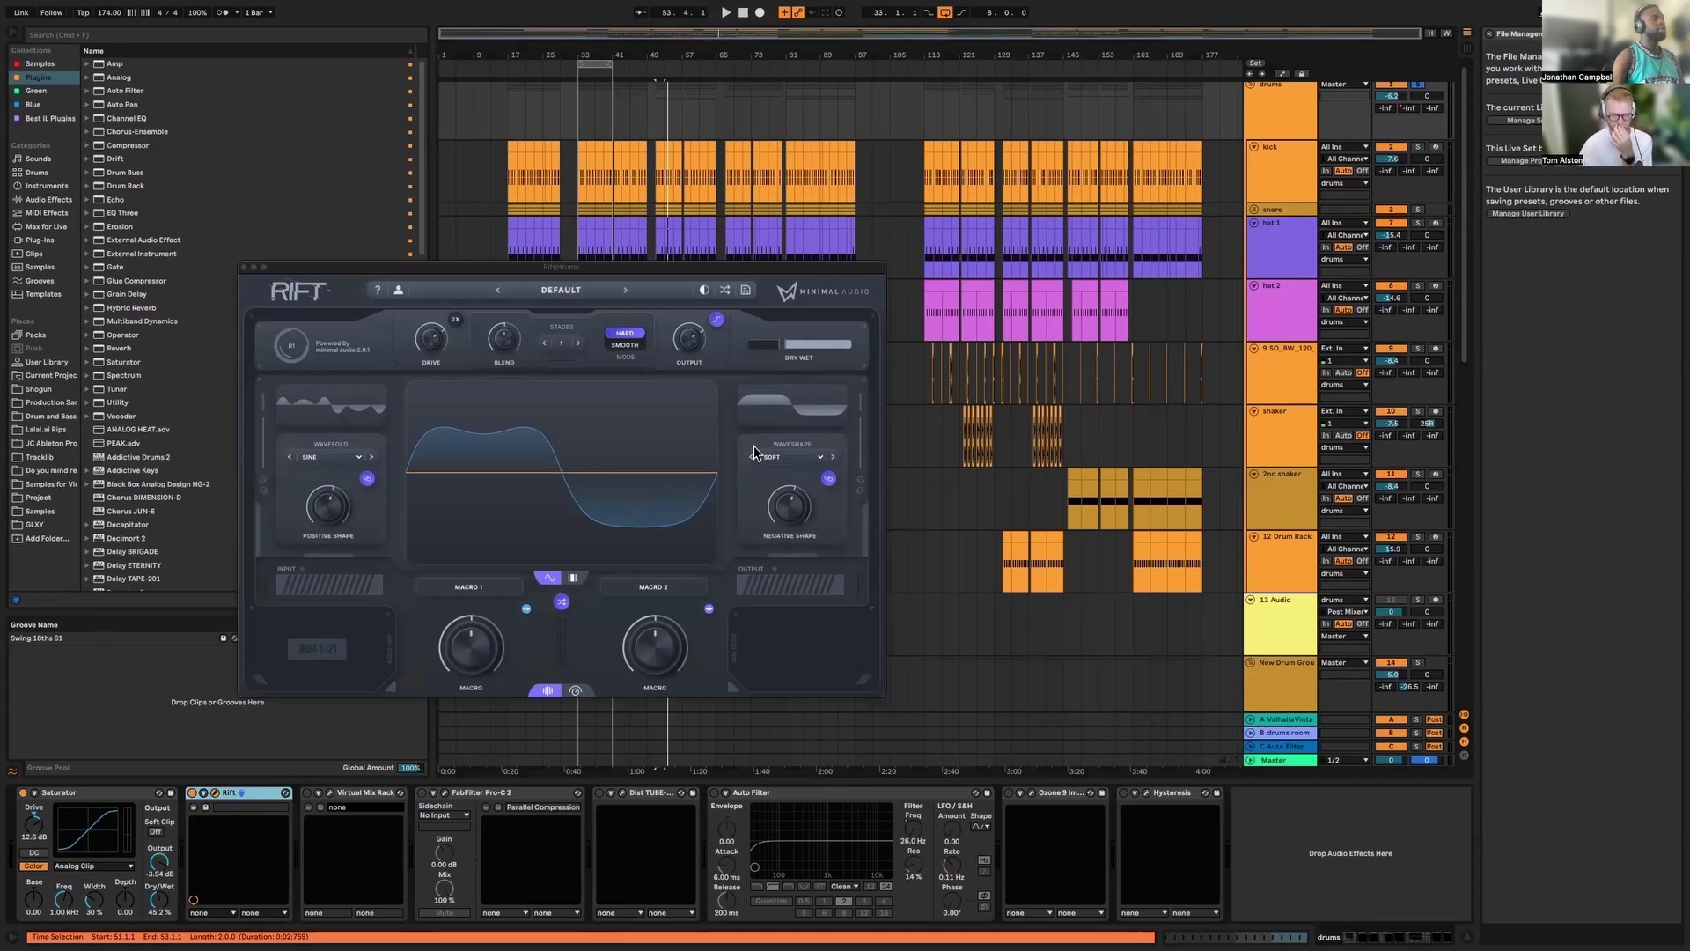
key("space")
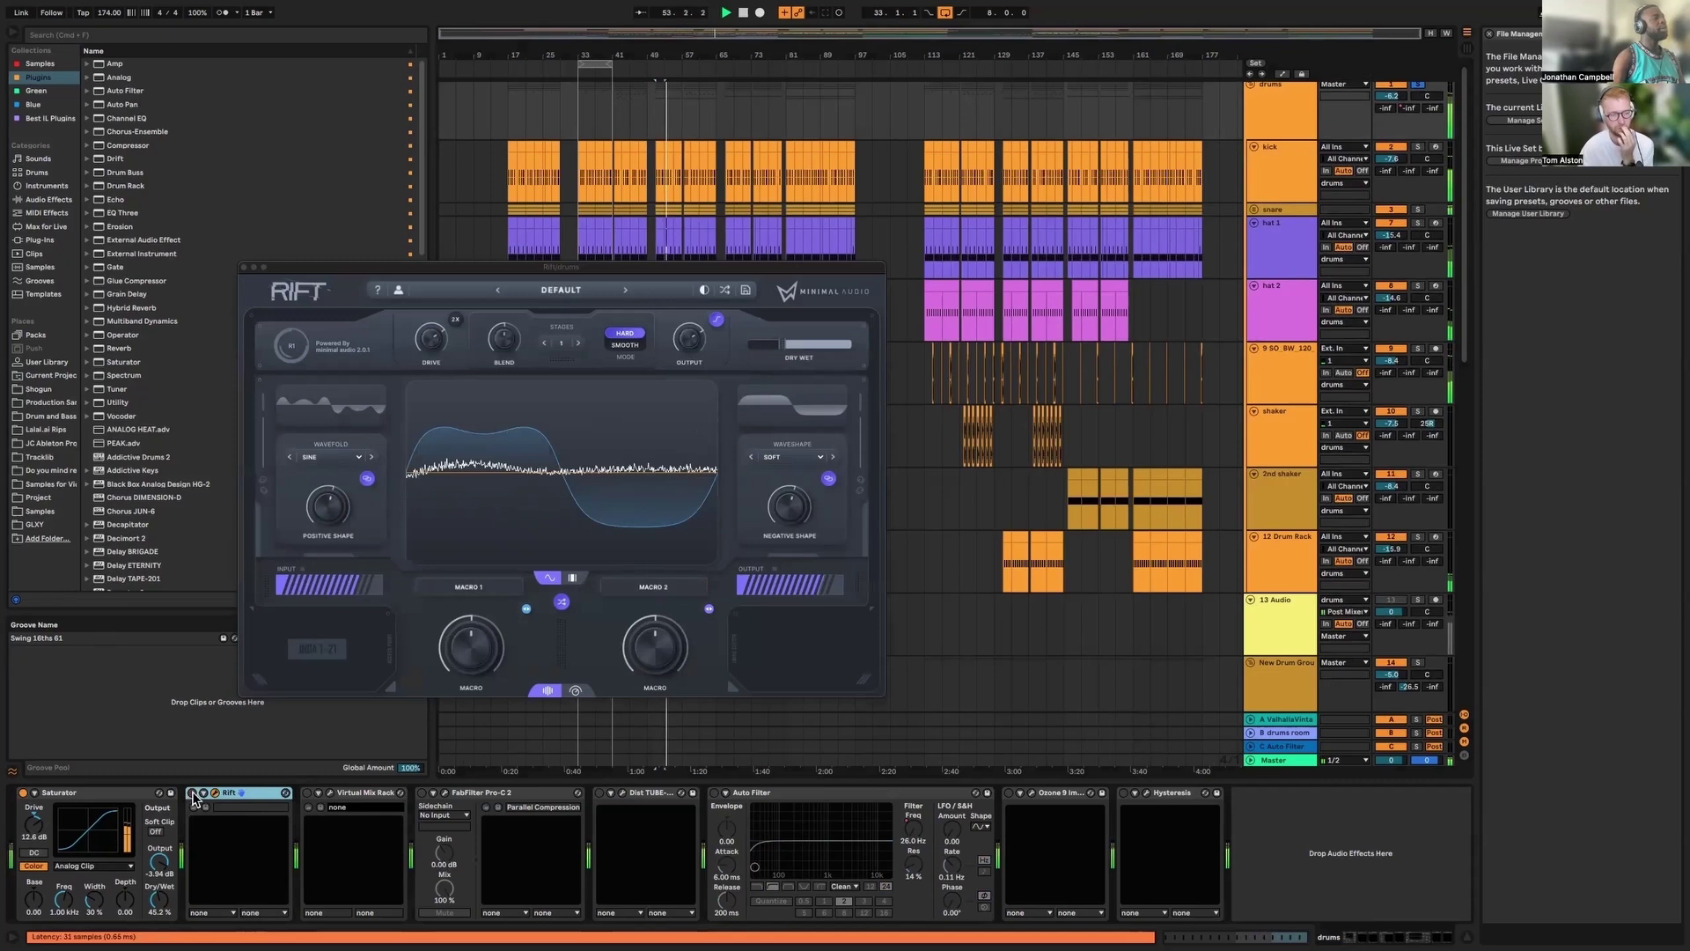
key("space")
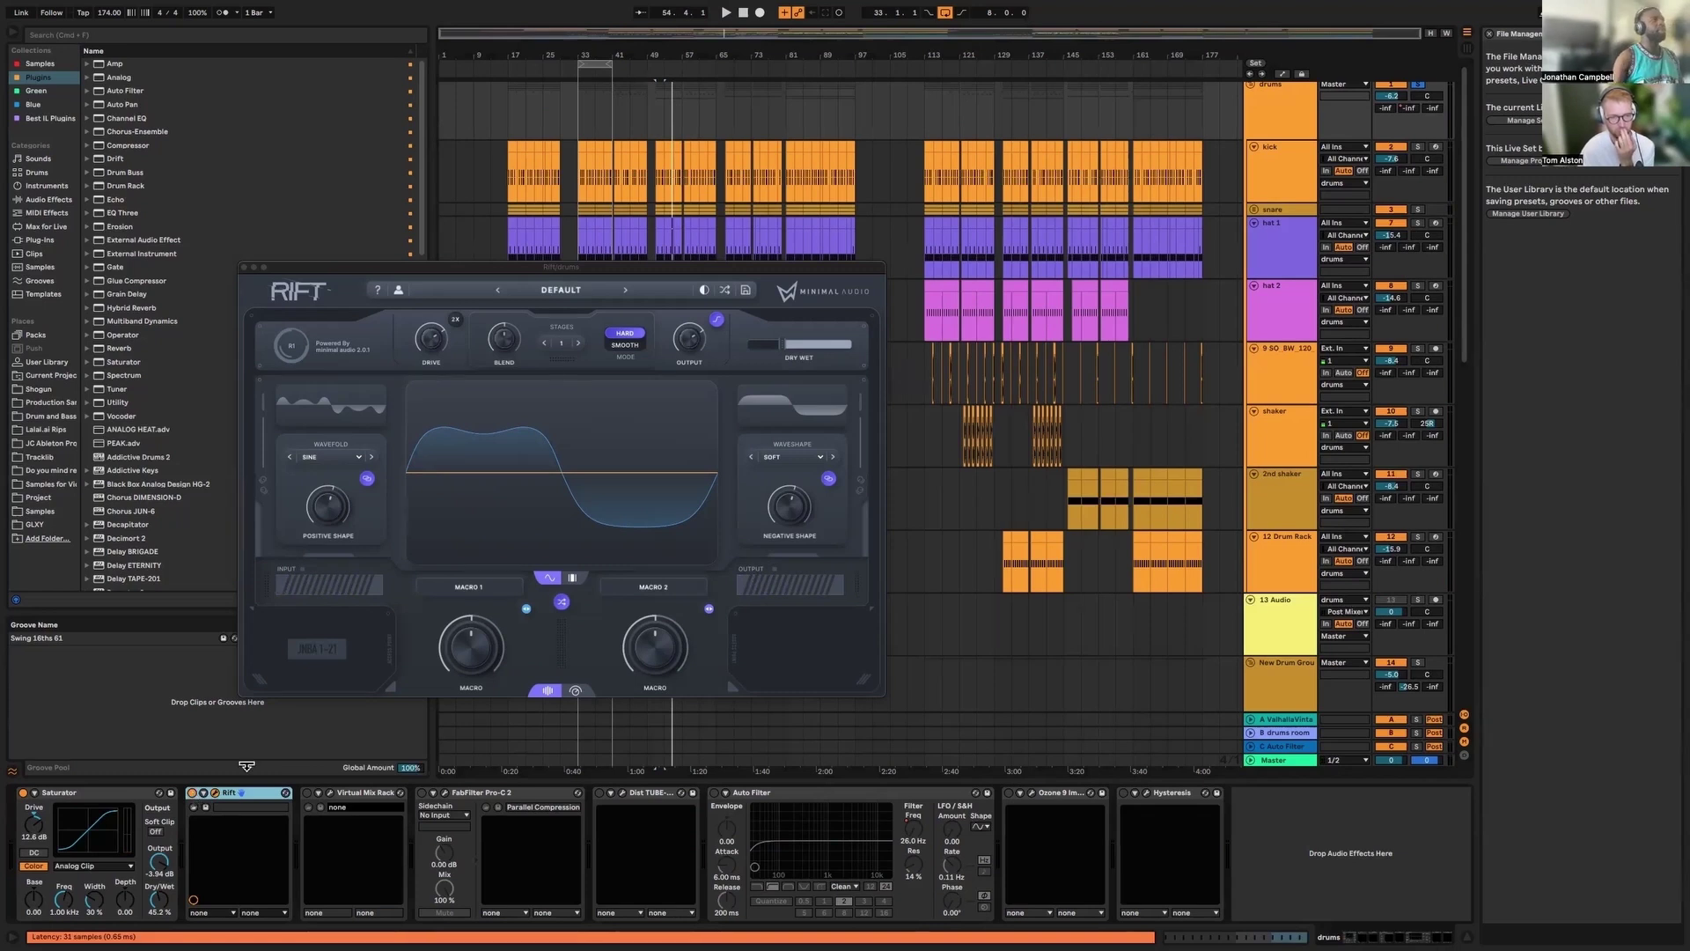
left_click(192, 792)
left_click(245, 267)
Enable Virtual Mix Rack on the drums group, inspect its modules, and audition the drums with and without it
left_click(307, 792)
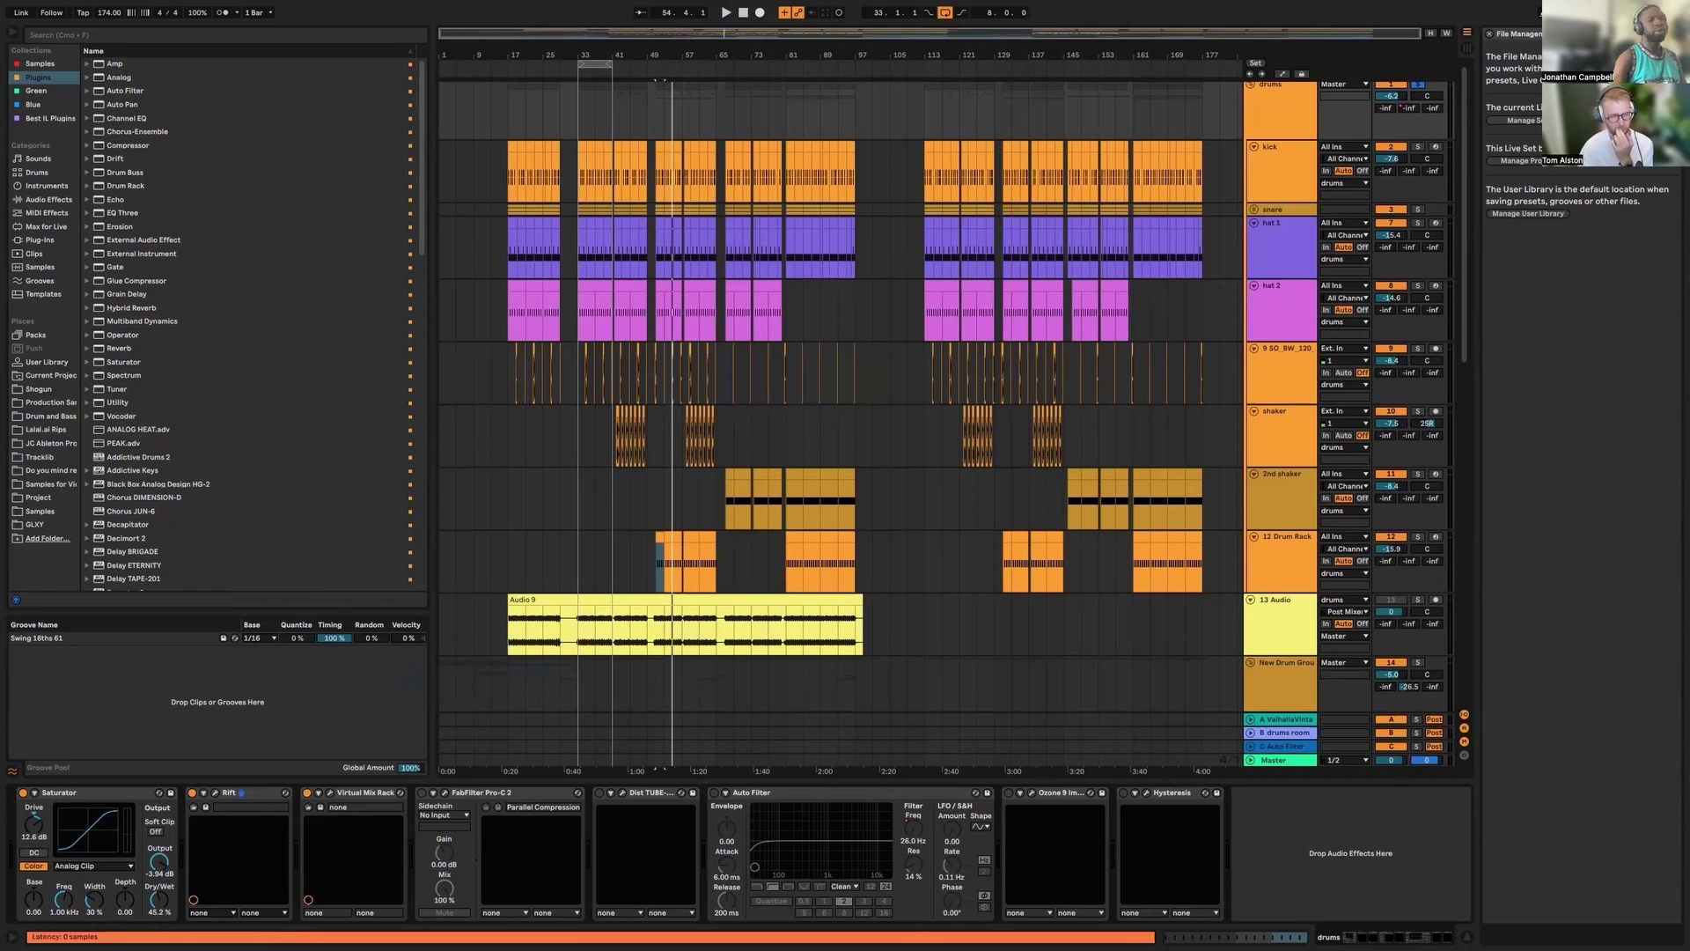
left_click(330, 792)
left_click_drag(673, 304, 539, 286)
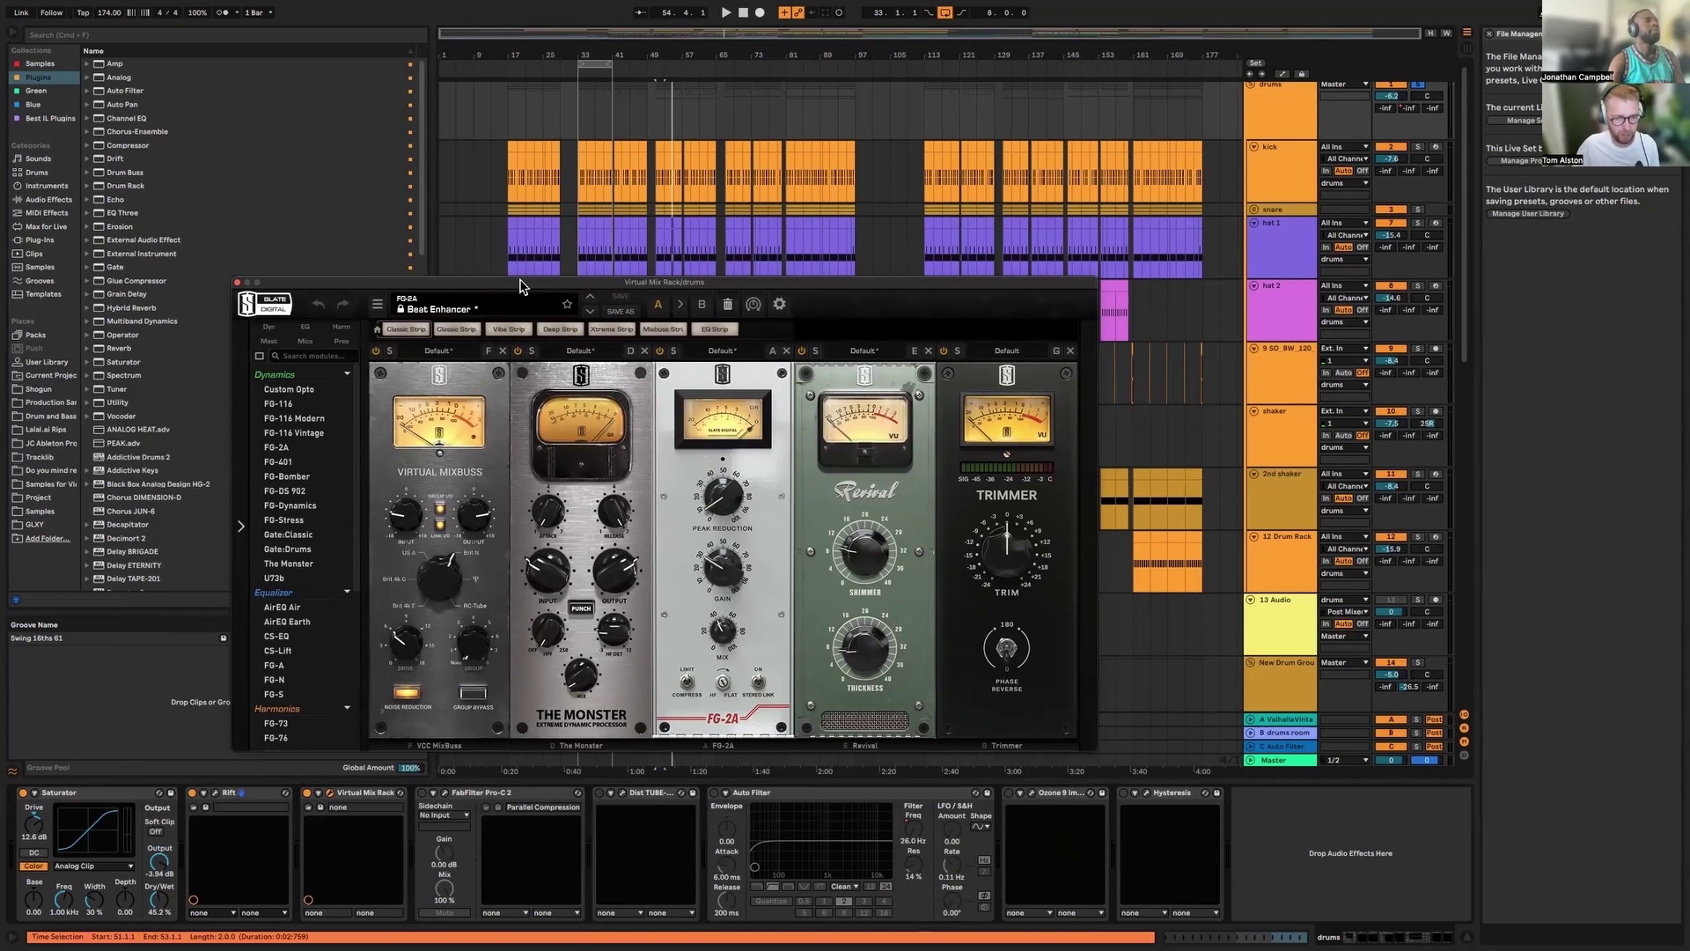
left_click_drag(519, 285, 964, 319)
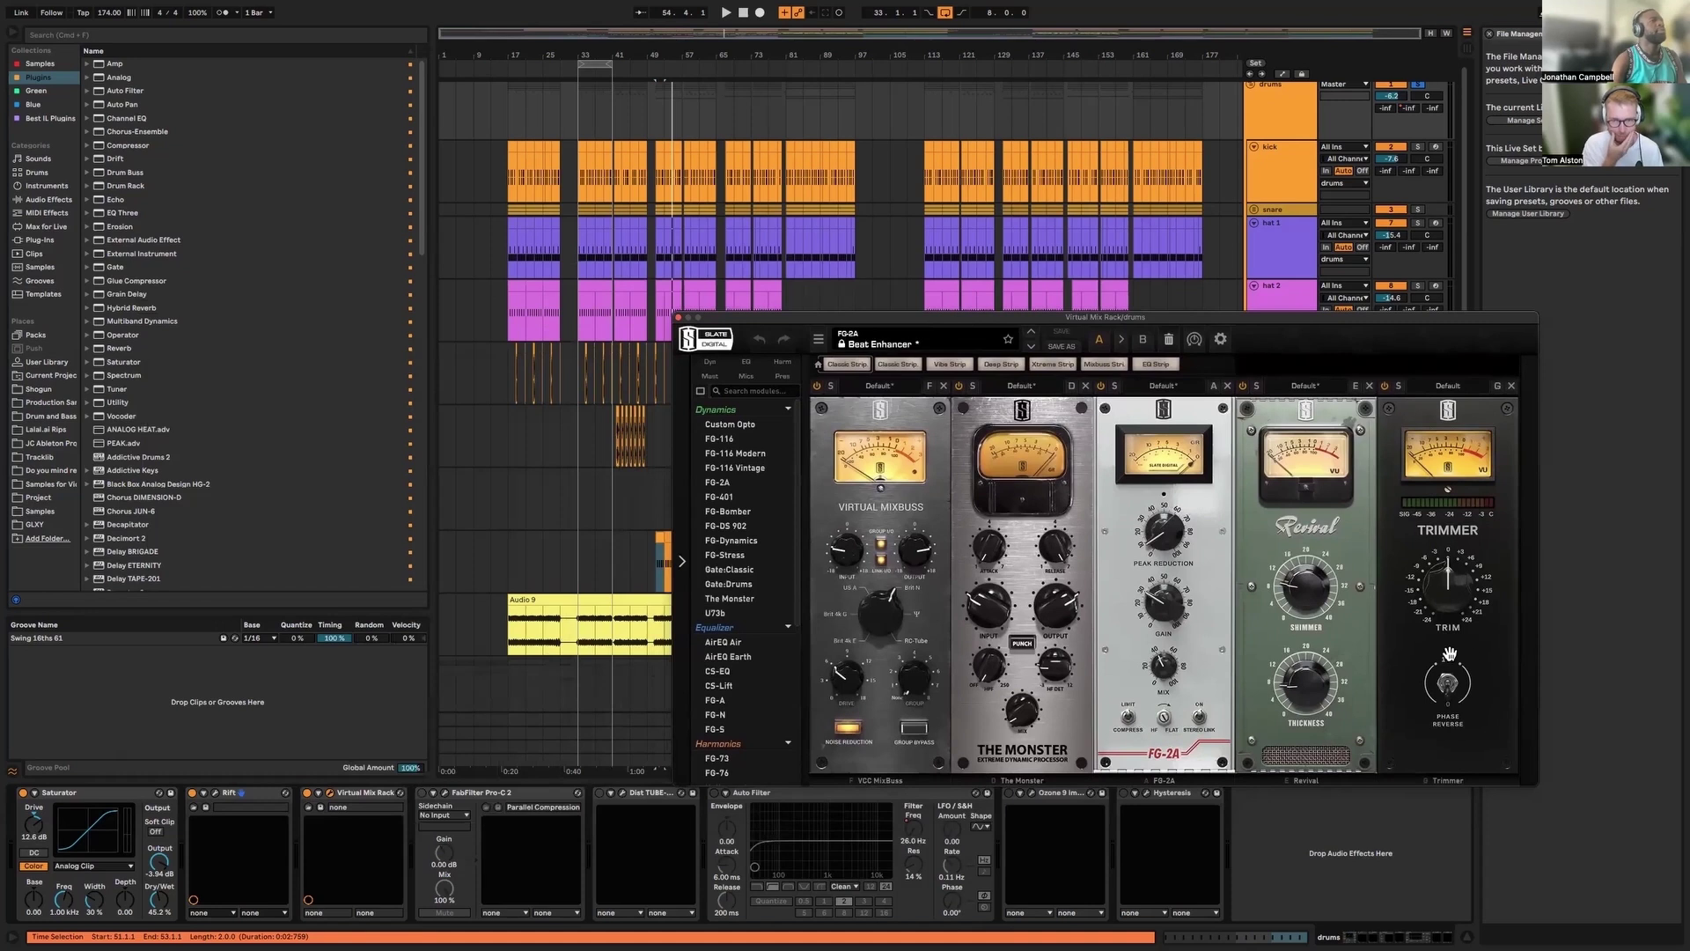
left_click(307, 797)
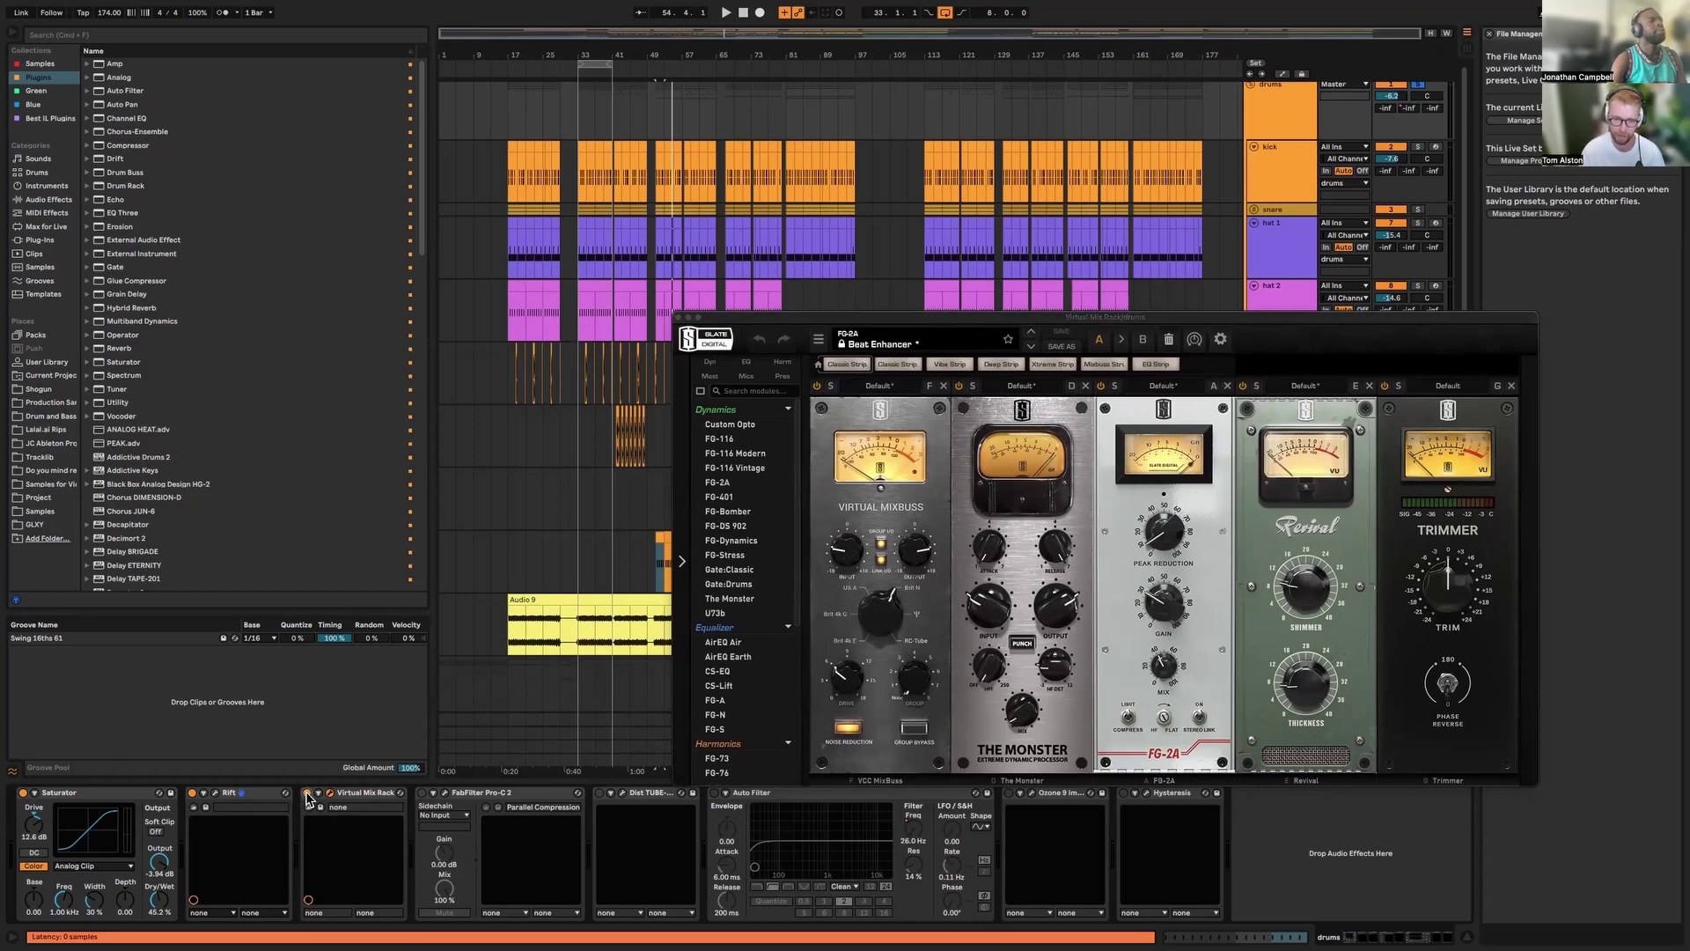
key("space")
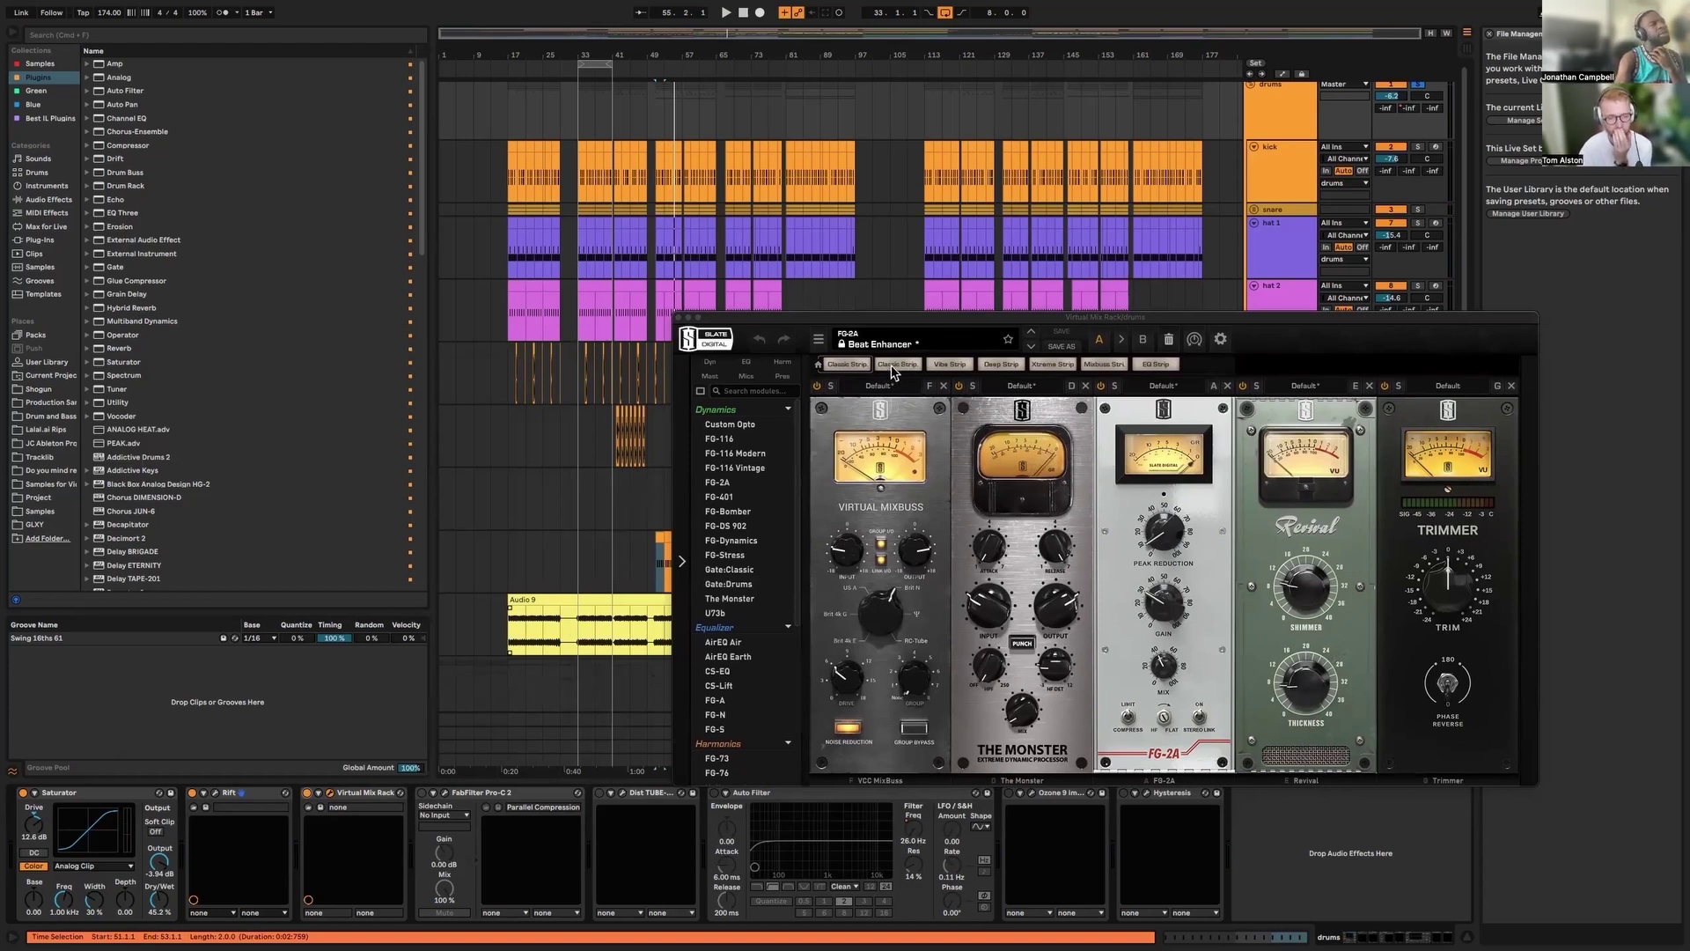
left_click_drag(992, 321, 604, 317)
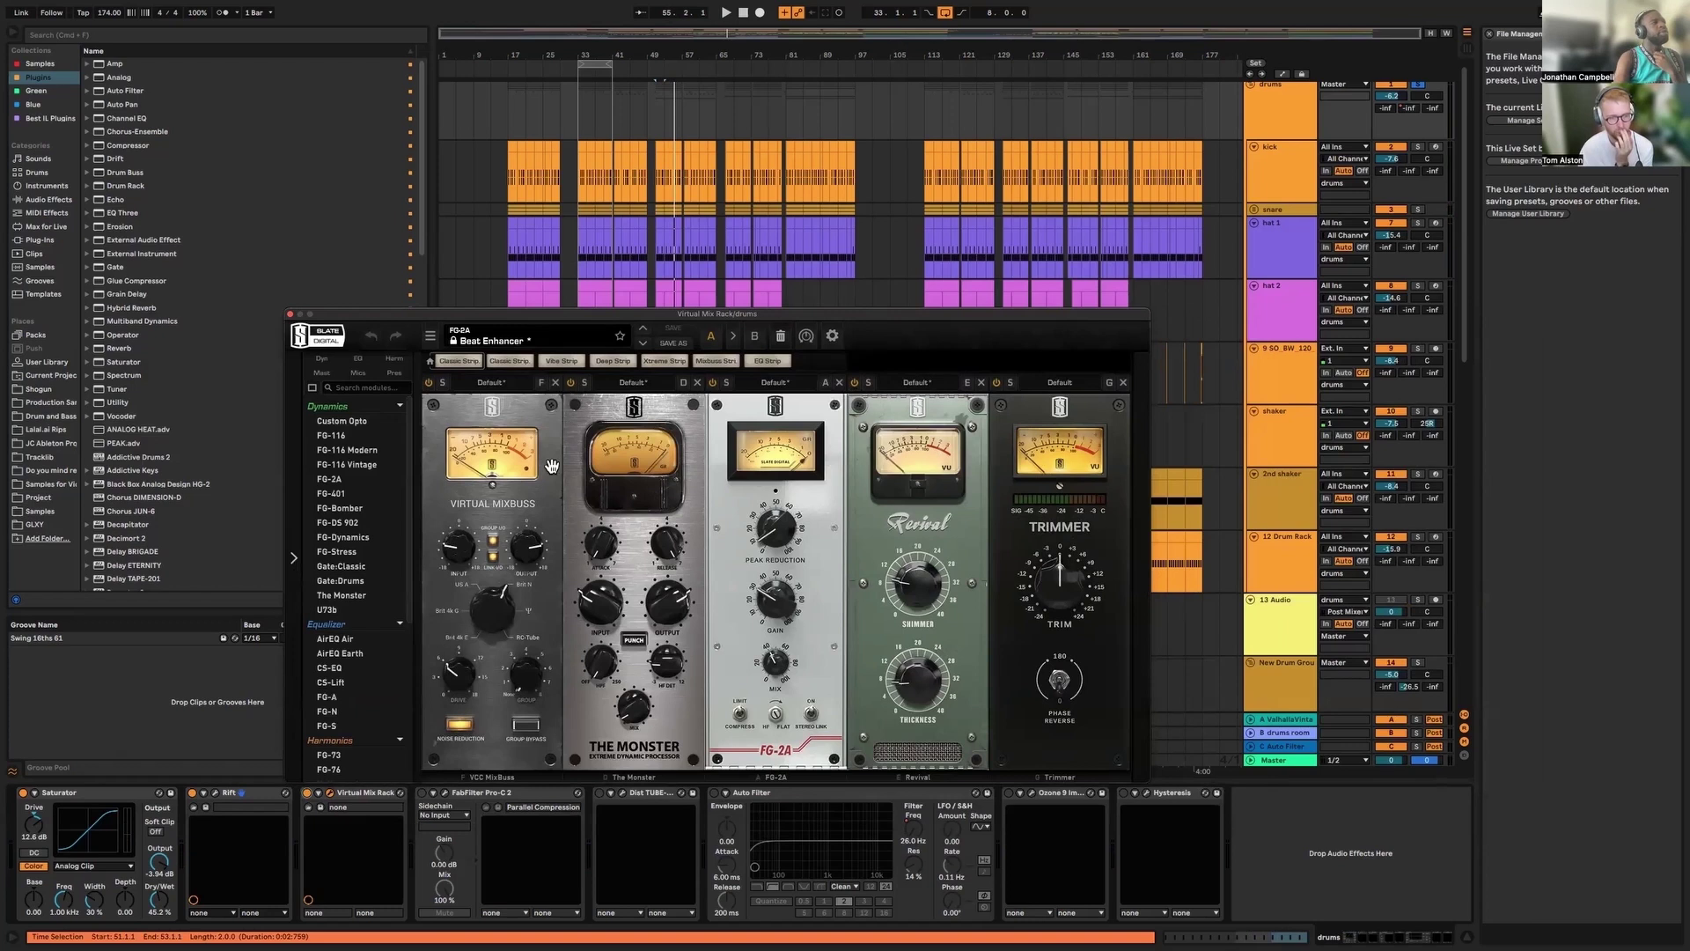
left_click(291, 315)
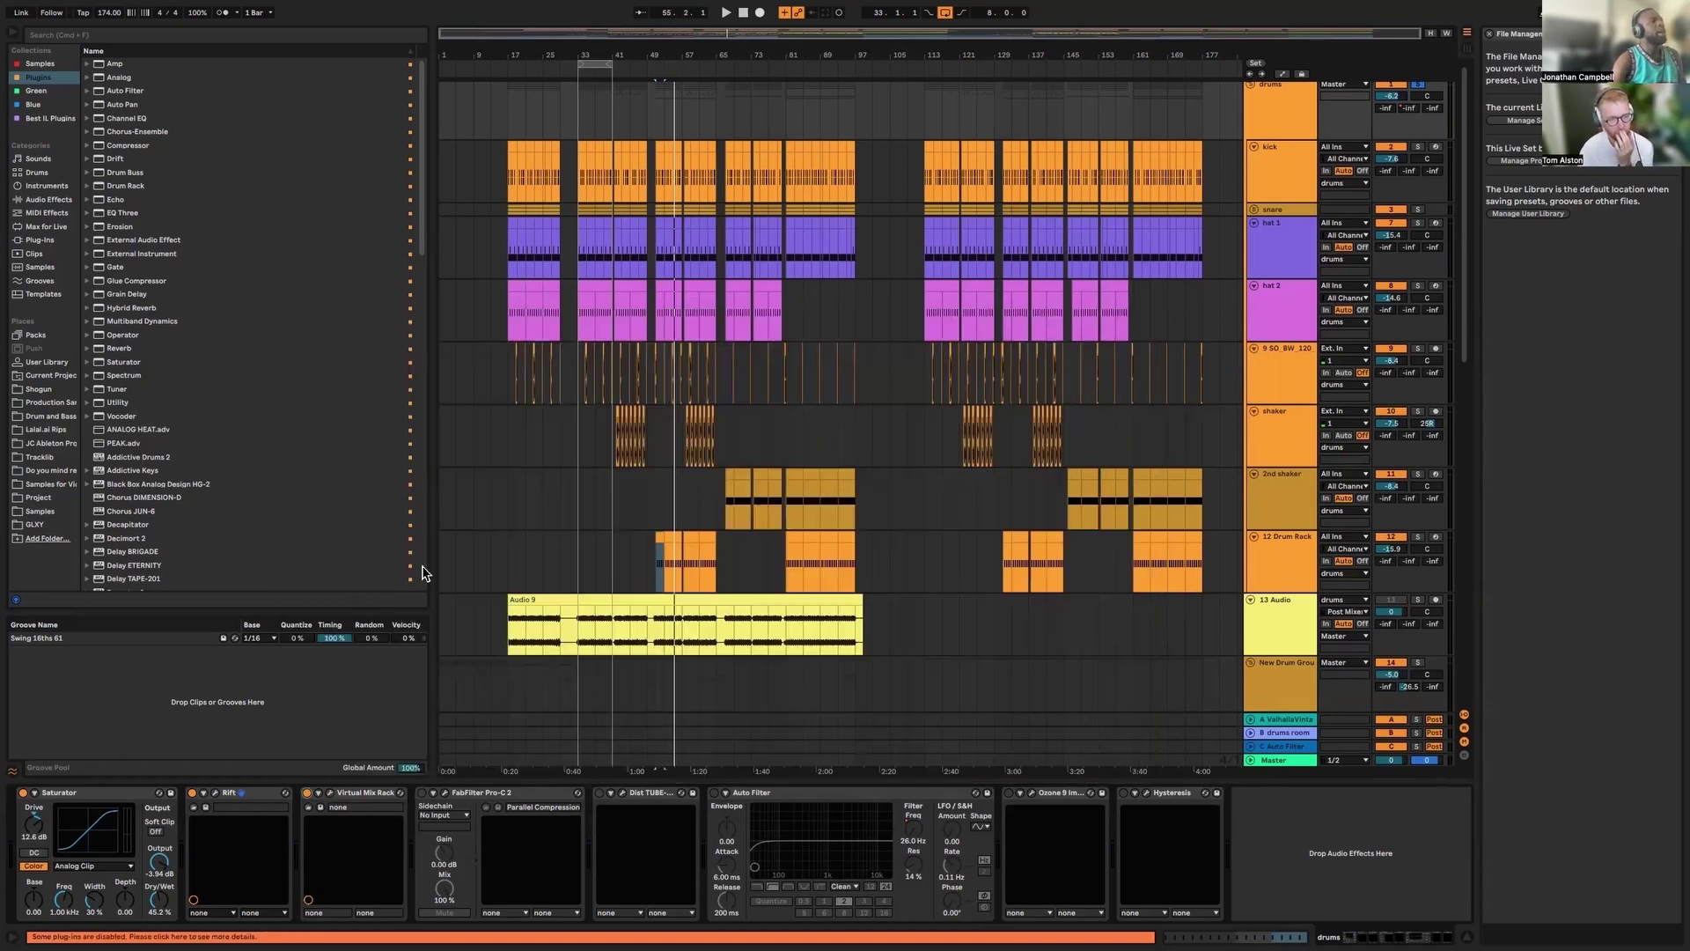
Open the drums group's FabFilter Pro-C 2 and examine its threshold, dry level, side-chain and output settings
left_click(445, 793)
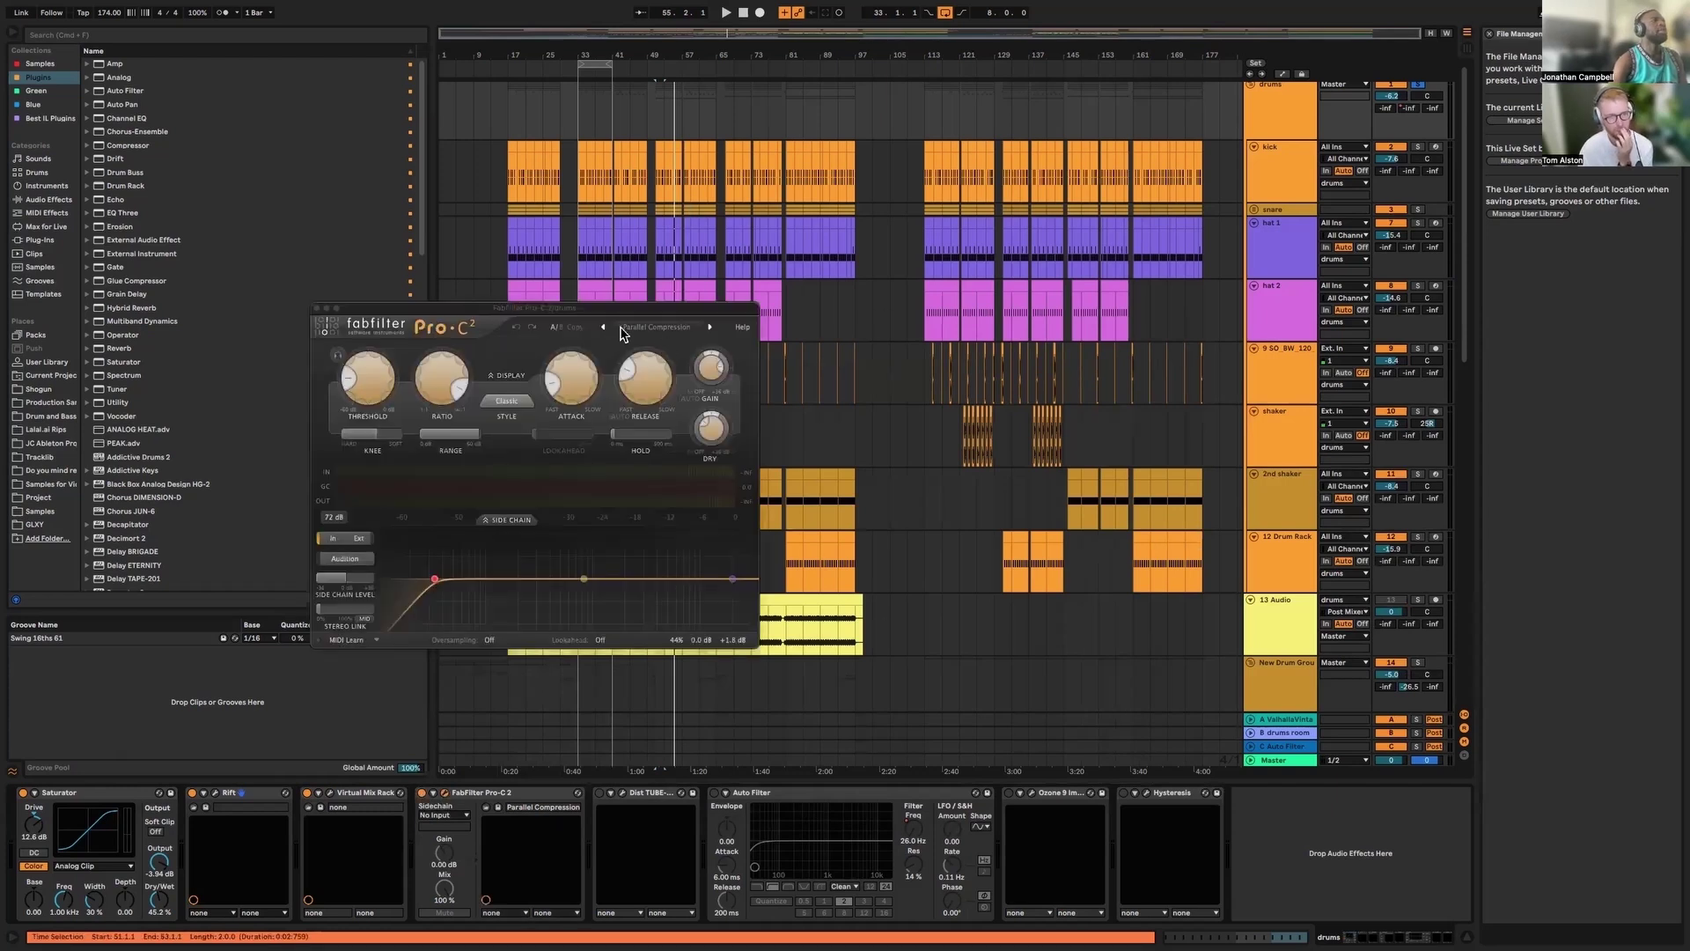
mouse_move(362, 368)
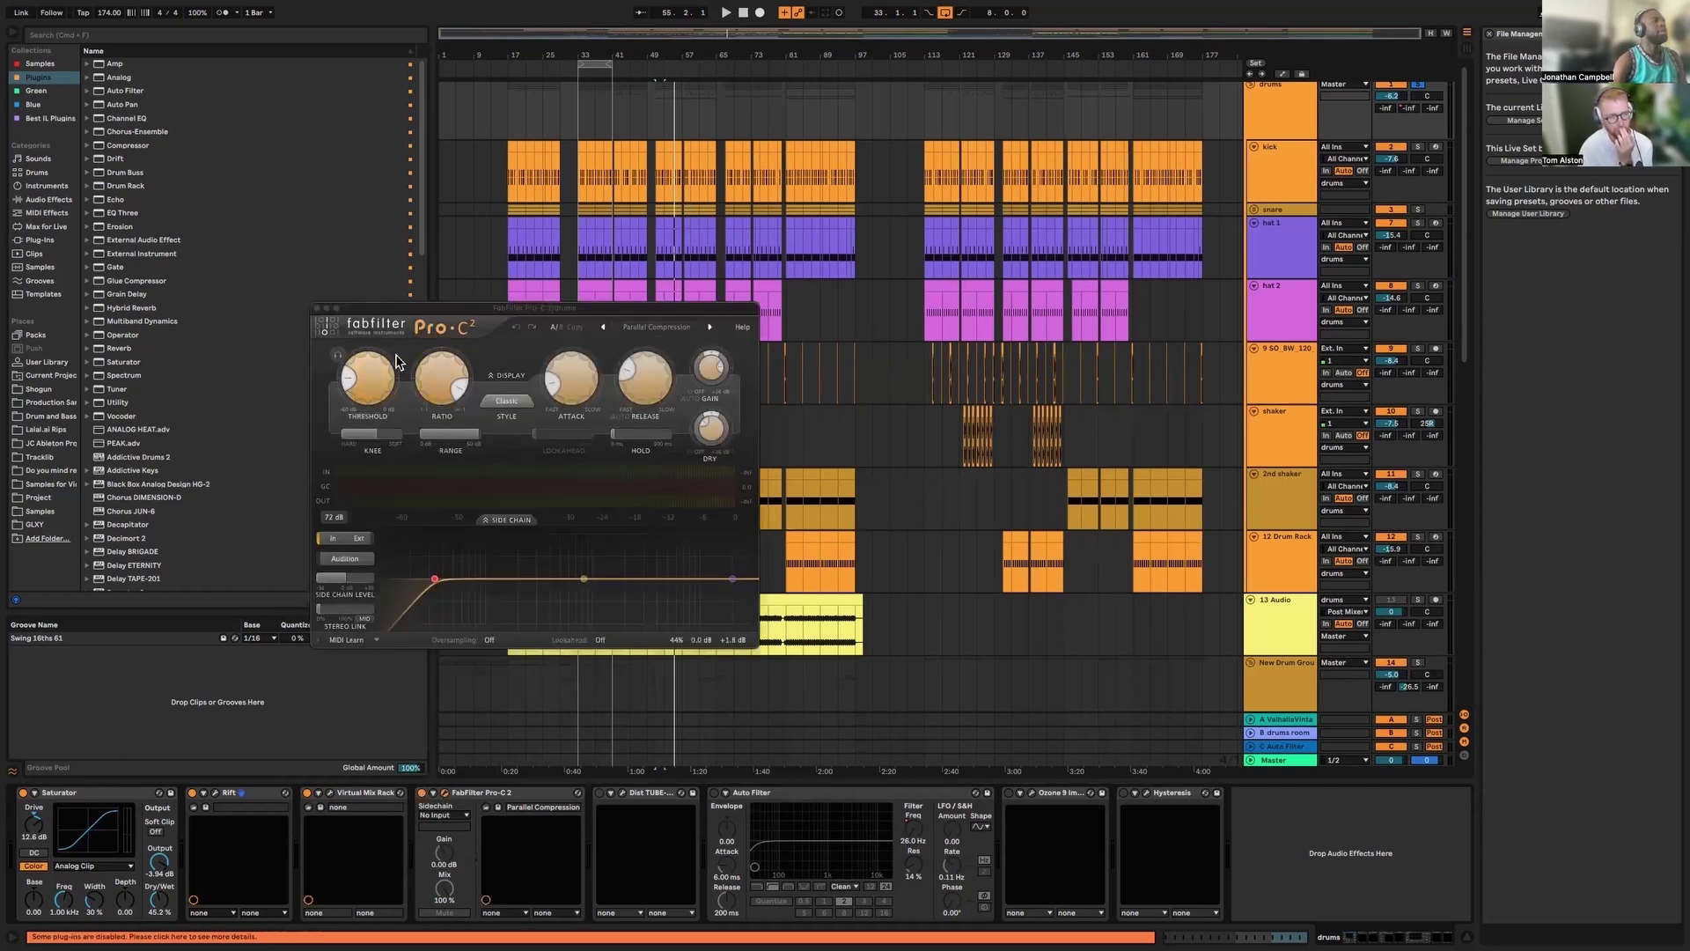
mouse_move(727, 438)
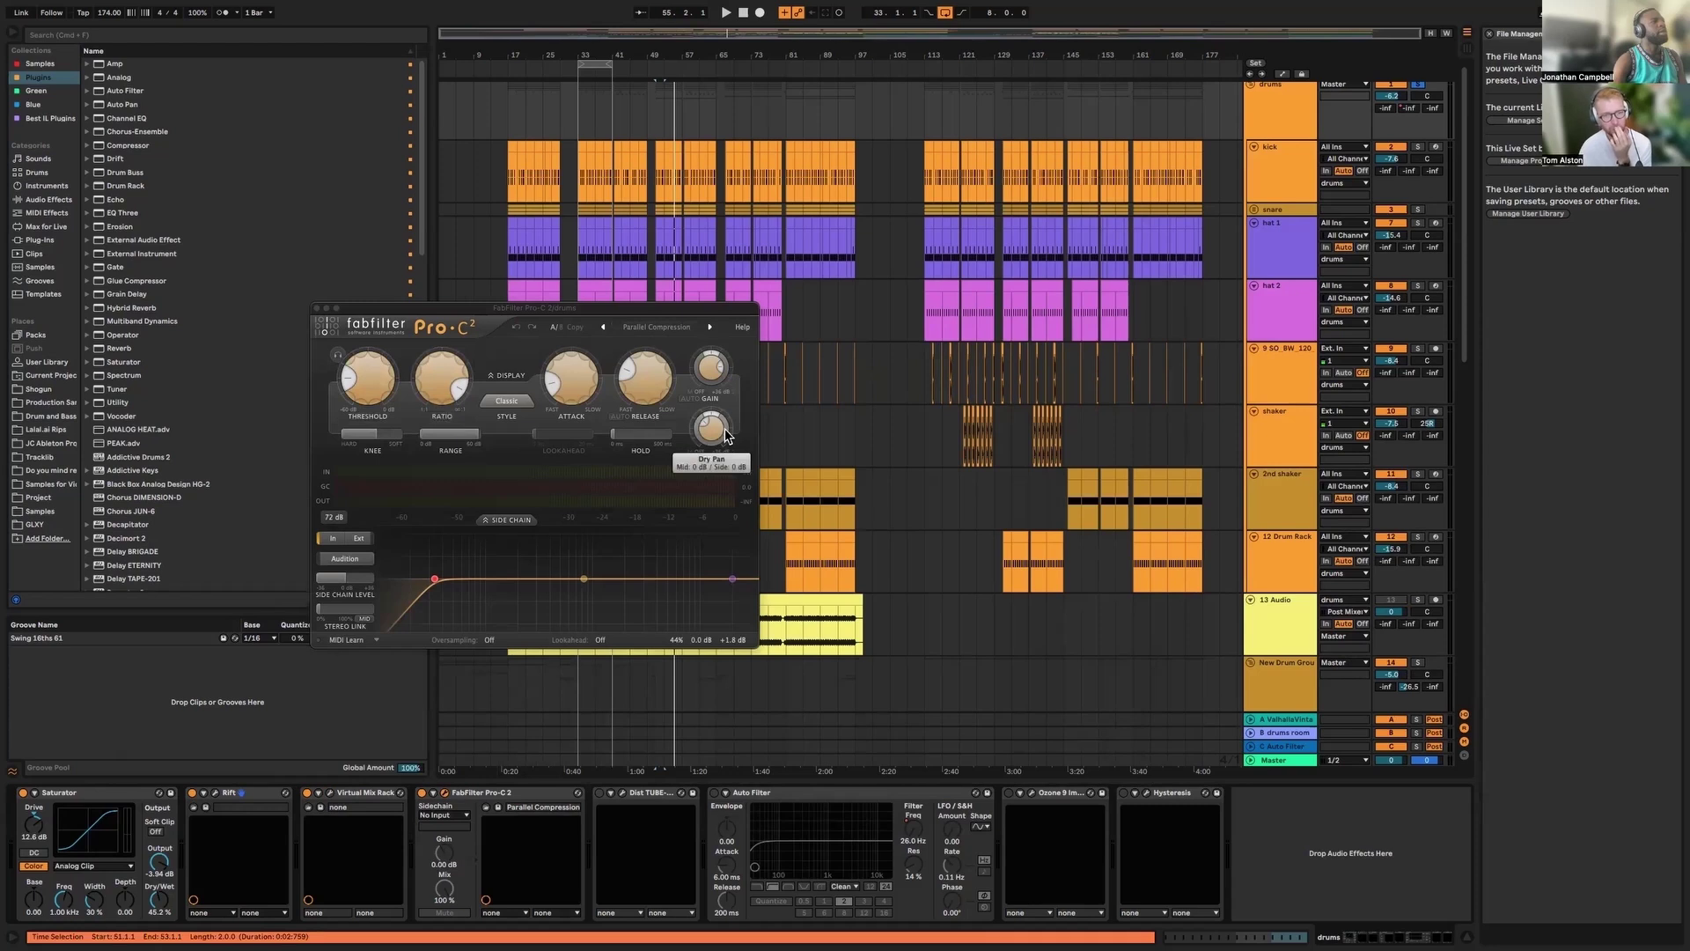
mouse_move(695, 581)
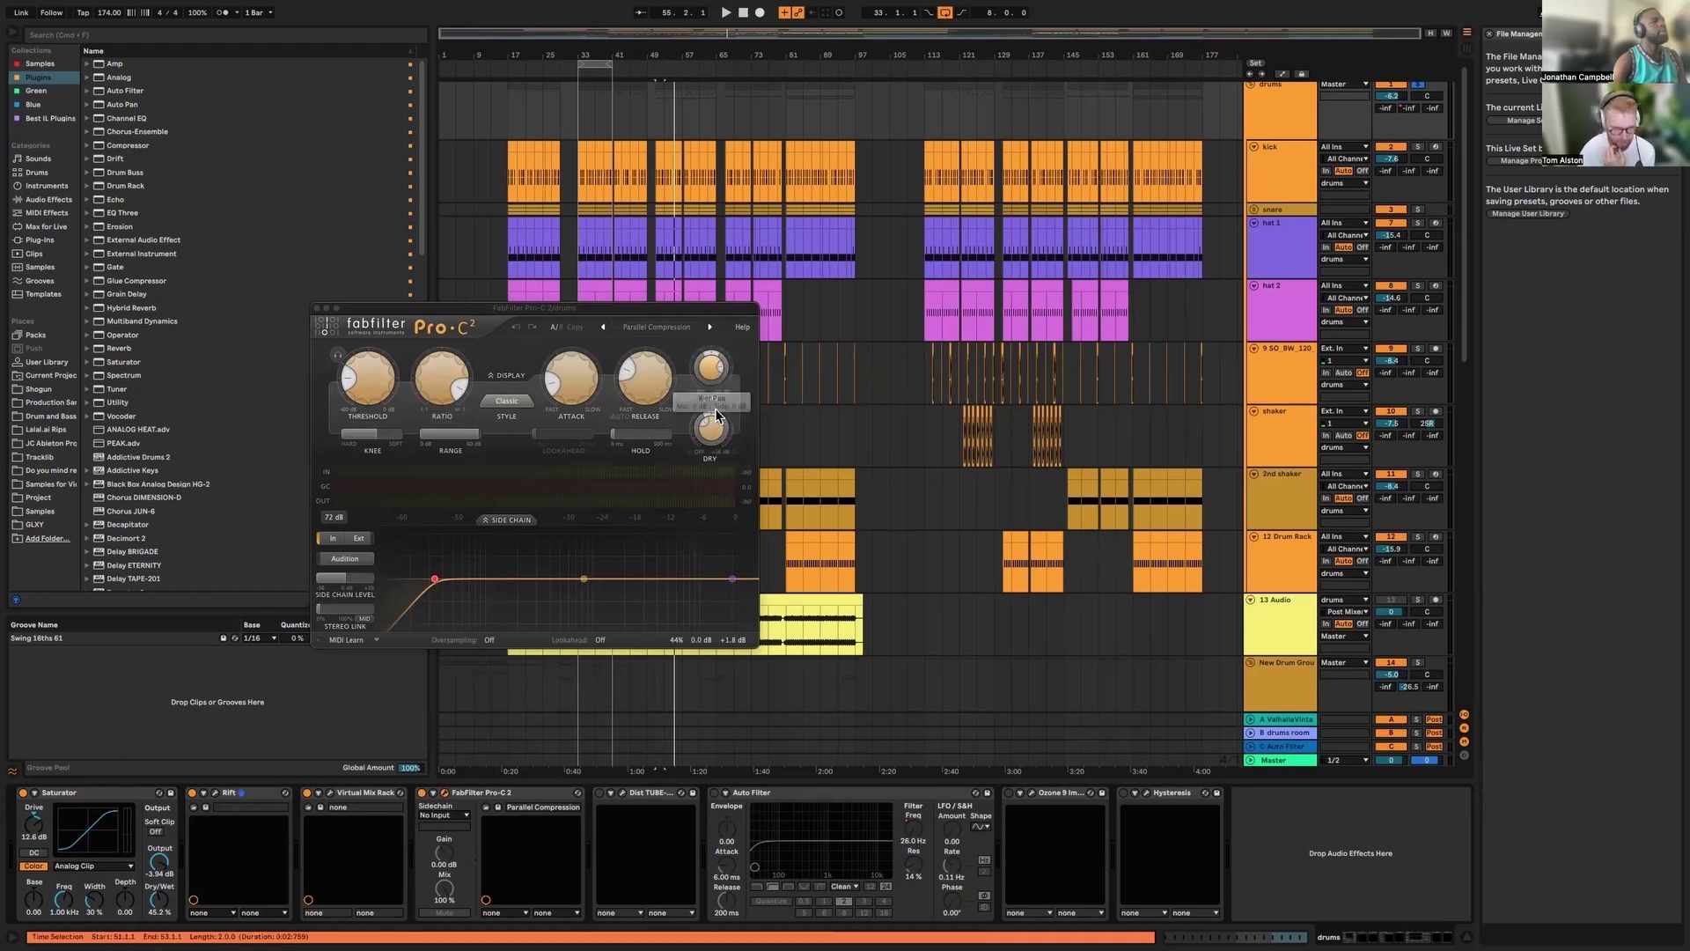
mouse_move(579, 585)
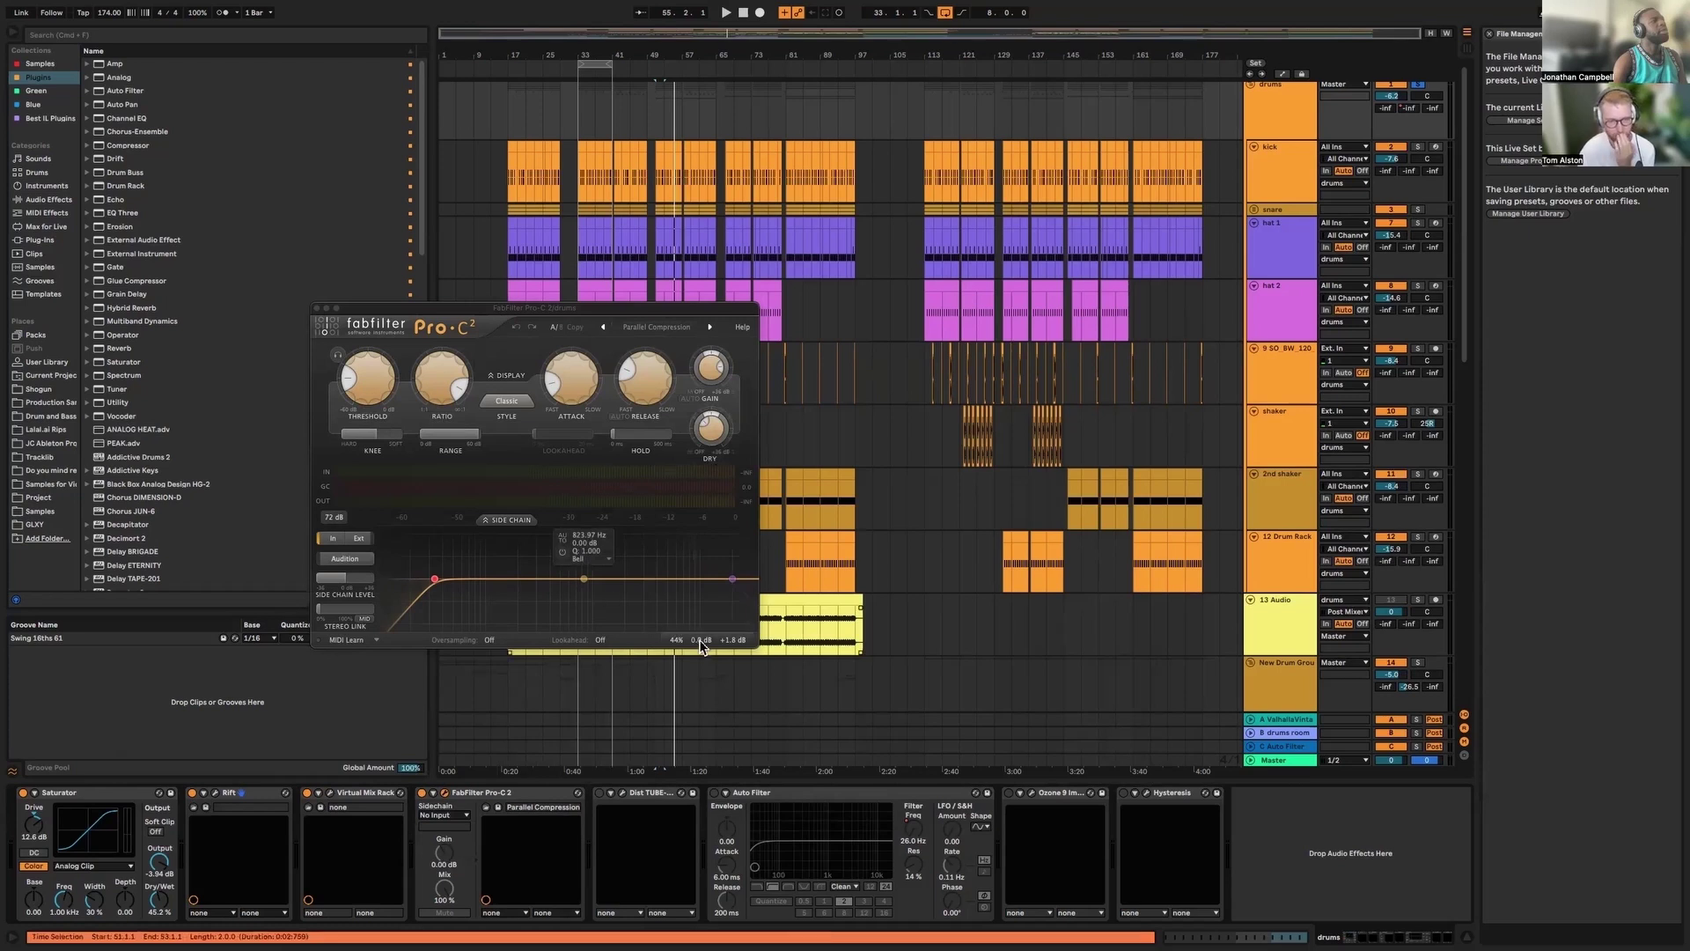
mouse_move(702, 647)
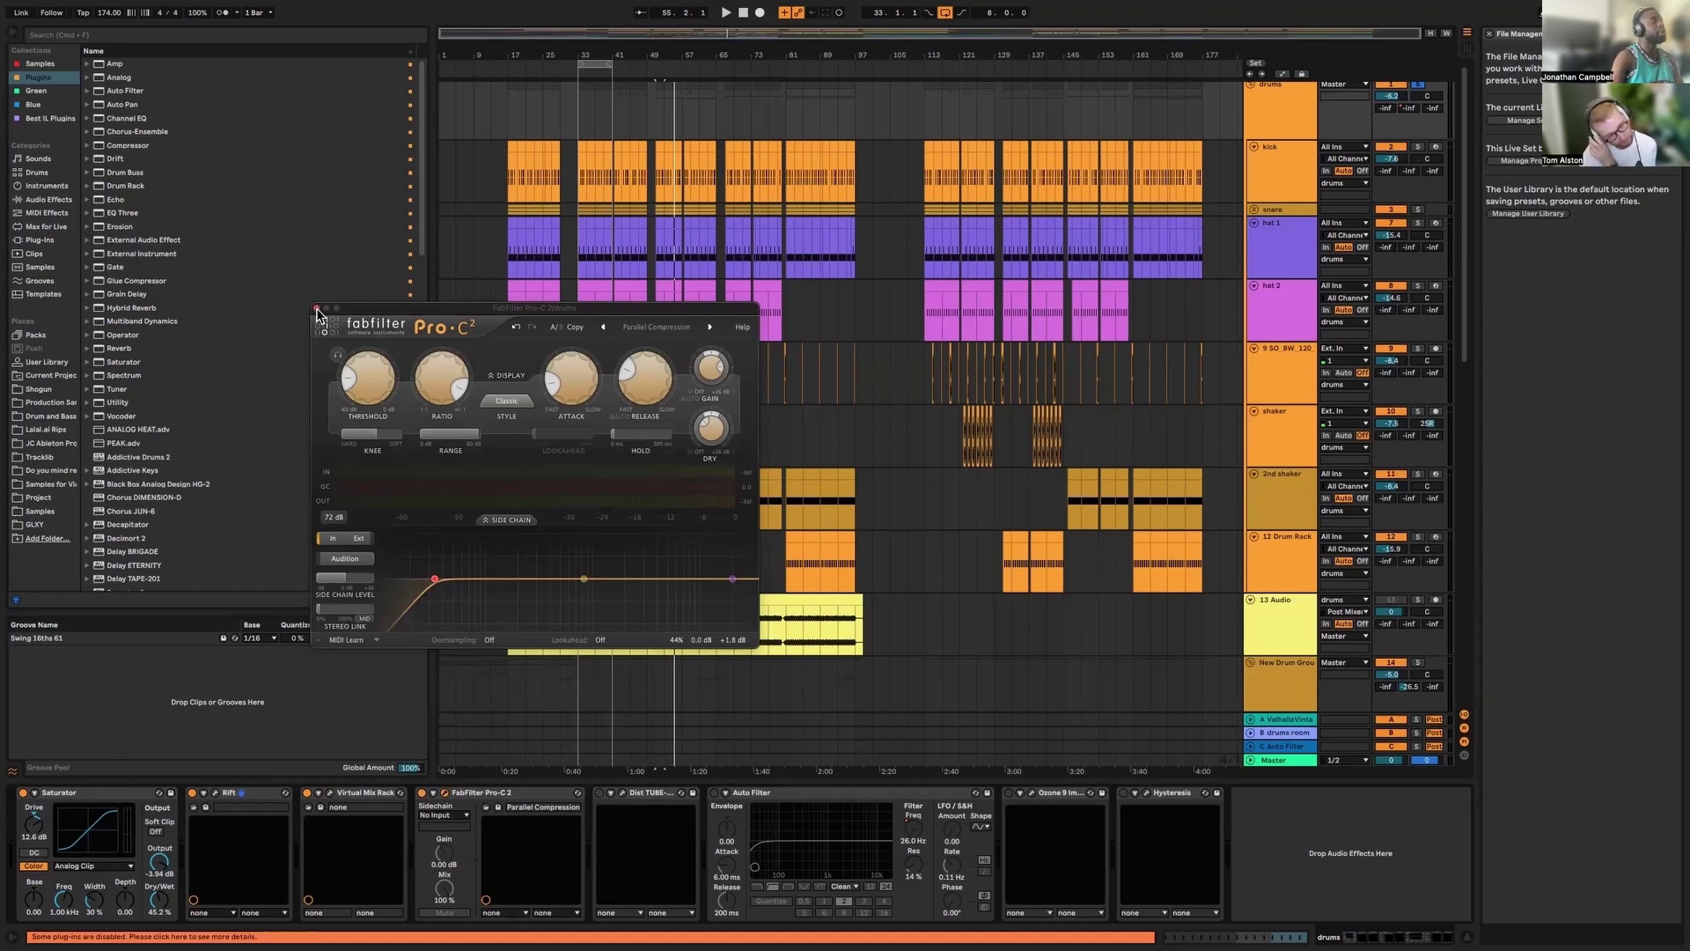
Audition the drums through Pro-C 2, and enable Dist TUBE-CULTURE on the drums group with its interface open
key("space")
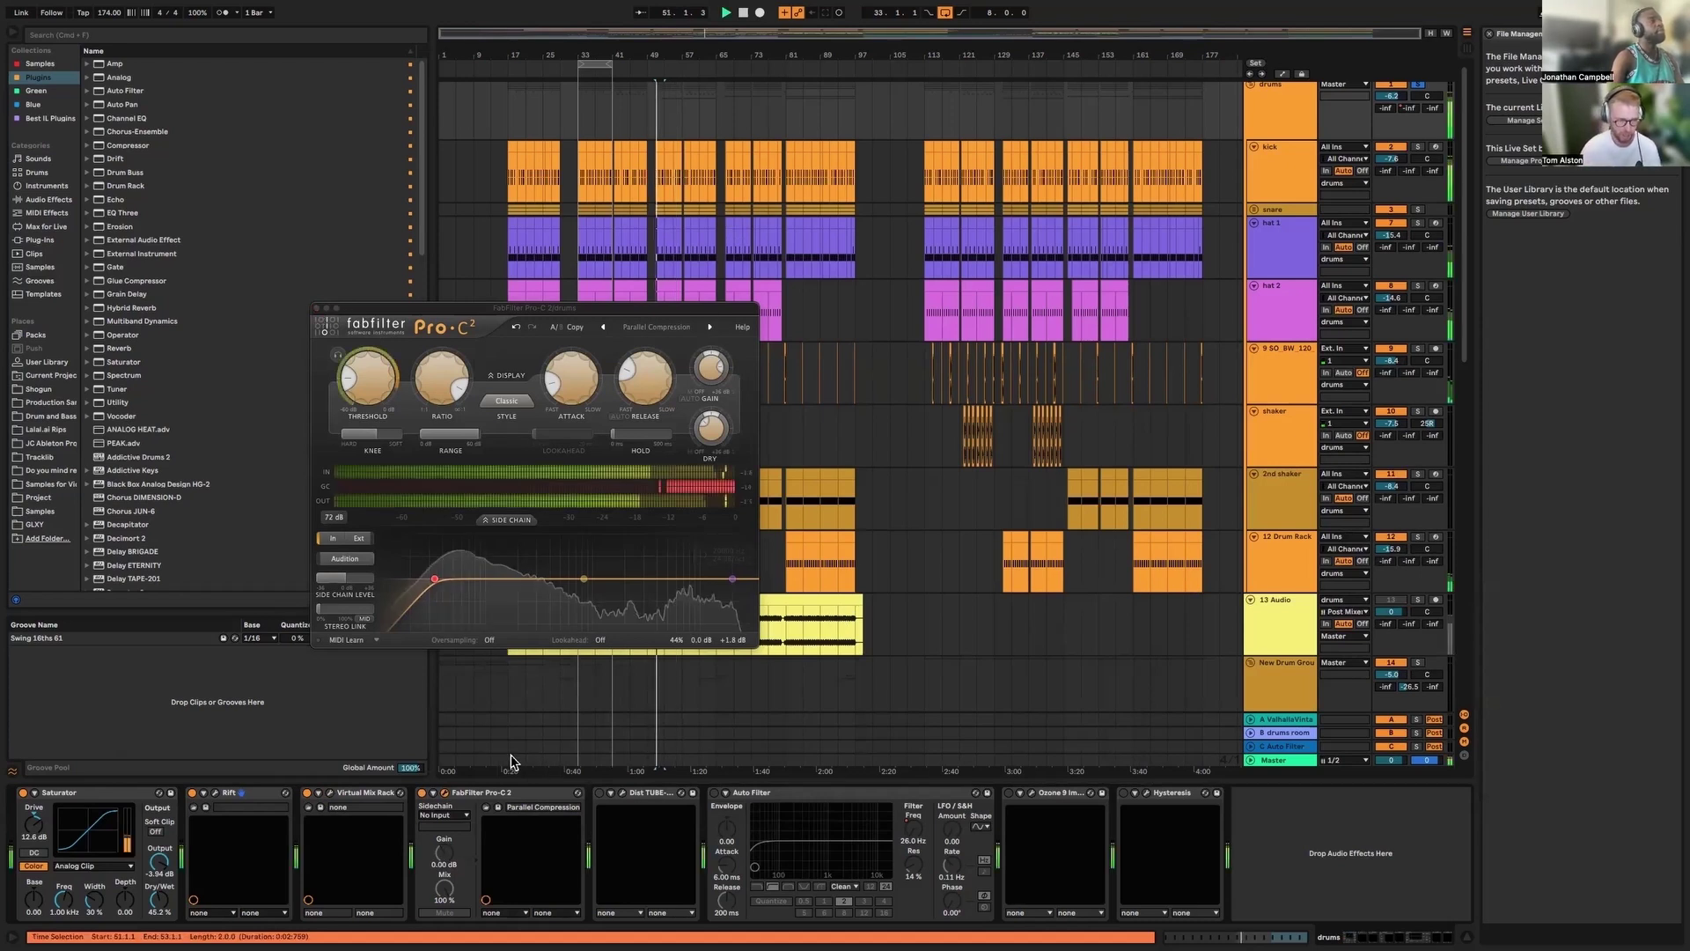
key("space")
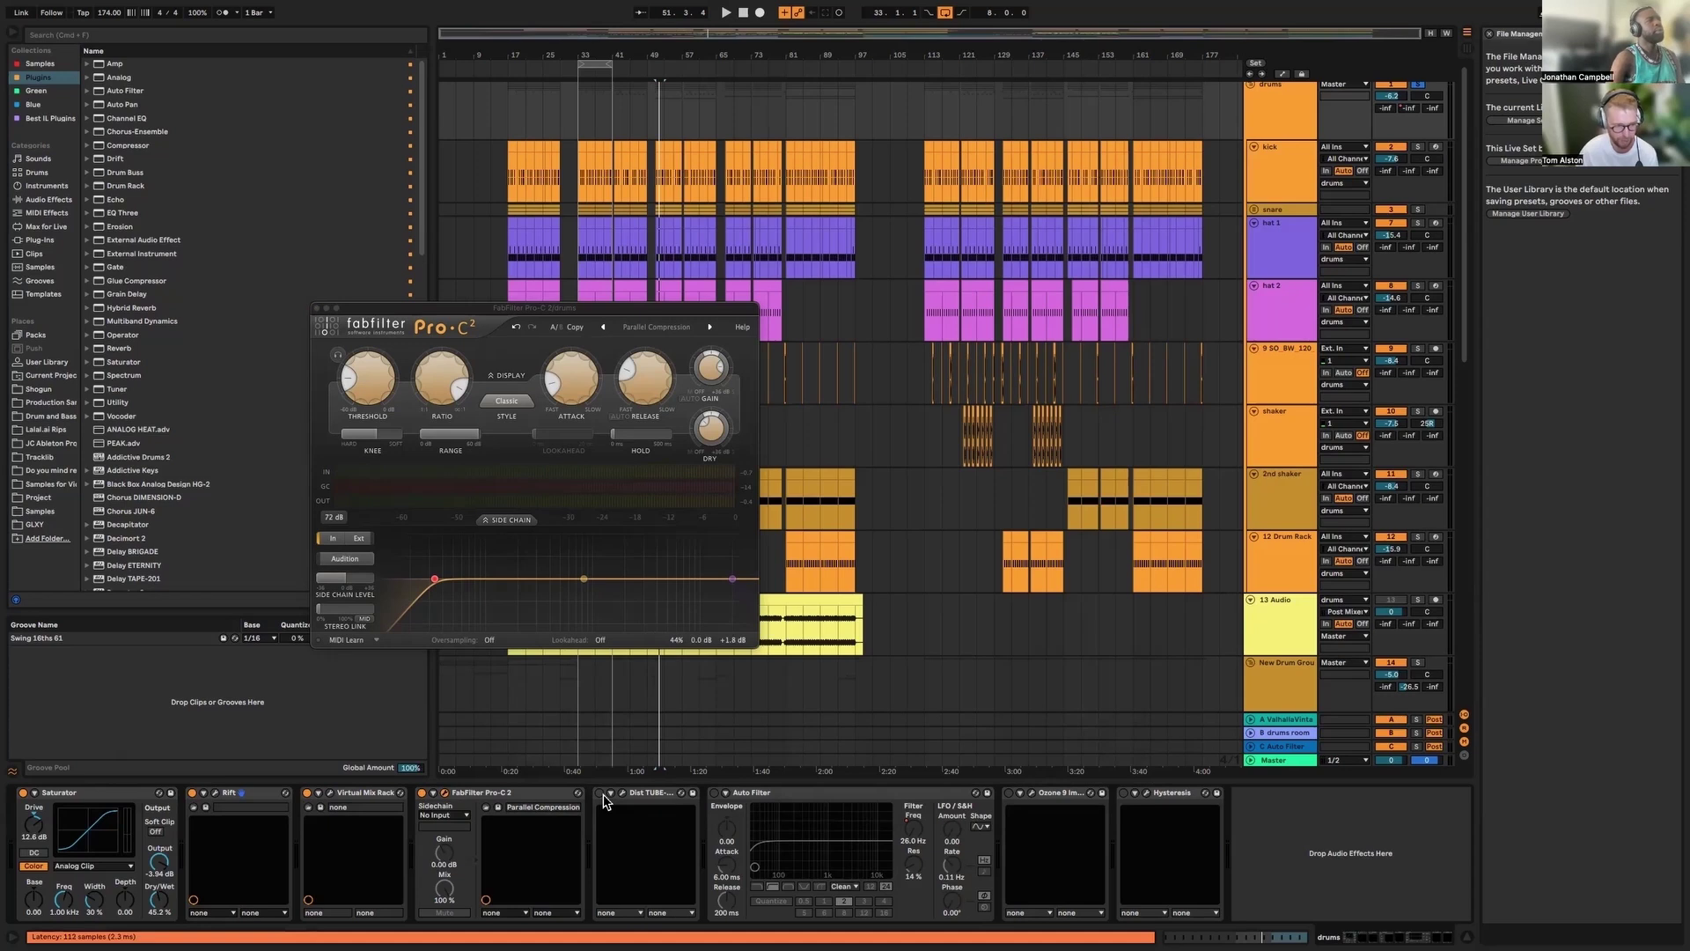
left_click(600, 793)
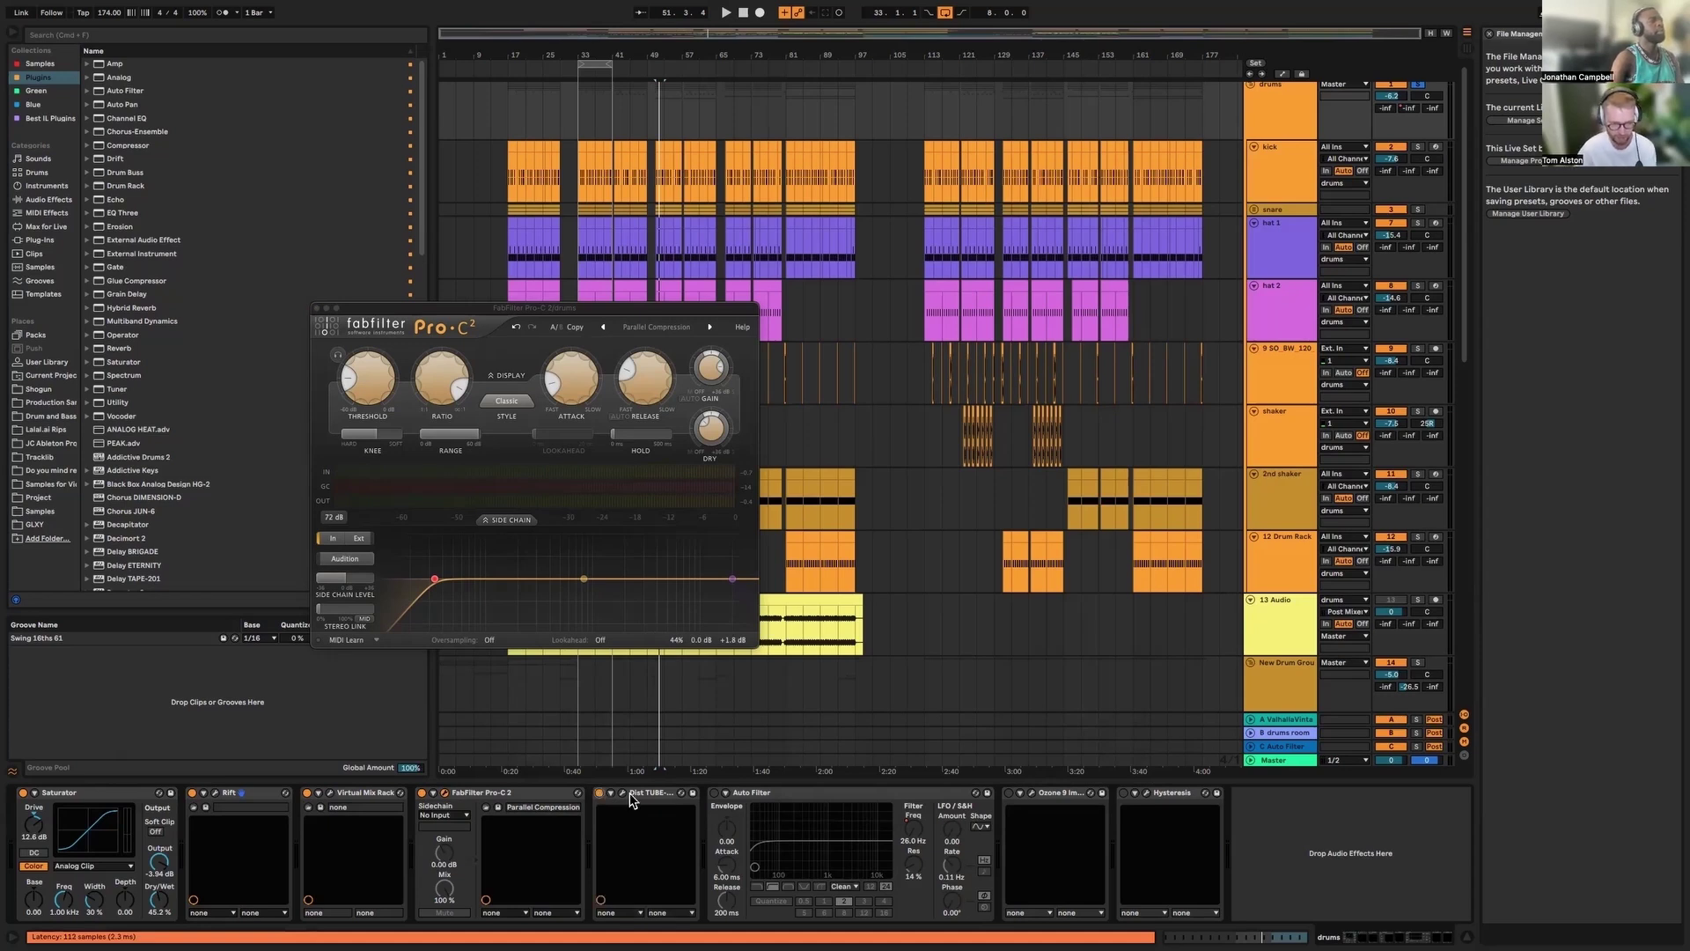
left_click(623, 793)
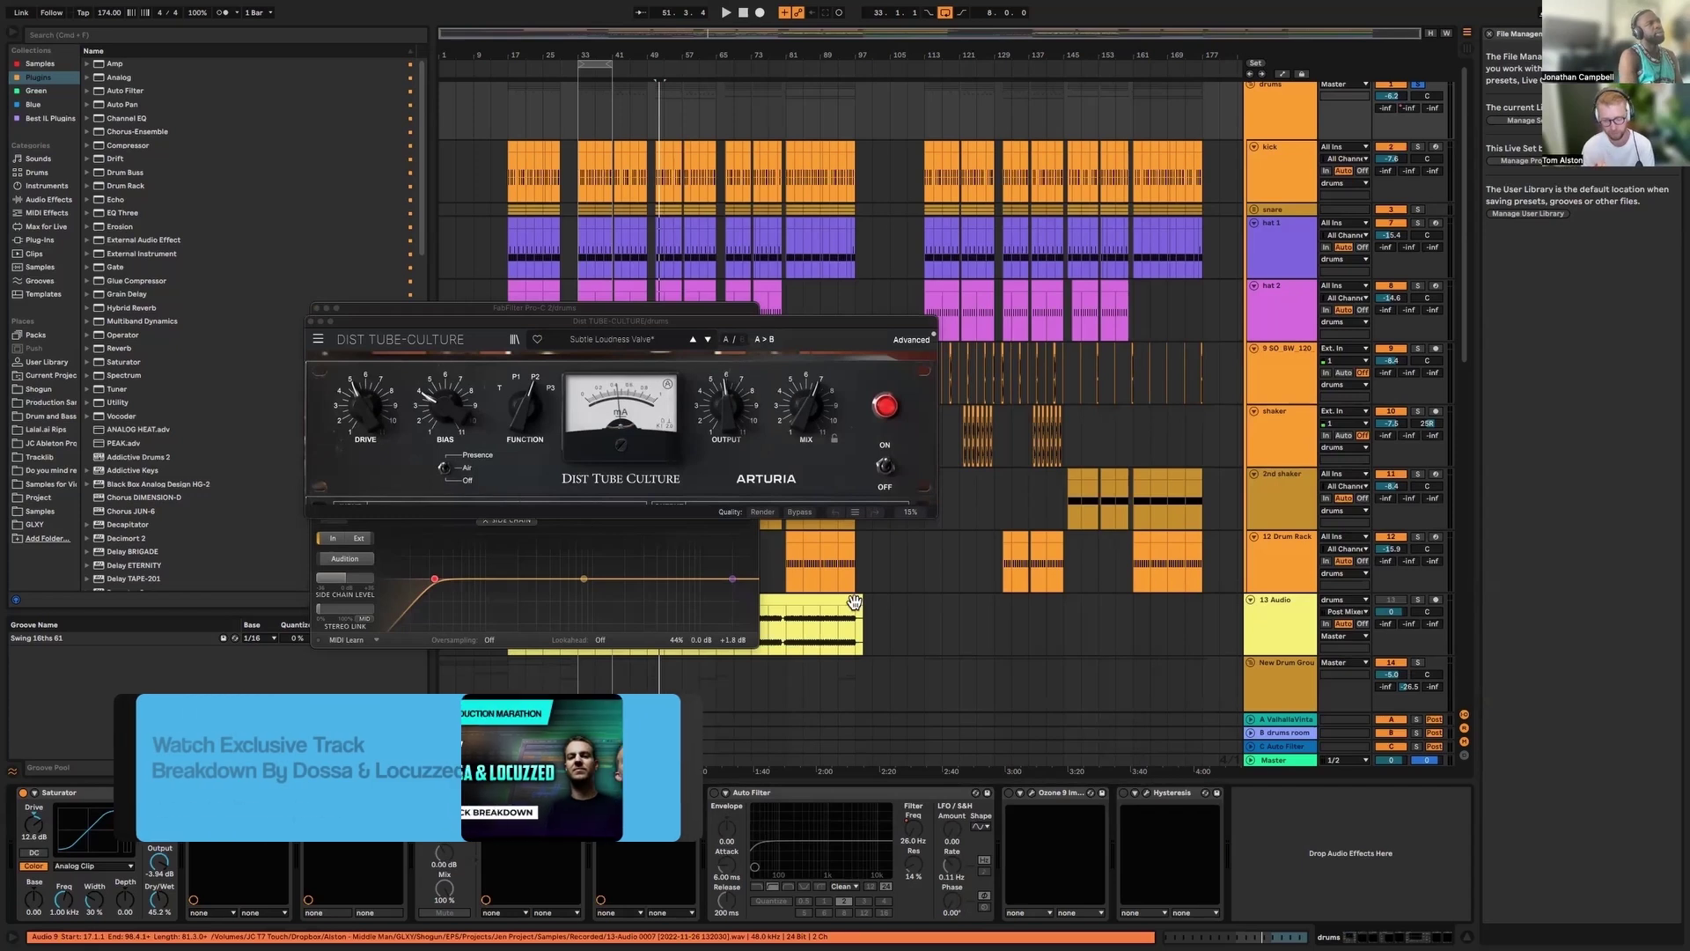
left_click(808, 576)
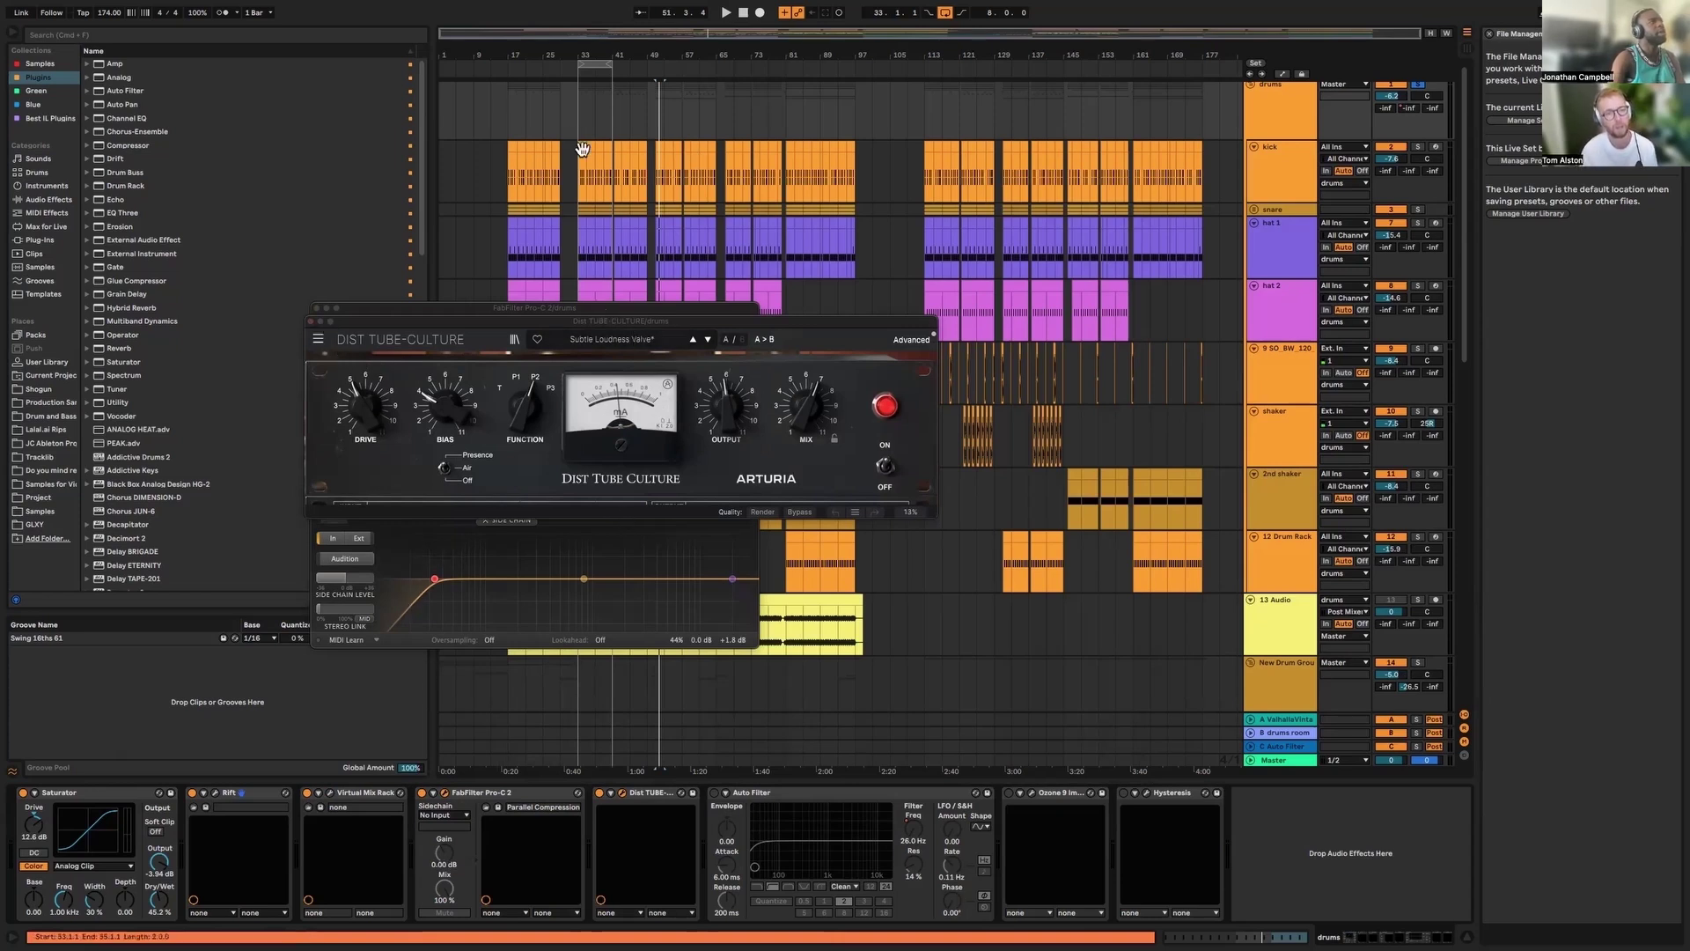
Play the drums from bar 33 and compare them with Dist TUBE-CULTURE switched off and on
left_click(583, 176)
key("space")
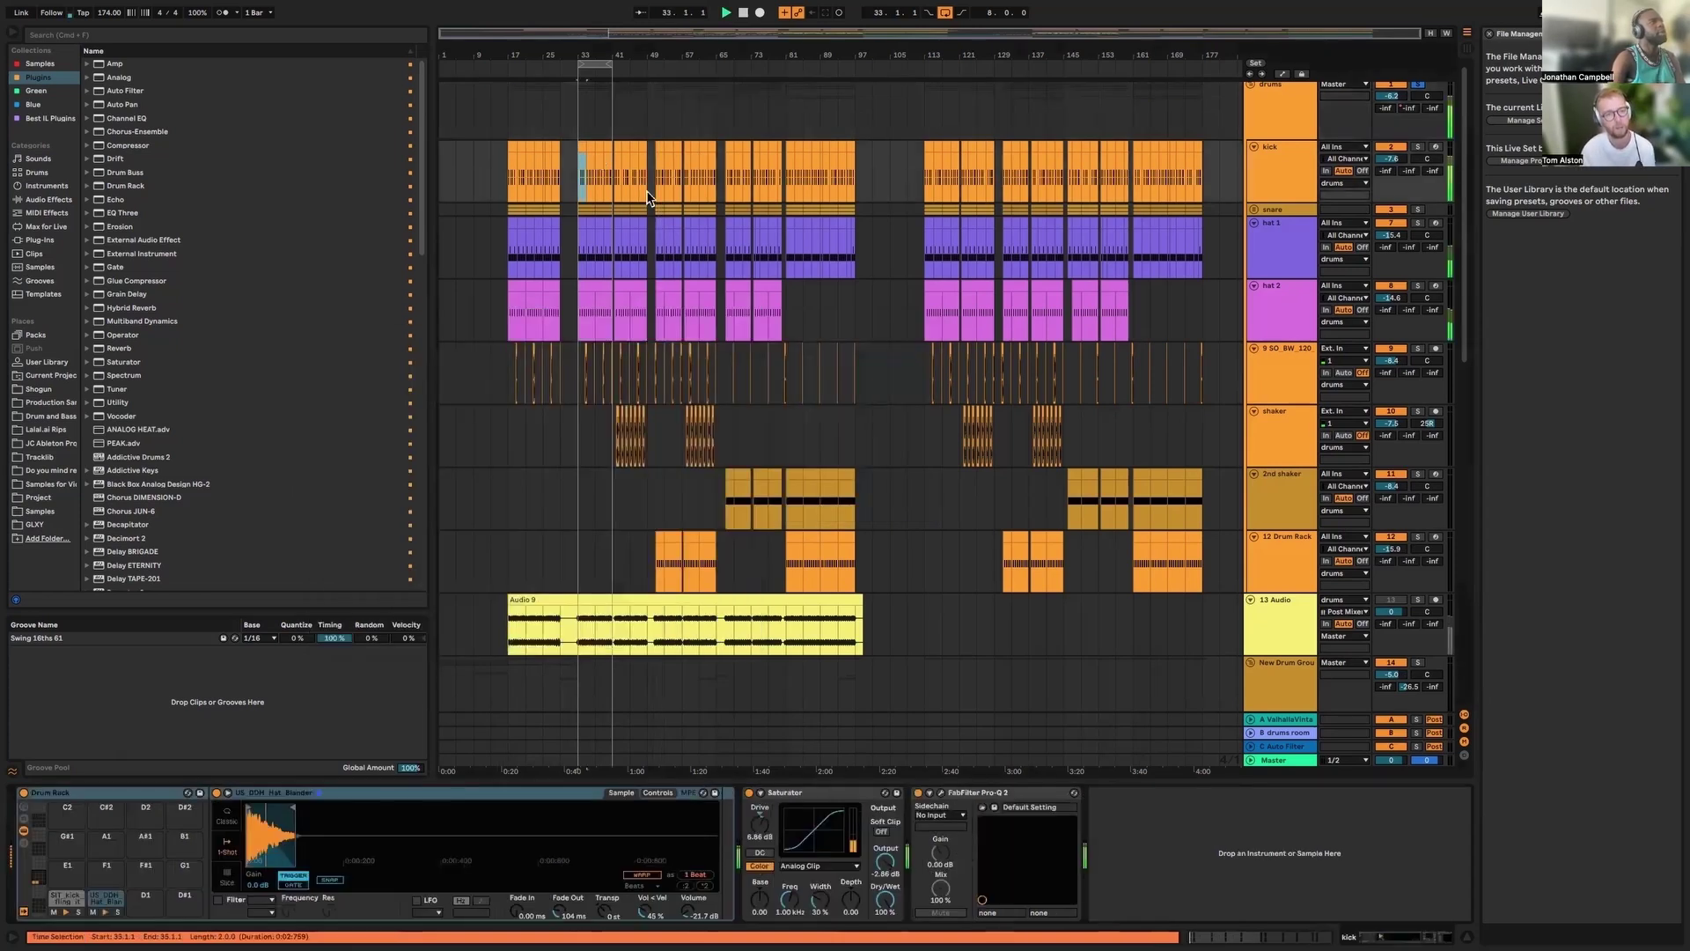
left_click(1282, 124)
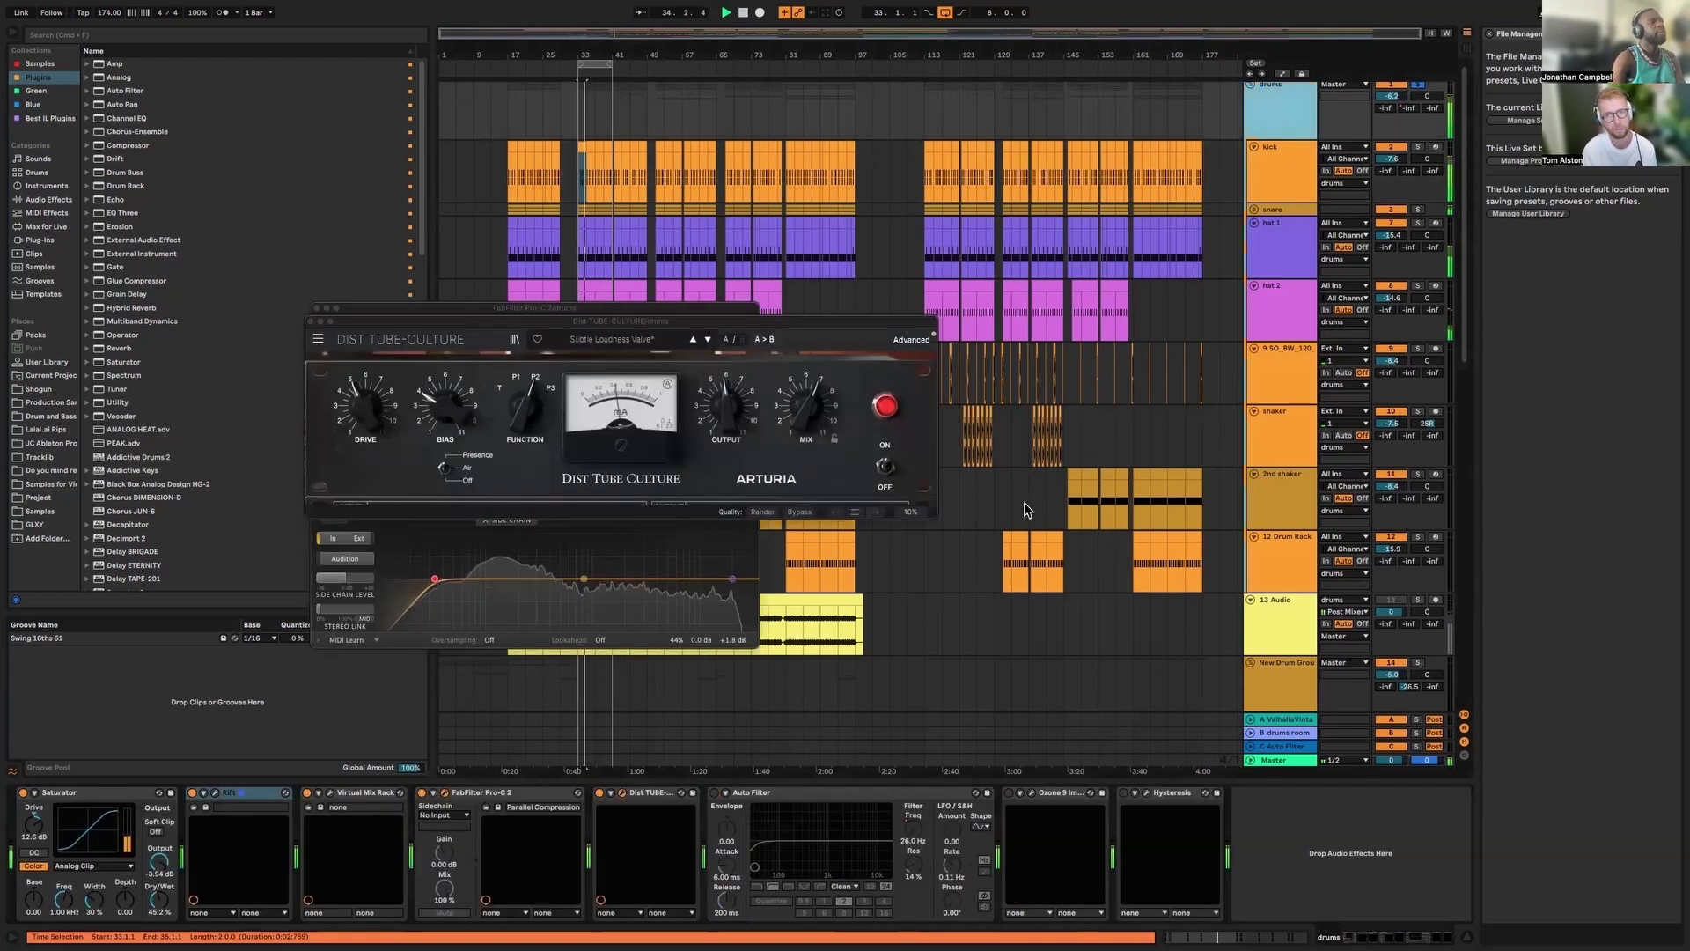
left_click(600, 793)
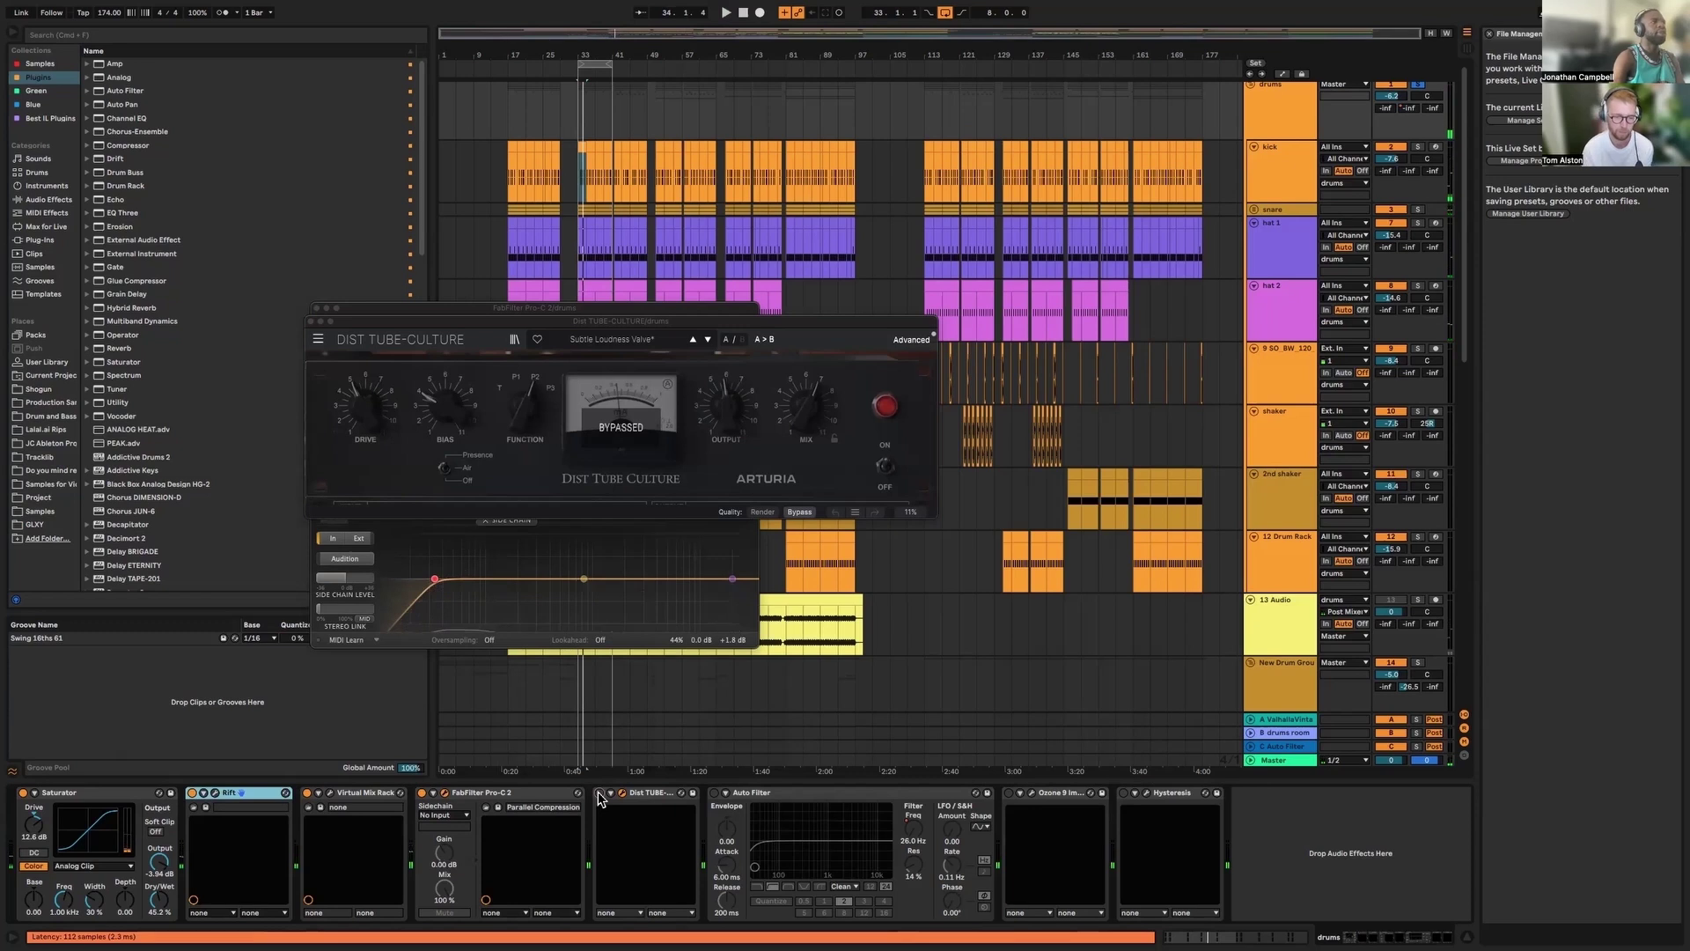
left_click(600, 793)
key("space")
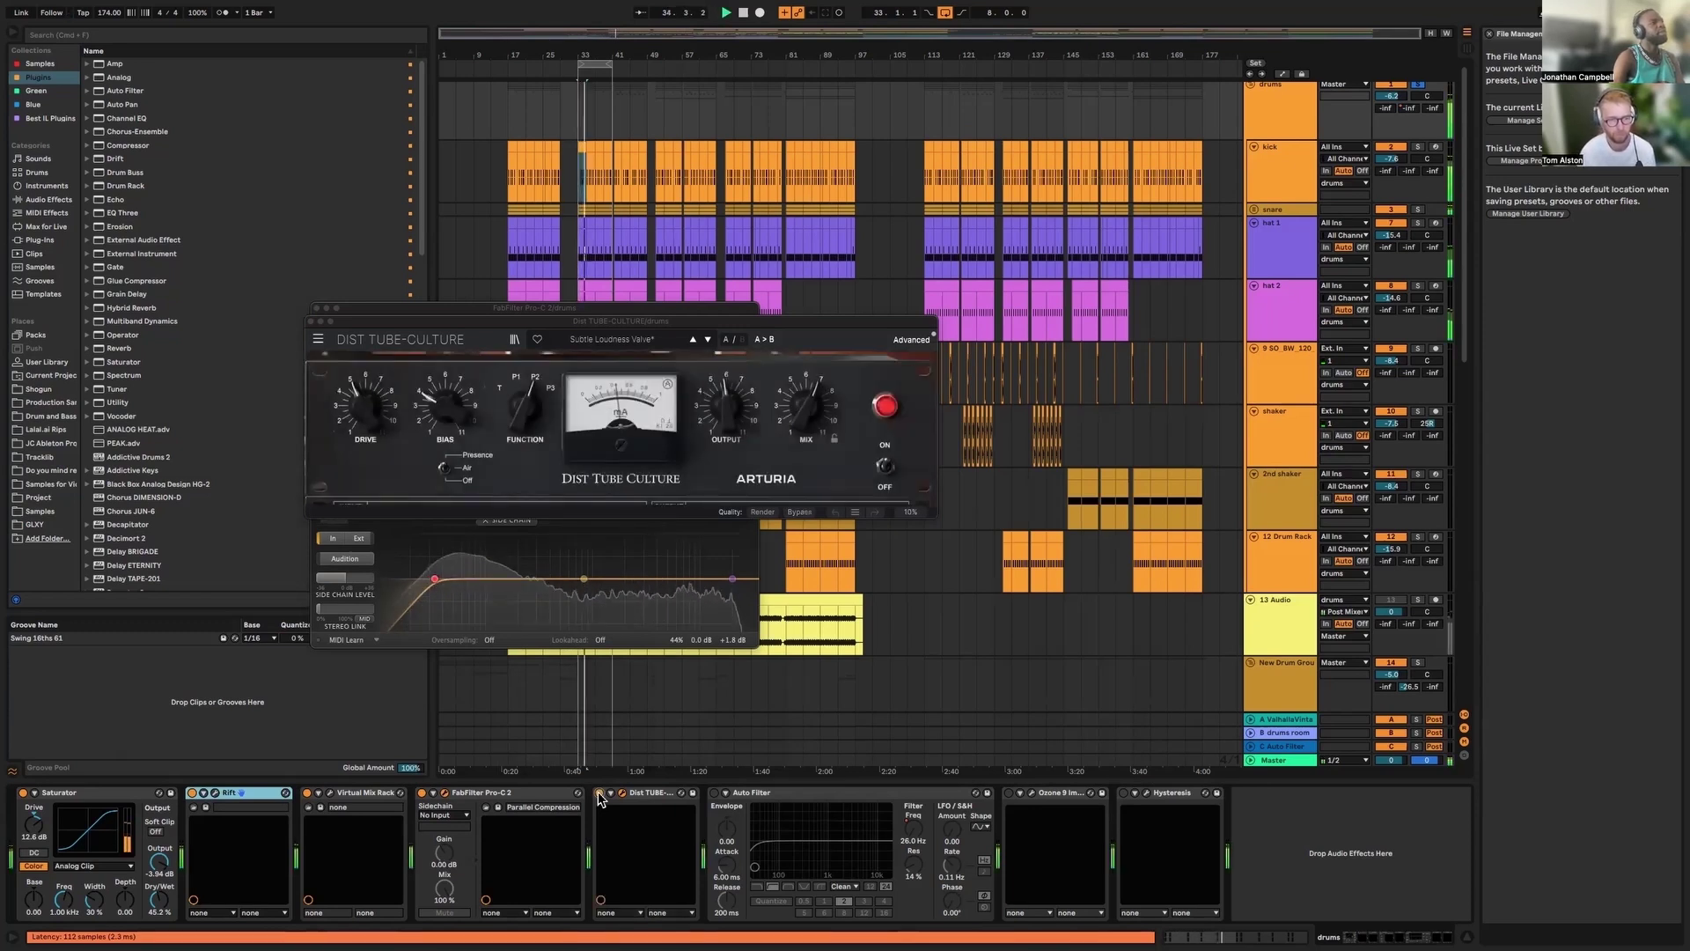
key("space")
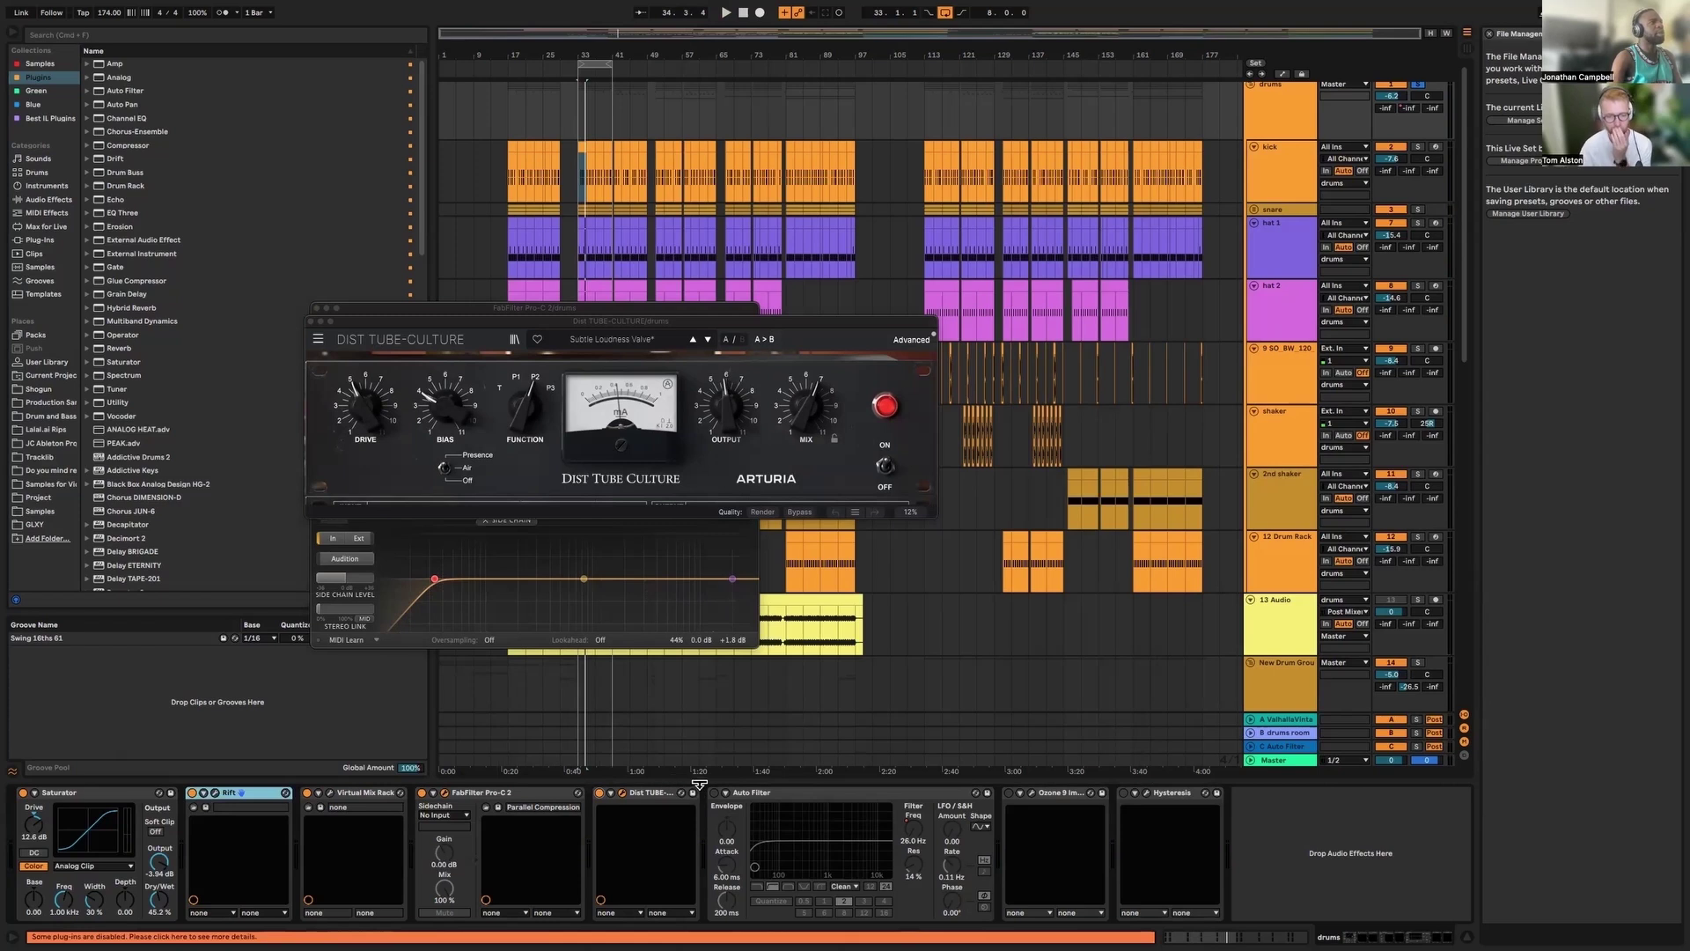
Enable the Ozone 9 Imager on the drums group and audition the drums with its interface open in place of the other plug-ins
left_click(312, 323)
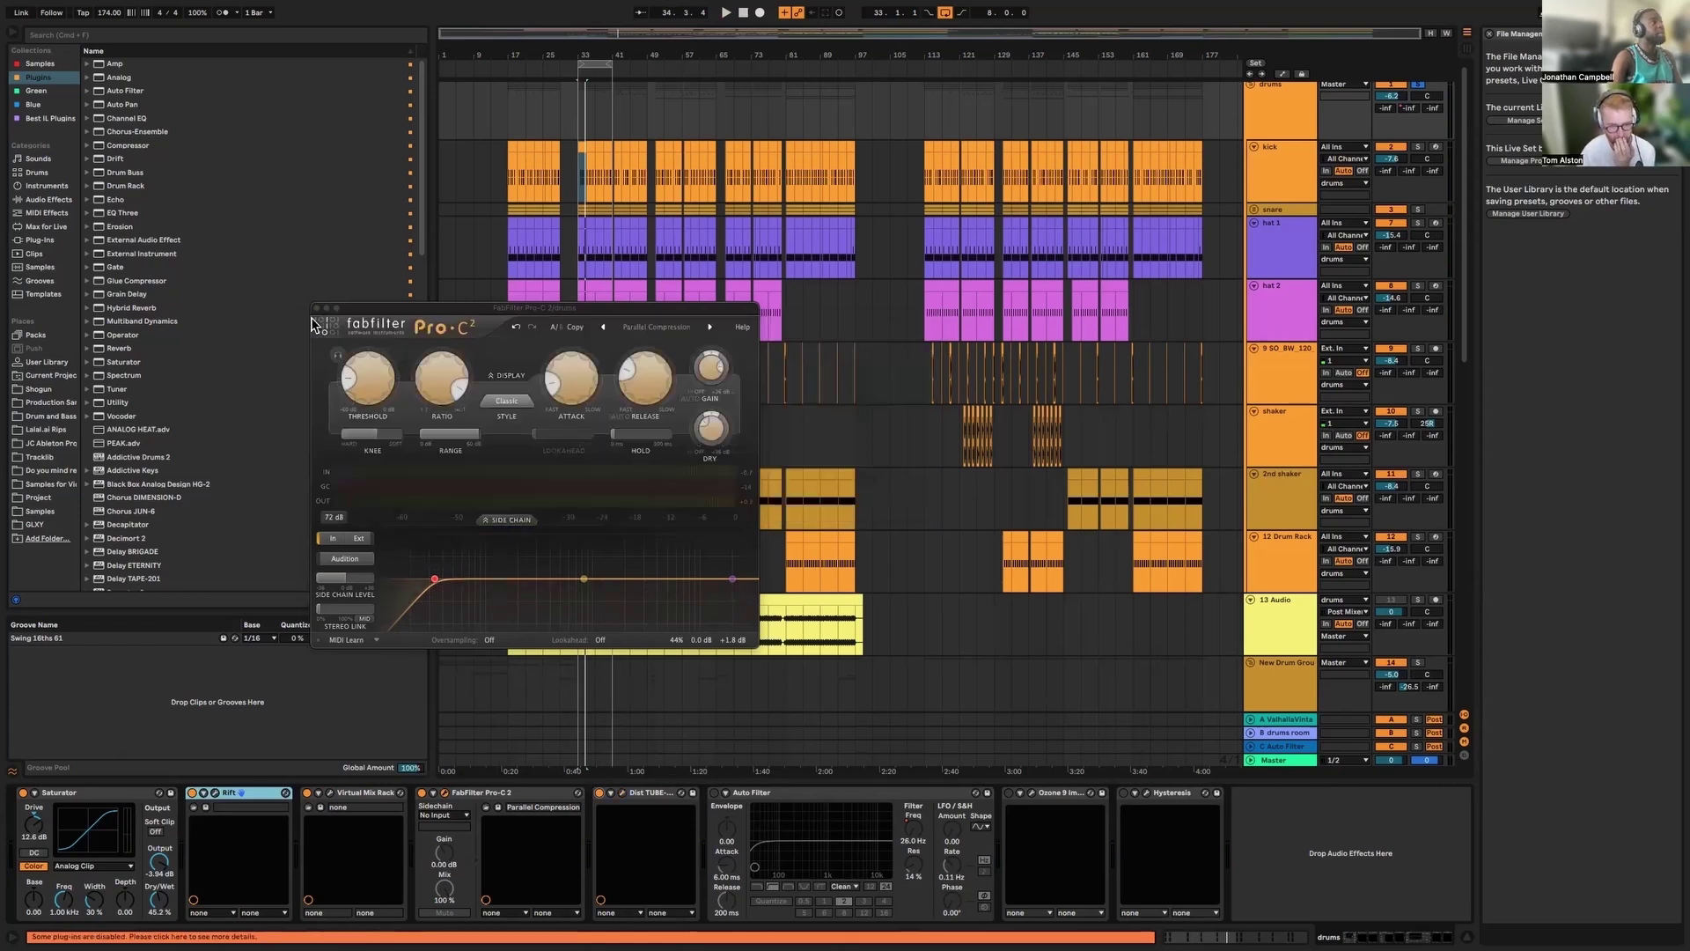
left_click(316, 308)
left_click(1009, 793)
left_click(1028, 793)
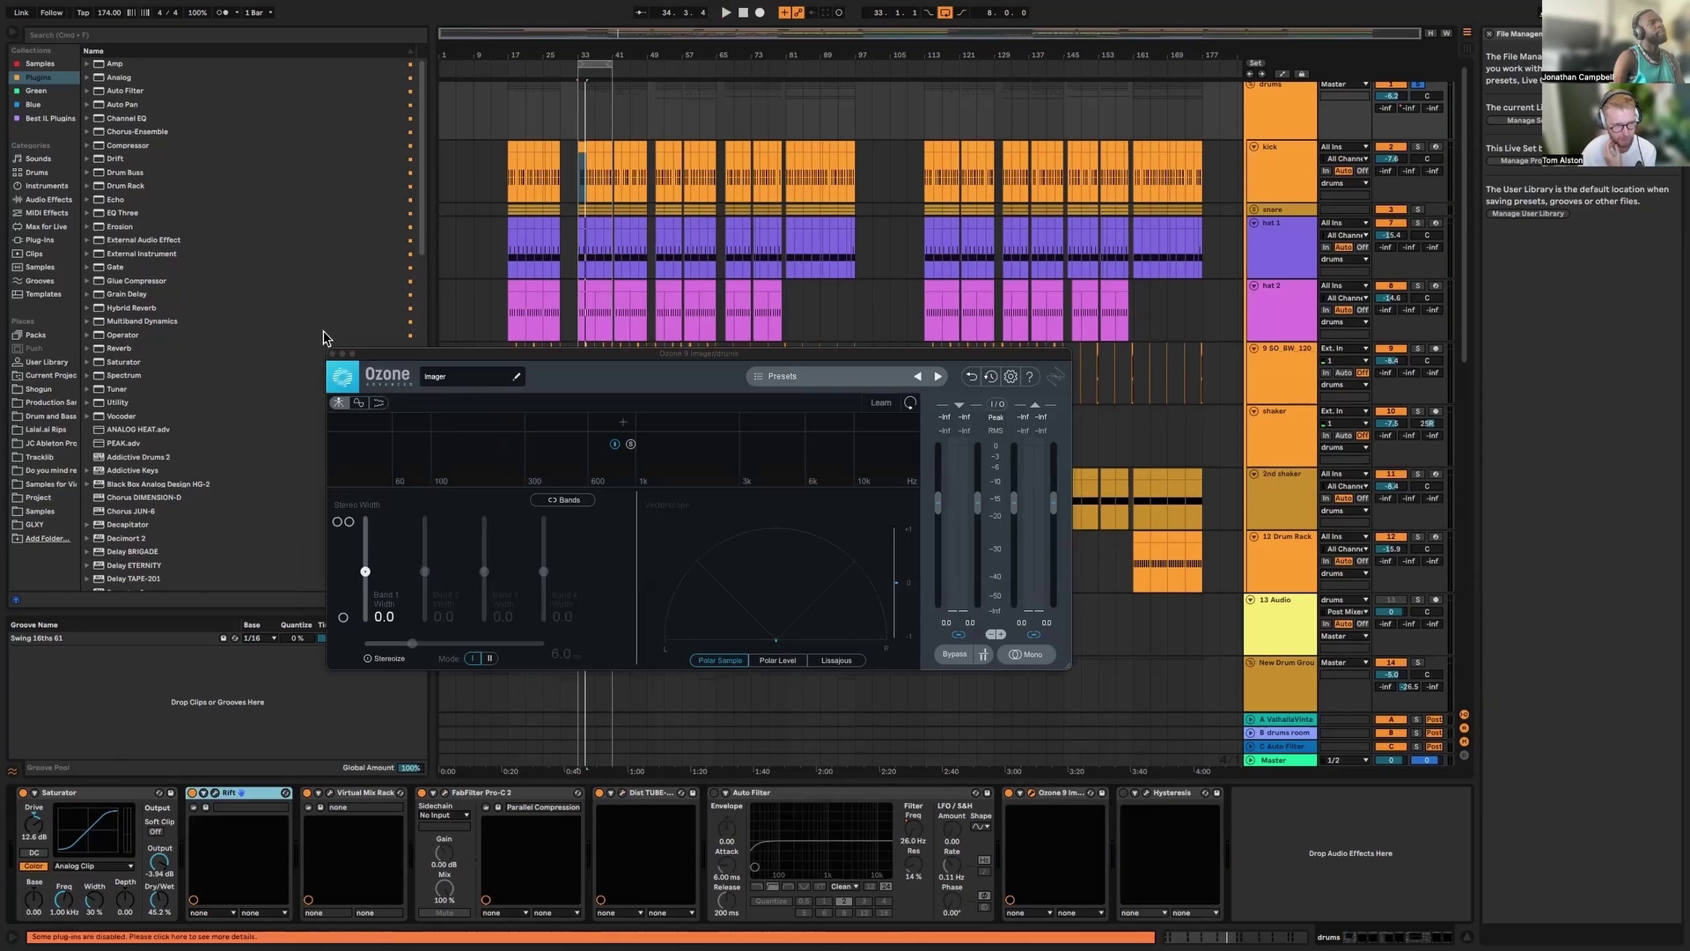
key("space")
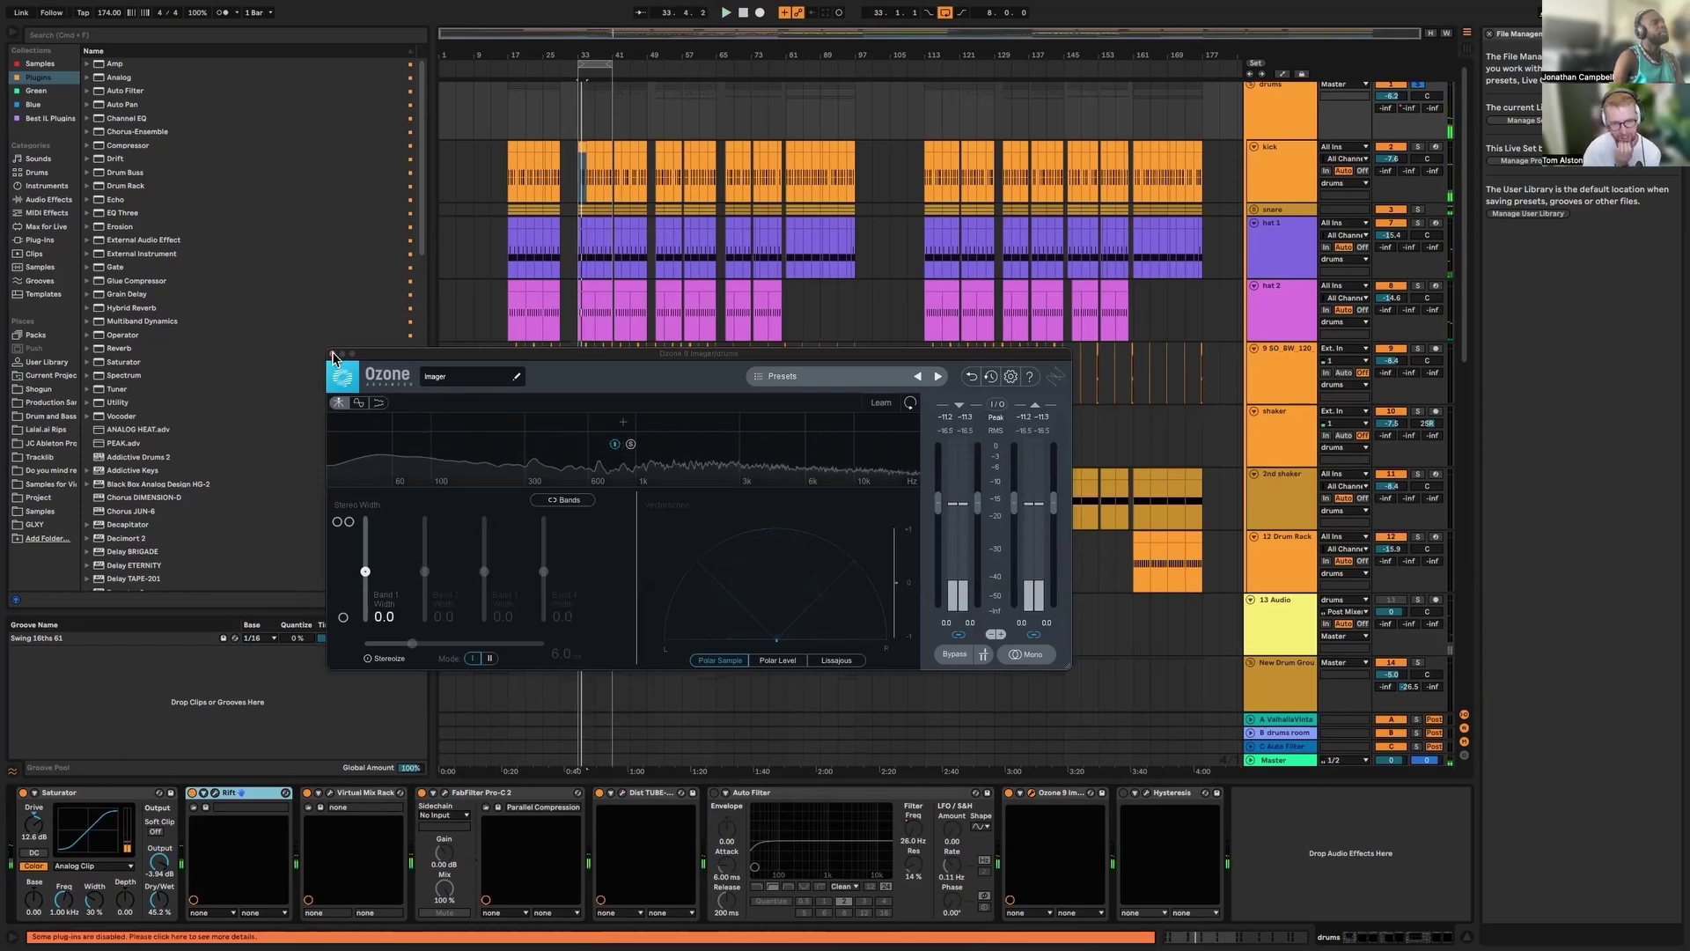
left_click(332, 354)
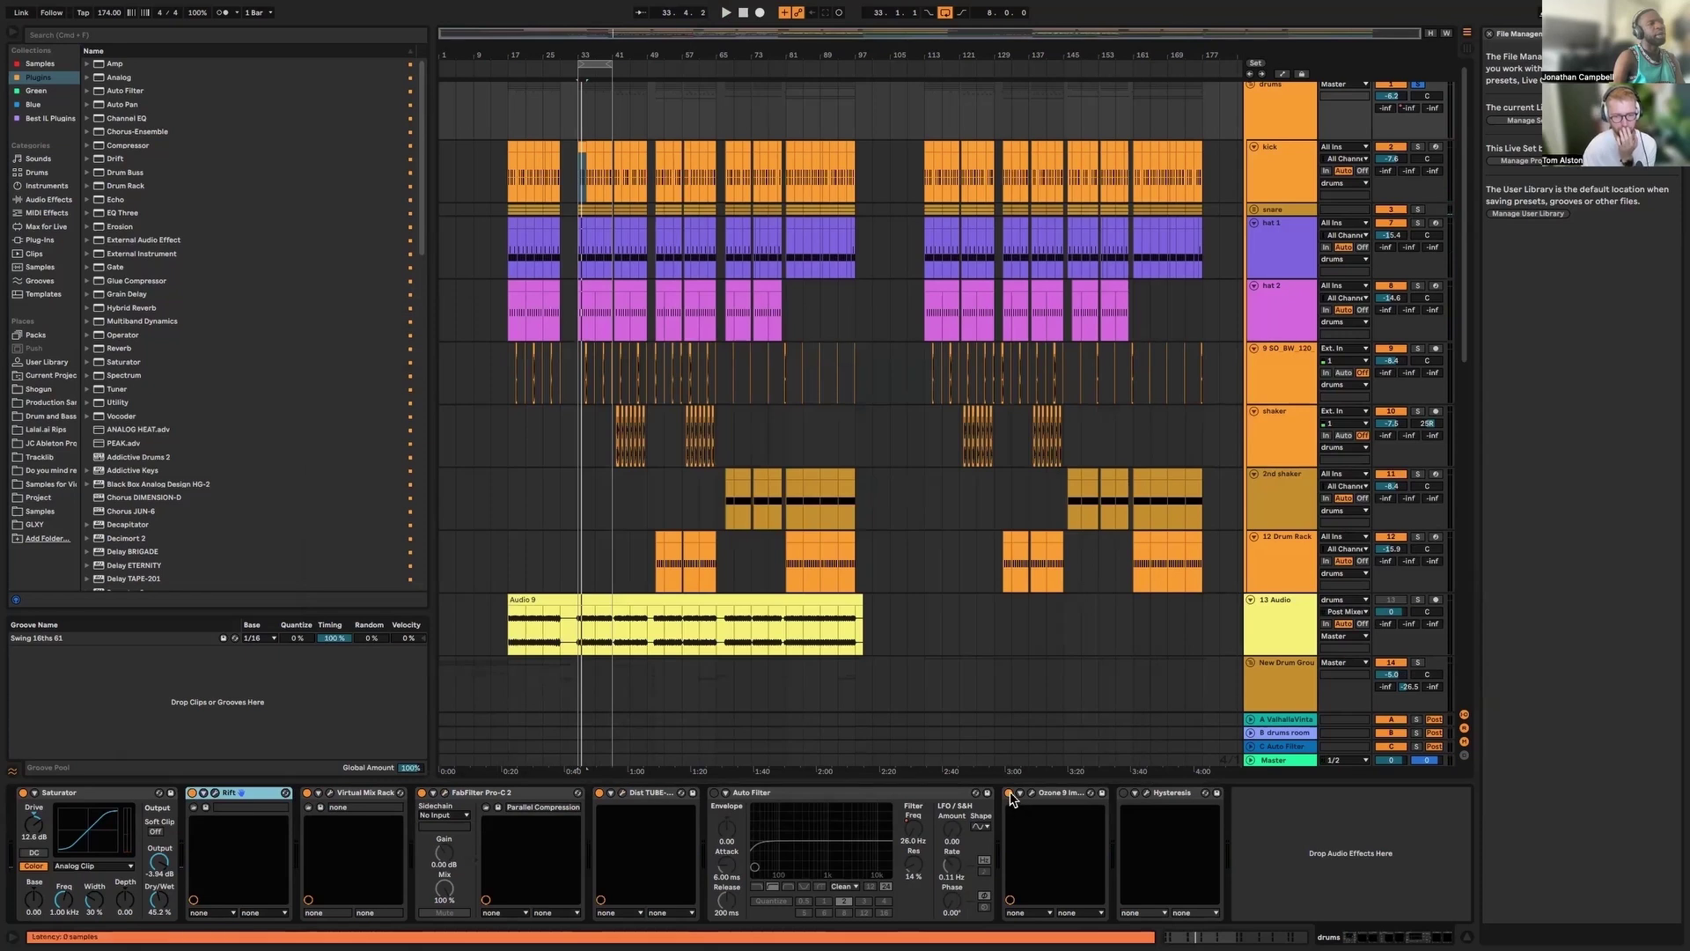
Examine the drums group's Auto Filter and display the arrangement's automation lanes, including the filter's frequency curve
left_click(802, 797)
scroll(969, 686, "down", 2)
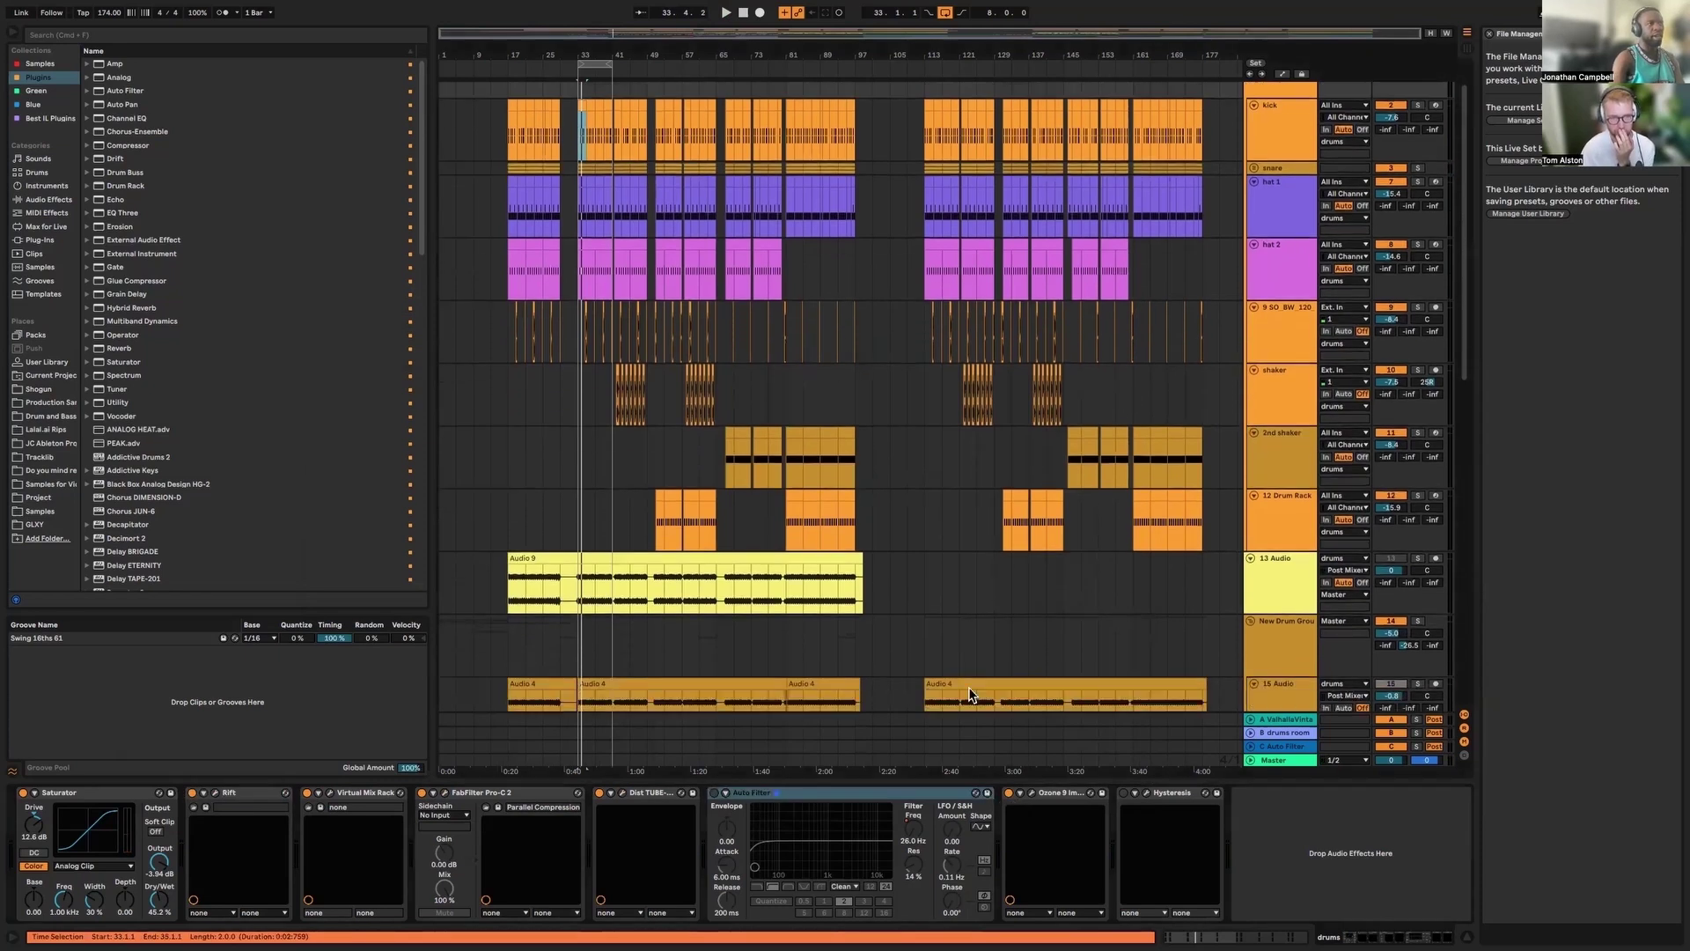
scroll(706, 451, "up", 2)
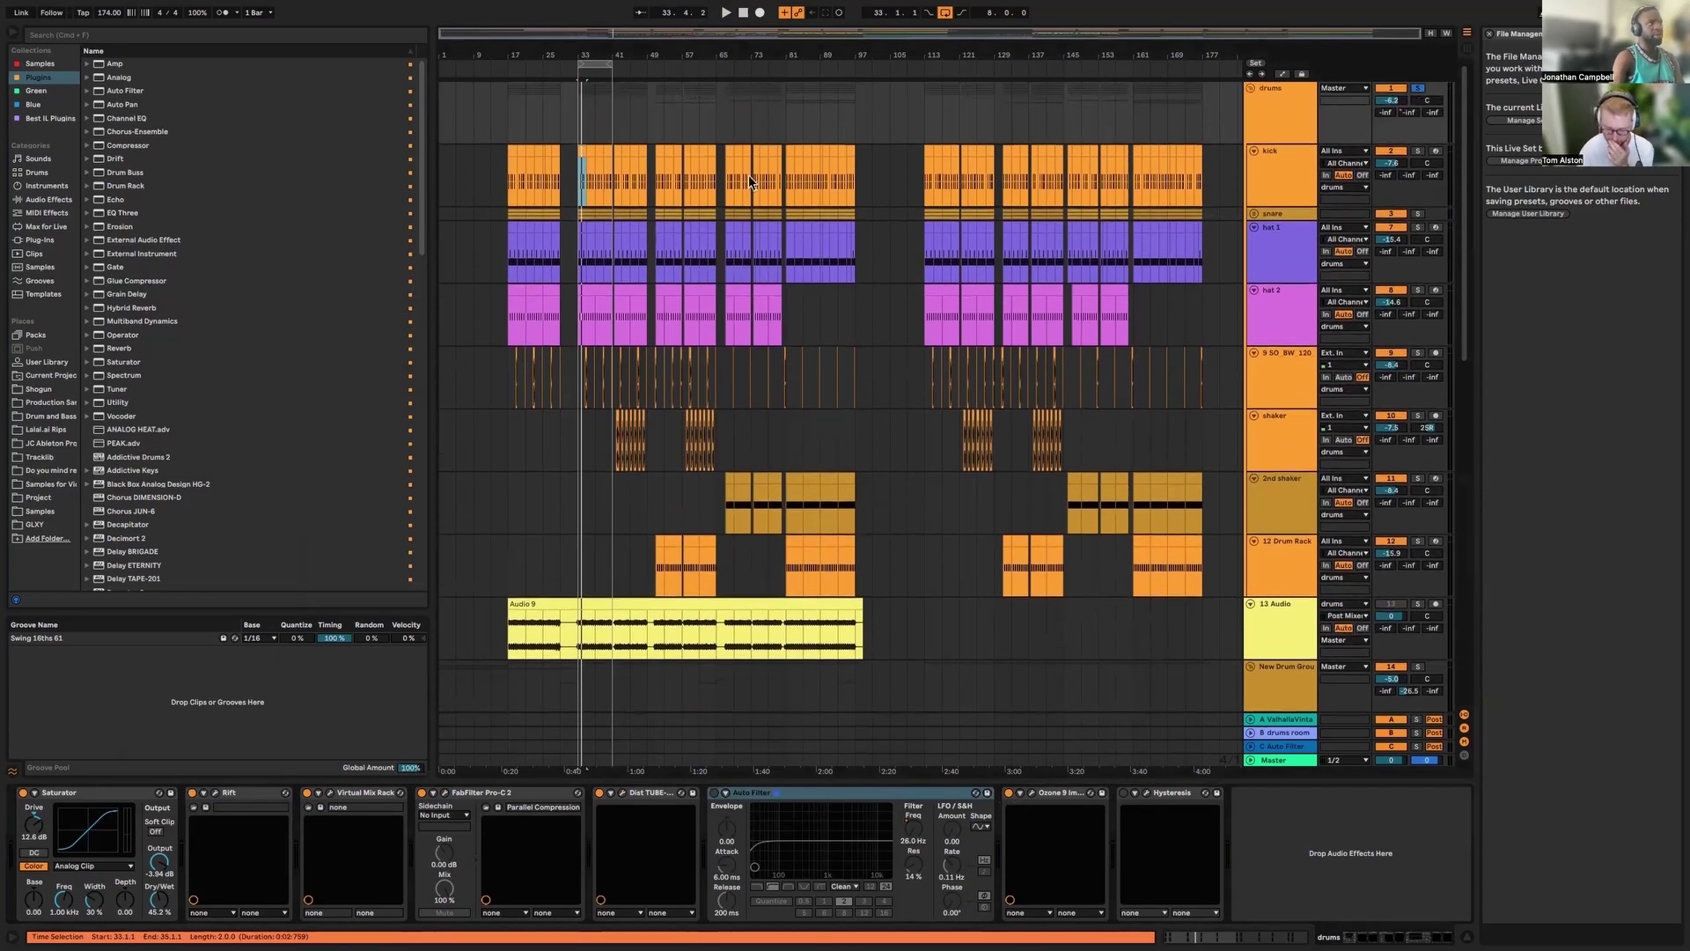
key("a")
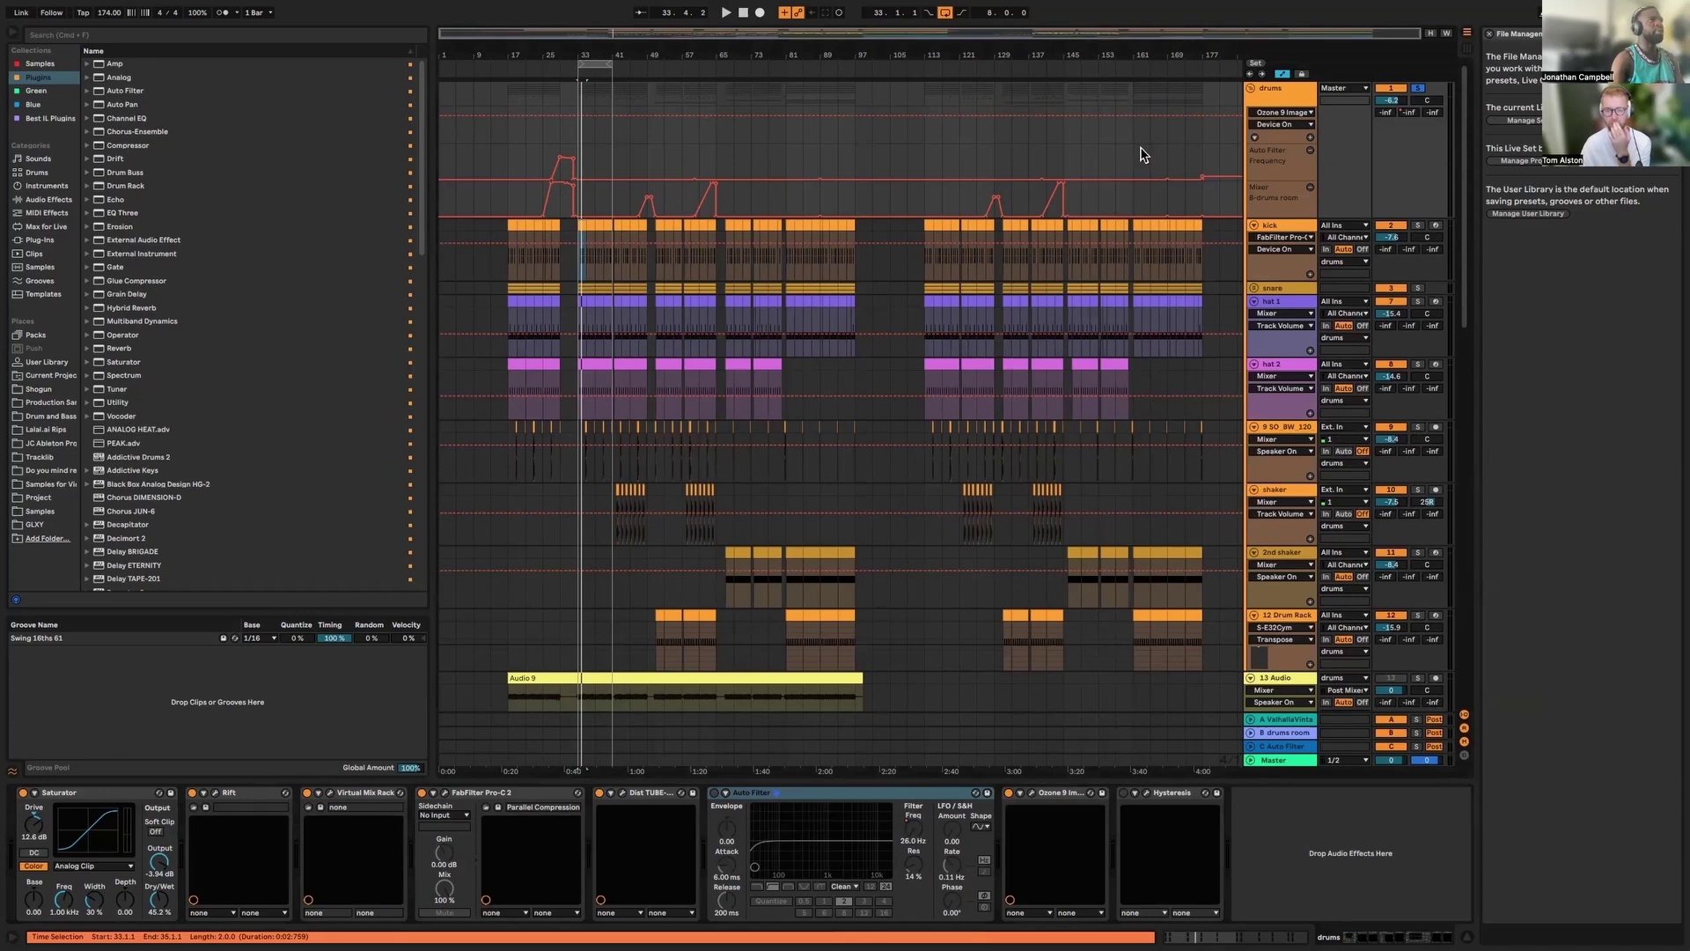
Collapse the drums group and inspect the 13 Audio track and the New Drum Group with its device chain and member tracks
left_click(1251, 91)
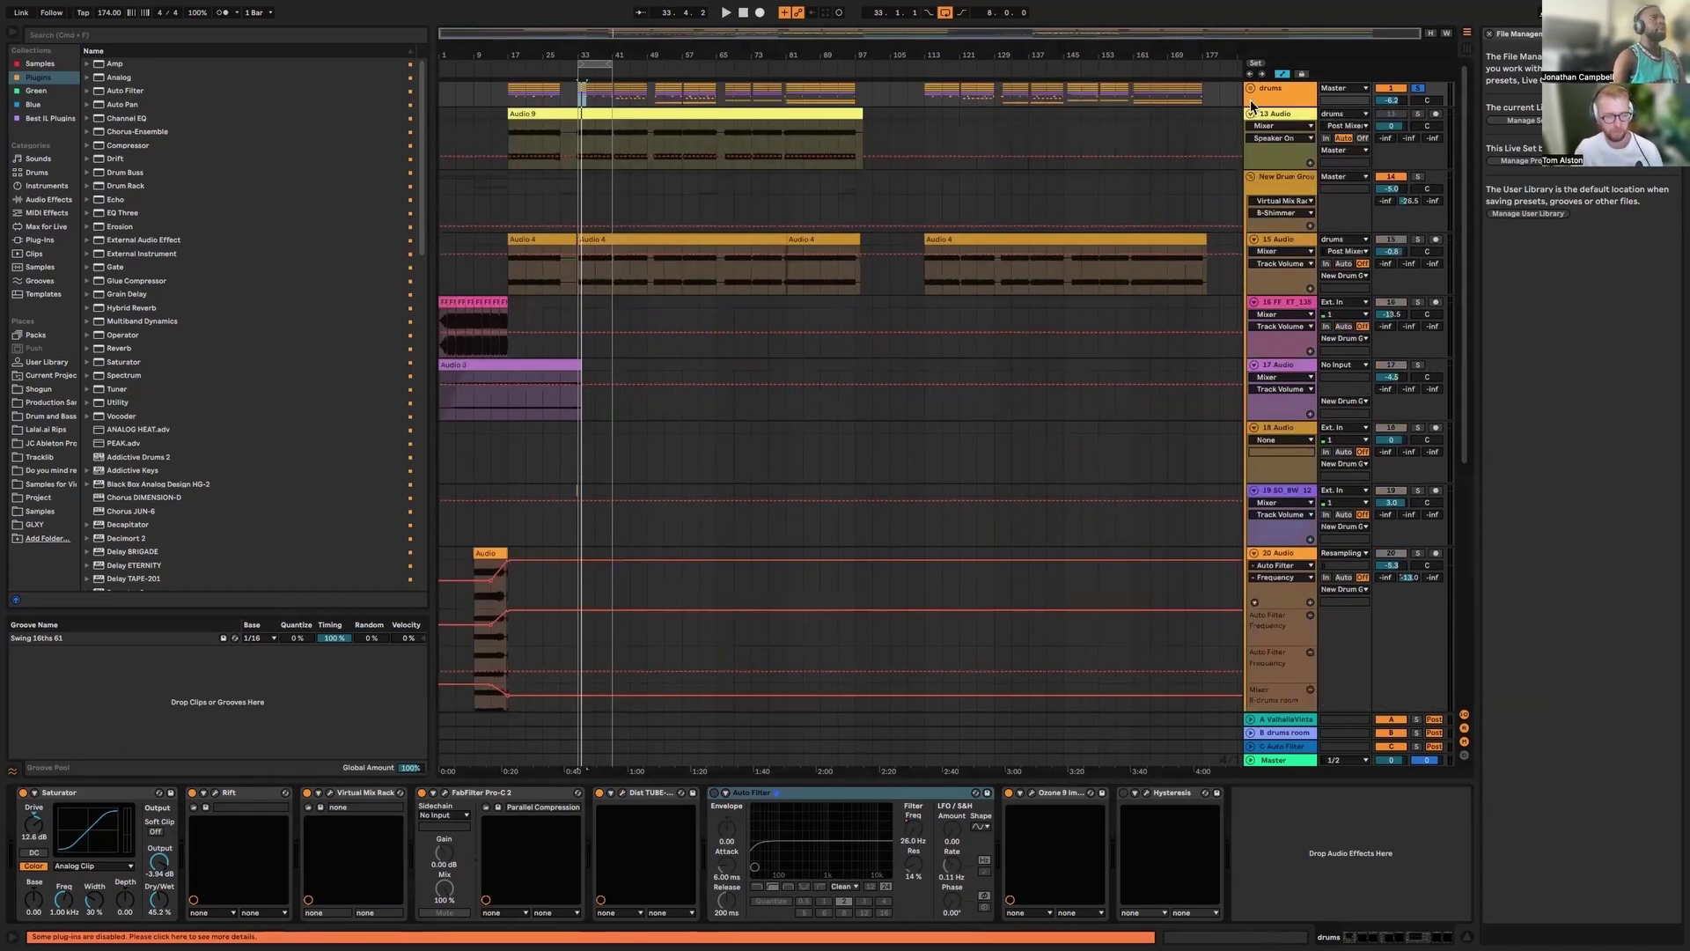
left_click(1280, 115)
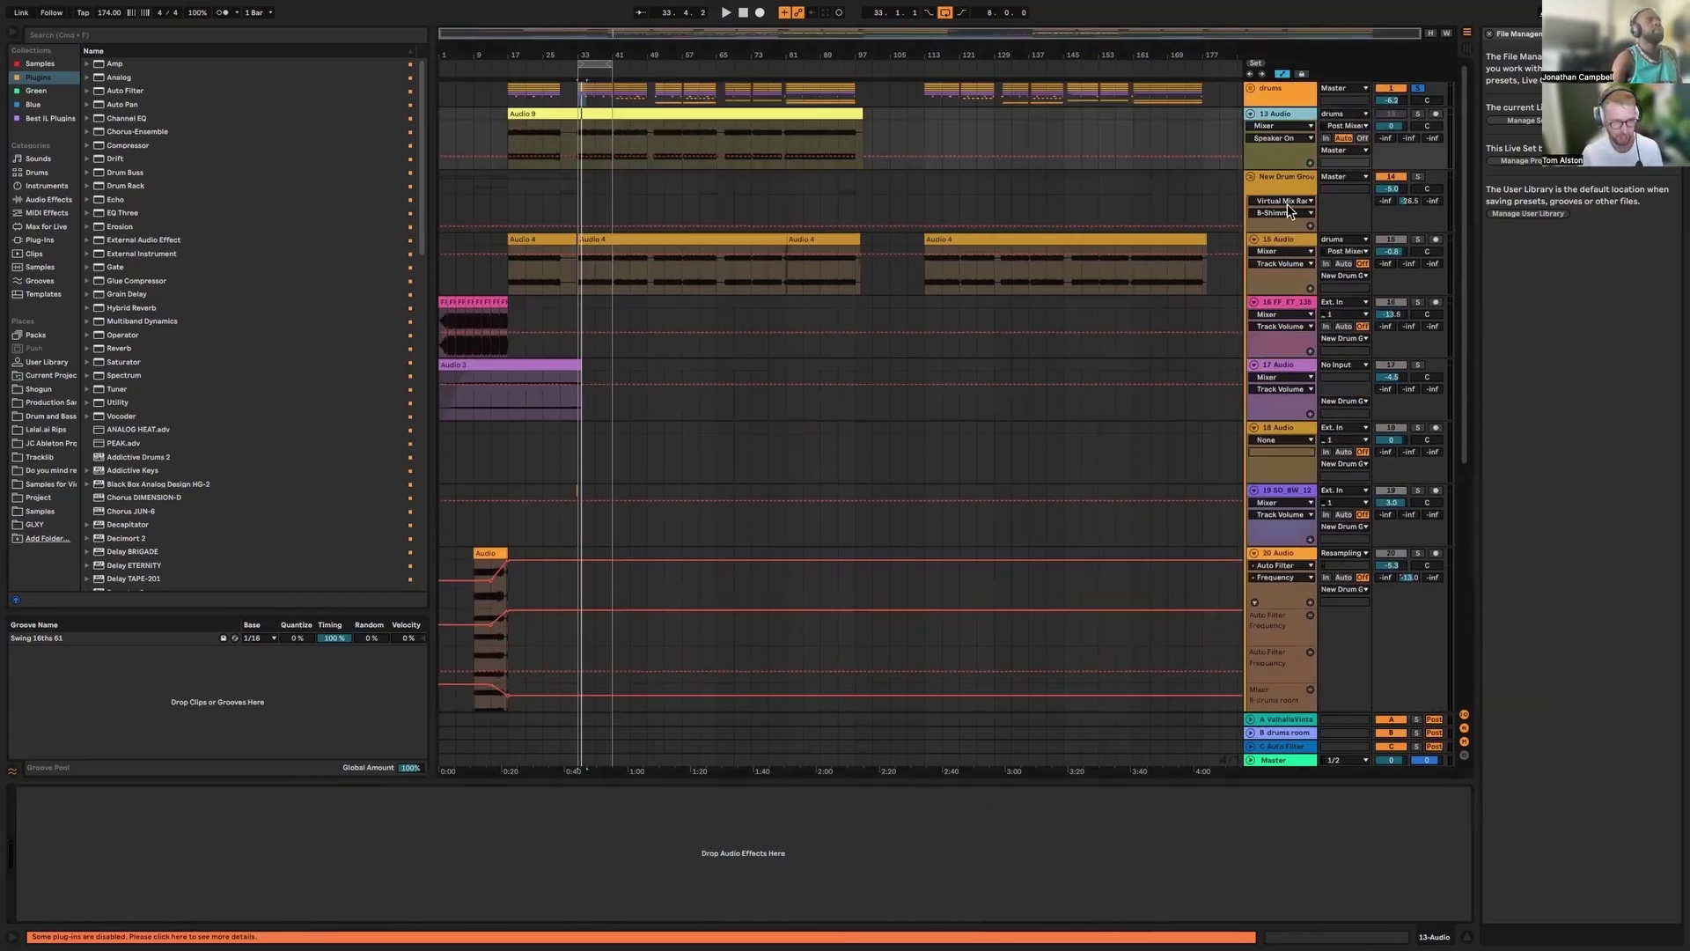
left_click(1290, 182)
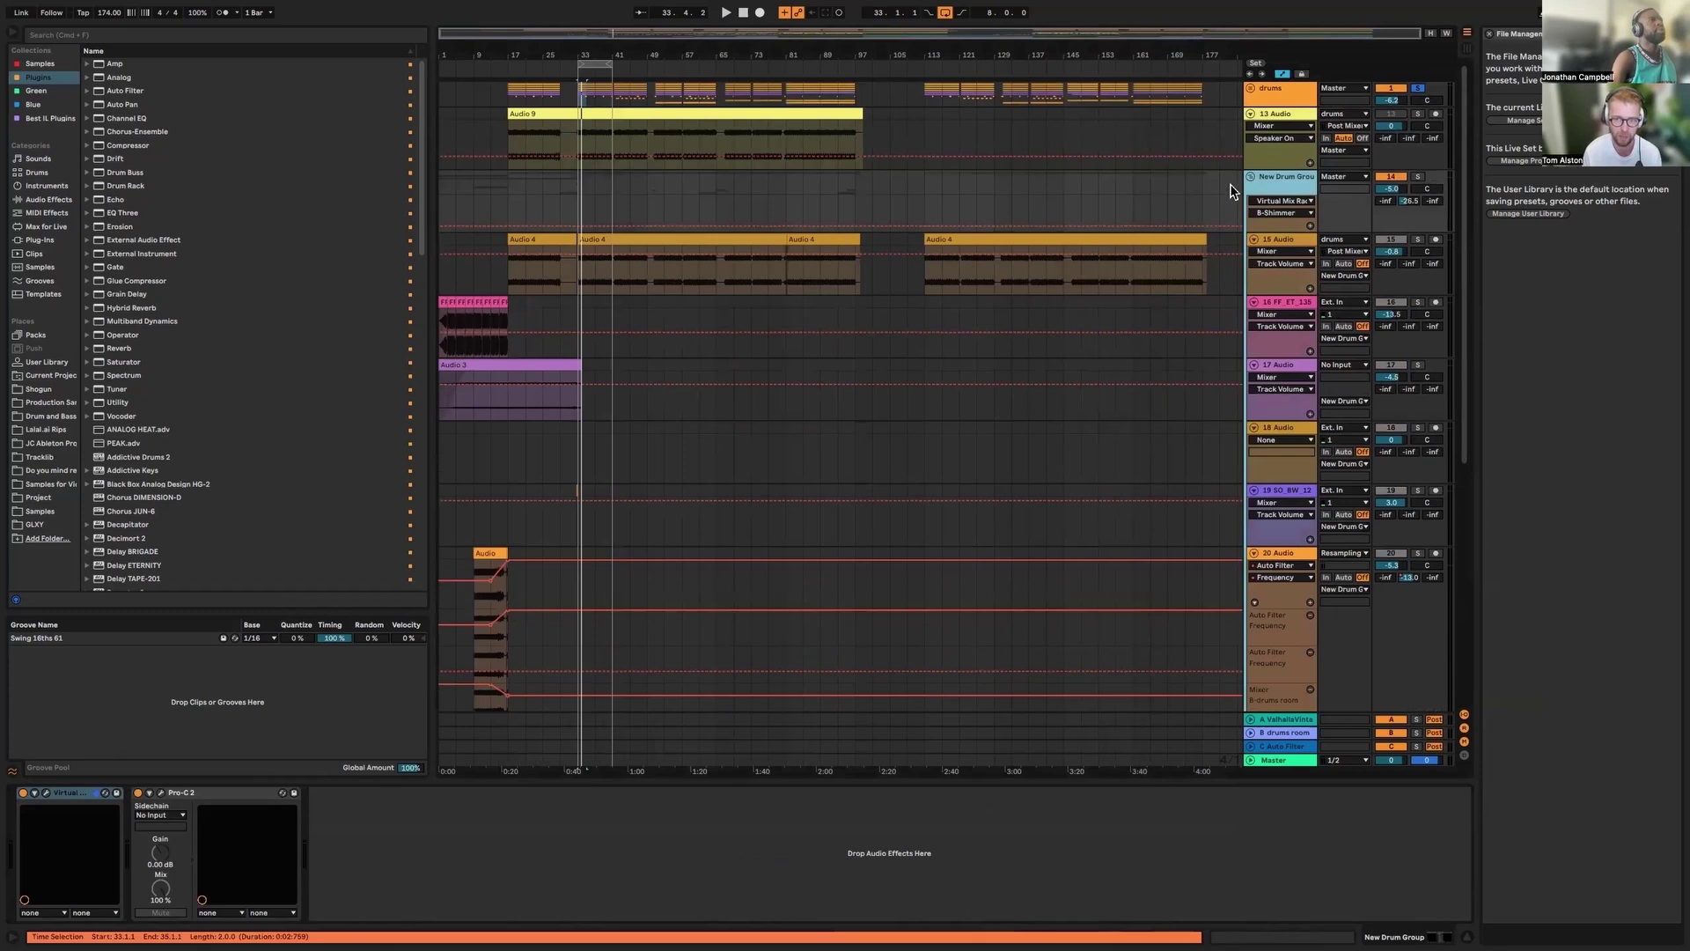
left_click(1250, 177)
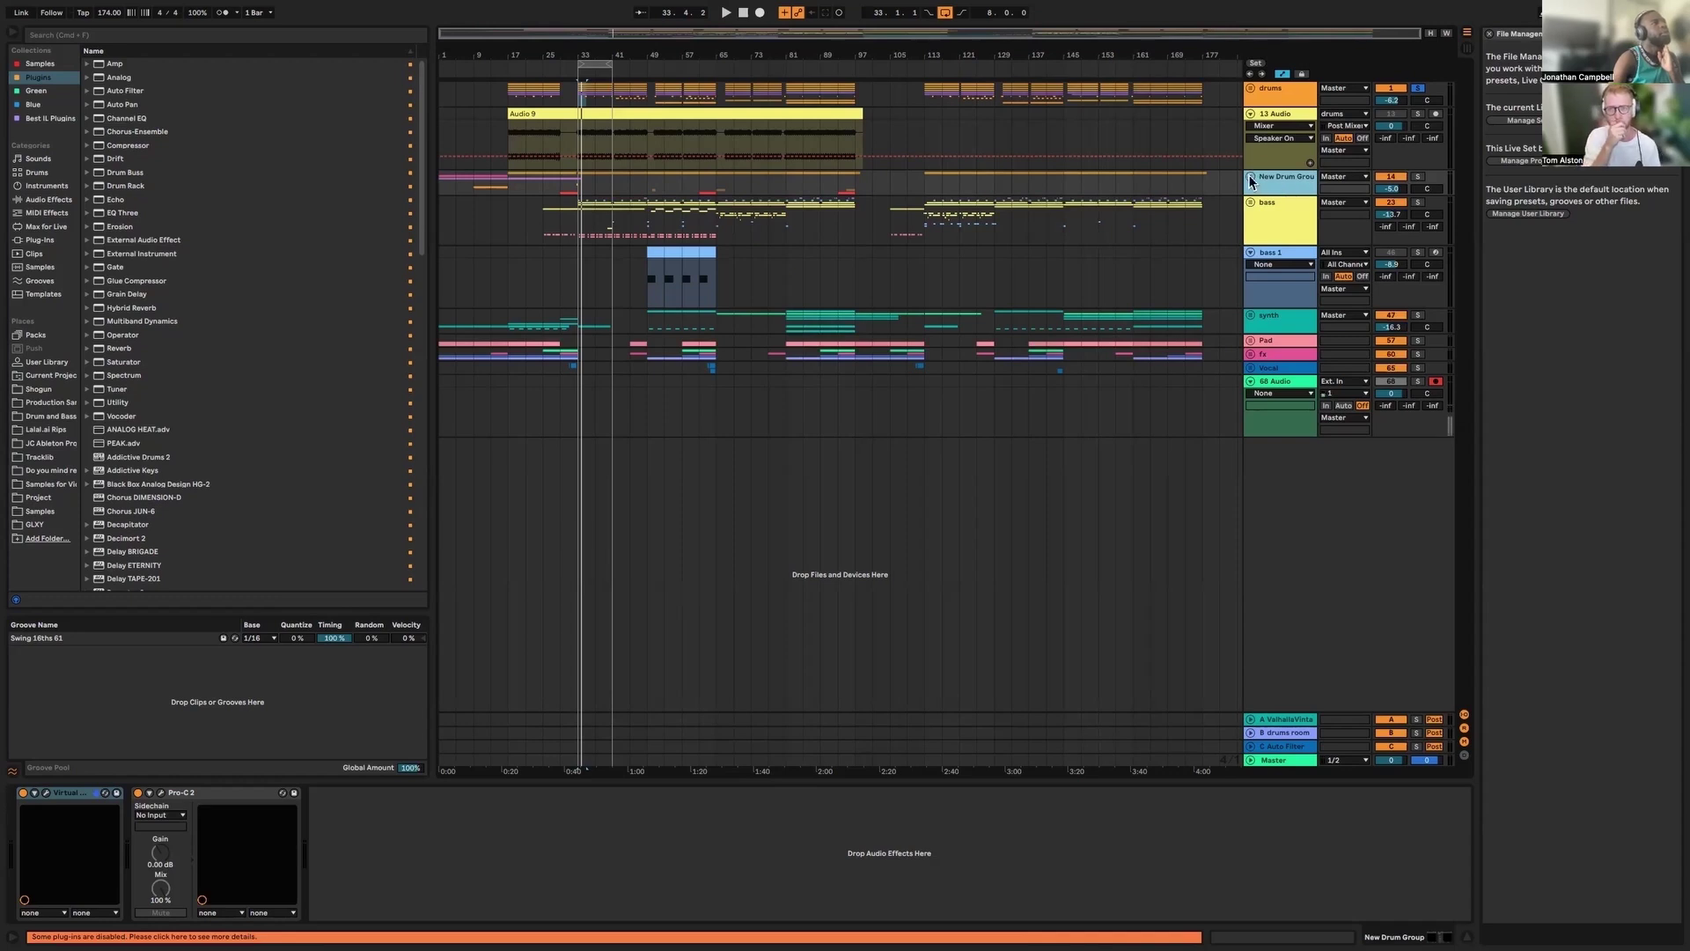
left_click(1251, 179)
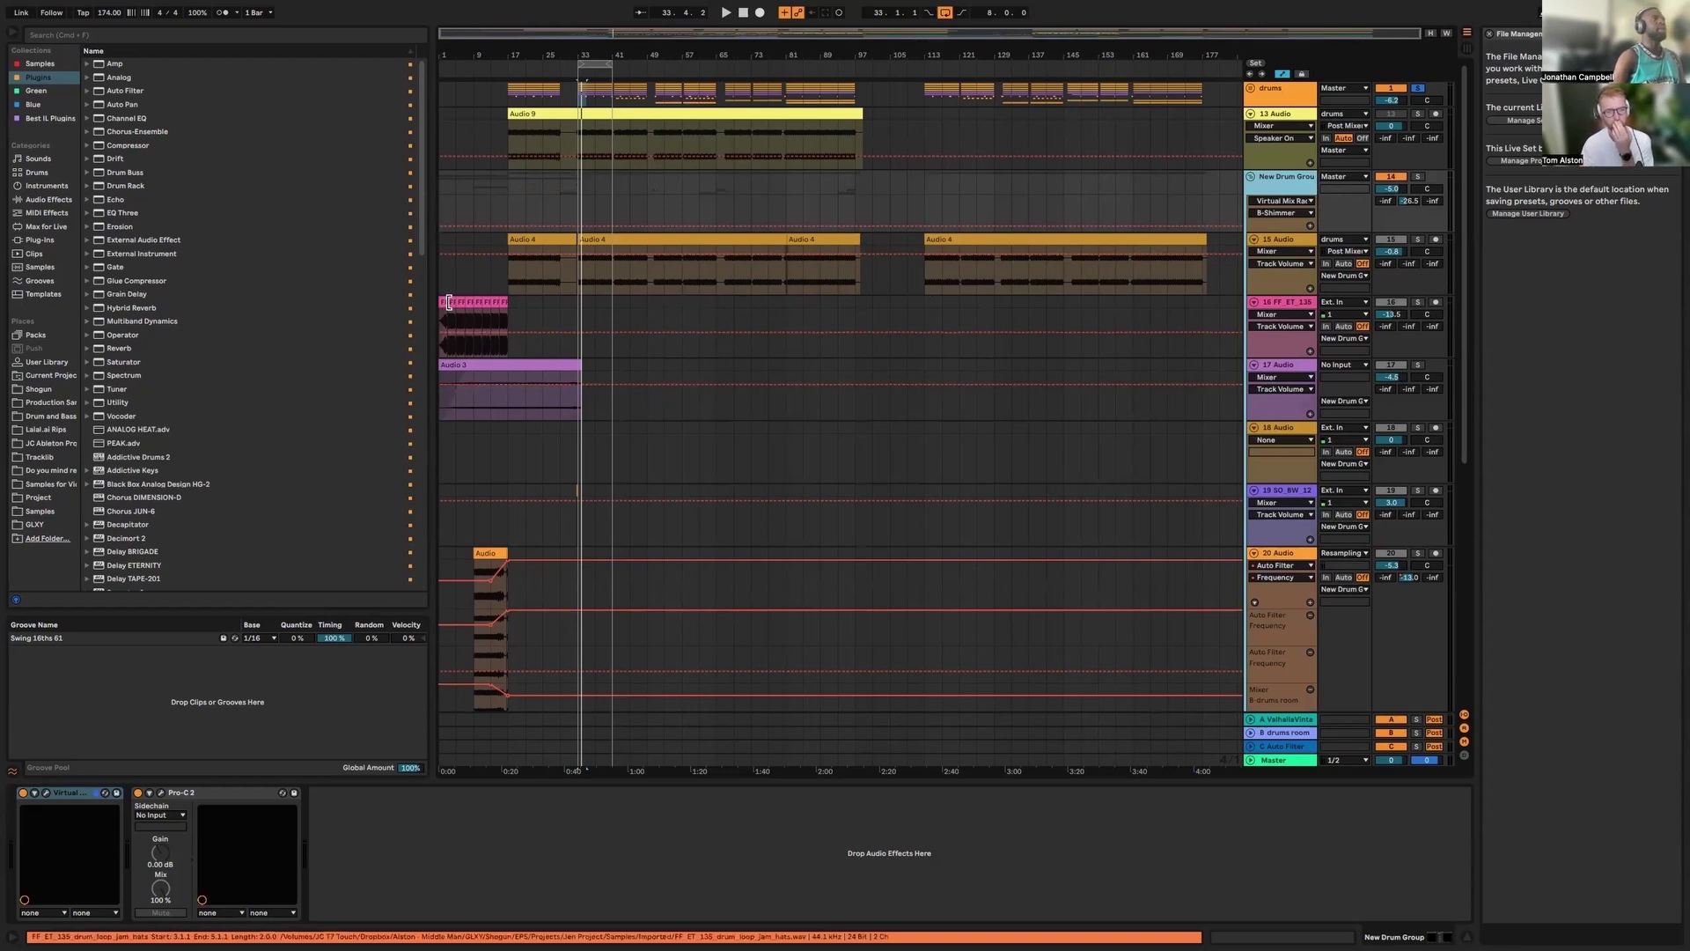
Solo the 17 Audio track and audition its intro clip from the start of the arrangement
left_click(1309, 310)
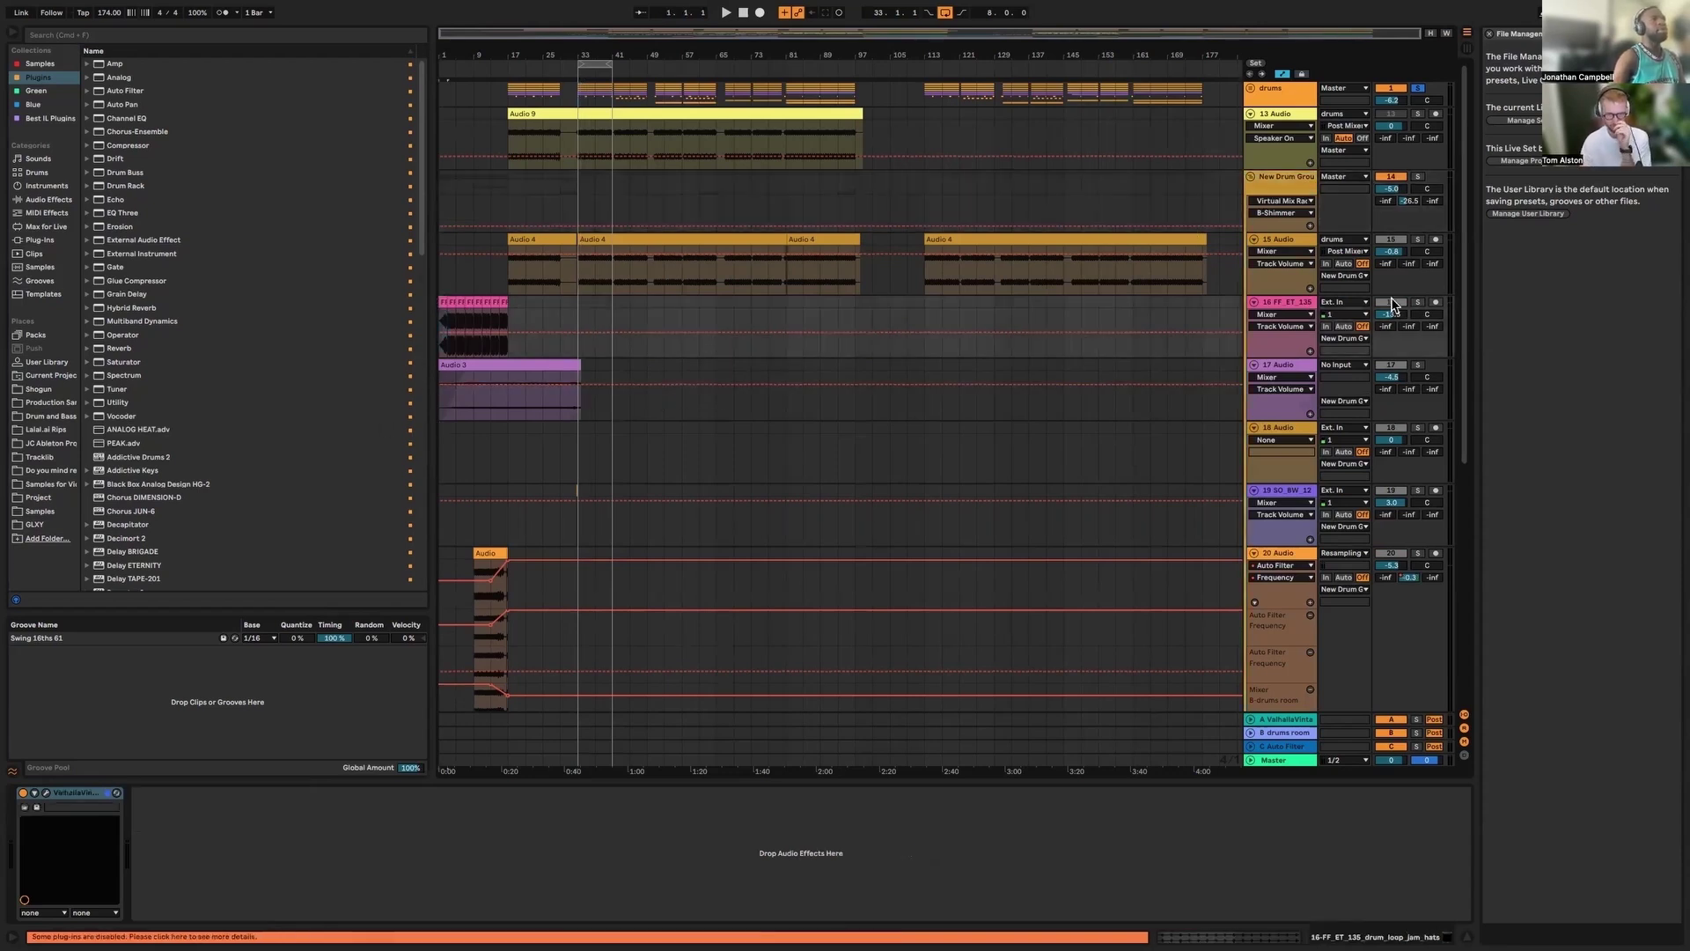
left_click(584, 387)
left_click(1417, 364)
key("space")
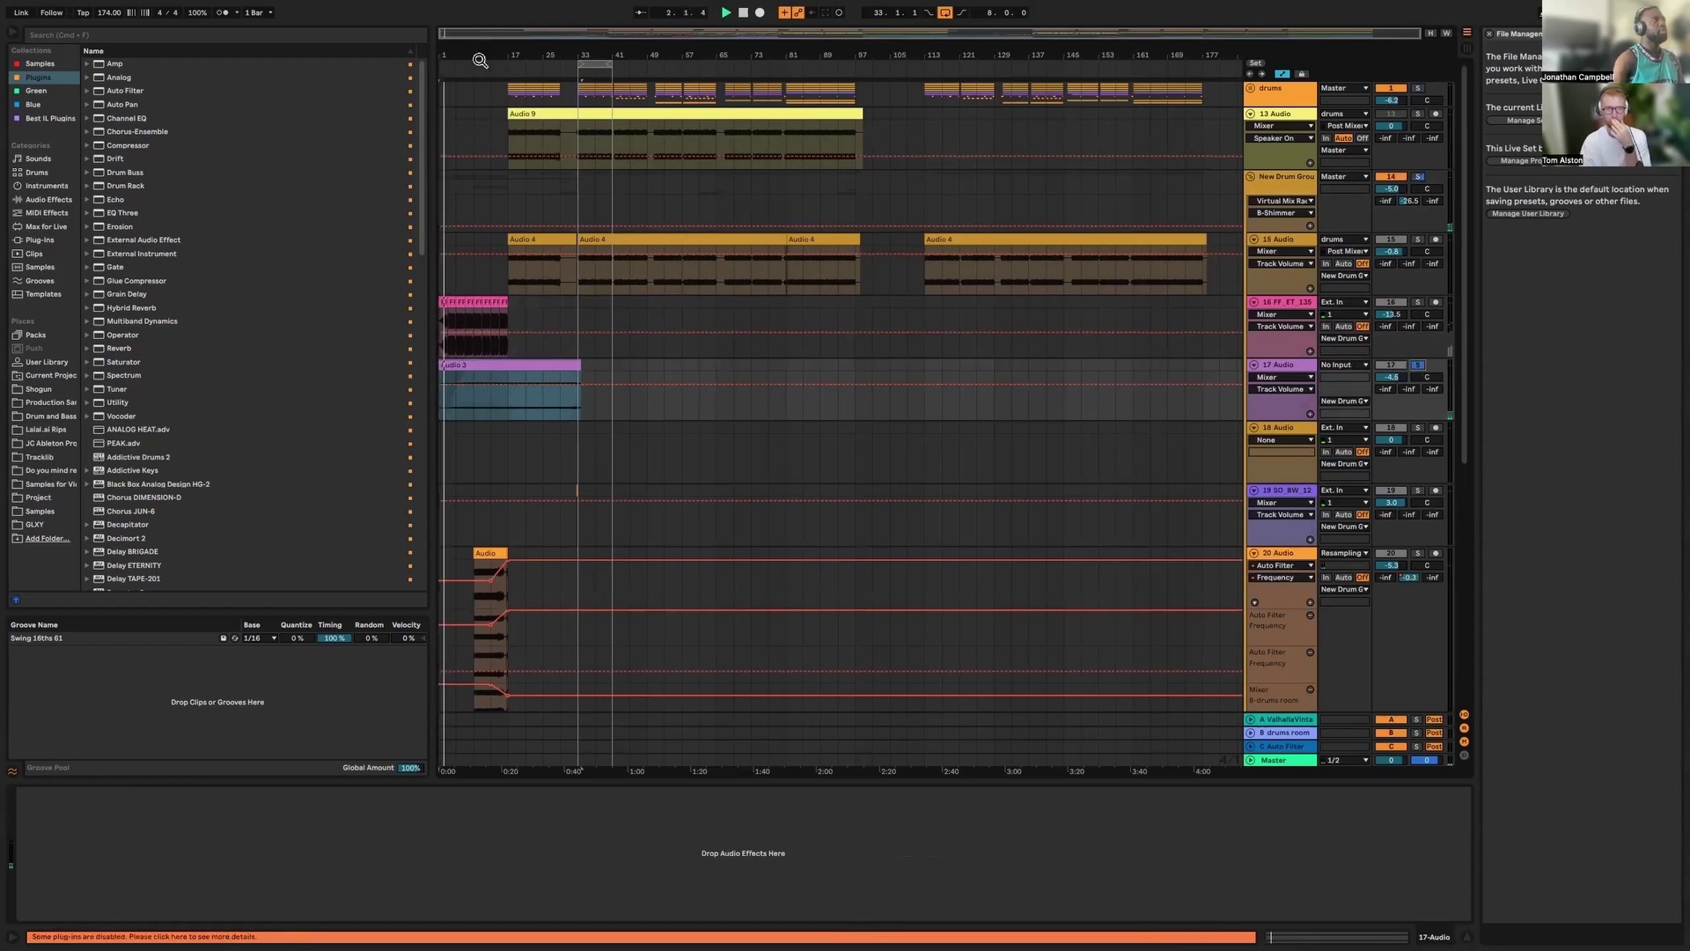
key("space")
Solo the 16 FF_ET_135 drum loop track and audition it from bar 9
left_click(1417, 302)
left_click(496, 304)
key("space")
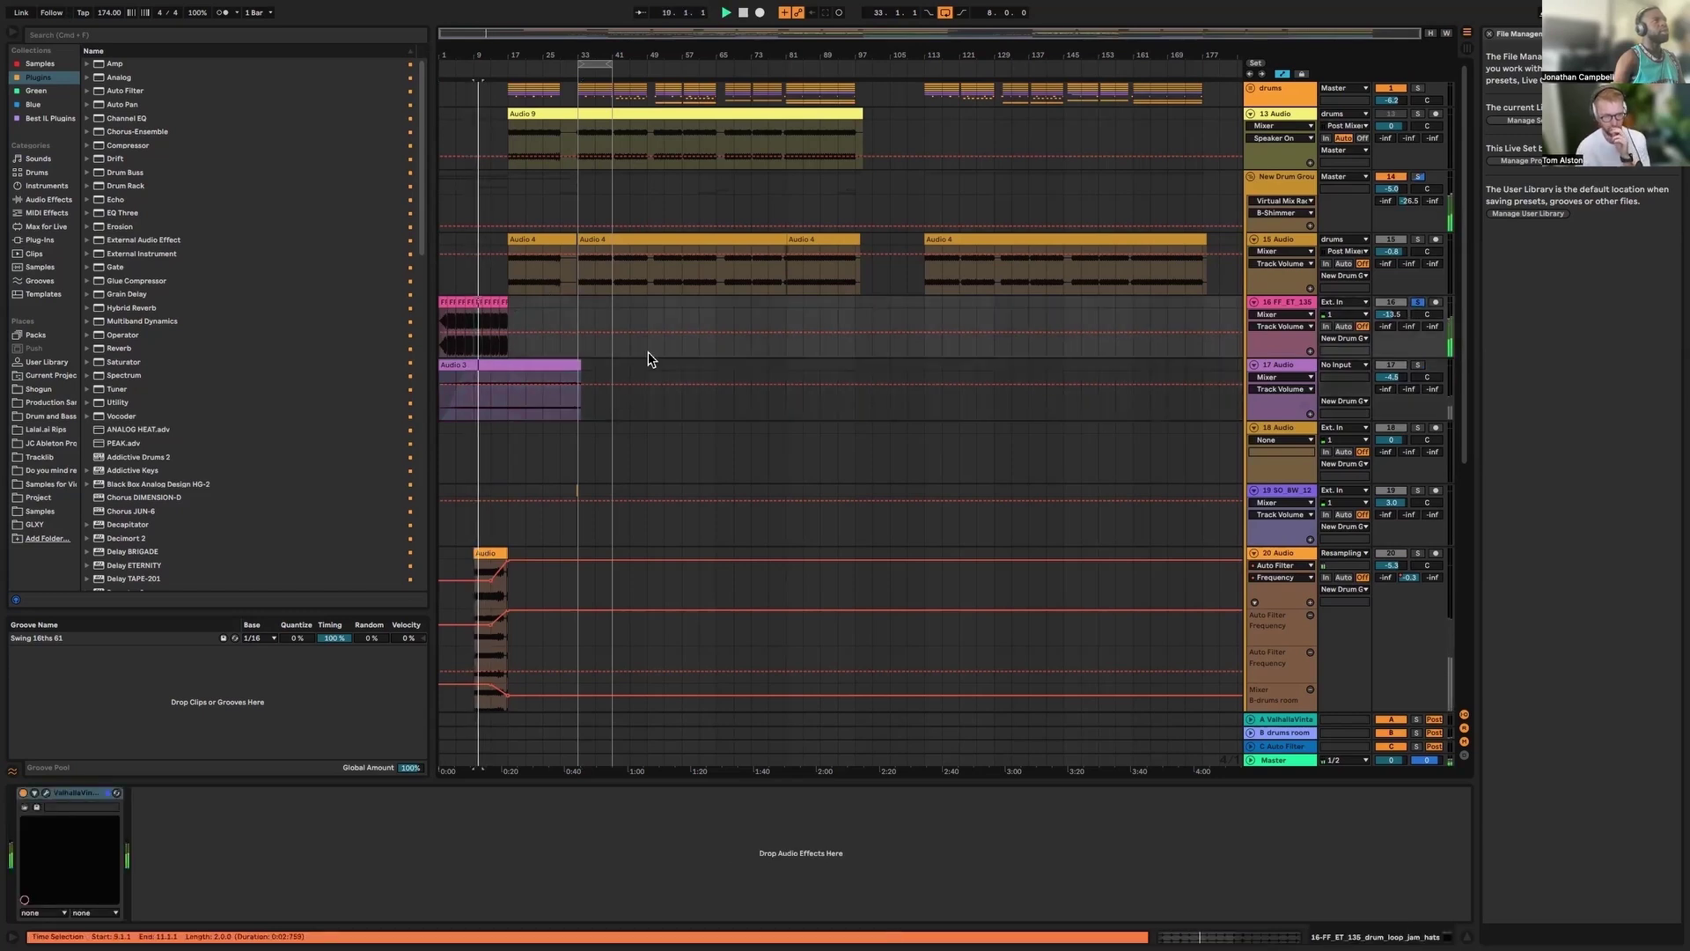
Solo the 20 Audio track and audition its clip from bar 9 while following its Auto Filter frequency automation
scroll(647, 361, "down", 1)
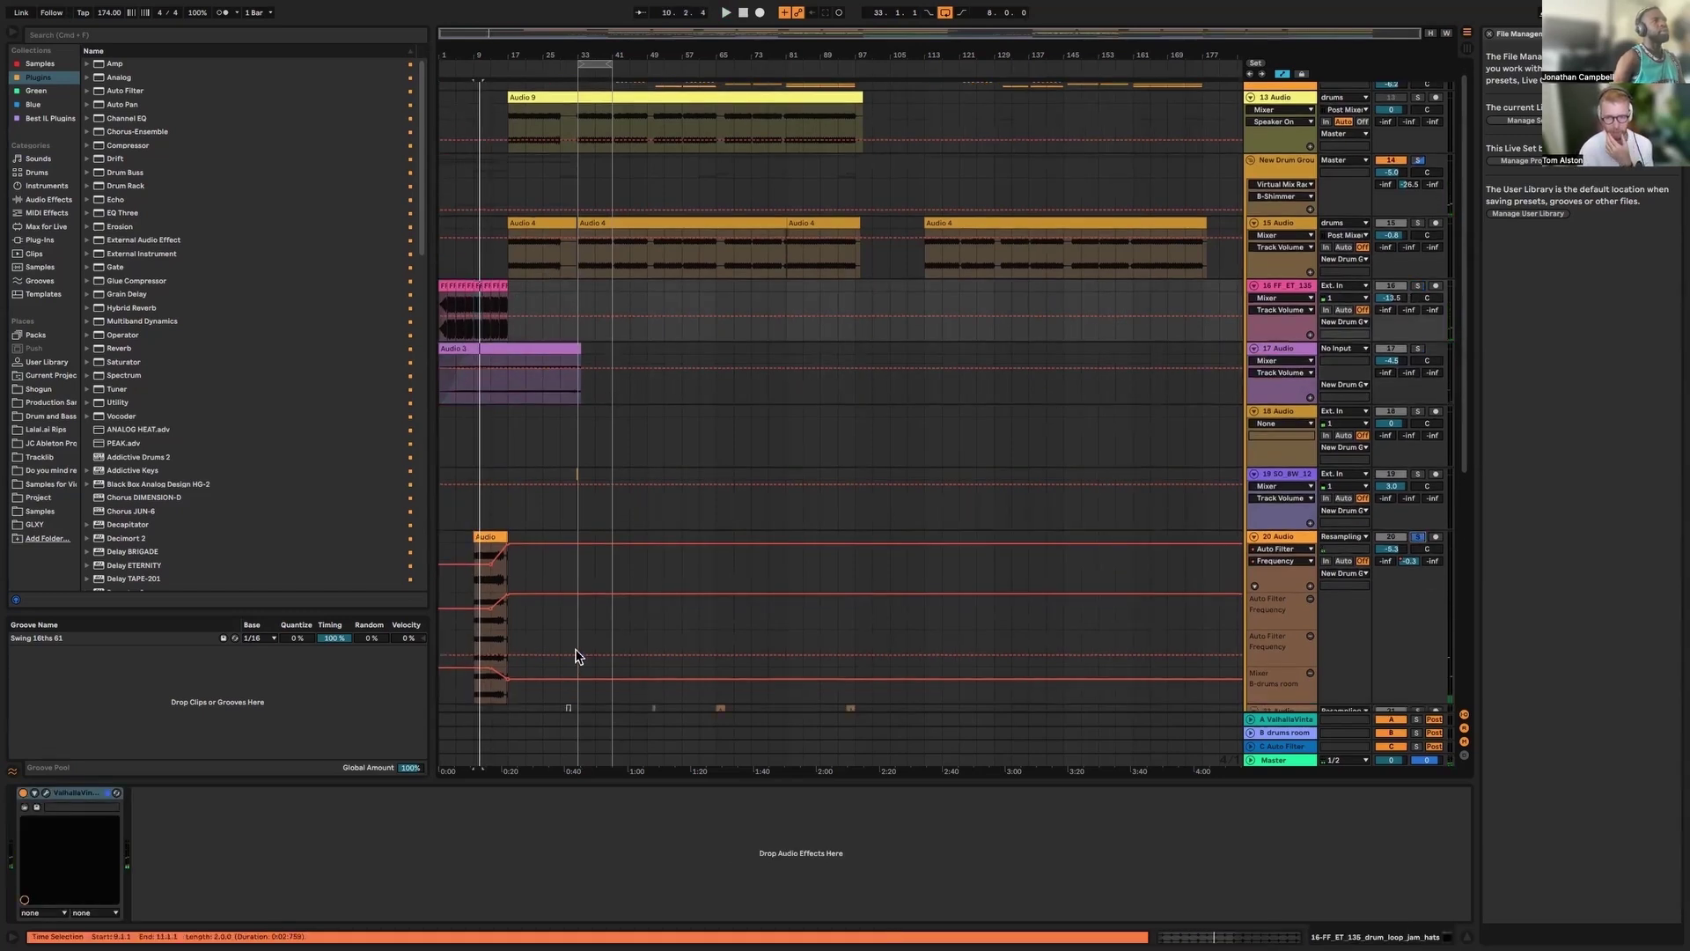
left_click(504, 597)
scroll(505, 525, "down", 4)
scroll(502, 525, "down", 1)
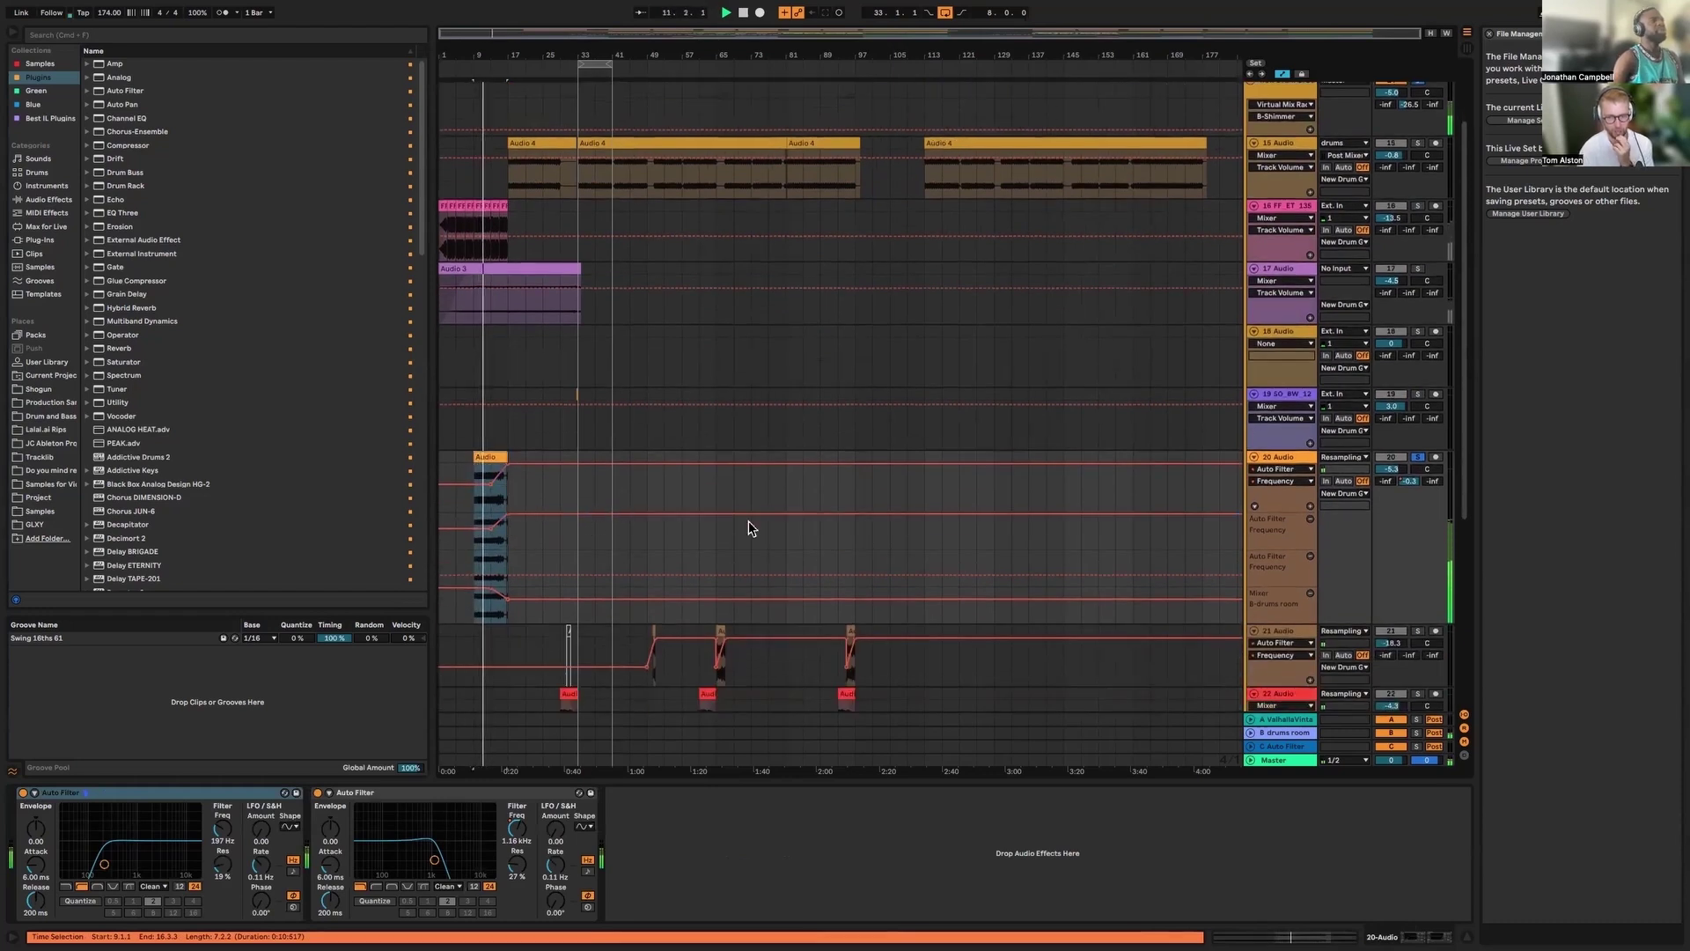
scroll(761, 558, "down", 4)
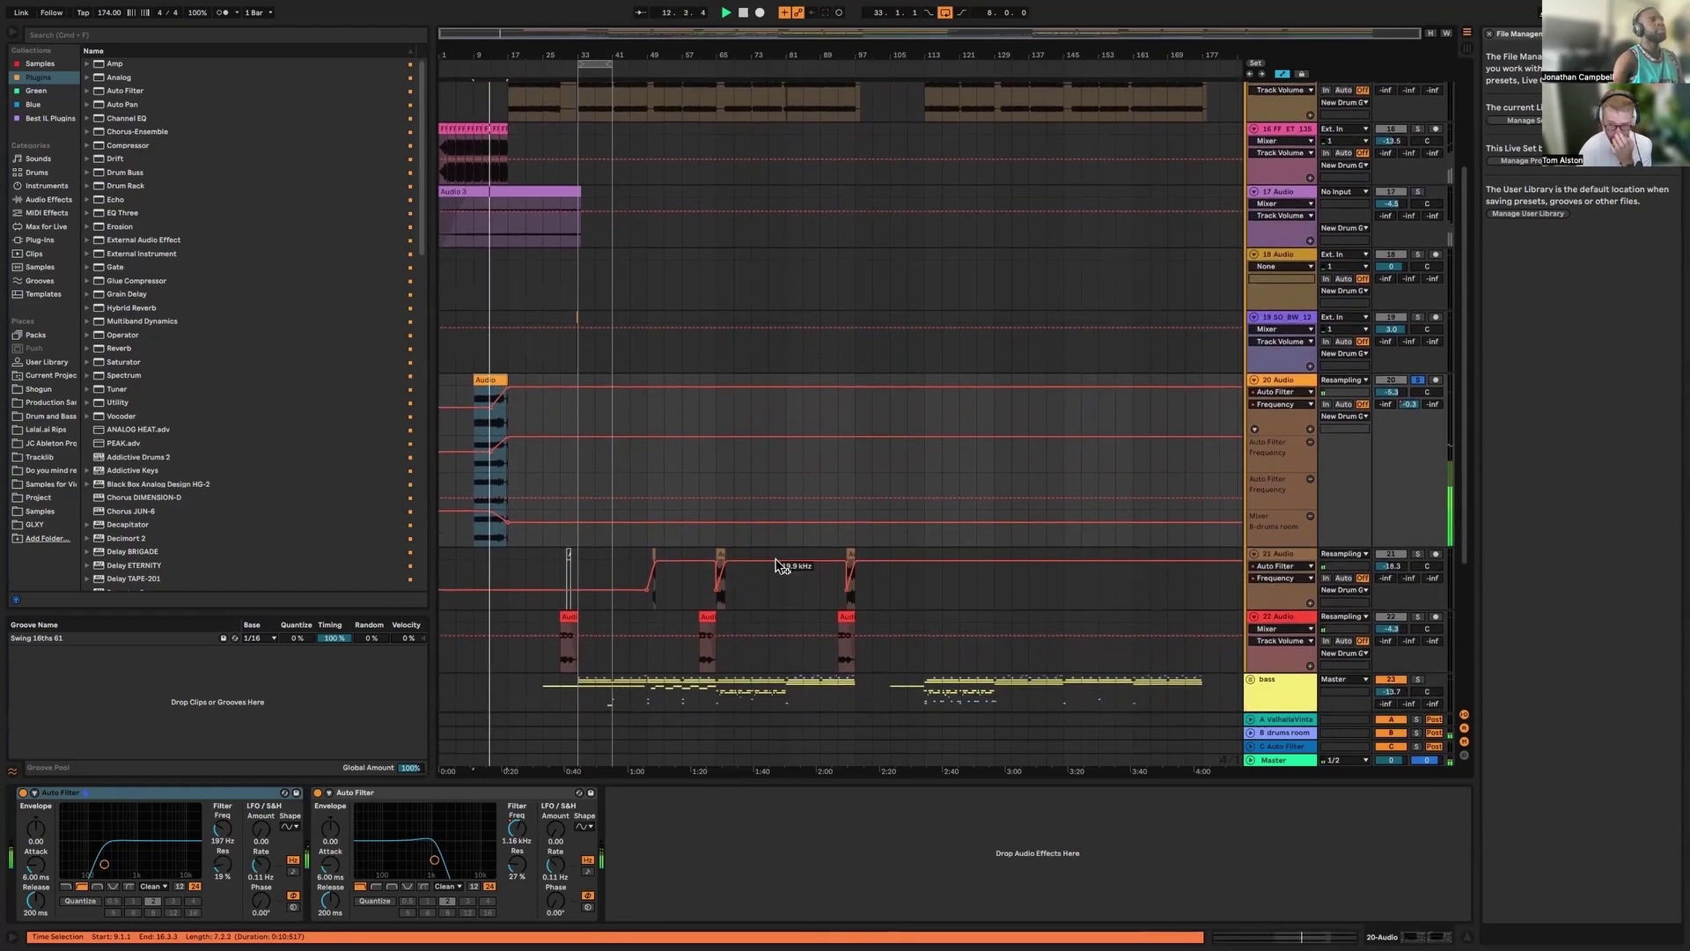
scroll(779, 564, "down", 3)
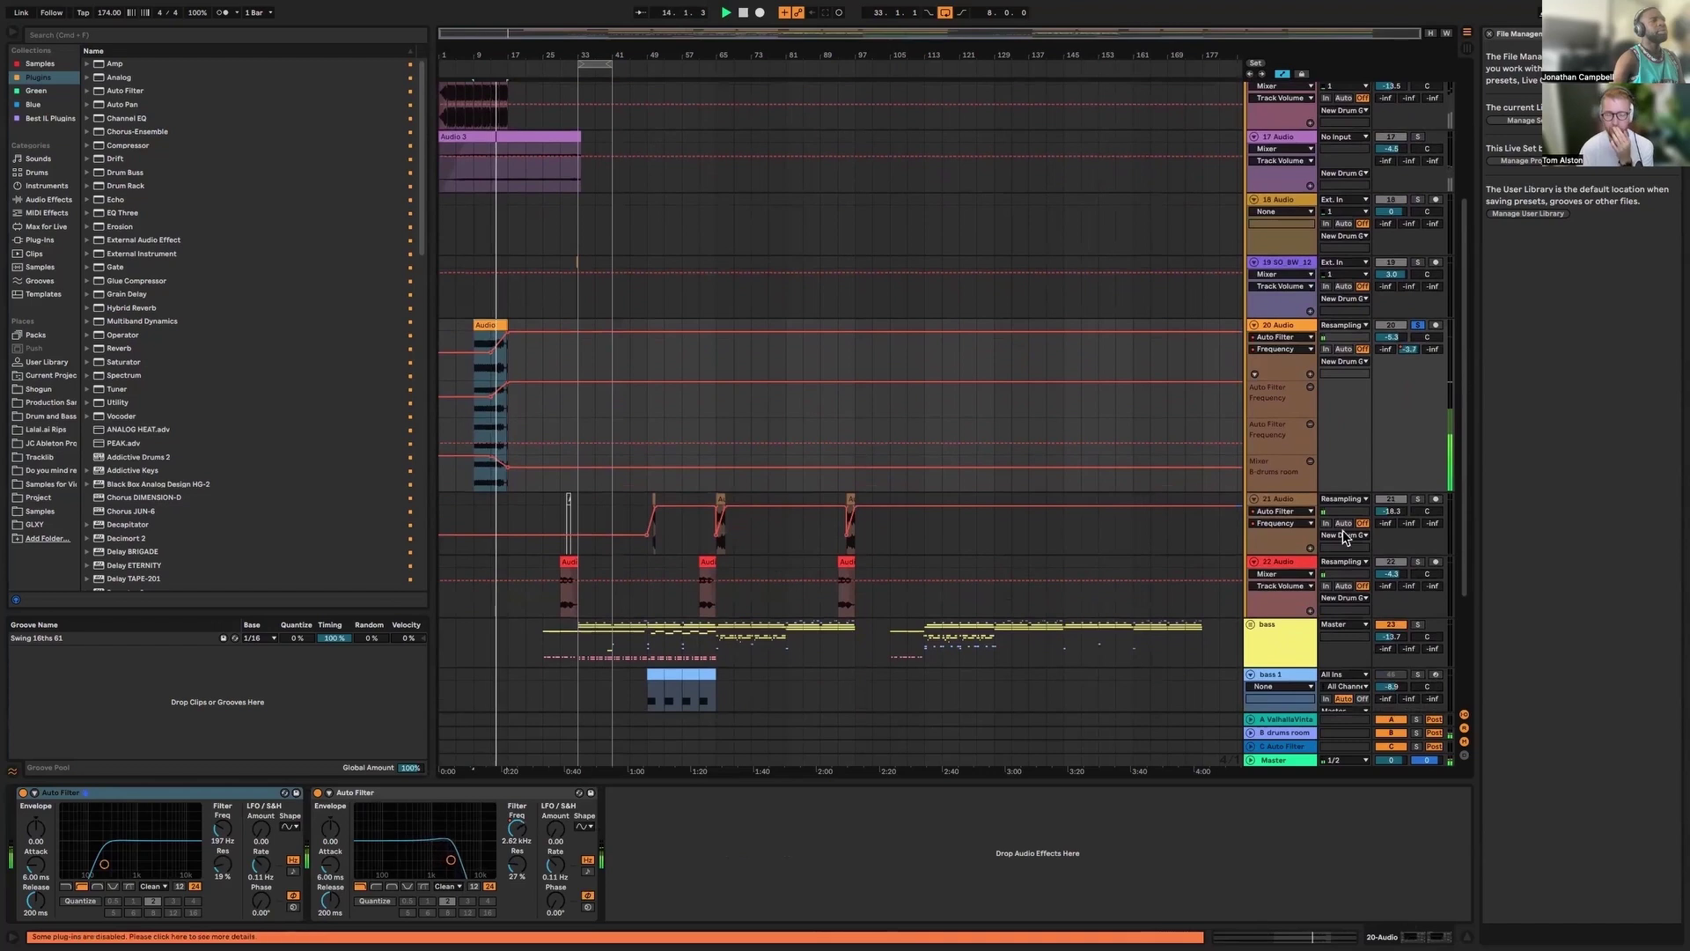
Solo the 22 Audio track, audition its first clip from bar 29, and hide the automation lanes
left_click(1418, 562)
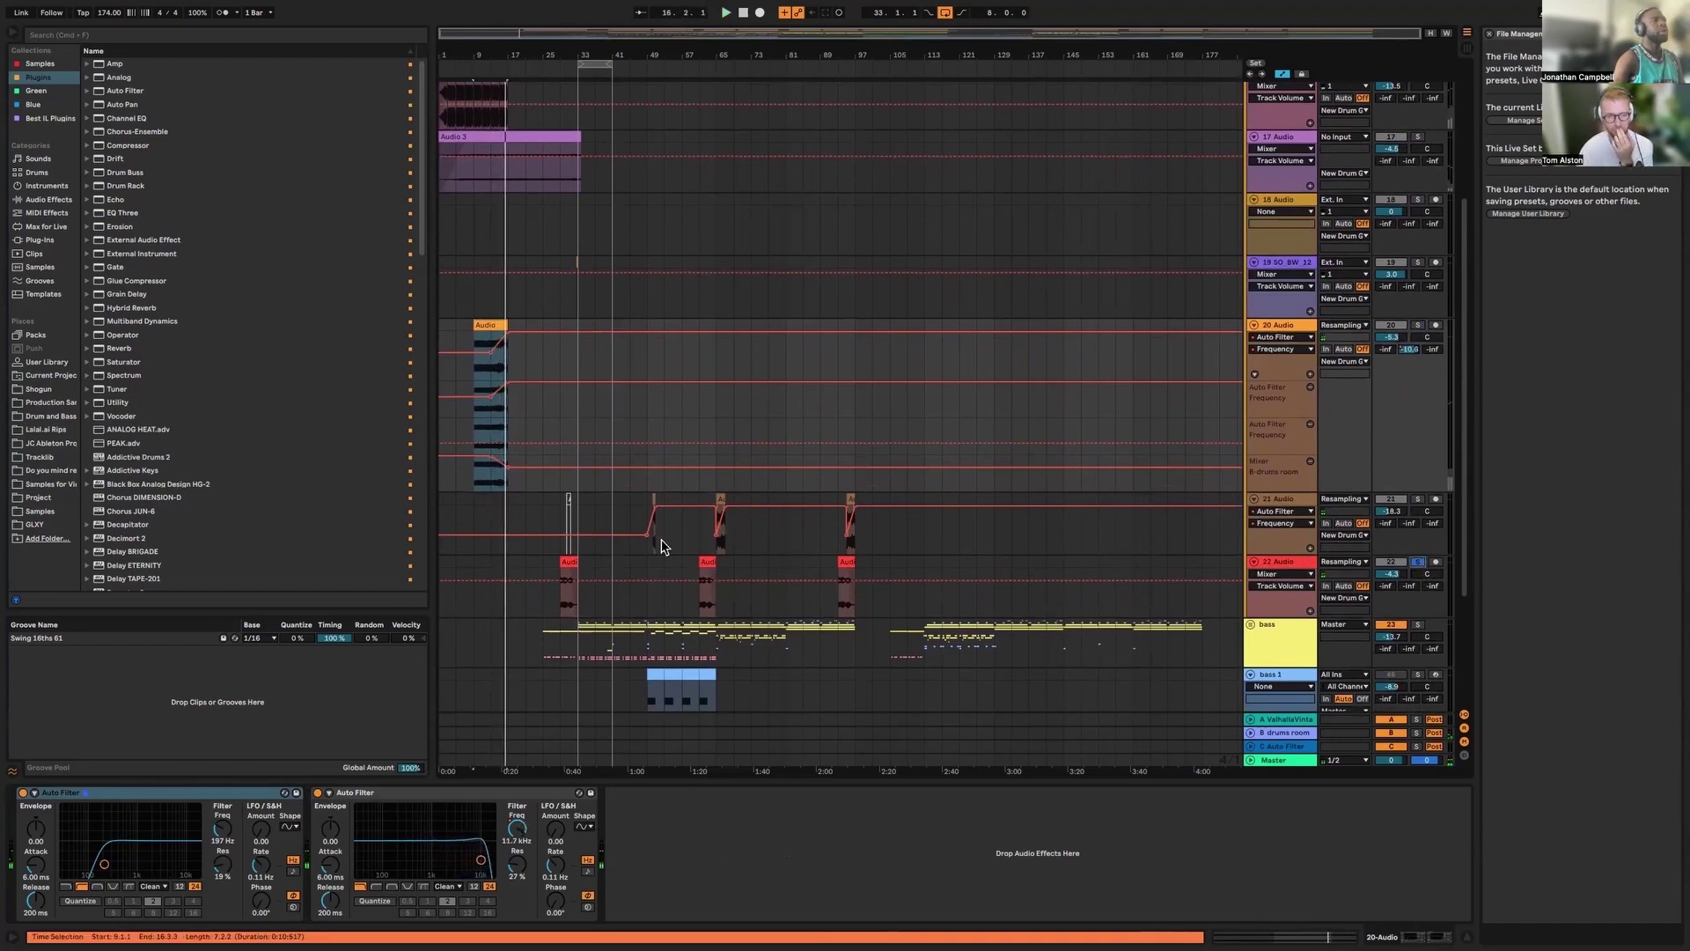
left_click(568, 559)
key("a")
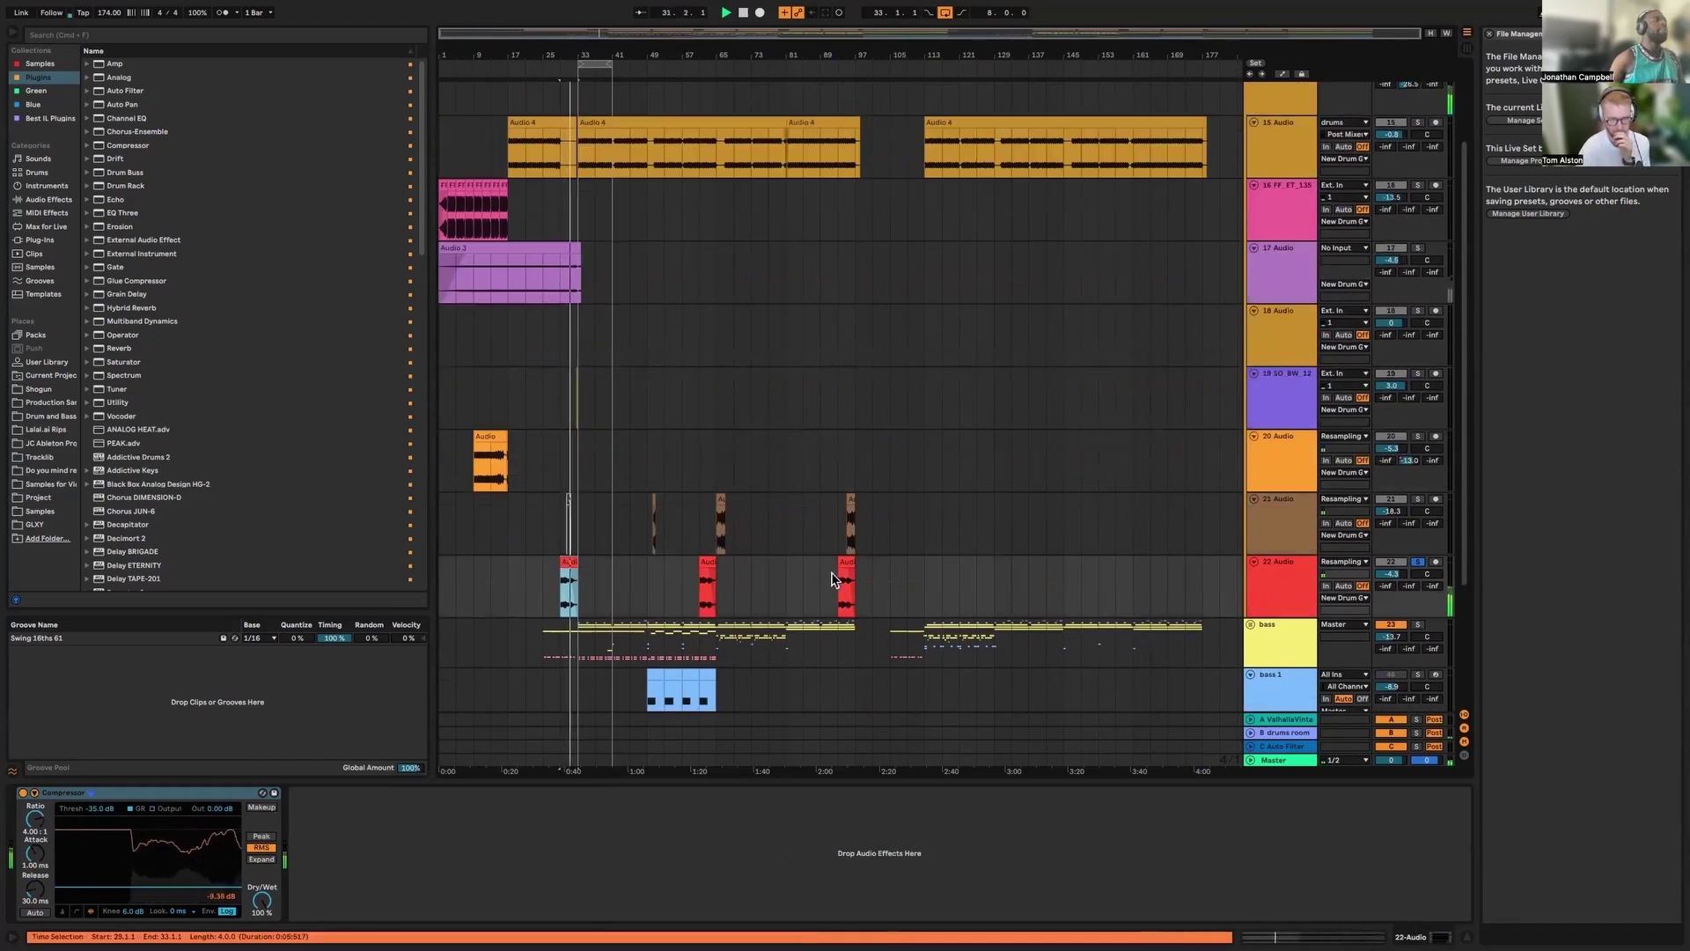
Look over the tracks below and inside the New Drum Group, and select the empty 18 Audio track
scroll(998, 456, "down", 5)
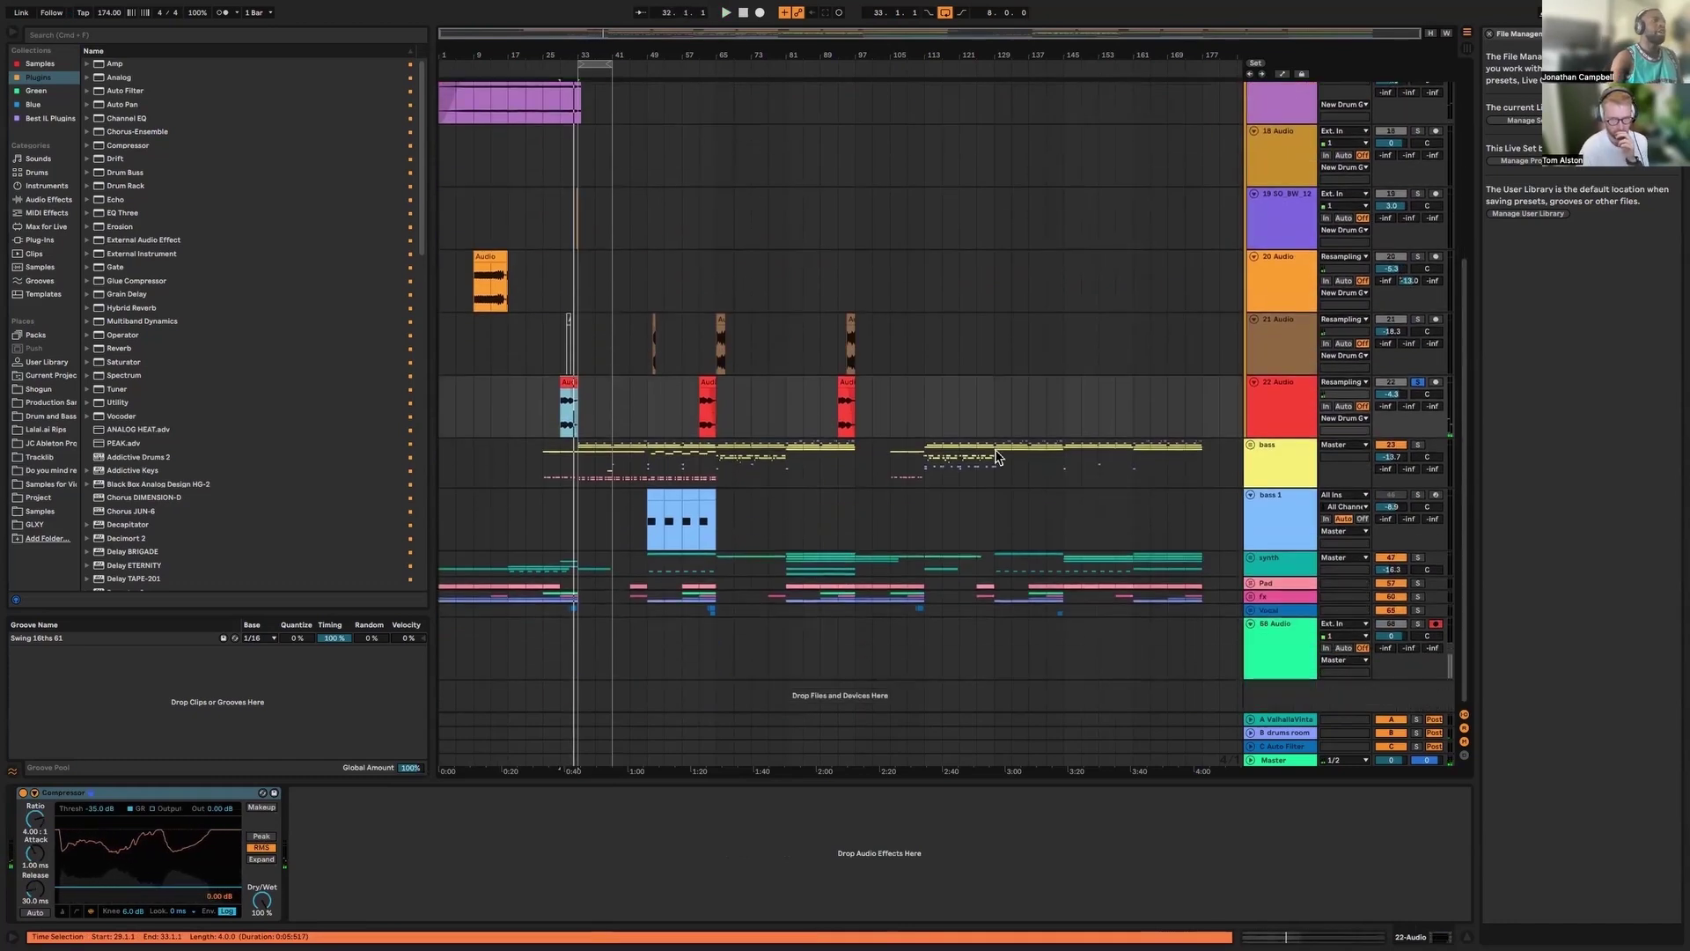
scroll(996, 457, "up", 6)
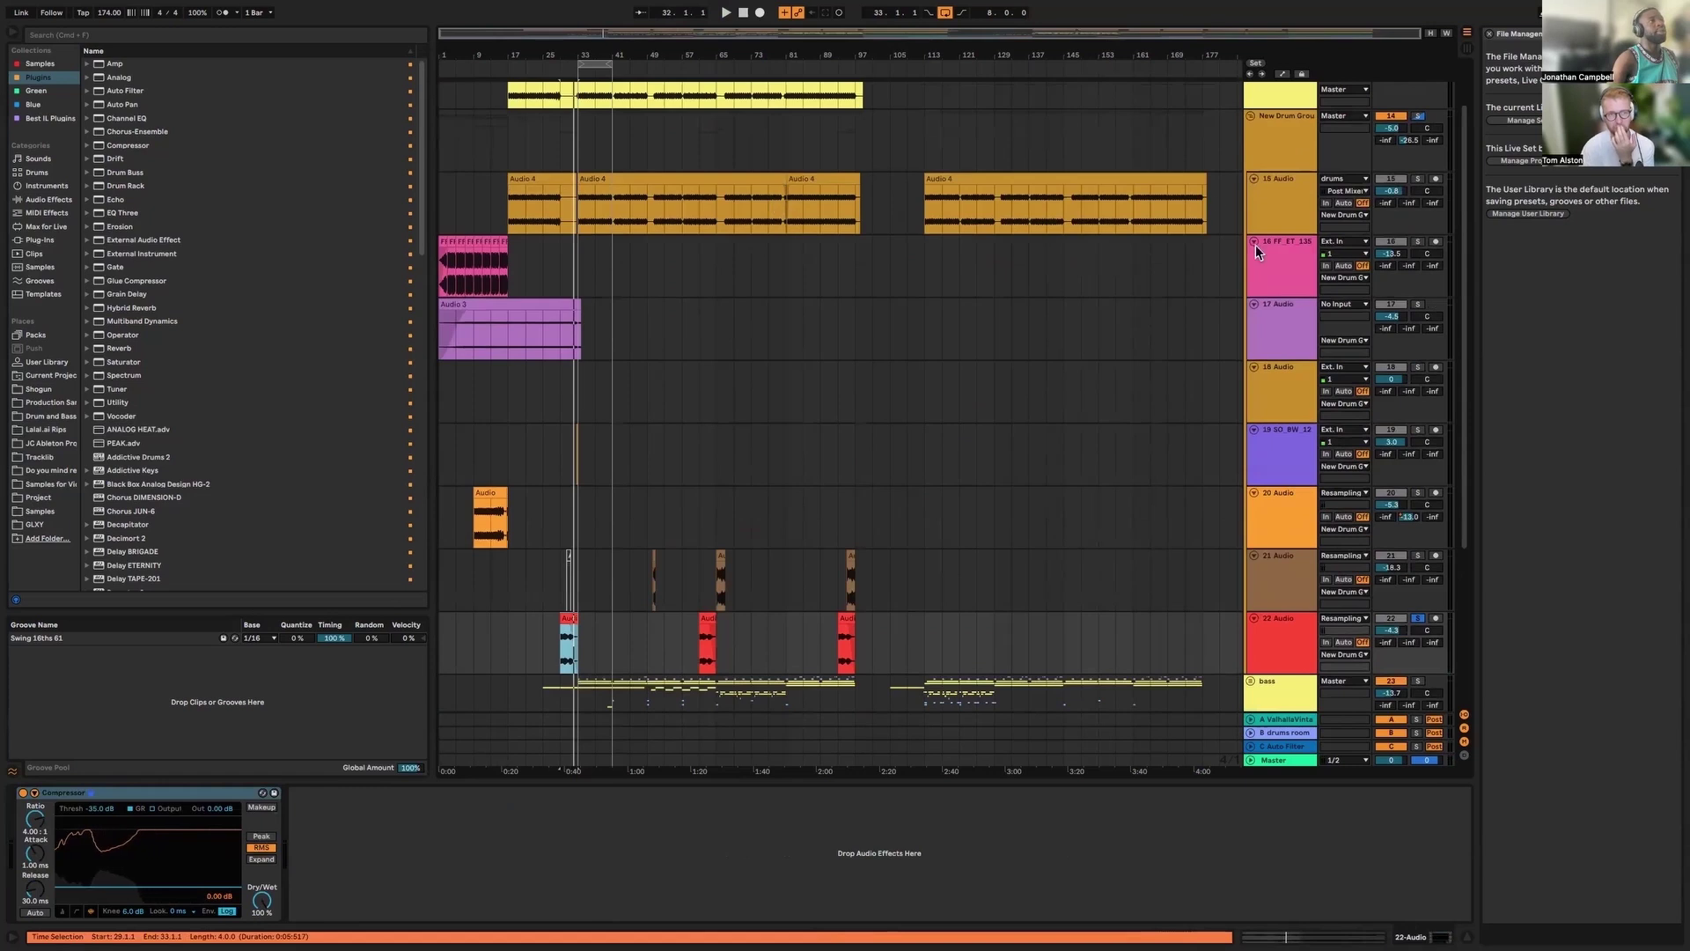
left_click(1277, 366)
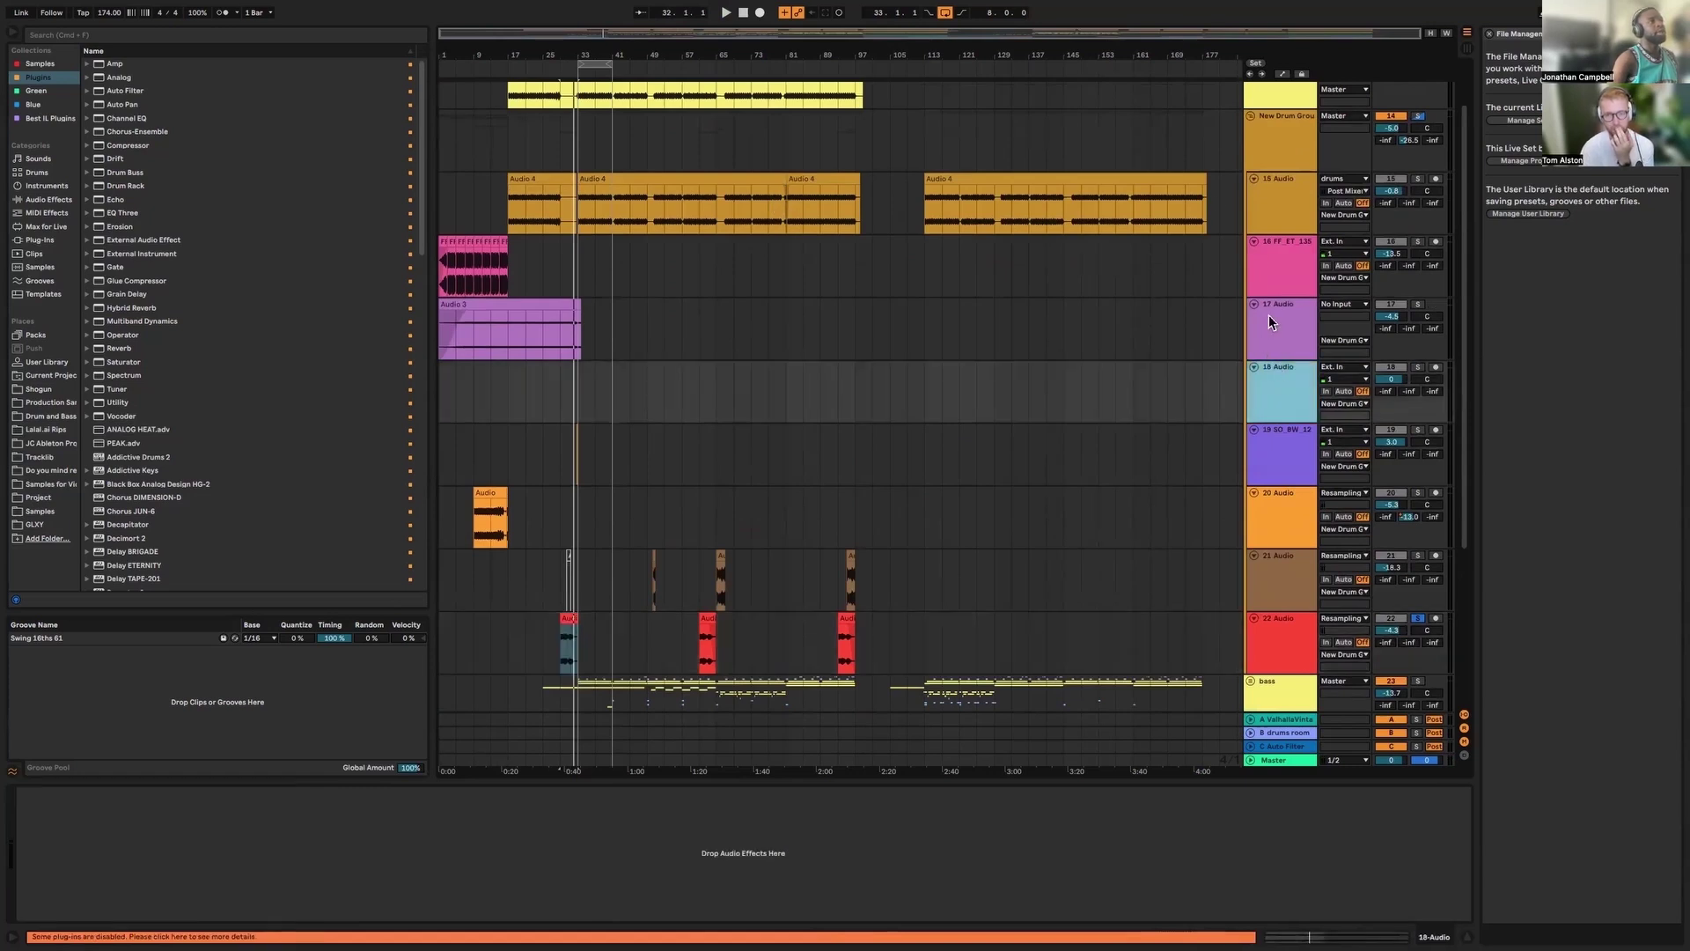
scroll(1139, 486, "up", 1)
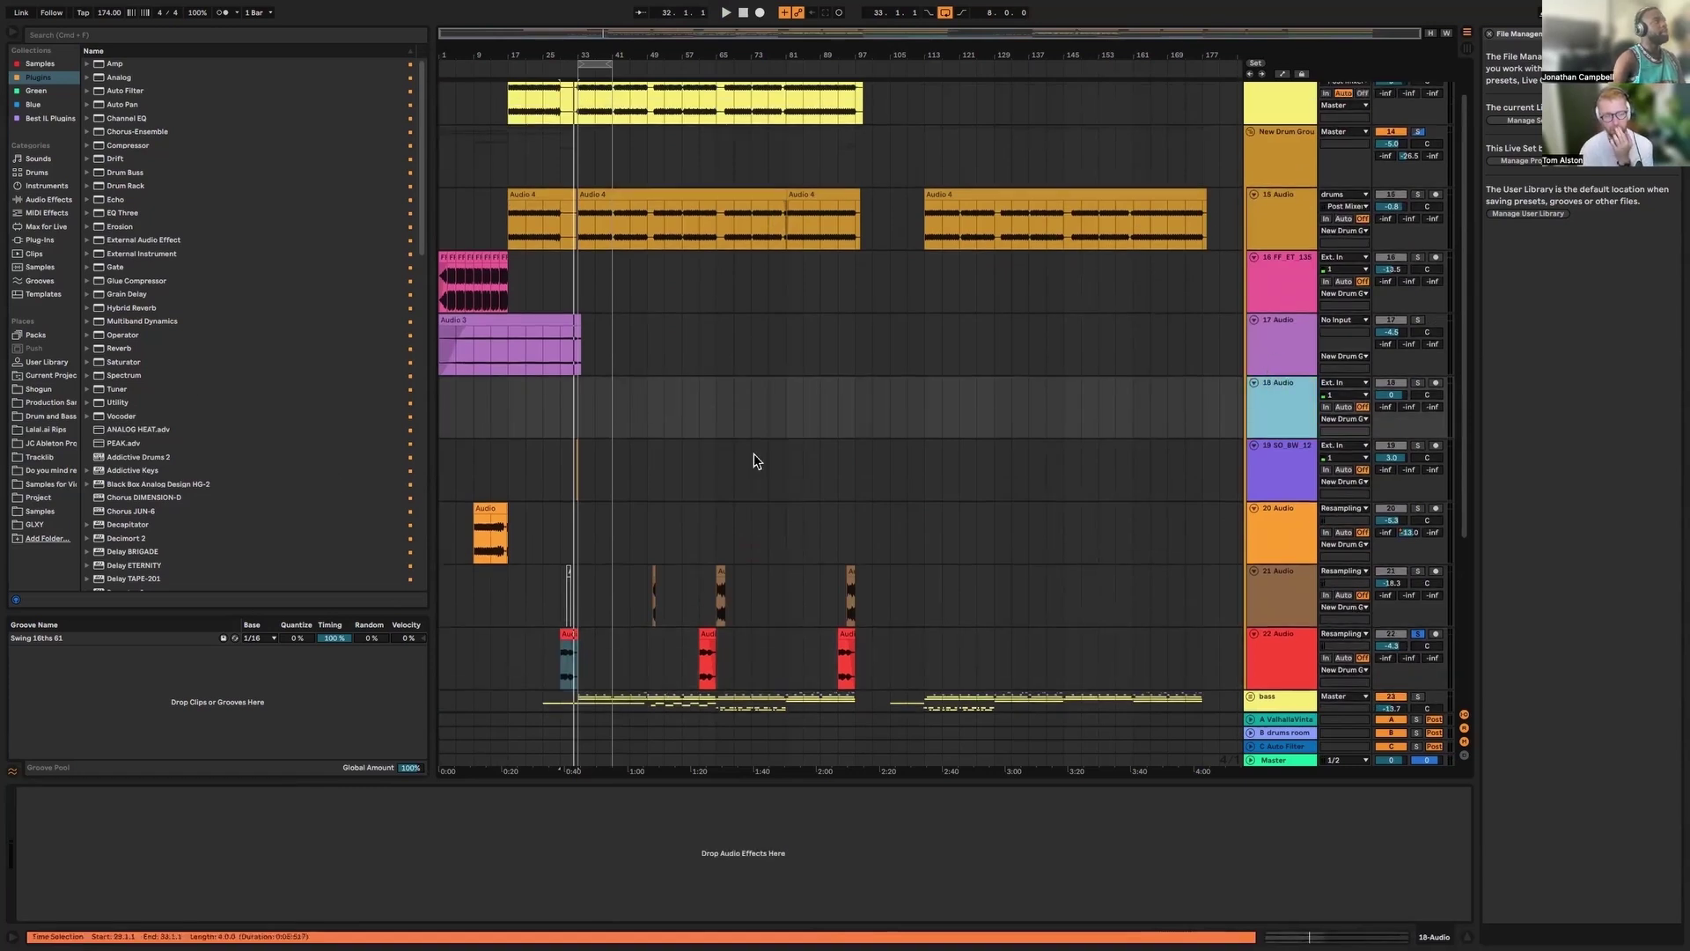
Copy bars 17 to 25 of the 15 Audio clip onto the empty 18 Audio track at bar 21 and solo that track
left_click_drag(509, 215, 539, 211)
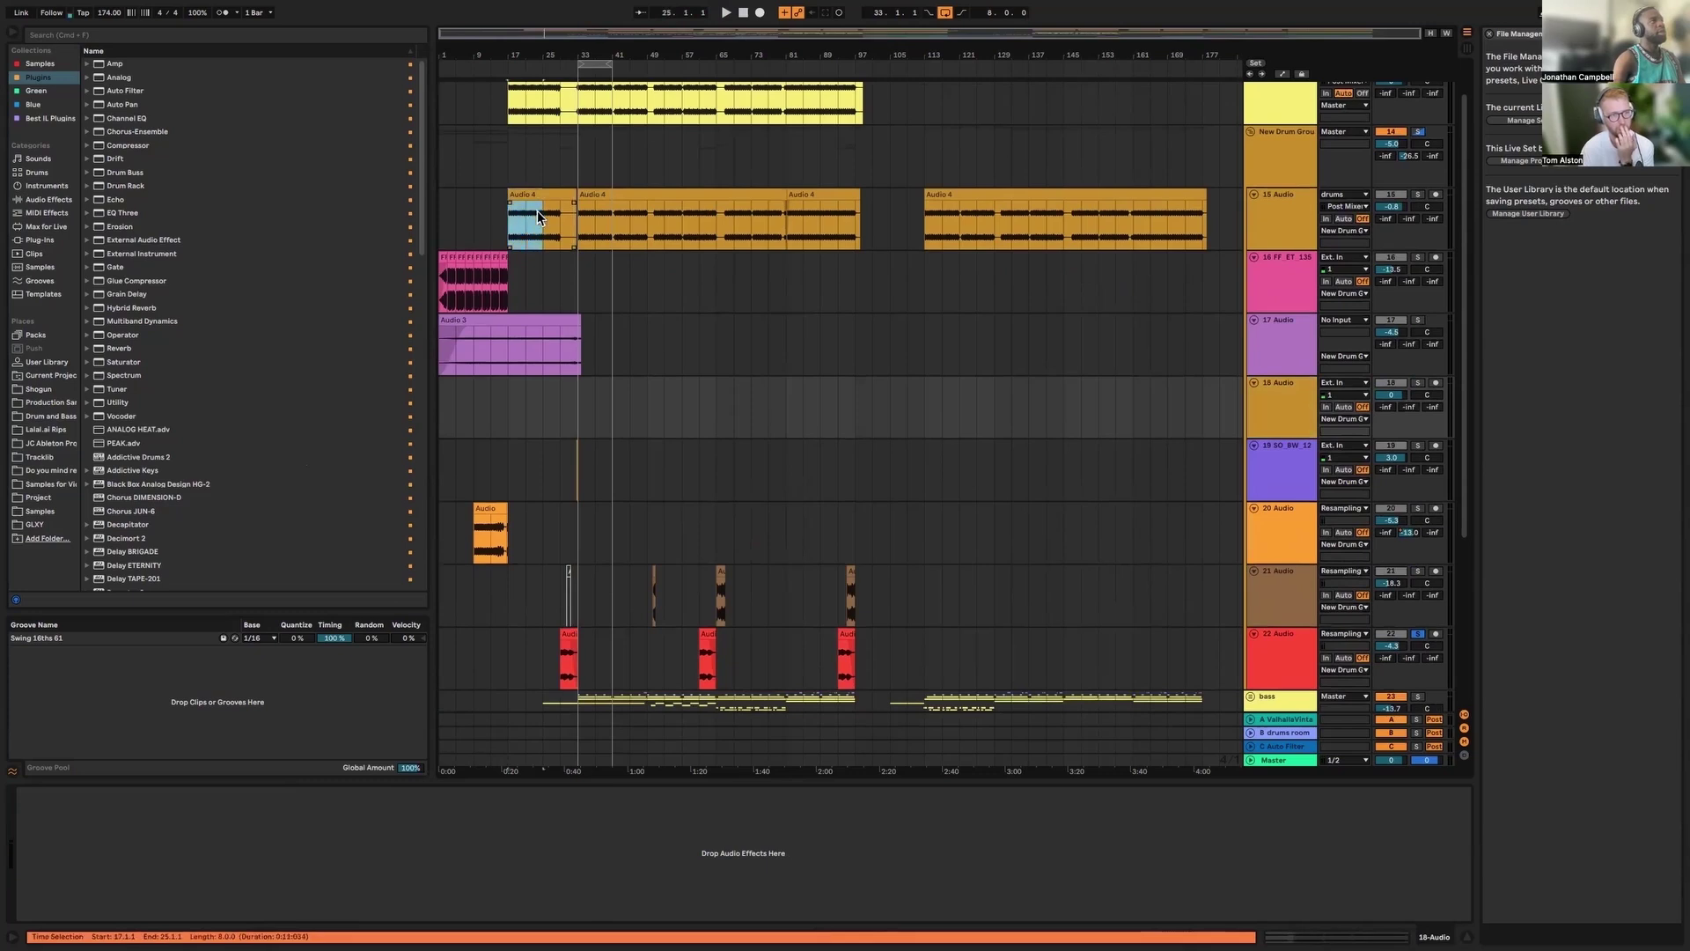
left_click(528, 417)
key("super+v")
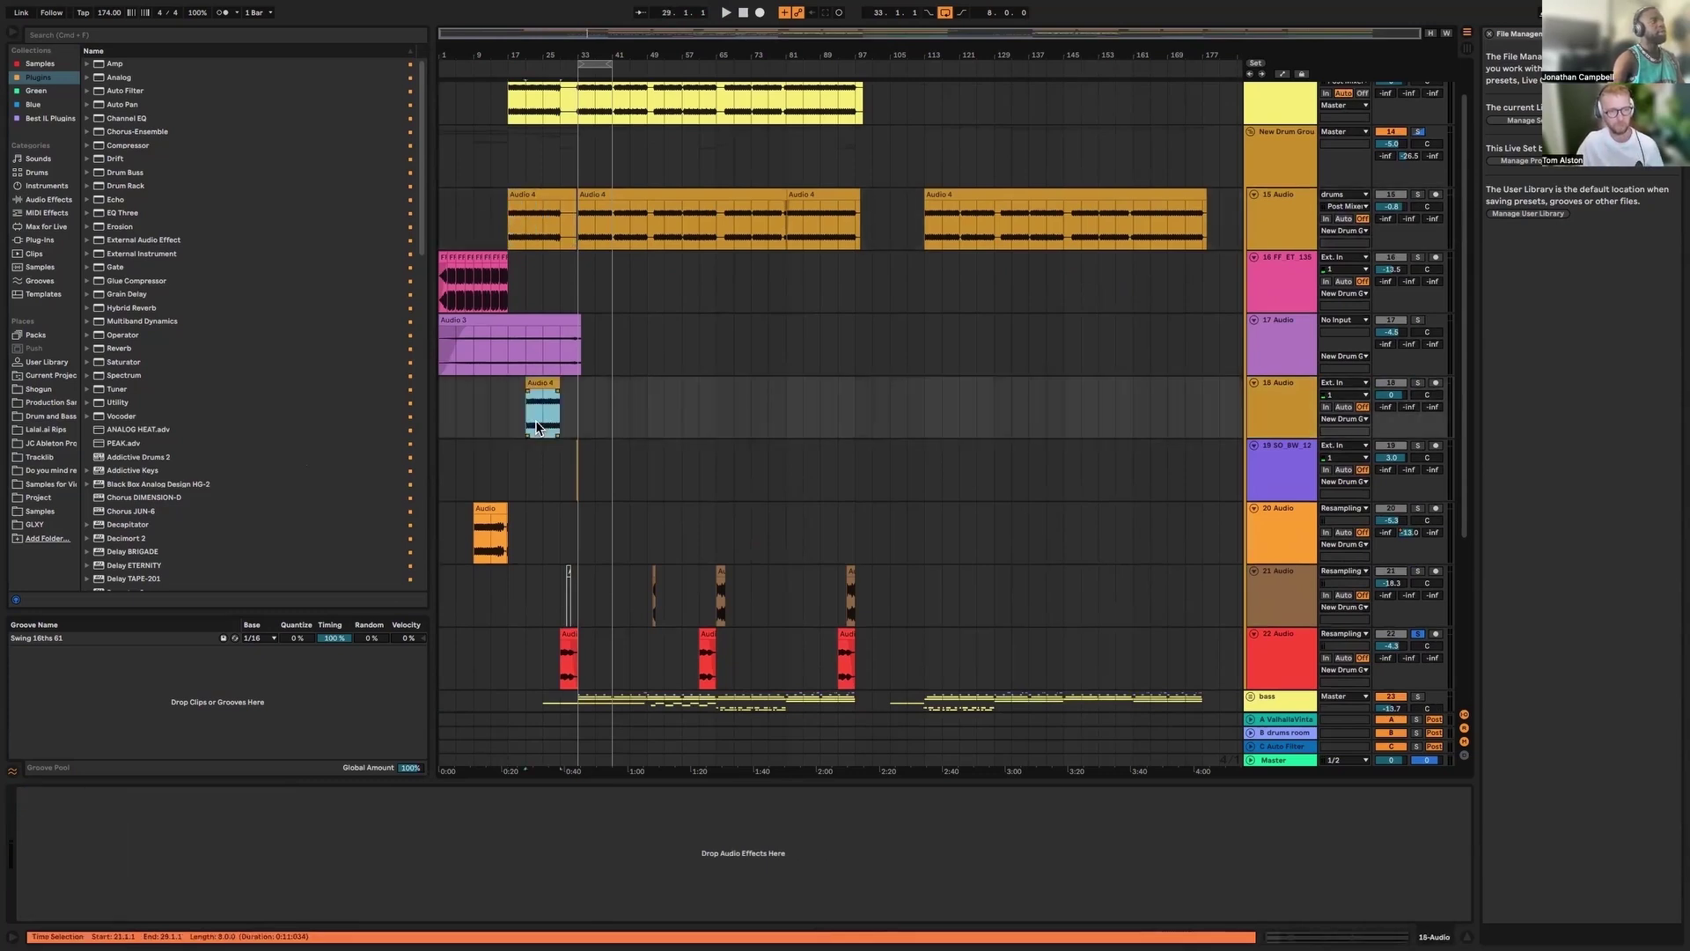
left_click(1417, 383)
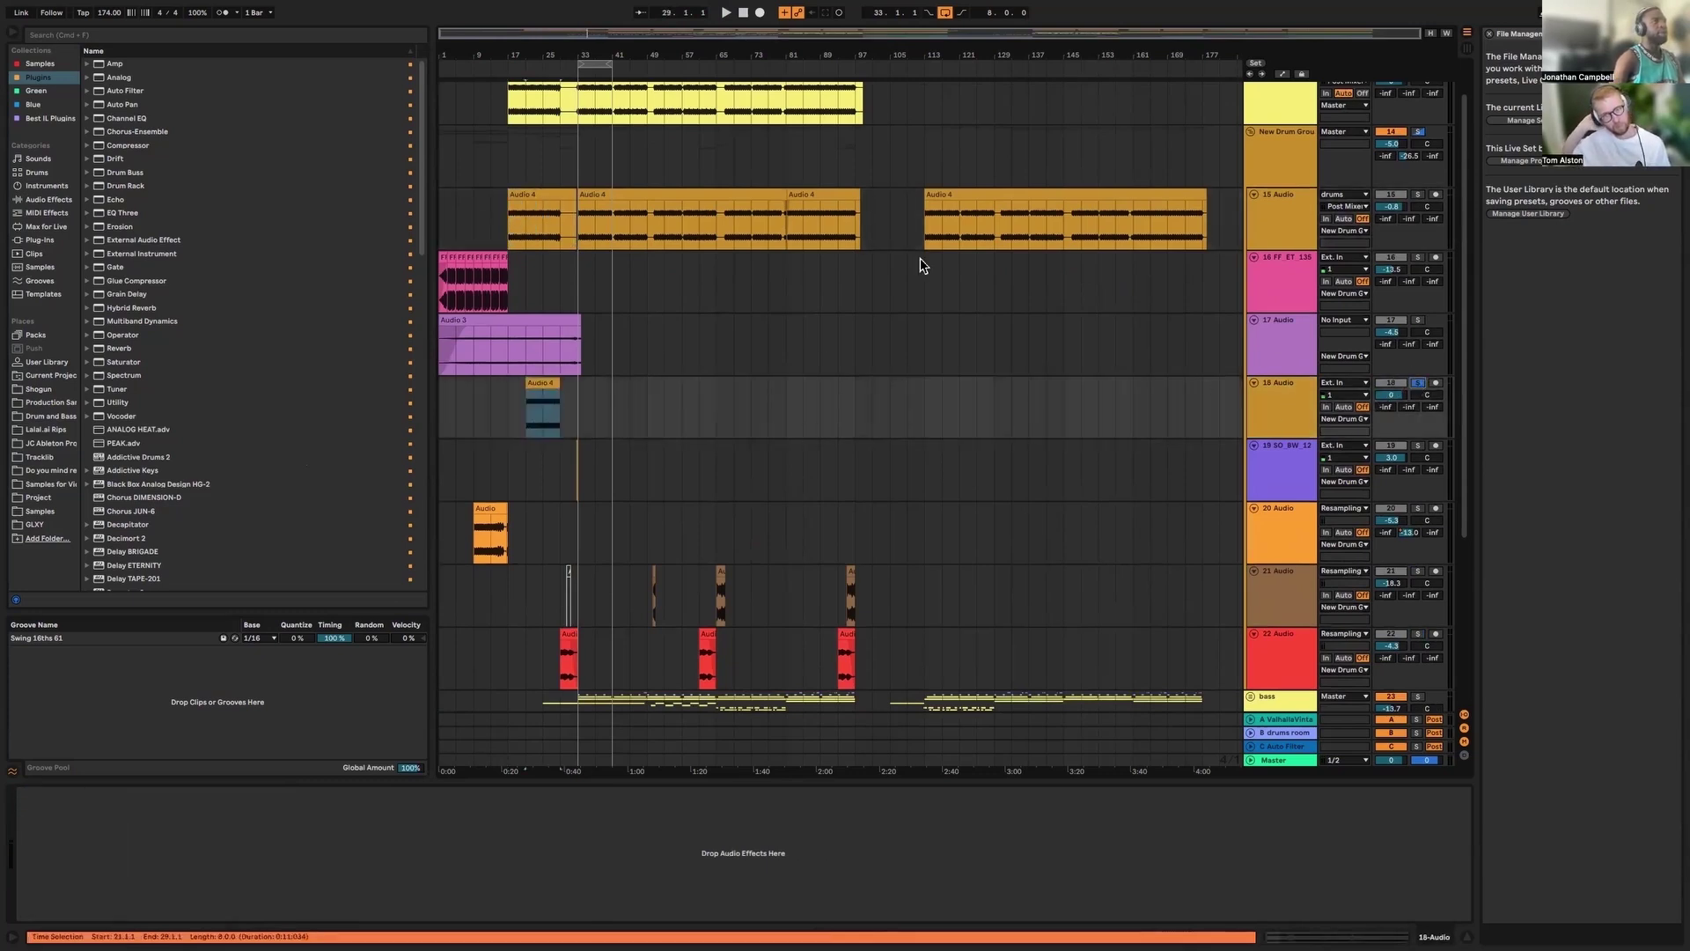
Find the Hysteresis plug-in in the browser and load it onto the 18 Audio track
scroll(170, 227, "down", 4)
scroll(169, 227, "down", 8)
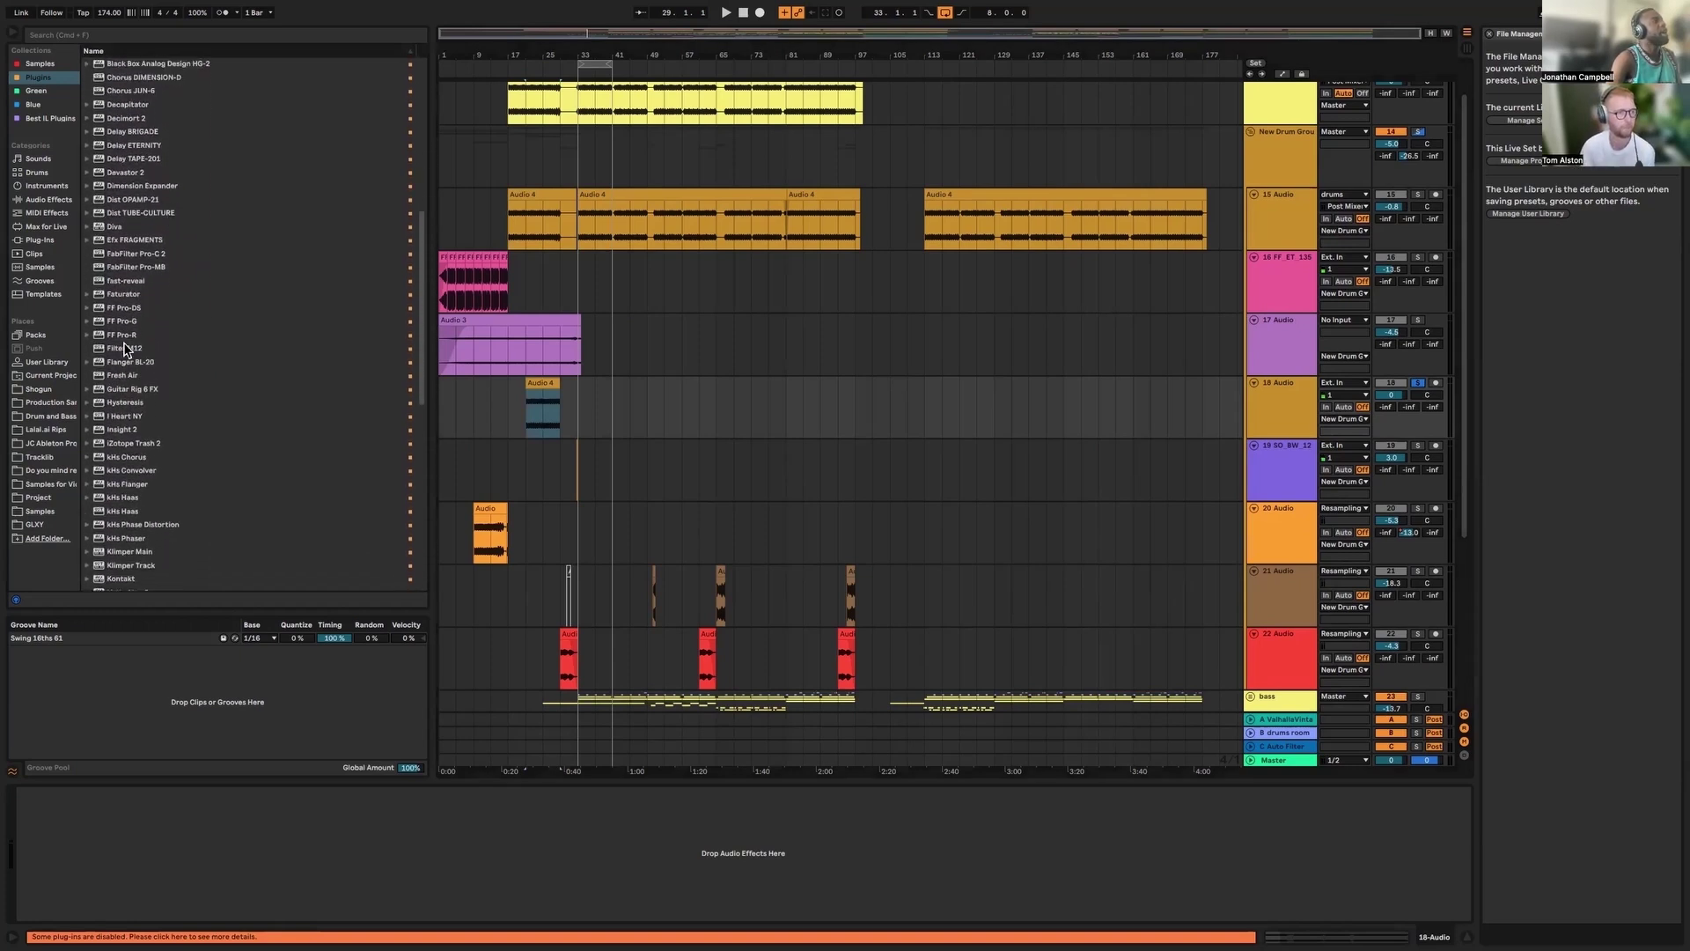
scroll(126, 350, "down", 2)
left_click(122, 353)
left_click_drag(500, 393, 544, 397)
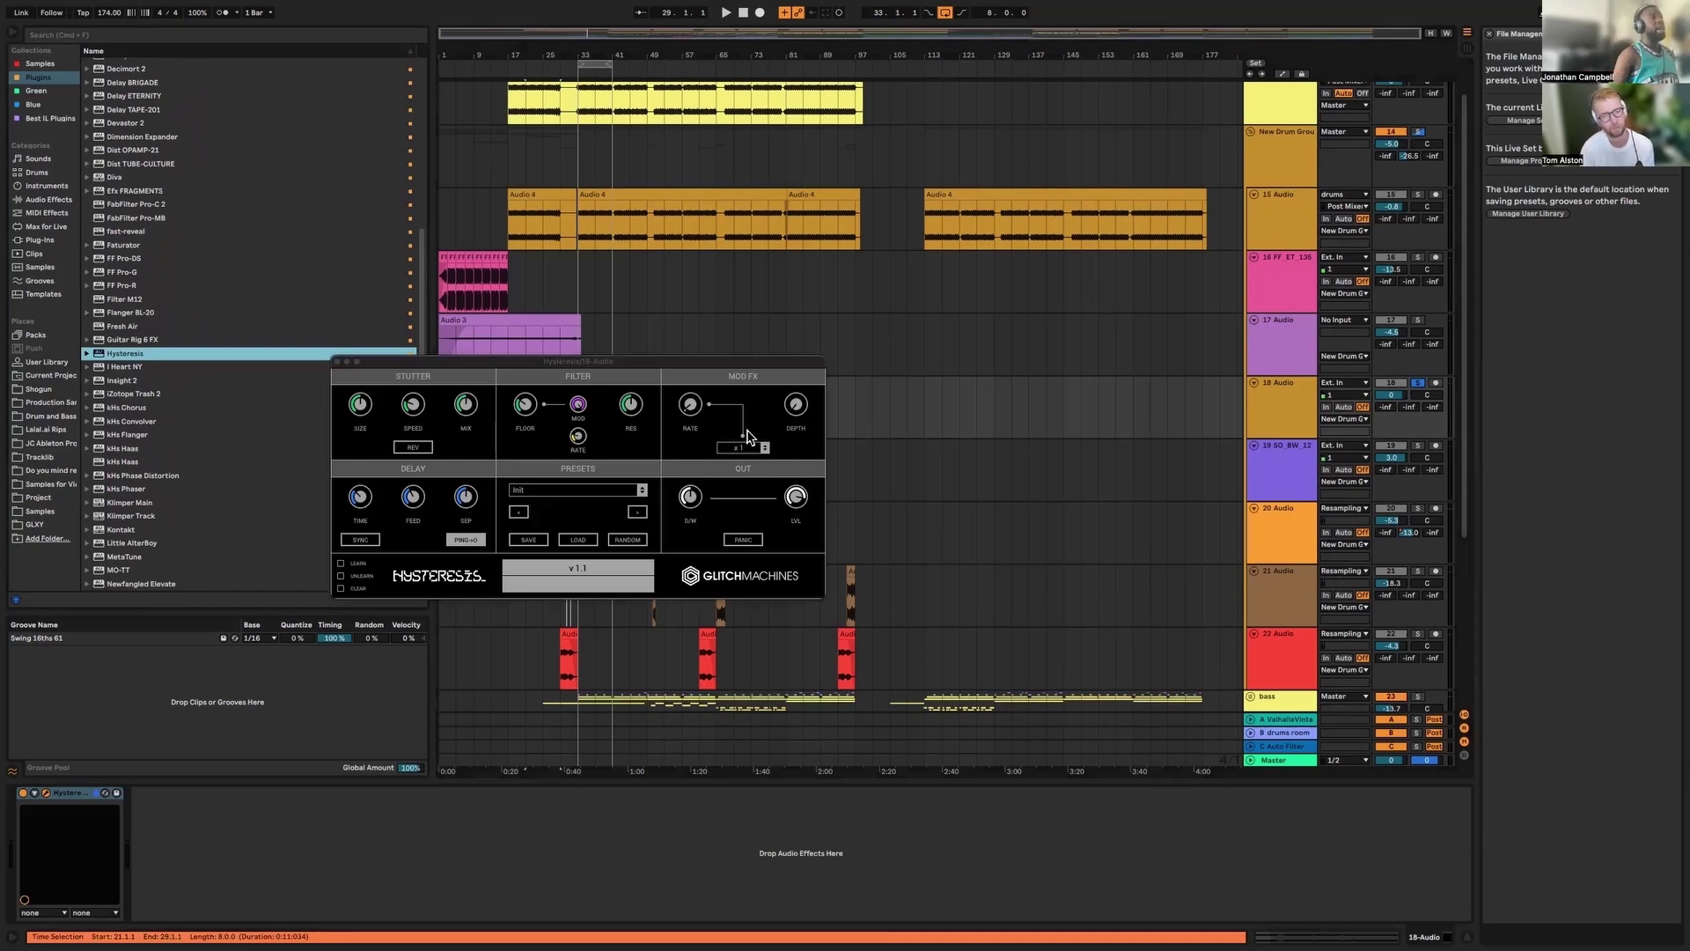
Play the copied clip through several Hysteresis presets, including AR_DistantShots and AR_StellarMessages, and close the plug-in window
left_click(643, 493)
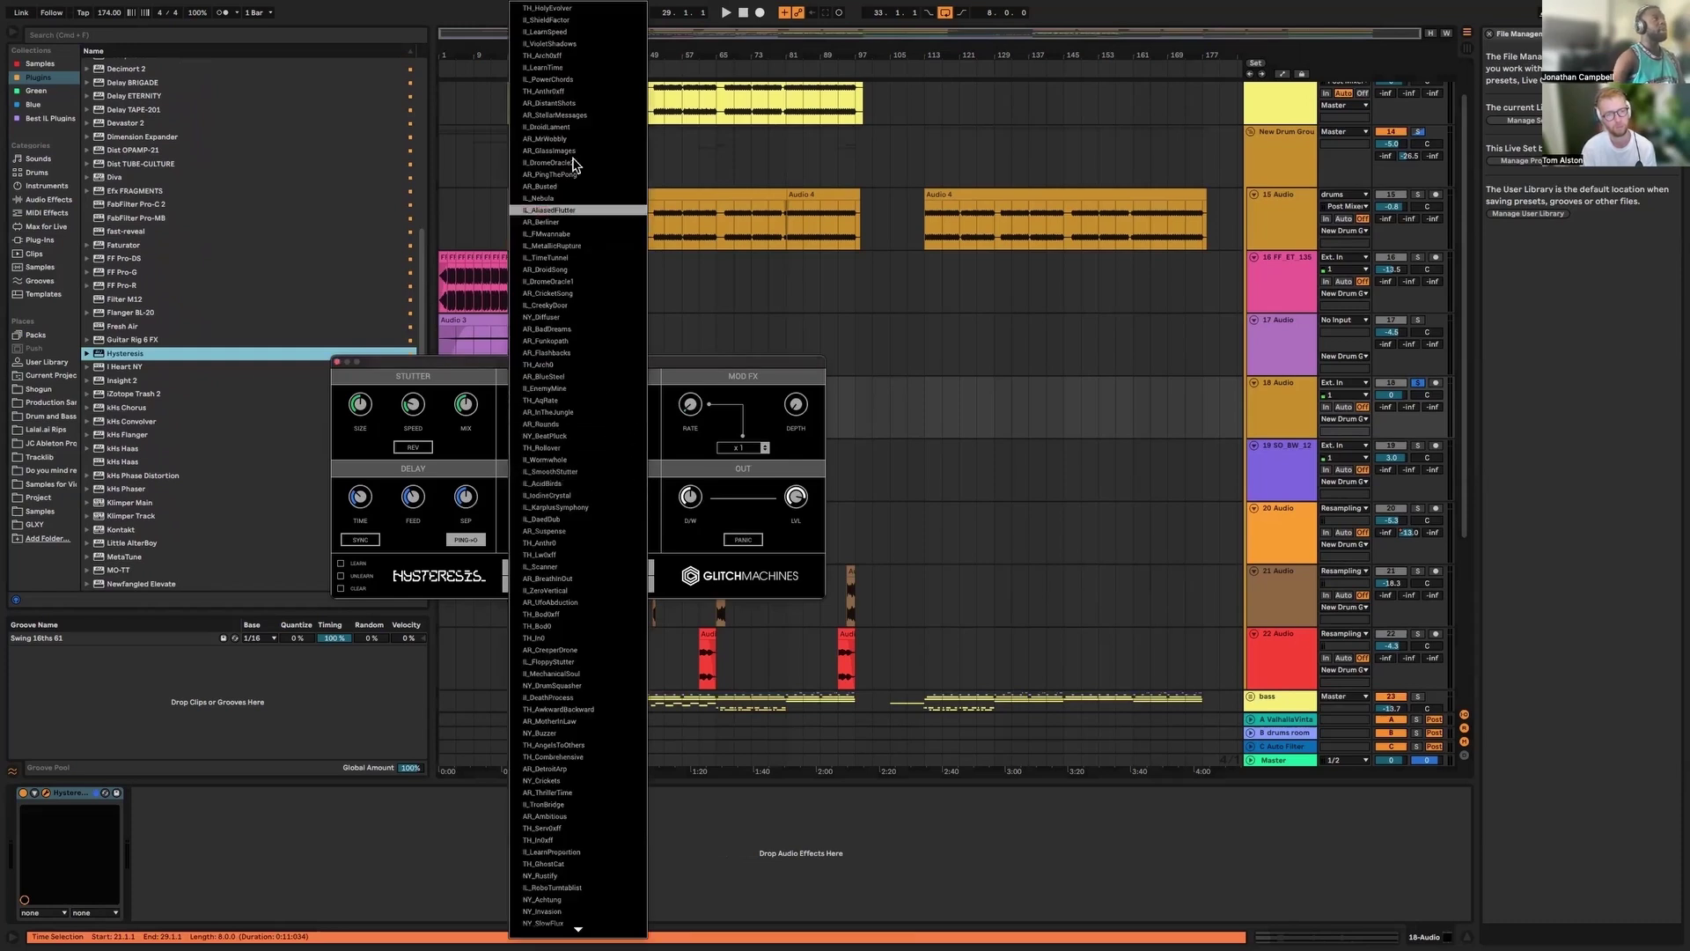
left_click(572, 91)
key("space")
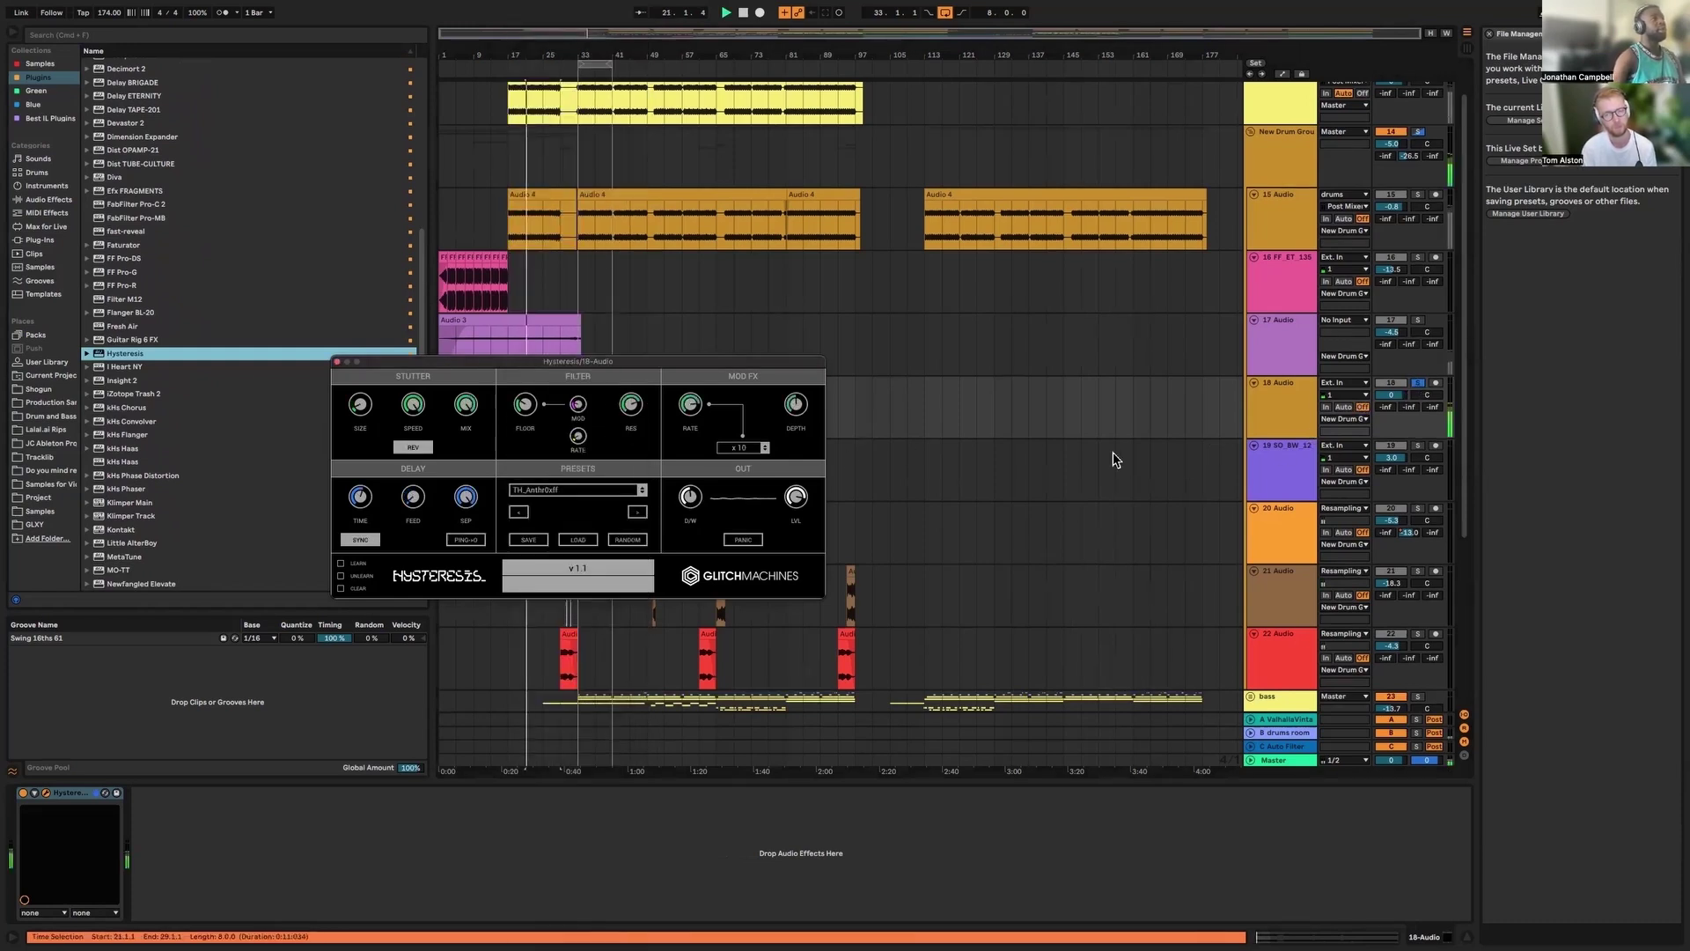
left_click(637, 514)
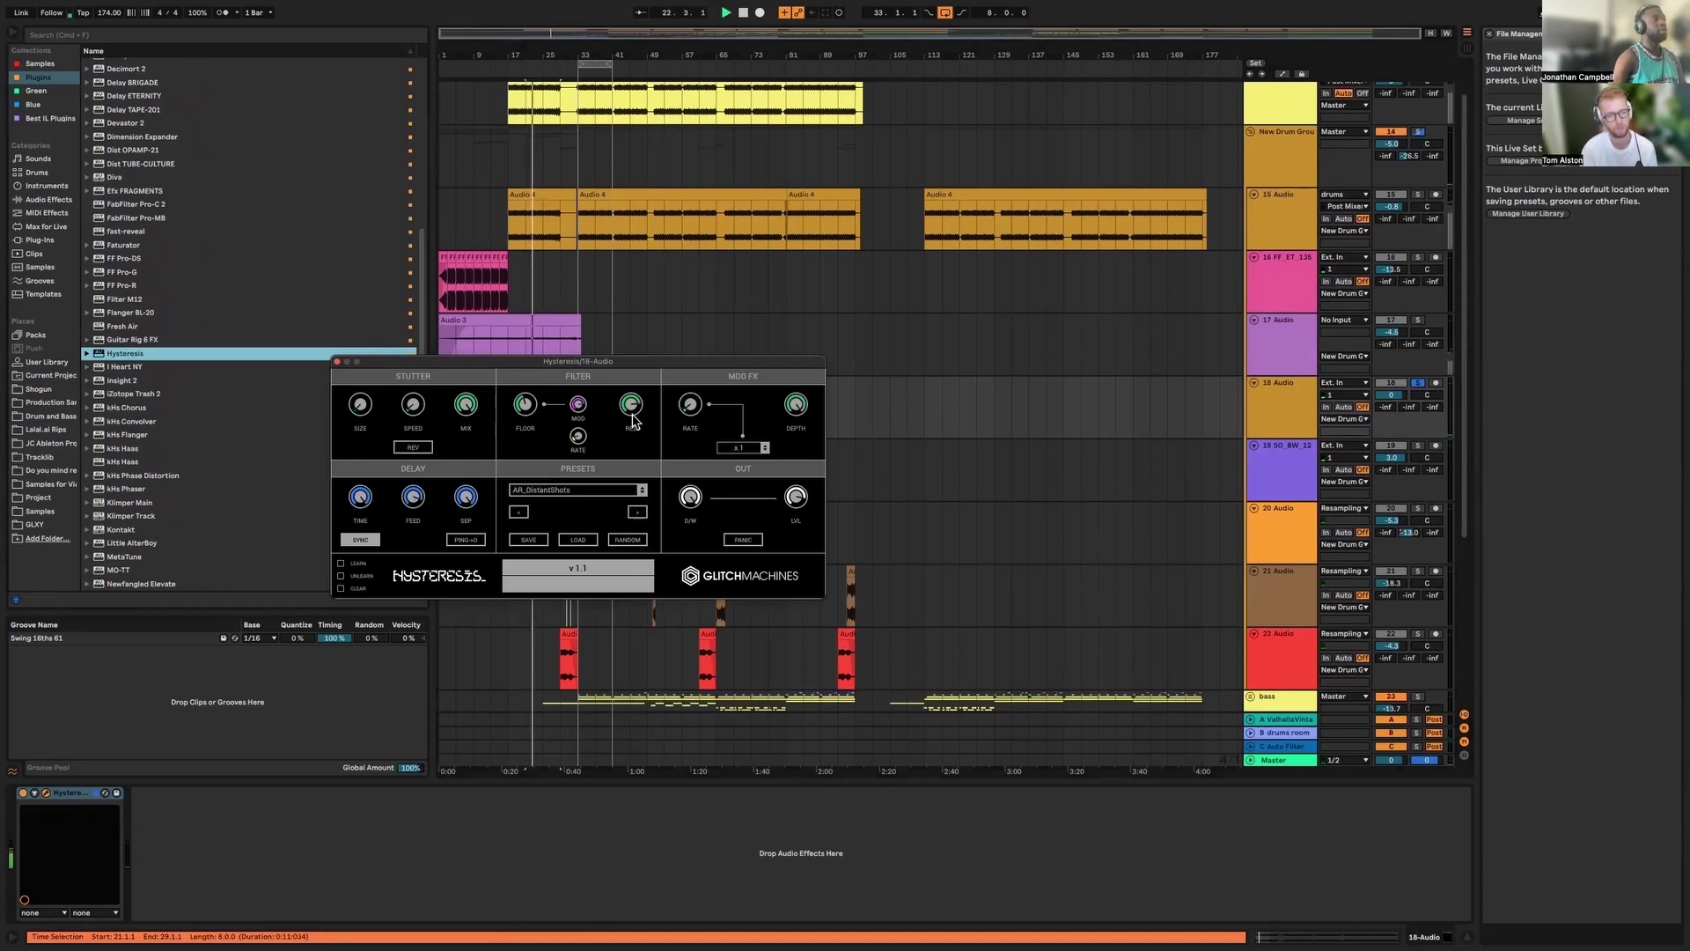
left_click_drag(618, 361, 626, 548)
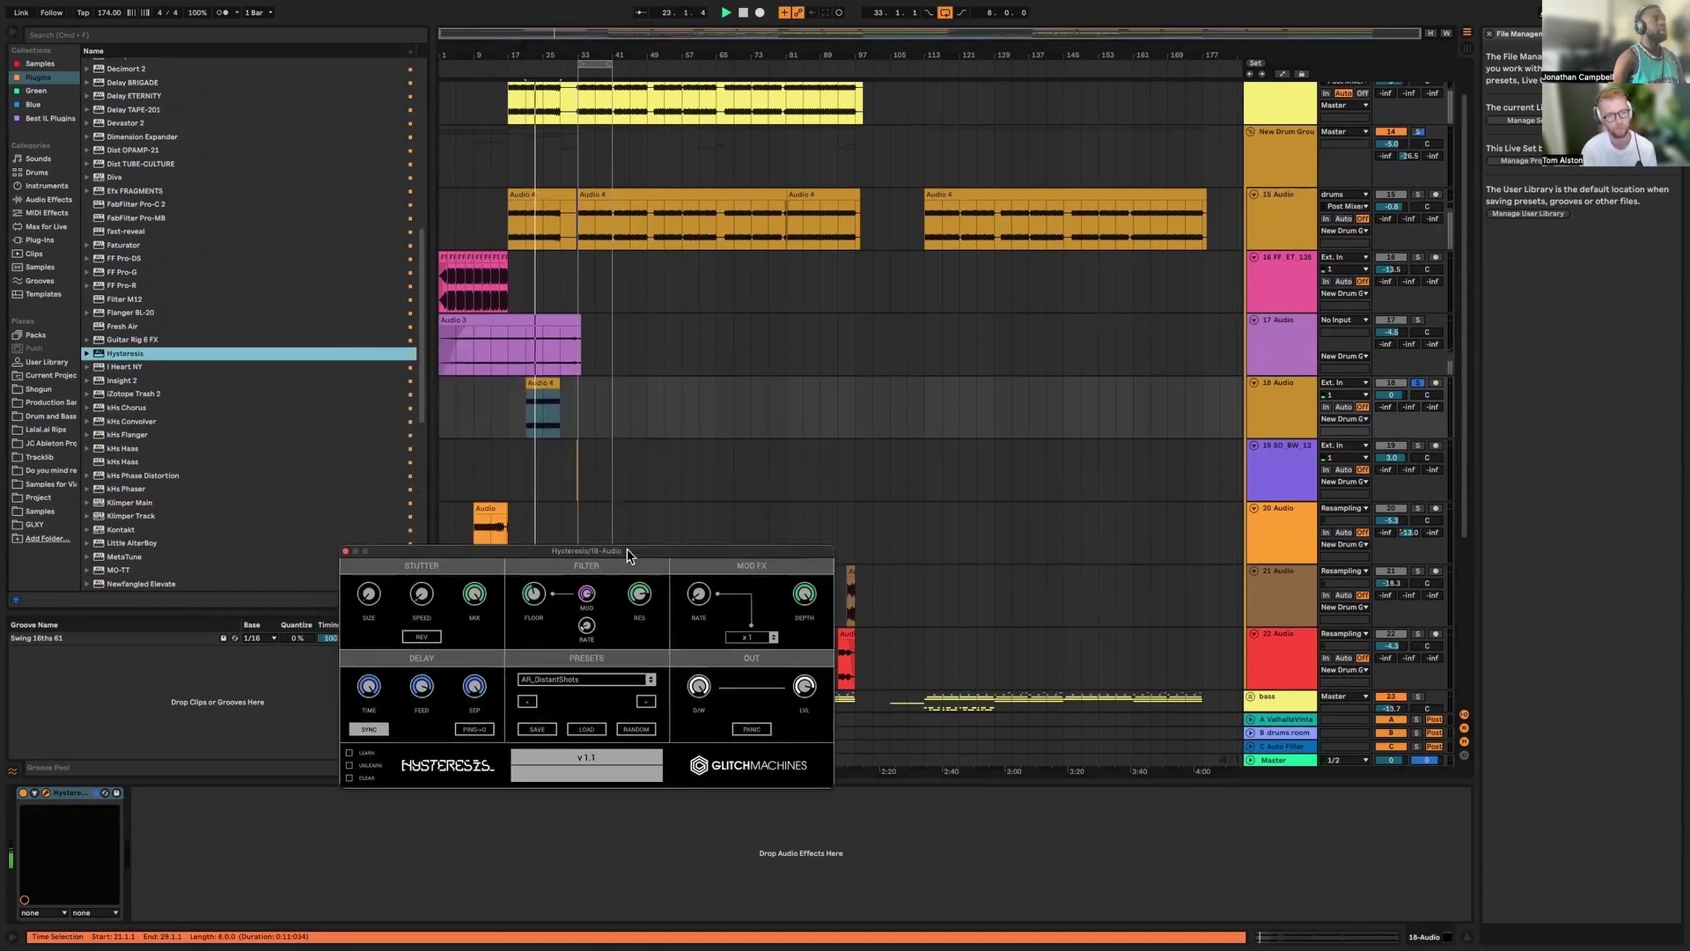
left_click(648, 701)
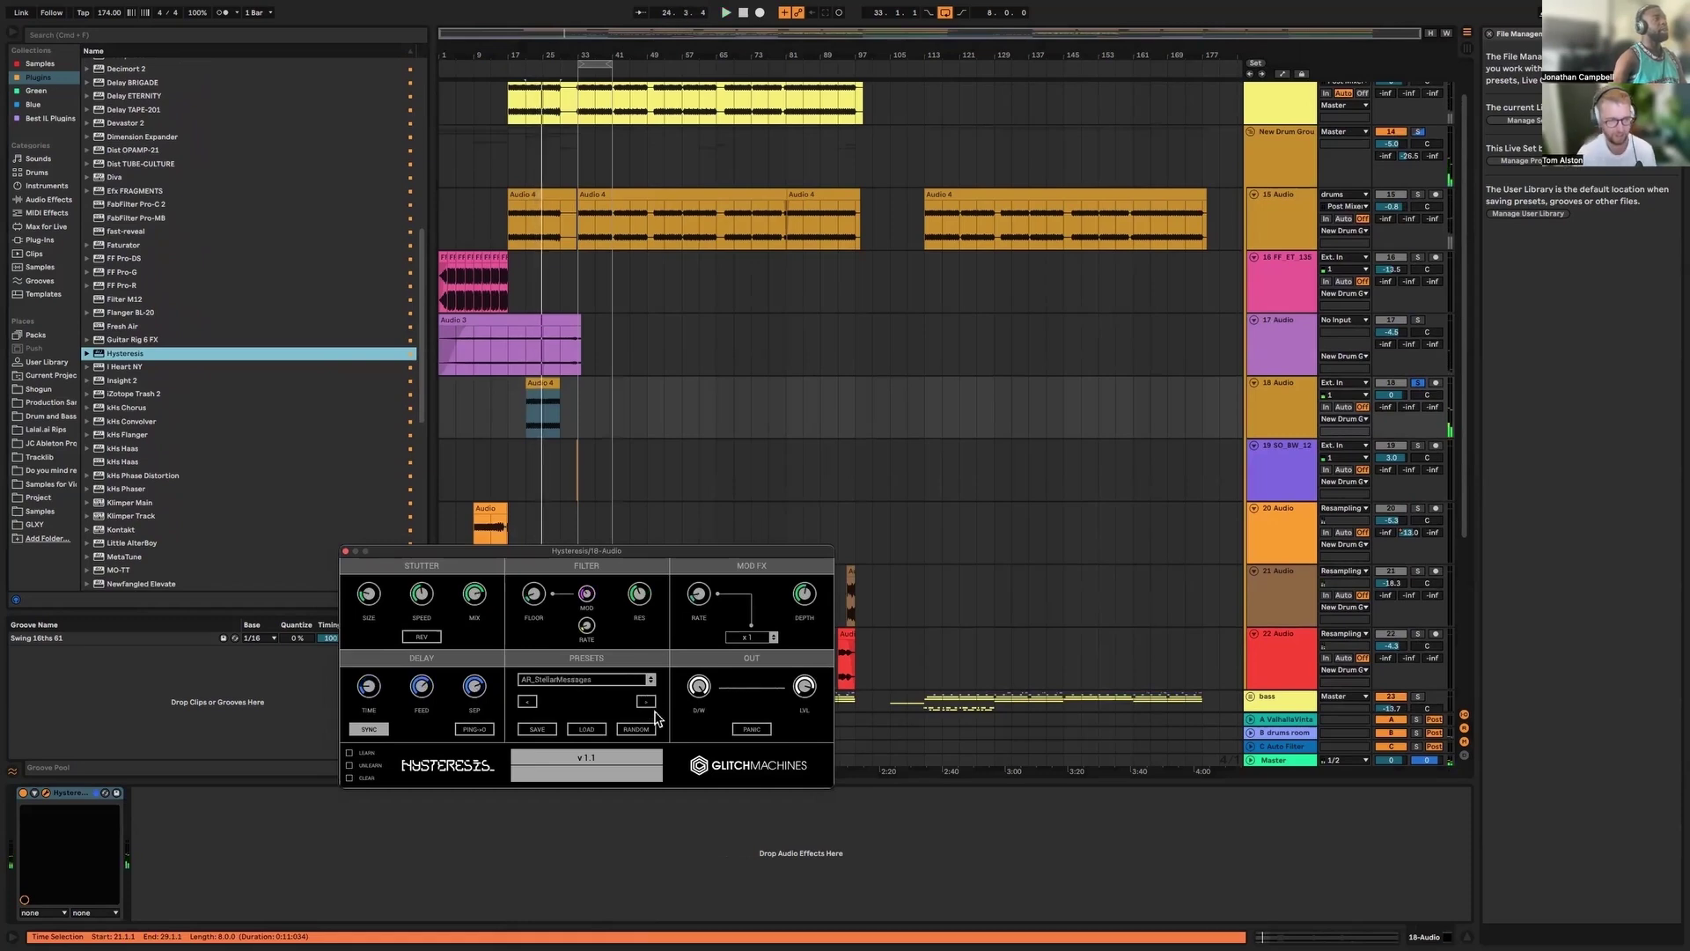
left_click(648, 703)
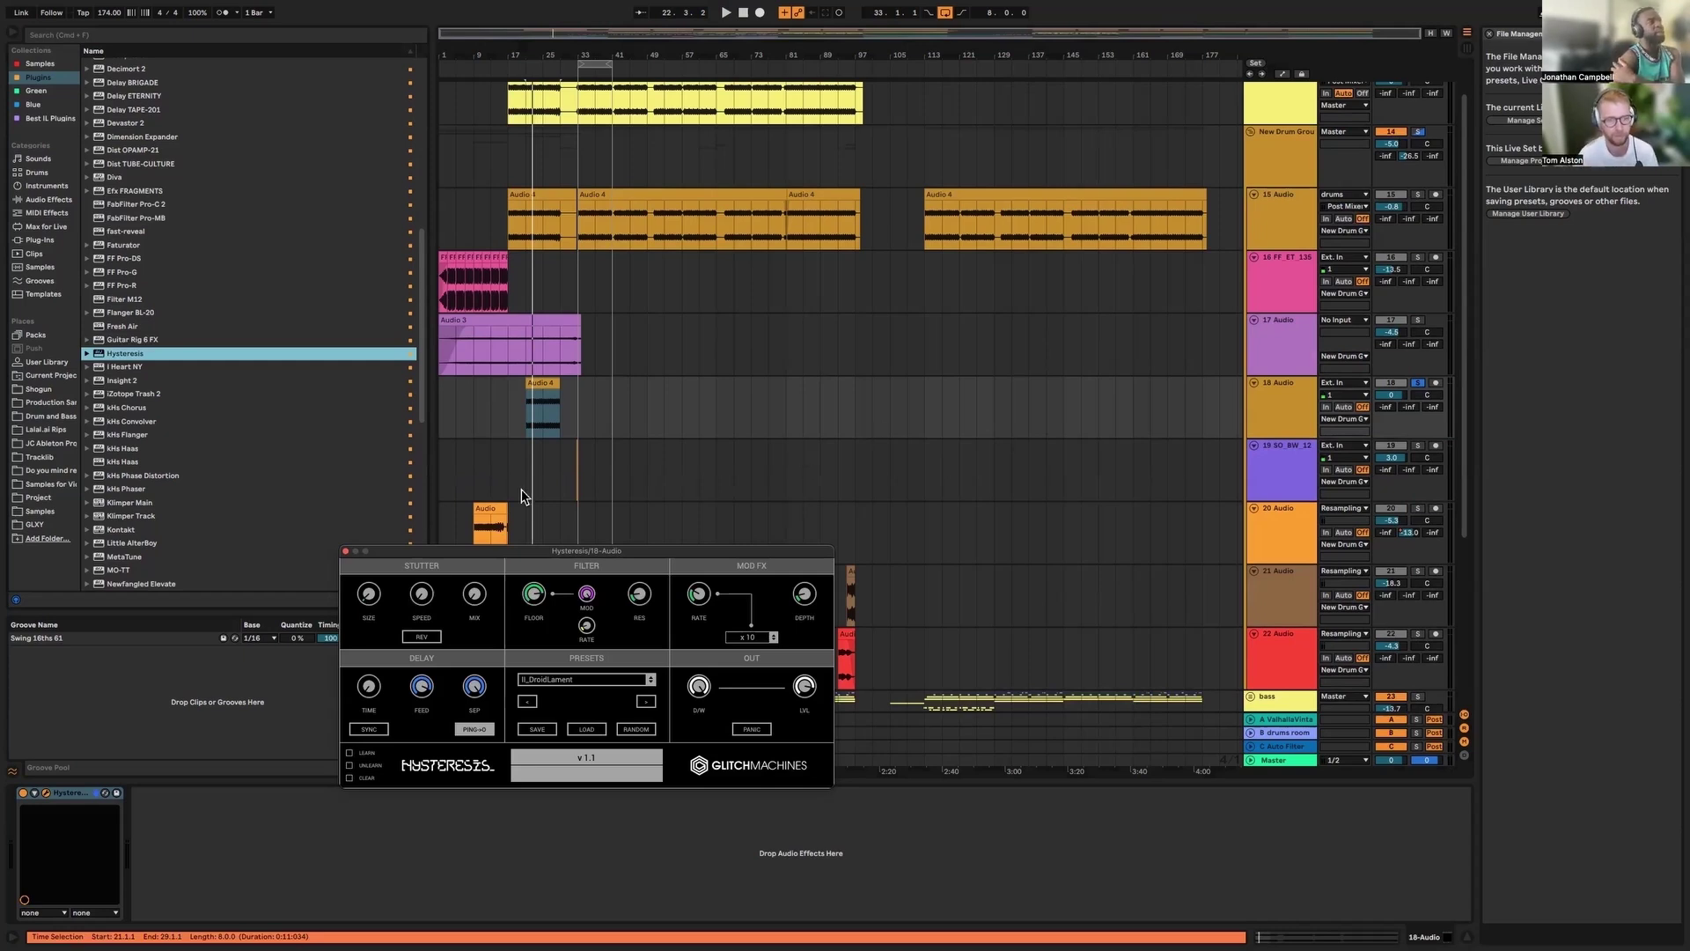
left_click(345, 553)
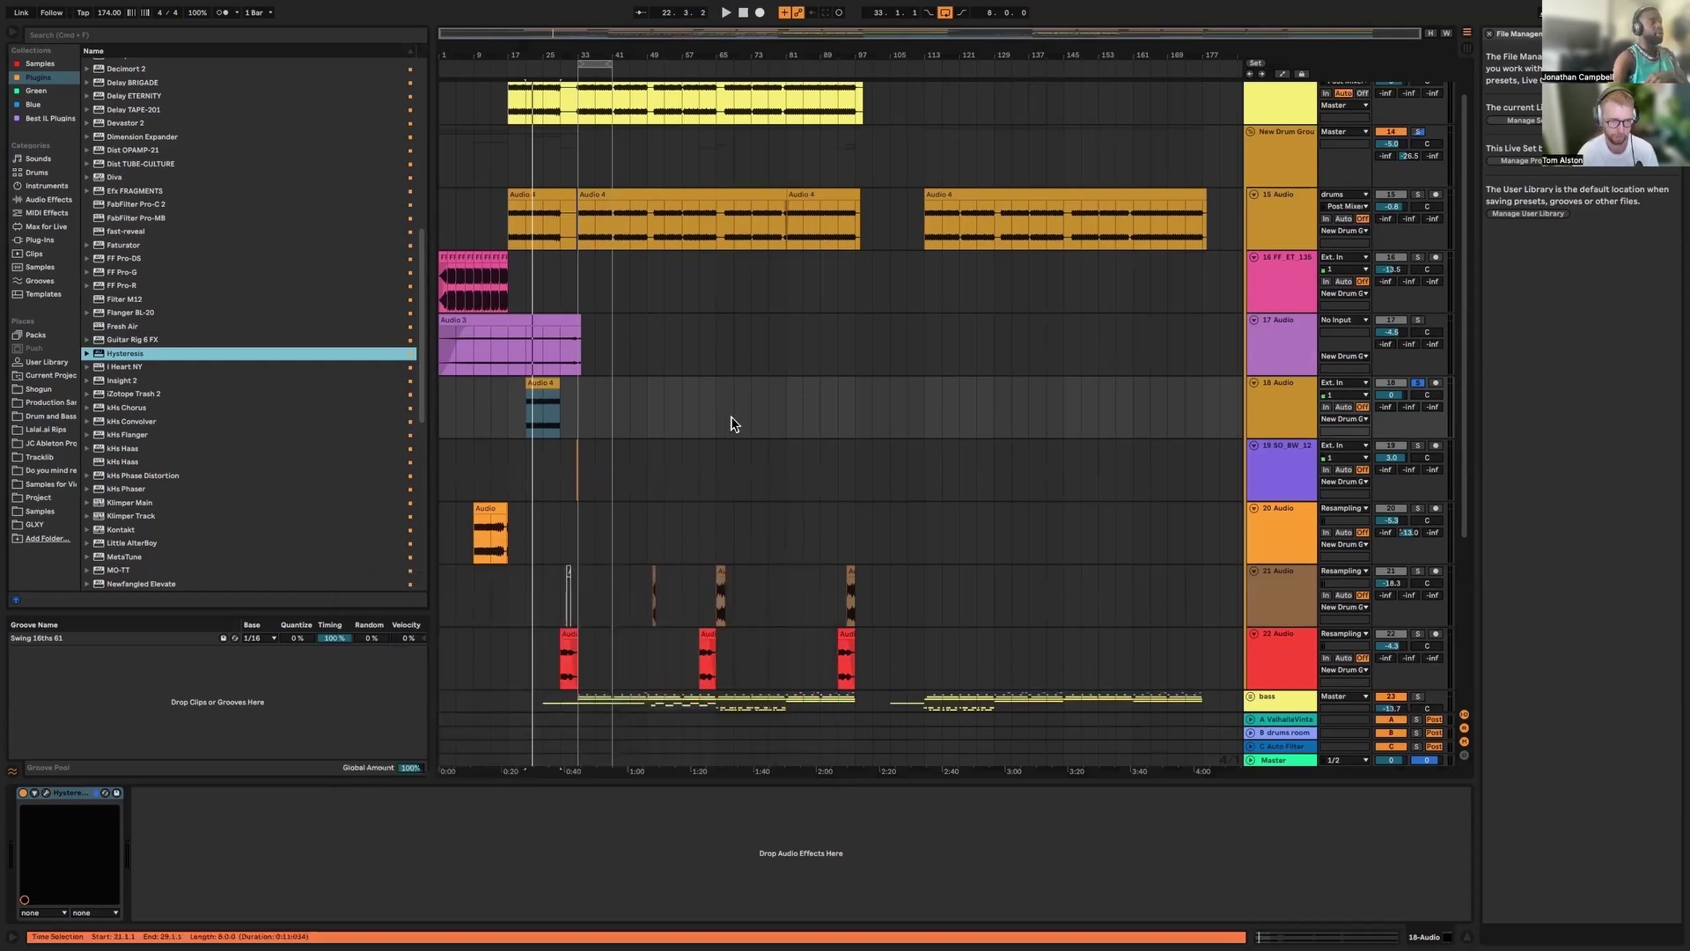
Fold the New Drum Group and solo the bass group
scroll(654, 347, "down", 2)
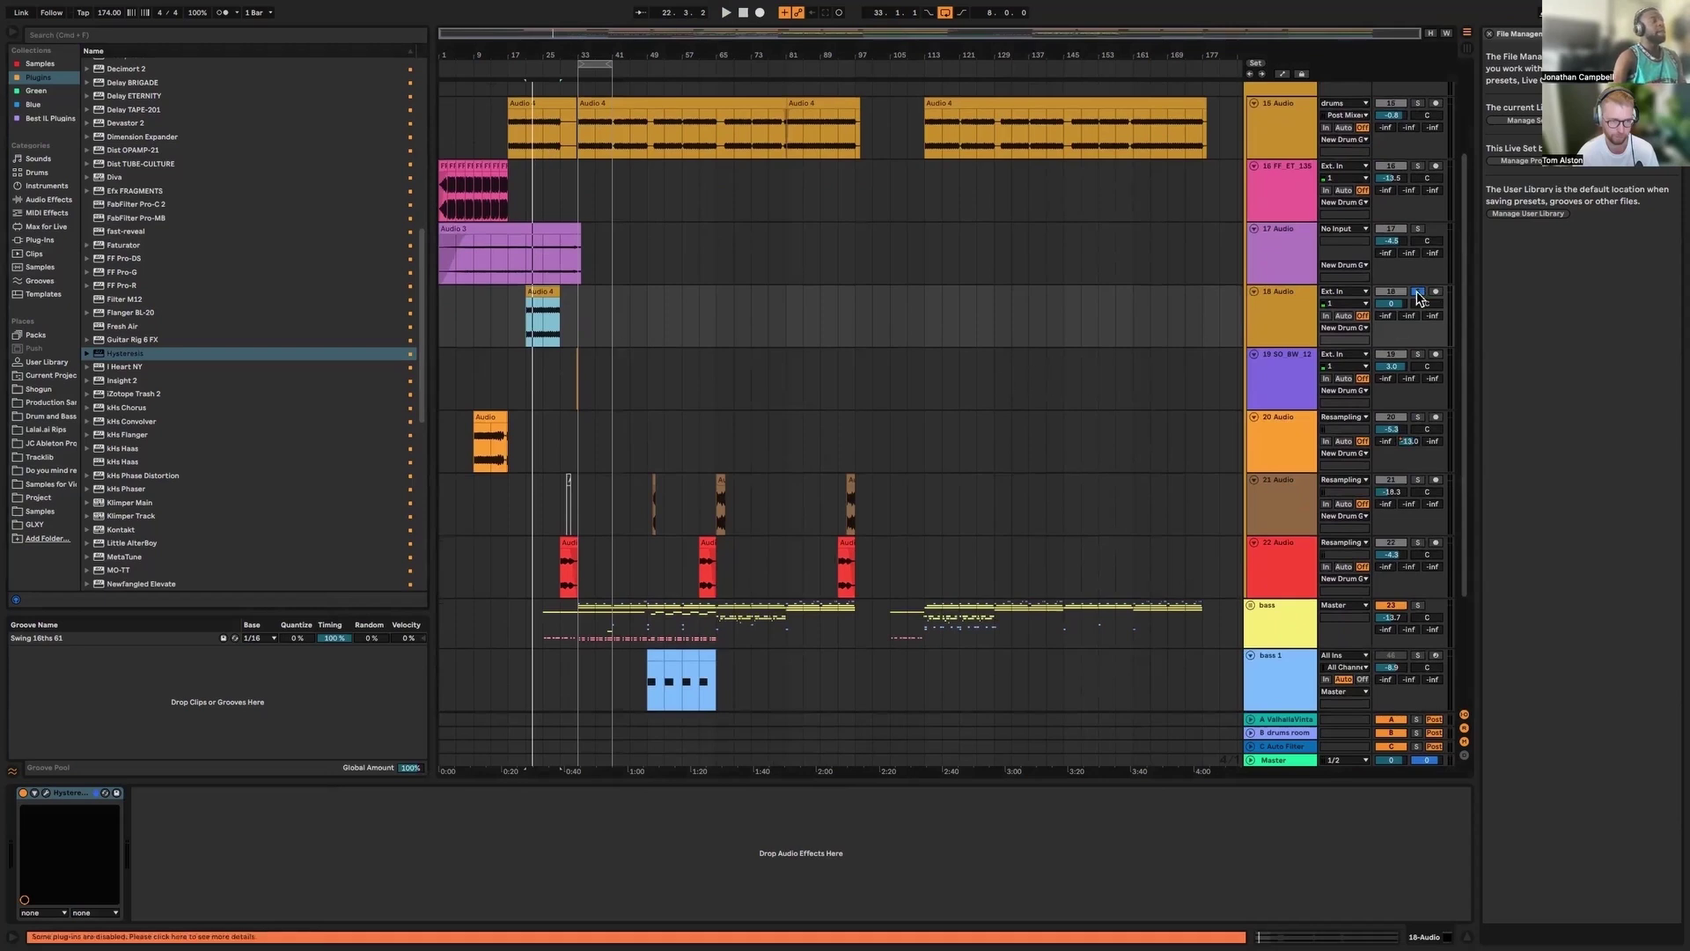
scroll(1373, 317, "up", 3)
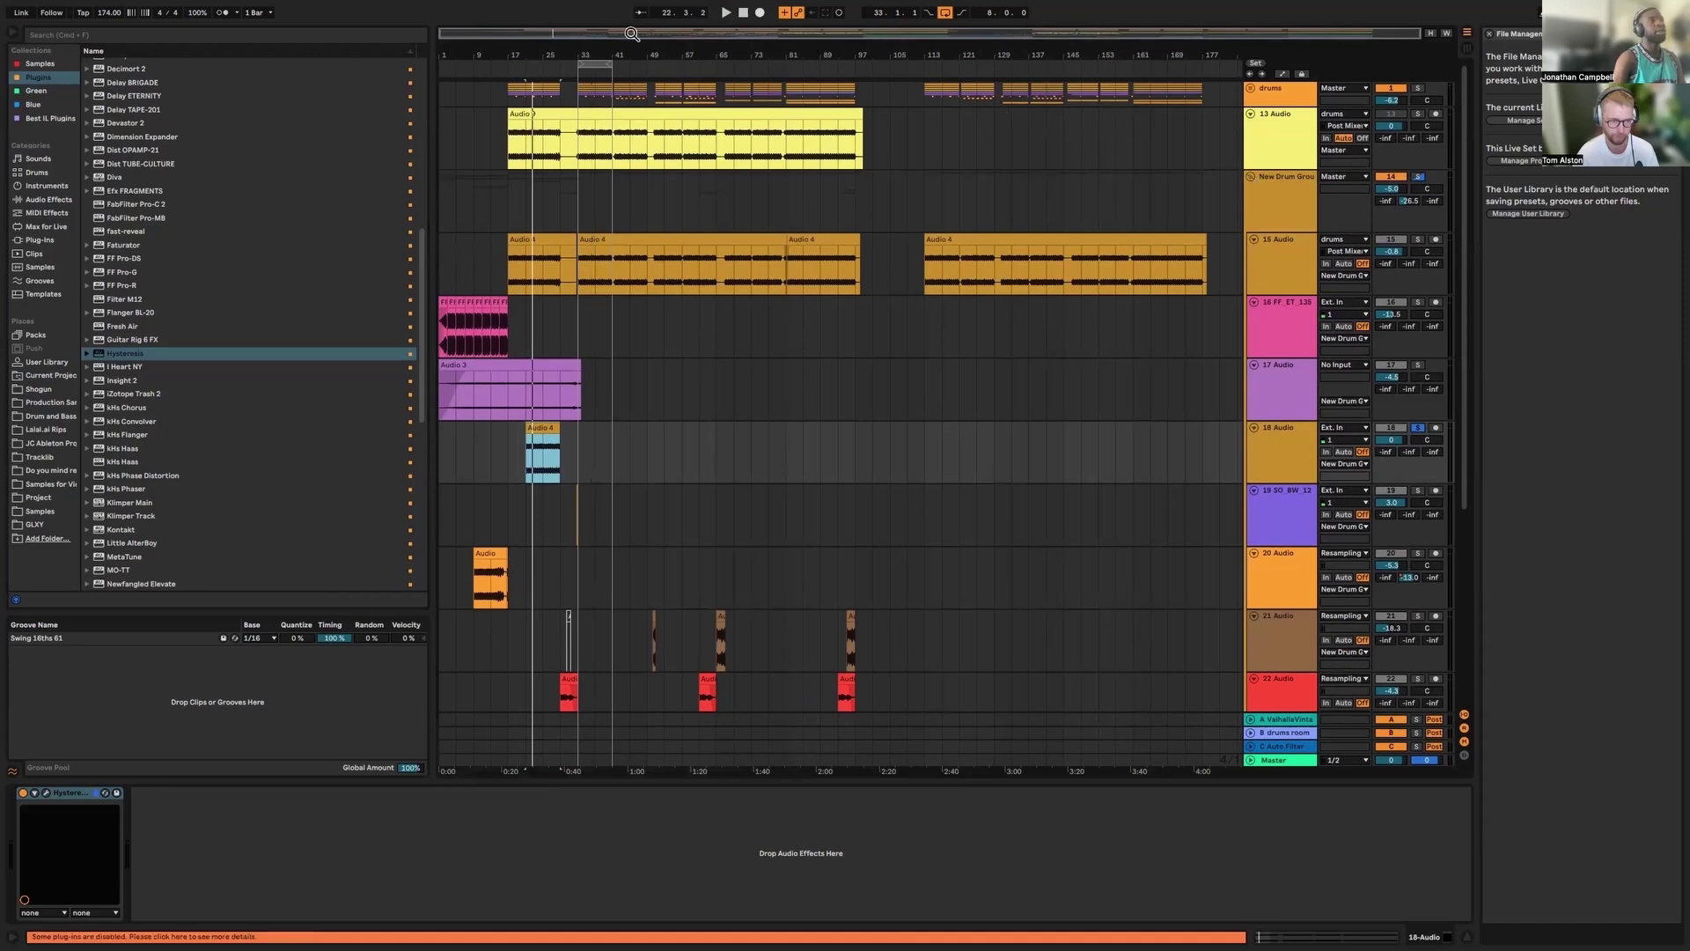
left_click(1249, 177)
left_click(1418, 202)
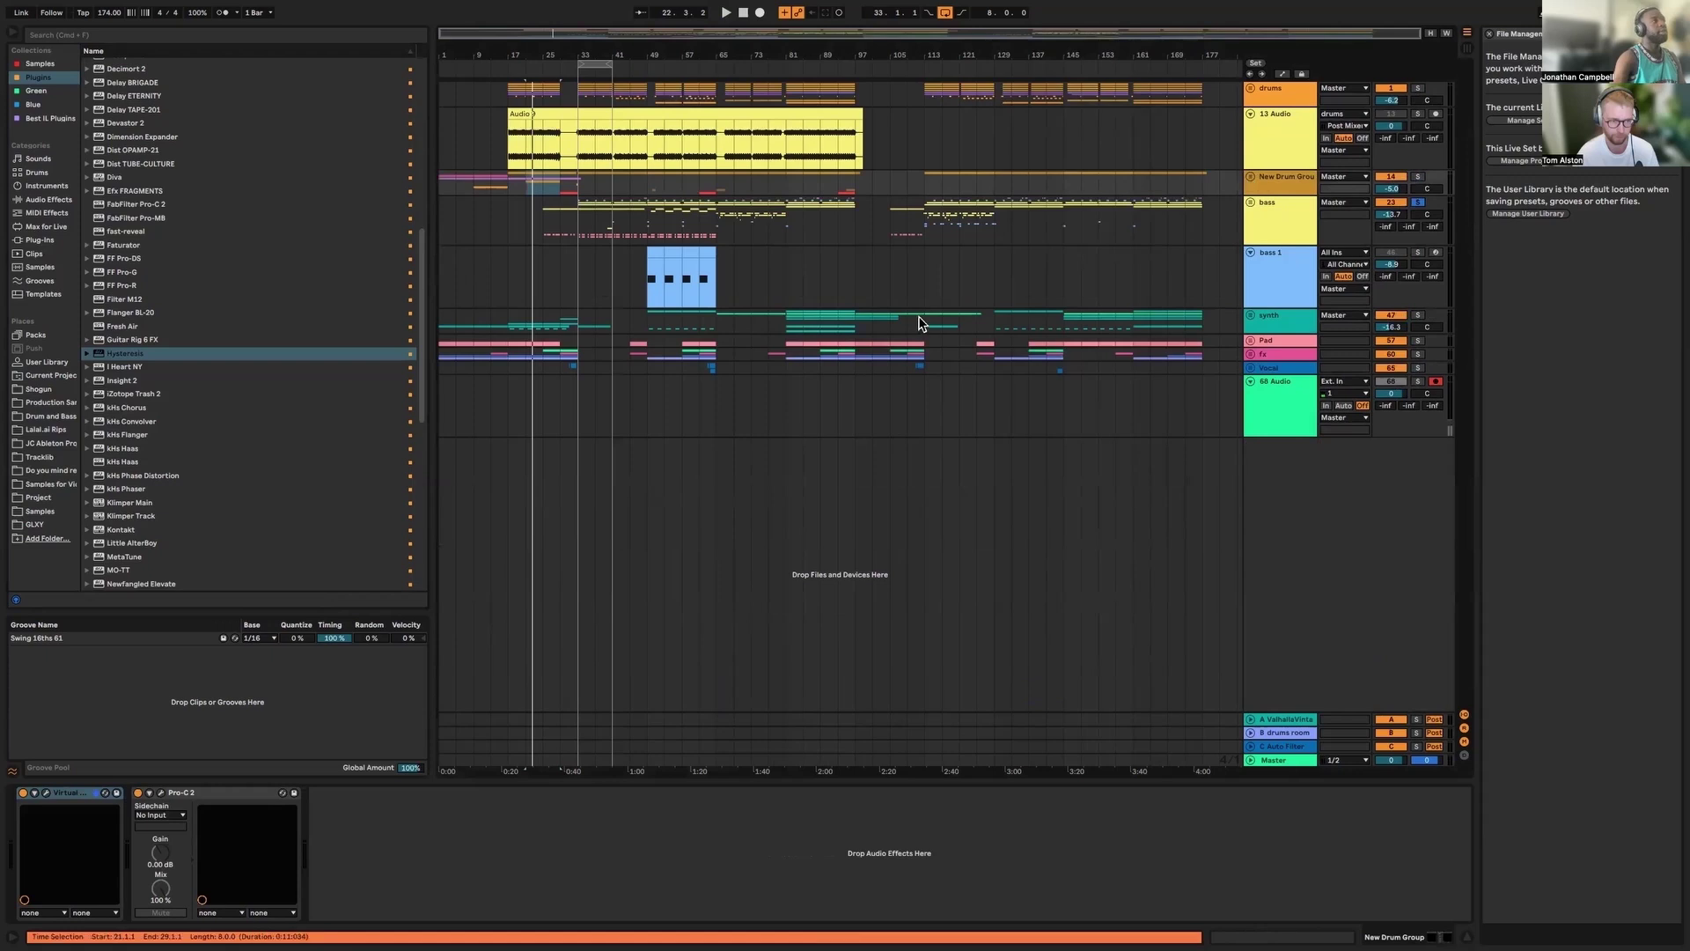
Delete the 18 Audio track with the pasted clip from the New Drum Group and fold the group
left_click(1250, 177)
scroll(880, 326, "down", 2)
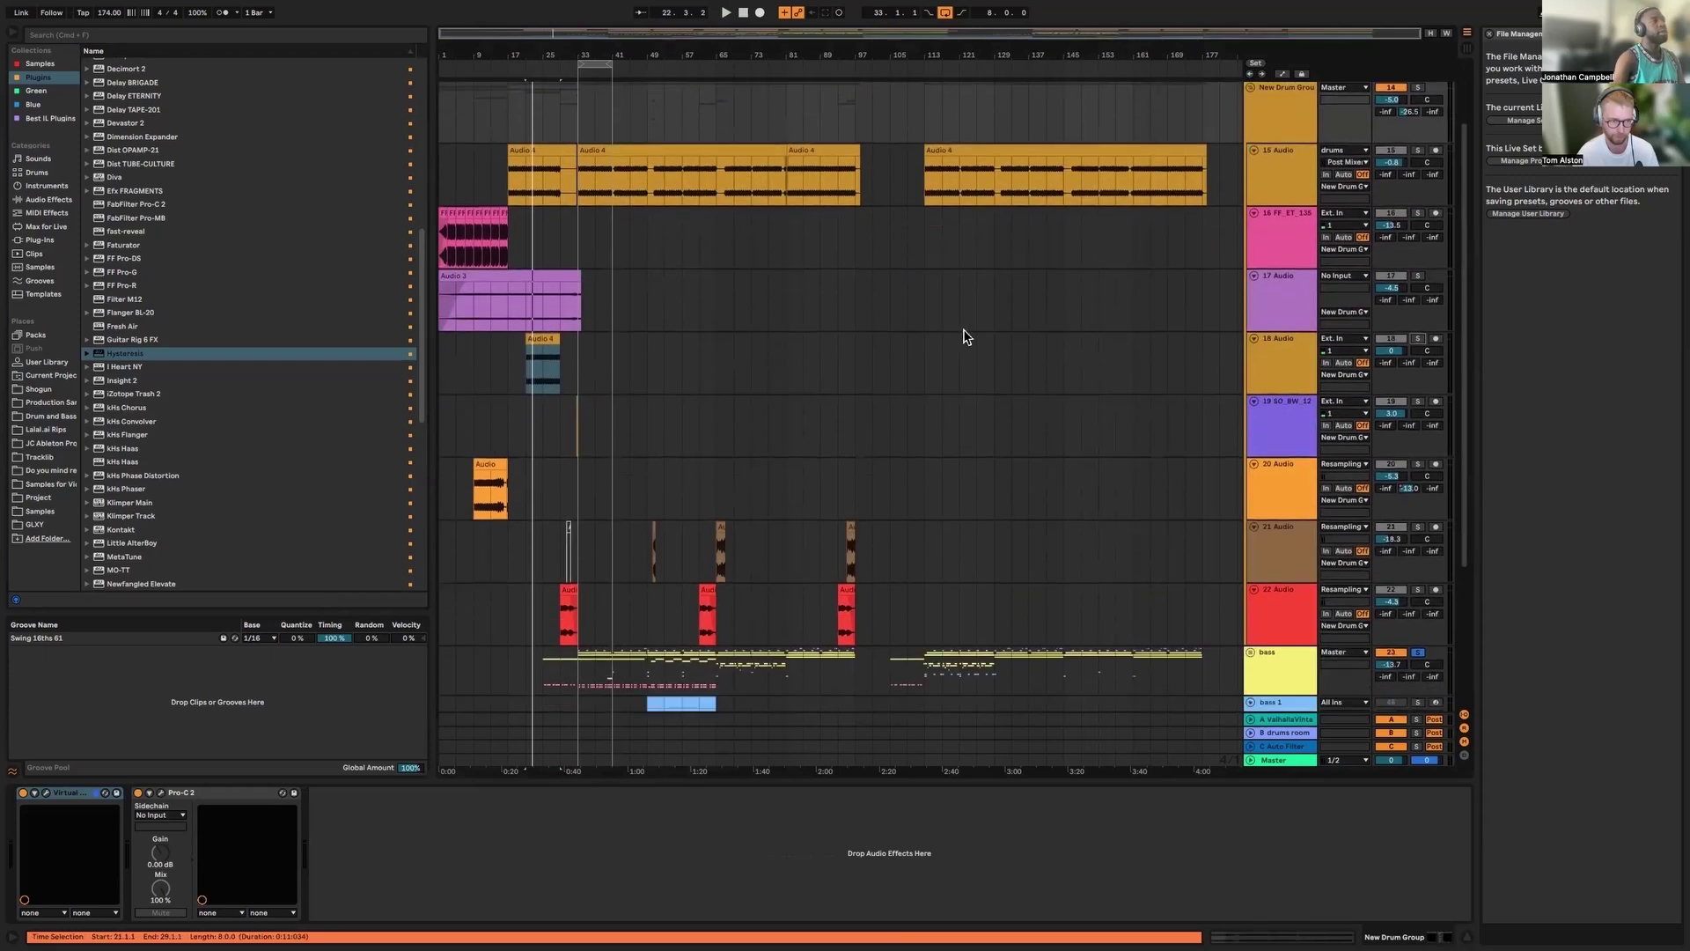
left_click(1269, 350)
key("Delete")
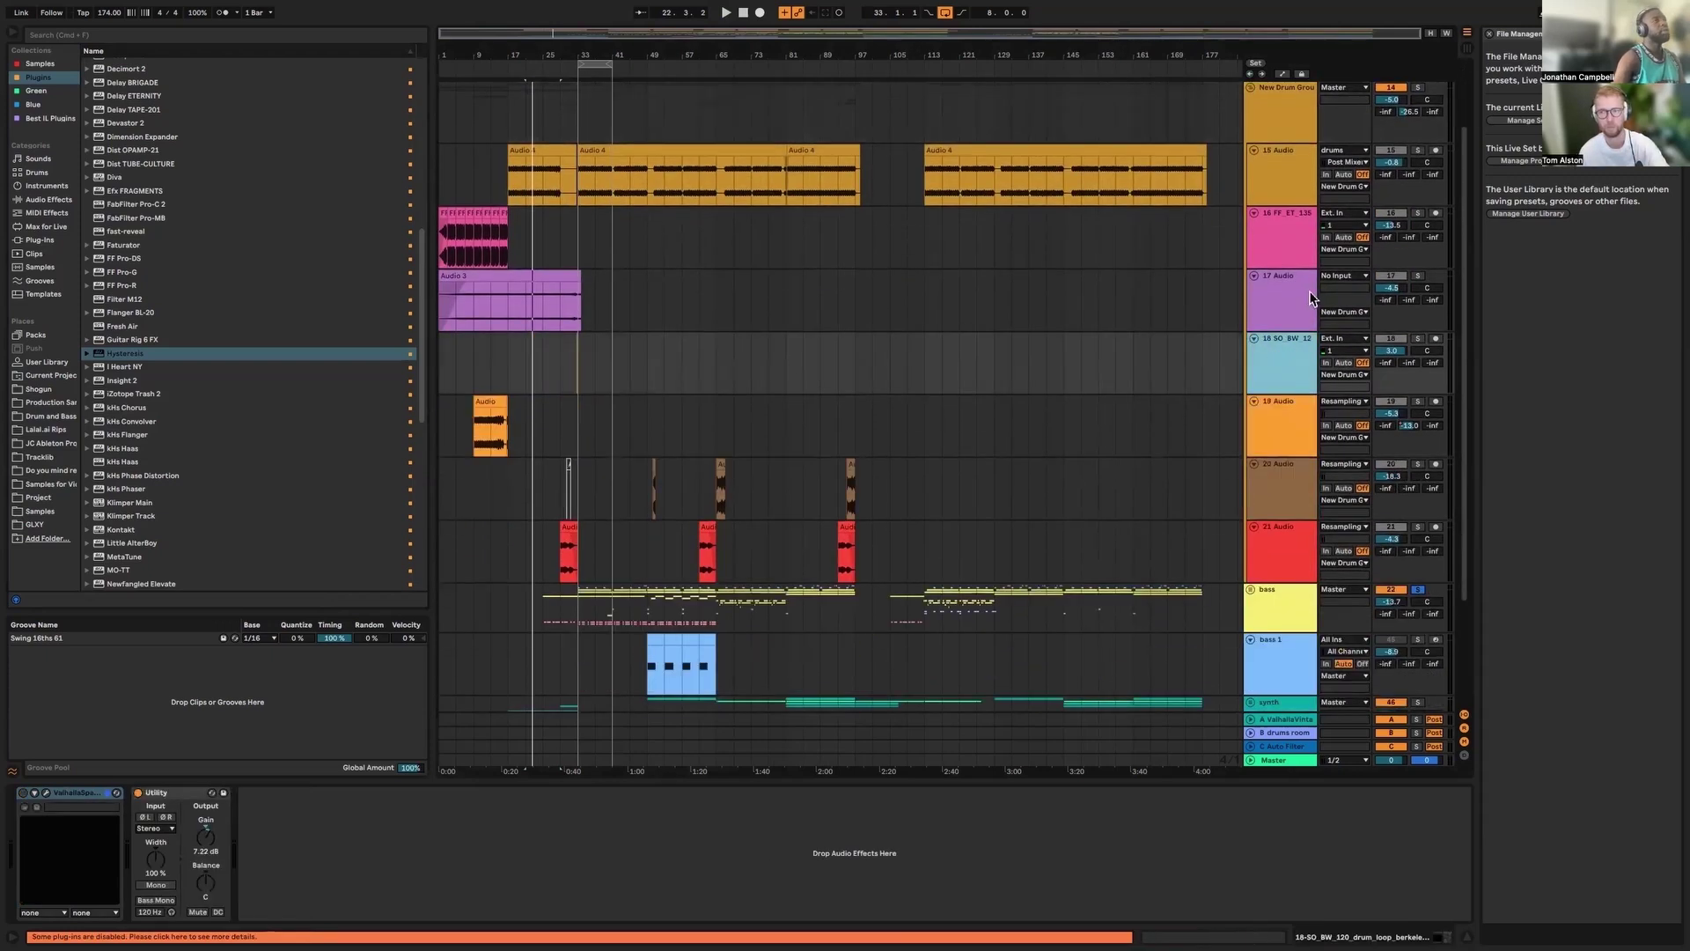
scroll(1308, 290, "up", 2)
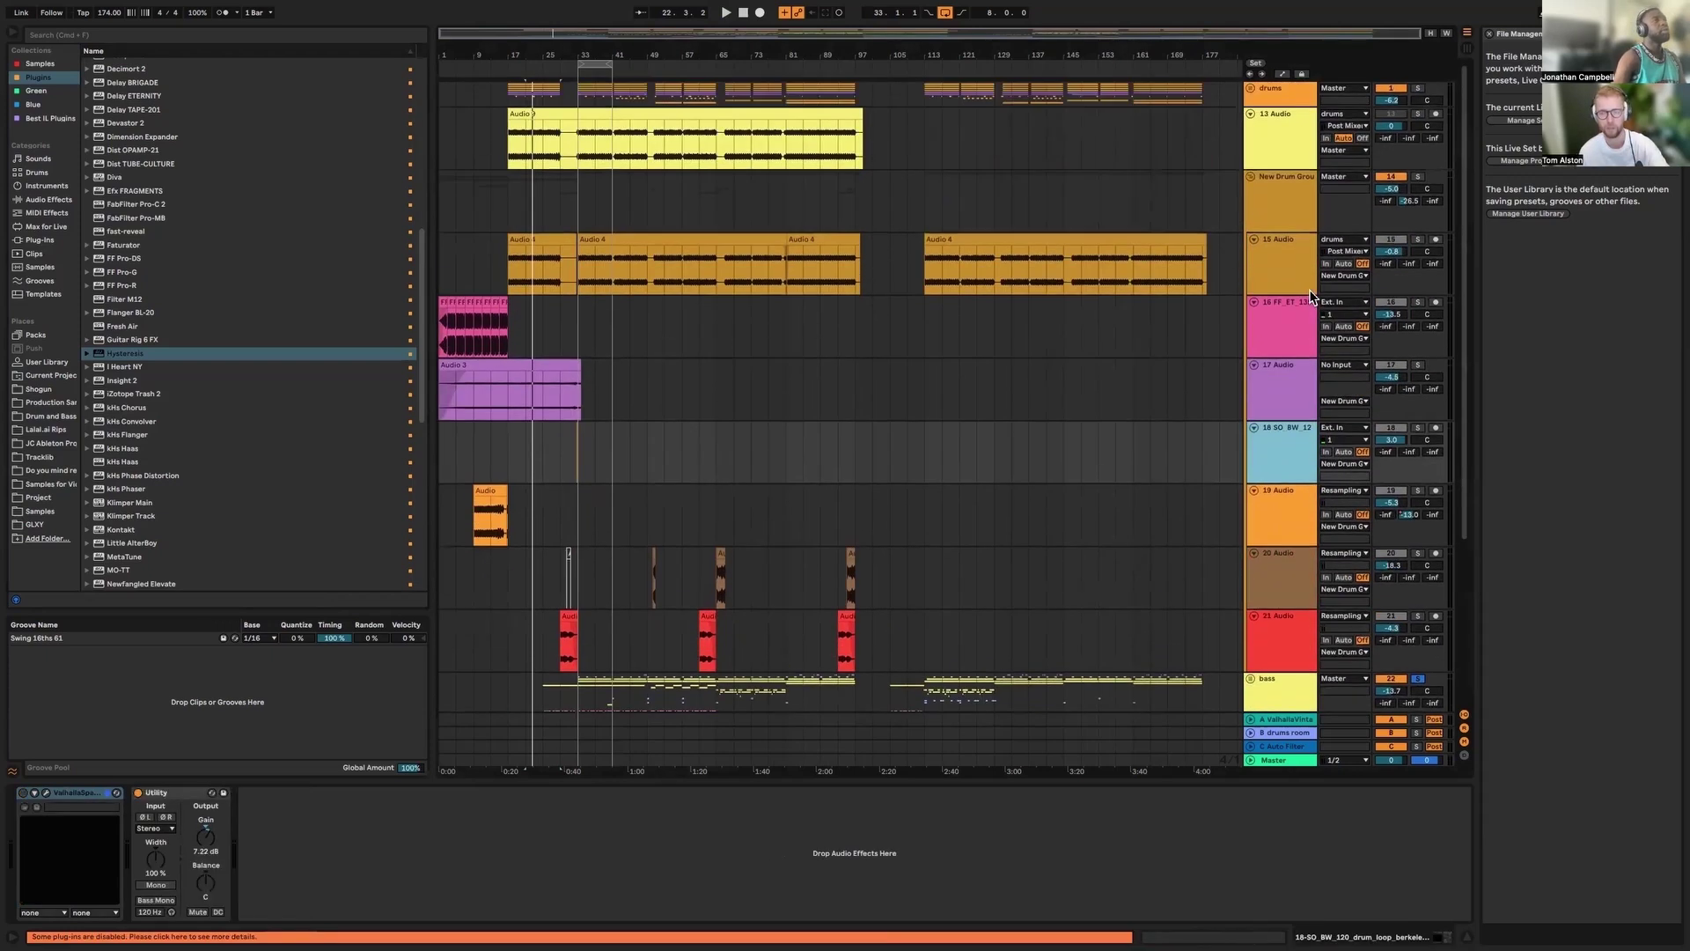
left_click(1253, 176)
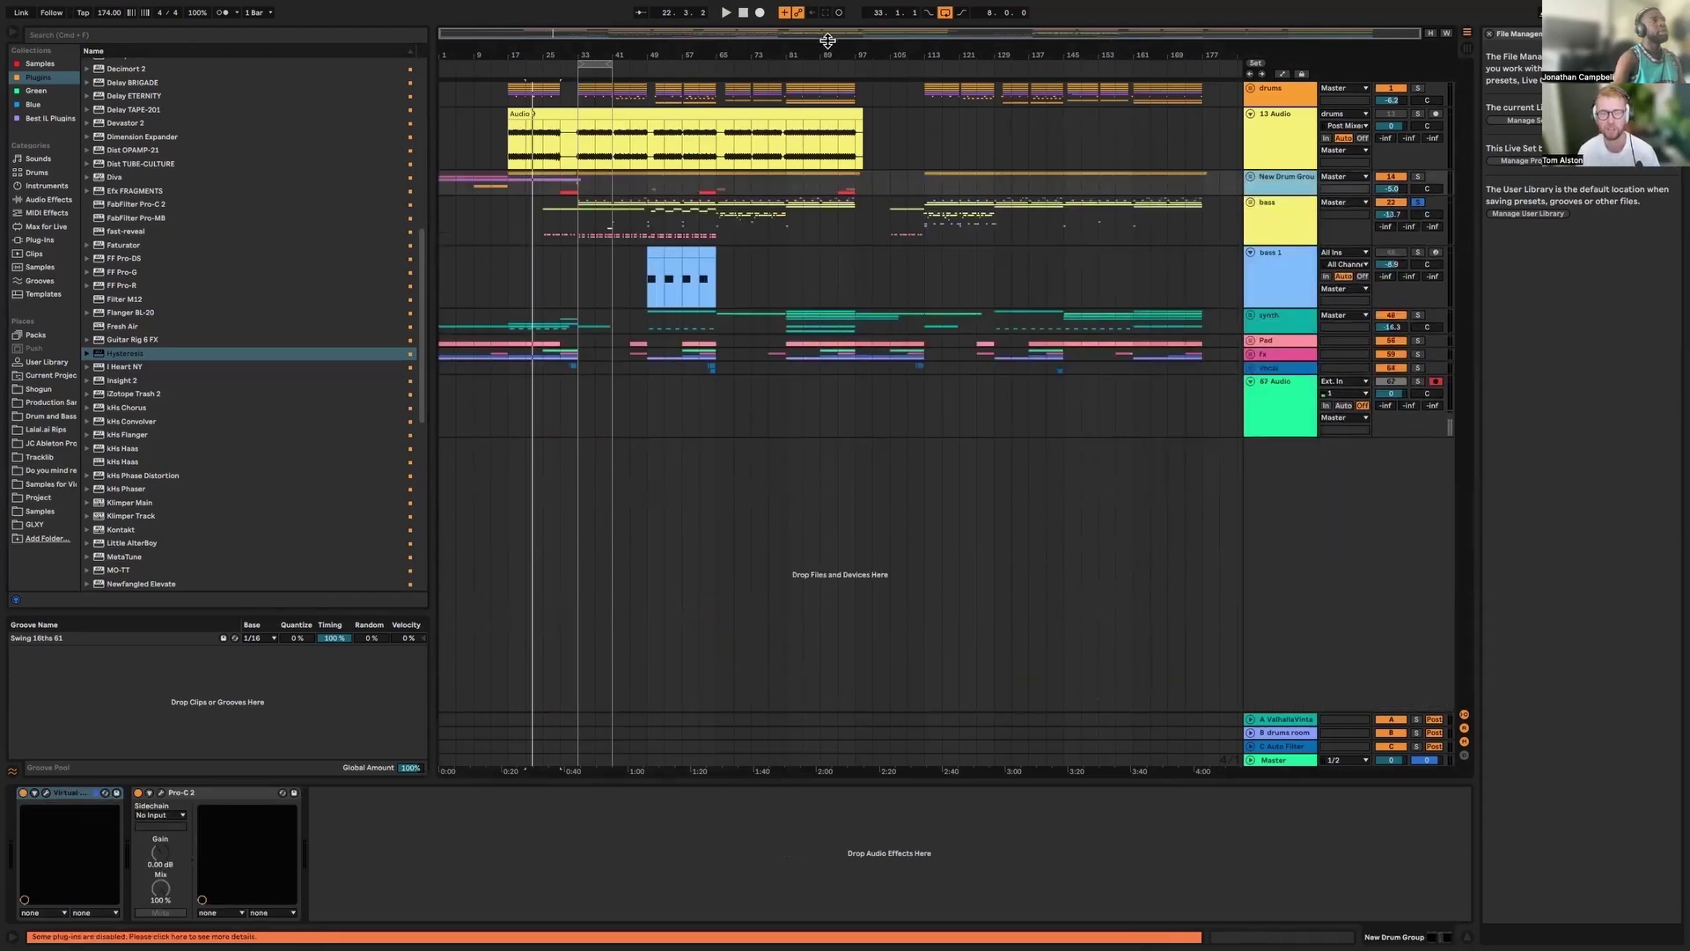
View the drums group's device chain and open the ValhallaVintageVerb on the B drums room return to examine its settings
left_click(559, 35)
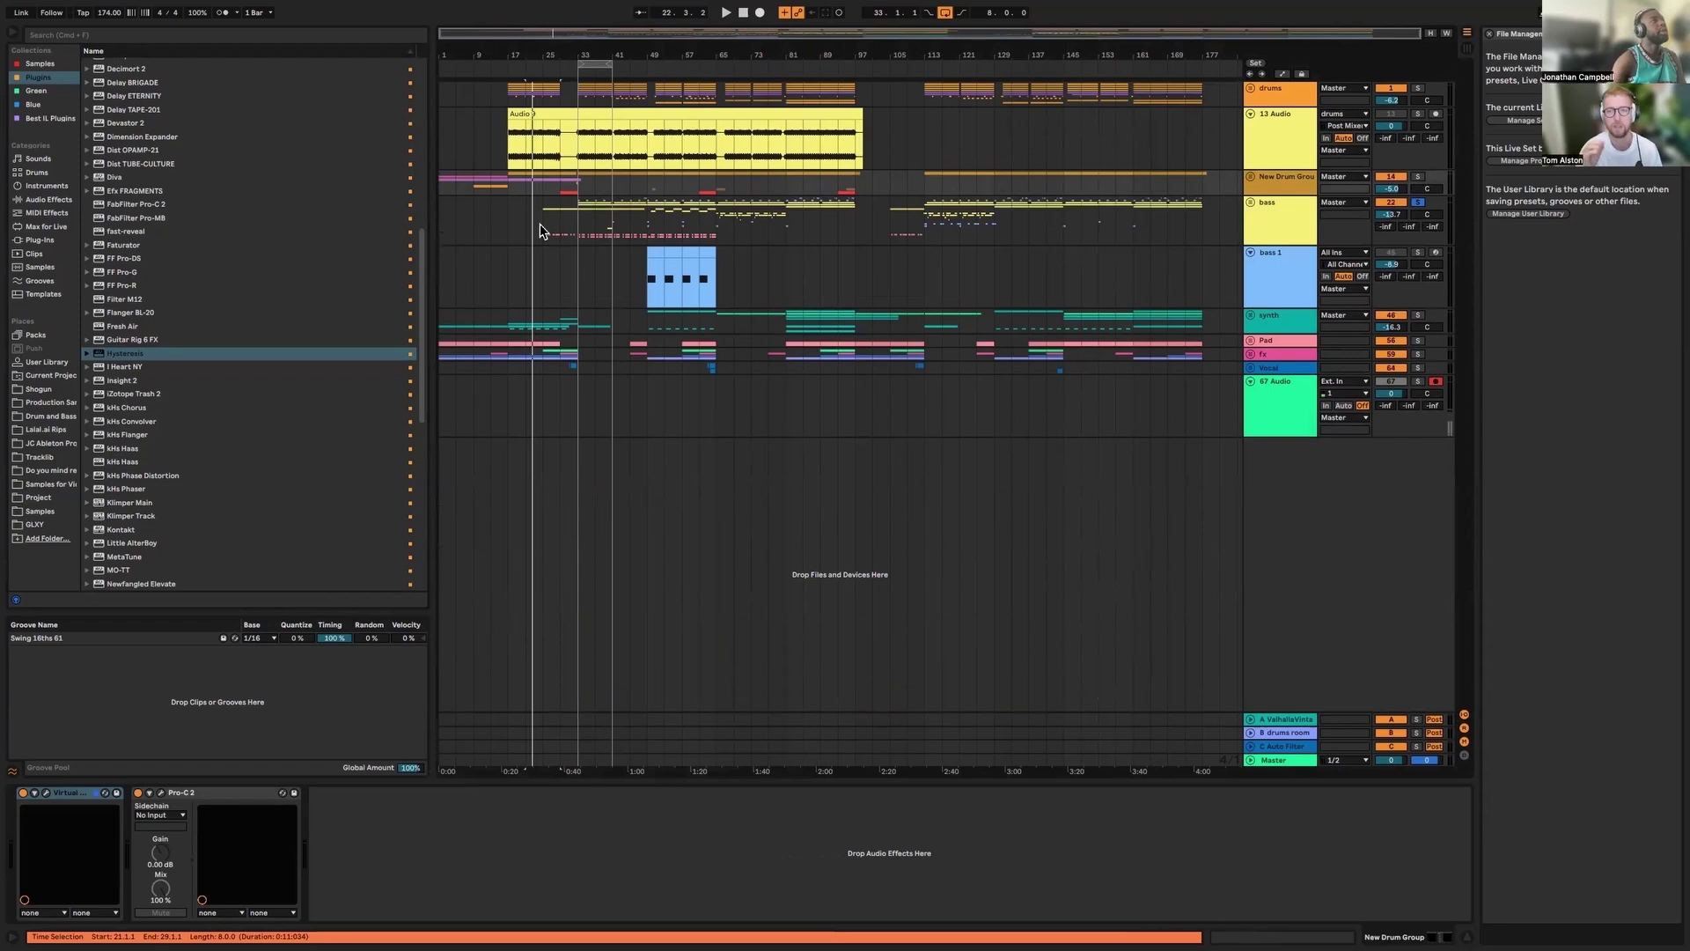
left_click(1290, 95)
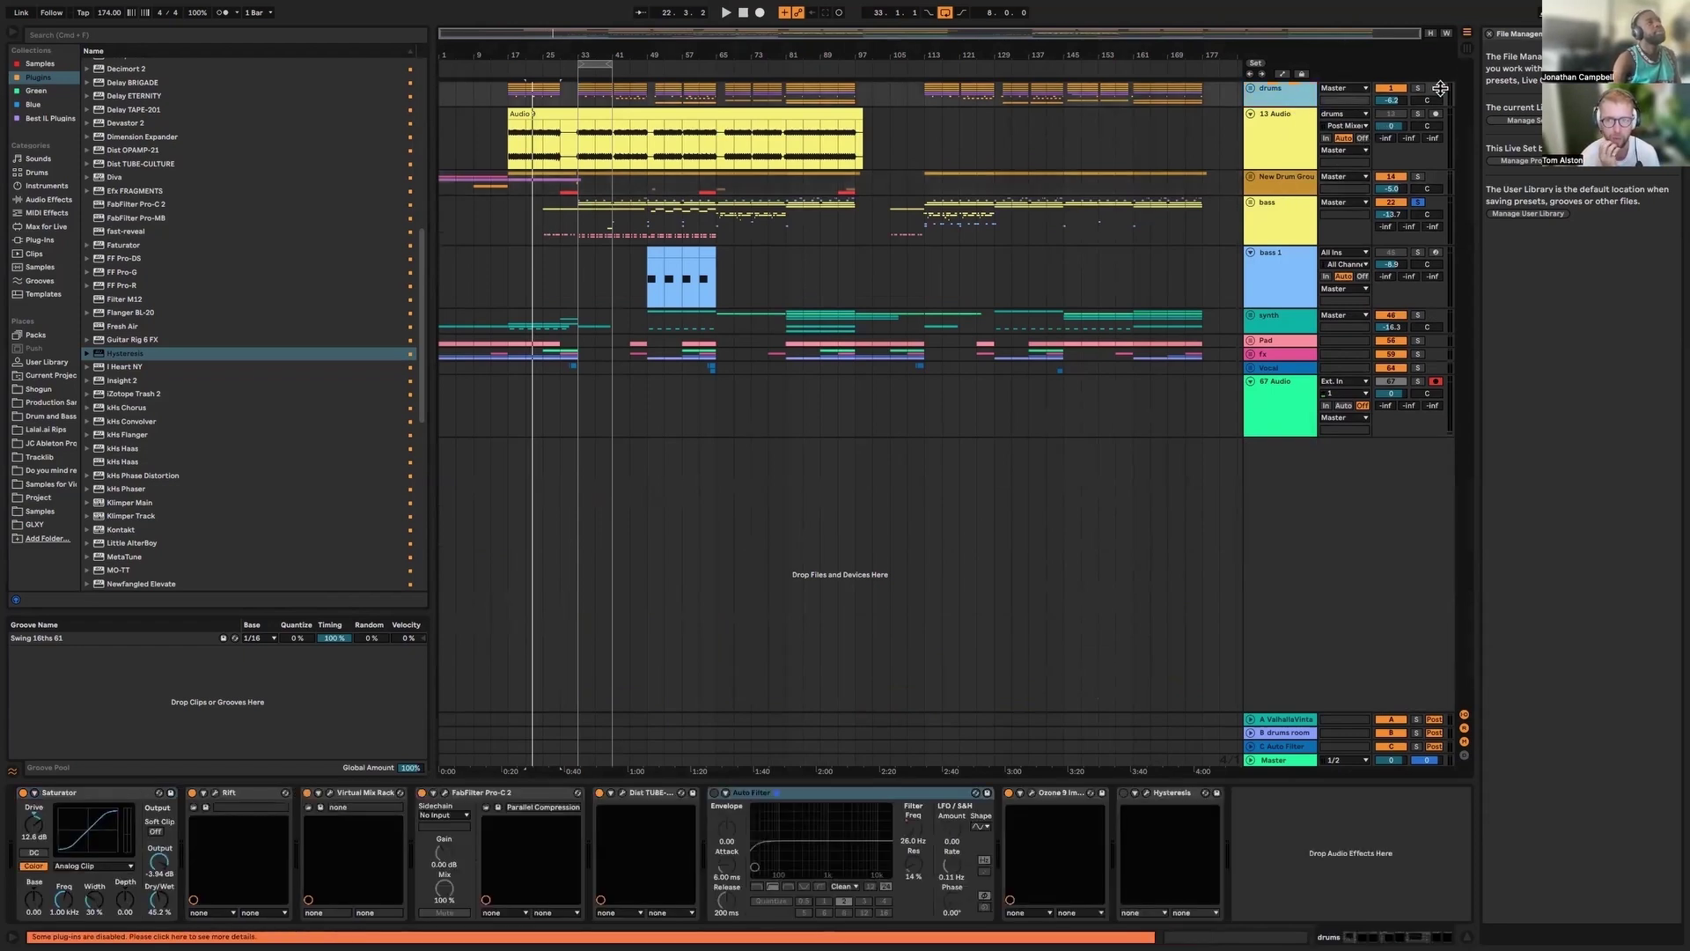
left_click(1289, 727)
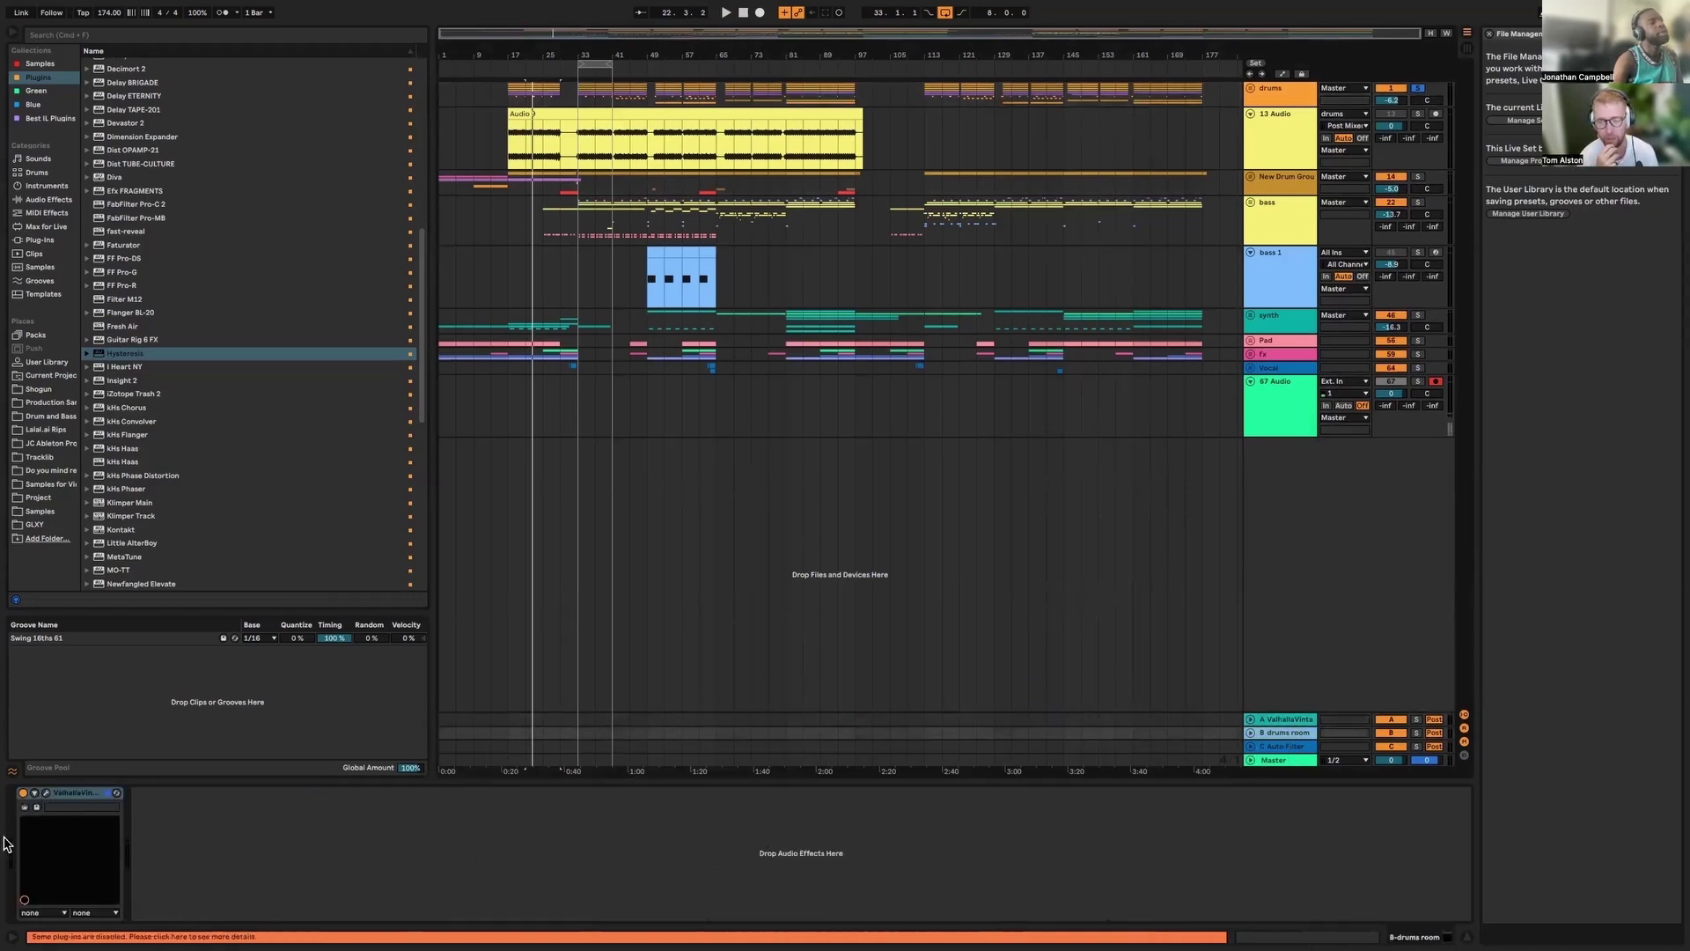
left_click(45, 792)
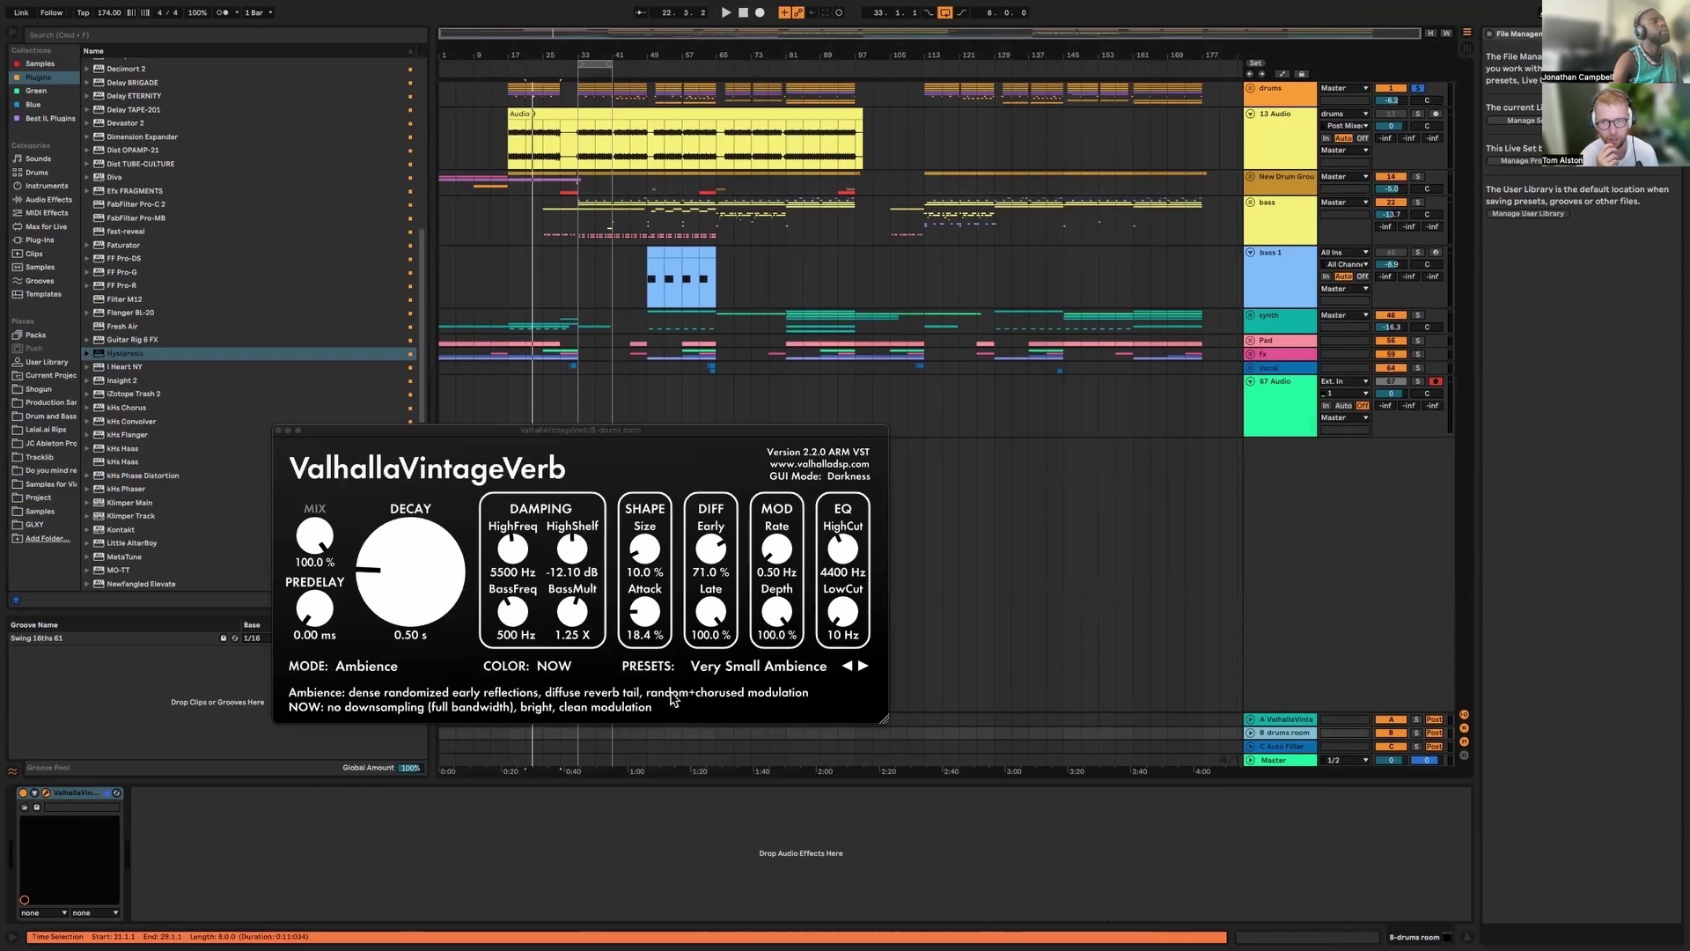
Unfold the New Drum Group, solo the B drums room return, and audition the 15 Audio clip's reverb from bar 33
left_click(1295, 174)
left_click(1250, 178)
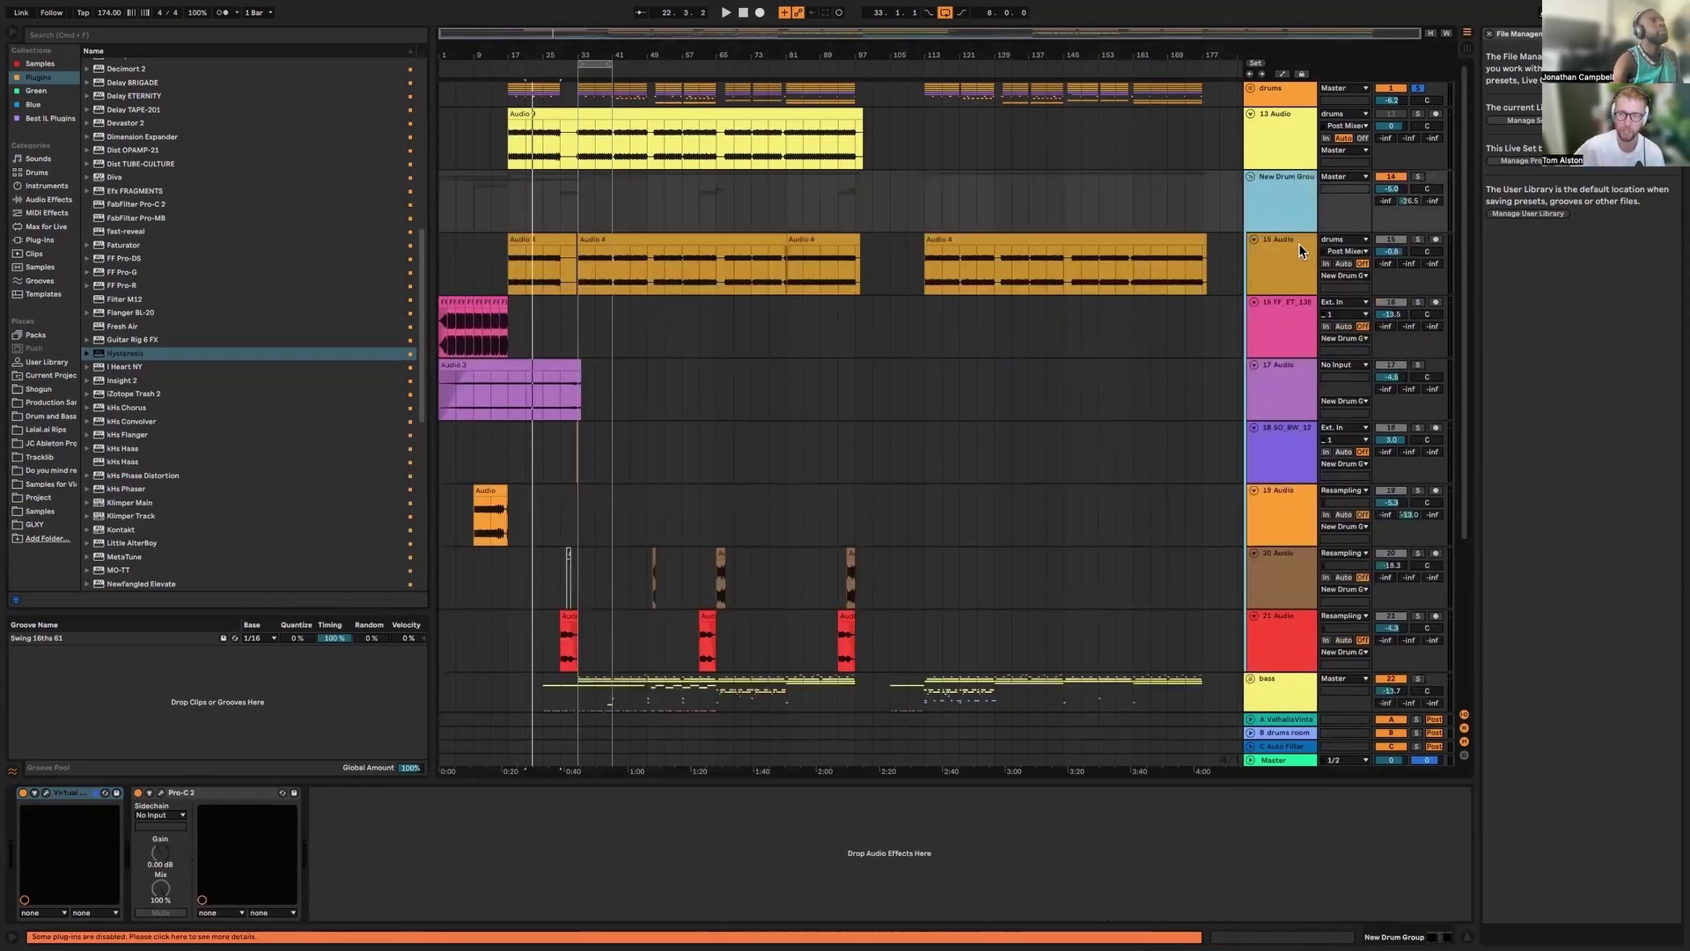
scroll(1301, 268, "down", 1)
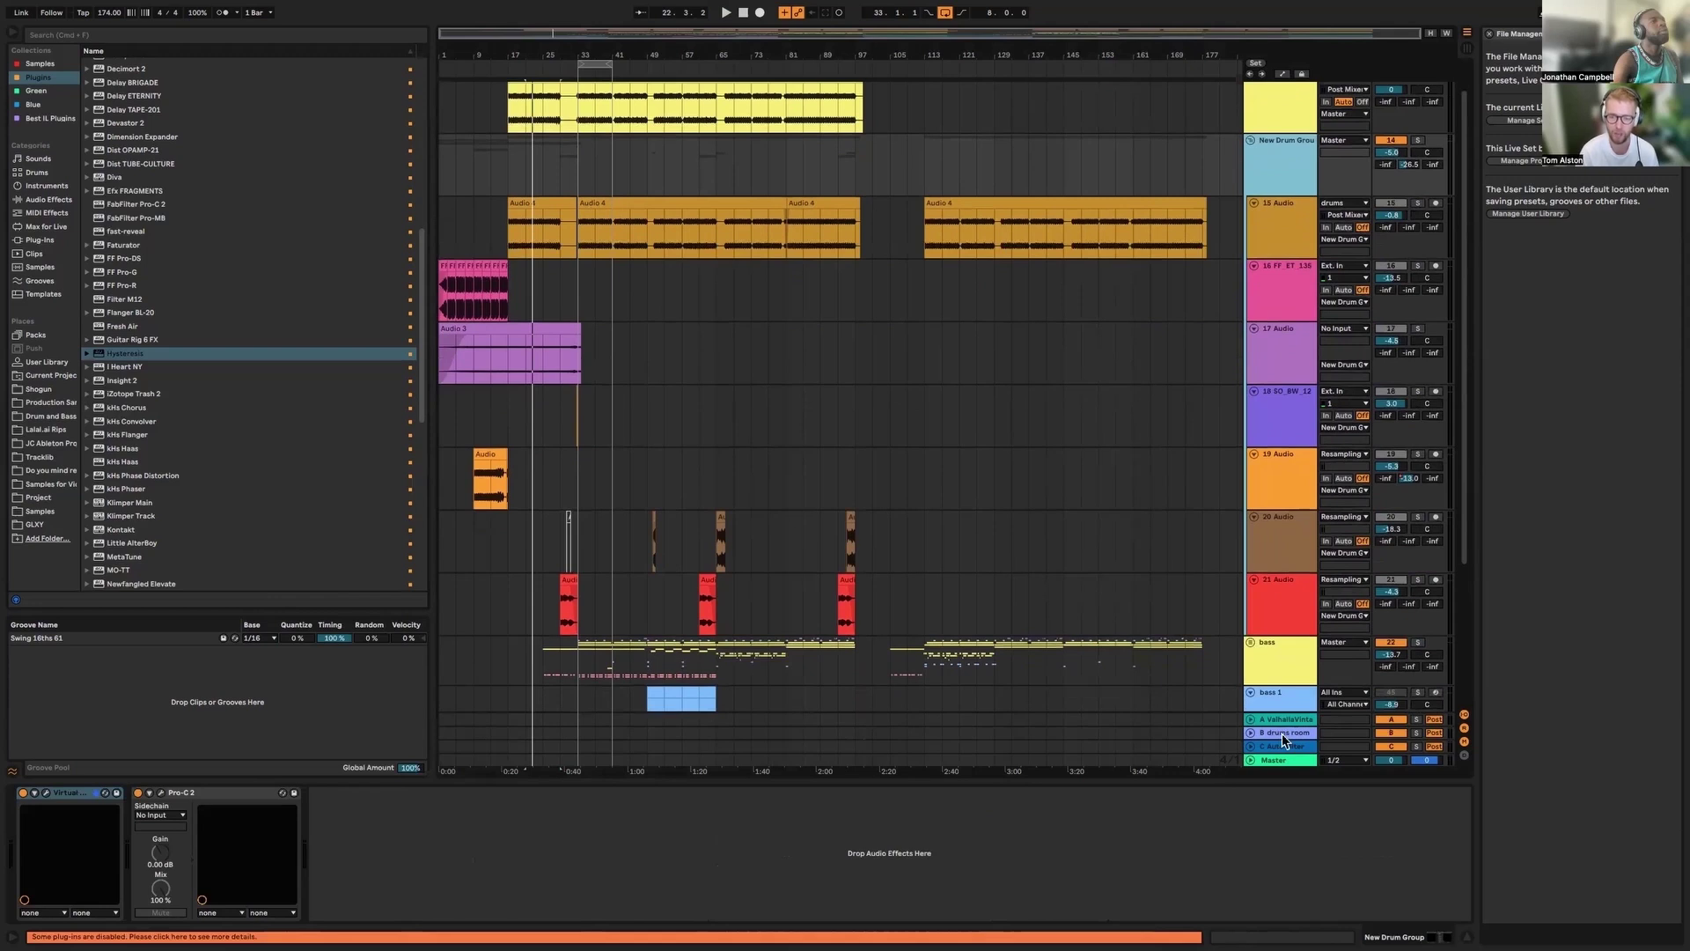
left_click(1281, 733)
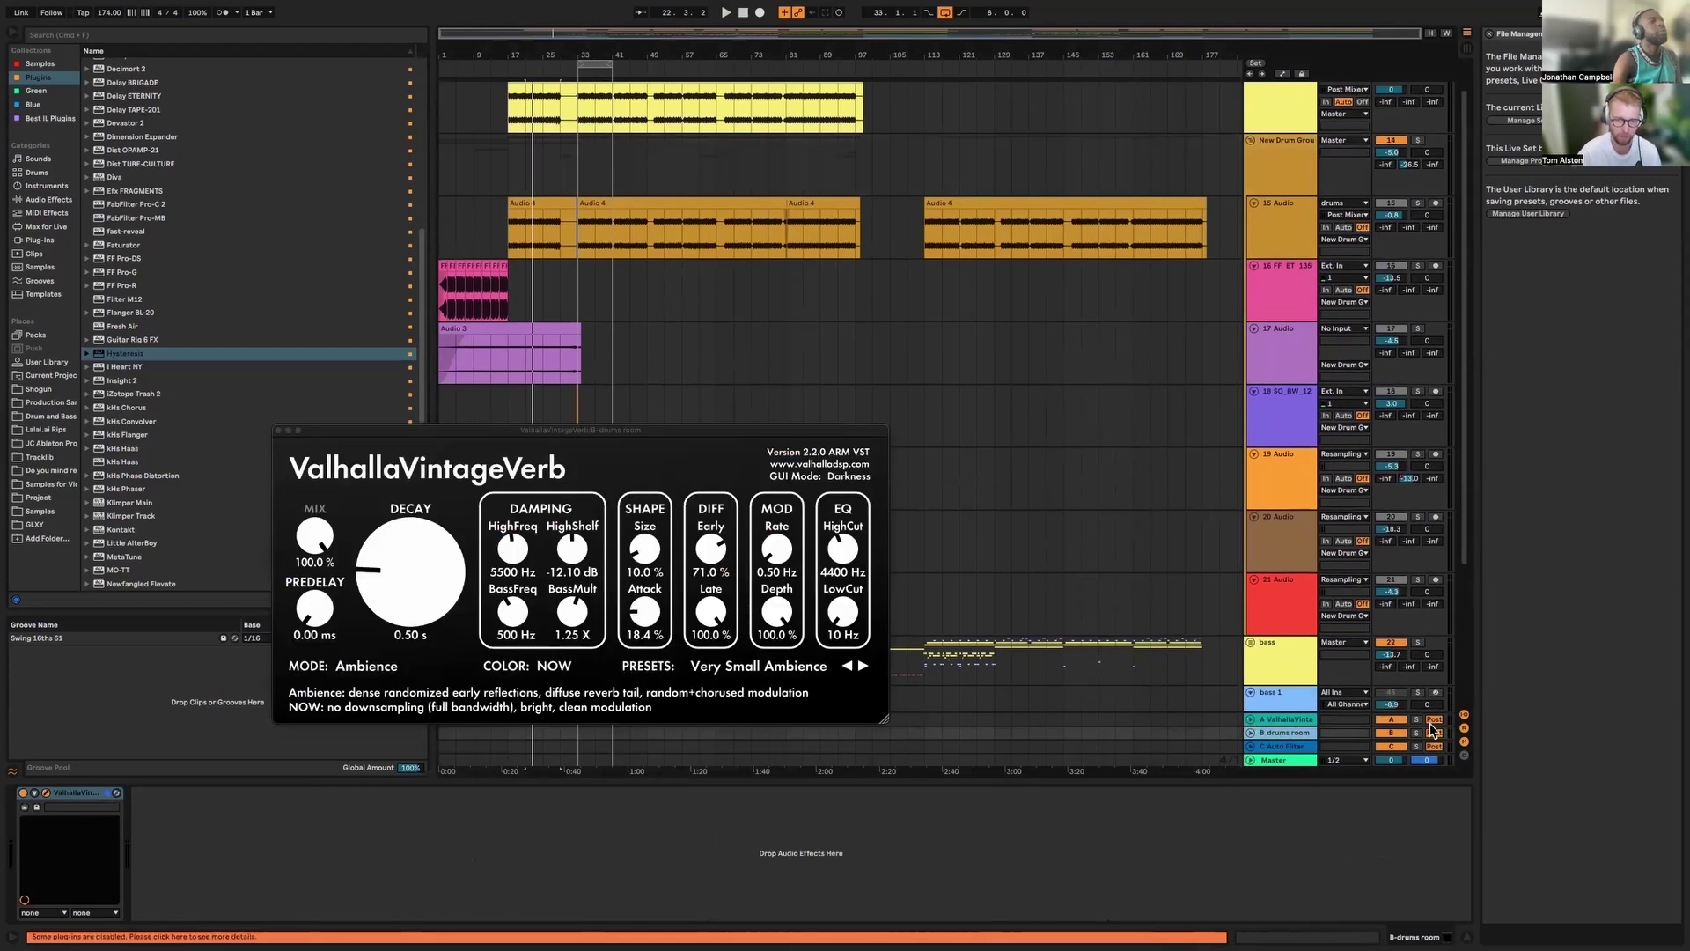
scroll(717, 274, "up", 1)
left_click(716, 274)
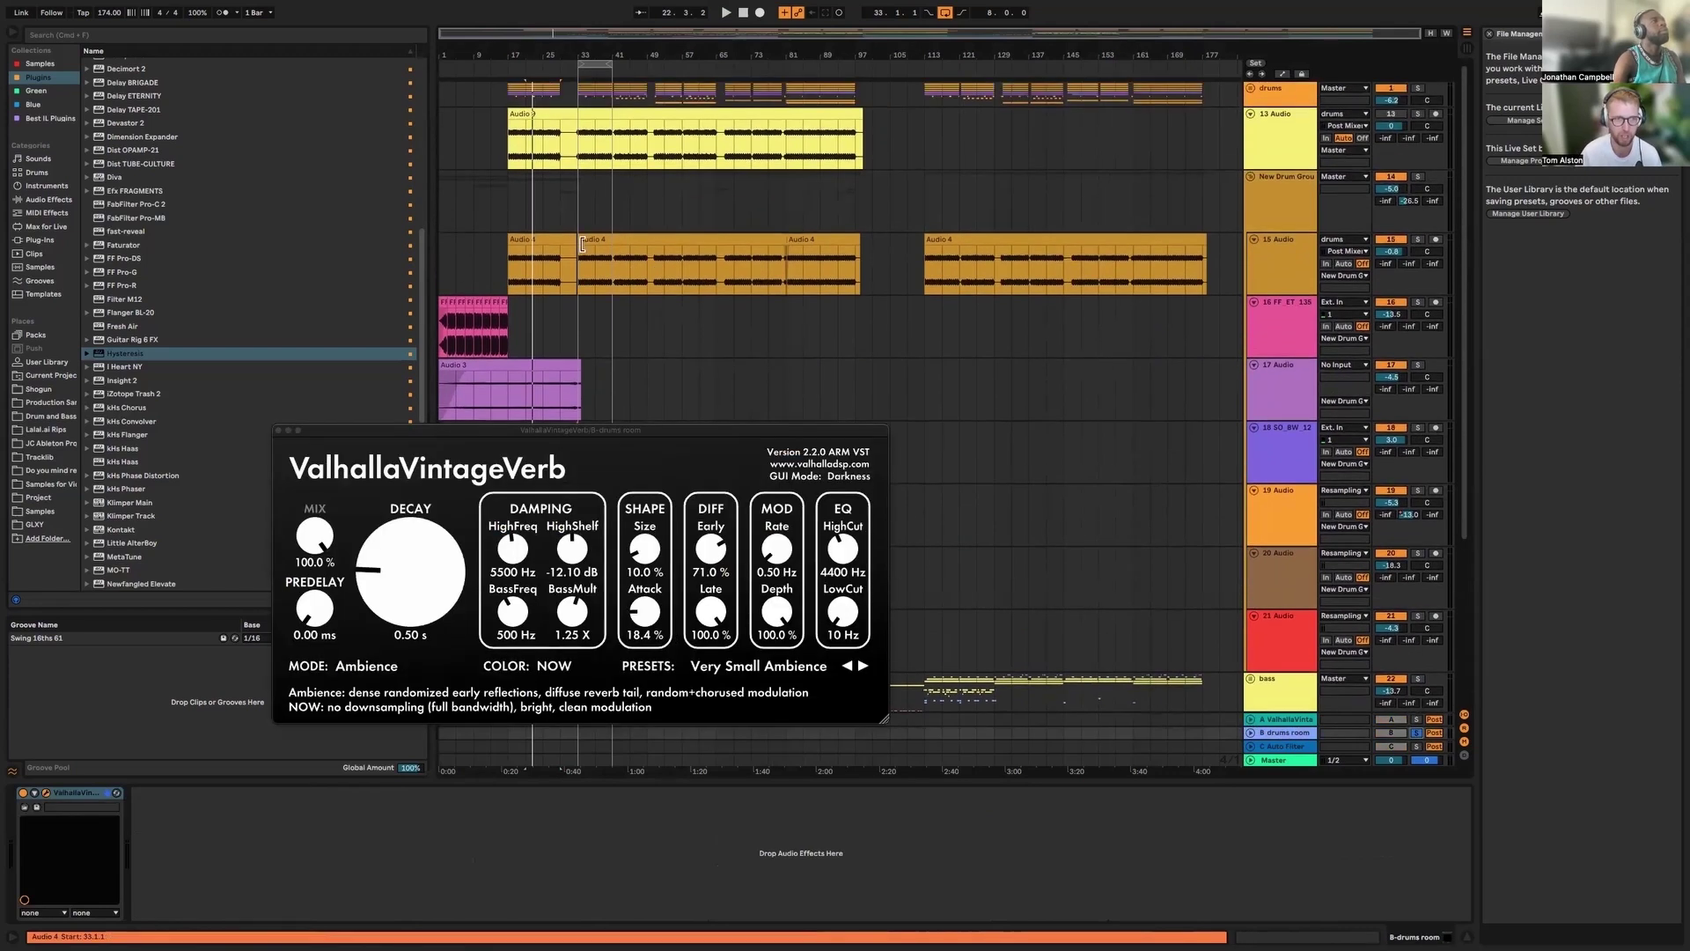
key("space")
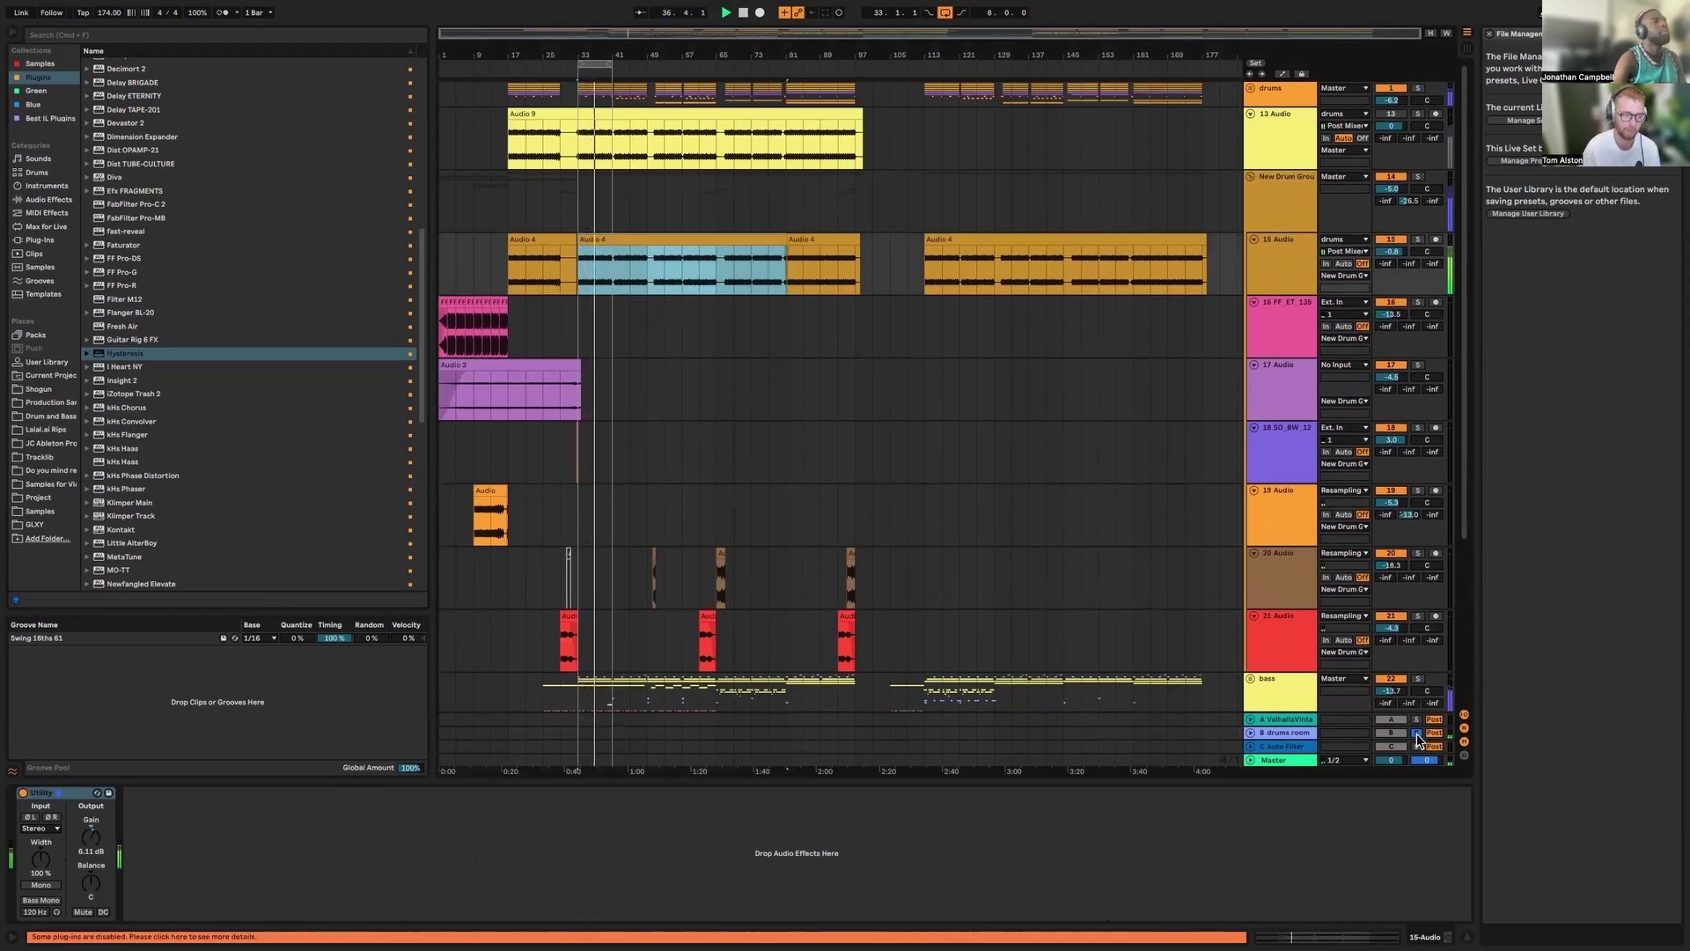
Solo the New Drum Group instead of the drums room return, look over the tracks below, and fold the group
left_click(1417, 176)
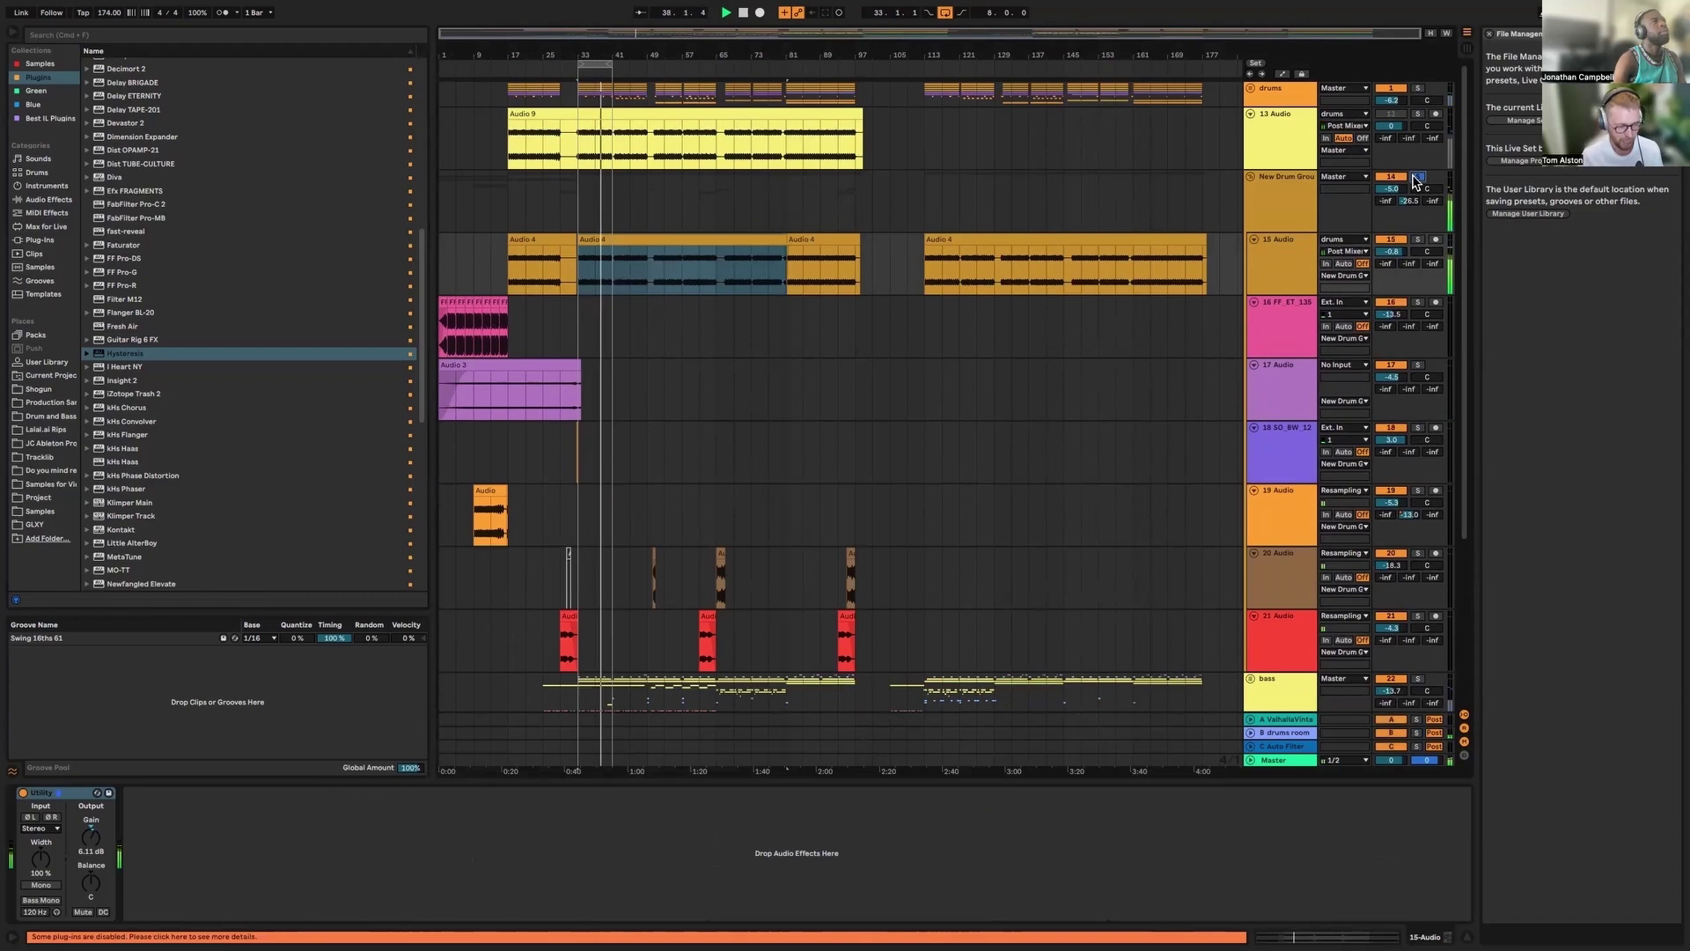
scroll(812, 516, "down", 5)
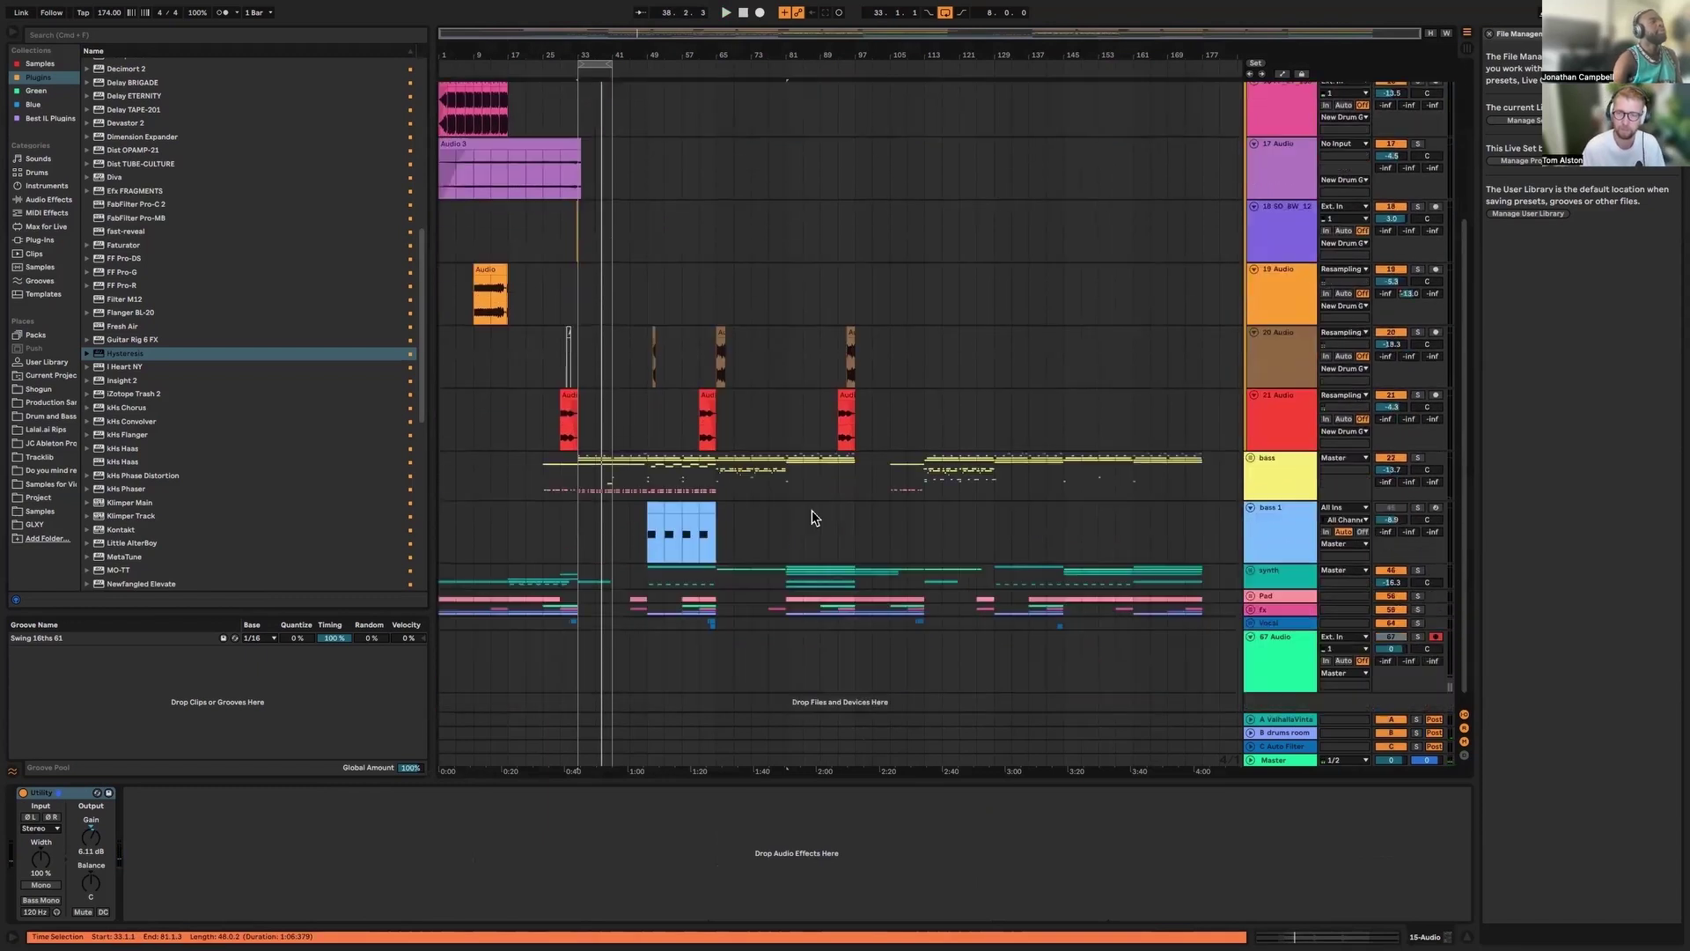
scroll(1127, 310, "up", 6)
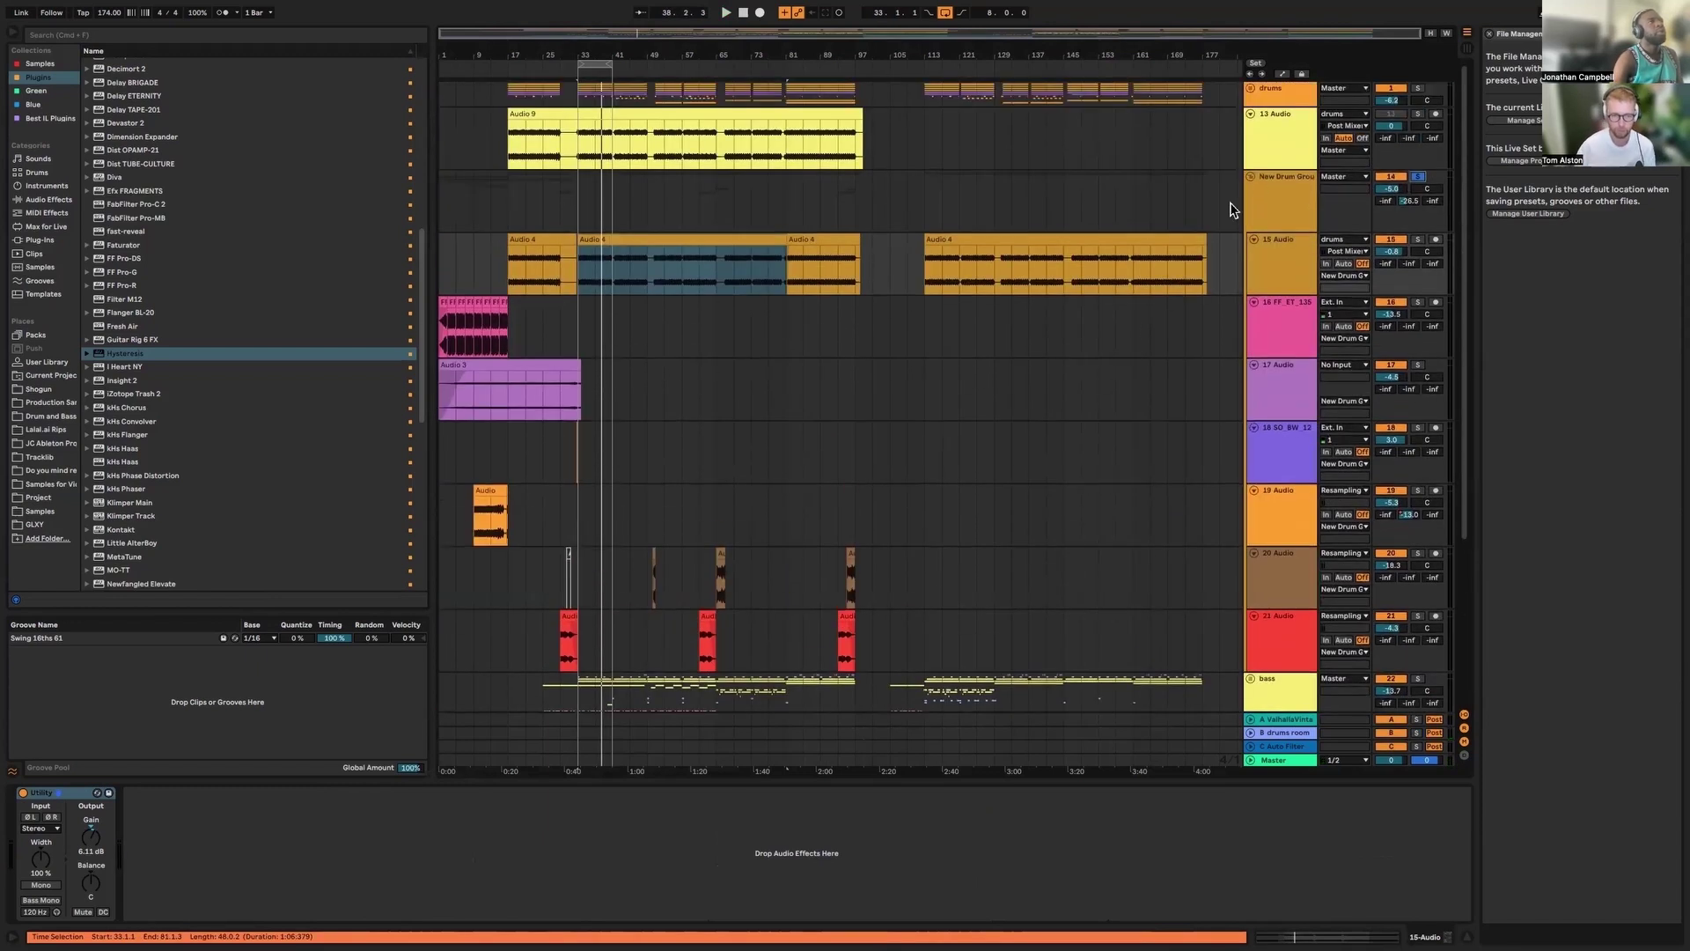
left_click(1250, 178)
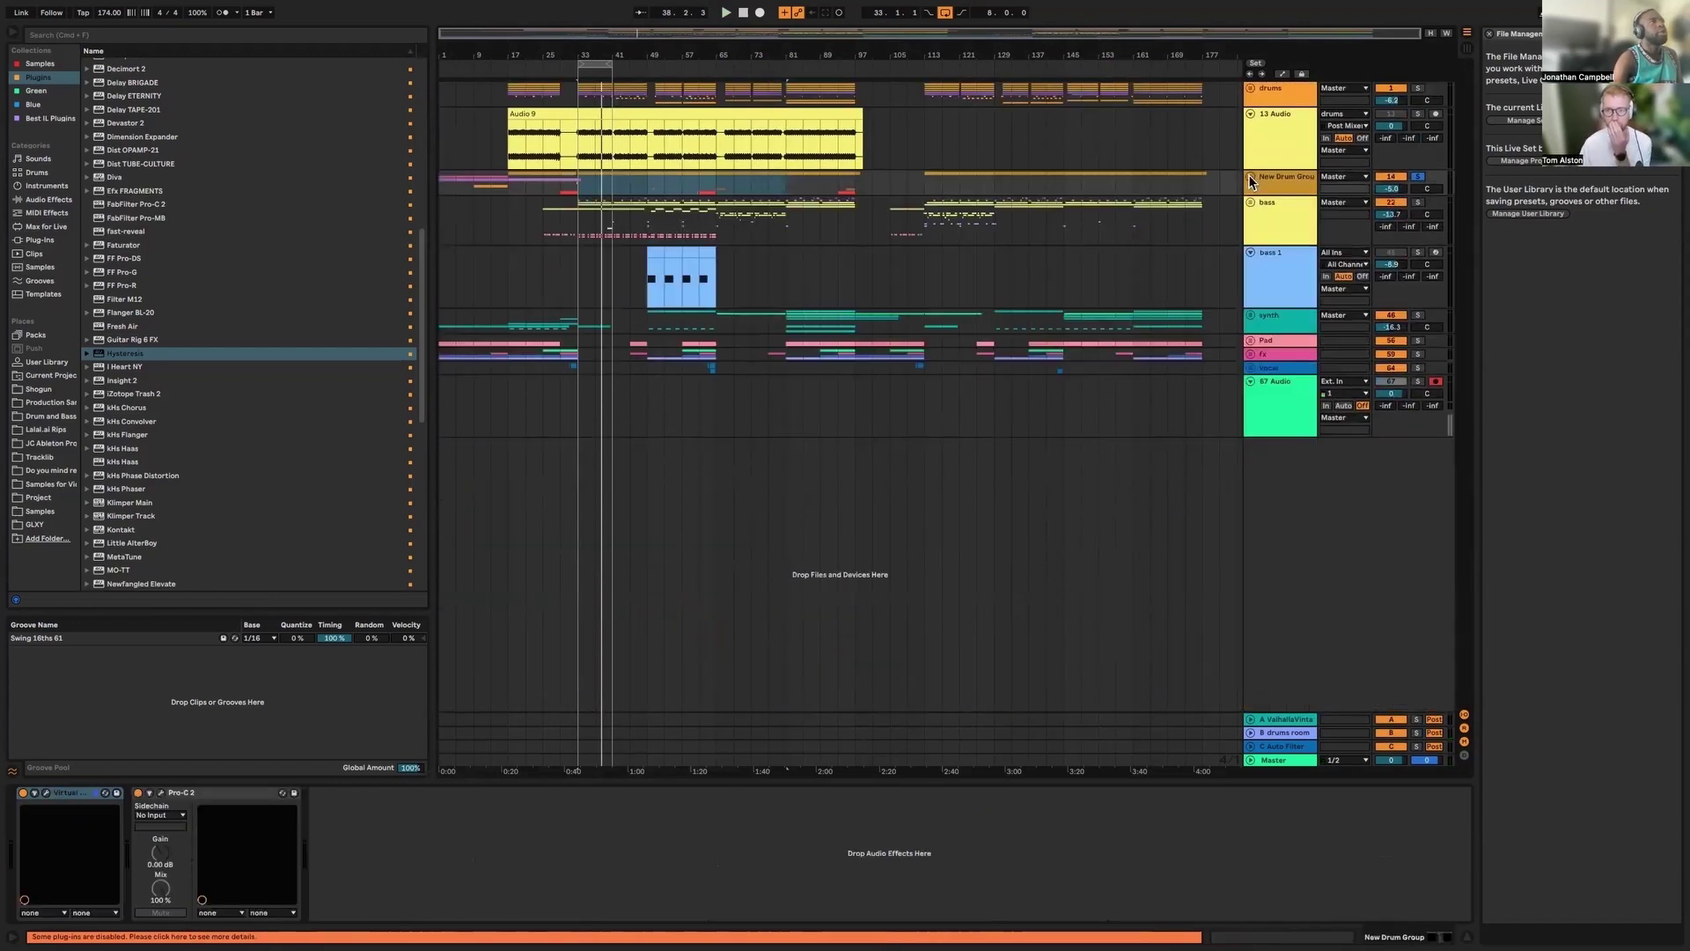
Unfold the bass group and look over its device chain and its sub and mid bass tracks
left_click(1280, 219)
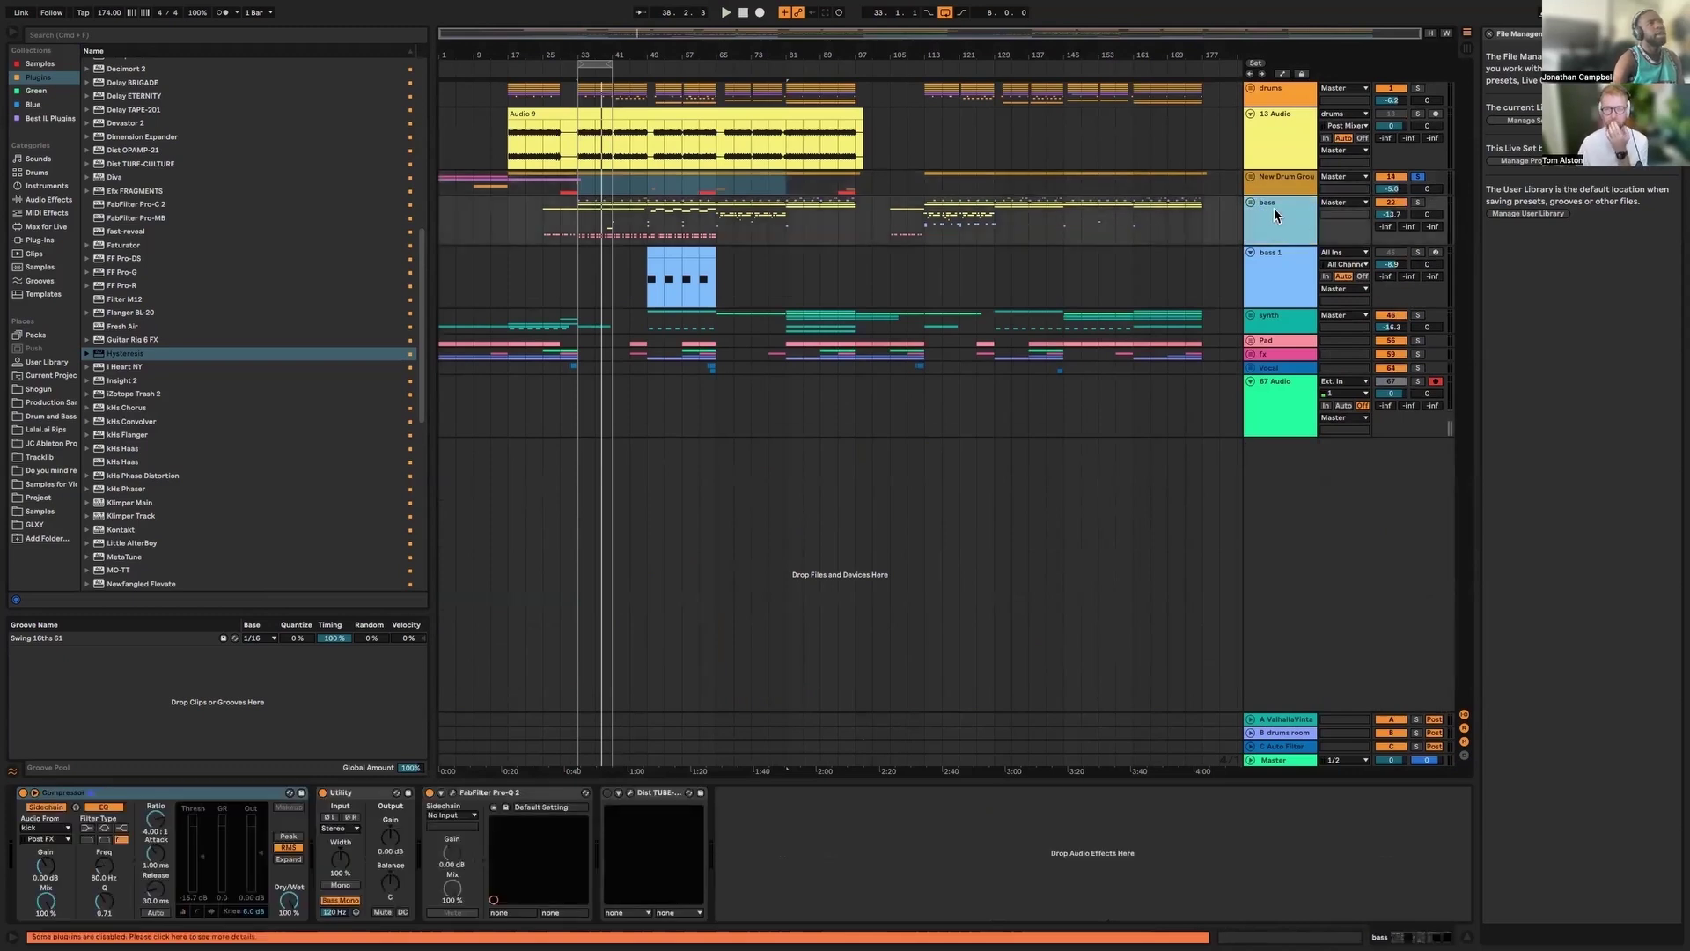
left_click(1251, 203)
scroll(1259, 236, "down", 3)
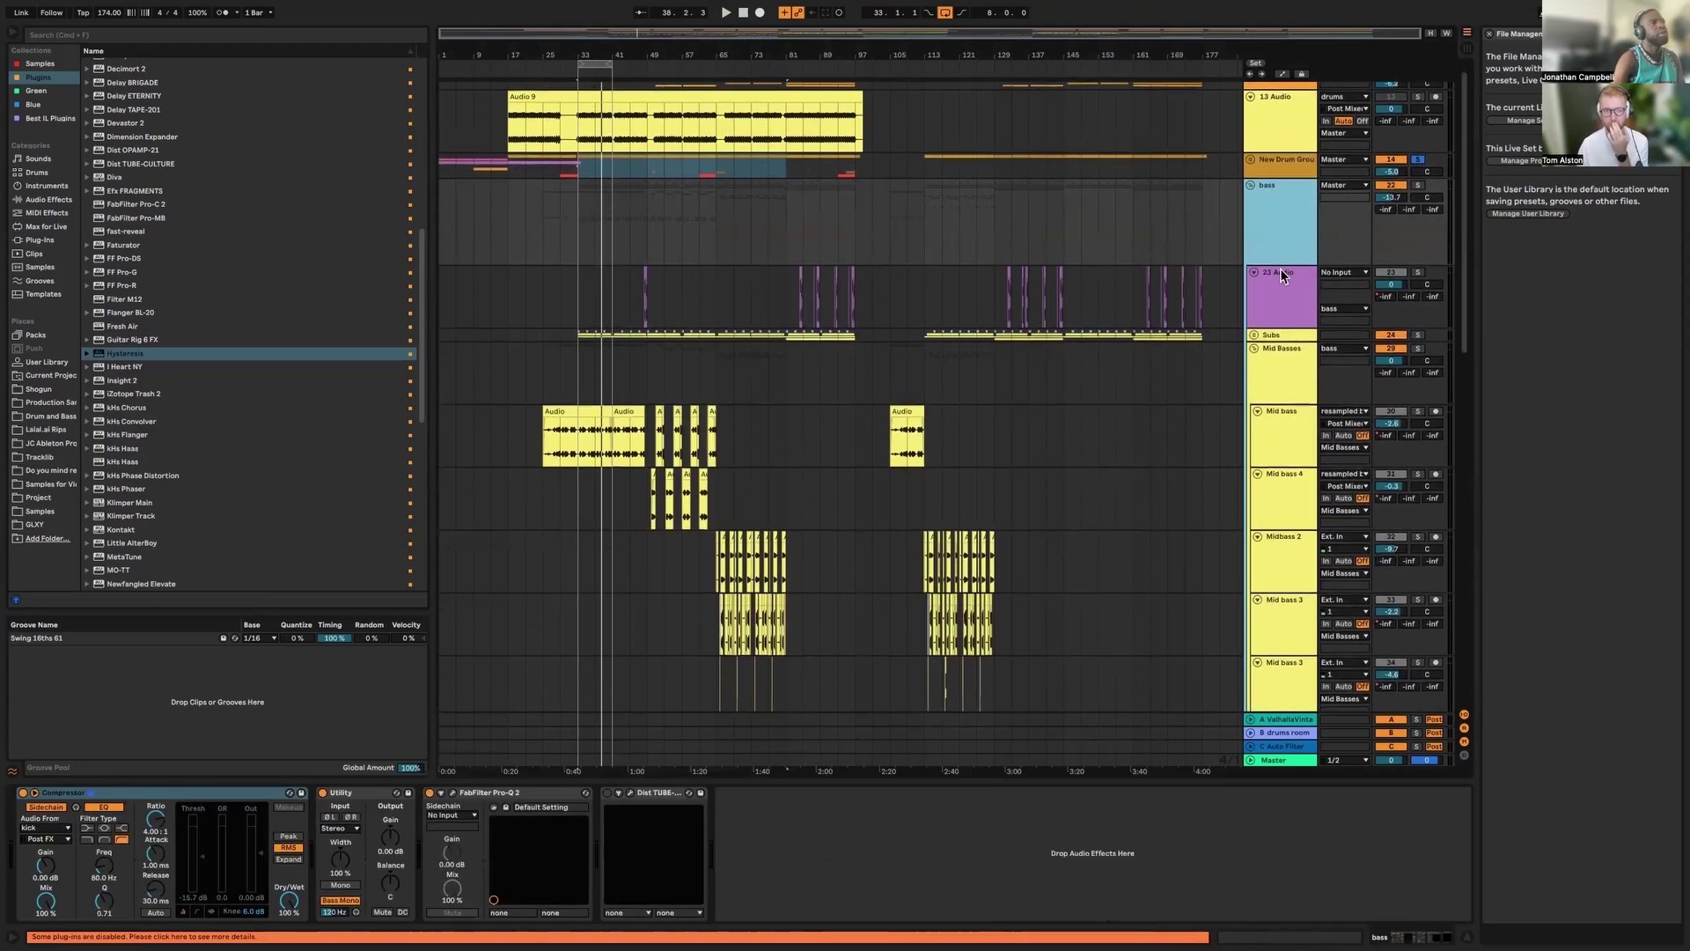
scroll(1279, 268, "up", 2)
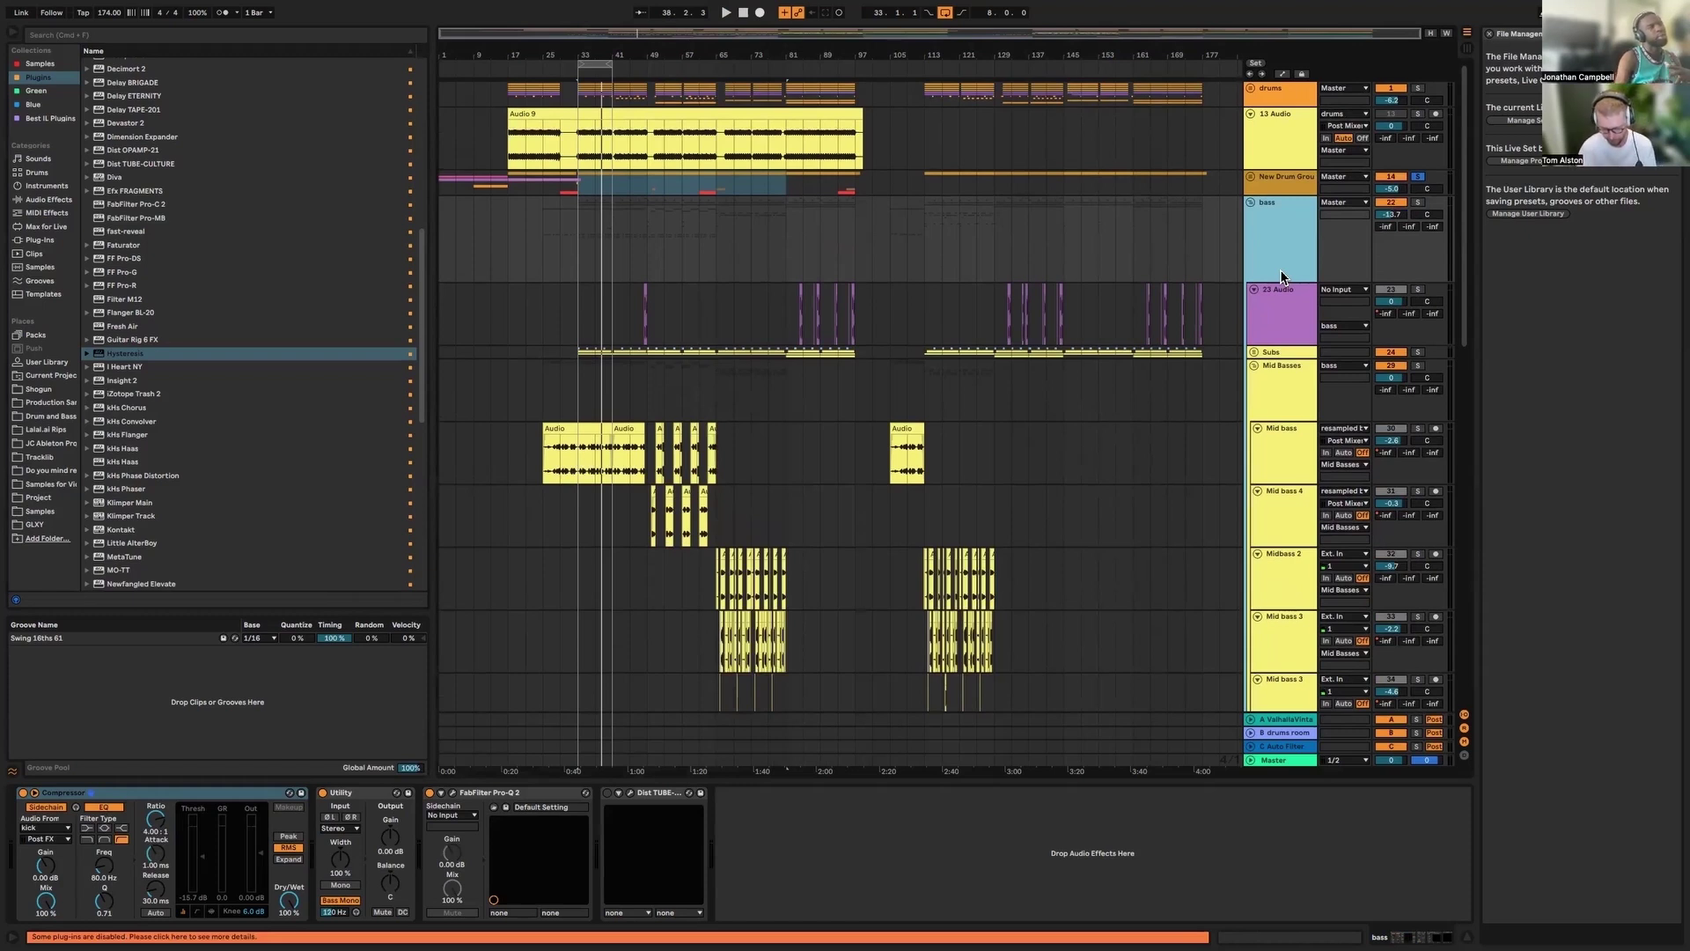
Unfold the Subs group to look over its sub tracks around bar 33, and fold both Subs and Mid Basses
scroll(1233, 314, "down", 2)
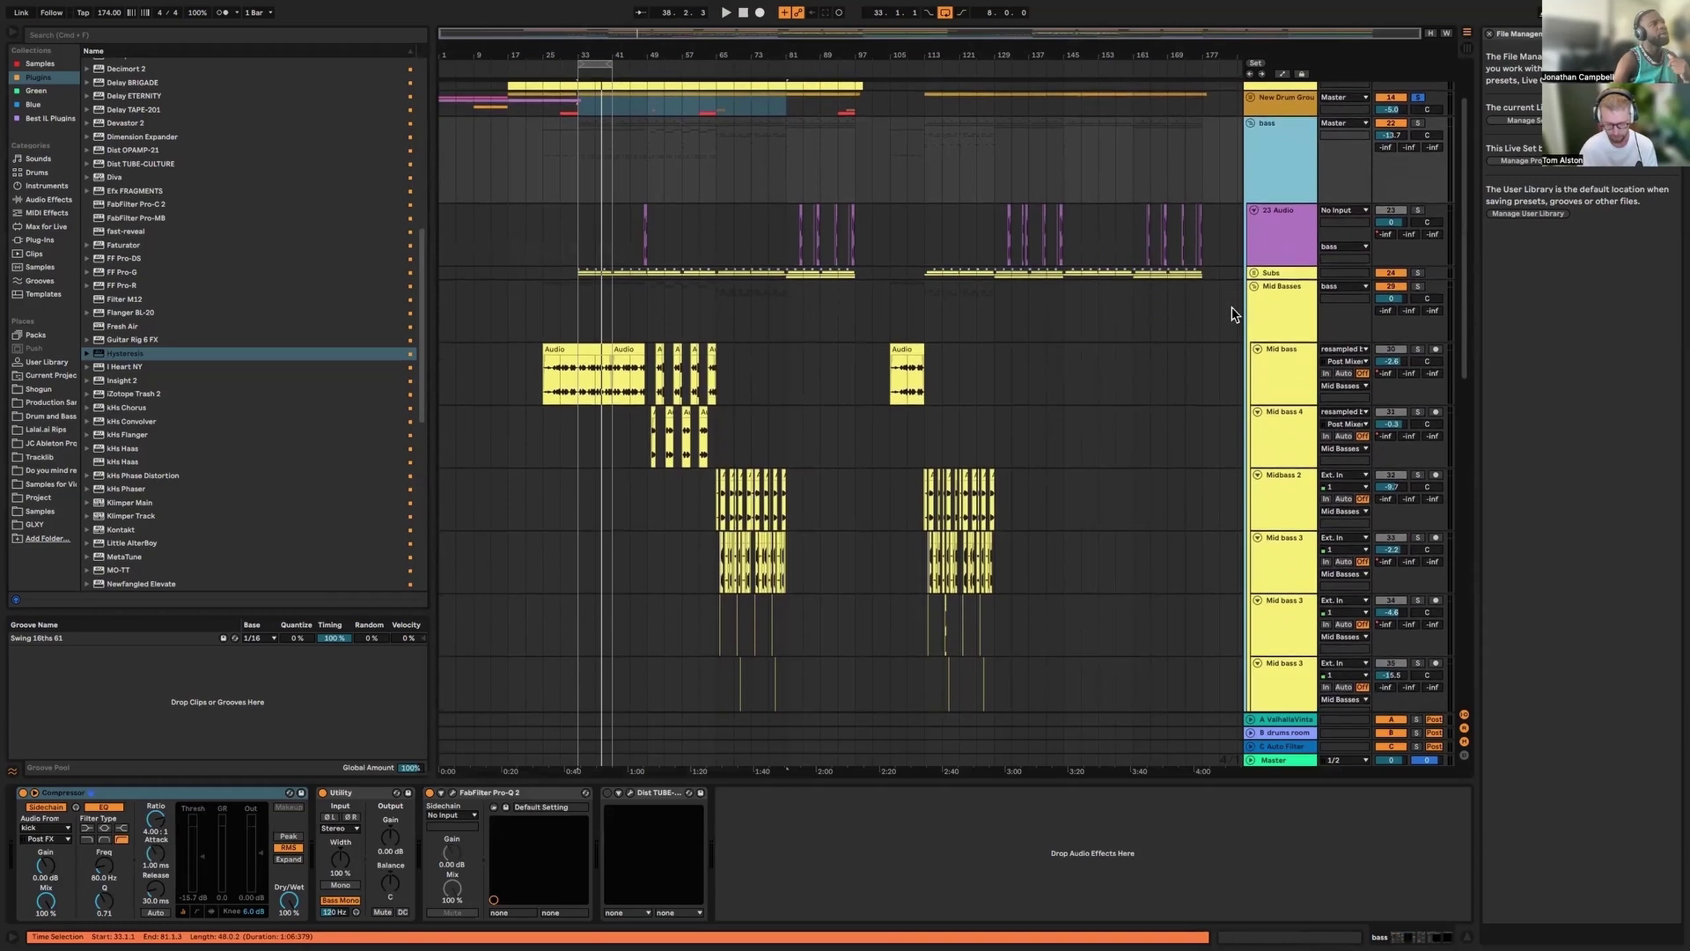
left_click(1255, 273)
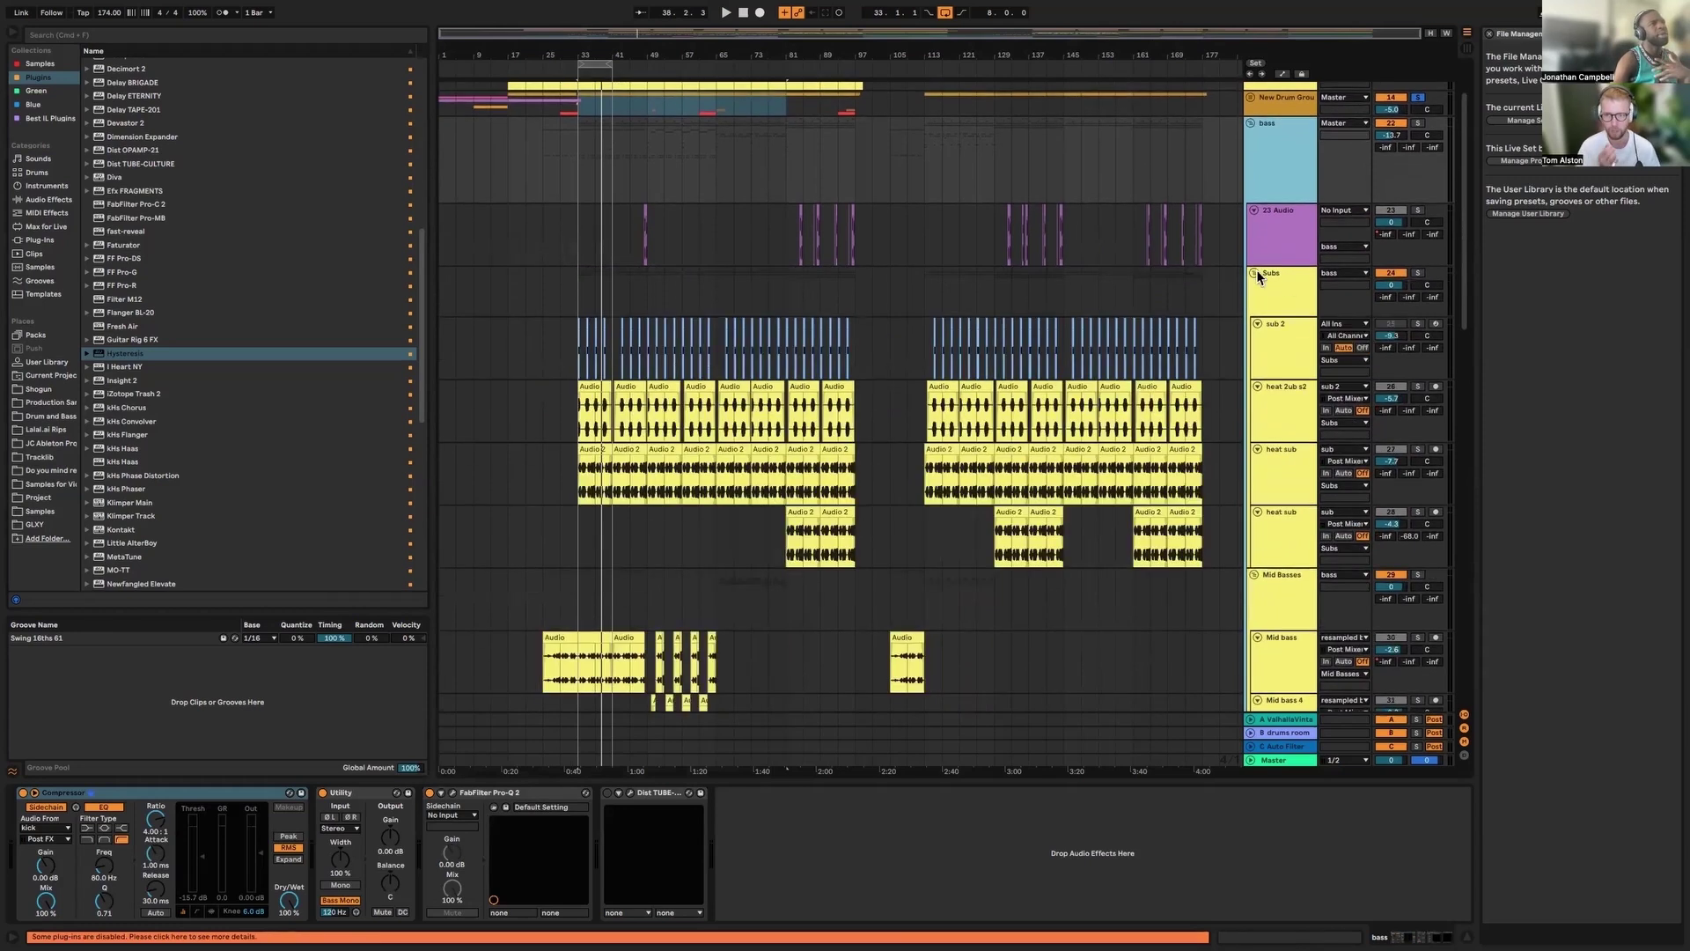
left_click_drag(552, 33, 553, 79)
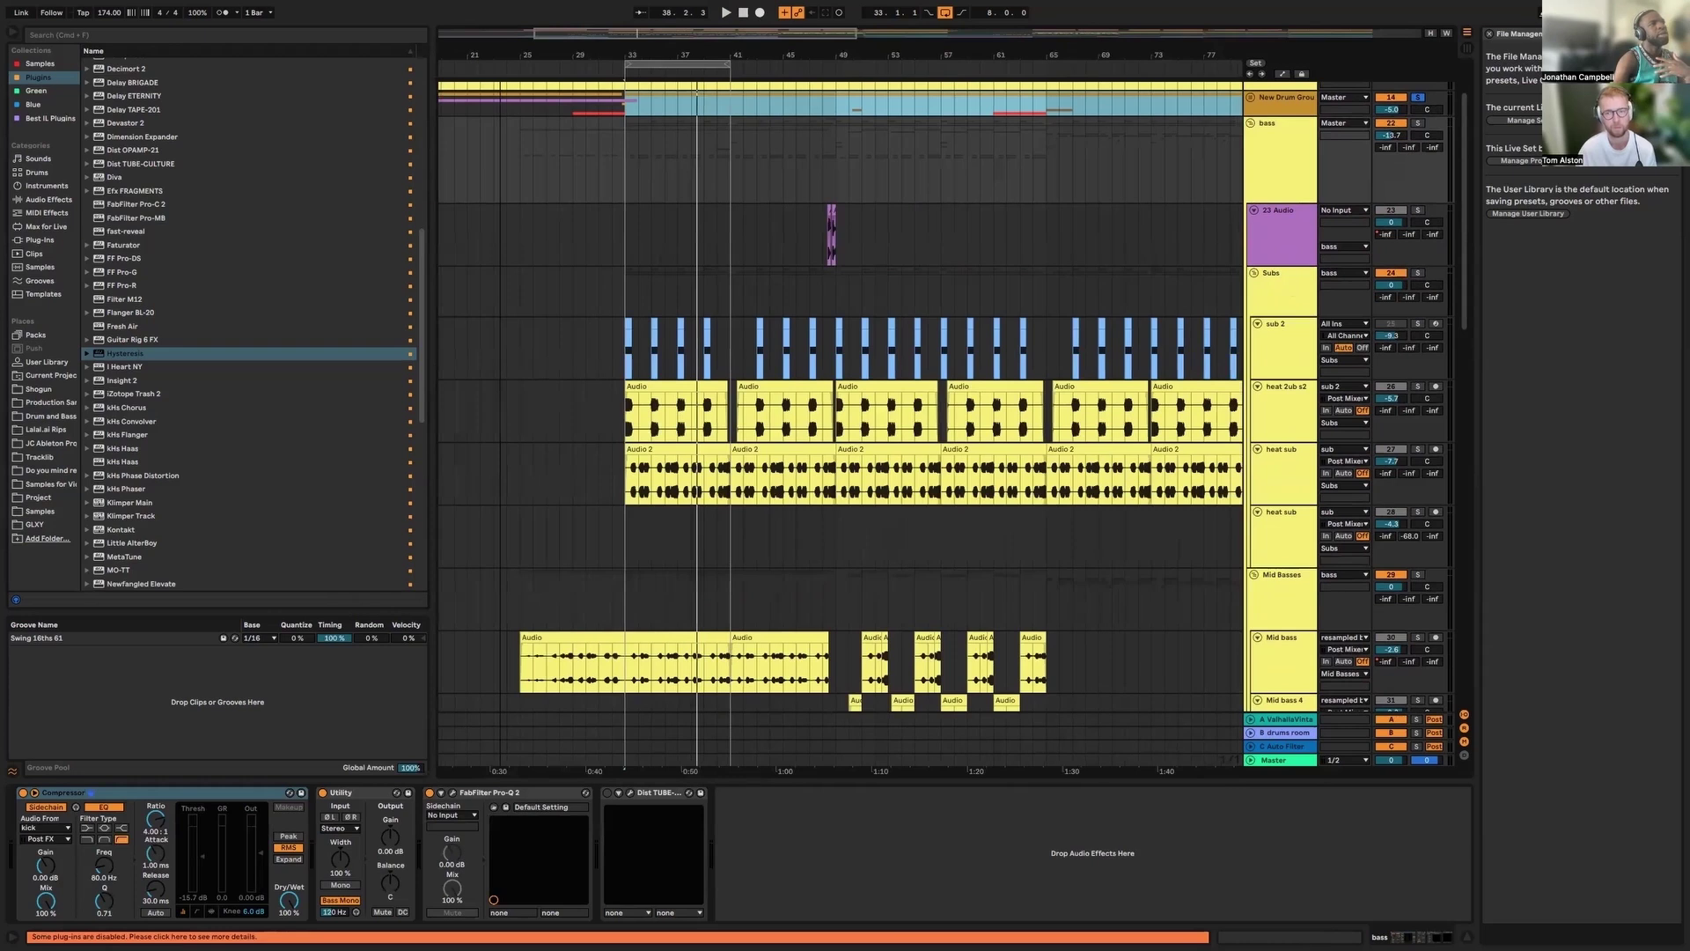
left_click(1254, 273)
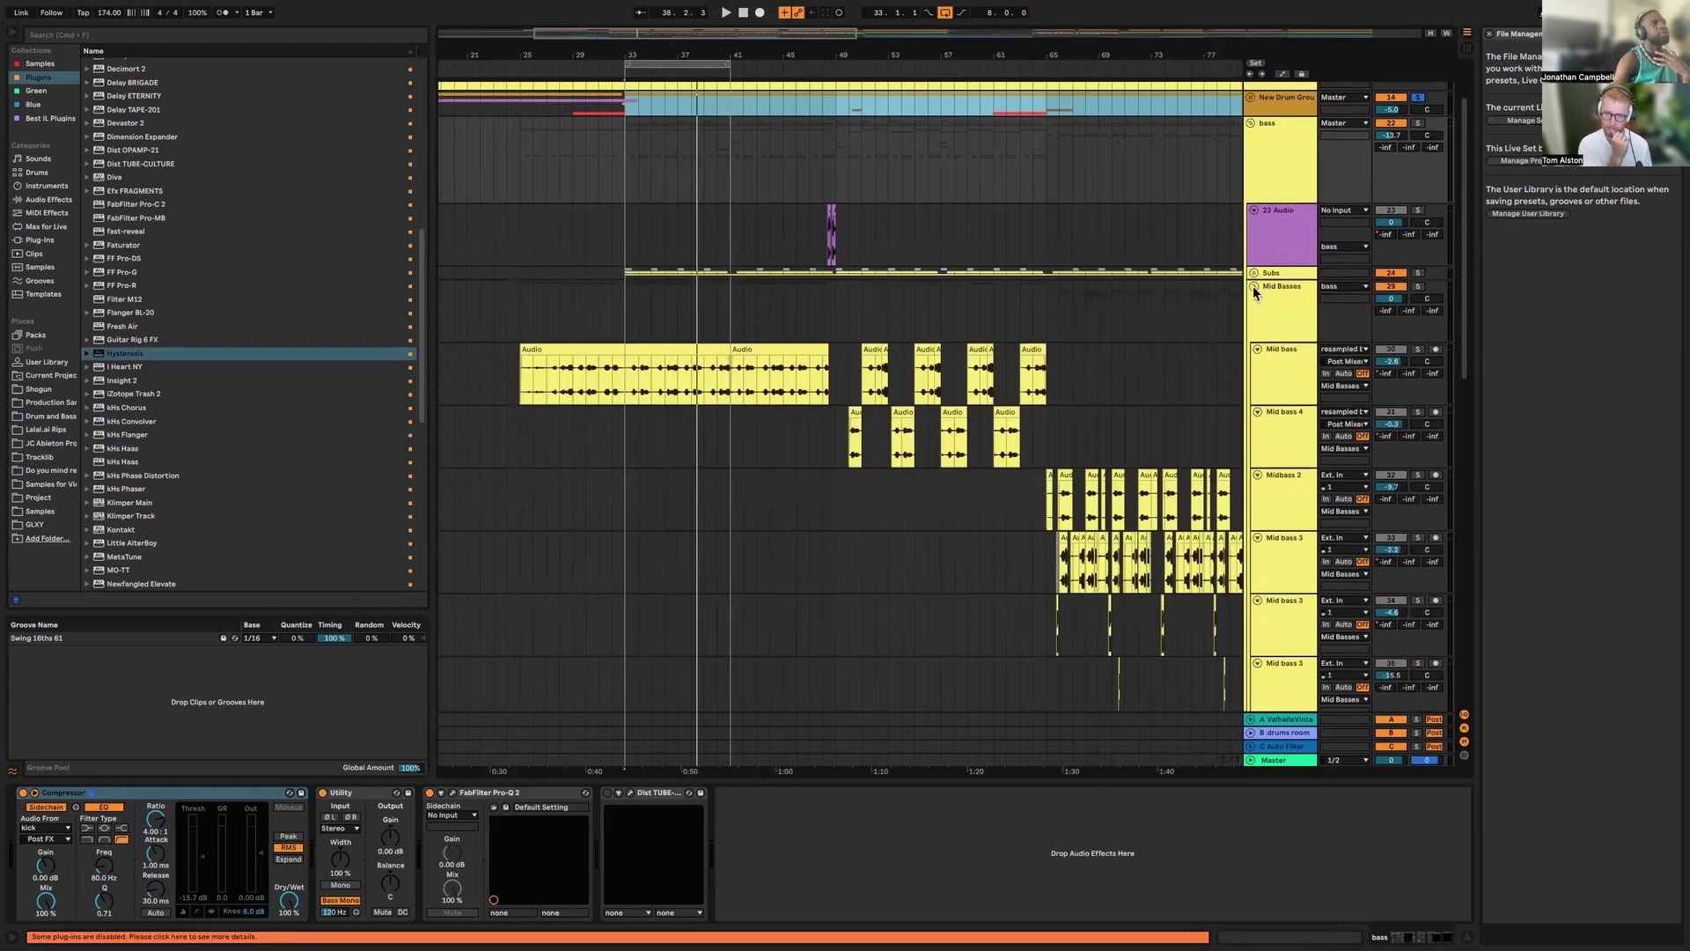
left_click(1253, 286)
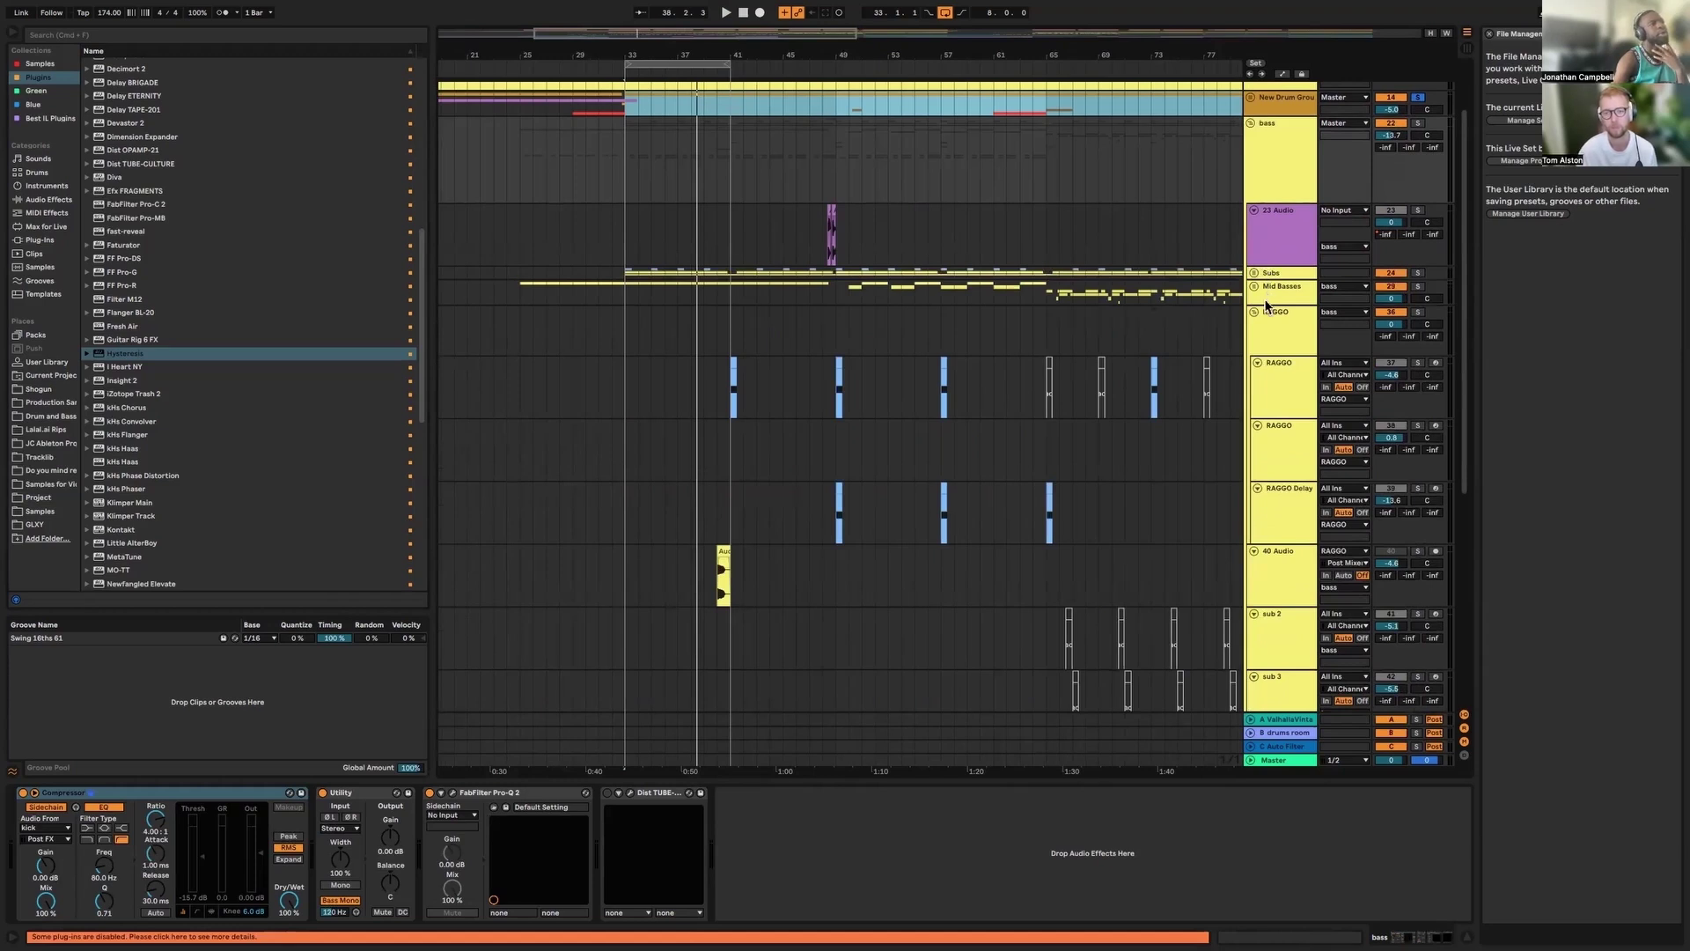
View the device chains of the bass, Subs and Mid Basses groups, and unfold Mid Basses
left_click(1280, 156)
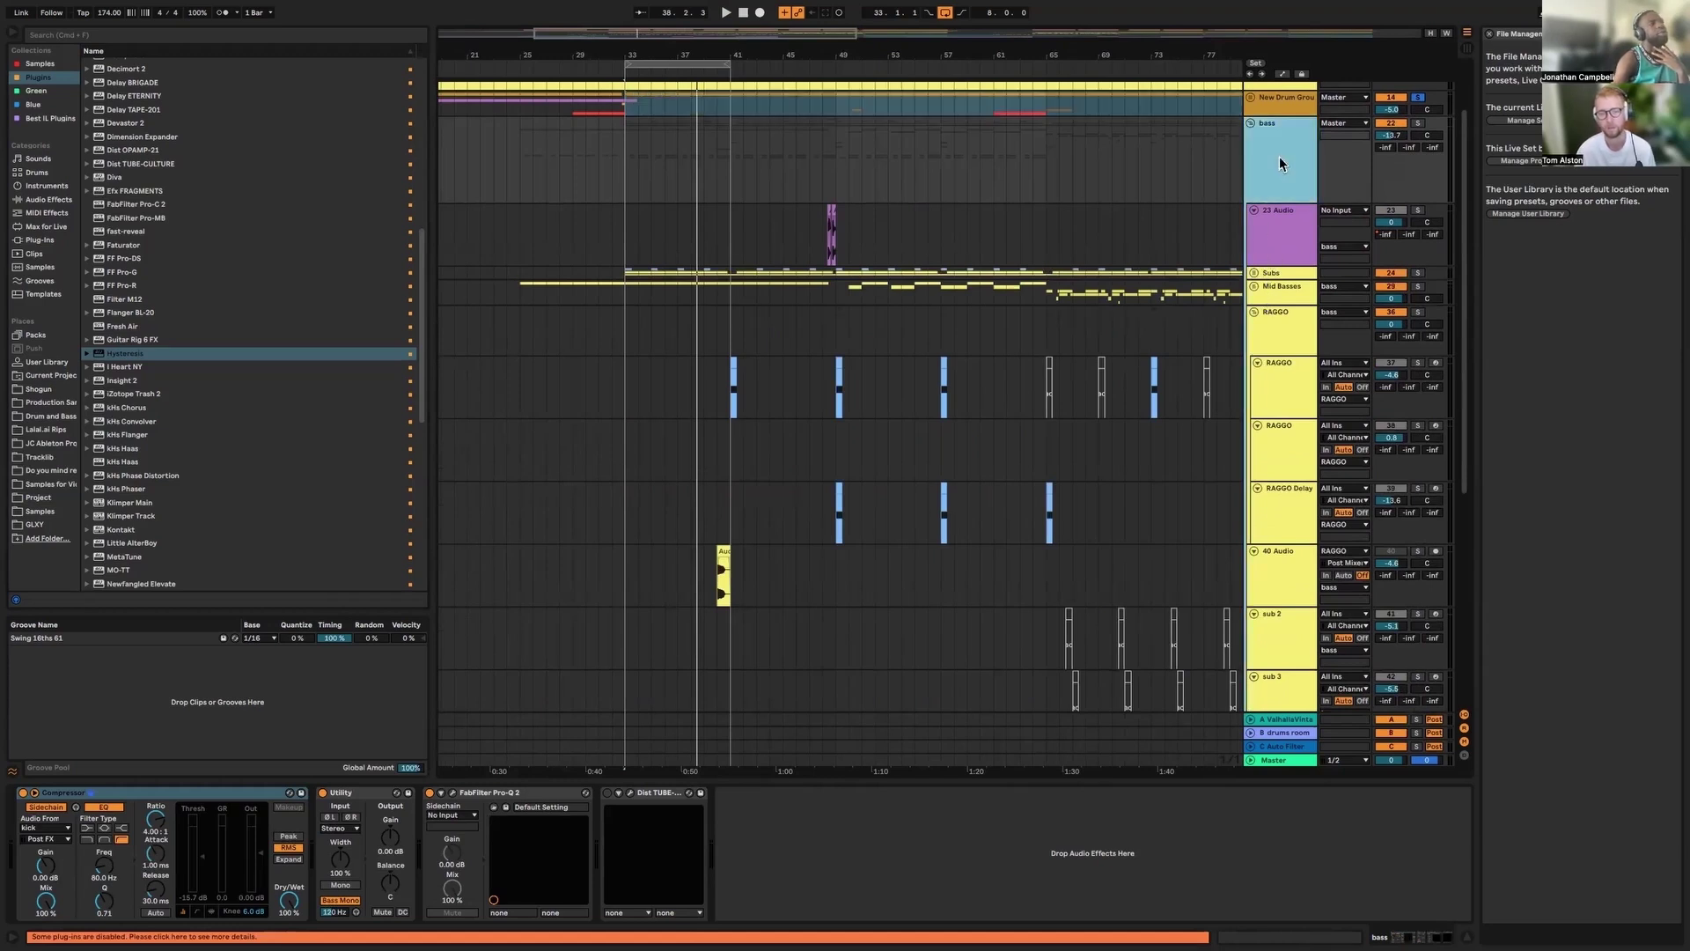
left_click(1274, 274)
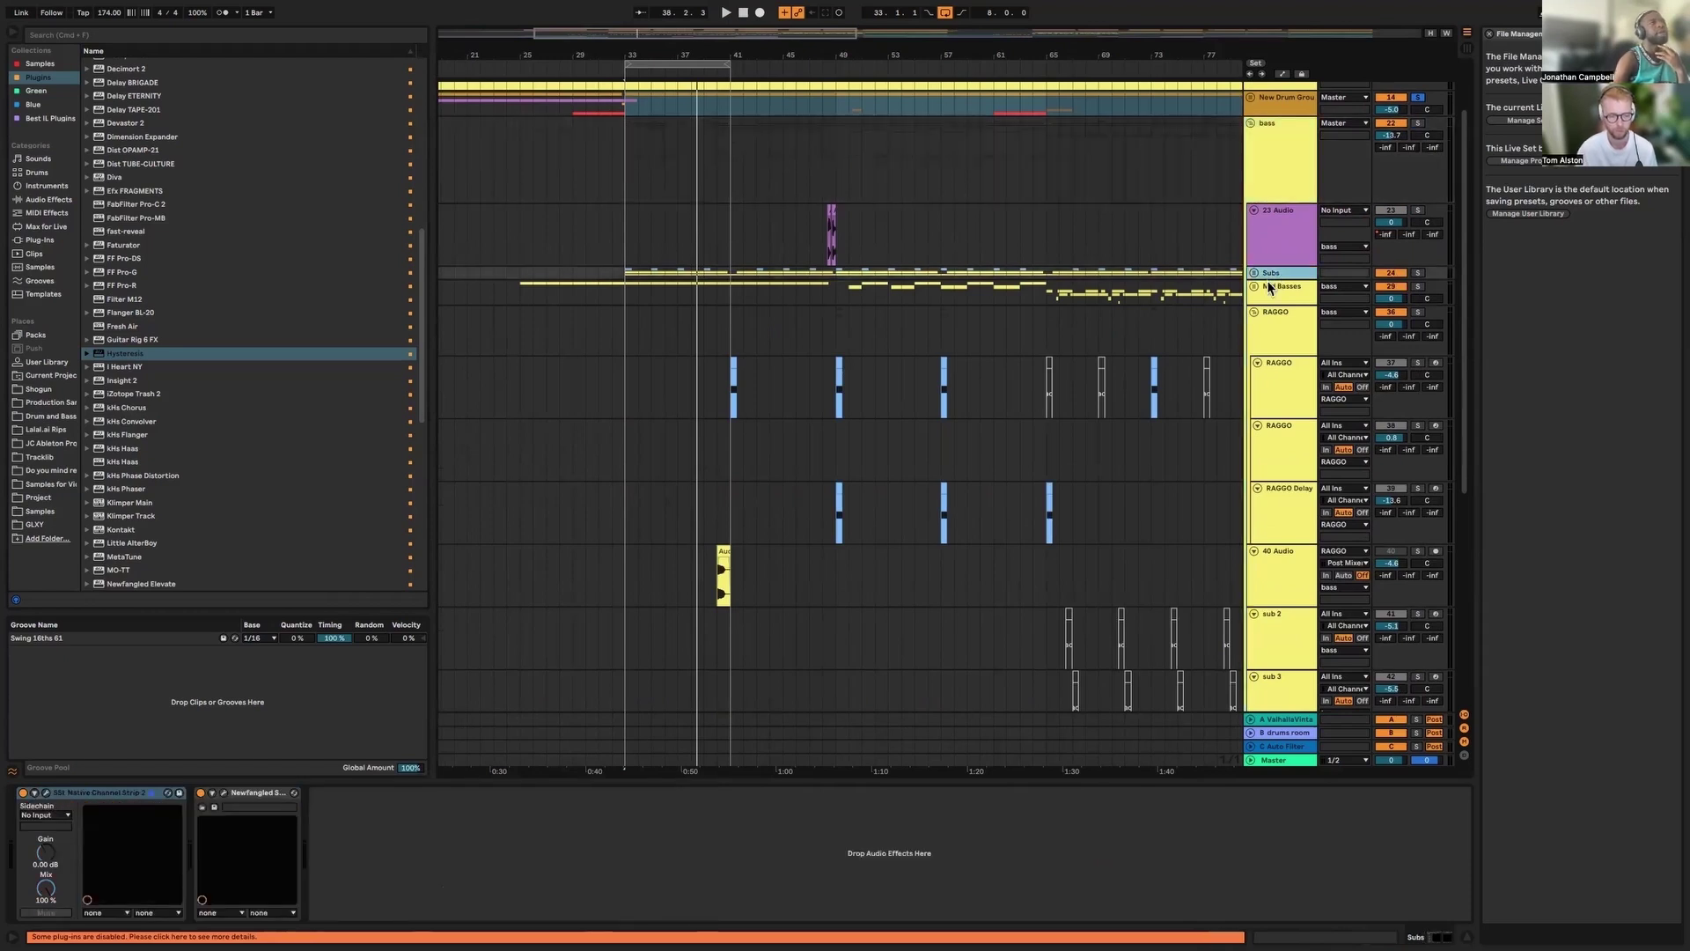
left_click(1266, 294)
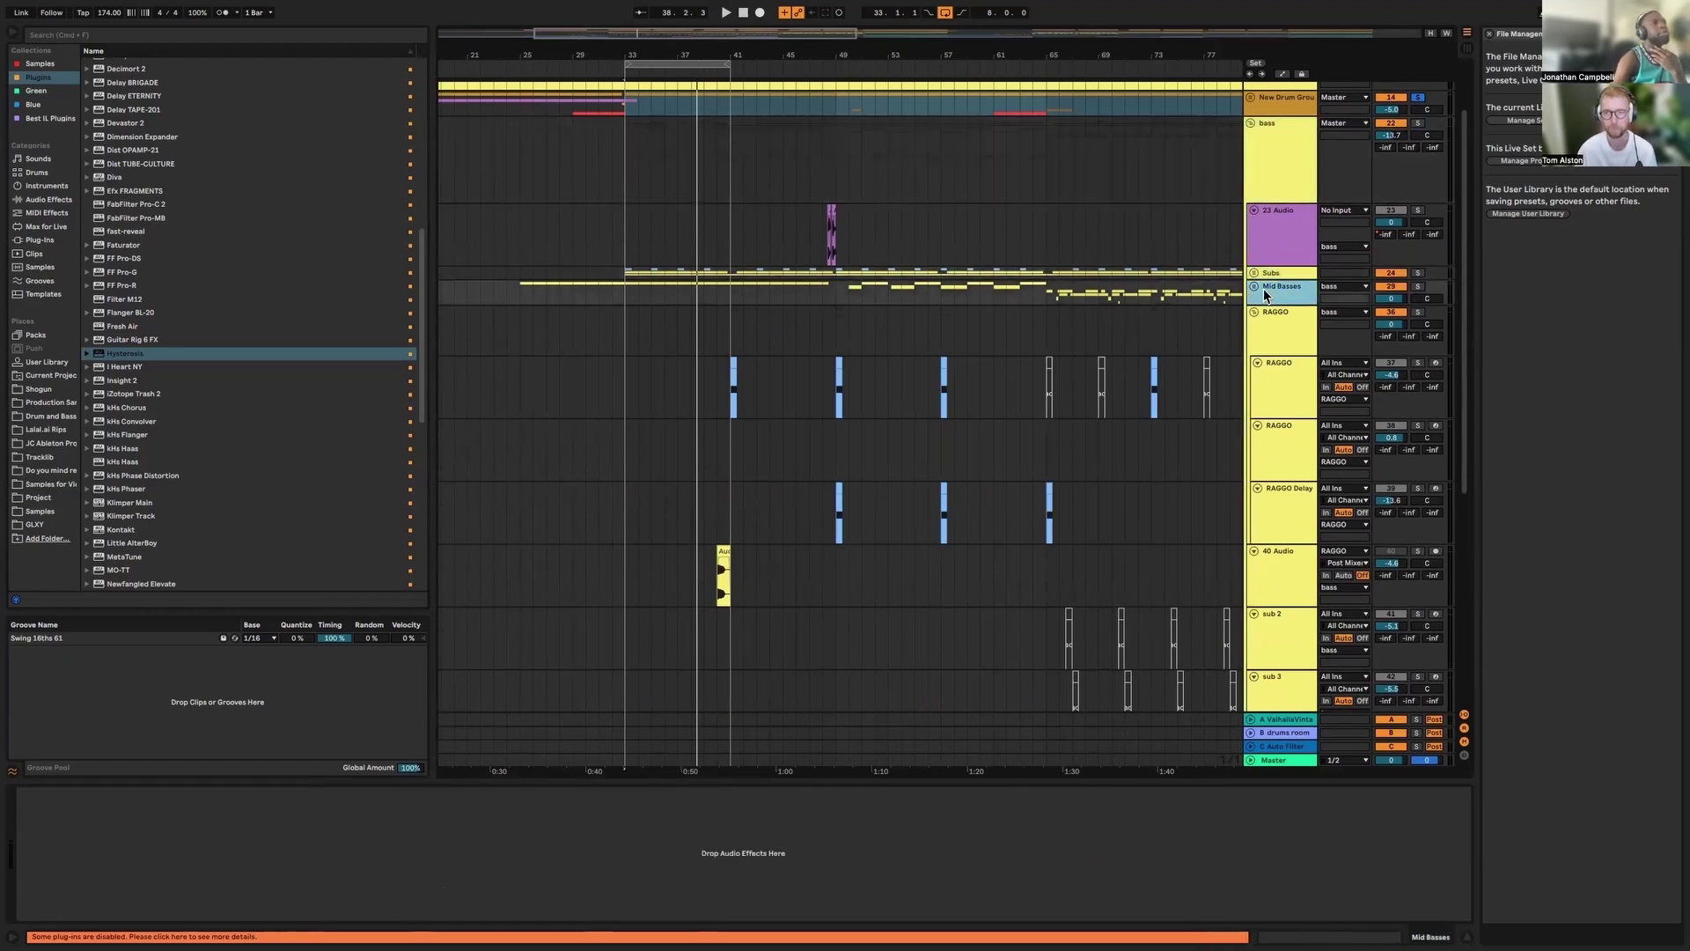
left_click(1255, 286)
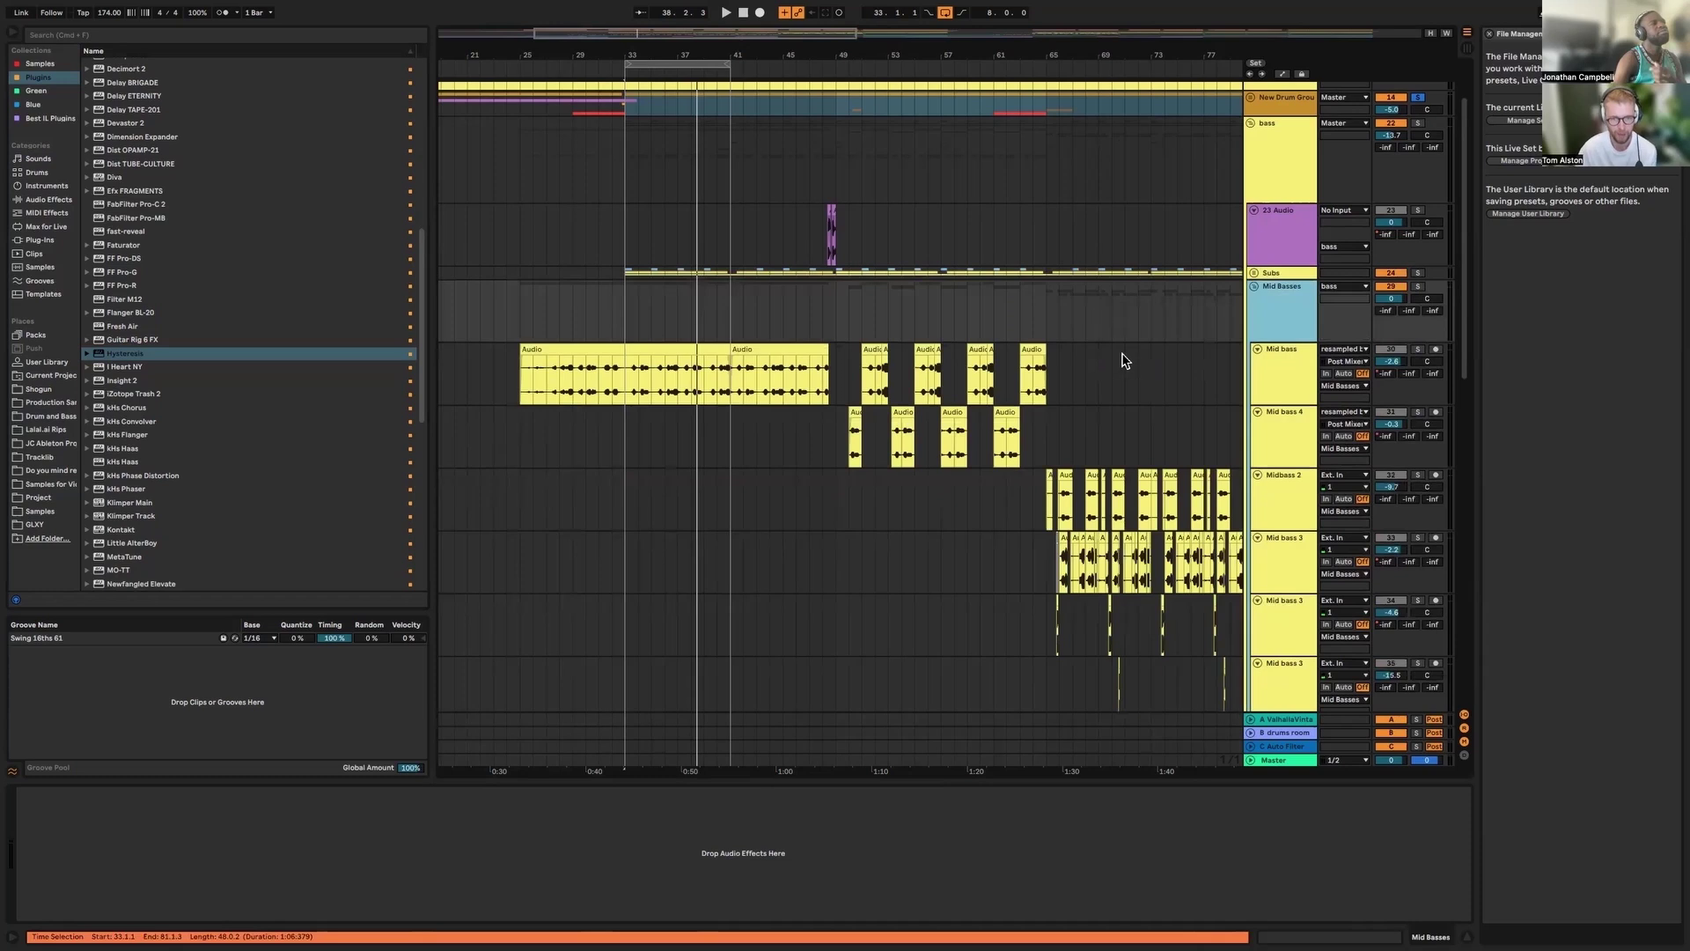
Solo the Mid Basses group and audition it from bar 33
scroll(1117, 381, "down", 1)
scroll(1116, 376, "right", 3)
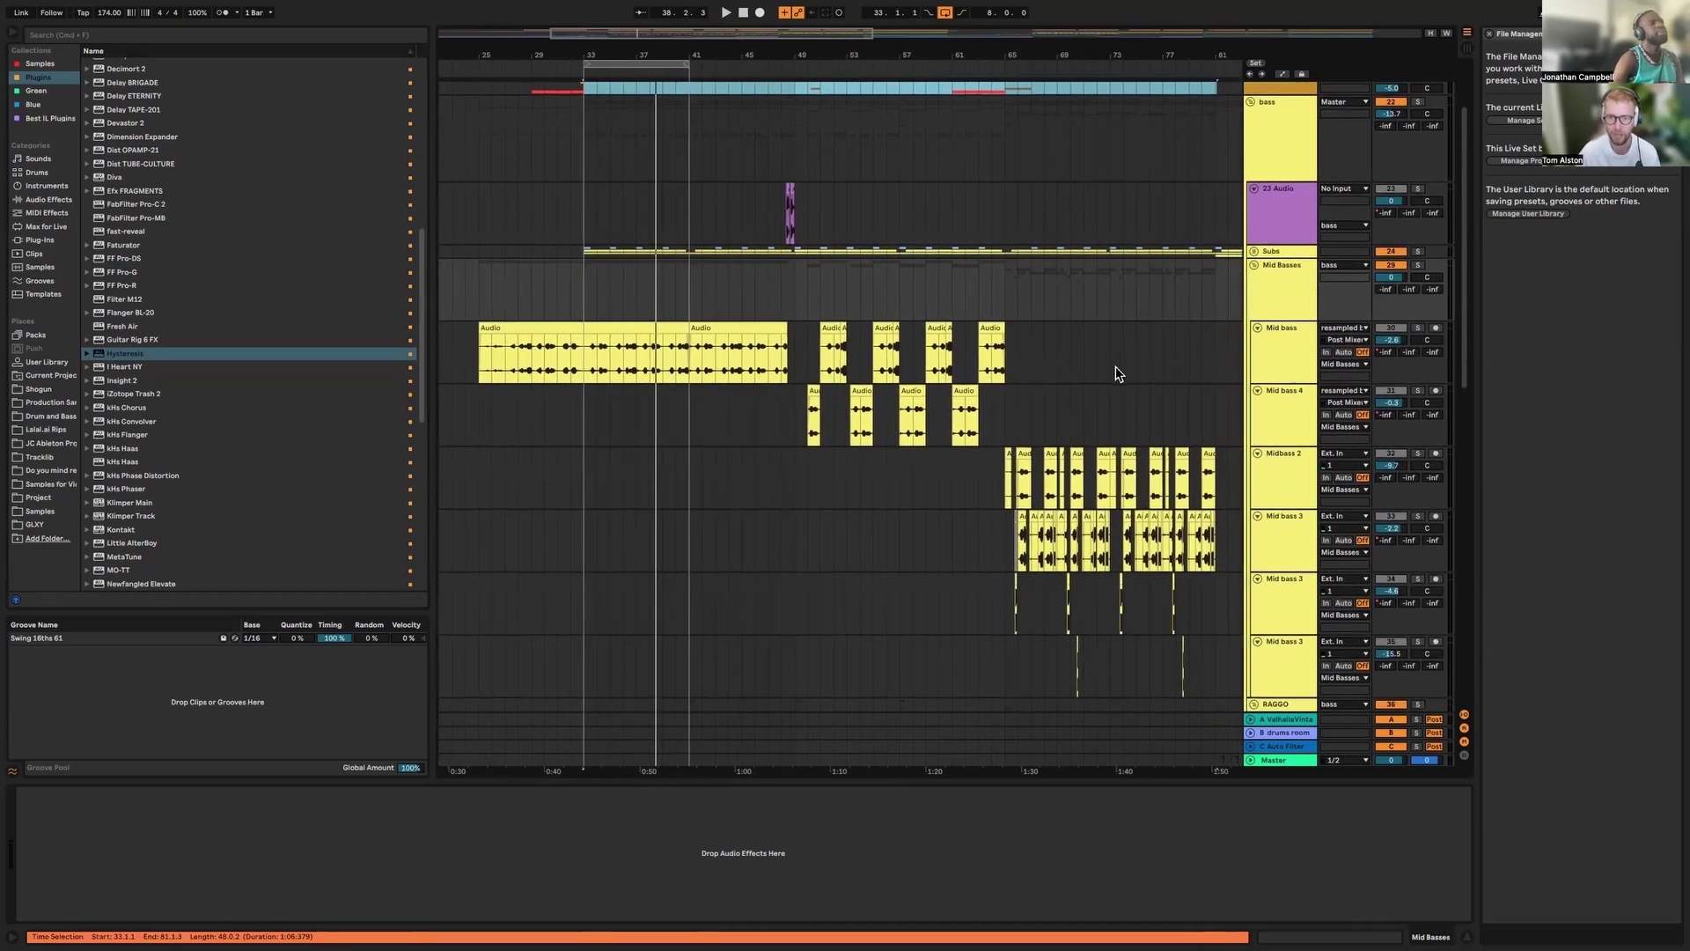
key("space")
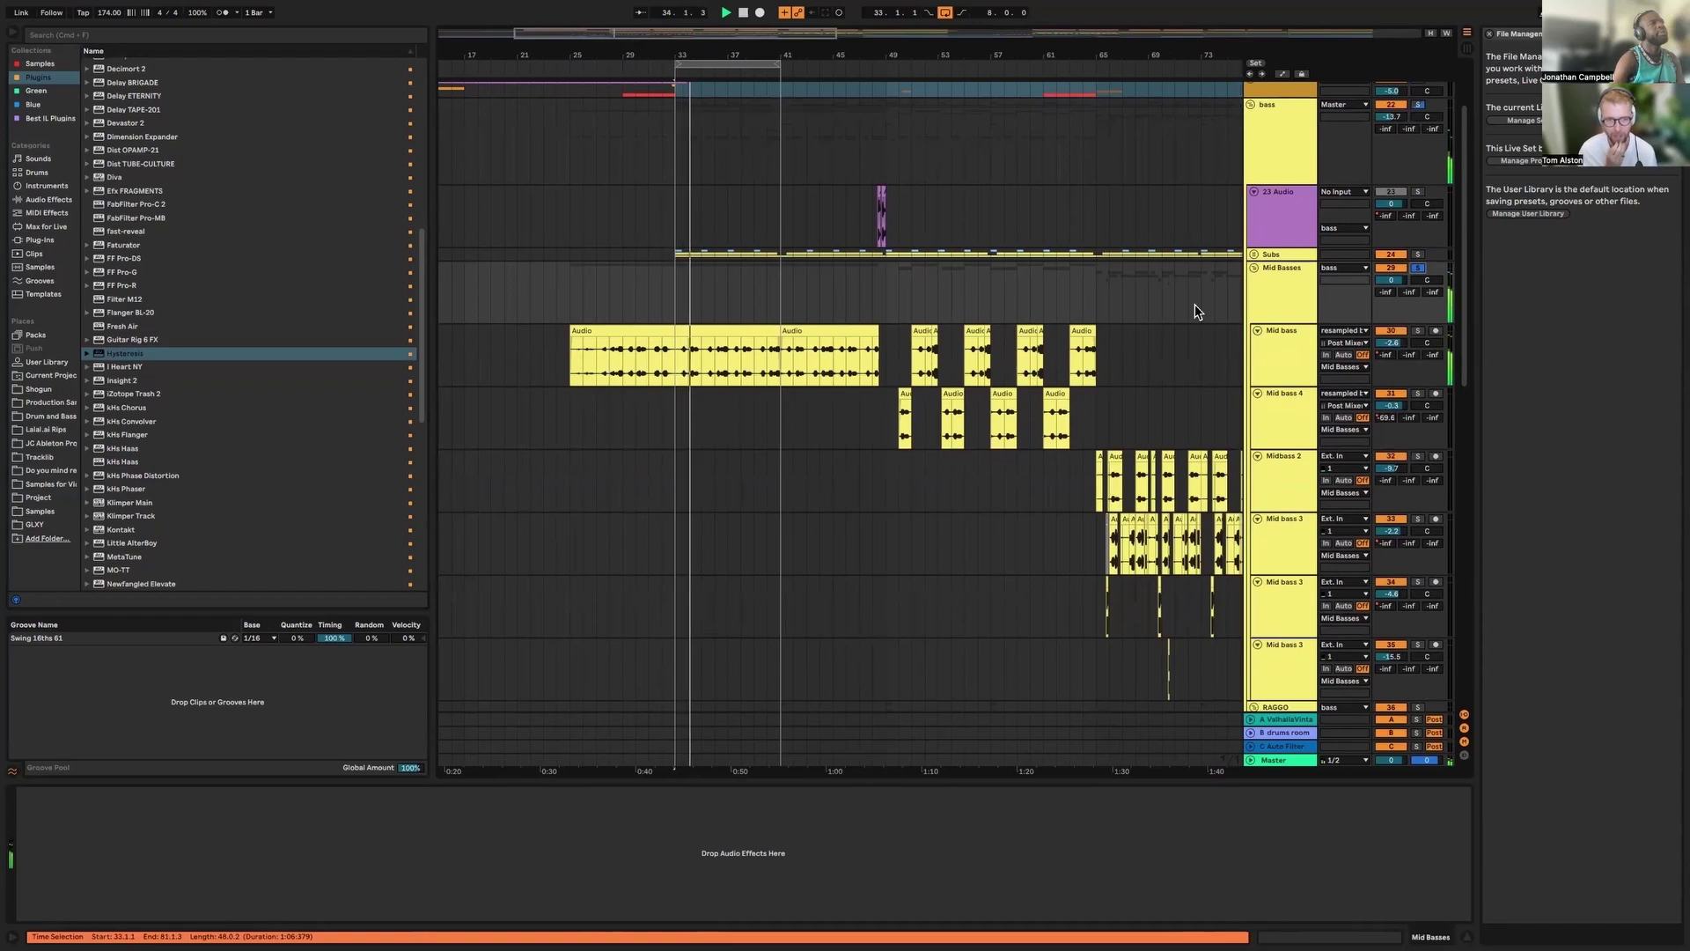
Solo the bass 1 track below the bass group and audition its MIDI clip from bar 49
scroll(1169, 330, "down", 10)
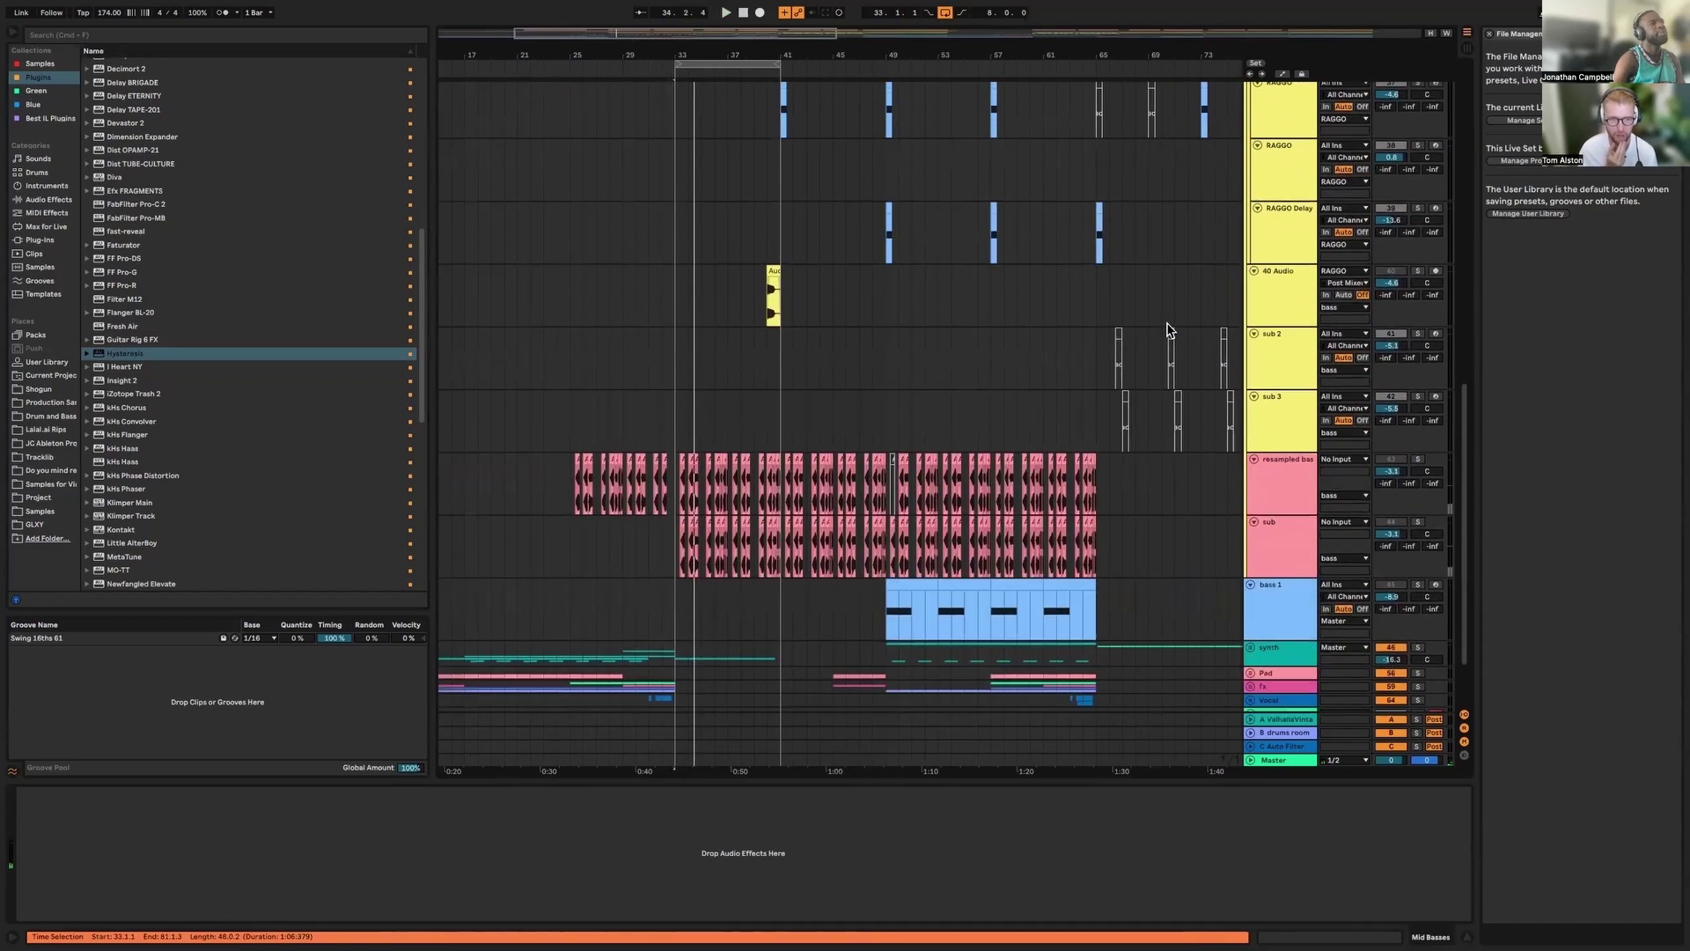
left_click(1302, 525)
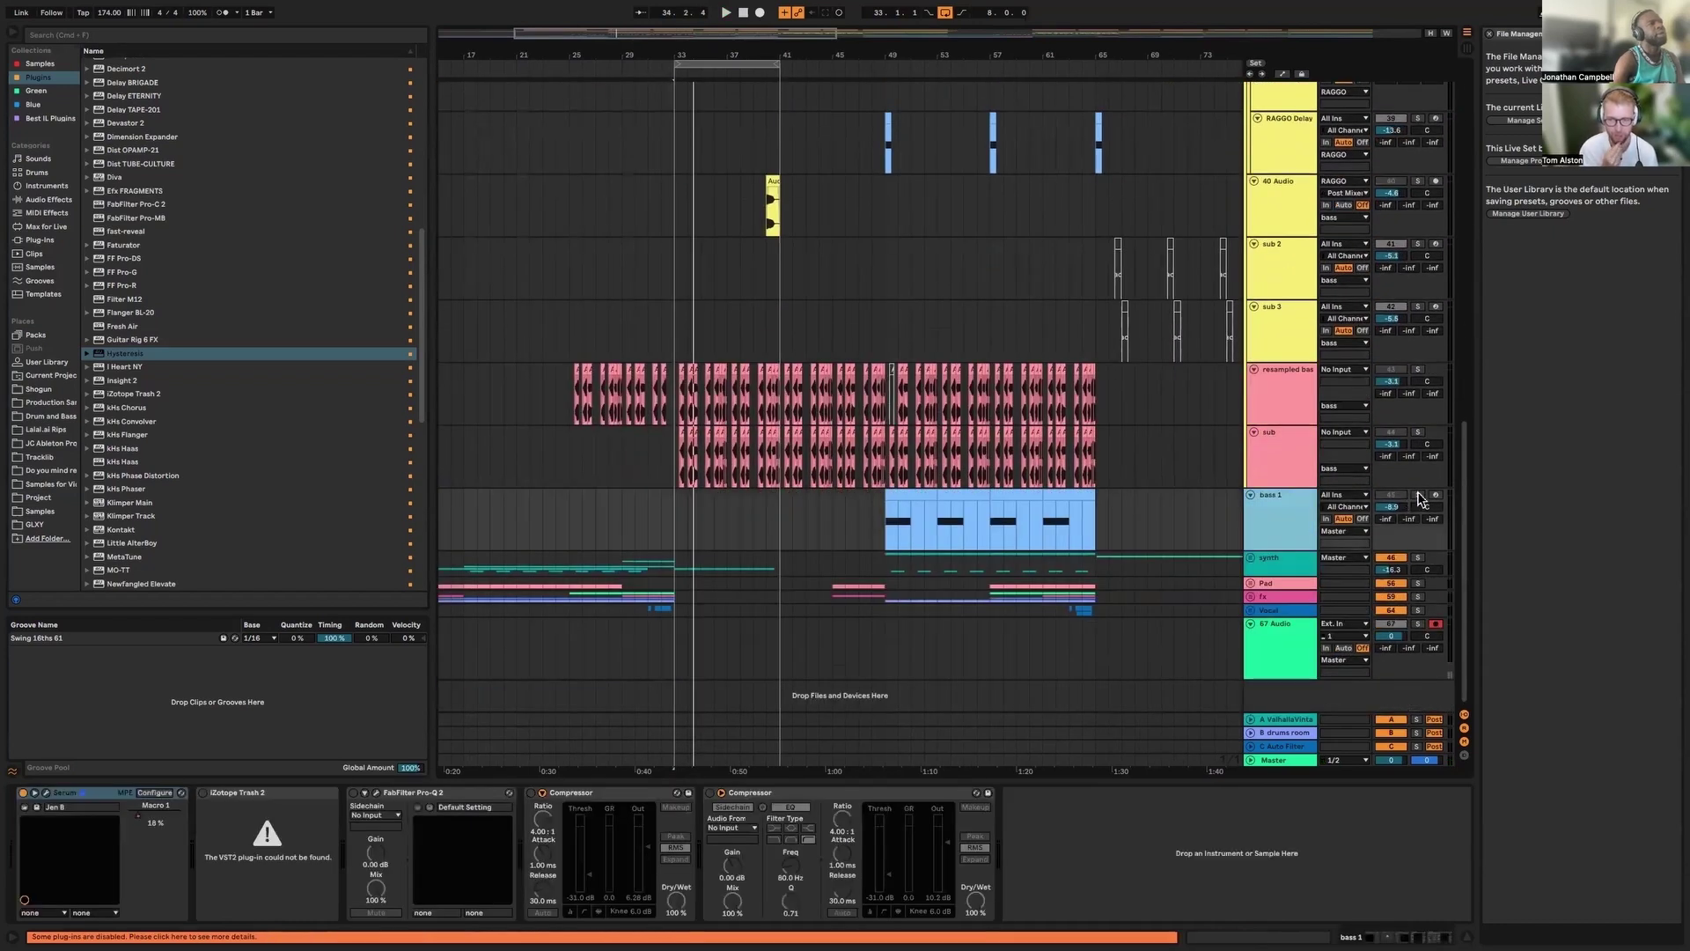
left_click(1417, 494)
left_click(896, 495)
key("space")
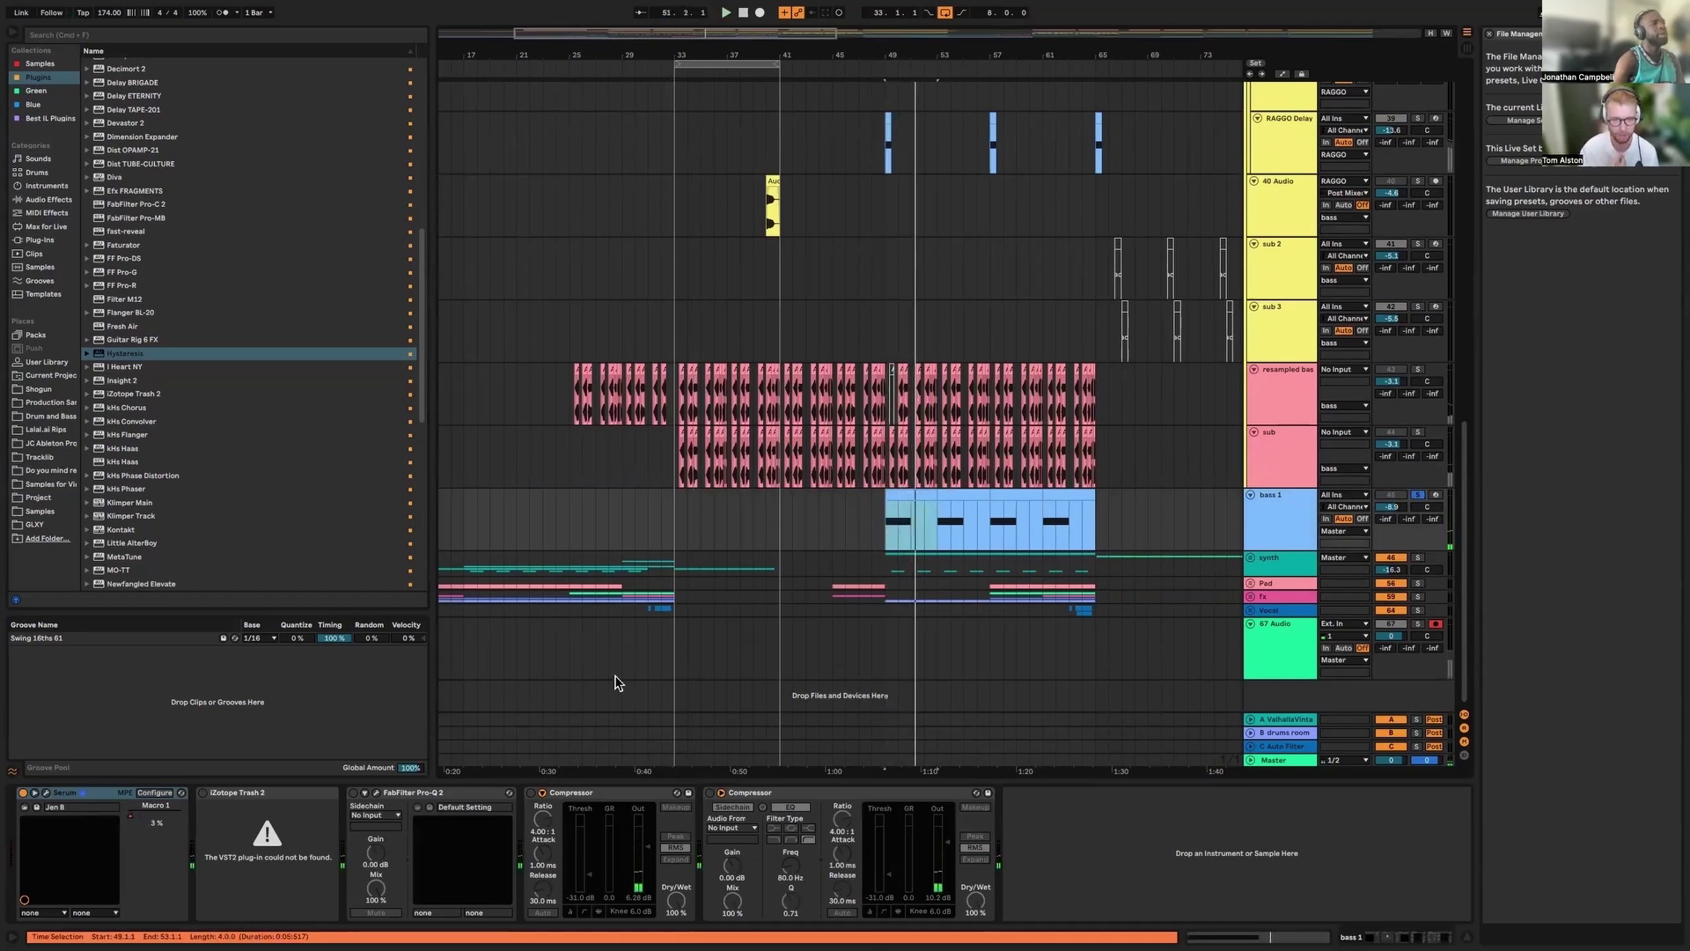
Open Serum on the bass 1 track, examine its oscillator and effects settings, and close it
left_click(46, 794)
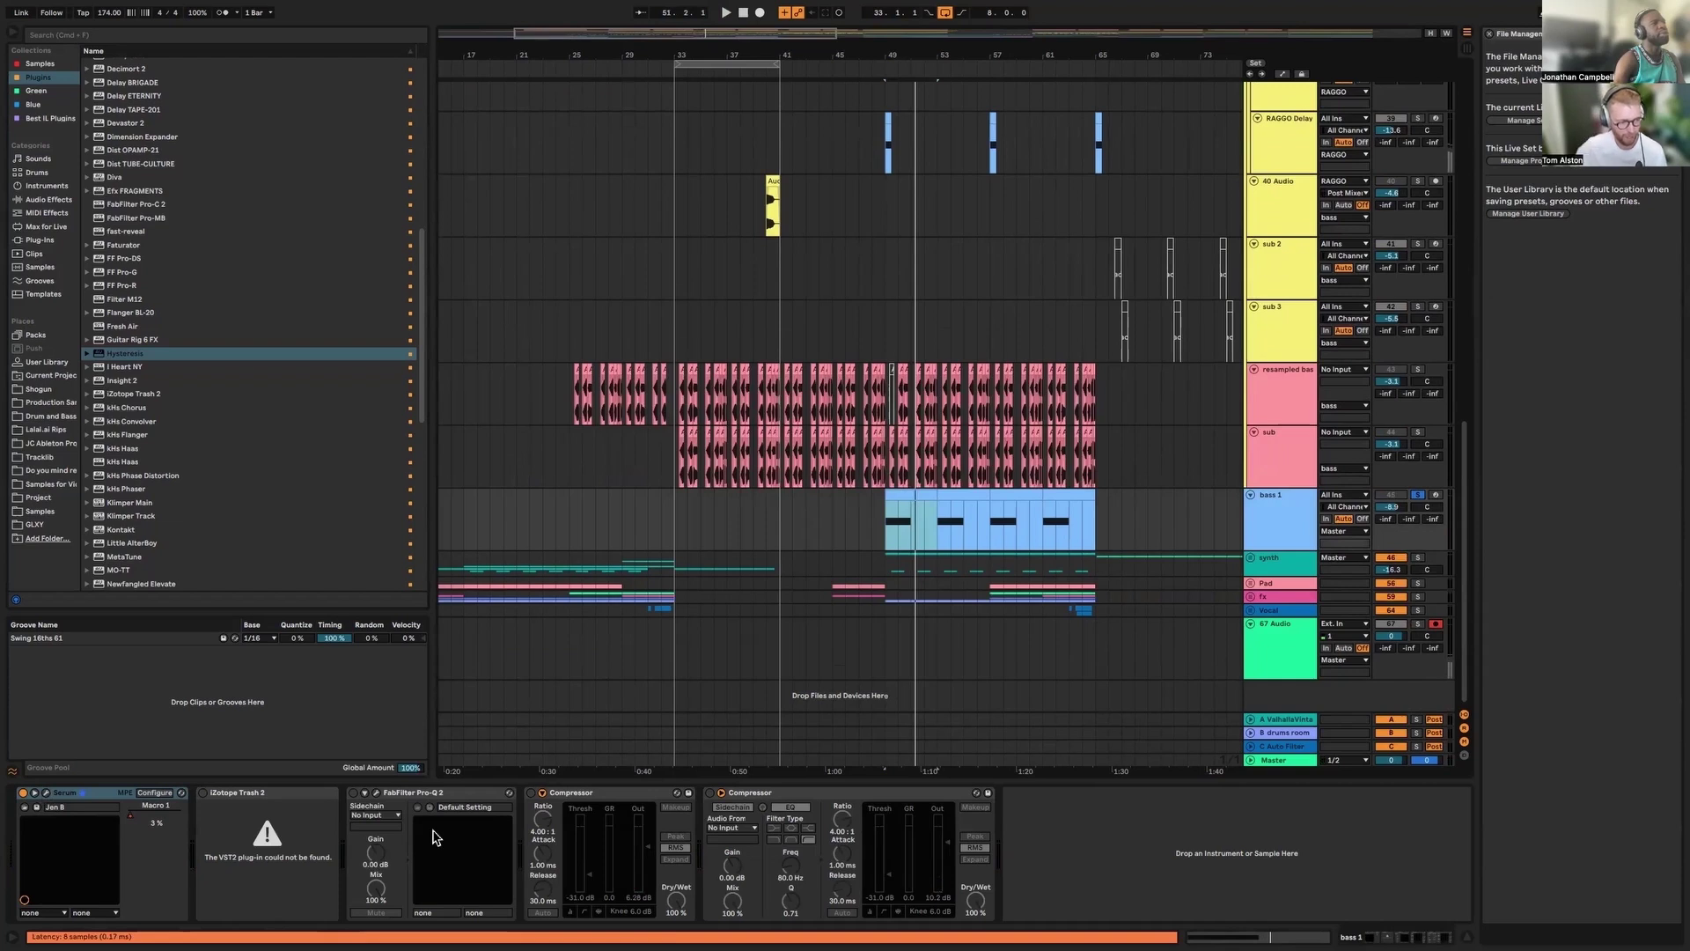
left_click_drag(713, 380, 698, 234)
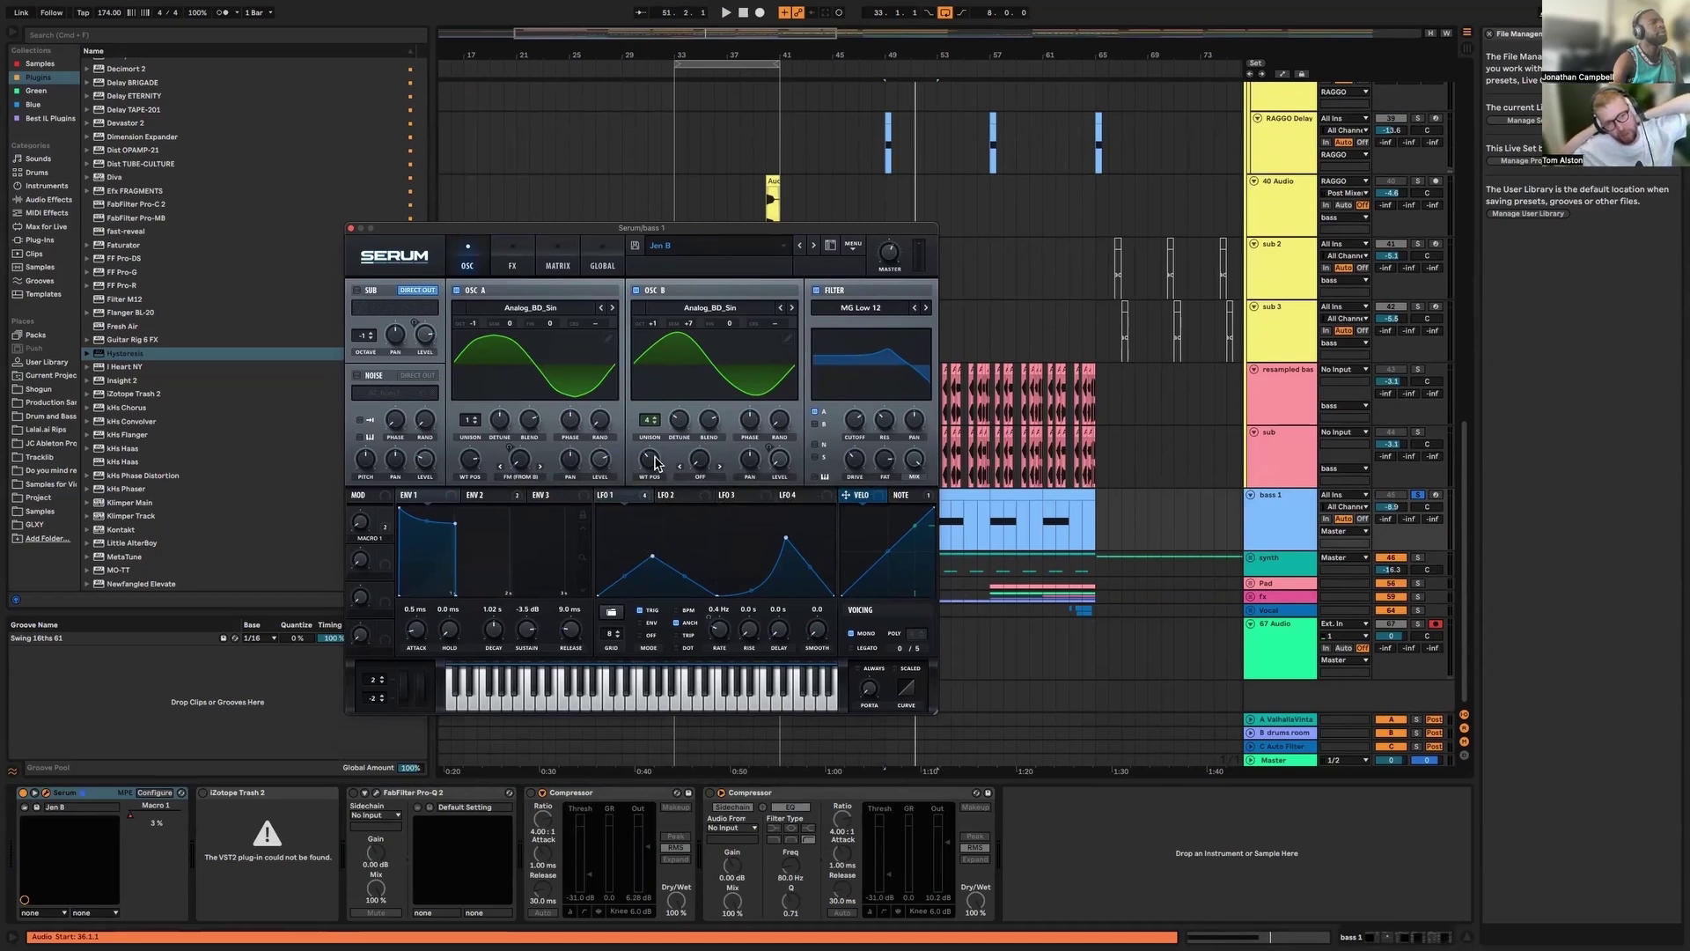
left_click(516, 247)
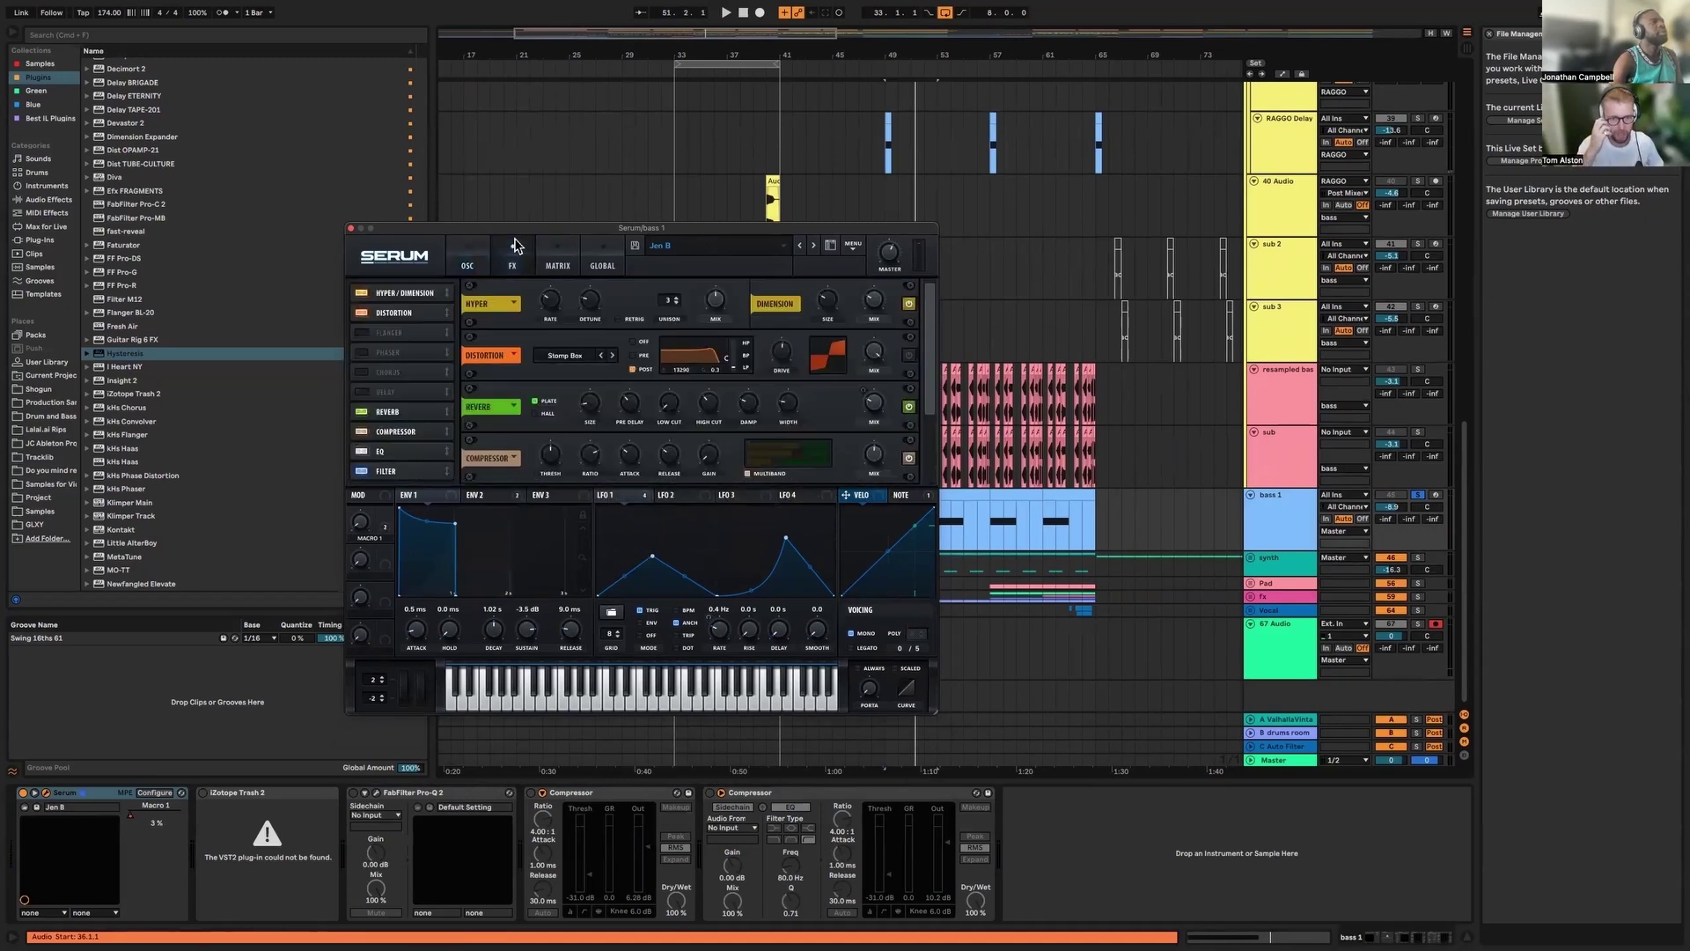
left_click(472, 262)
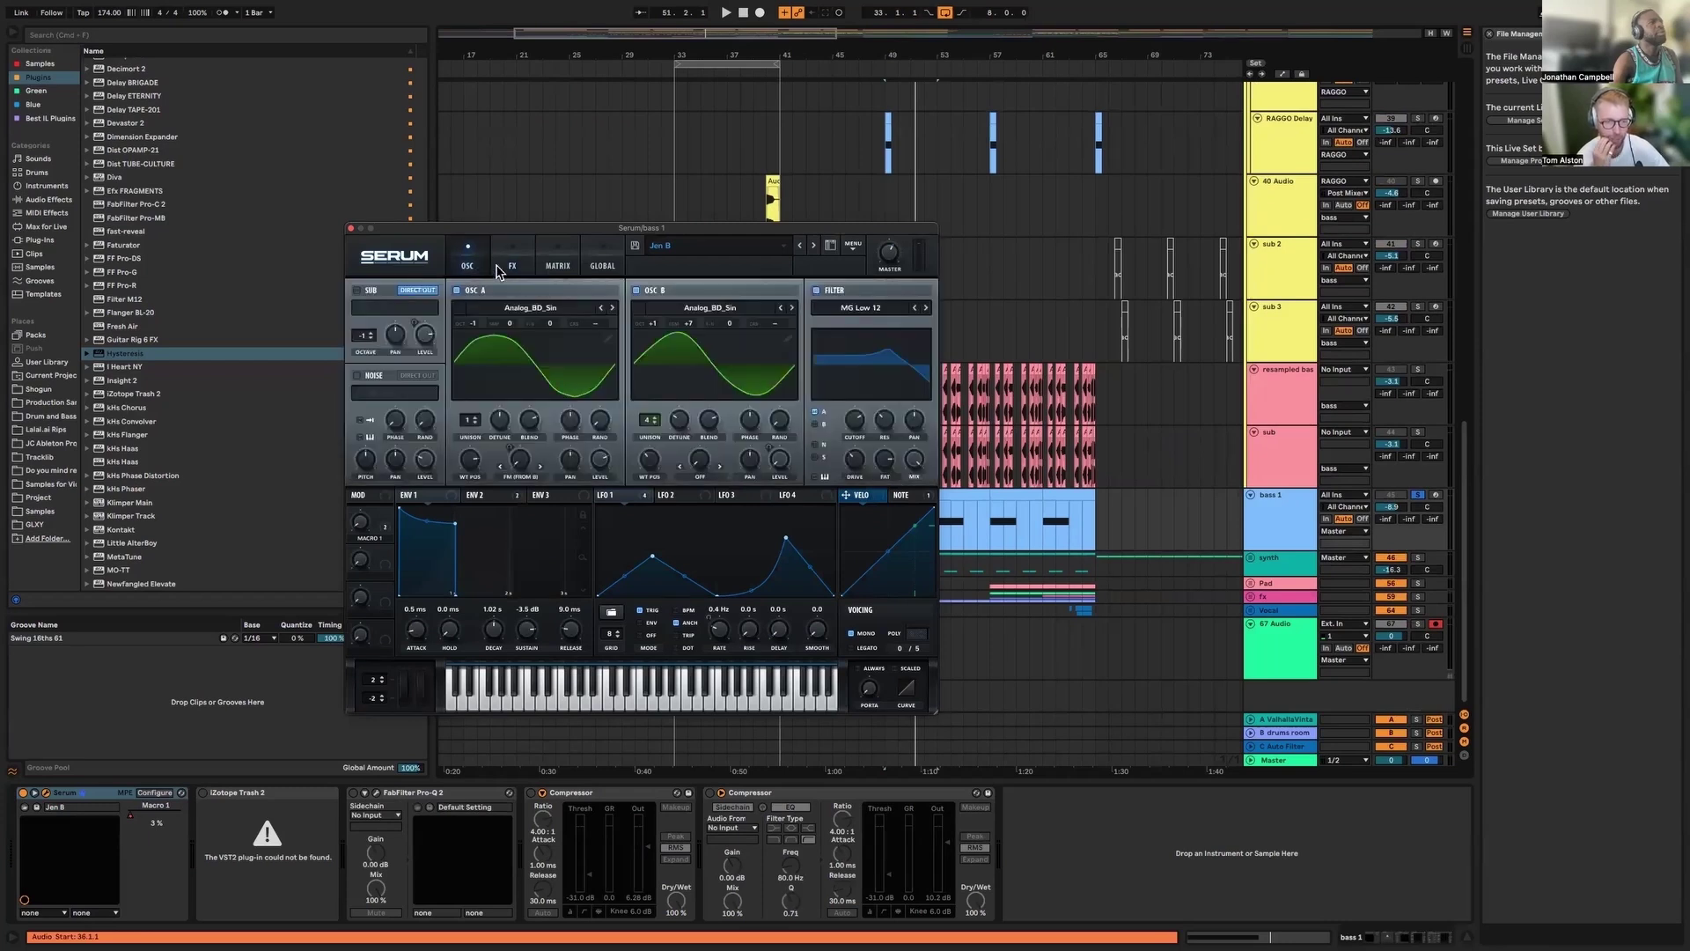
left_click(352, 230)
Solo the Mid bass track and audition its long audio clip from bar 25 and from bar 33
scroll(822, 332, "up", 10)
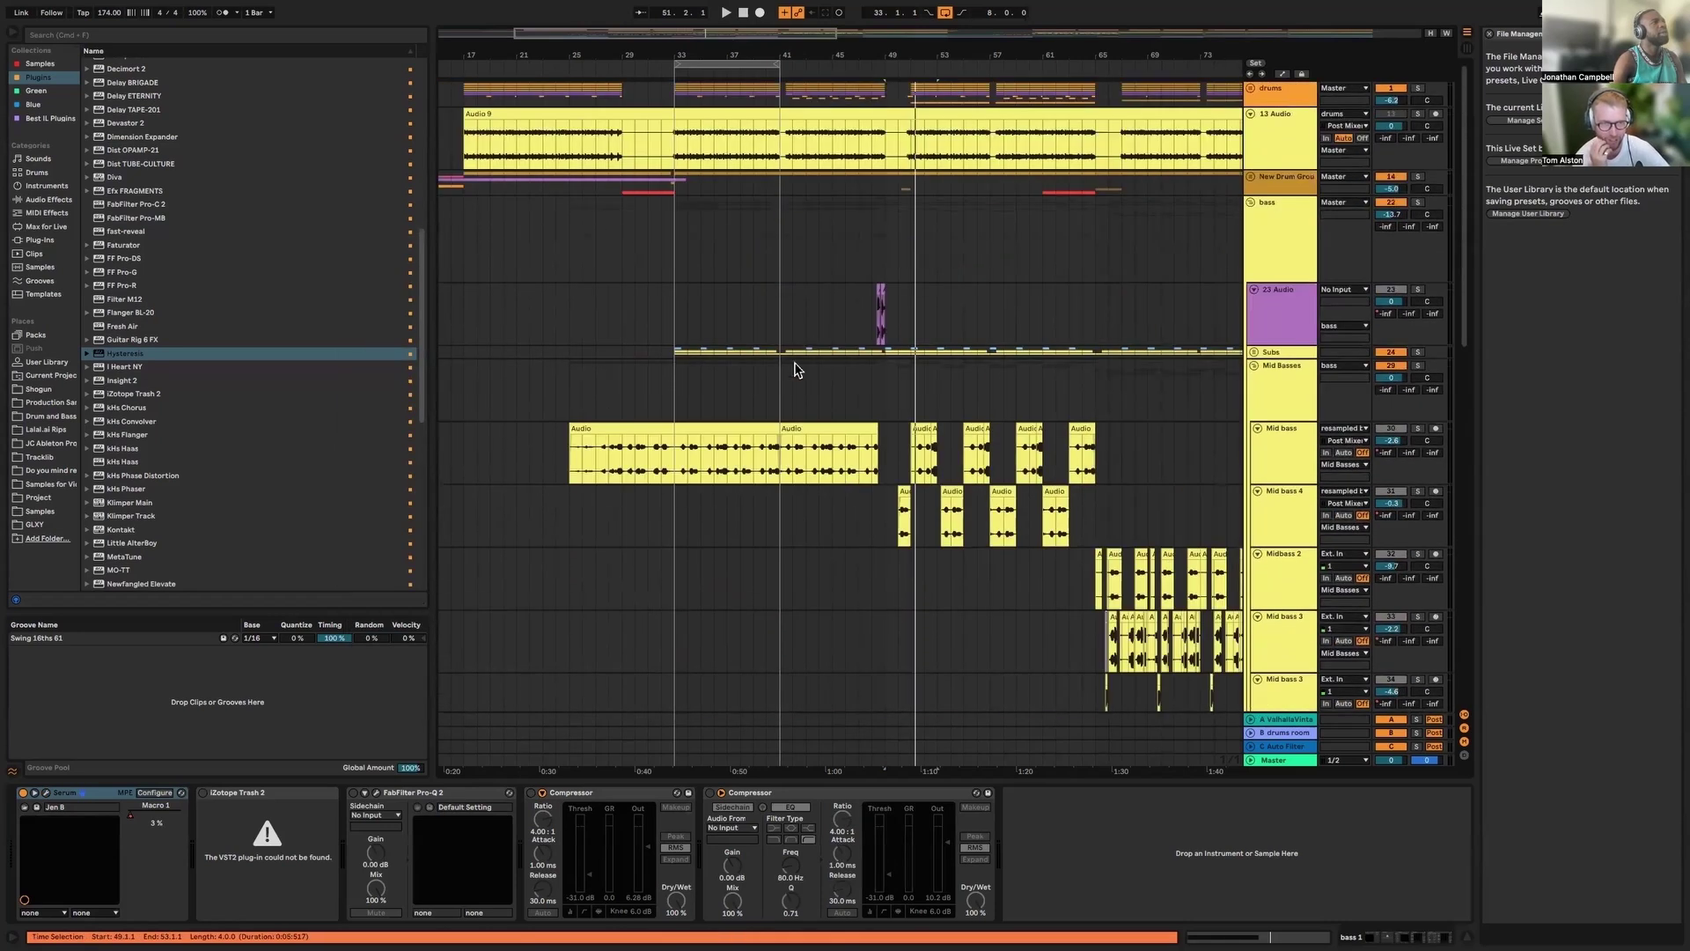
left_click(727, 429)
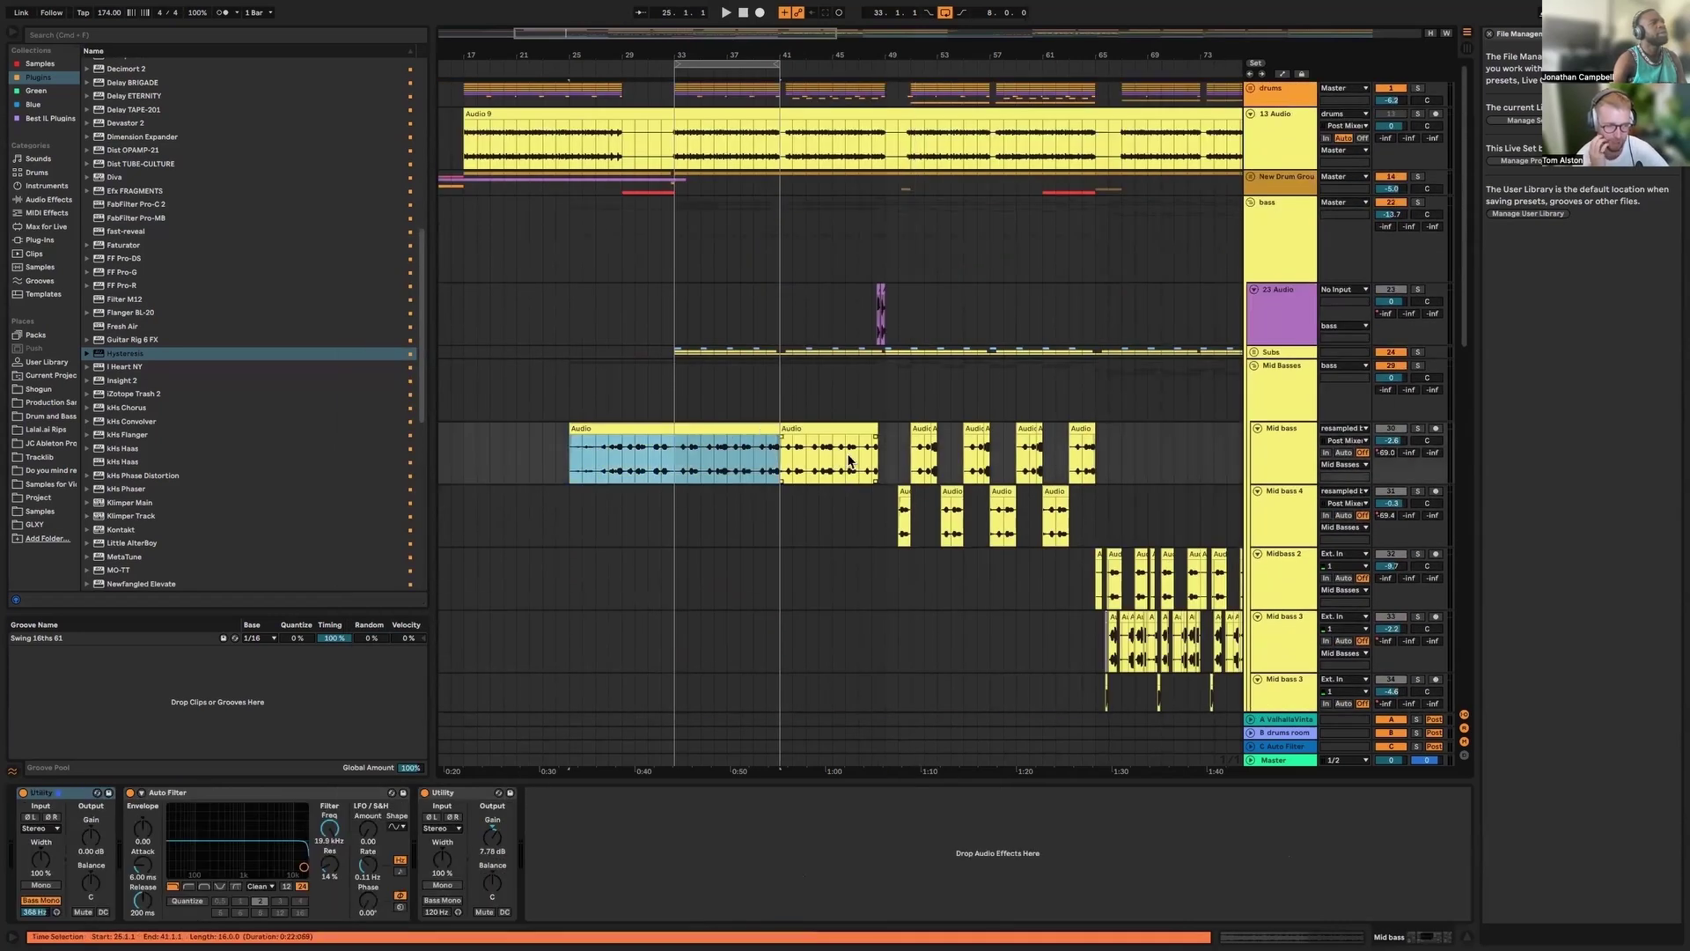
left_click(1417, 428)
key("space")
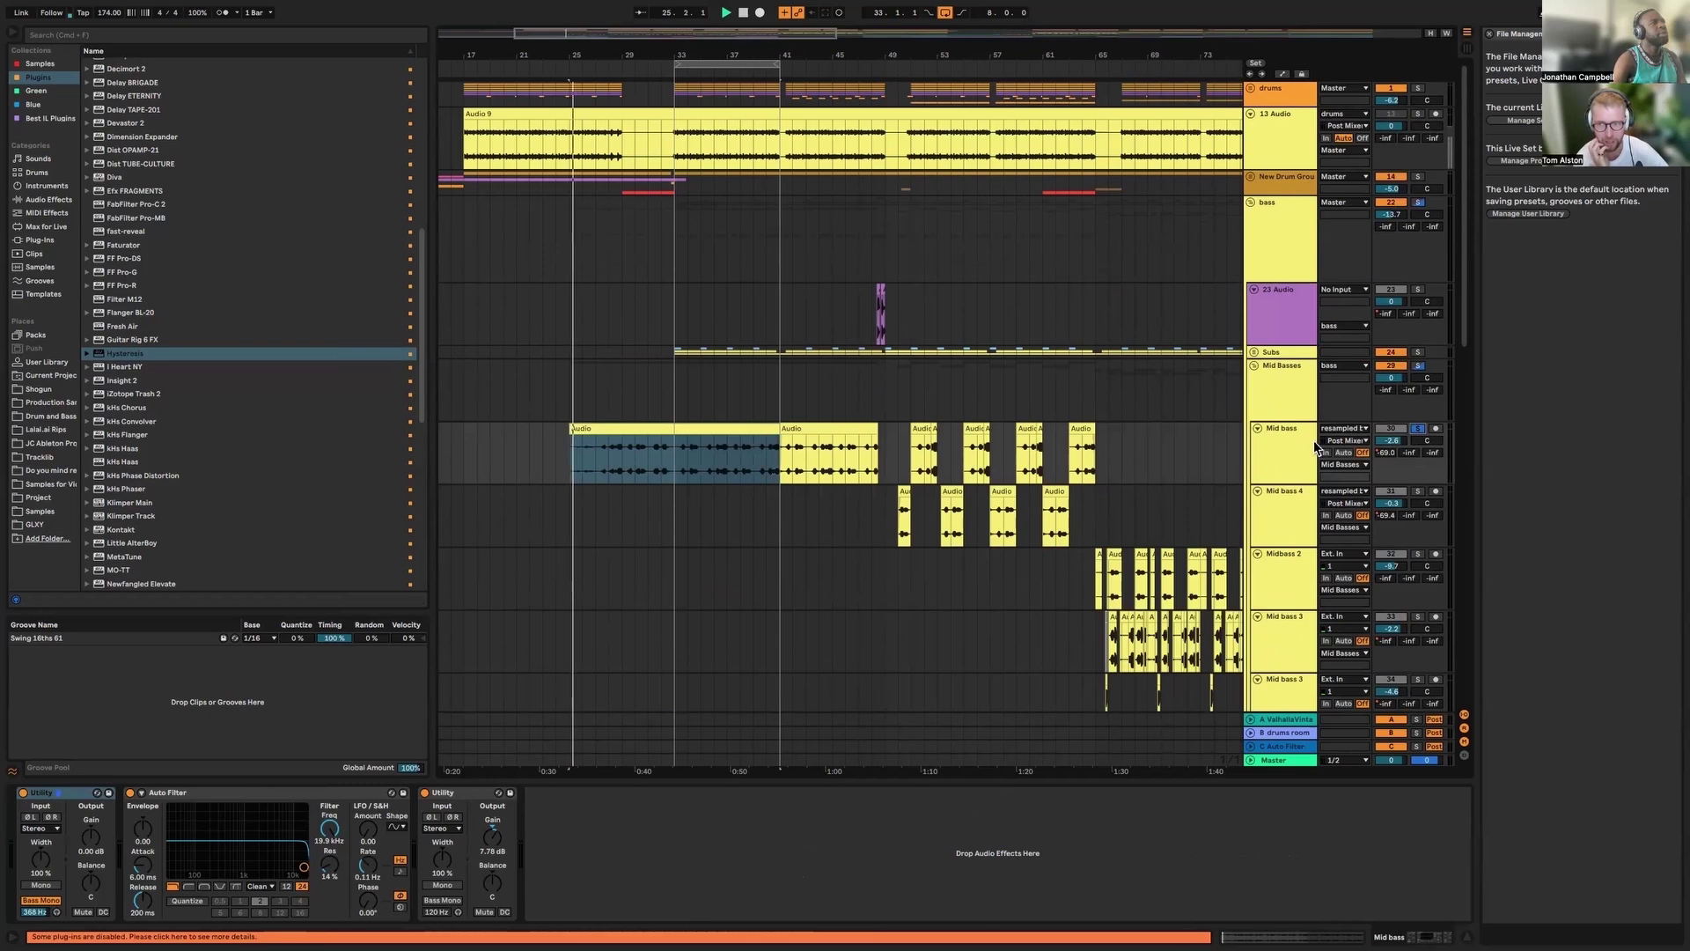
left_click(689, 467)
left_click(680, 460)
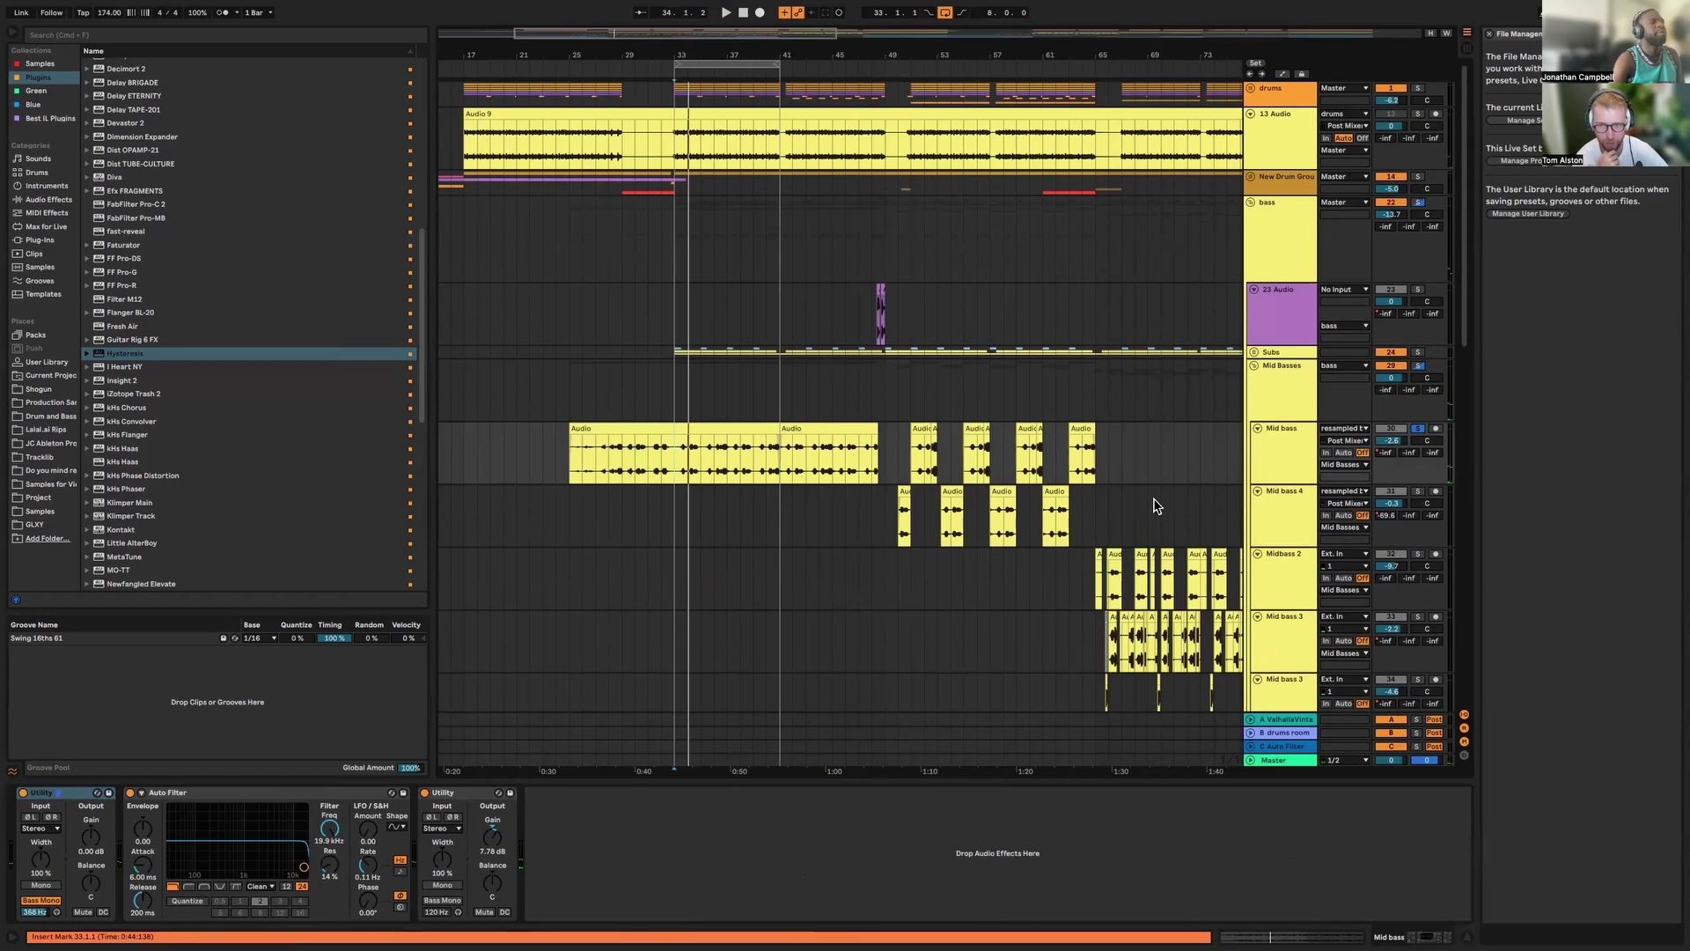
Compare the Mid bass and Mid bass 4 device chains, and open Rift on Mid bass 4 to examine it
left_click(1293, 455)
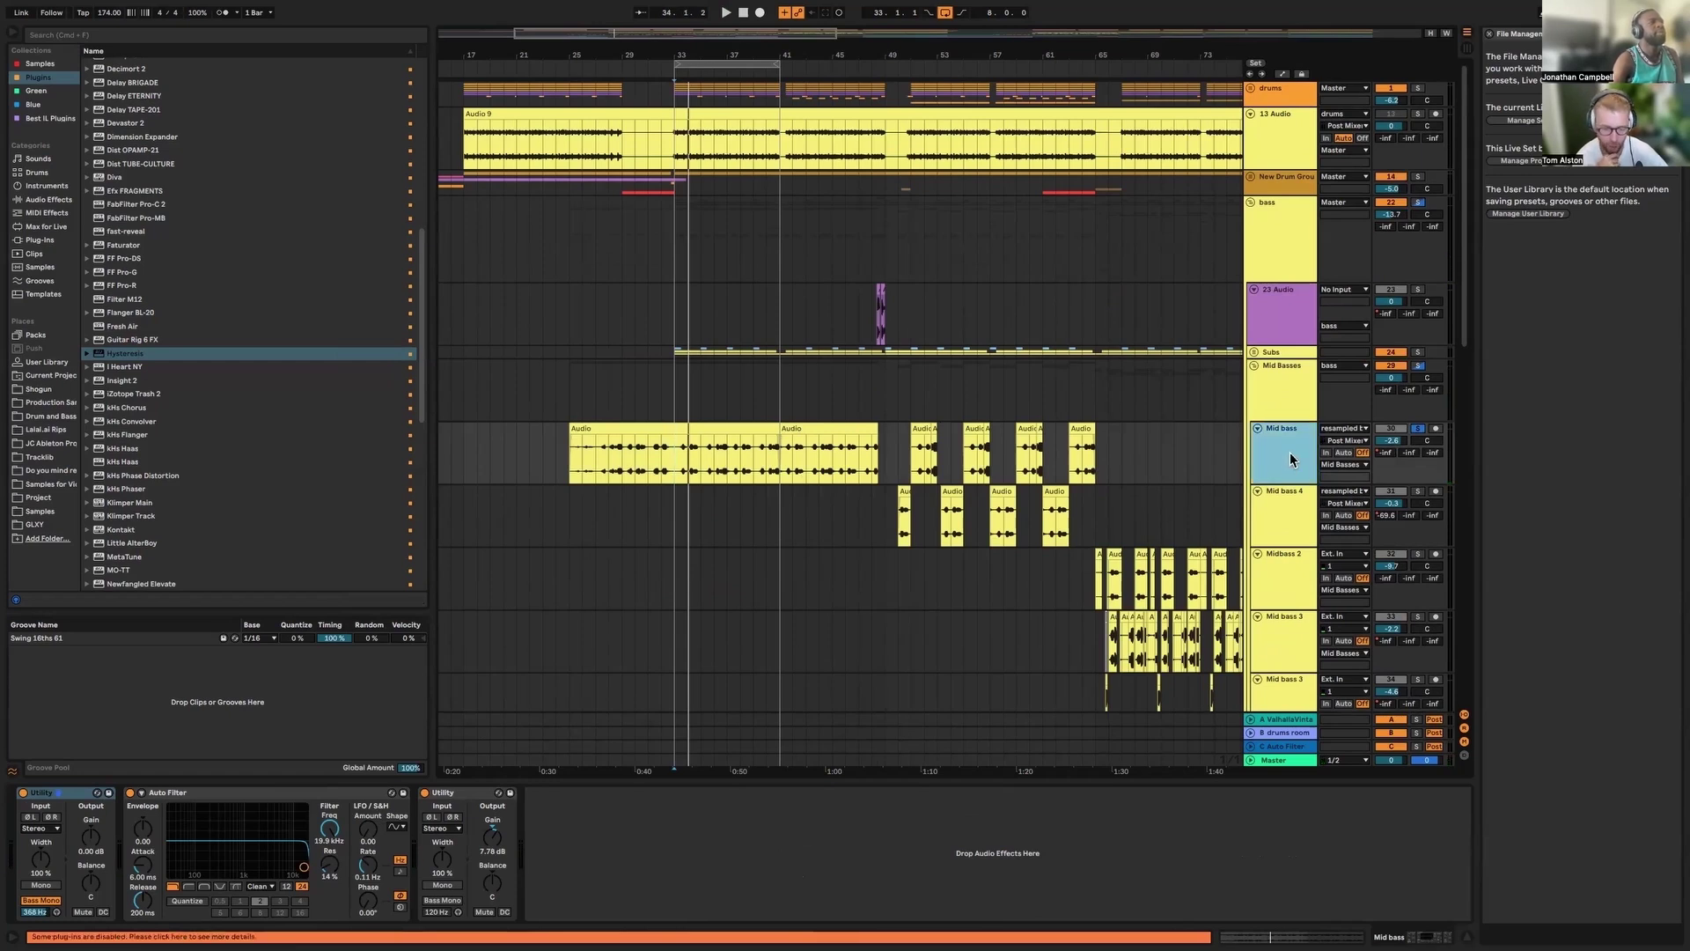
left_click(1286, 500)
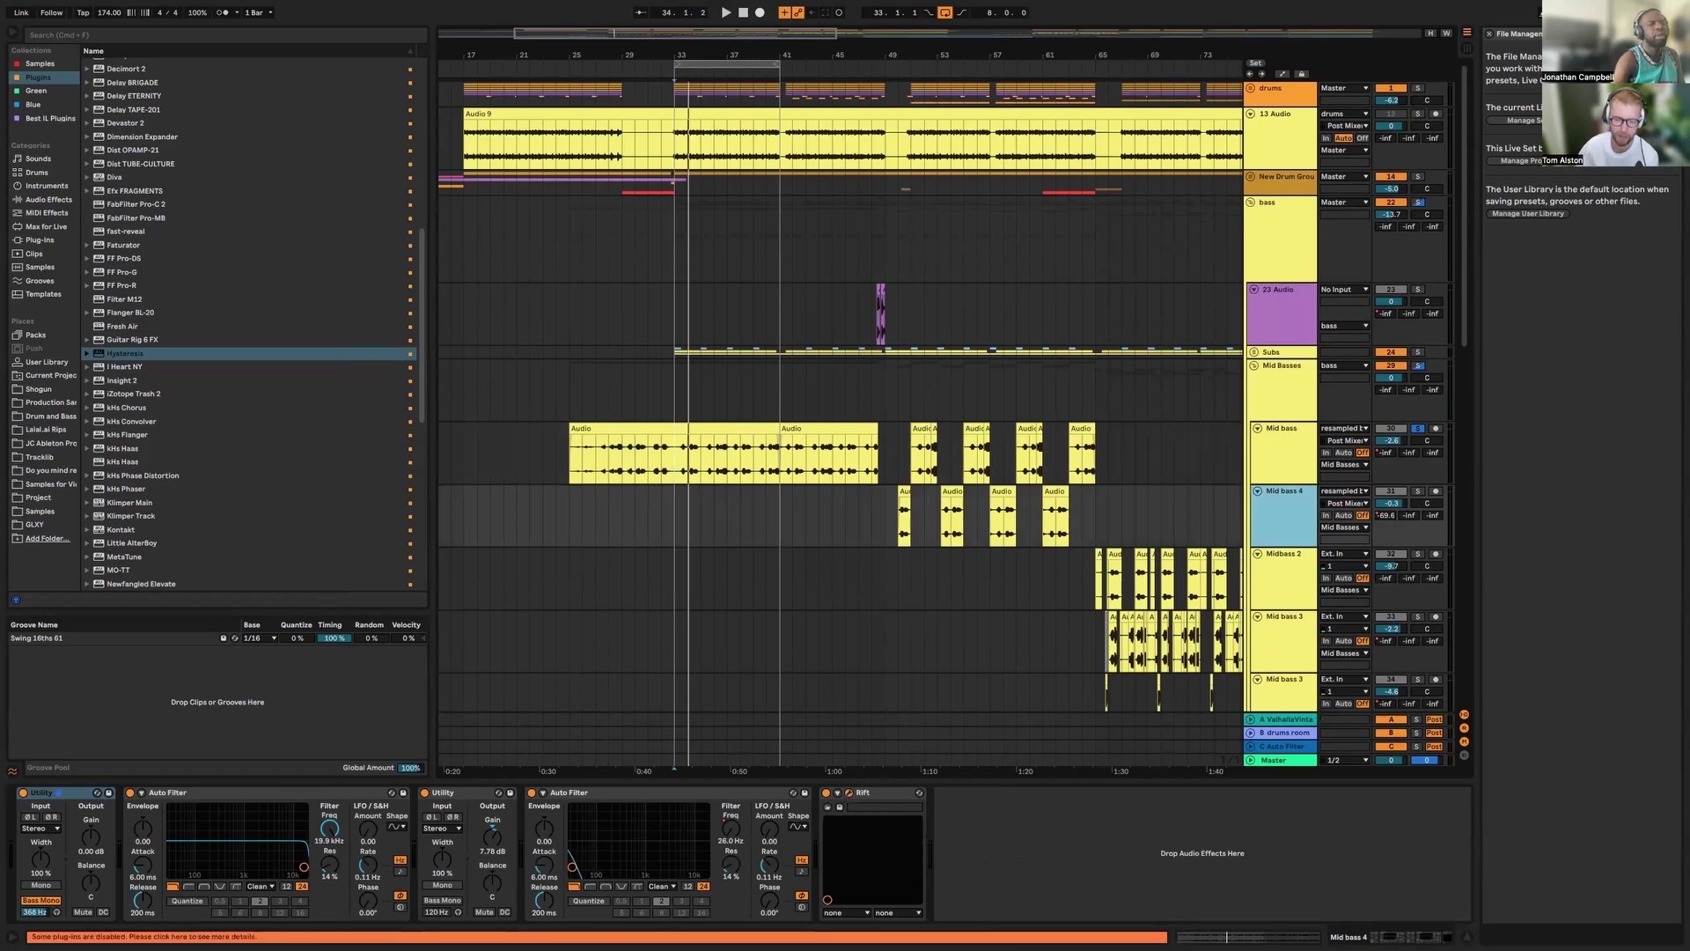
left_click_drag(888, 231, 338, 222)
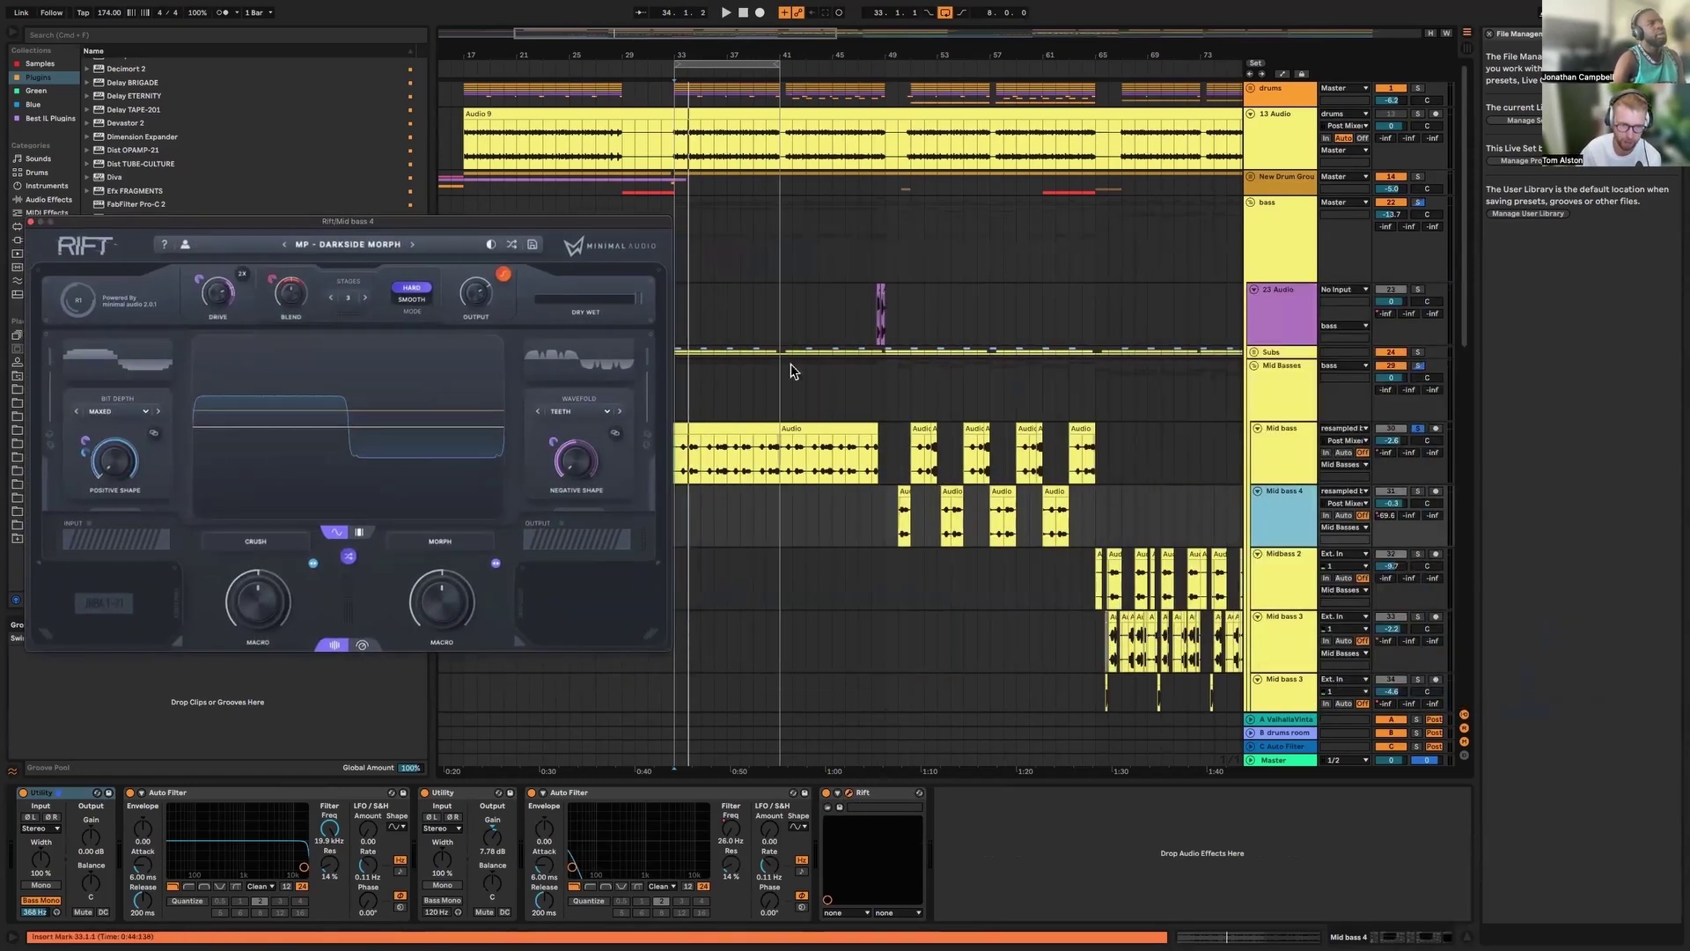
Look over the other mid bass clips, solo Mid bass 4, and audition its first clip at bar 50 through Rift
left_click(902, 487)
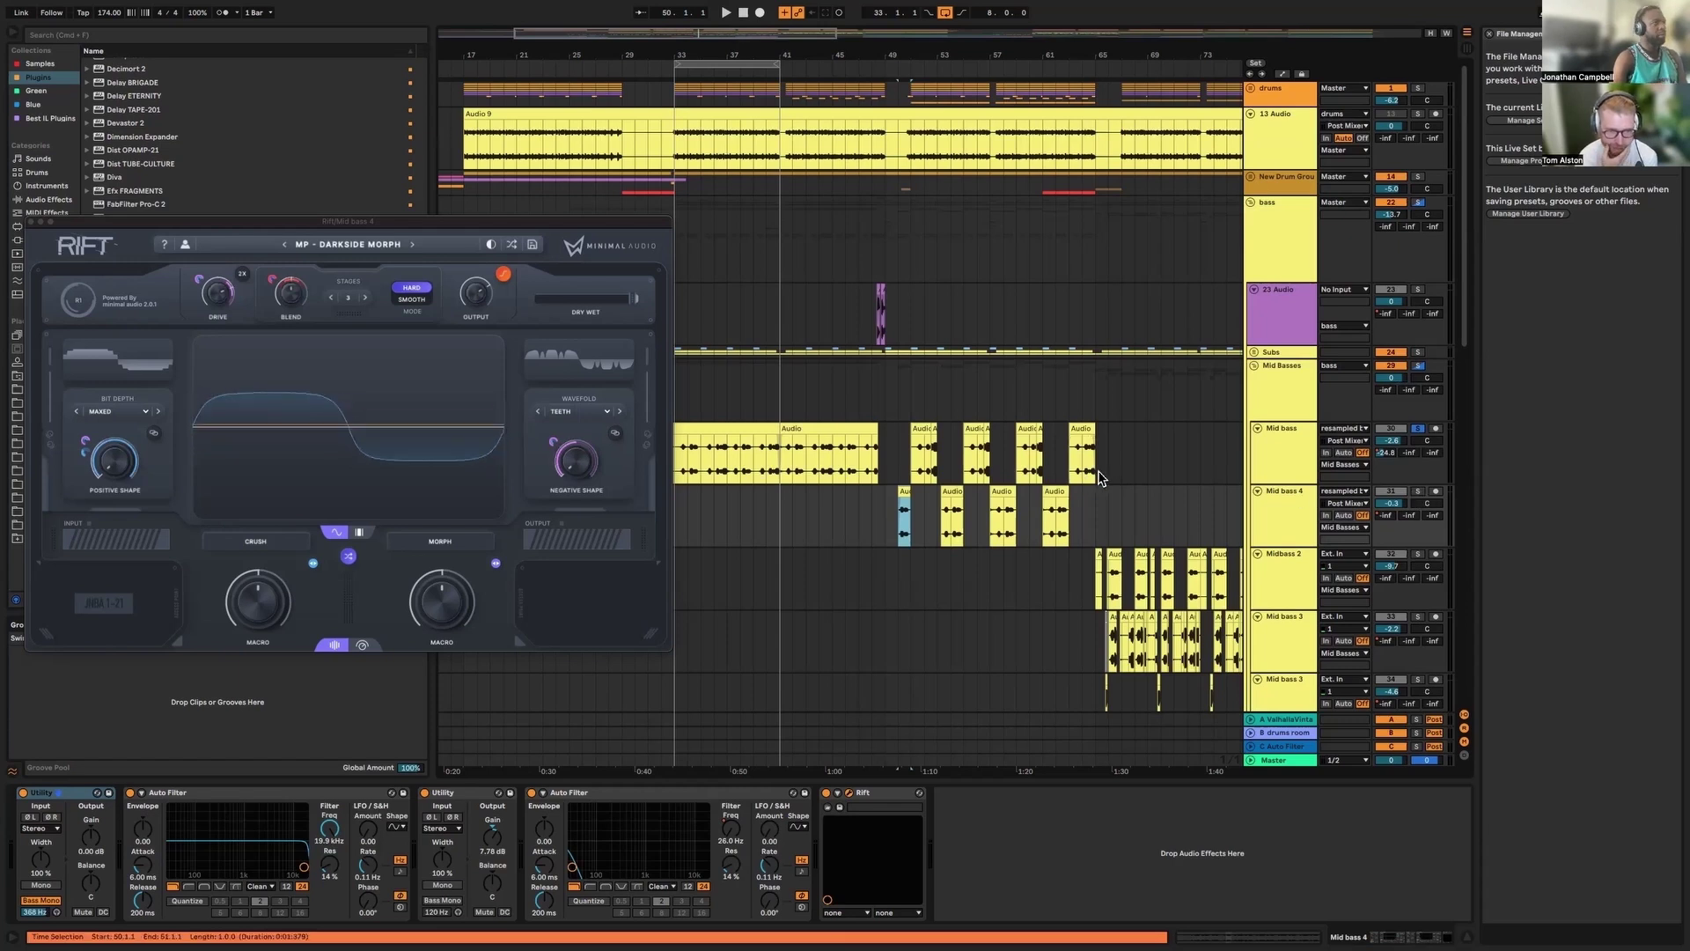
scroll(1096, 480, "down", 6)
scroll(1100, 470, "right", 3)
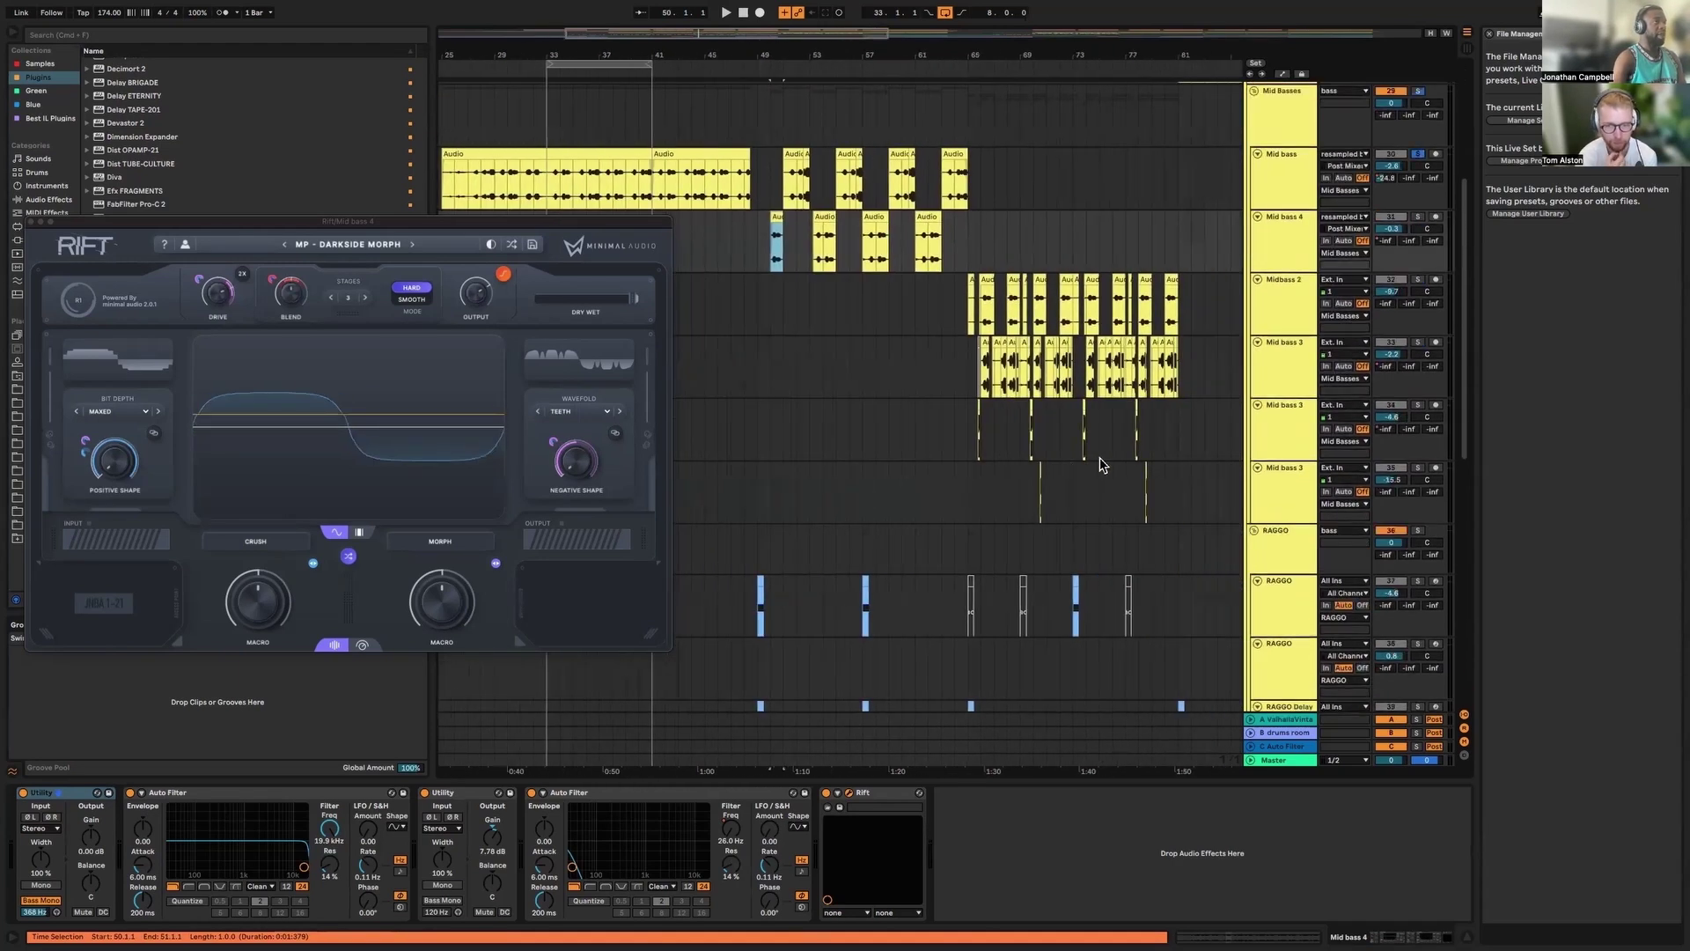
scroll(1103, 465, "up", 2)
scroll(1102, 465, "right", 1)
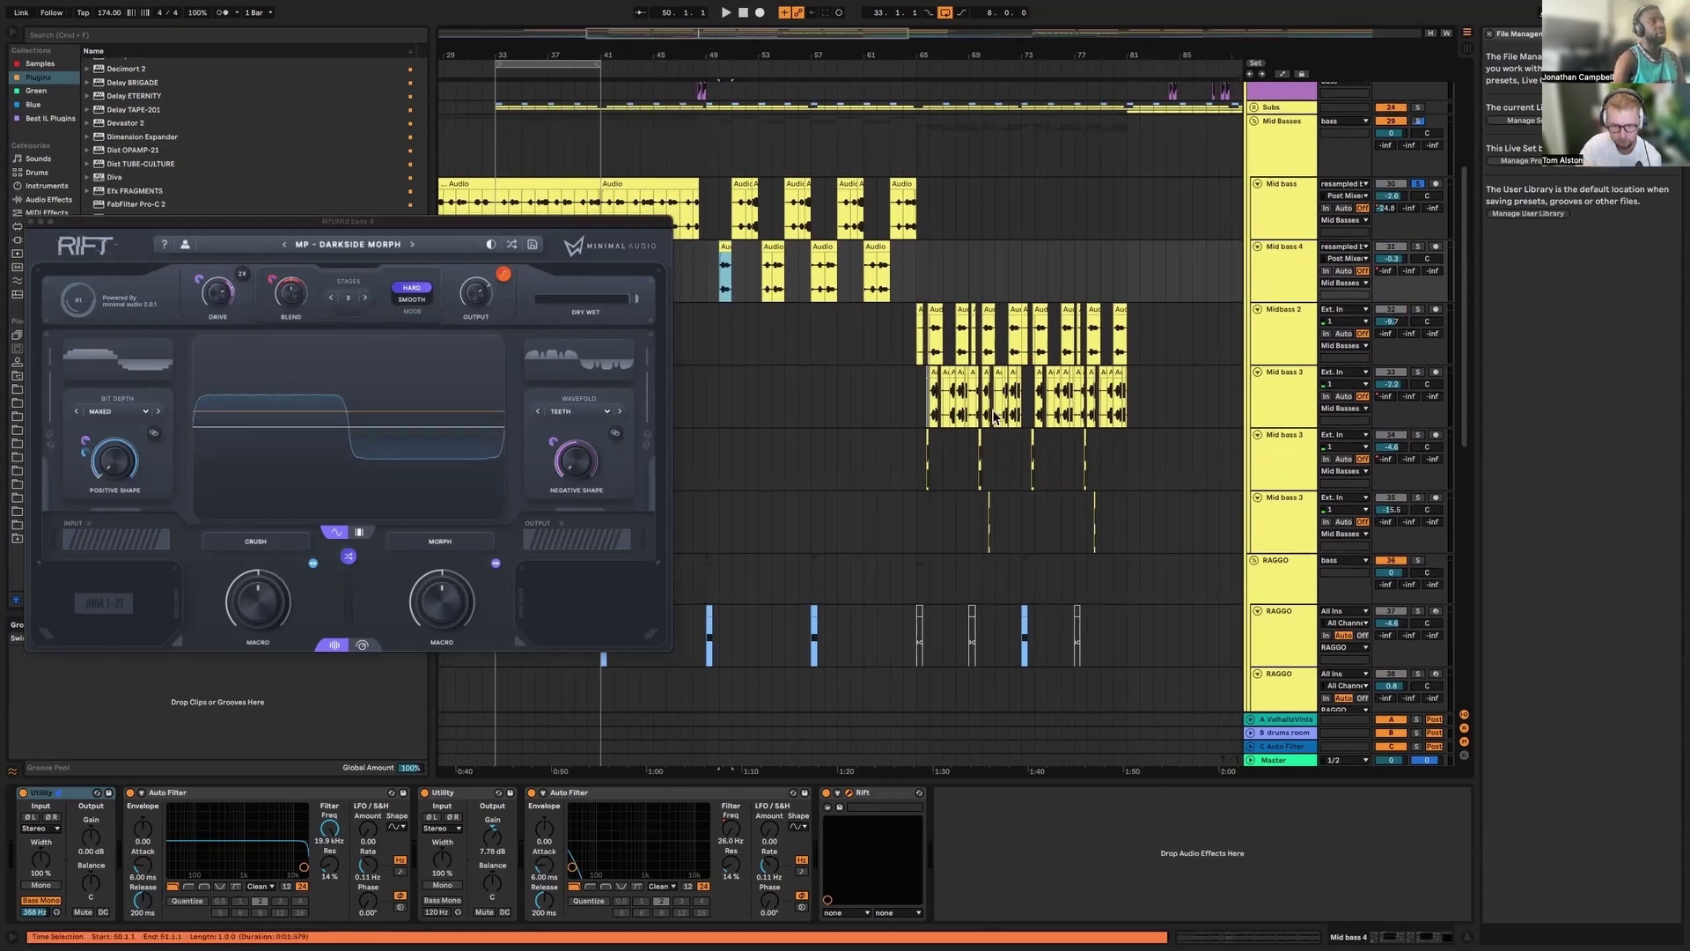
scroll(707, 195, "up", 1)
scroll(707, 194, "left", 2)
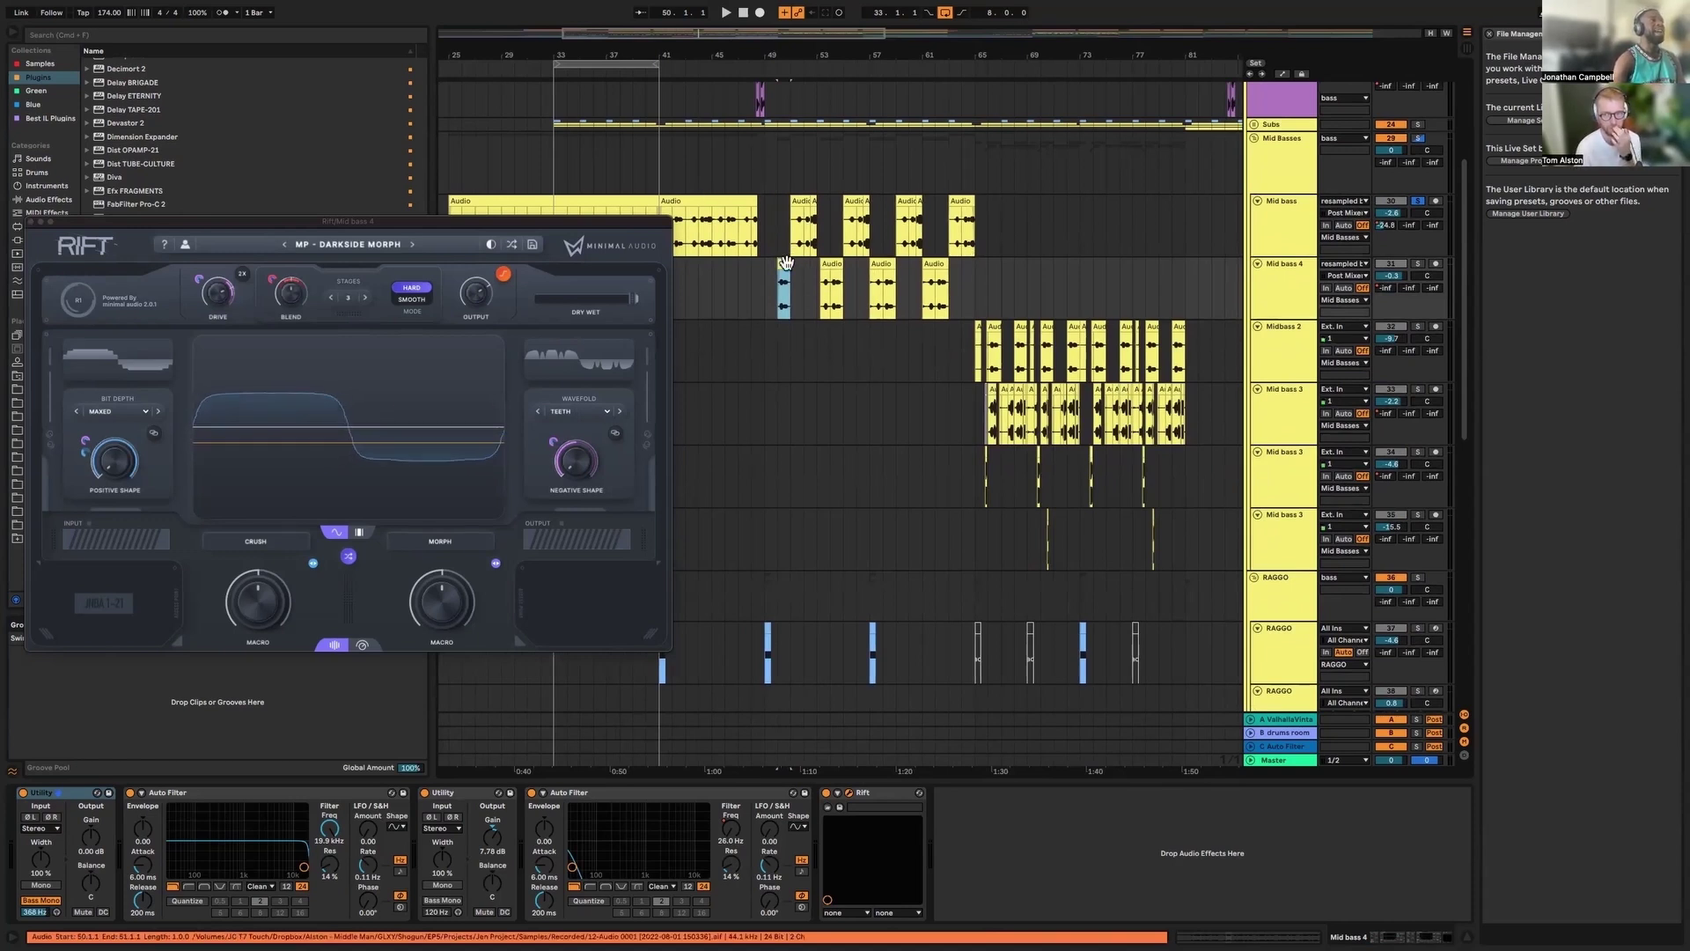
left_click(1417, 263)
key("space")
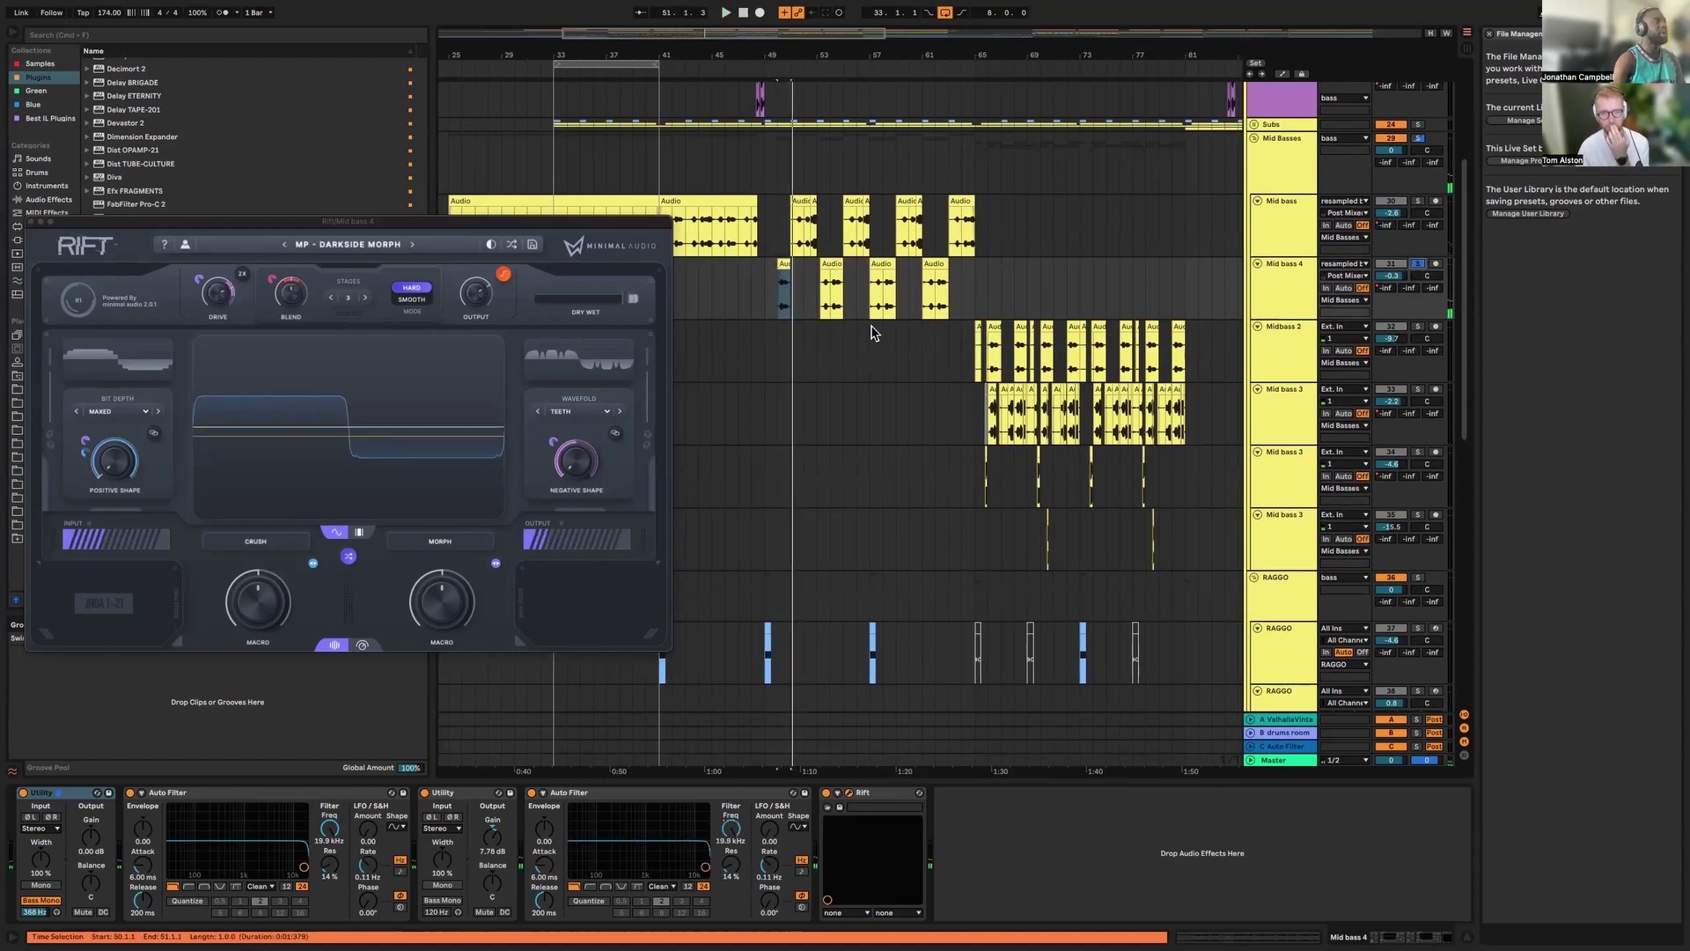
Move the Rift window clear of the mid bass clips, solo Mid bass, and audition its second clip from bar 41
scroll(799, 299, "left", 5)
left_click_drag(463, 224, 510, 386)
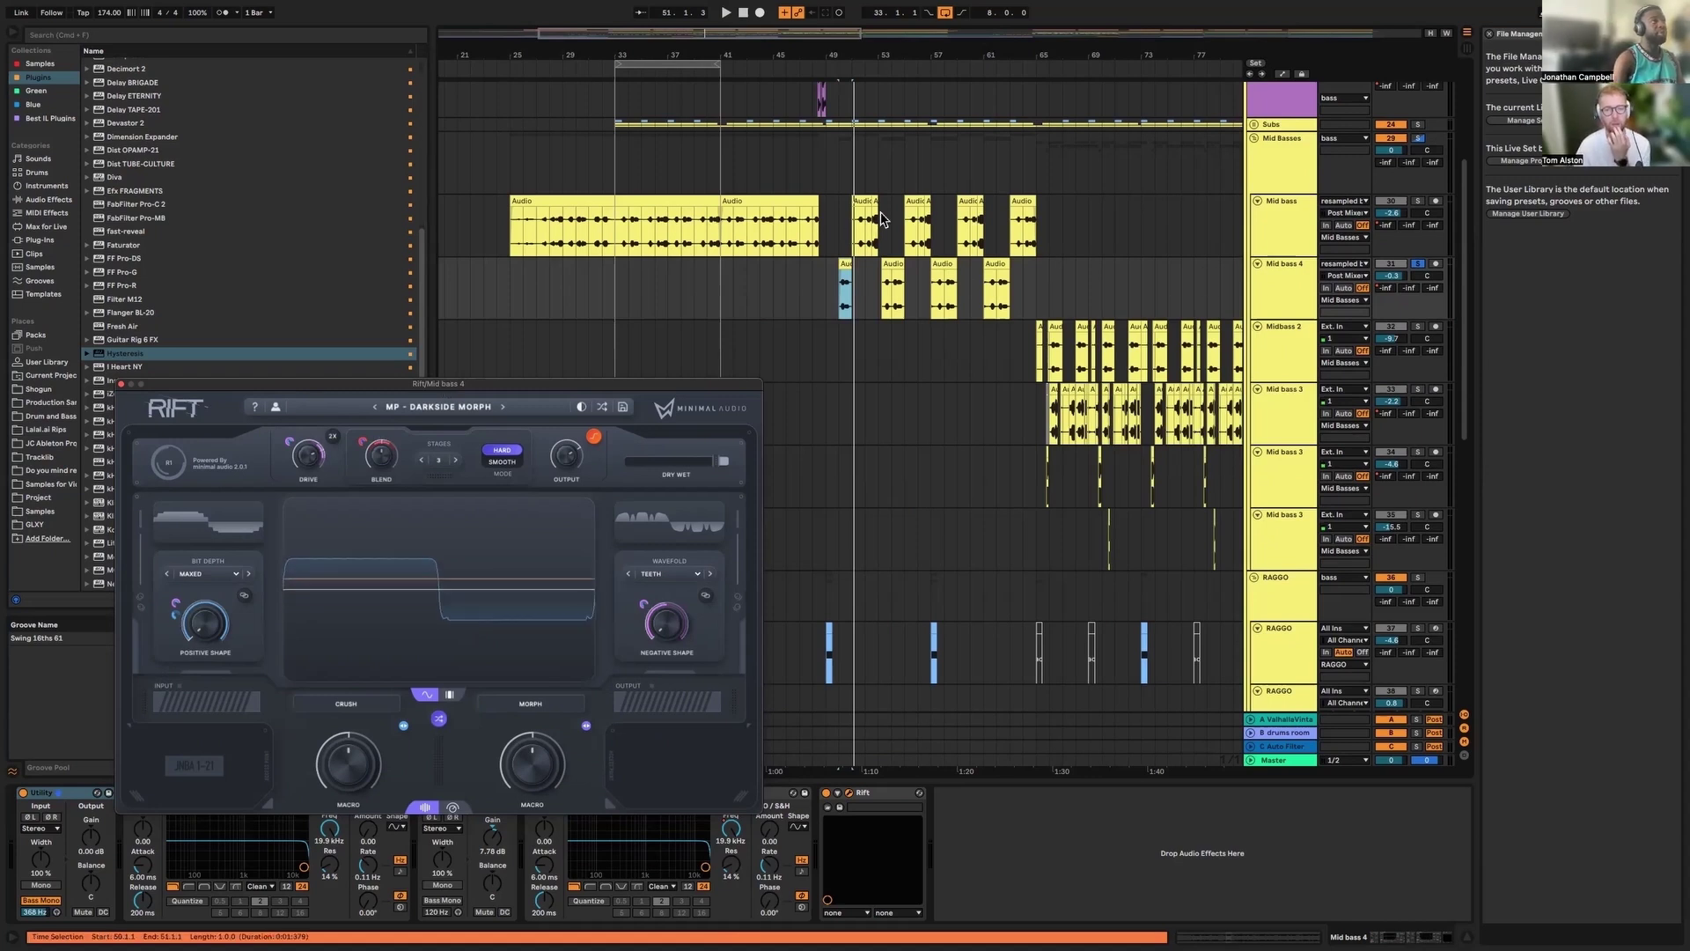
left_click(764, 218)
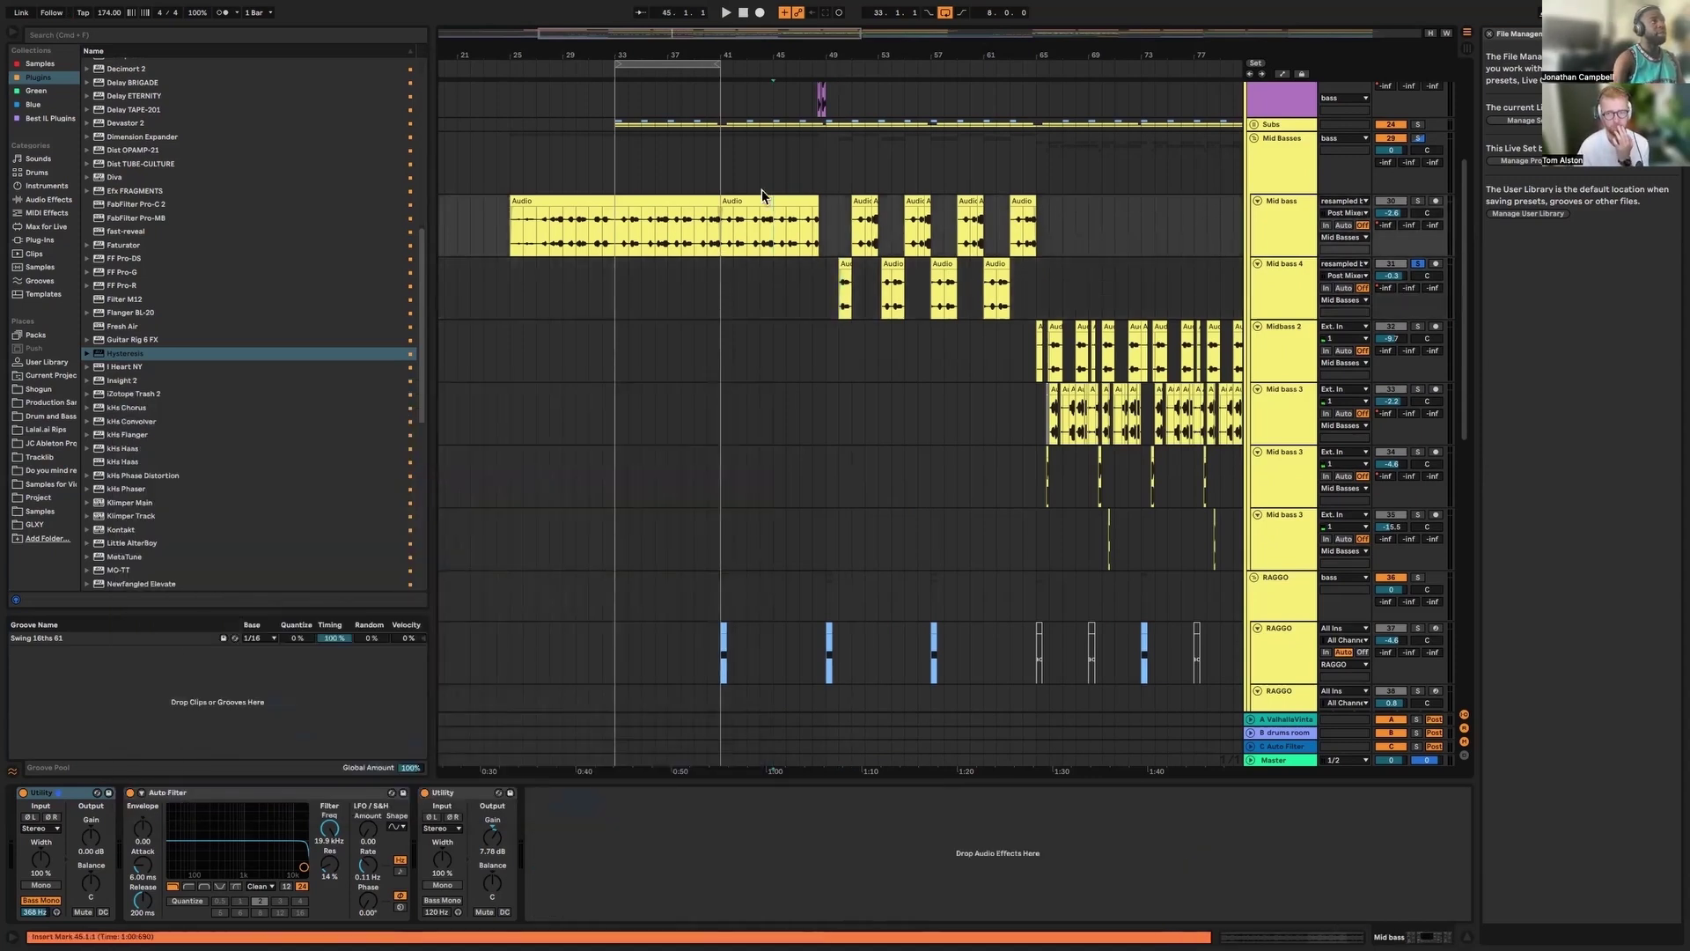
left_click(762, 196)
left_click(1418, 201)
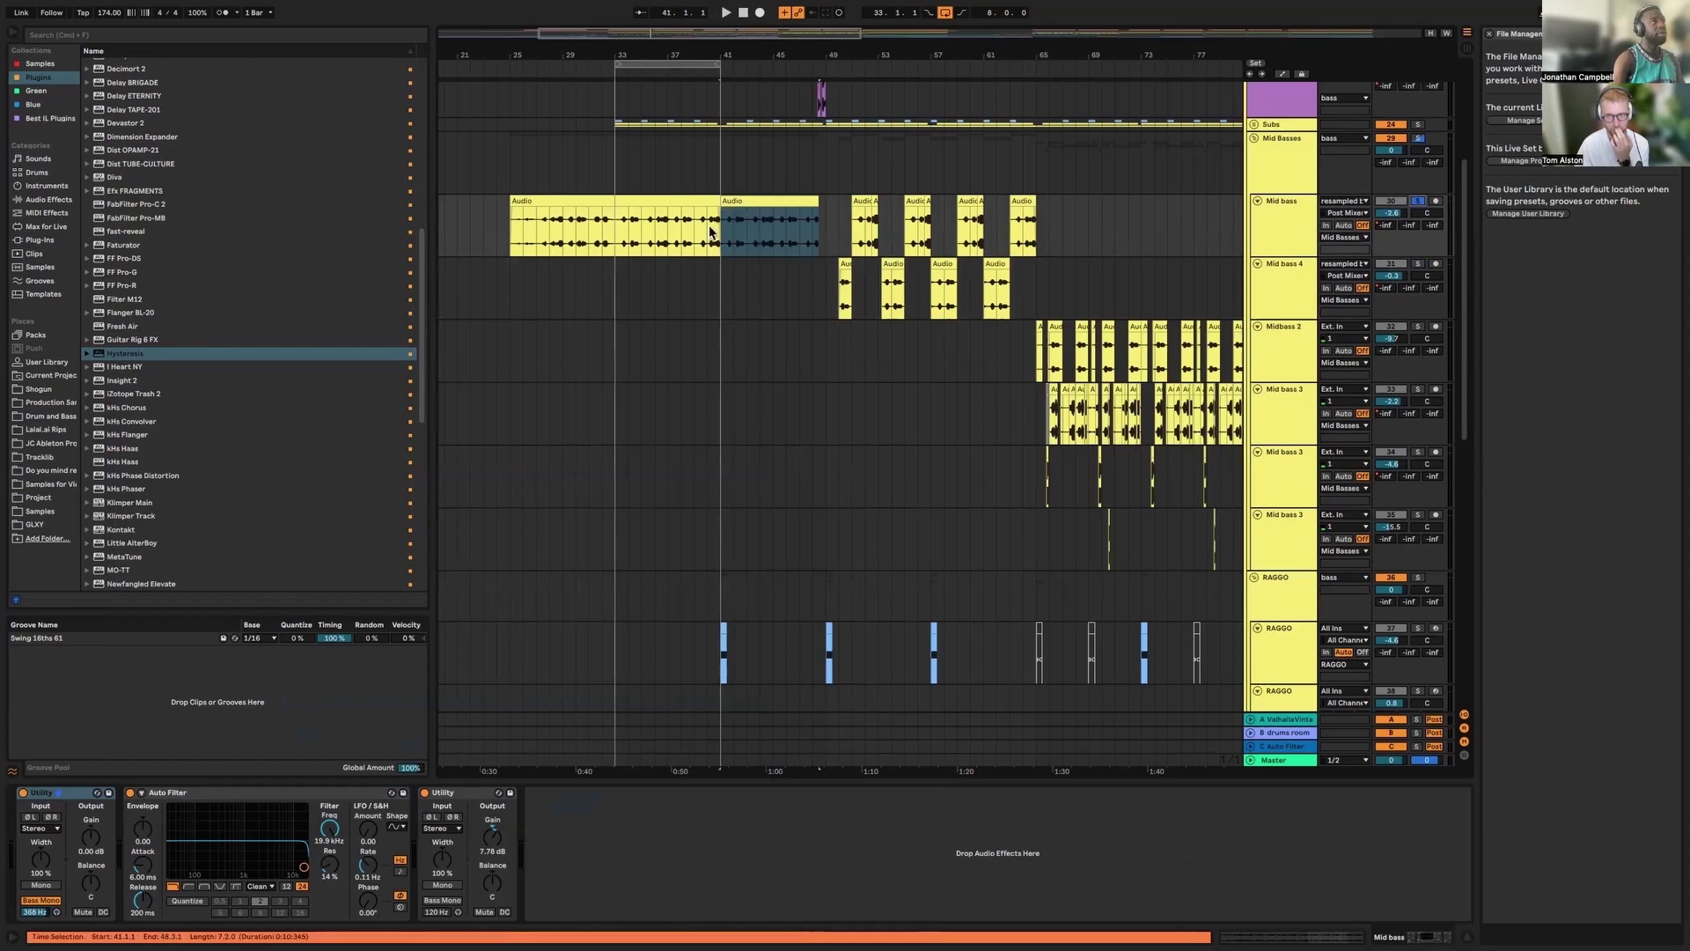
left_click(762, 236)
key("space")
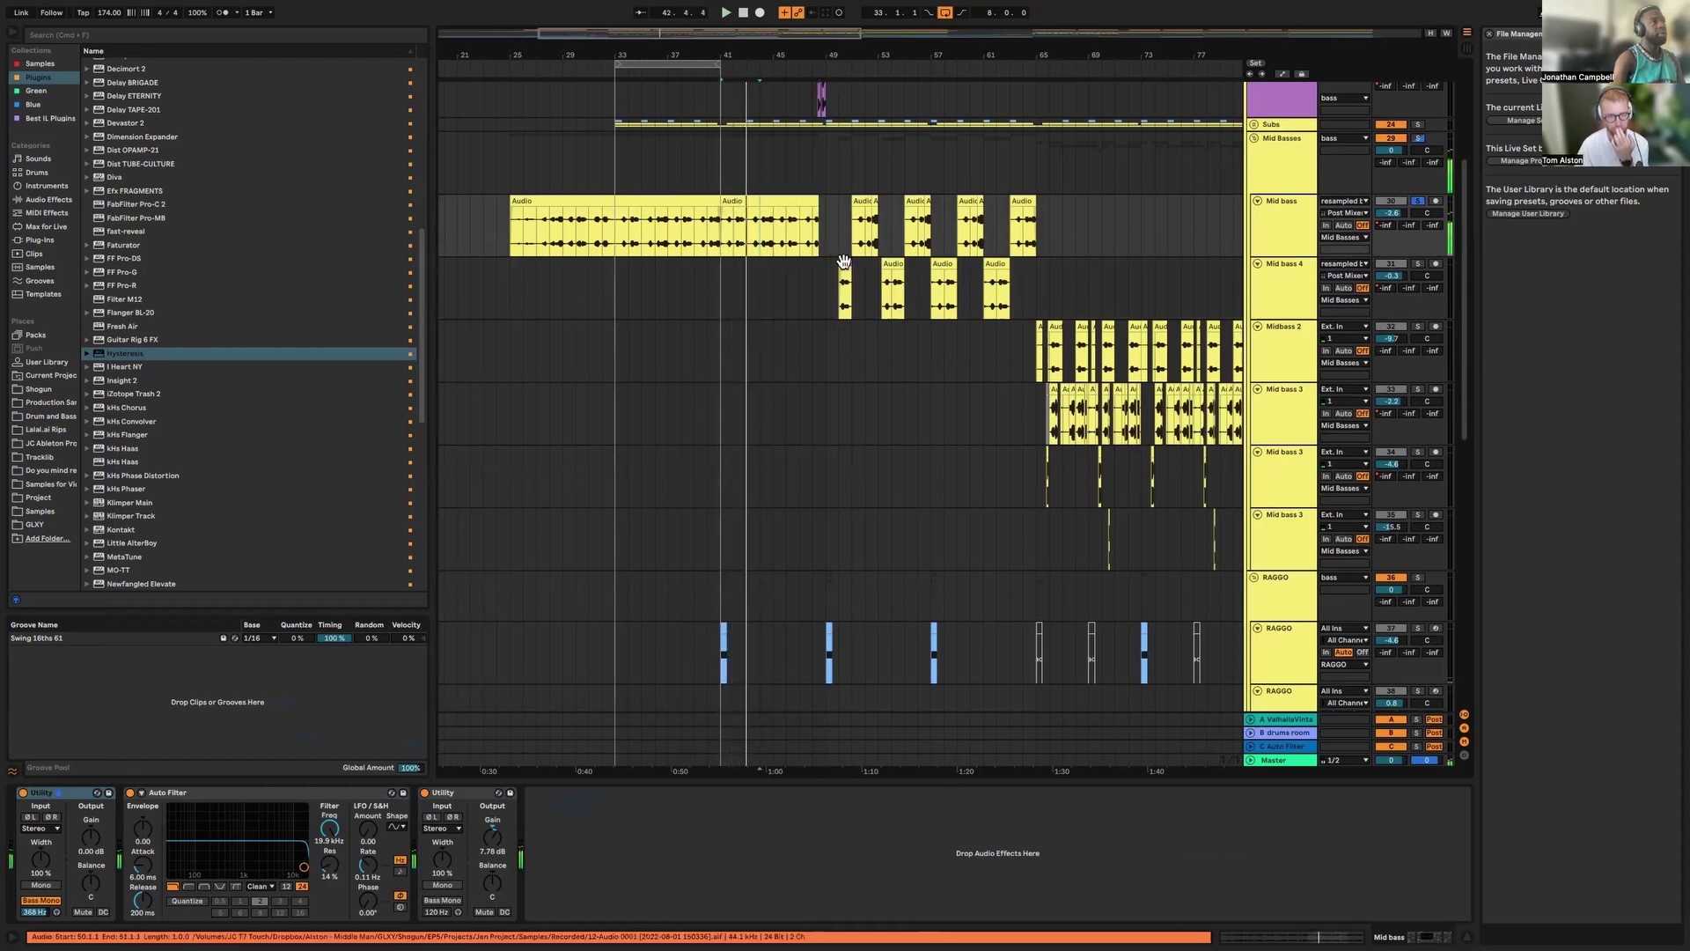
Solo Mid bass 4 again, replay its bar 50 clip for comparison, and close the Rift window
left_click(845, 290)
left_click(1417, 263)
key("space")
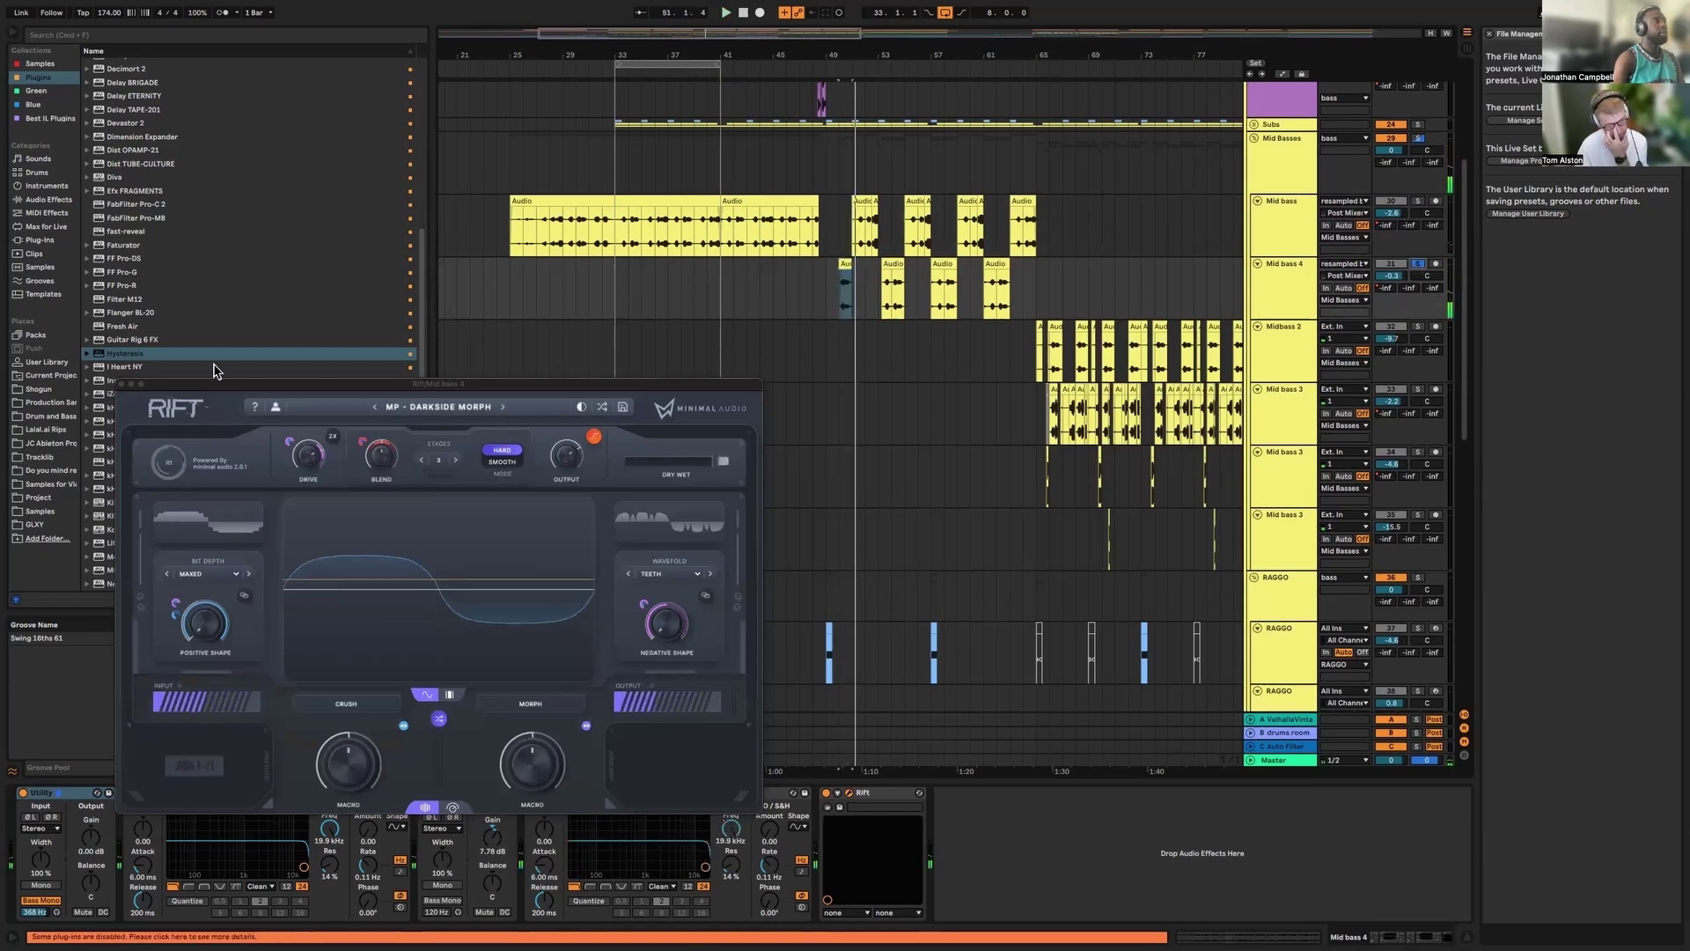
left_click(132, 385)
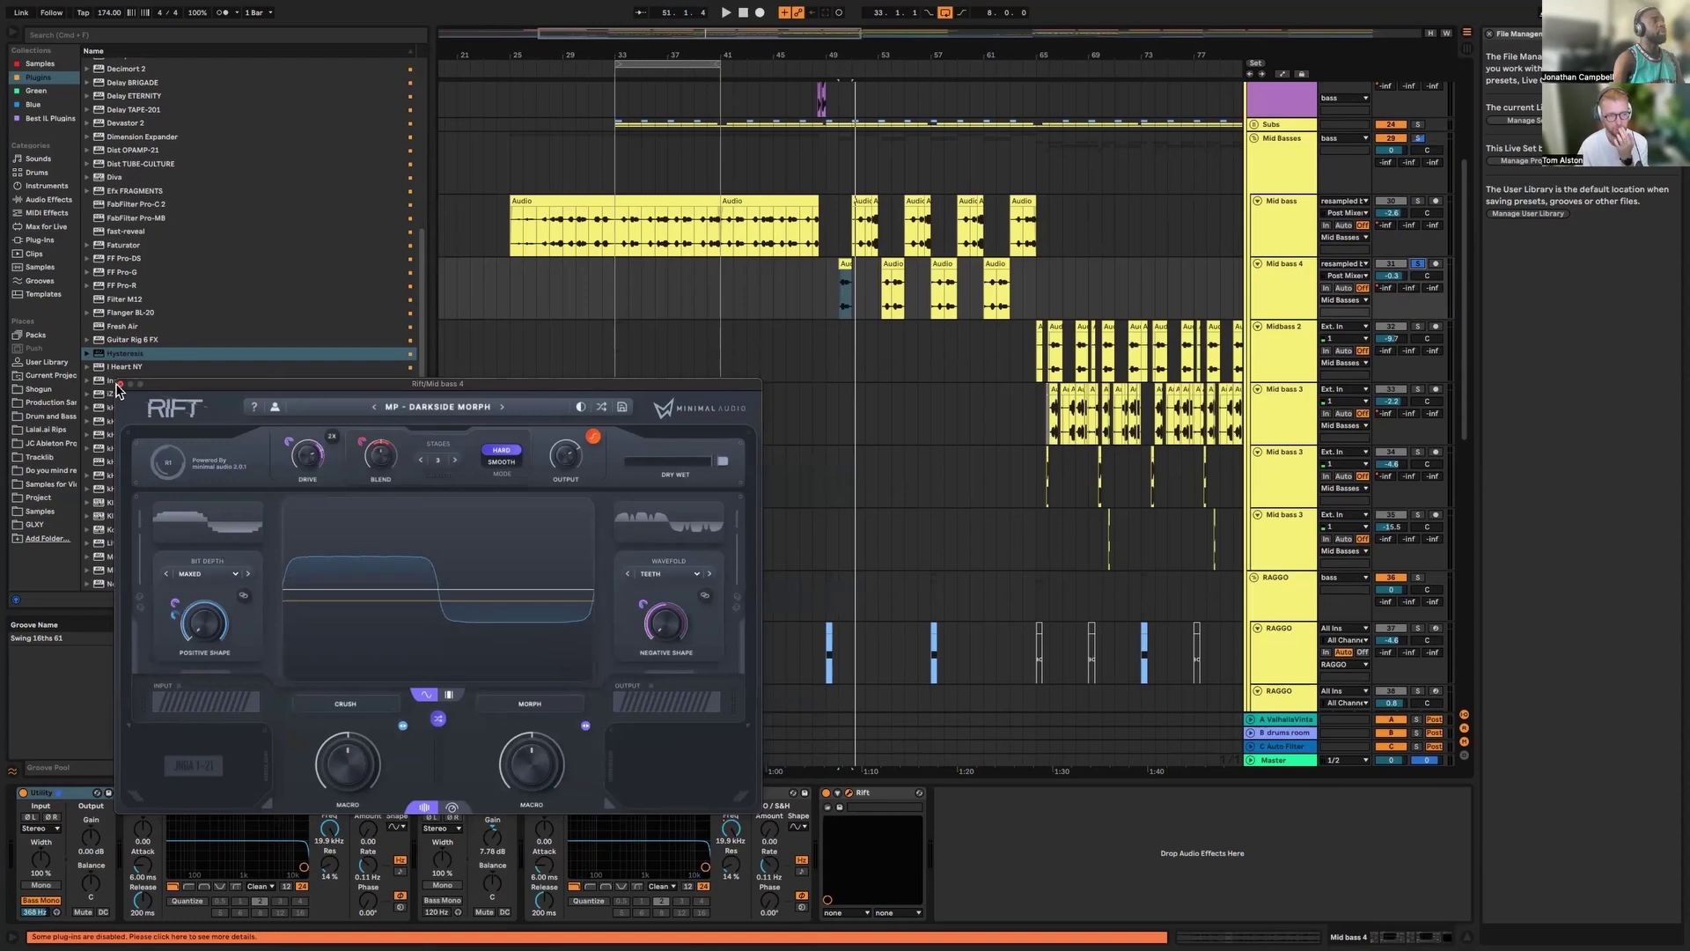
left_click(121, 384)
Solo the Midbass 2 track and audition its clip around bar 66
scroll(704, 362, "right", 8)
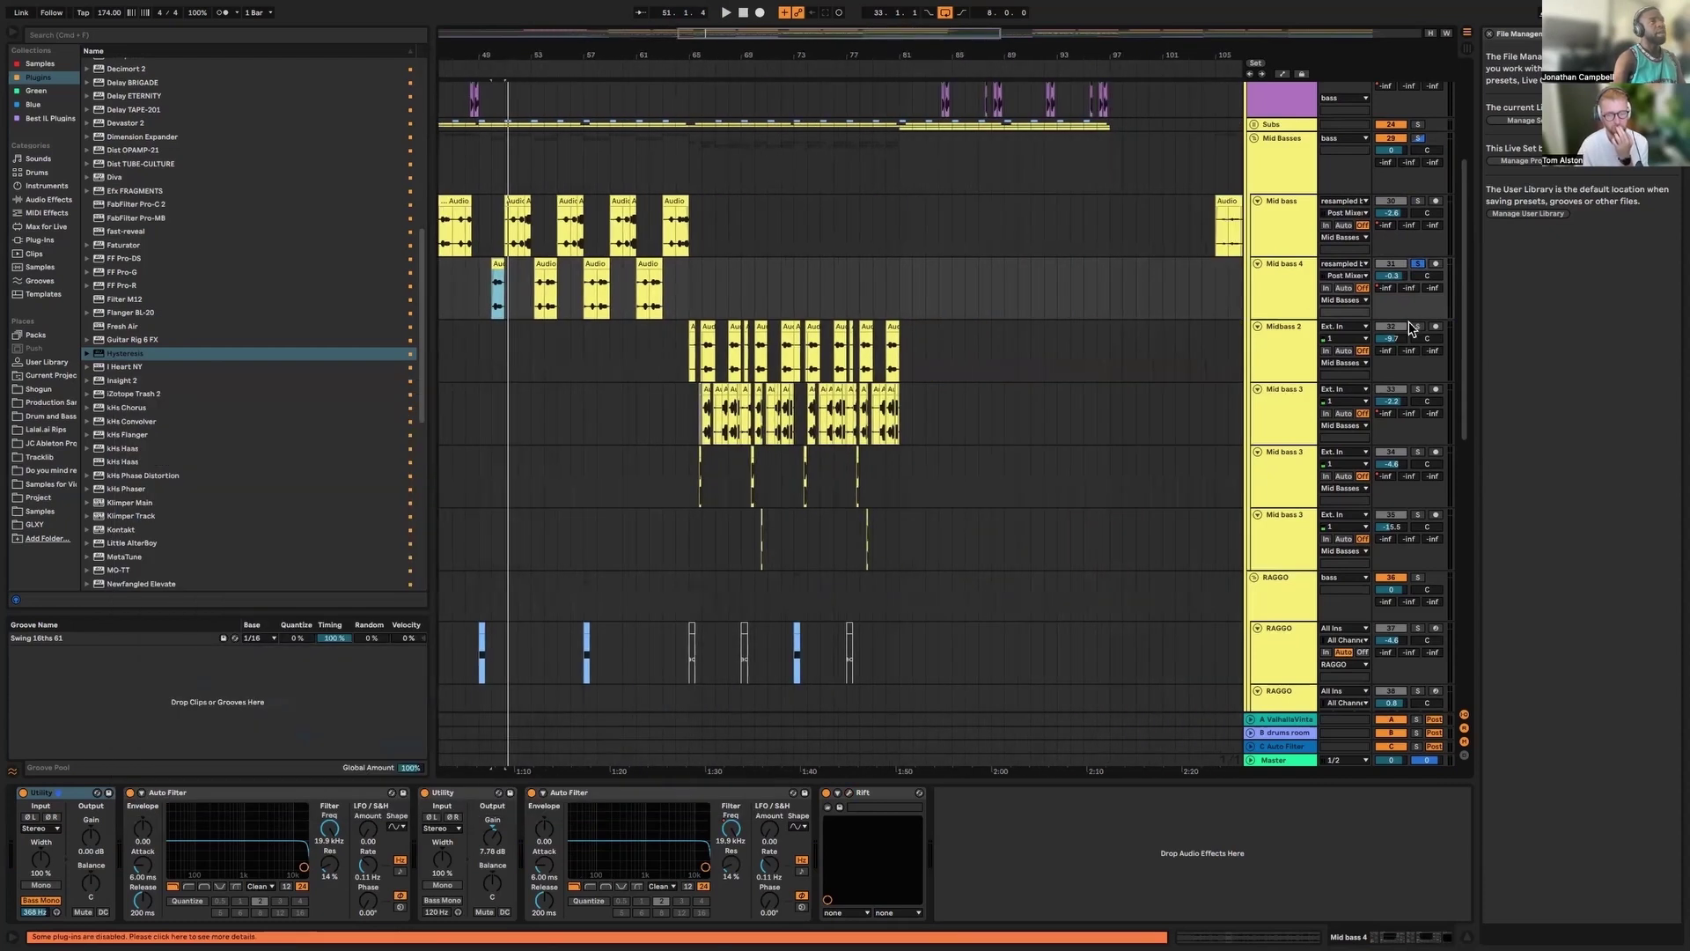
left_click(720, 326)
key("space")
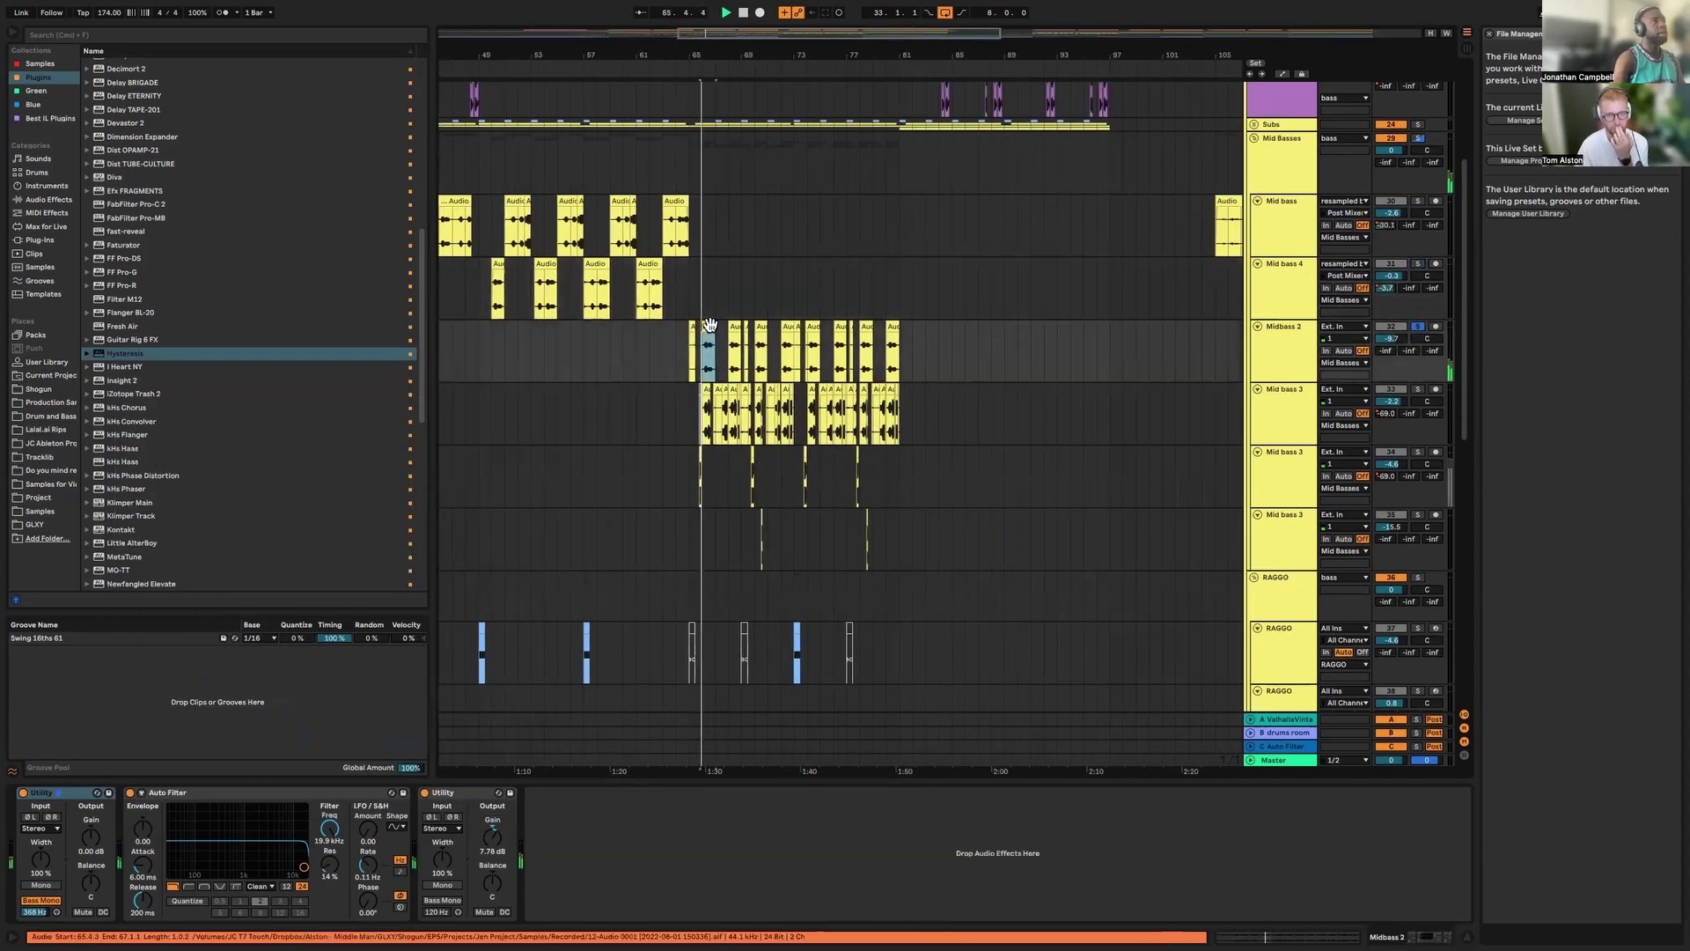
Solo the first Mid bass 3 track and audition its clips from bar 66 with its device chain in view
left_click(1417, 389)
left_click(729, 402)
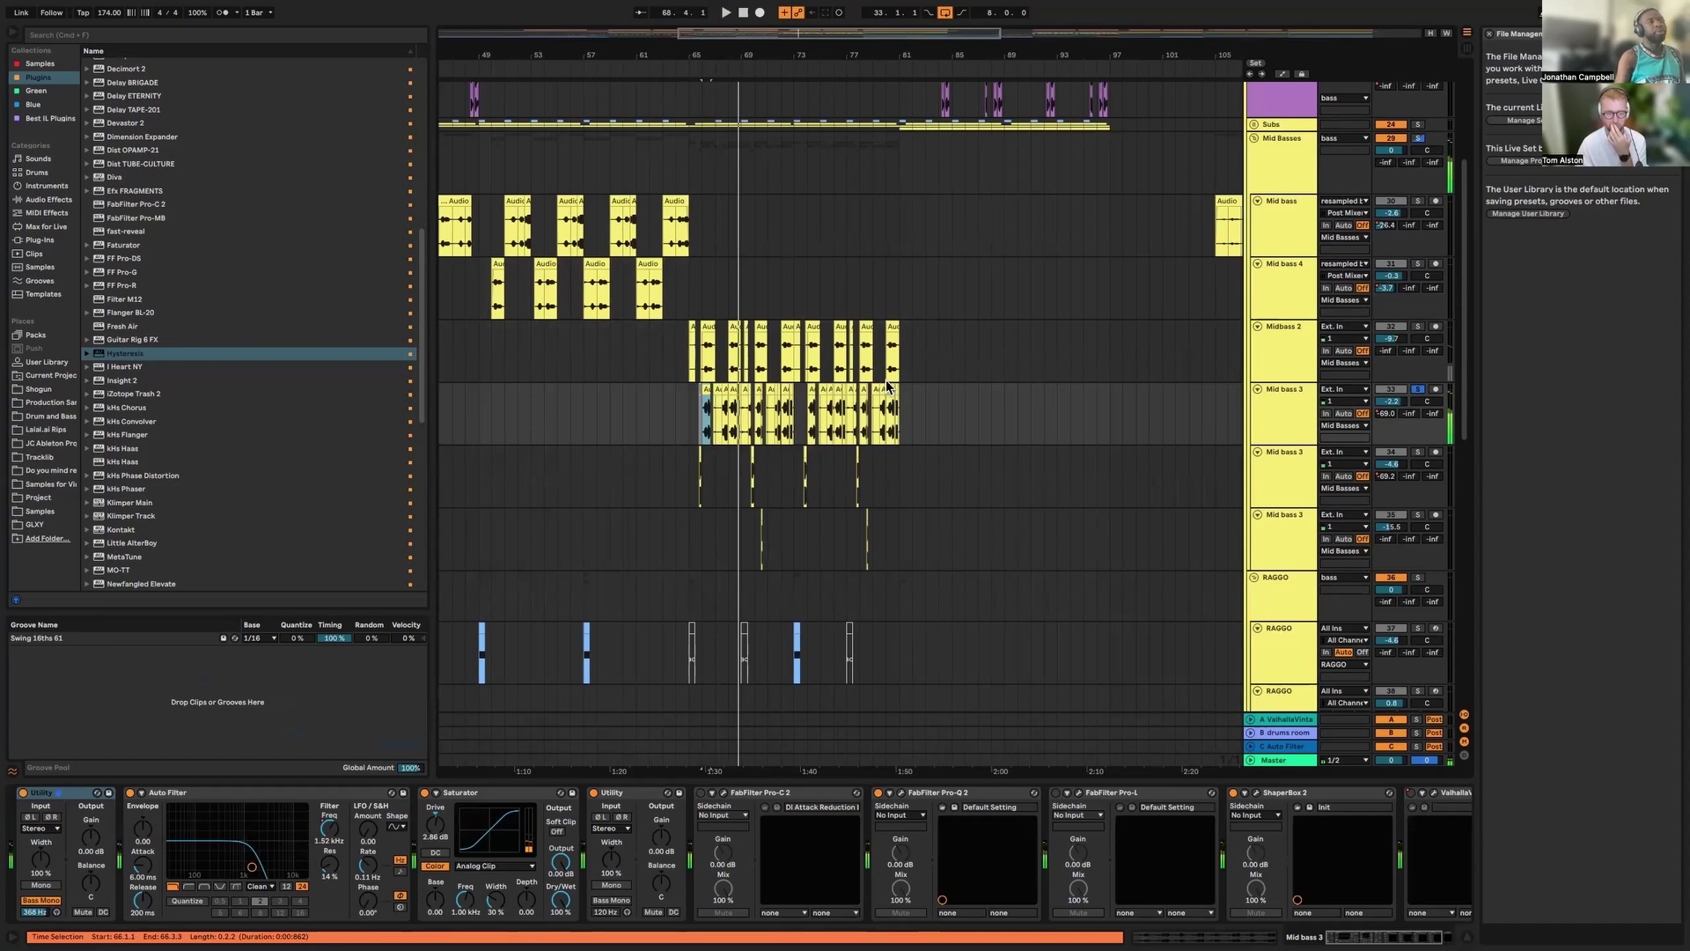
scroll(1059, 878, "right", 3)
scroll(1065, 874, "left", 3)
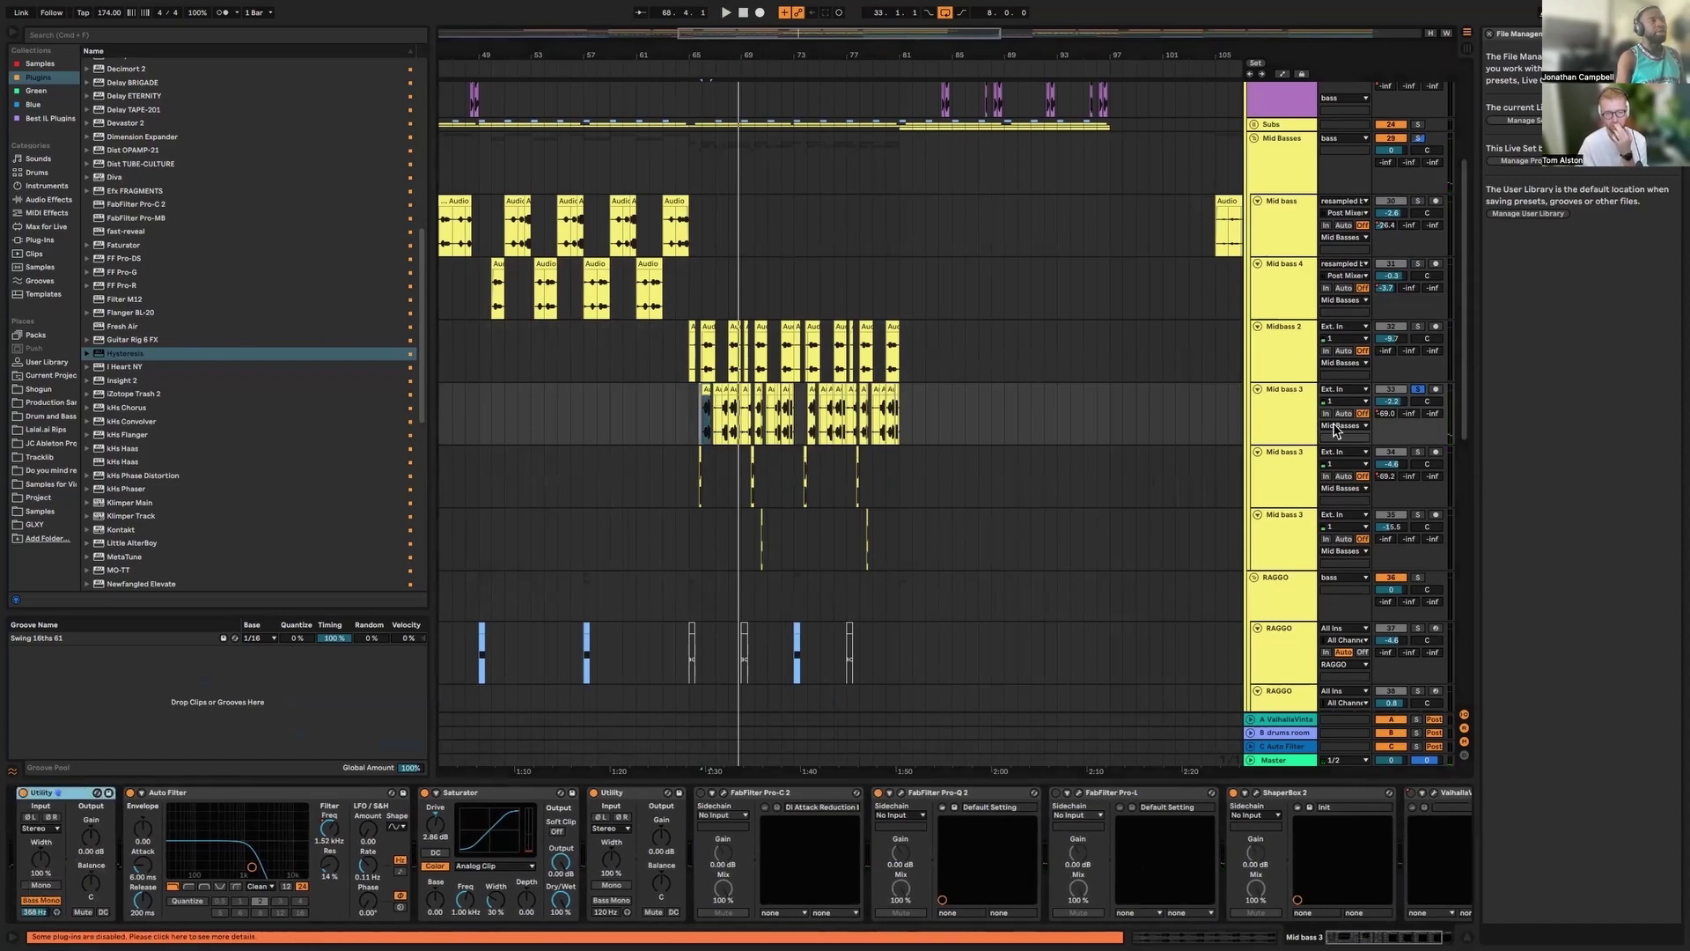
Duplicate the Mid bass track directly above Mid bass 4, including its audio clips and devices
left_click(1303, 420)
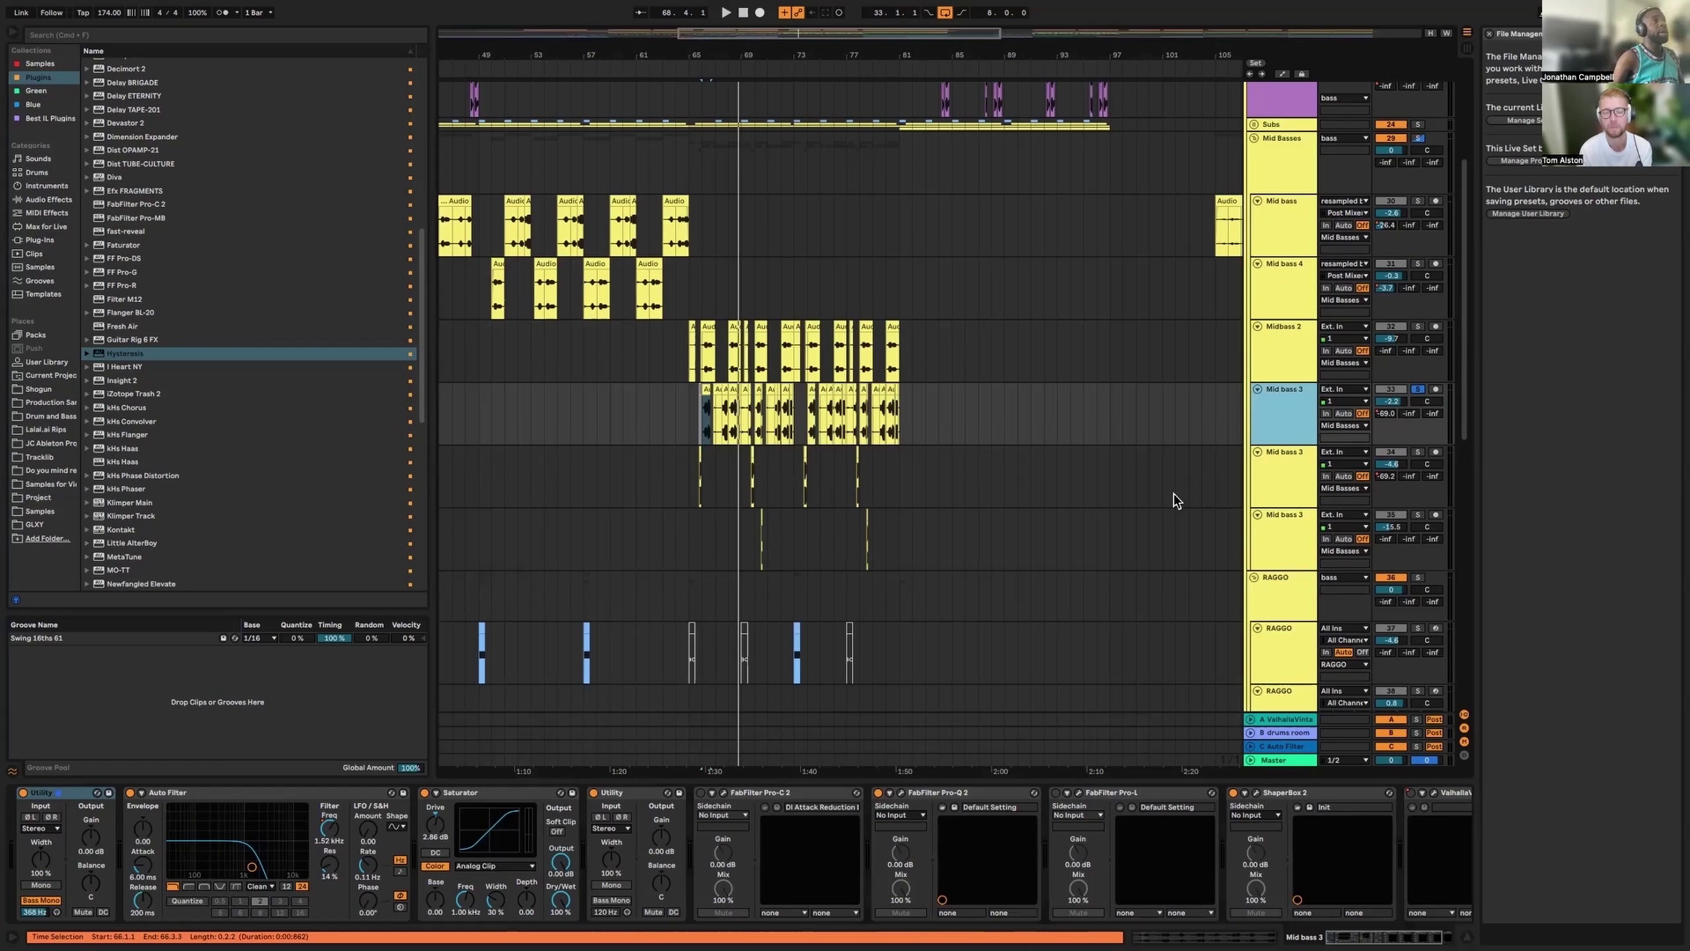
scroll(1036, 484, "left", 4)
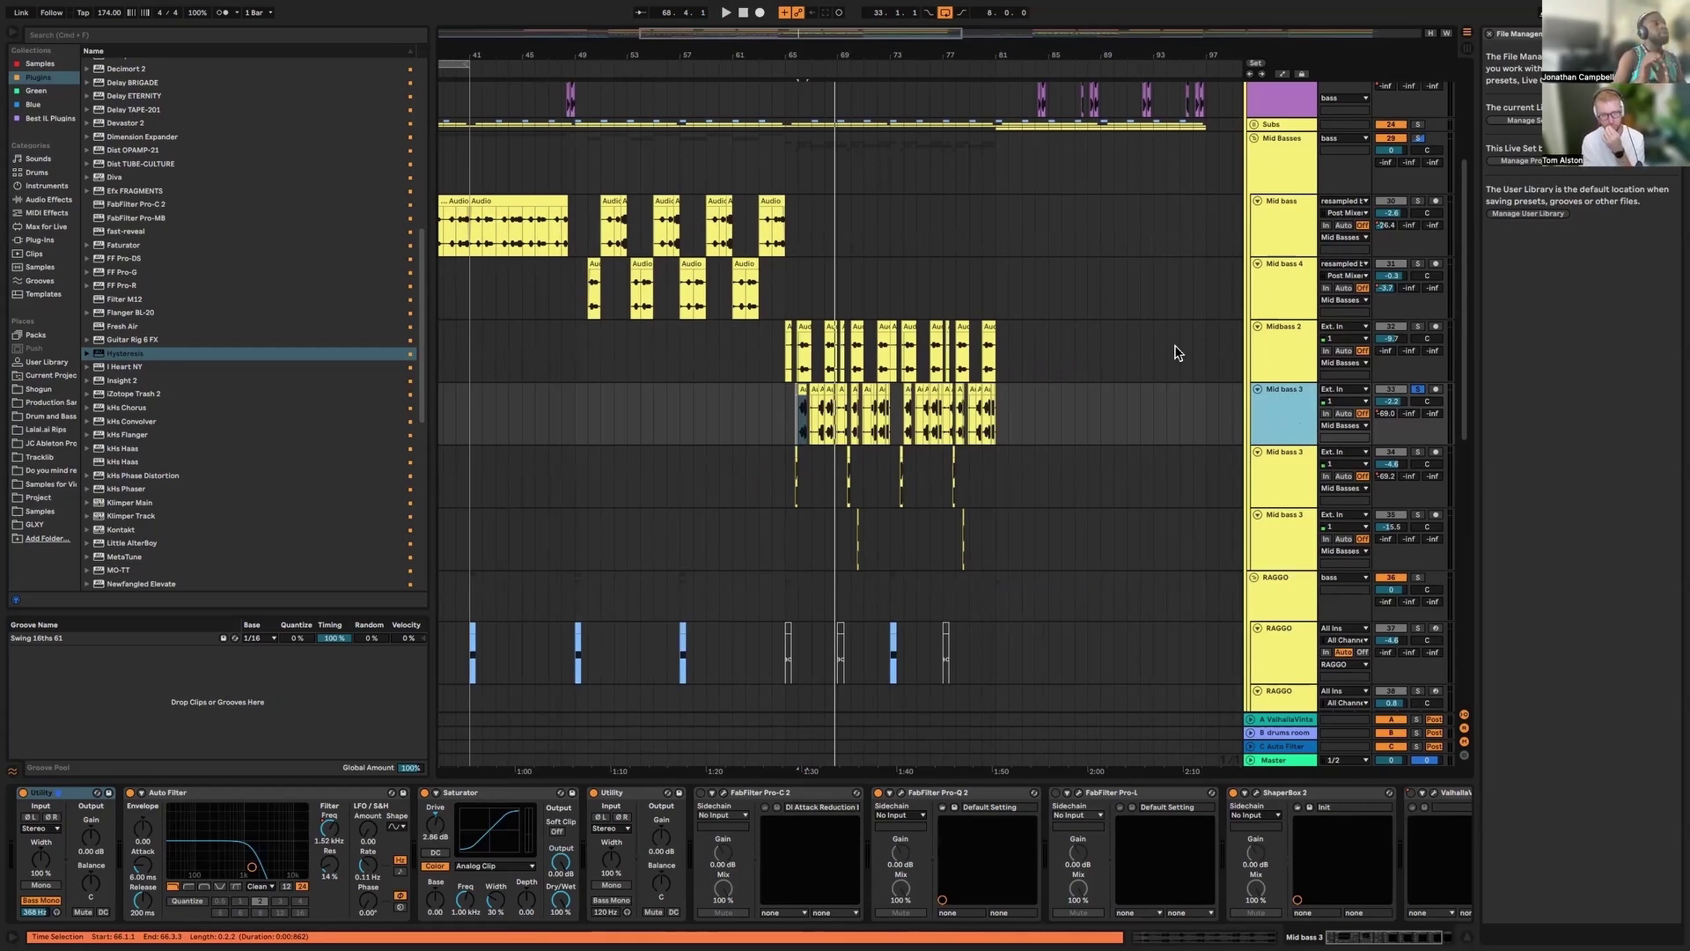
left_click(1282, 352)
left_click(1281, 392)
left_click(1274, 352)
left_click(1279, 237)
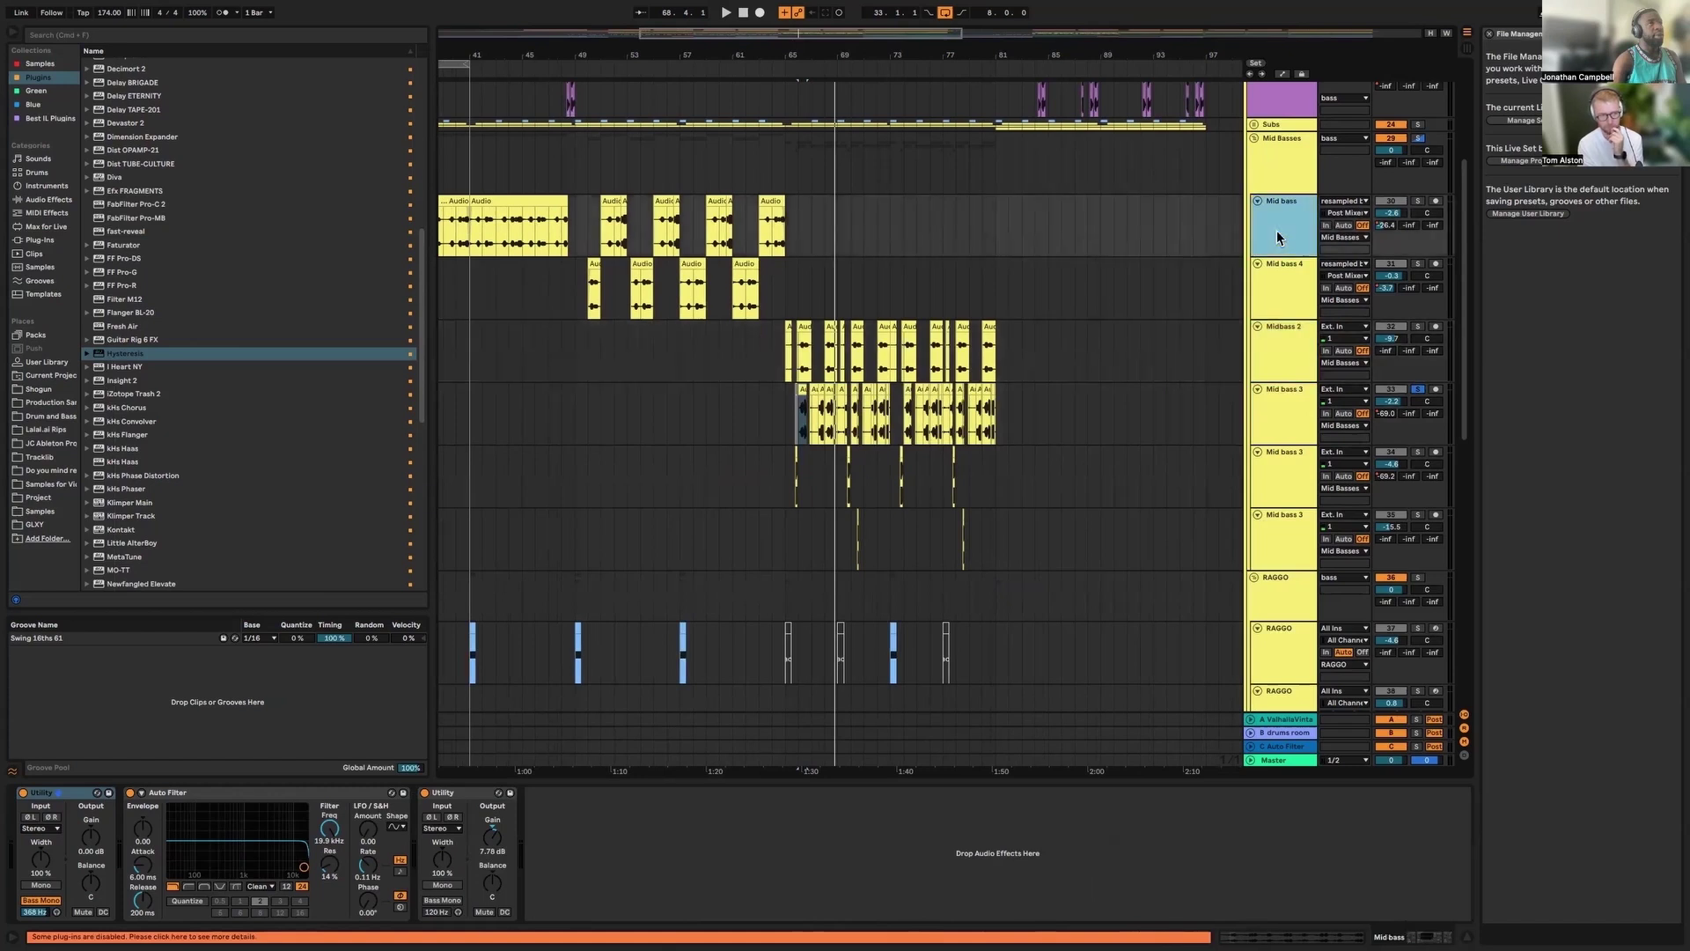
key("ctrl+d")
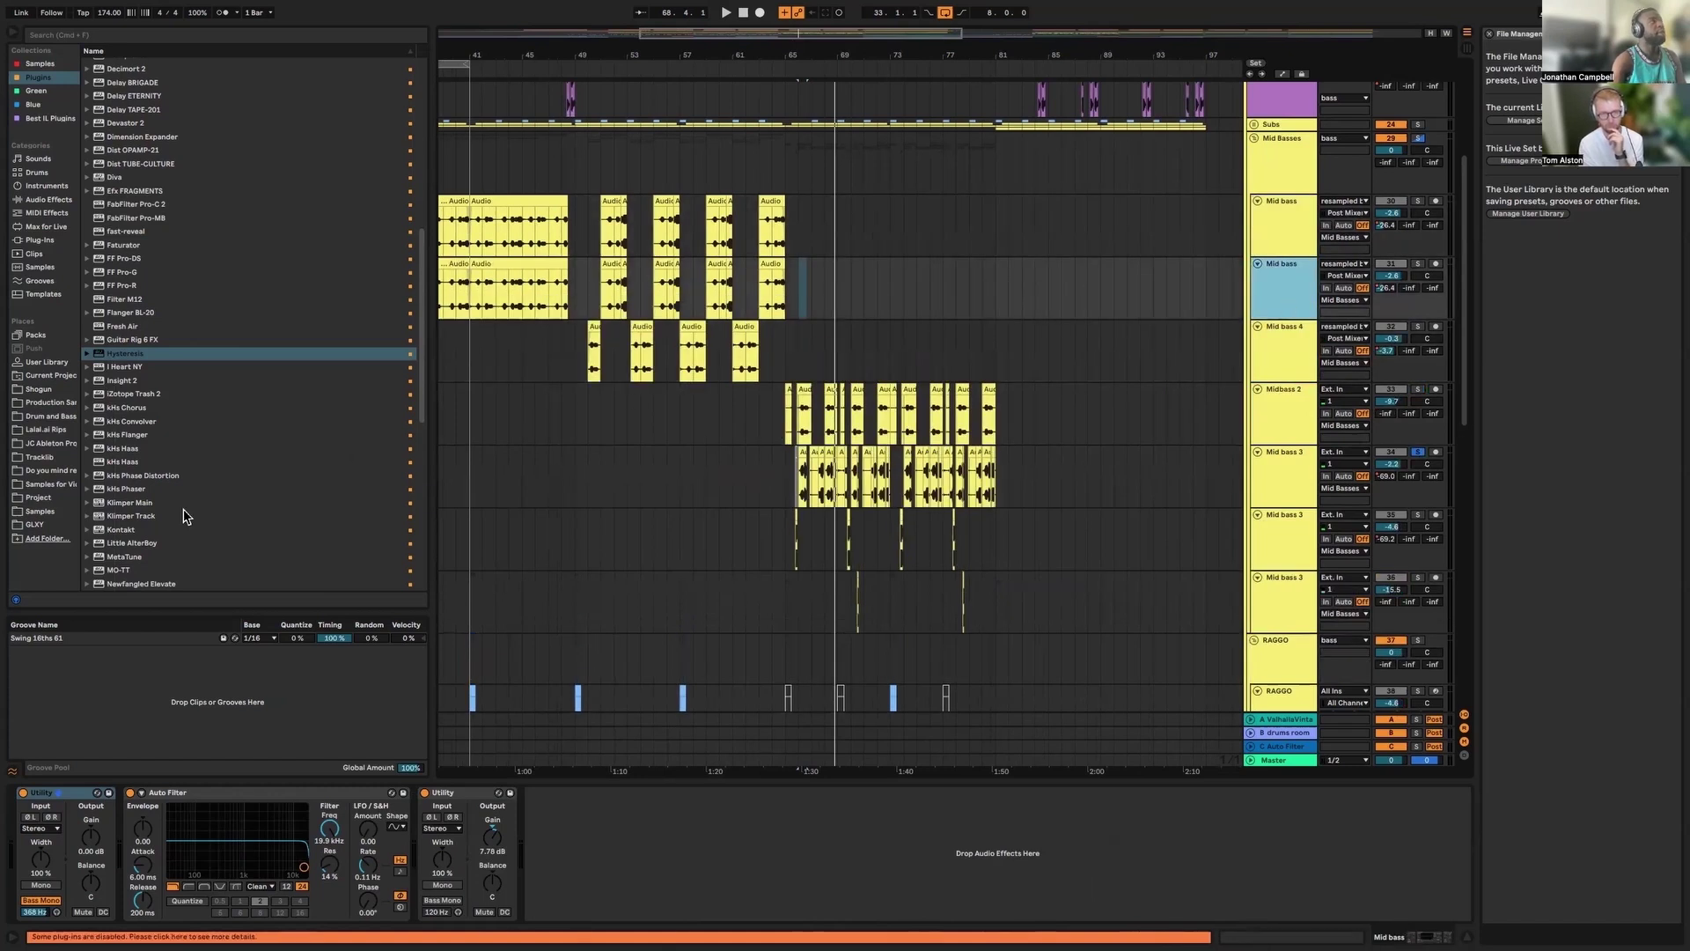
Add the ShaperBox 3 plugin to the end of the duplicated Mid bass track's device chain and solo that track
scroll(183, 509, "down", 10)
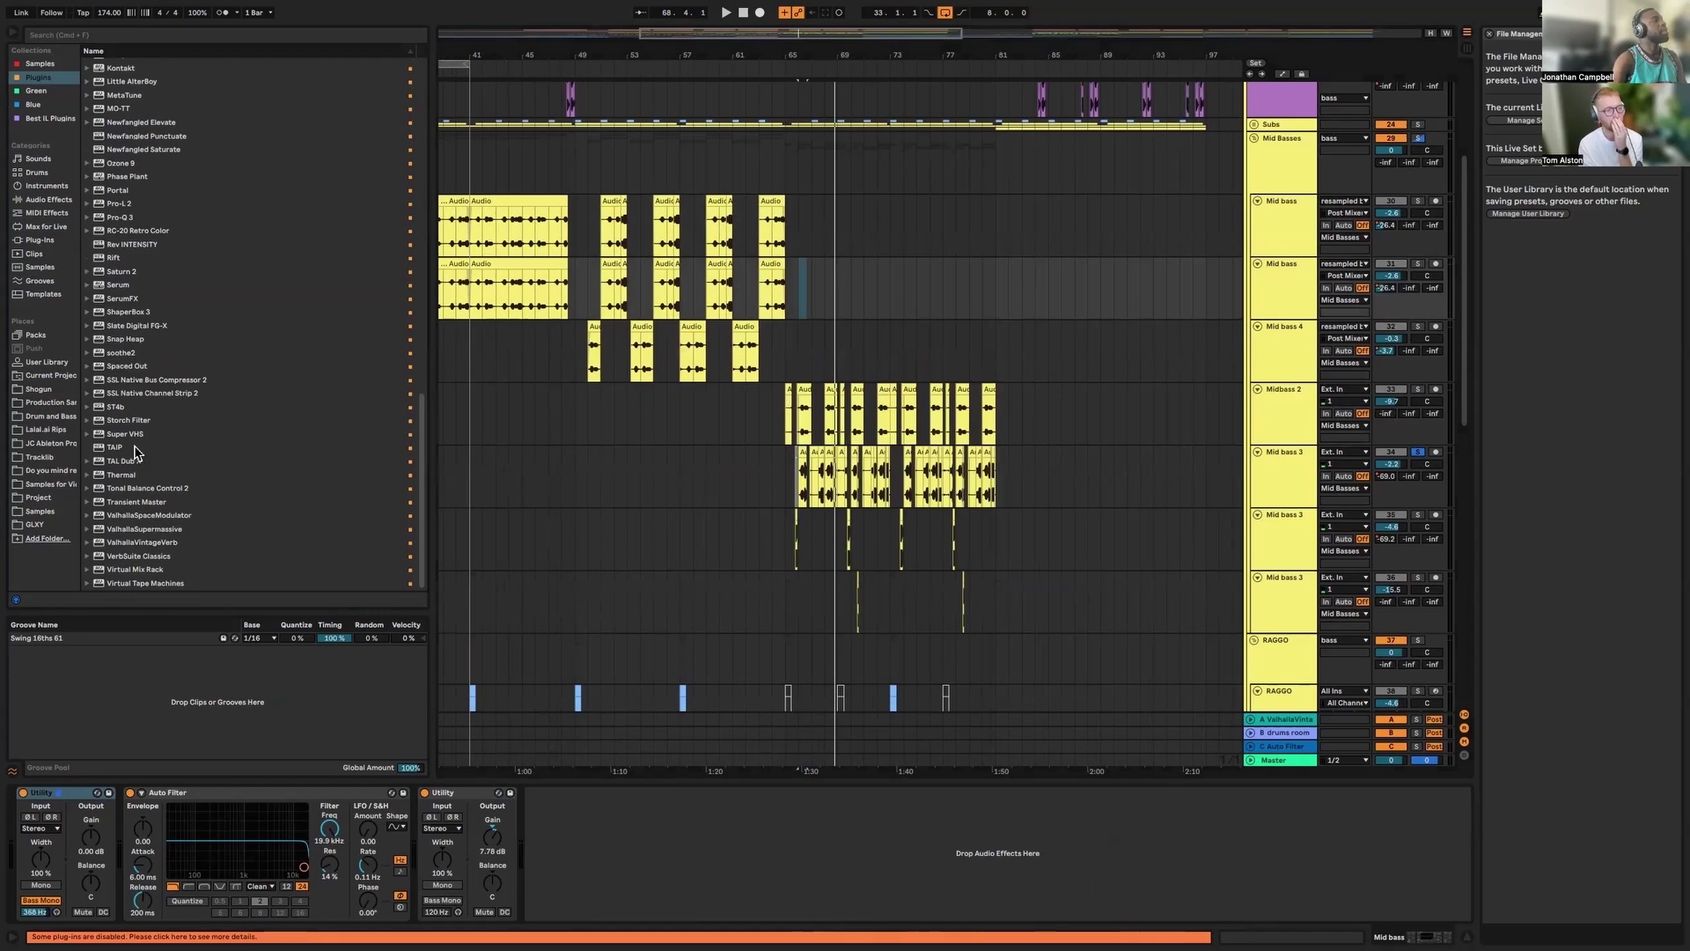
left_click(135, 312)
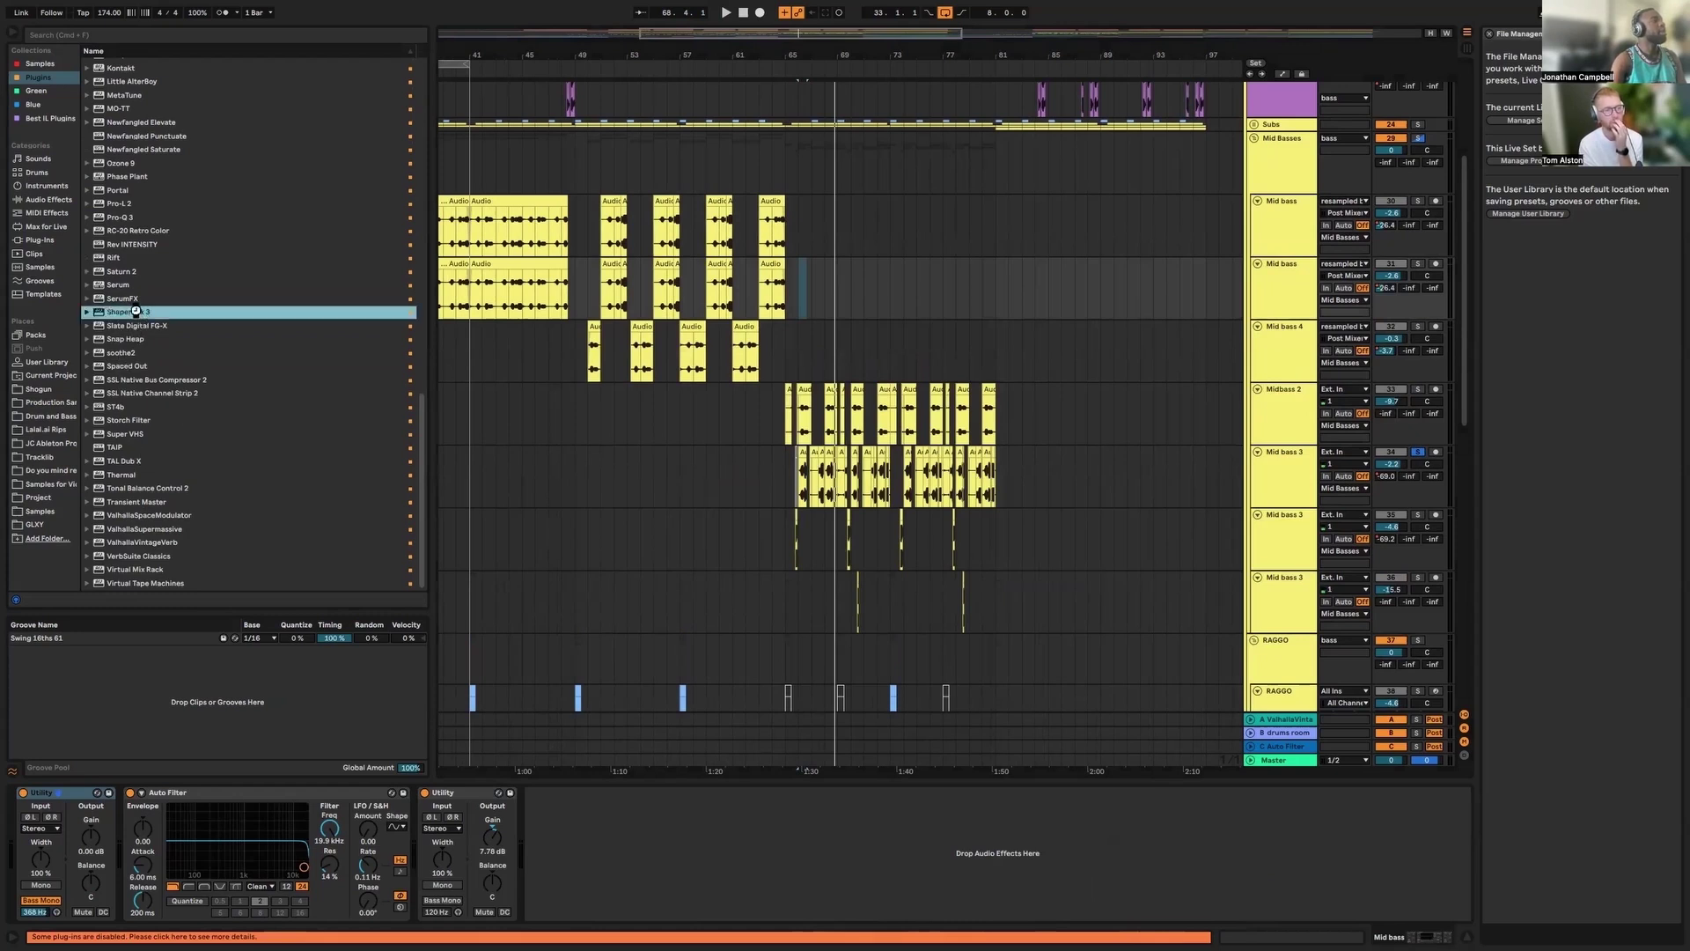
left_click_drag(685, 761, 876, 824)
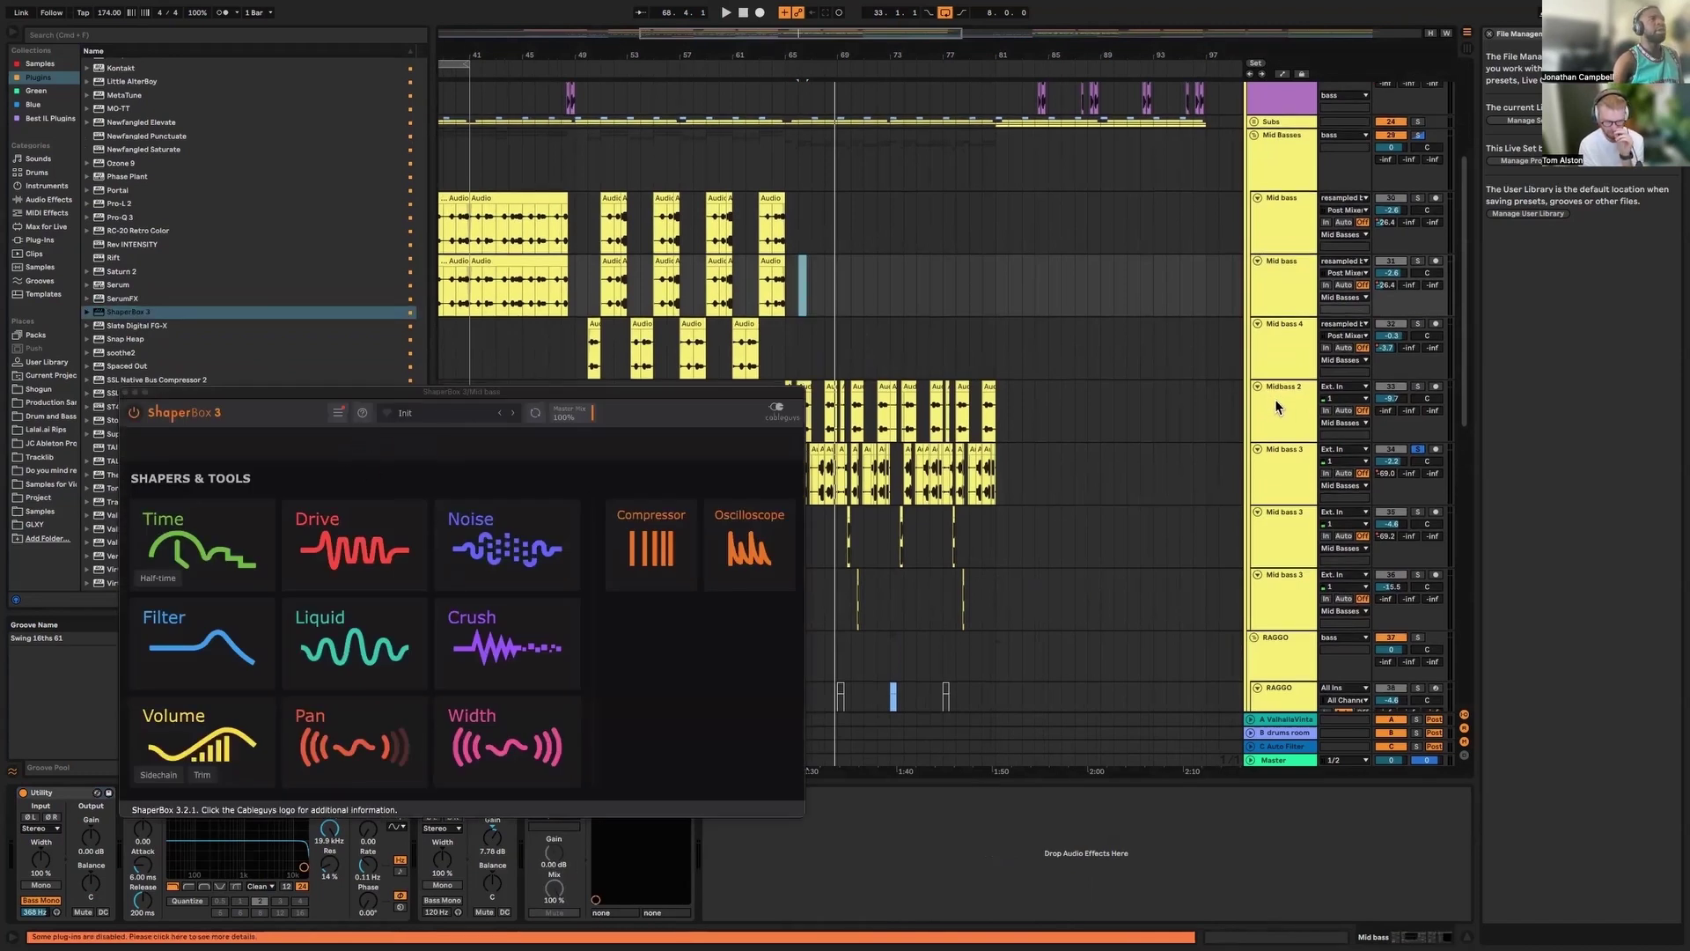
left_click(1417, 260)
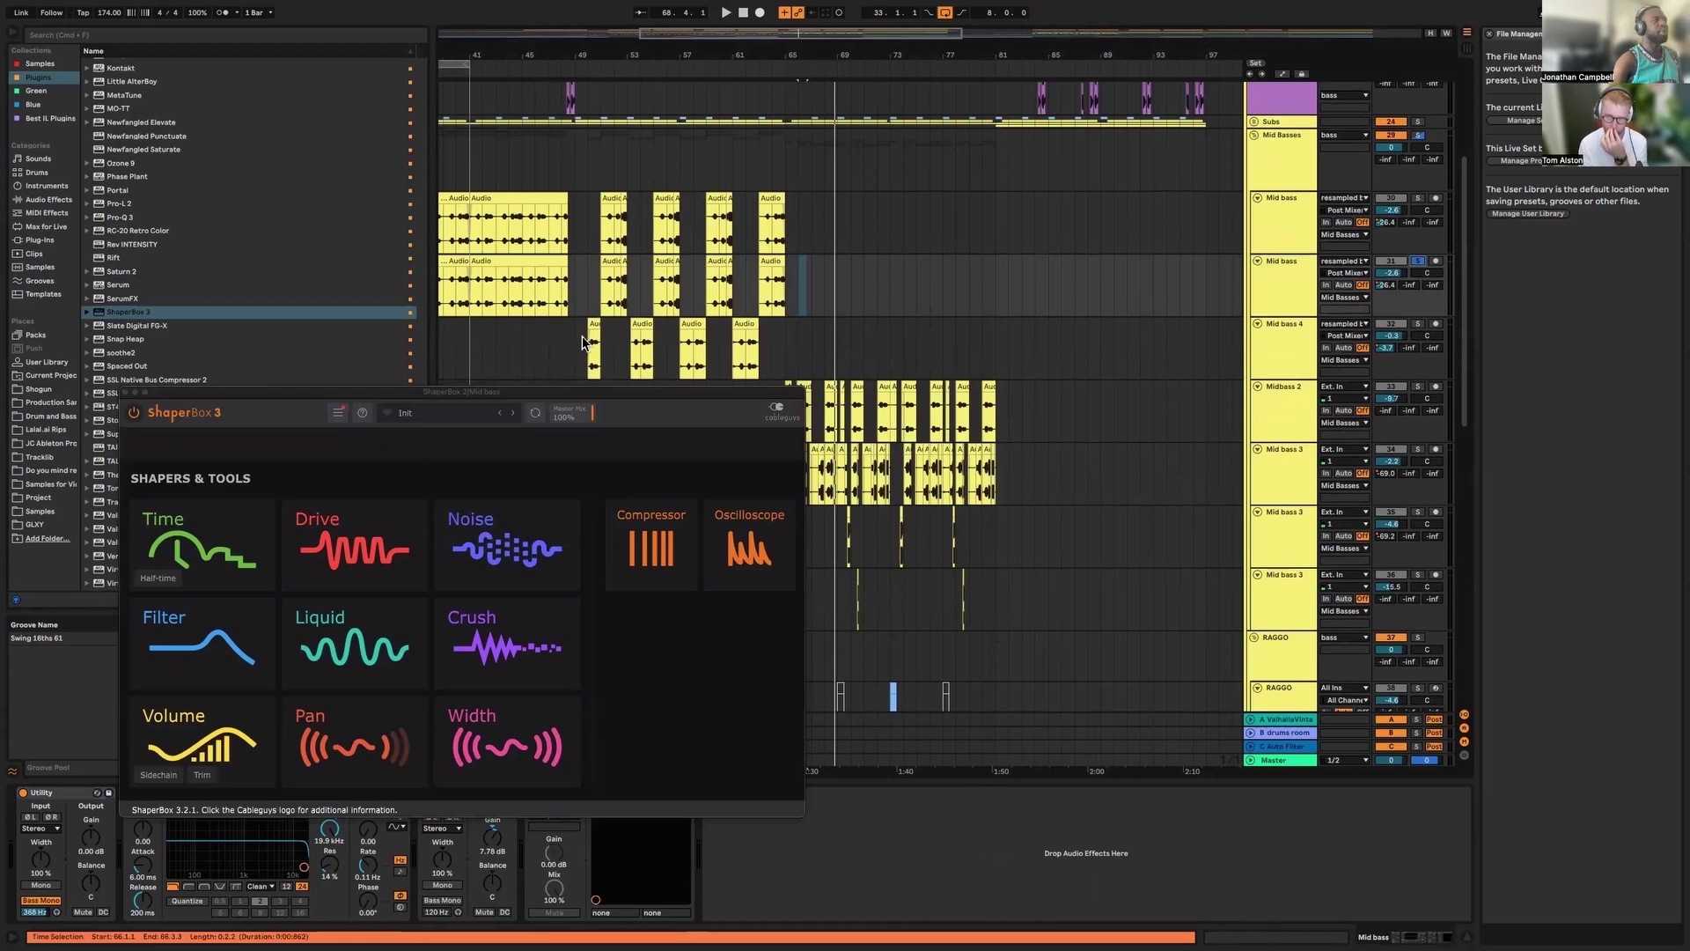
Load ShaperBox's 16th Rhythm preset from the Chop & Gate category and audition it on the duplicated Mid bass clips around bar 52
left_click(427, 419)
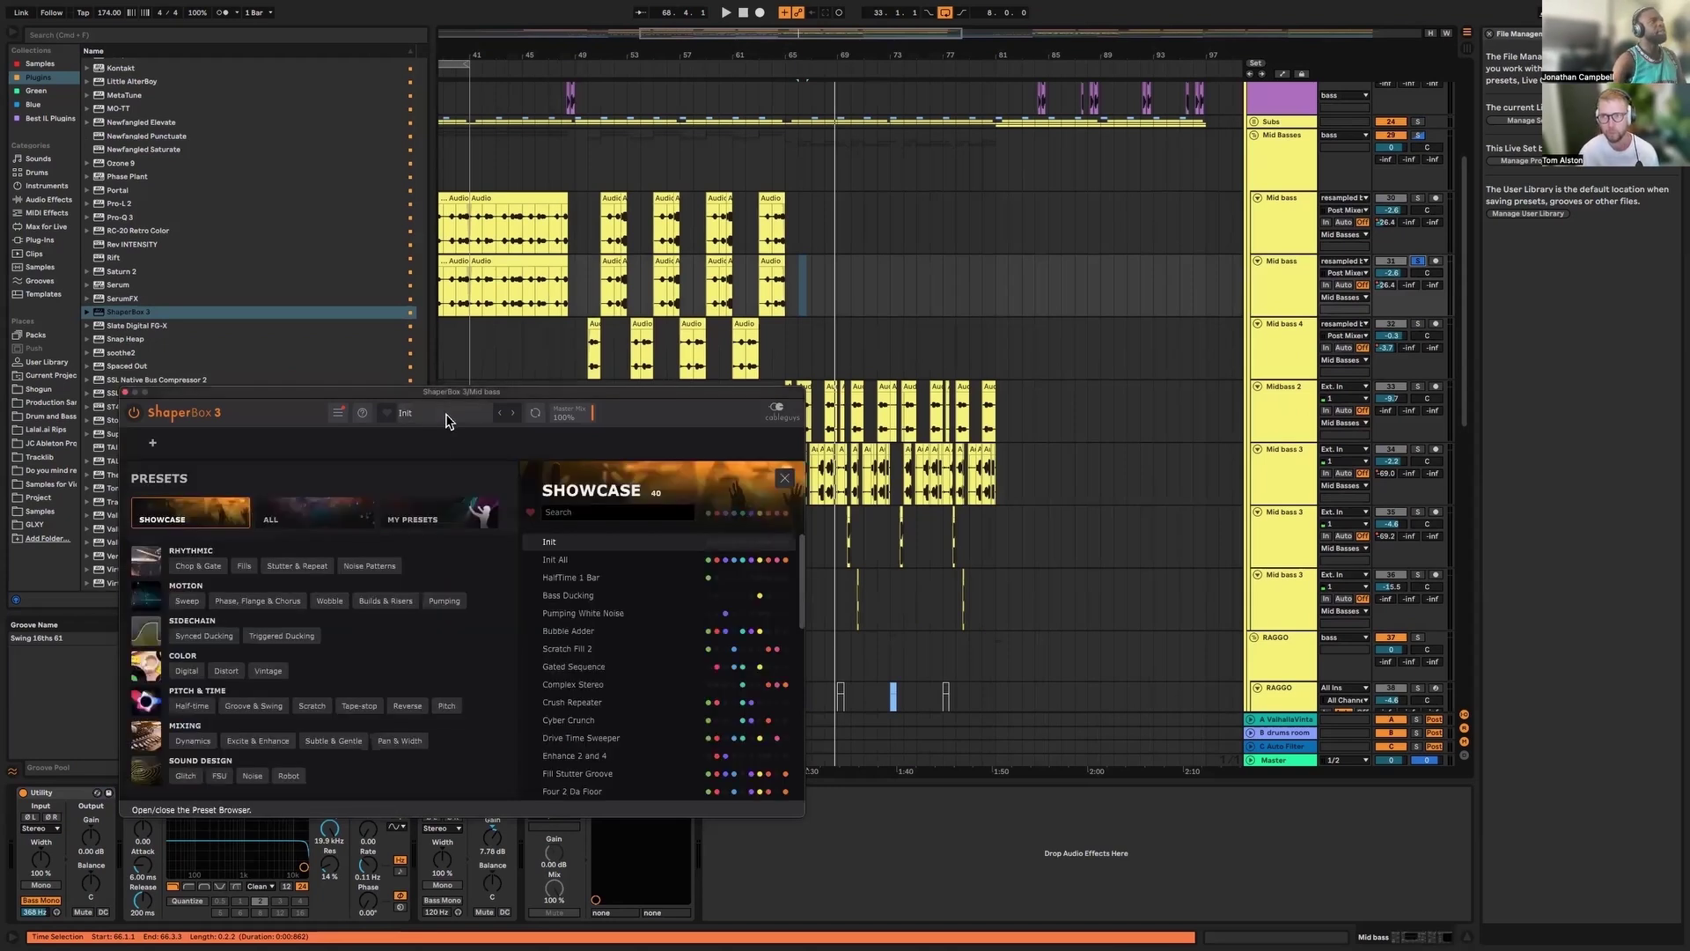
left_click(198, 565)
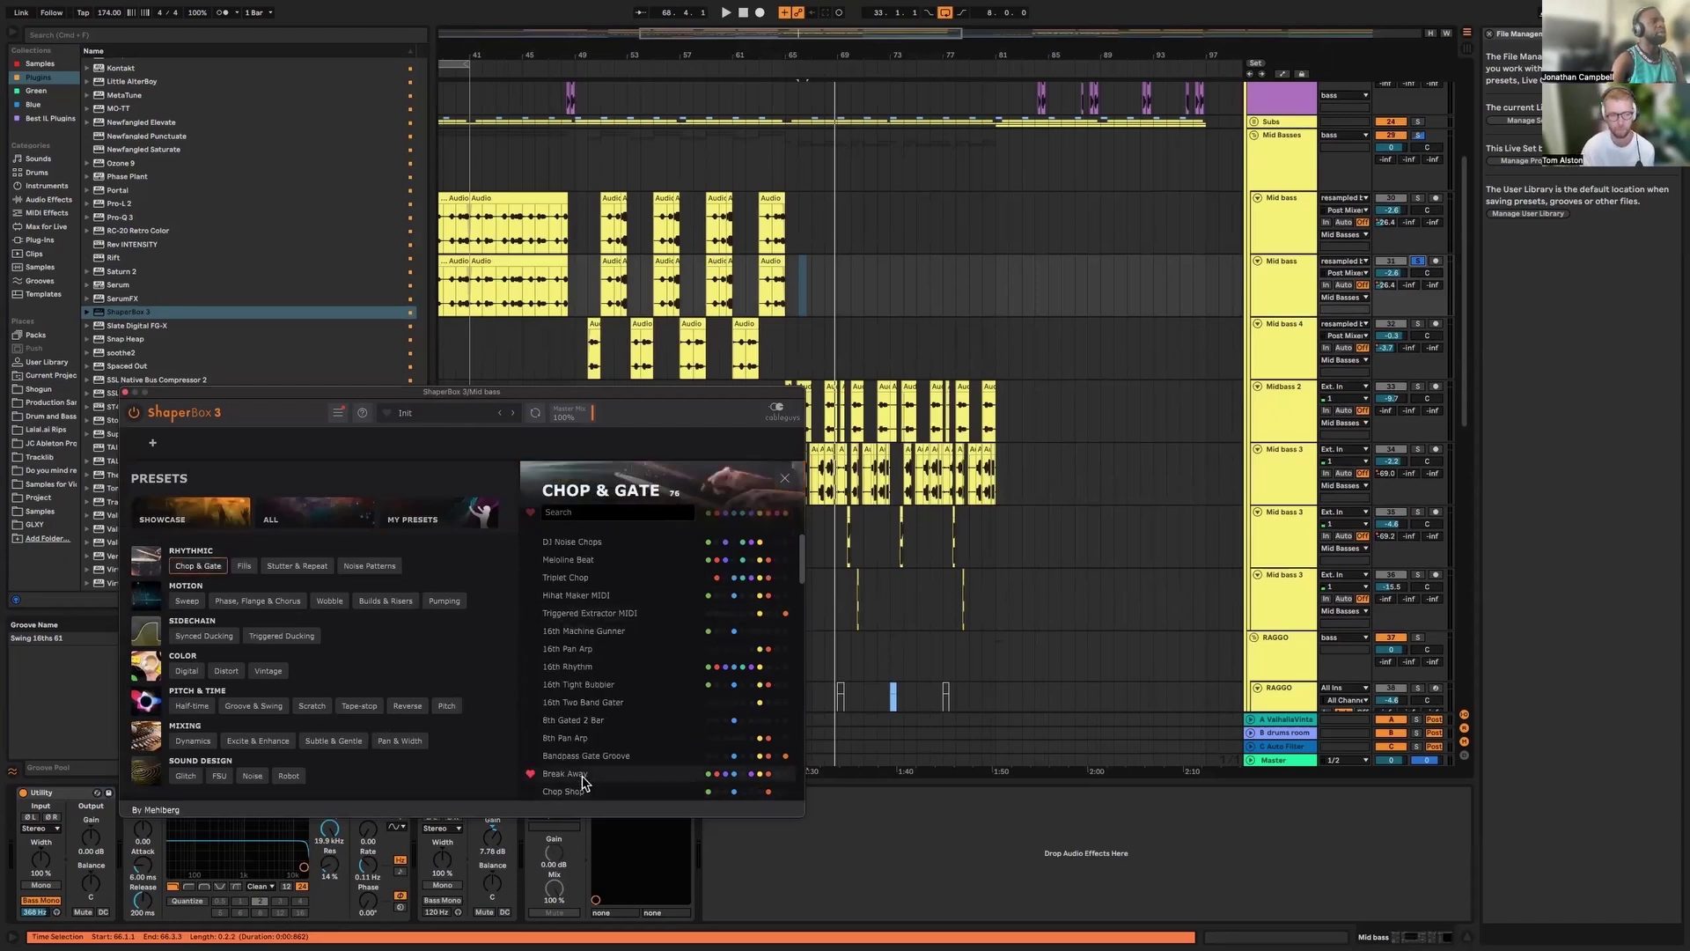
left_click(574, 667)
left_click(624, 282)
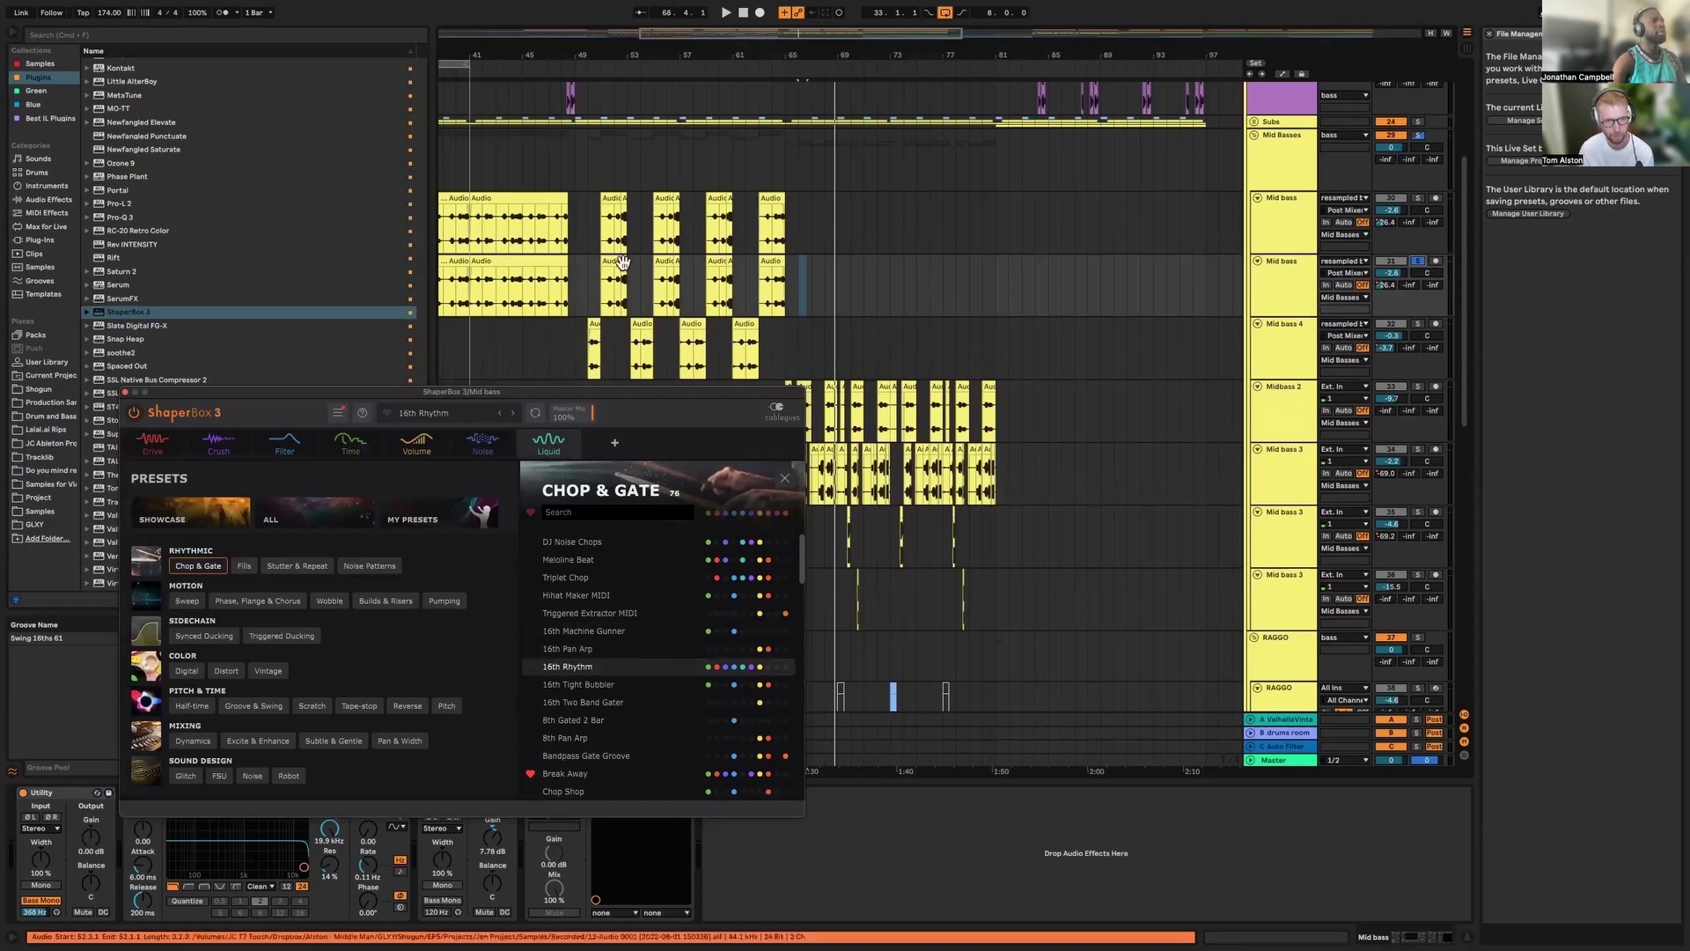
key("space")
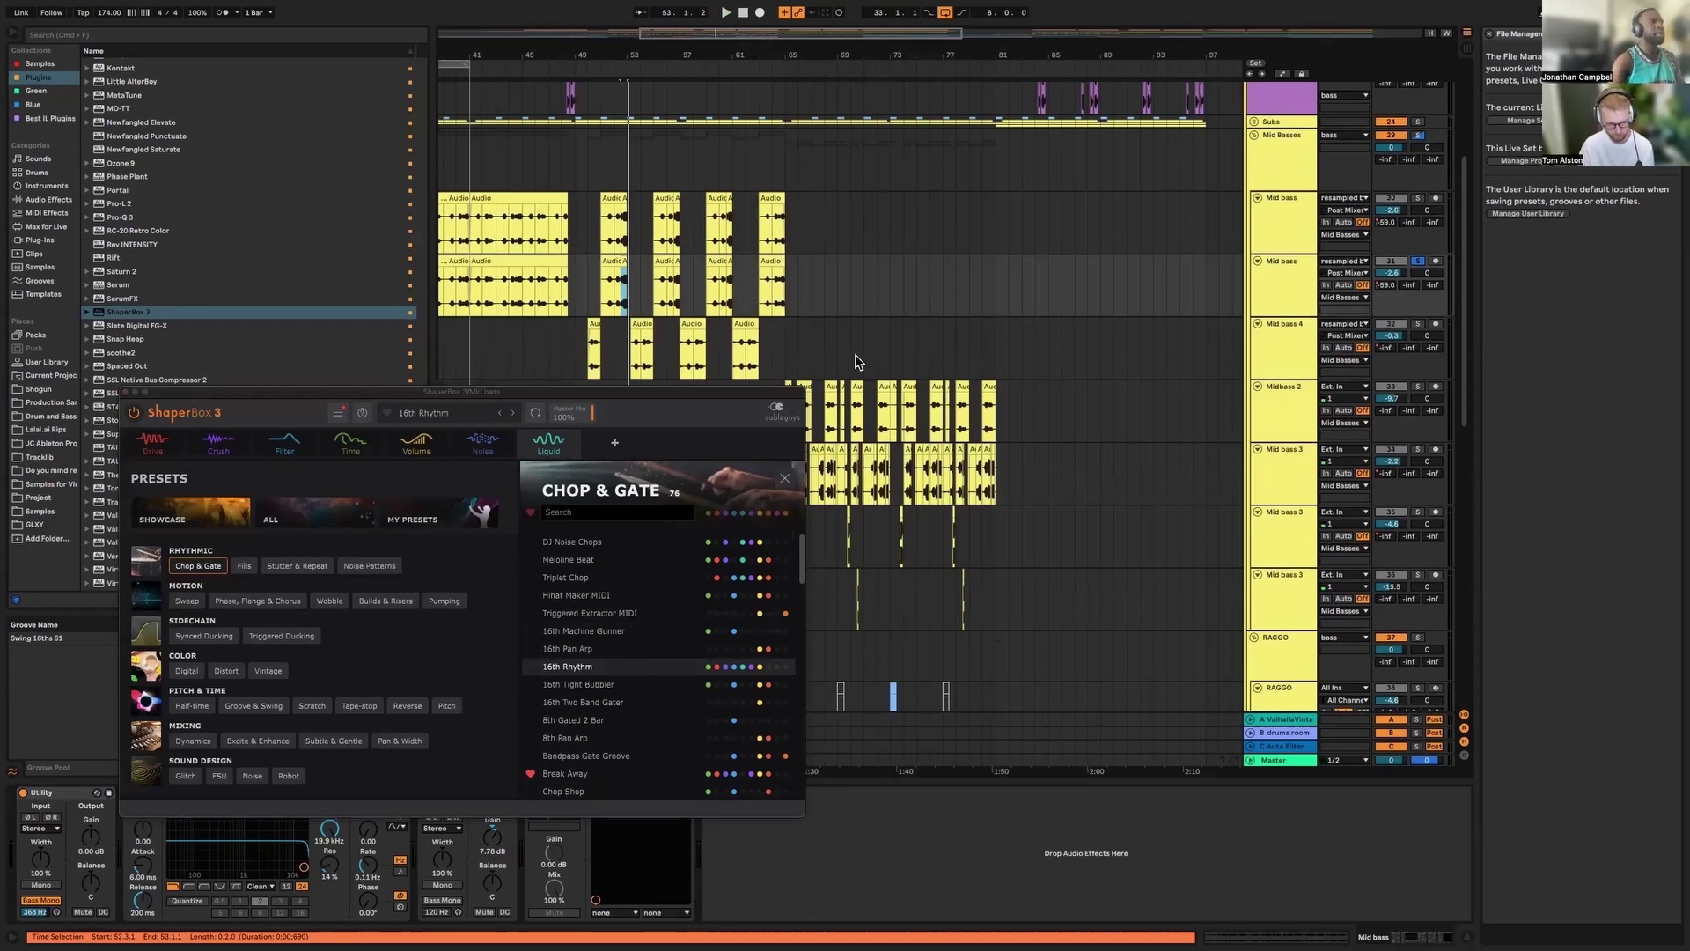
Solo and record-arm the Mid bass 3 track below Midbass 2, and play it from its first clip at bar 66
scroll(840, 376, "down", 4)
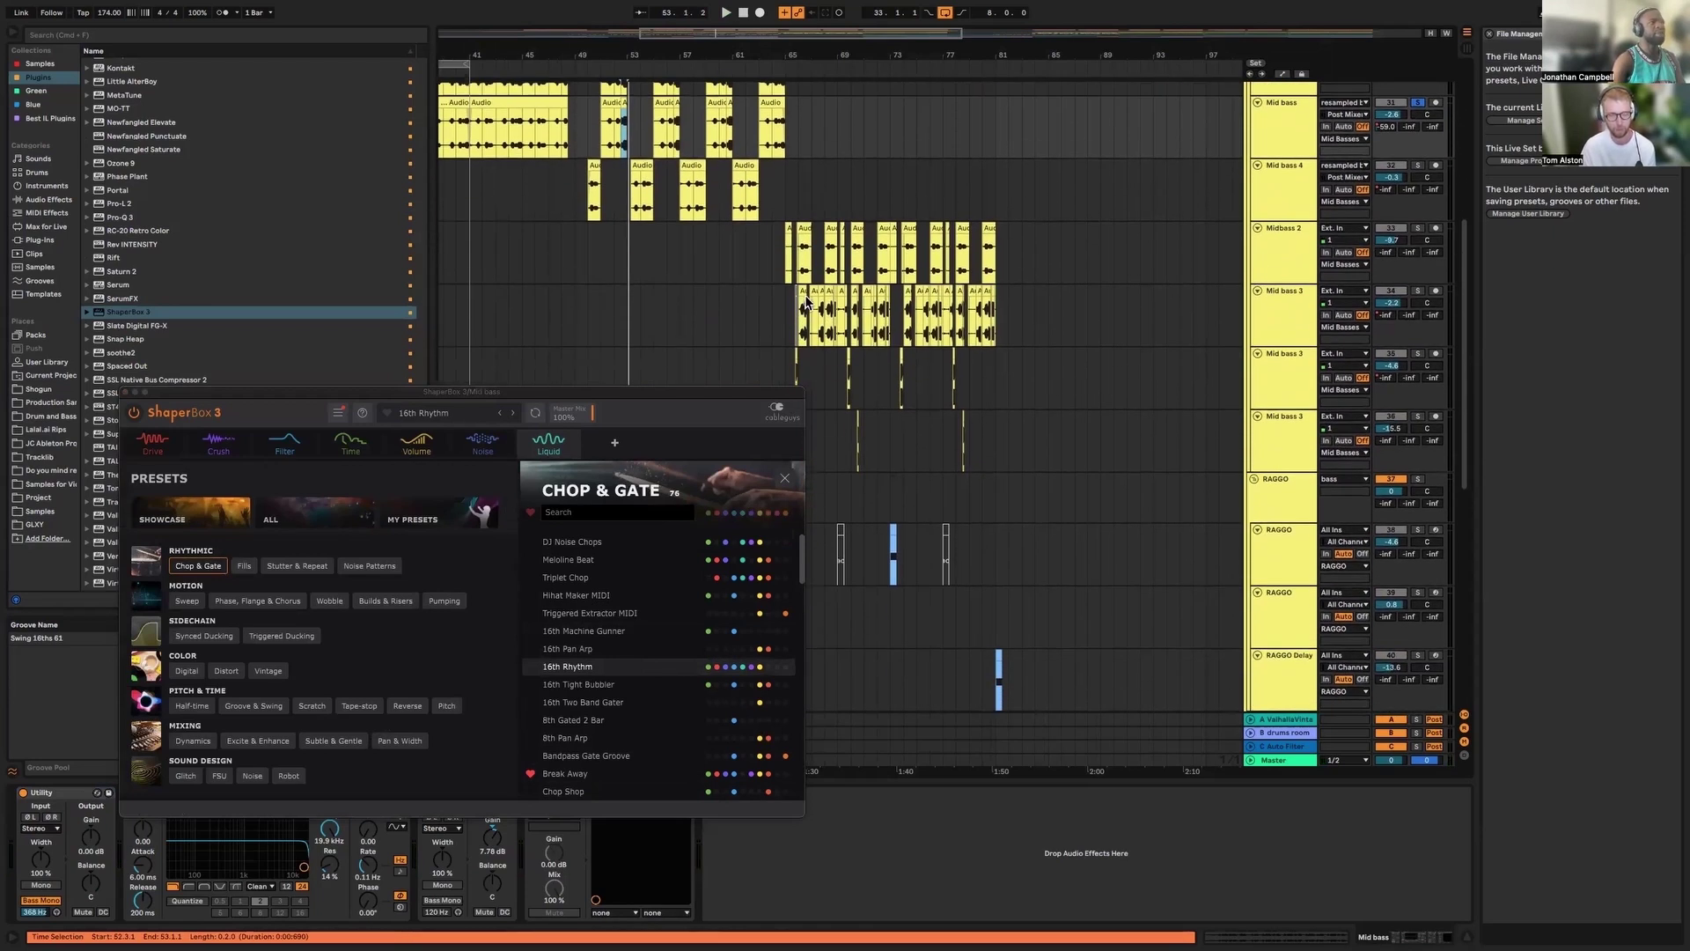
left_click(803, 304)
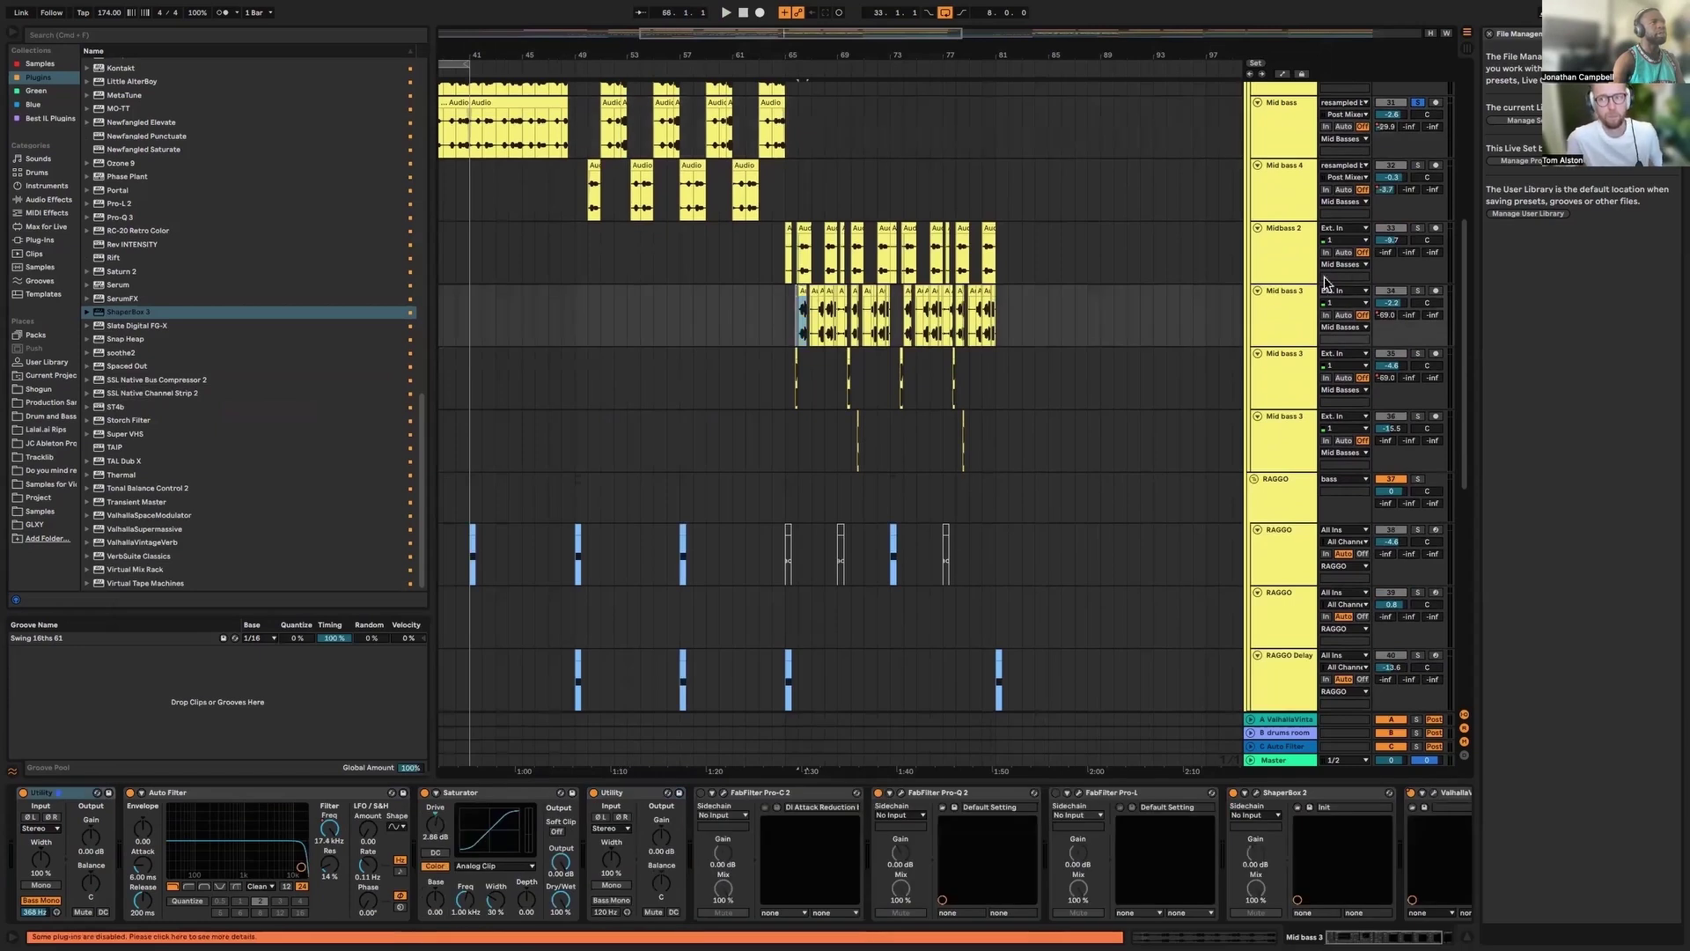
left_click(1417, 290)
left_click(1436, 290)
key("space")
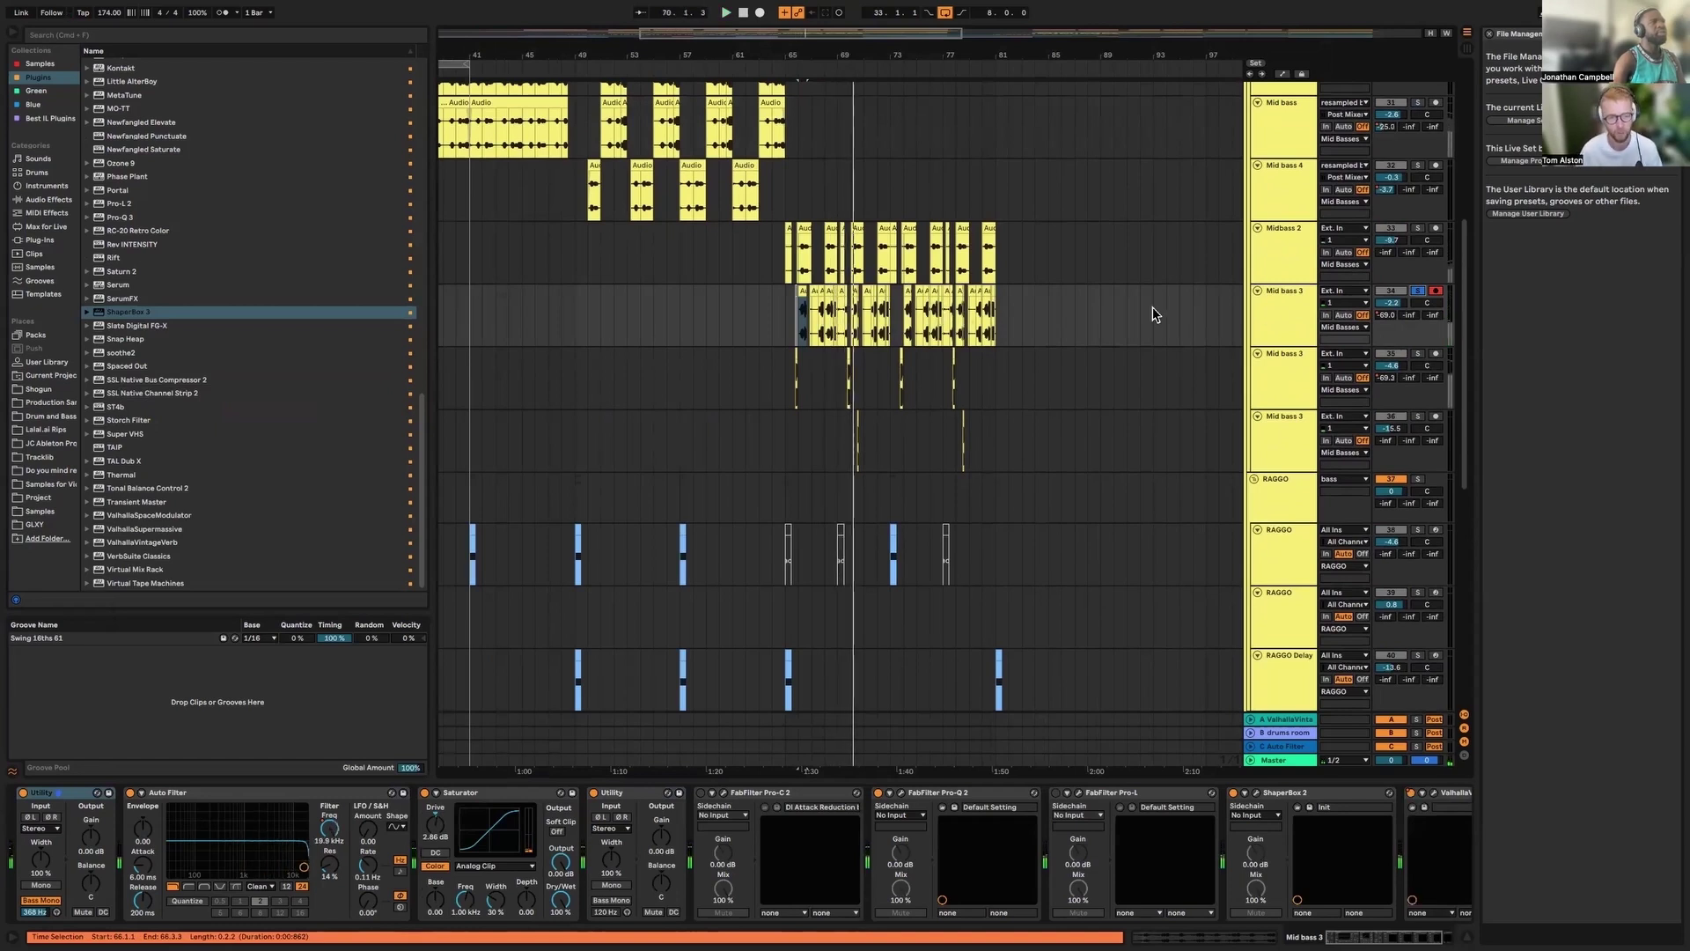
Review the mid bass and RAGGO tracks across the wider arrangement and select the RAGGO clip at bar 49
scroll(1155, 314, "up", 5)
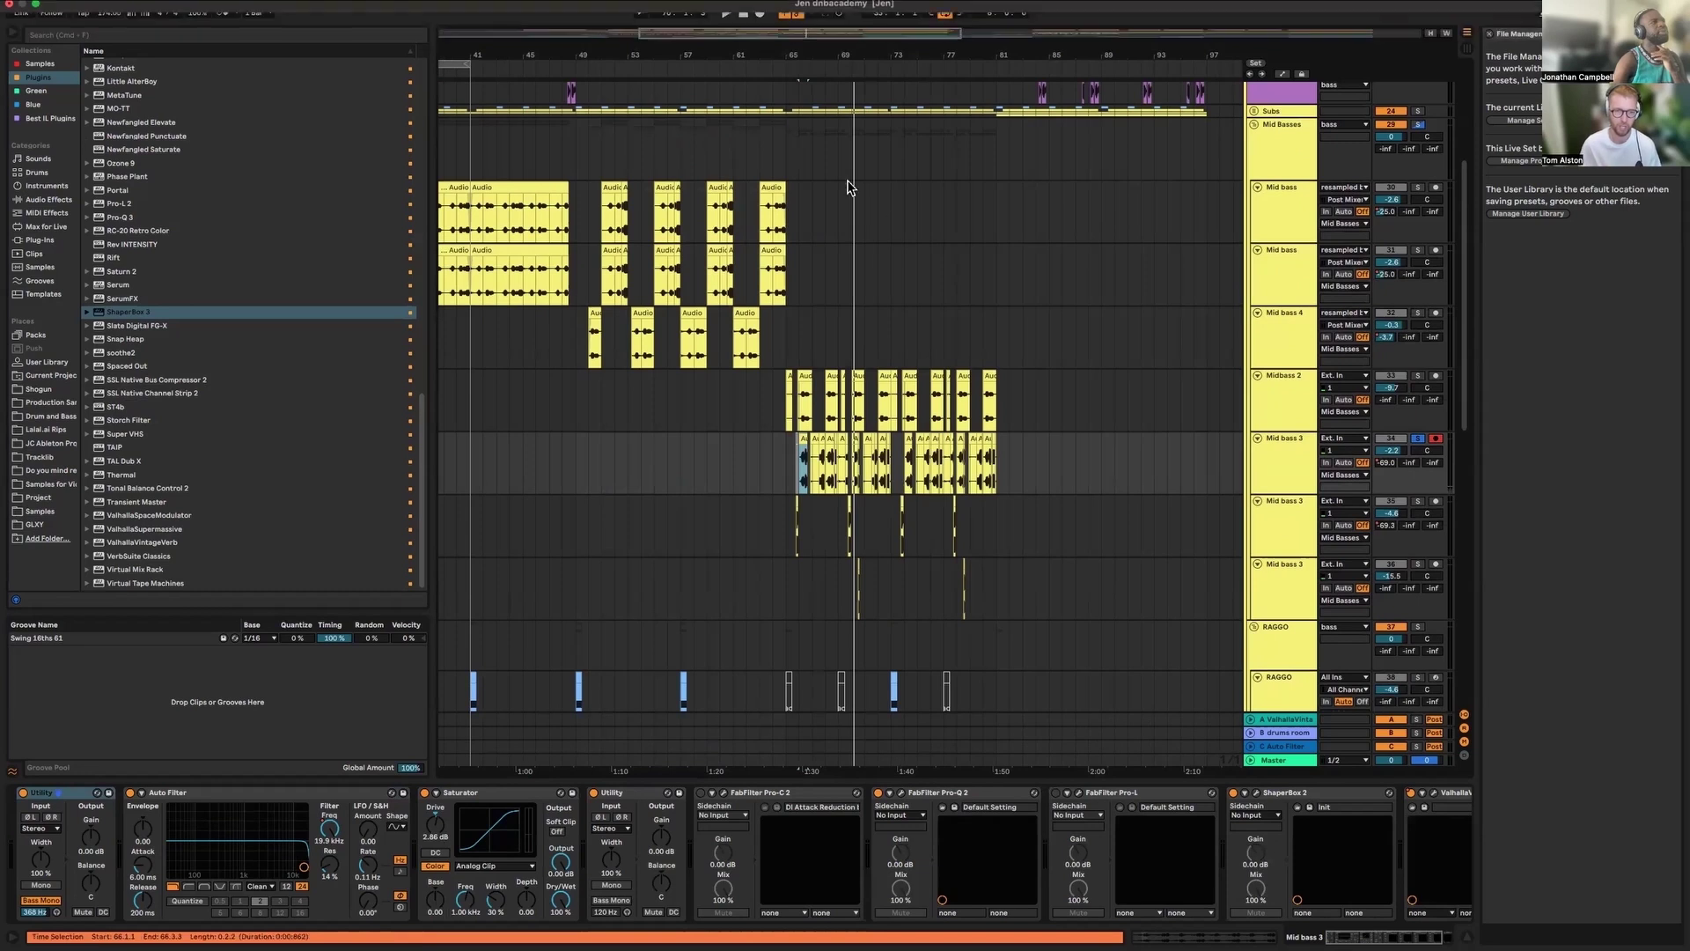
left_click_drag(757, 62, 877, 202)
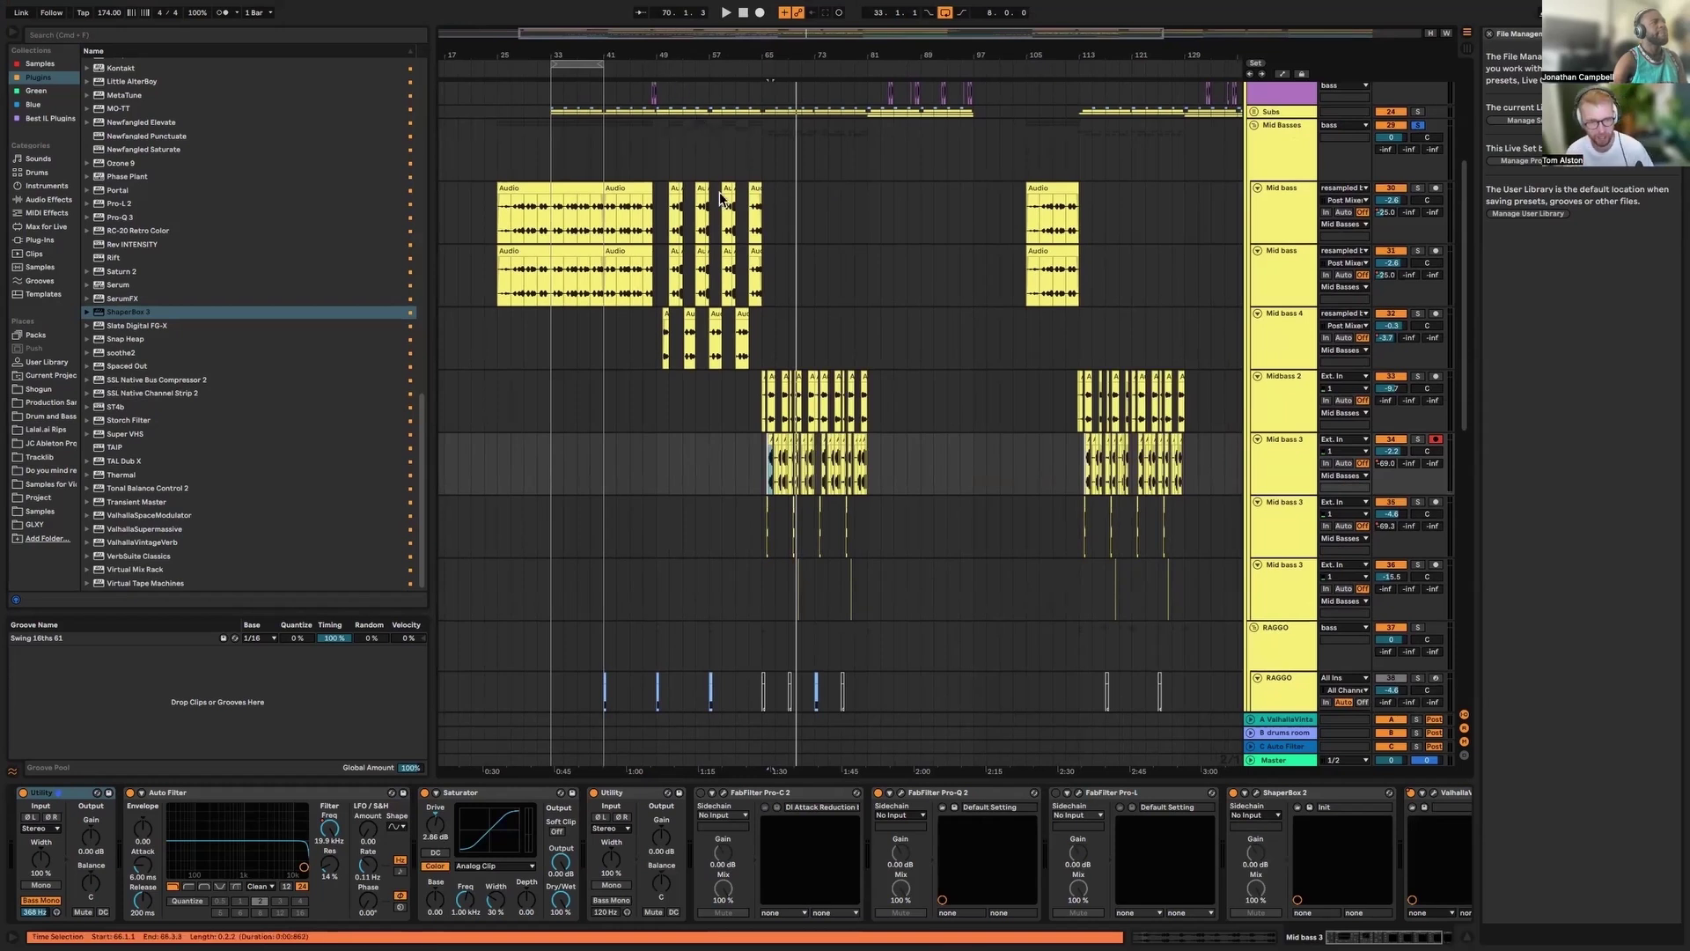
scroll(1338, 174, "up", 4)
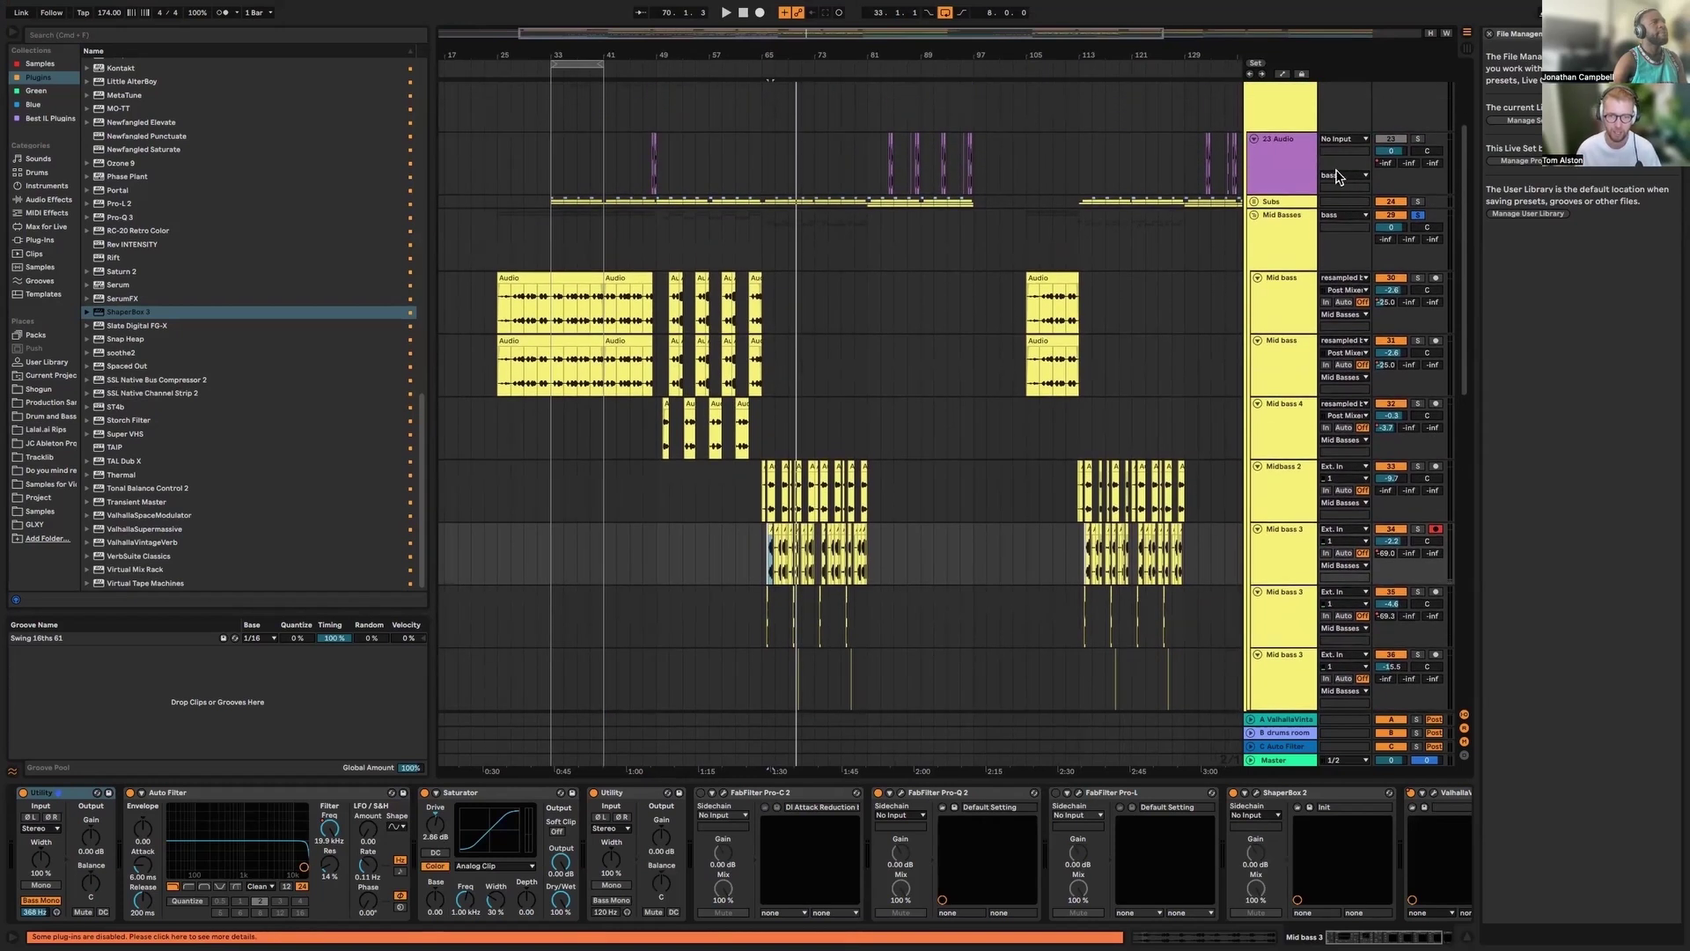
scroll(1306, 213, "down", 1)
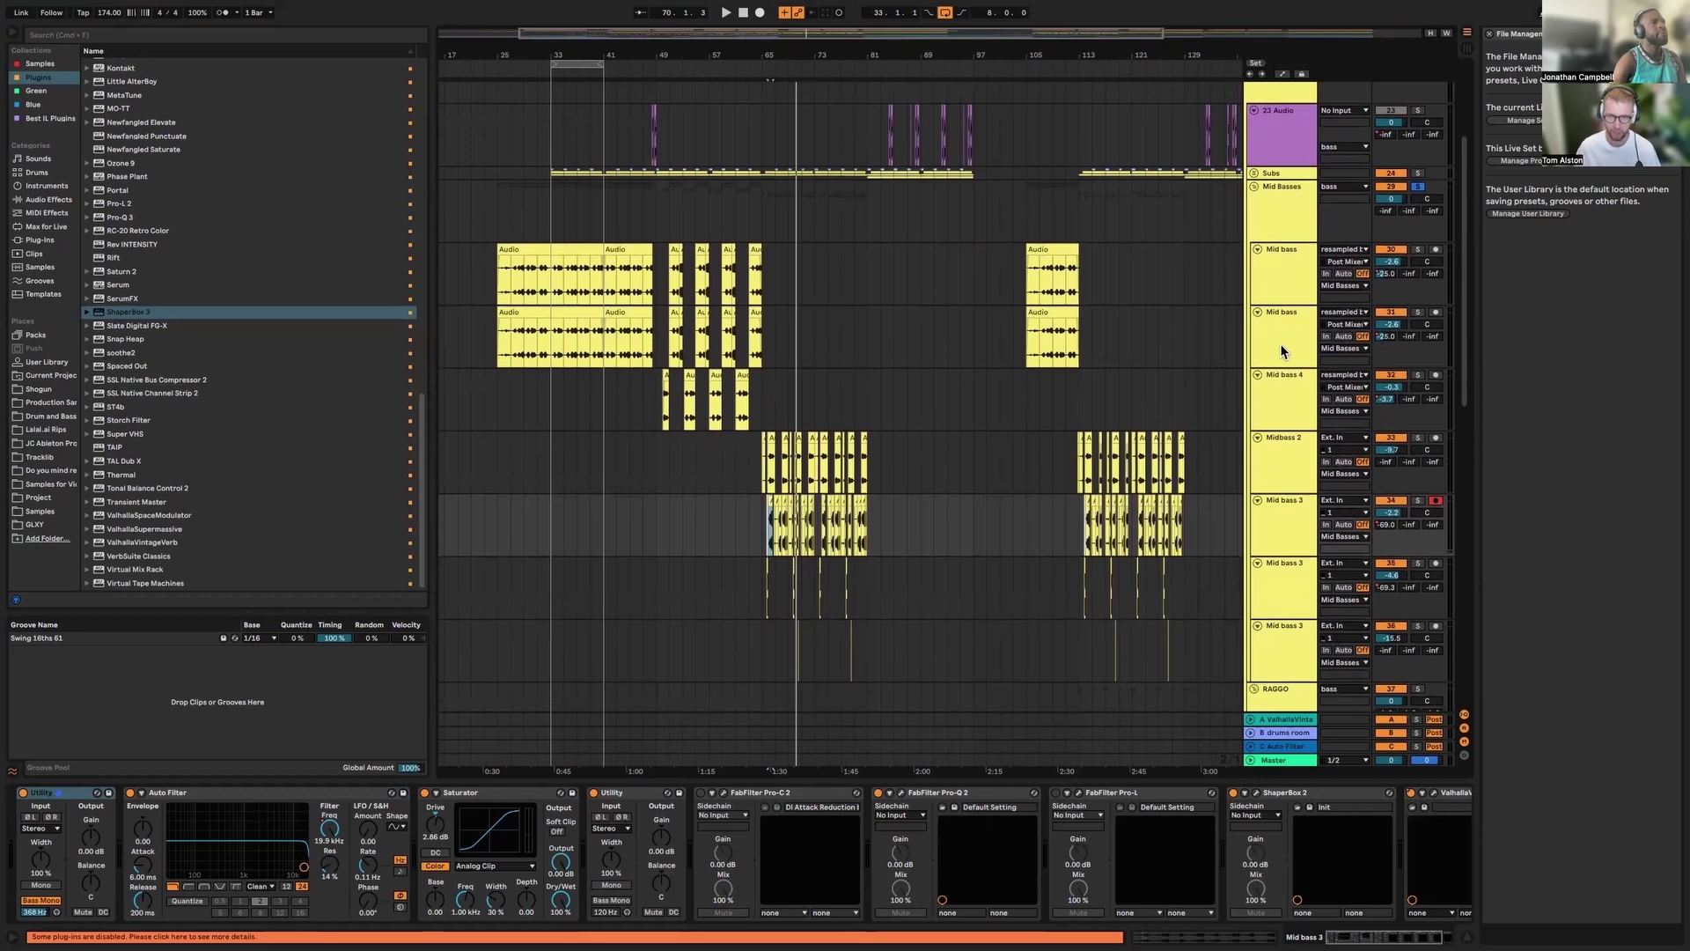
scroll(1281, 343, "down", 4)
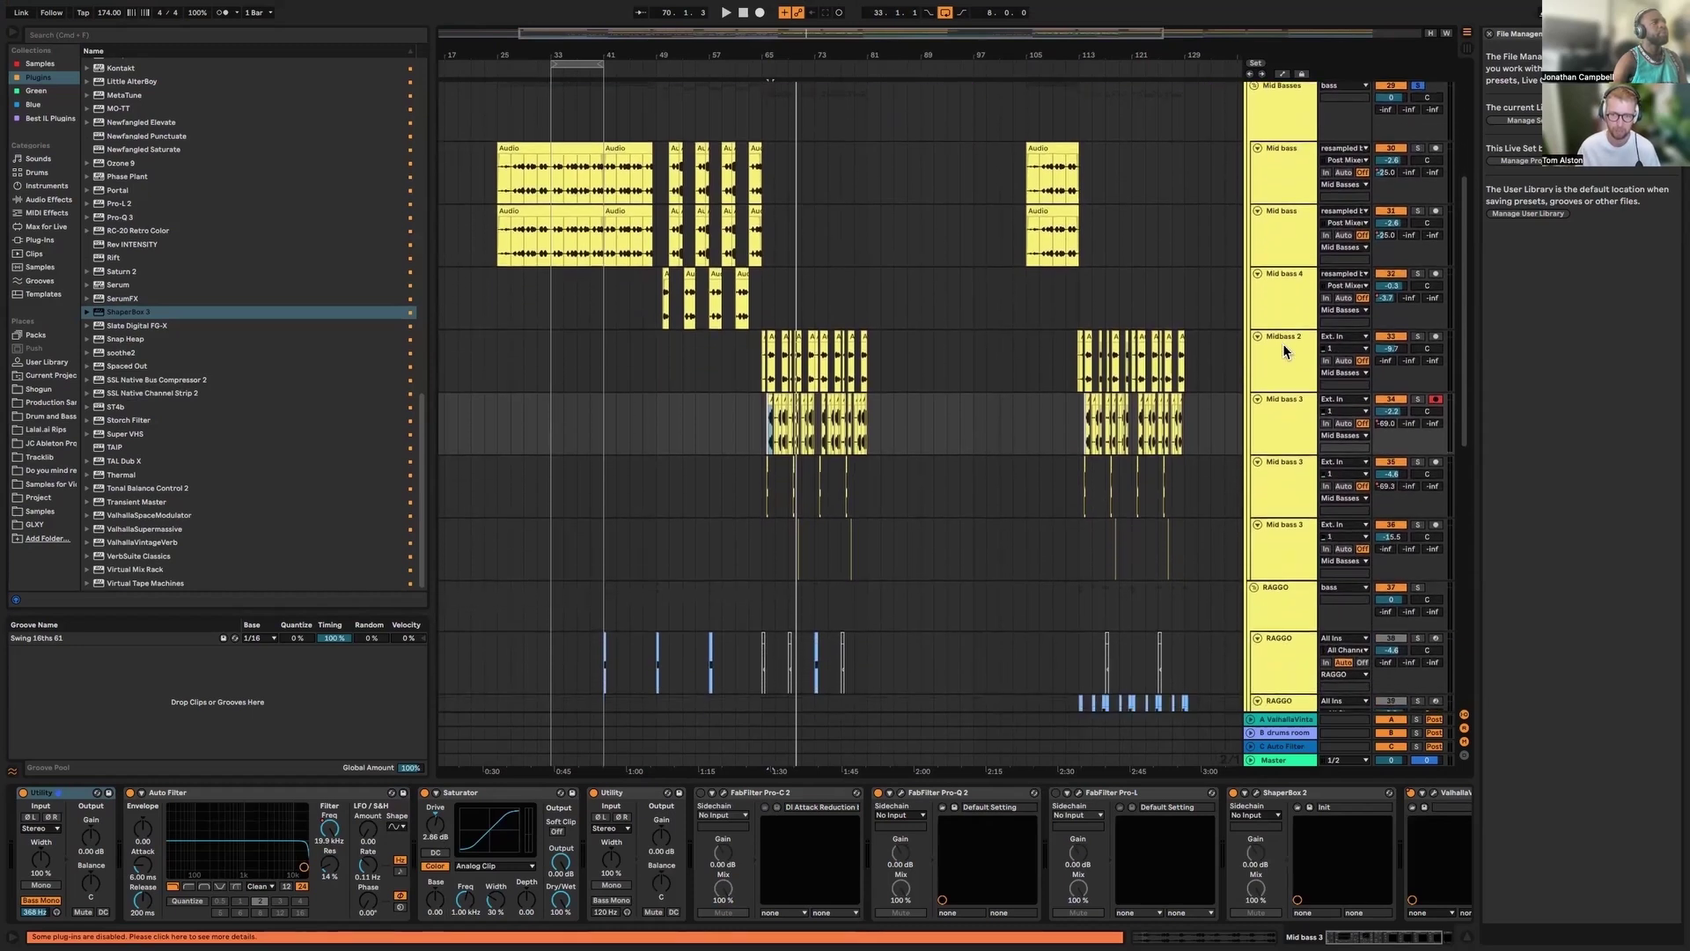
scroll(1283, 348, "down", 3)
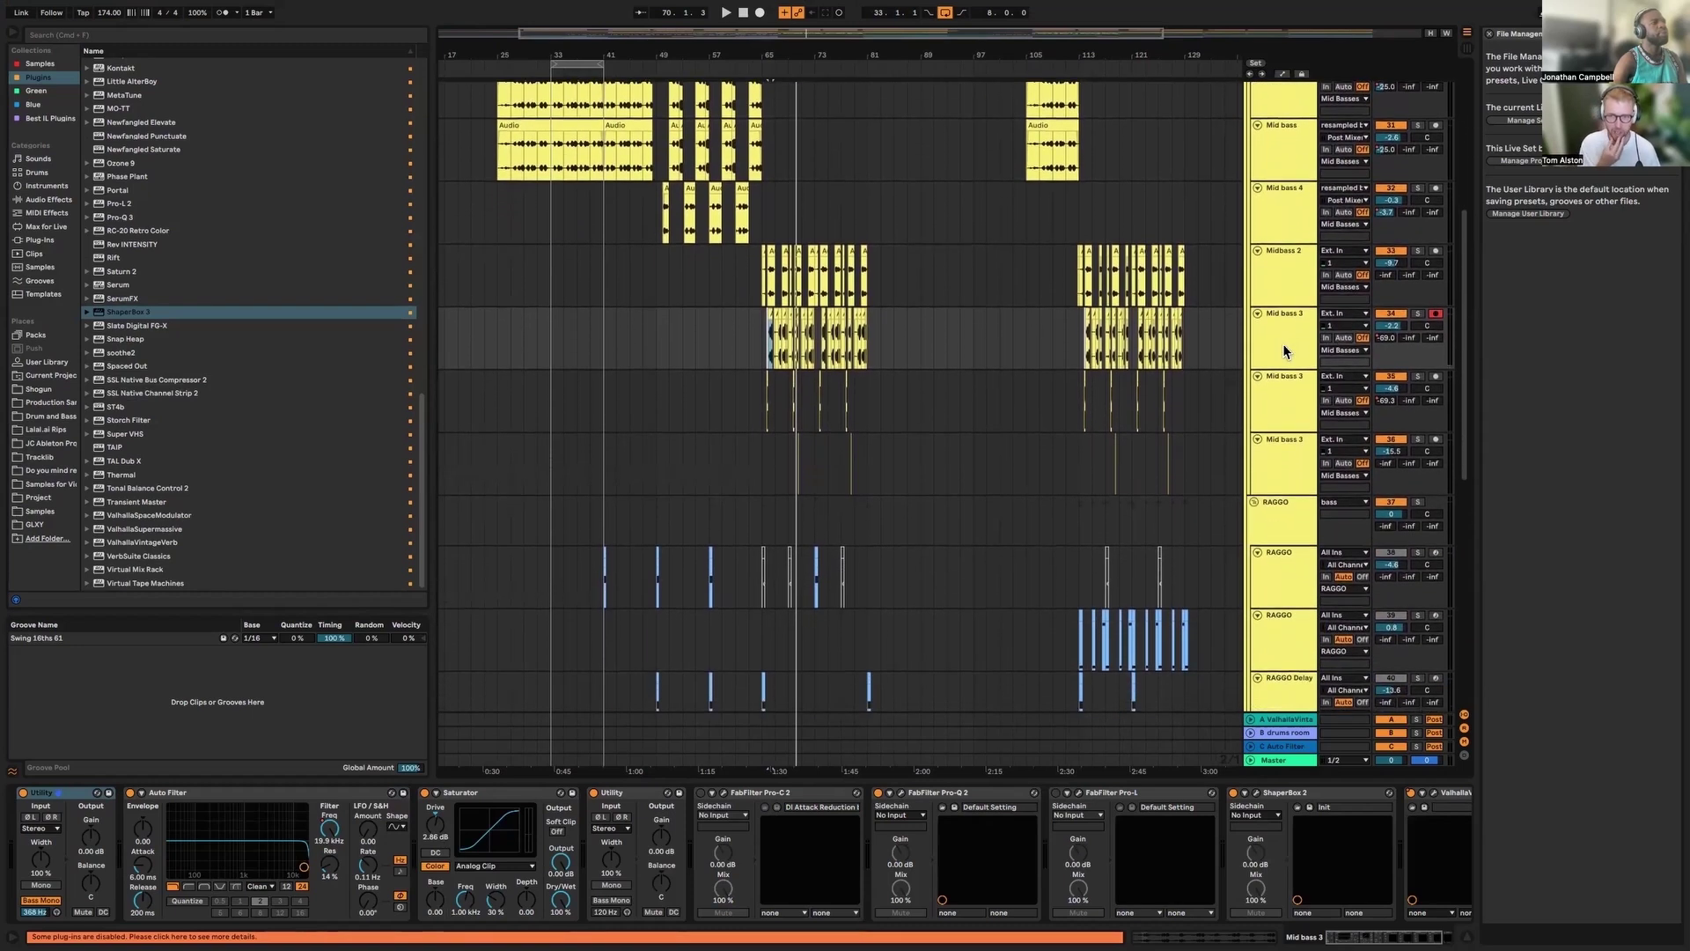
scroll(1281, 343, "down", 2)
left_click(656, 493)
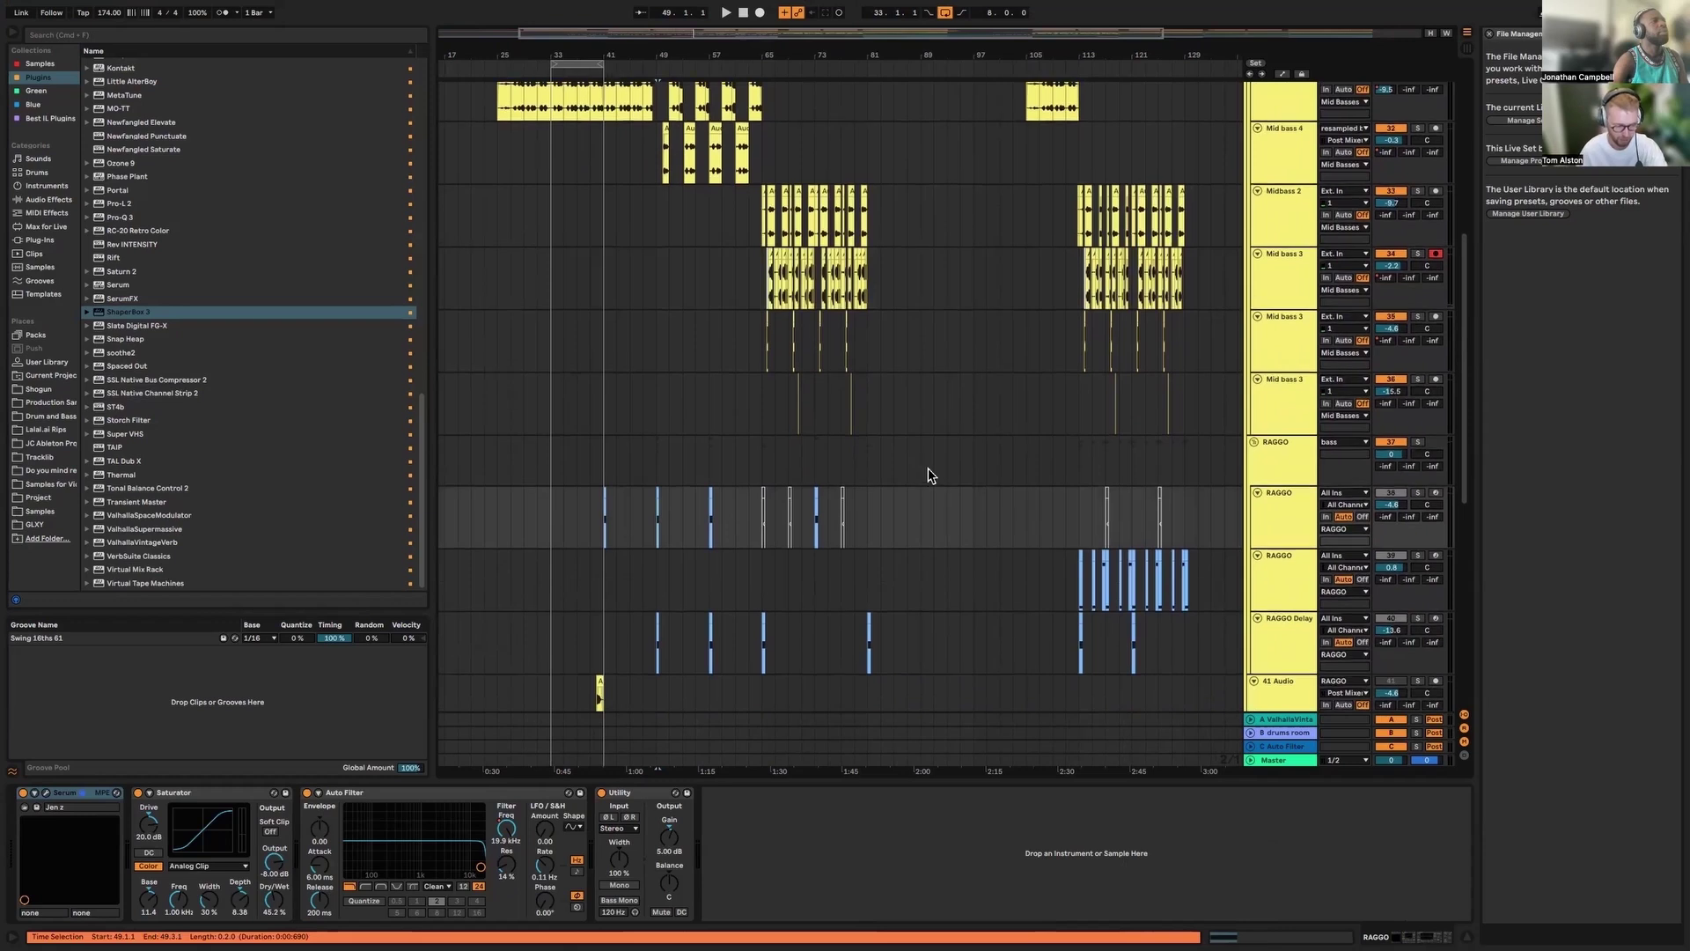
Select the record-armed Mid bass 3 track and inspect its full chain of audio effects
scroll(931, 474, "up", 3)
left_click(1283, 404)
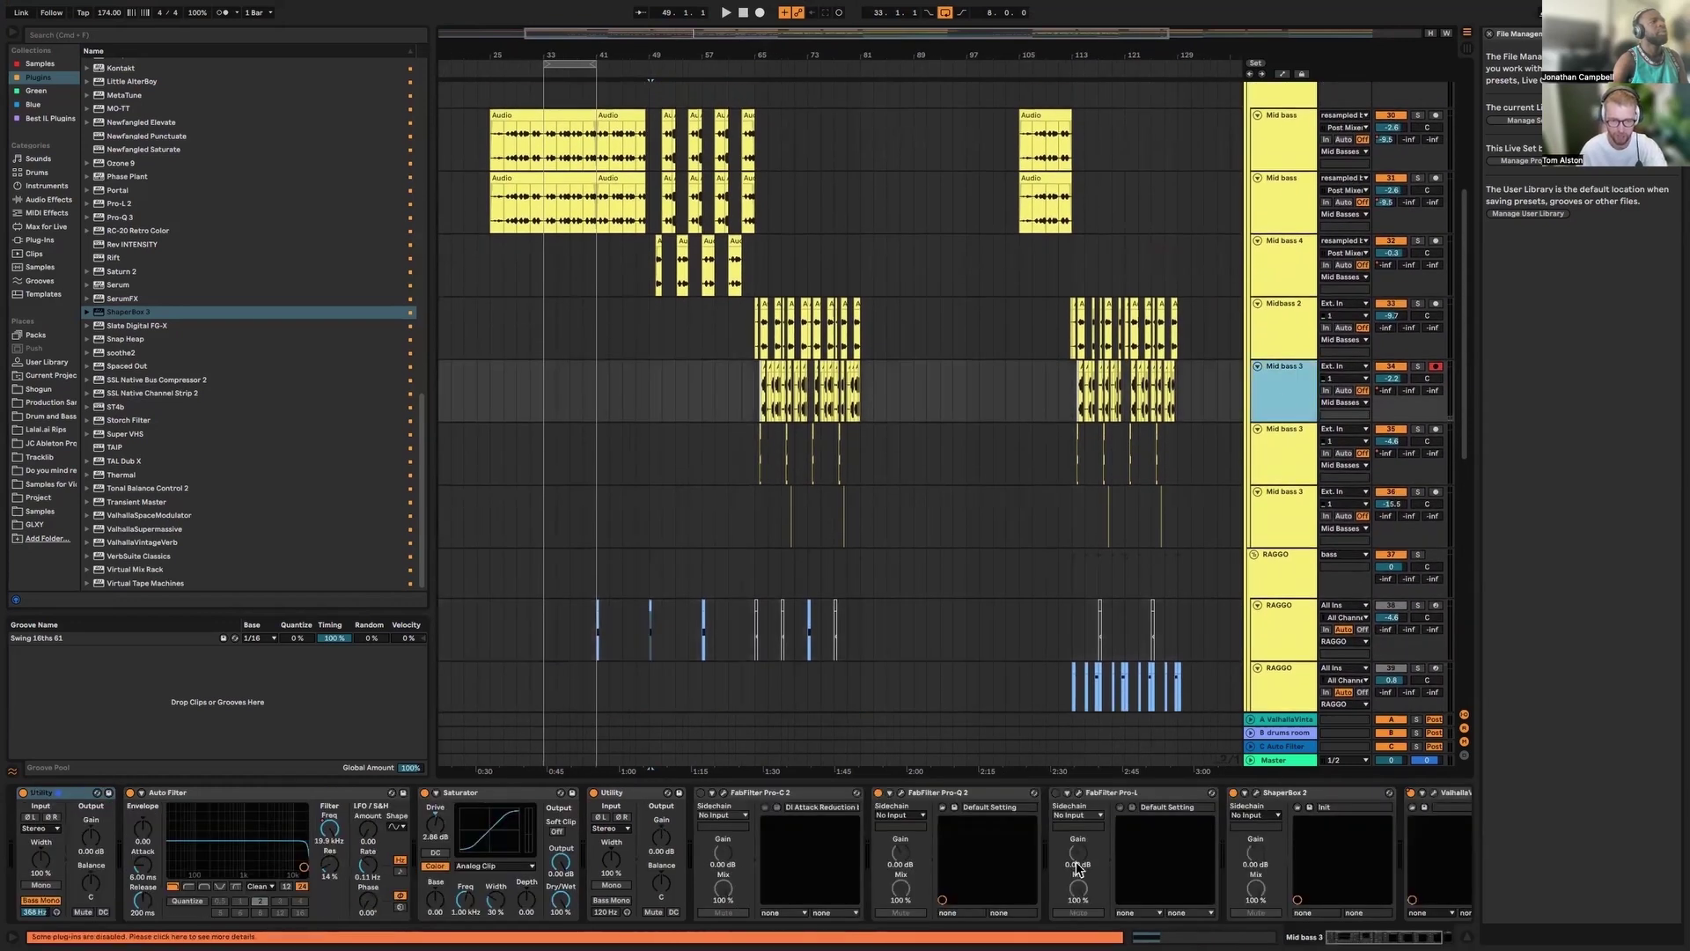
scroll(1078, 870, "right", 3)
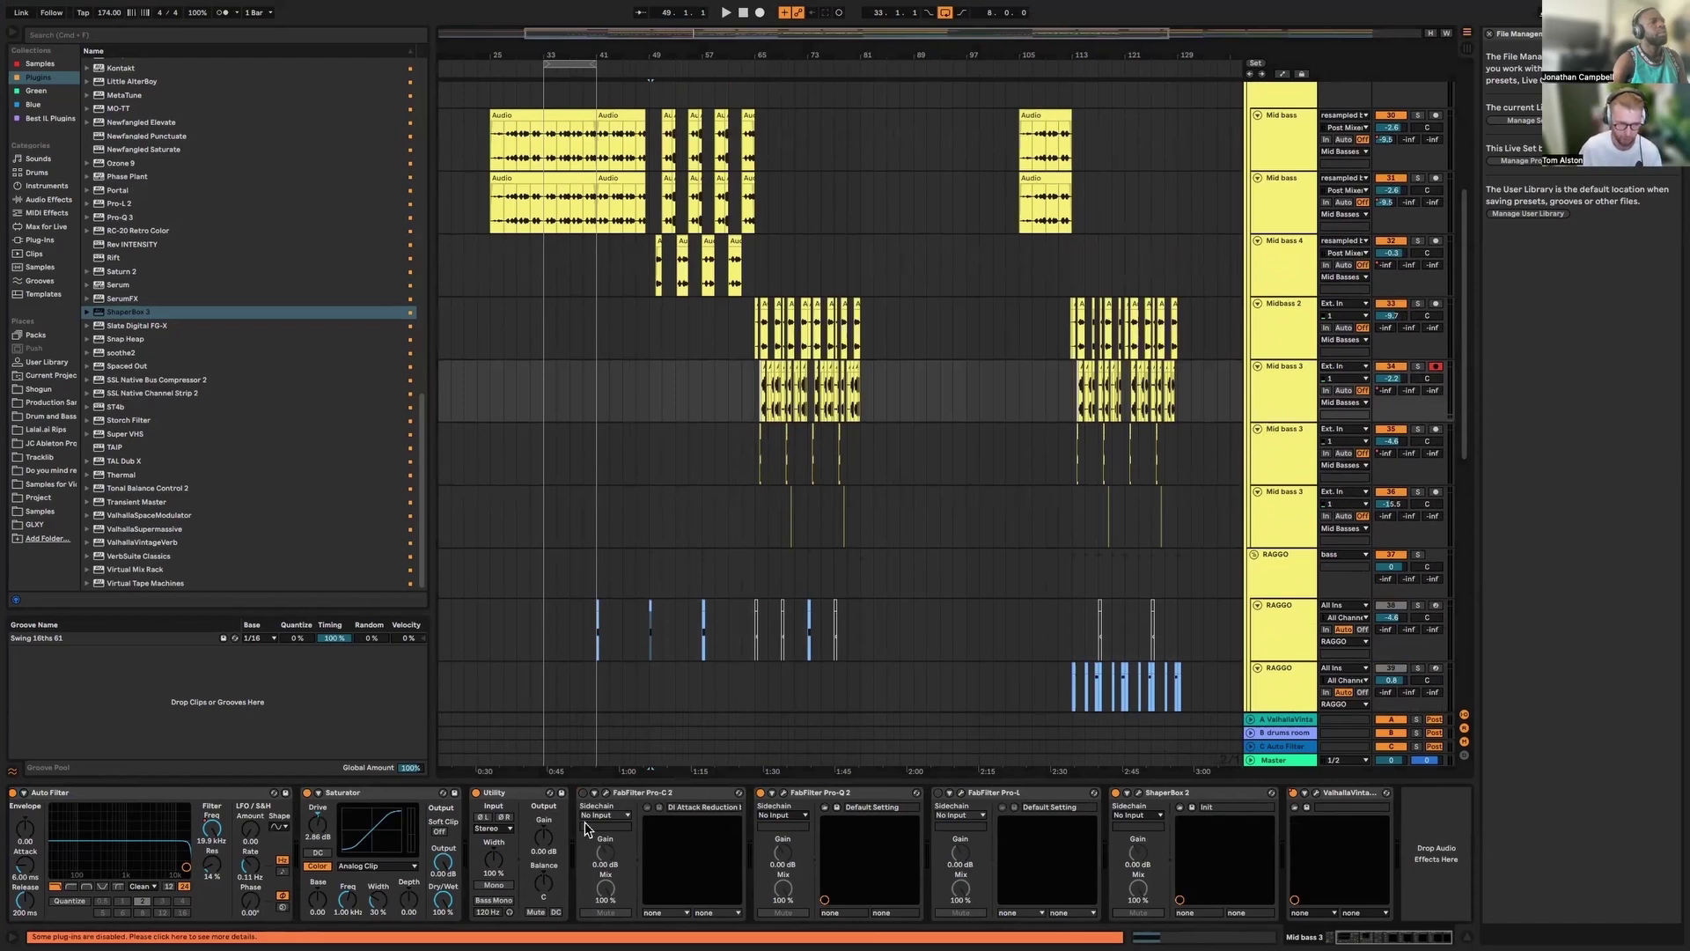
scroll(588, 826, "left", 1)
scroll(590, 824, "left", 5)
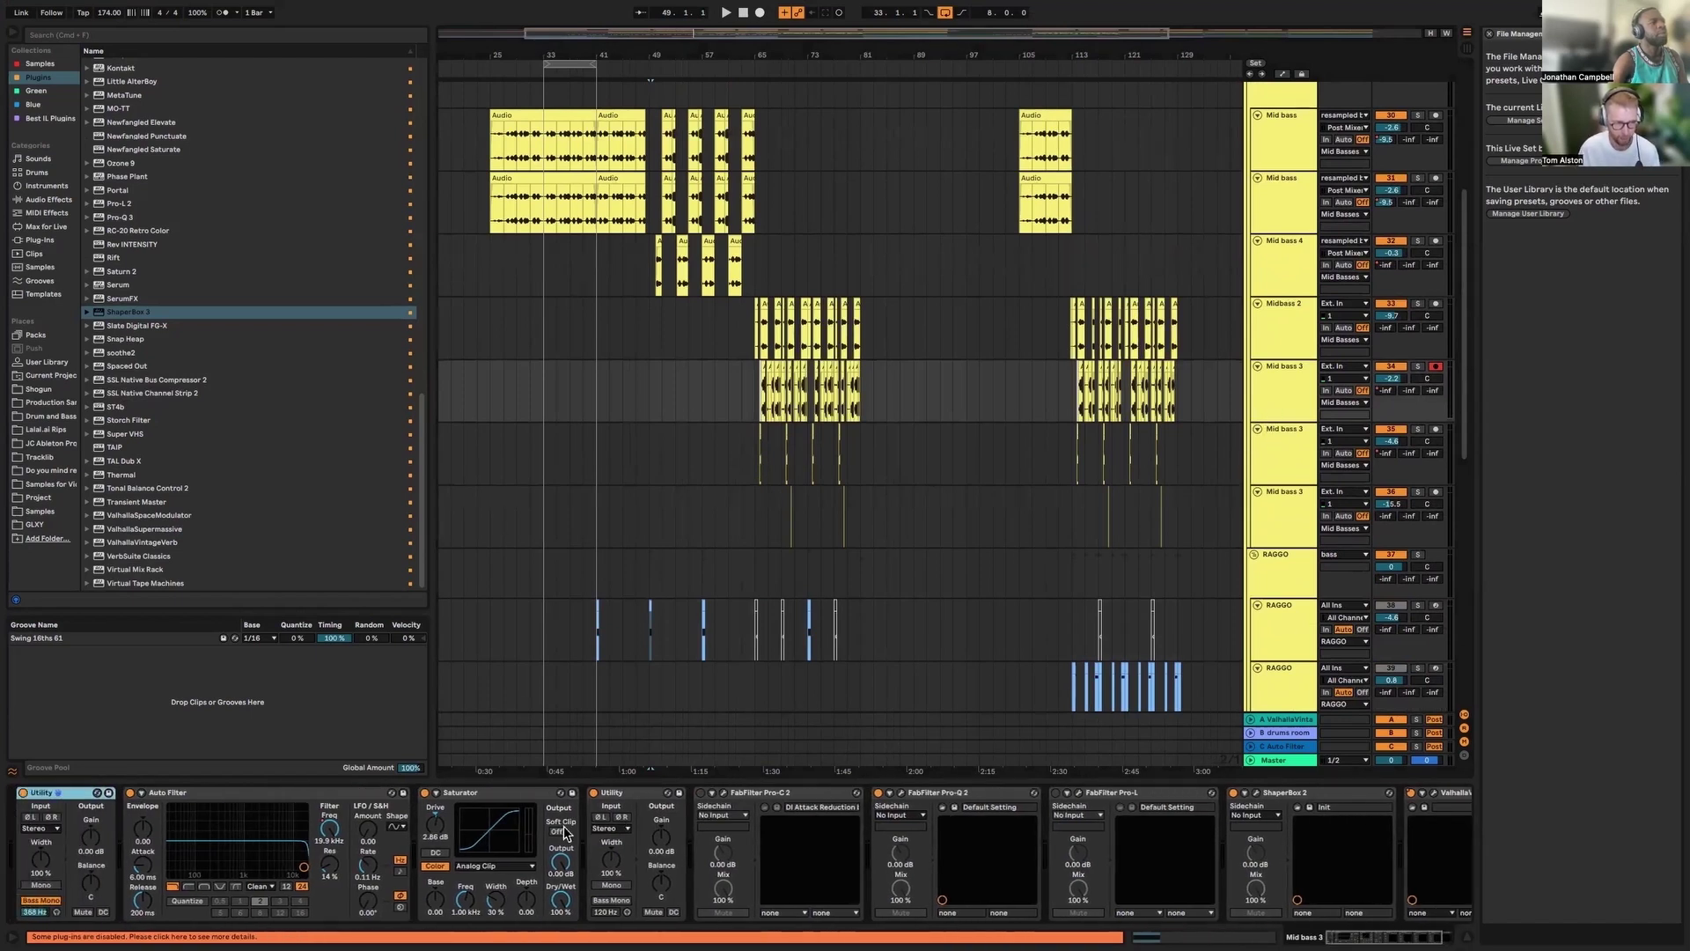
Show the automation lanes in the arrangement and examine the envelopes on the Mid bass, Mid bass 4 and Mid bass 3 tracks
key("a")
scroll(863, 460, "down", 1)
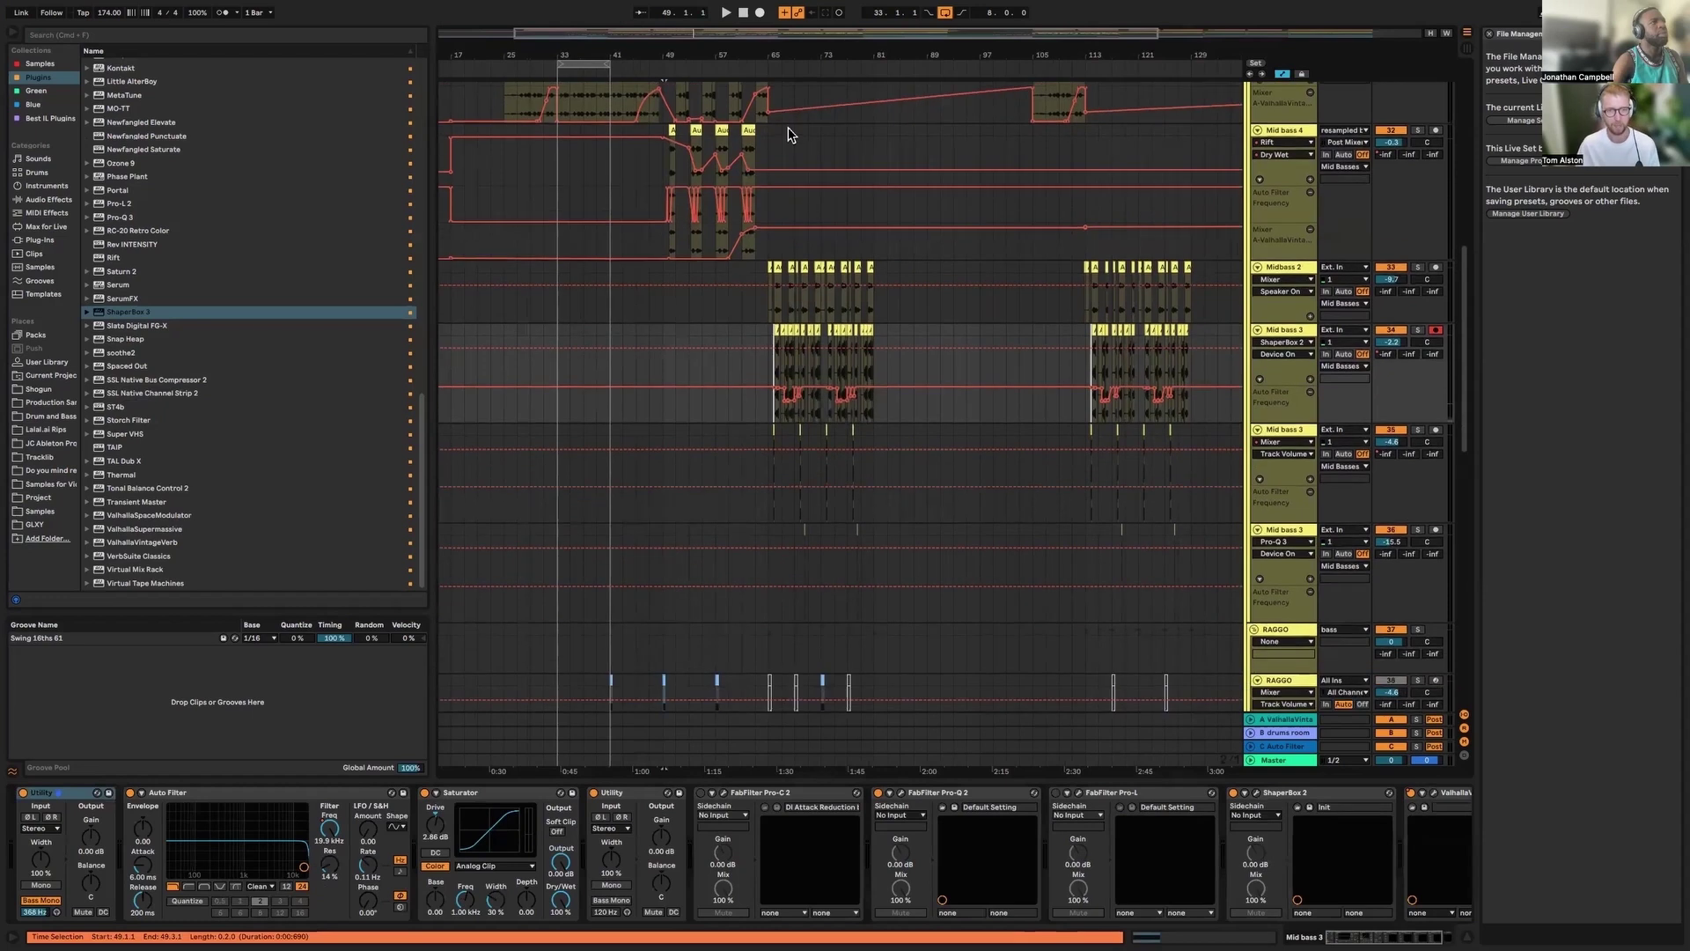
left_click_drag(722, 38, 834, 185)
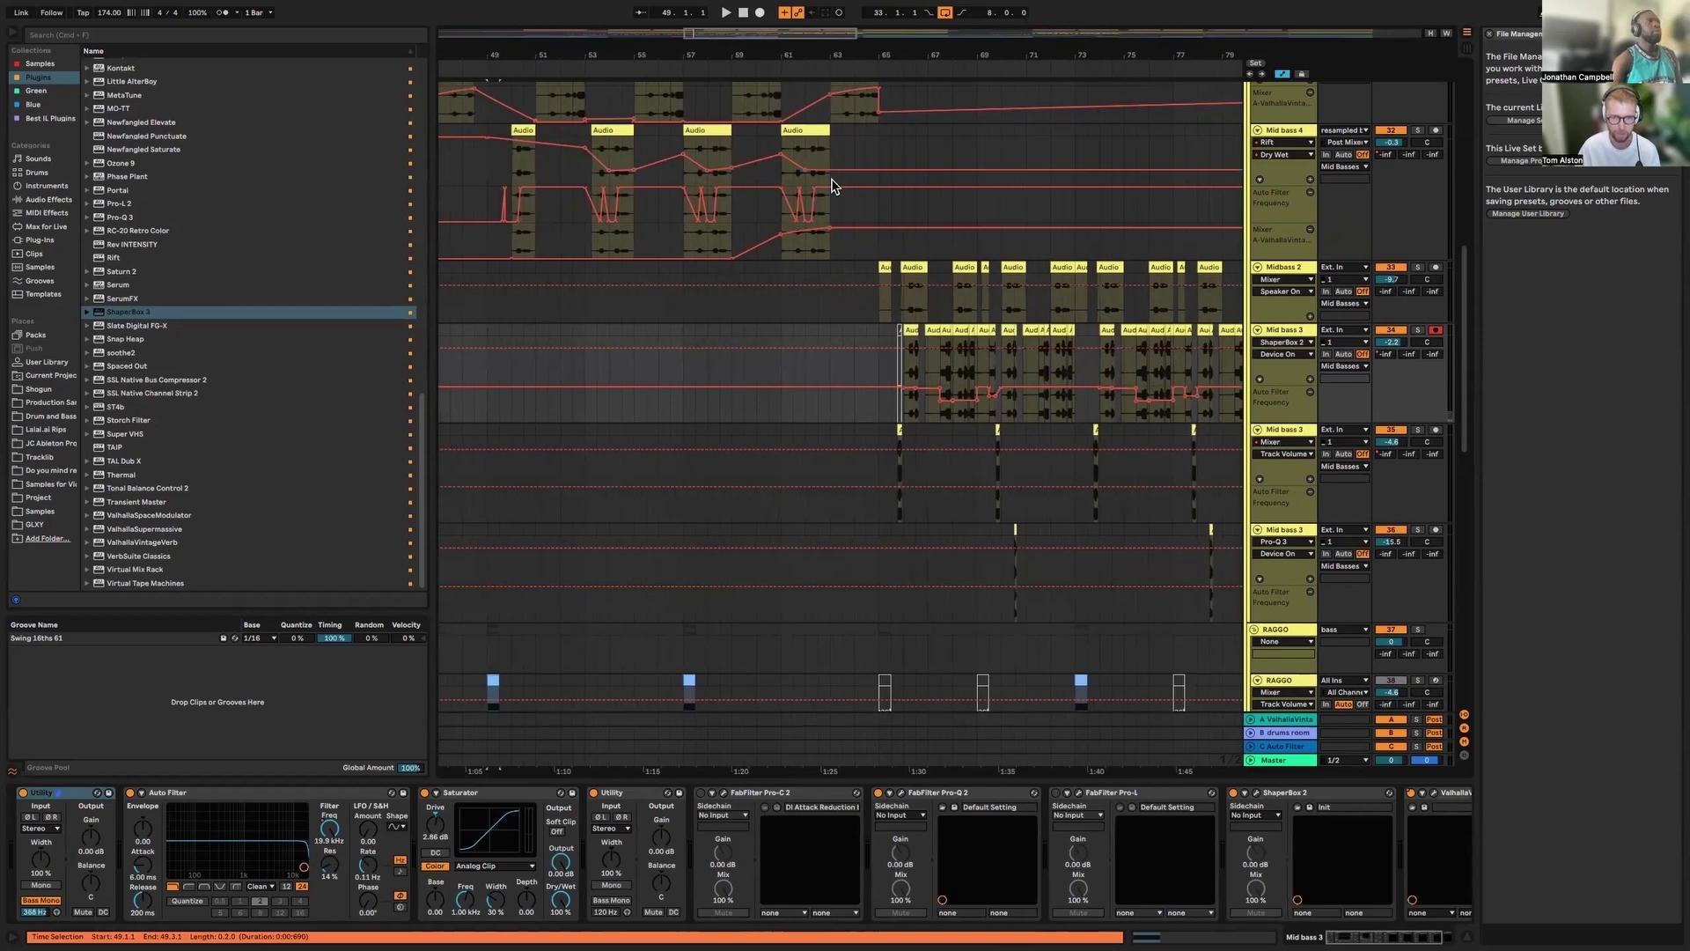
scroll(835, 185, "right", 3)
scroll(835, 185, "left", 10)
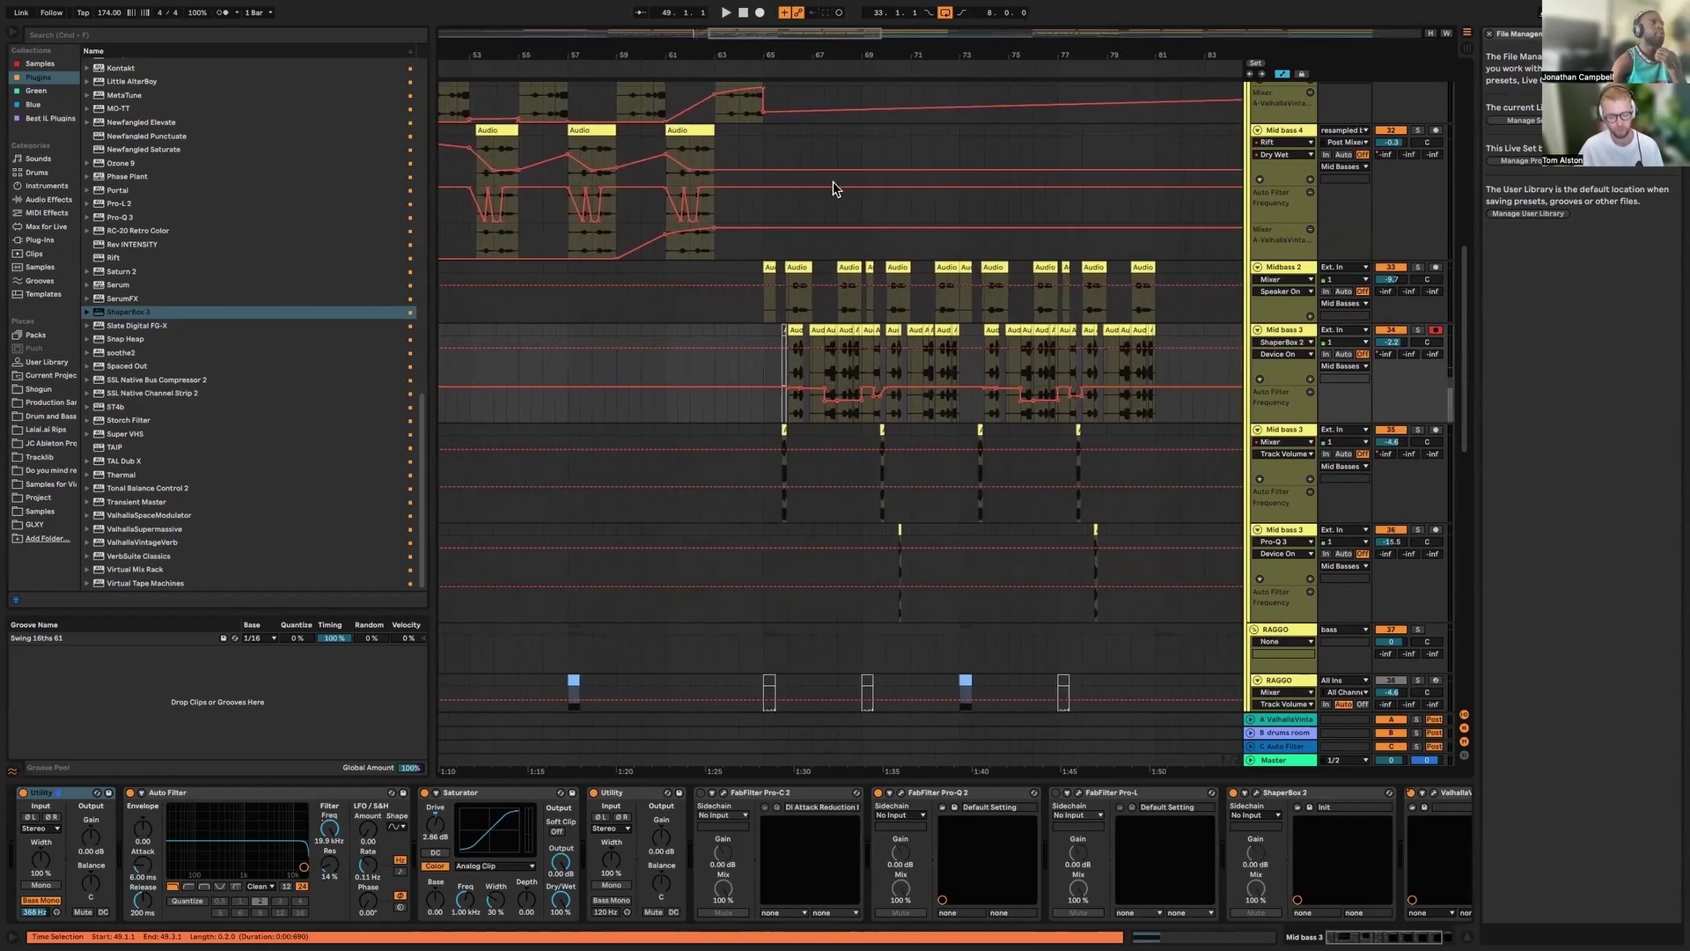
scroll(835, 187, "up", 5)
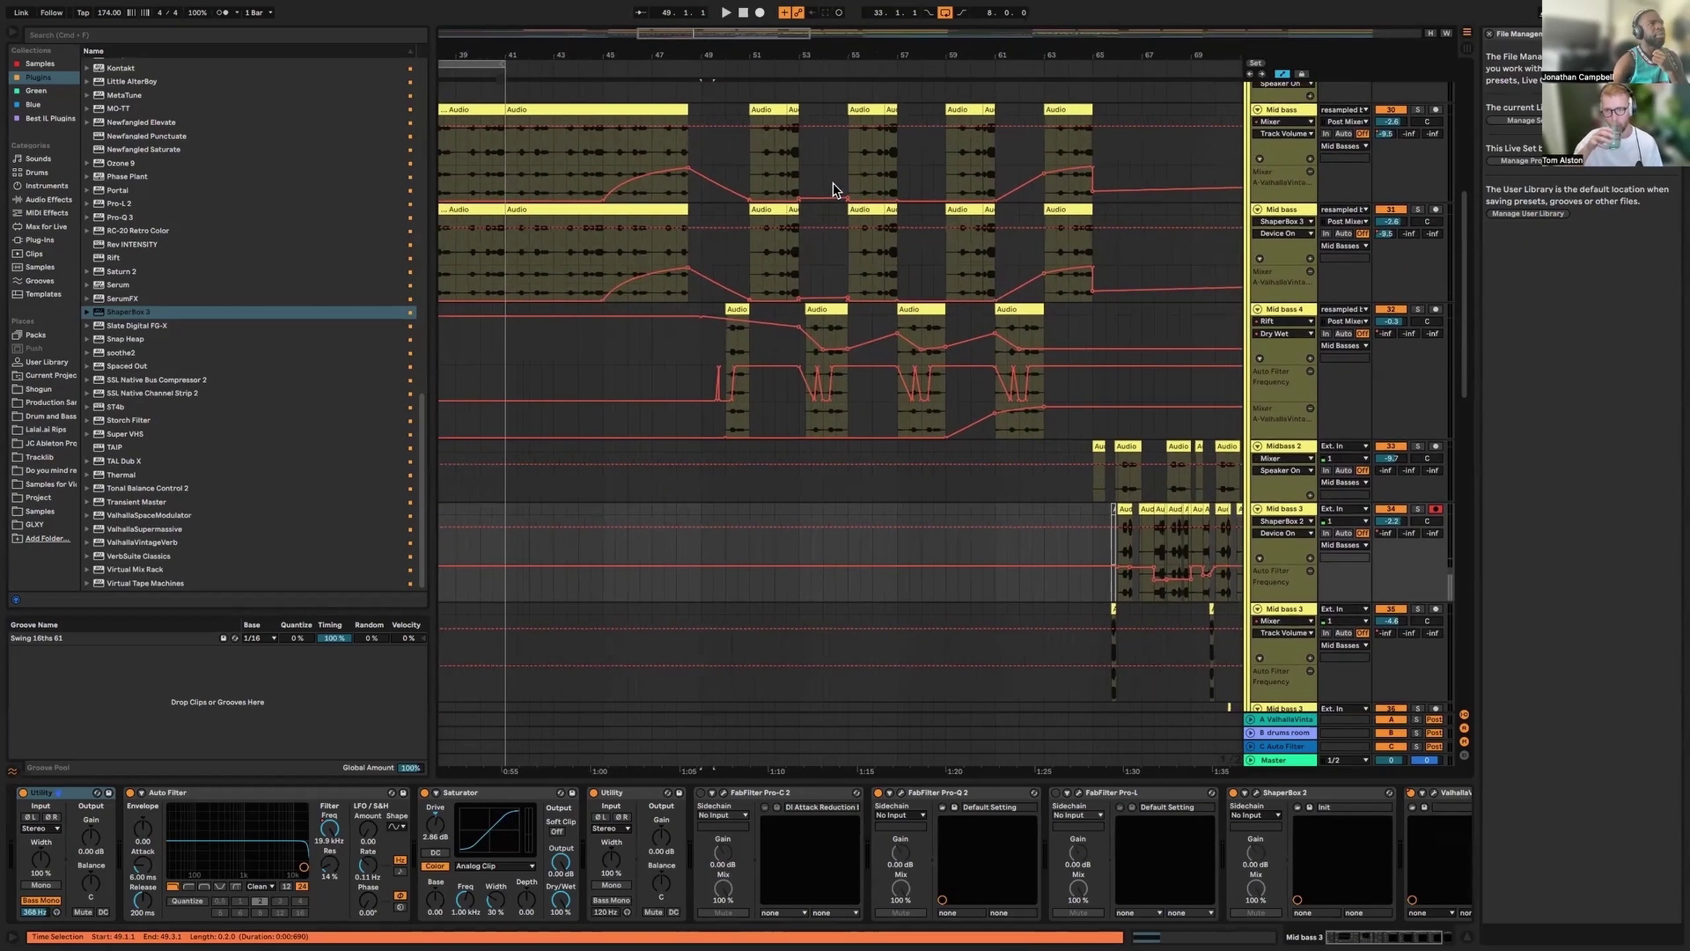
scroll(834, 185, "right", 2)
scroll(834, 184, "up", 1)
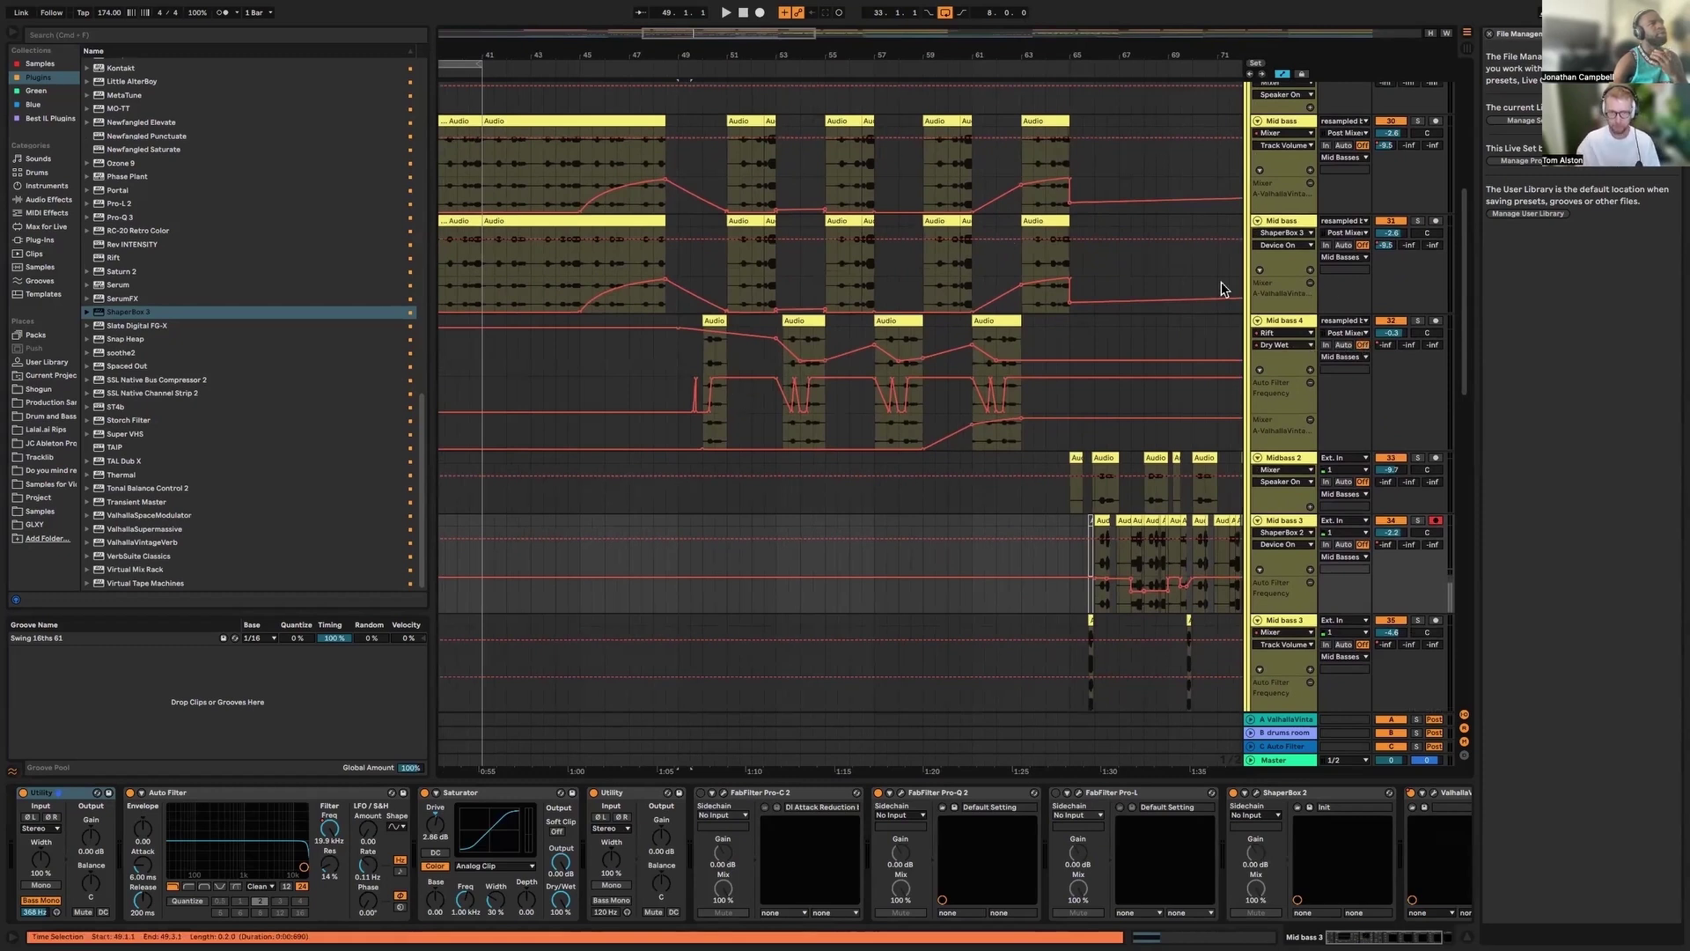
scroll(848, 361, "right", 1)
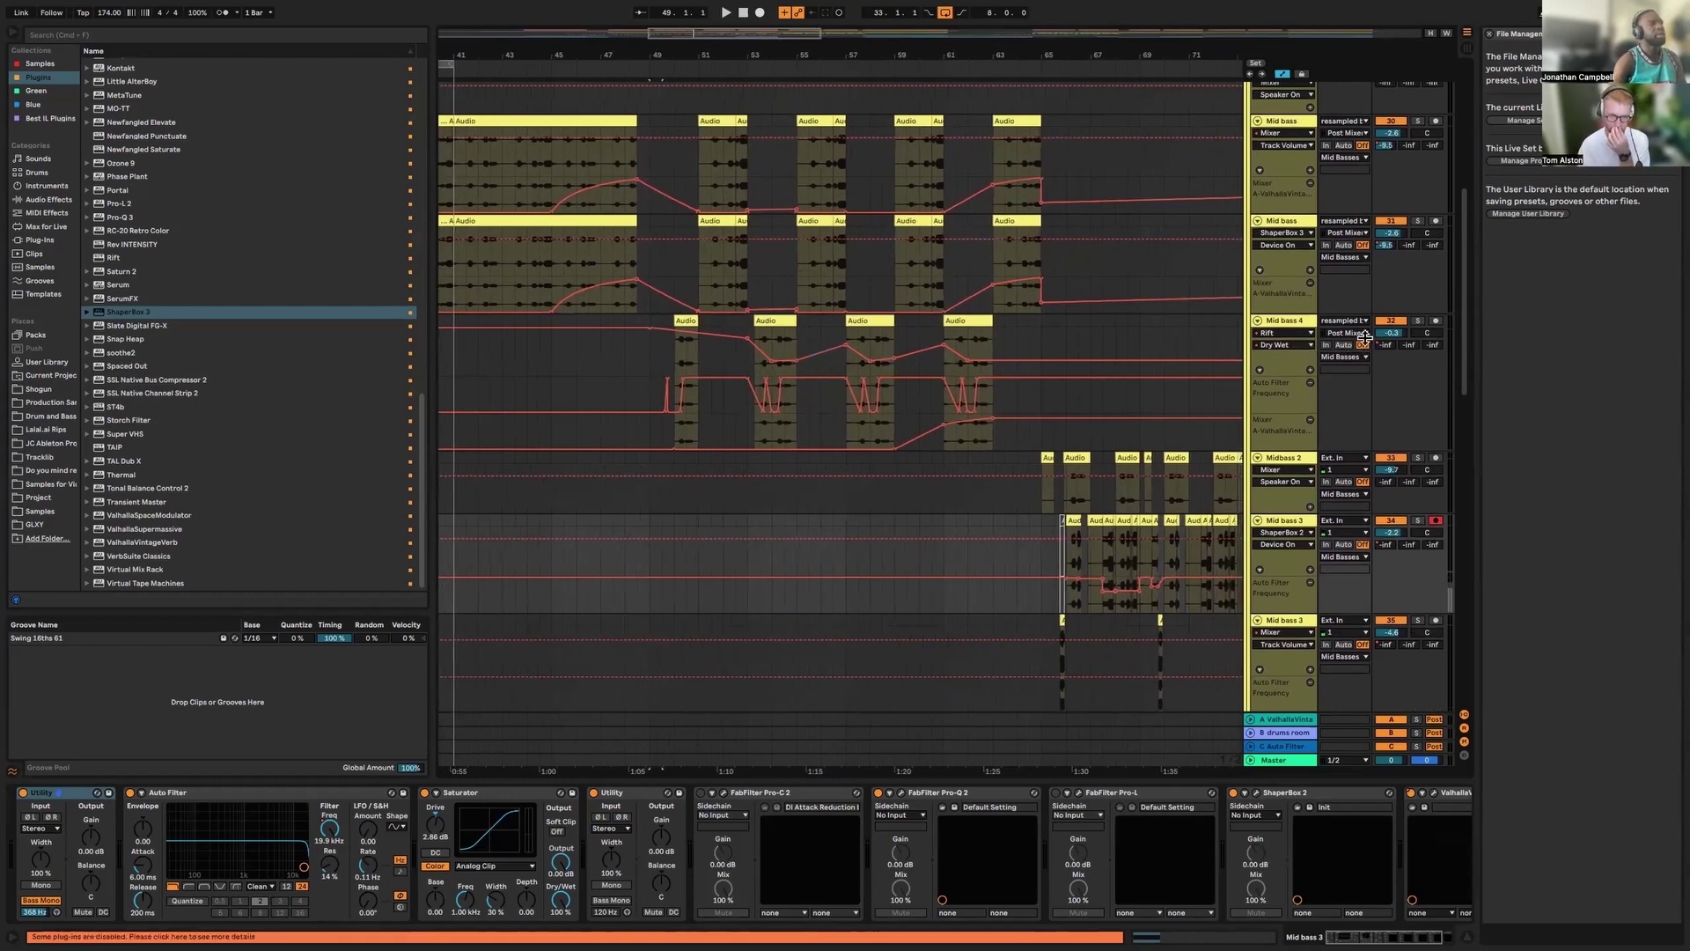
Play the Mid bass 4 track in solo from bar 53 to hear its Rift Dry Wet and filter automation
left_click(747, 411)
key("space")
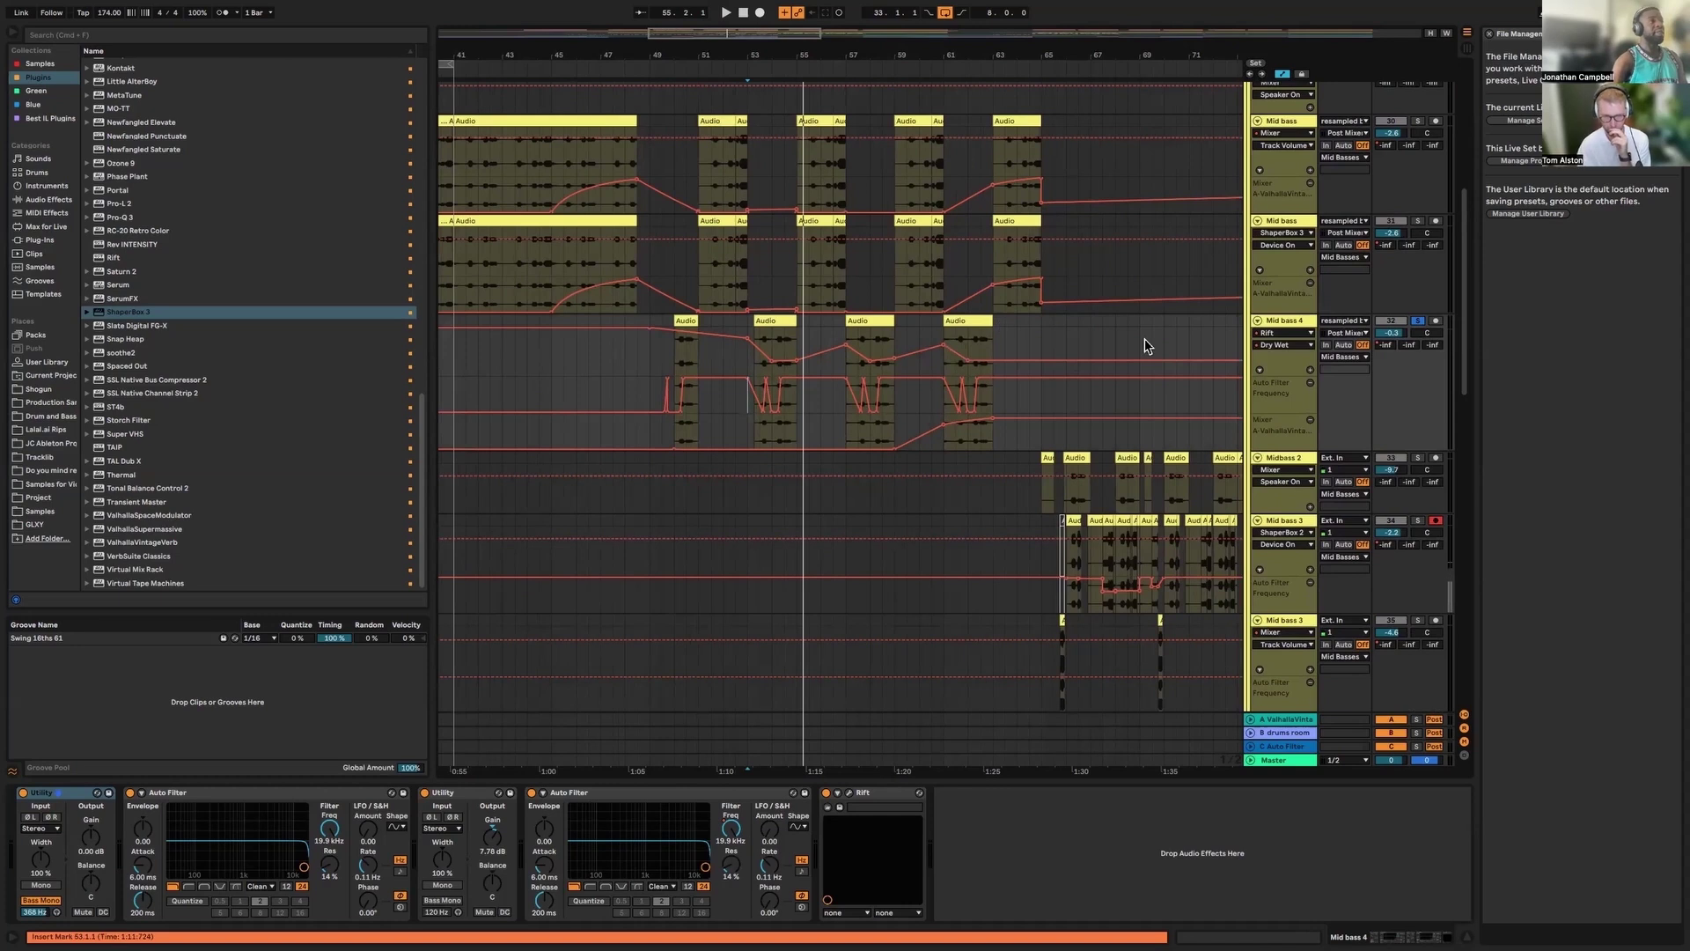
key("a")
key("a")
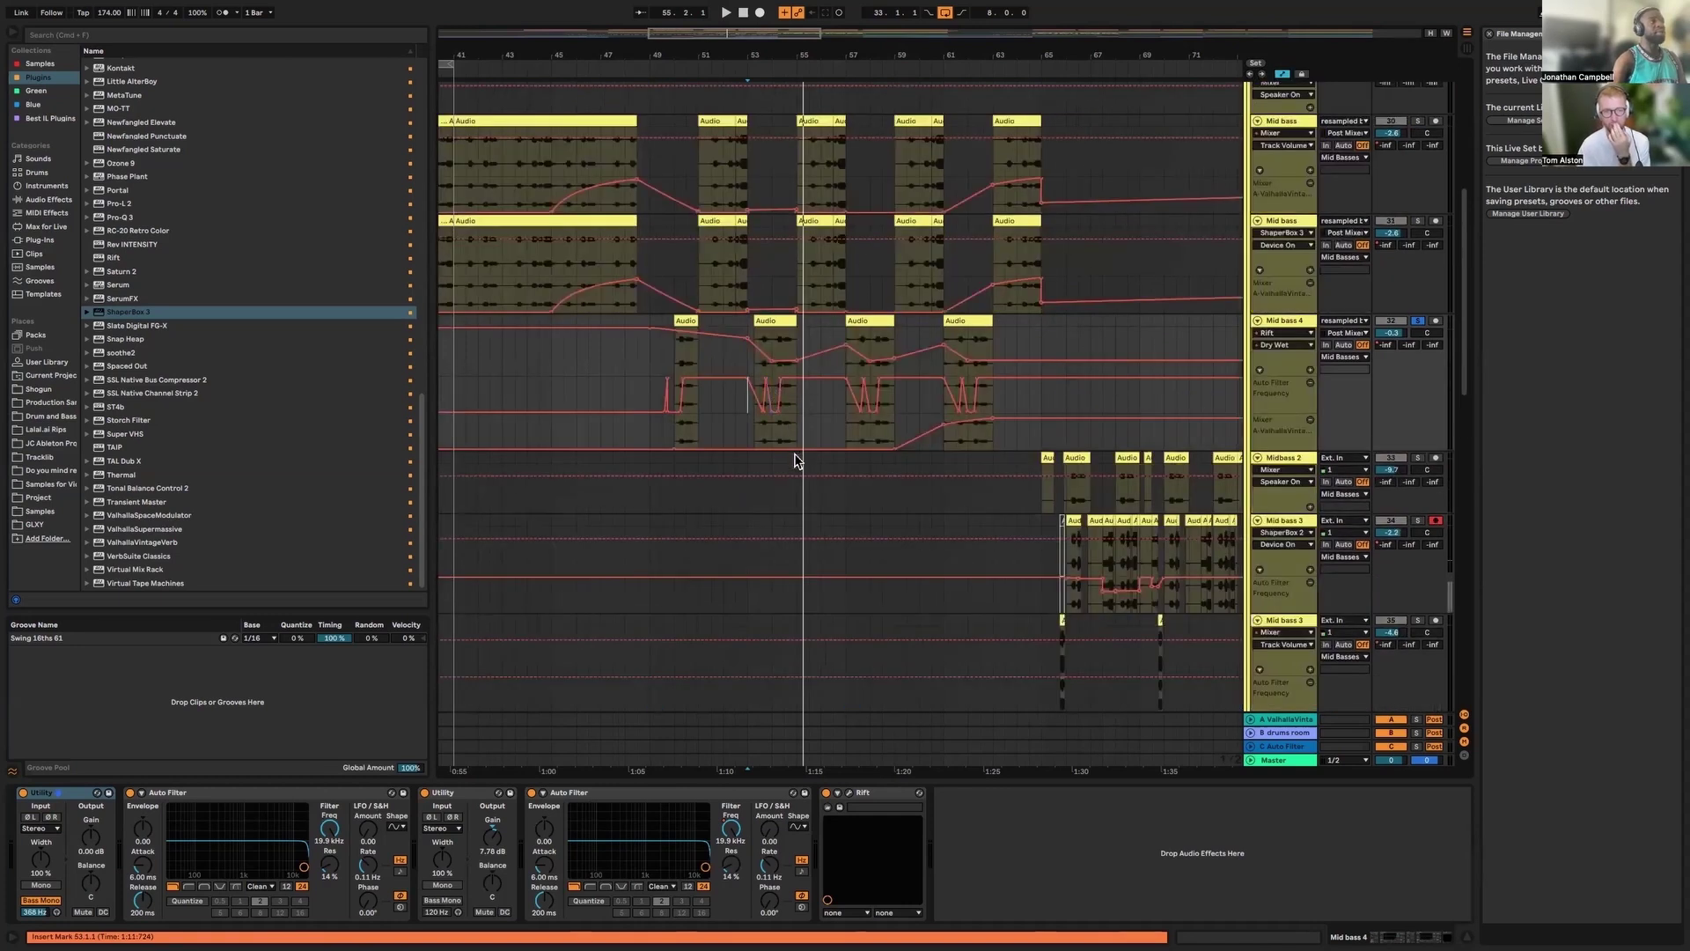
key("space")
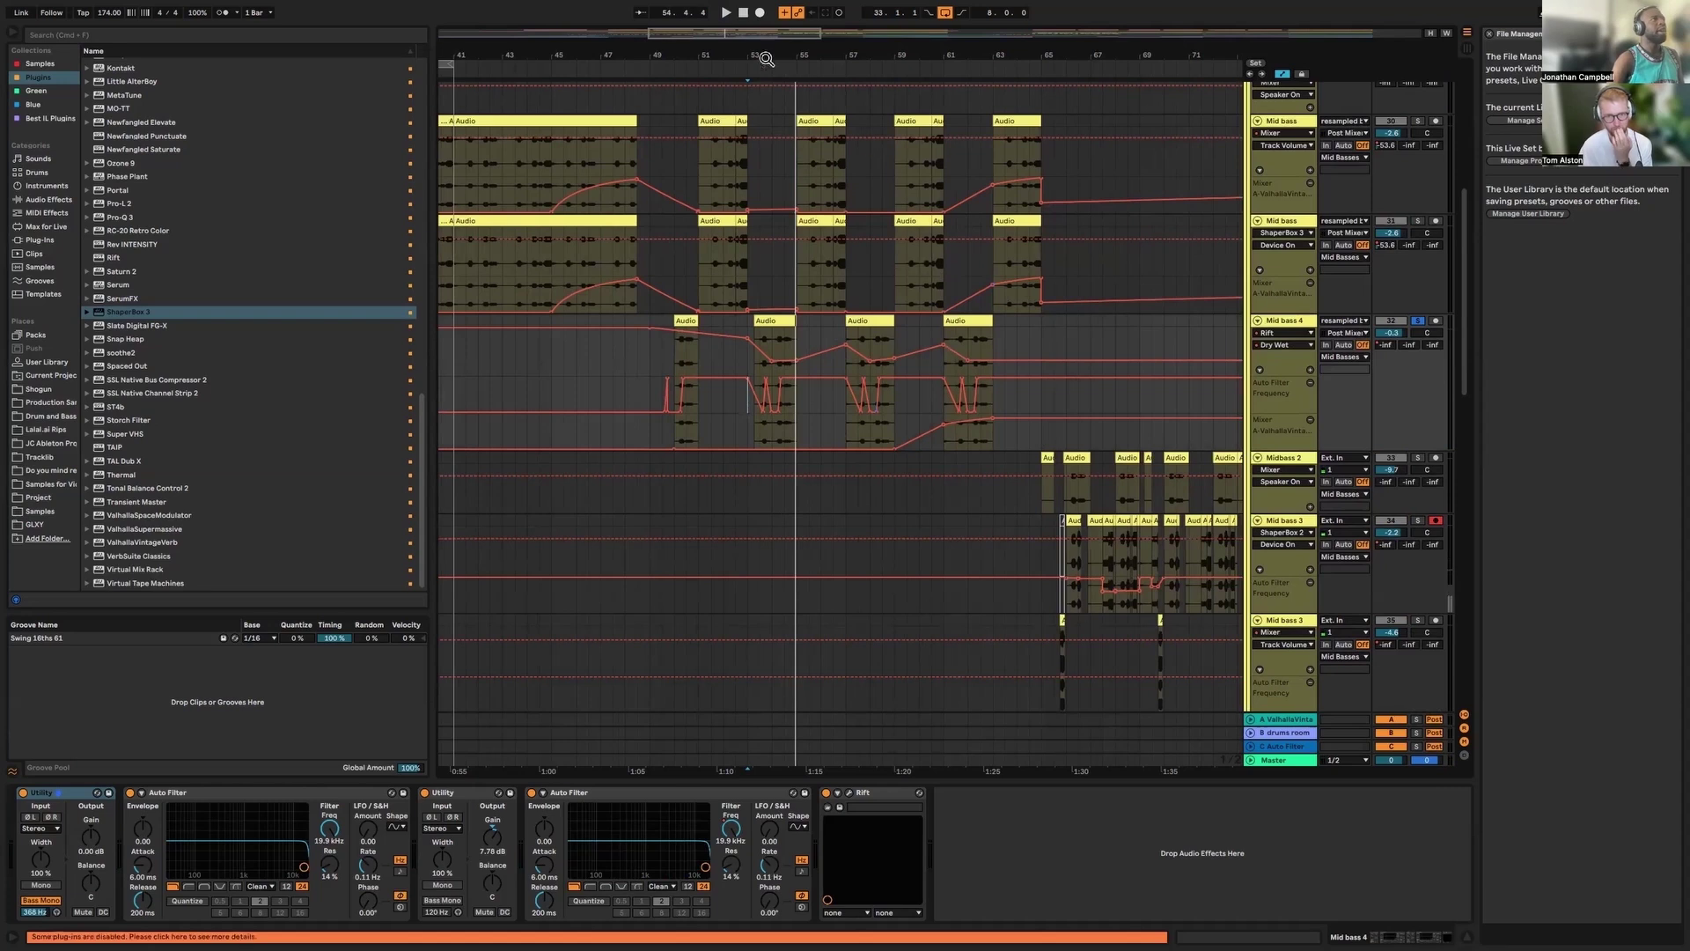
key("minus")
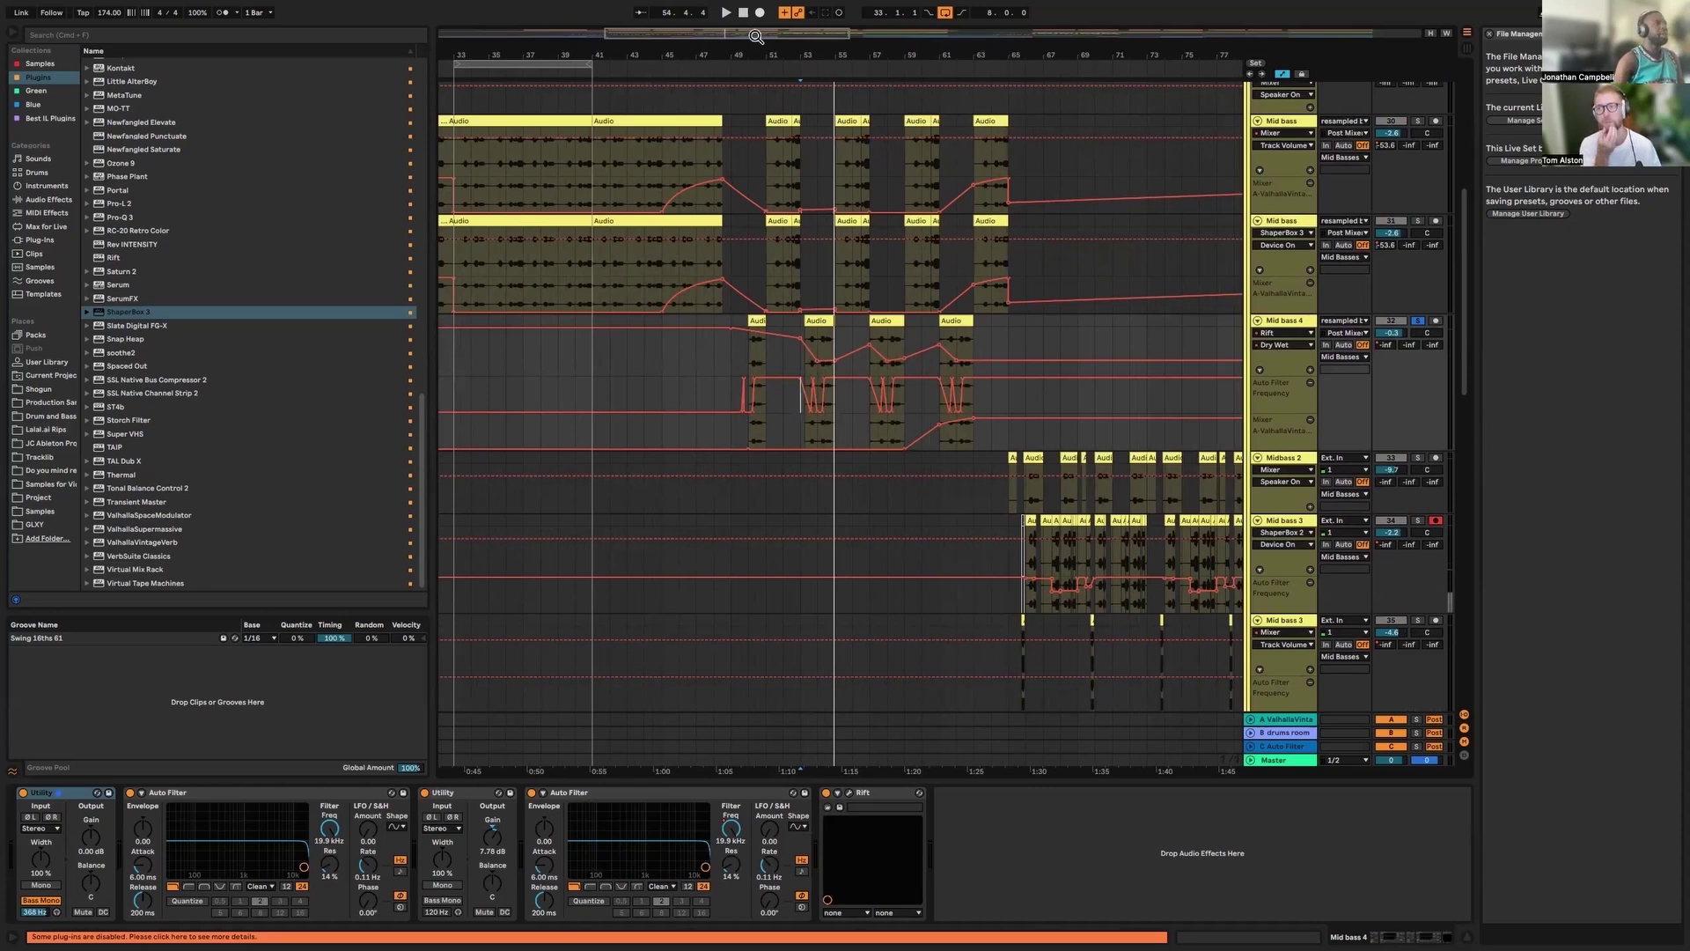
Hide the automation lanes so the arrangement shows the mid bass tracks as plain clips
left_click_drag(775, 33, 775, 37)
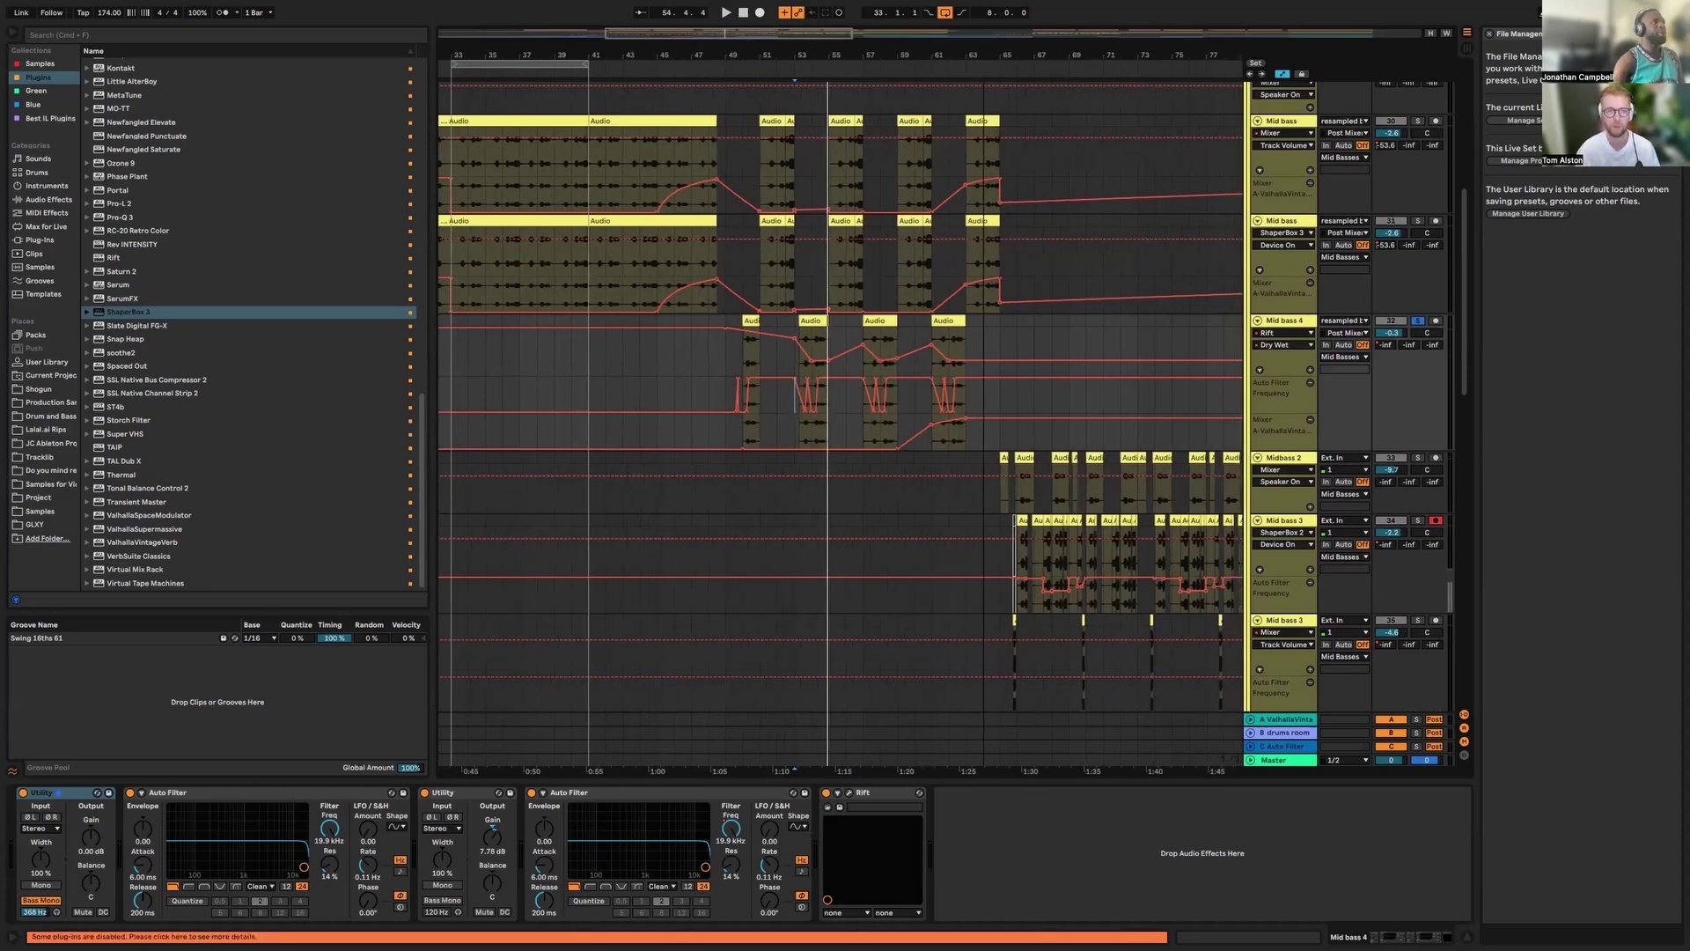
scroll(880, 264, "up", 1)
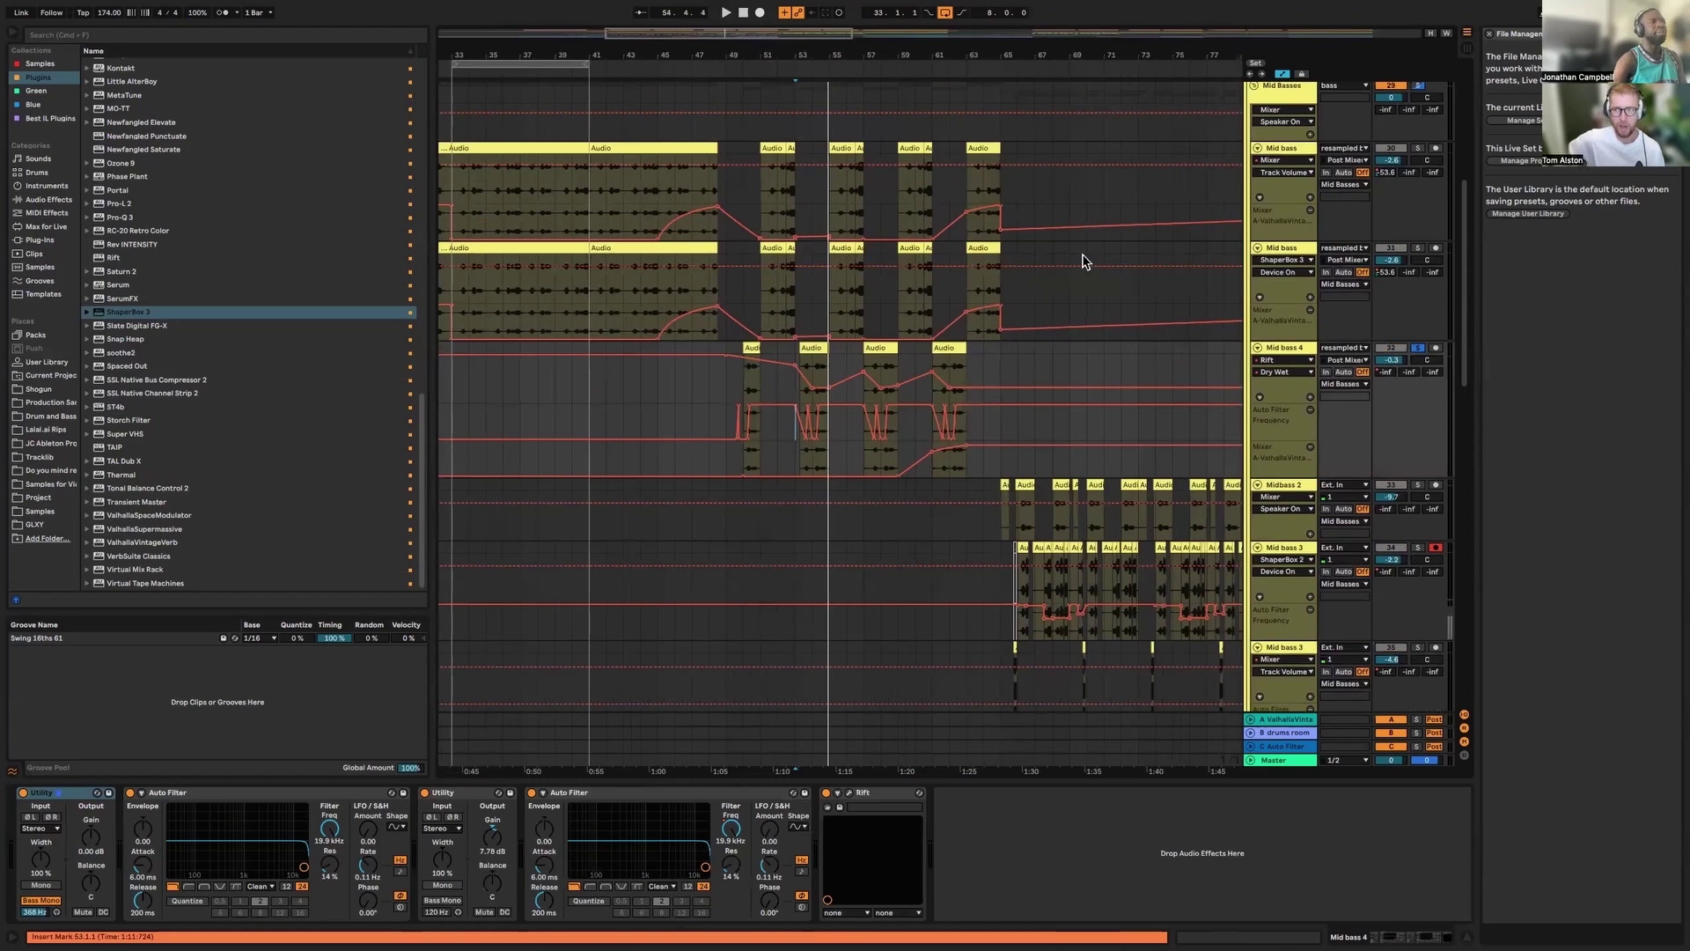
scroll(1085, 261, "up", 2)
key("a")
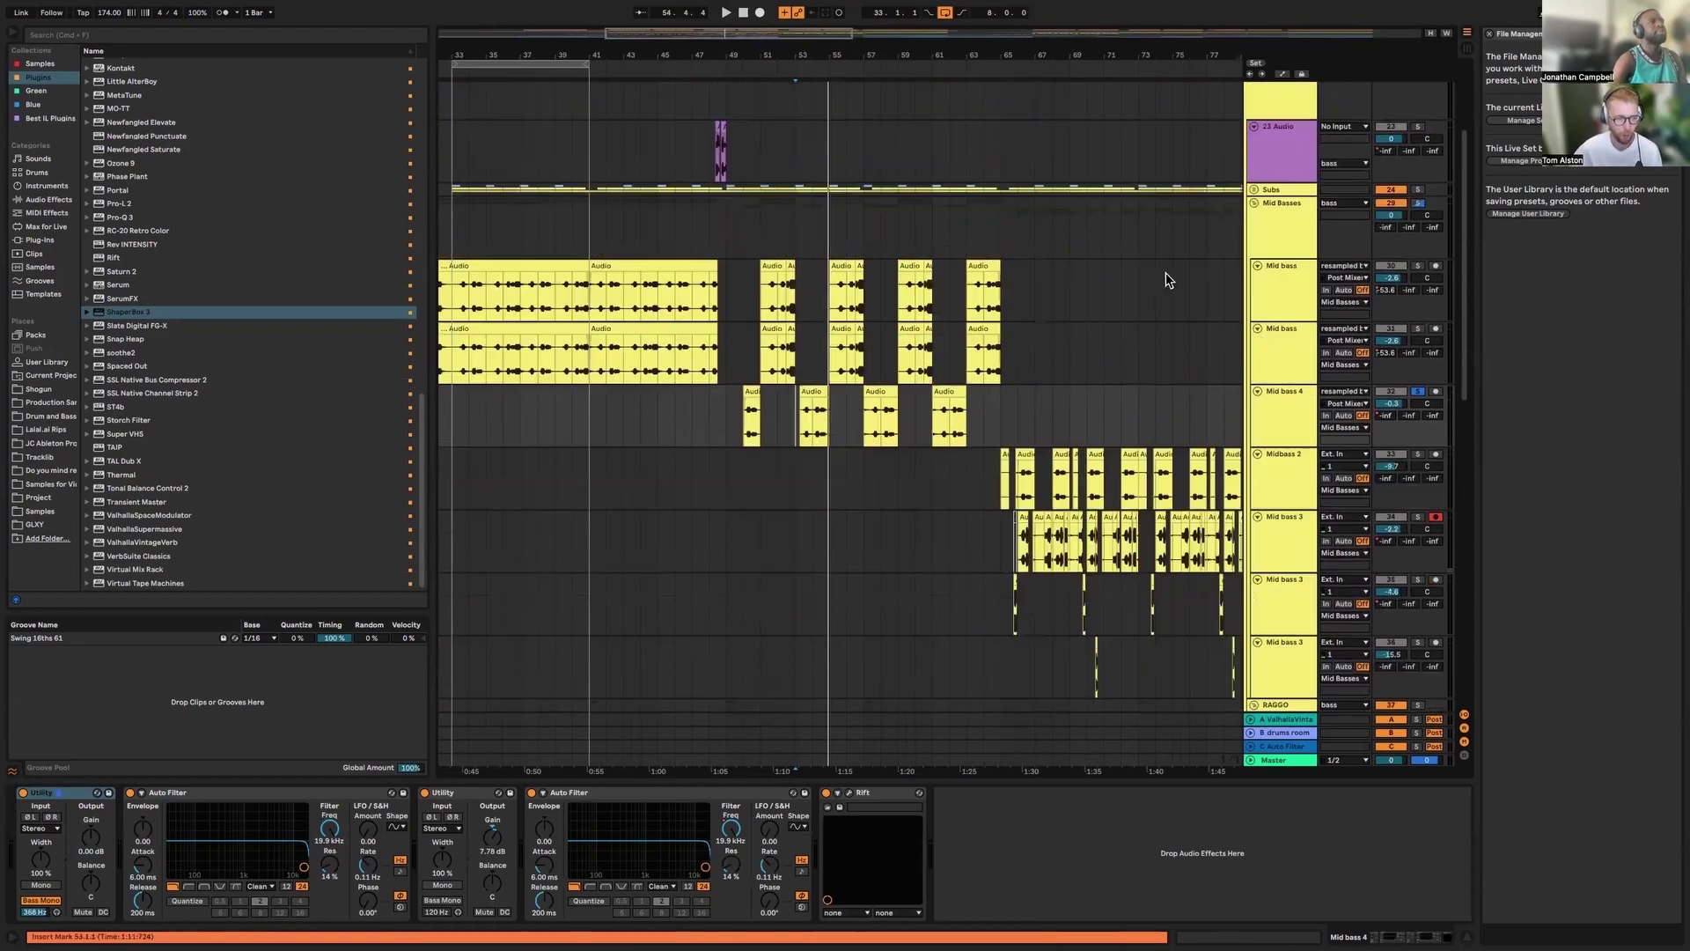
Survey the Mid Basses and RAGGO groups across the wider arrangement to compare where each layer plays
scroll(1179, 308, "down", 3)
left_click_drag(733, 33, 951, 283)
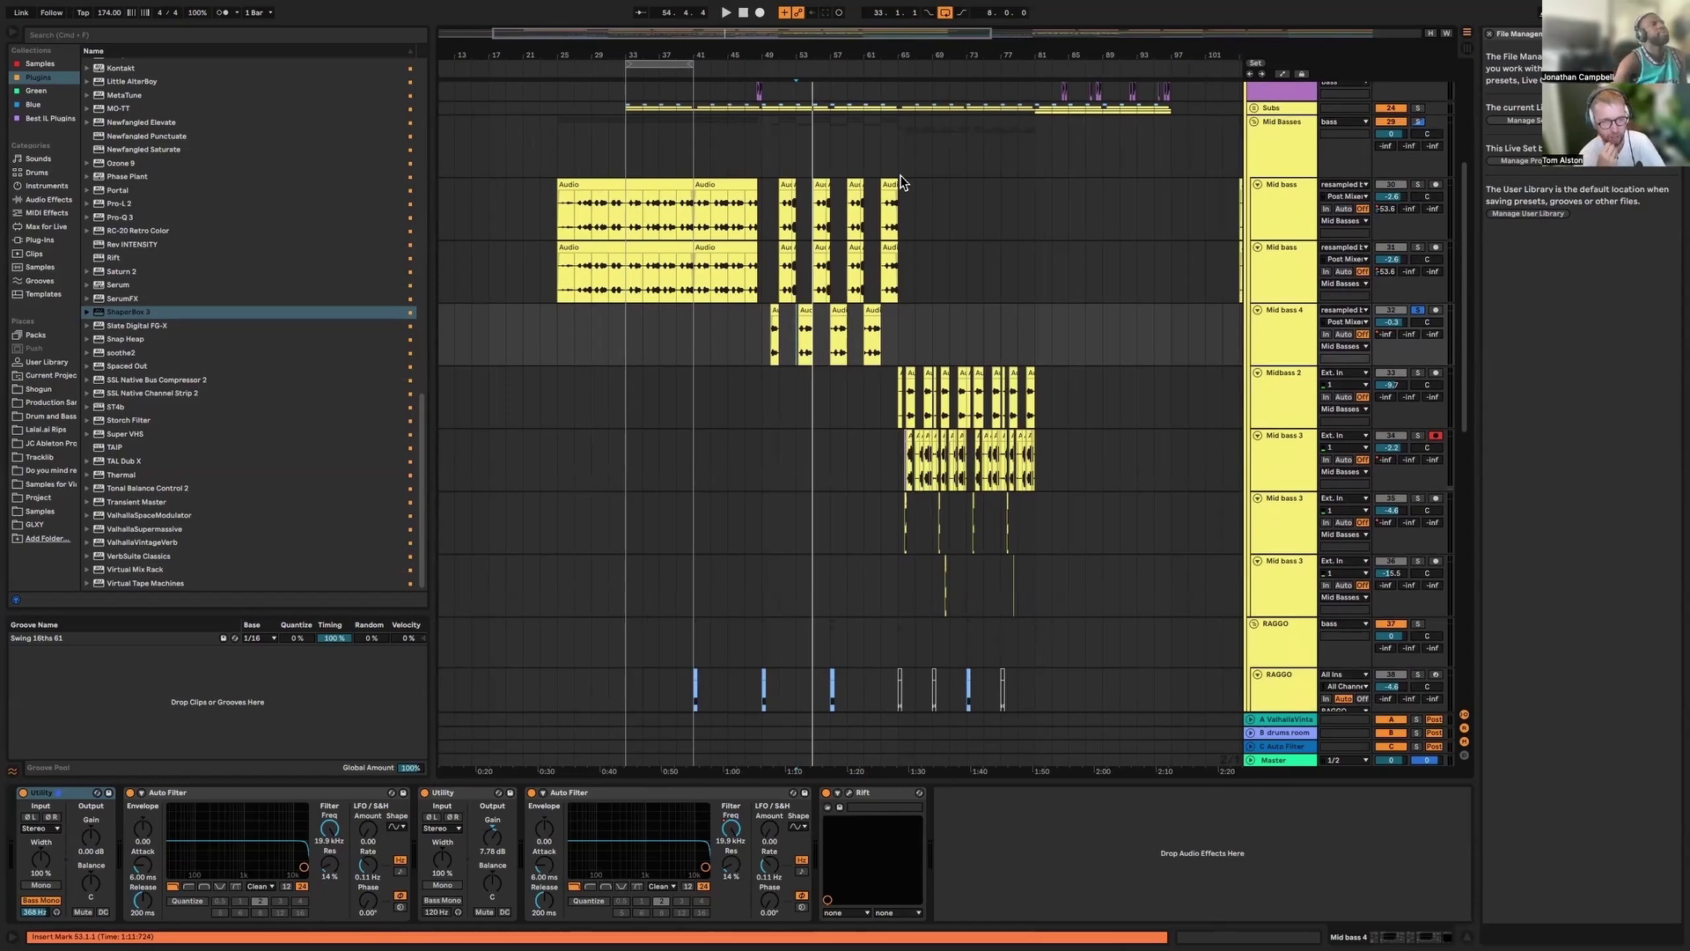
left_click_drag(737, 36, 738, 9)
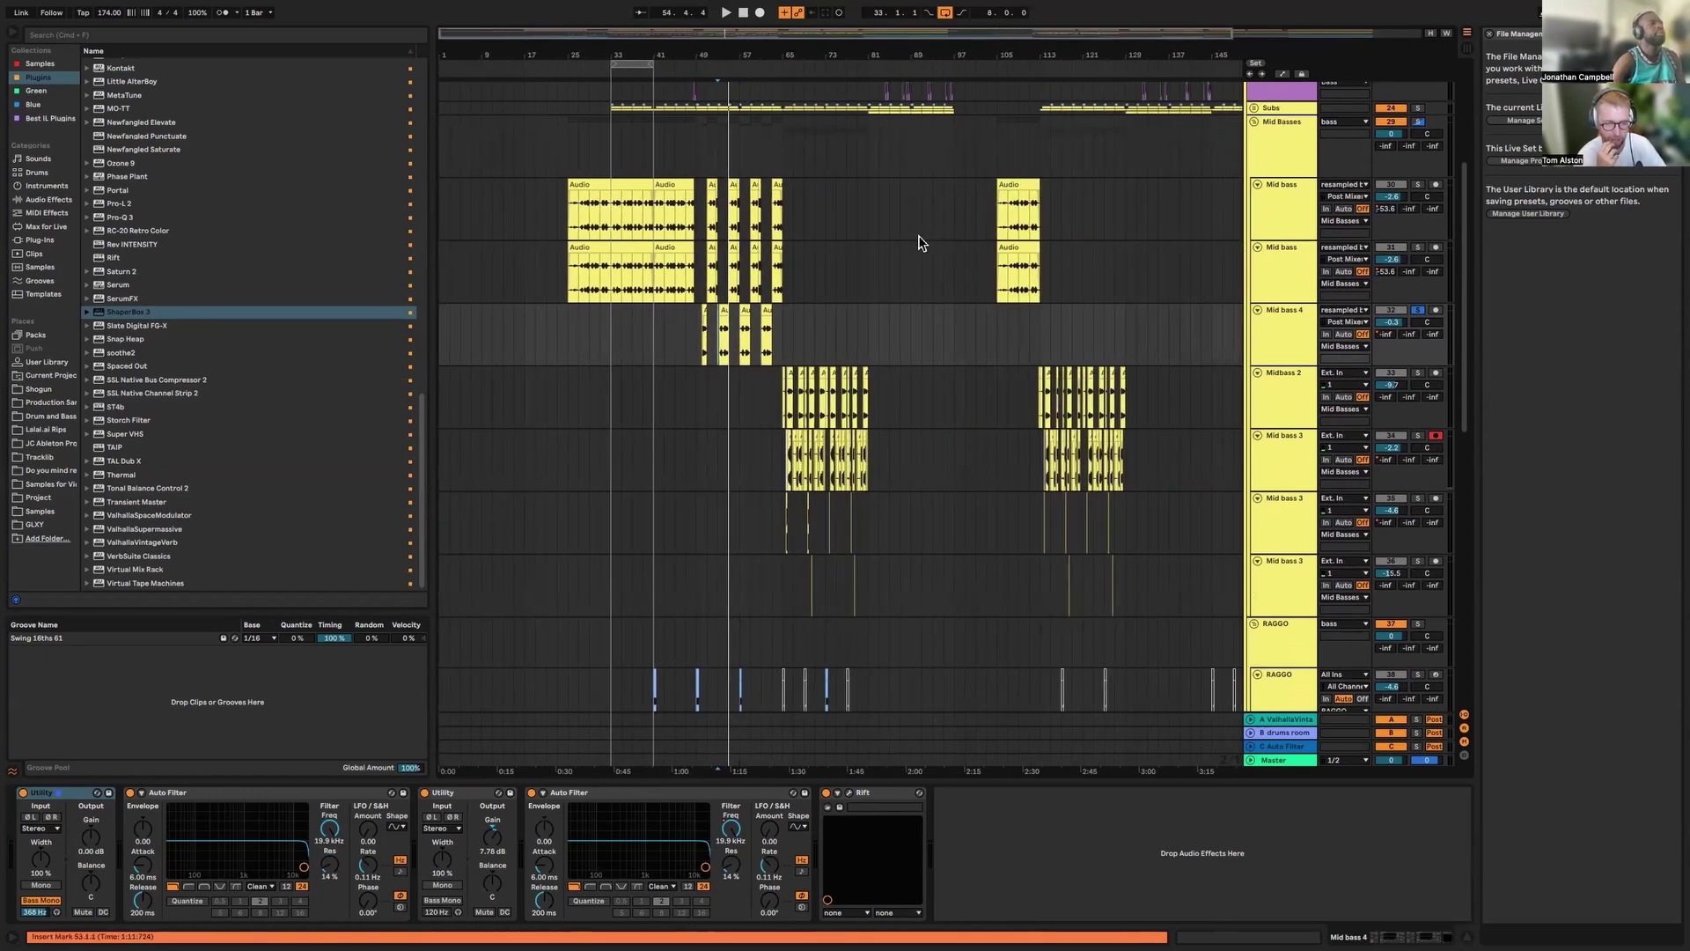
scroll(861, 271, "down", 2)
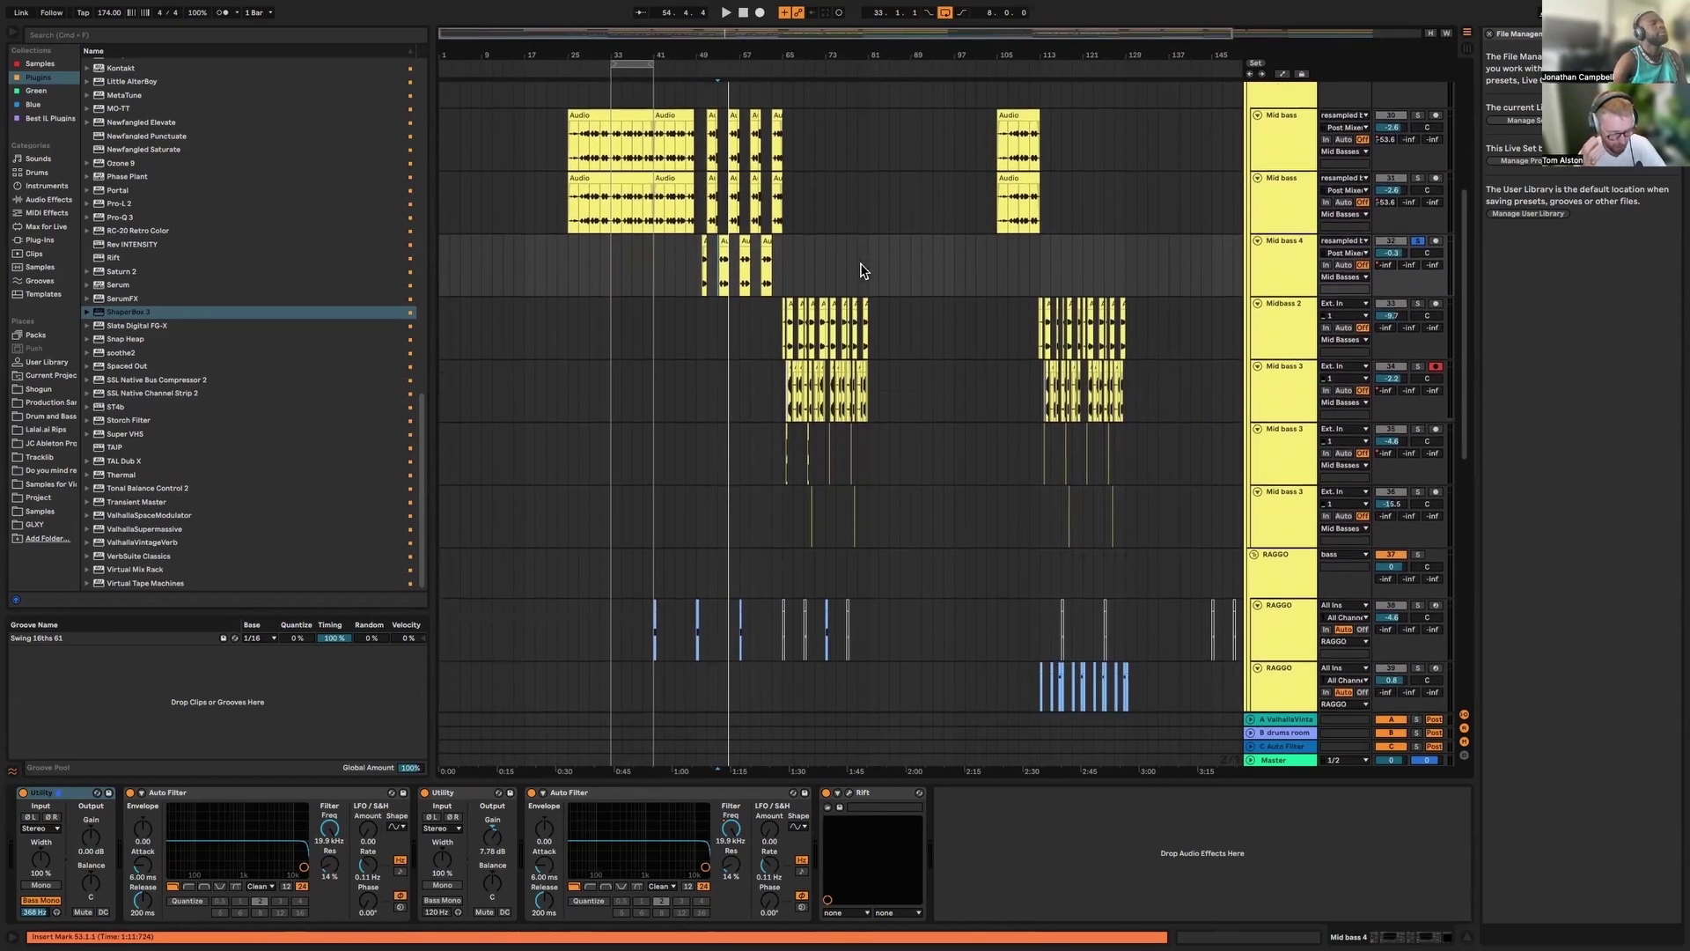
scroll(862, 271, "up", 3)
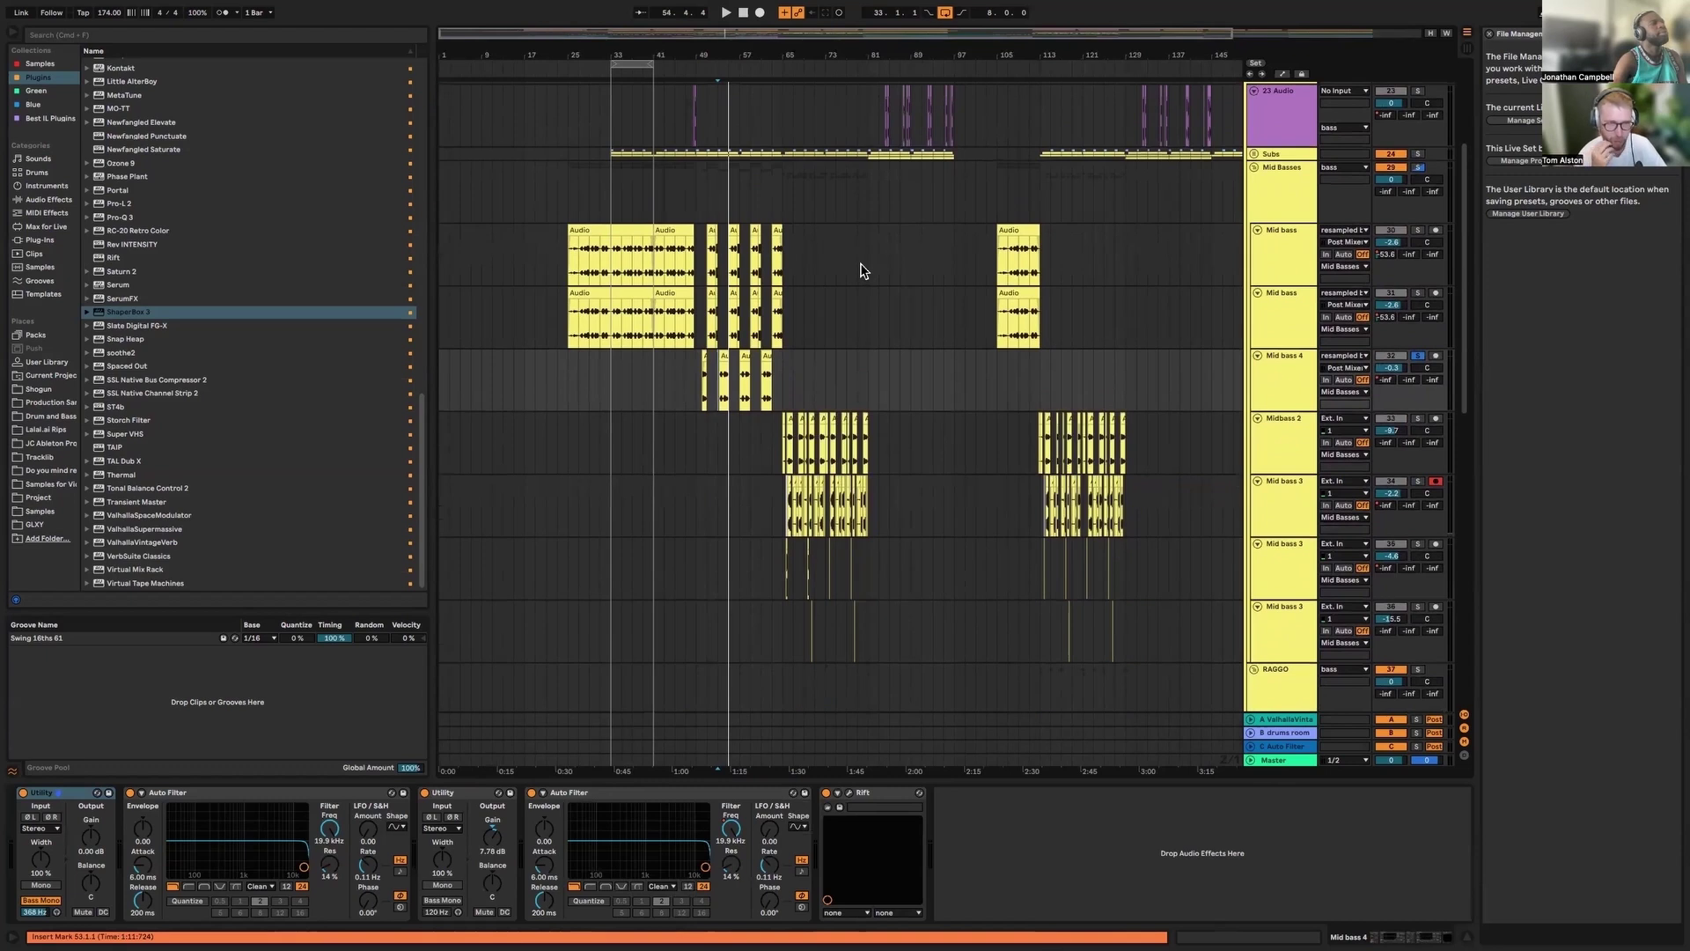
left_click_drag(775, 43, 777, 33)
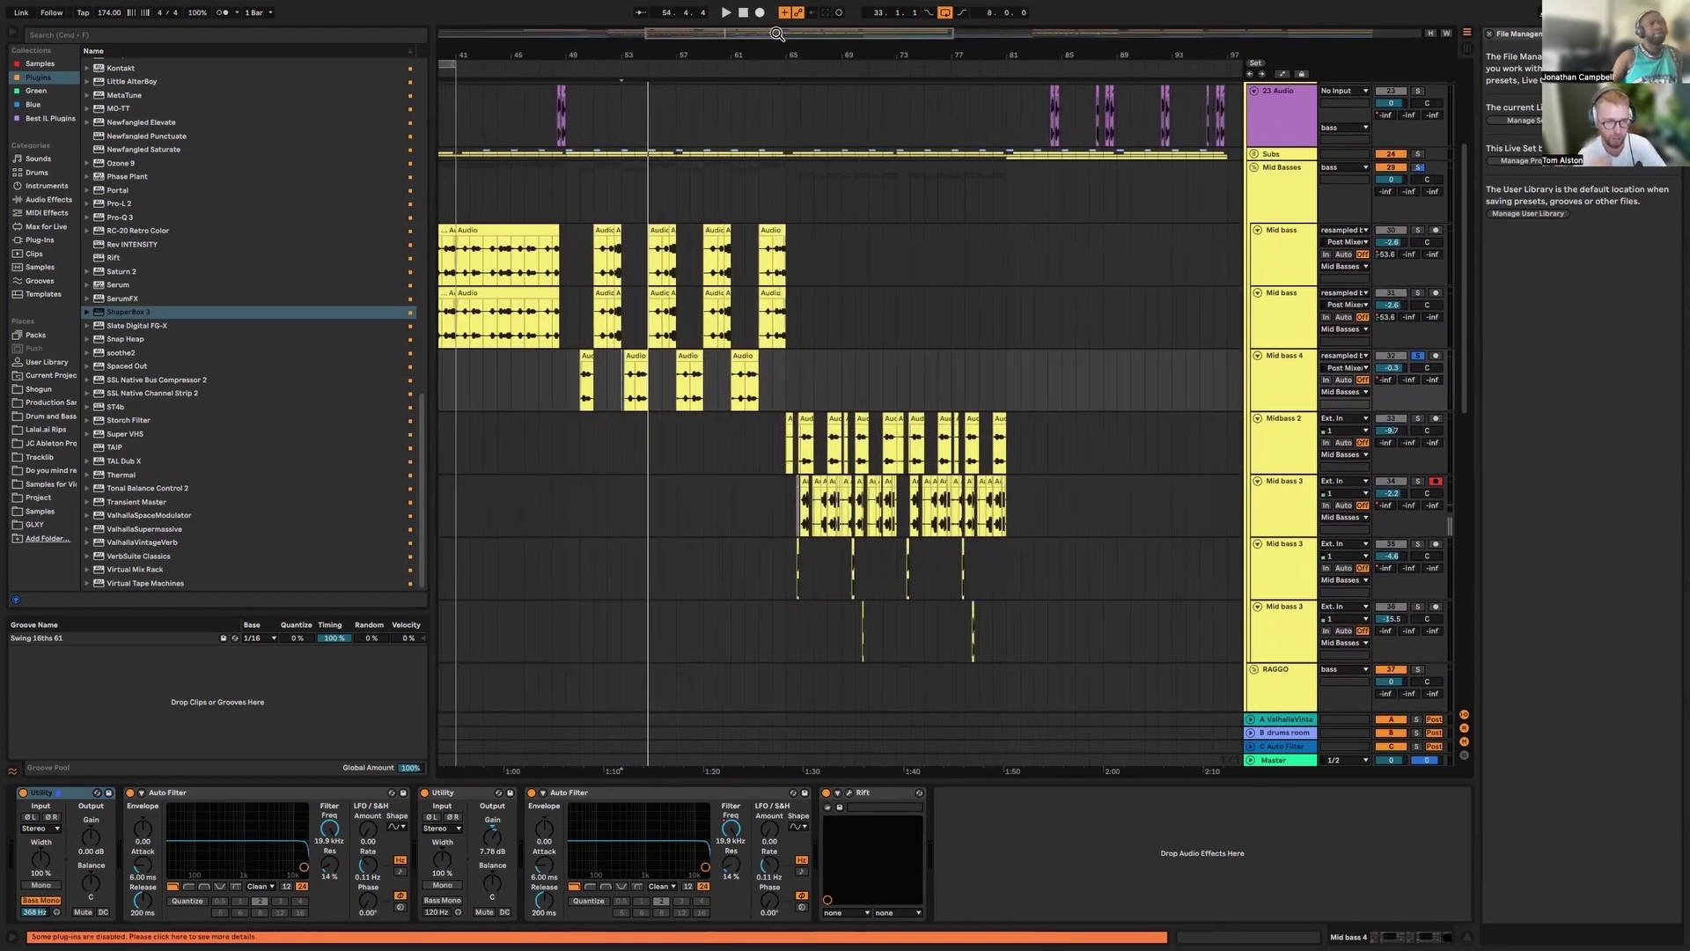
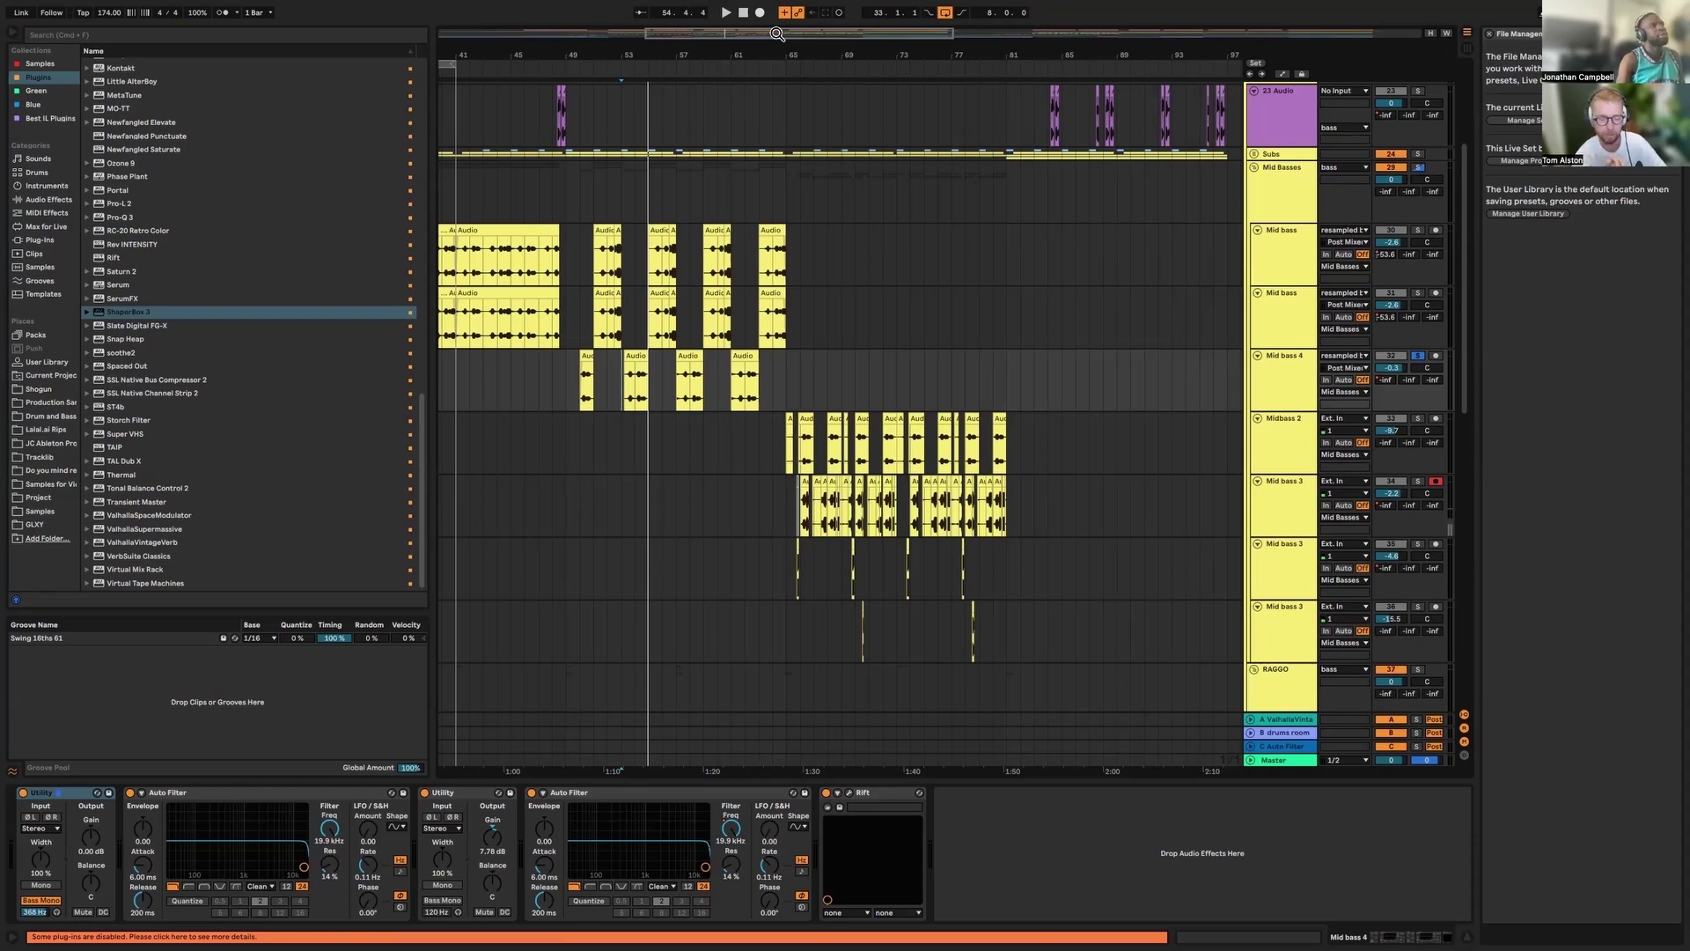
key("minus")
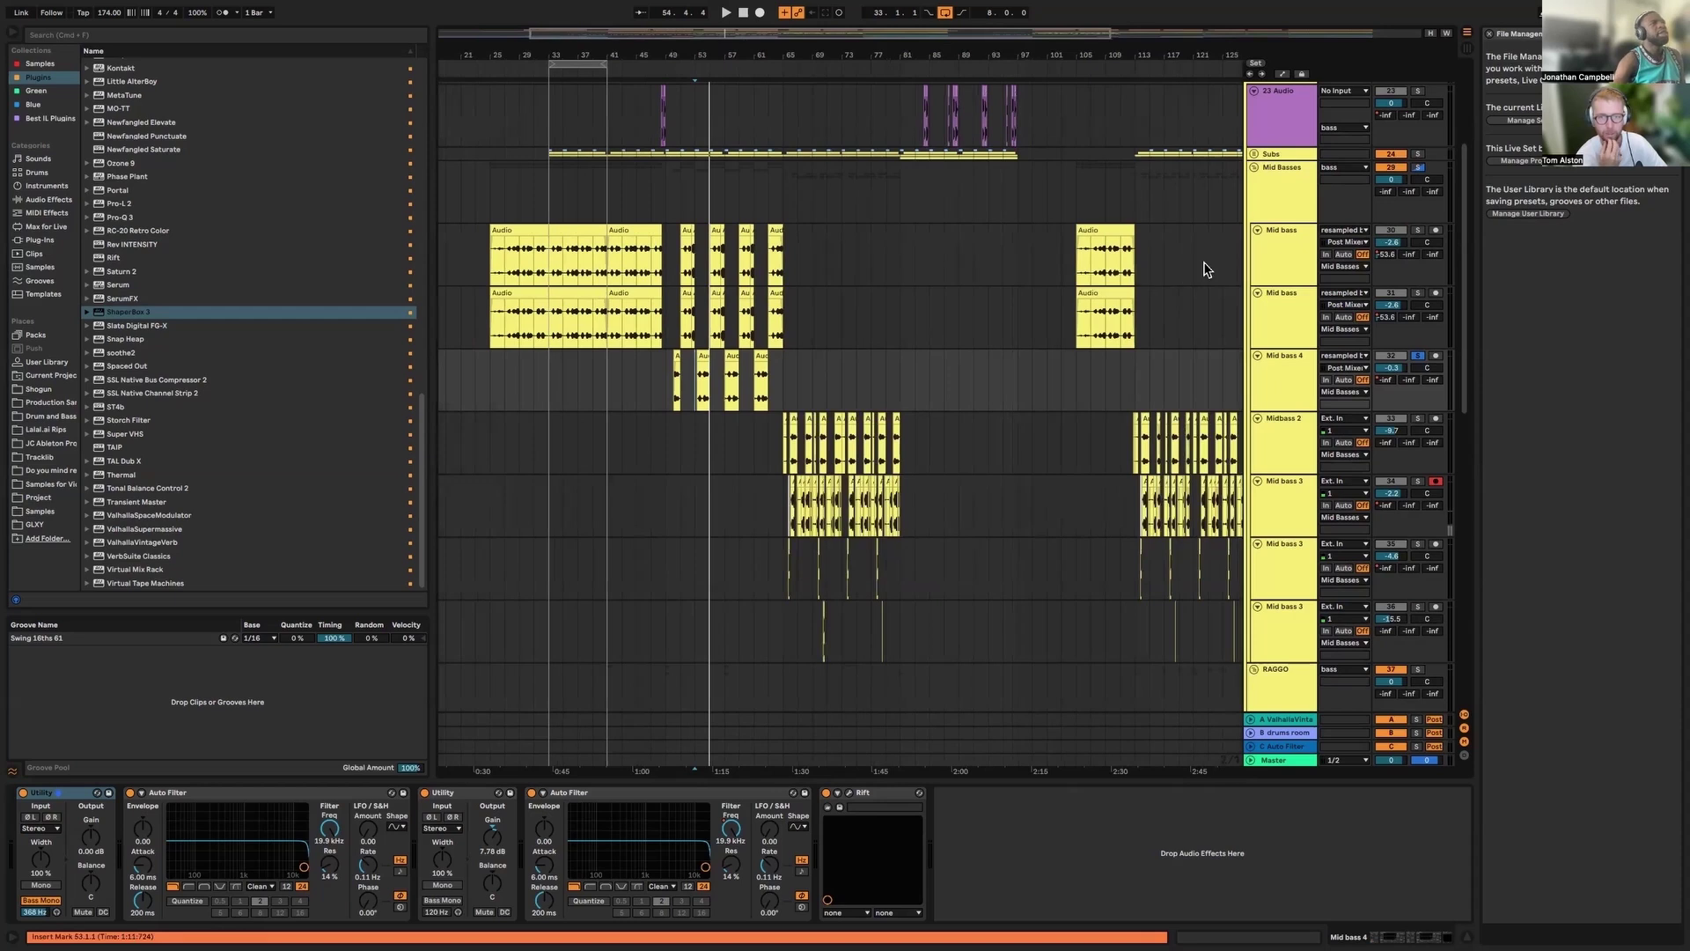
scroll(1205, 269, "down", 1)
scroll(1205, 269, "down", 3)
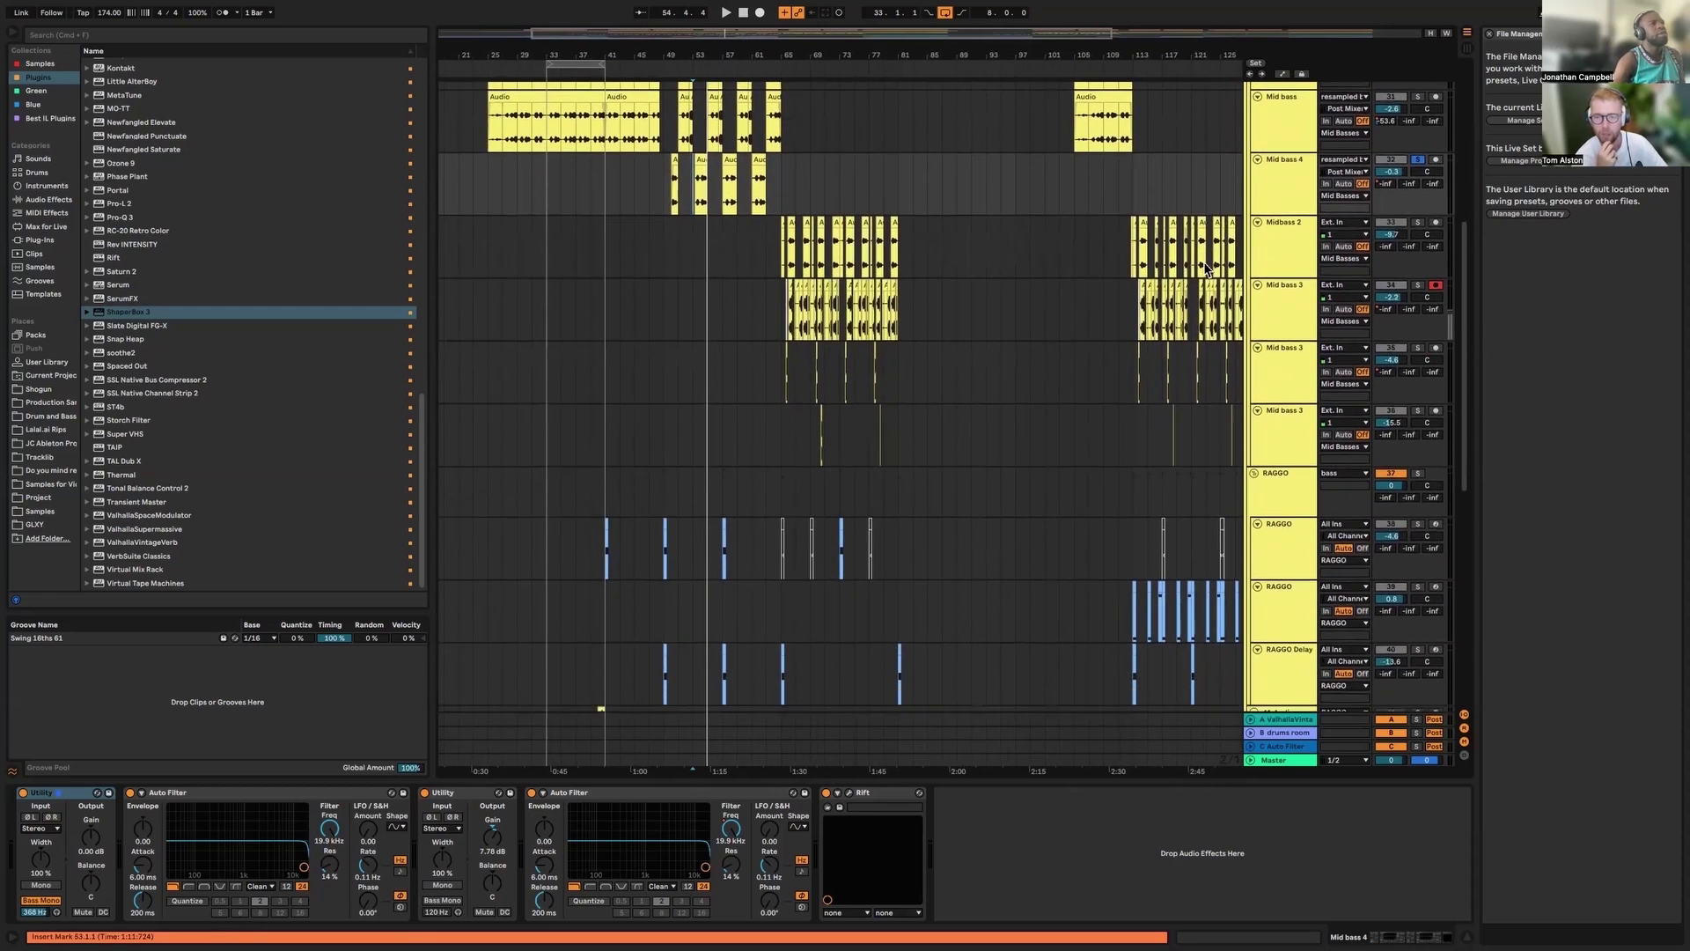
Select the record-armed Mid bass 3 track and examine how the mid bass clips are laid out across both drops
left_click(1285, 250)
left_click(1259, 312)
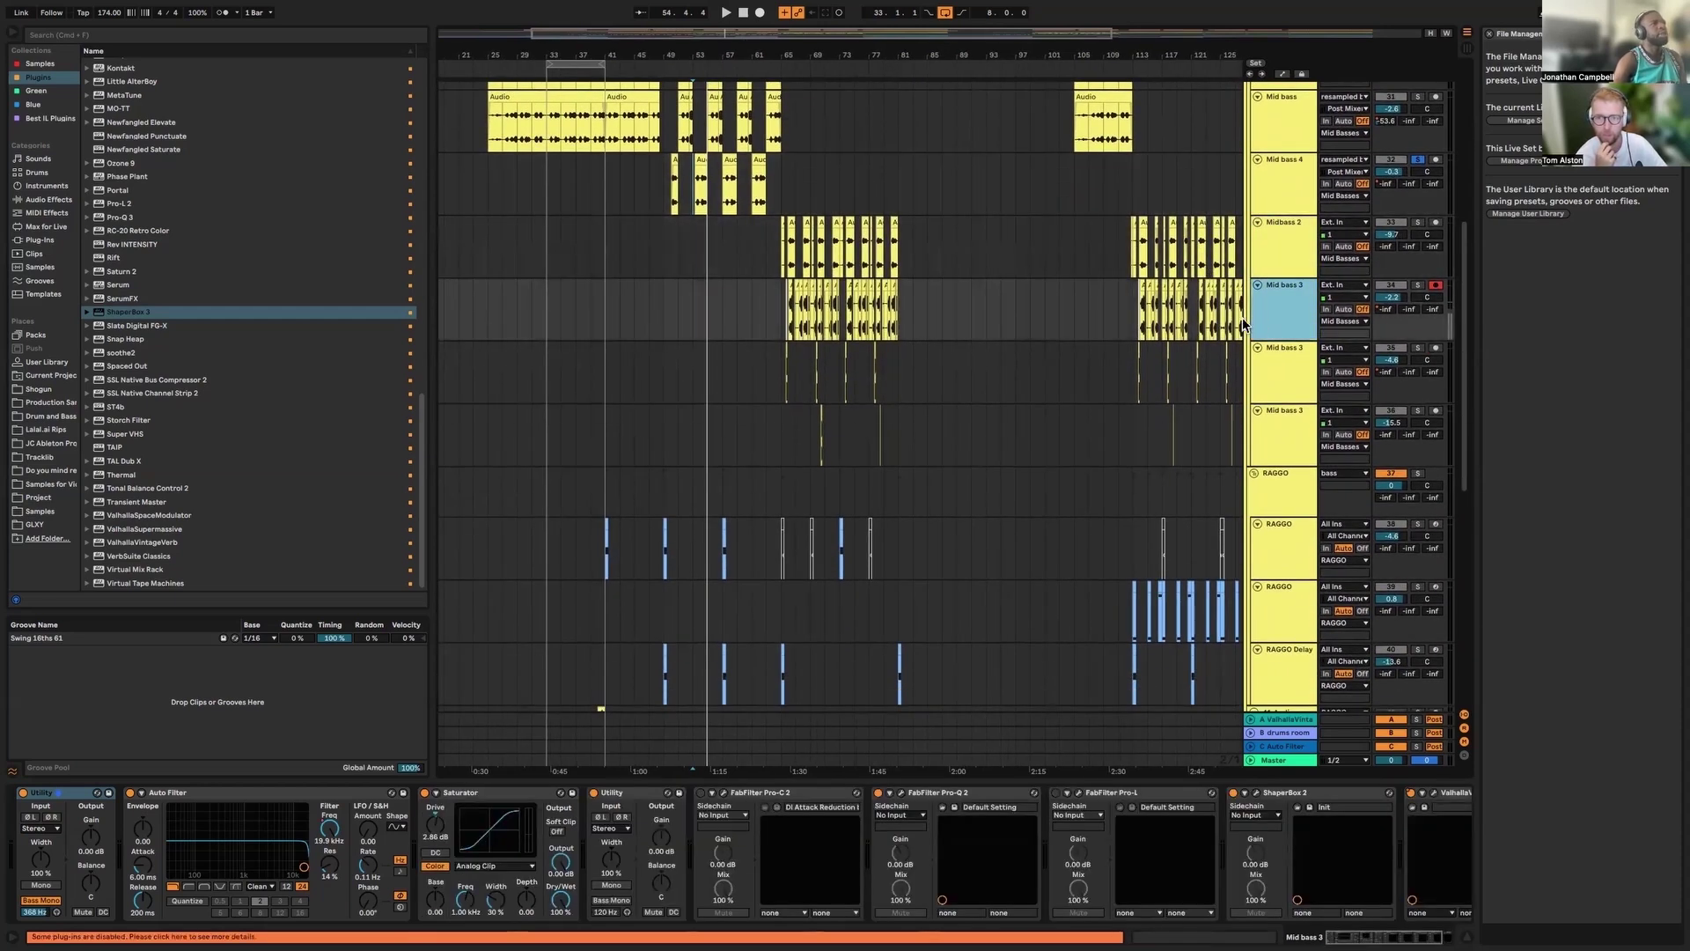
scroll(993, 300, "up", 3)
scroll(993, 299, "up", 1)
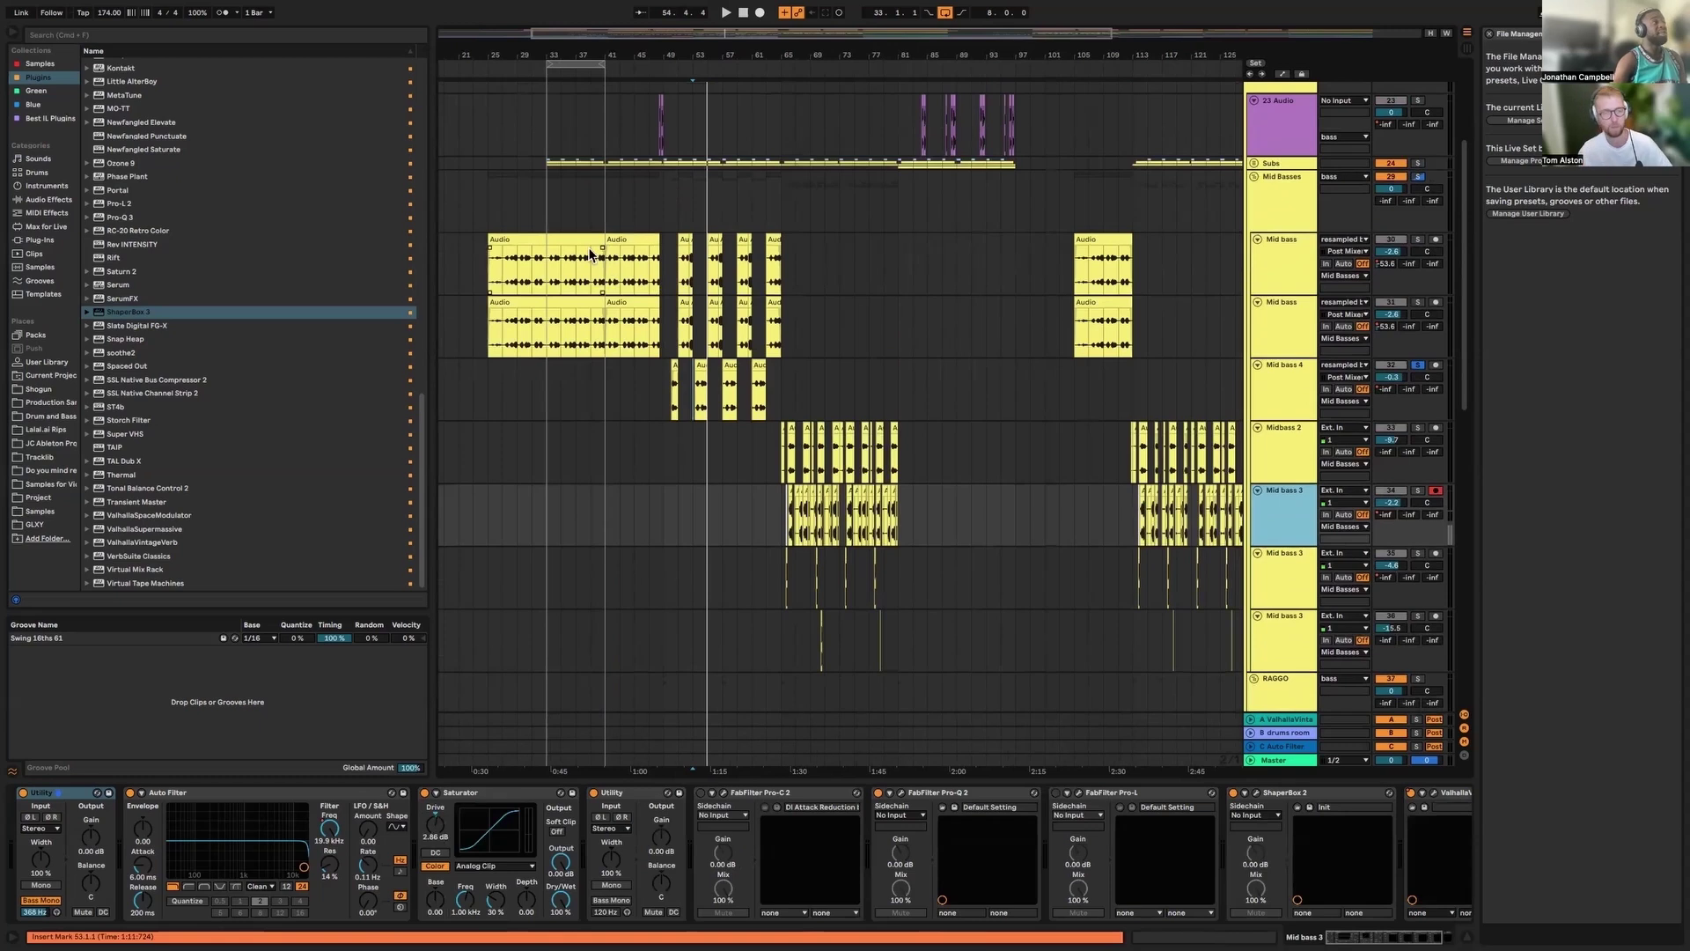
scroll(695, 282, "right", 5)
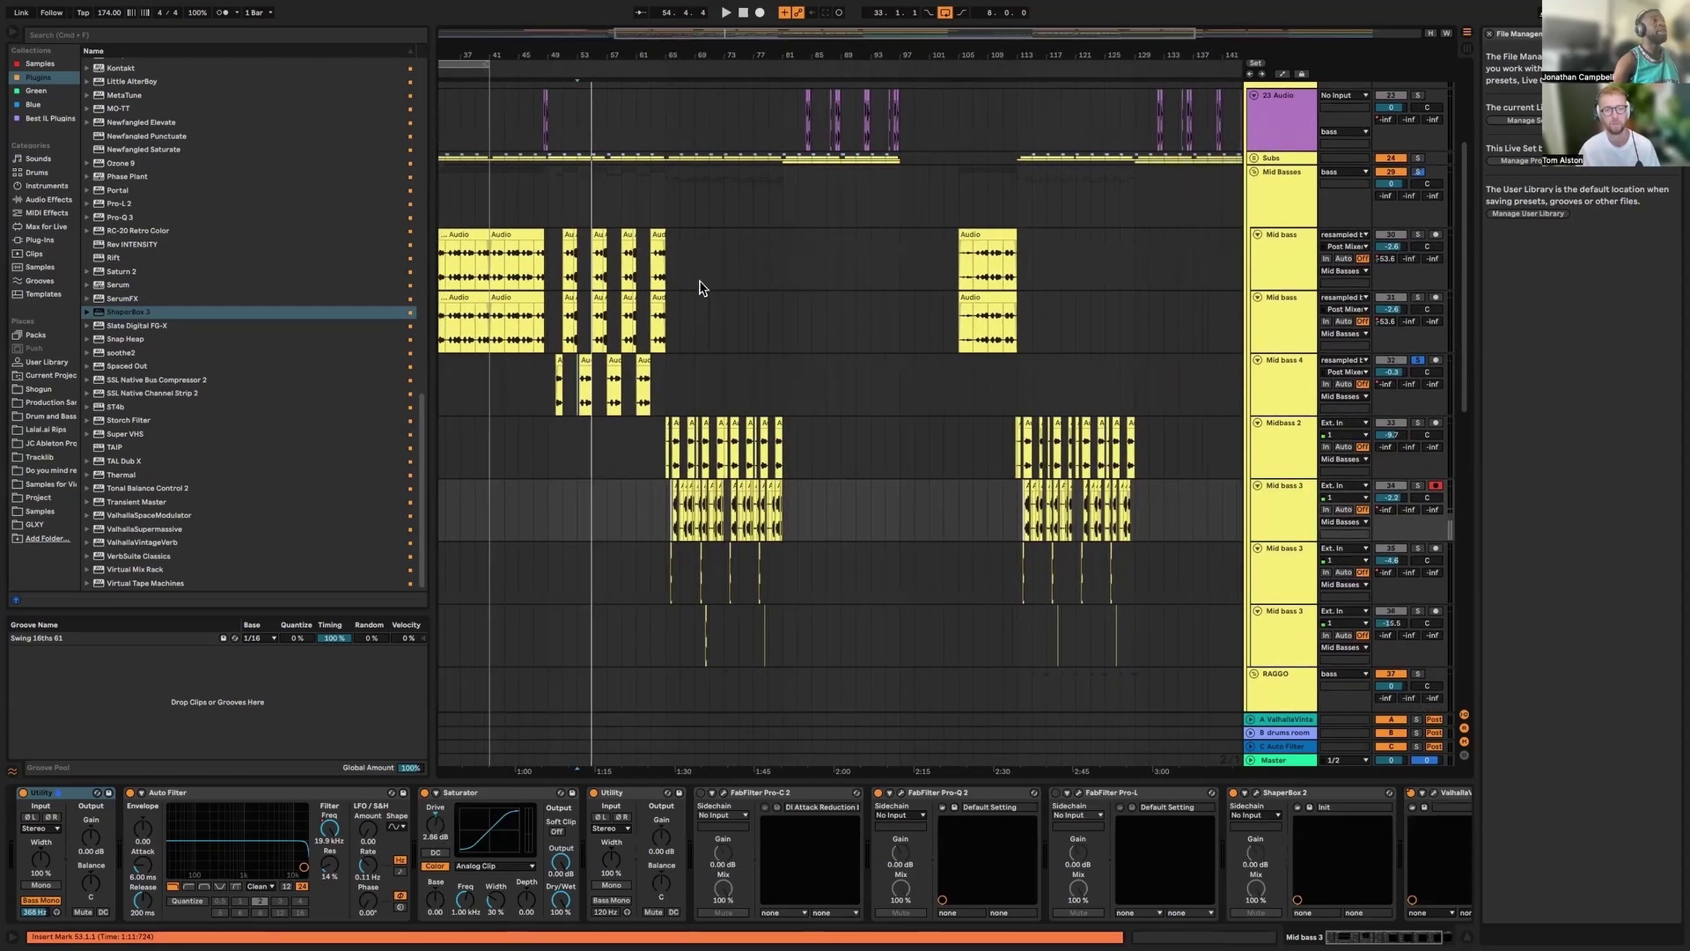
scroll(691, 295, "right", 1)
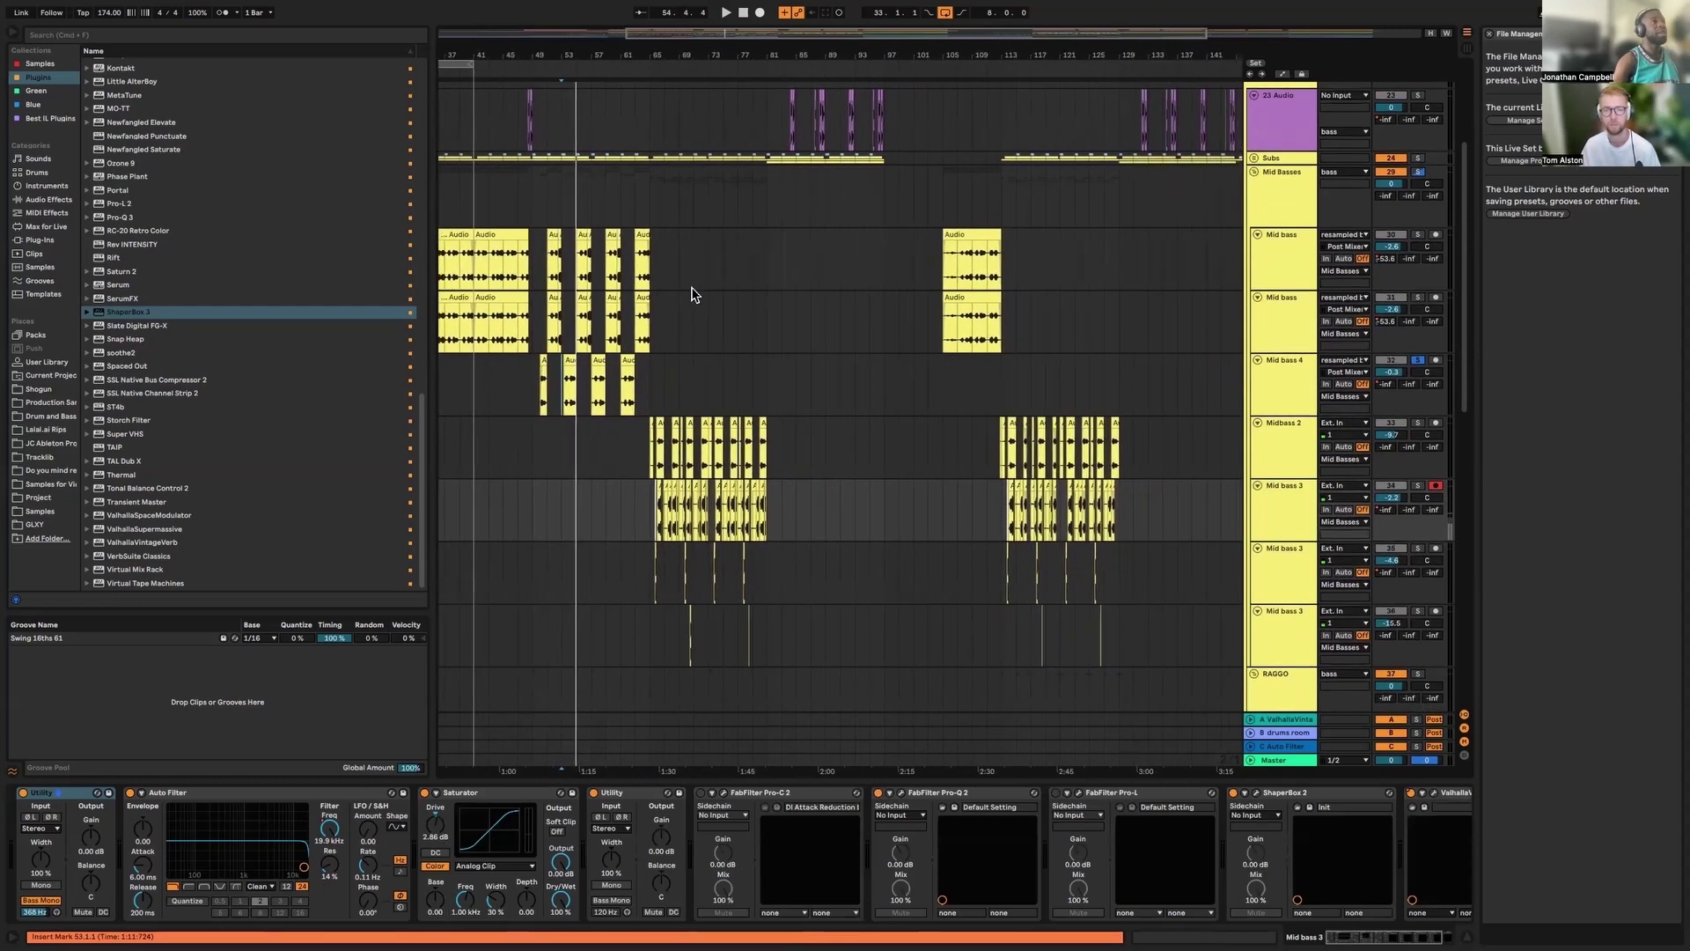
Unfold the Subs group to show its sub tracks across both drops
left_click(1253, 159)
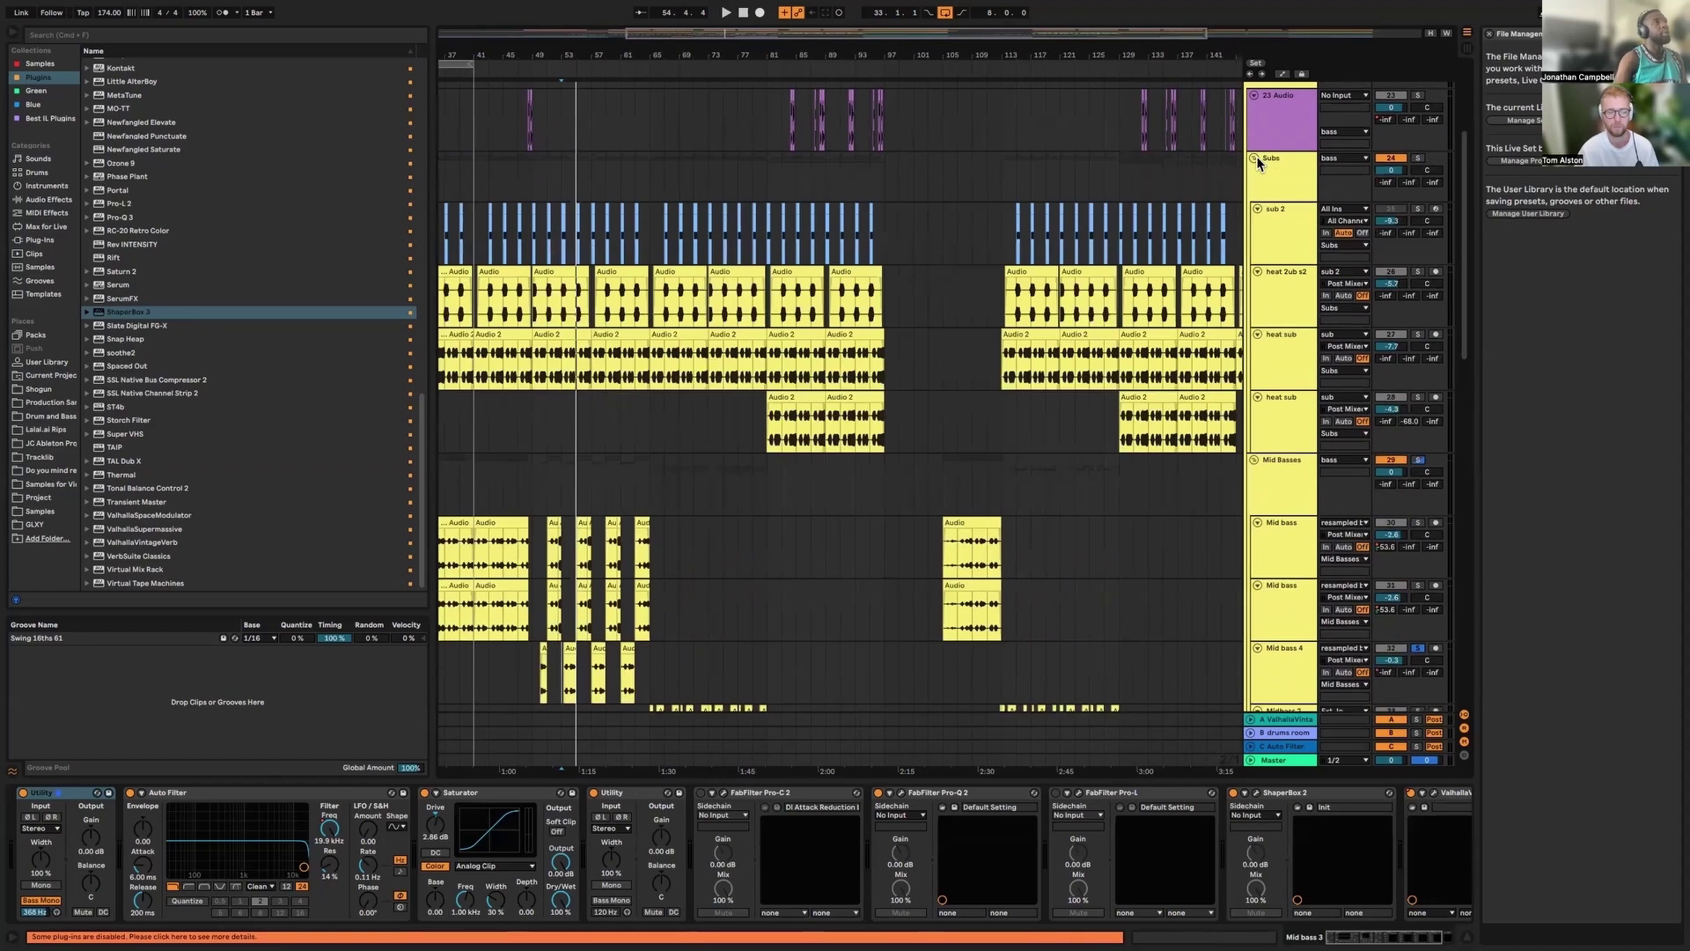
scroll(801, 193, "left", 5)
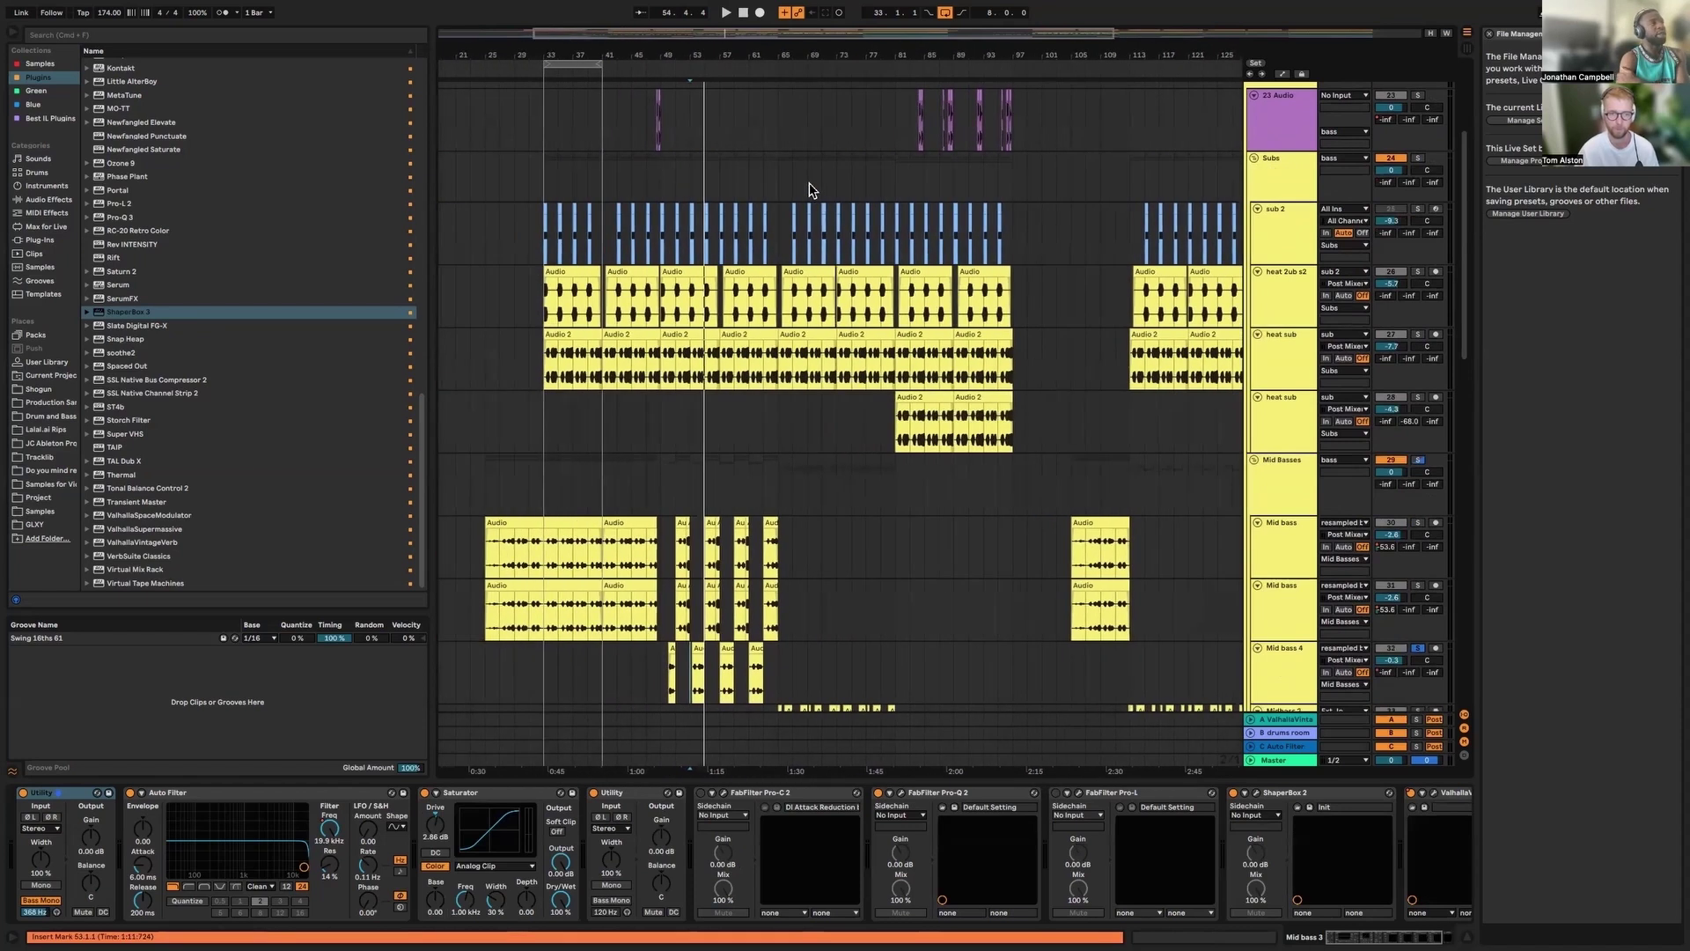
scroll(811, 190, "up", 2)
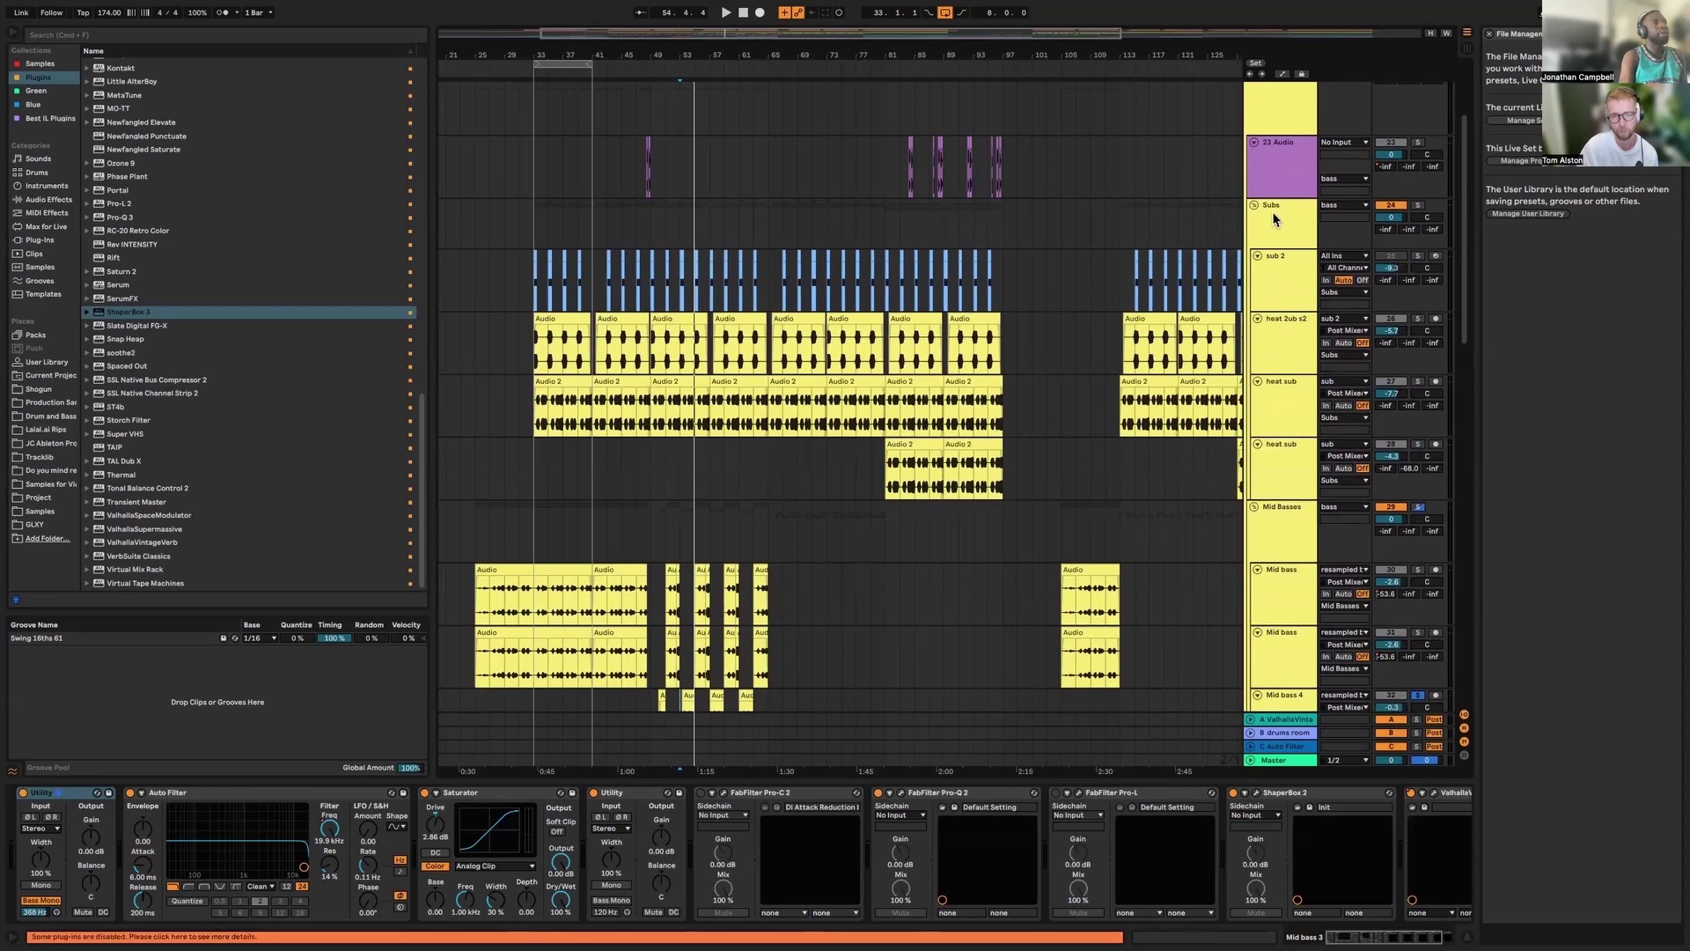
left_click_drag(689, 60, 688, 36)
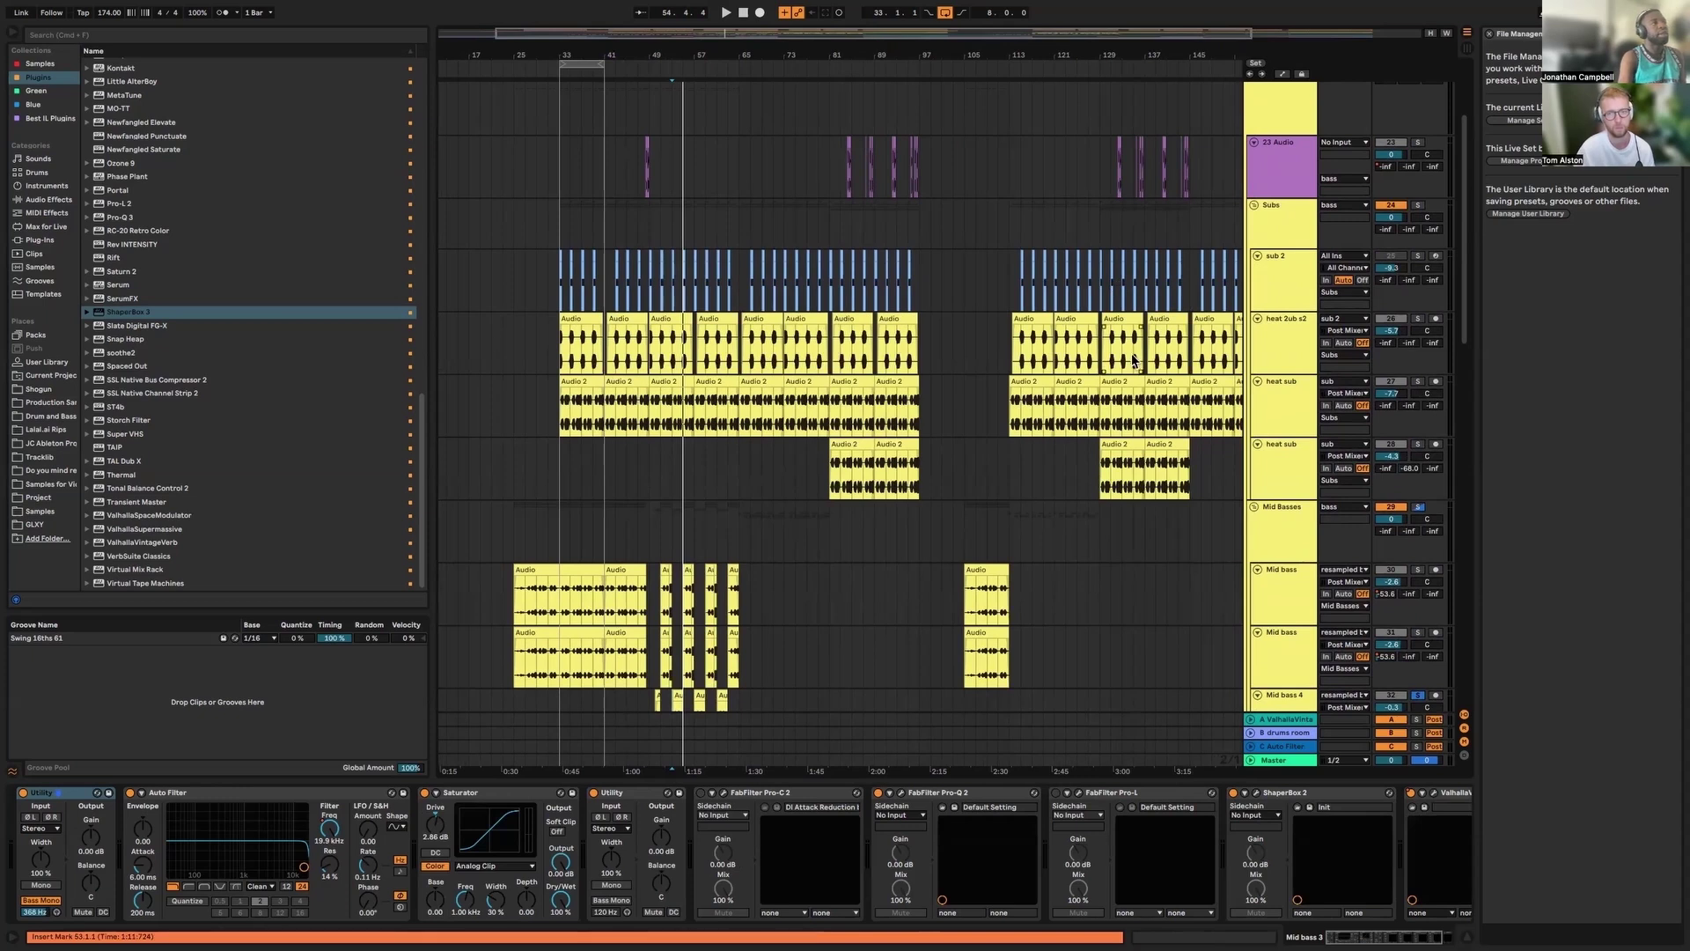
Solo the sub 2 track and play its first MIDI clip from bar 33
left_click(634, 400)
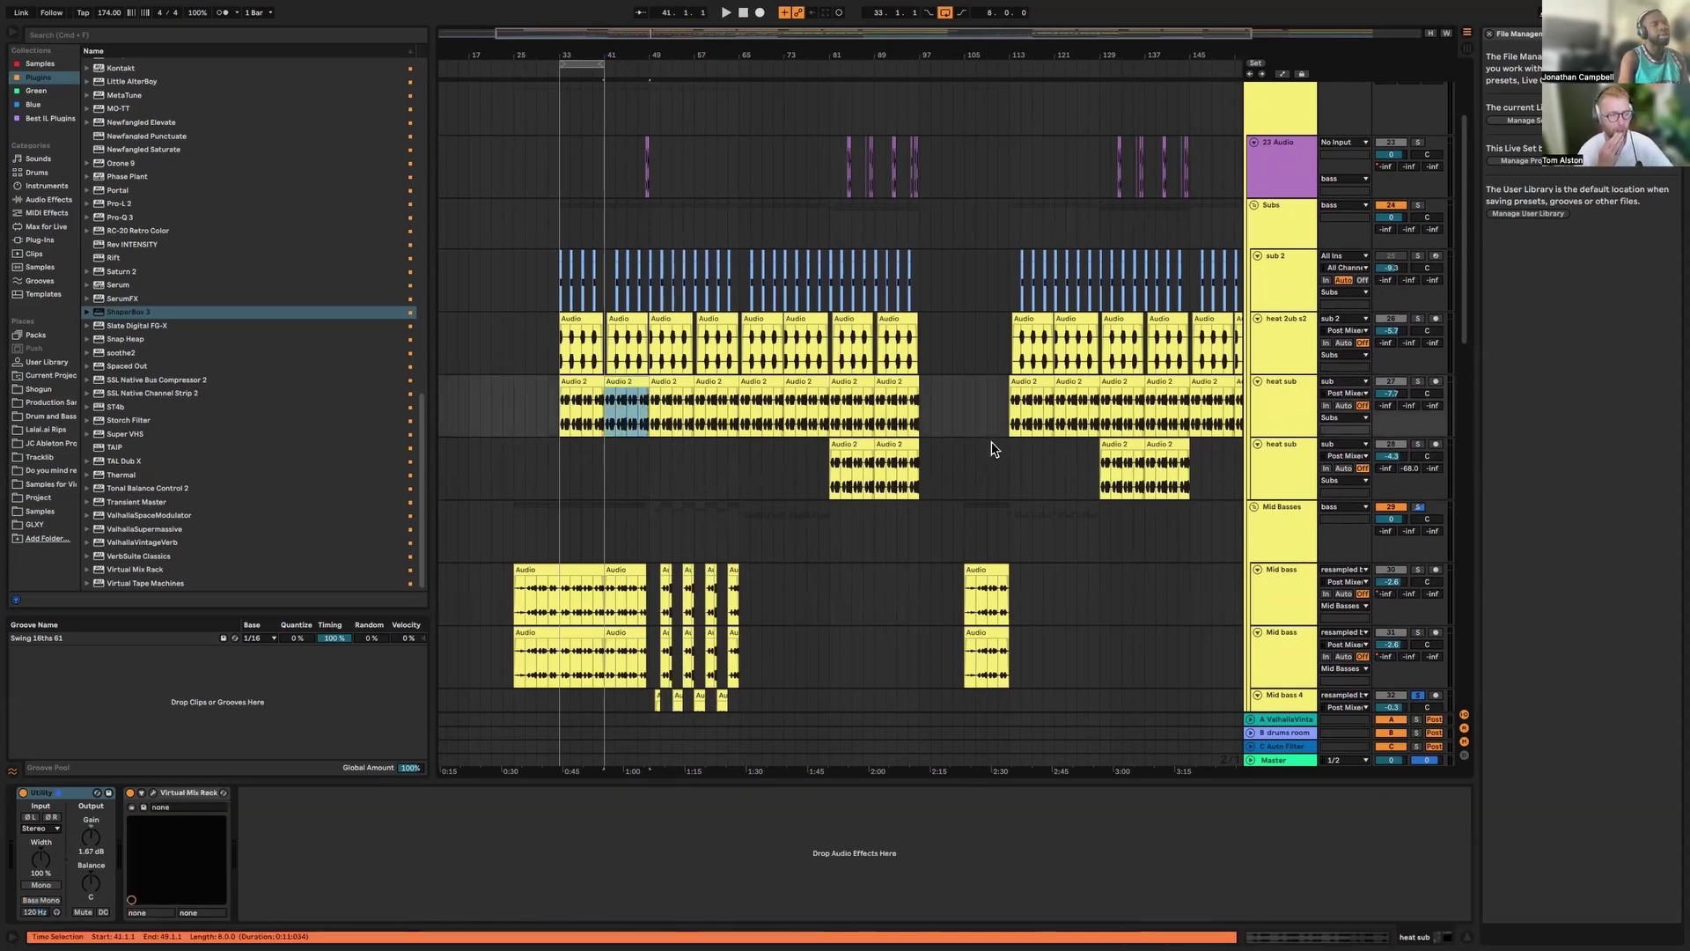
left_click(1418, 382)
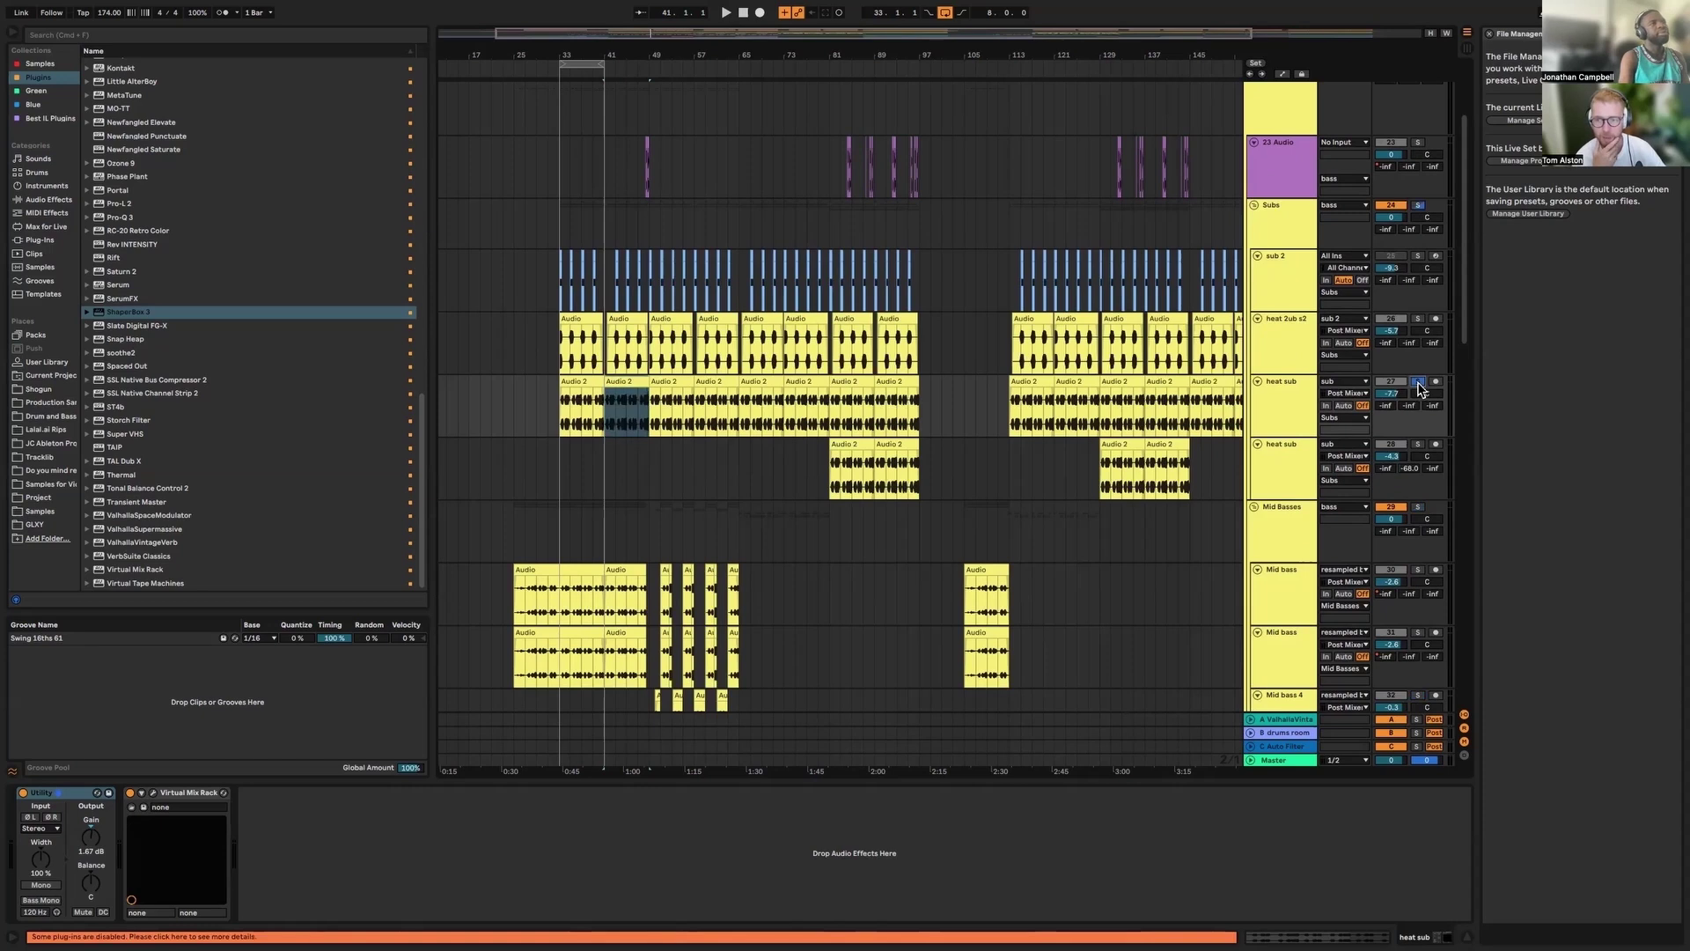
left_click(1417, 318)
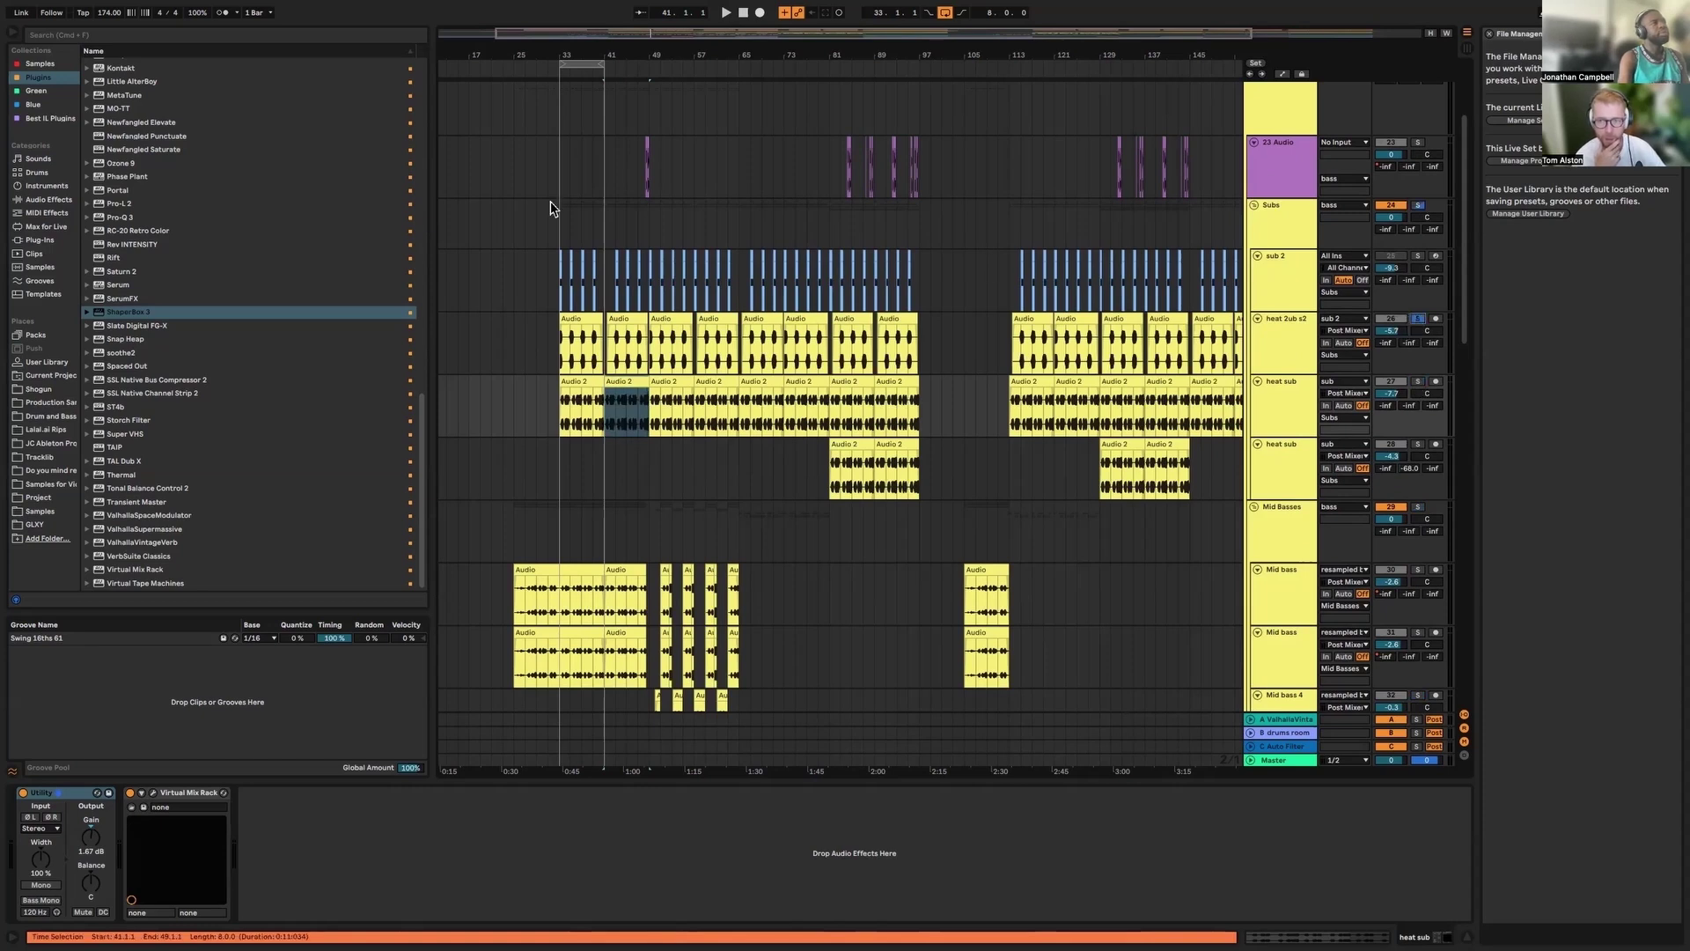
left_click(567, 252)
left_click(1416, 256)
key("space")
key("space")
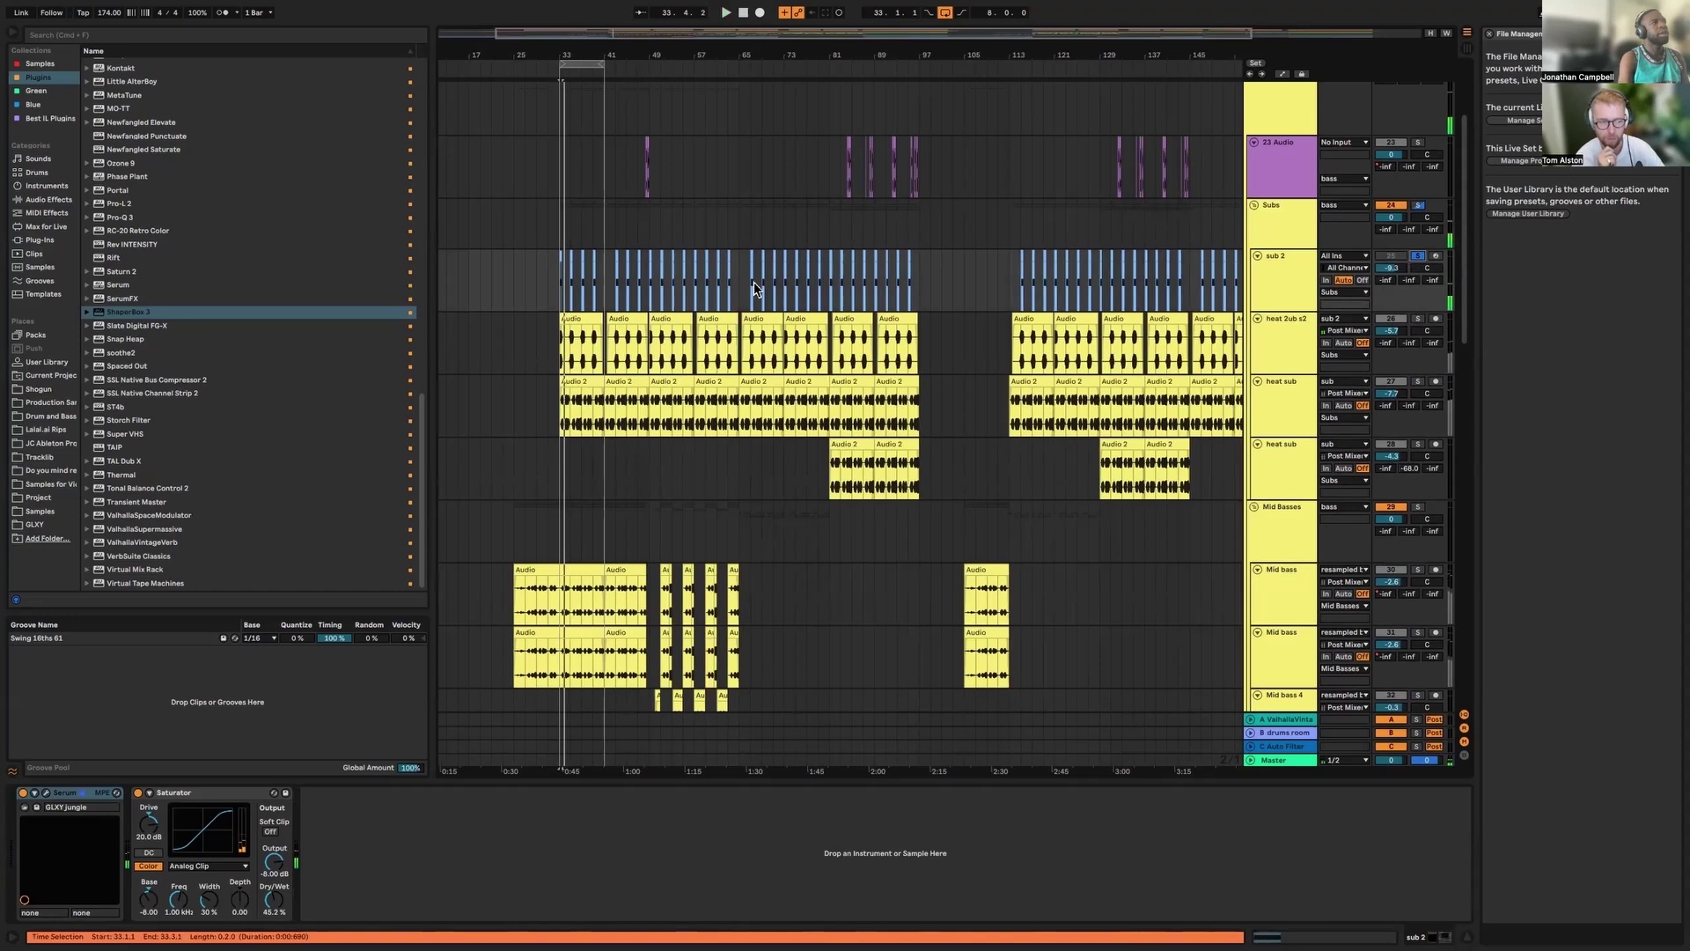
left_click_drag(602, 34, 602, 145)
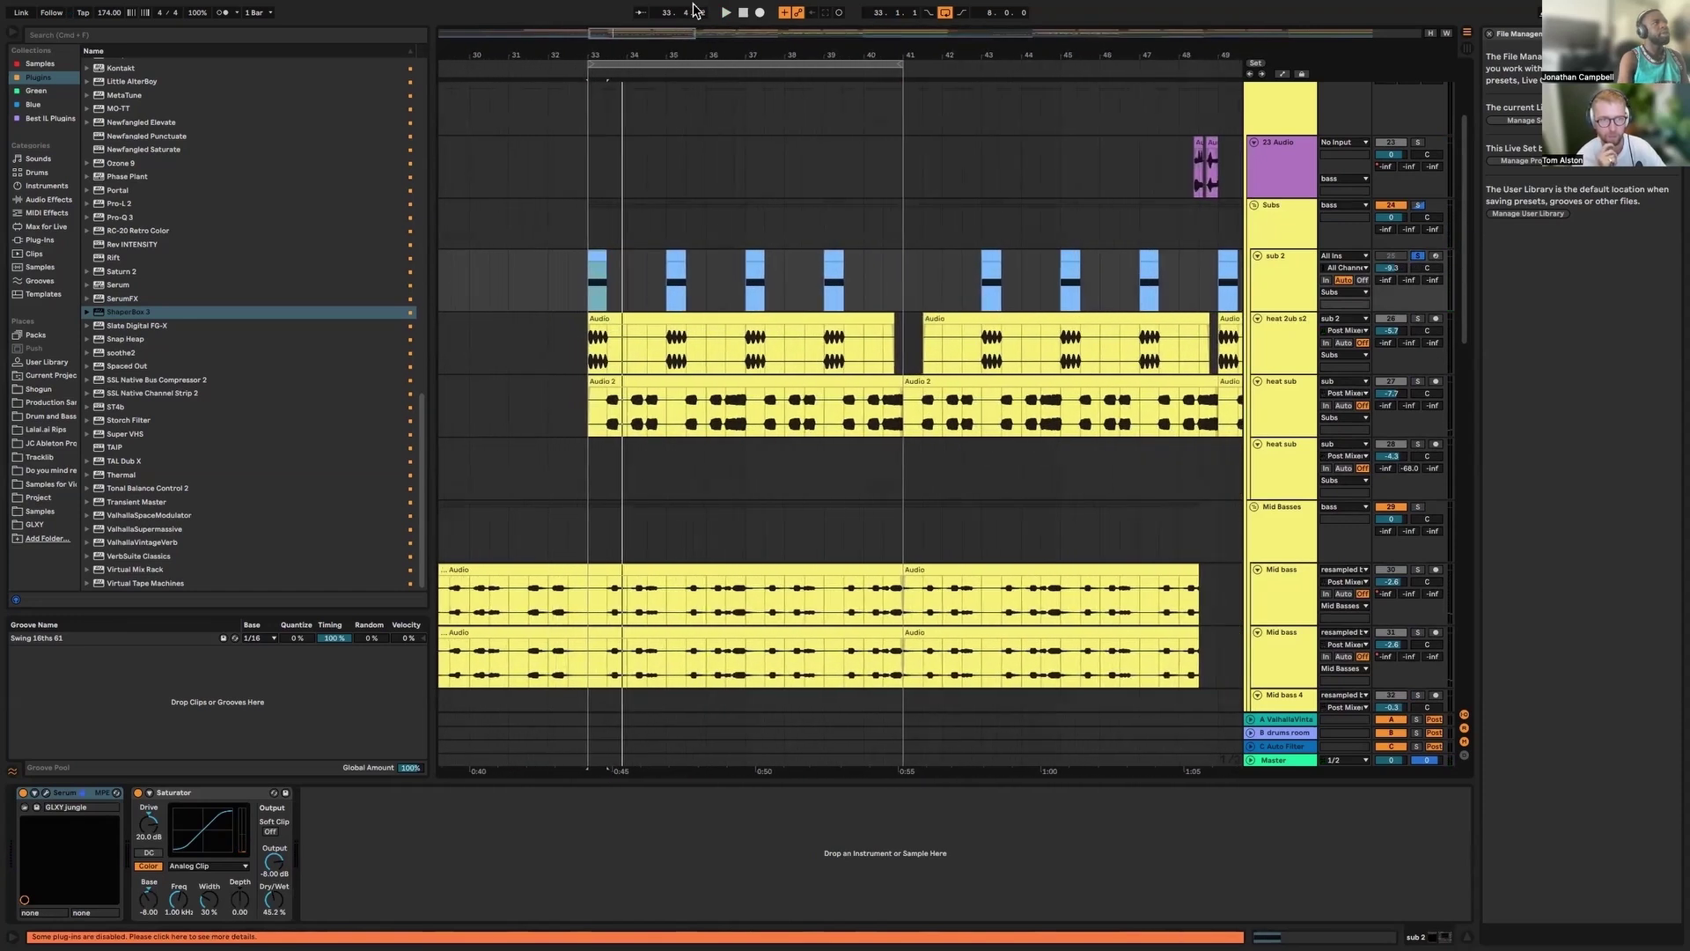
key("space")
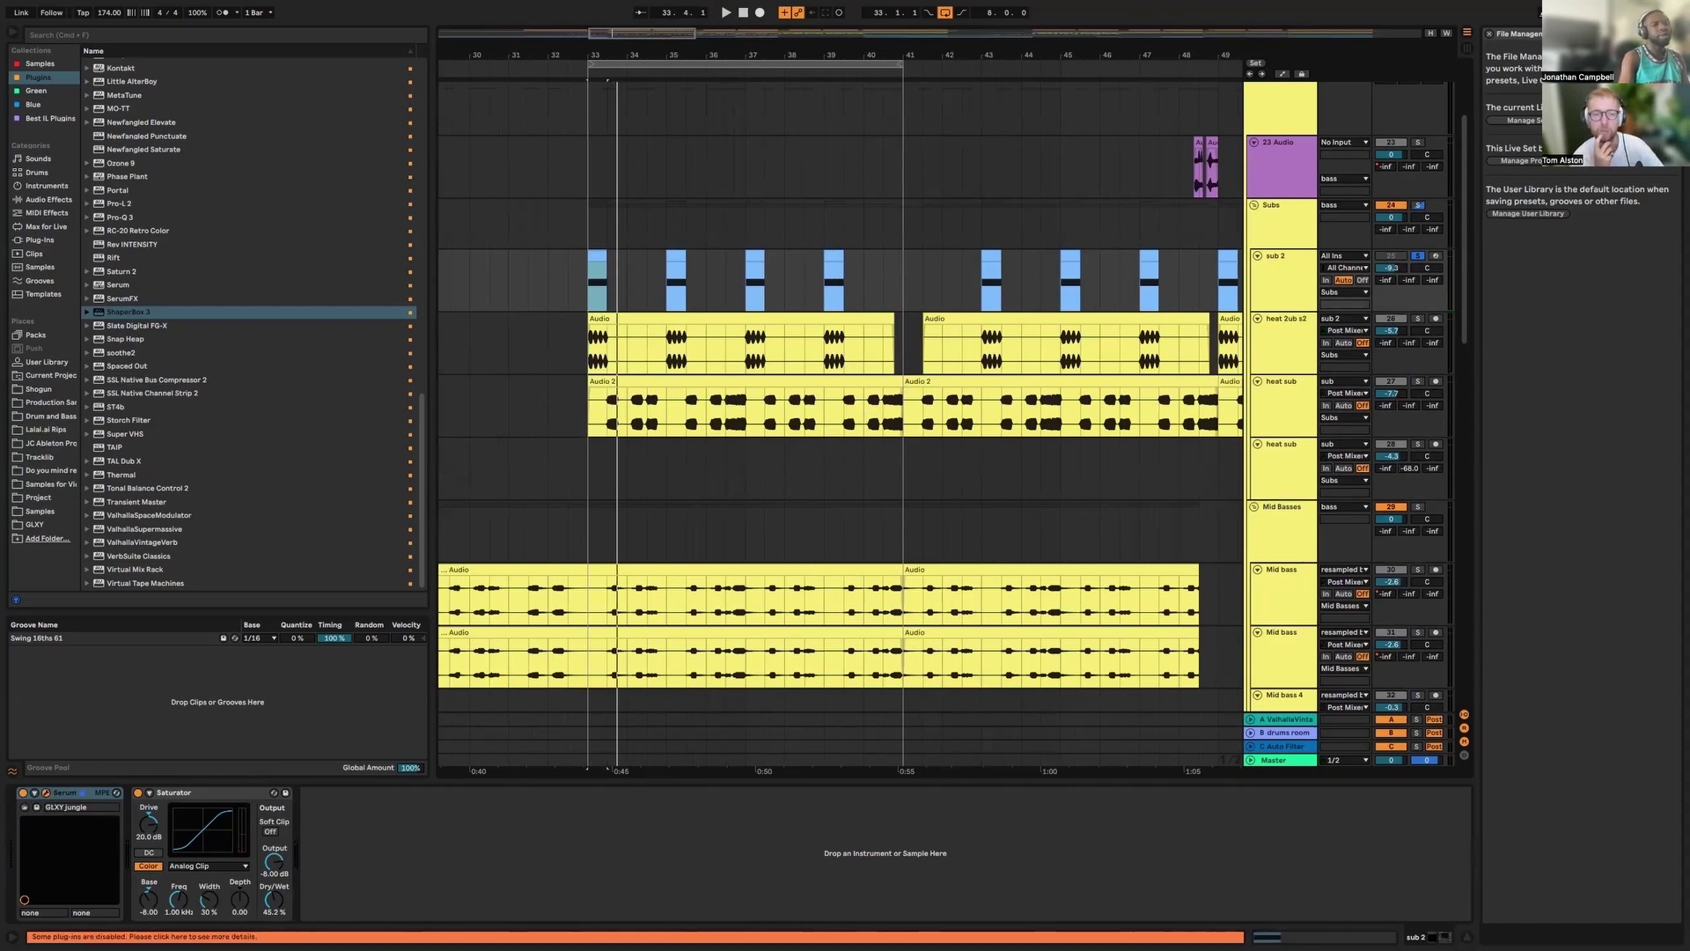
Inspect the oscillator and FX pages of the GLXY jungle patch in sub 2's Serum while auditioning it, and close the plugin
left_click(116, 793)
left_click_drag(1076, 290, 586, 207)
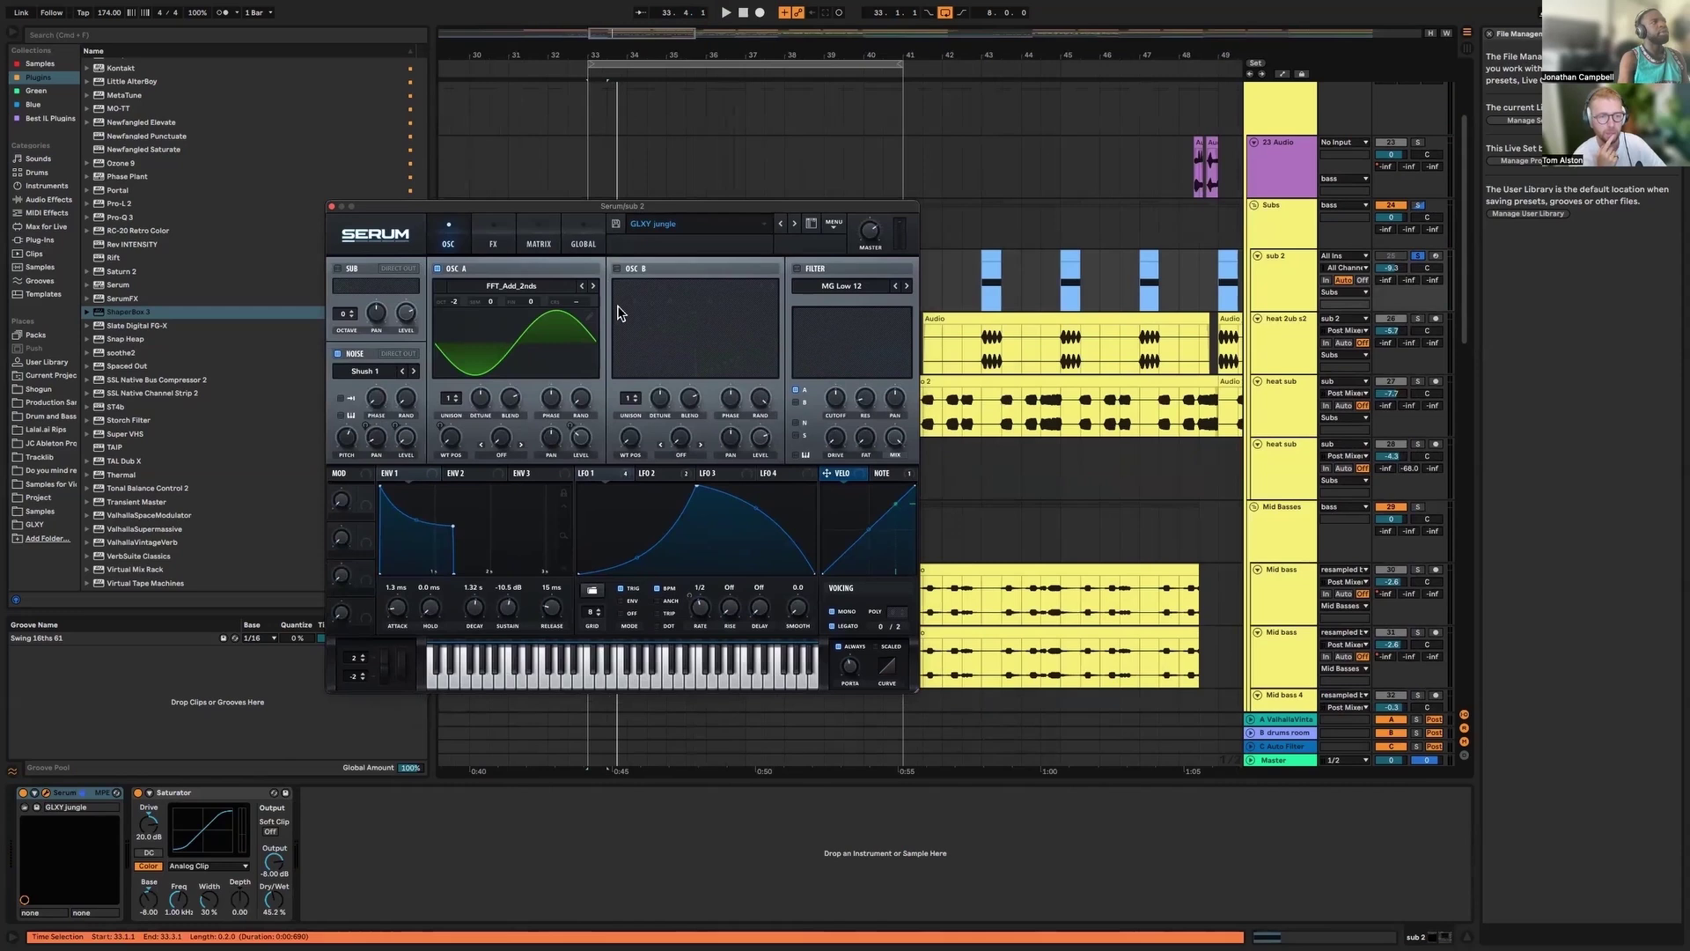
key("space")
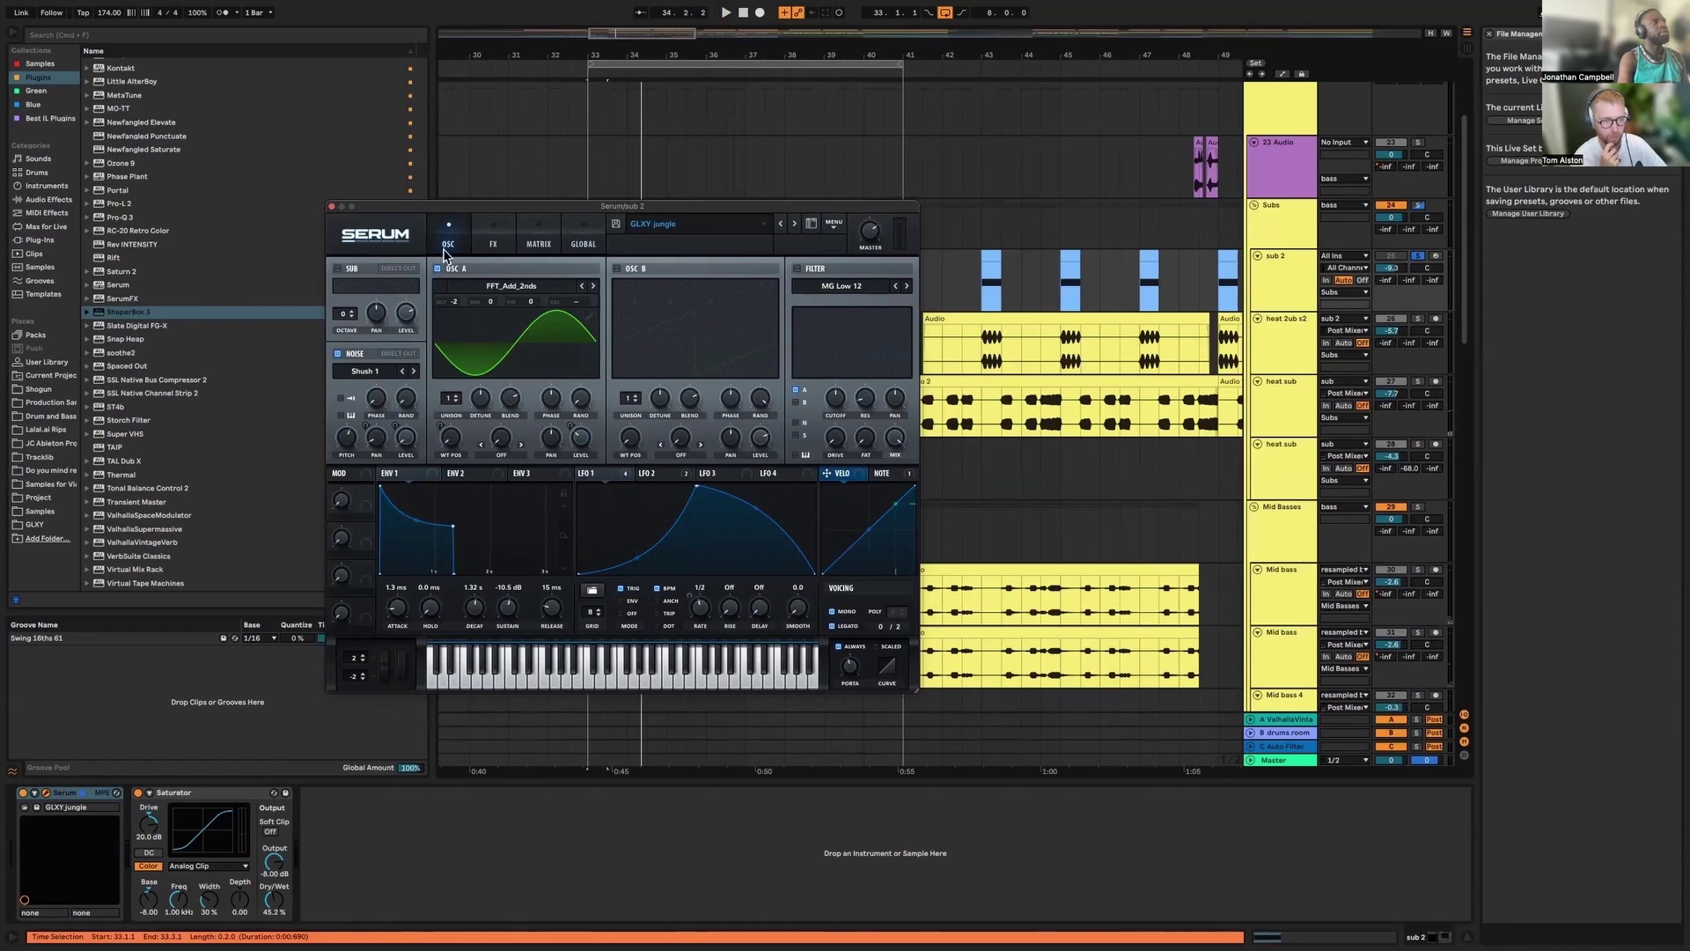
left_click(496, 244)
left_click(447, 240)
left_click(332, 208)
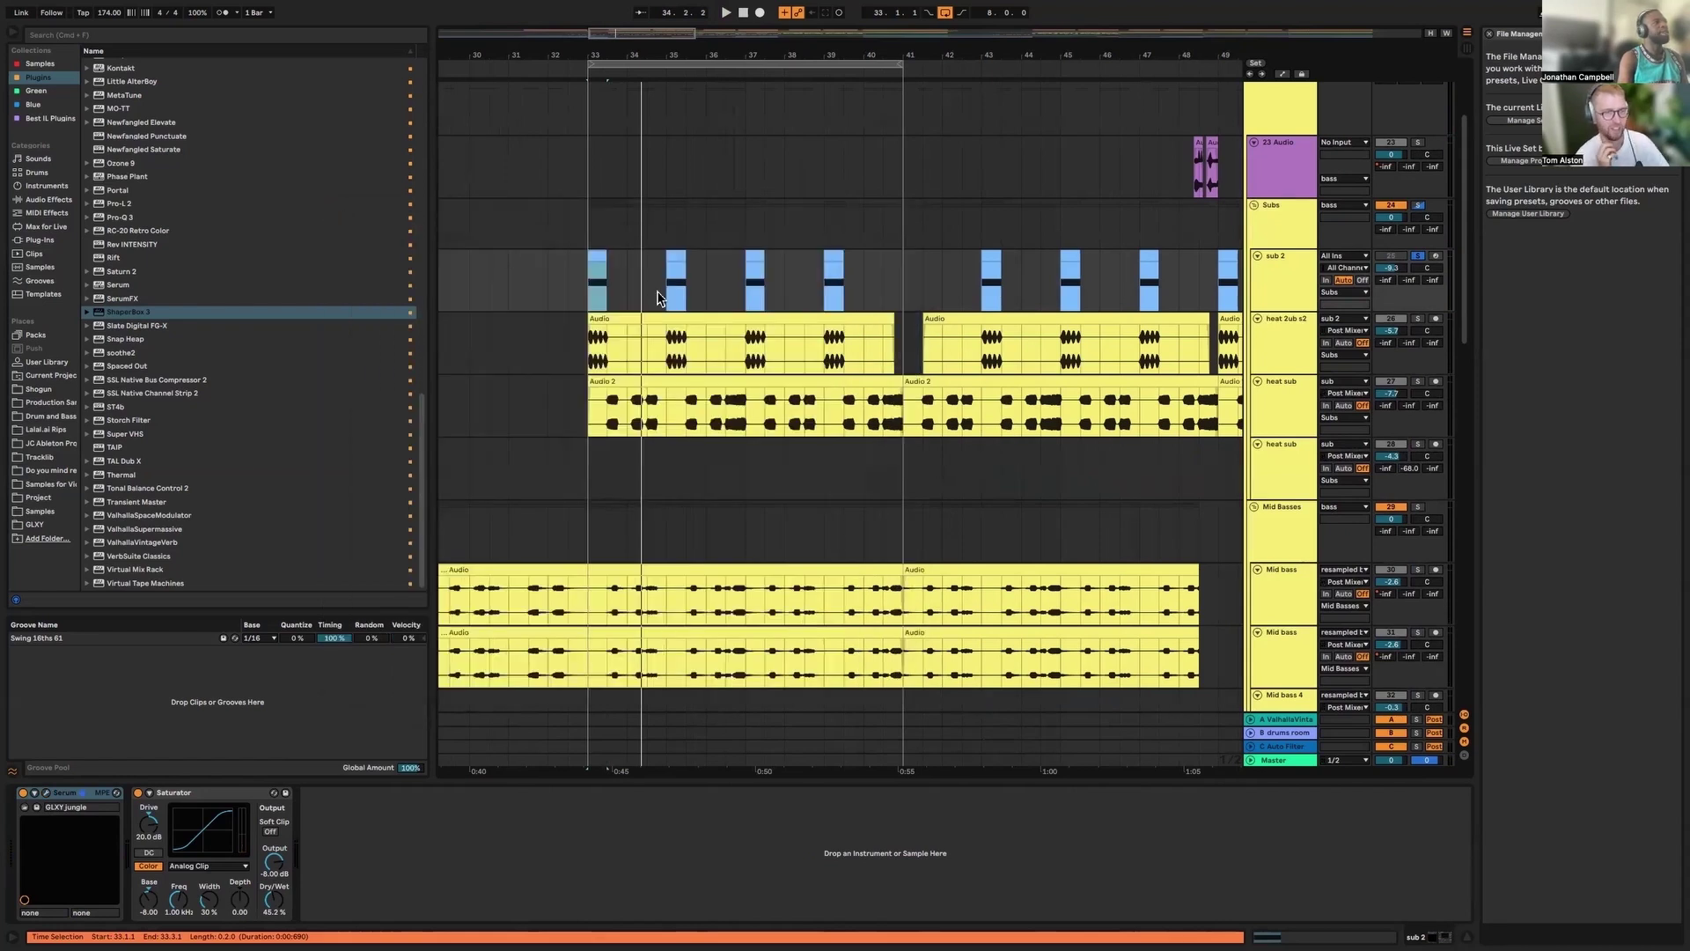
Compare the resampled heat 2ub s2 track with the sub 2 synth track by playing each in solo from bar 33
left_click(1416, 319)
key("space")
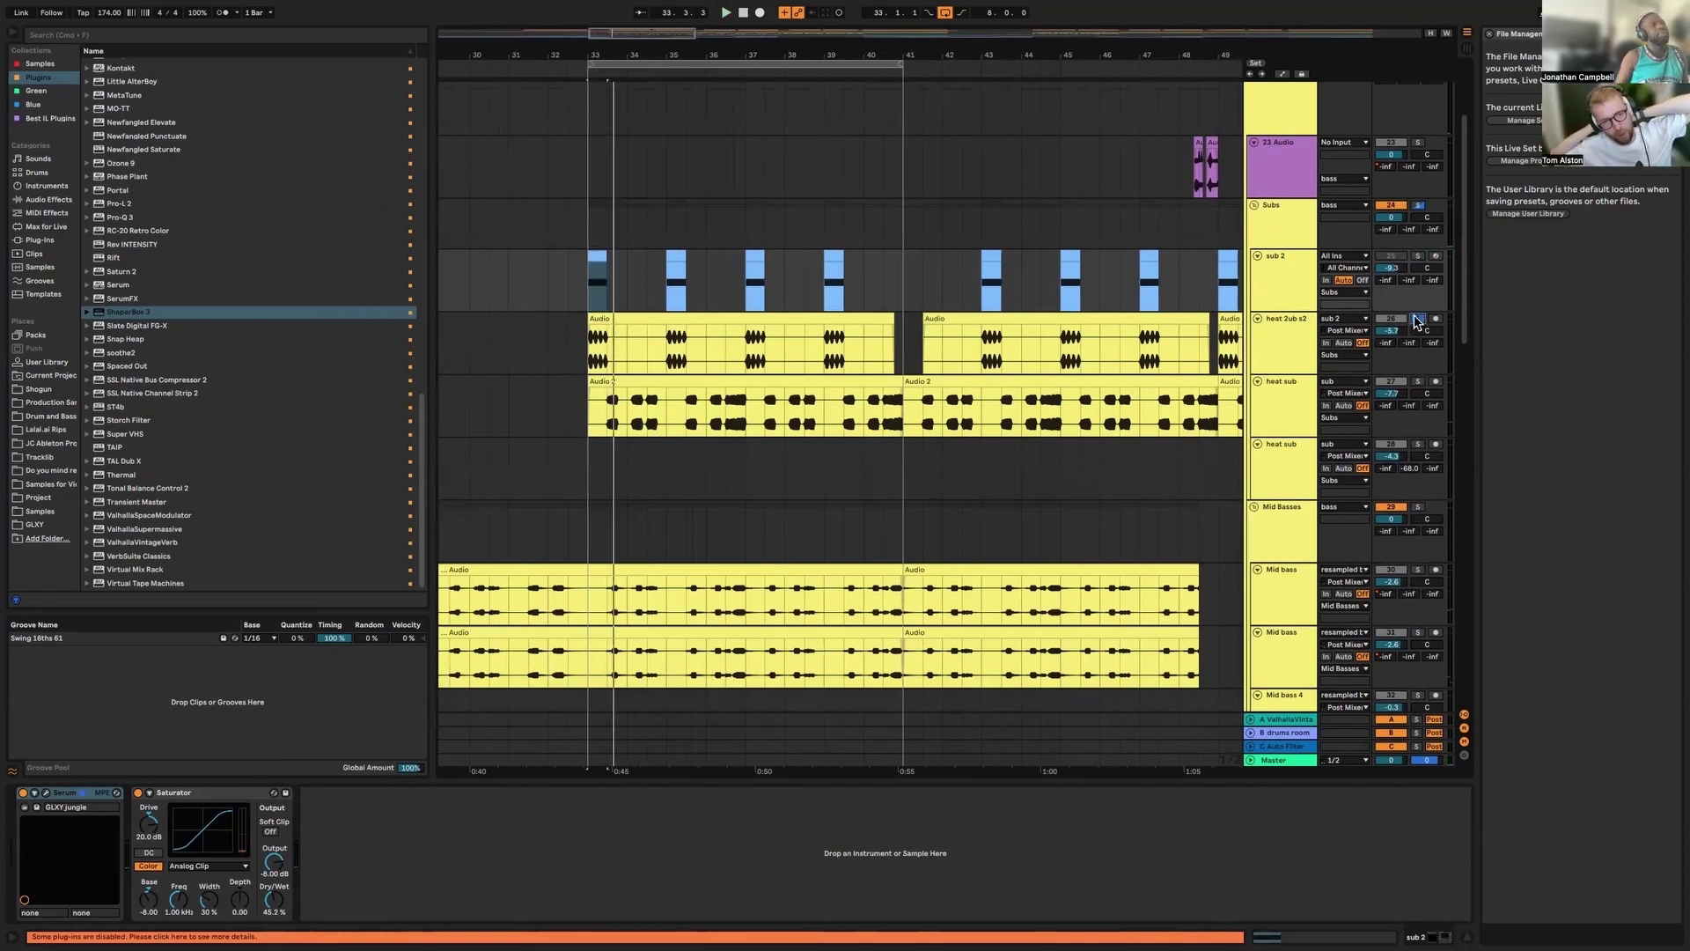
left_click(1299, 359)
left_click(947, 355)
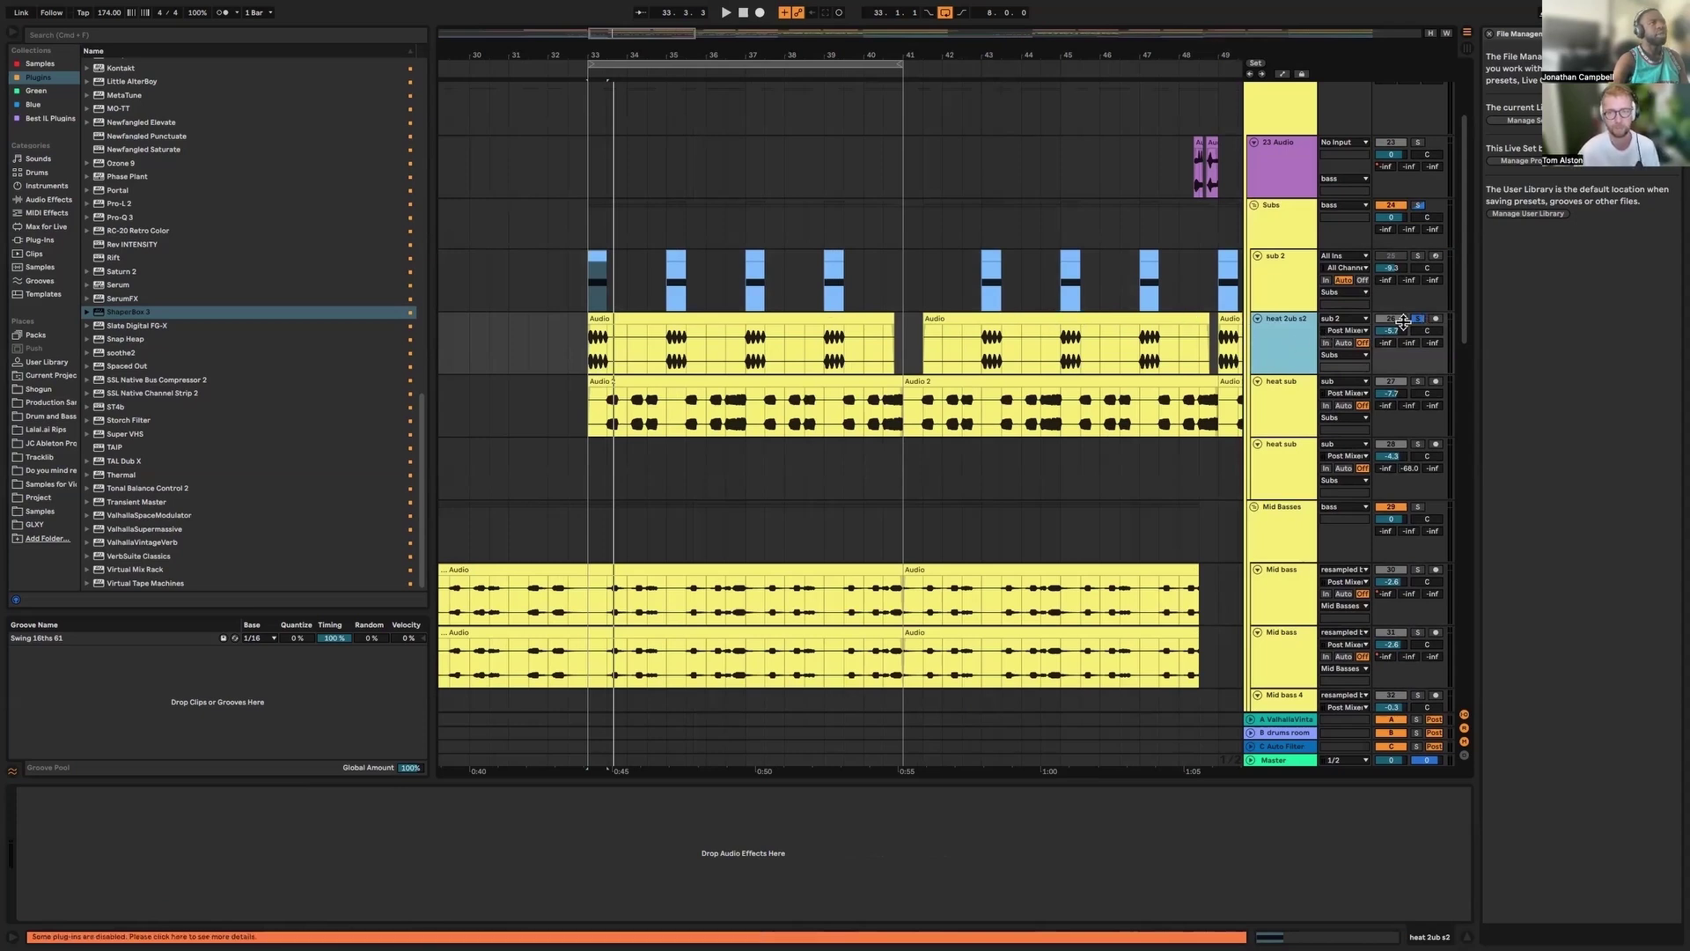
key("space")
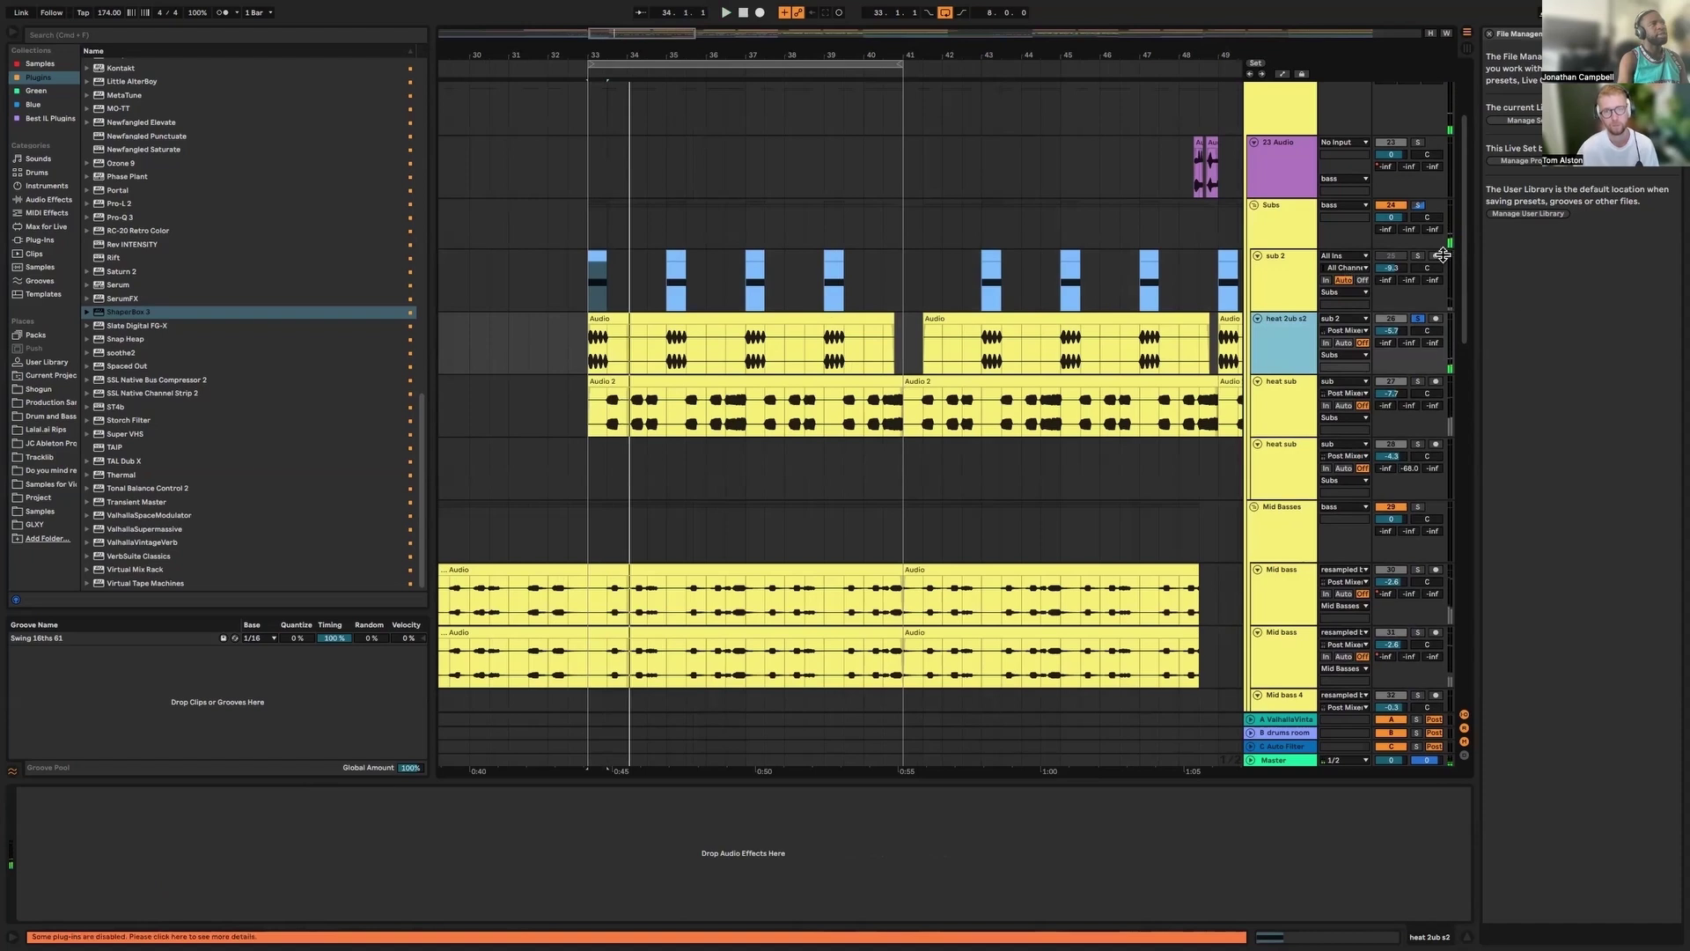
left_click(1417, 255)
key("space")
key("space")
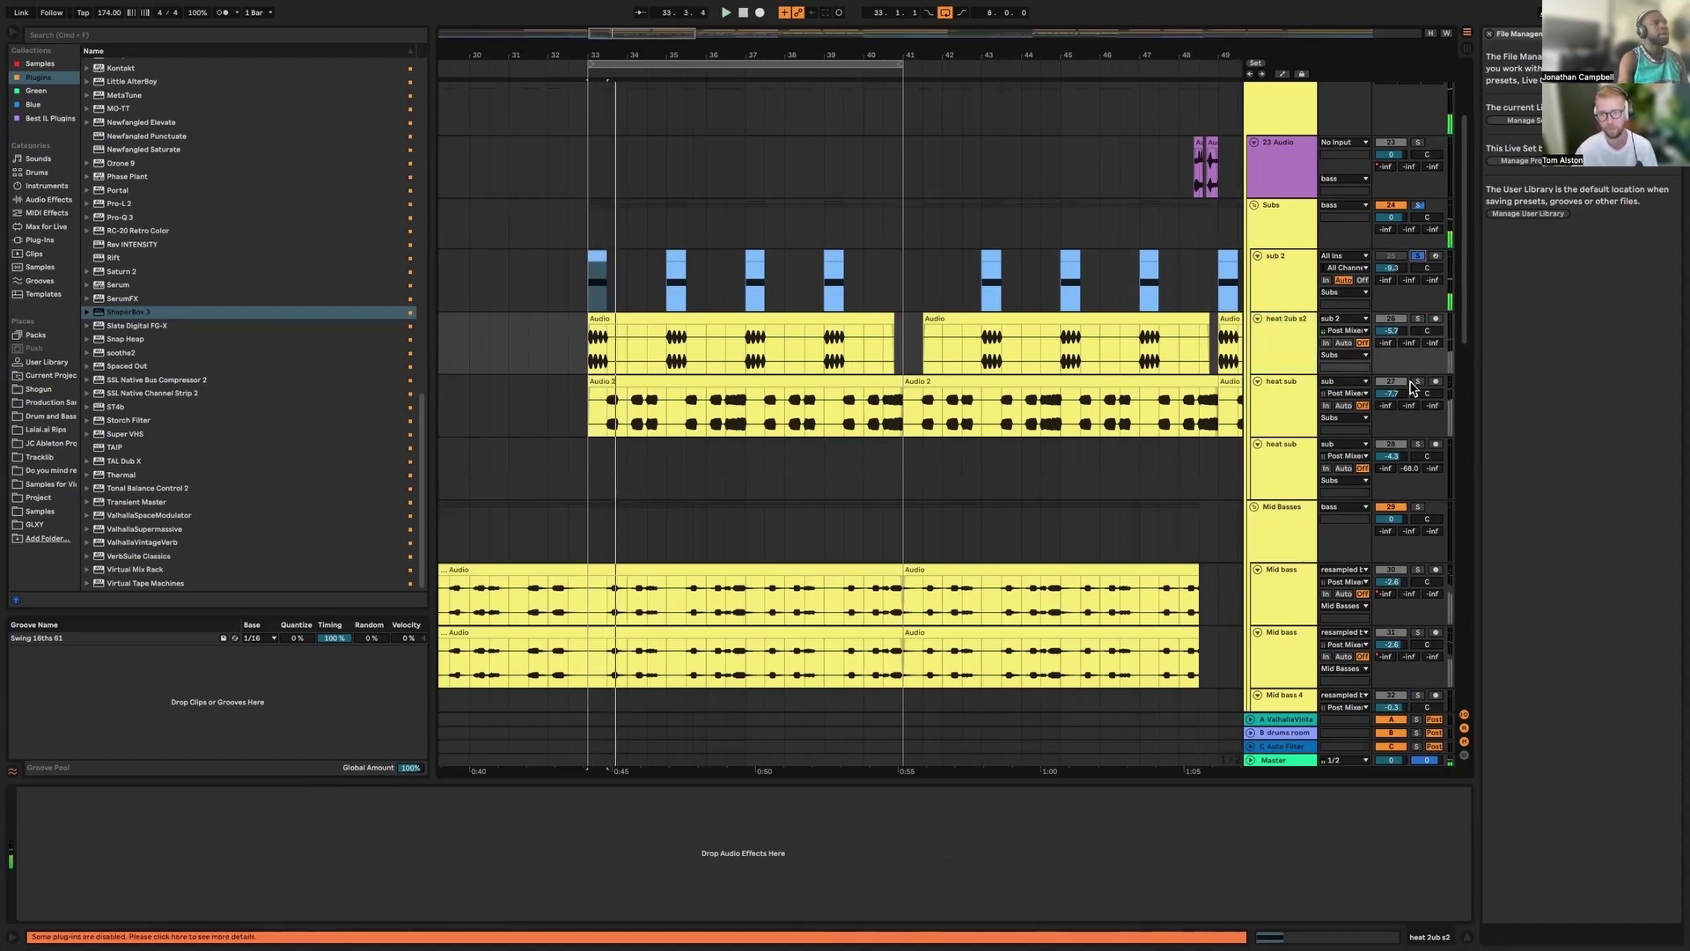
Play the heat sub track carrying the bar 33 clip in solo, starting from its first hit at 33.3.1
left_click(604, 419)
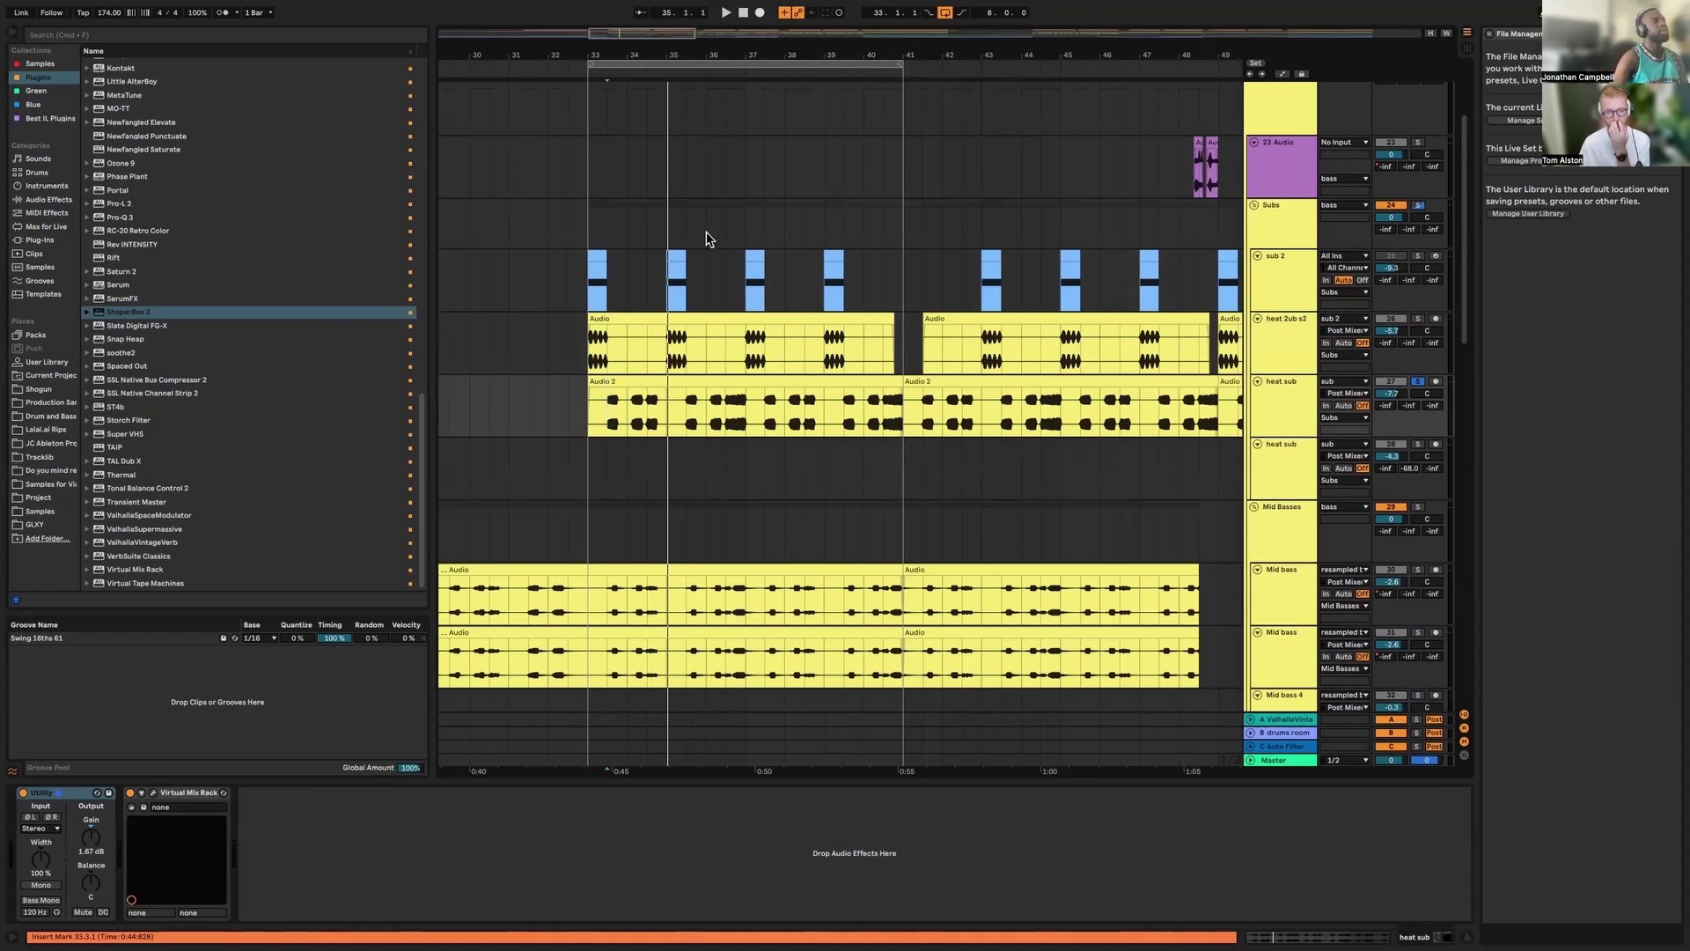
key("minus")
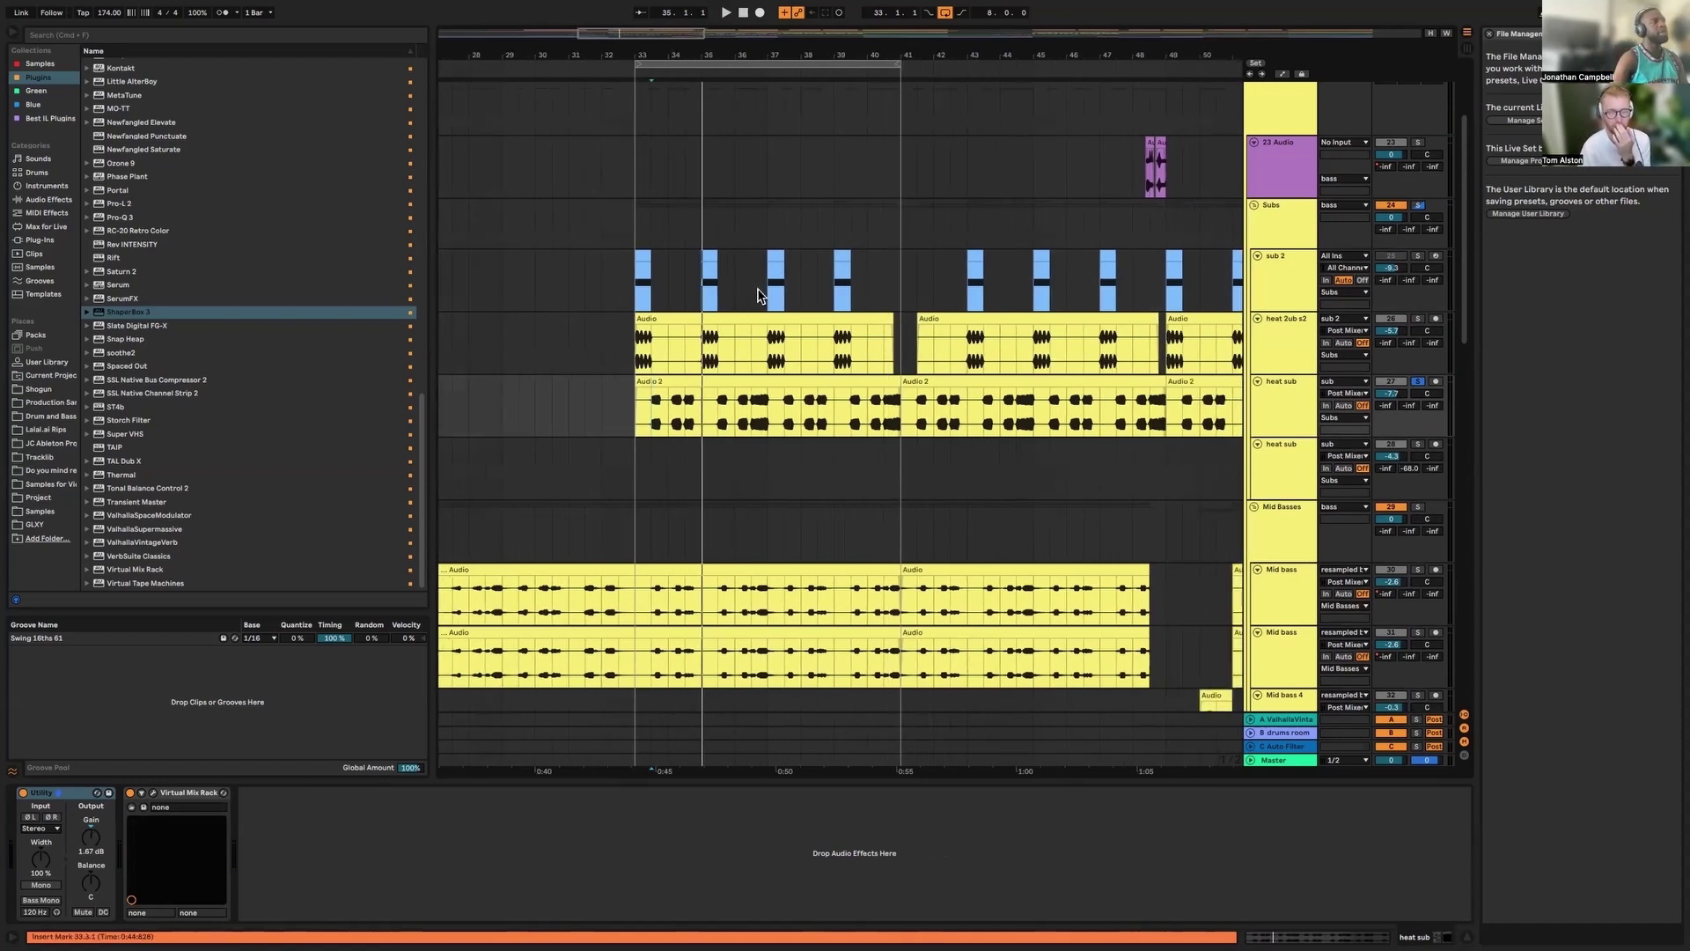
scroll(764, 310, "down", 3)
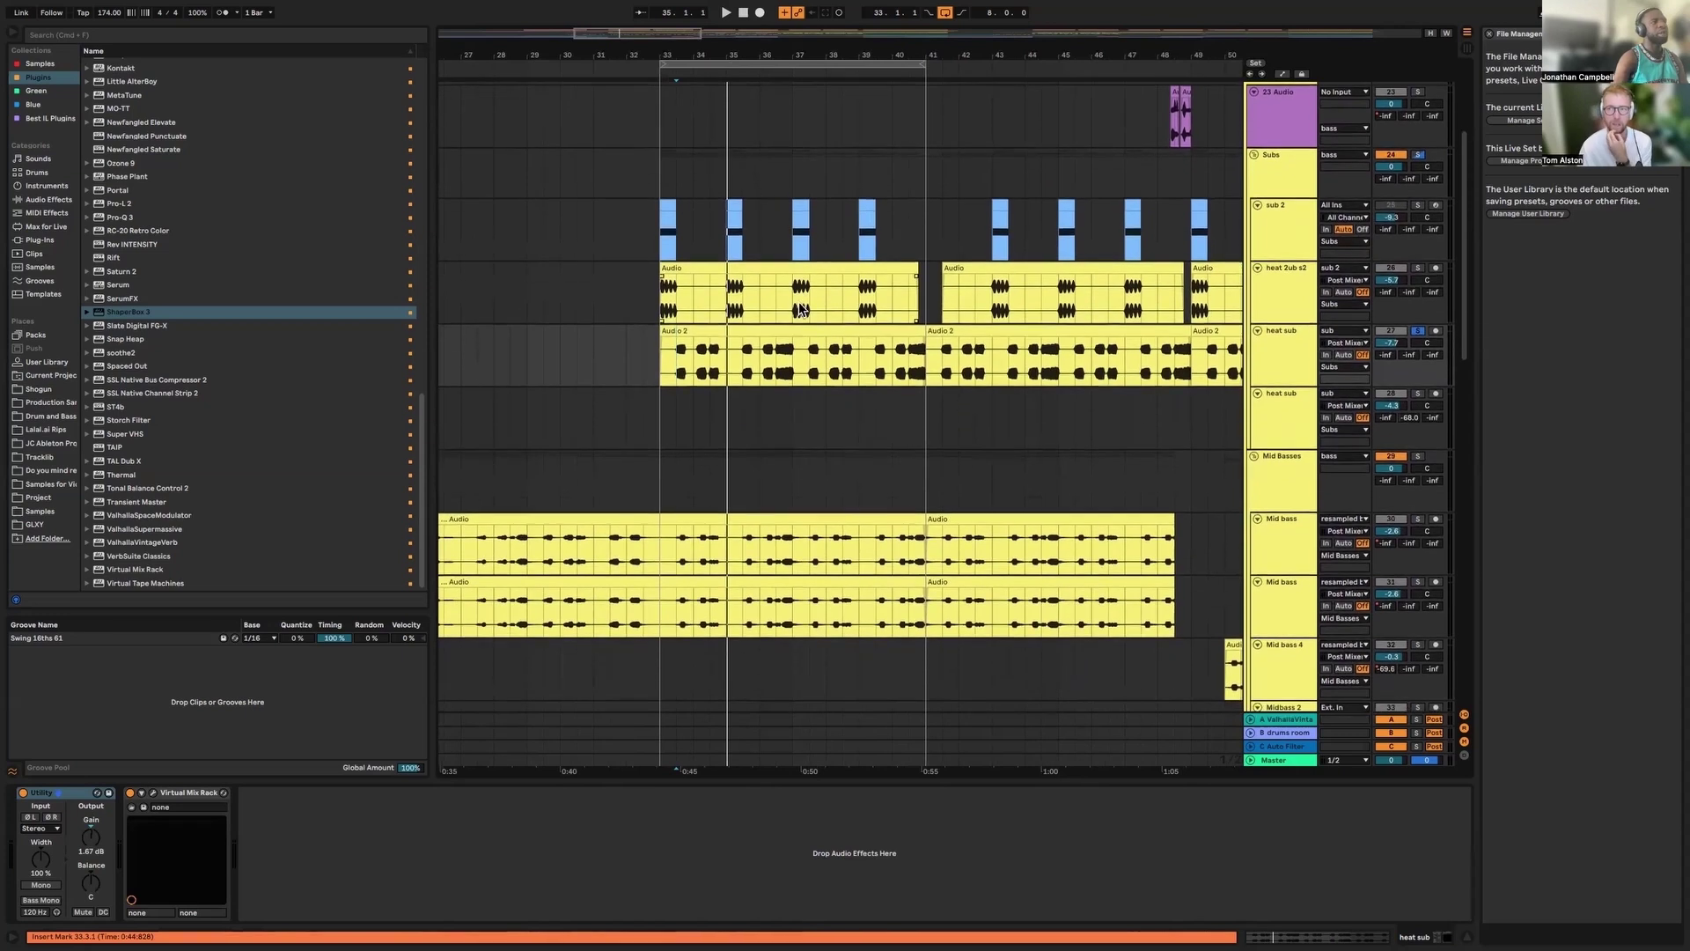
Play the Mid Basses group with the heat sub in solo from bar 33, and check ShaperBox 3 on the second Mid bass track
scroll(804, 308, "down", 4)
key("space")
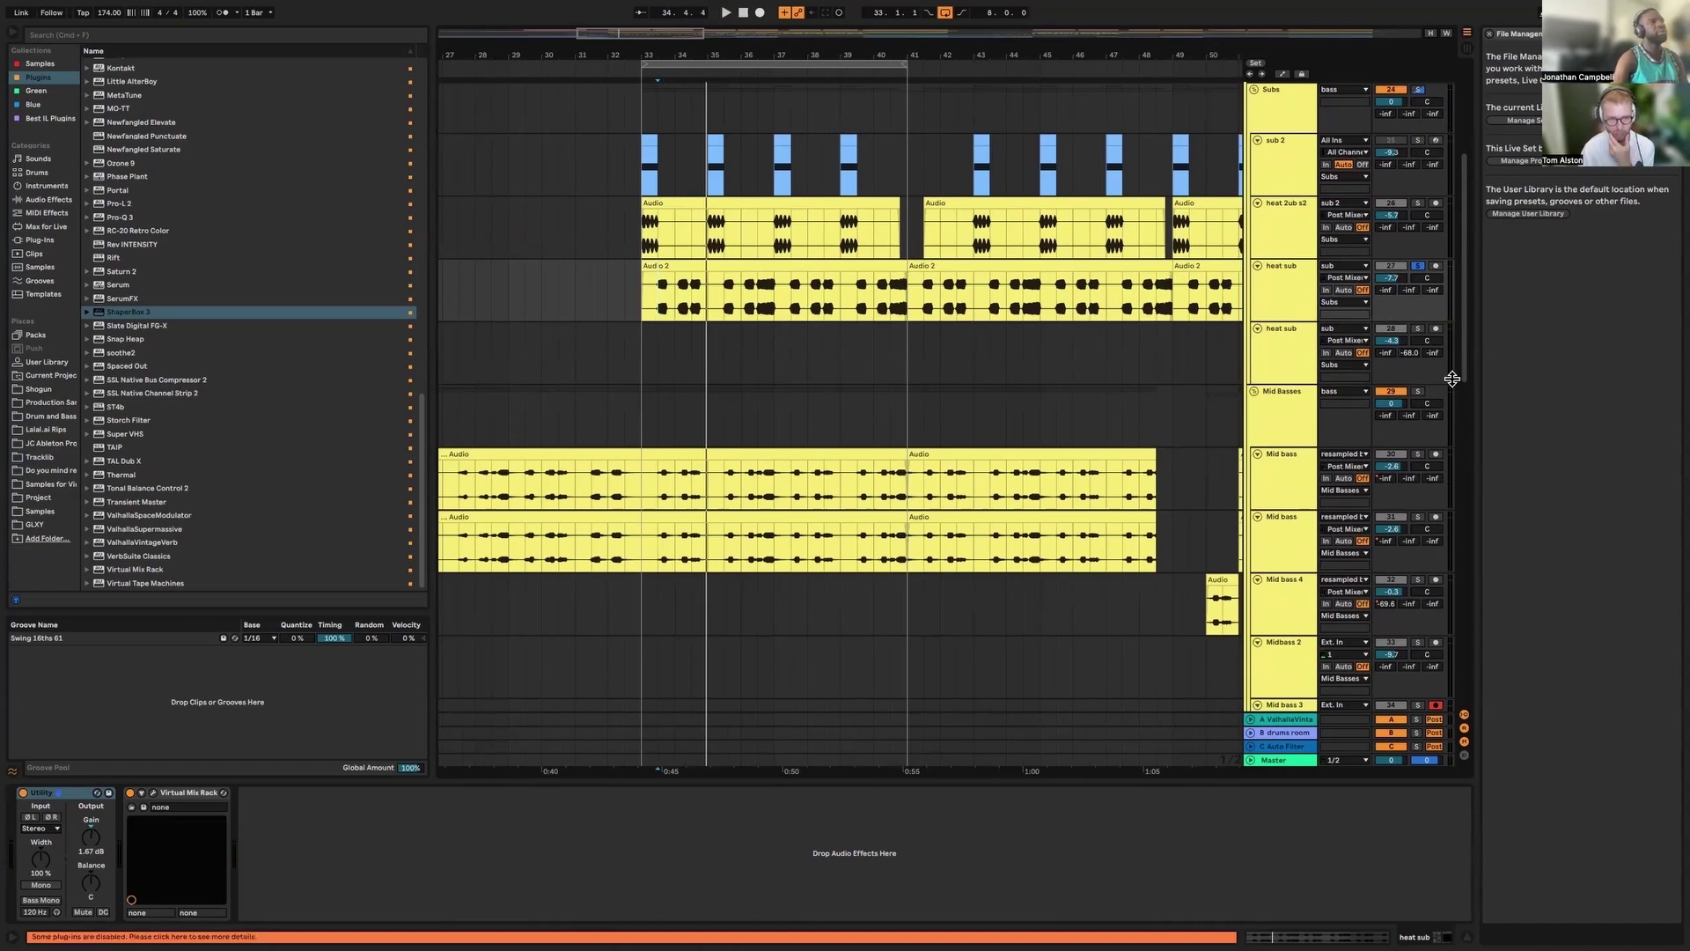
left_click(1418, 392)
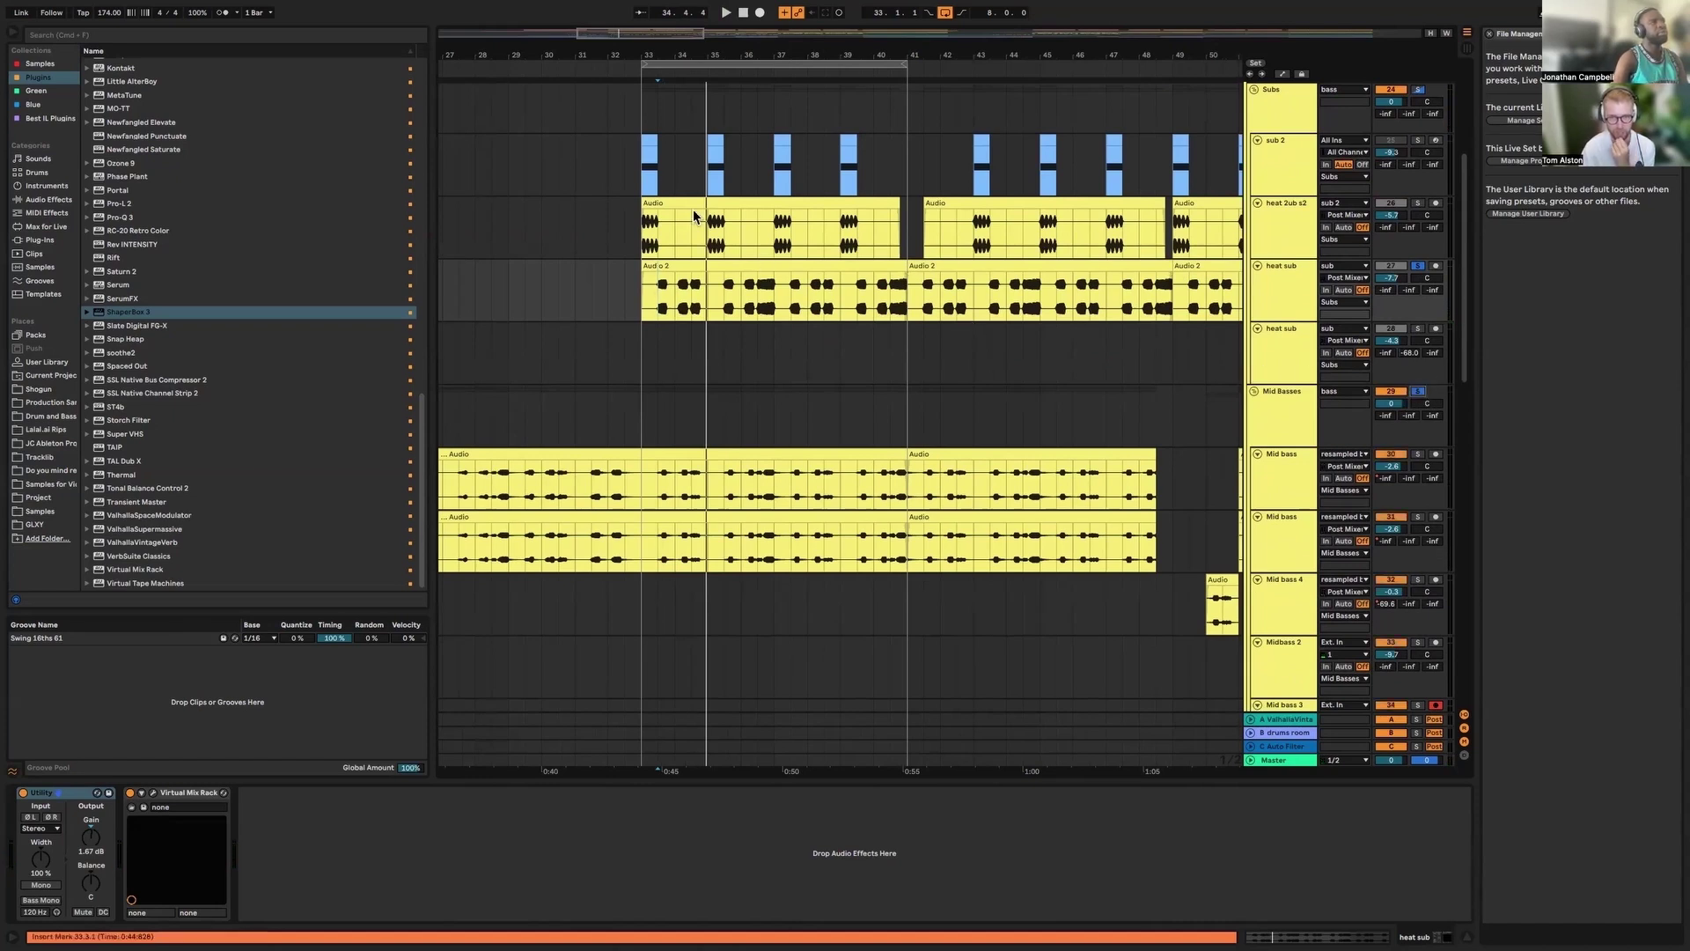
left_click(641, 173)
key("space")
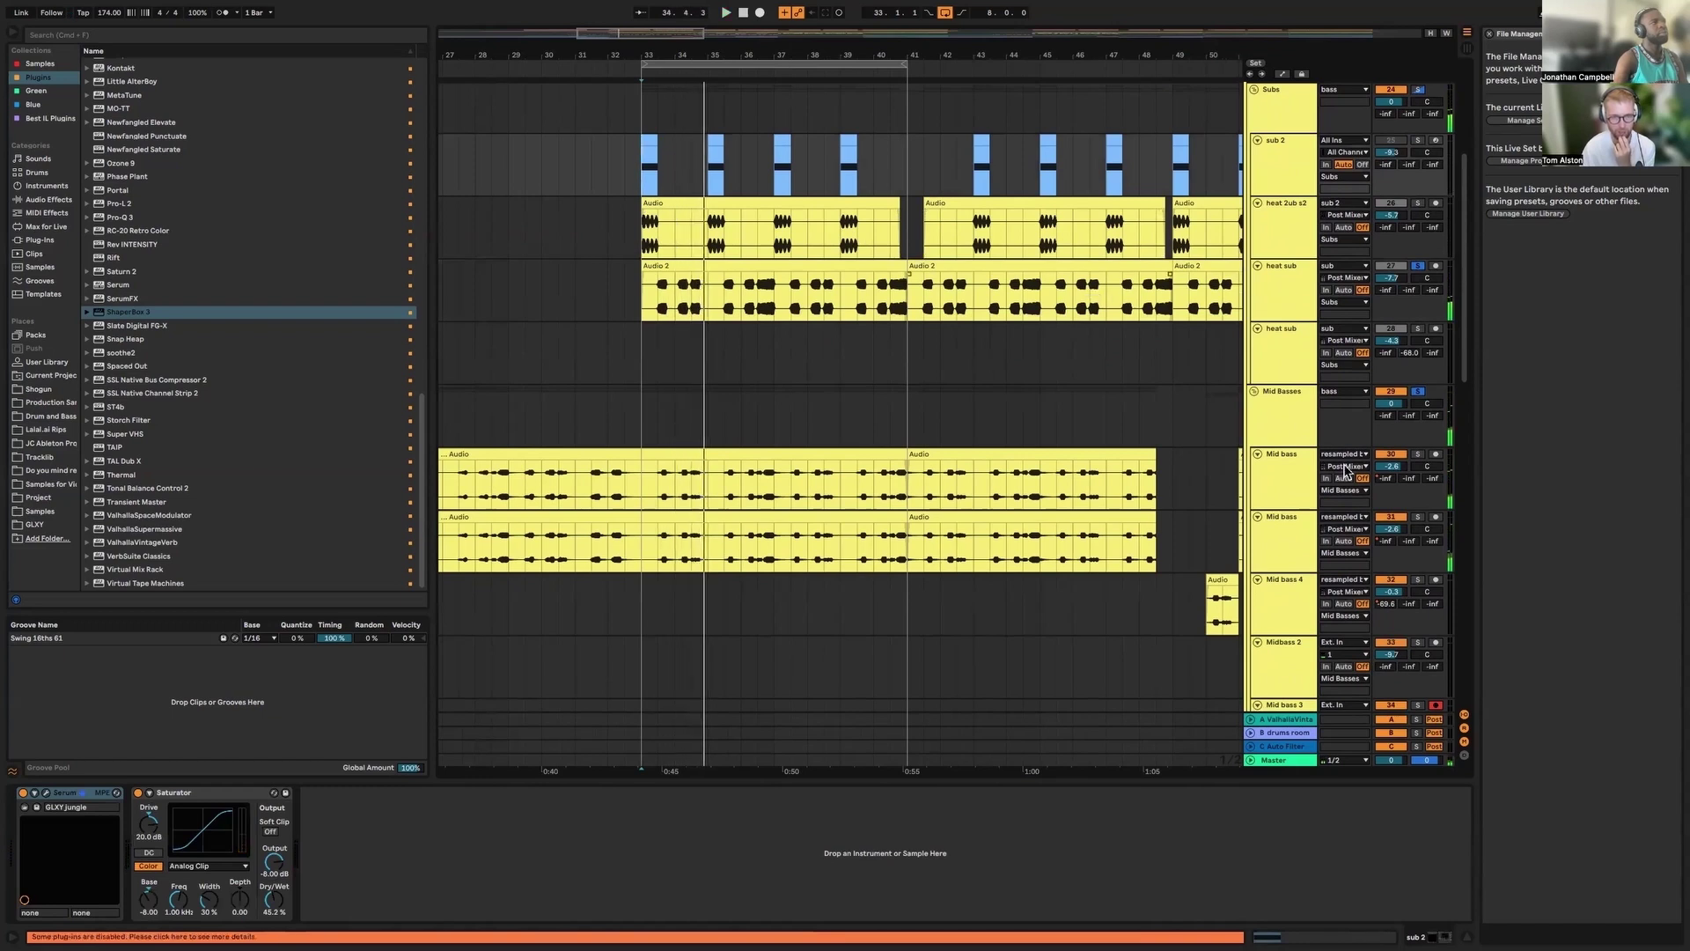
left_click(1287, 532)
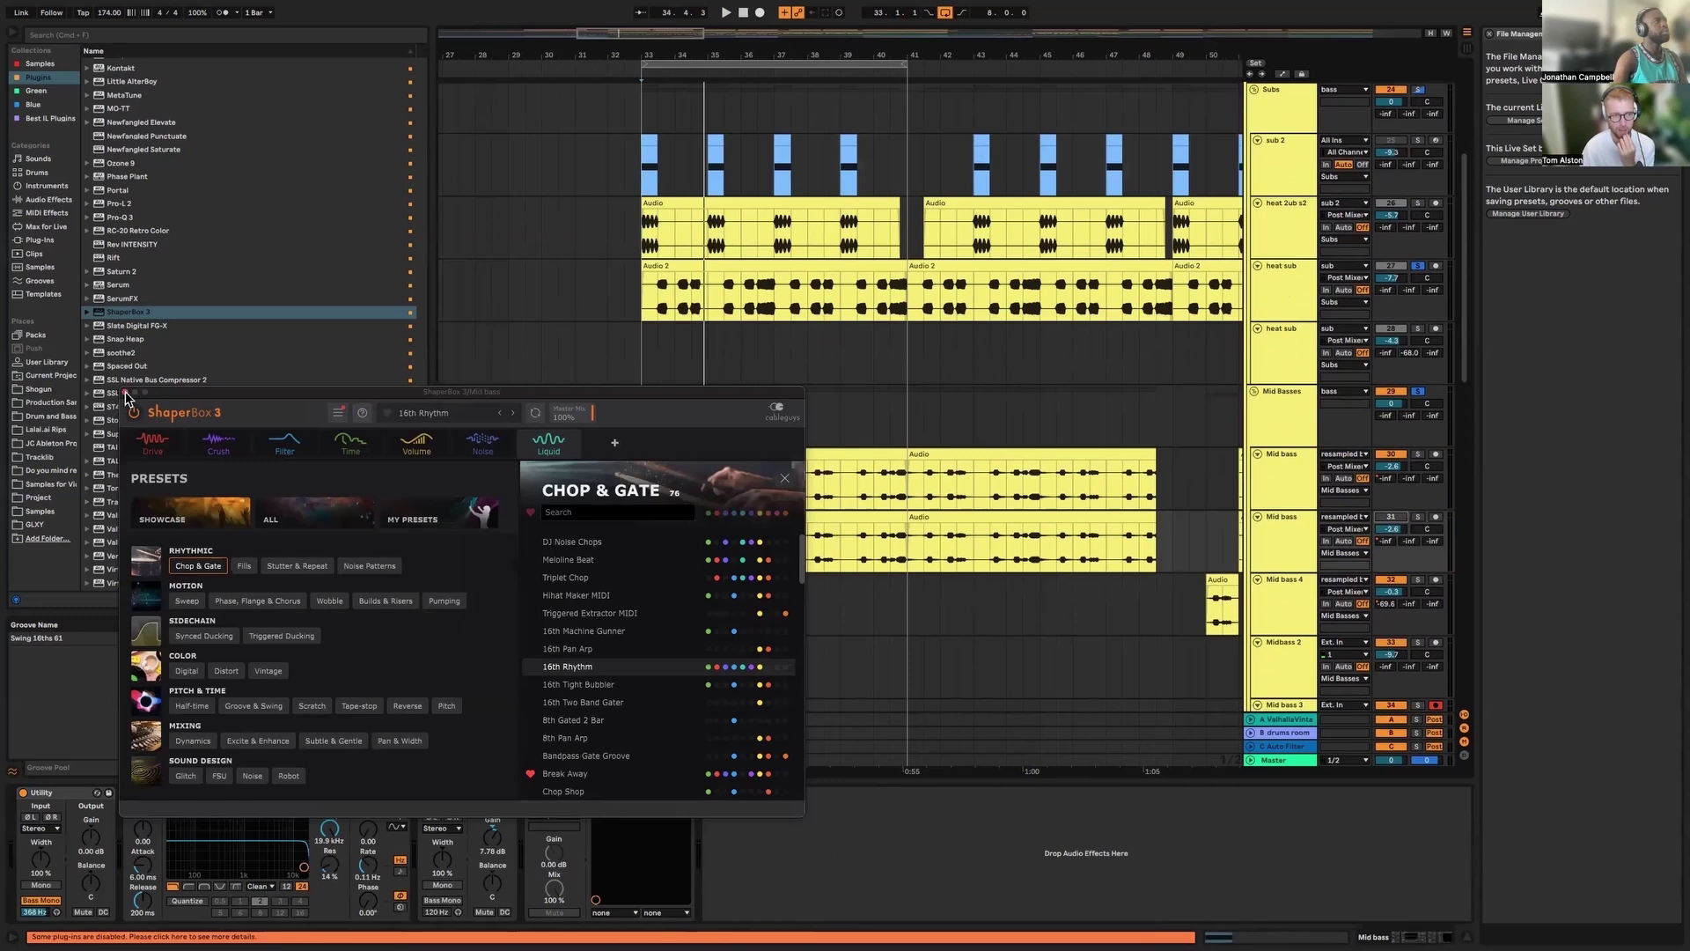
left_click(125, 393)
Examine how the sub, mid bass and RAGGO clips are arranged across the sections of the whole track
scroll(584, 150, "down", 2)
scroll(1024, 293, "down", 5)
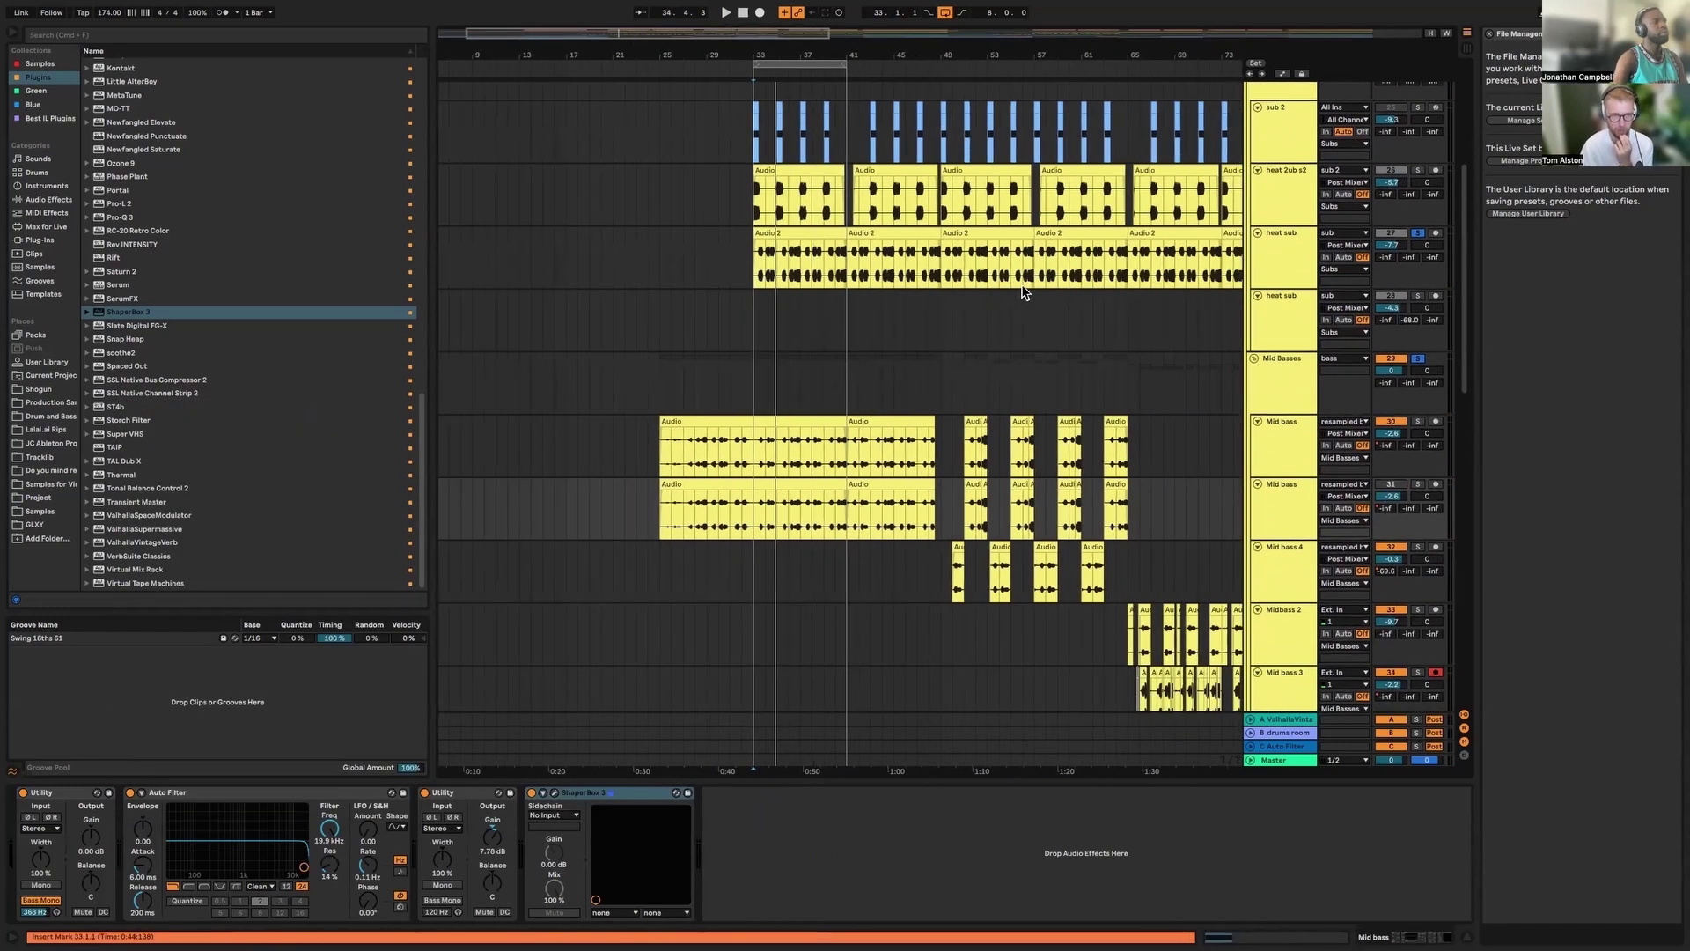
scroll(1023, 293, "up", 4)
scroll(894, 349, "right", 3)
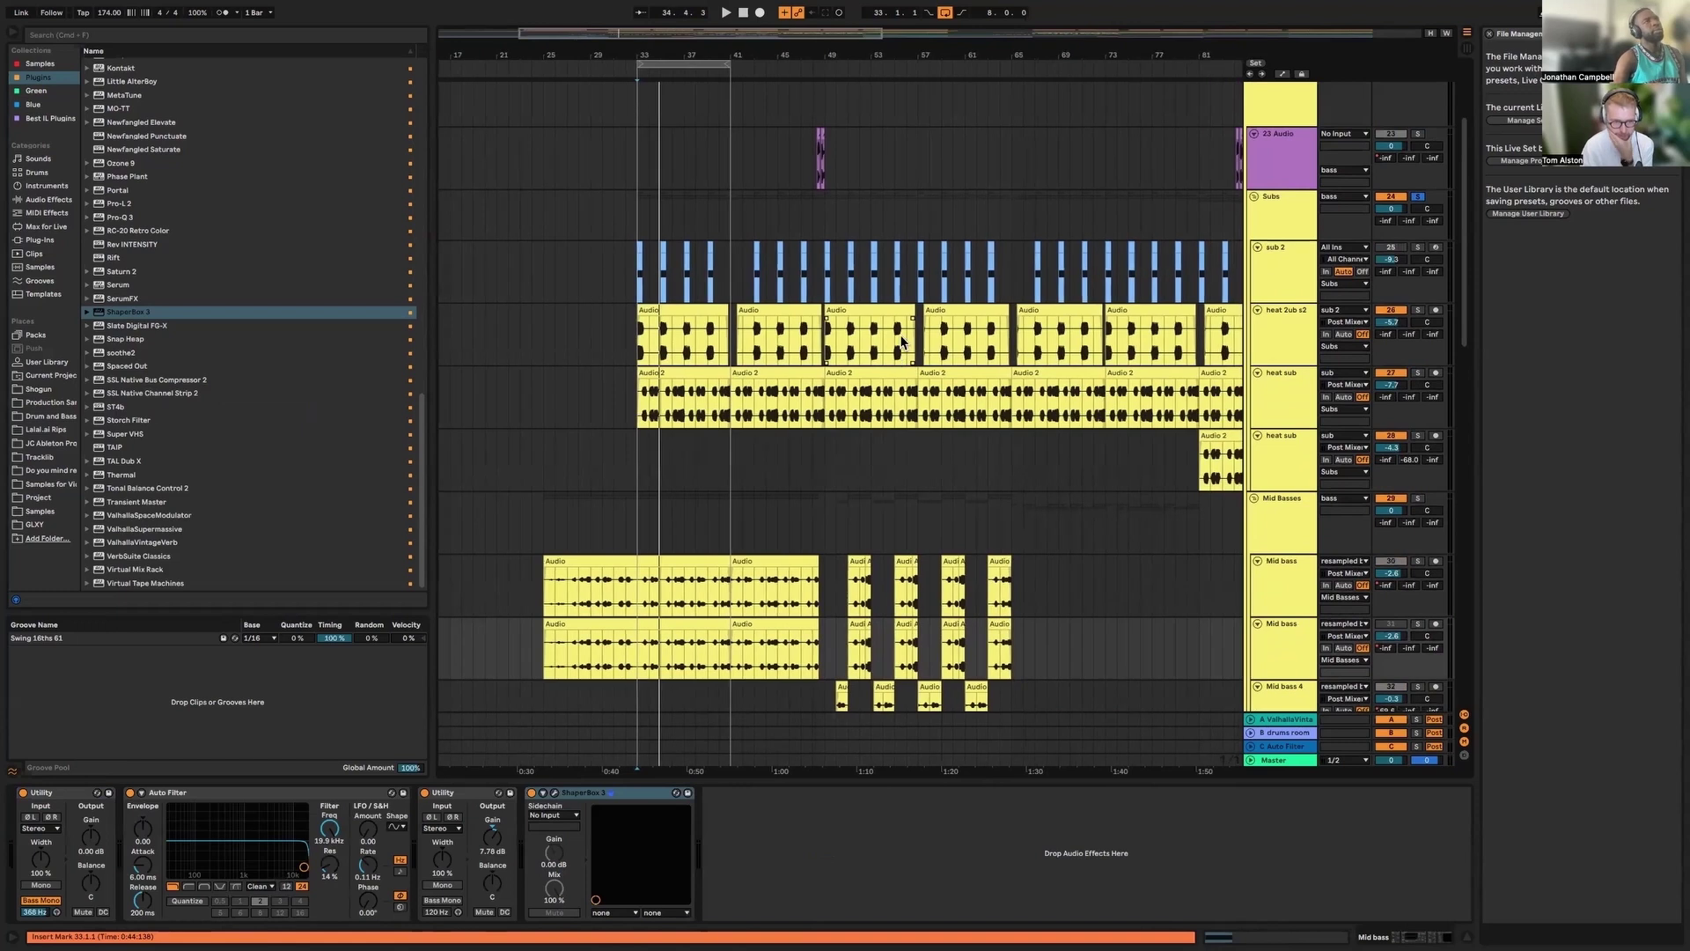
scroll(894, 348, "up", 2)
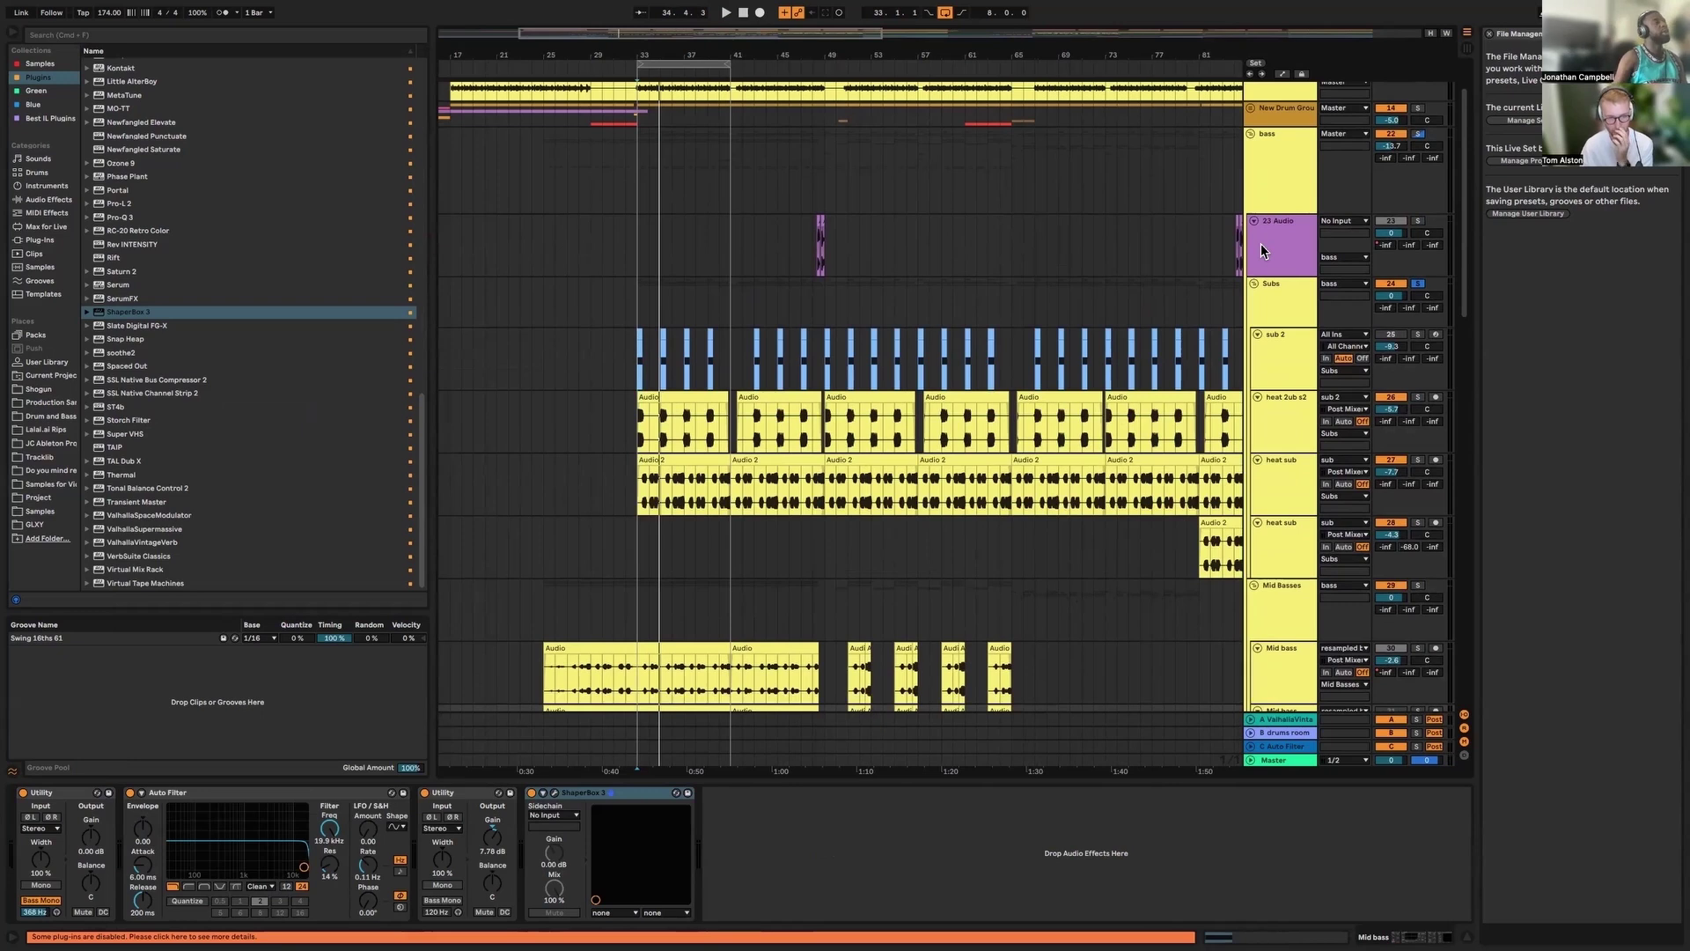
key("minus")
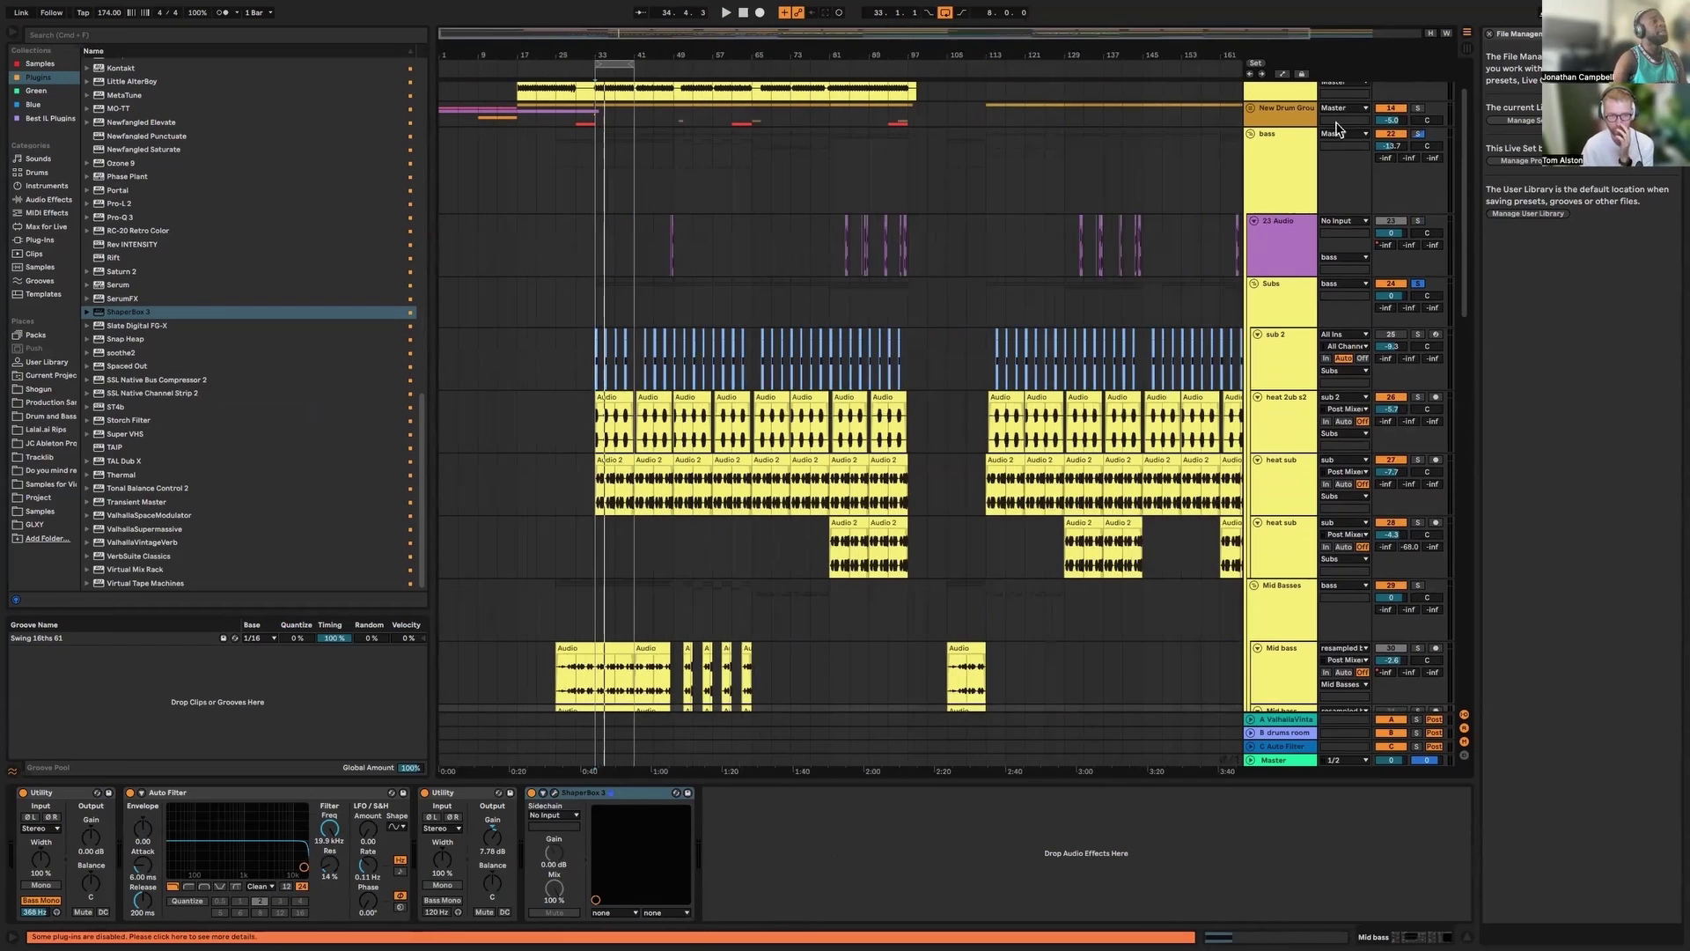
scroll(1309, 149, "up", 1)
scroll(748, 143, "down", 10)
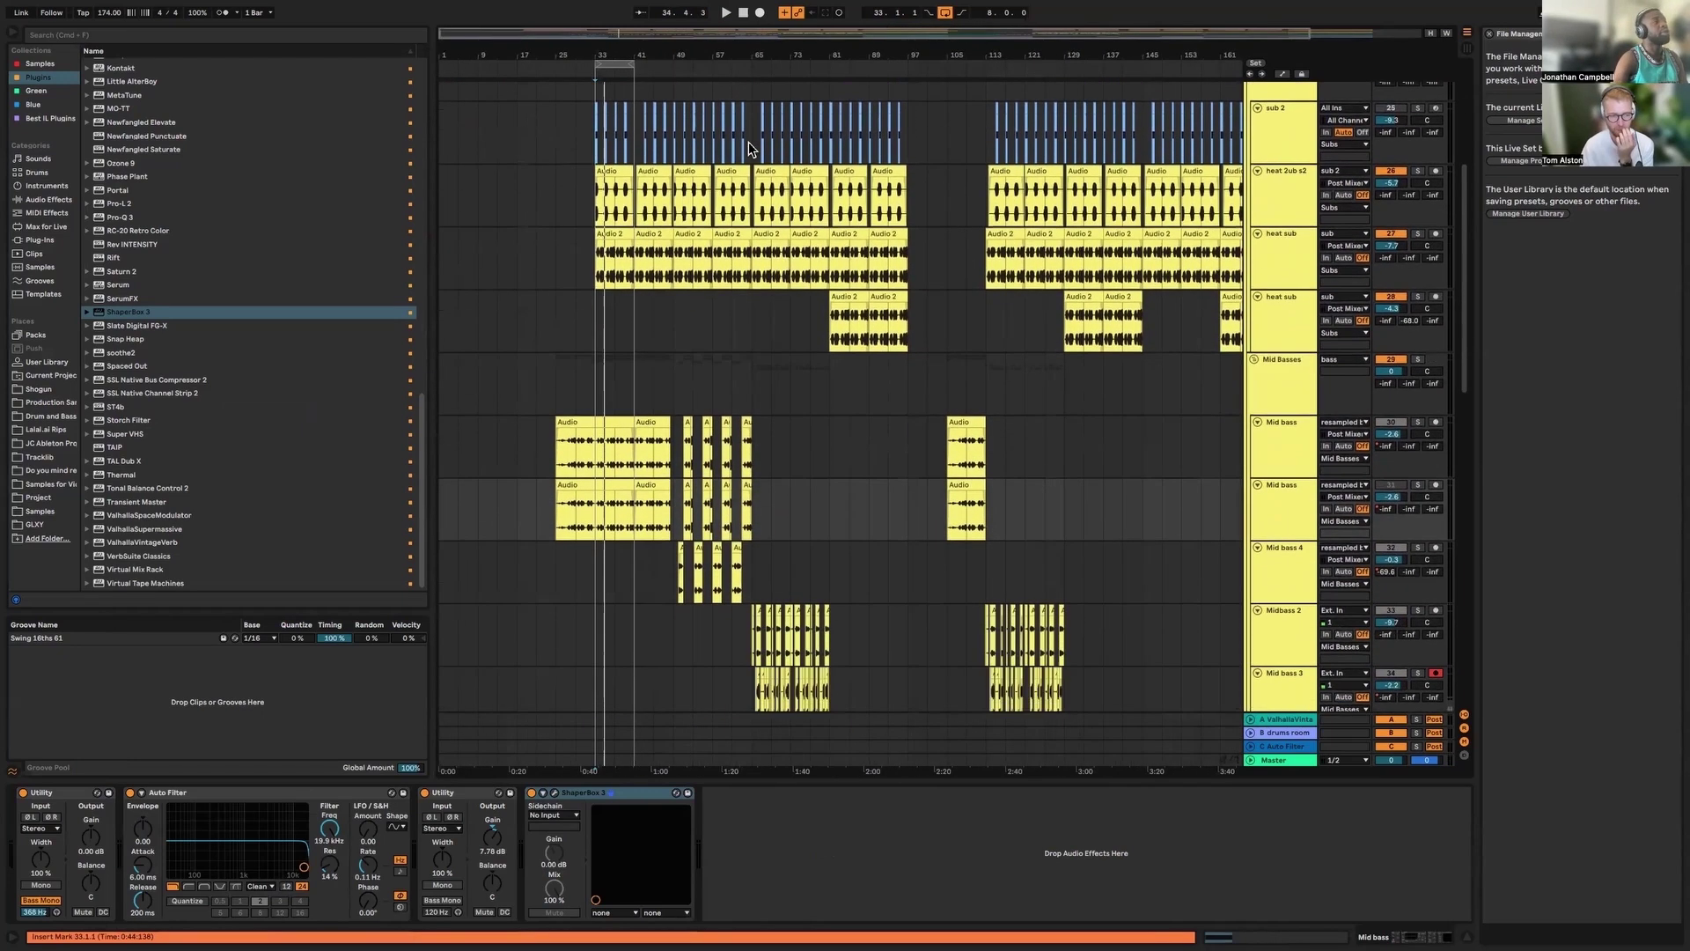
scroll(767, 157, "down", 5)
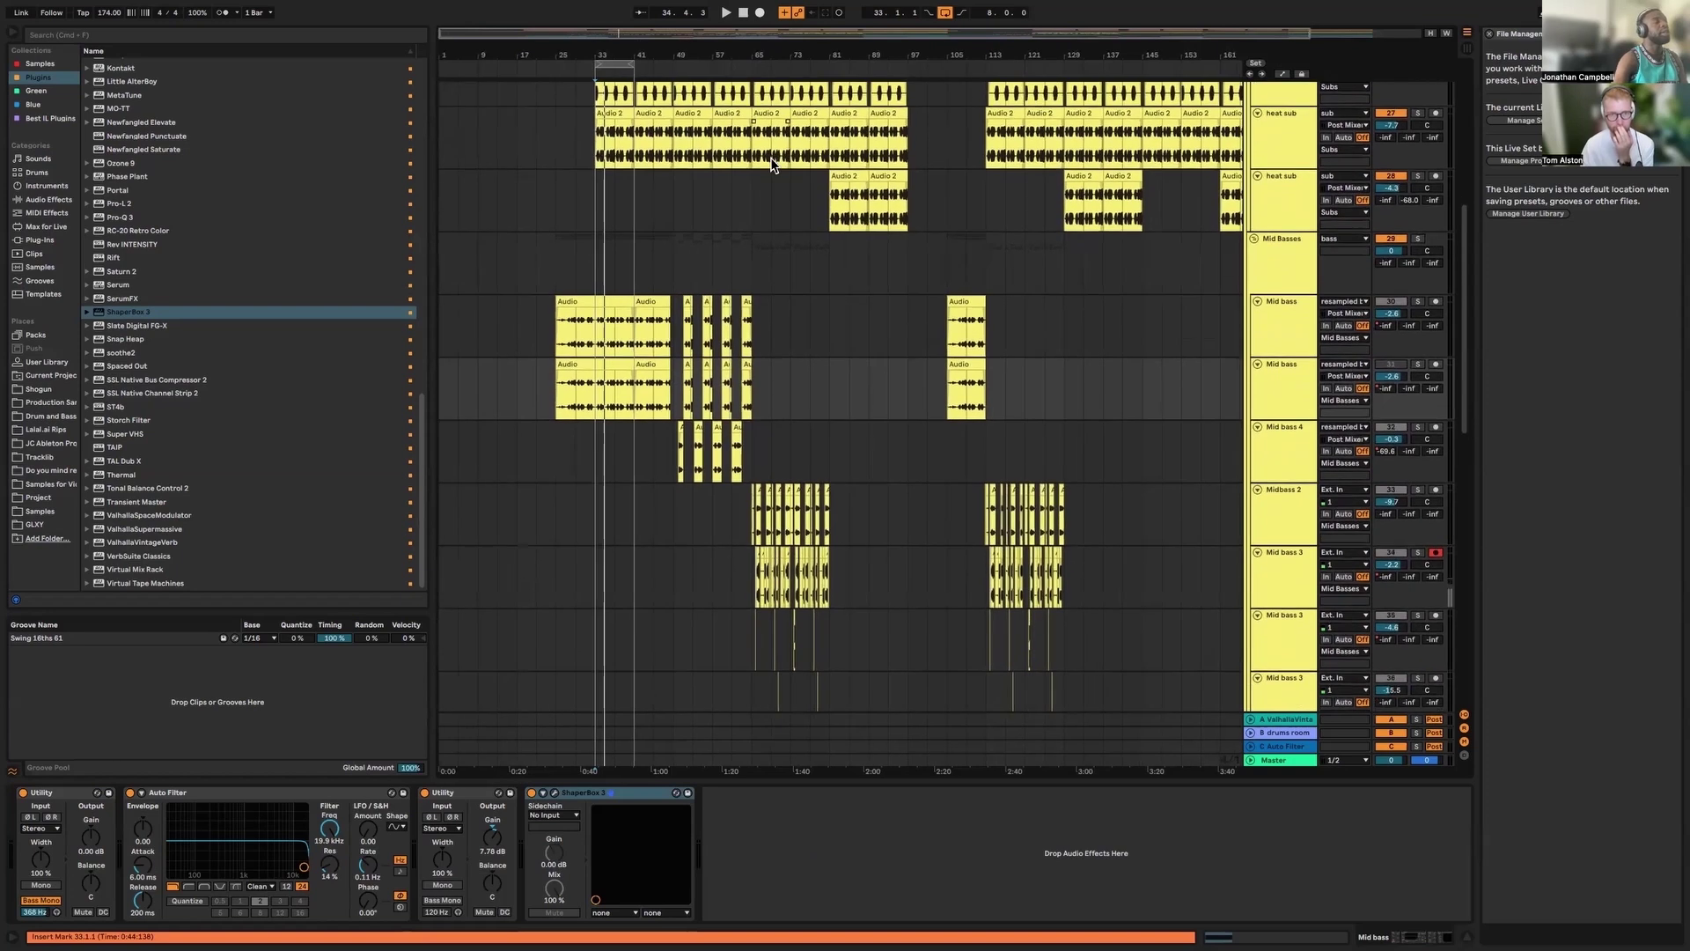
scroll(783, 165, "down", 1)
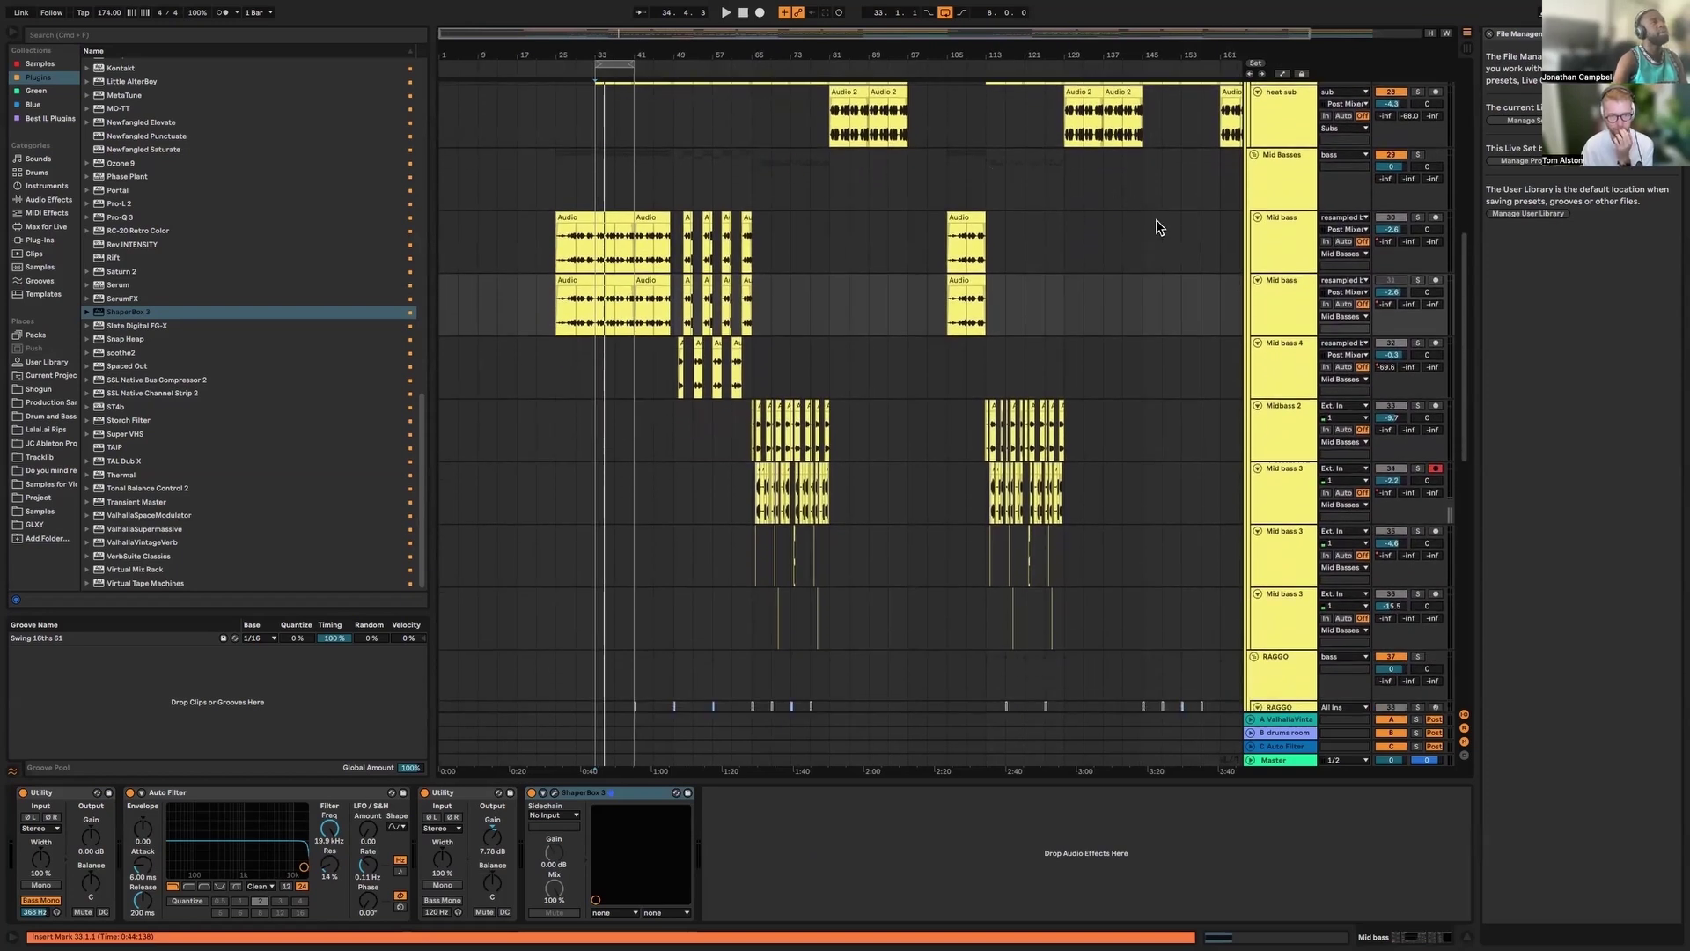
scroll(1171, 227, "down", 8)
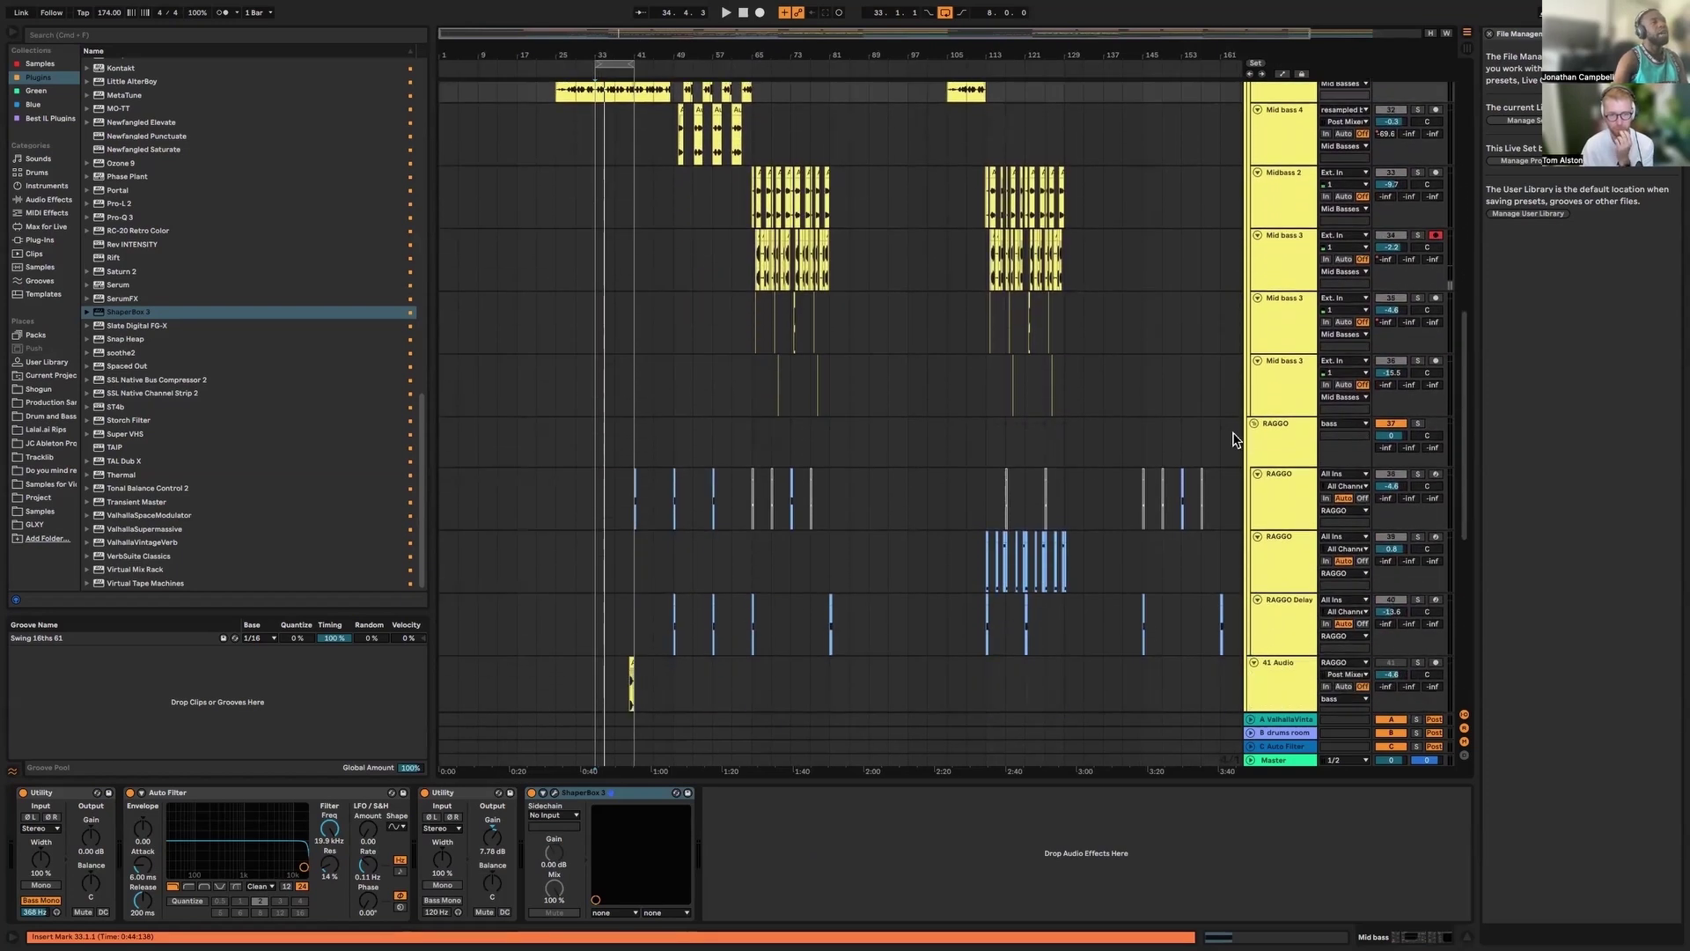
Solo the RAGGO group and audition the first RAGGO track's clip at bar 41
key("s")
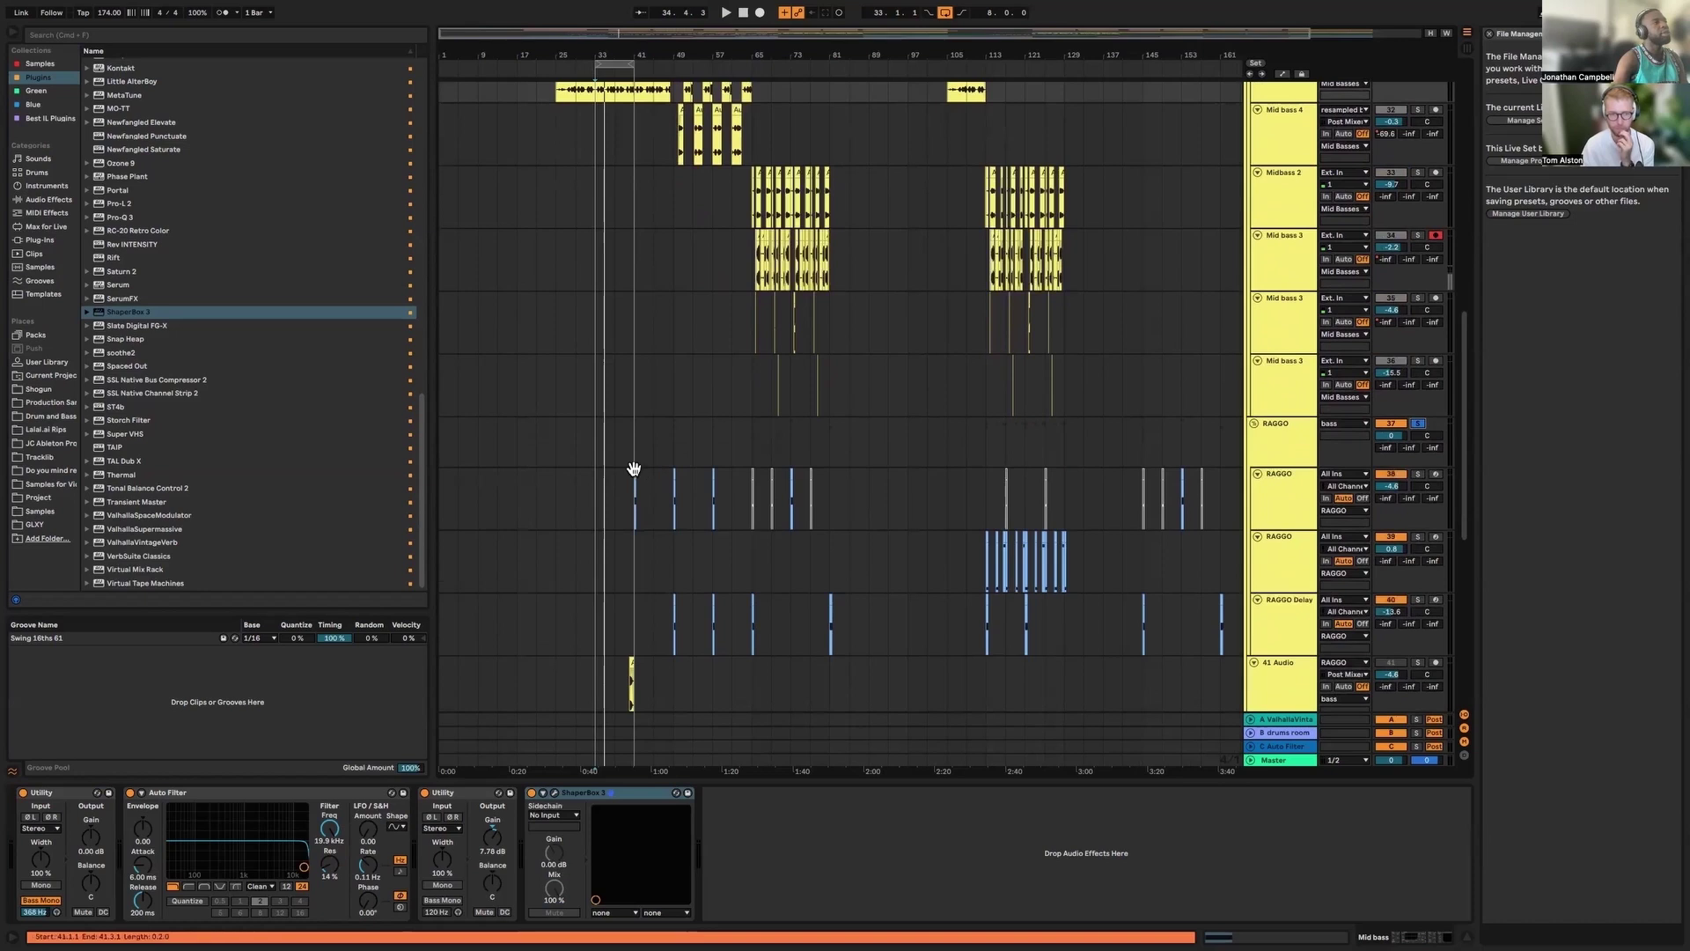
left_click(634, 468)
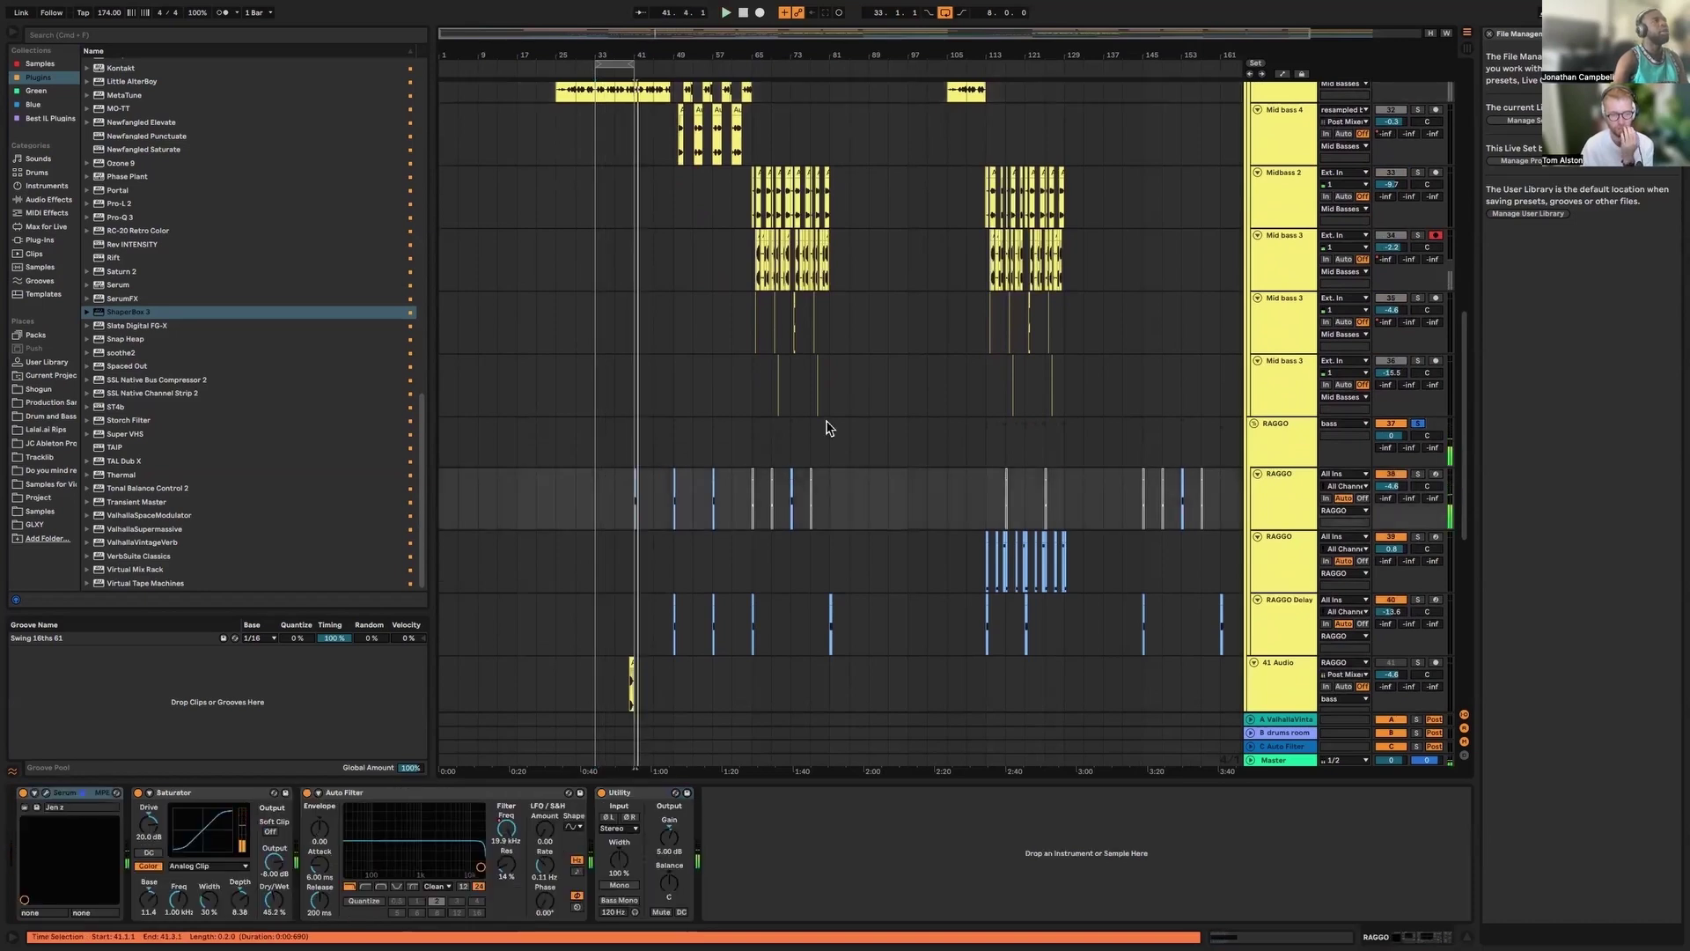
scroll(705, 211, "down", 2)
scroll(705, 211, "up", 3)
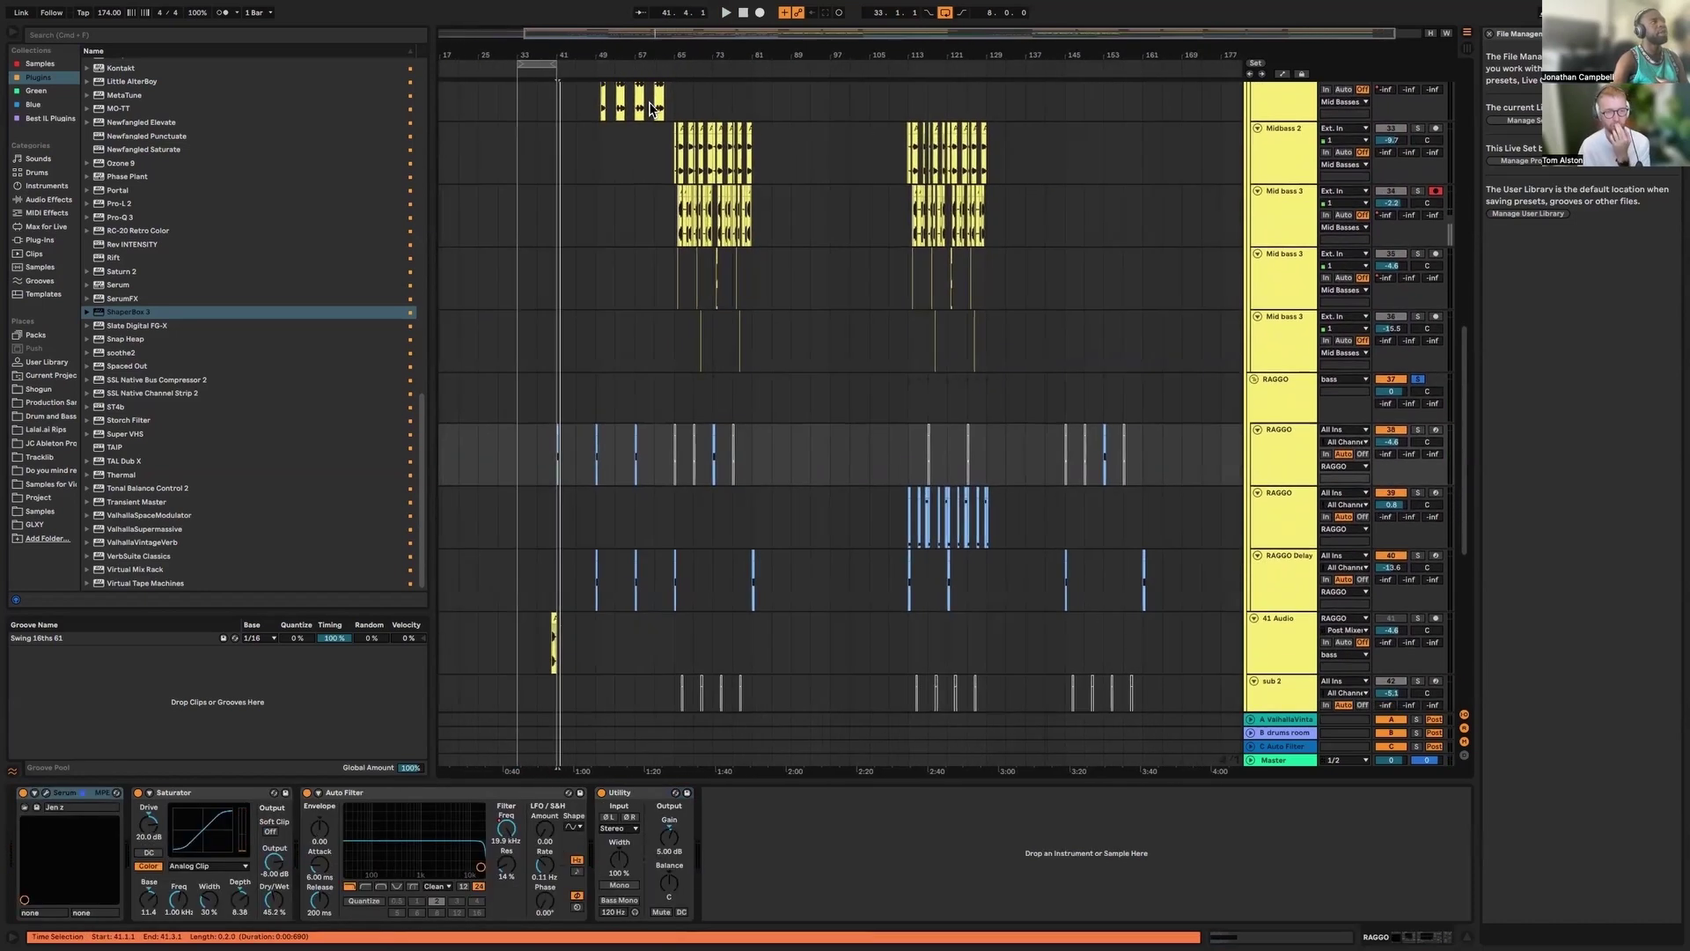
scroll(528, 453, "up", 5)
scroll(528, 453, "right", 1)
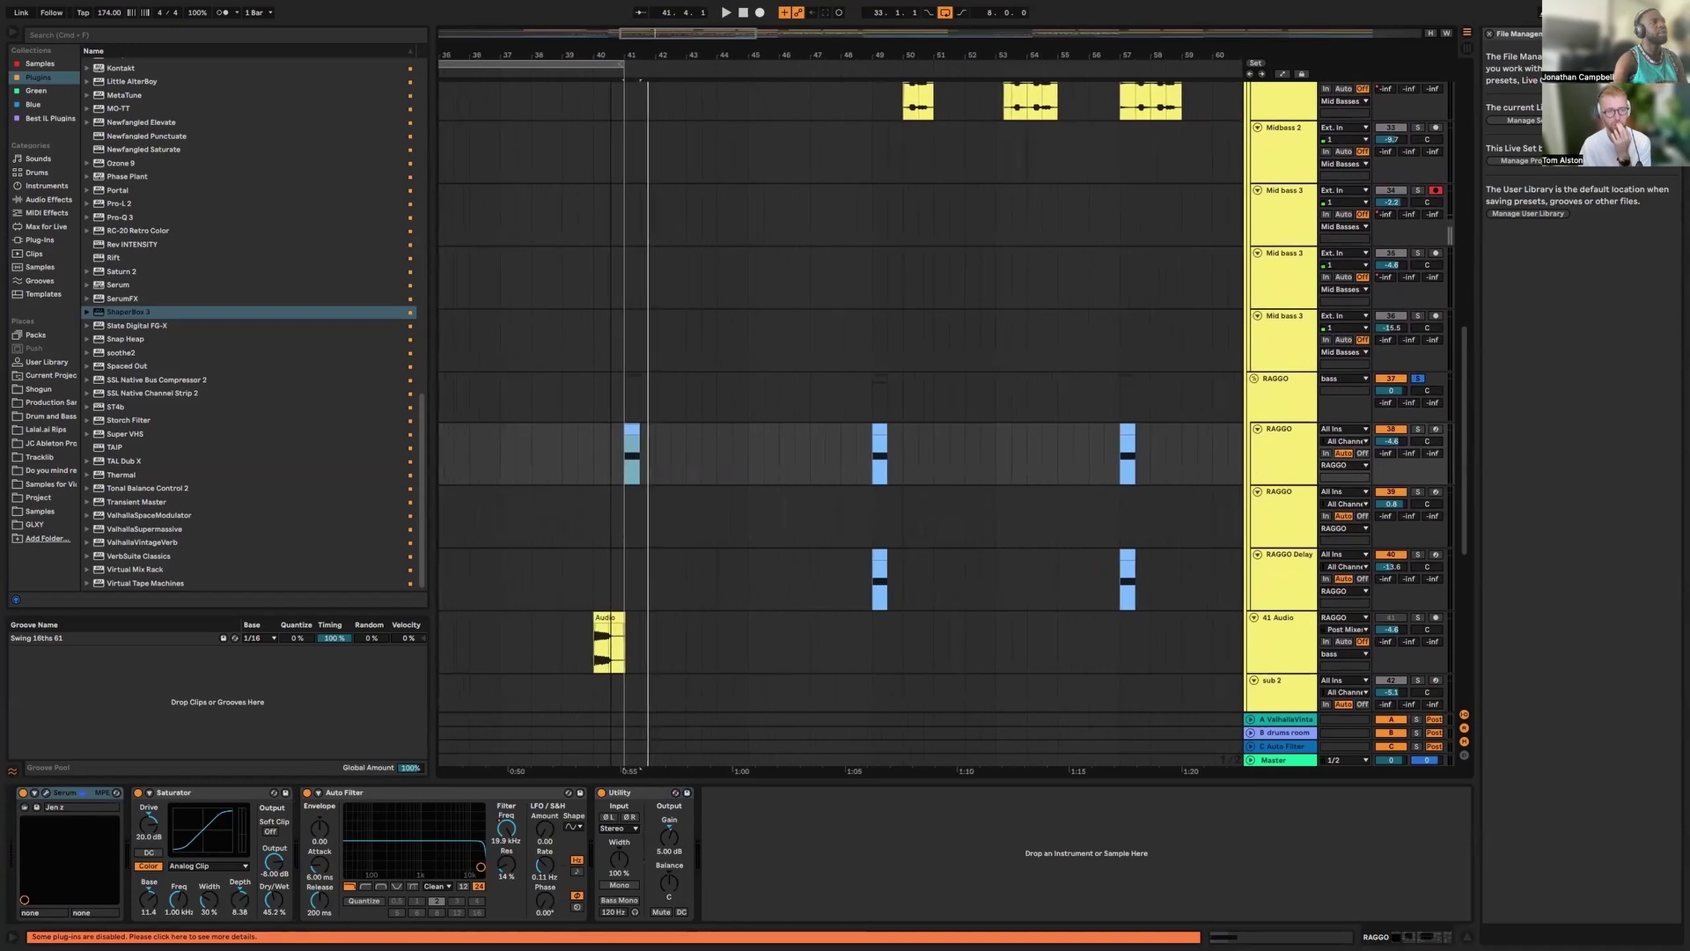
scroll(528, 453, "left", 3)
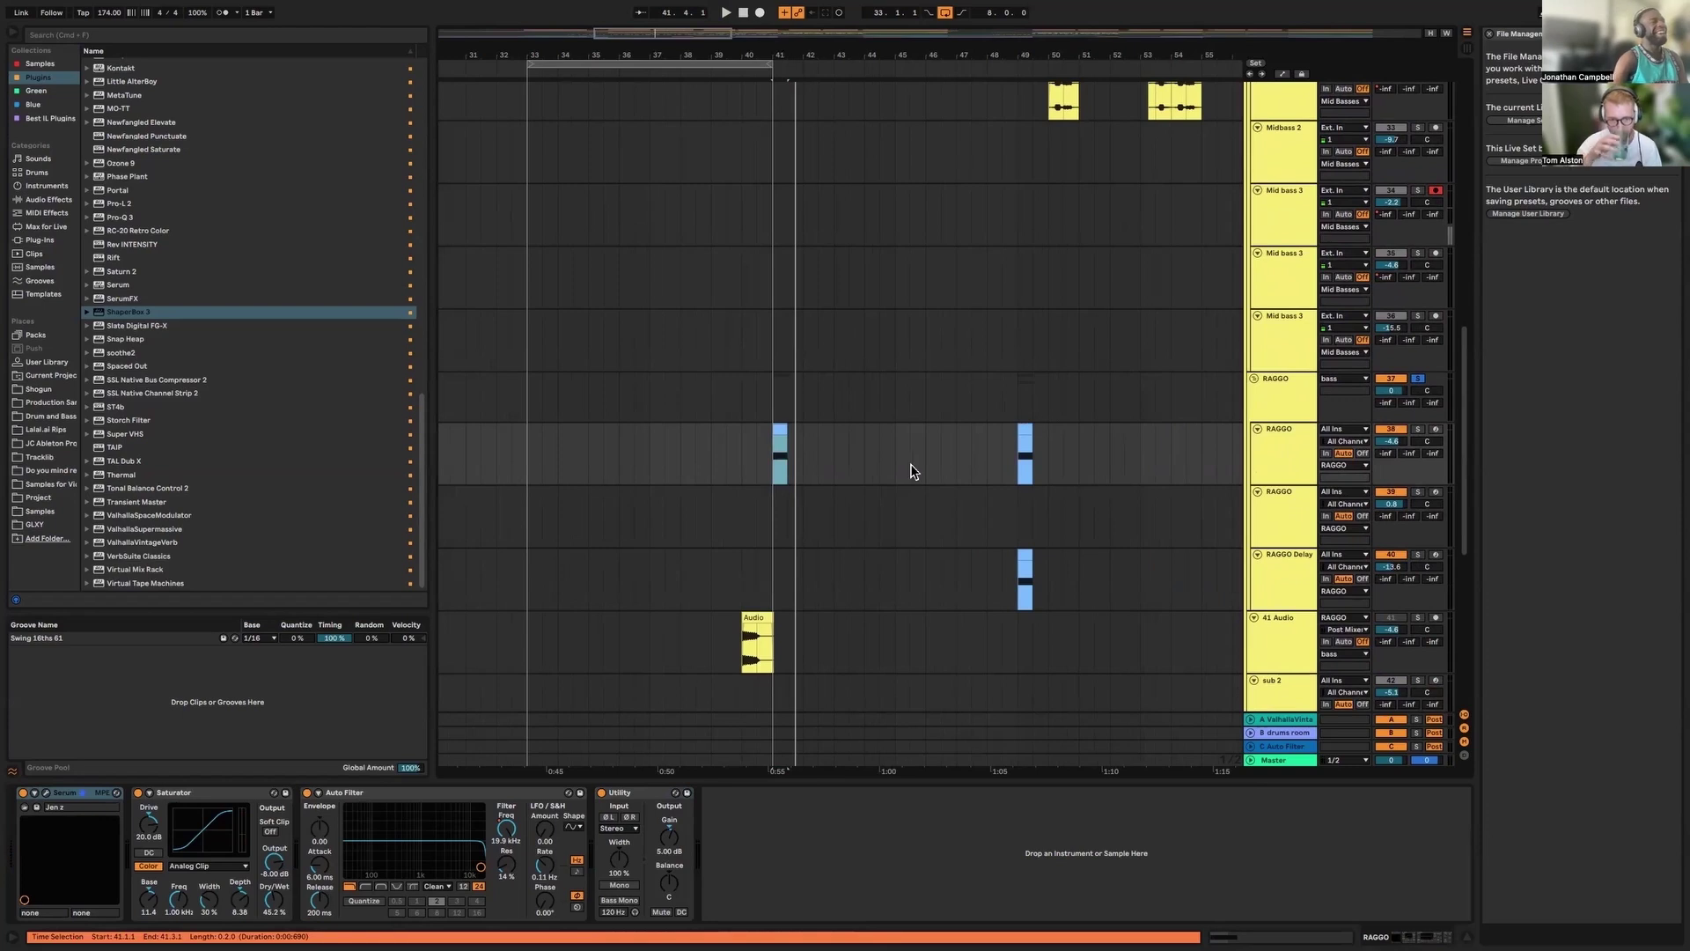
key("minus")
key("minus")
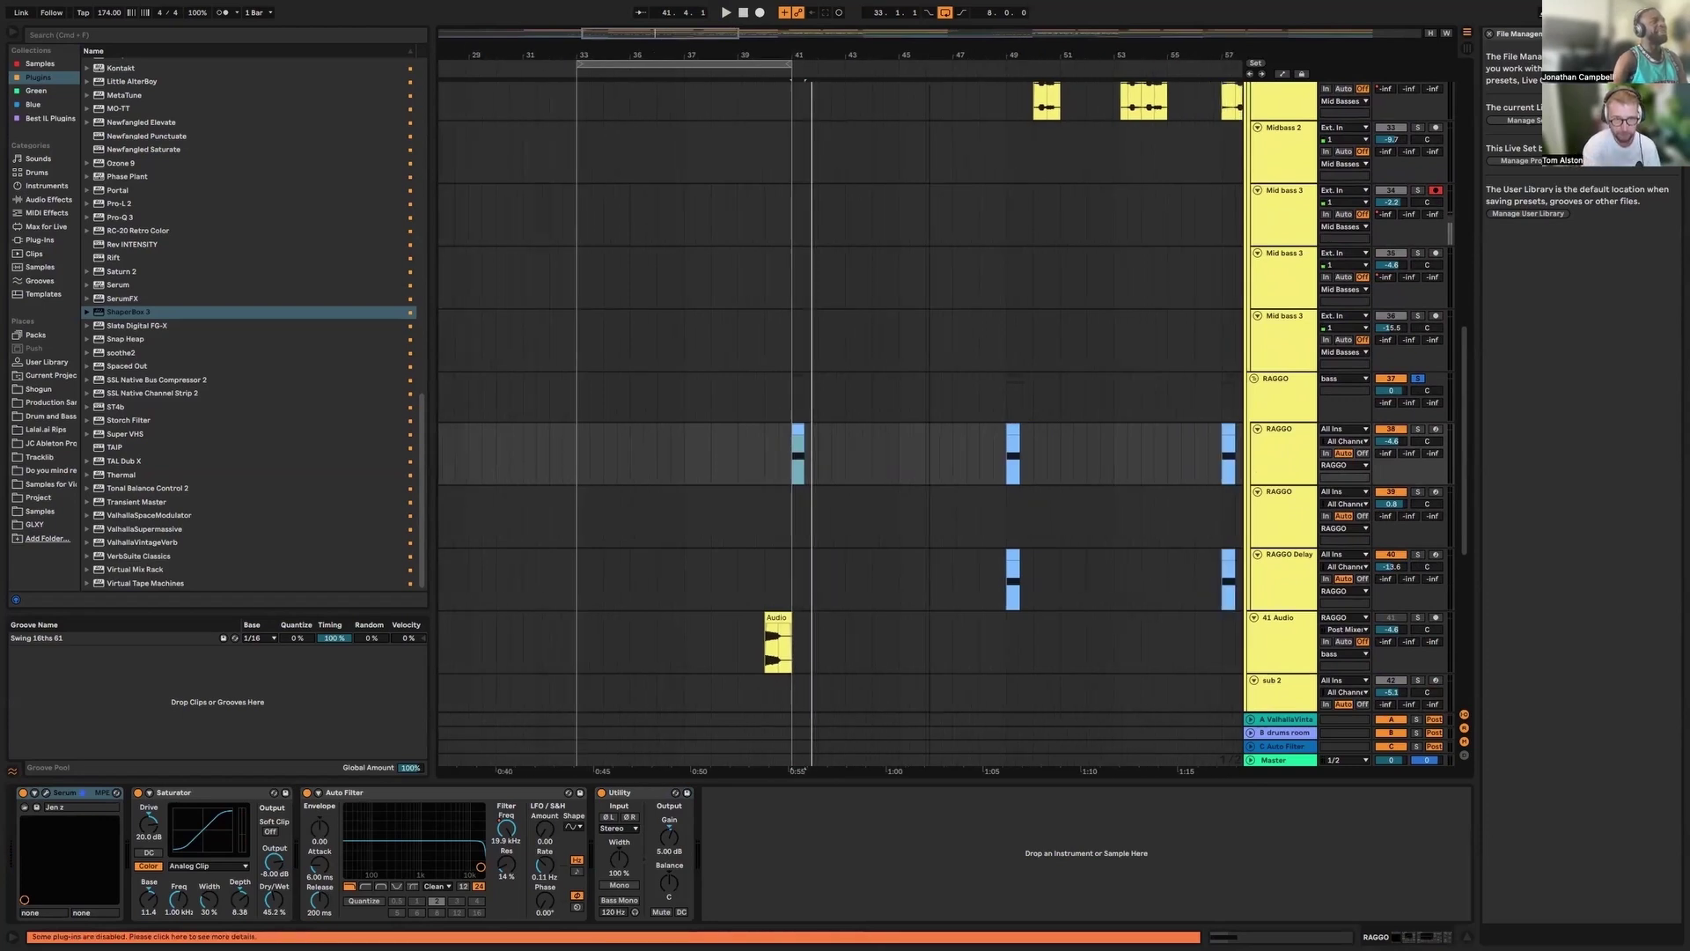
key("space")
Turn off the RAGGO group's solo and play the full mix from bar 33 into bar 41 with the loop off
scroll(947, 220, "up", 3)
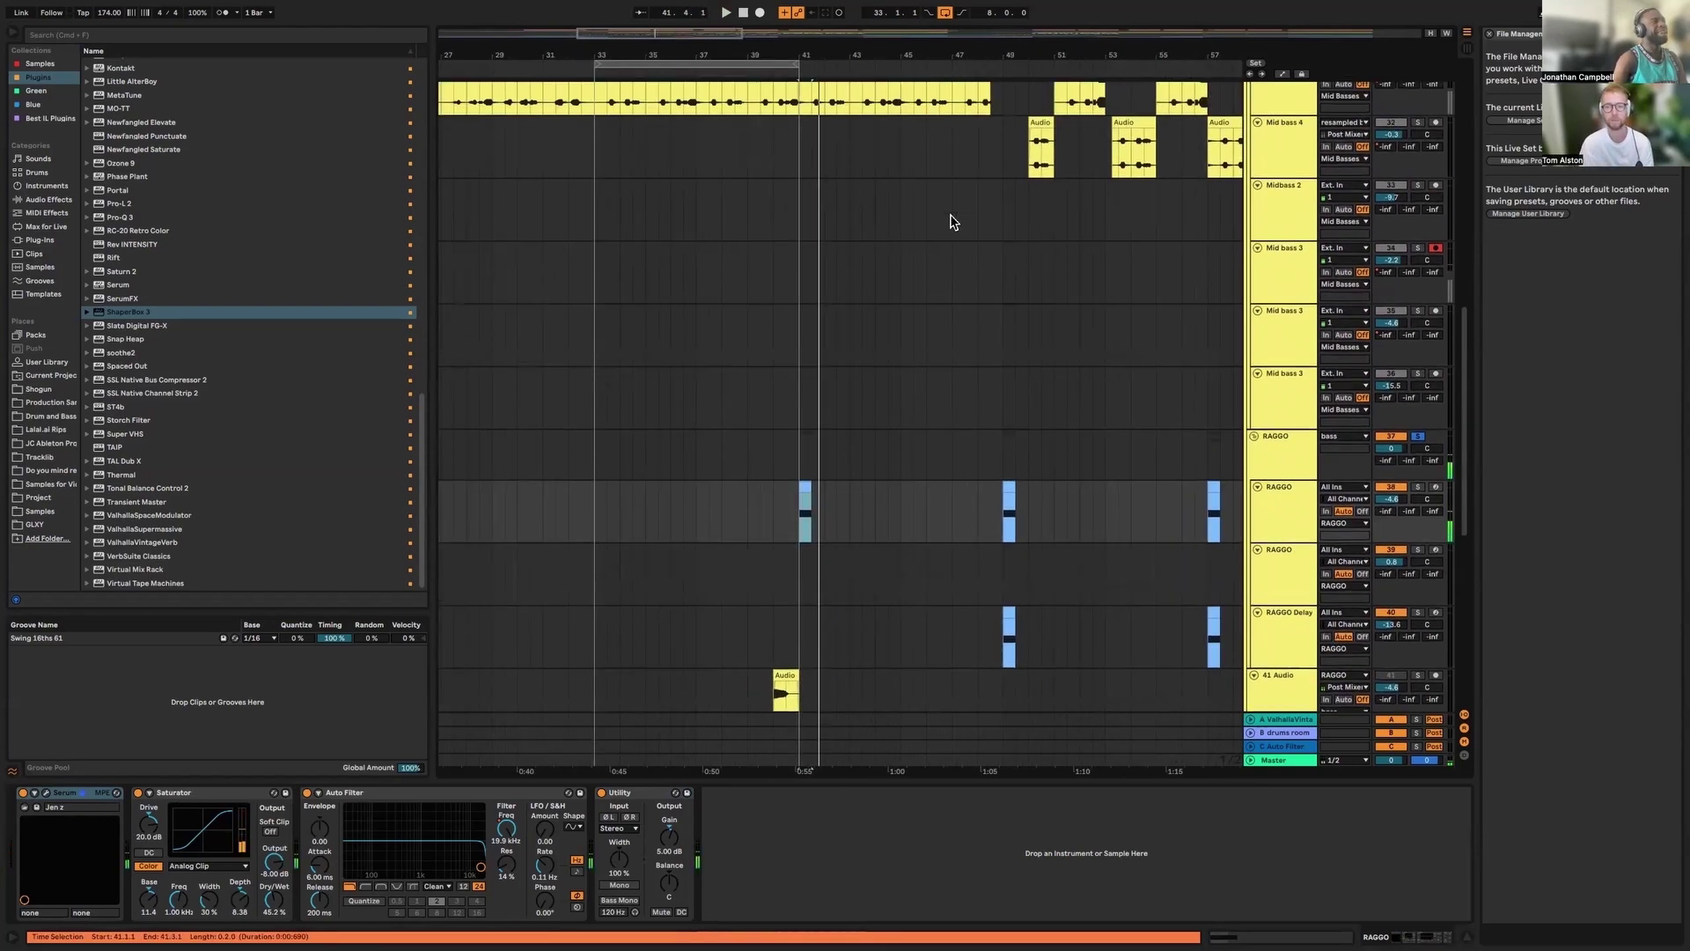
left_click(1418, 467)
left_click(776, 69)
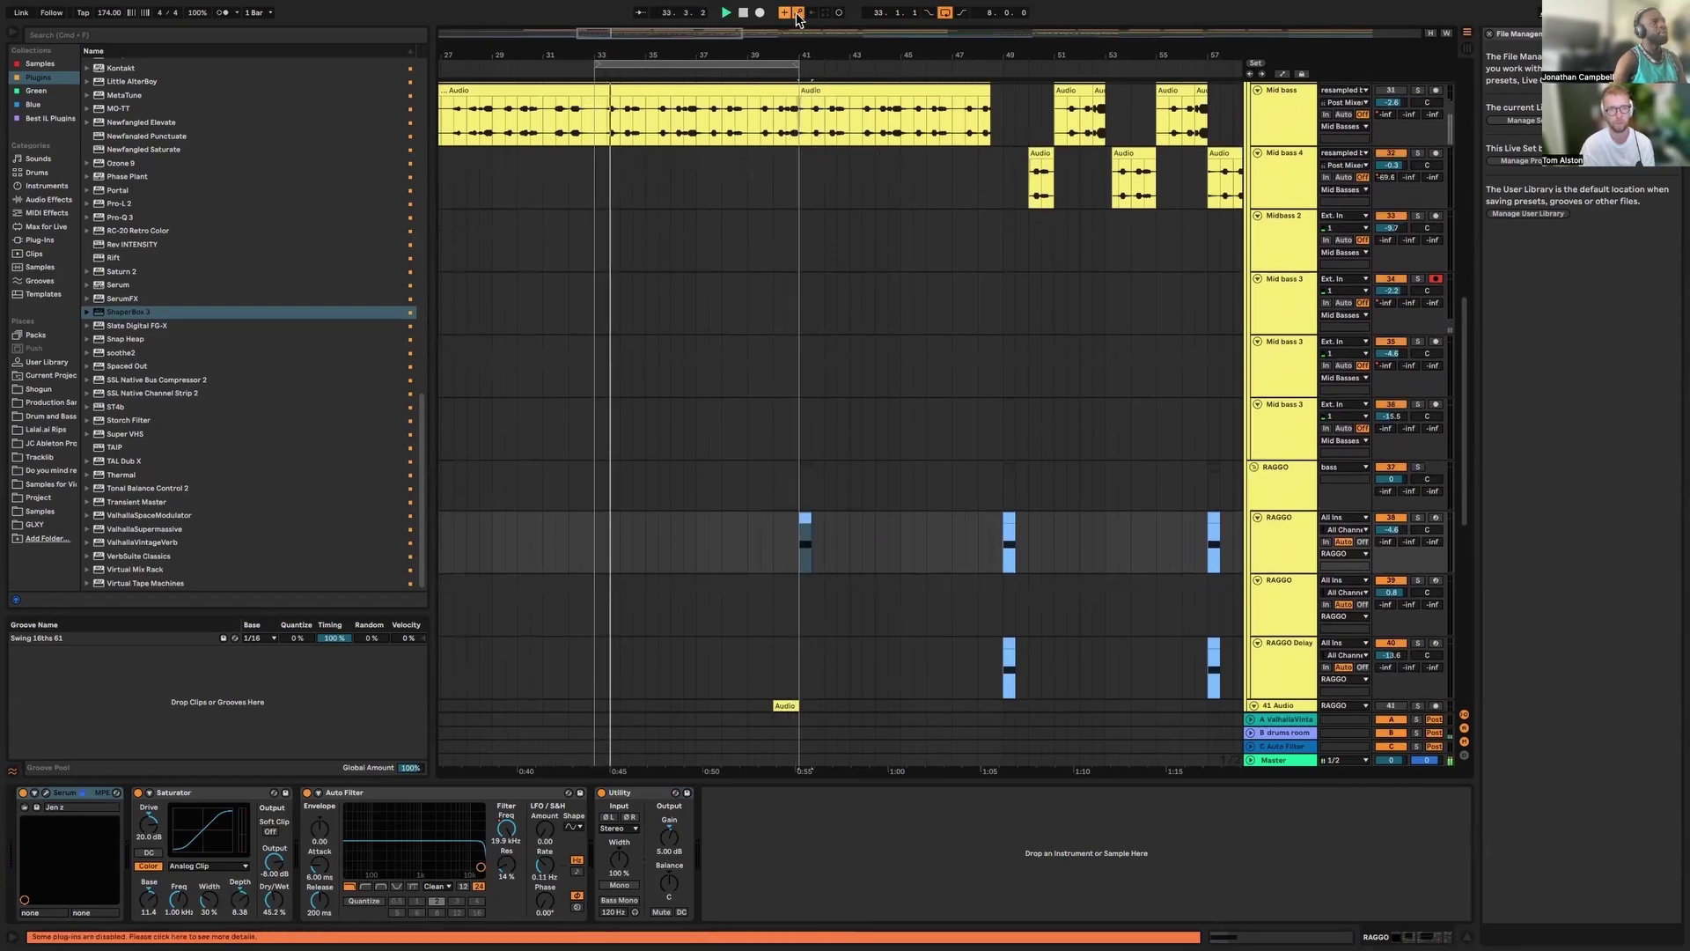
left_click(803, 88)
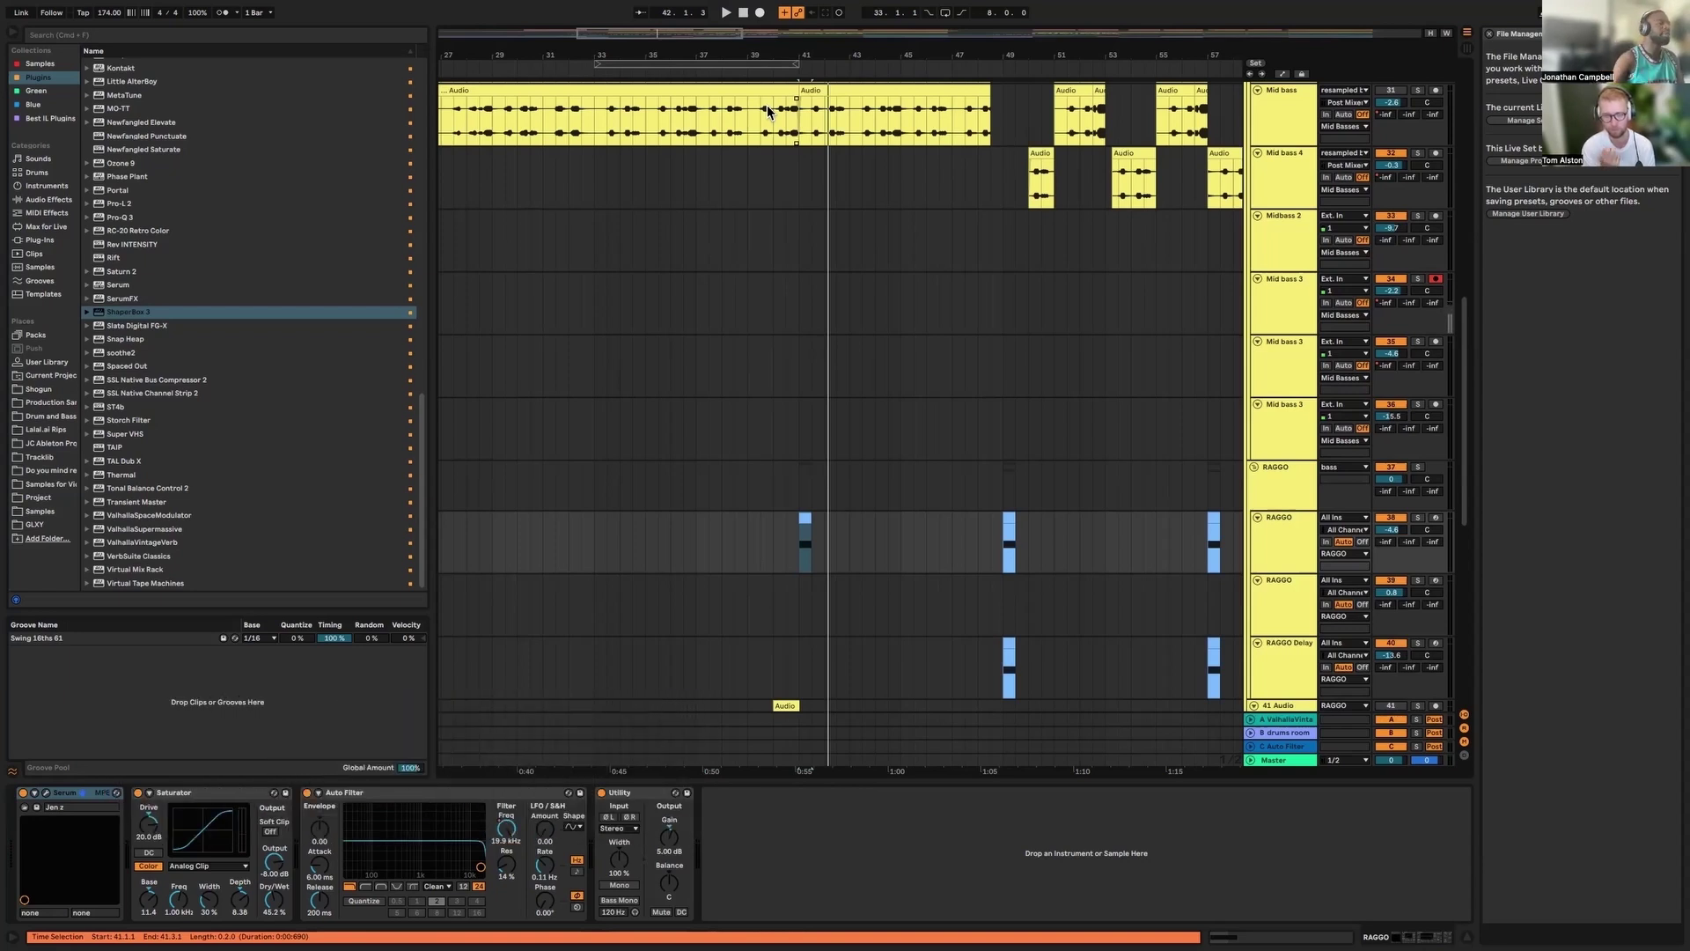
Set the playback position to bar 33 on the first RAGGO track and look over the clips from bar 41 onward
scroll(637, 37, "down", 2)
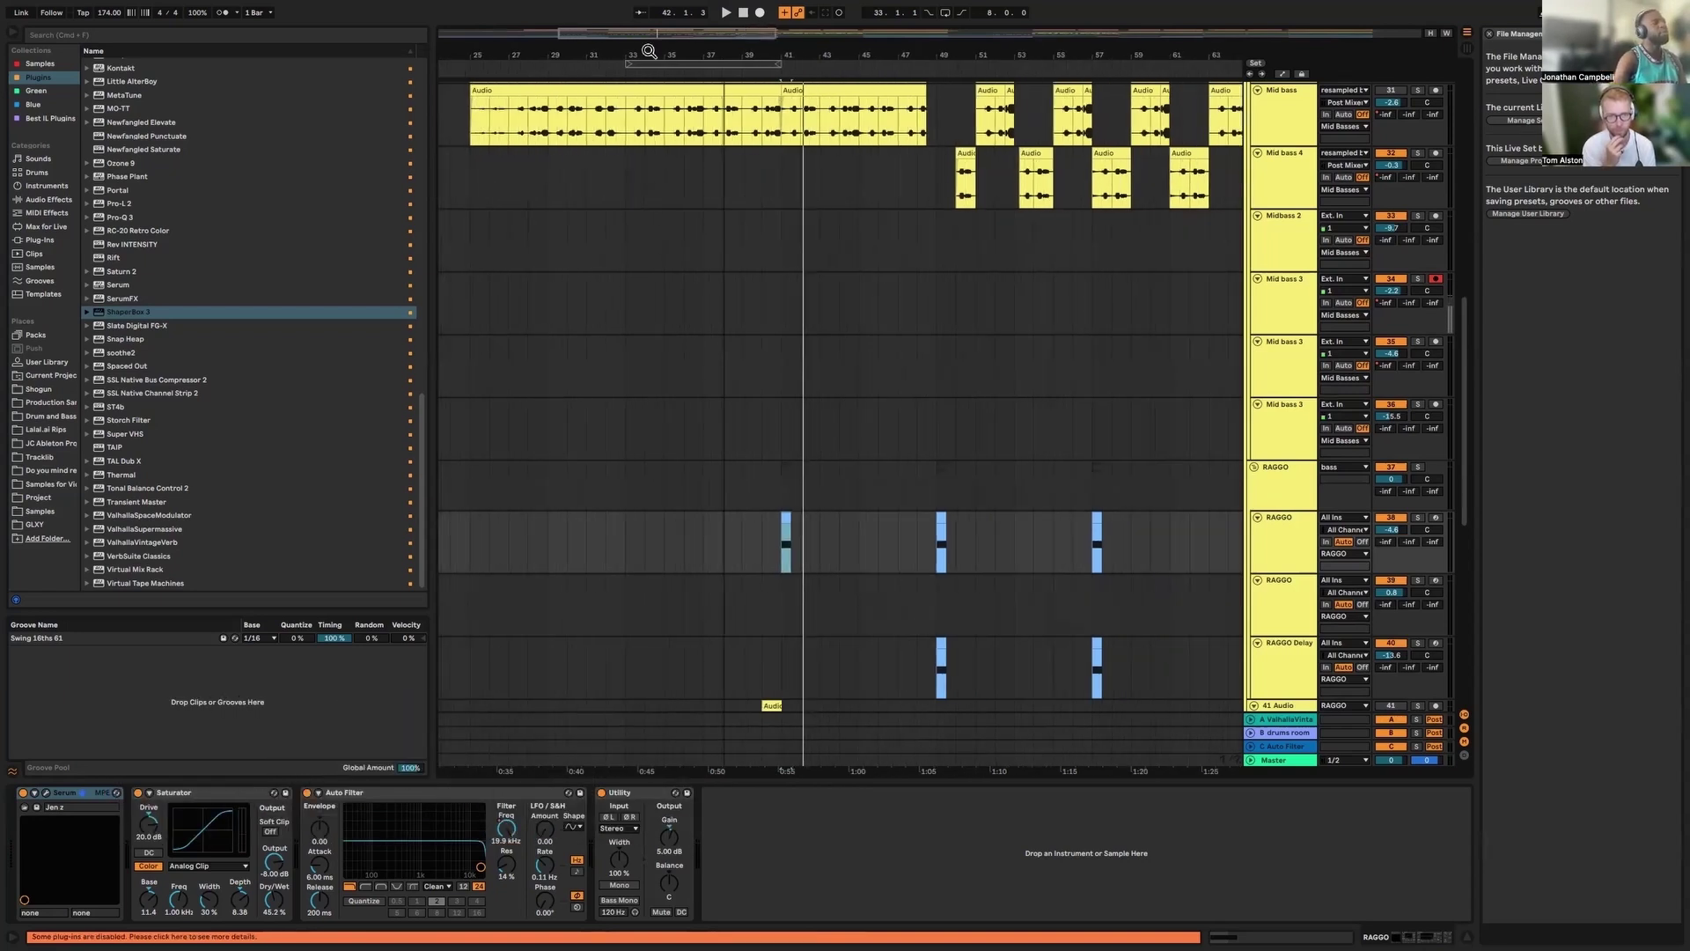
scroll(944, 328, "down", 1)
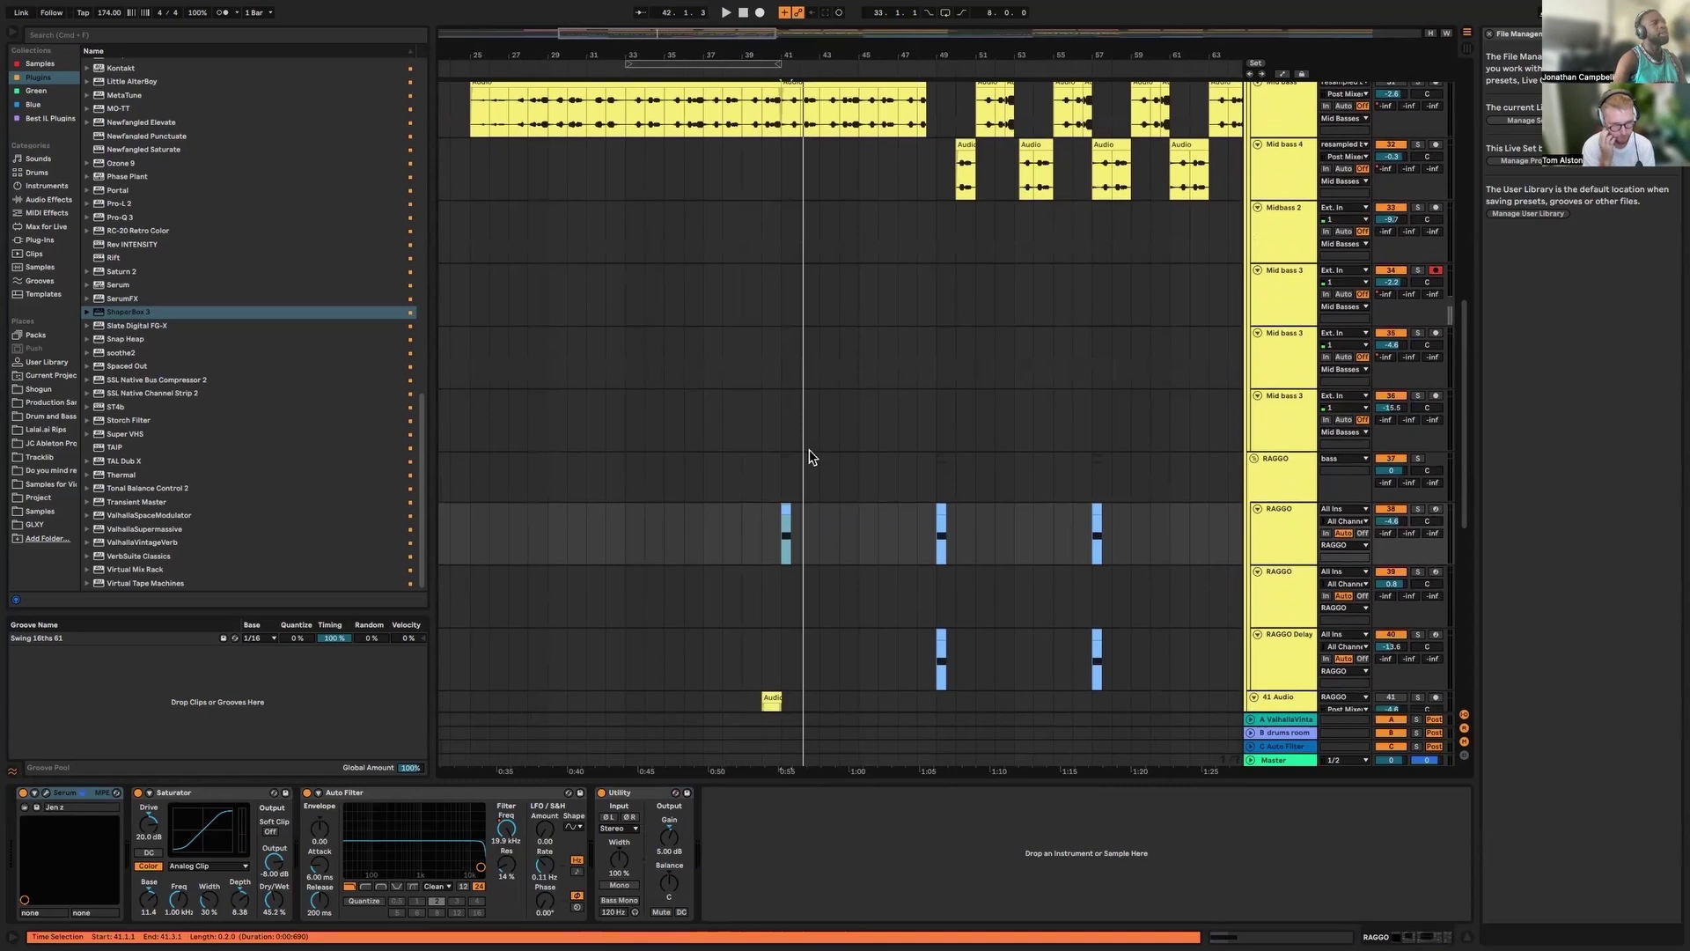
left_click(627, 541)
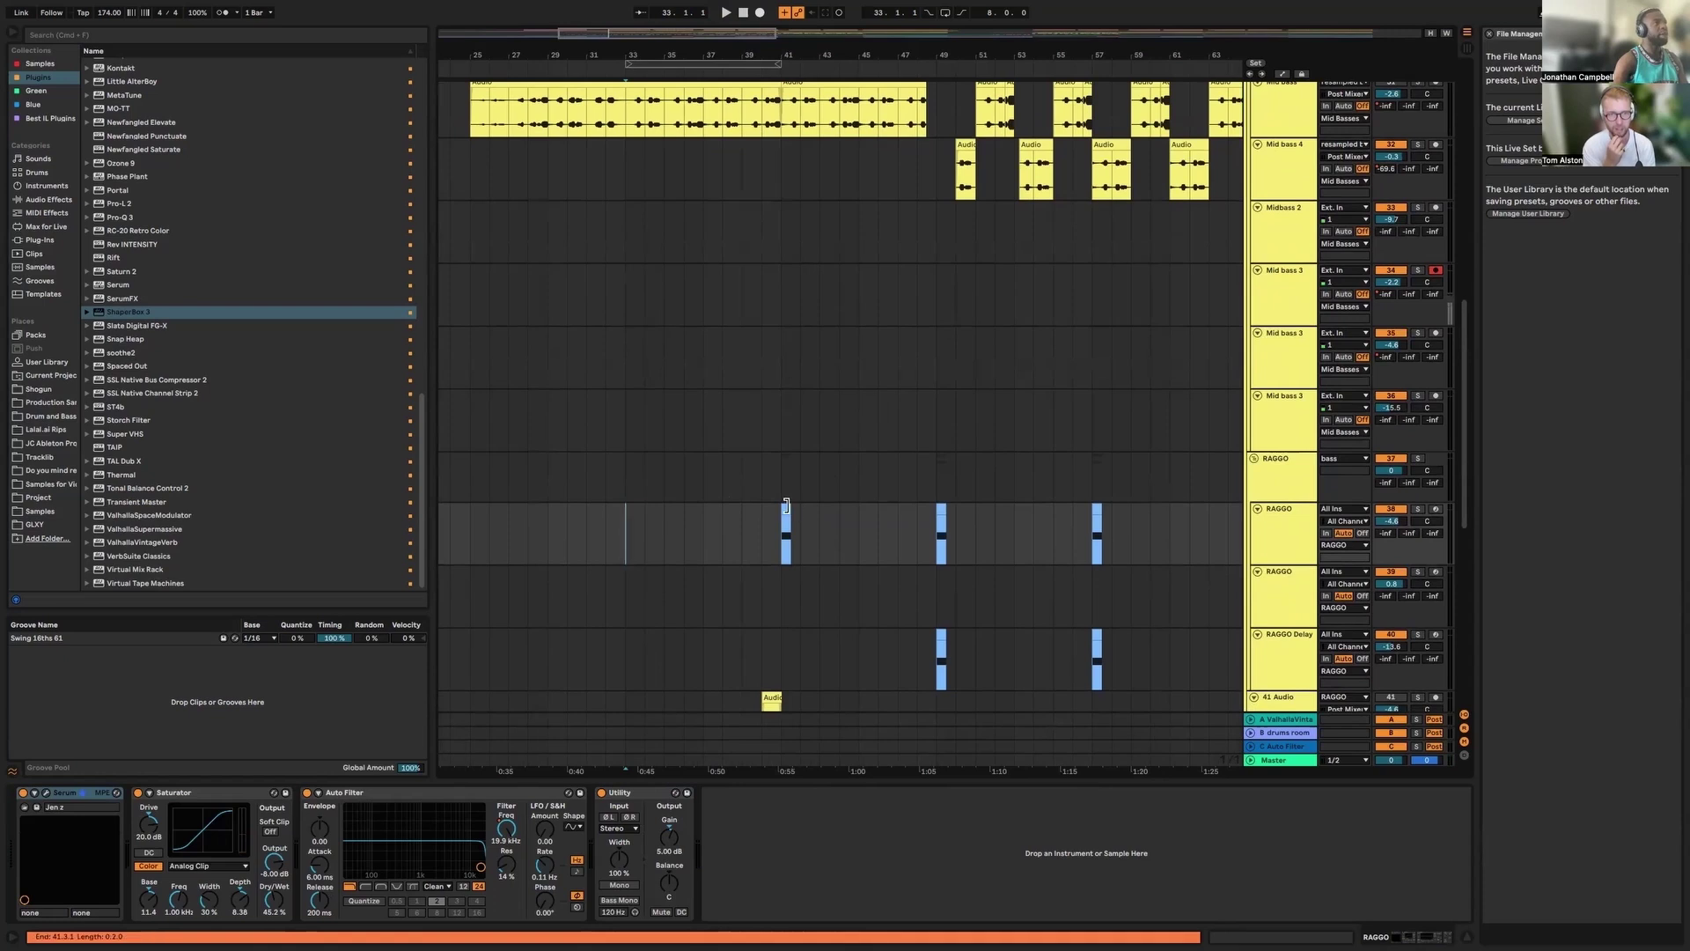
scroll(792, 507, "right", 3)
scroll(792, 507, "up", 2)
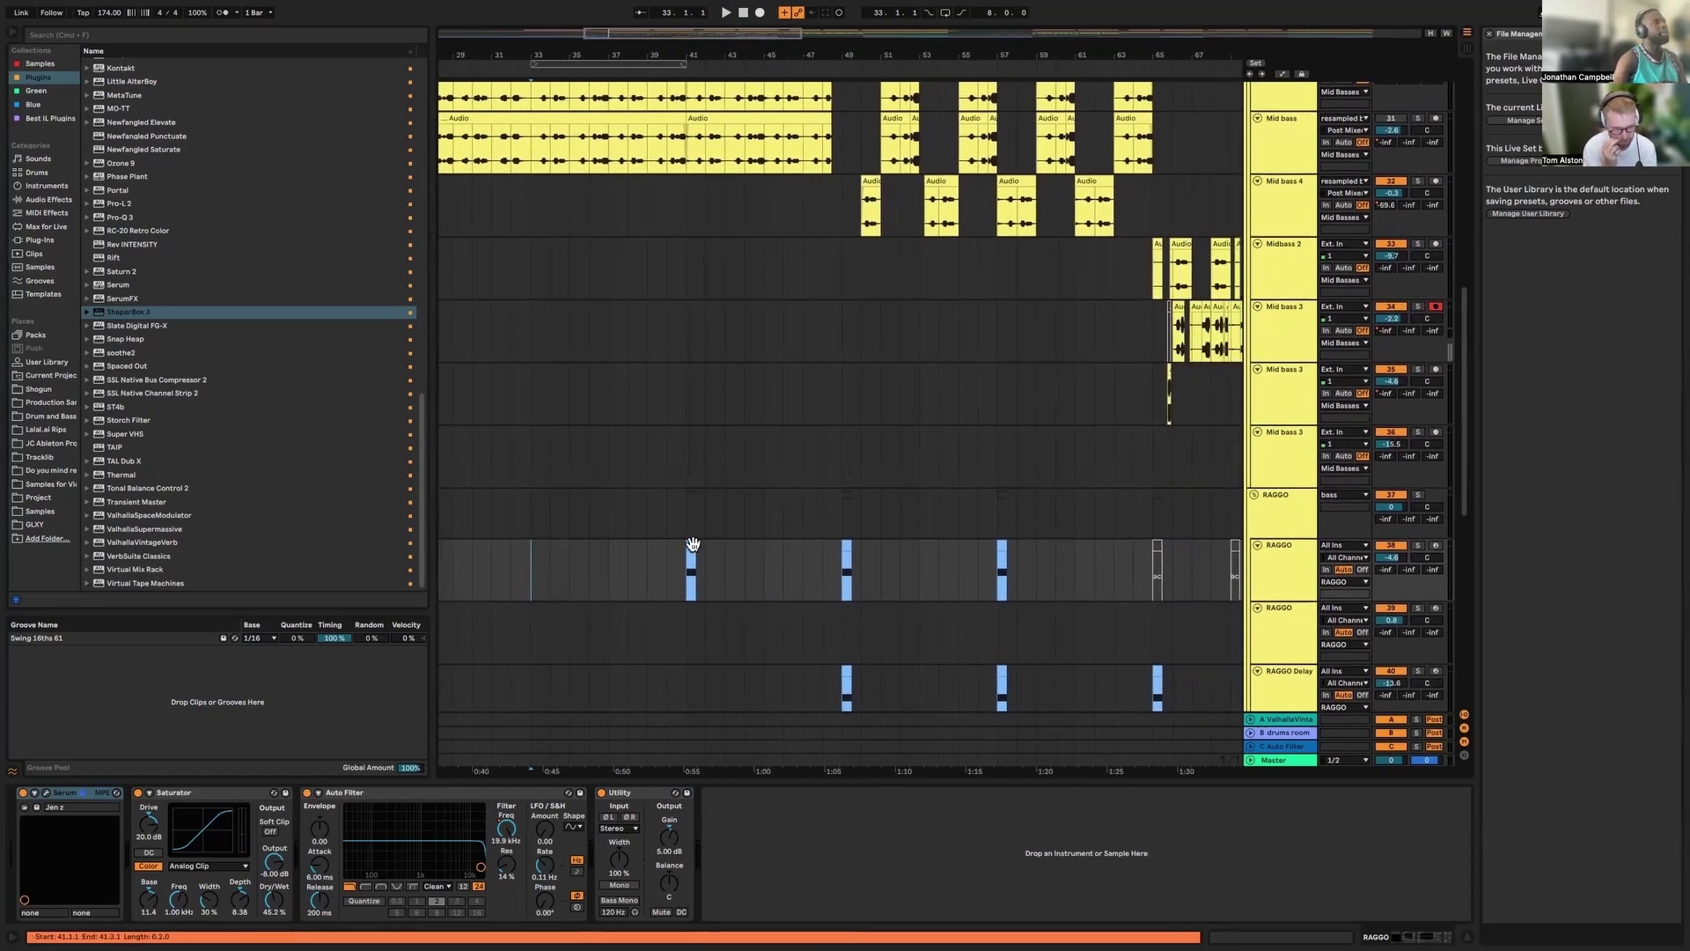
Select the RAGGO clip at bar 41, audition it while viewing Serum's oscillator page, and close the plugin
left_click(684, 505)
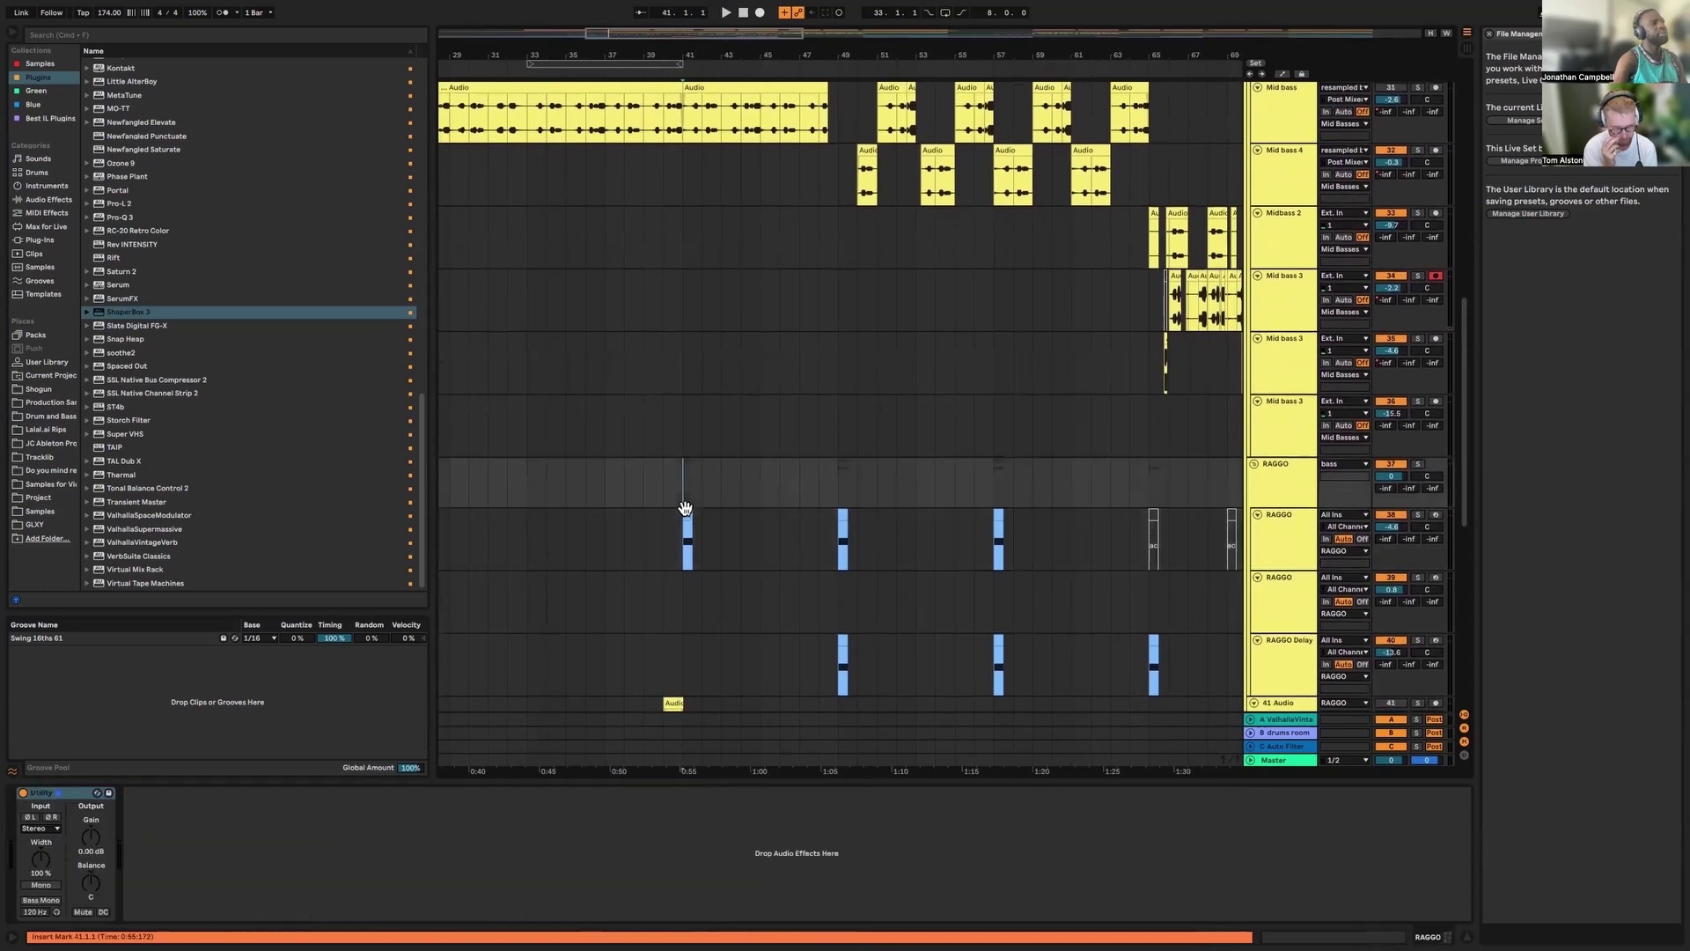
left_click(685, 518)
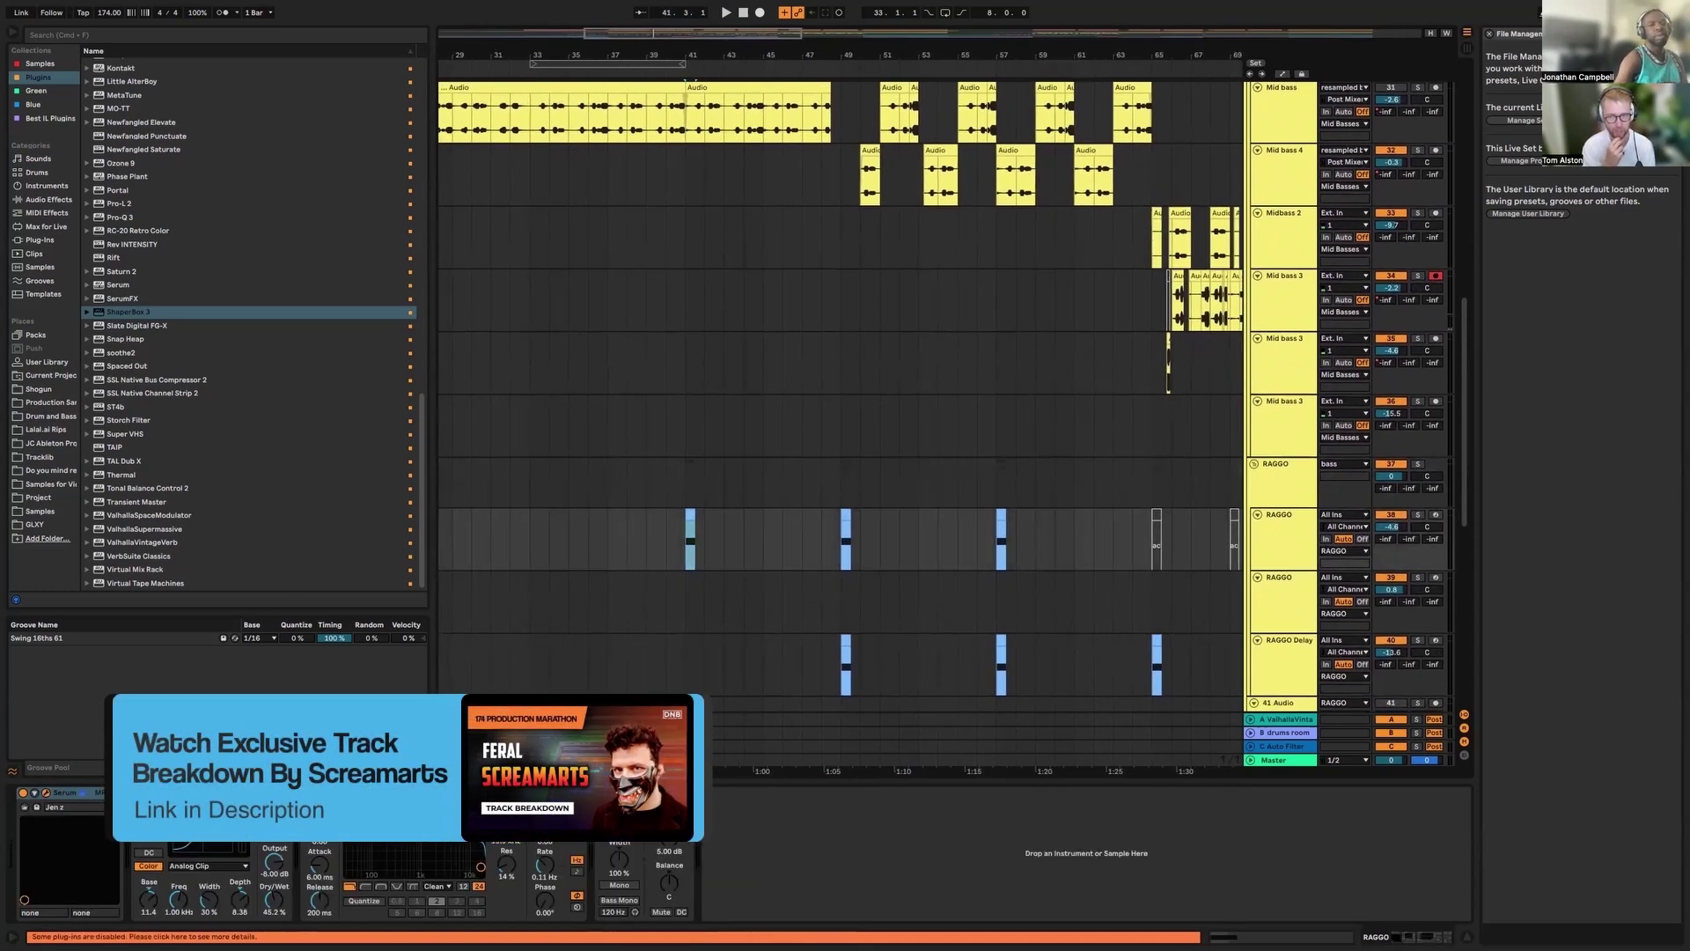
key("super+alt+p")
left_click_drag(595, 97, 752, 158)
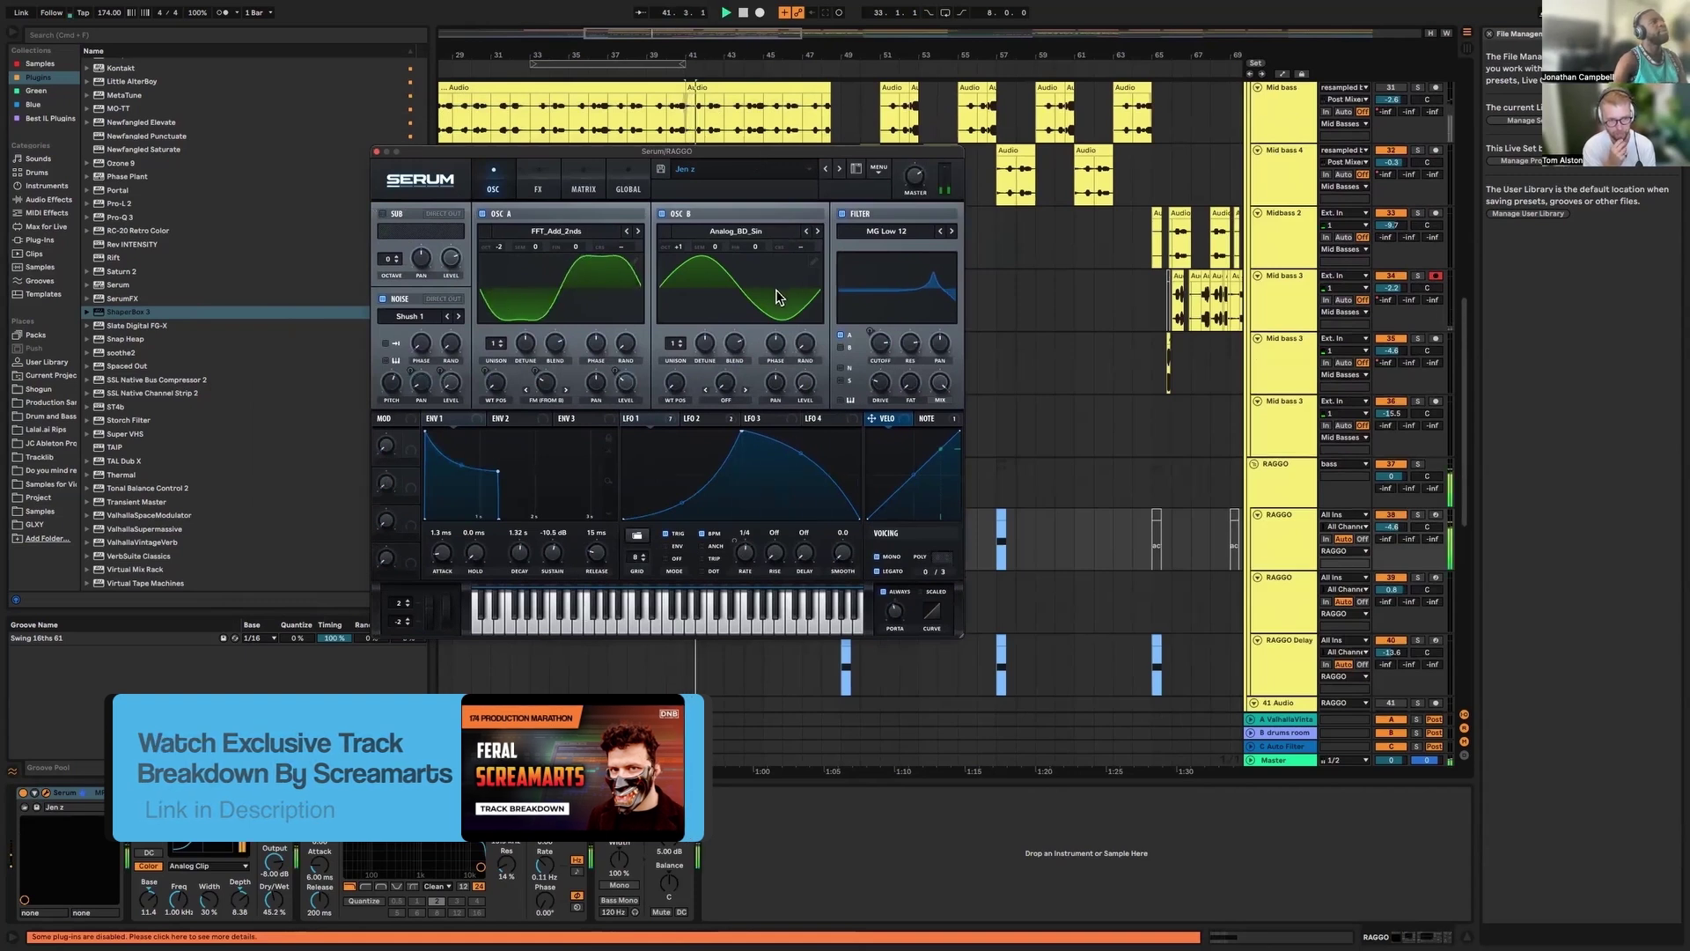
key("space")
left_click(376, 151)
Open Serum on the bass 1 track and play its MIDI part in solo from bar 57
scroll(968, 484, "down", 10)
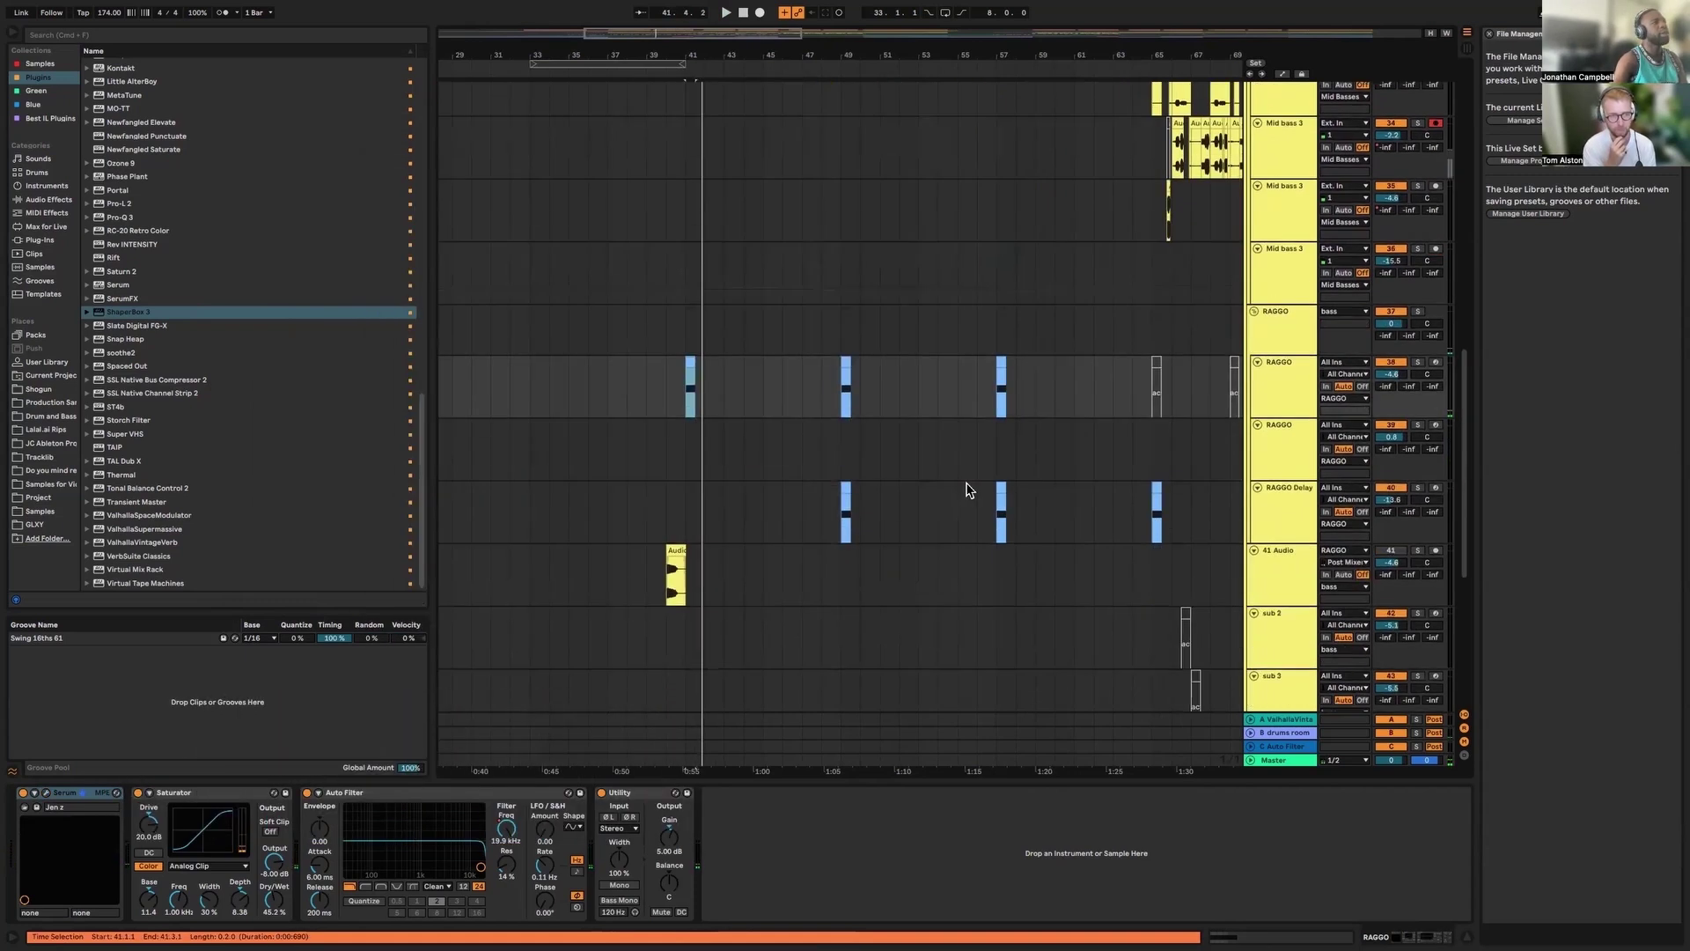
left_click(1278, 556)
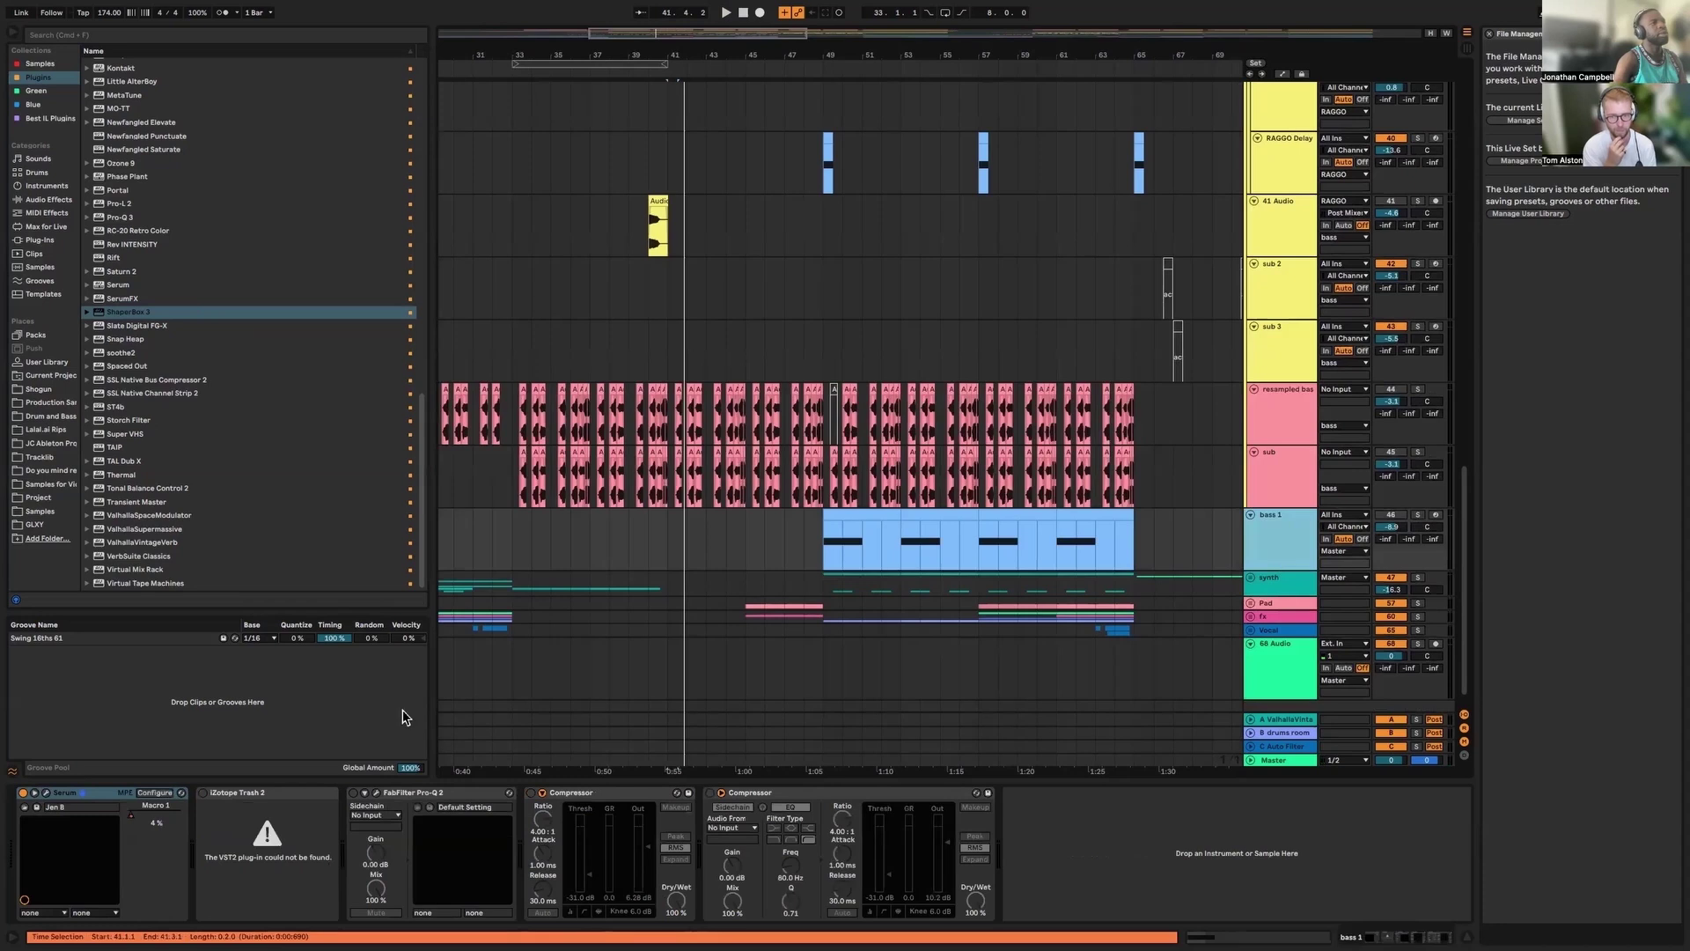
left_click(47, 792)
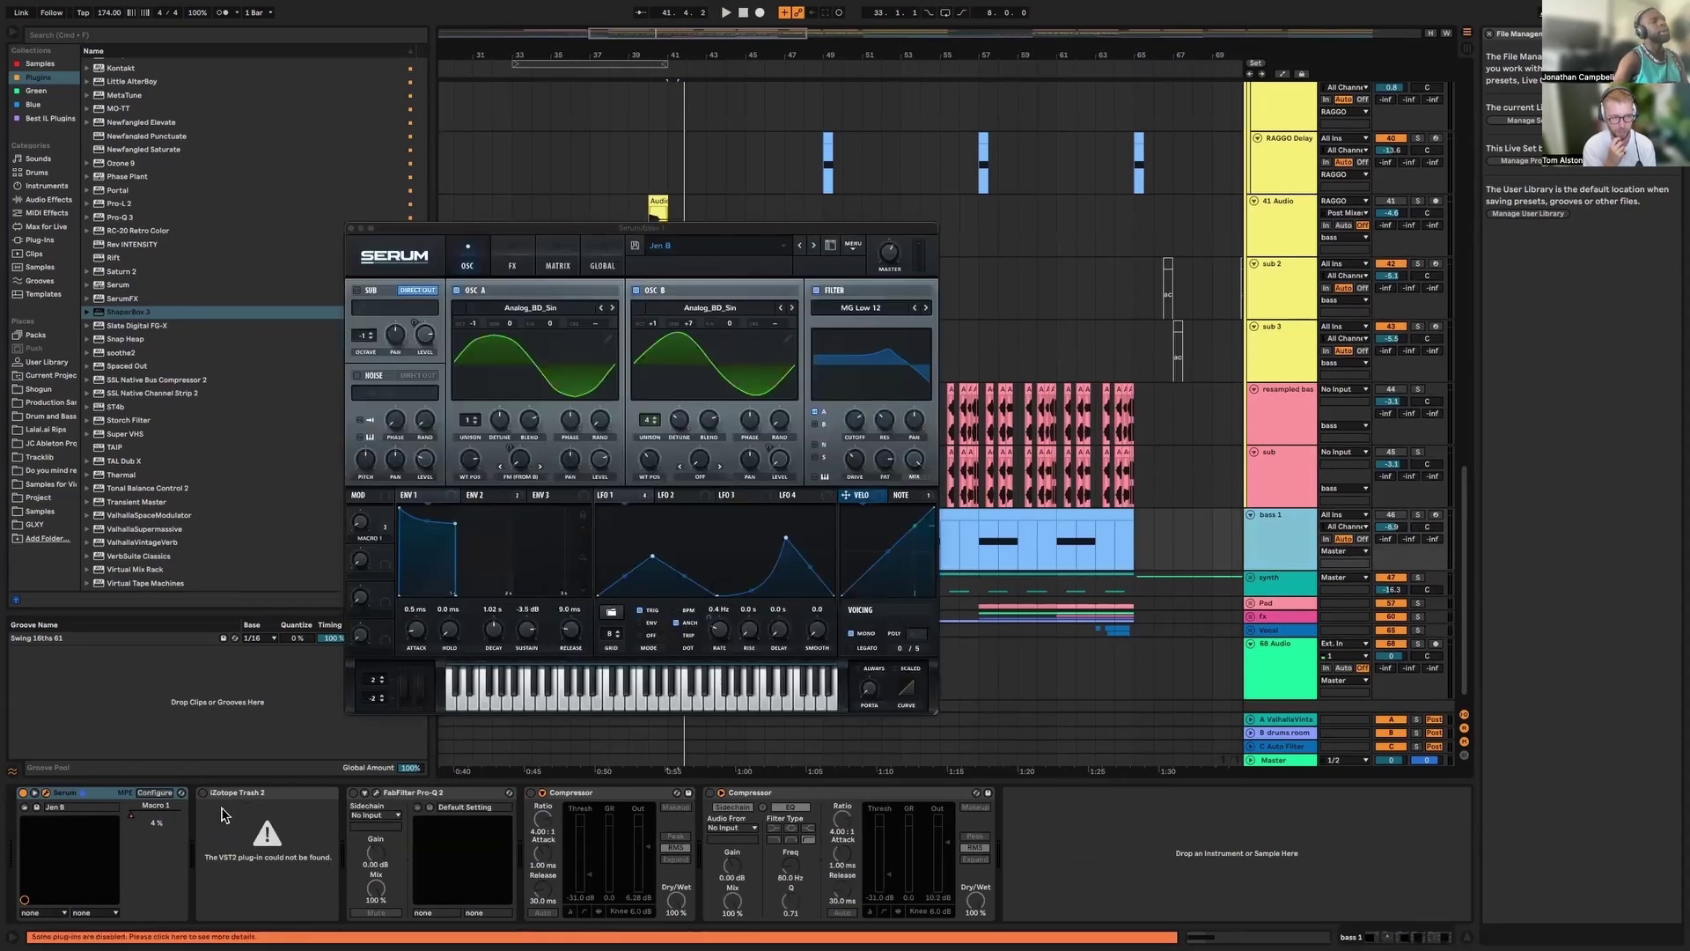
left_click(979, 541)
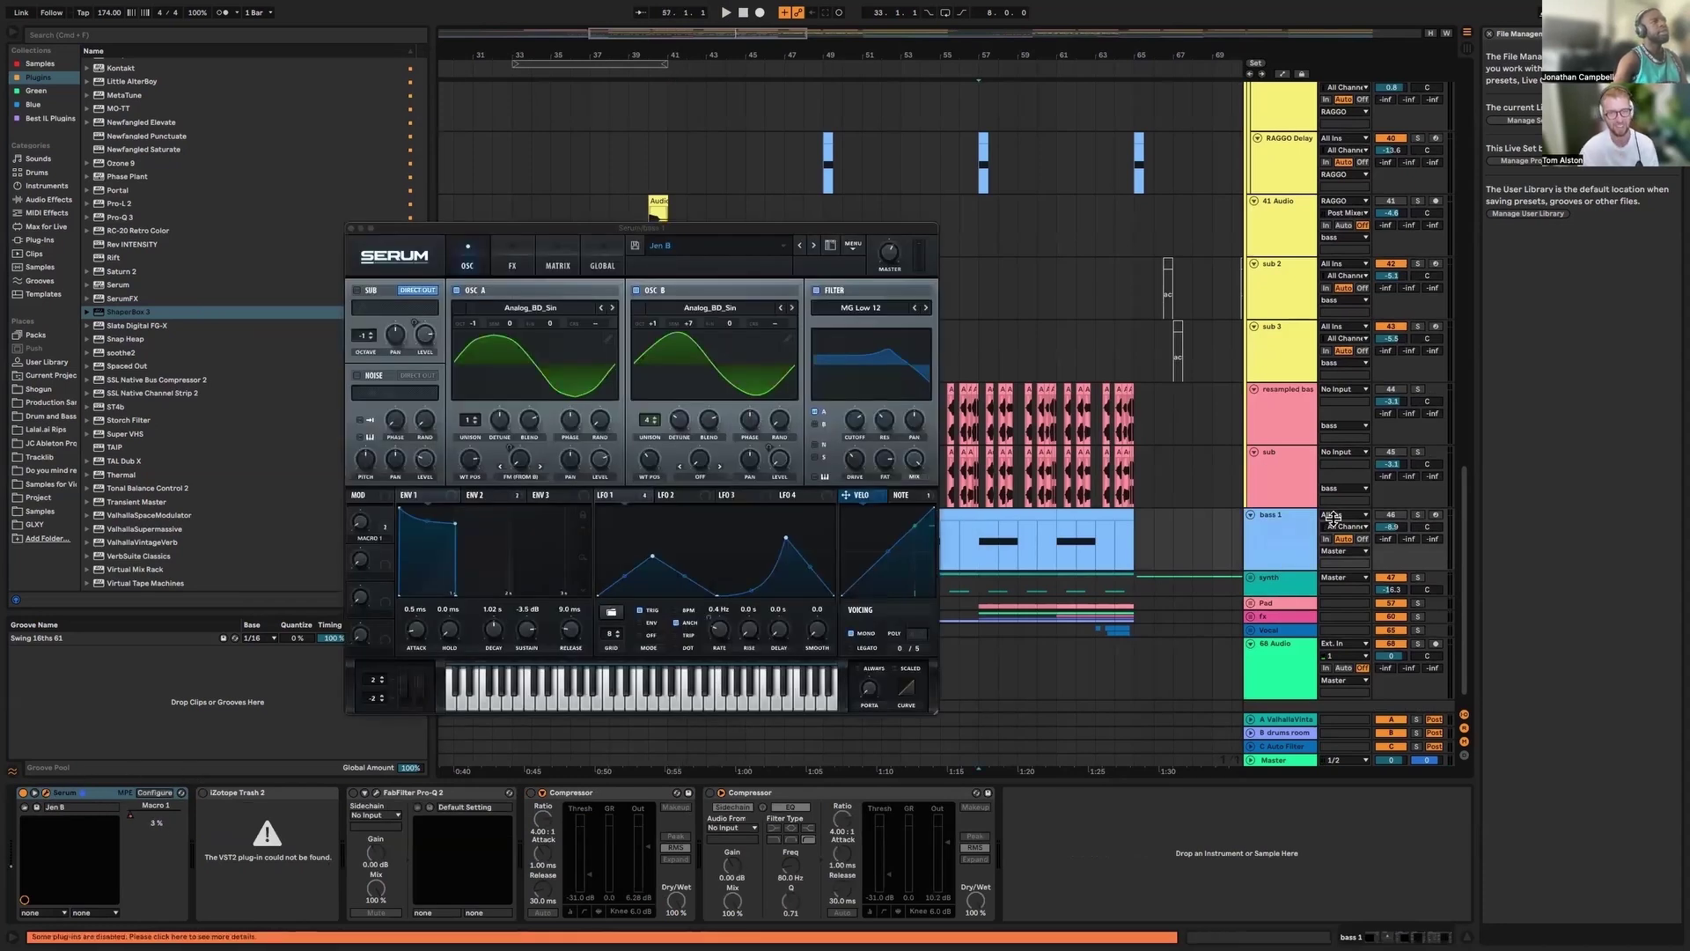
left_click(1417, 515)
key("space")
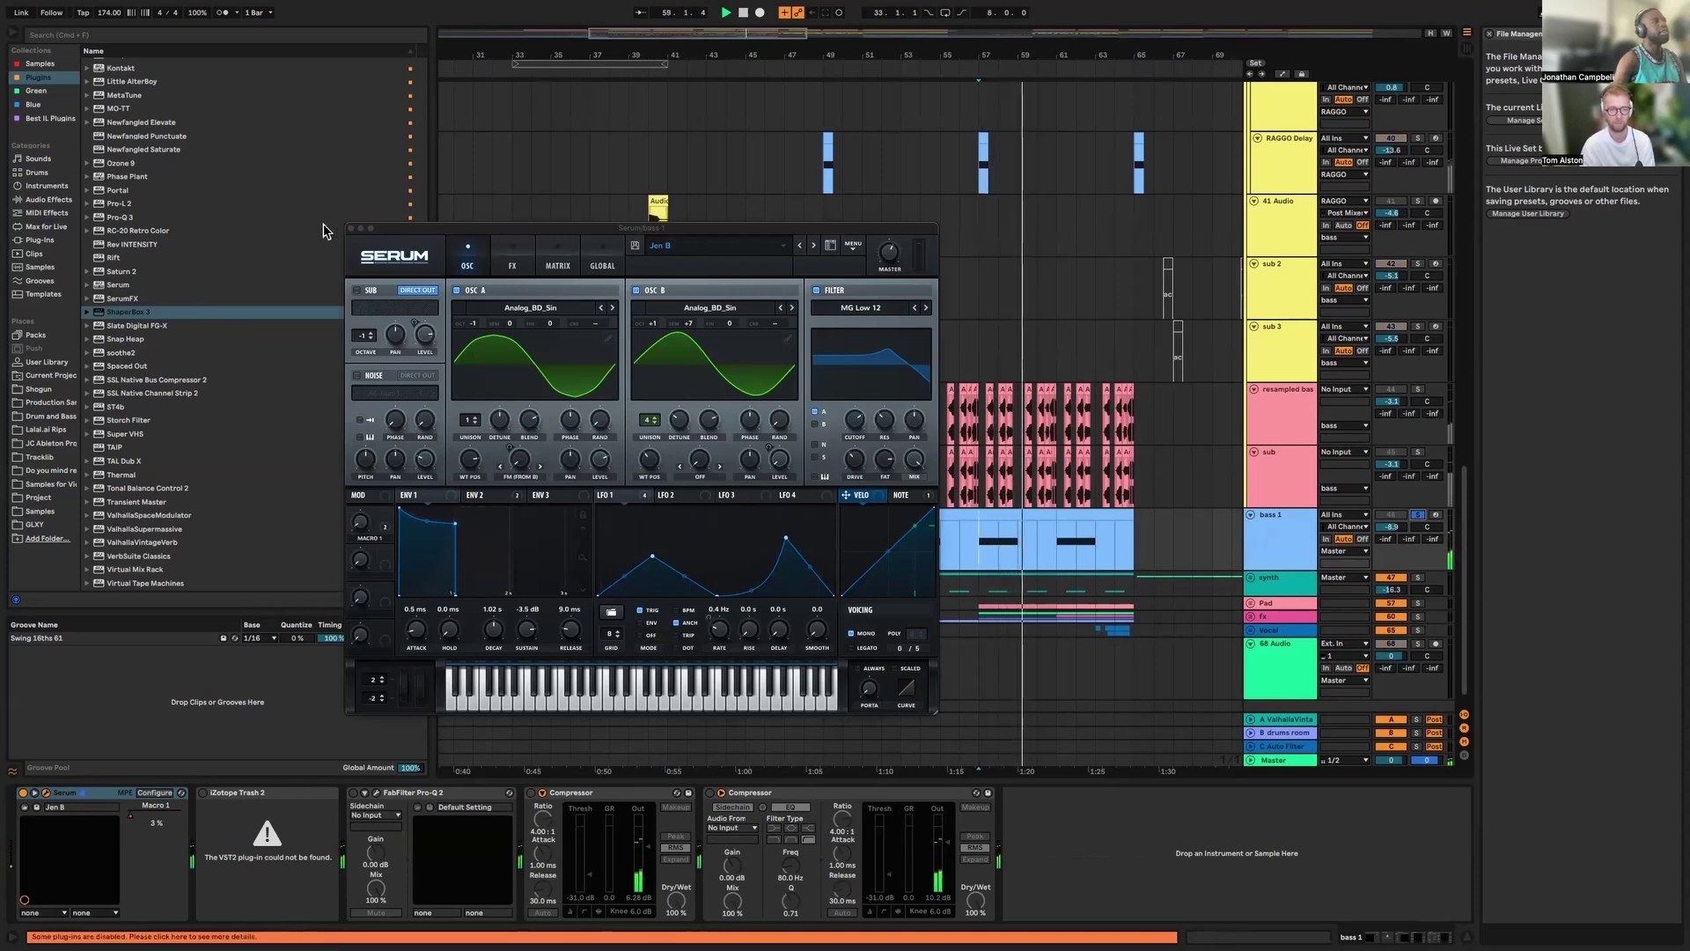
Open Serum on the first RAGGO track, audition its patch in short bursts from bar 57, and hide the plugin window
left_click(1280, 151)
scroll(985, 181, "up", 2)
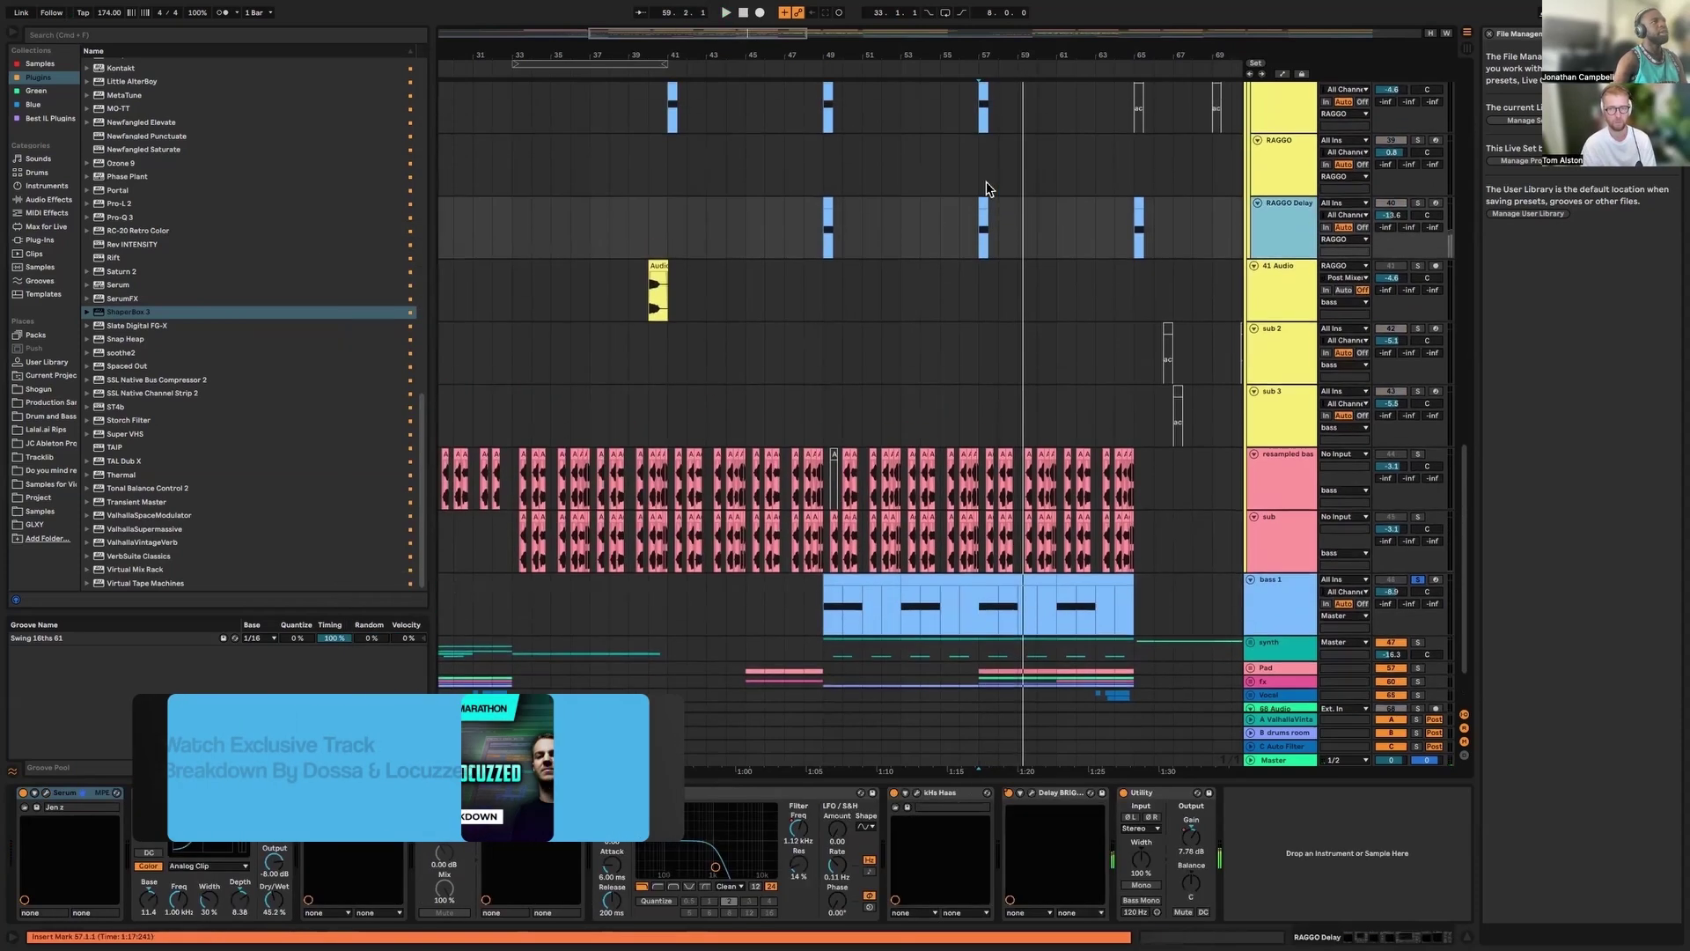
left_click(1255, 125)
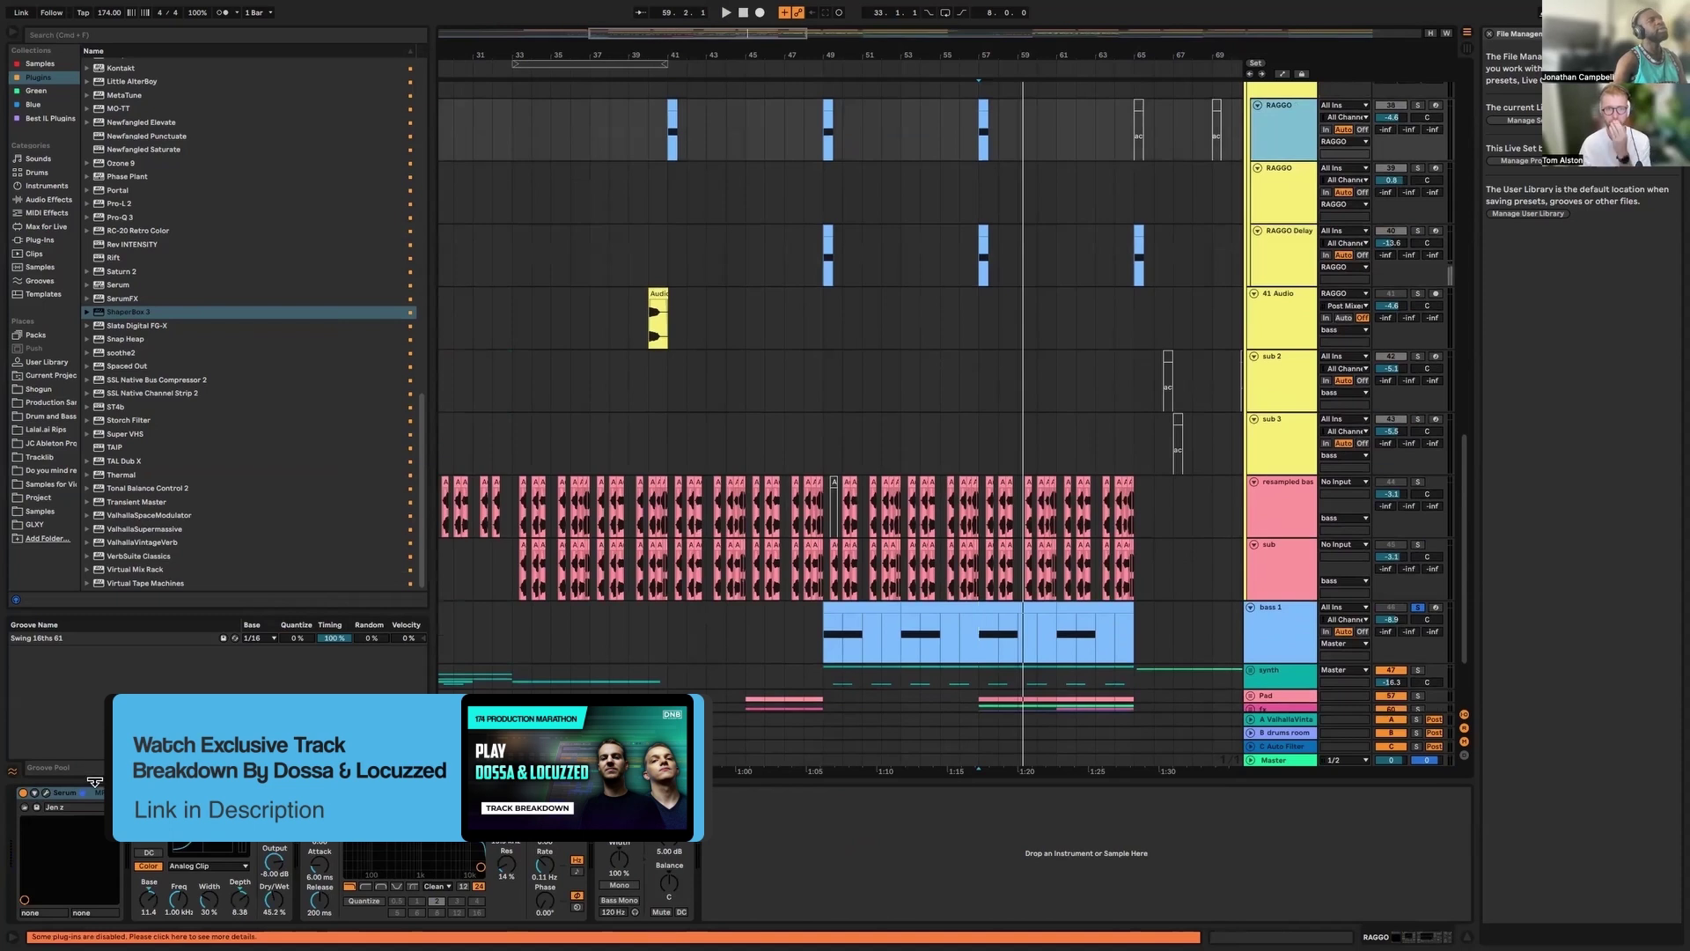
left_click(43, 795)
key("space")
key("space")
key("space")
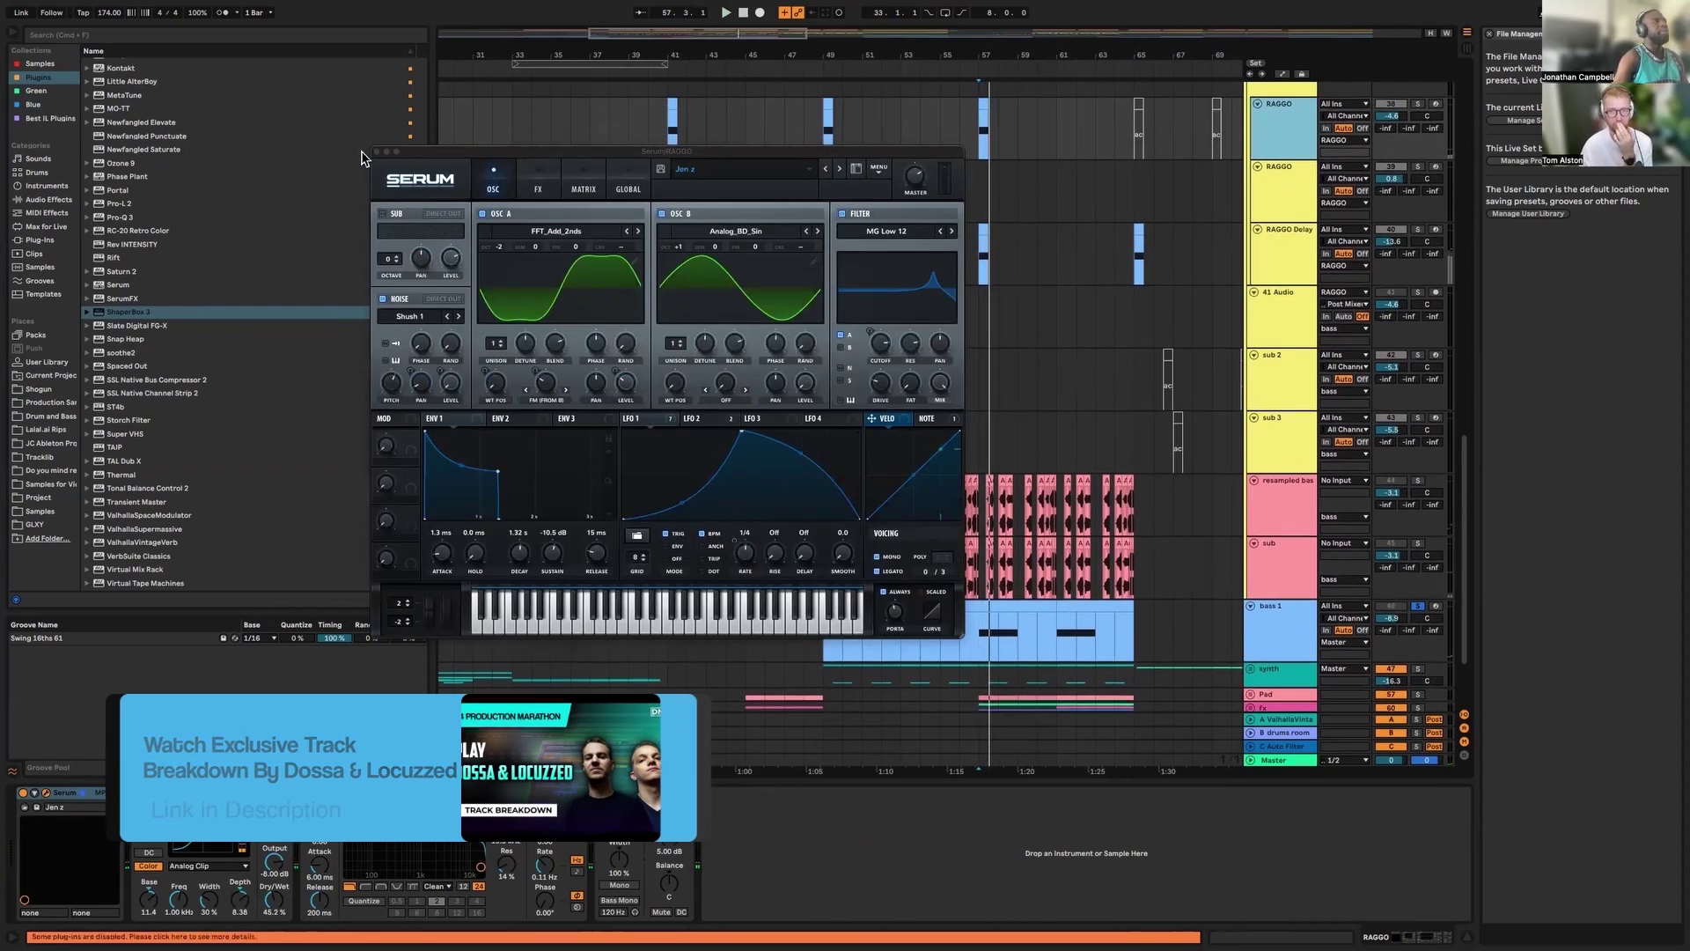
key("super+alt+p")
Solo the RAGGO group and play its stabs from the bar 49 clip
scroll(916, 422, "up", 2)
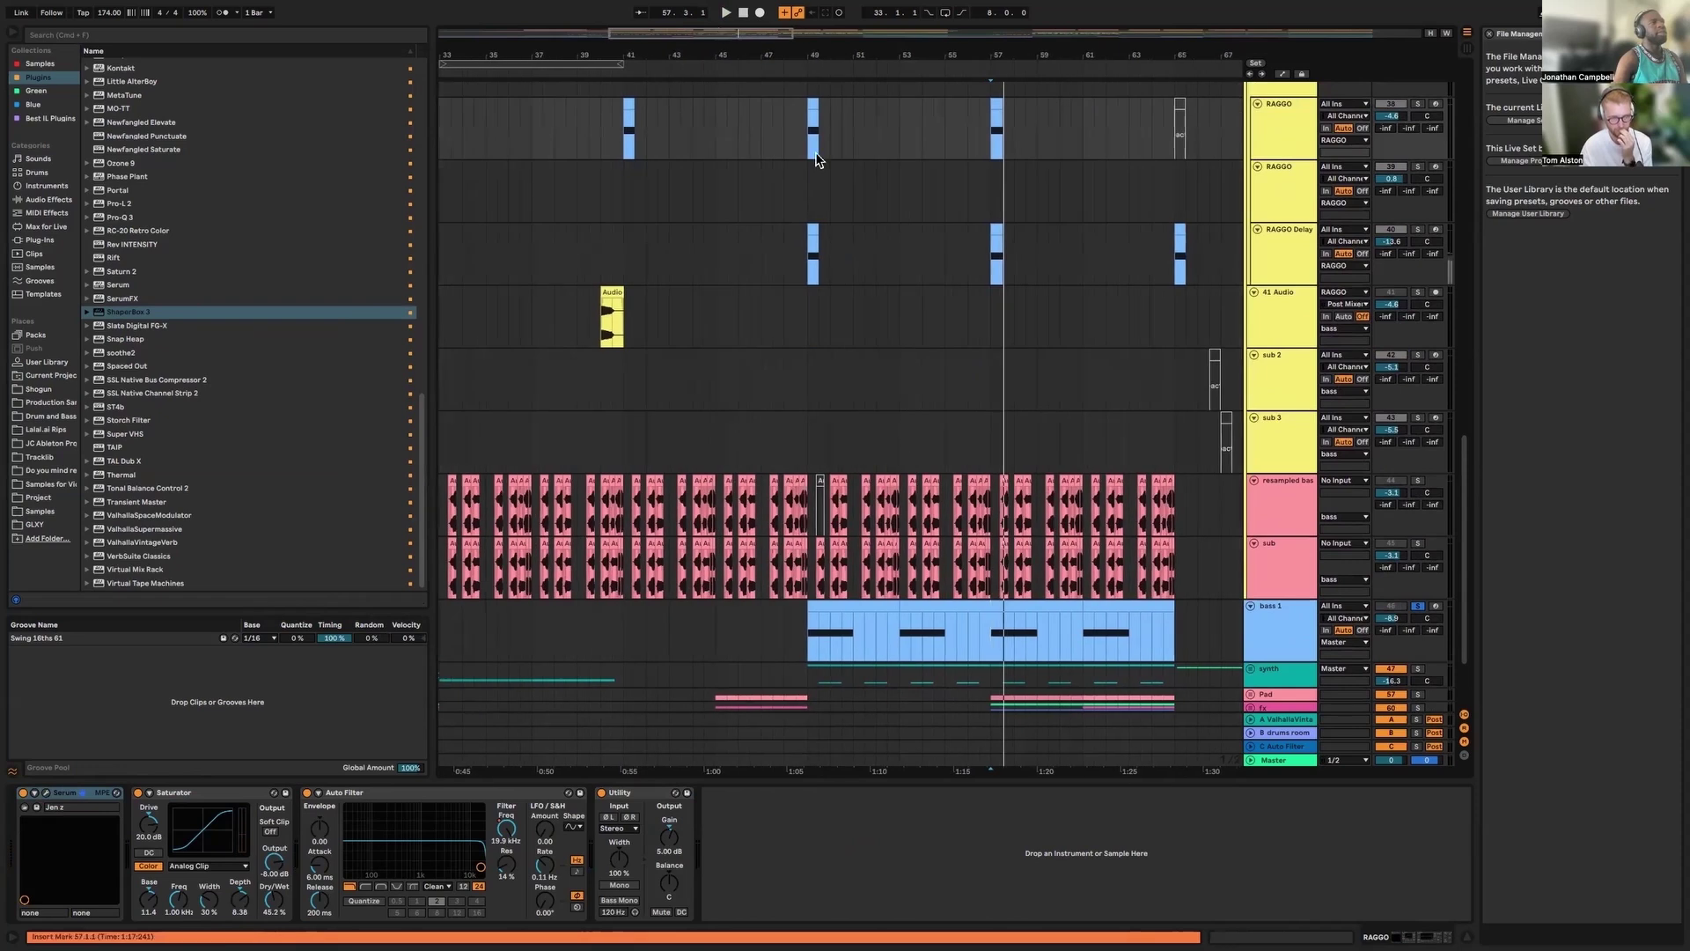
scroll(775, 58, "up", 2)
scroll(780, 61, "down", 2)
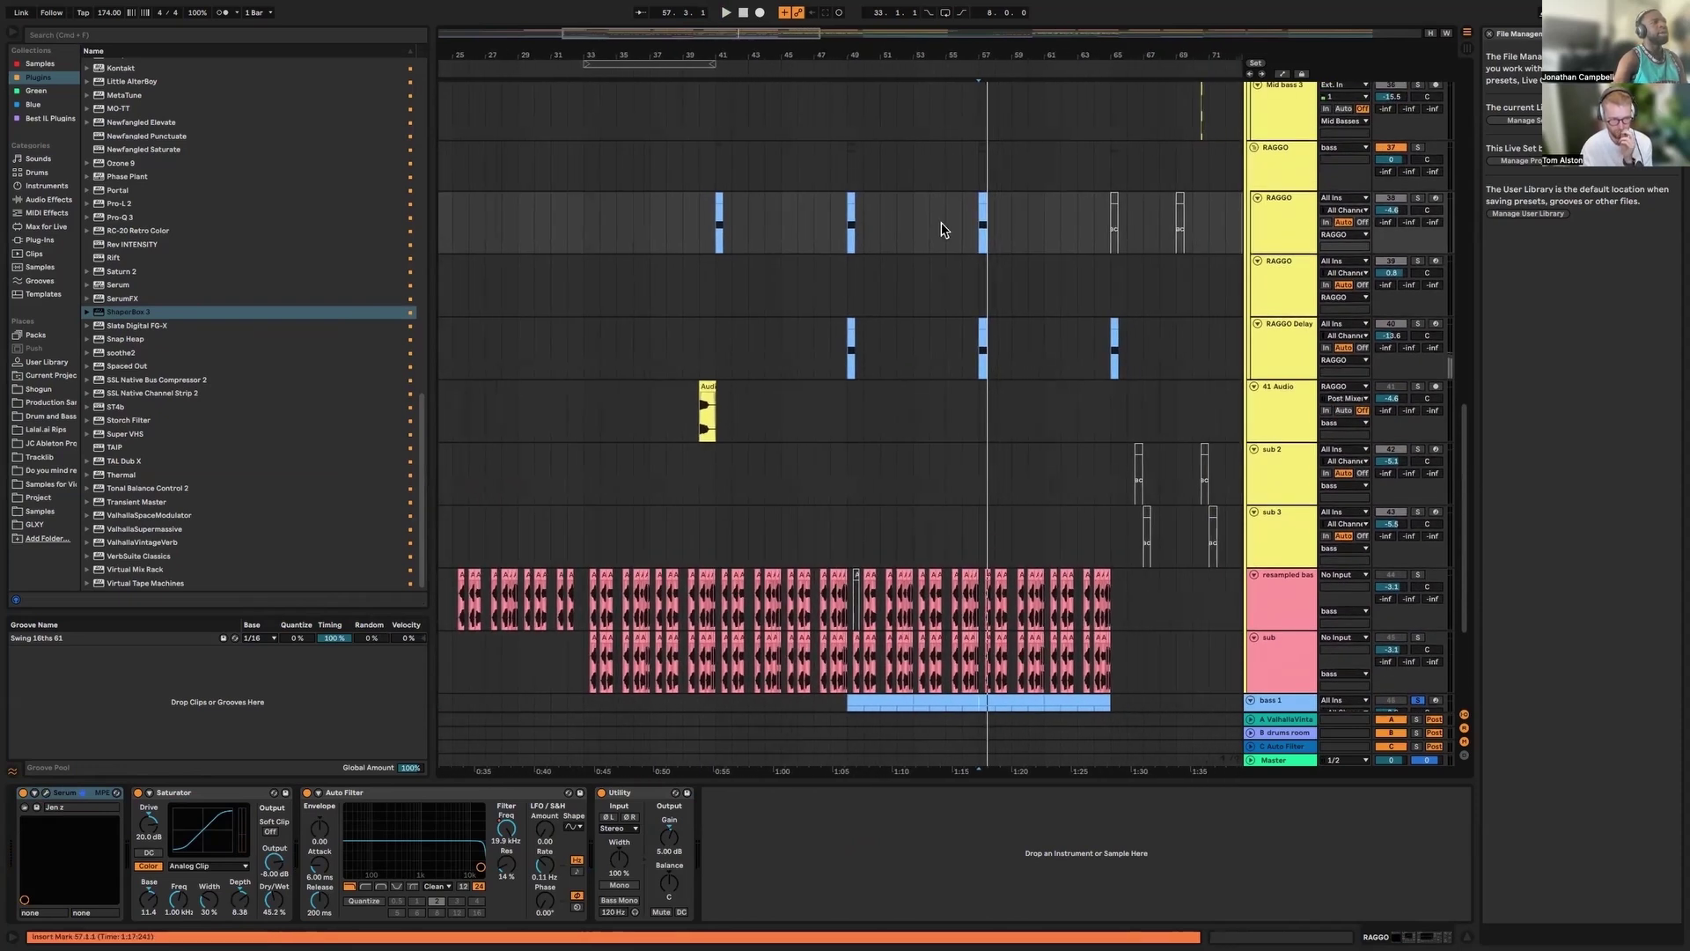
scroll(1067, 257, "up", 2)
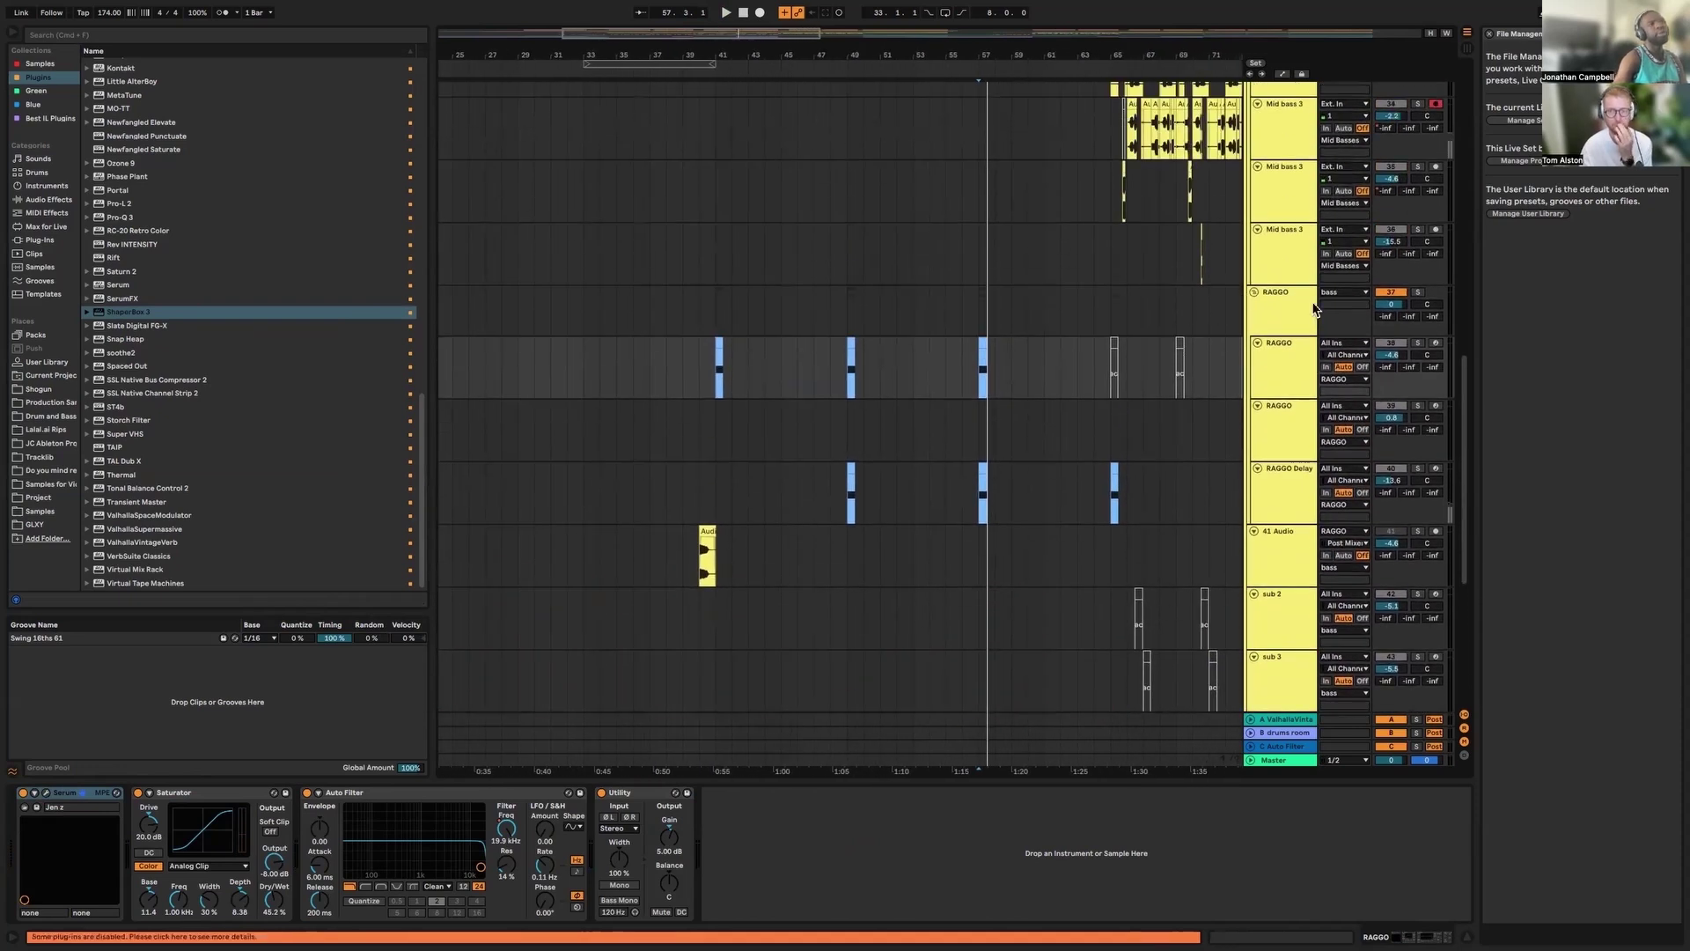
left_click(1416, 293)
left_click(843, 347)
key("space")
Turn off the RAGGO group's solo and play the full mix from the RAGGO clip at bar 41
left_click(1419, 293)
left_click(718, 346)
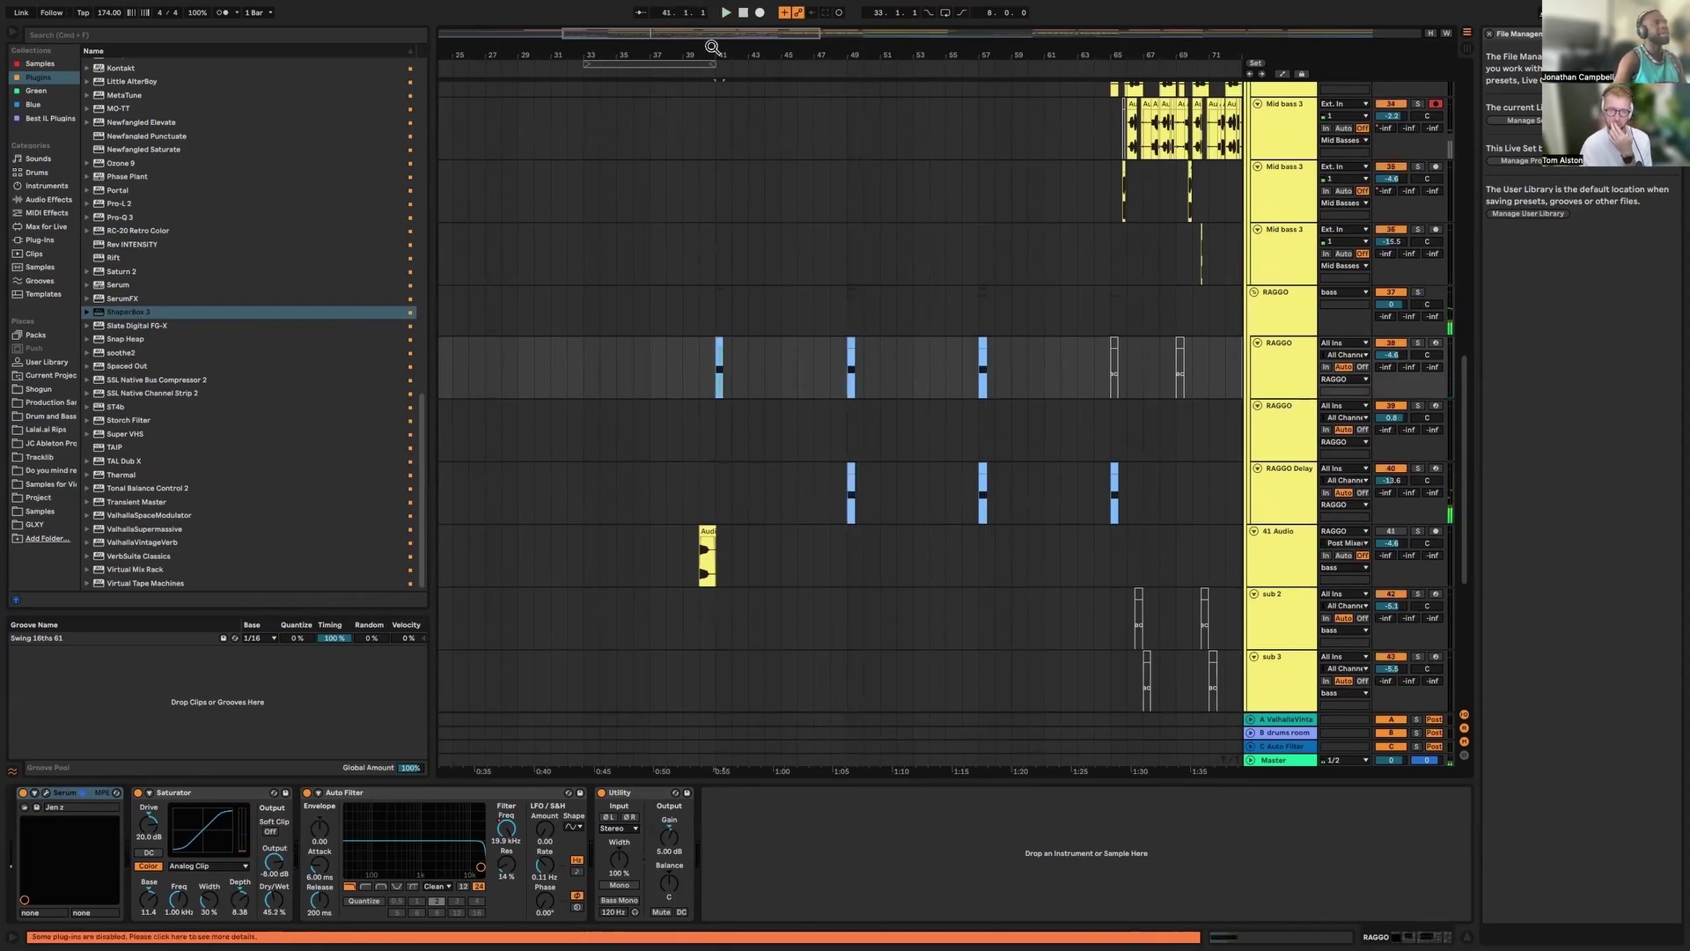
left_click_drag(712, 46, 712, 22)
key("space")
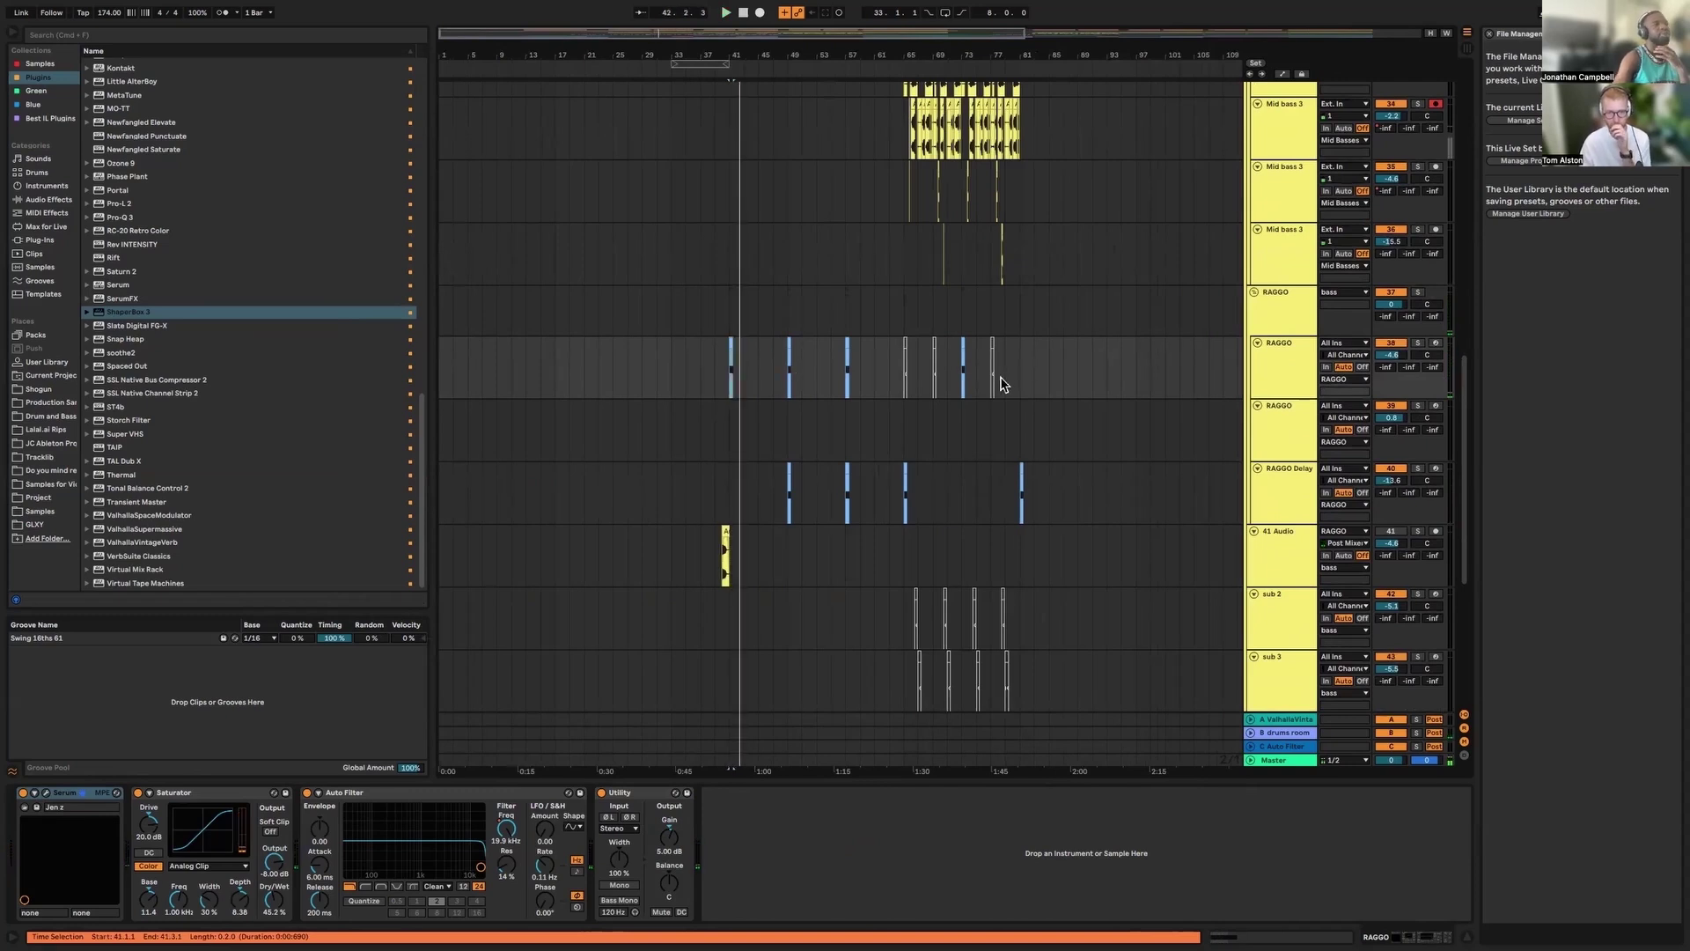
Collapse the RAGGO group and look over the sub, resampled bass and bass 1 tracks below it
scroll(1118, 360, "up", 4)
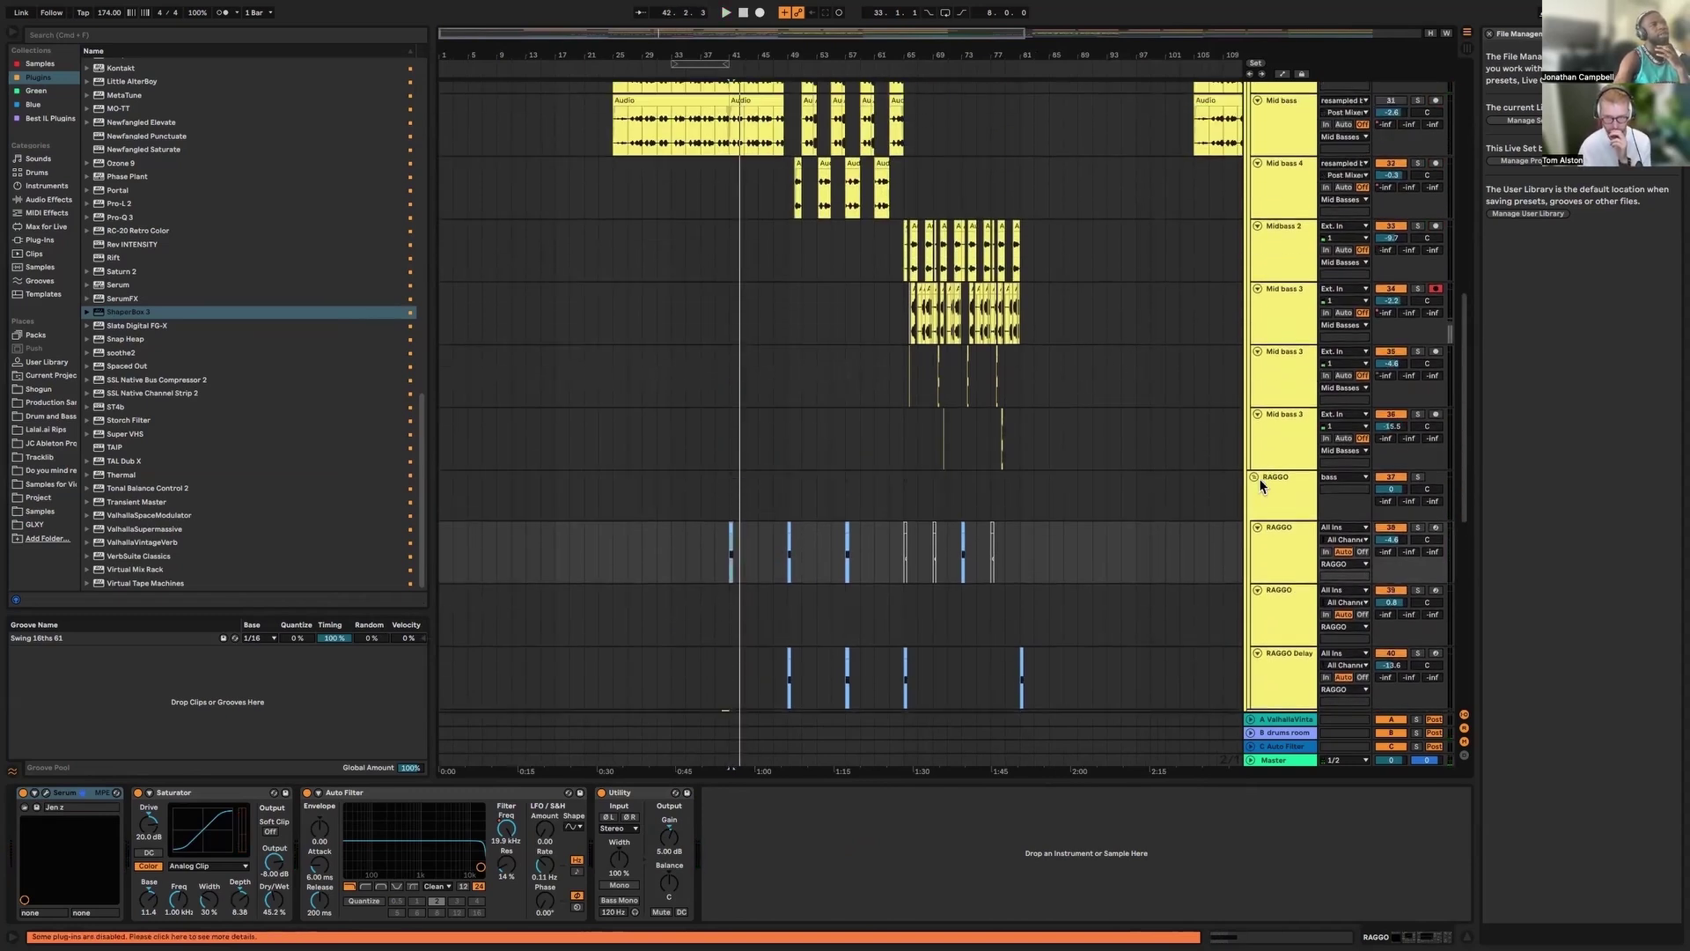
left_click(1253, 477)
scroll(1250, 473, "down", 1)
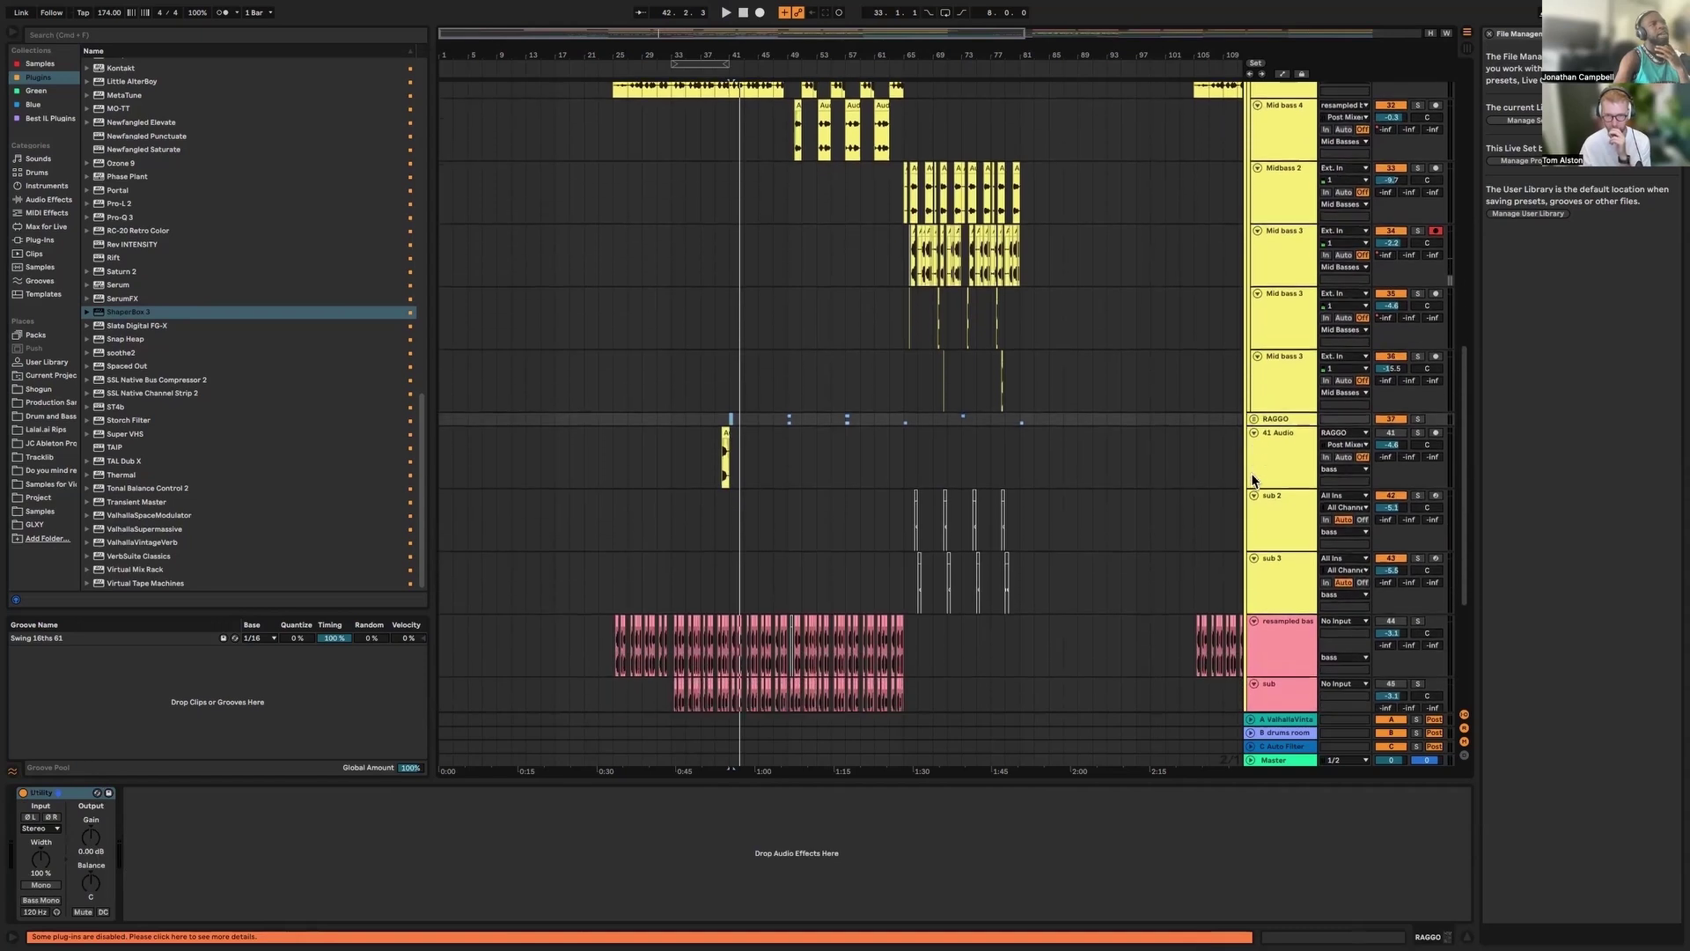
scroll(1254, 478, "down", 1)
scroll(1253, 470, "down", 3)
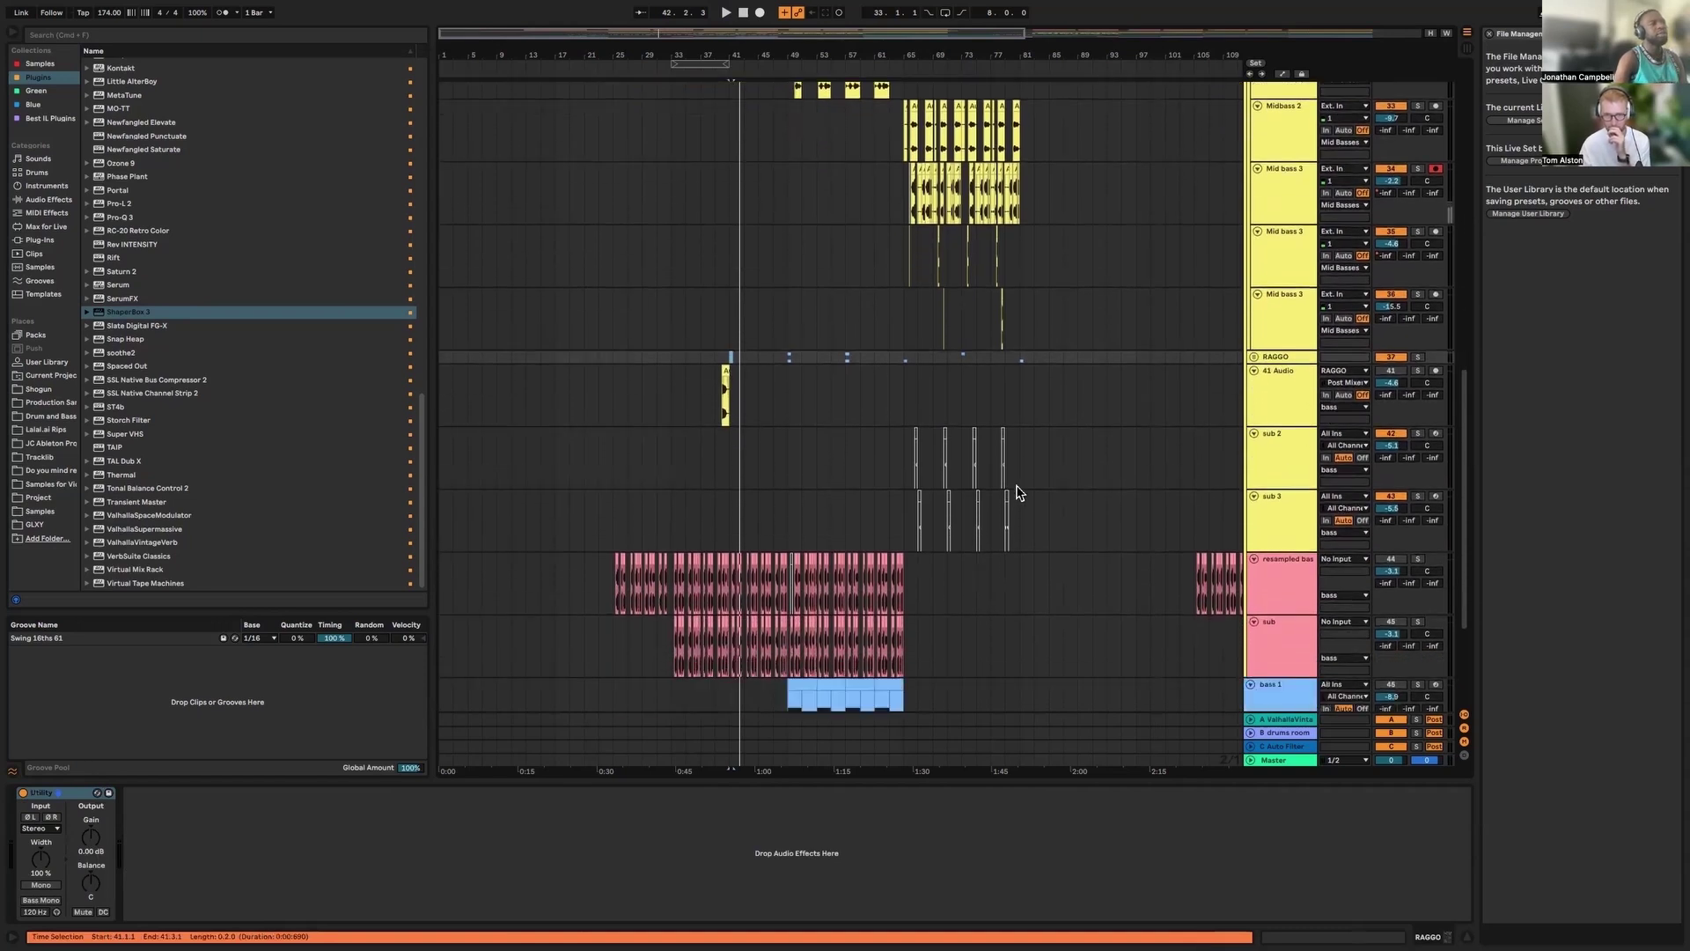
scroll(1019, 490, "down", 6)
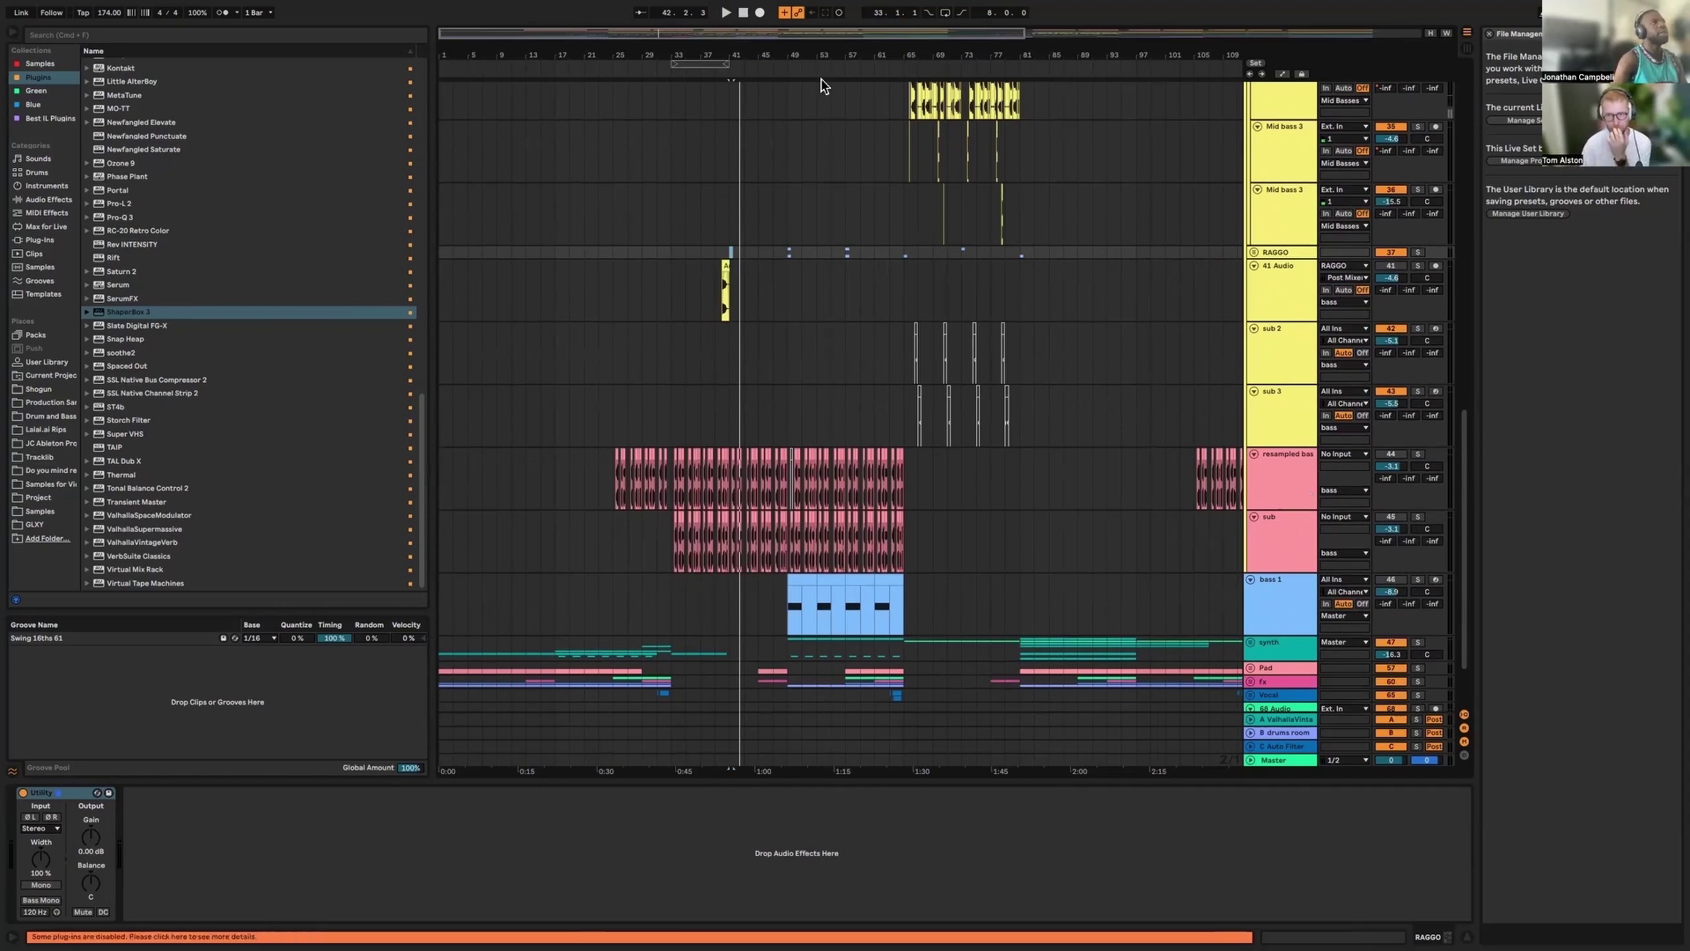
Widen the arrangement overview and bring up the Subs group's device chain
key("minus")
scroll(1292, 341, "up", 10)
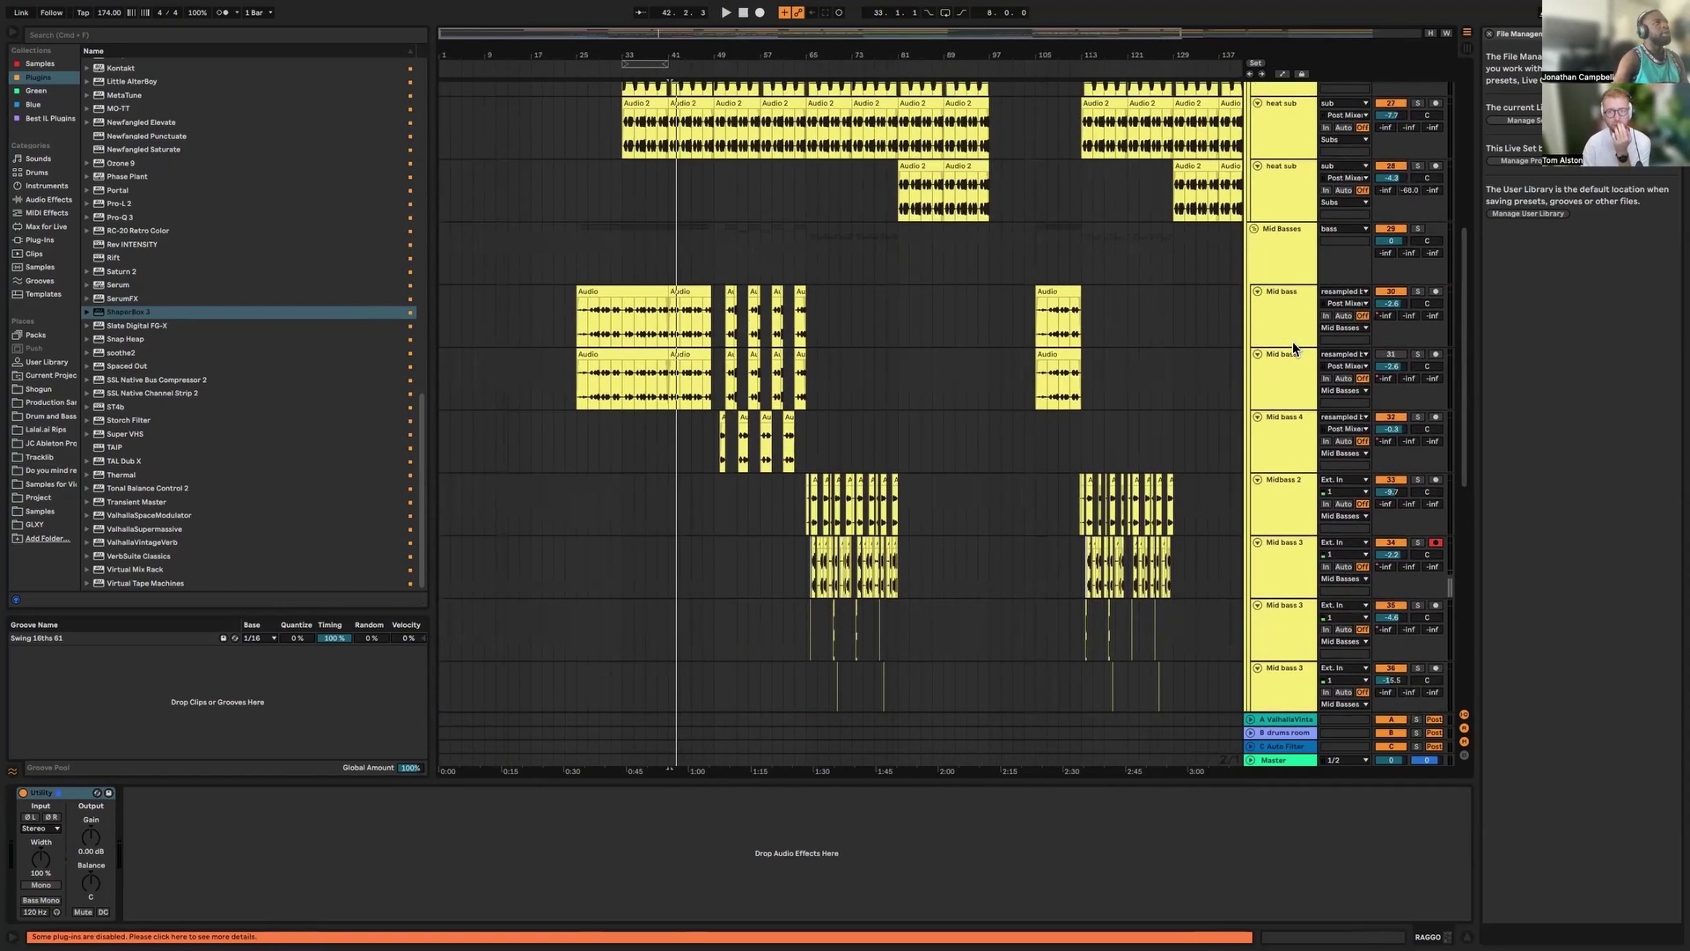
scroll(1292, 346, "up", 4)
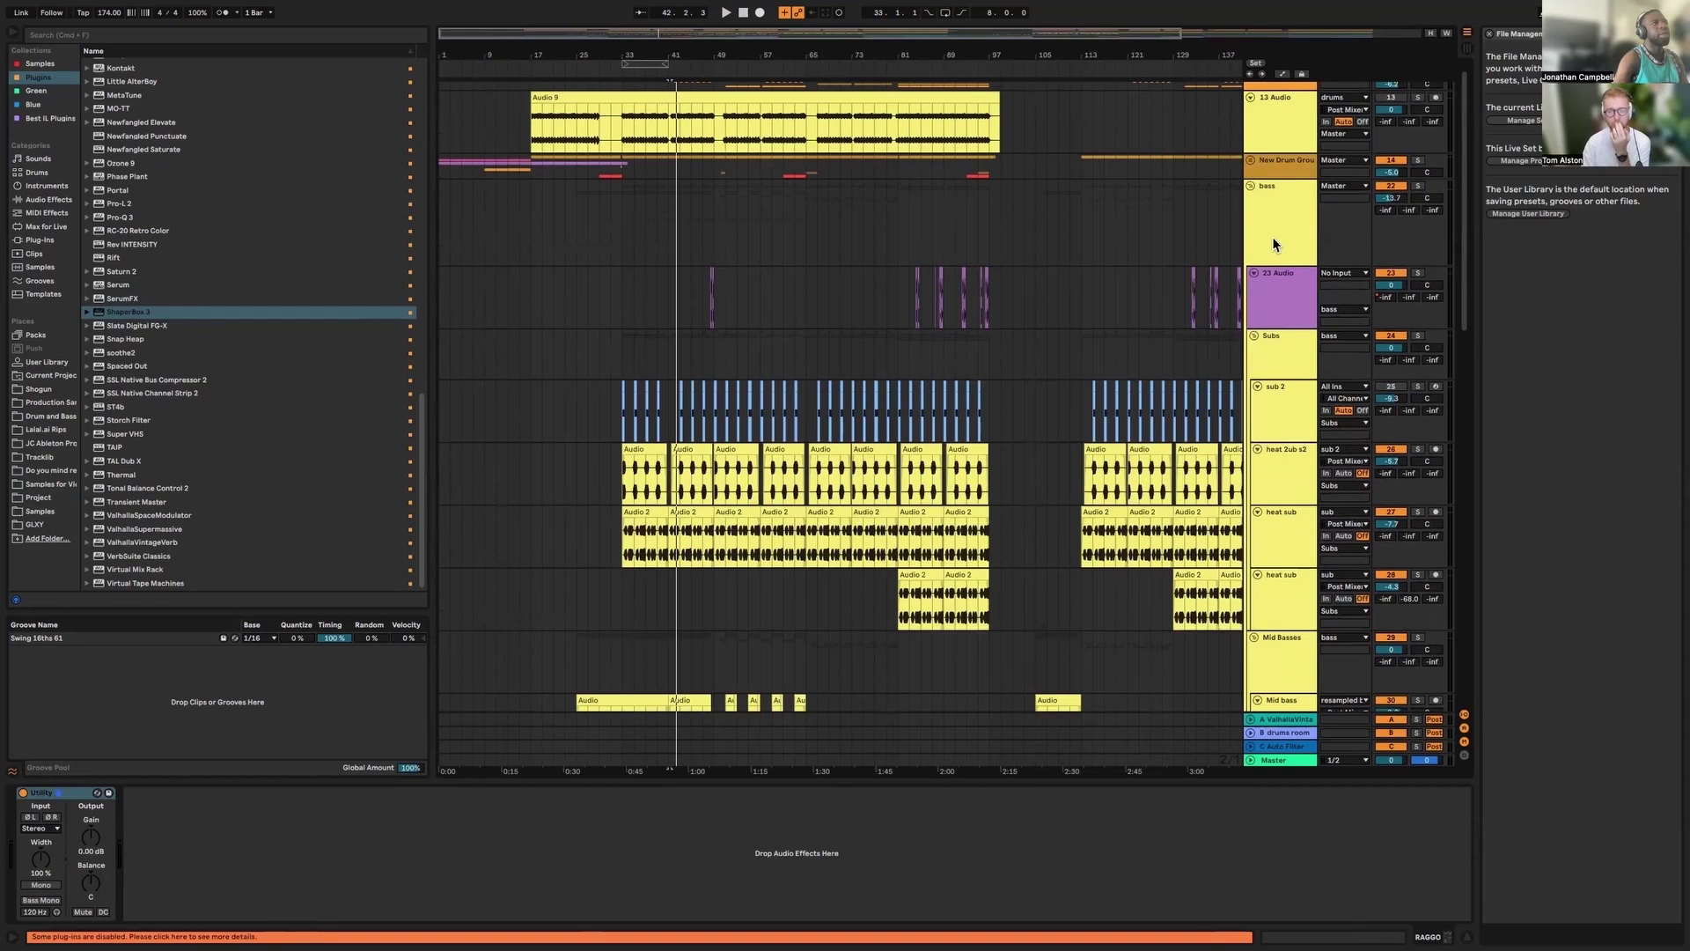
left_click(1289, 345)
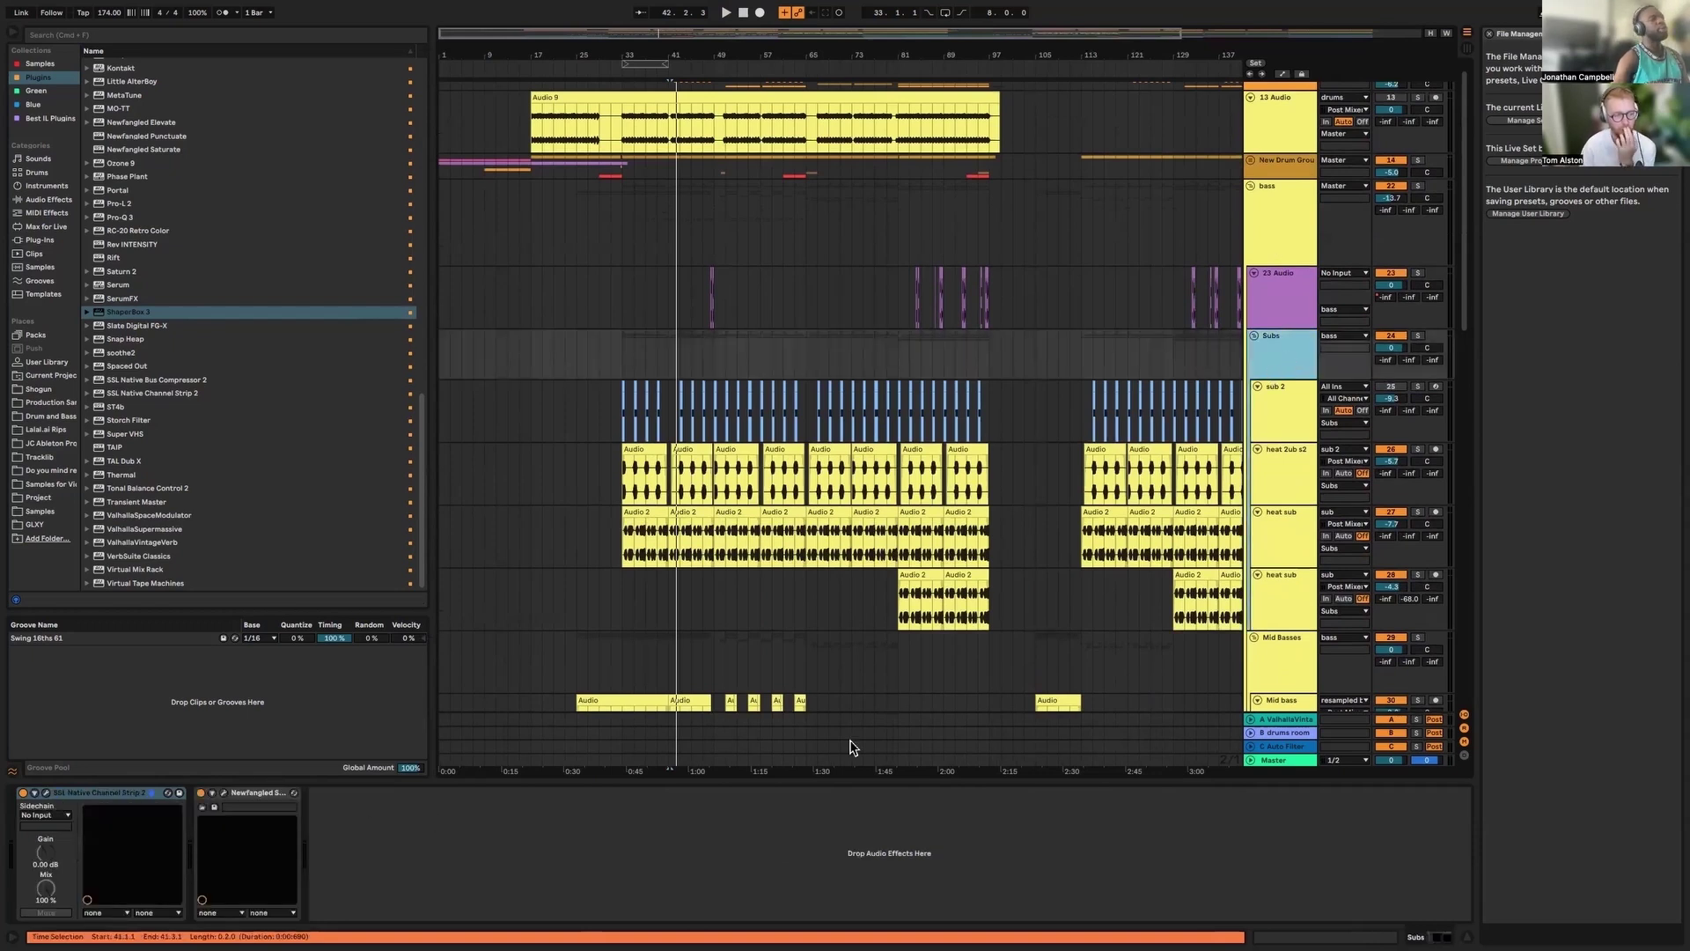
Look through the device chains of the Mid Basses group, both Mid bass tracks and Mid bass 4
scroll(1294, 511, "down", 4)
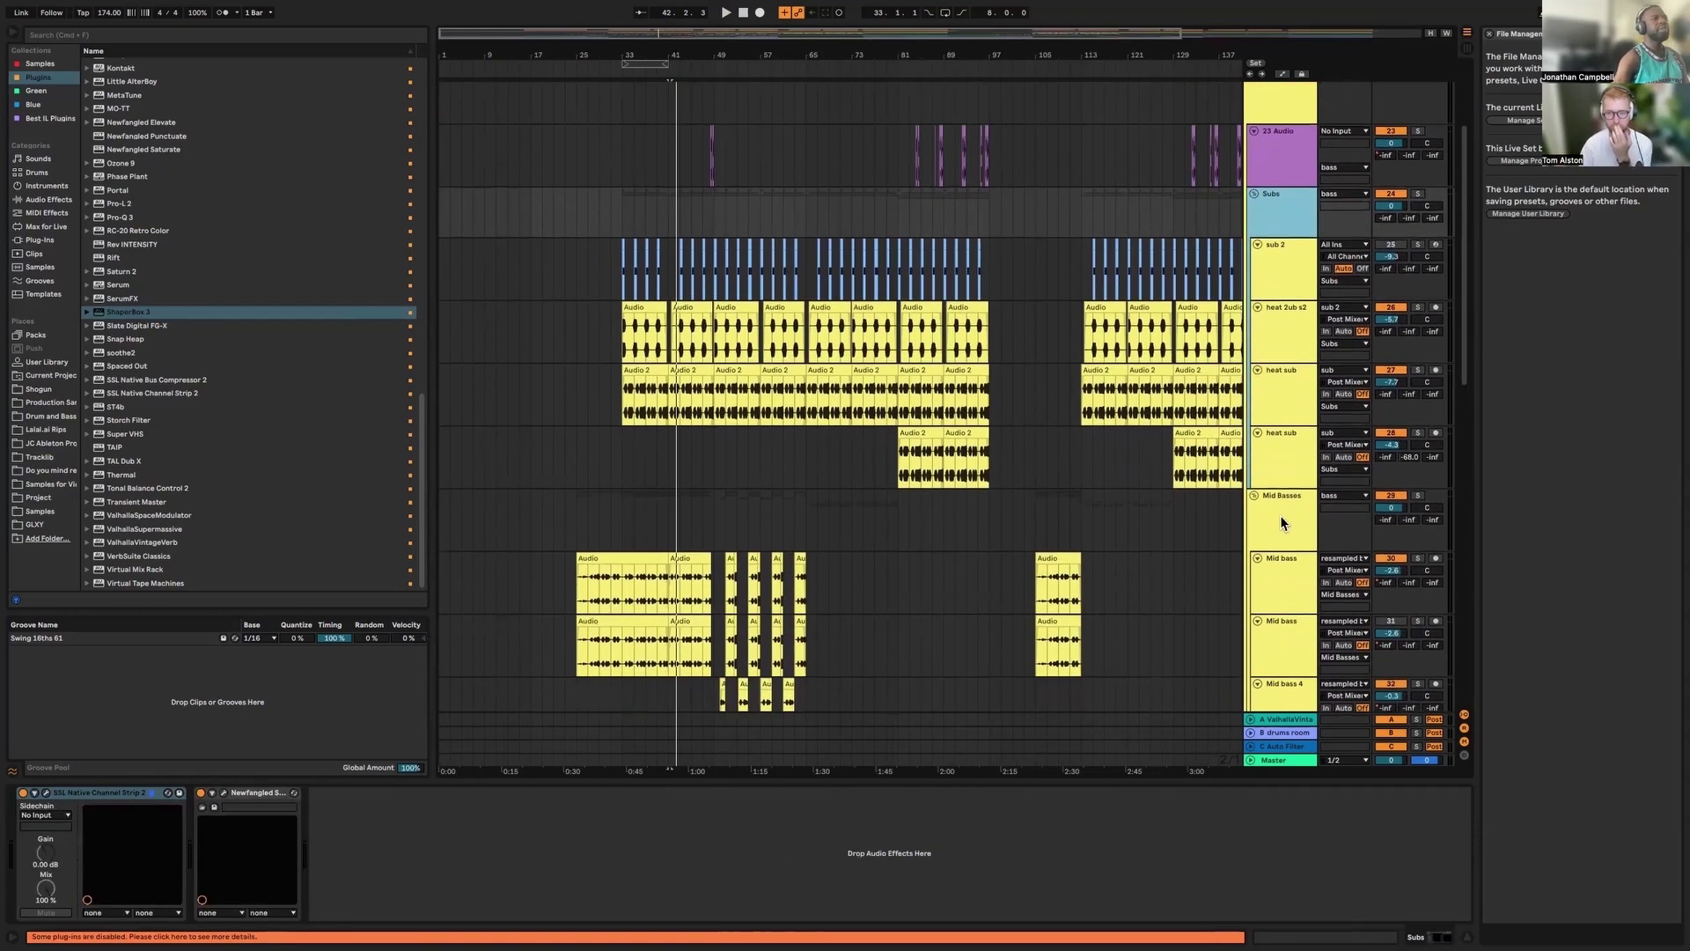
left_click(1294, 516)
scroll(1271, 569, "down", 2)
scroll(1271, 568, "down", 3)
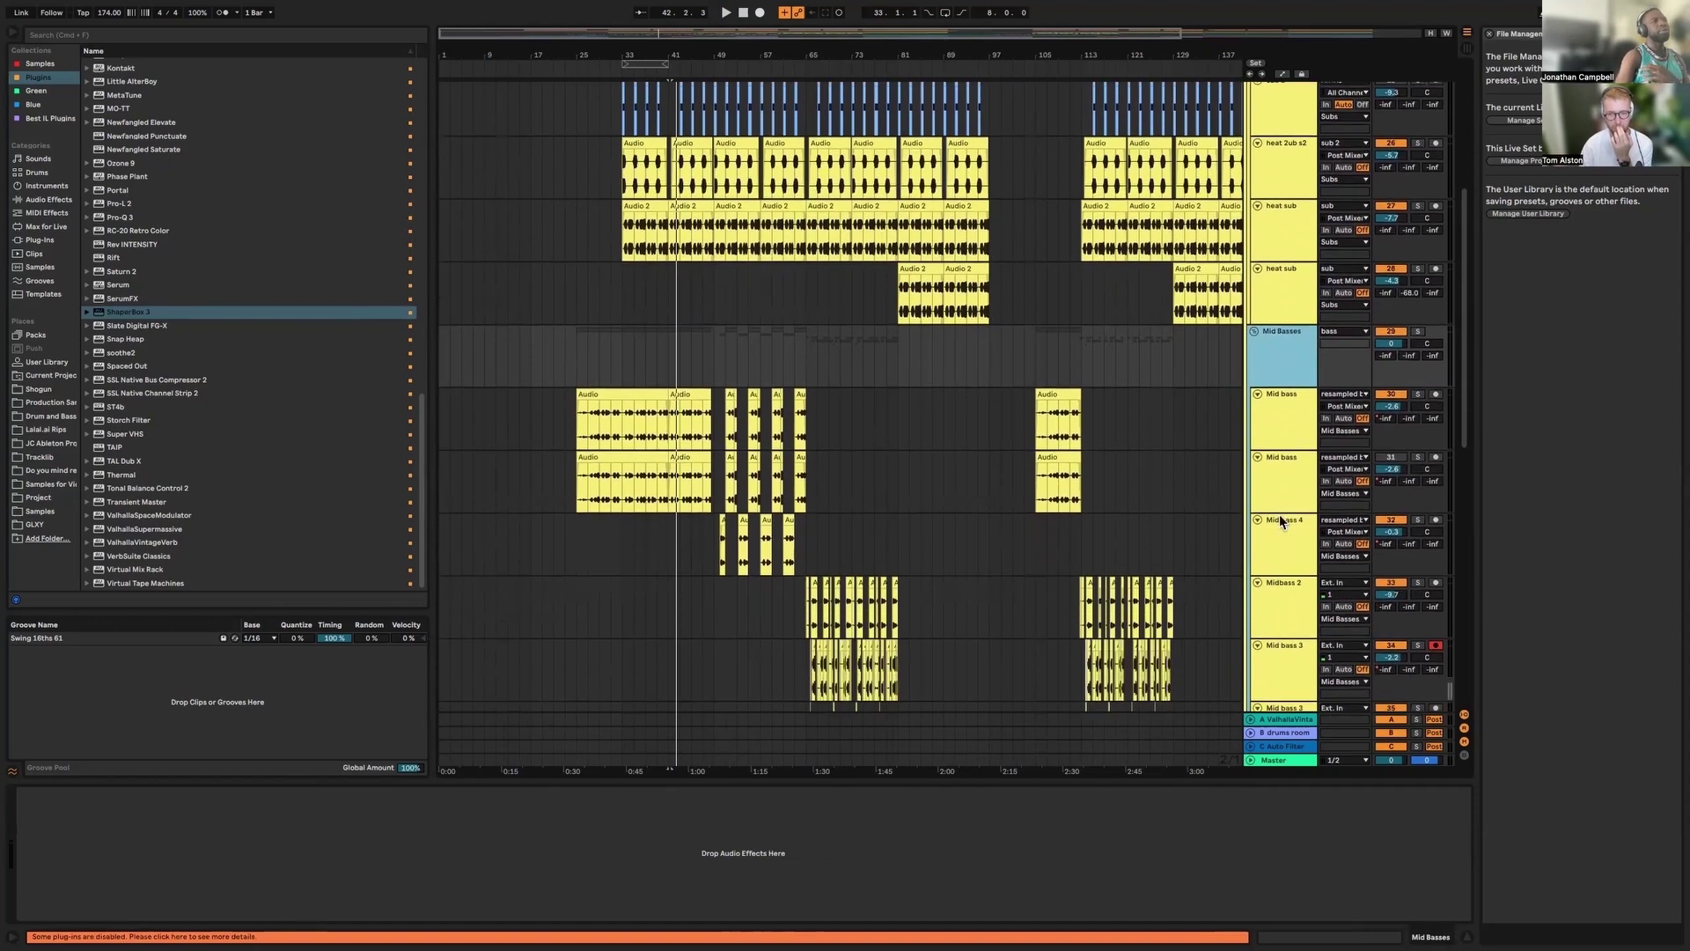
left_click(1291, 417)
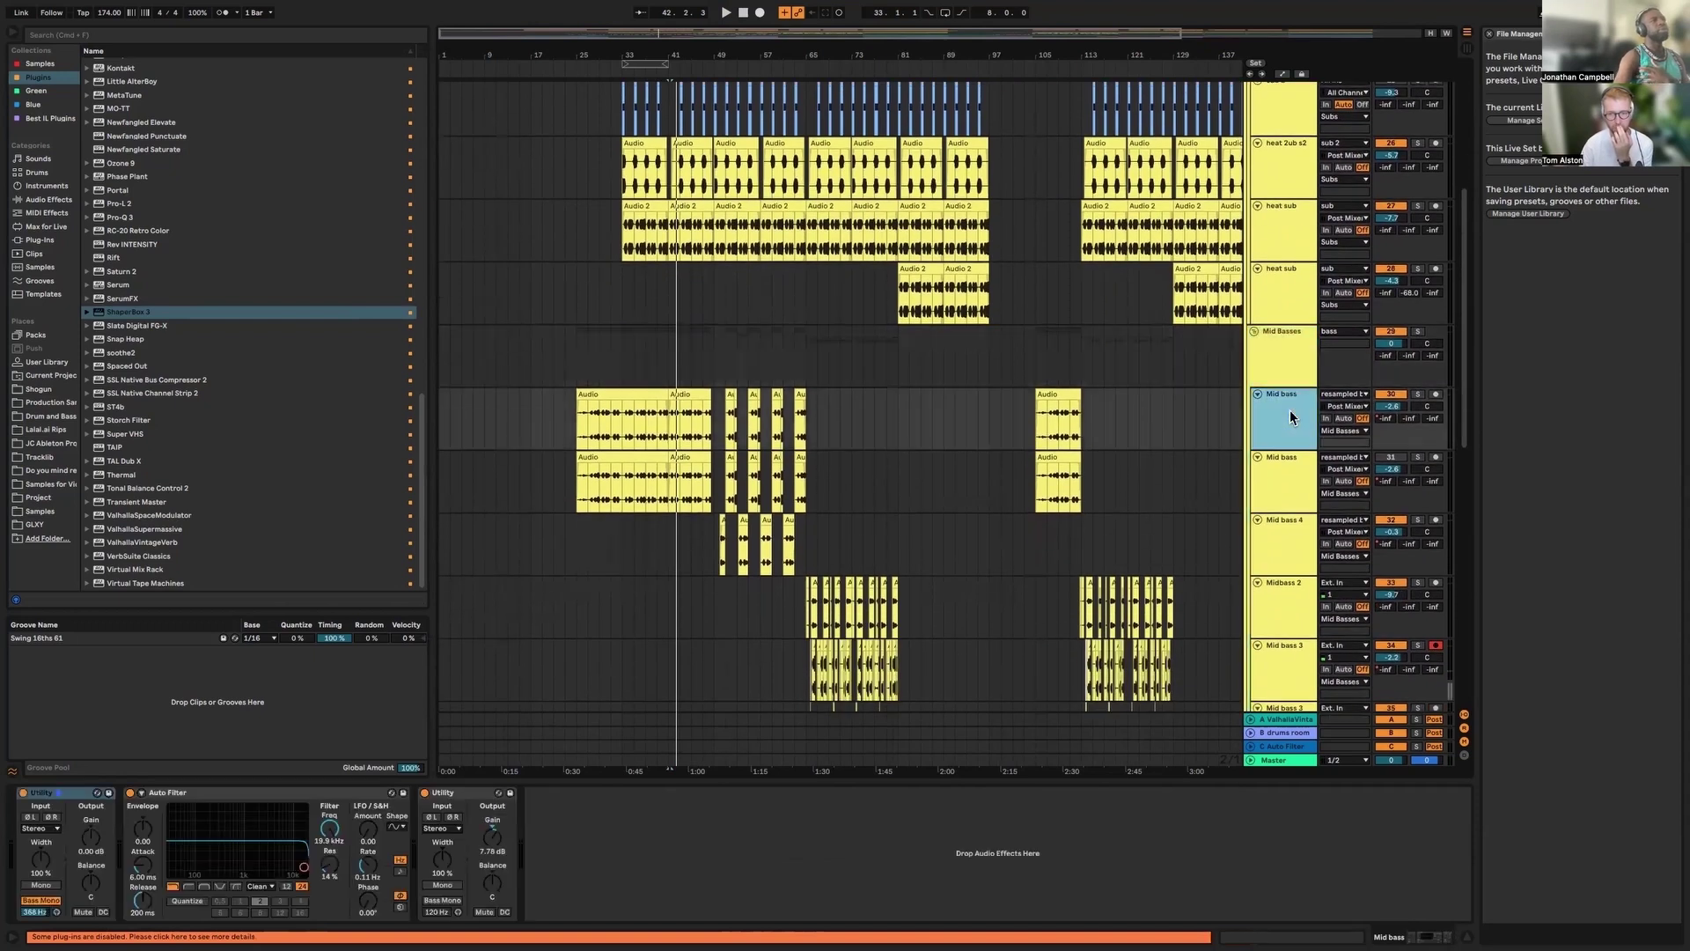
left_click(1284, 480)
scroll(1288, 501, "down", 2)
left_click(1287, 499)
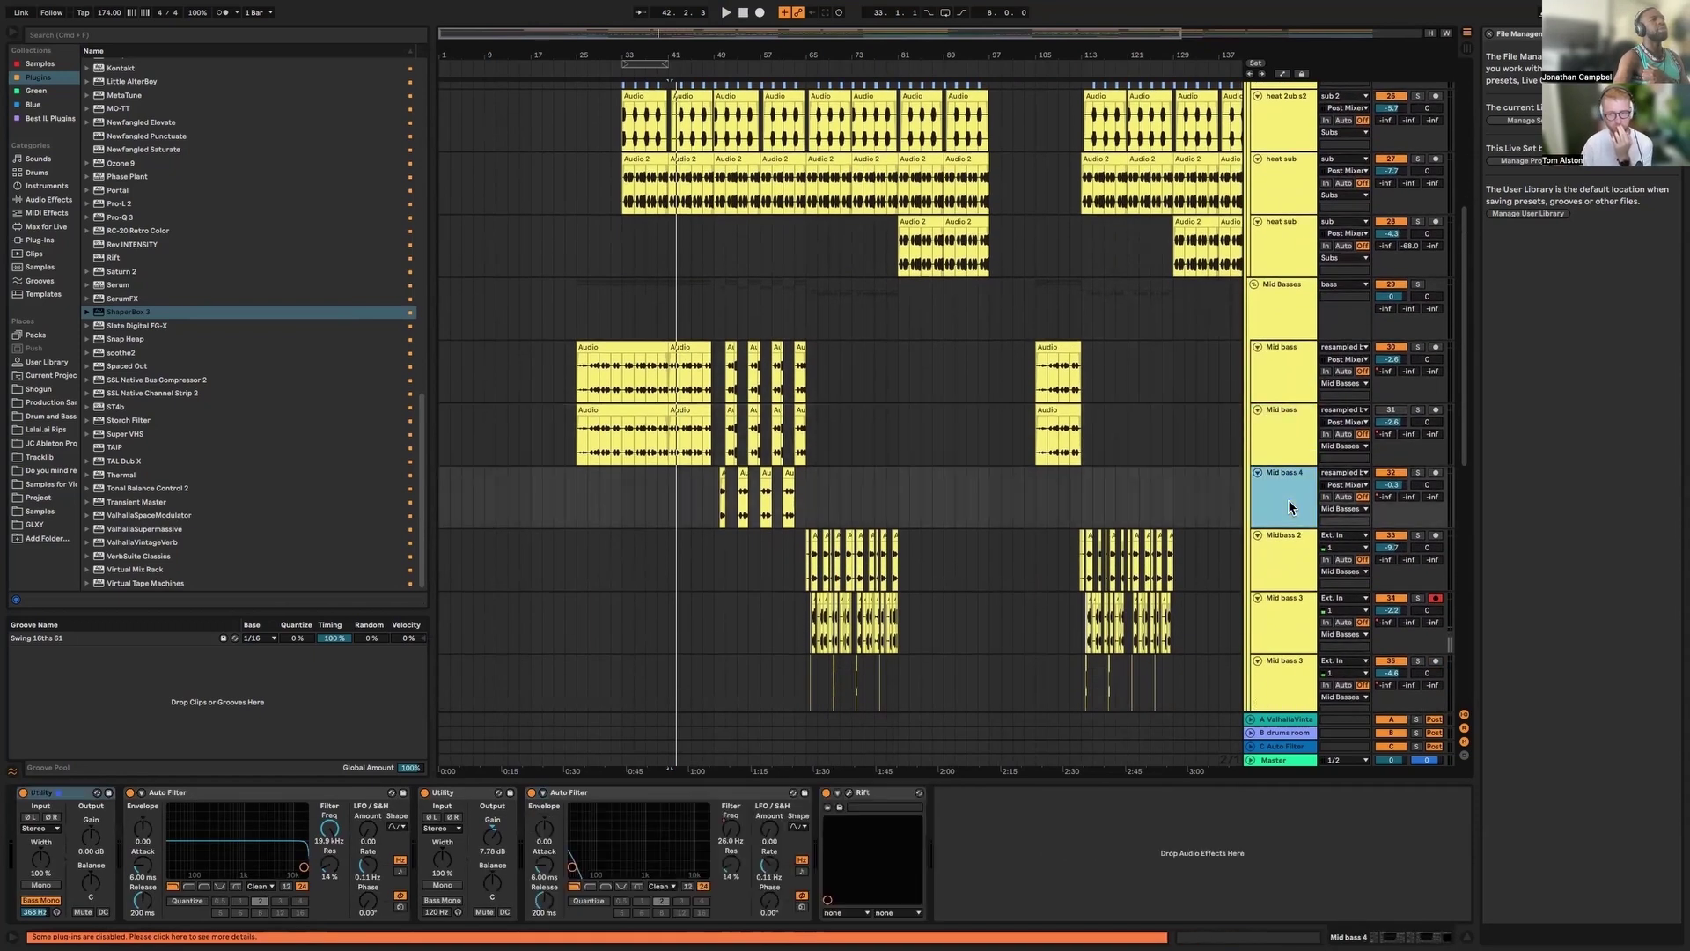
Examine the full effects chain on the first Mid bass 3 track, from Utility through to ValhallaVintage
scroll(1287, 499, "down", 3)
scroll(1287, 500, "down", 2)
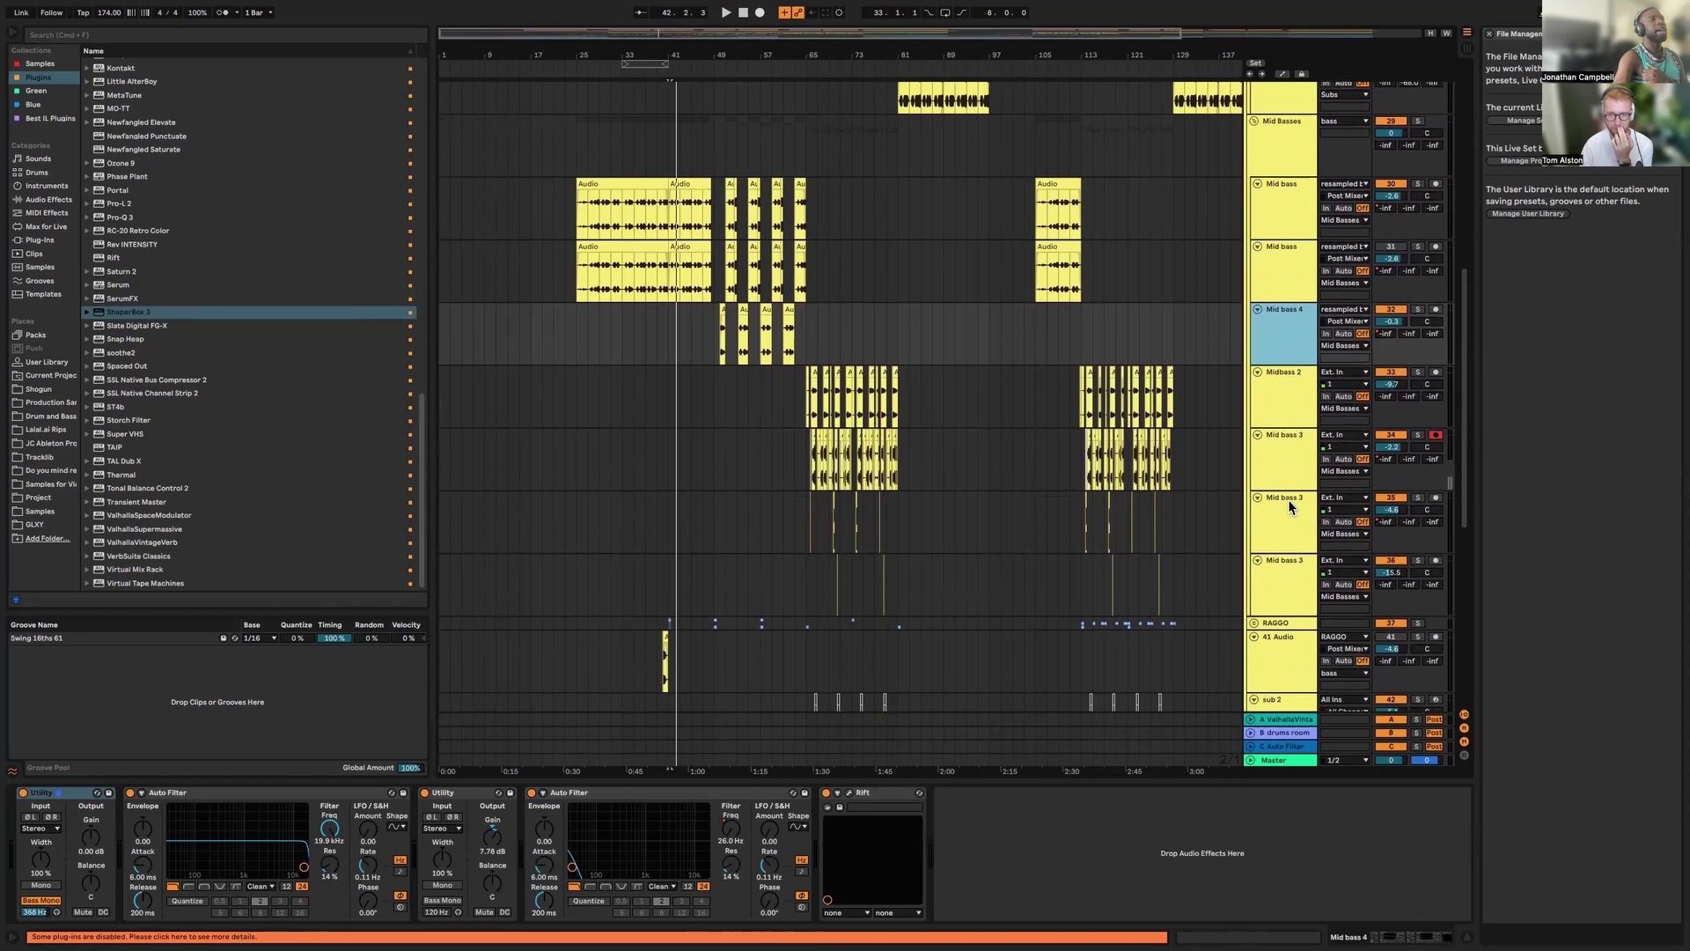
left_click(1283, 449)
scroll(1287, 472, "down", 1)
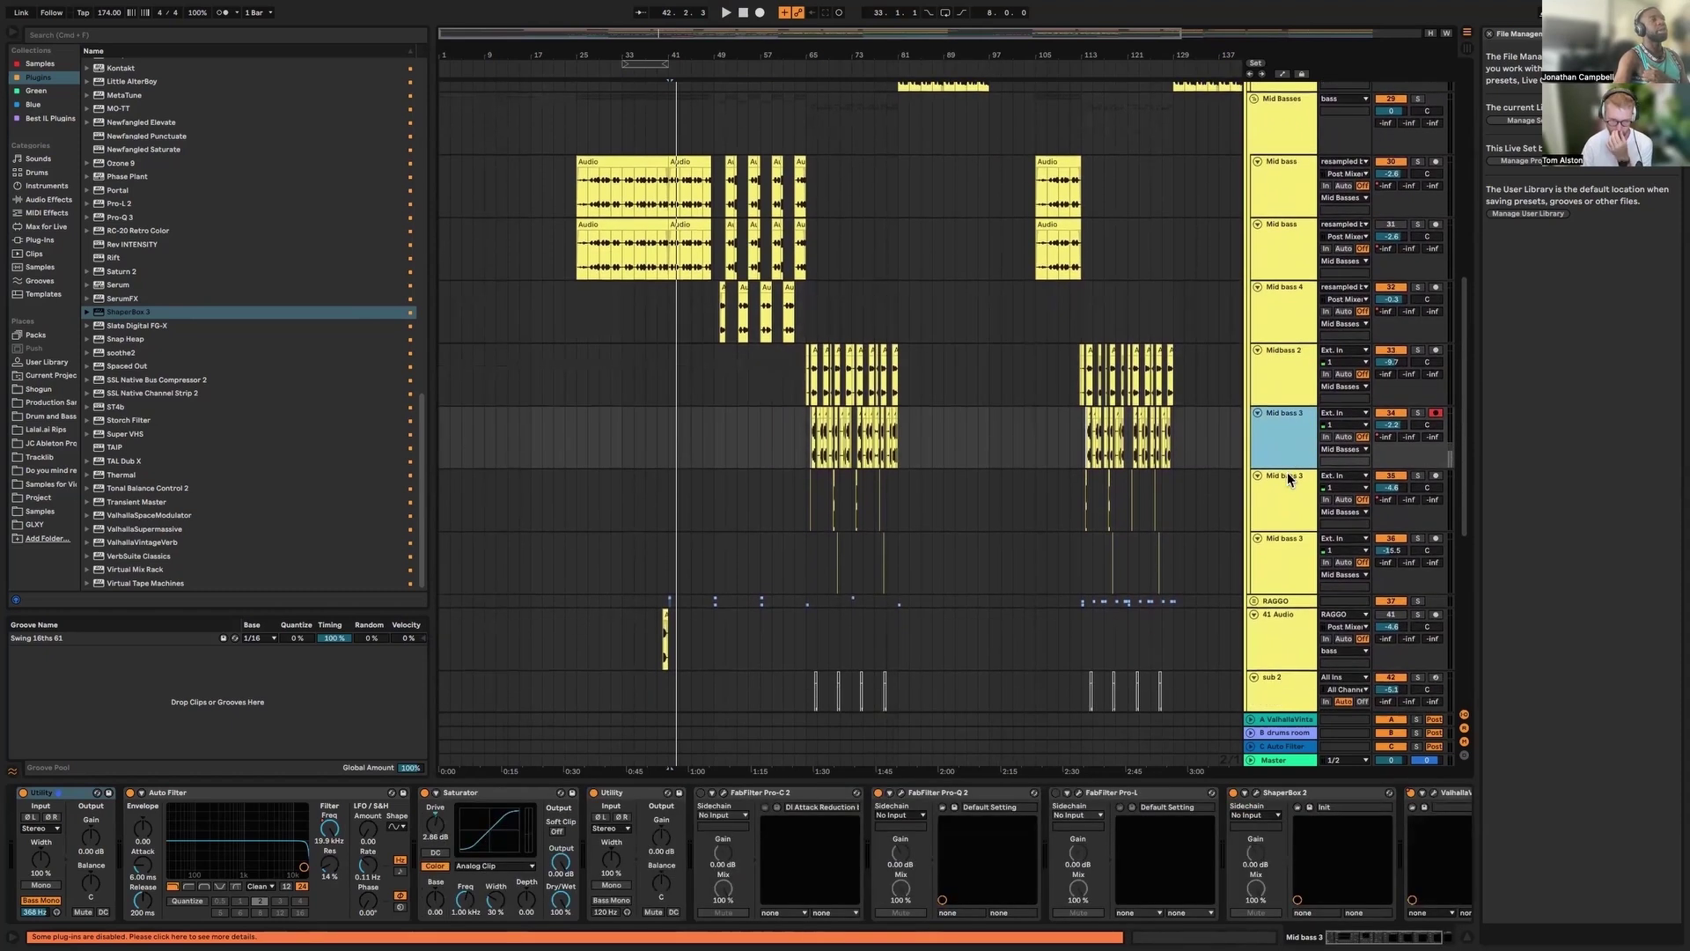
scroll(1150, 853, "right", 3)
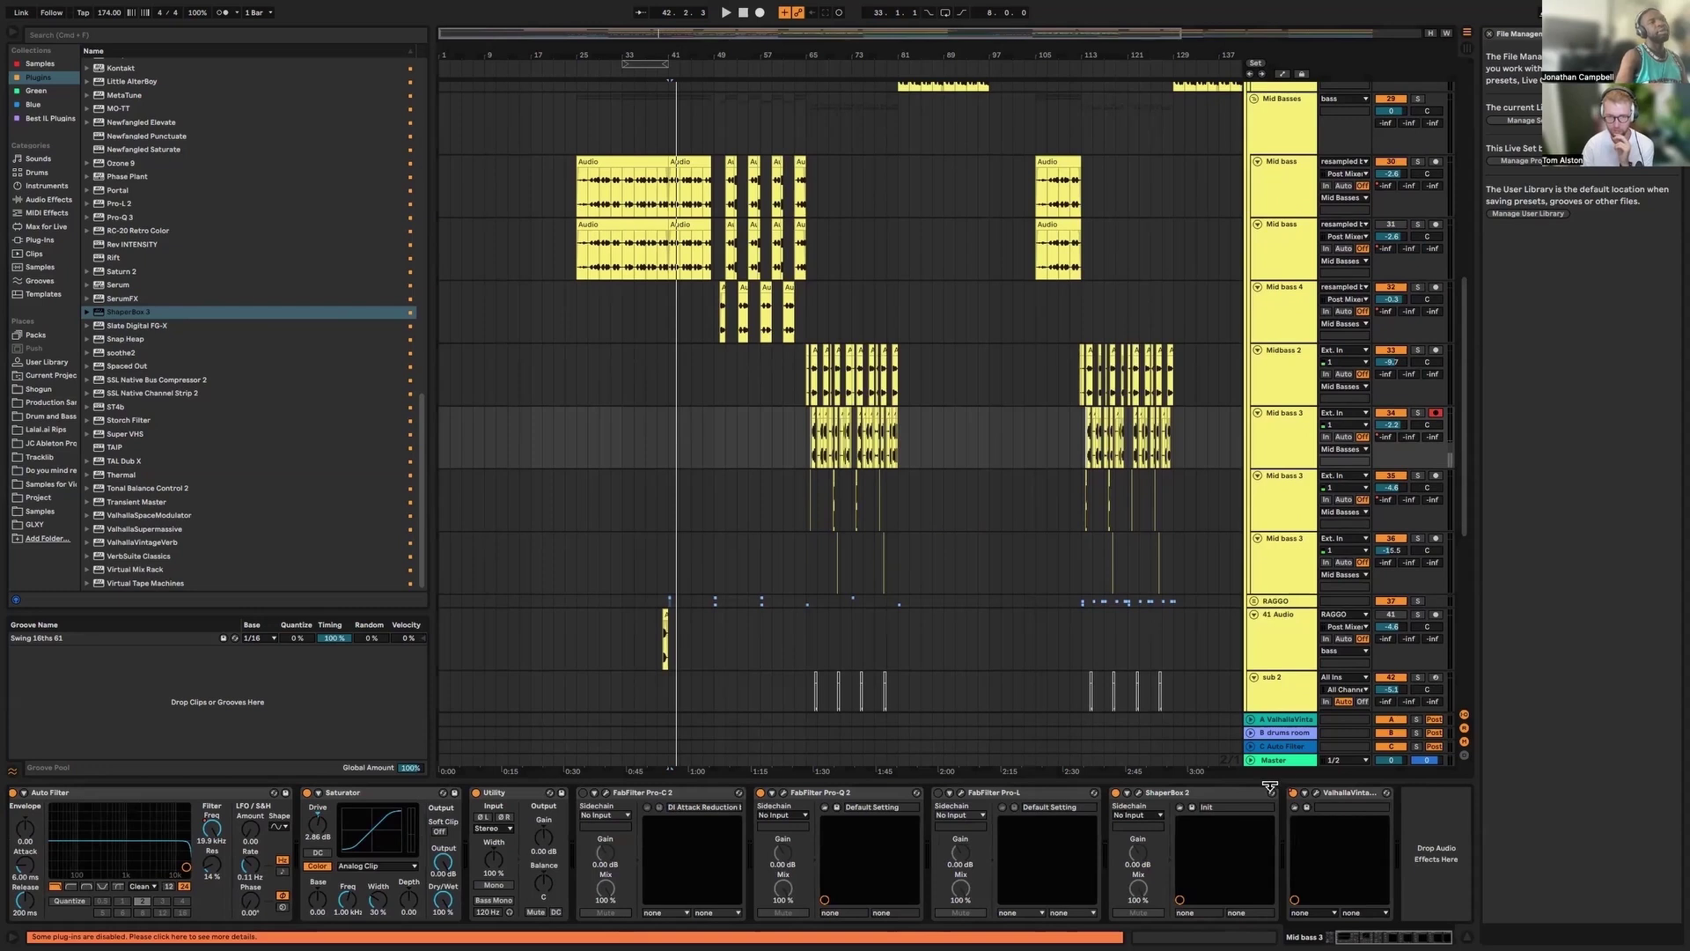
Inspect Saturn 2 and the rest of the effects chain on the second Mid bass 3 track, and close the plugin
left_click(1283, 510)
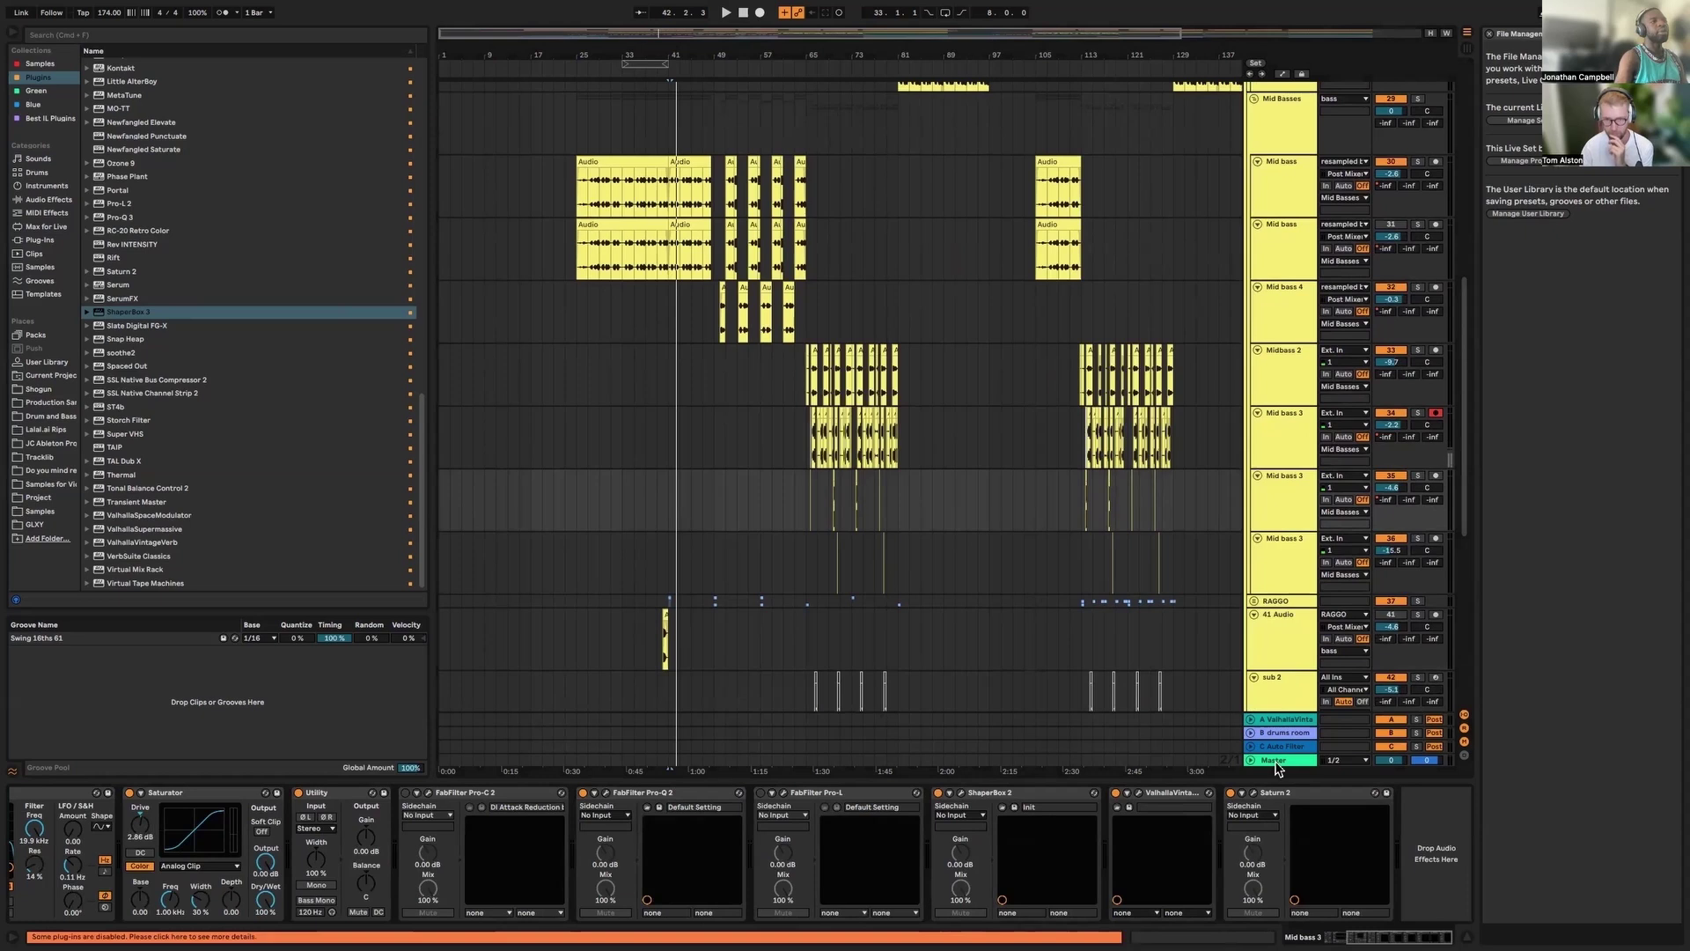
left_click(1253, 792)
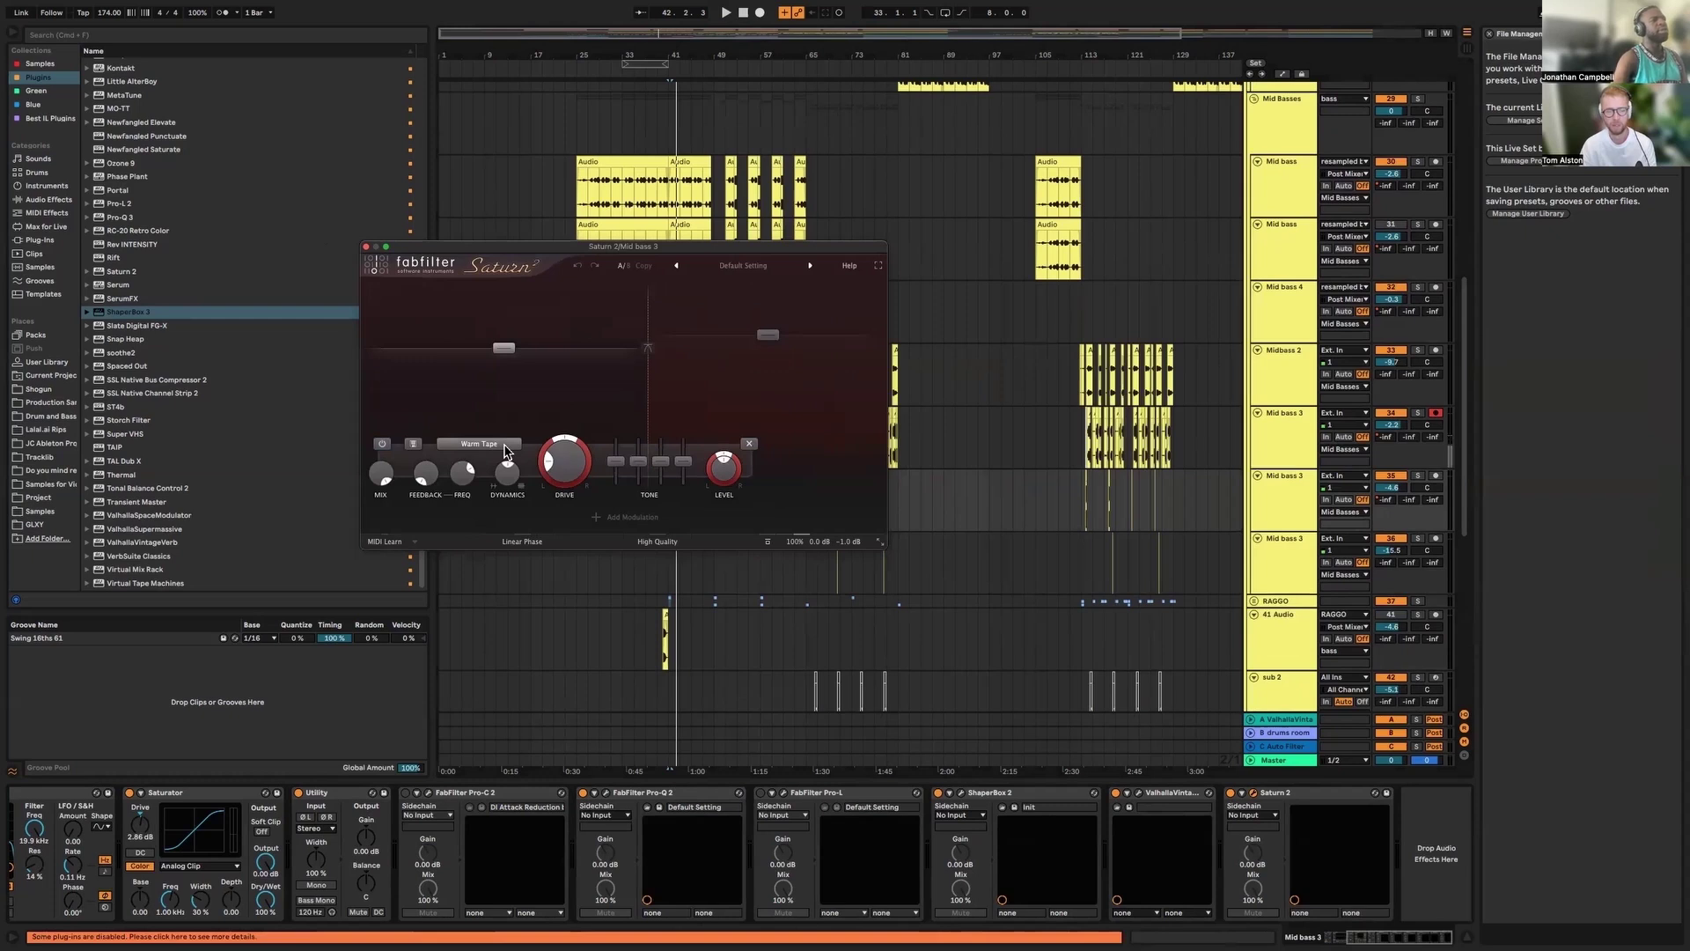
scroll(299, 880, "up", 4)
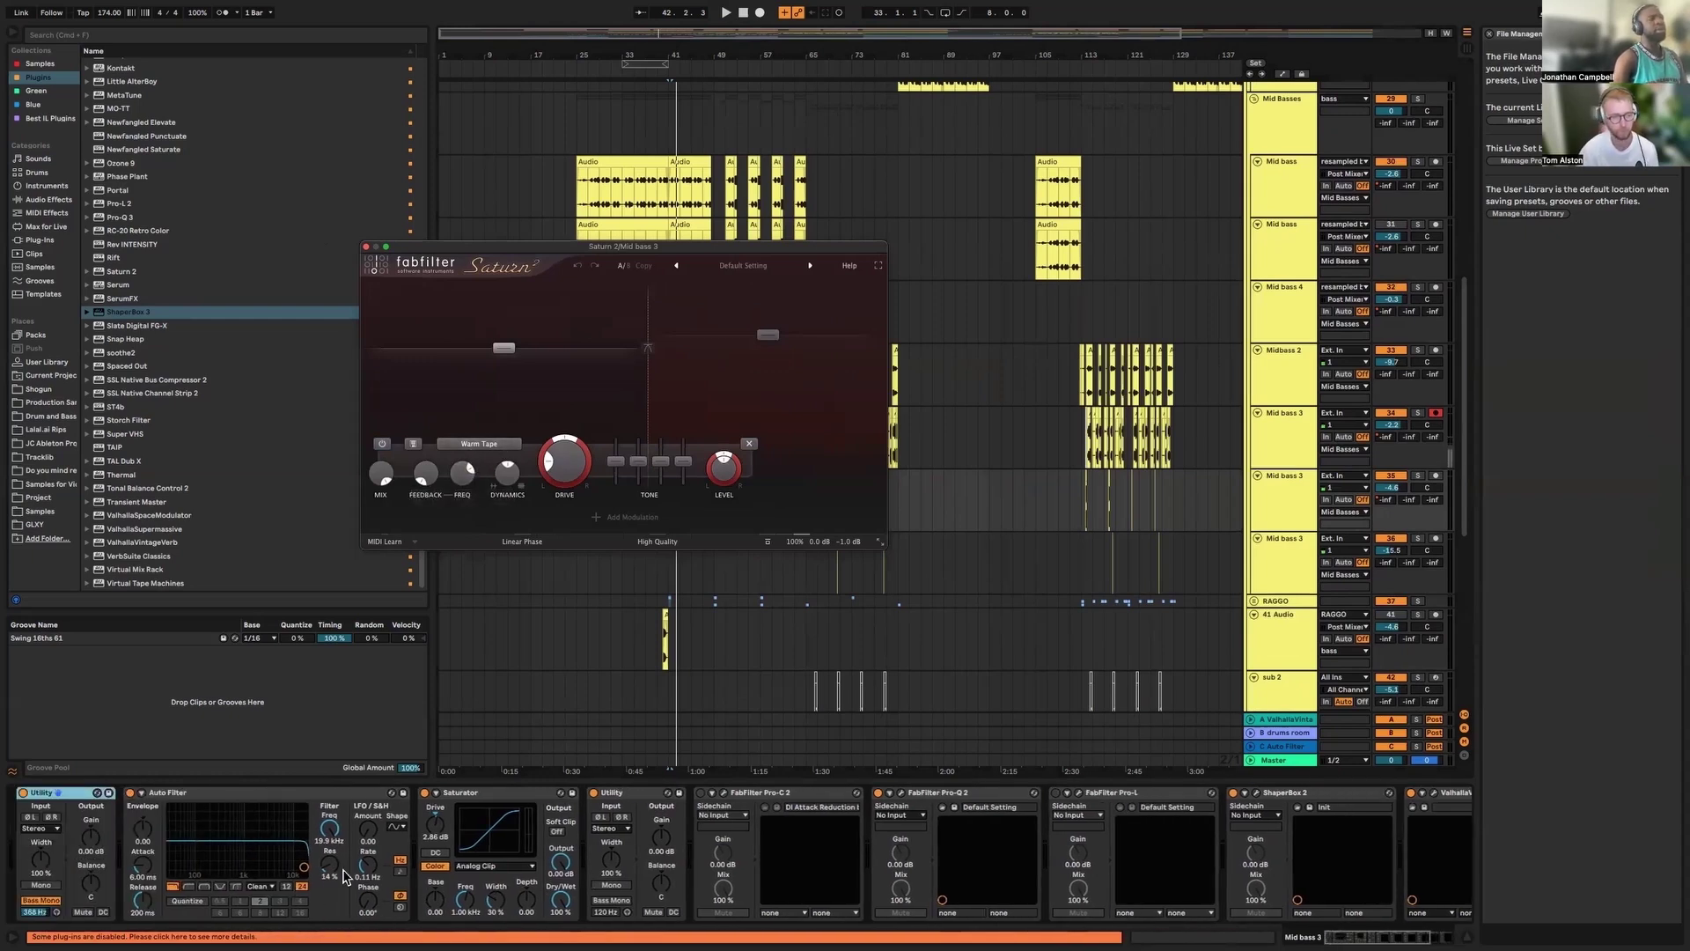
scroll(356, 871, "down", 5)
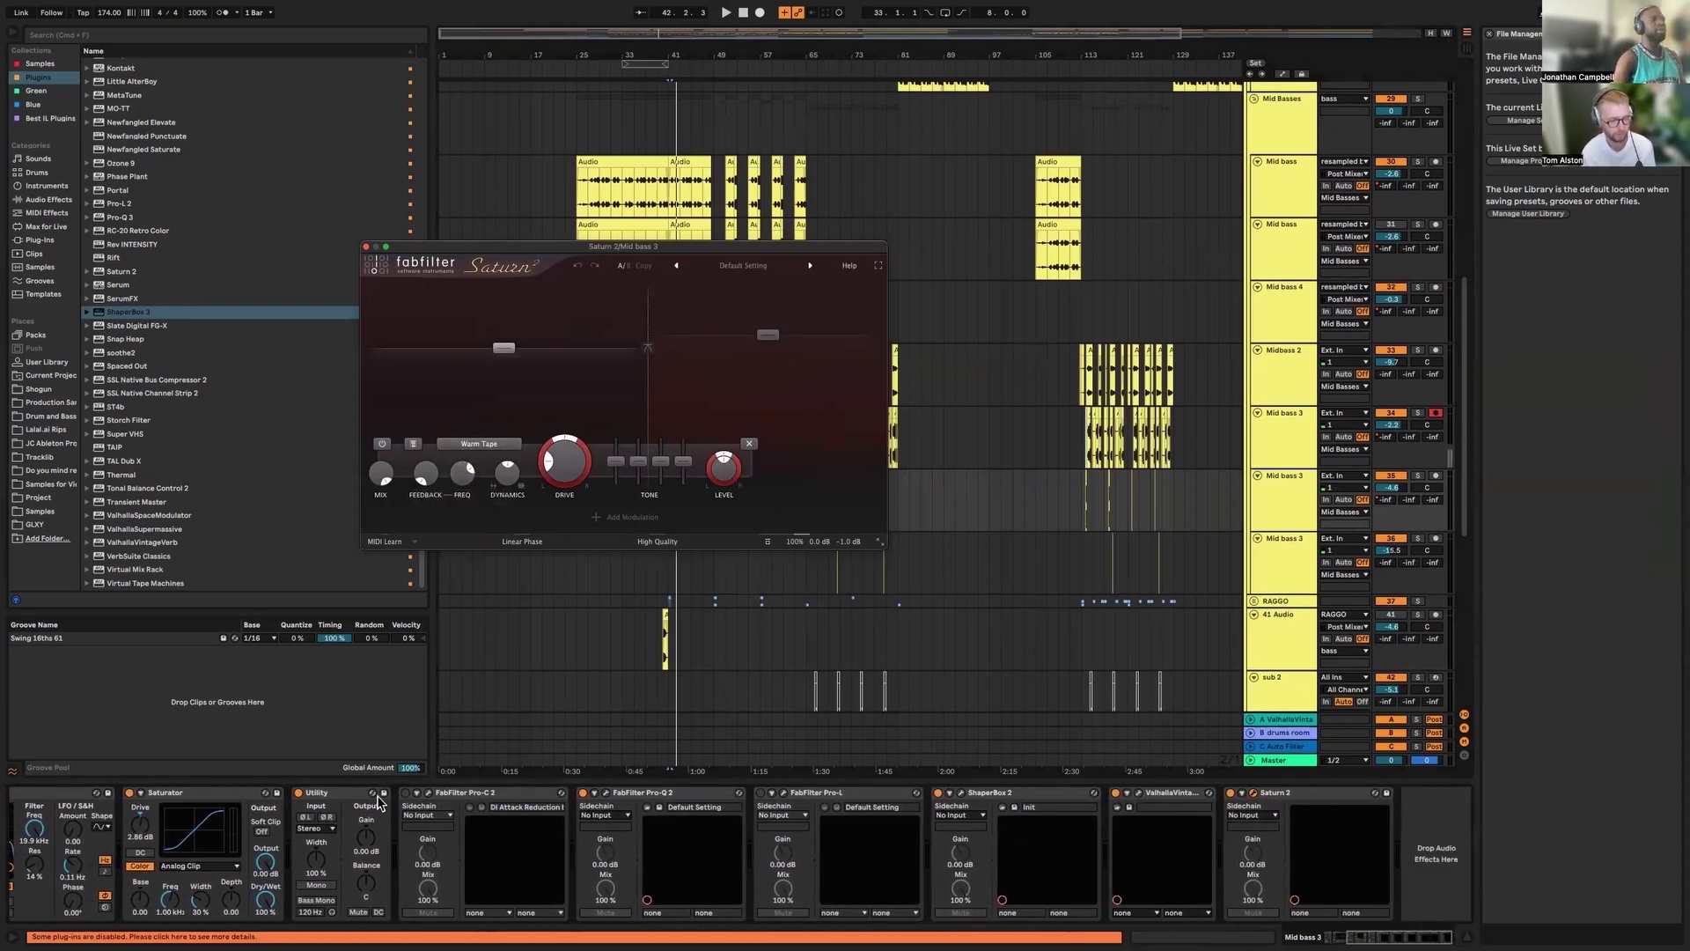
left_click(366, 247)
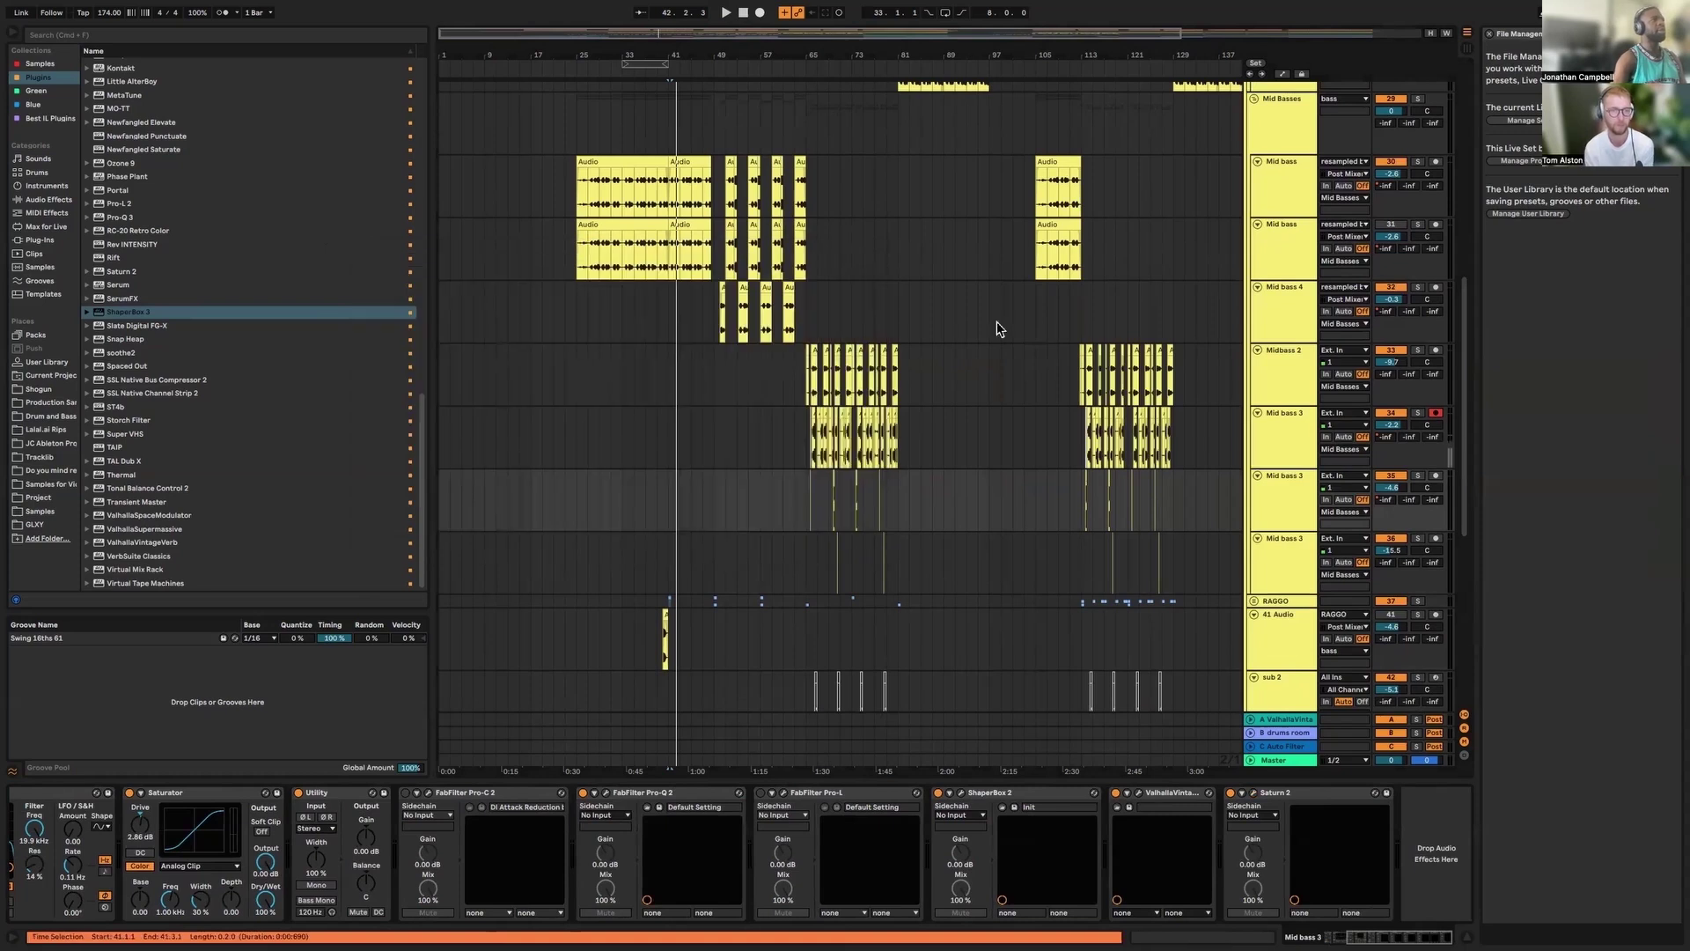
Open SSL Native Channel Strip 2 on the Subs group and place its window clear of the arrangement clips
scroll(1043, 392, "down", 10)
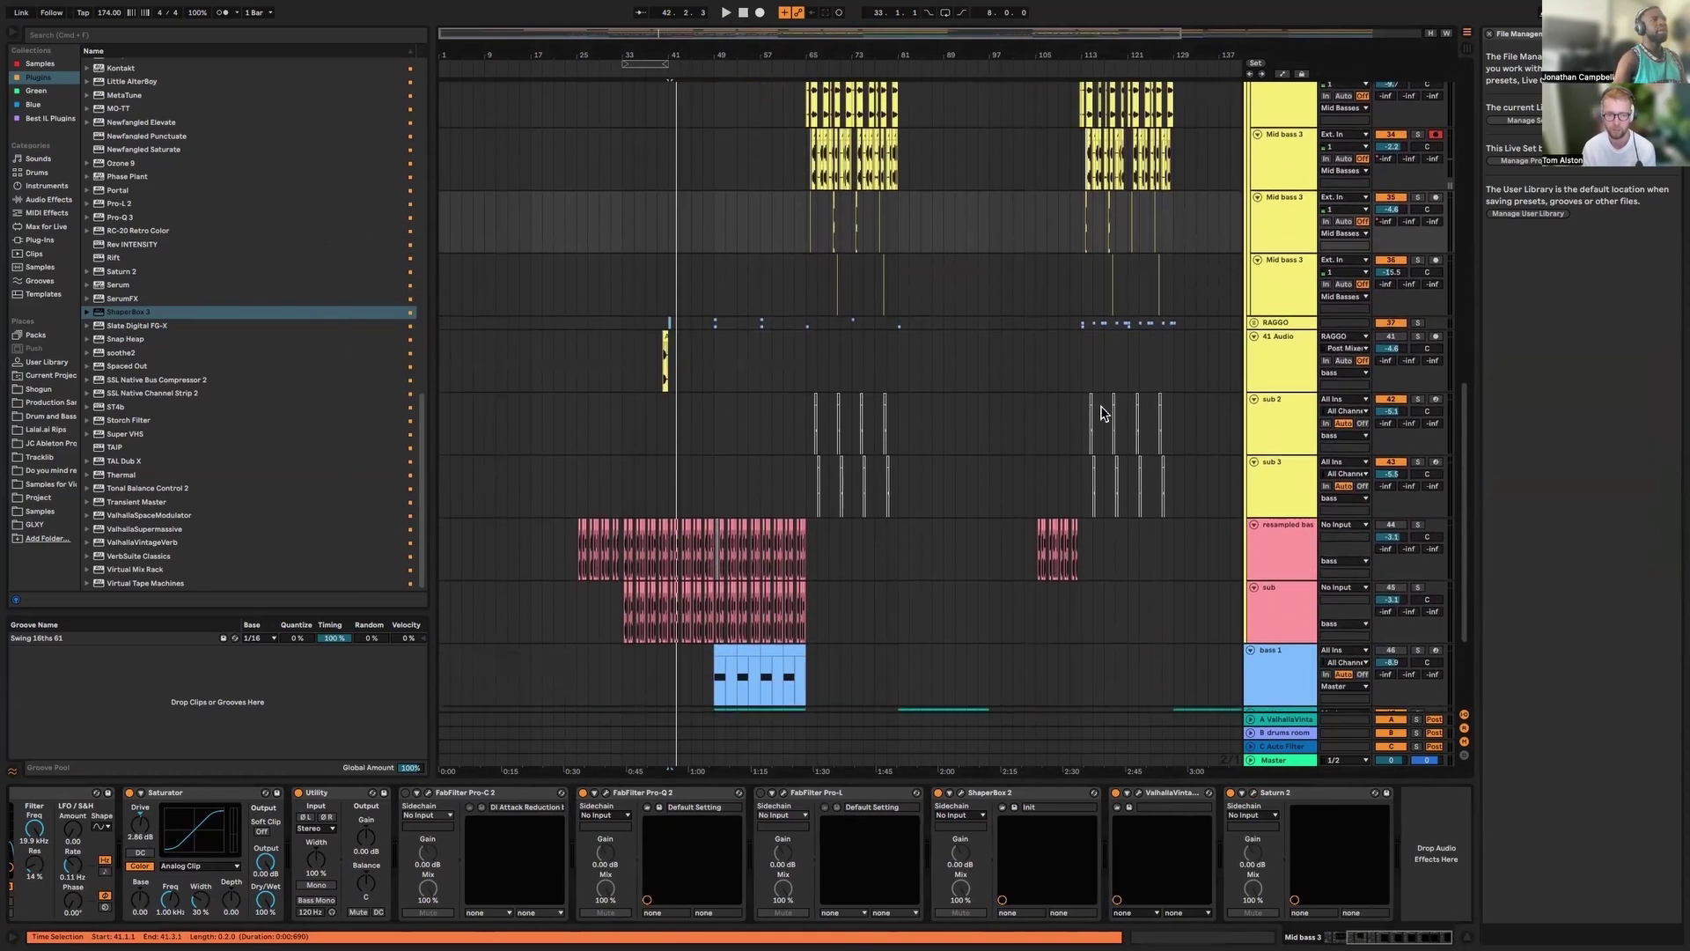
scroll(1104, 414, "up", 15)
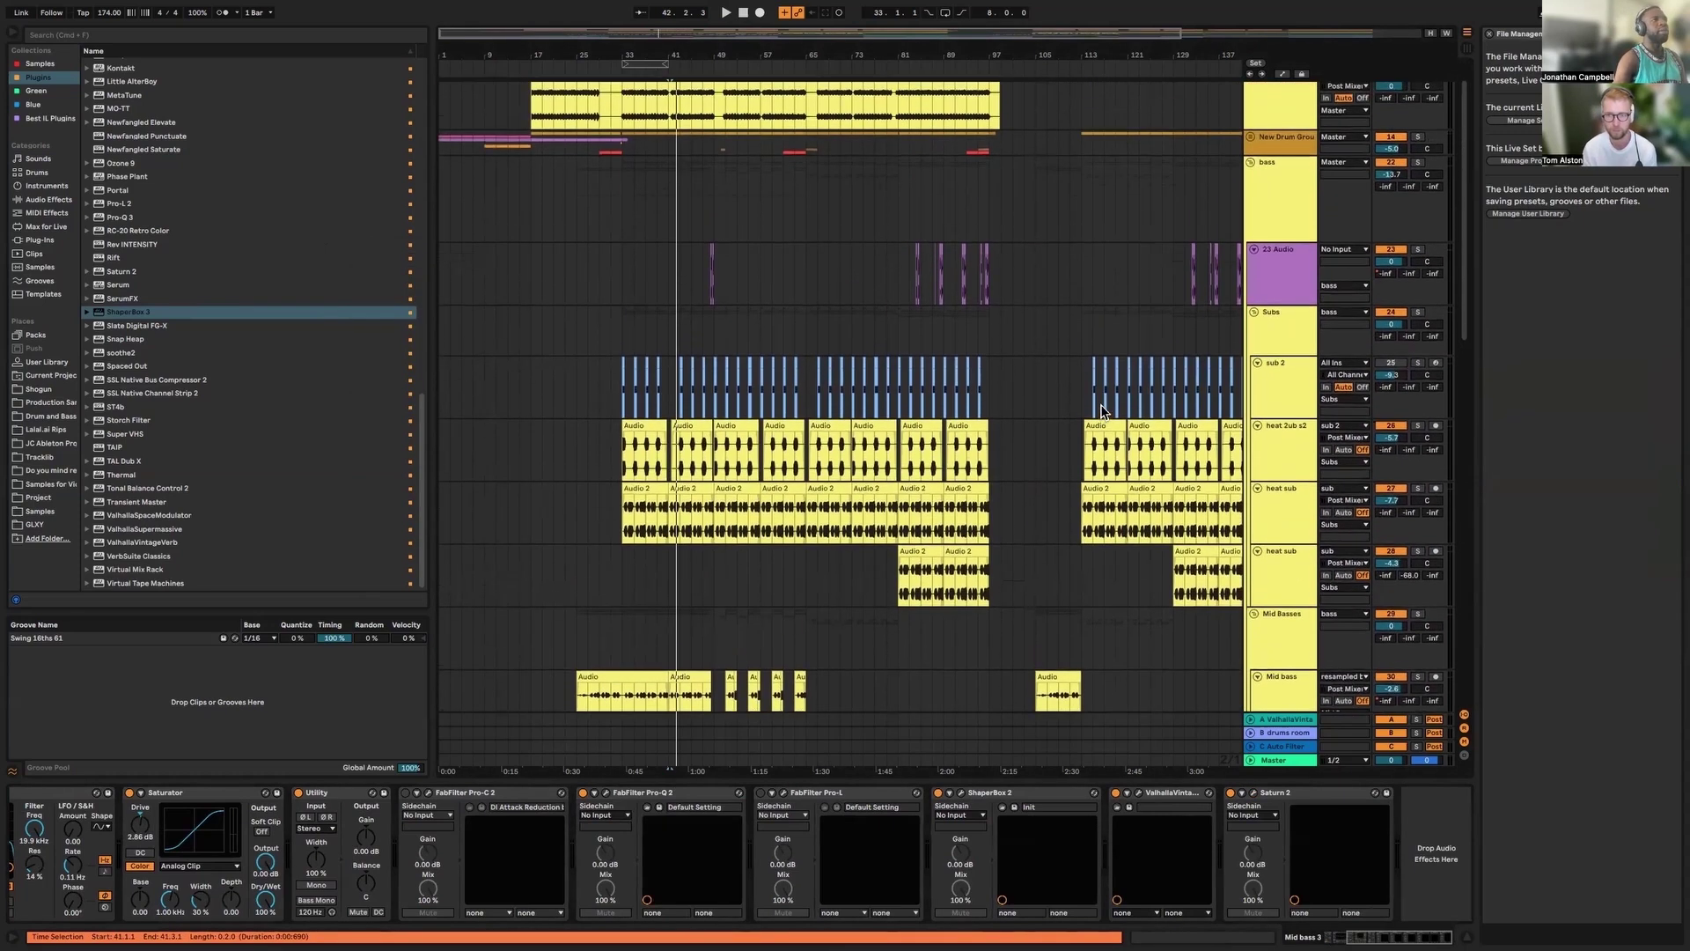
left_click(1290, 333)
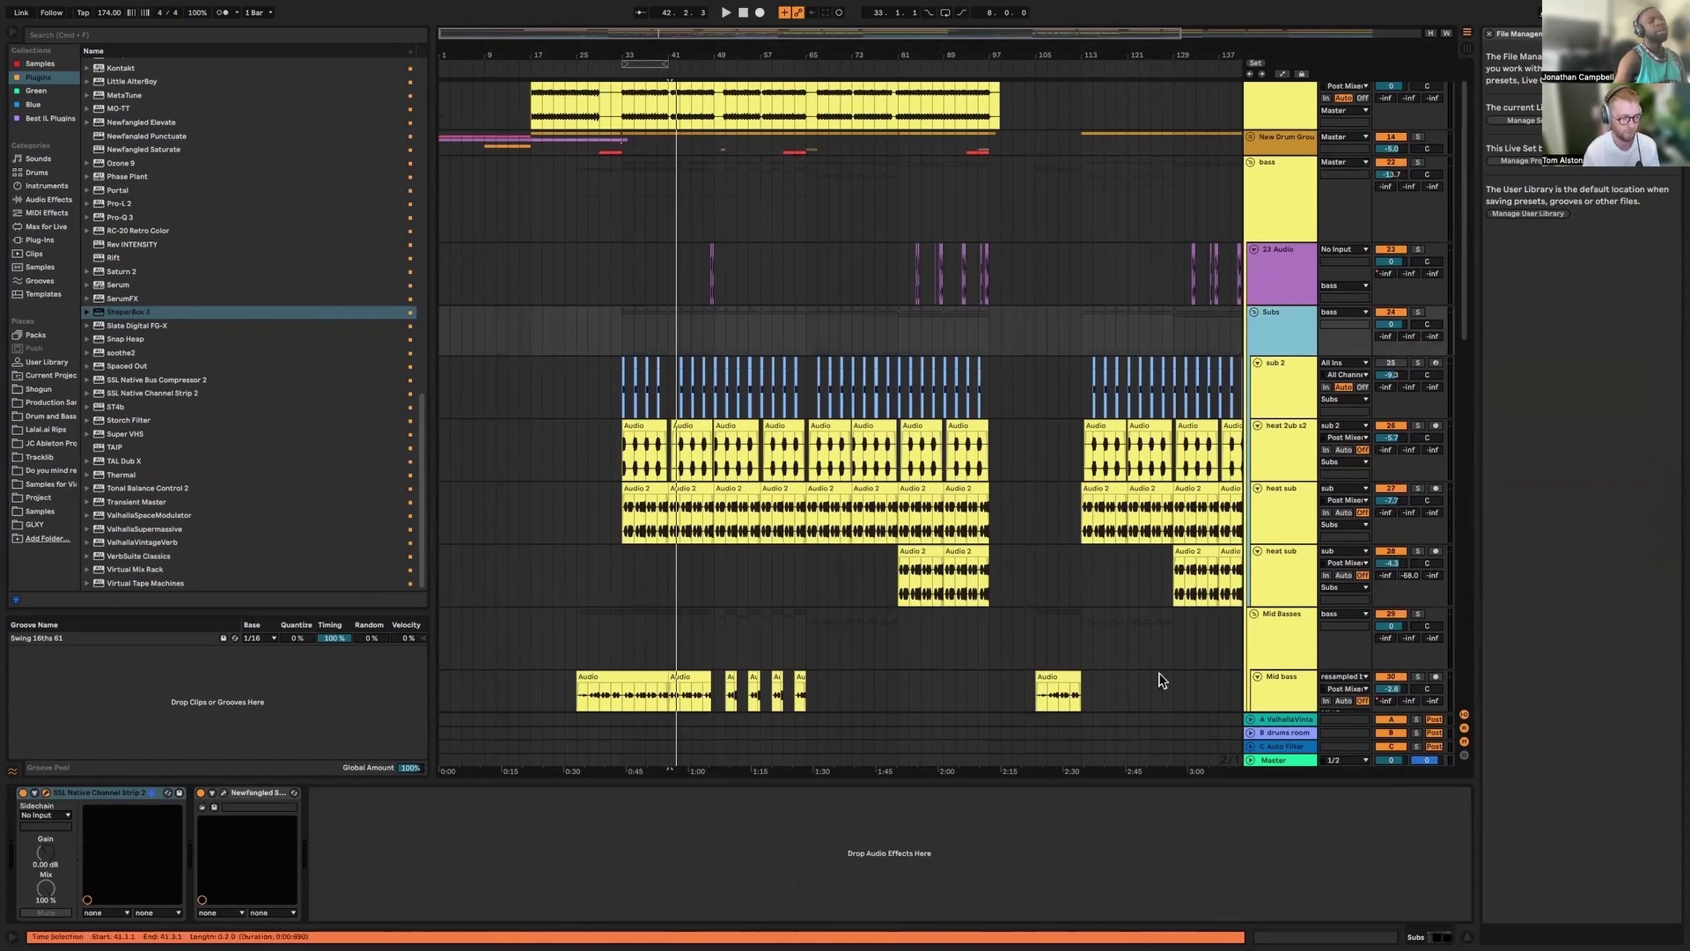
left_click(167, 792)
left_click_drag(568, 39, 314, 87)
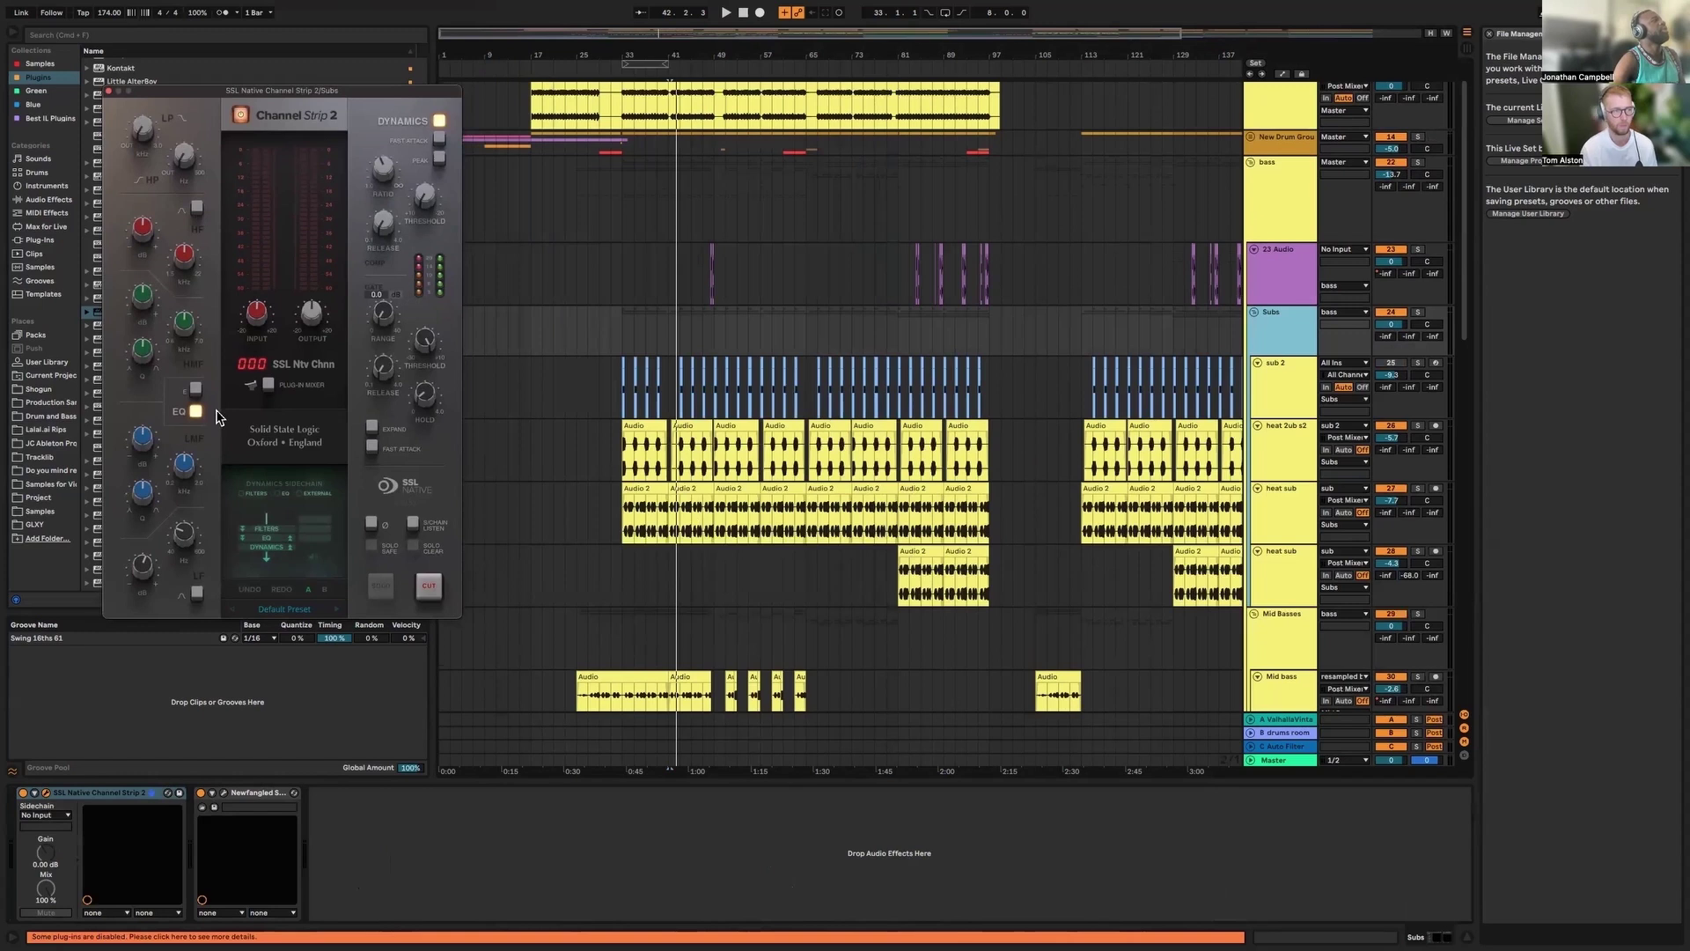
Check the channel strip's EQ and dynamics settings on the Subs group, play the track briefly, and close the plugin
mouse_move(143, 567)
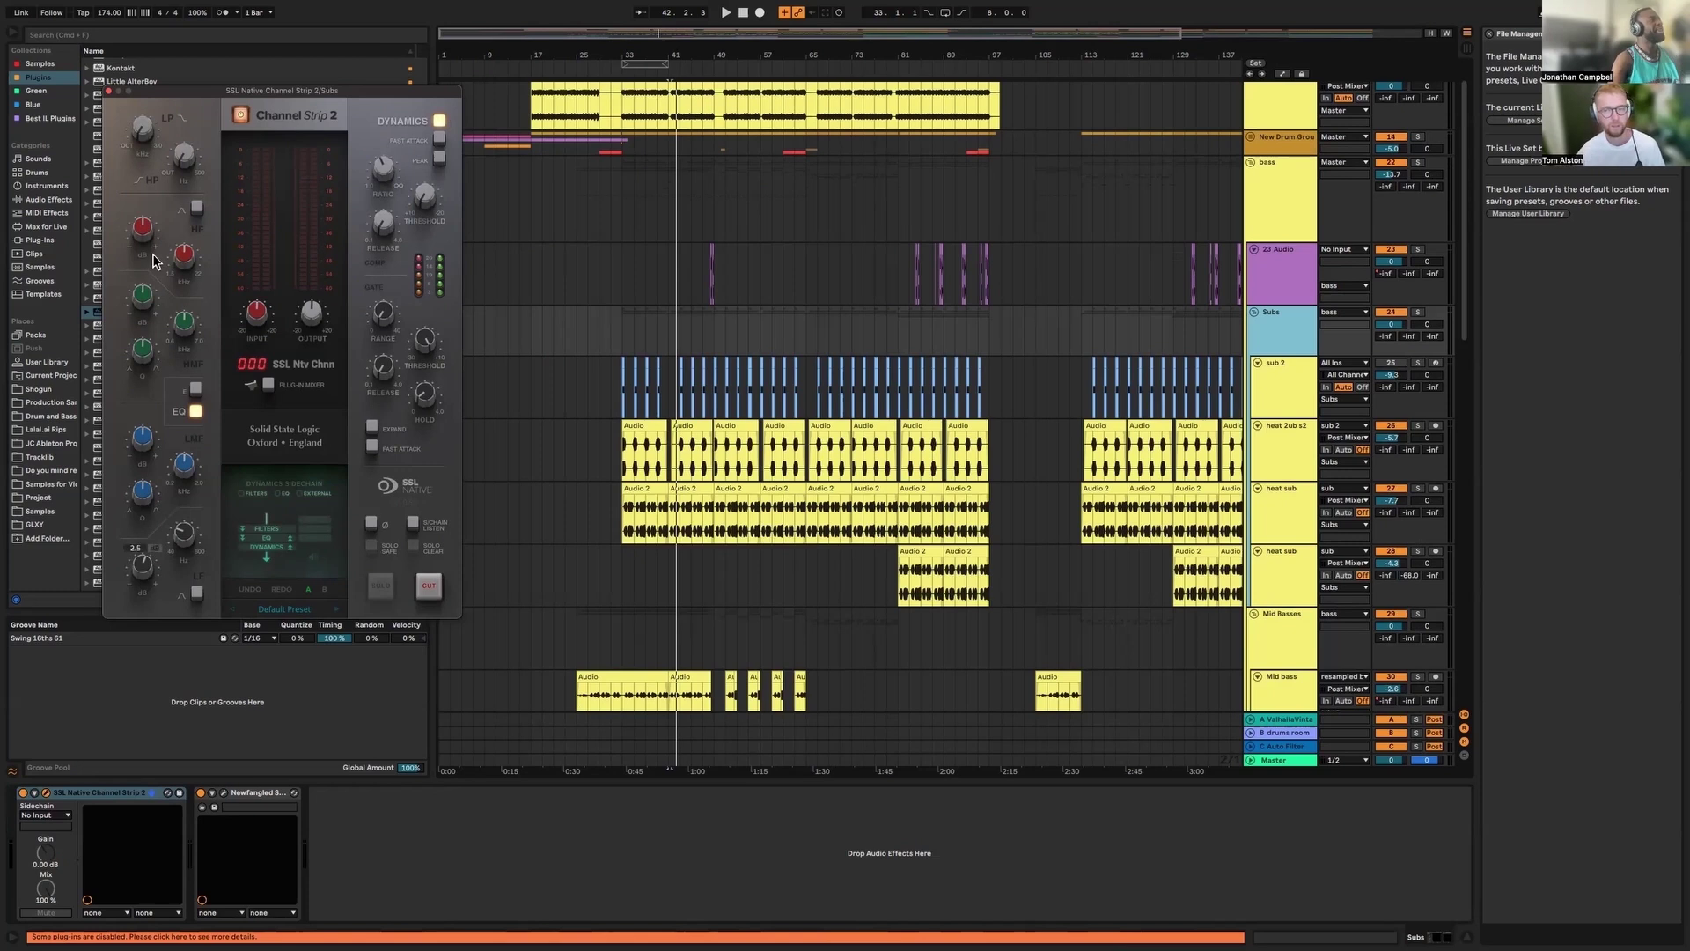
mouse_move(146, 315)
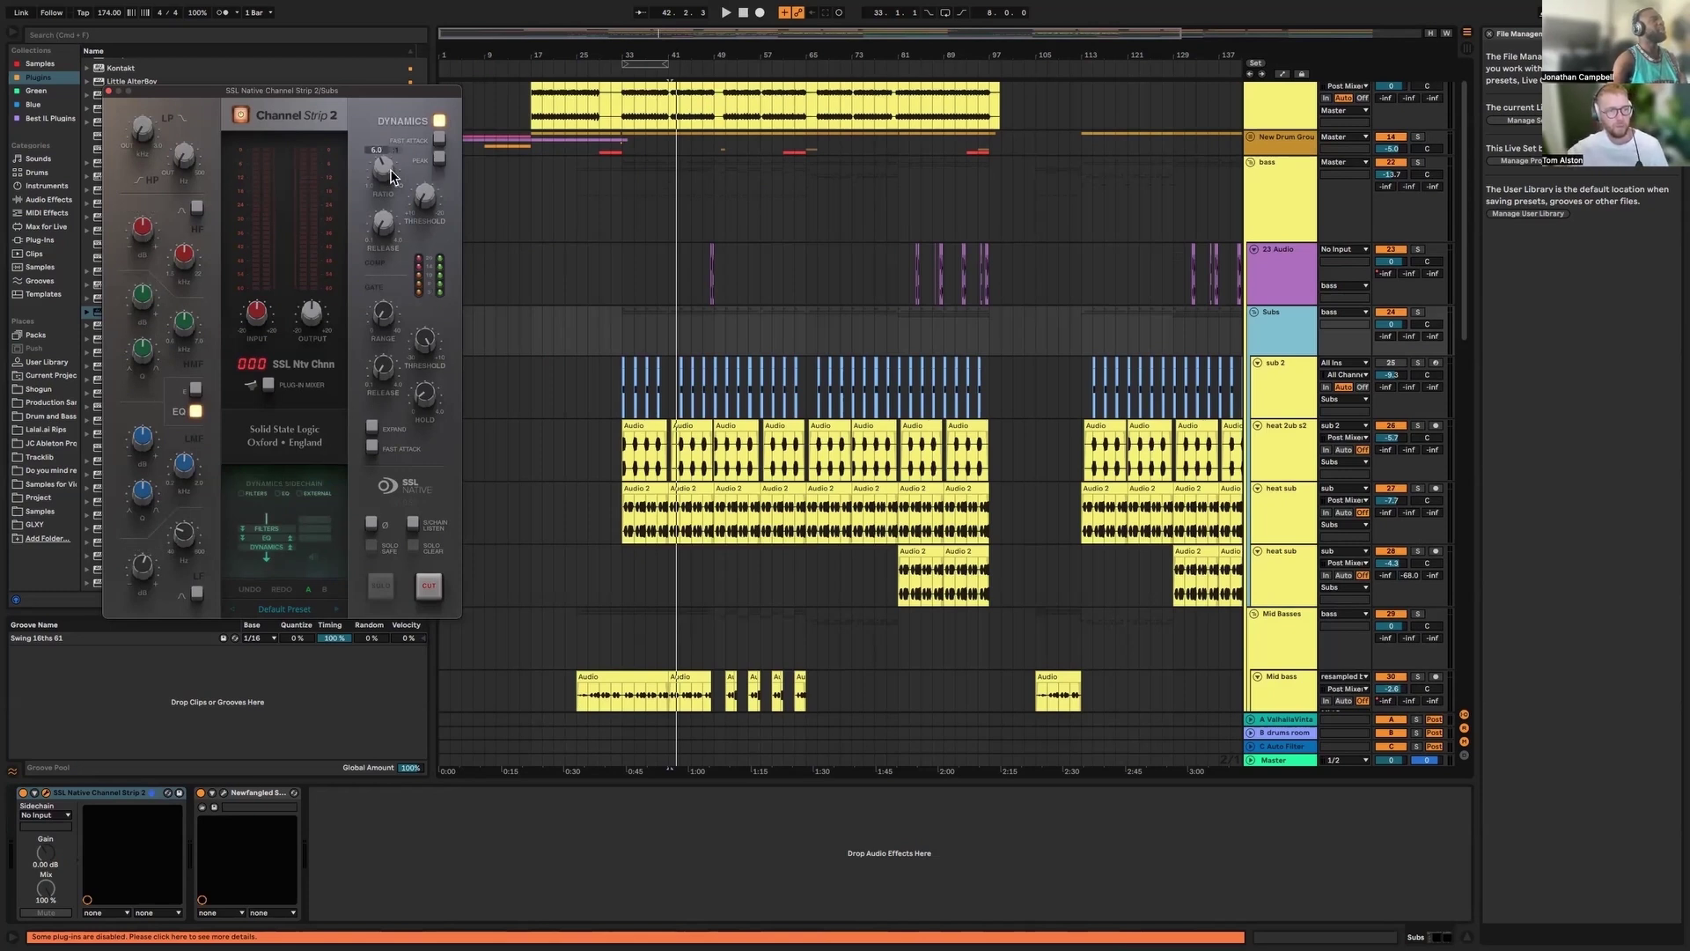
key("space")
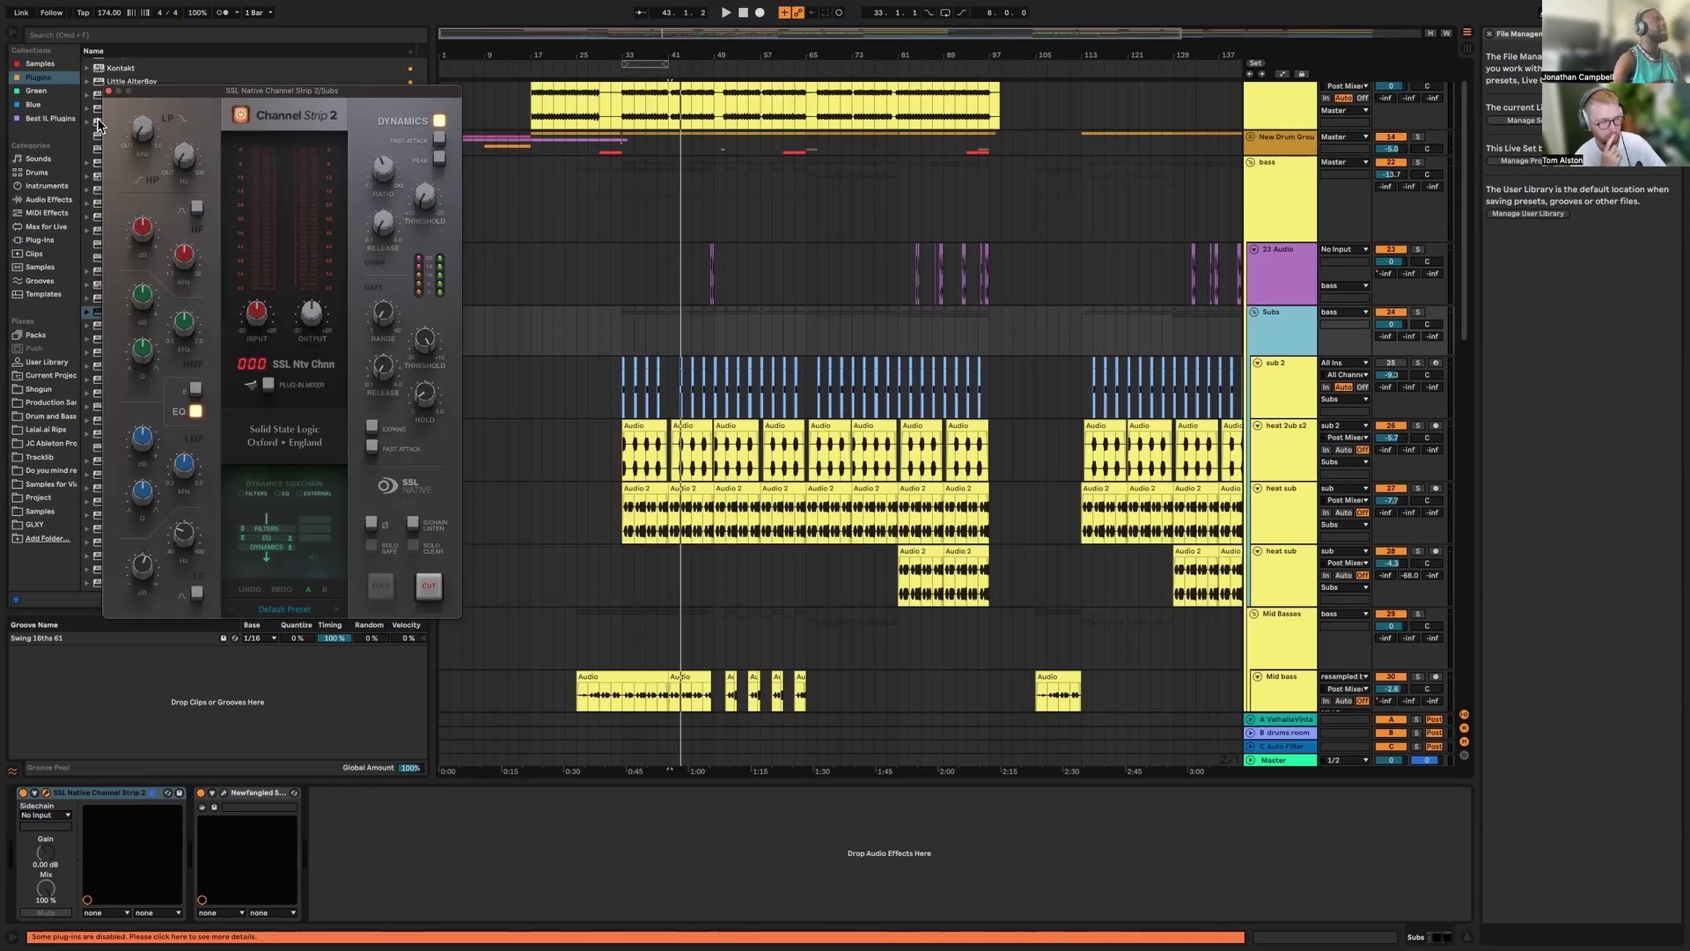
left_click(108, 91)
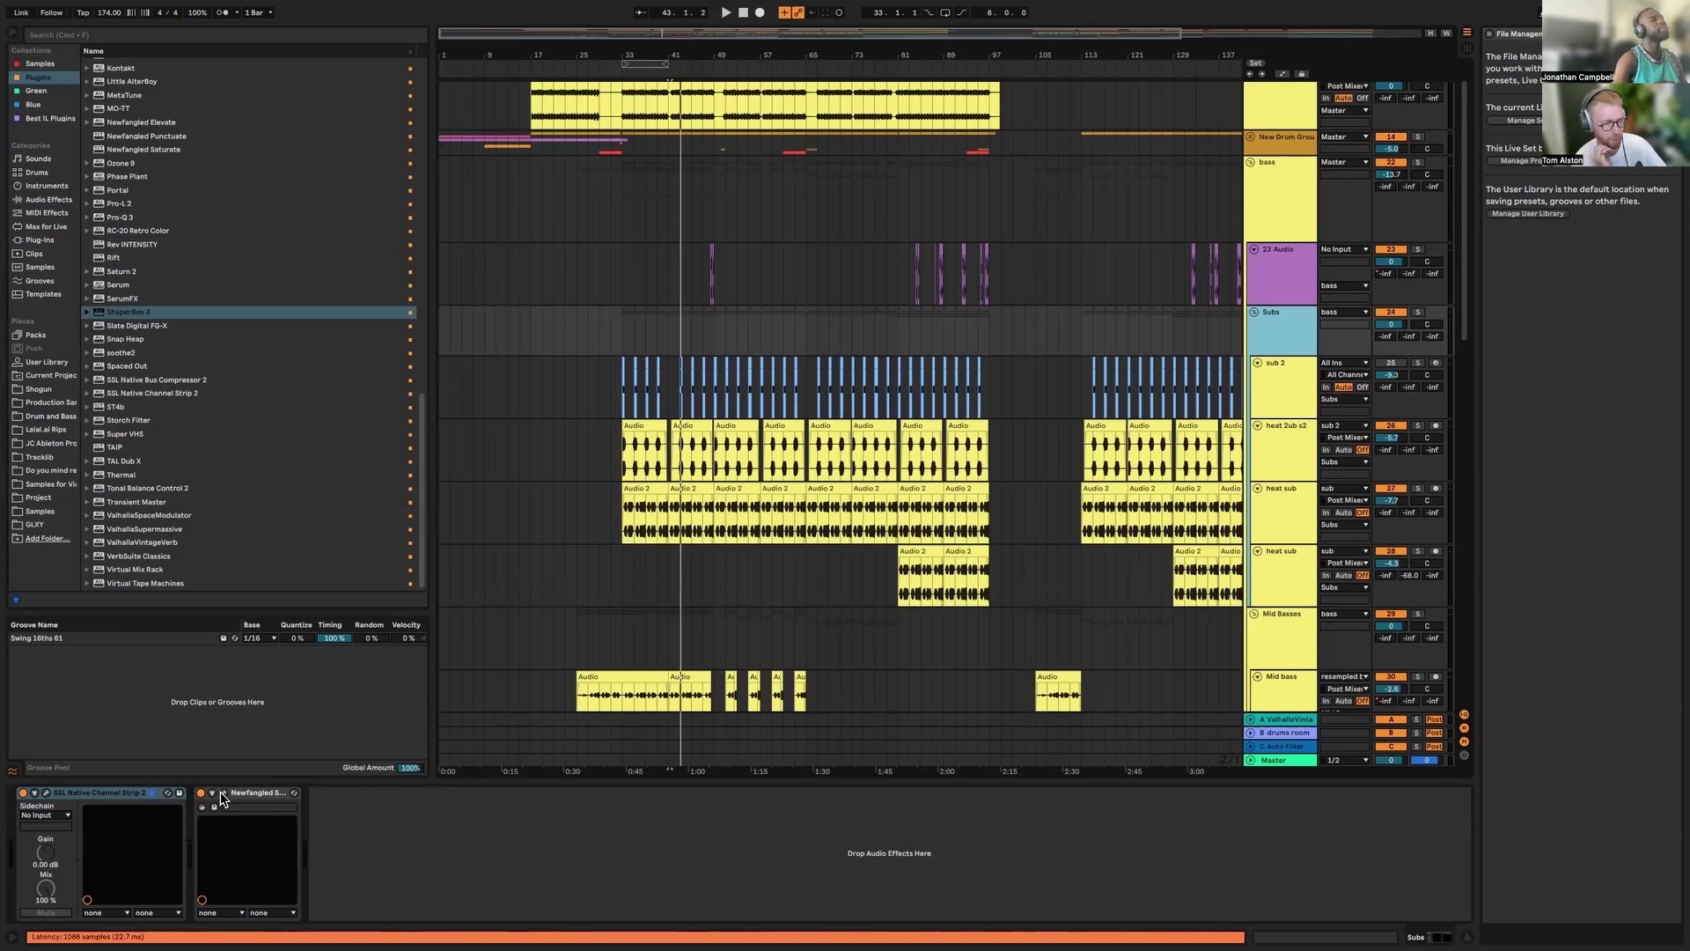
Check the Newfangled Saturate settings on the Subs group, play the track briefly, and close the plugin
left_click_drag(1136, 366, 433, 346)
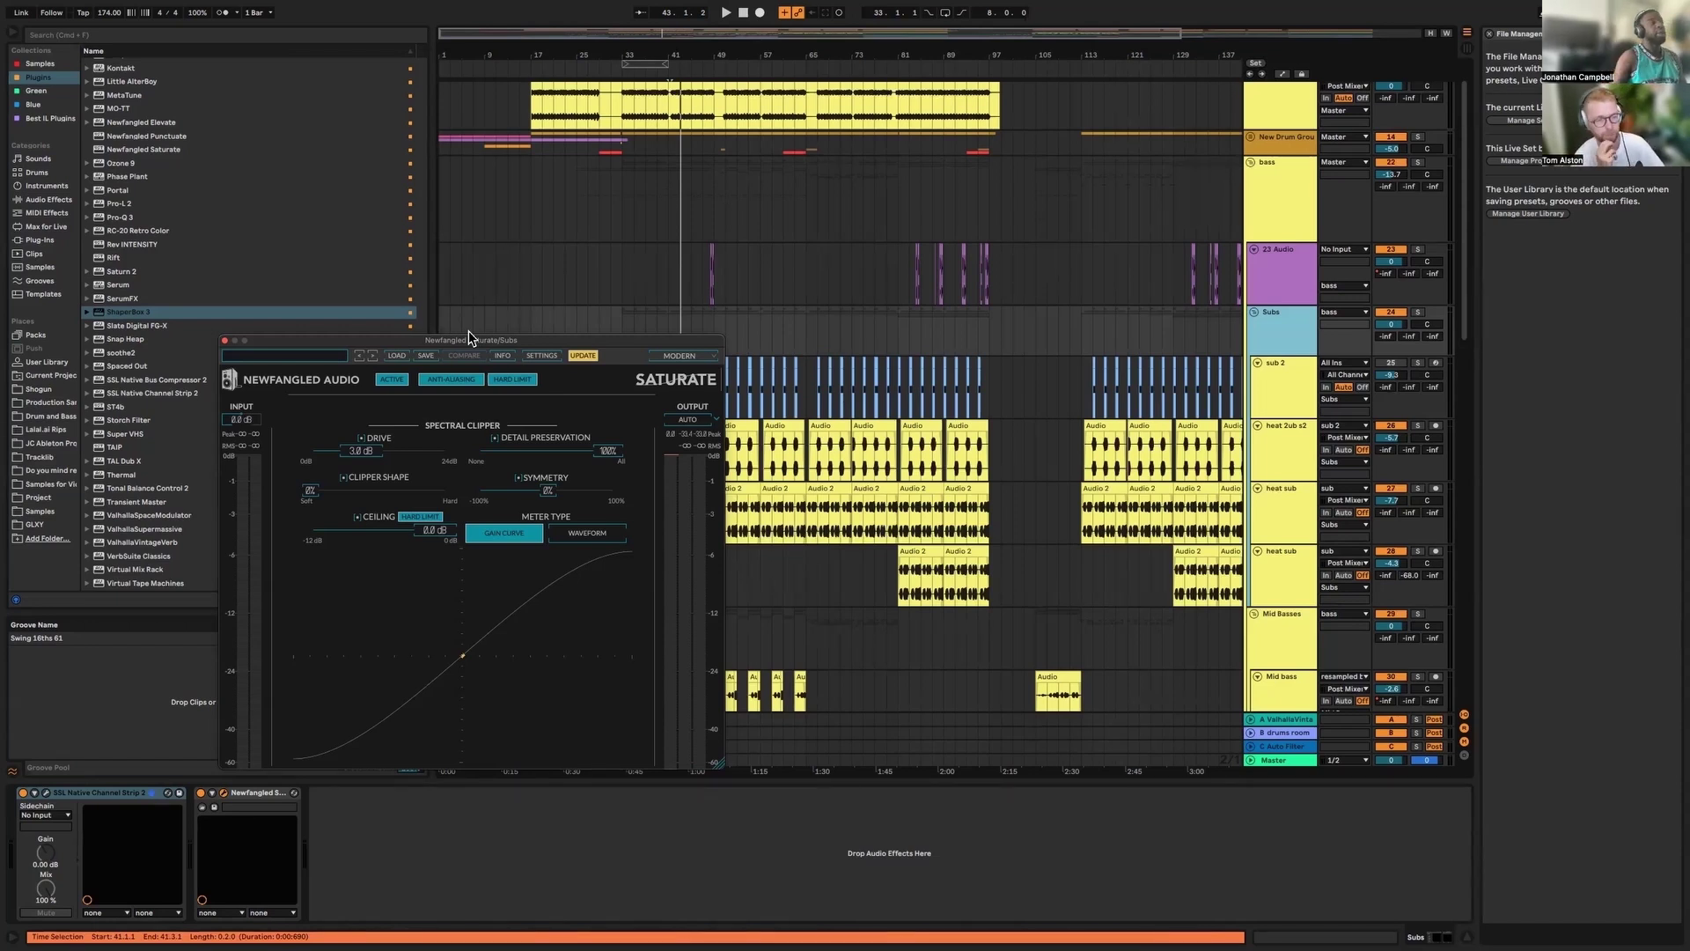
key("space")
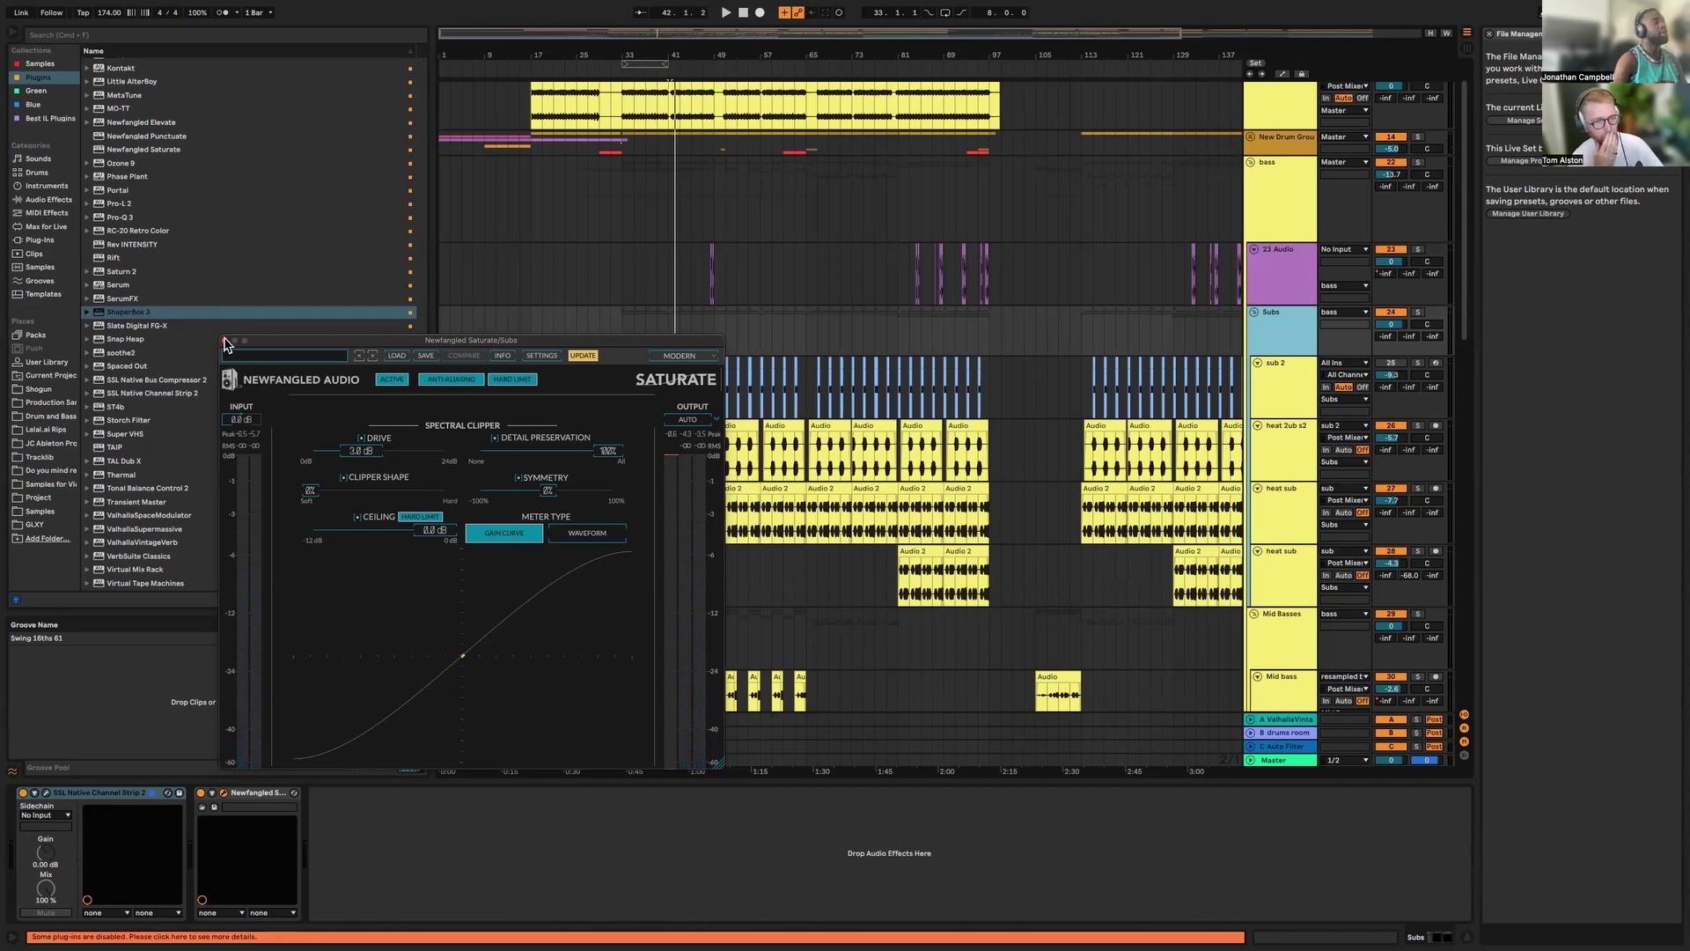
left_click(227, 341)
Collapse the bass group and expand the synth group to show its individual tracks
scroll(736, 524, "down", 5)
scroll(735, 525, "down", 3)
scroll(1033, 509, "up", 4)
scroll(1033, 504, "up", 4)
left_click(1250, 203)
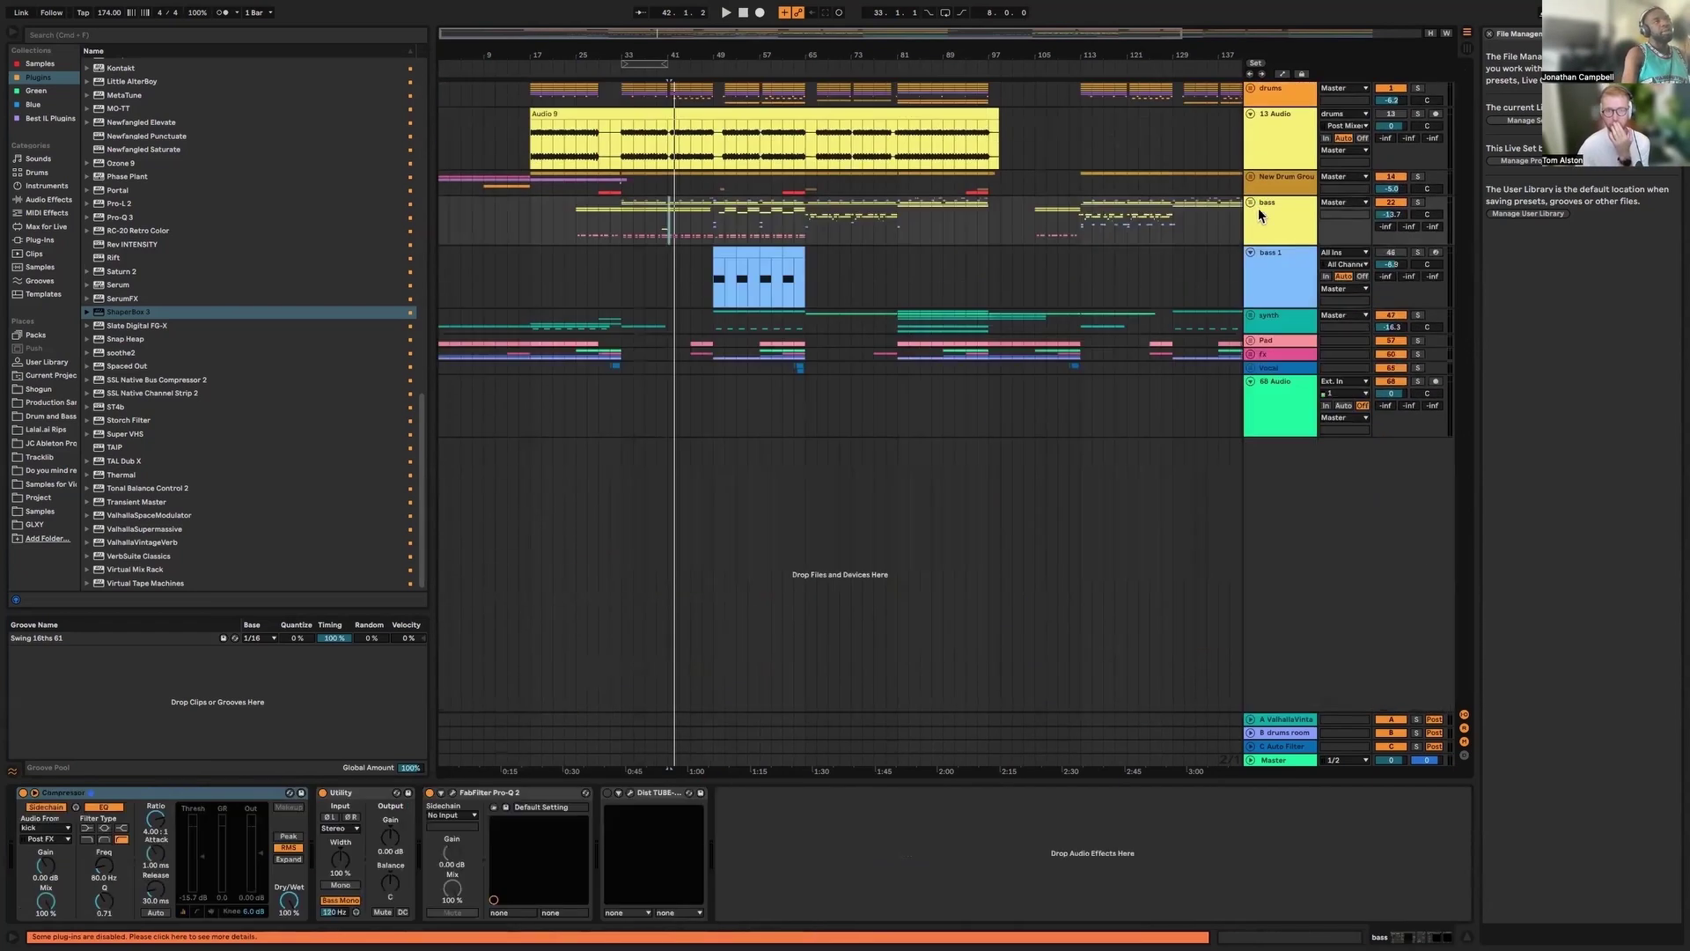
left_click(1292, 317)
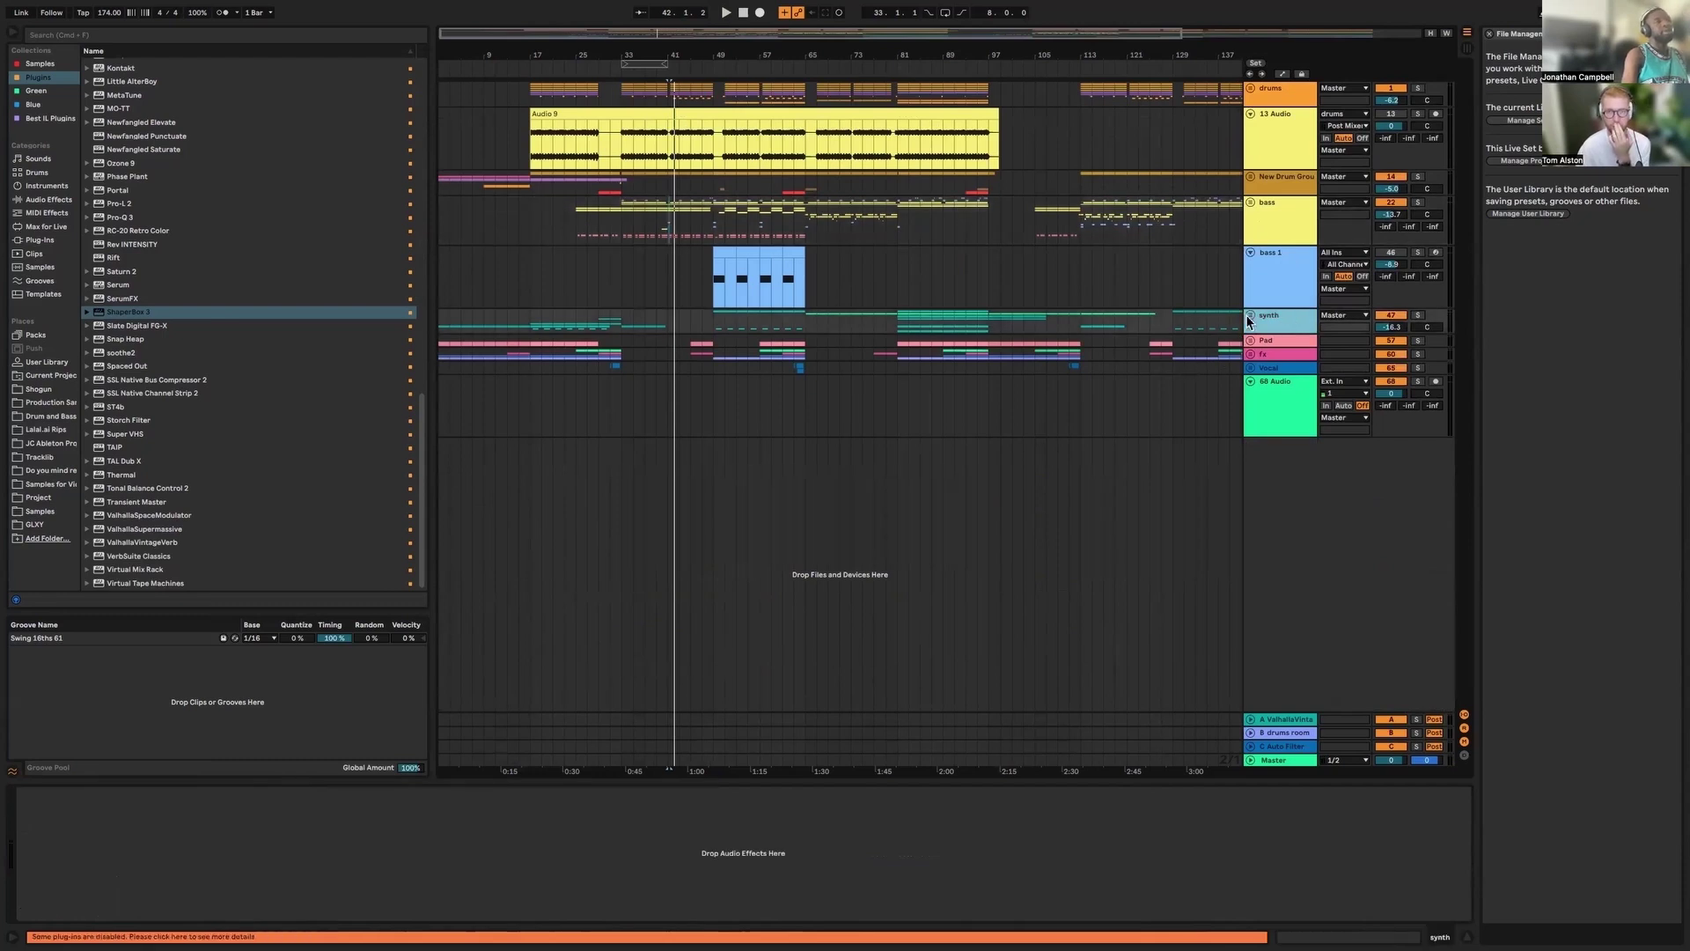
left_click(1250, 315)
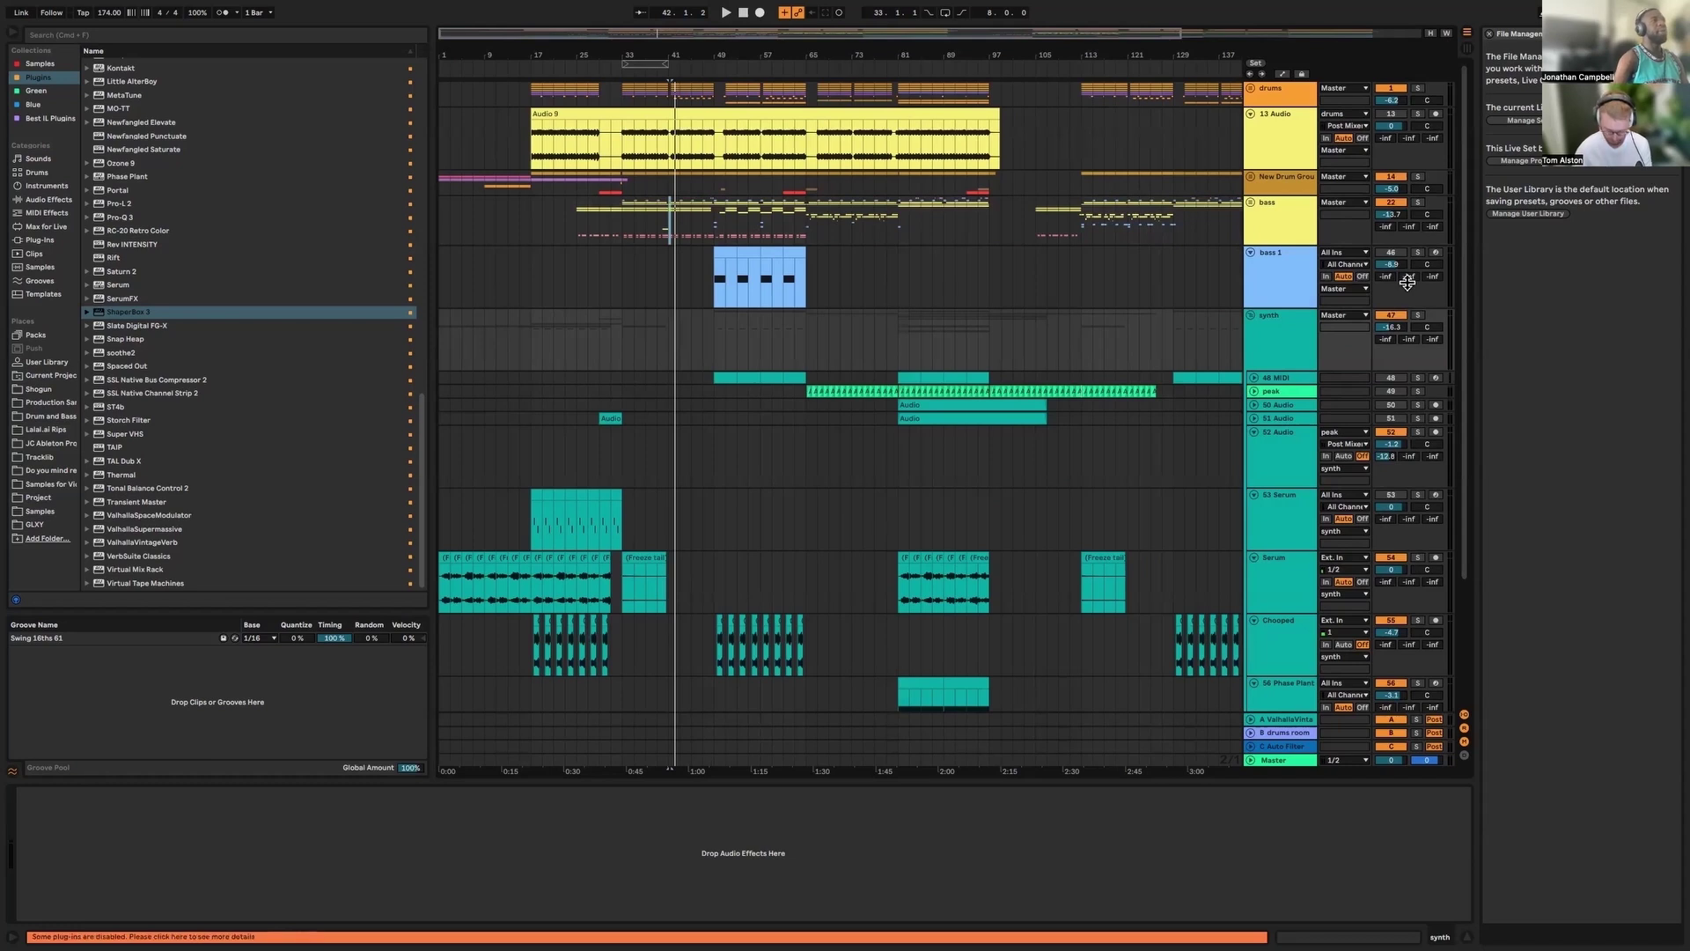
Solo the synth group and play the frozen Serum audio from the start of the track
left_click(1414, 316)
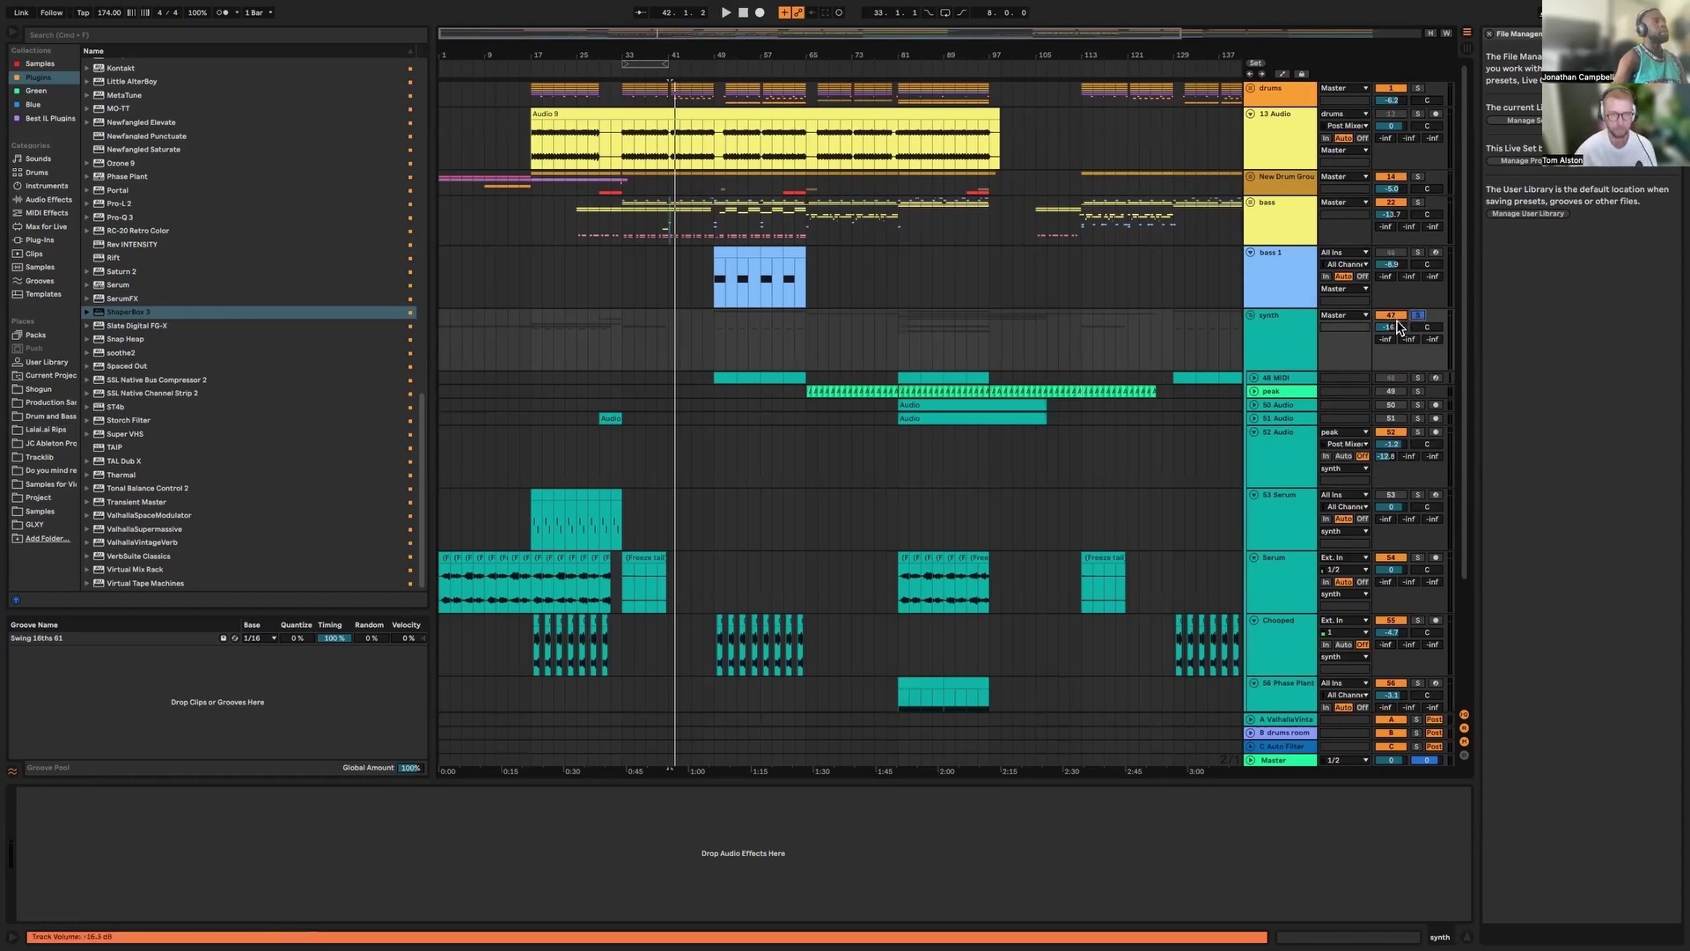
left_click(445, 570)
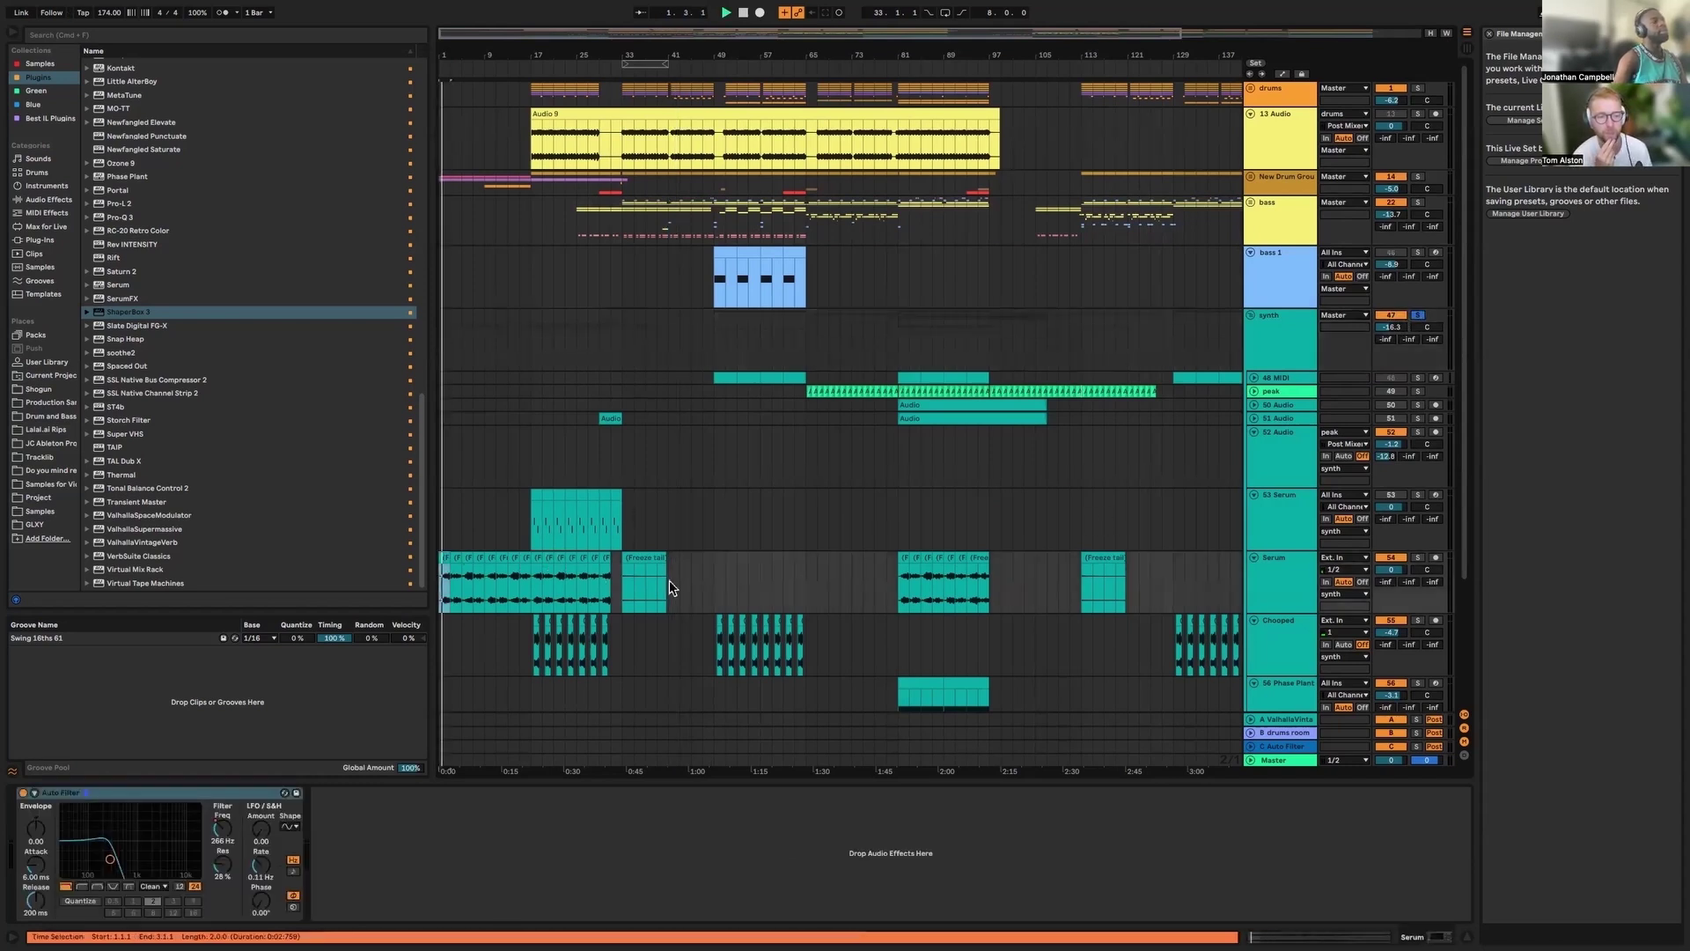
scroll(528, 378, "down", 2)
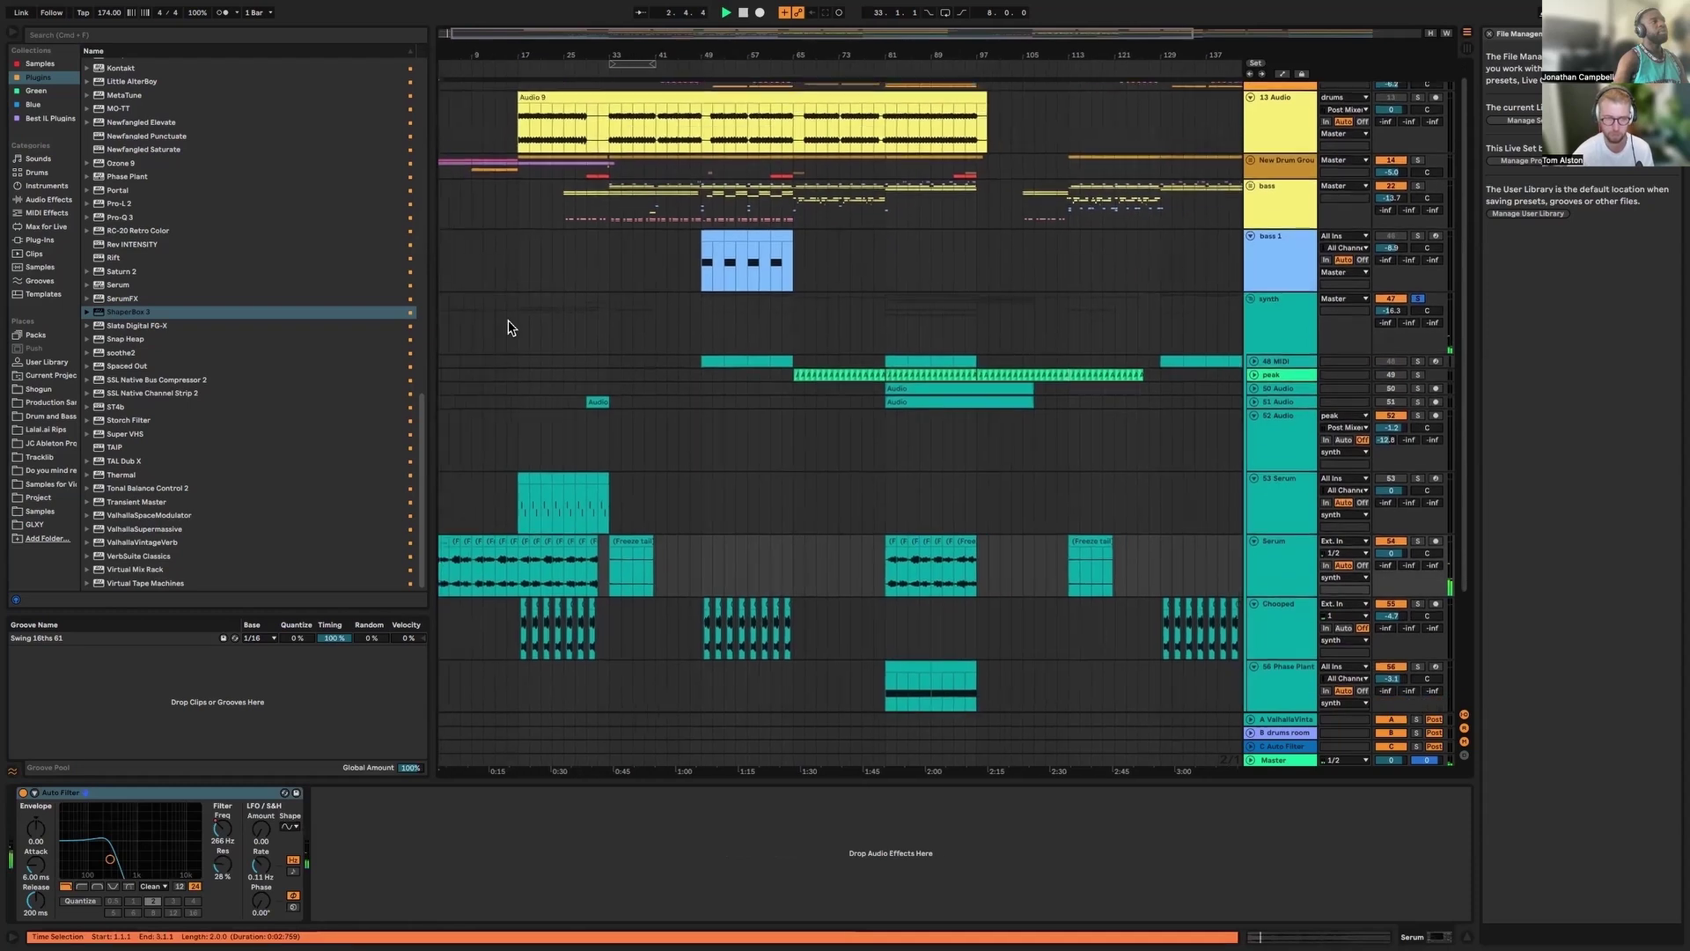
Solo the 53 Serum MIDI track and play its part from bar 17
left_click(1267, 485)
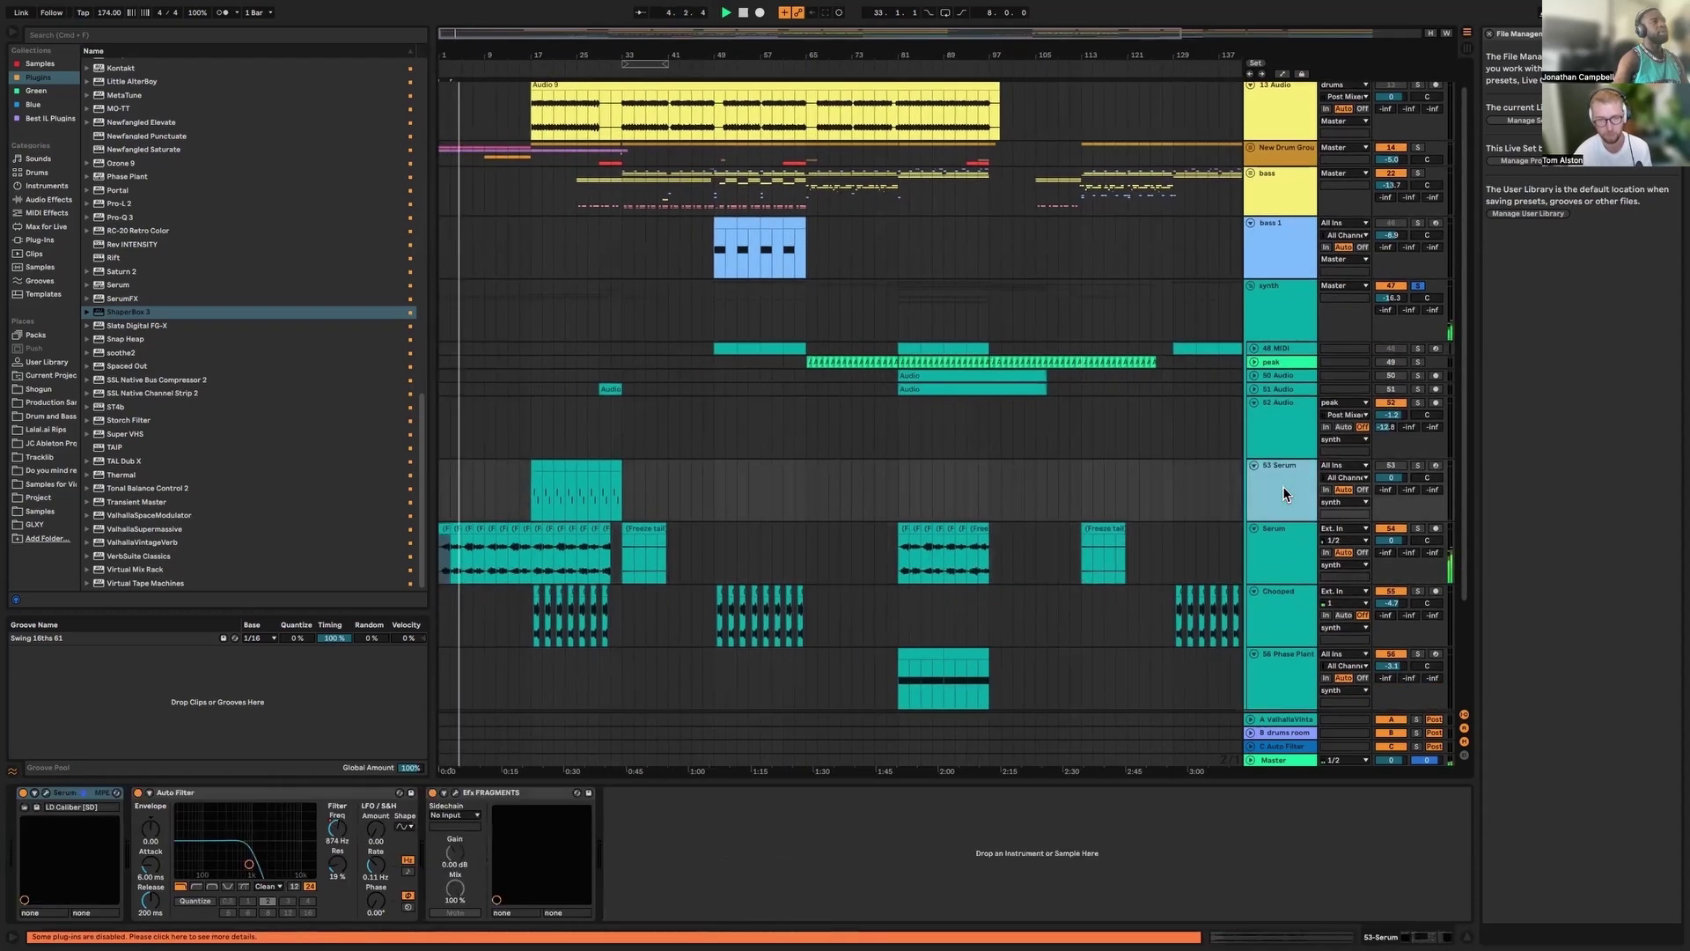
left_click(1417, 465)
left_click(536, 470)
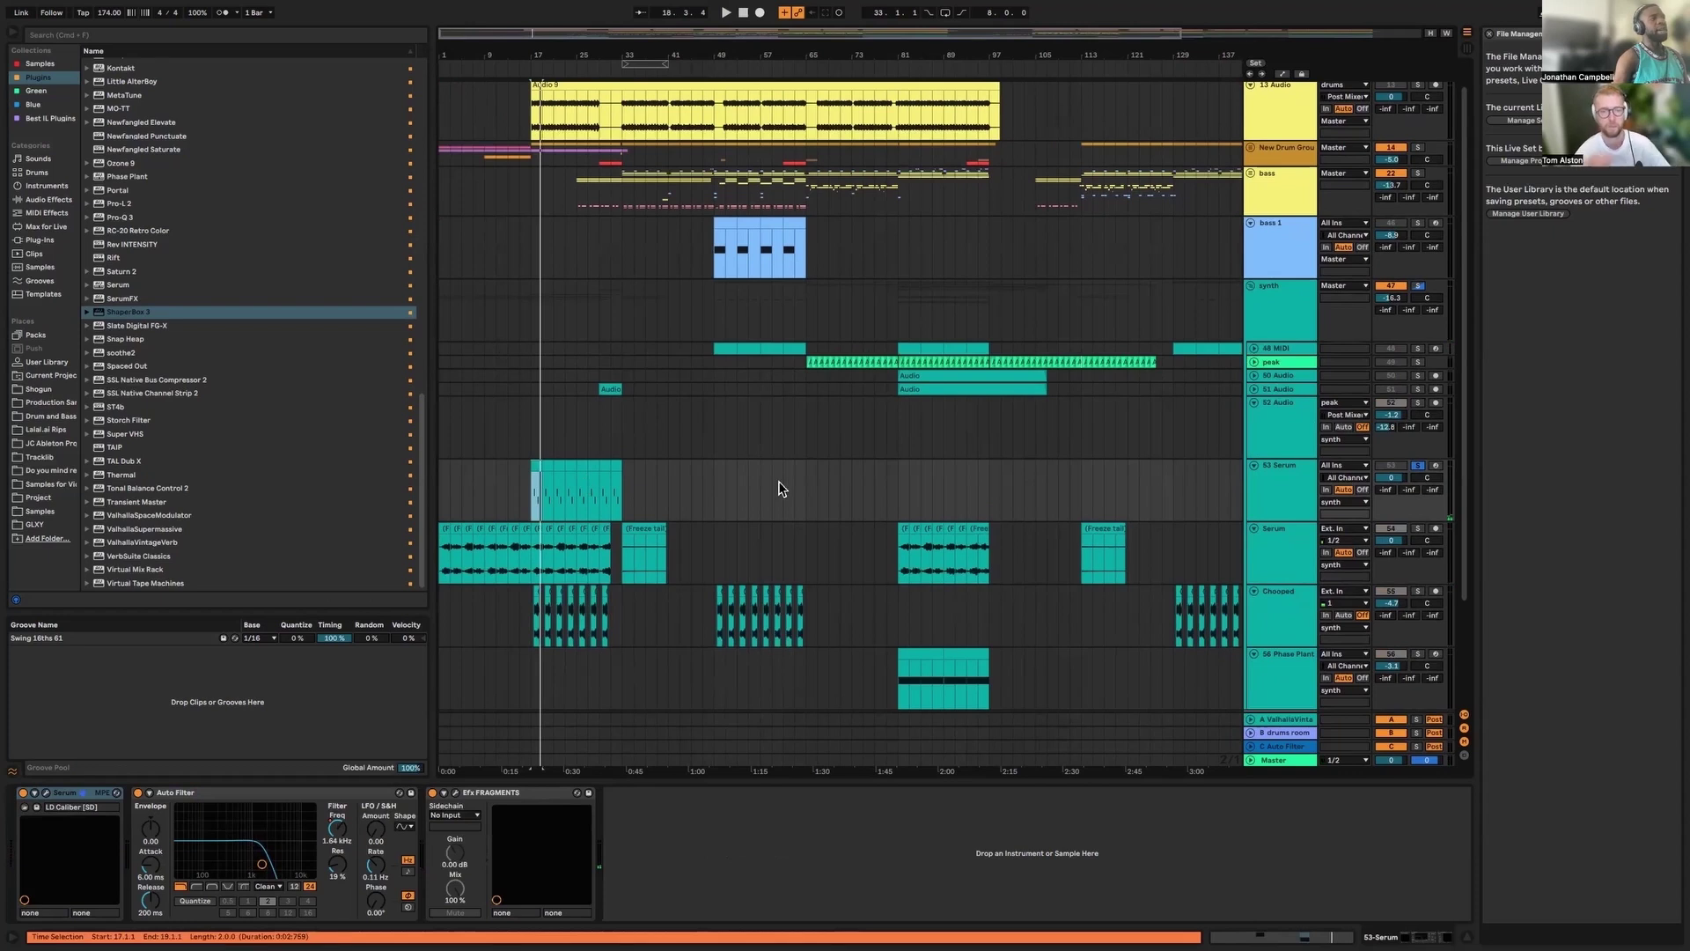
Move the solo to the frozen Serum audio track, and inspect EFX Fragments on the 53 Serum track before closing it
left_click(1418, 529)
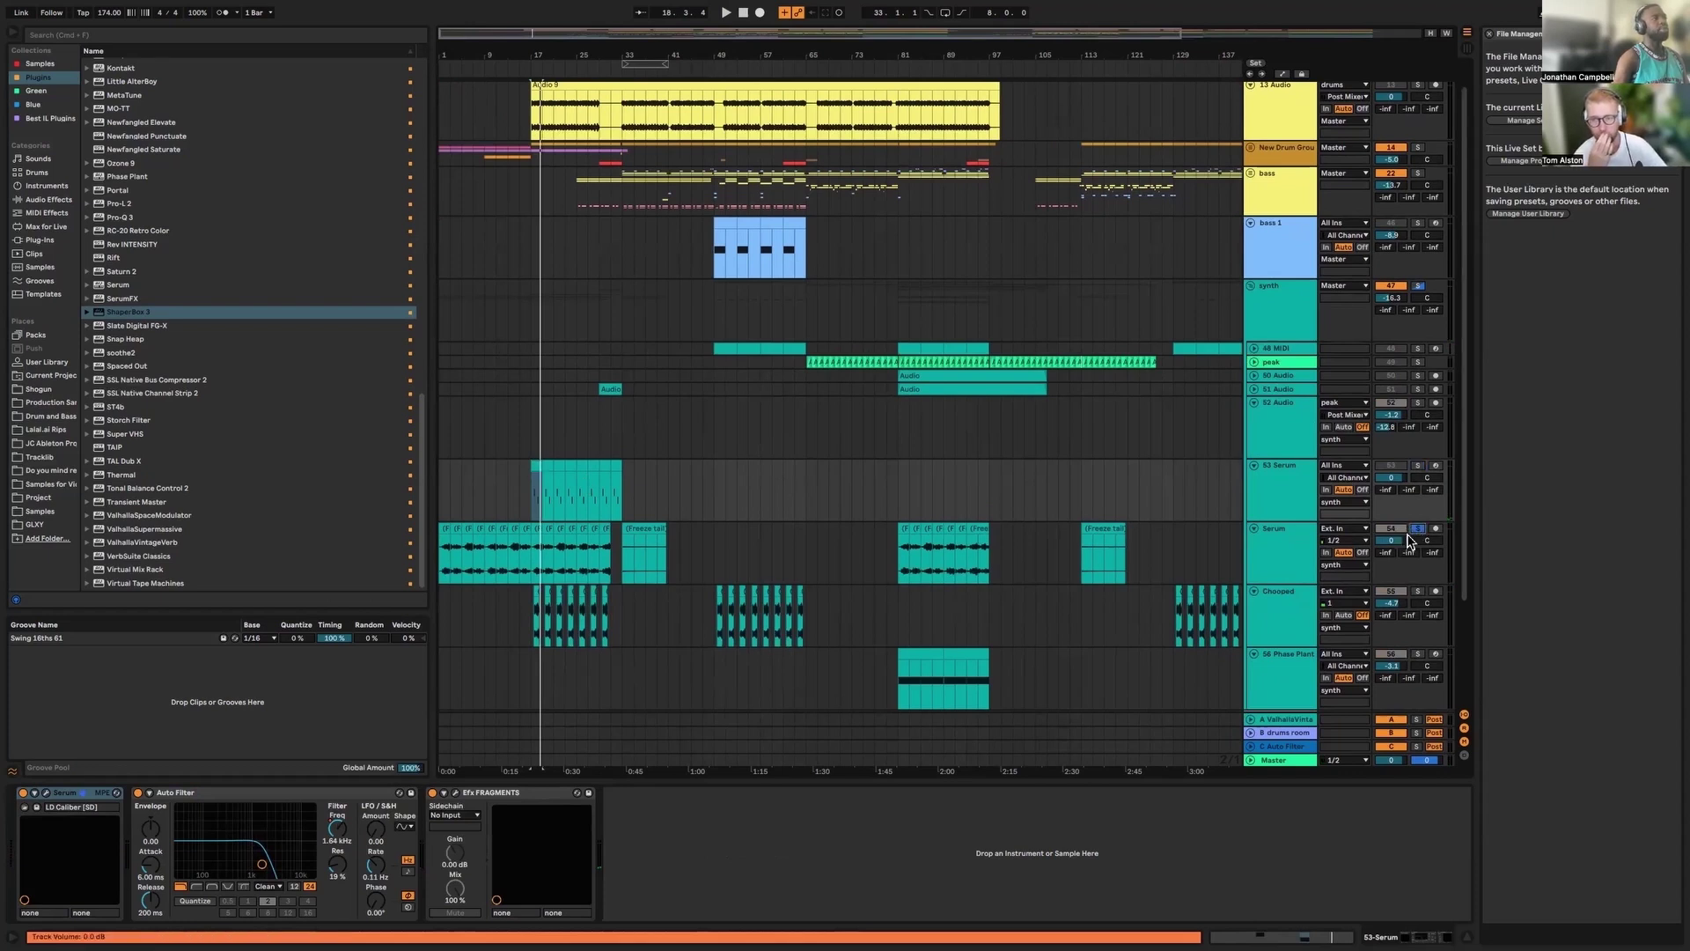
left_click(1282, 555)
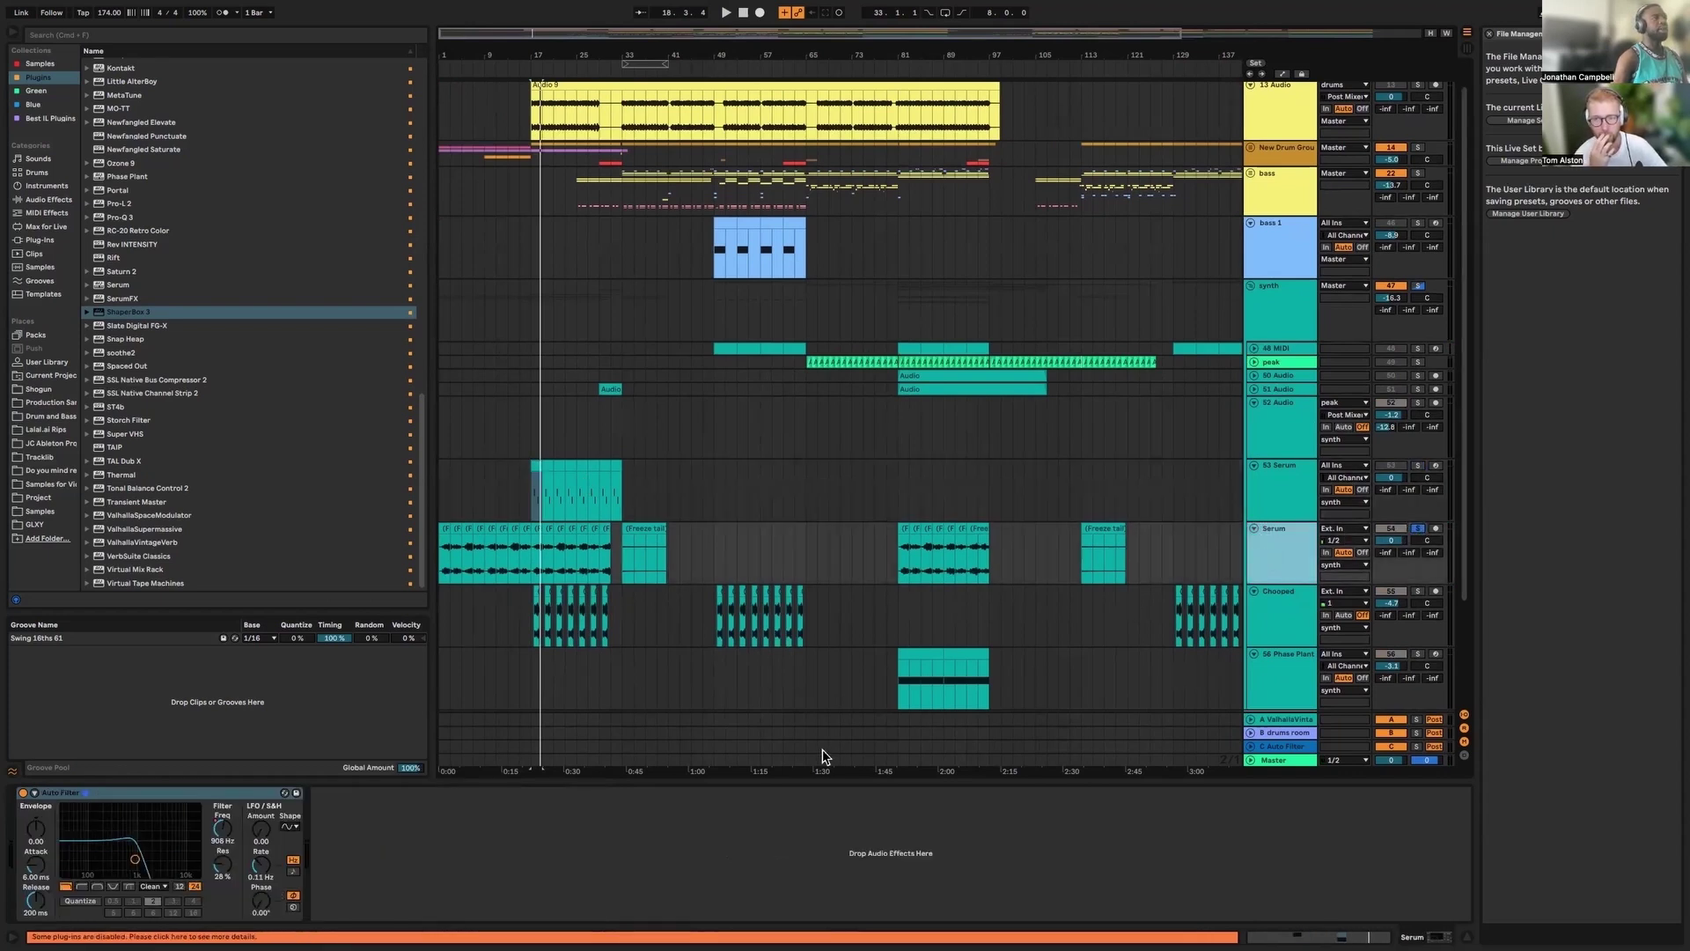
left_click(1297, 497)
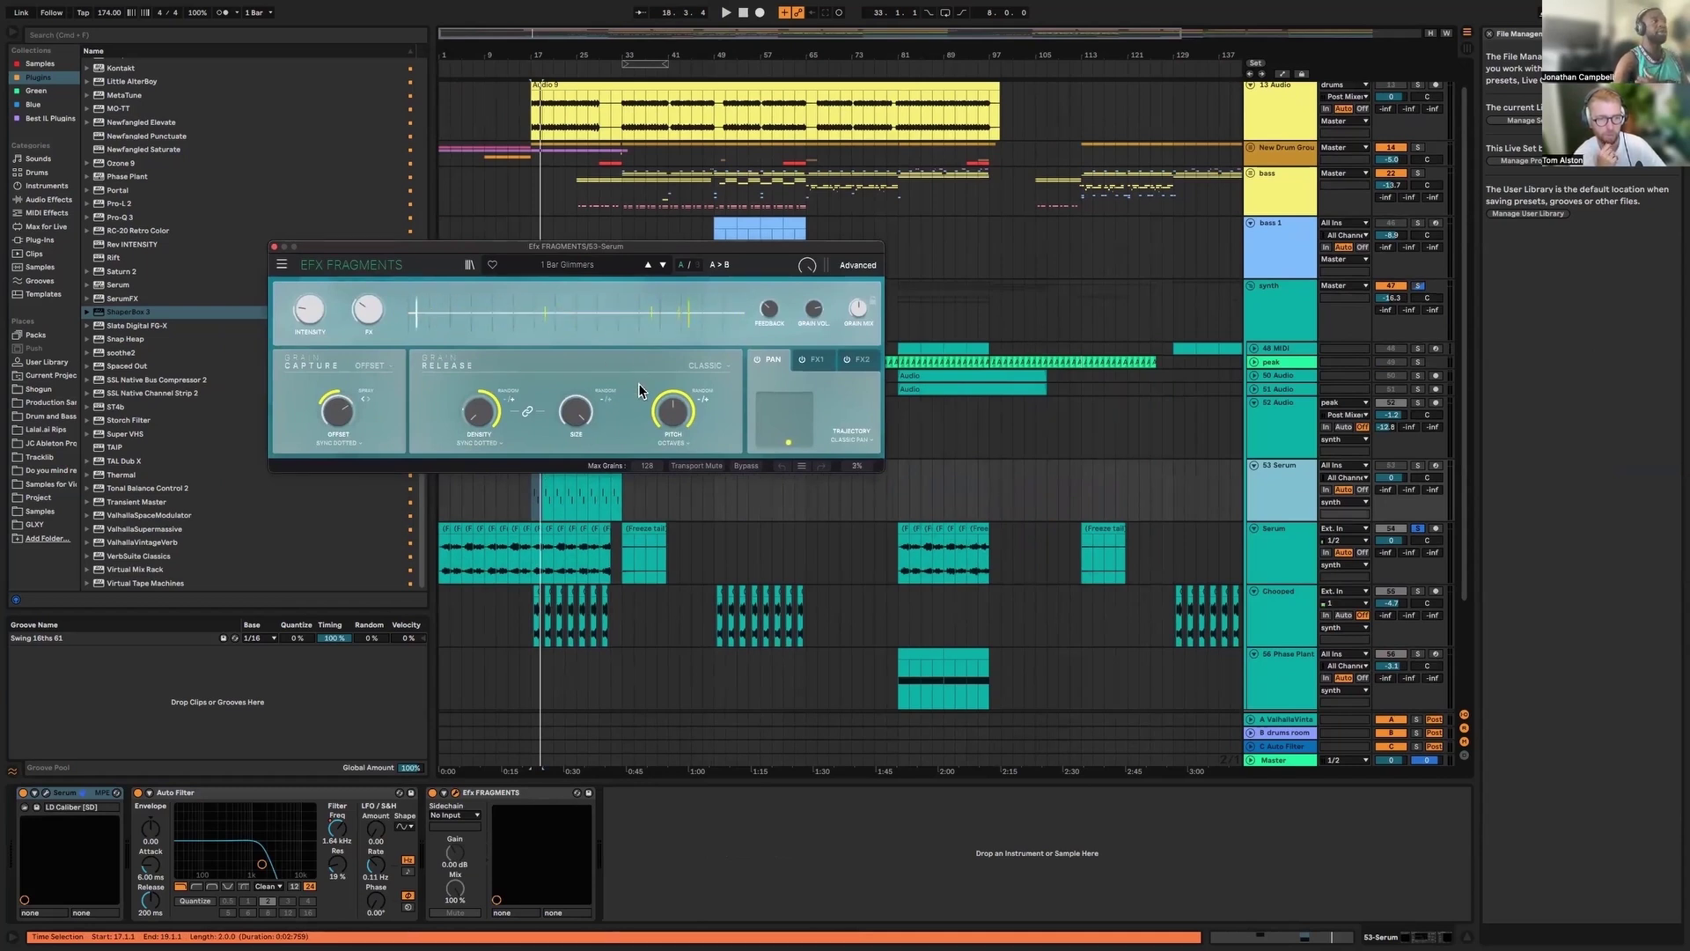
left_click(273, 247)
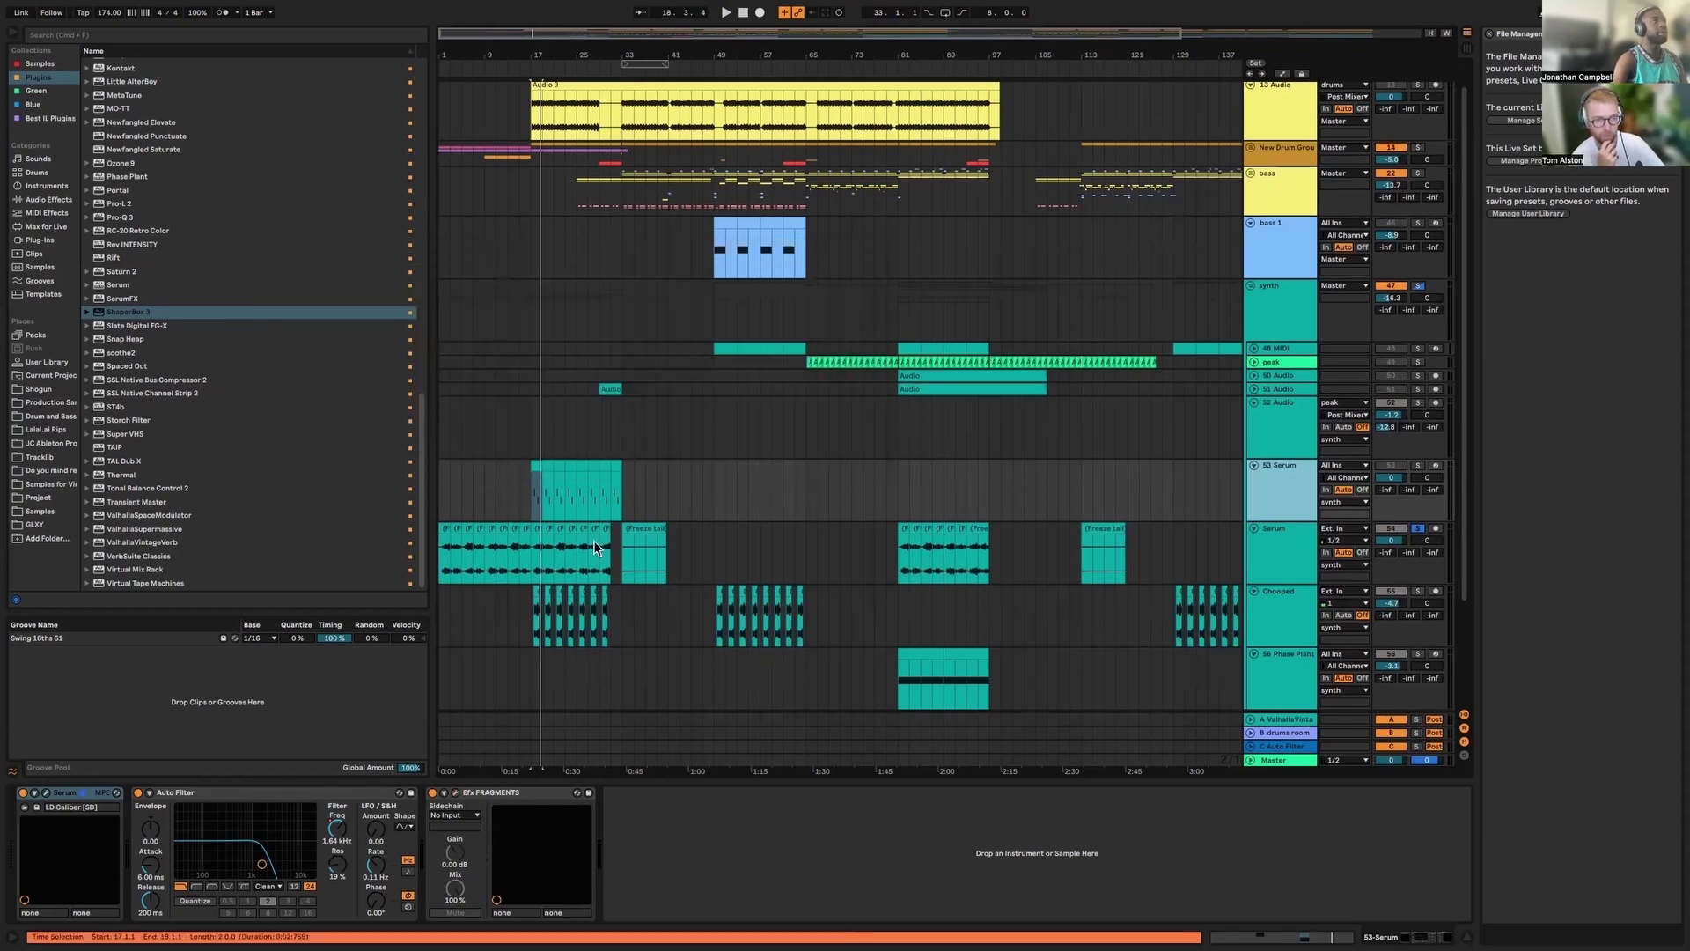
Play the frozen Serum audio from bar 7 and bring up its Auto Filter frequency automation
left_click(478, 544)
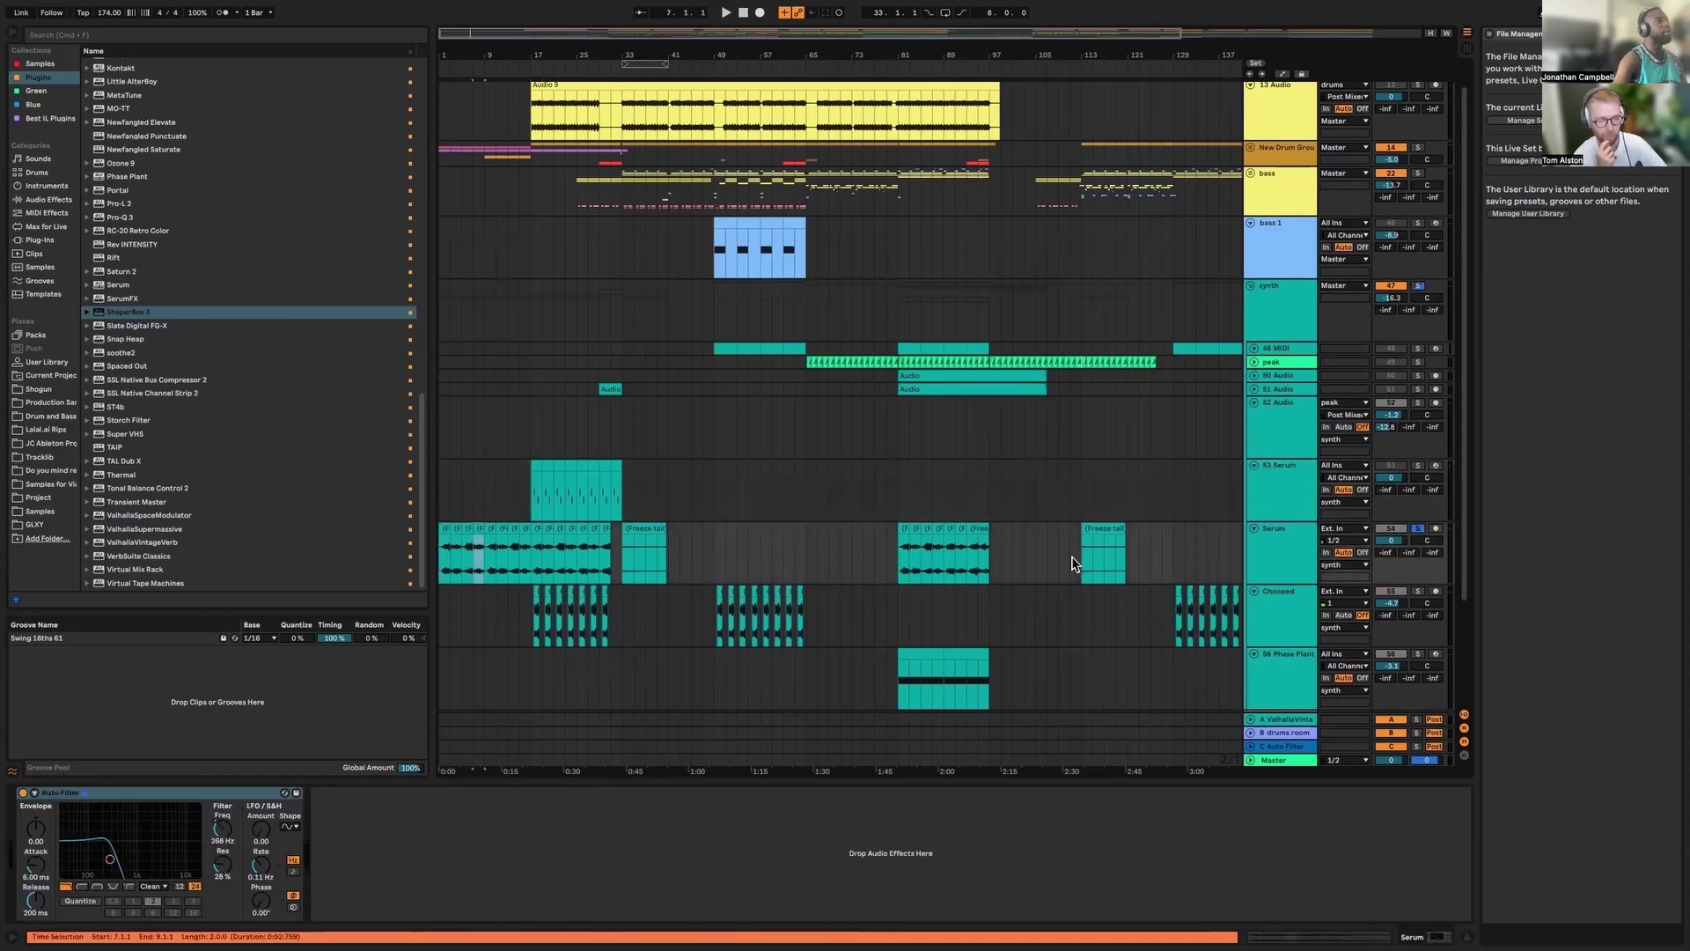
key("space")
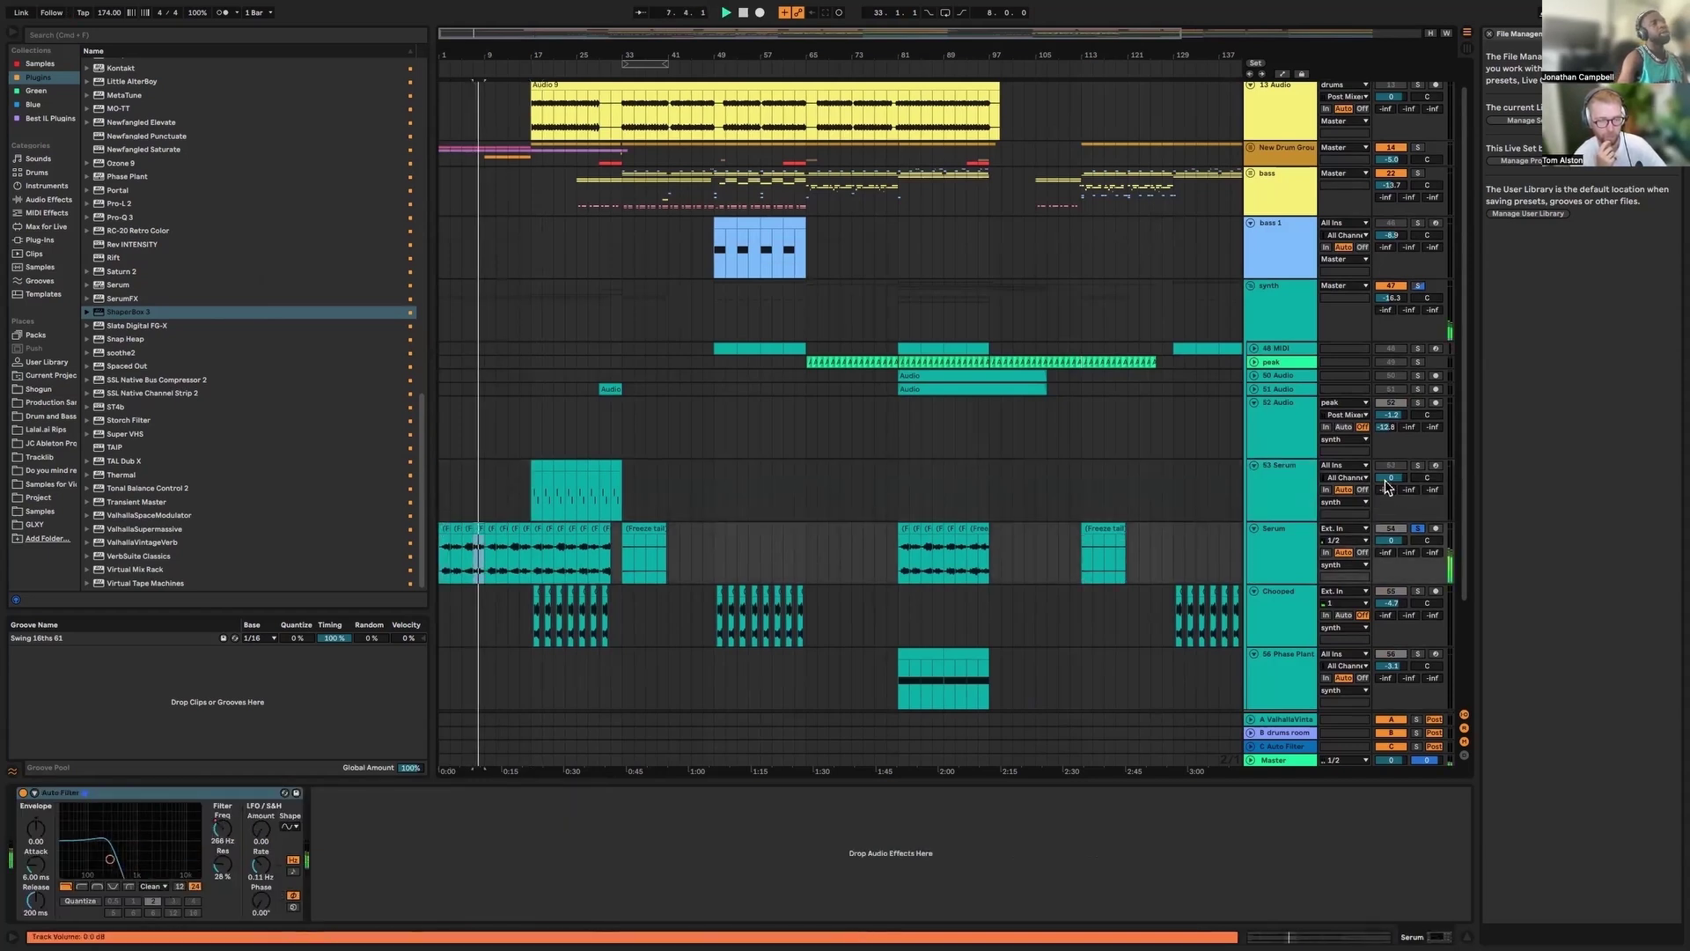
left_click(1280, 552)
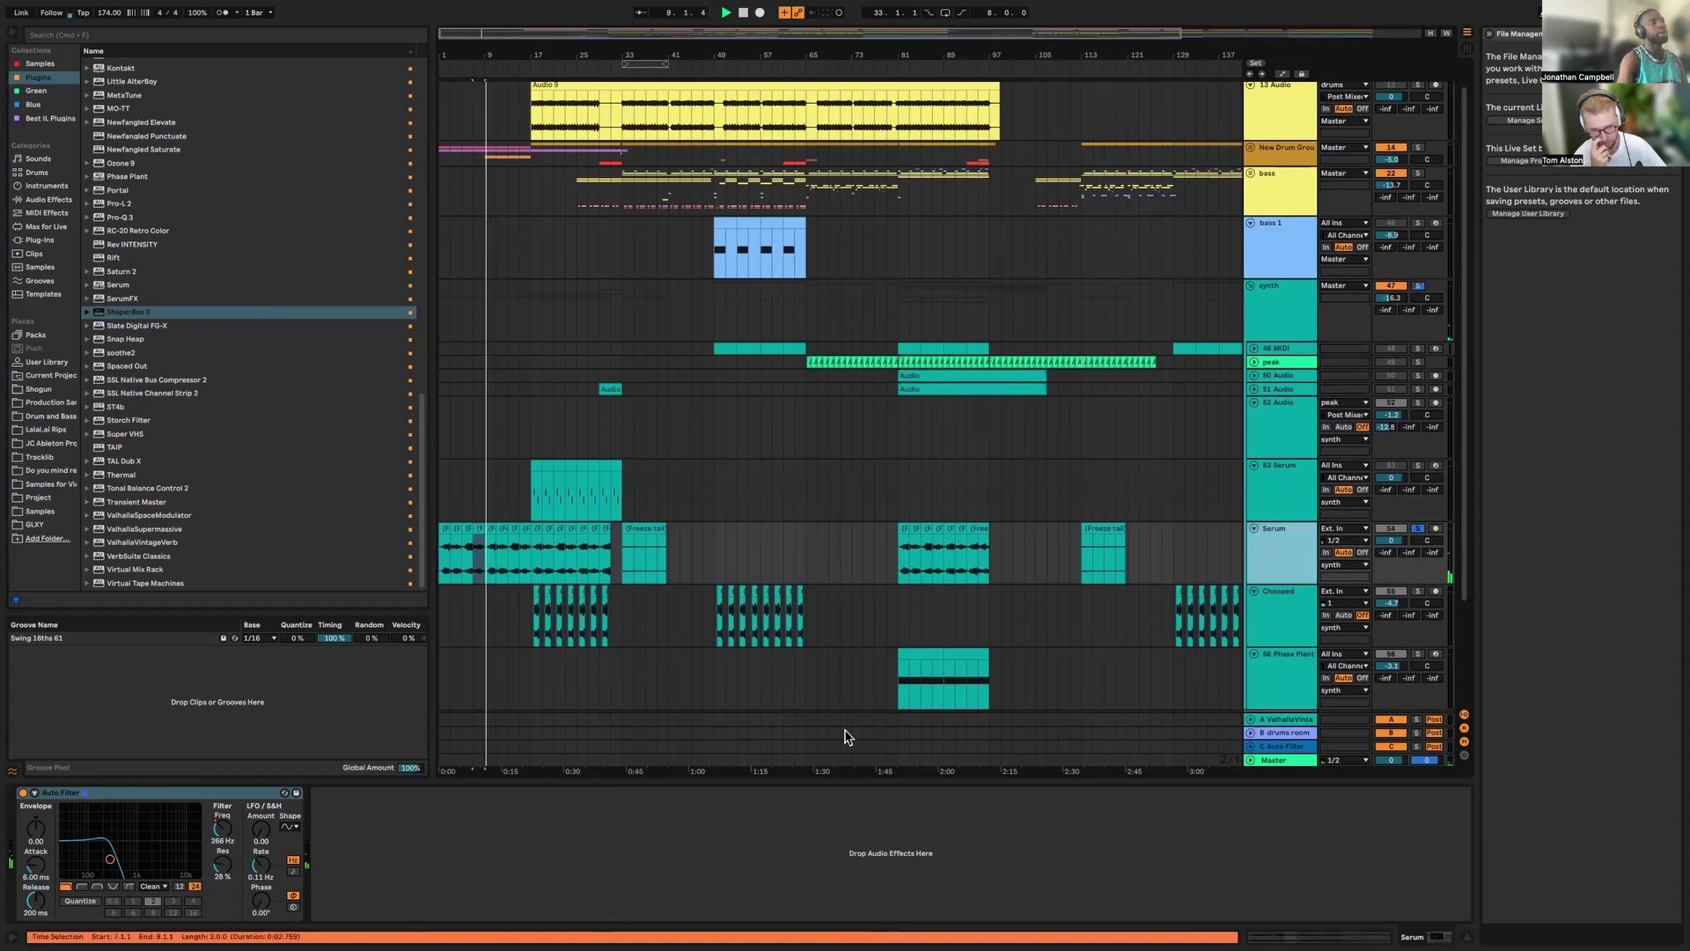
key("a")
left_click(584, 529)
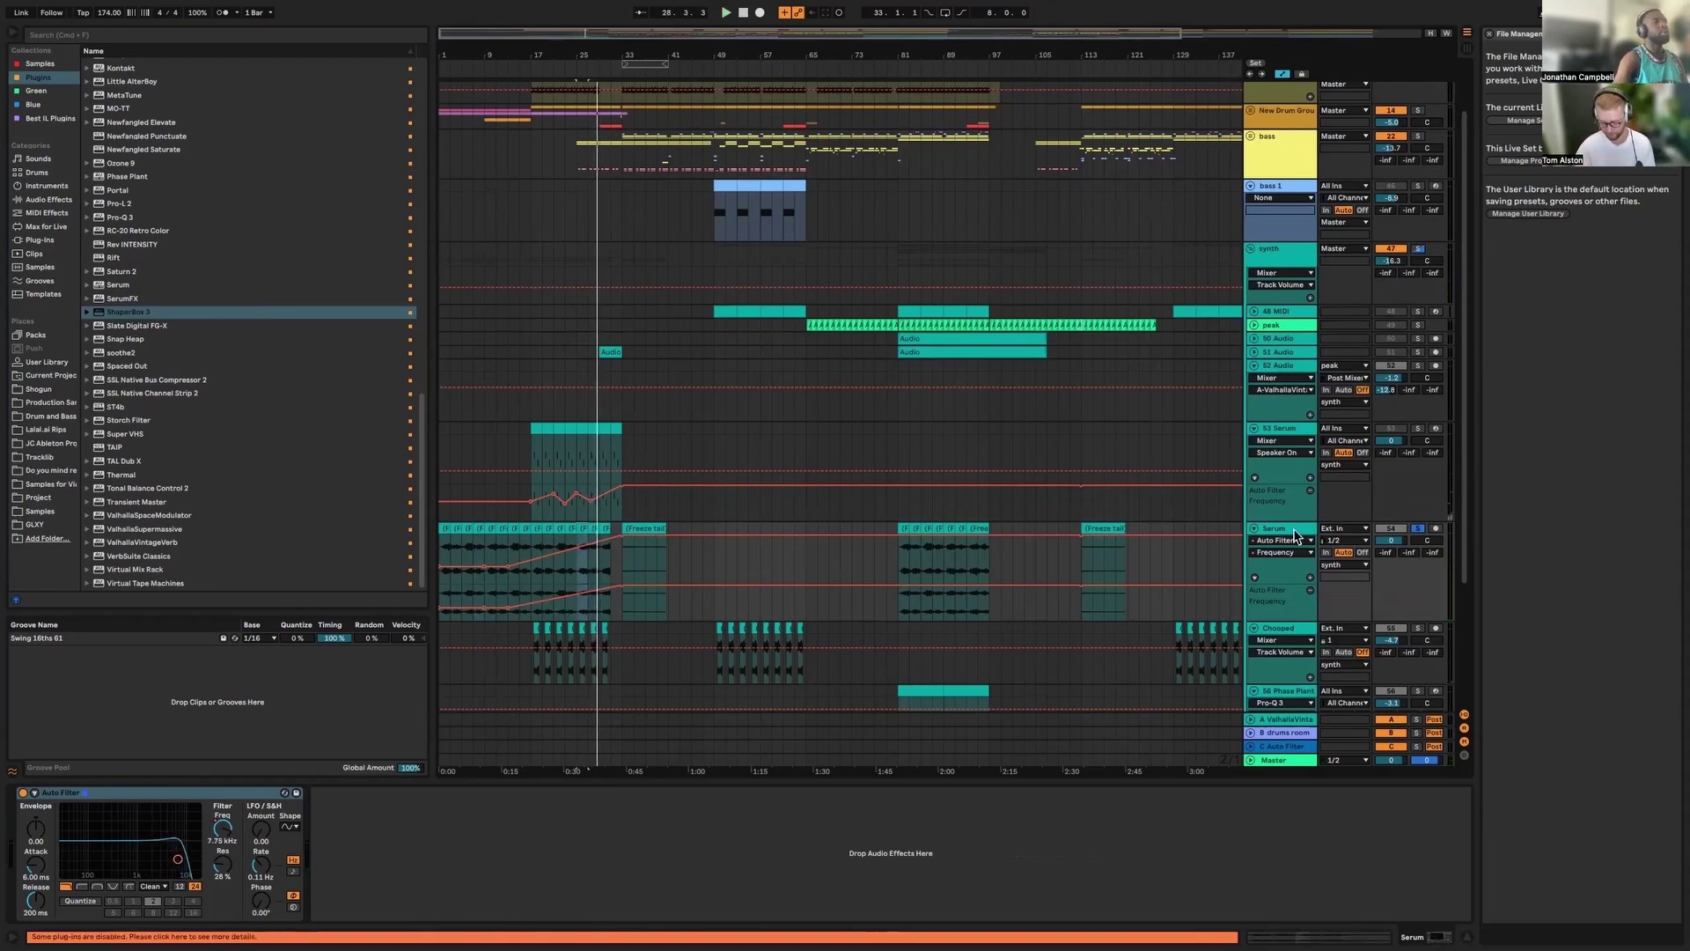
Solo the Chopped track and play its second frozen clip, at bar 19
scroll(885, 585, "down", 2)
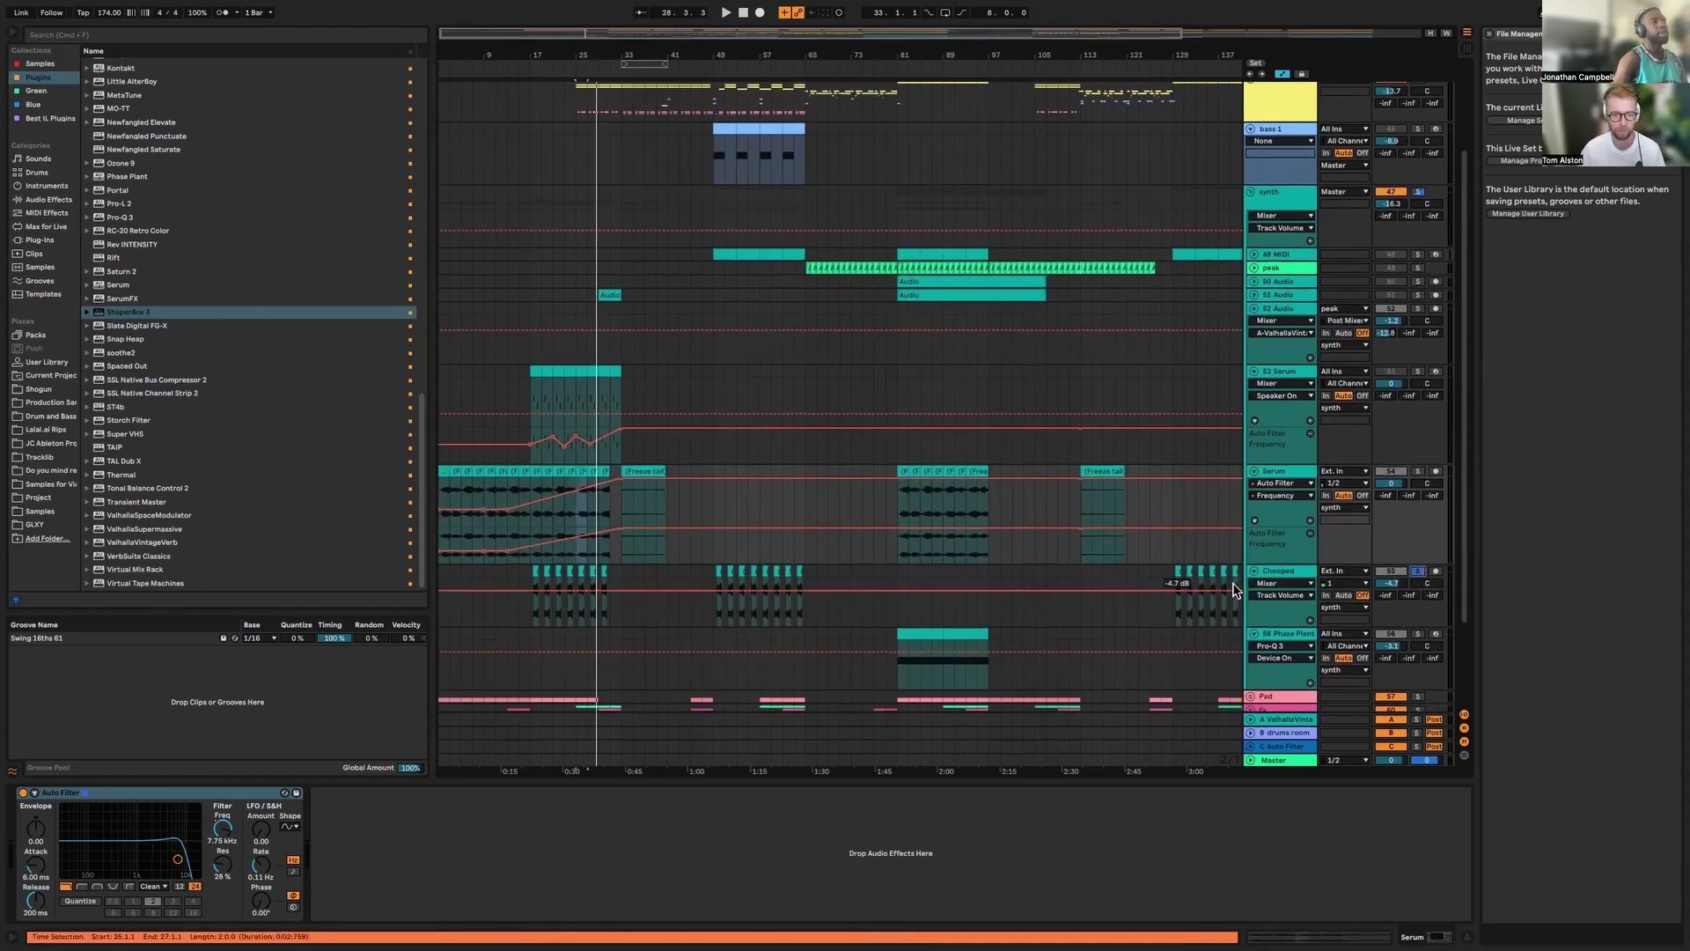
scroll(480, 132, "down", 1)
left_click_drag(529, 34, 532, 123)
left_click(649, 568)
key("space")
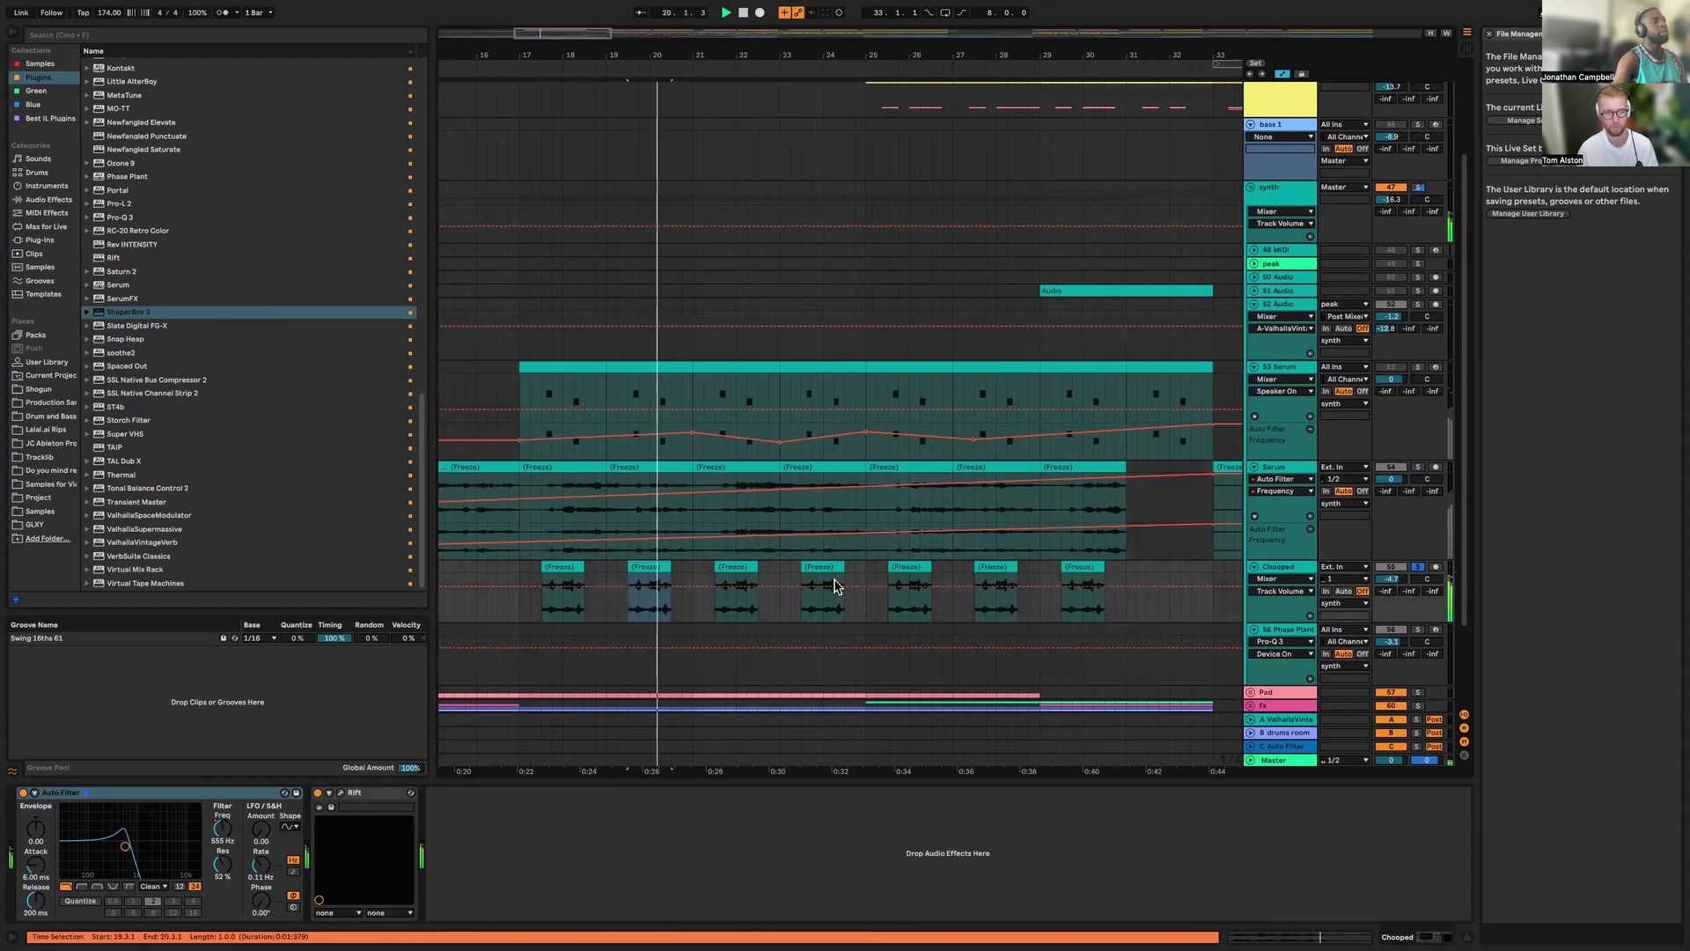
Open the second Chopped clip's detail view and examine its Beats warp settings while playing it
double_click(650, 572)
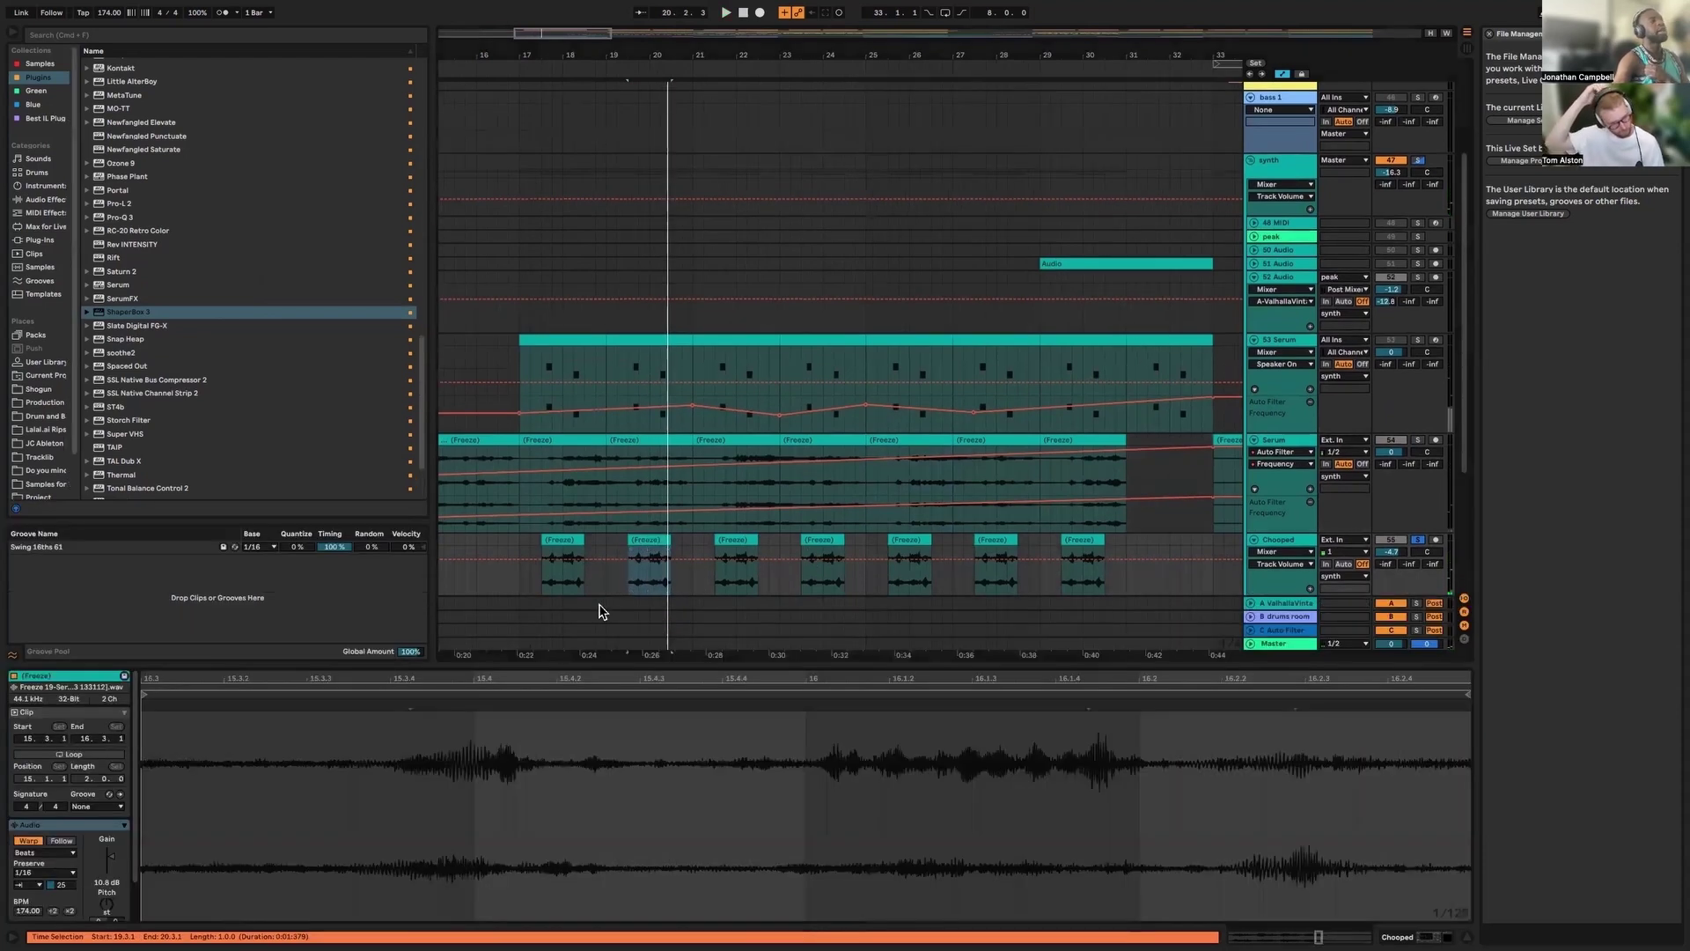
scroll(614, 534, "down", 5)
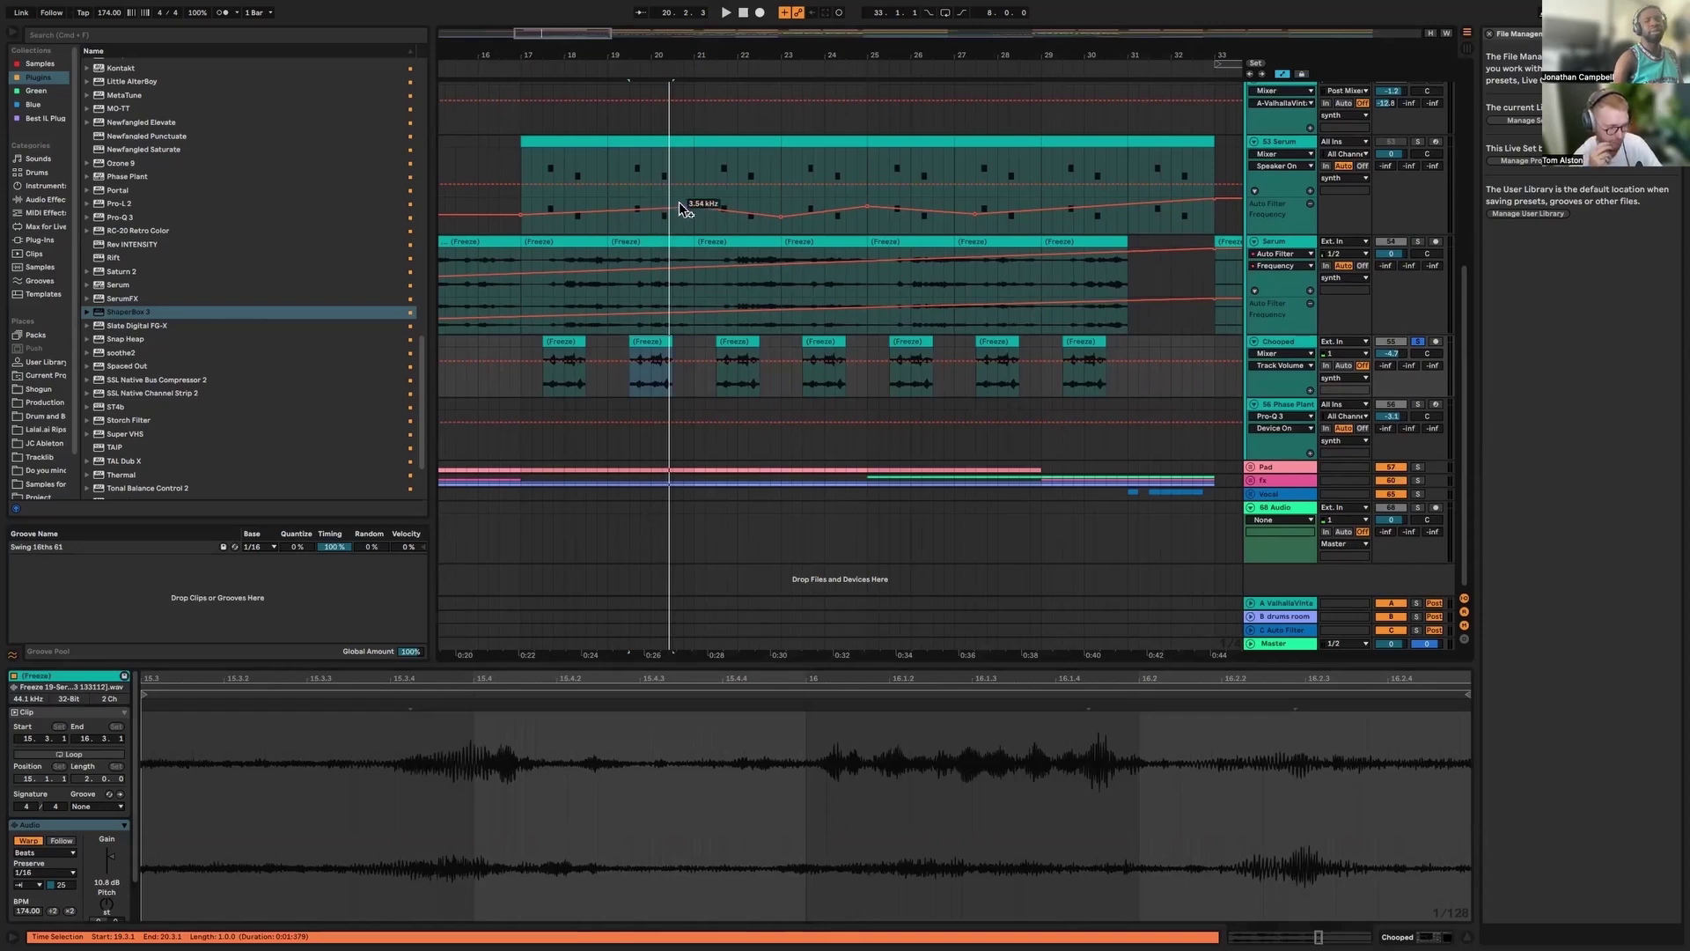
scroll(104, 786, "down", 2)
scroll(103, 786, "down", 1)
key("space")
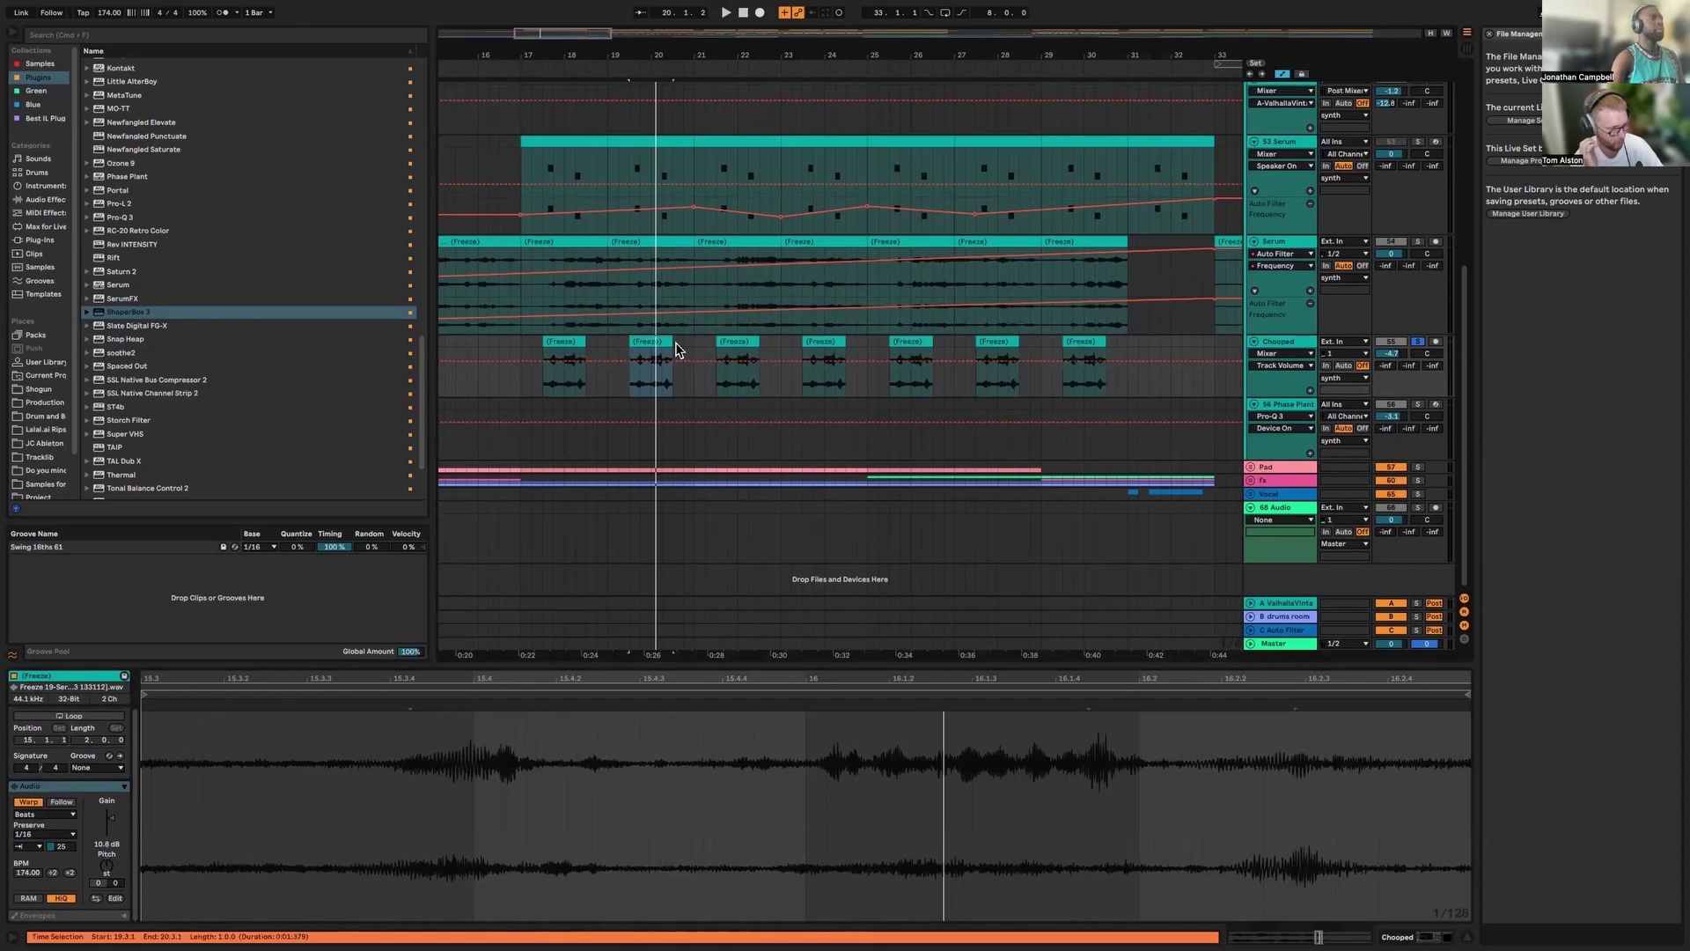
Hide the automation lanes and loop playback over the selected Chopped clip at bar 19
key("a")
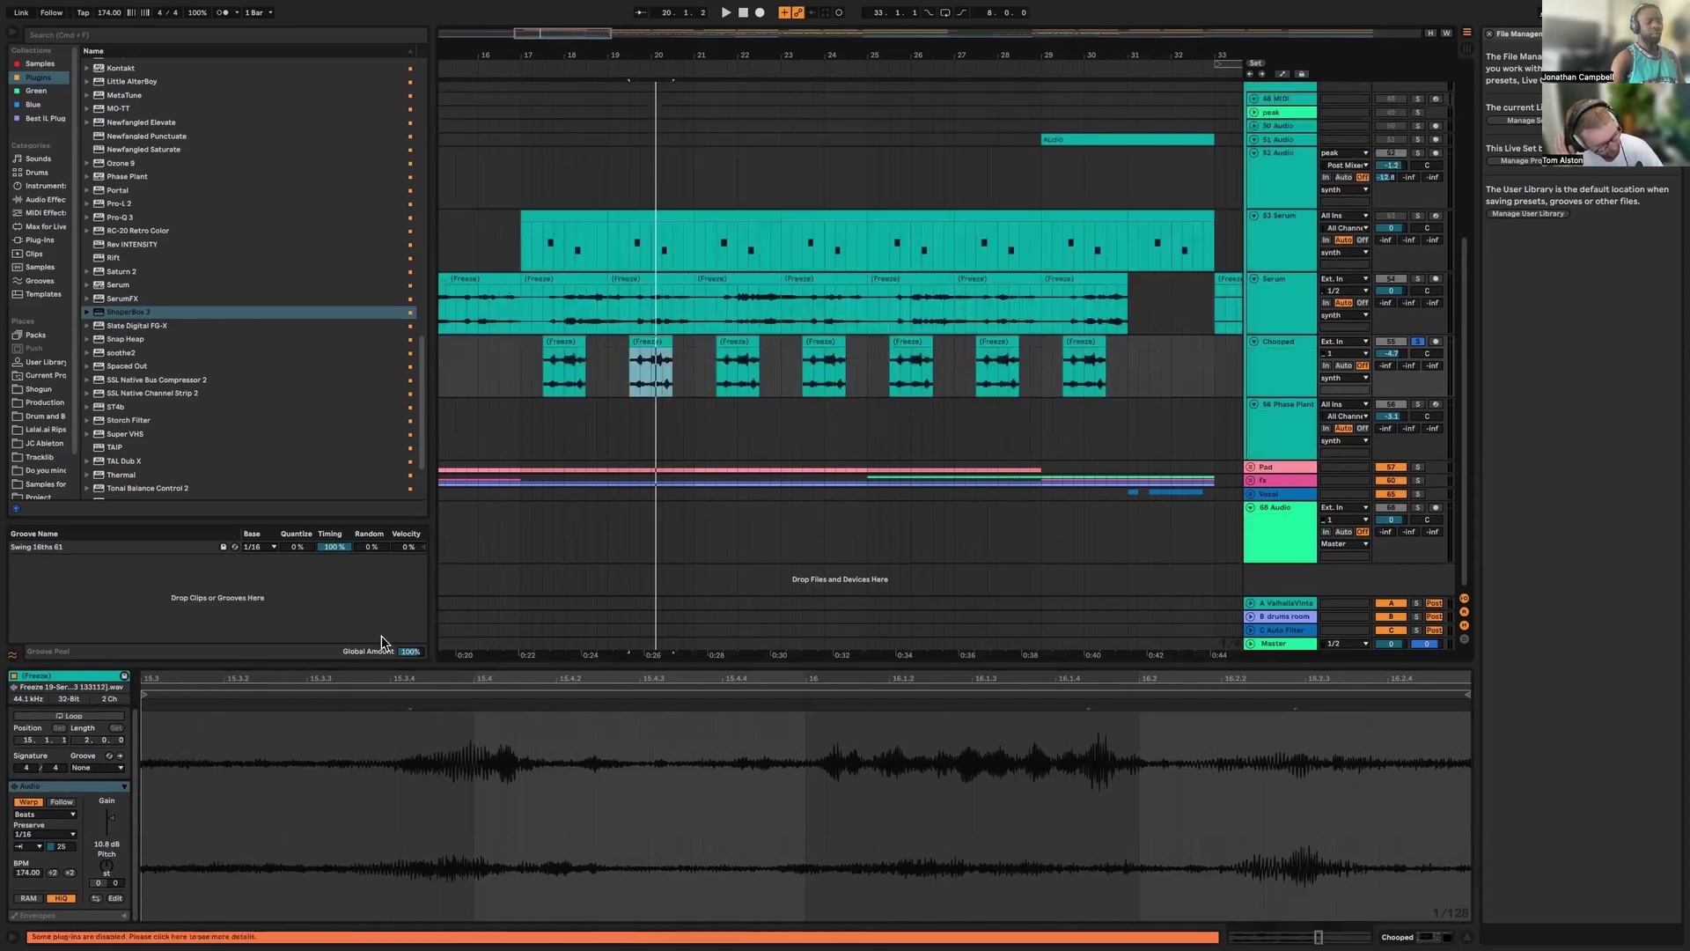
key("ctrl+l")
key("space")
Audition the Chopped clip's transient envelope at 100, set it to 24, and close the clip view
left_click_drag(62, 846, 62, 780)
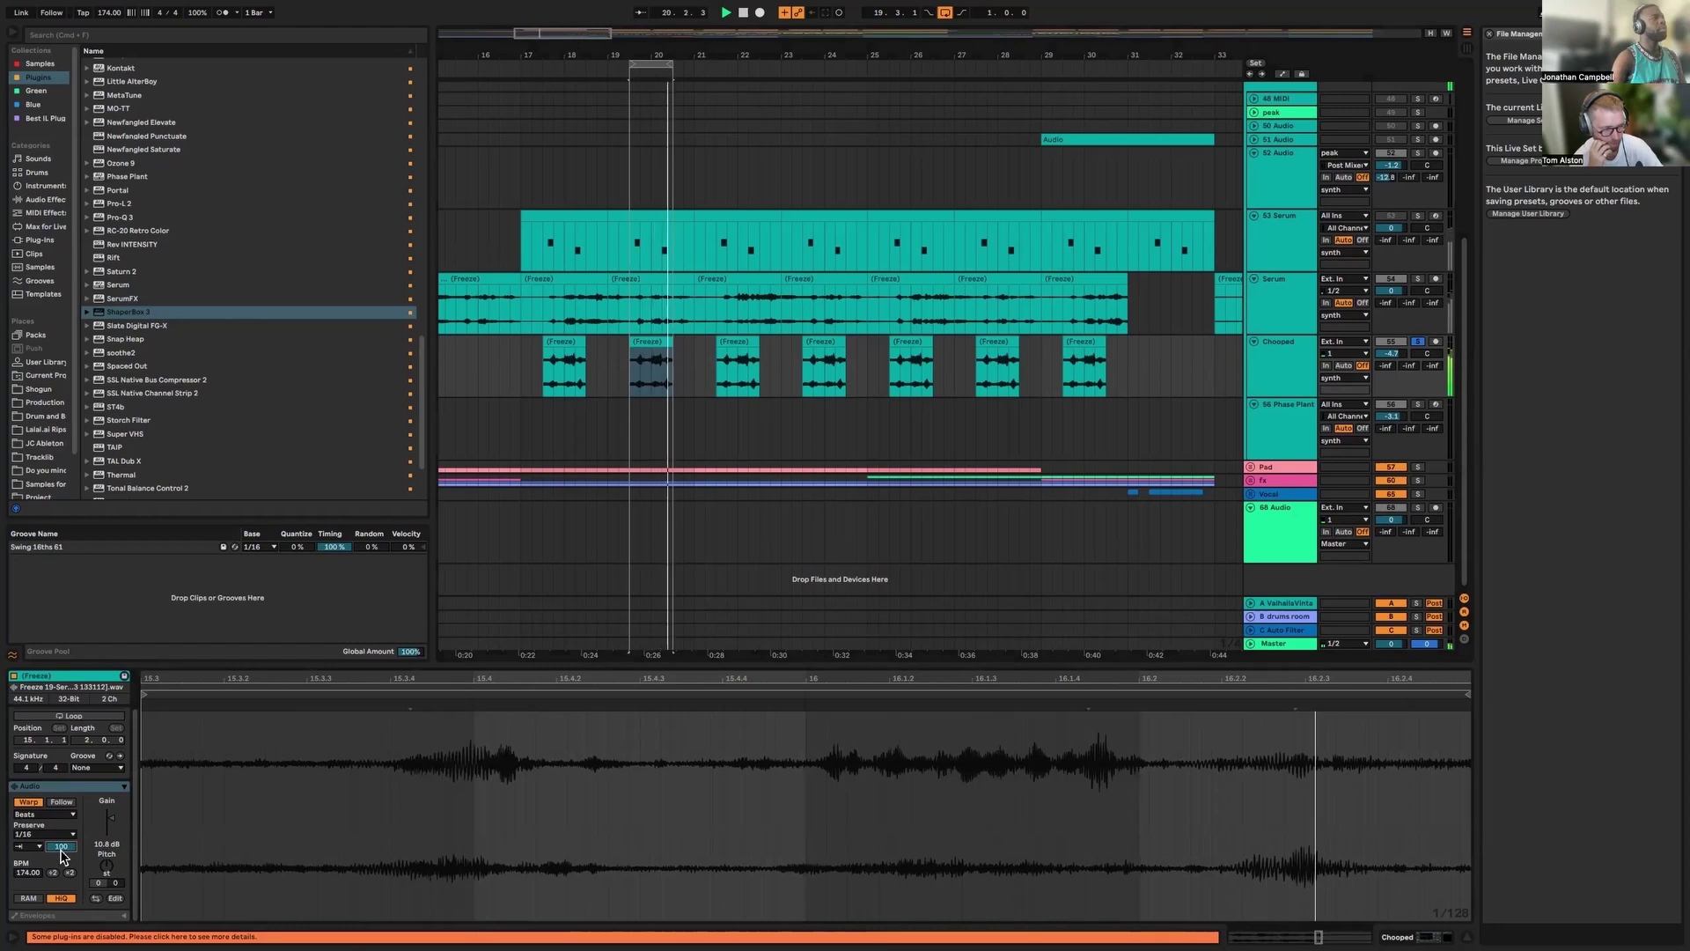
type("54")
key("Return")
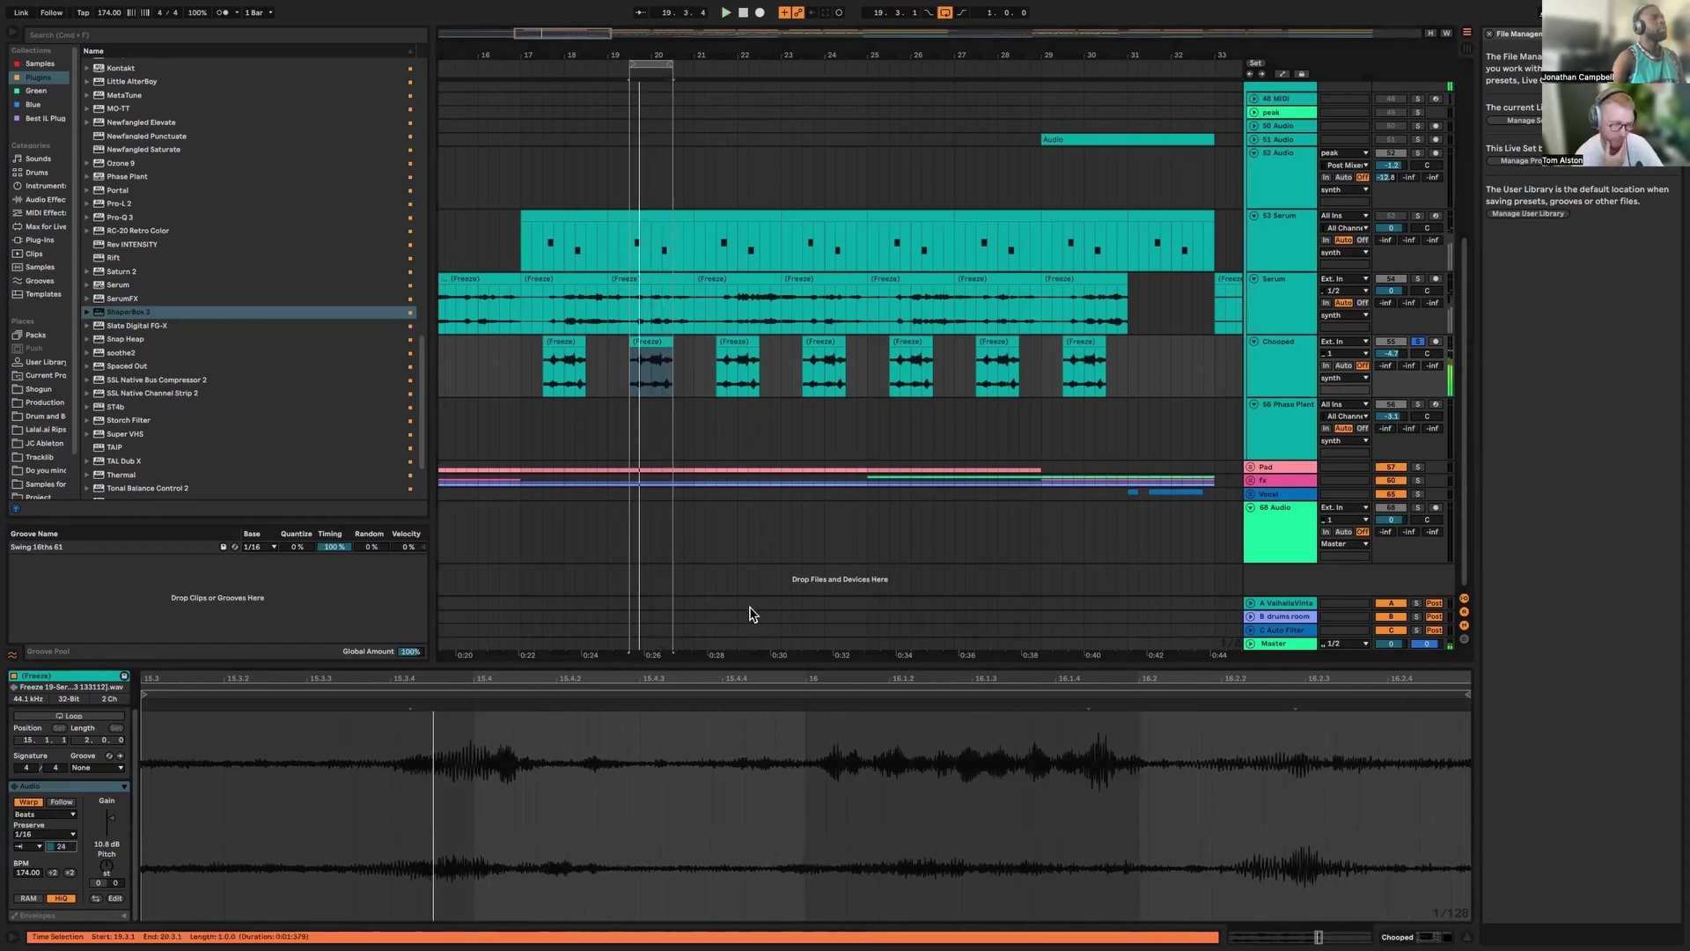
key("super+alt+l")
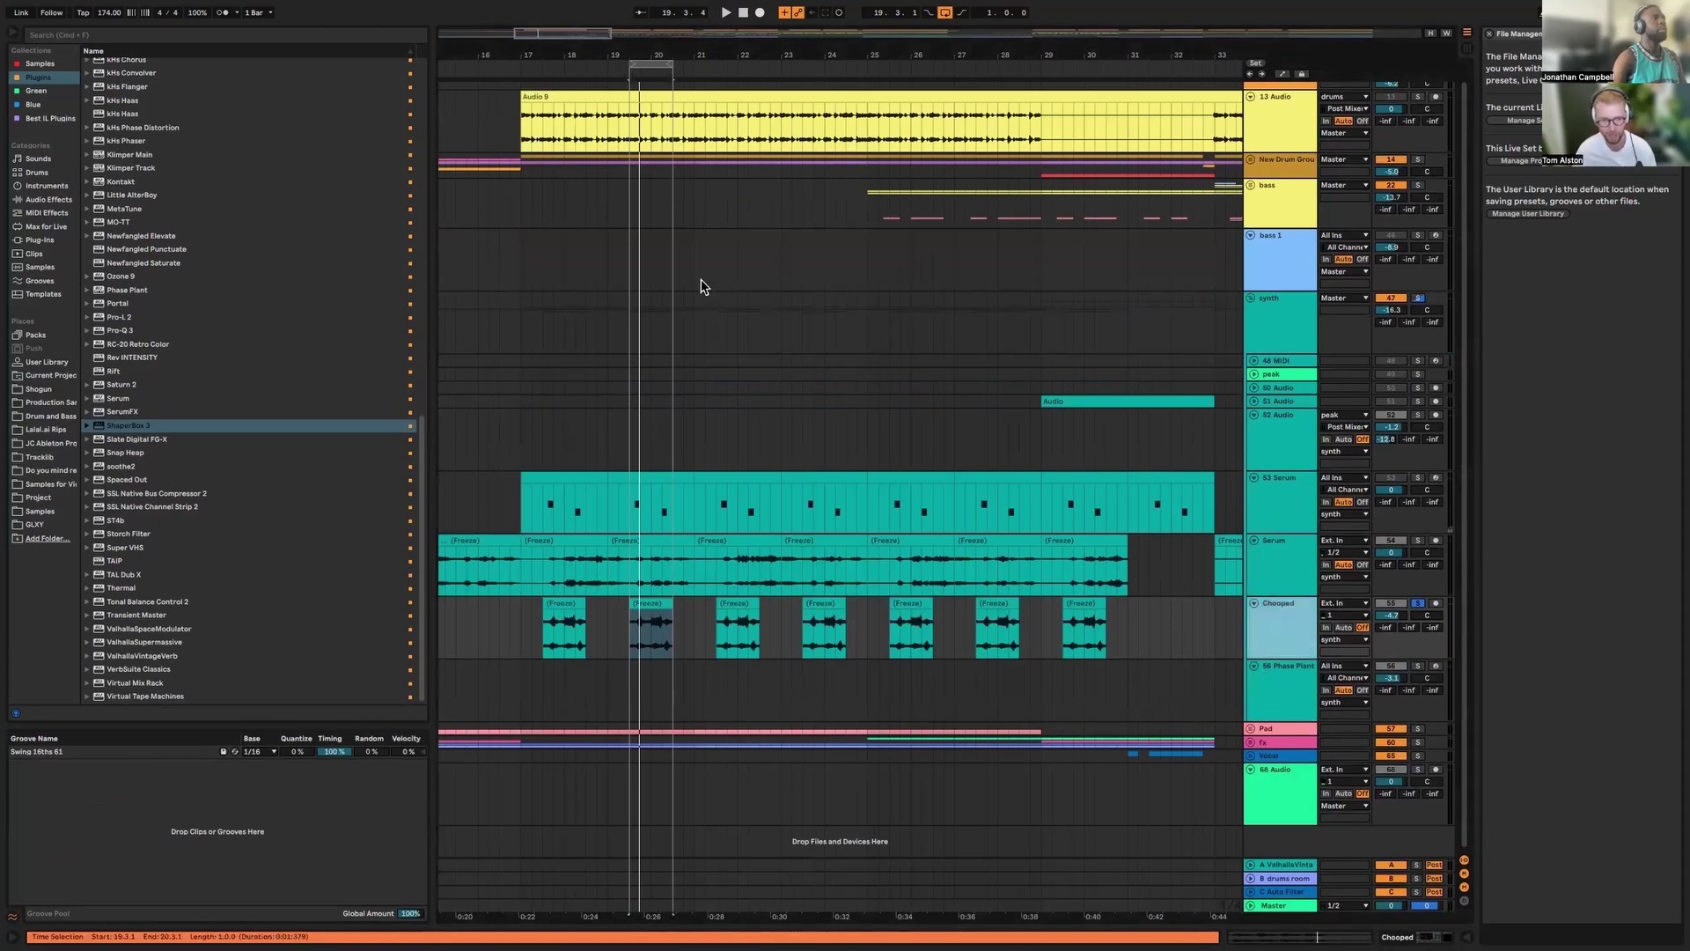
Review where the Chopped and other synth clips recur across the arrangement, and turn off the solo on the Chopped track
left_click_drag(573, 39, 574, 31)
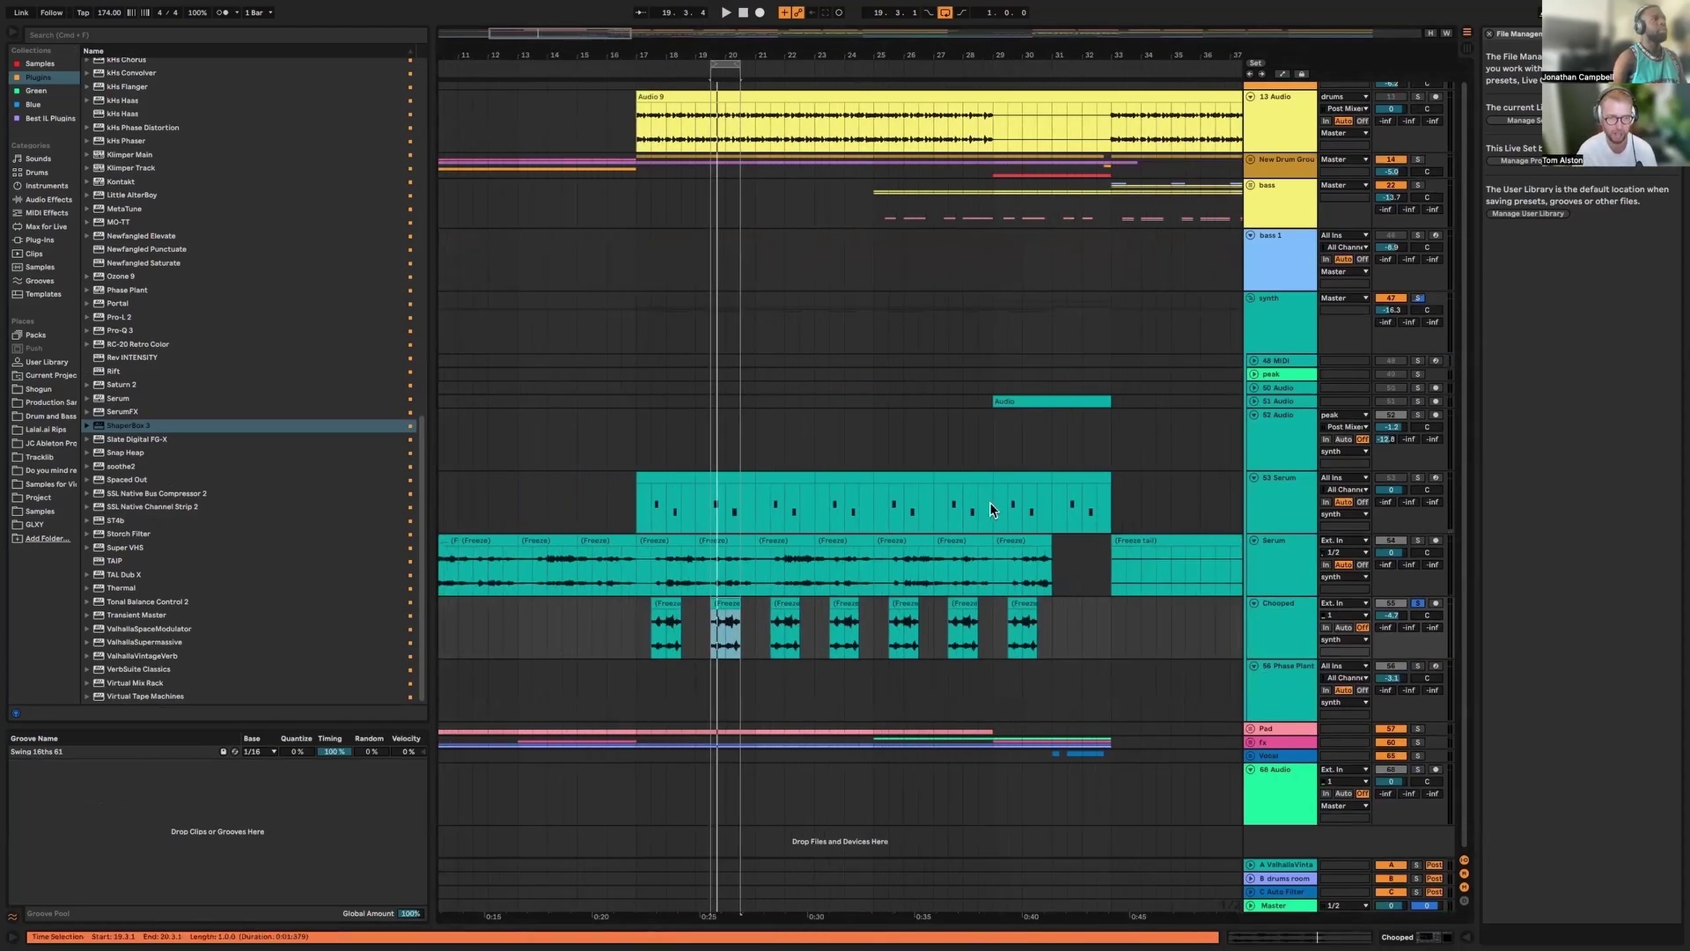
scroll(1056, 607, "right", 2)
scroll(1056, 608, "right", 2)
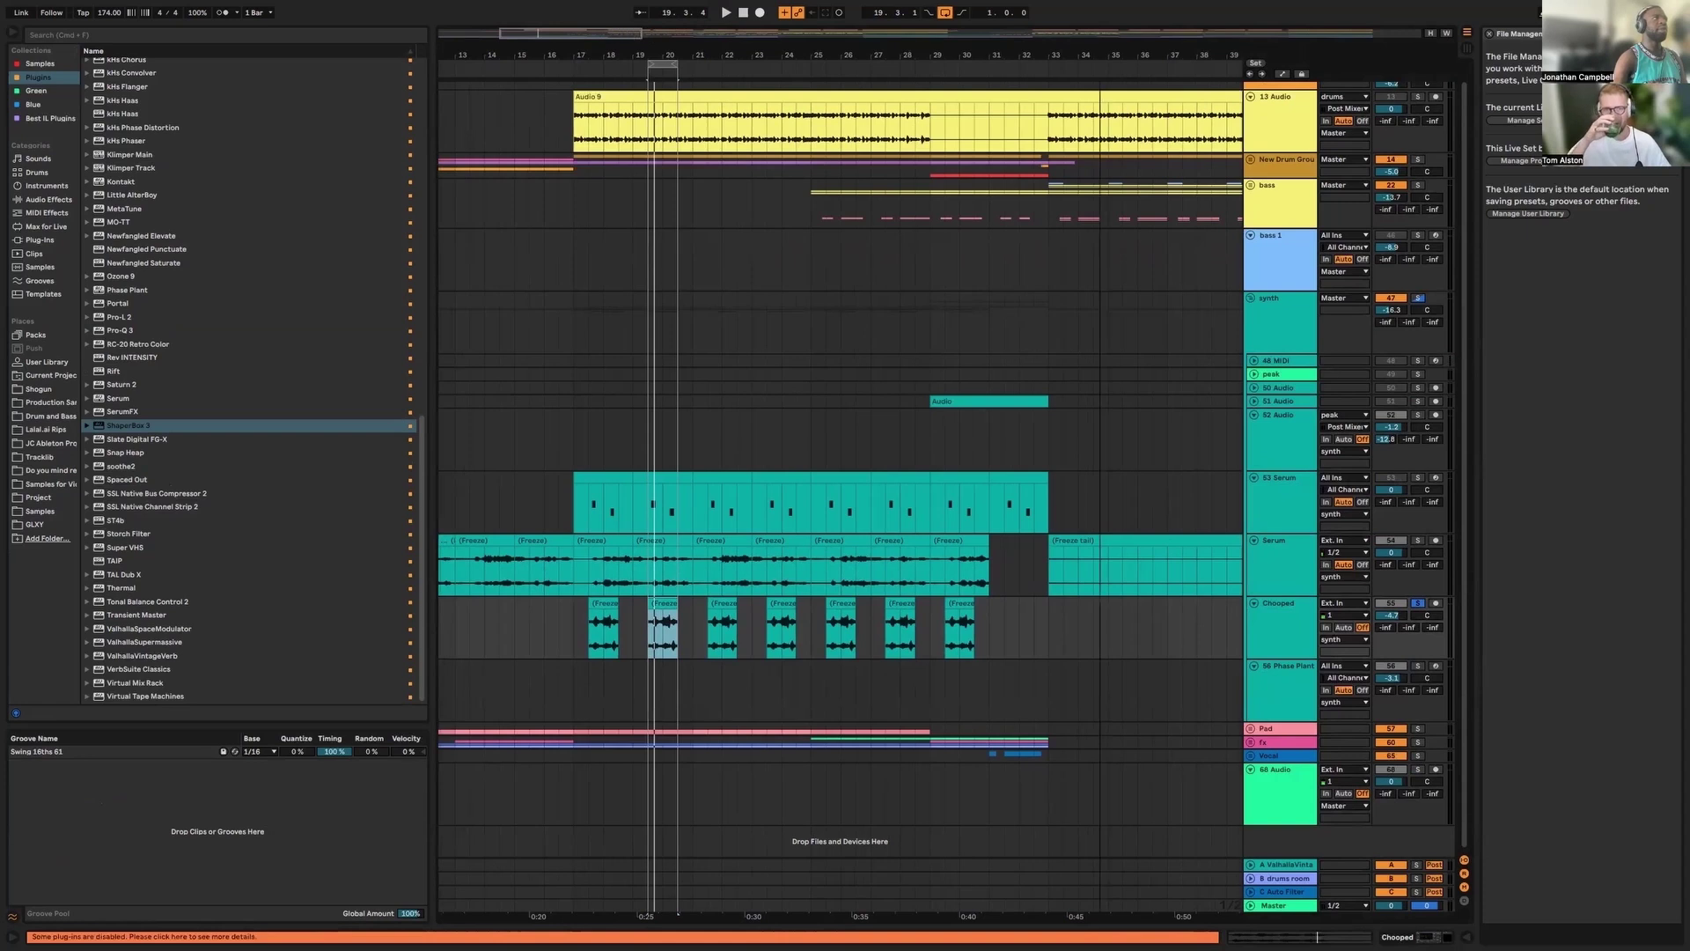
key("minus")
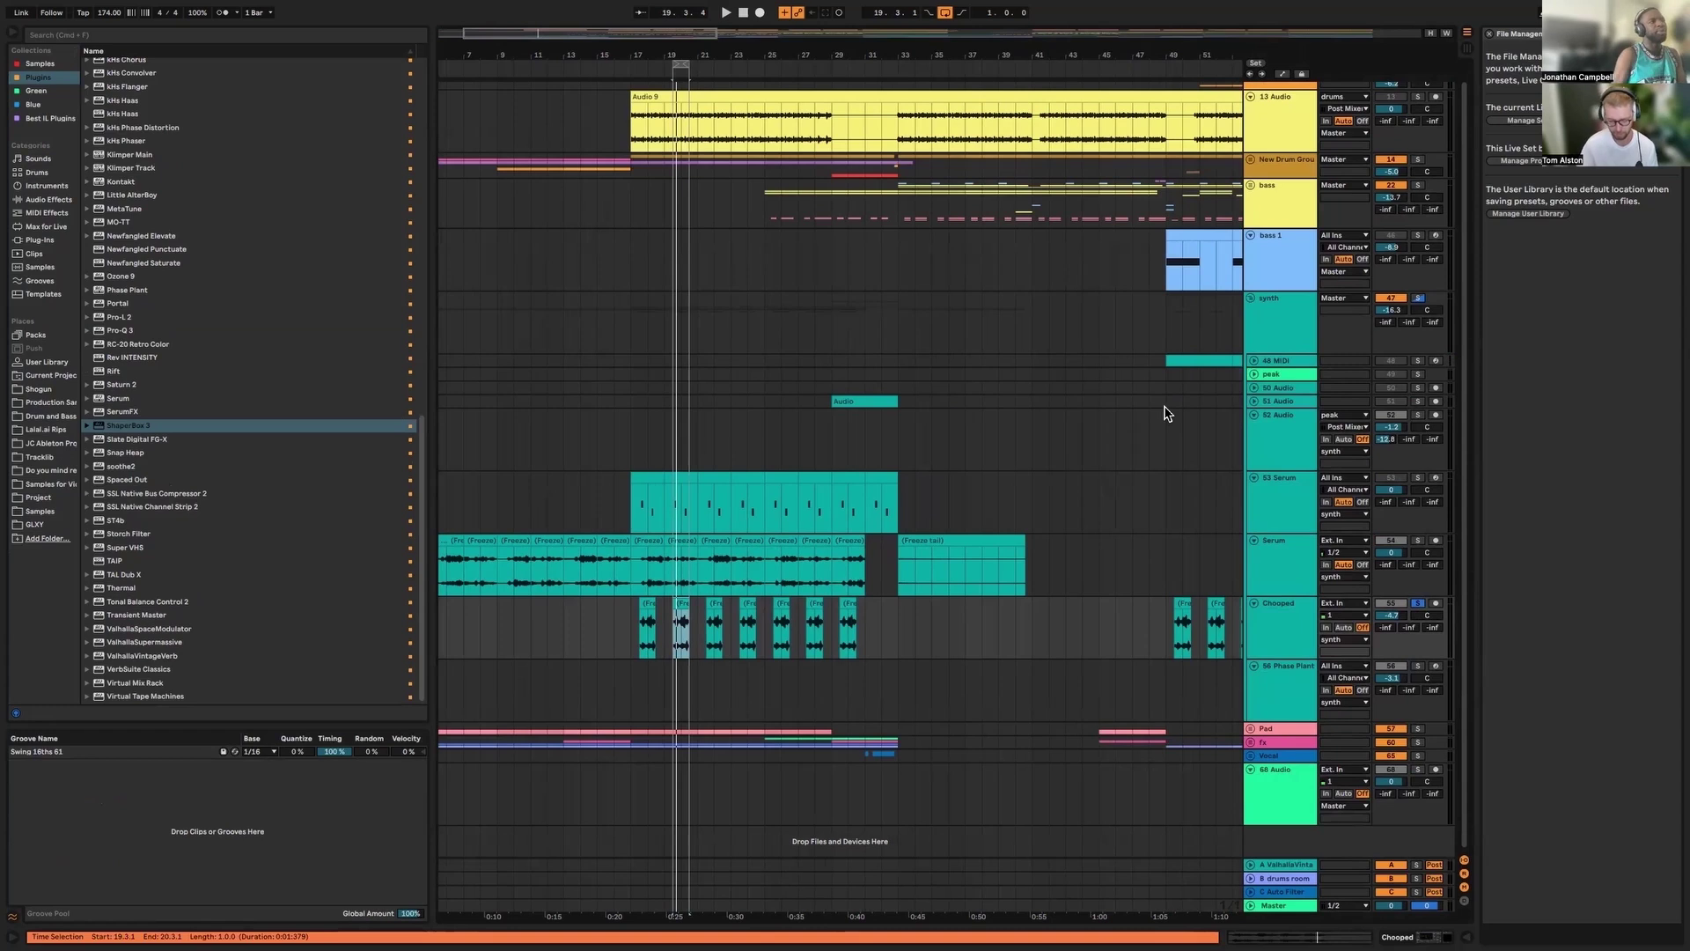
scroll(810, 472, "right", 10)
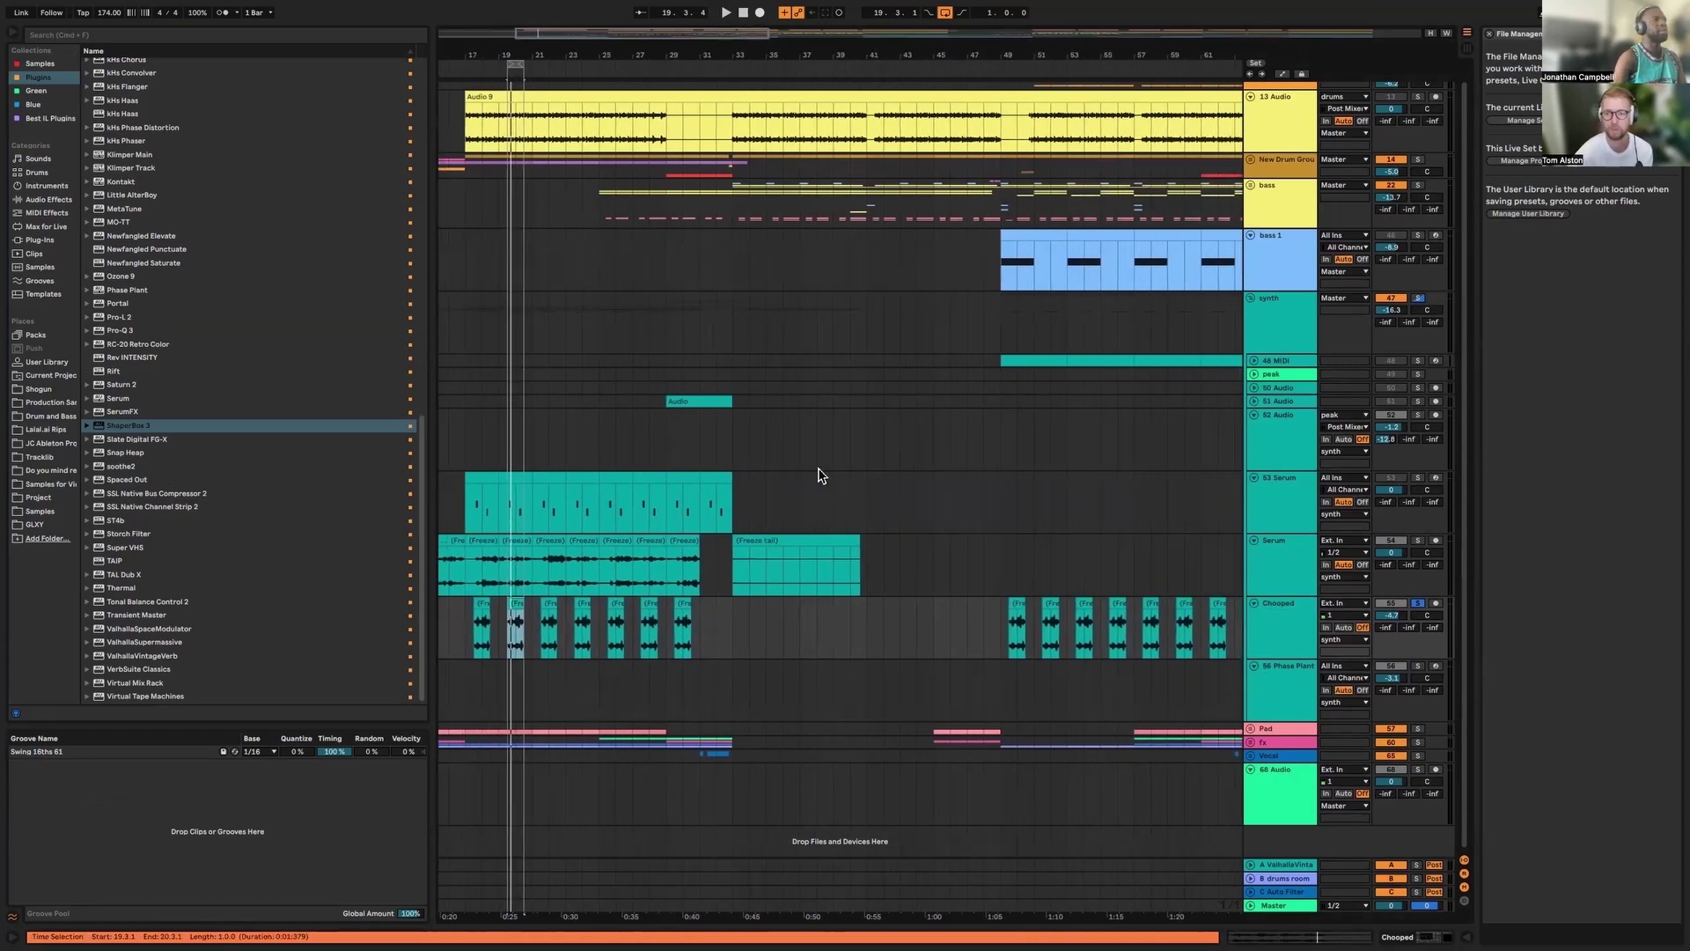
scroll(822, 471, "left", 5)
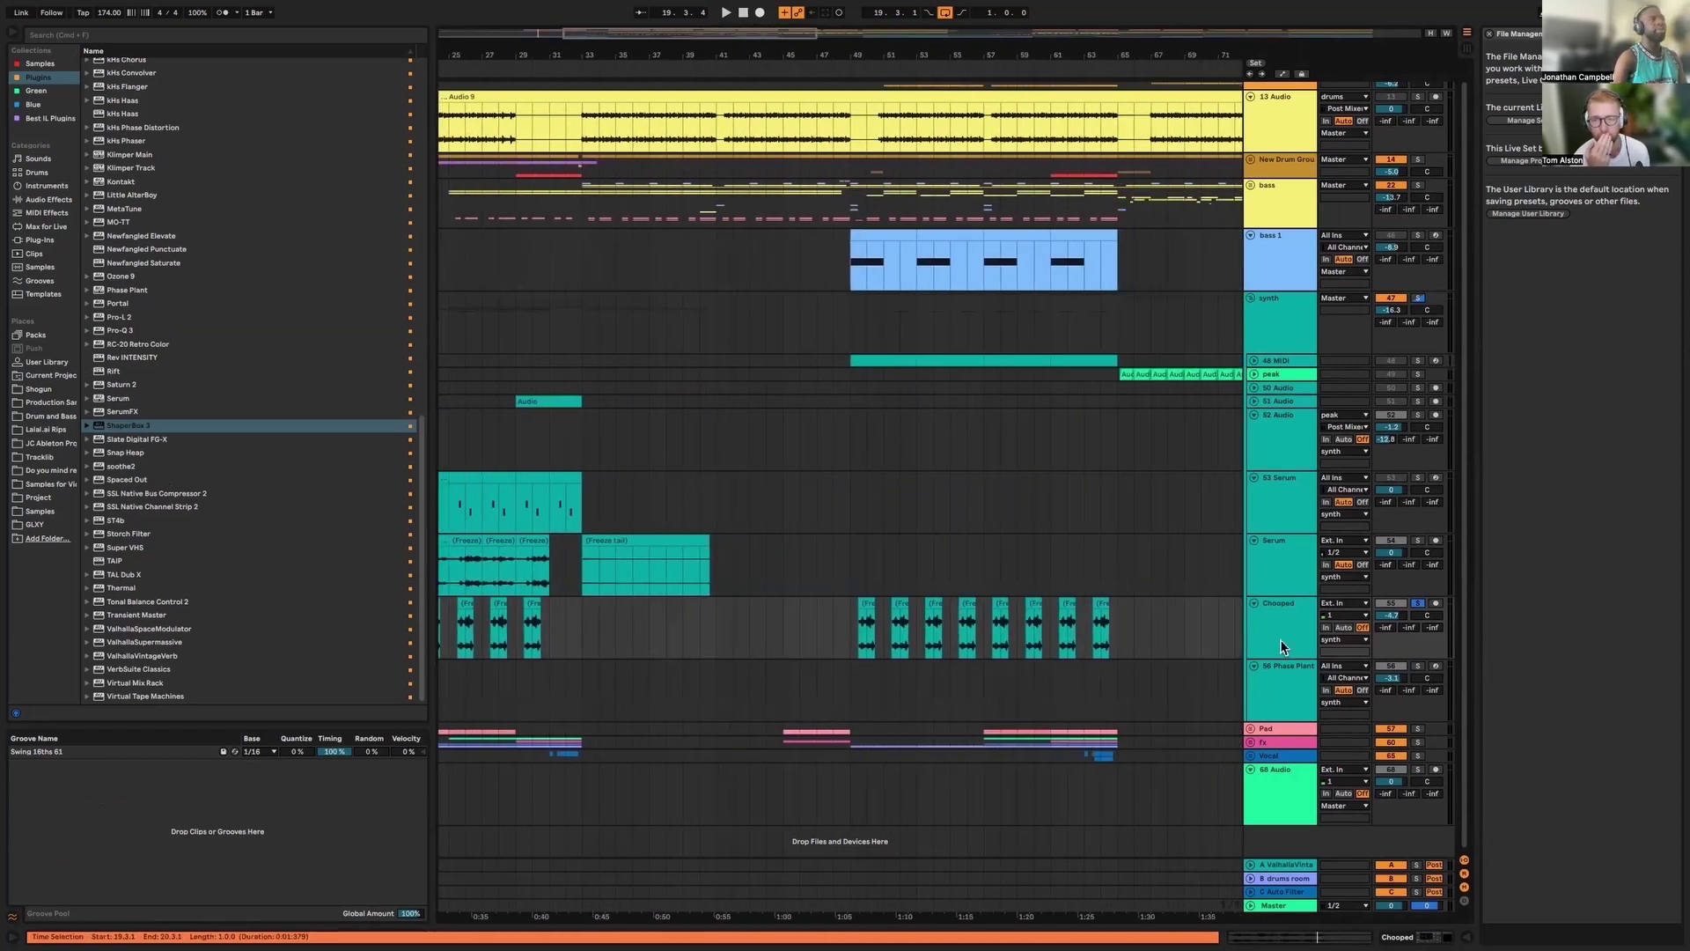
left_click(1414, 606)
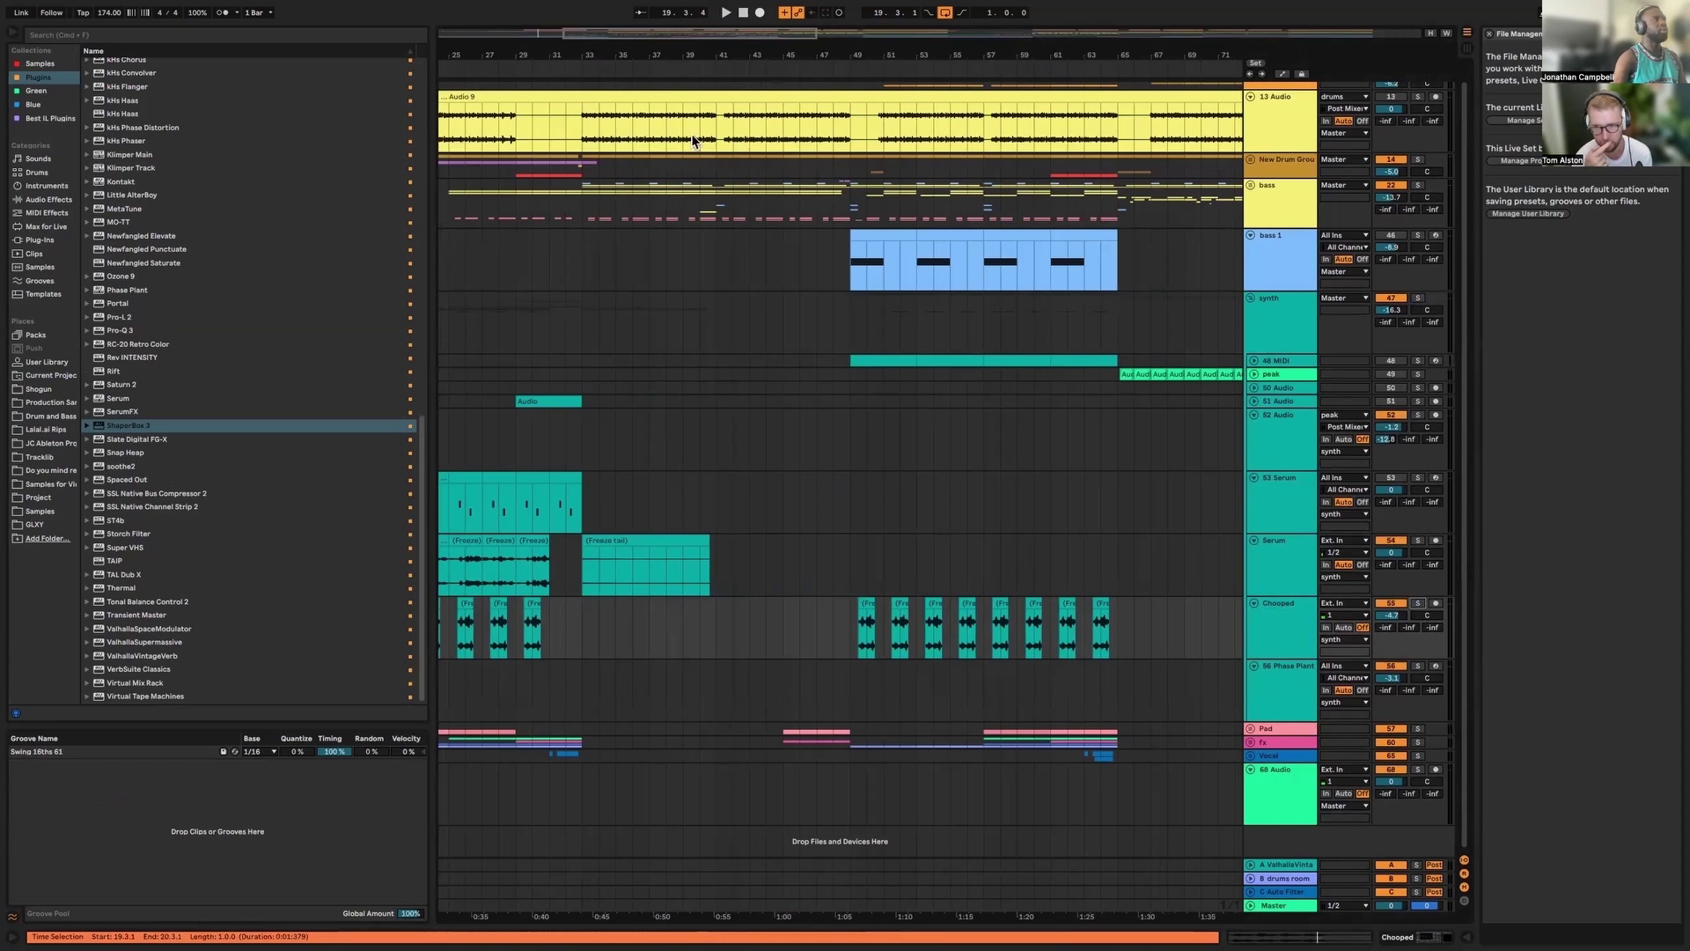
scroll(682, 352, "down", 5)
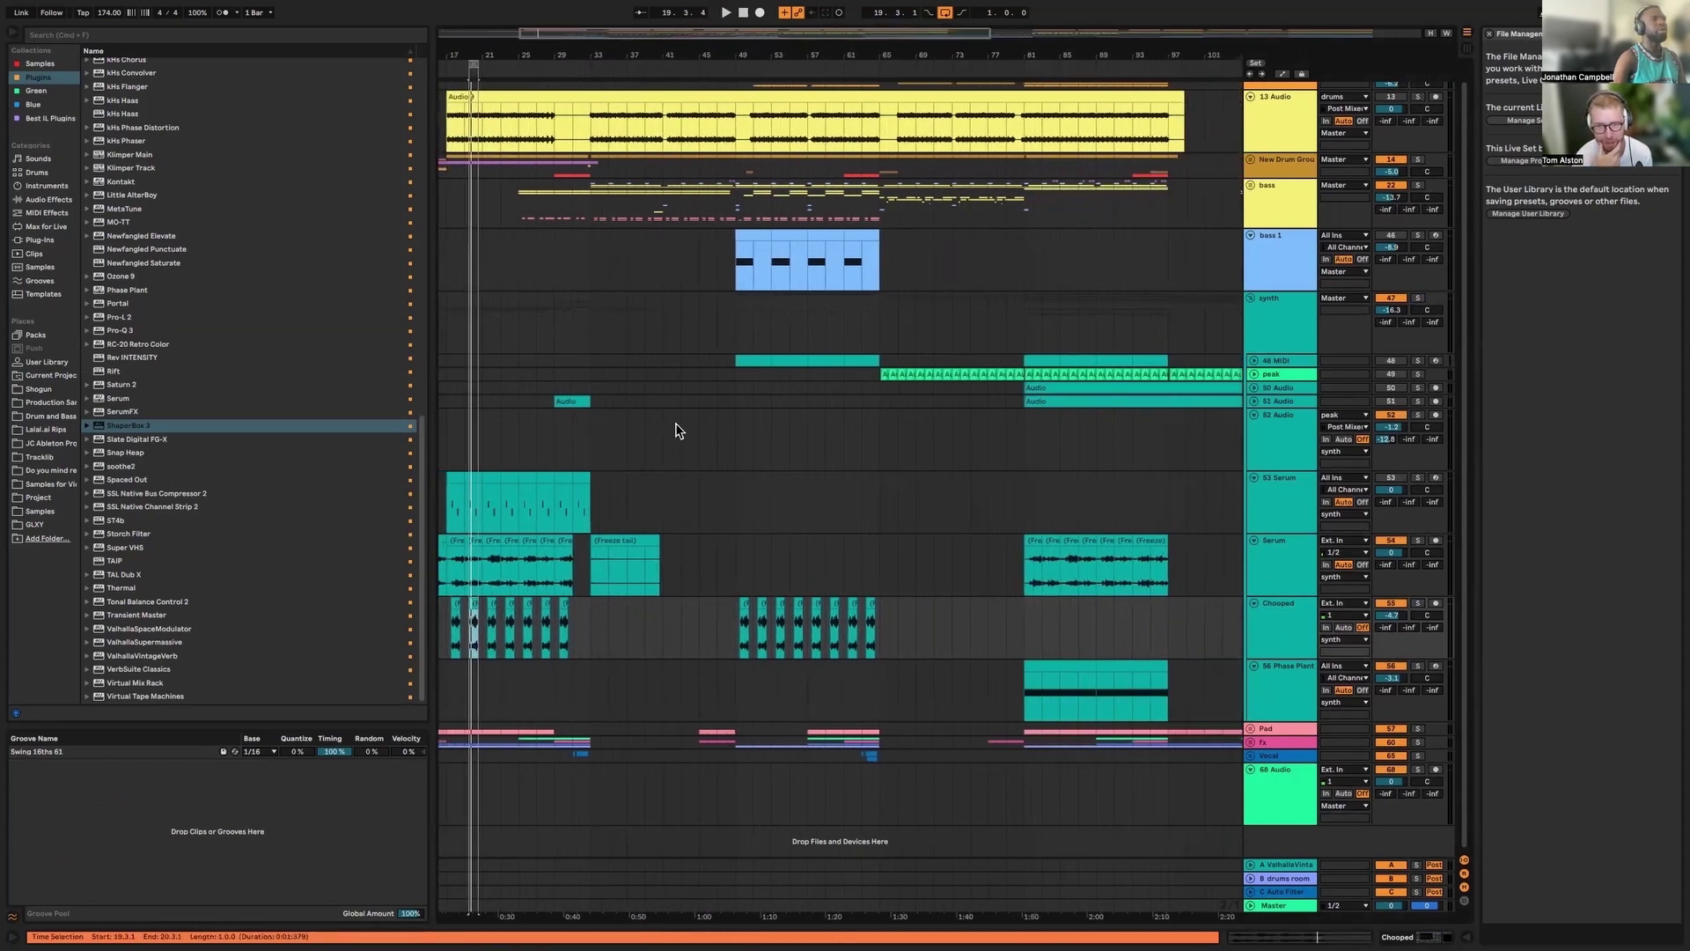
scroll(680, 428, "right", 2)
scroll(992, 650, "left", 5)
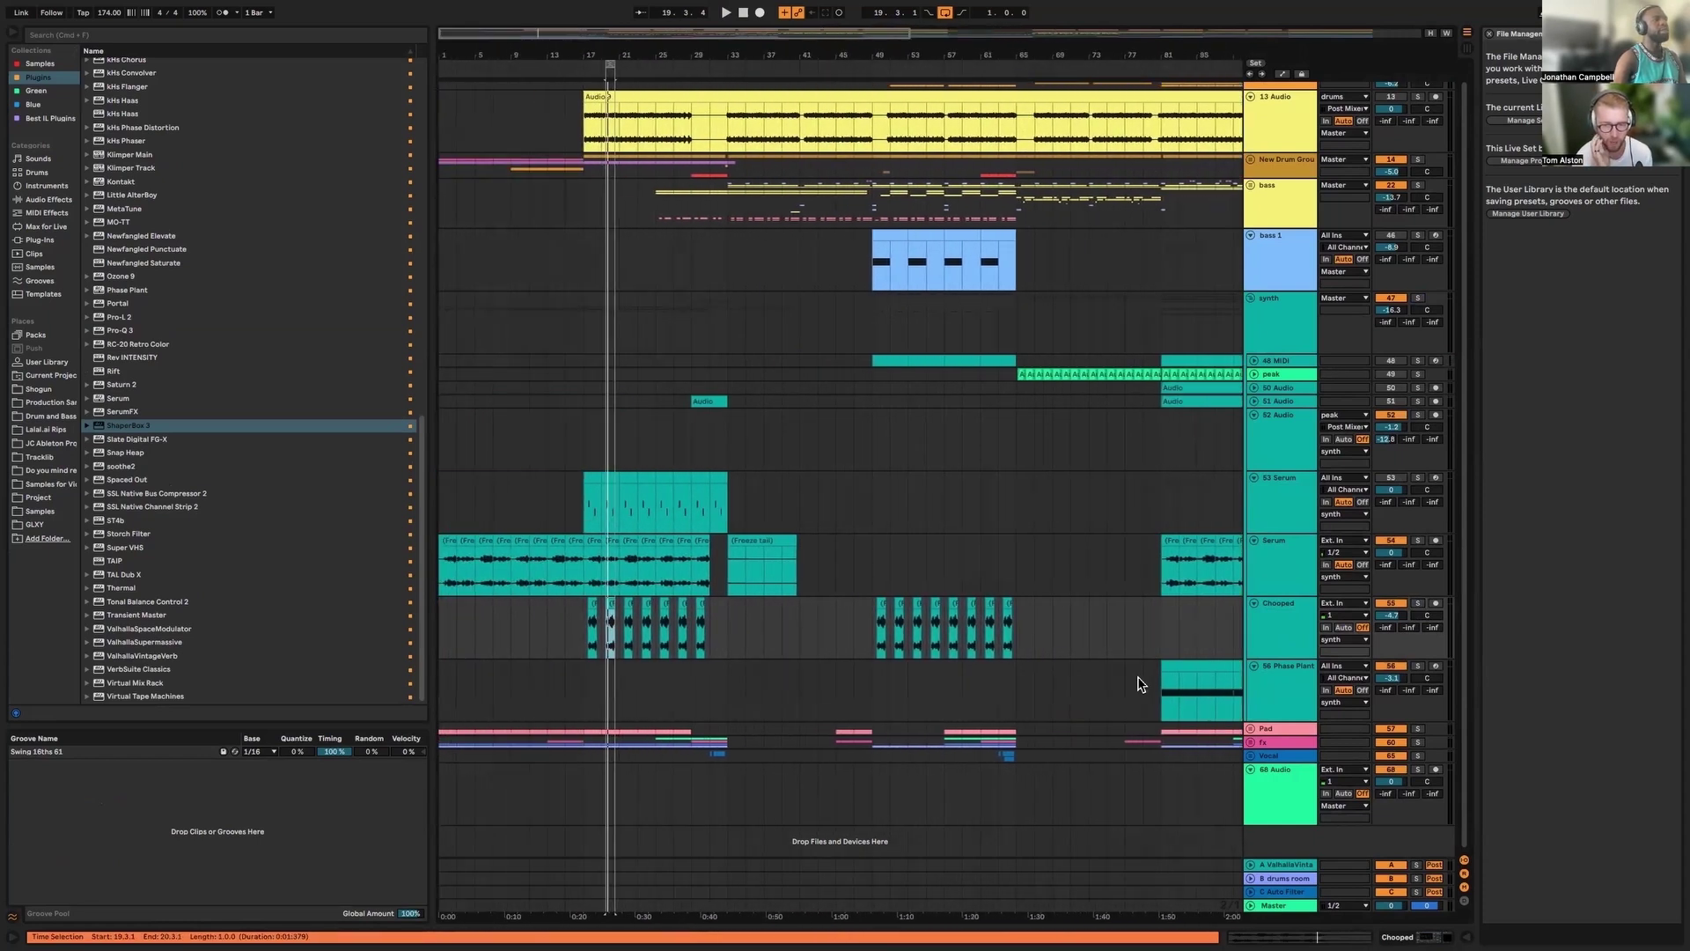
Solo the Phase Plant track, play its clip from bar 81, and review where the synth layers recur across the arrangement
scroll(1181, 687, "right", 3)
left_click(1182, 683)
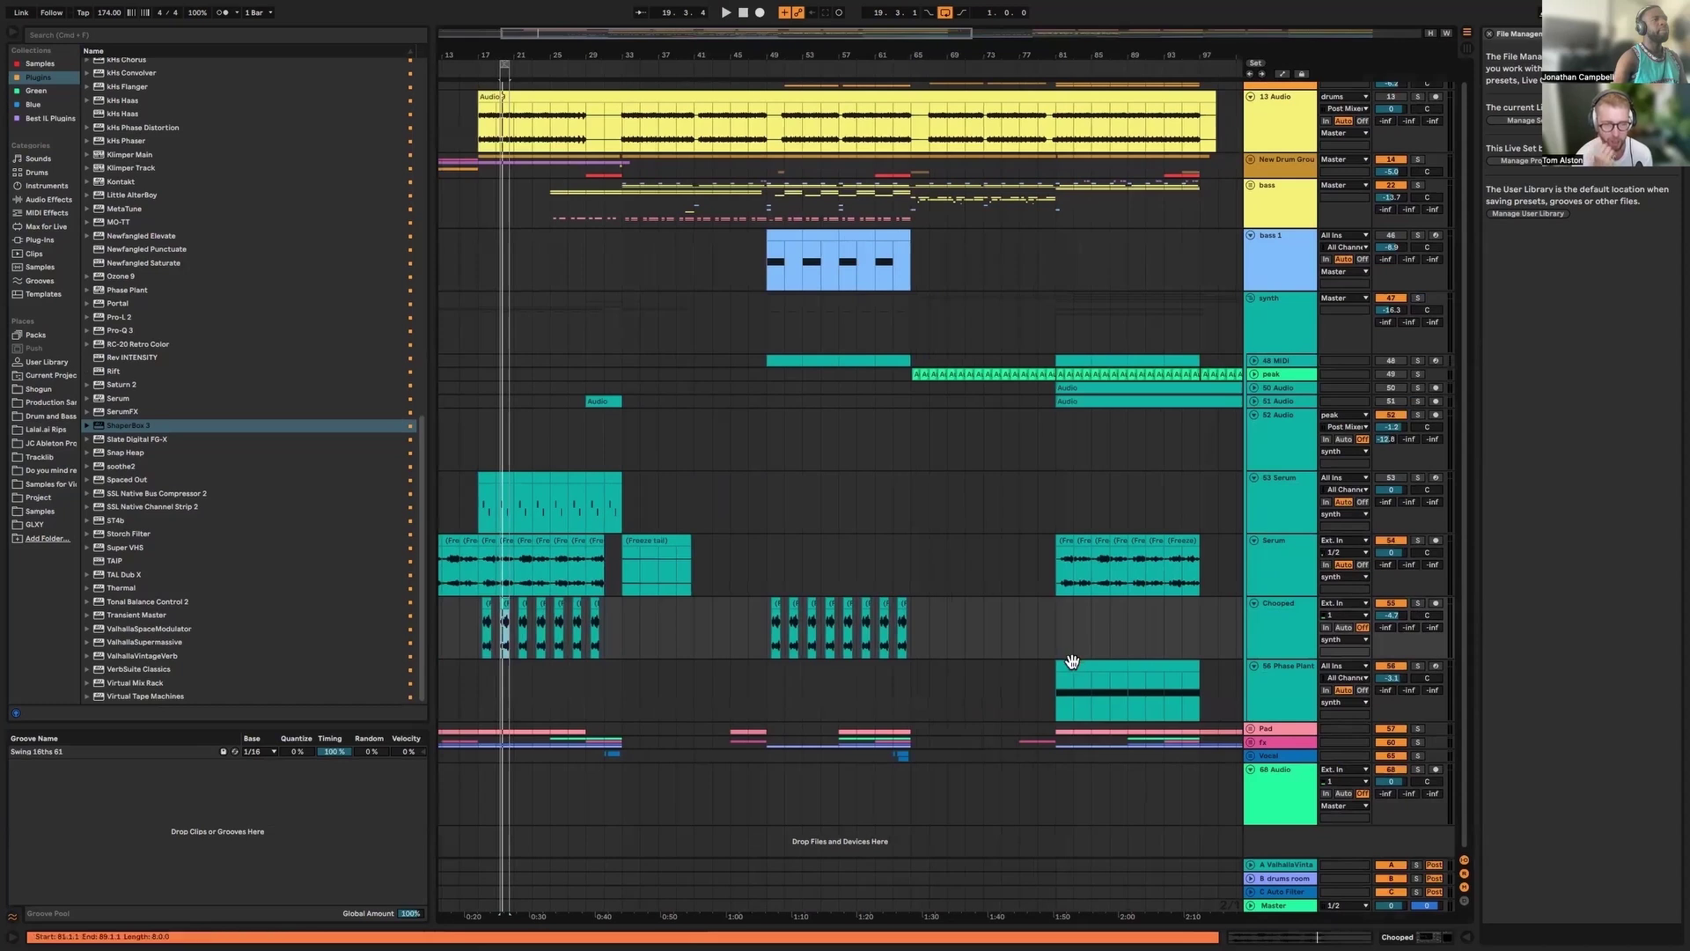
left_click(1414, 666)
key("space")
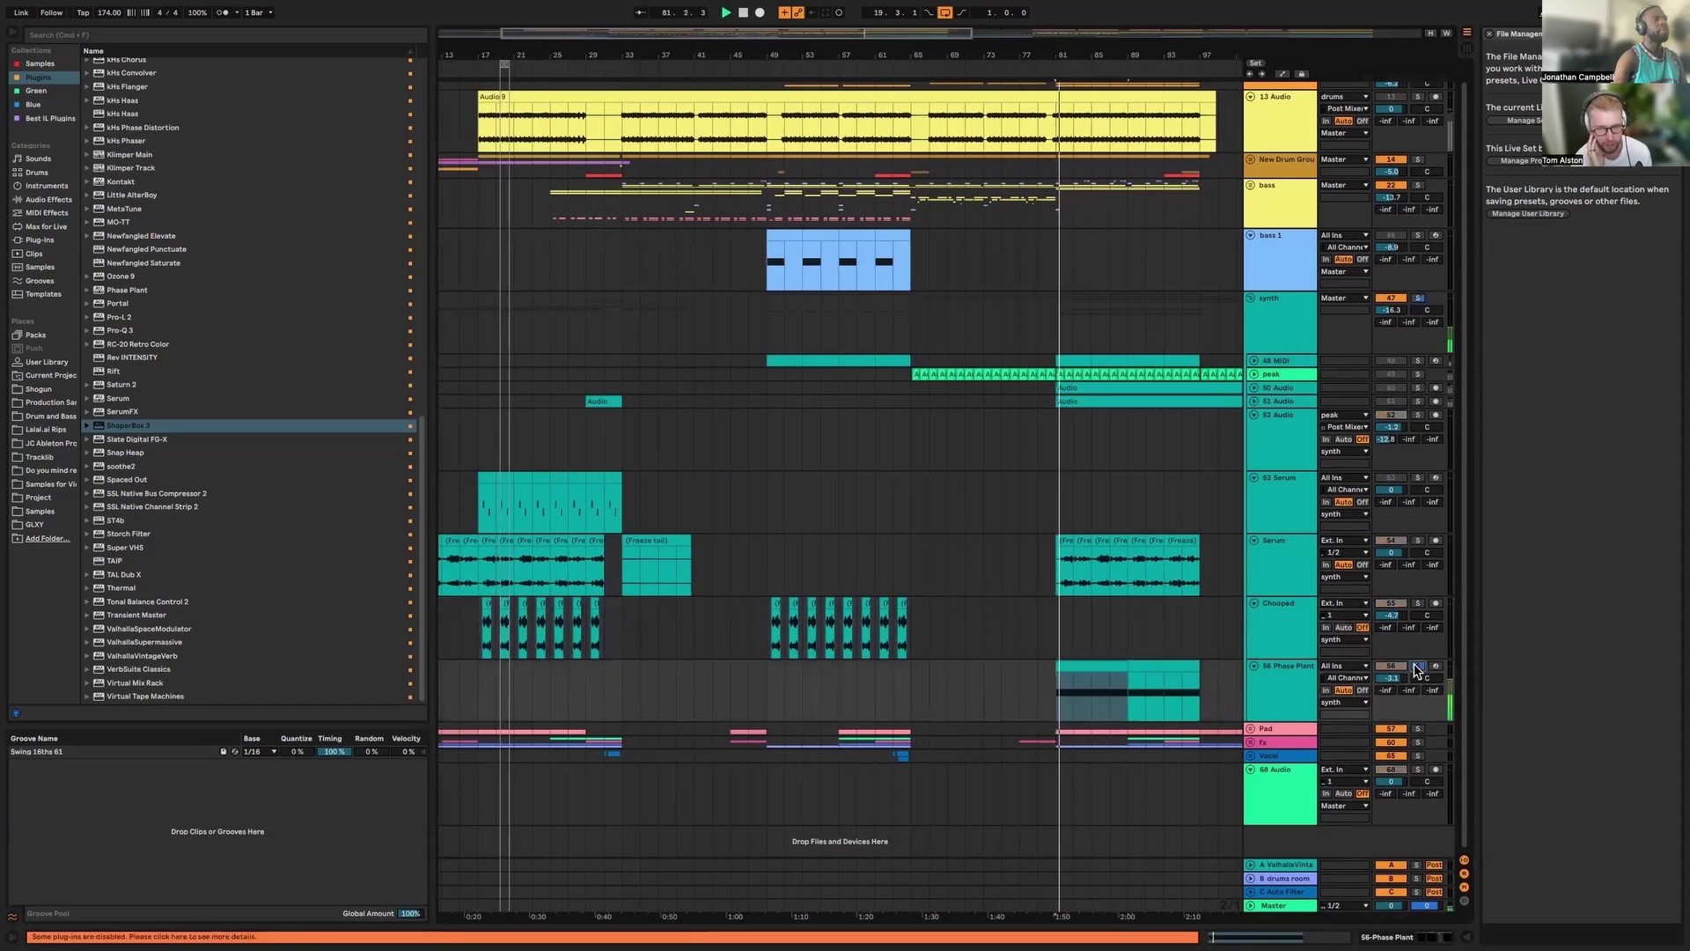
scroll(1109, 634, "right", 10)
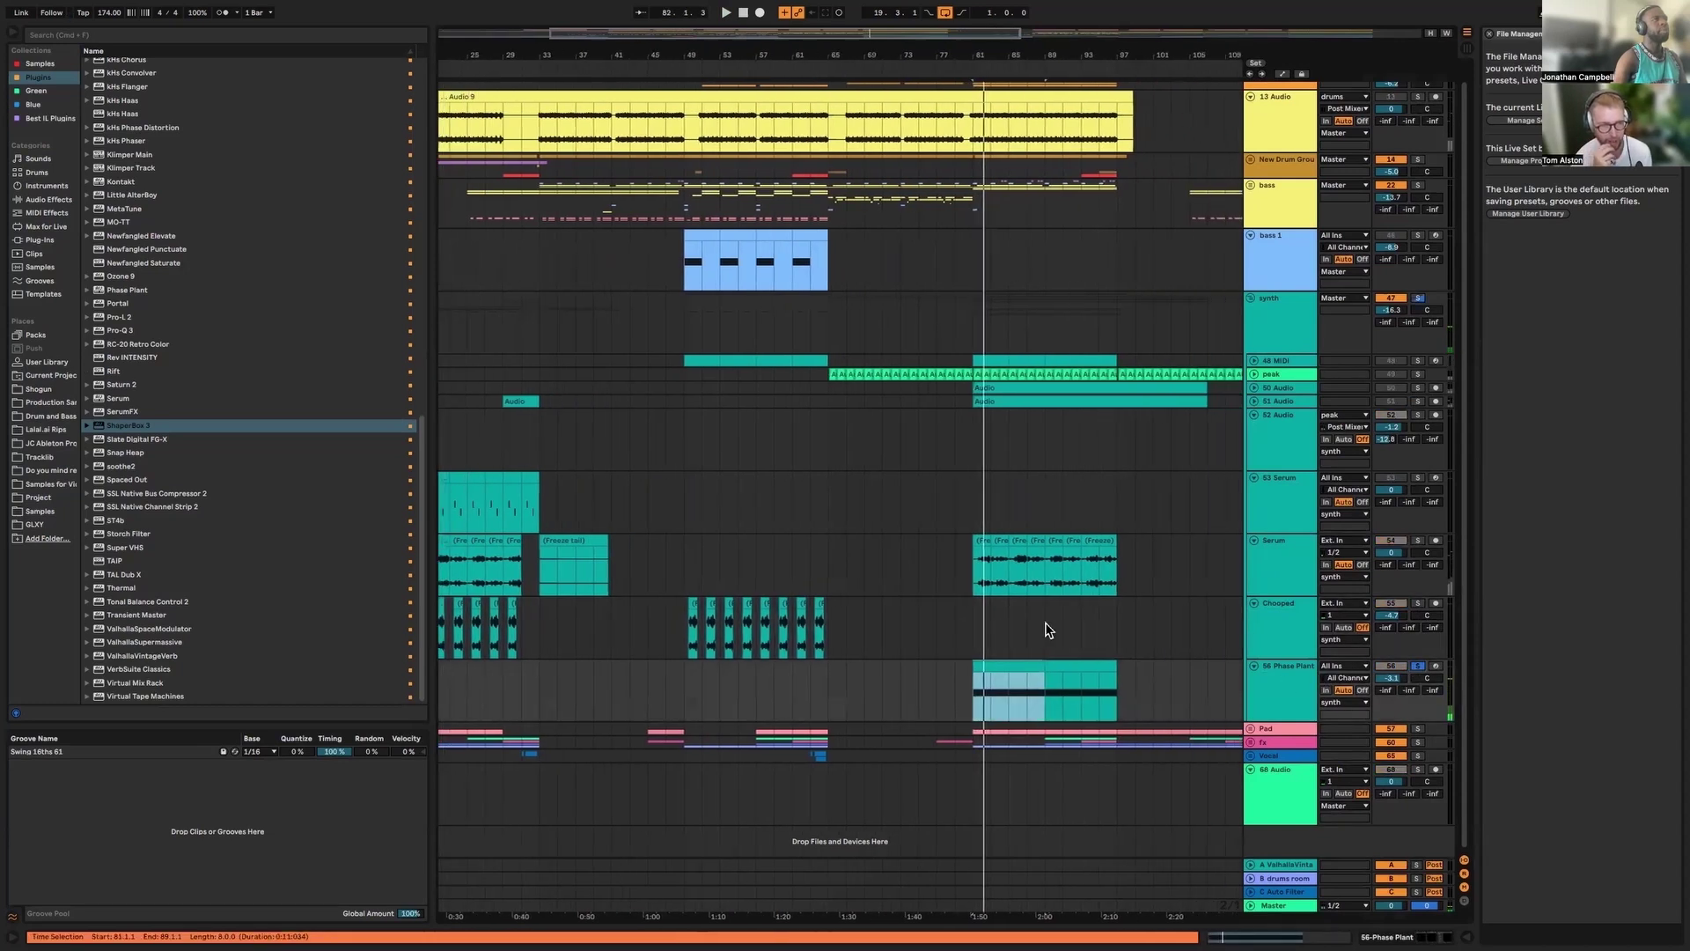
scroll(1047, 627, "right", 5)
scroll(1047, 625, "left", 10)
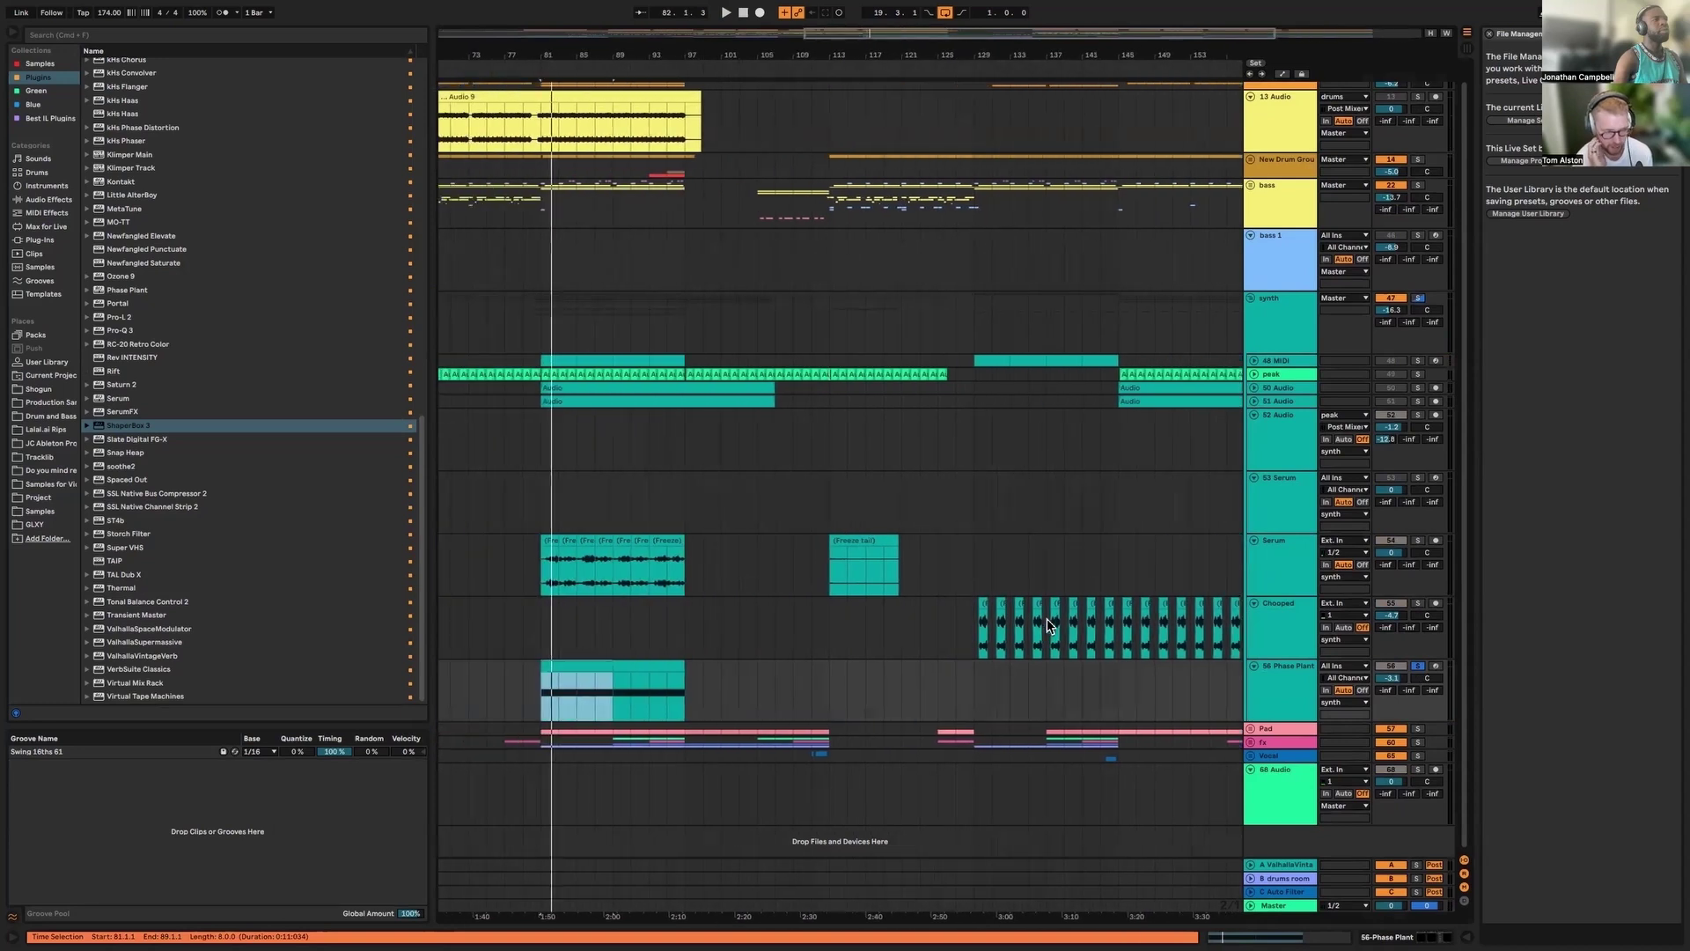
scroll(1047, 626, "left", 11)
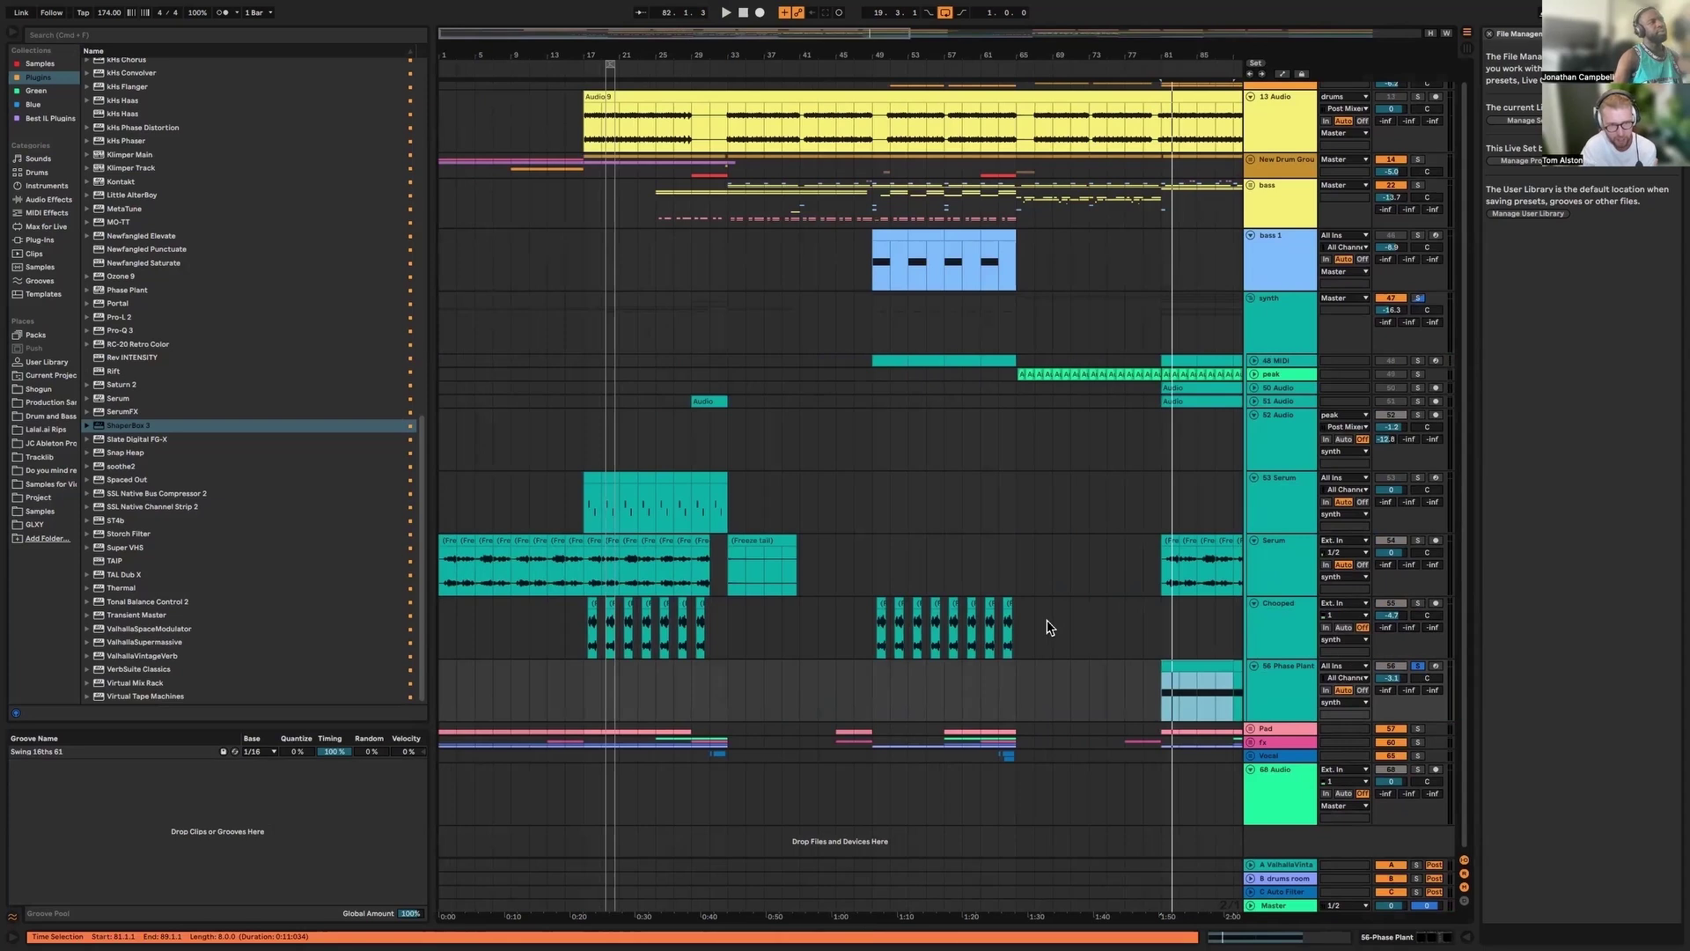
scroll(1213, 456, "down", 3)
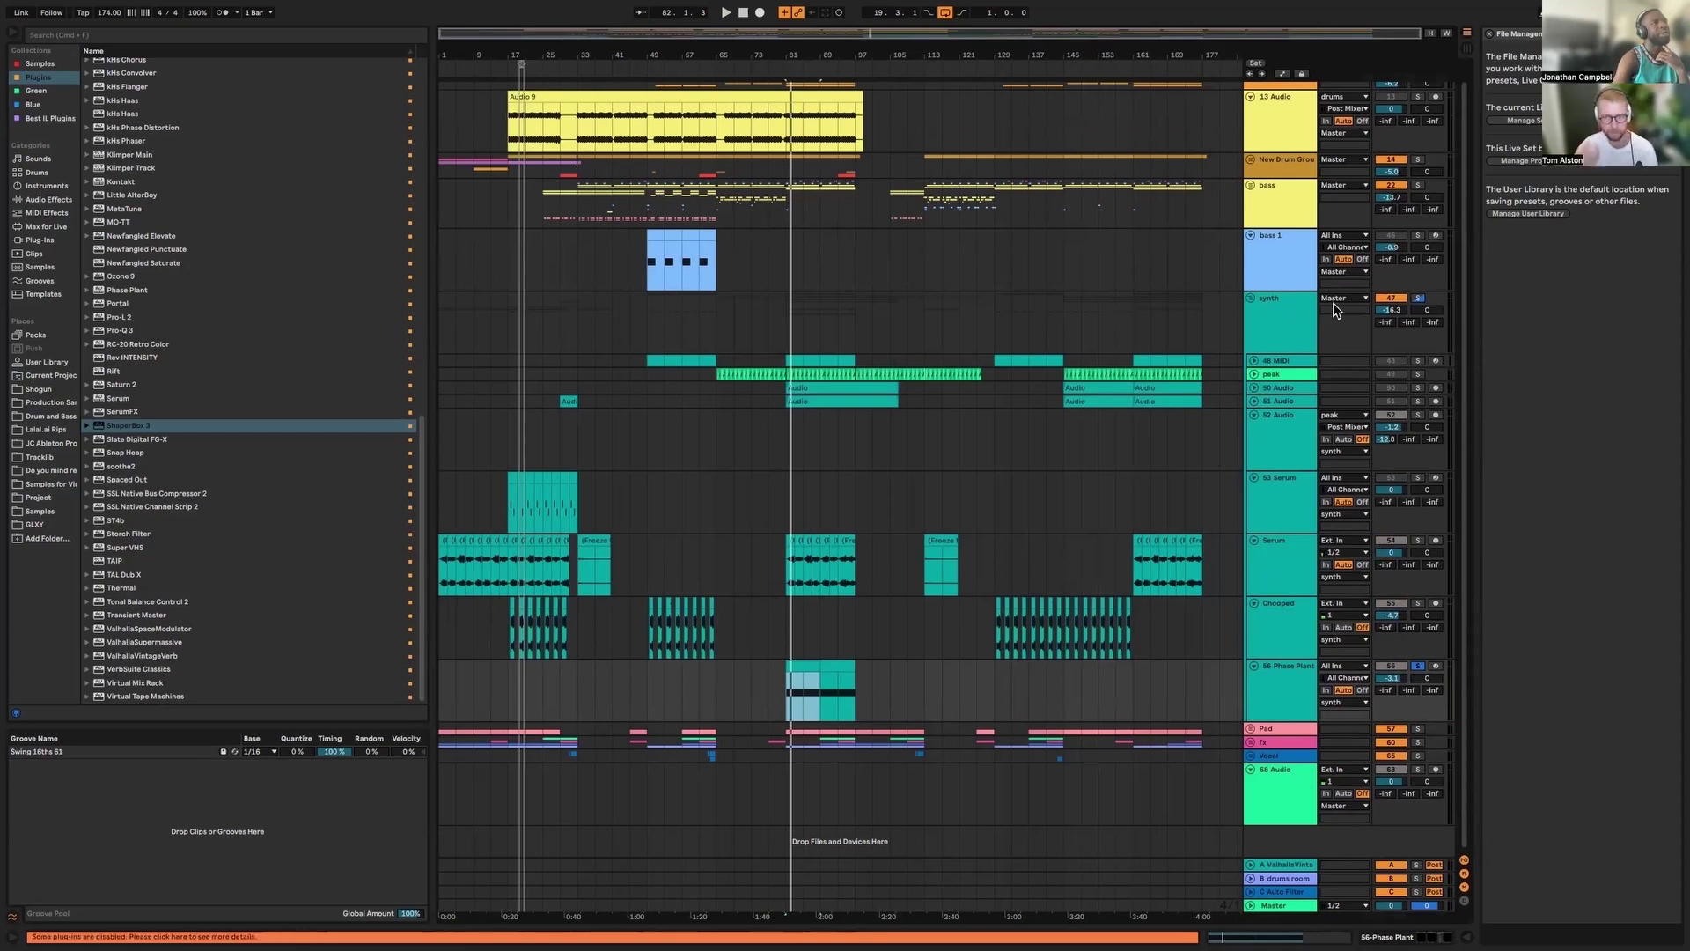
Collapse the synth group, expand the Pad group, and solo and play the first pad loop clip from bar 1
left_click(1250, 298)
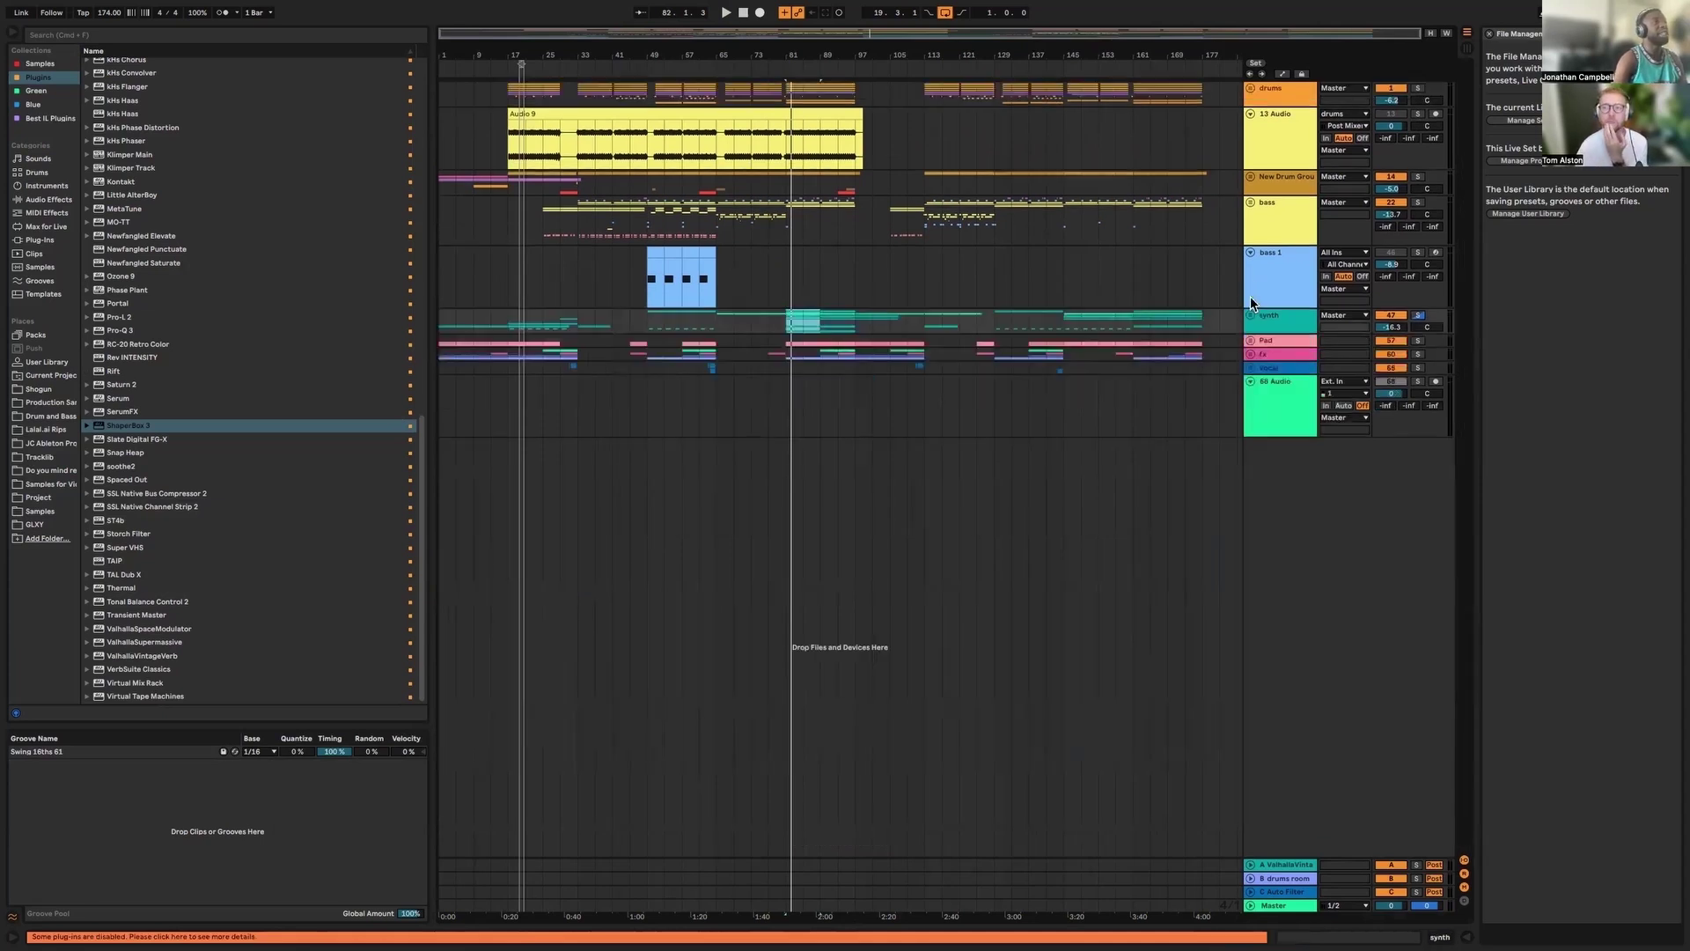
left_click(1251, 341)
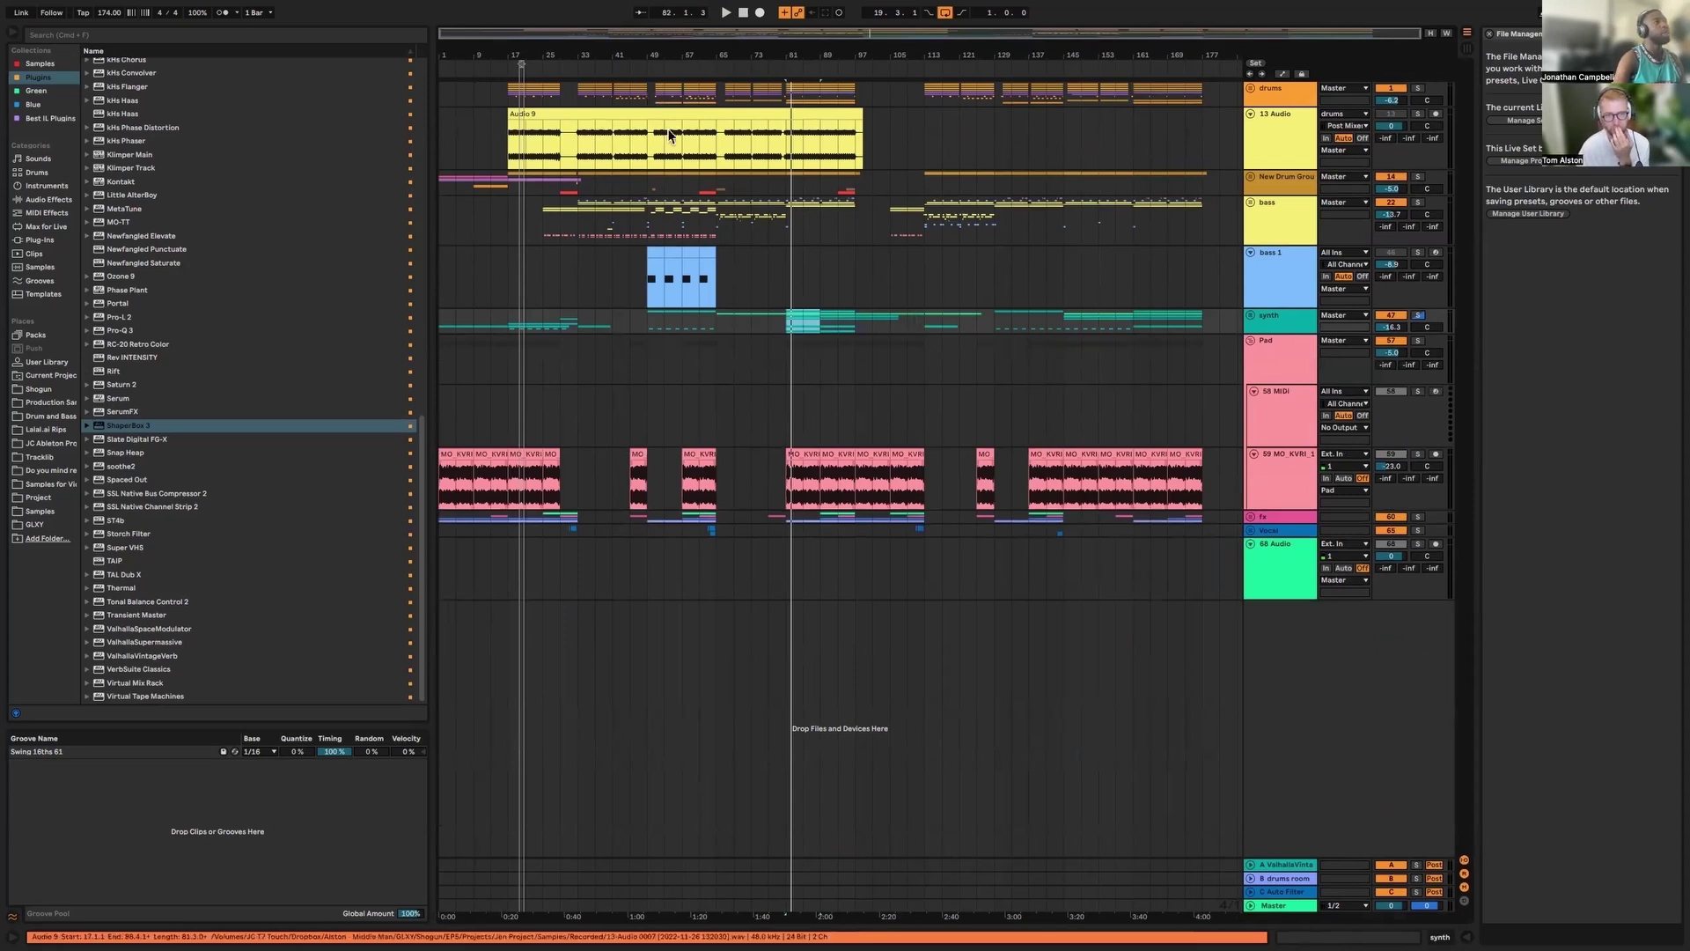
left_click_drag(540, 39, 543, 114)
left_click(1418, 454)
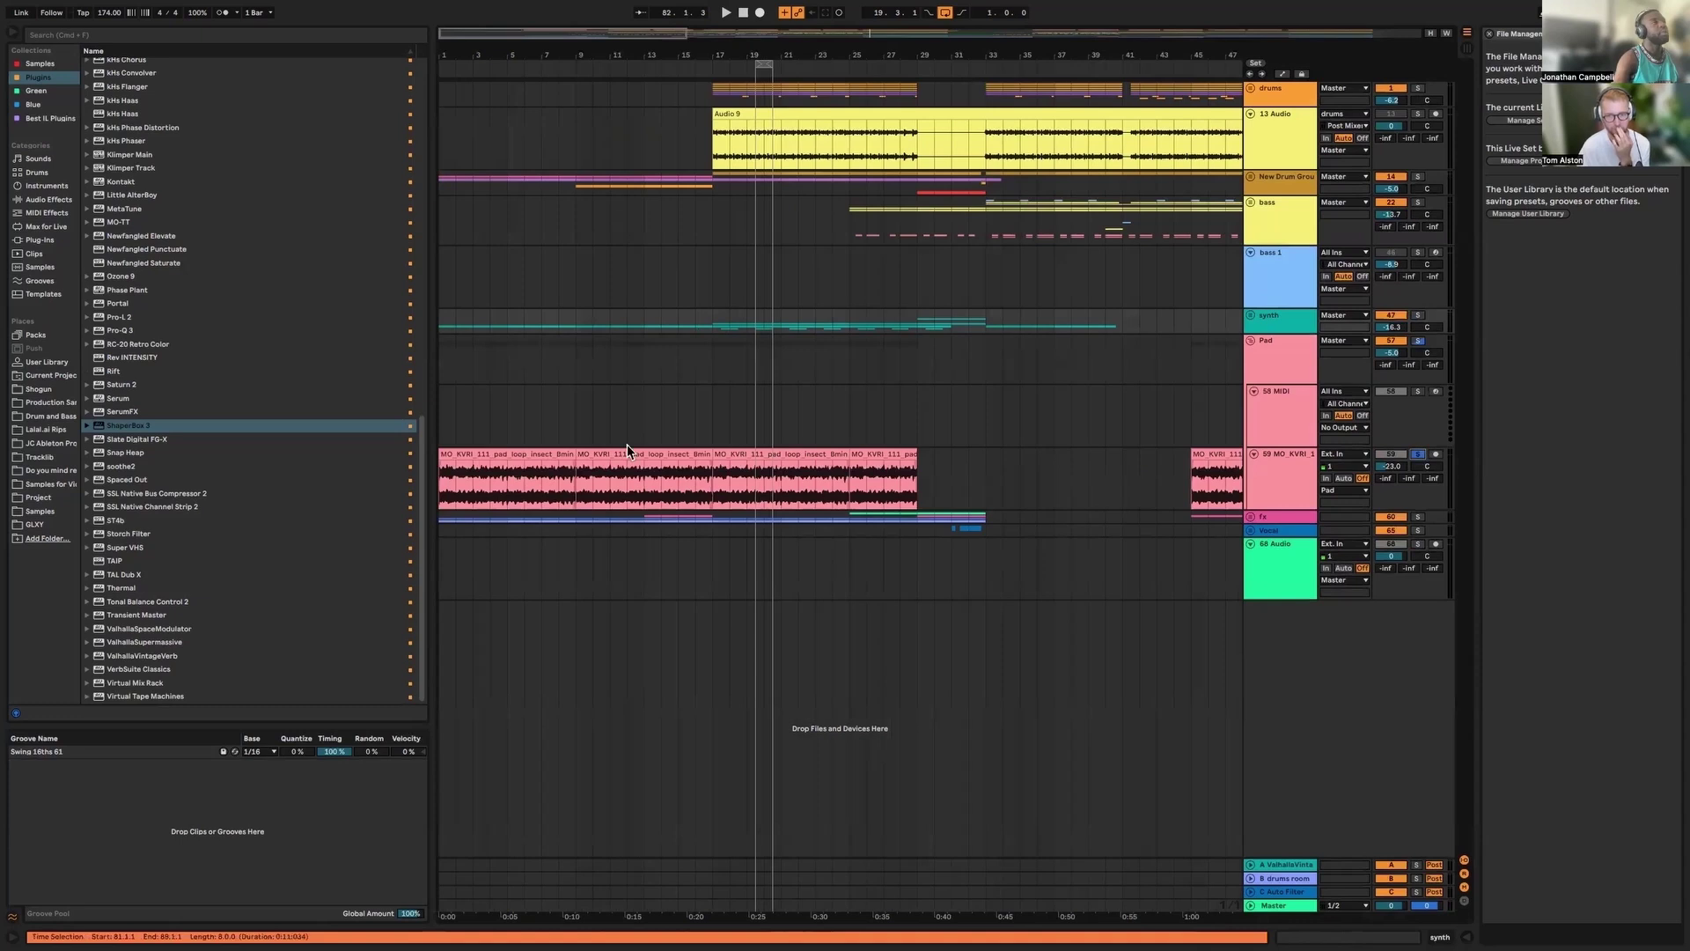
left_click(546, 457)
key("space")
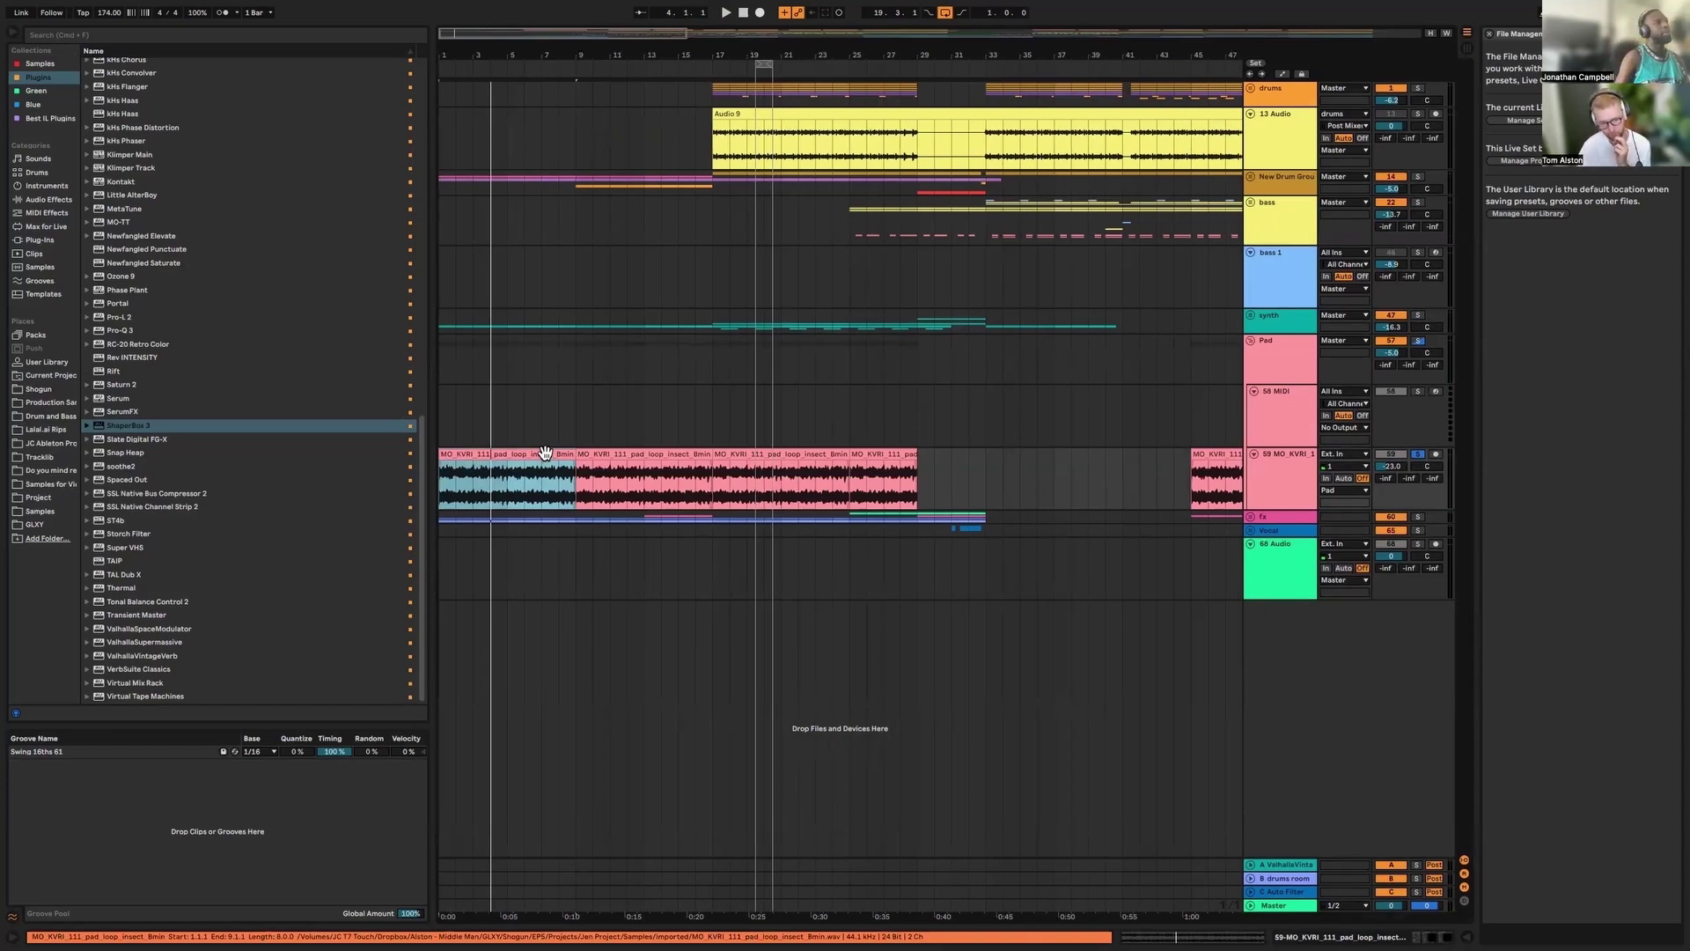
Replay the soloed pad loop, examine the first clip's warp settings in its detail view, and close the view
left_click(1251, 314)
left_click(1251, 314)
key("space")
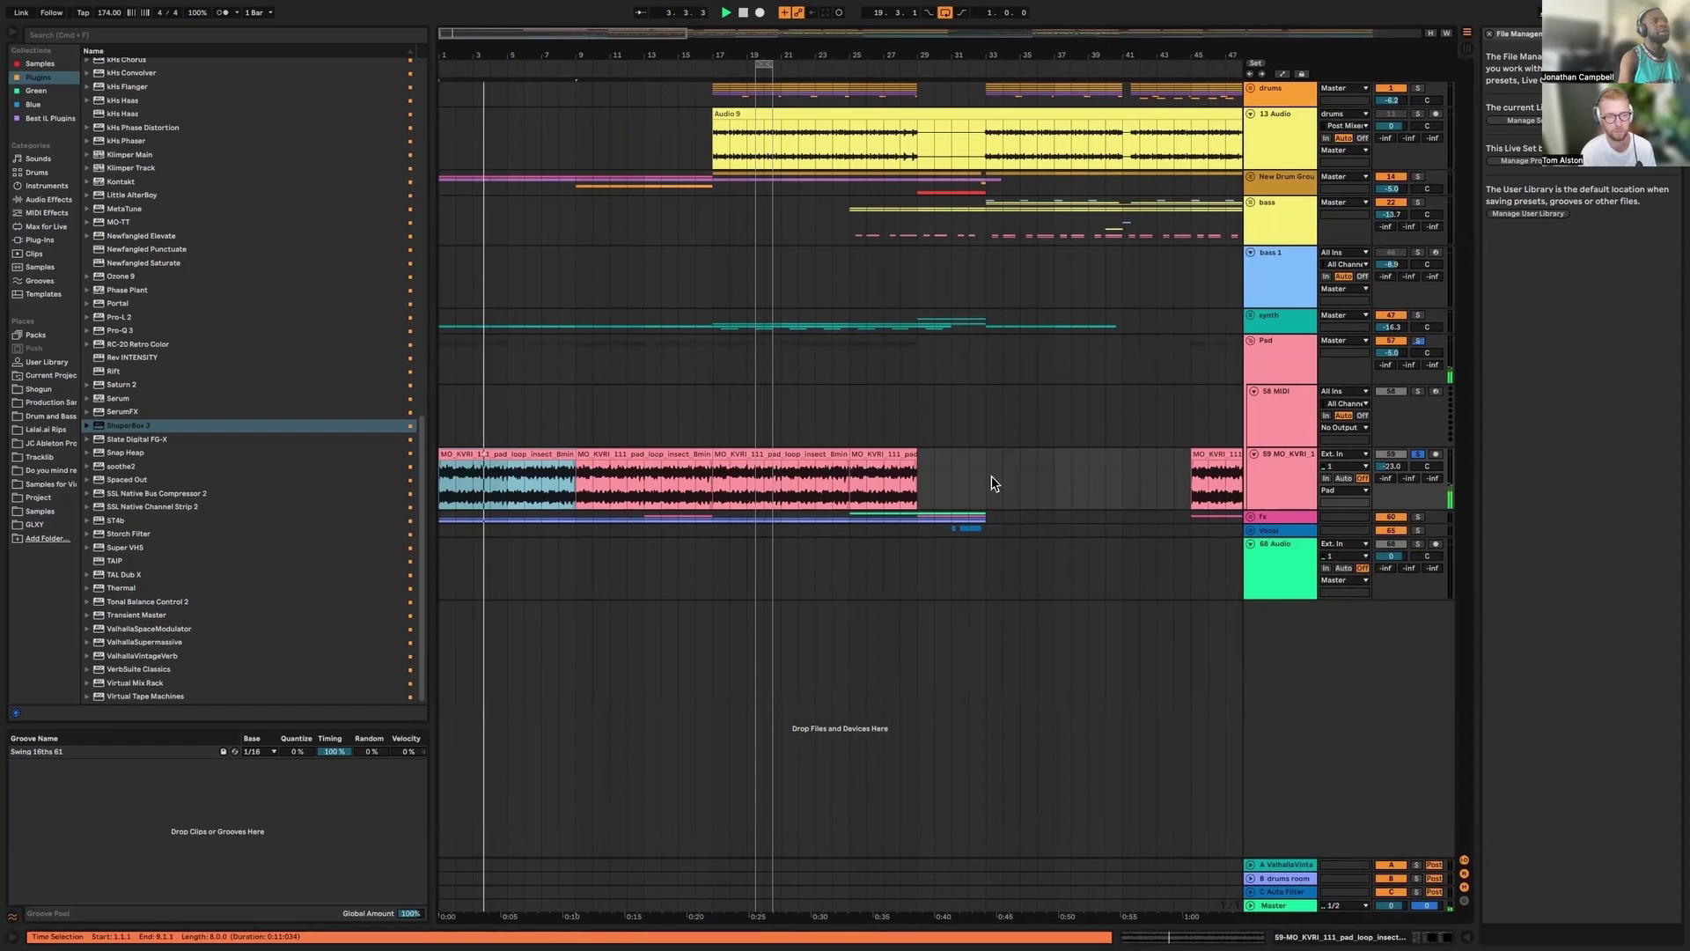
key("space")
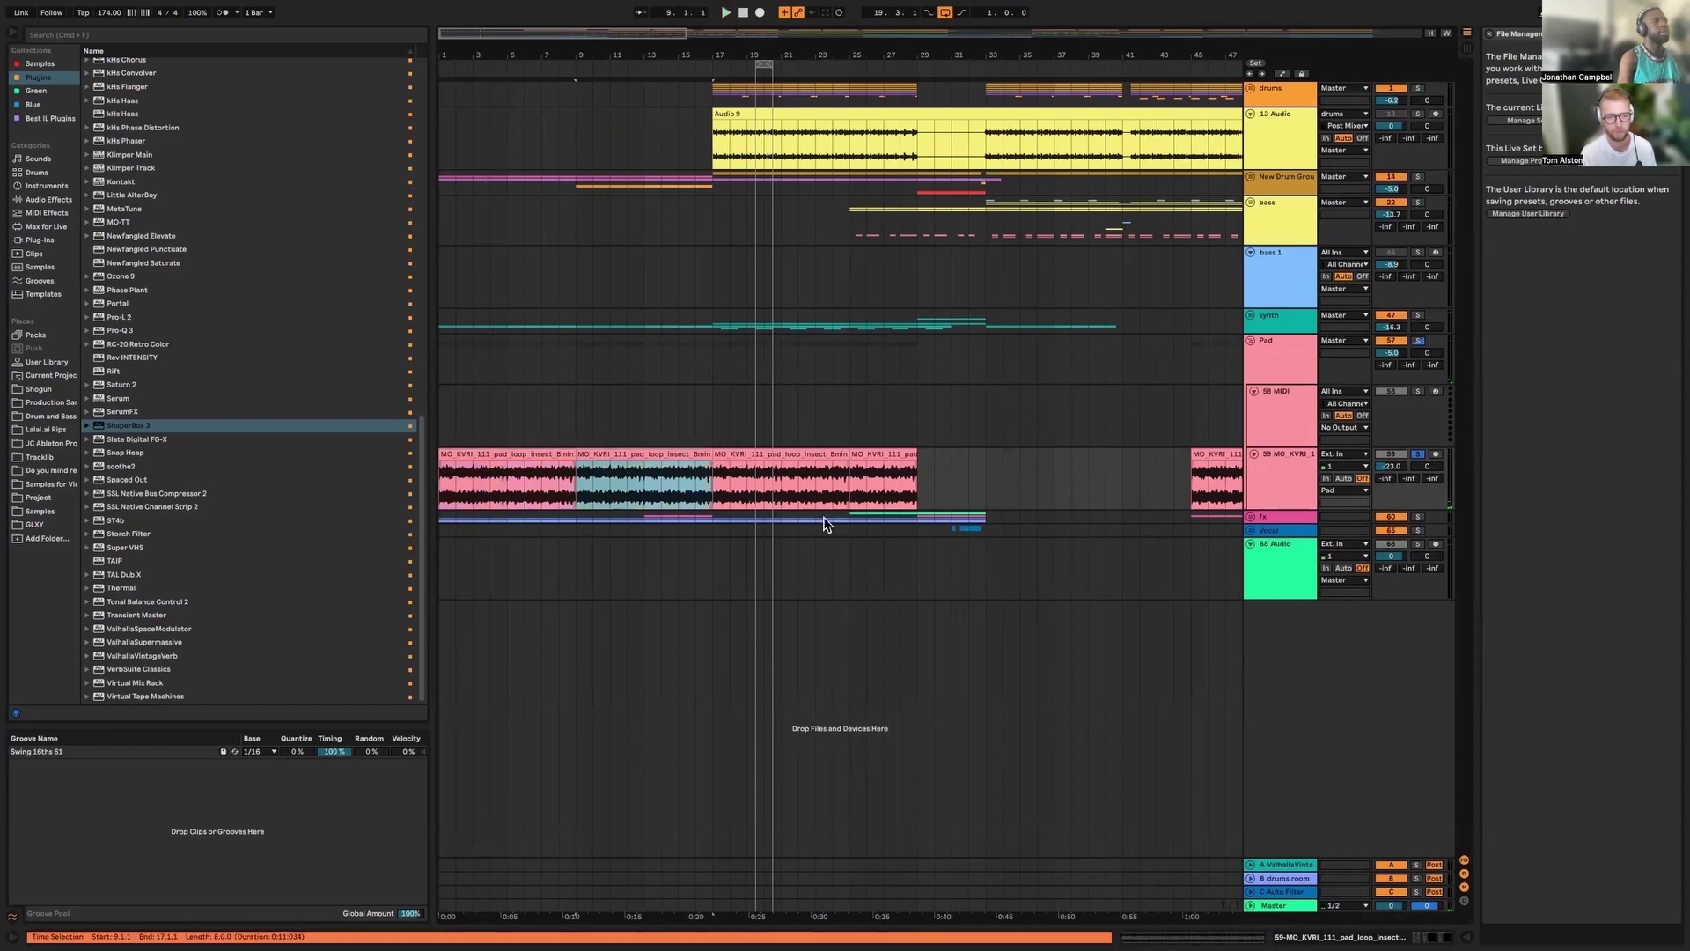
double_click(528, 476)
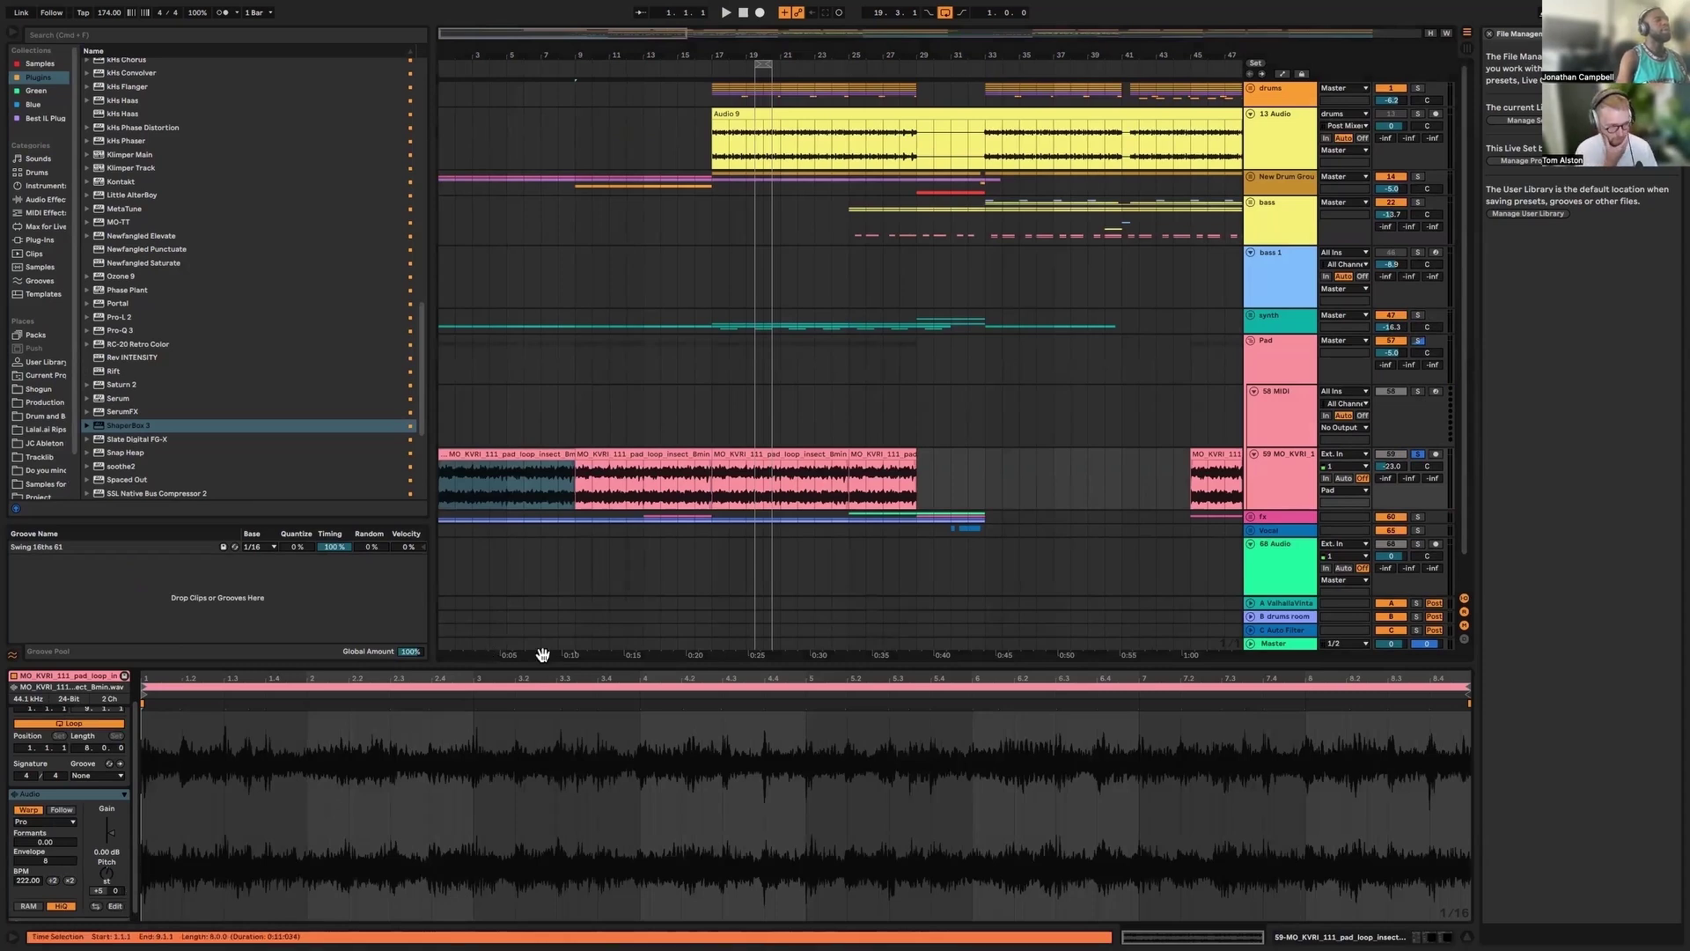
key("super+alt+l")
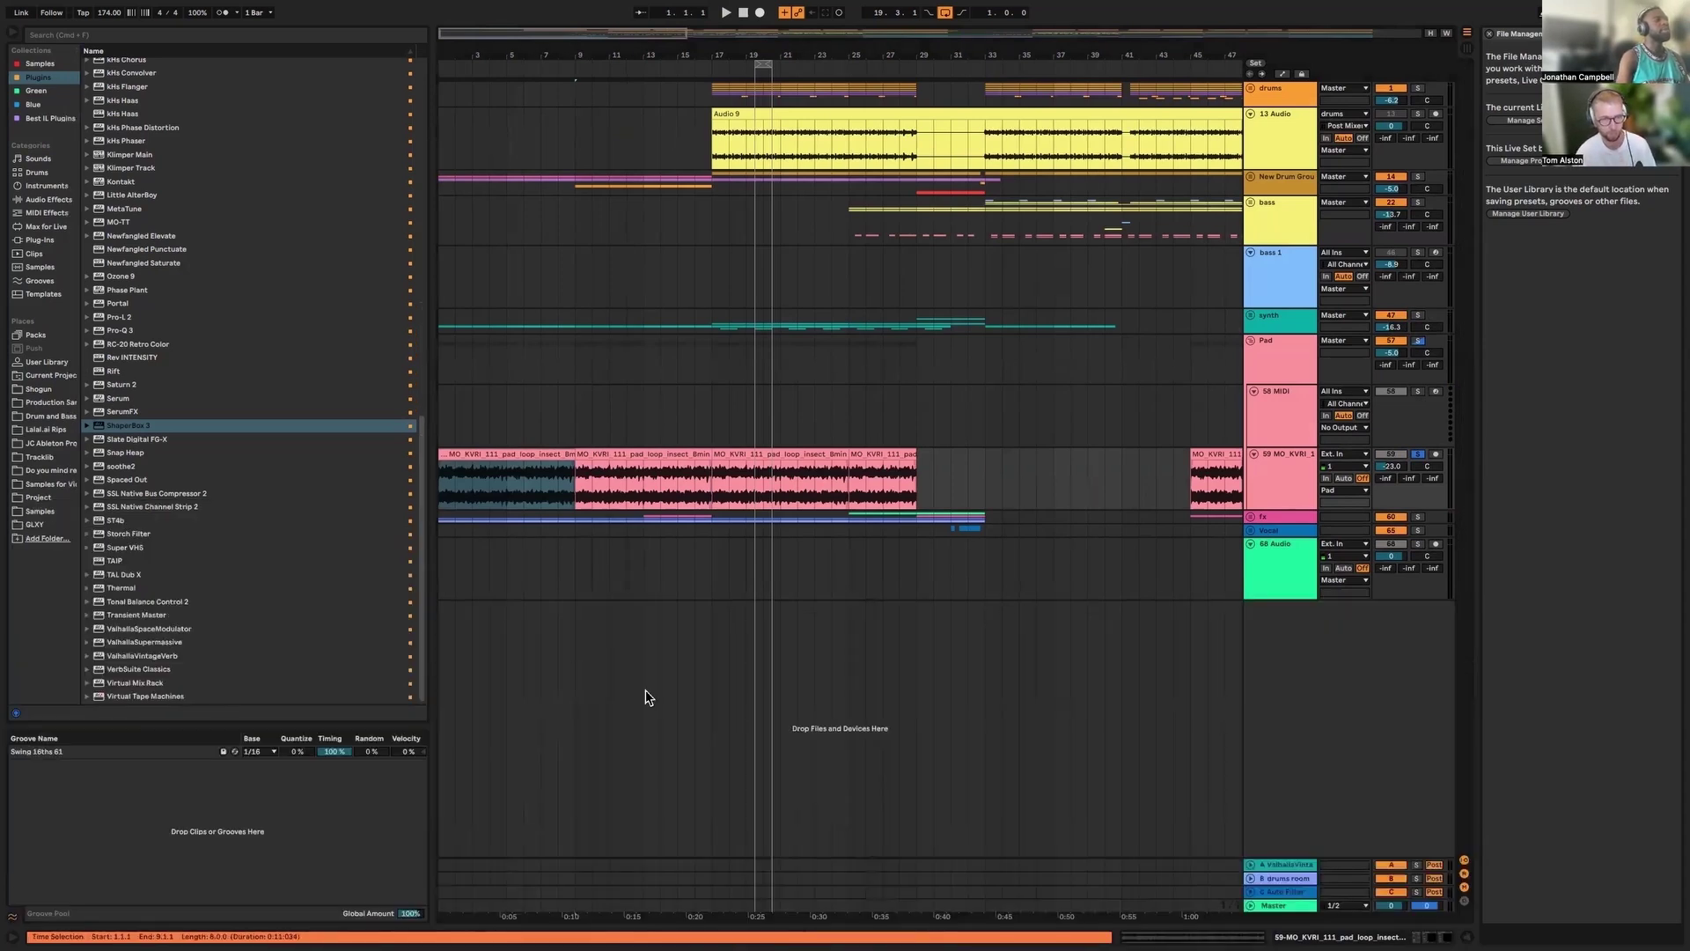
Expand the fx group and select the first FBF_Riser clip at bar 1
left_click(1251, 516)
left_click(1264, 366)
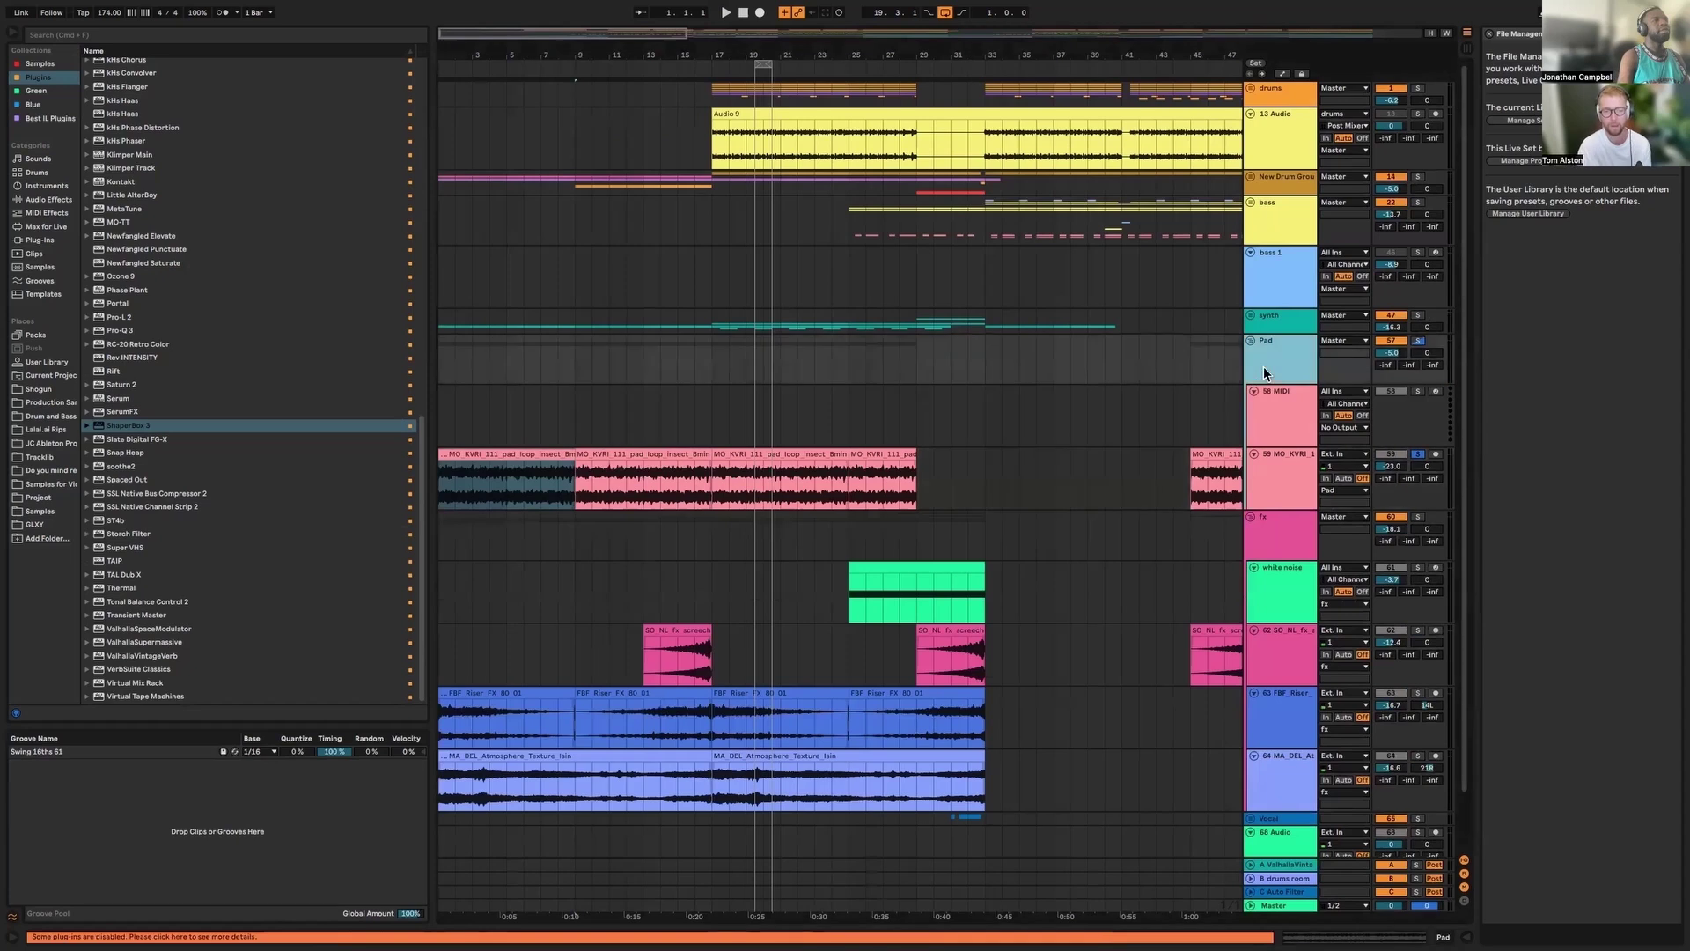
scroll(818, 613, "down", 3)
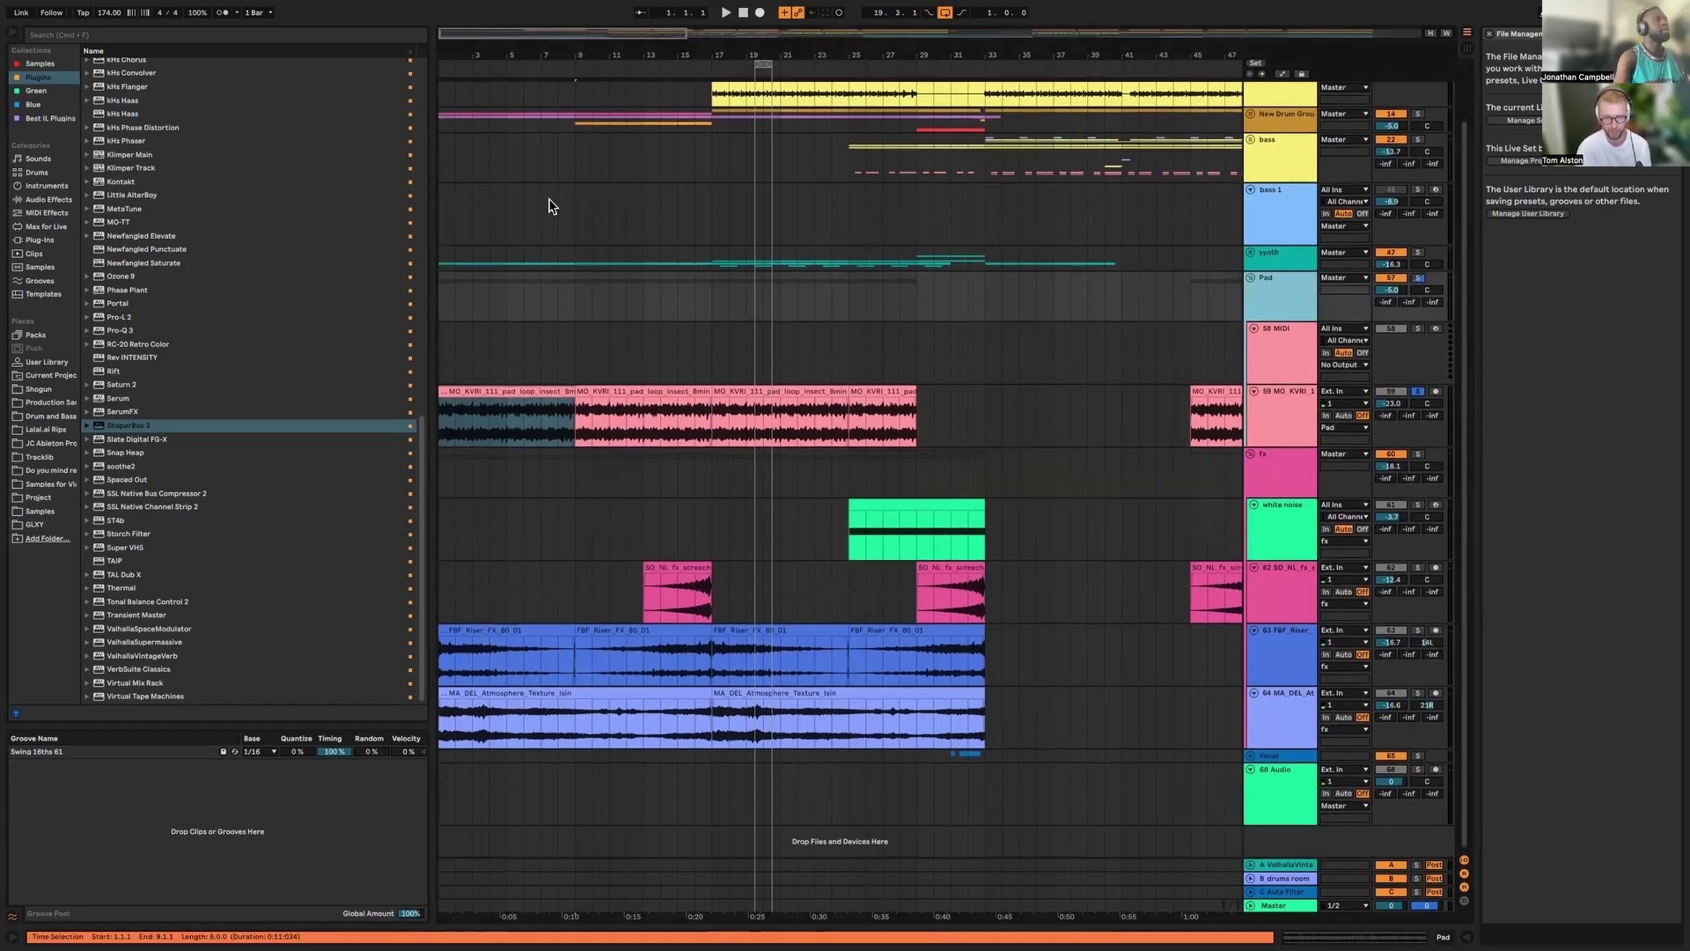
left_click(521, 634)
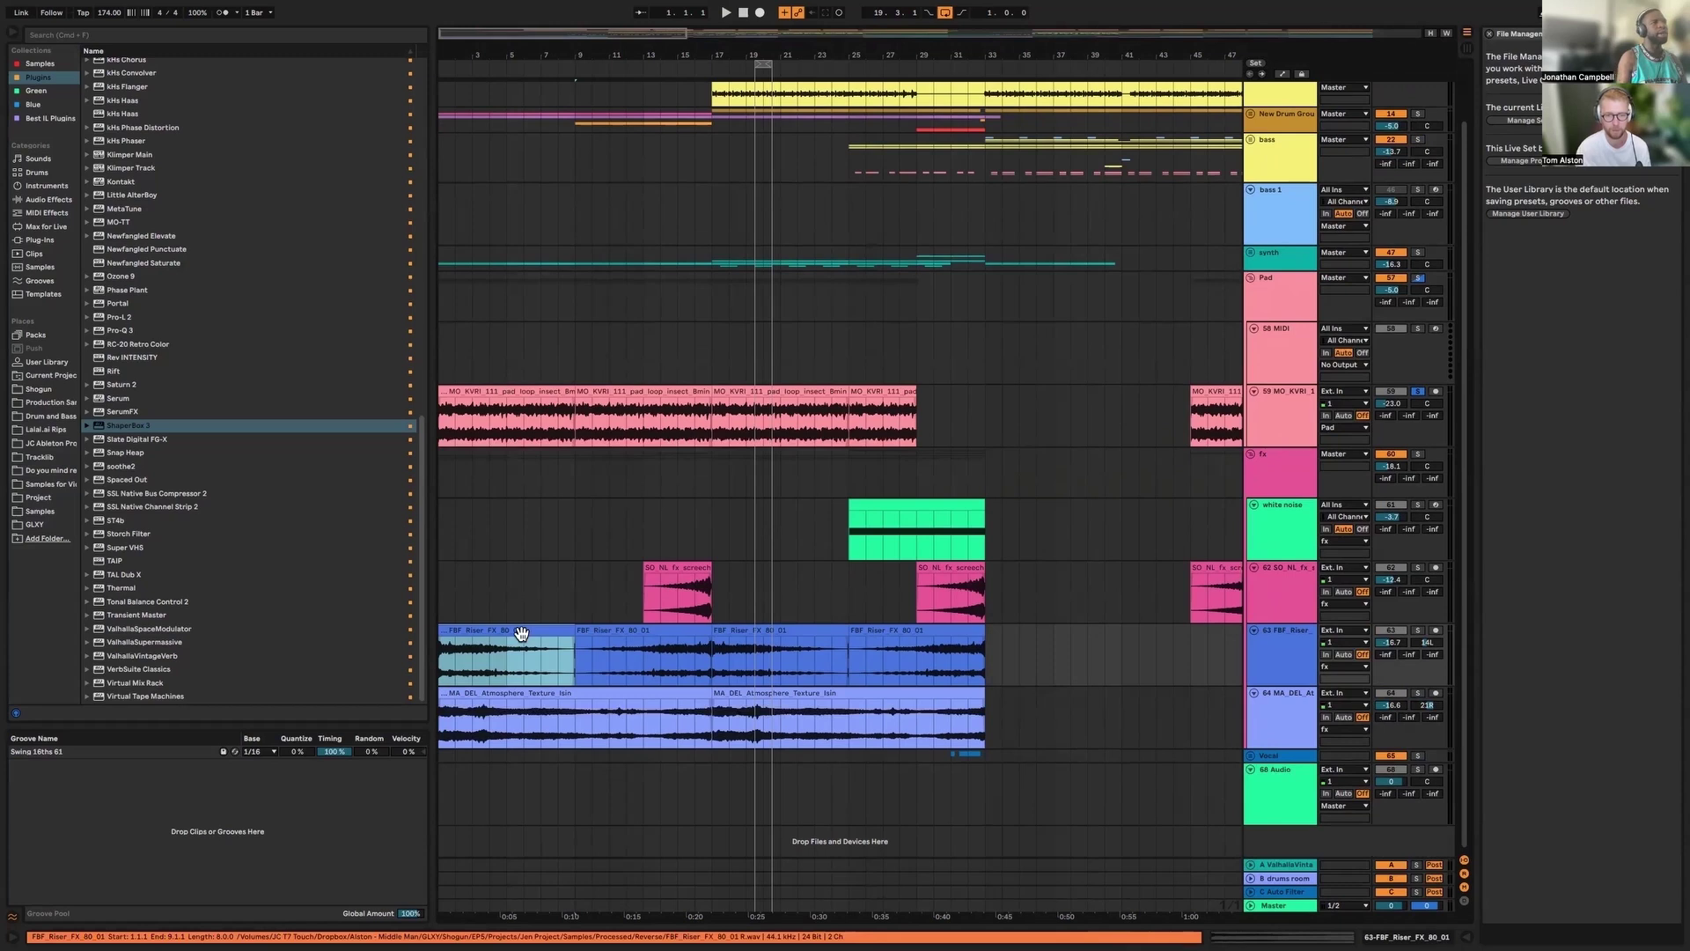
Solo the fx group instead of the Pad, audition its layers from bar 1, and turn the solo off
key("space")
key("space")
left_click(1426, 460)
left_click(1418, 454)
key("space")
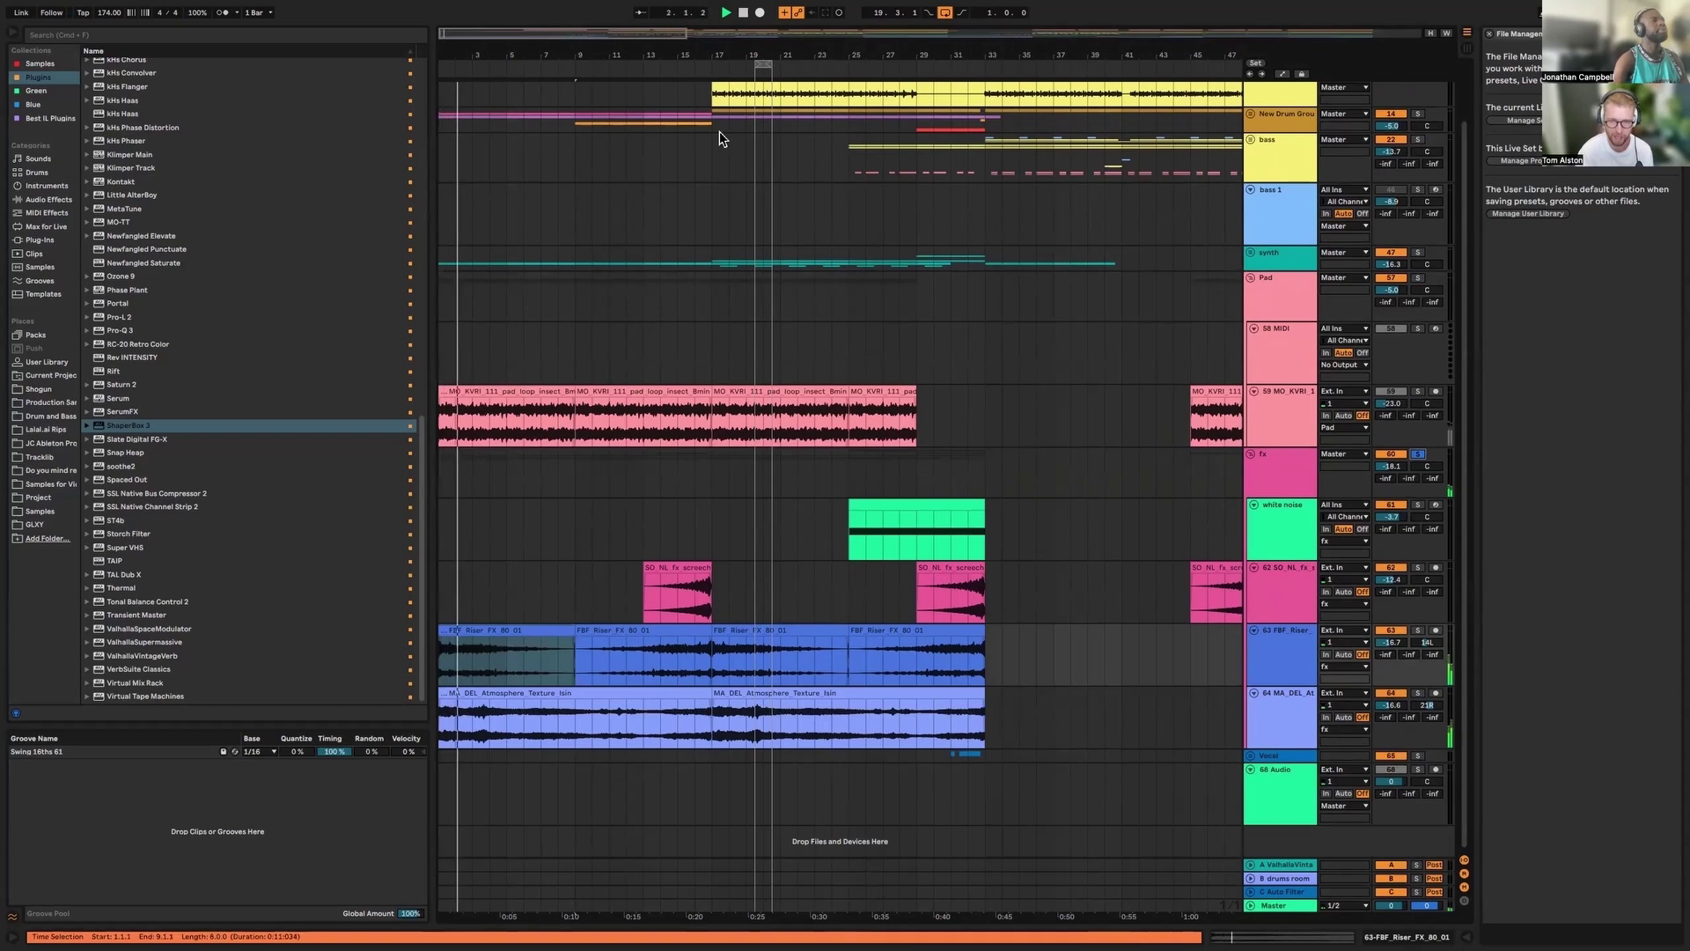
key("minus")
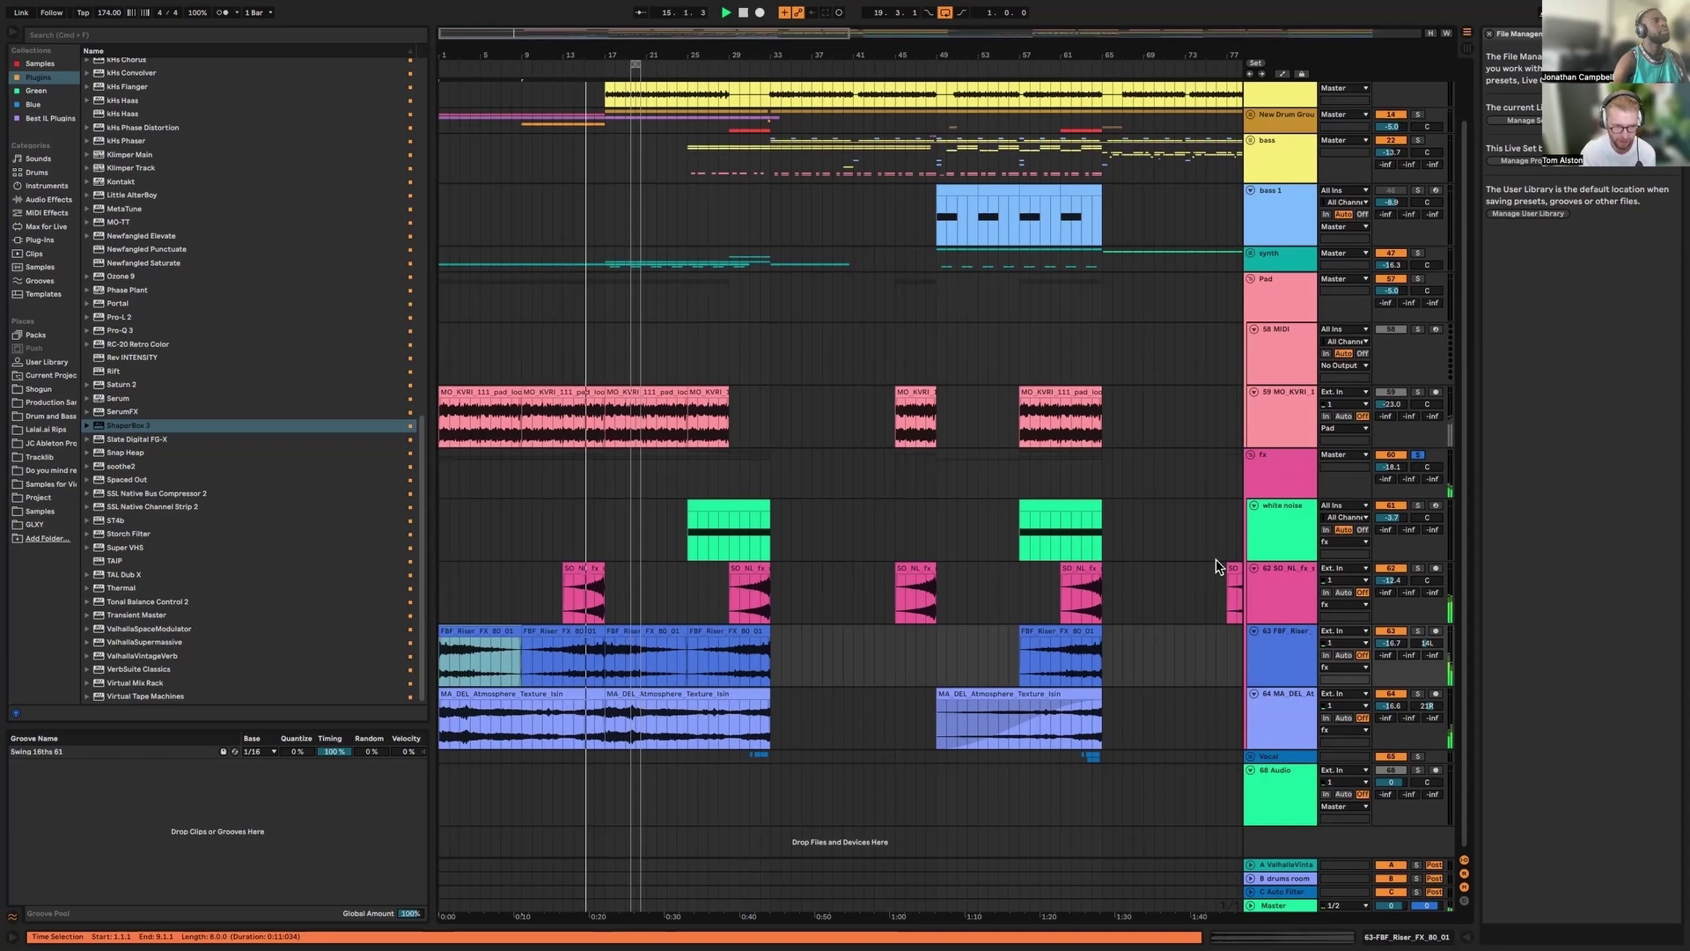
left_click(1418, 455)
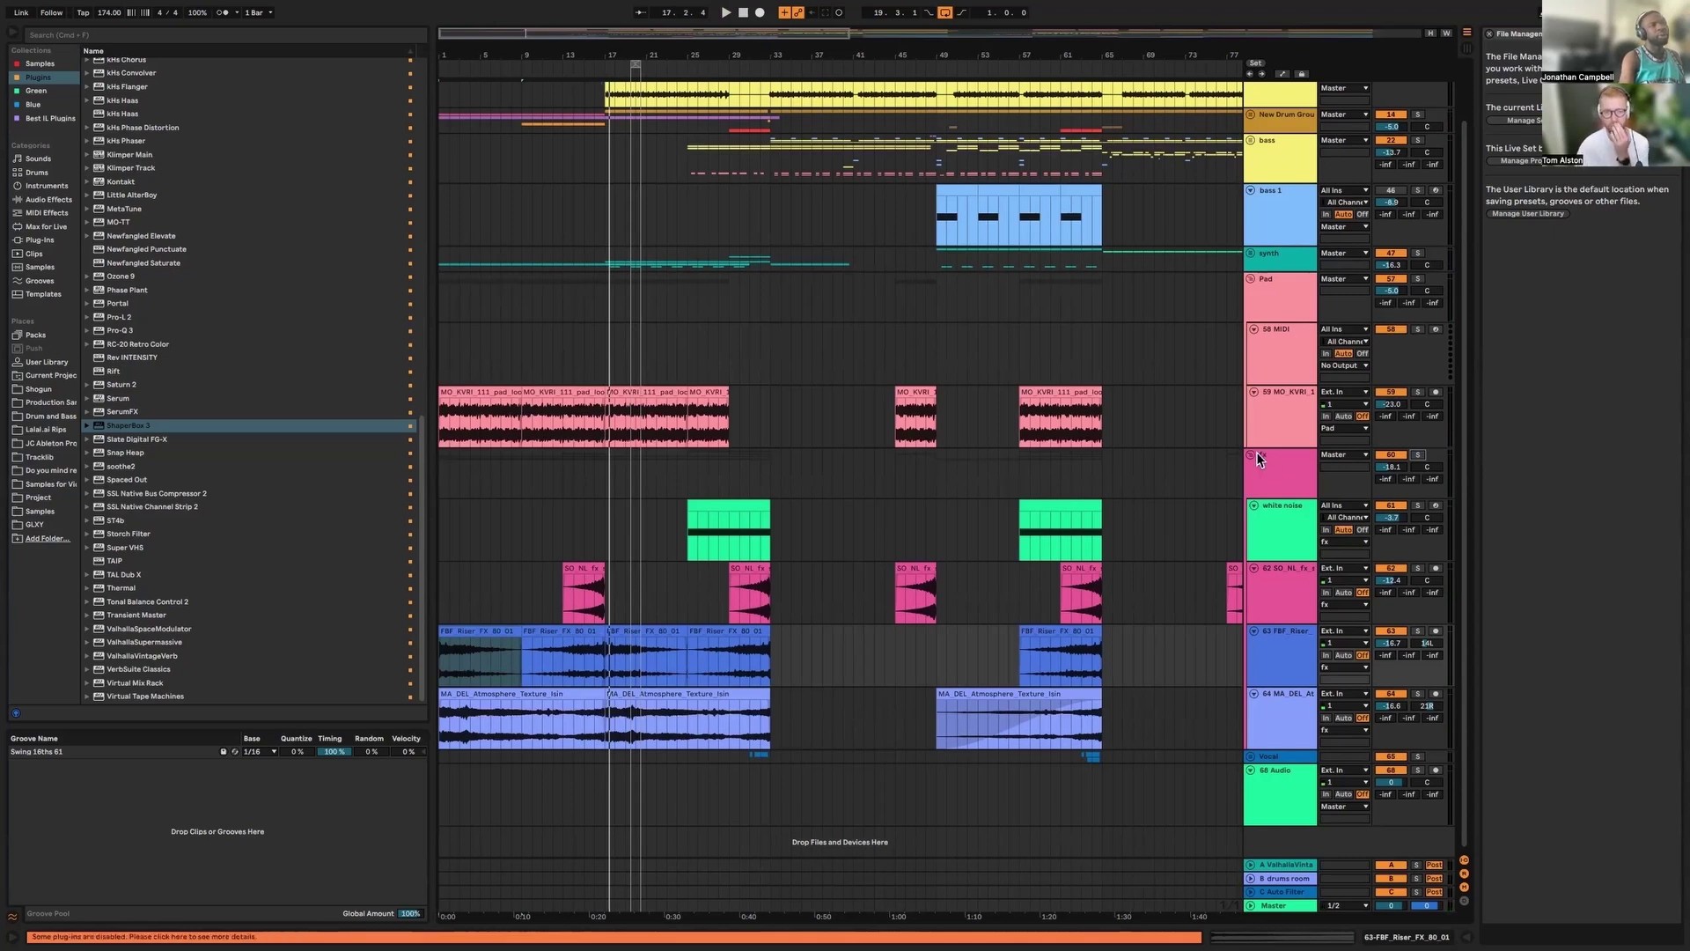
Review how the white noise, riser and atmosphere clips are placed in the arrangement, and expand the Vocal group
scroll(705, 347, "right", 5)
scroll(867, 528, "right", 20)
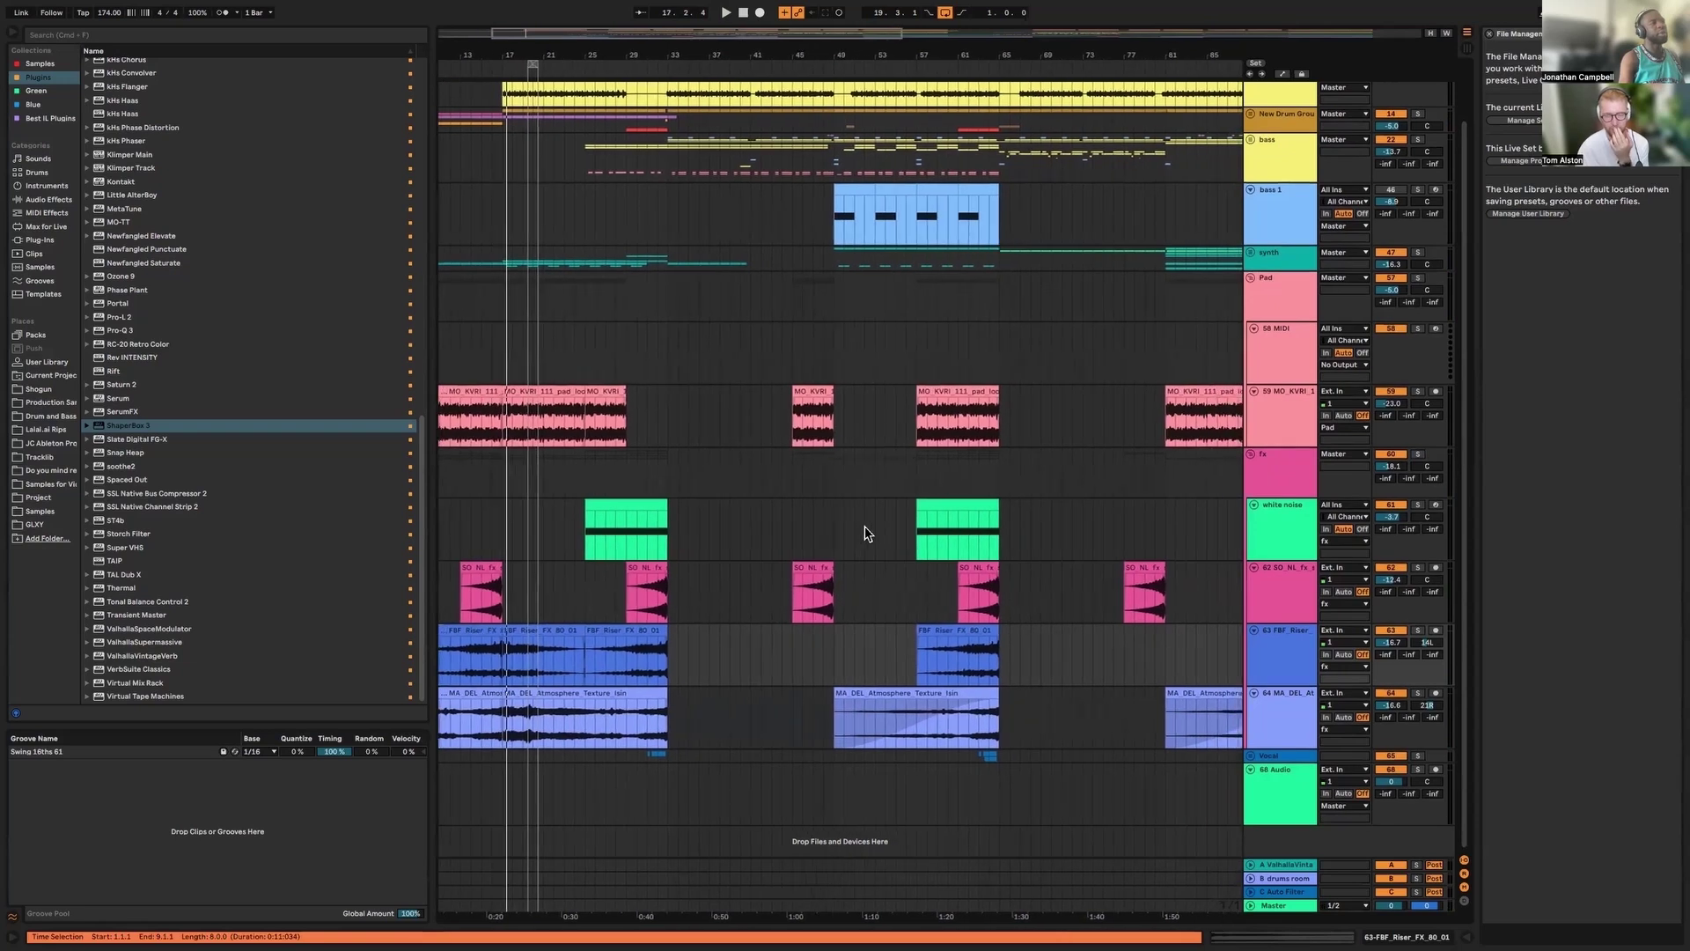
scroll(883, 512, "left", 20)
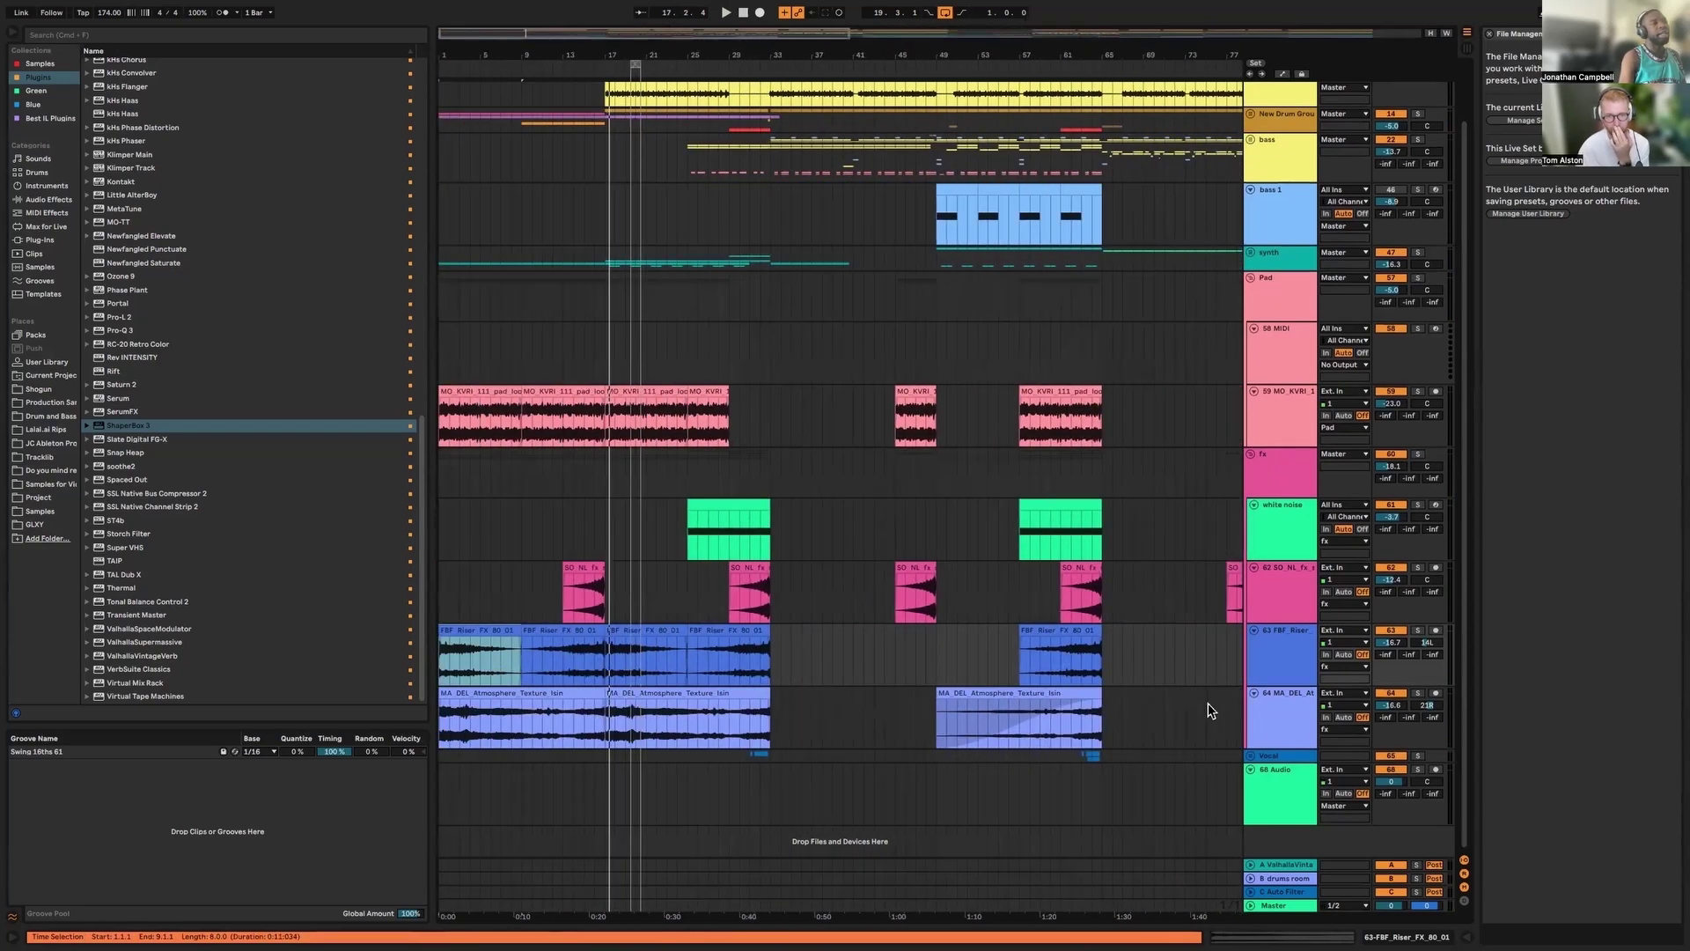
left_click(1250, 755)
scroll(1262, 764, "down", 3)
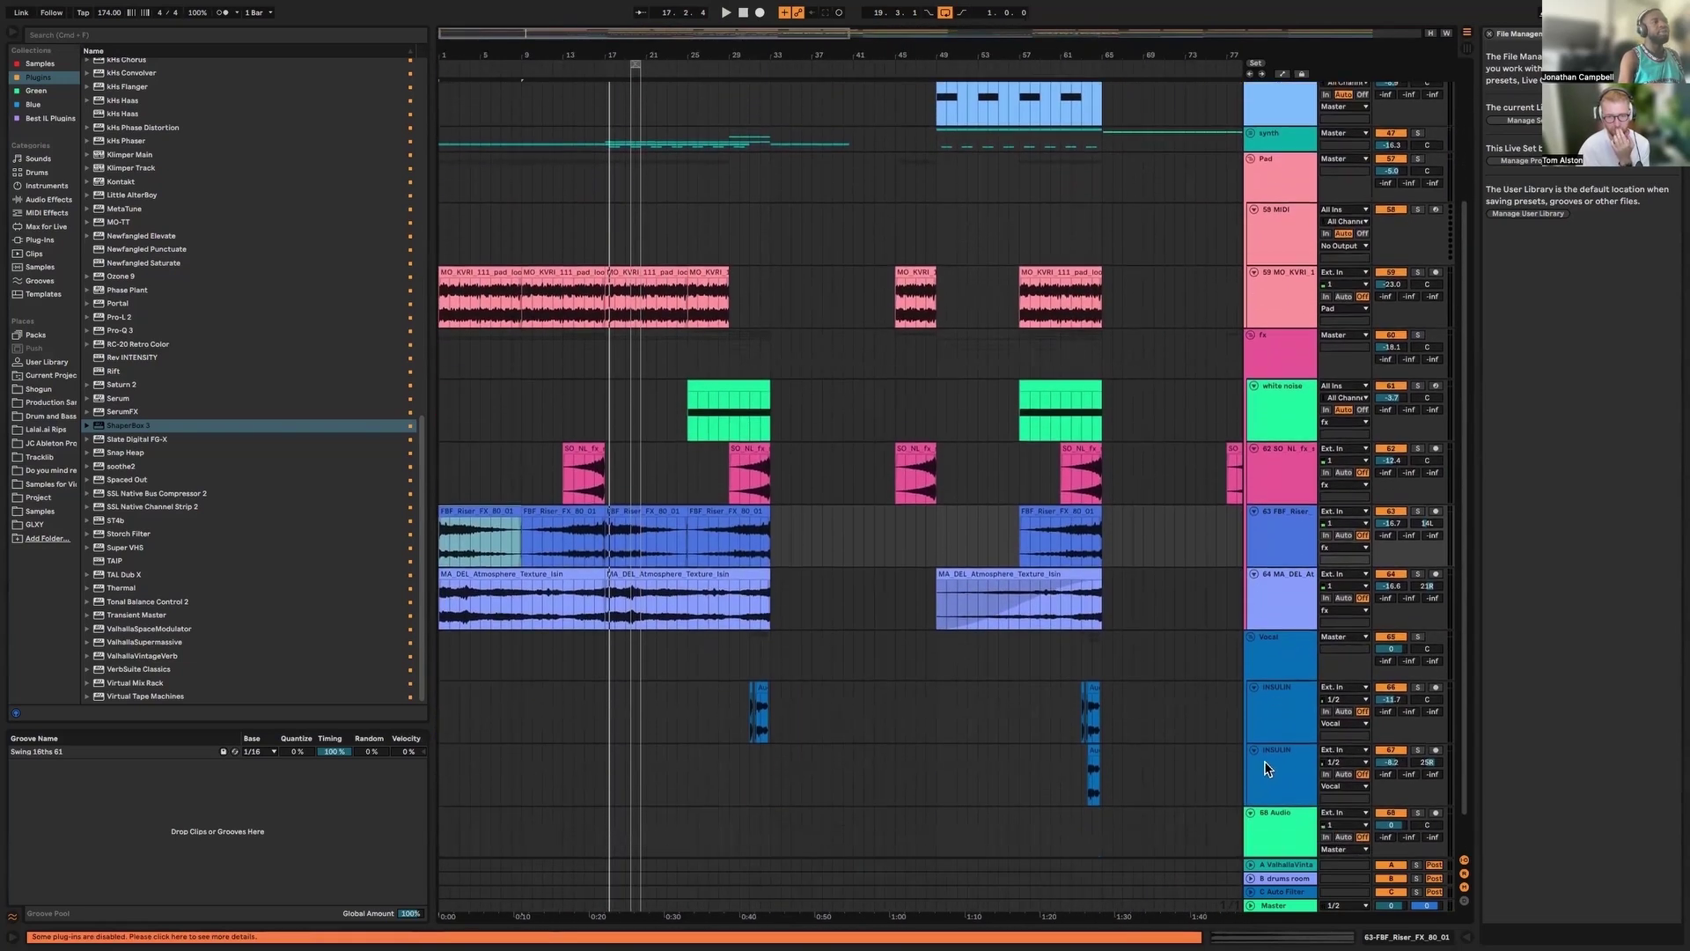
left_click(1276, 695)
Loop bars 31 to 33, solo the first INSULIN vocal track, and play its clips there
mouse_move(626, 39)
left_mouse_down()
mouse_move(611, 150)
mouse_move(612, 53)
mouse_move(574, 35)
mouse_move(584, 60)
mouse_move(647, 69)
left_mouse_up()
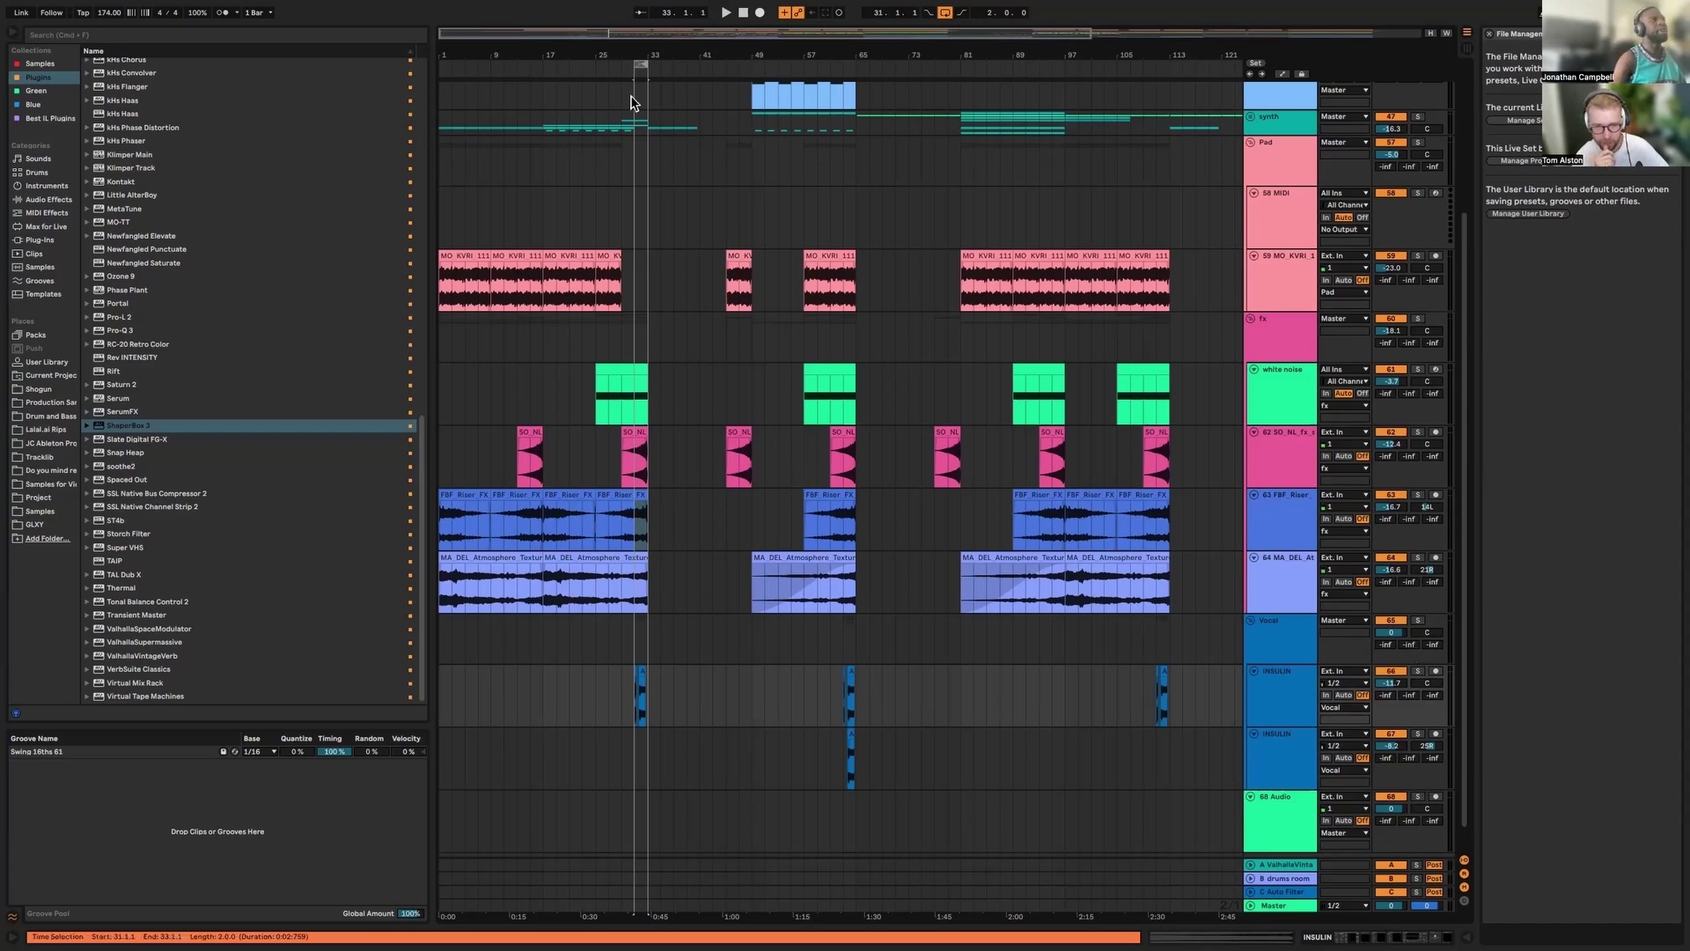
left_click_drag(624, 41, 628, 185)
left_click(1417, 671)
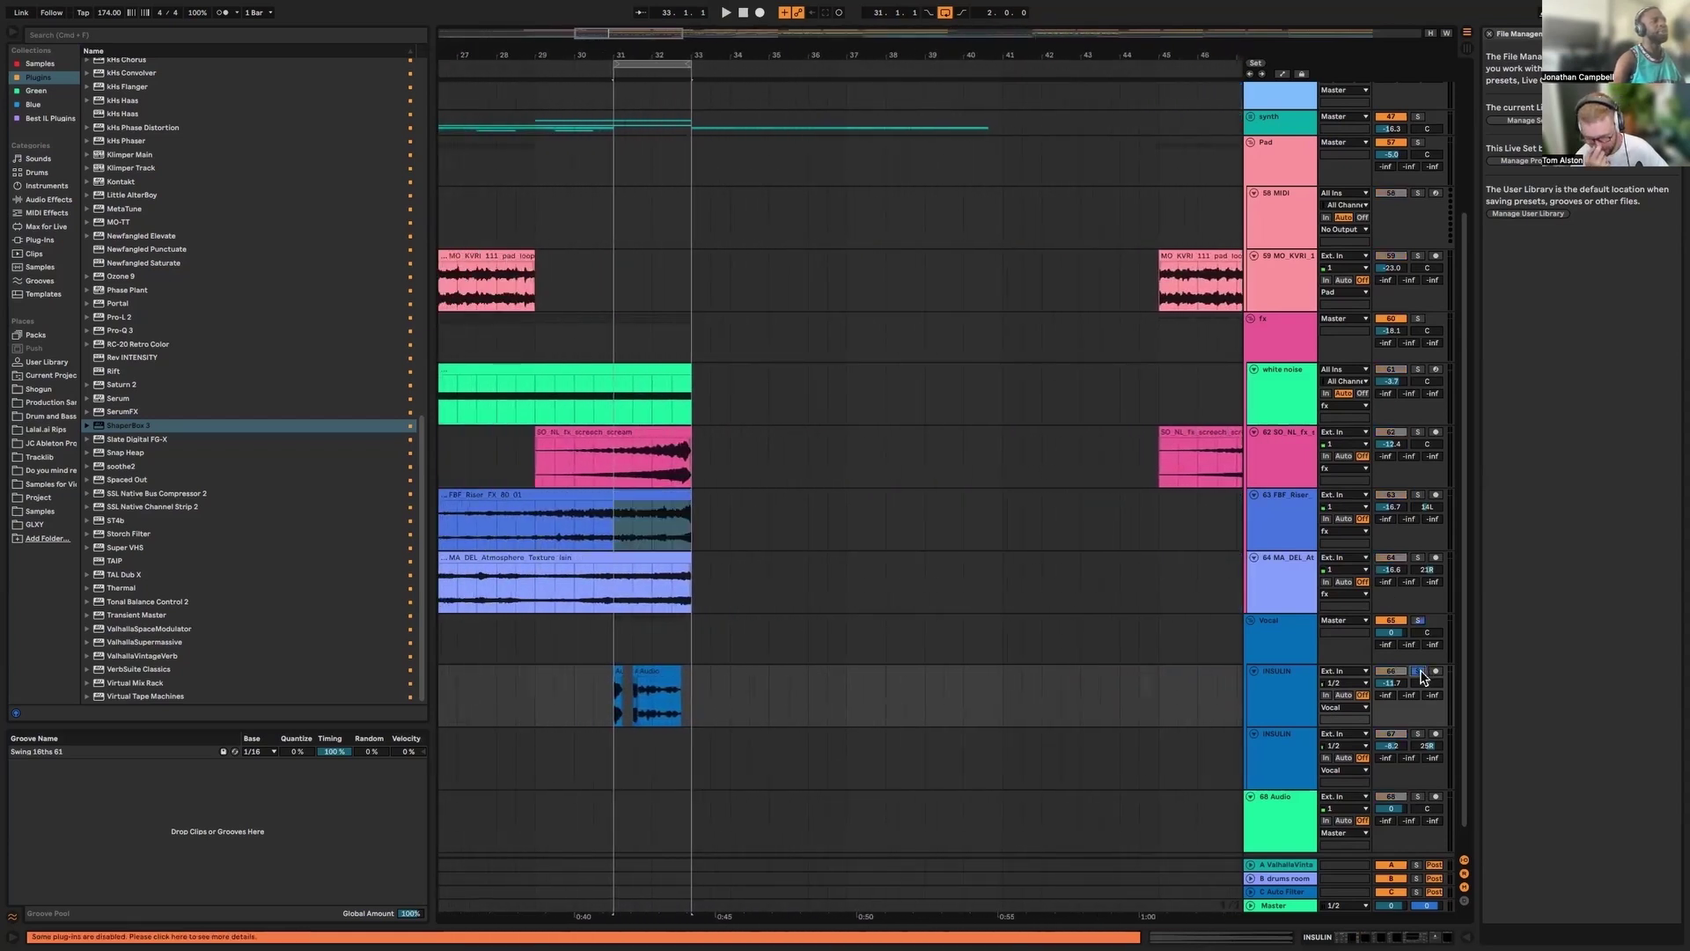
scroll(660, 678, "up", 1)
key("space")
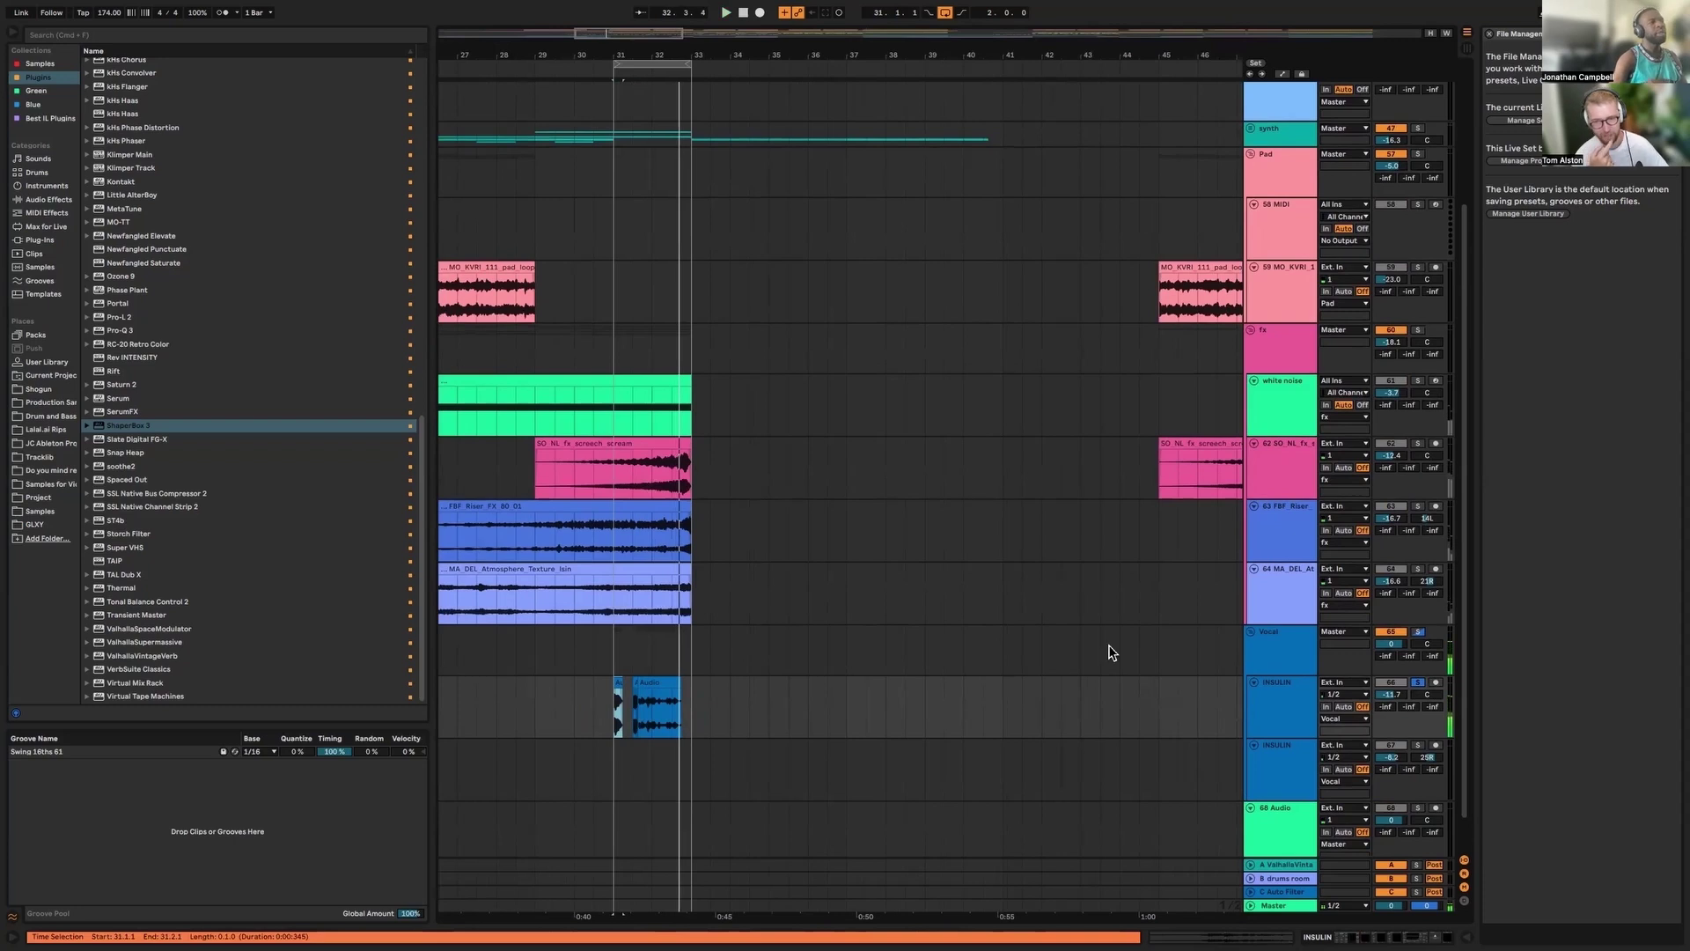
Open the first INSULIN vocal track's device chain, examine its effects up to Little AlterBoy, and hide the chain
left_click(1254, 713)
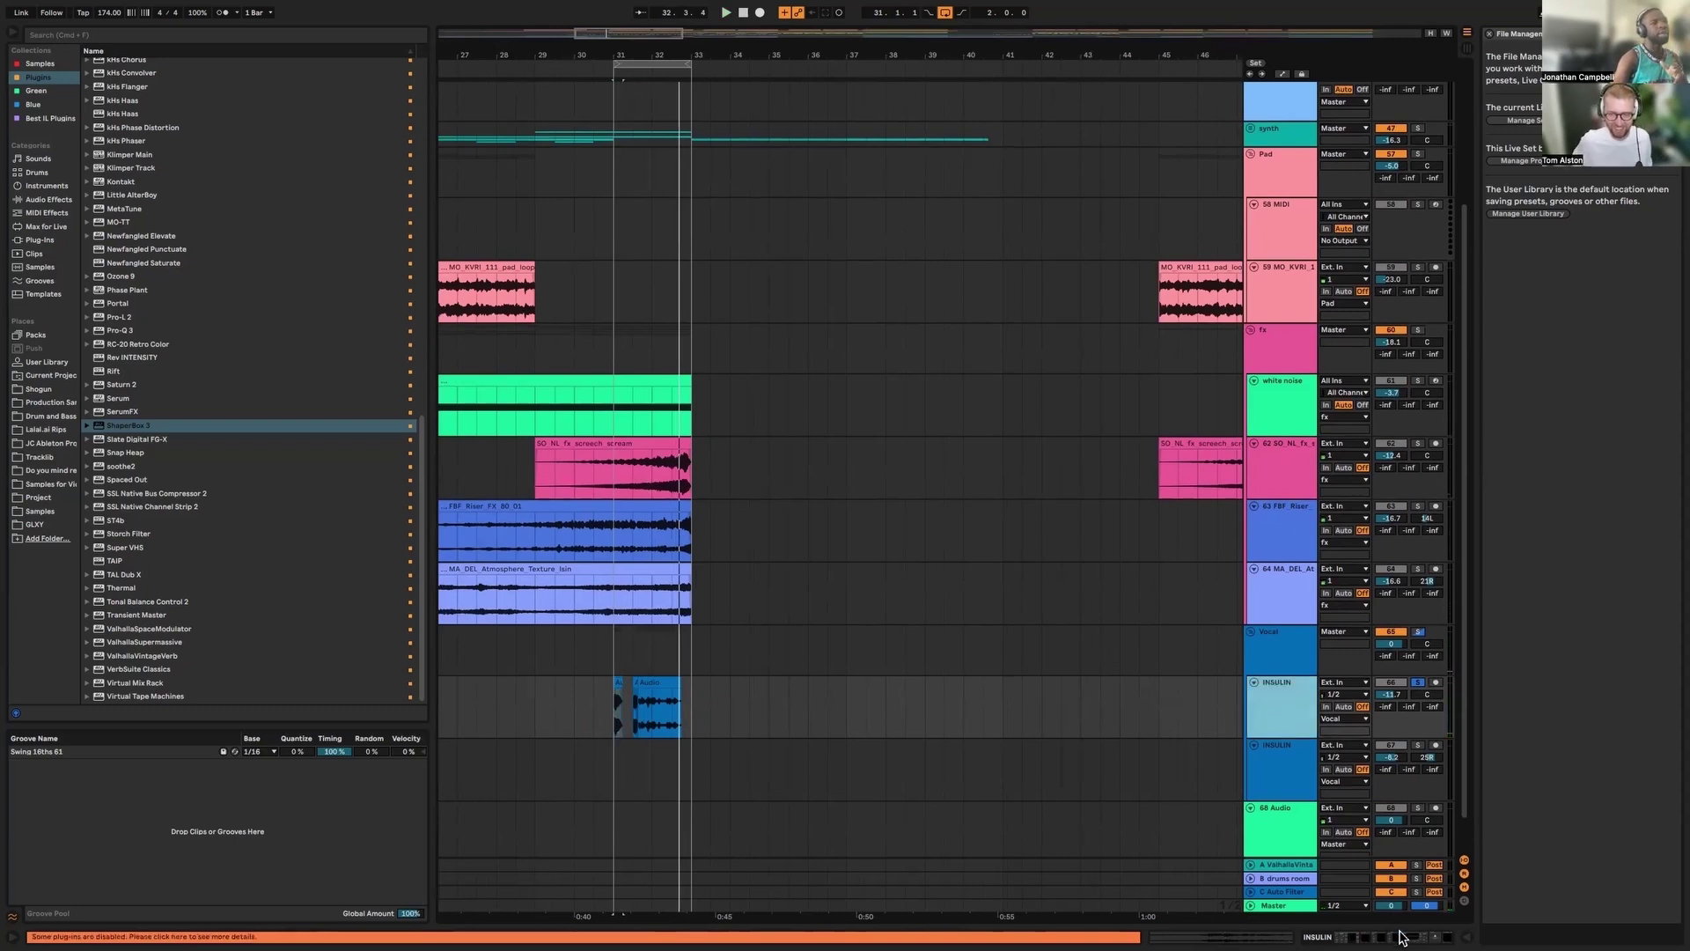
double_click(1250, 706)
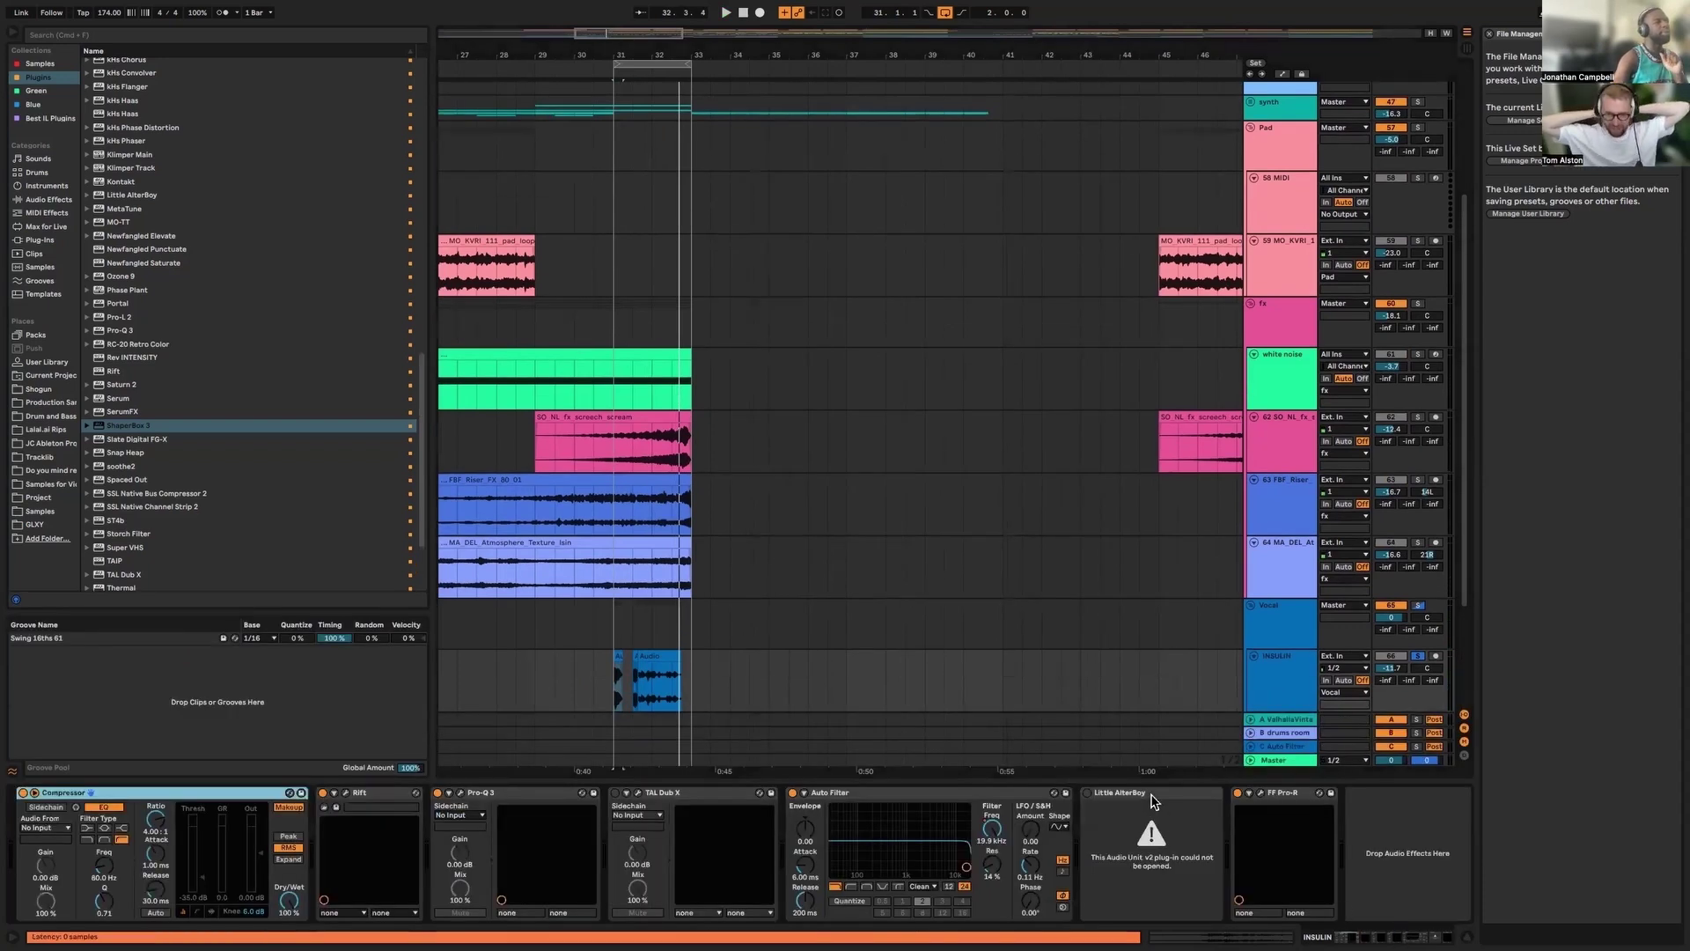
left_click(1152, 794)
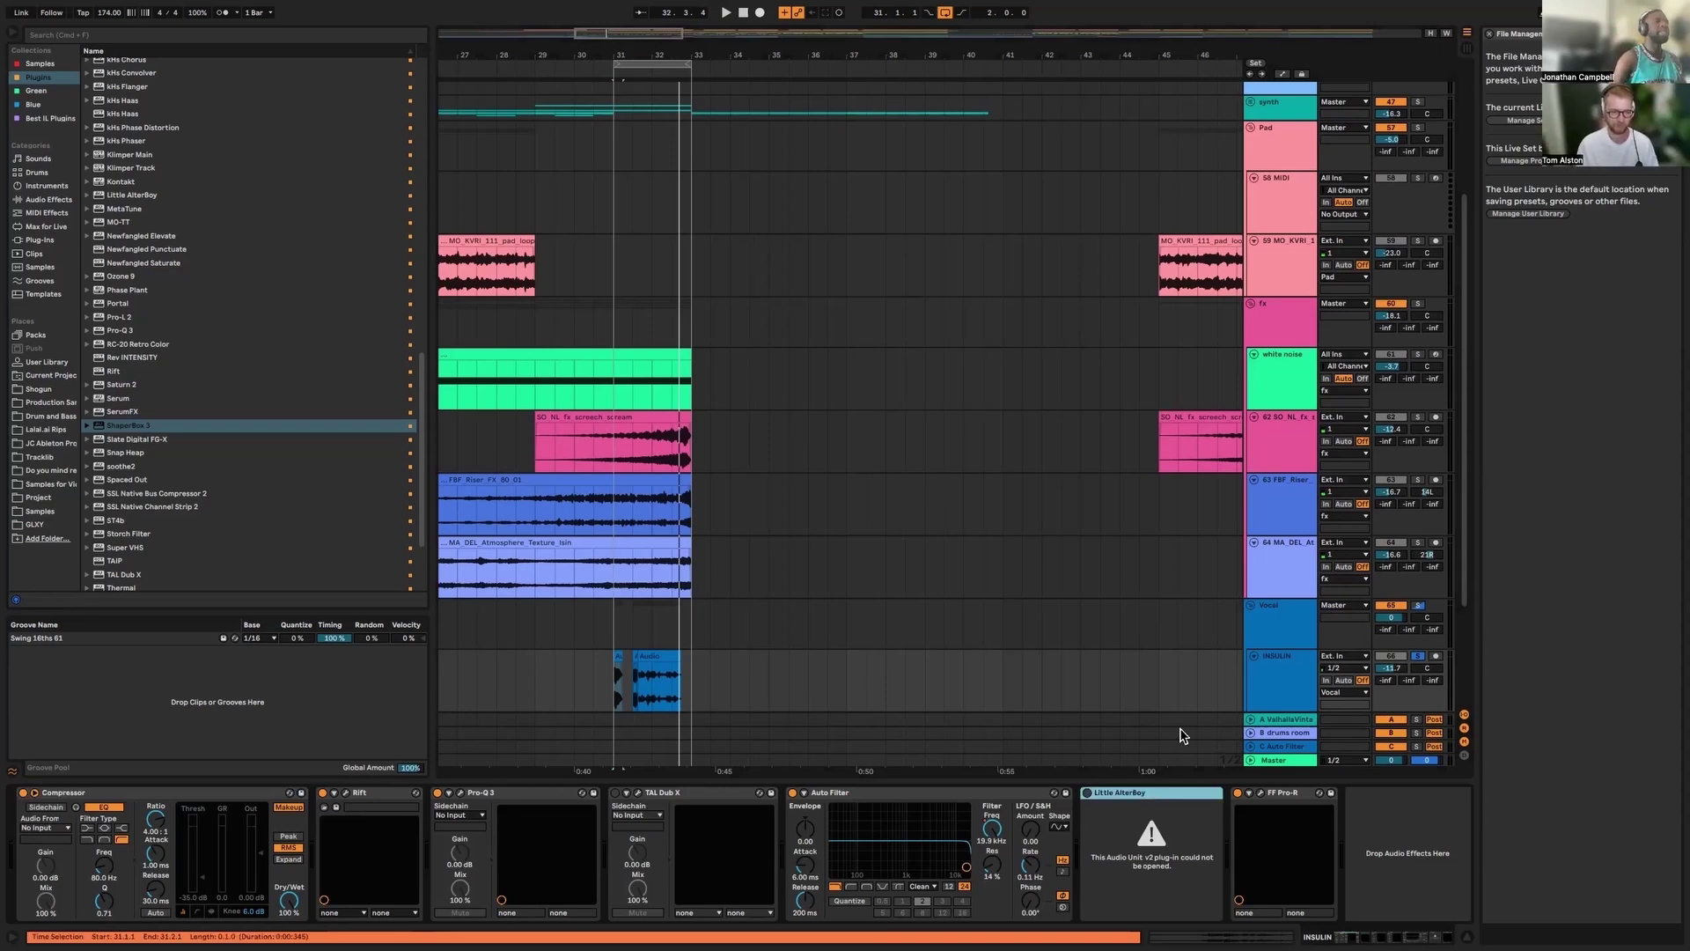
key("ctrl+alt+l")
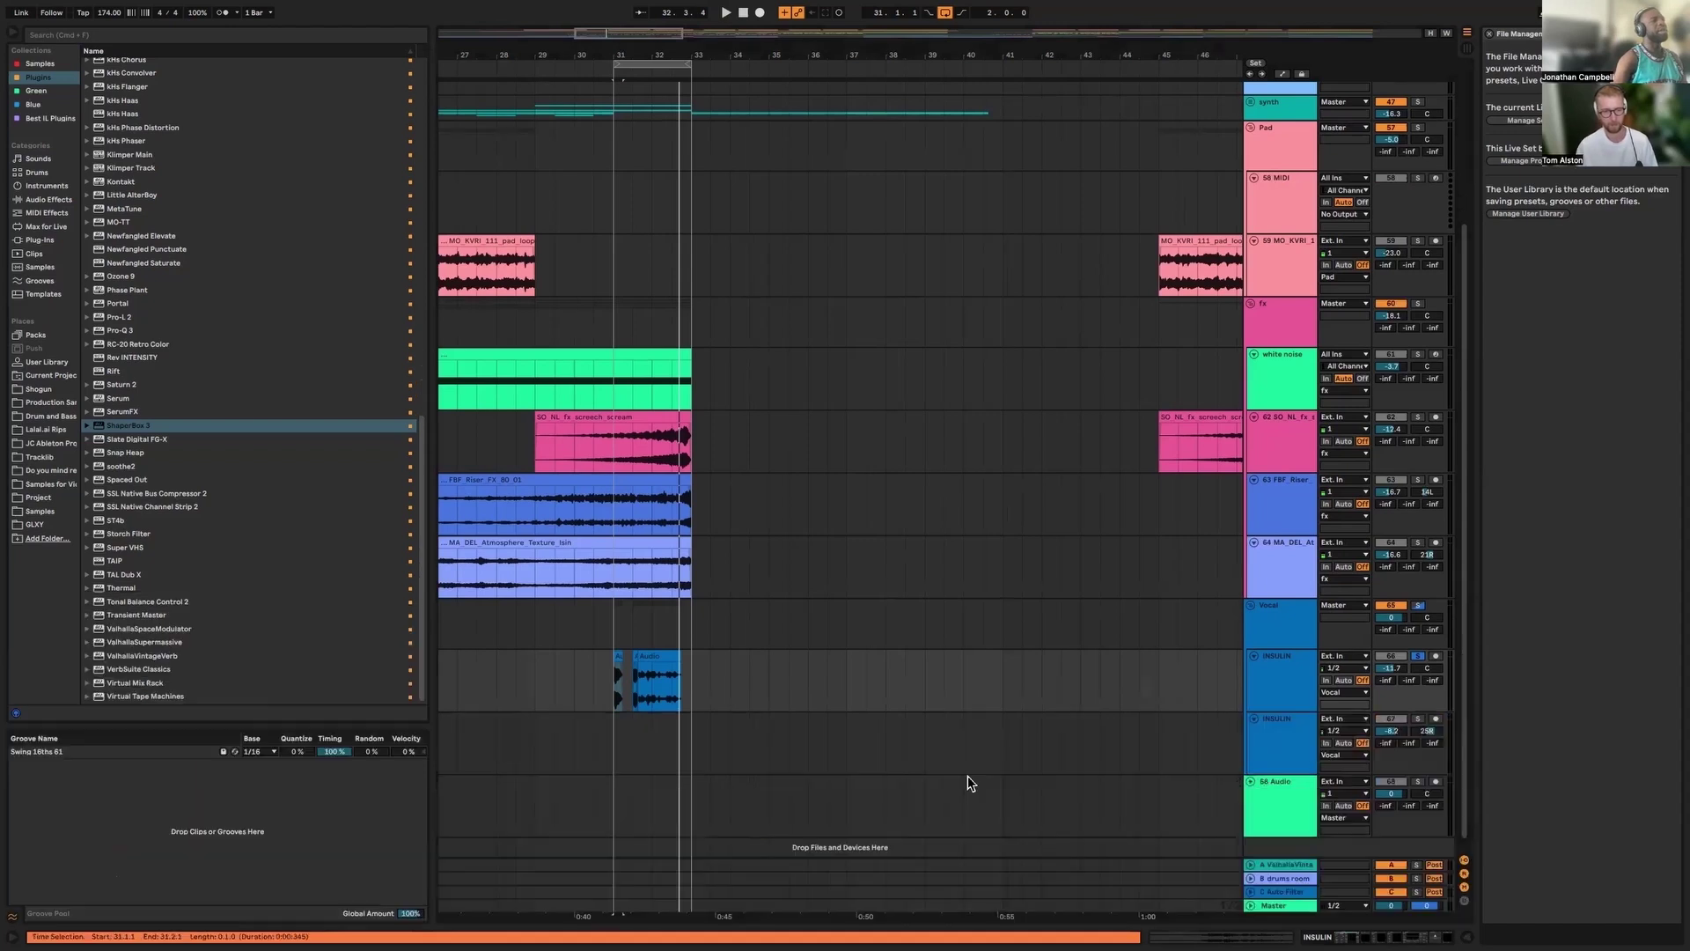
Collapse the Pad, fx and Vocal groups and show the full length of the arrangement
key("w")
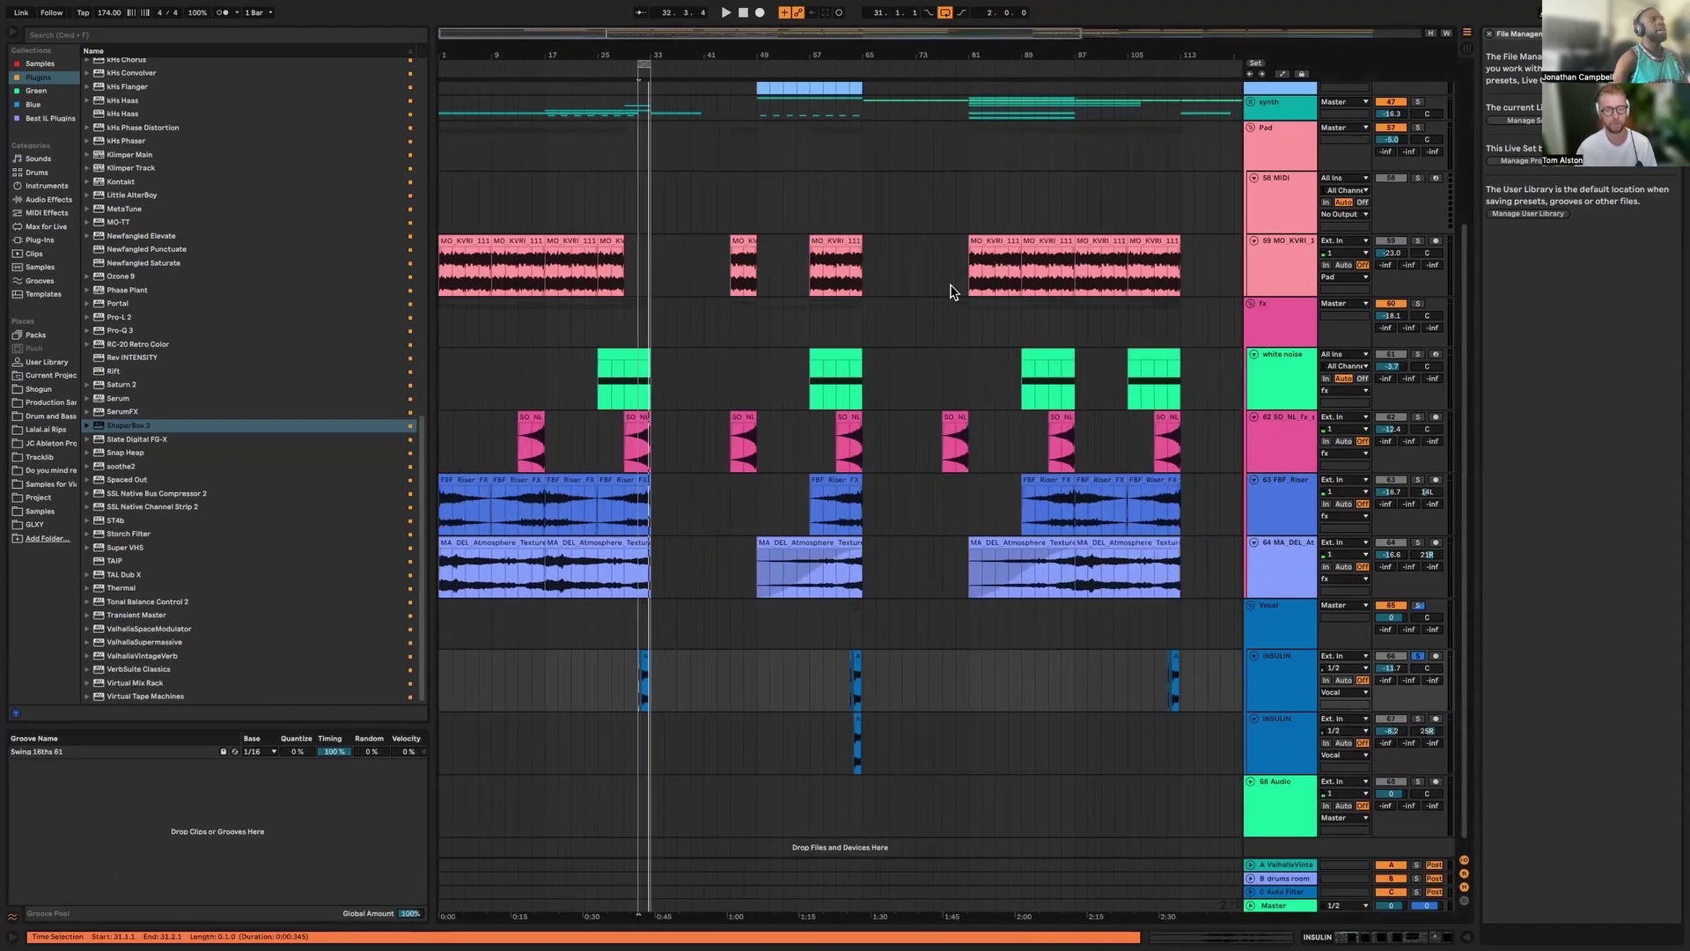
scroll(977, 312, "up", 5)
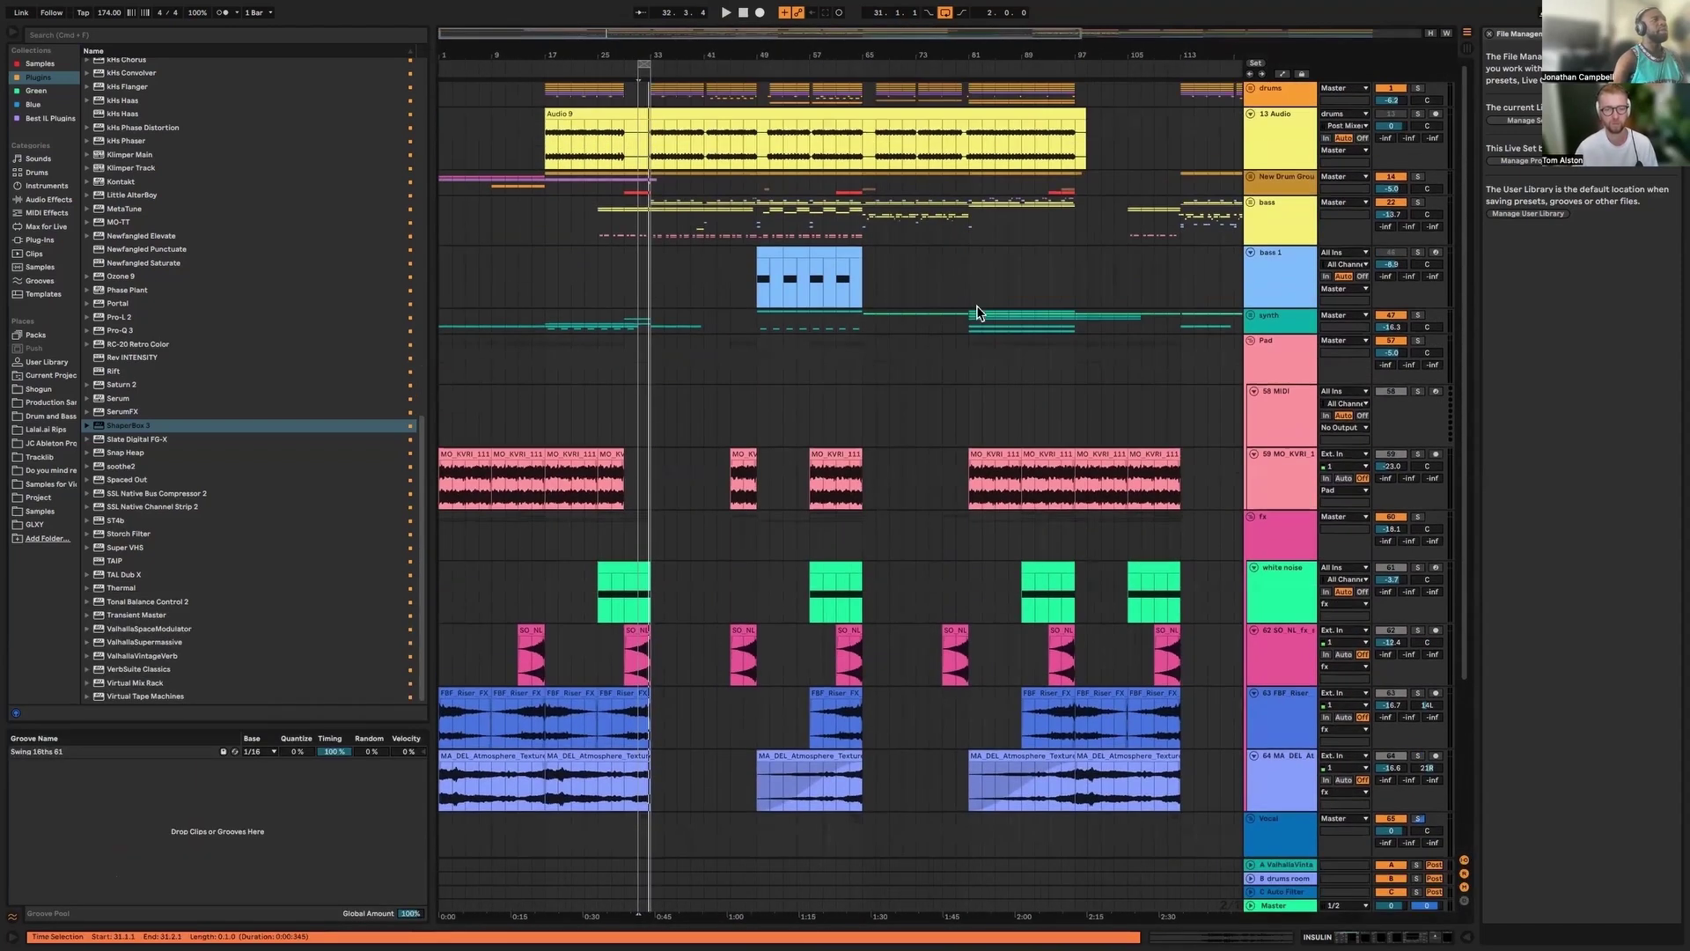
left_click(1251, 343)
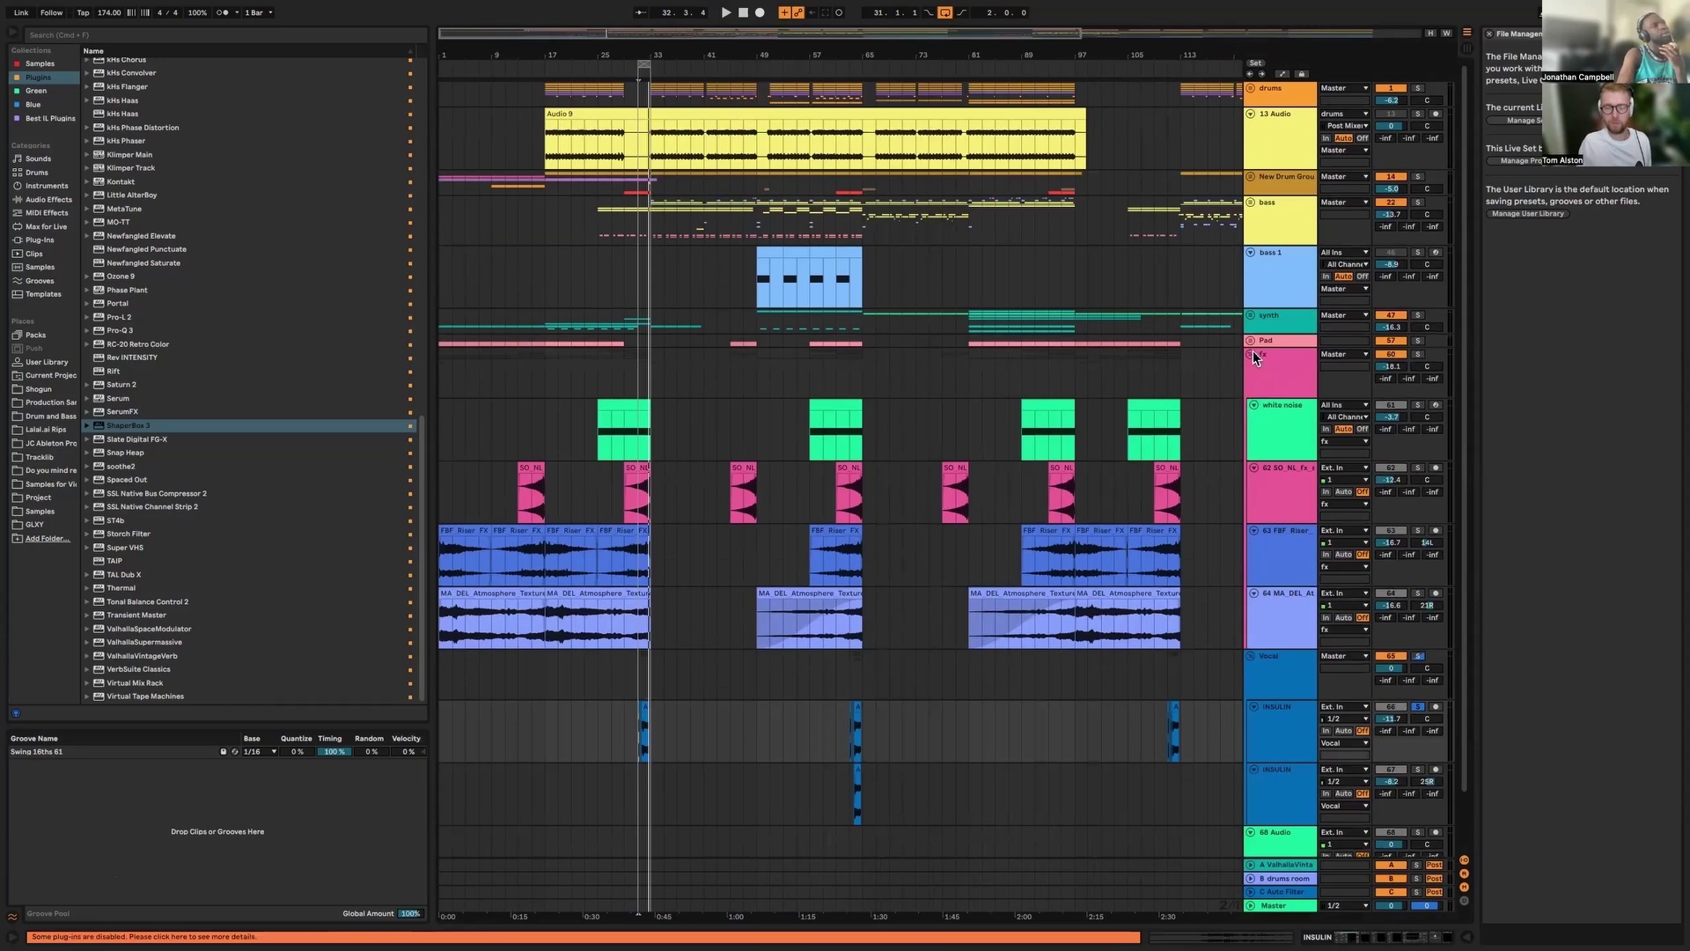
left_click(1252, 353)
left_click(1252, 368)
scroll(1052, 260, "right", 10)
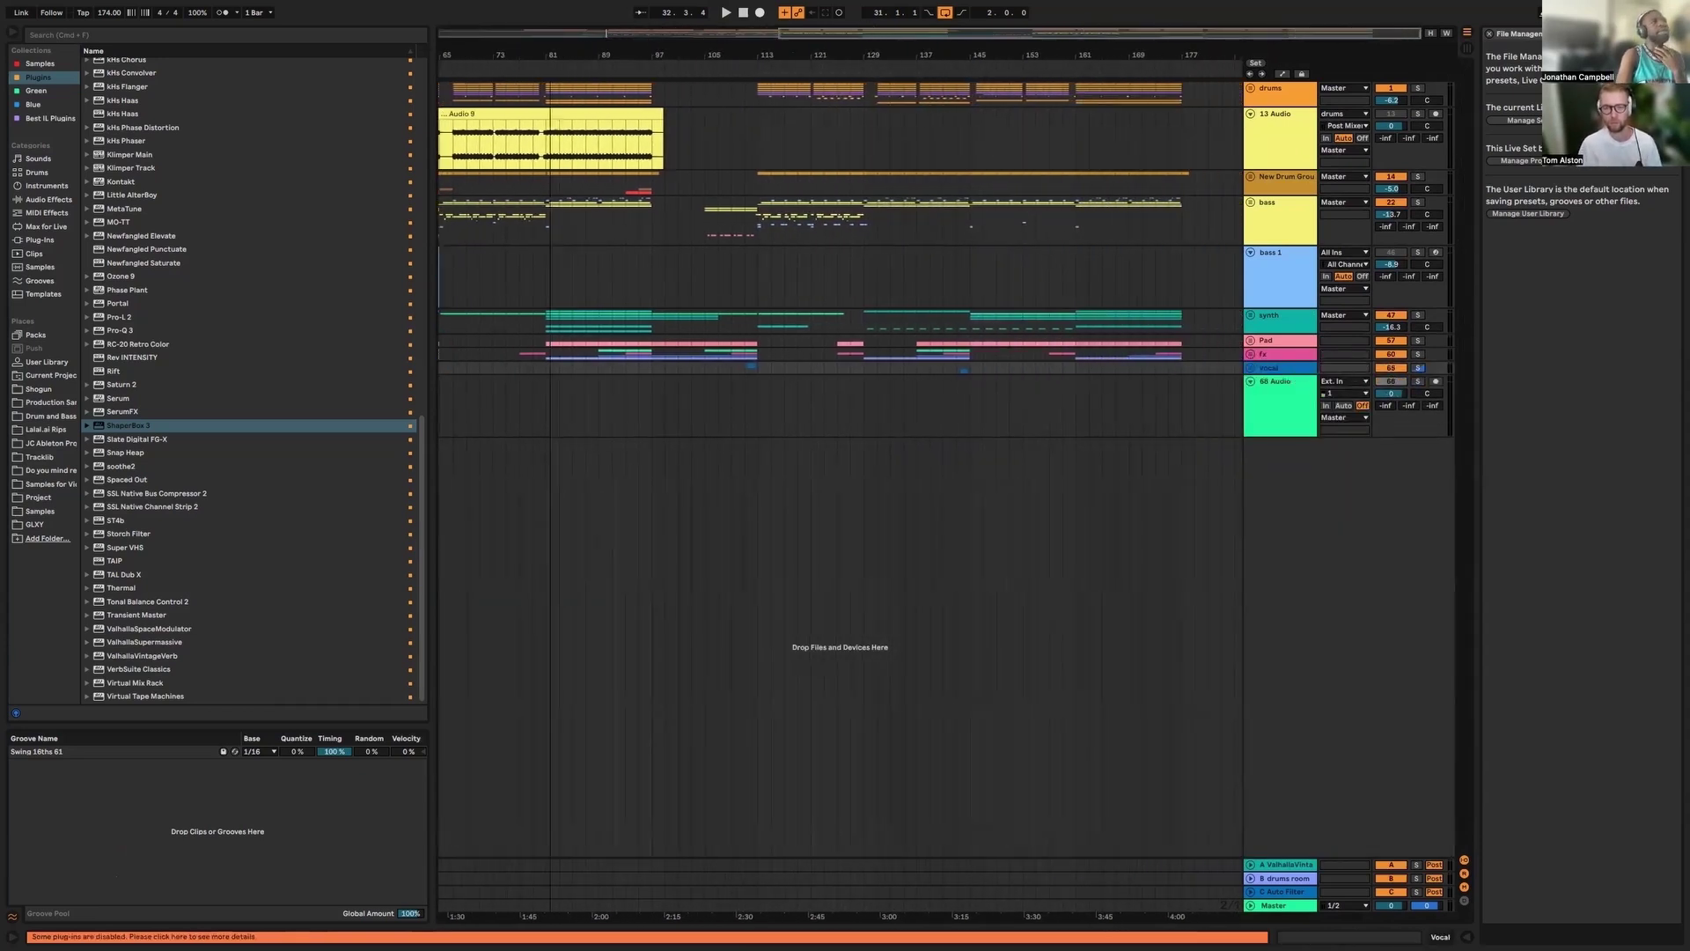
scroll(609, 110, "left", 10)
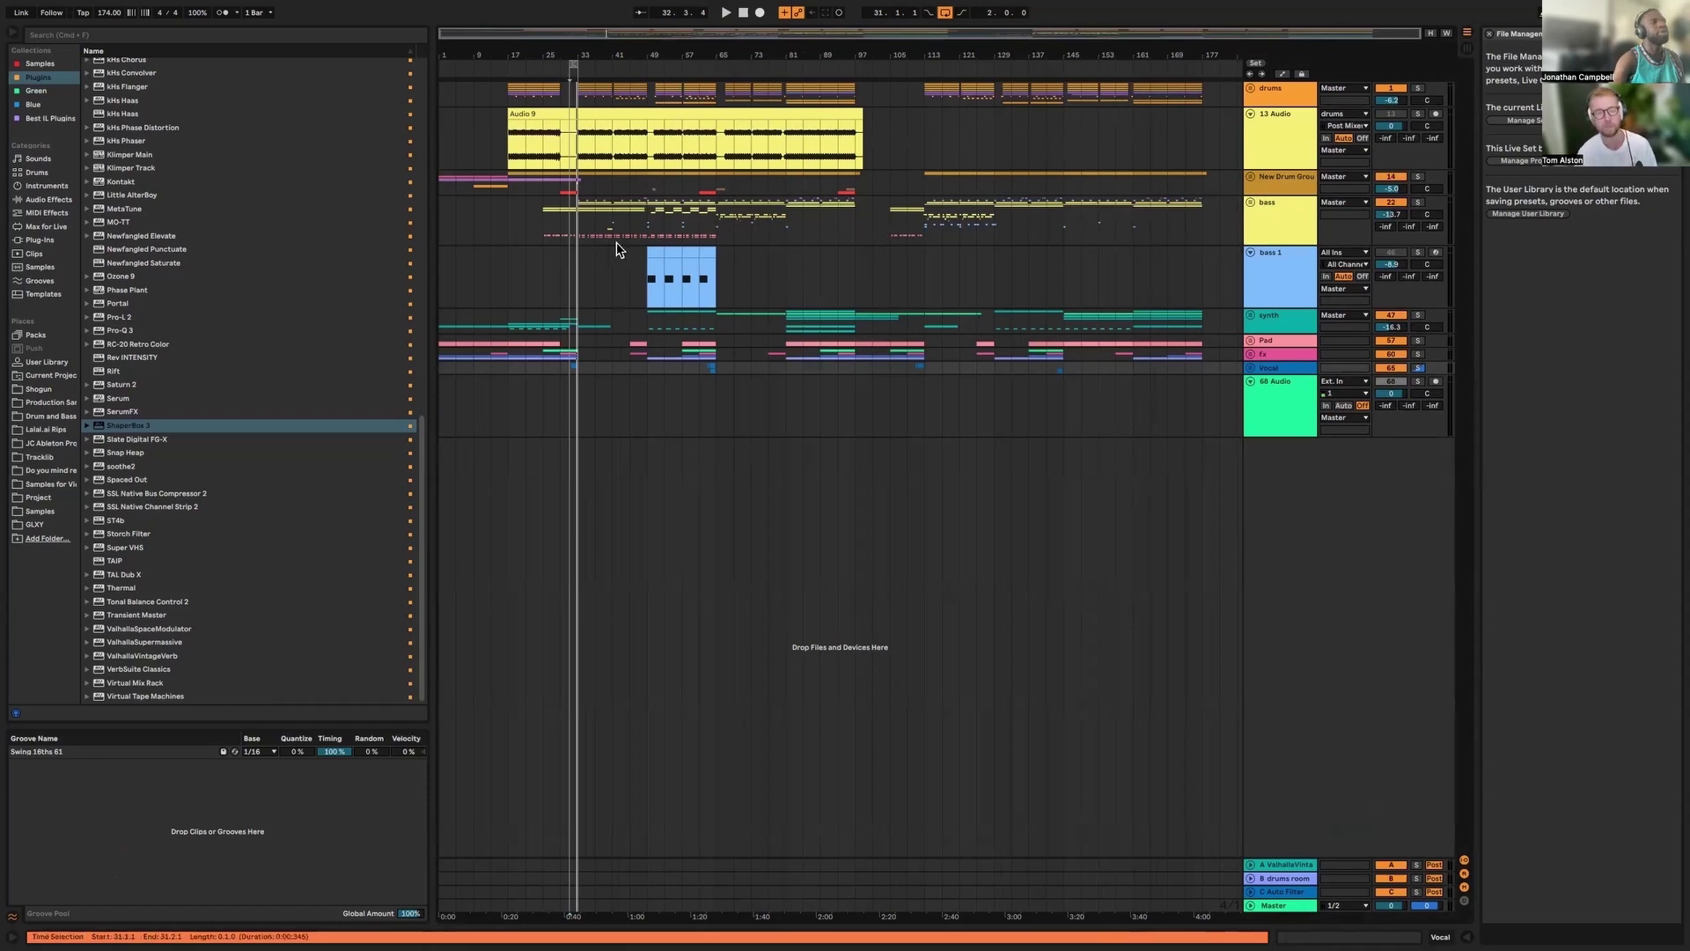
Turn off the Vocal group's solo and play the full mix from just before the second drop at bar 113
left_click(919, 68)
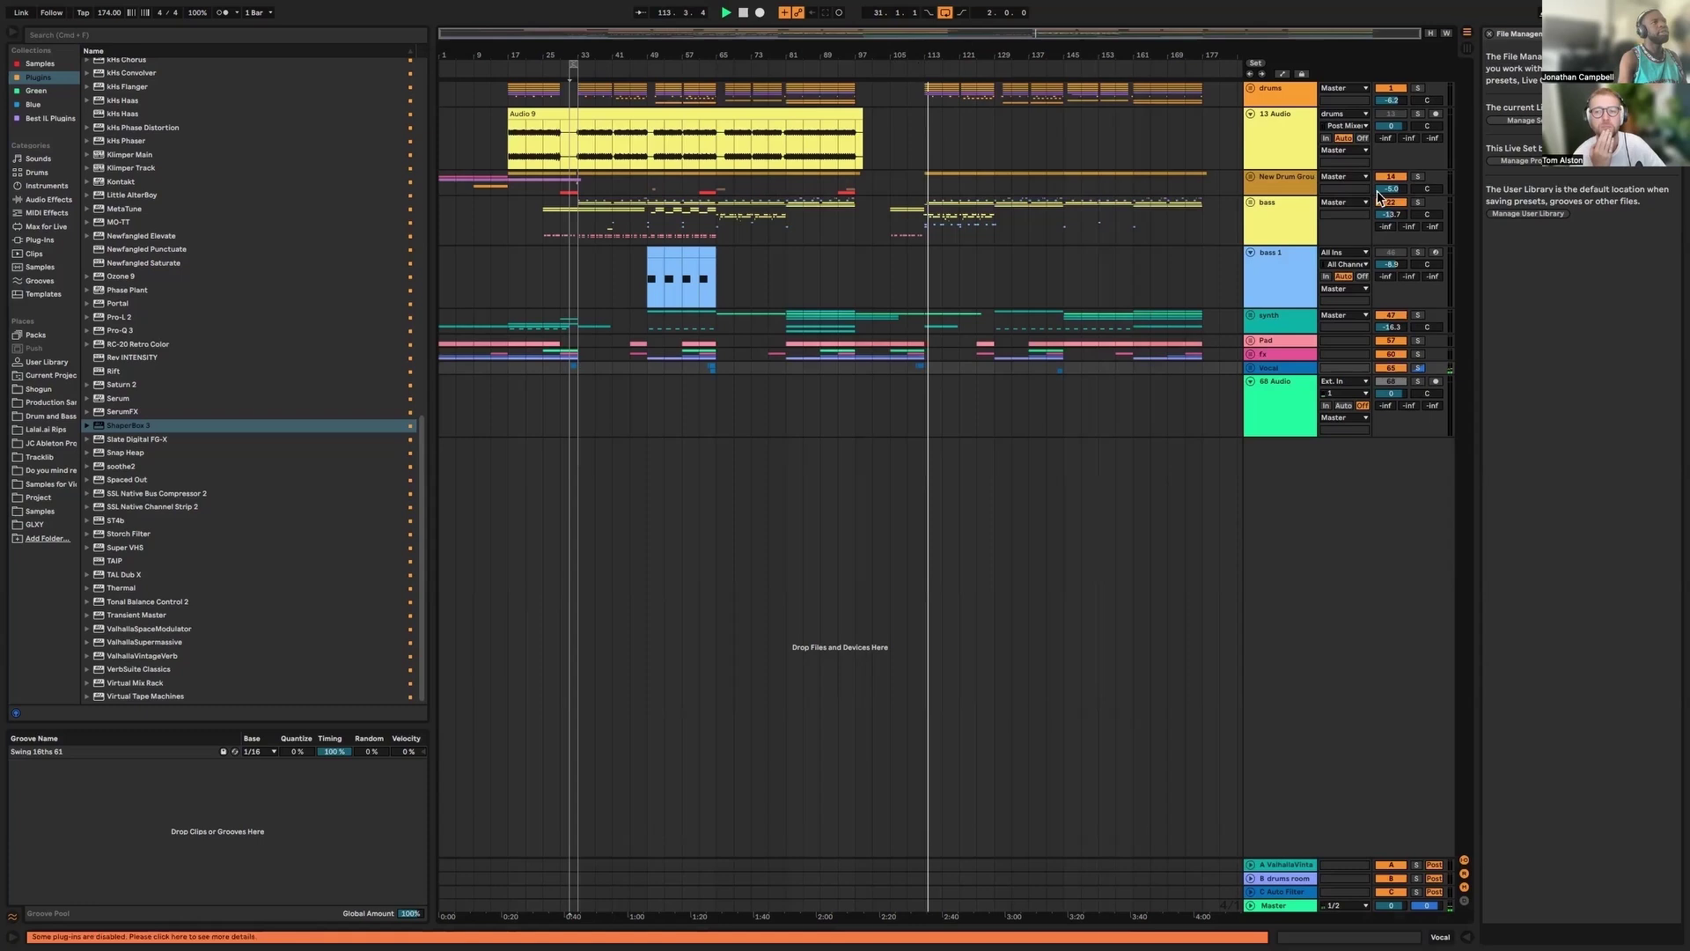
left_click(1418, 367)
left_click(914, 69)
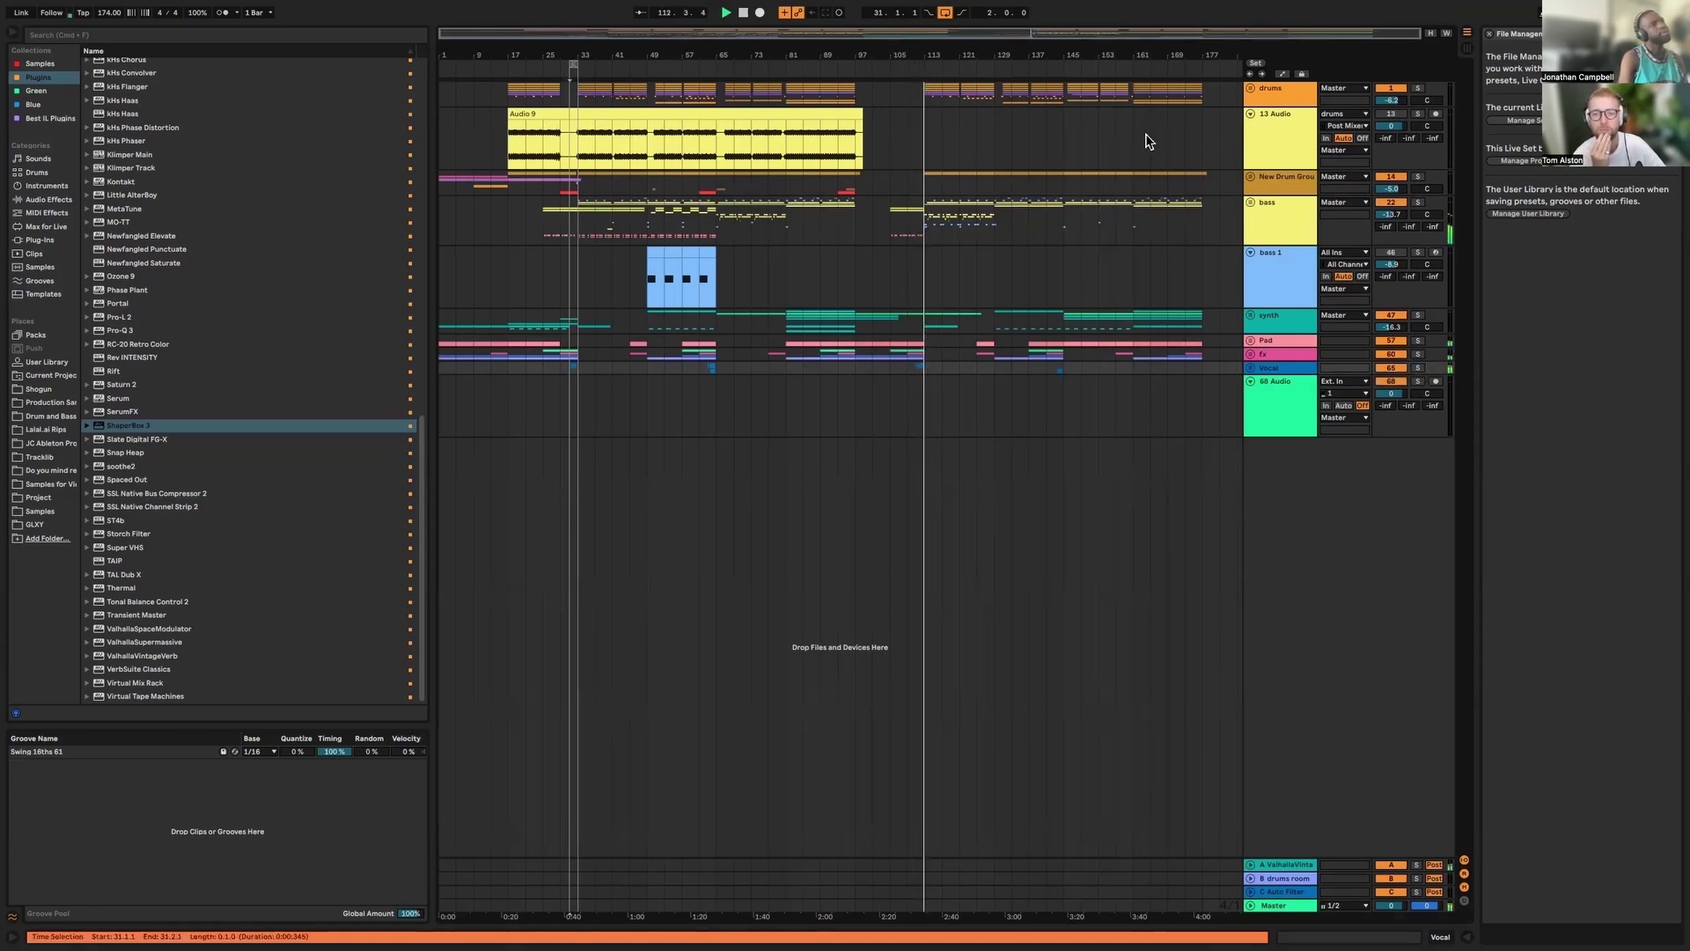
Expand the bass group and examine its sub, mid bass and resampled bass clips around the second drop
left_click(1251, 202)
scroll(1087, 255, "down", 2)
scroll(1087, 255, "down", 3)
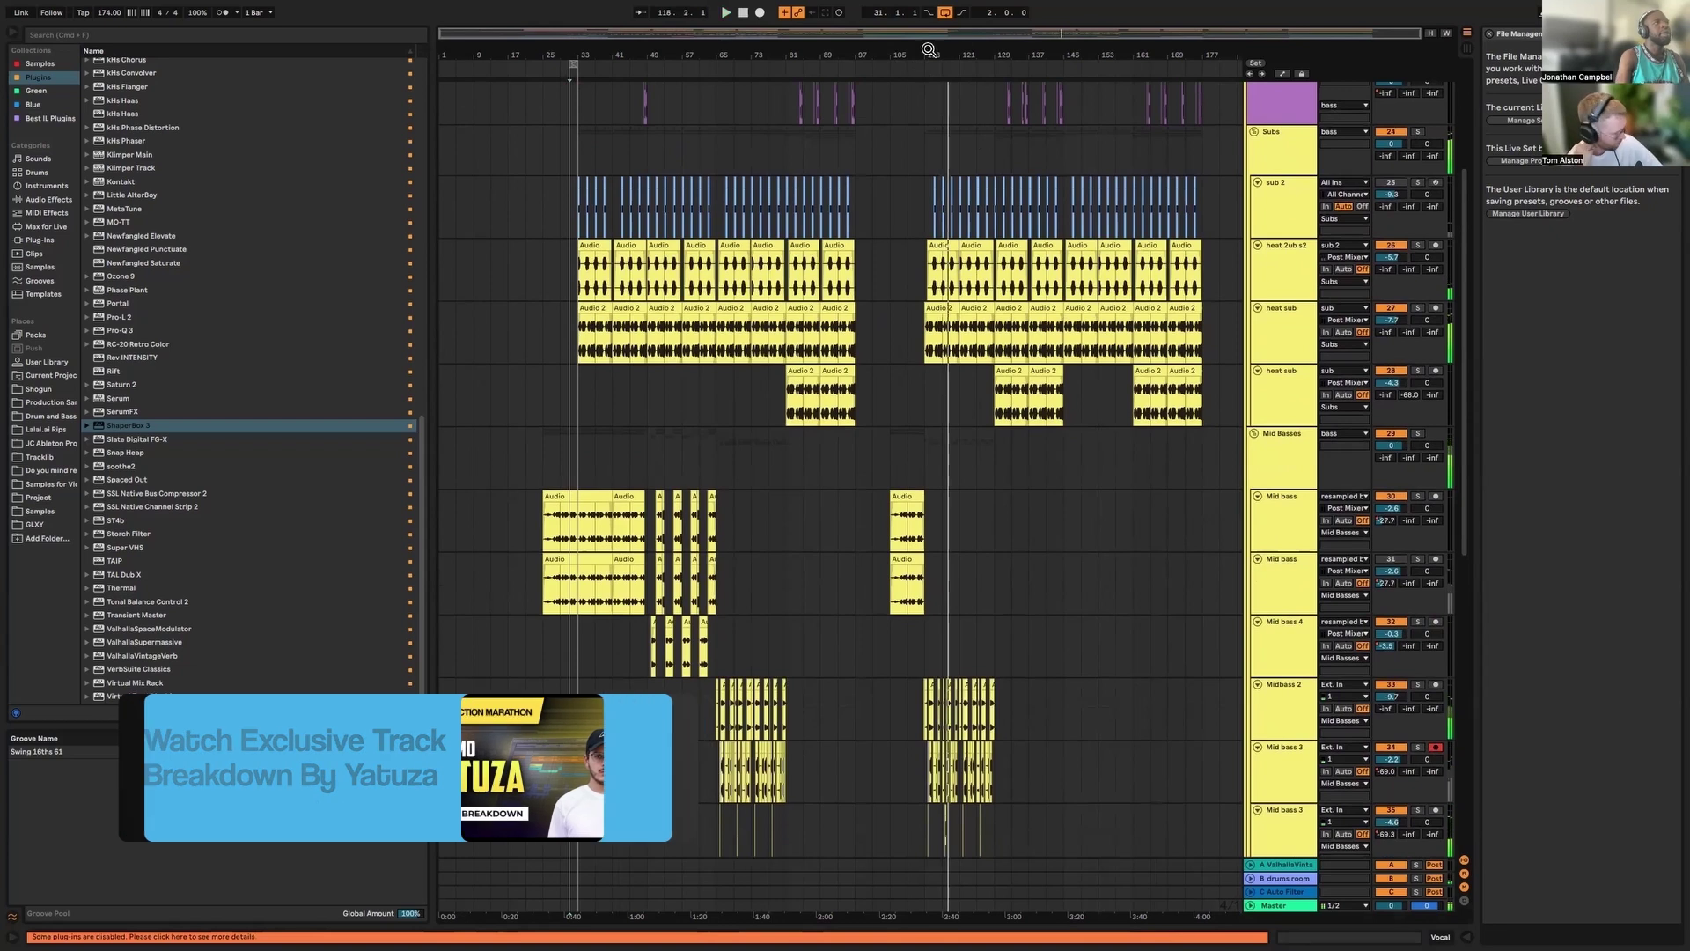
left_click_drag(918, 75, 881, 123)
scroll(1091, 267, "right", 3)
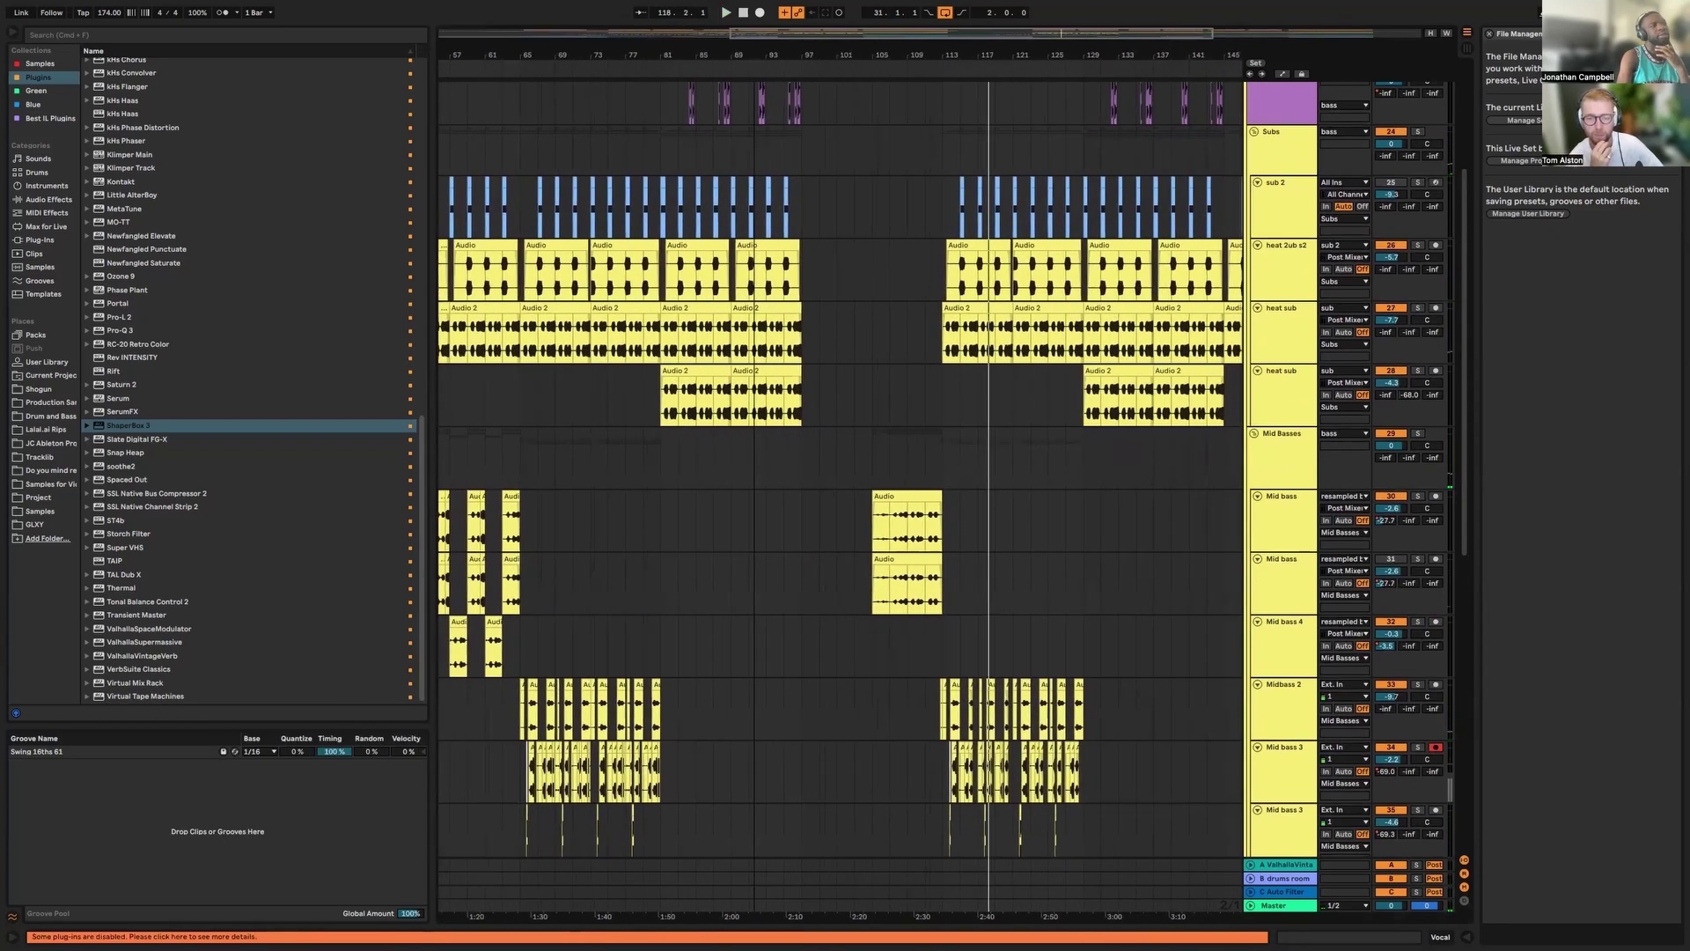
scroll(1091, 266, "down", 5)
scroll(981, 264, "down", 1)
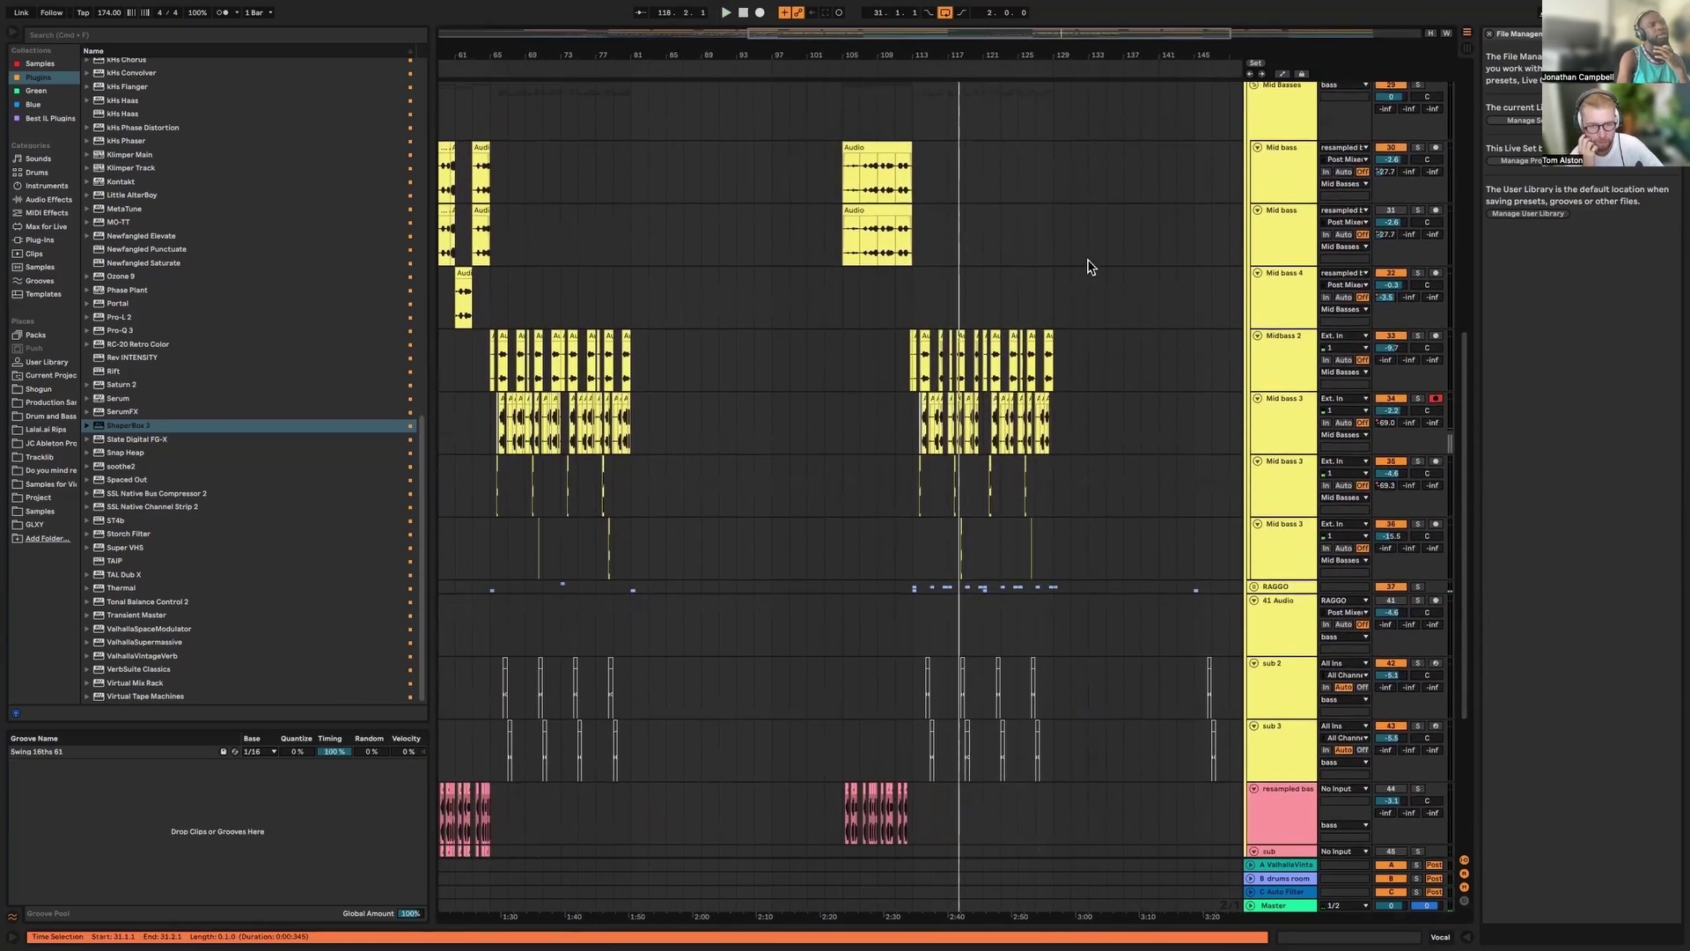
scroll(1056, 352, "up", 5)
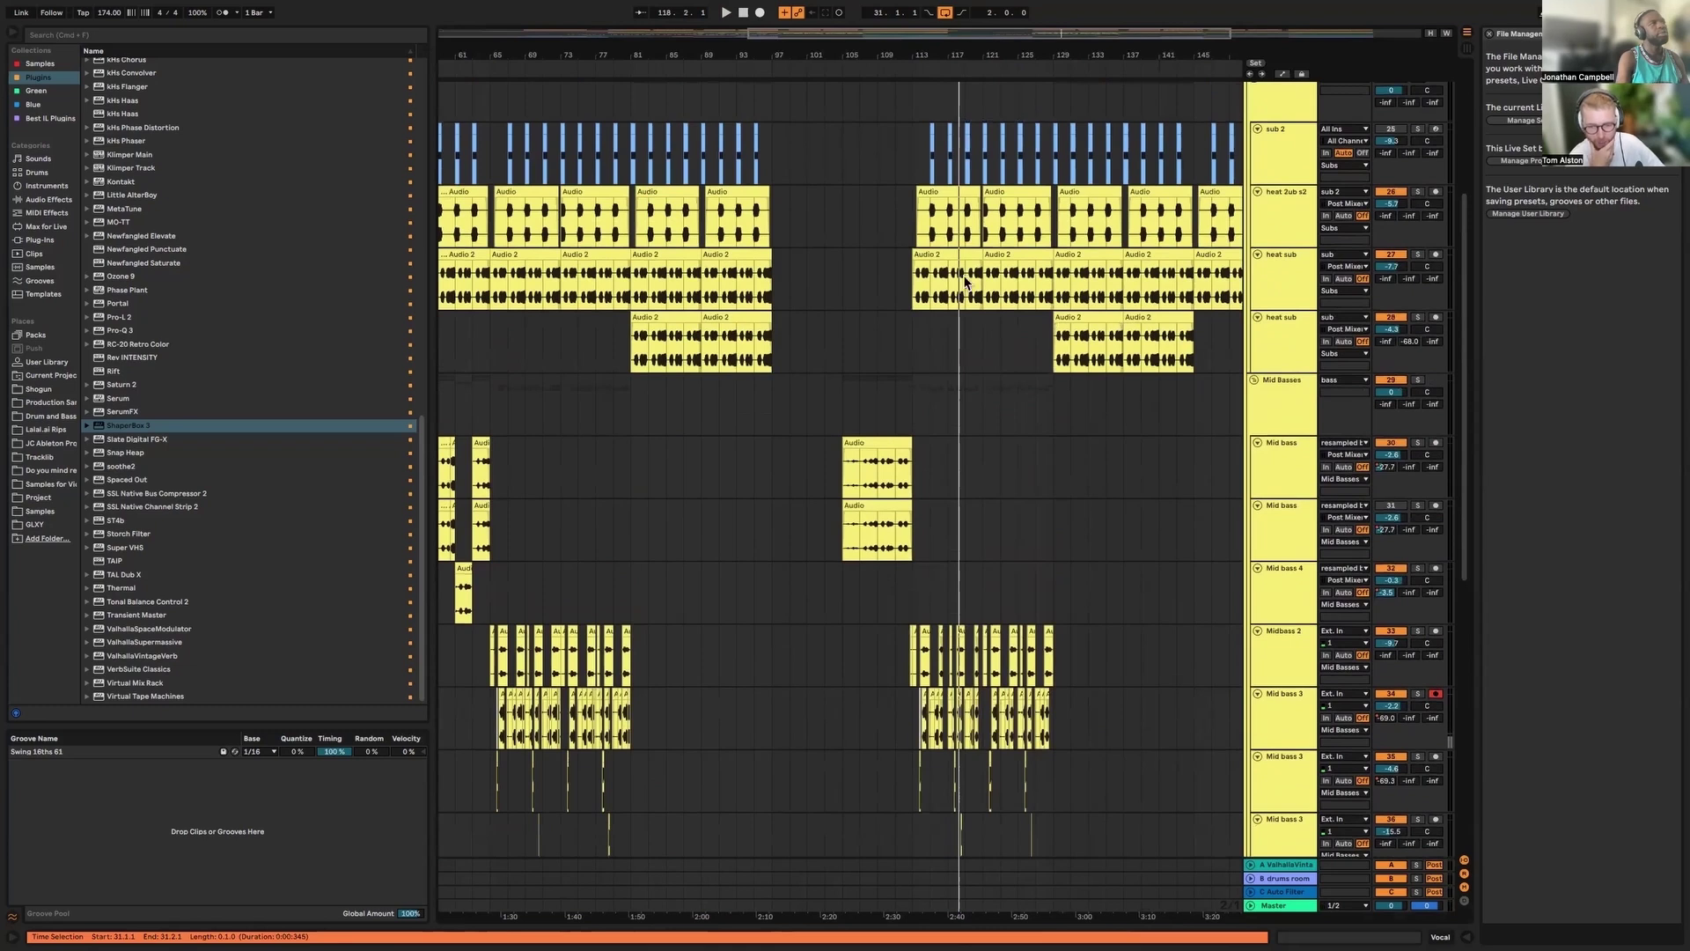
scroll(1090, 539, "down", 10)
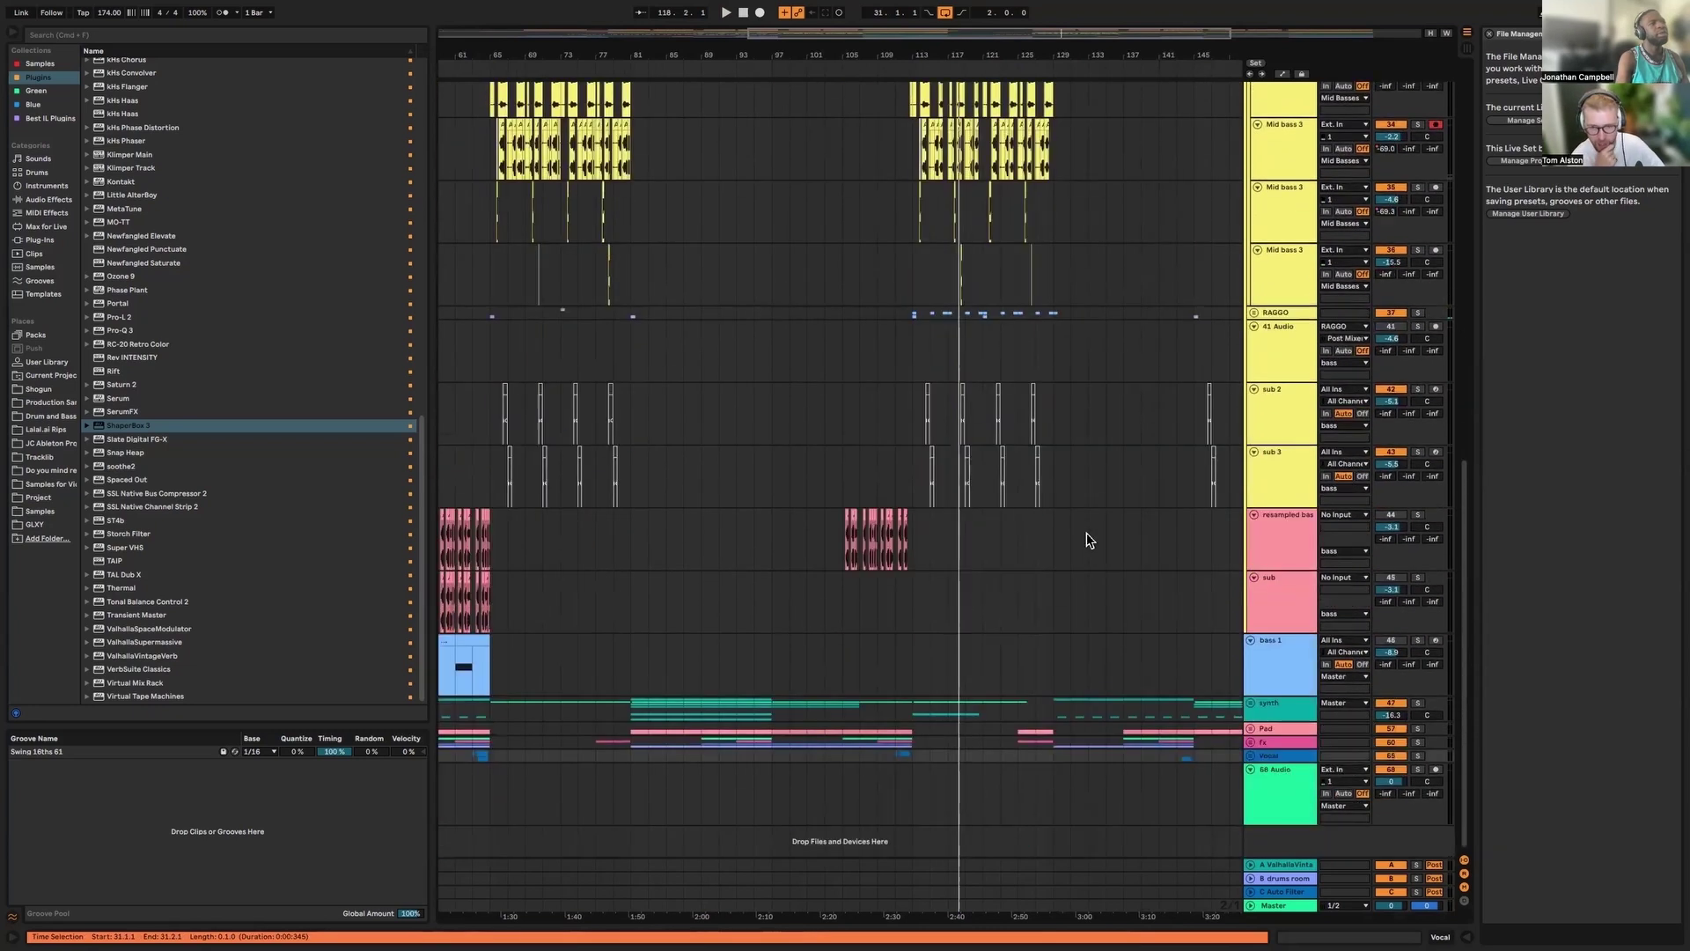
scroll(1230, 704, "up", 4)
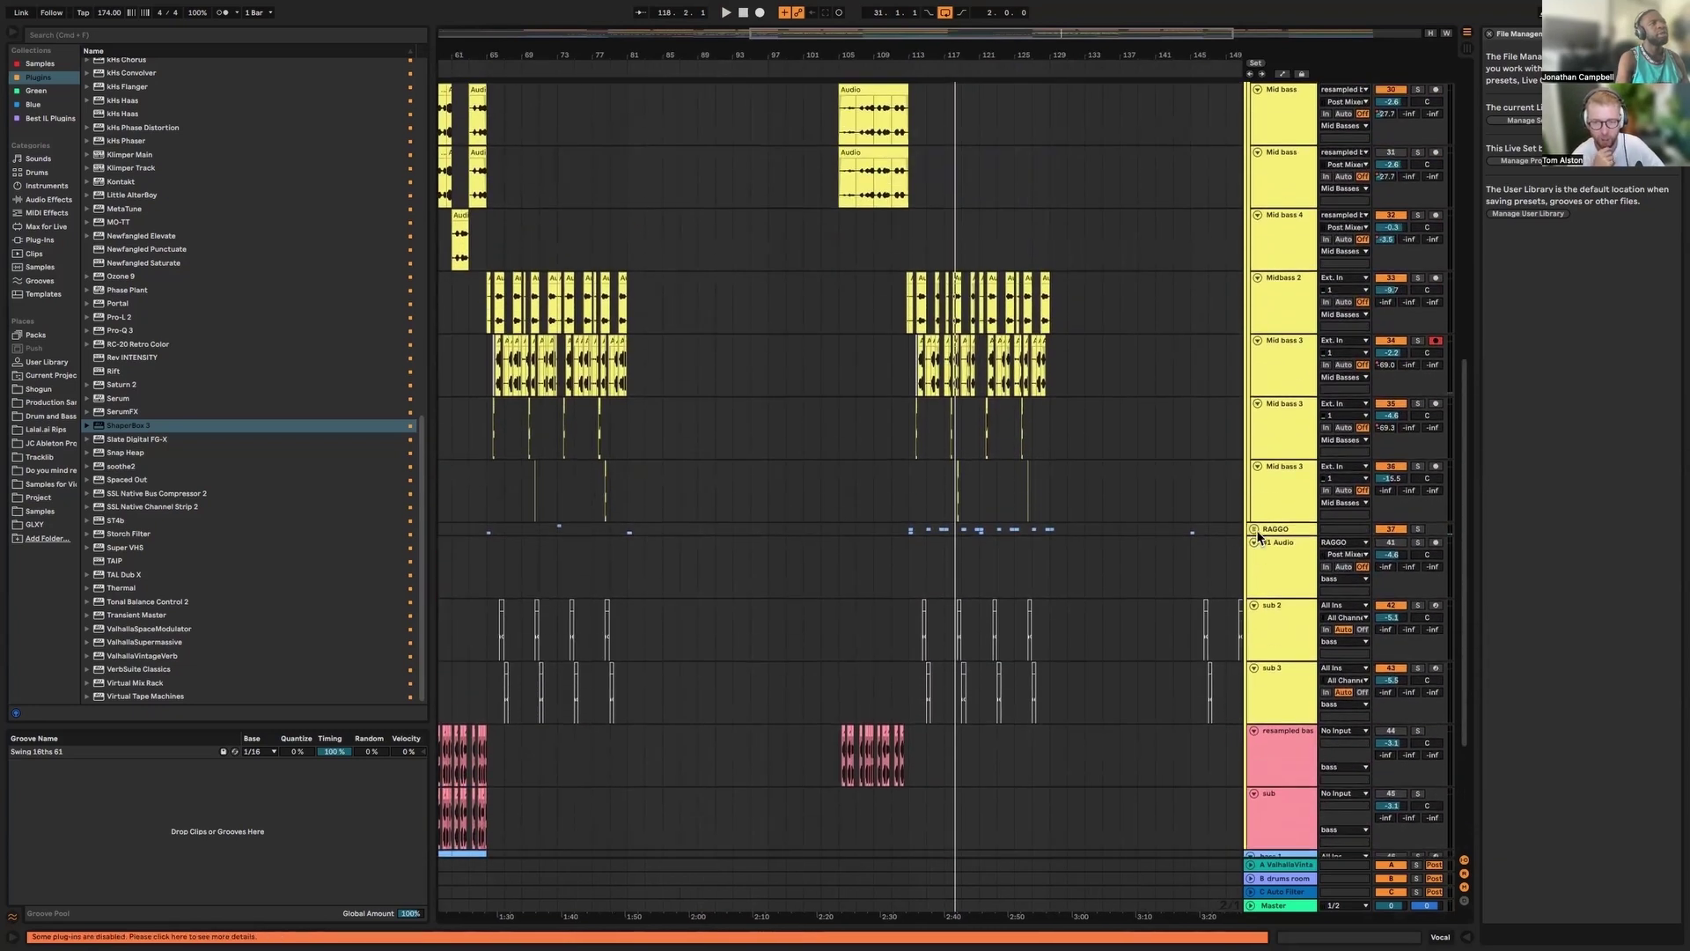
Expand the RAGGO group, solo it, and play its clips from the start of the second drop at bar 113
left_click(1253, 529)
scroll(1151, 577, "down", 1)
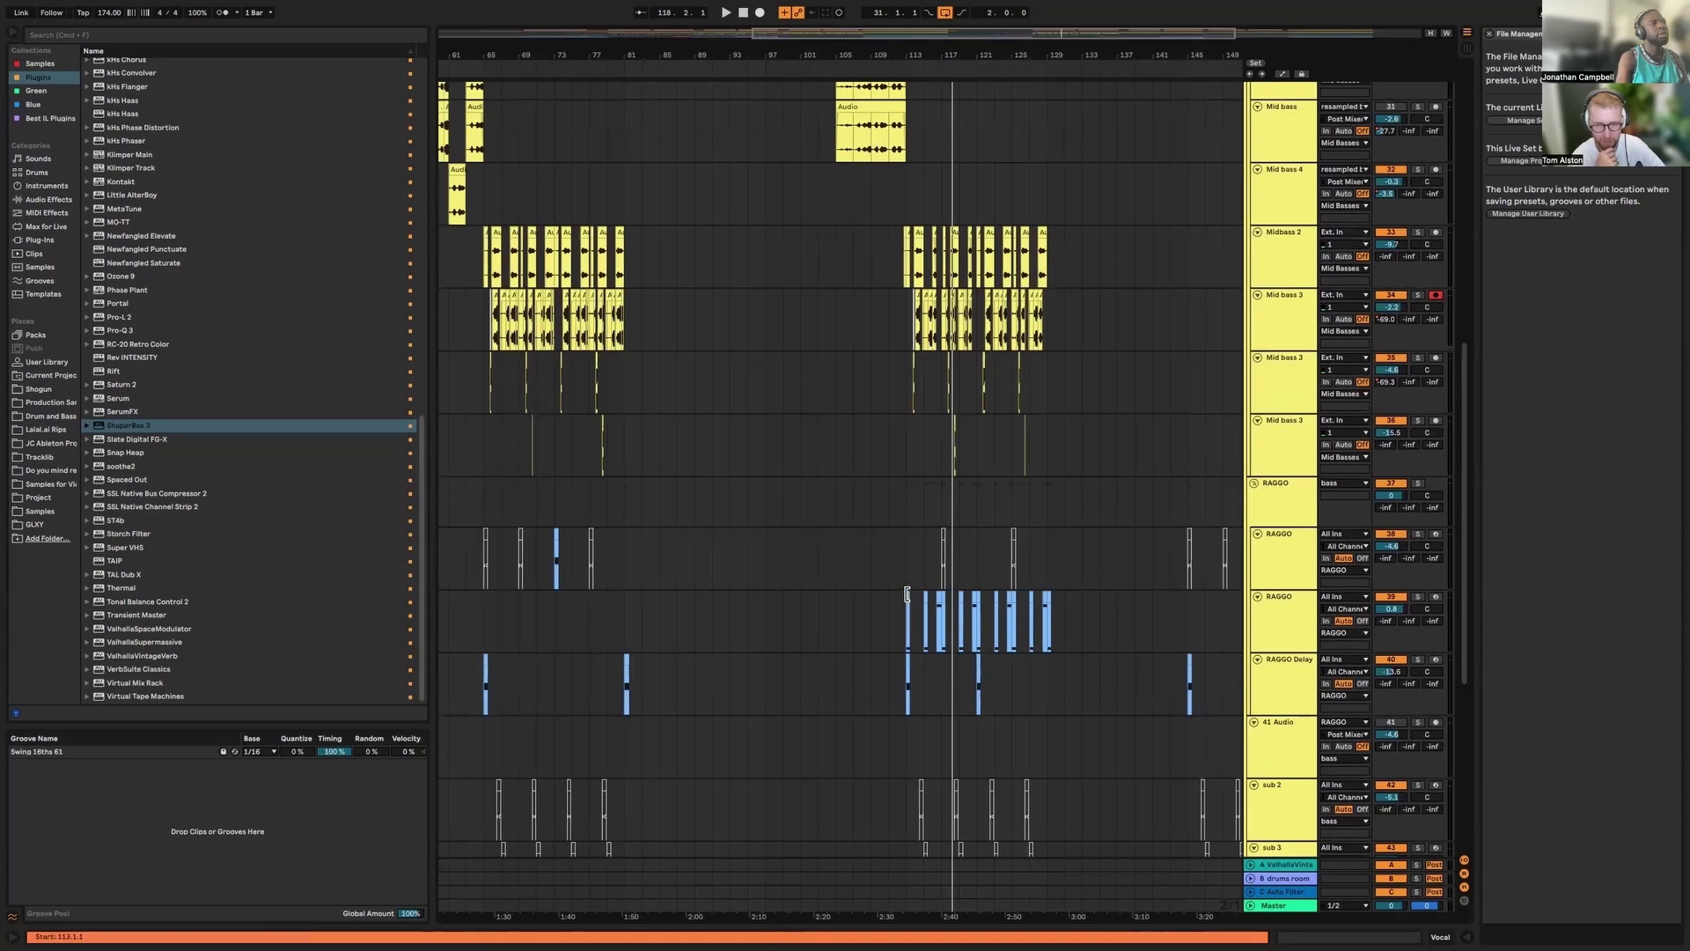
left_click(909, 604)
left_click(1418, 485)
key("space")
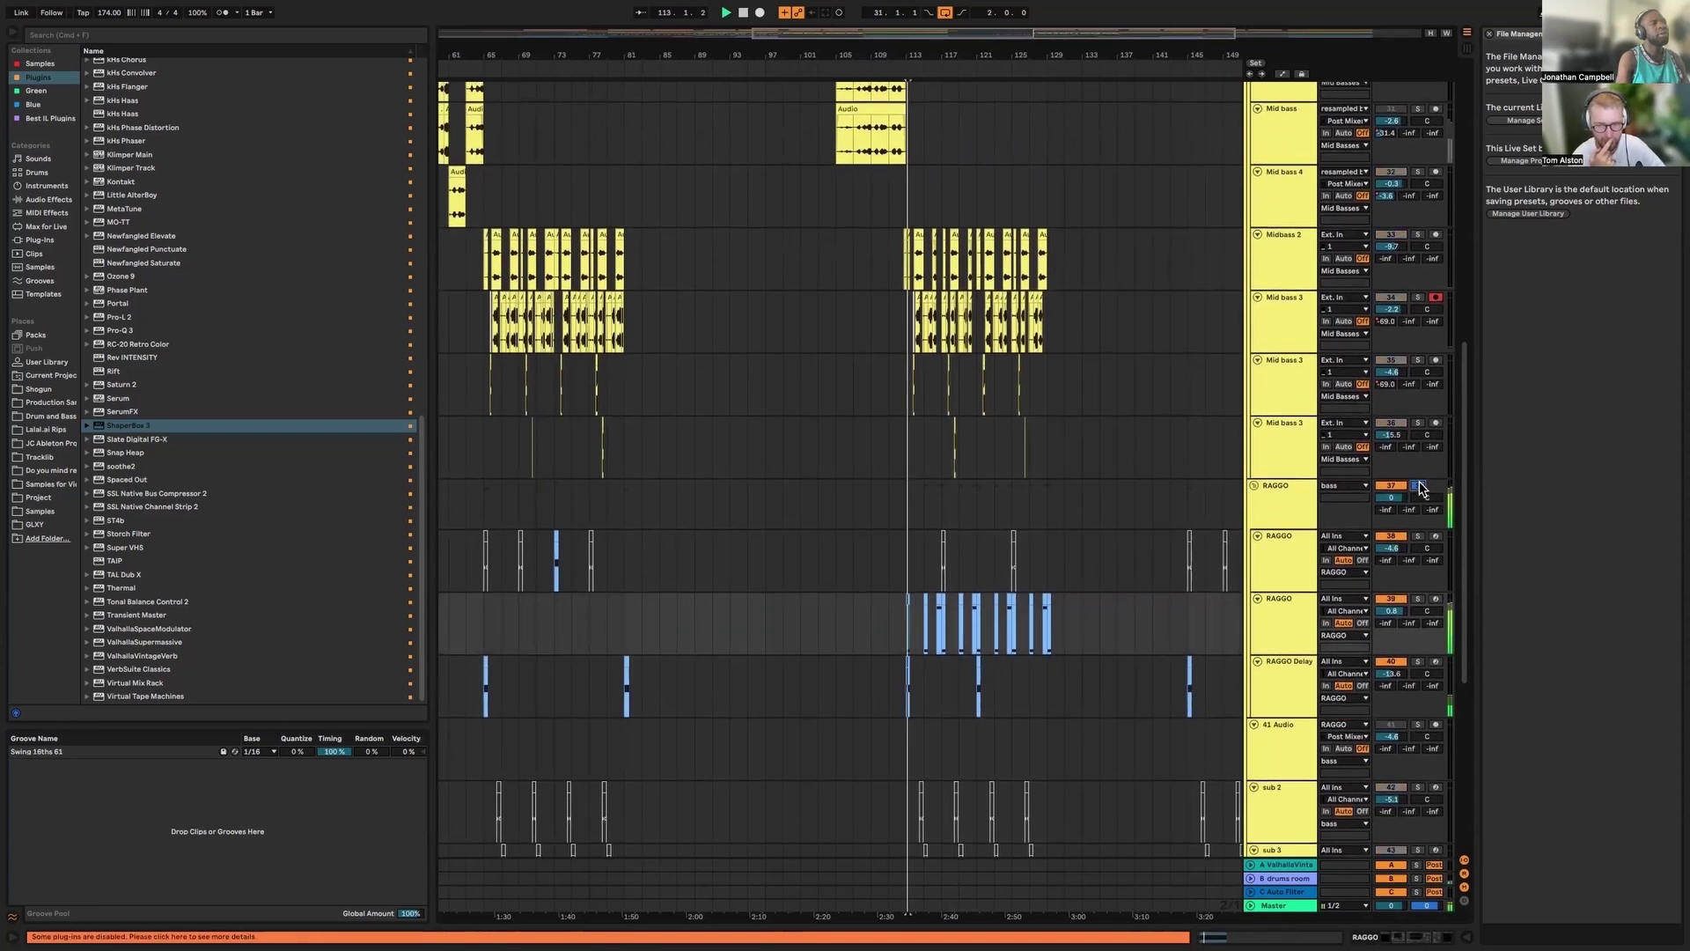
scroll(998, 596, "right", 5)
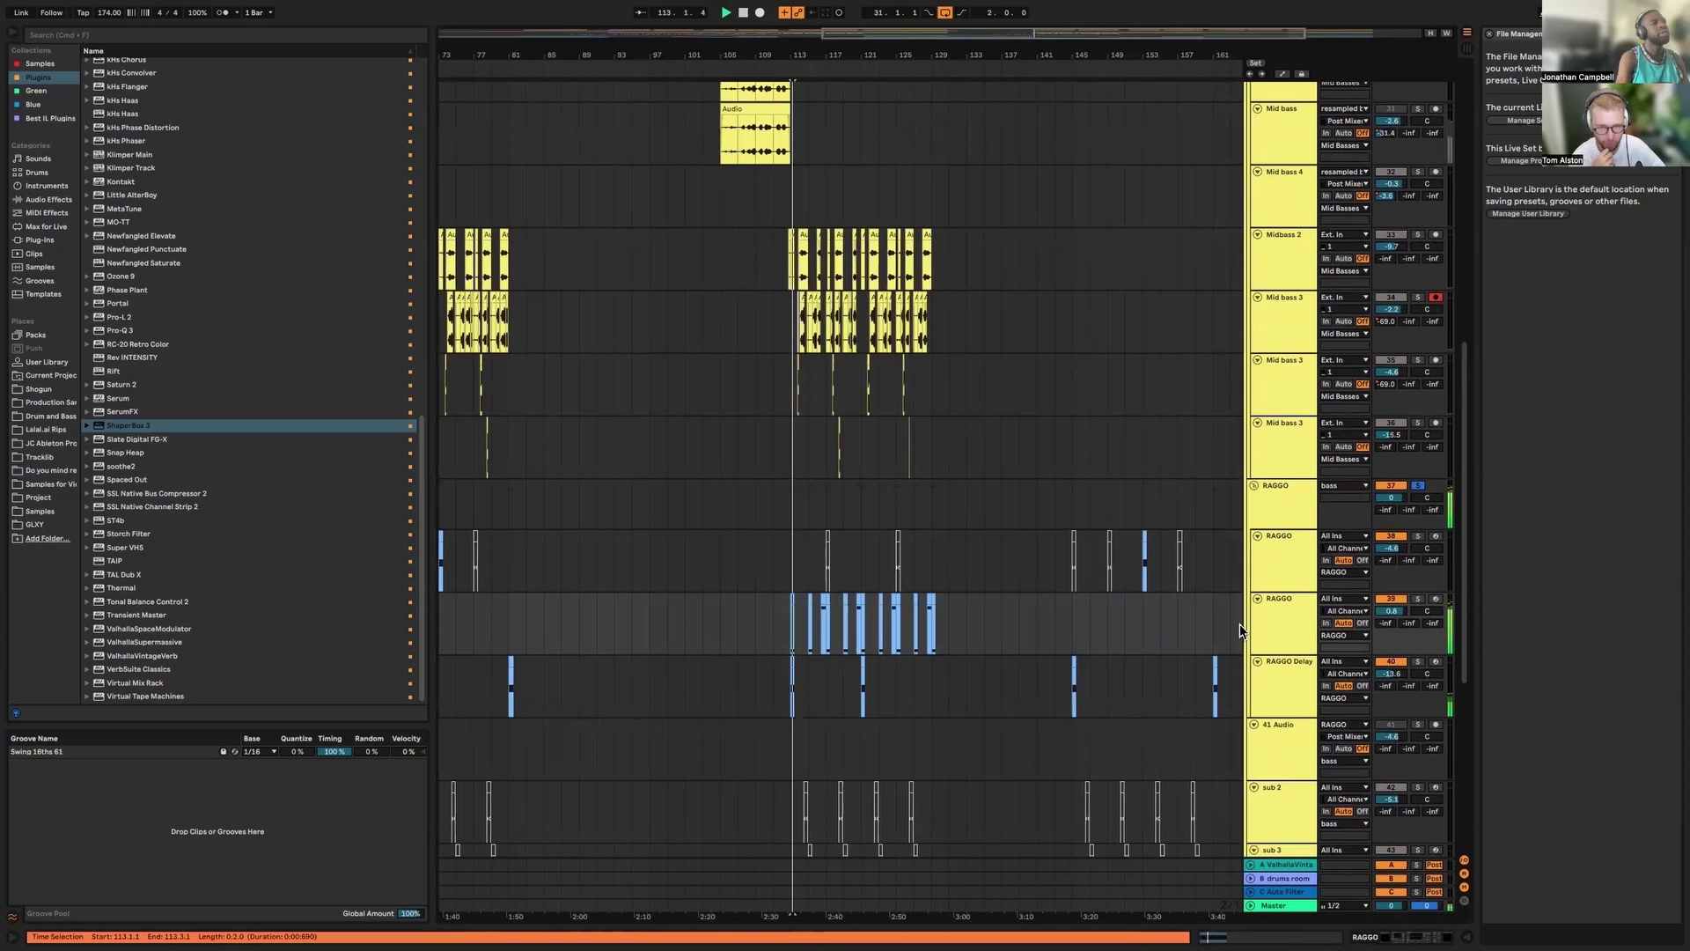
Compare the Mid bass and RAGGO clip placement in the second drop with the first drop
scroll(993, 576, "up", 1)
scroll(991, 577, "up", 6)
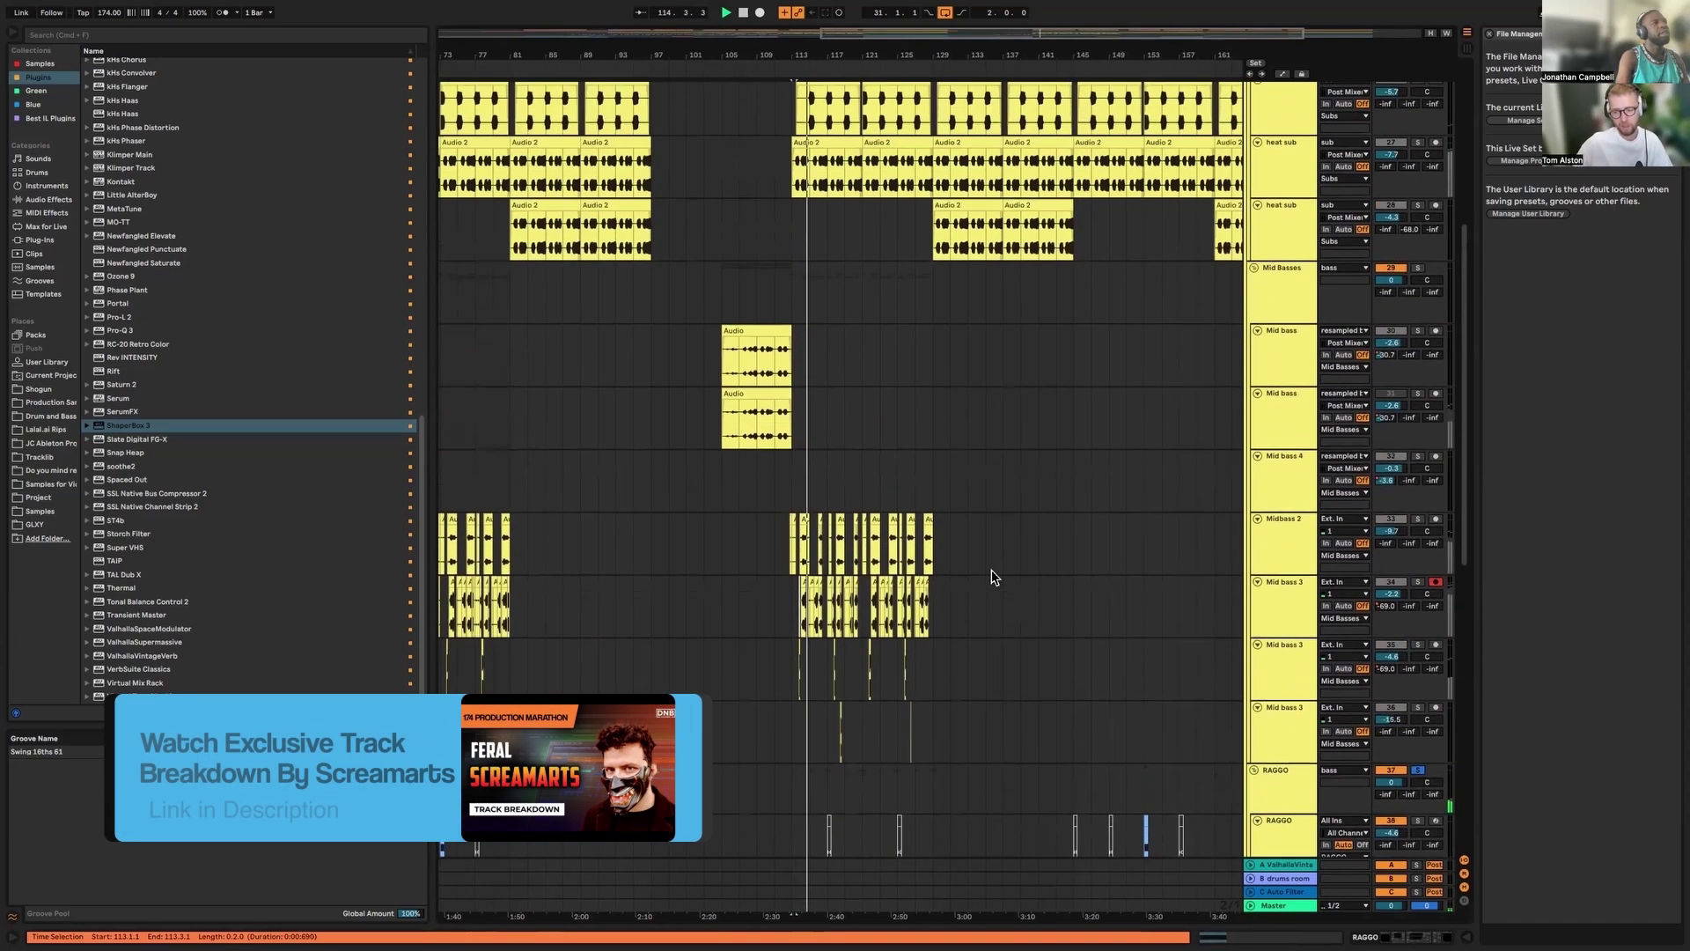
scroll(995, 577, "down", 3)
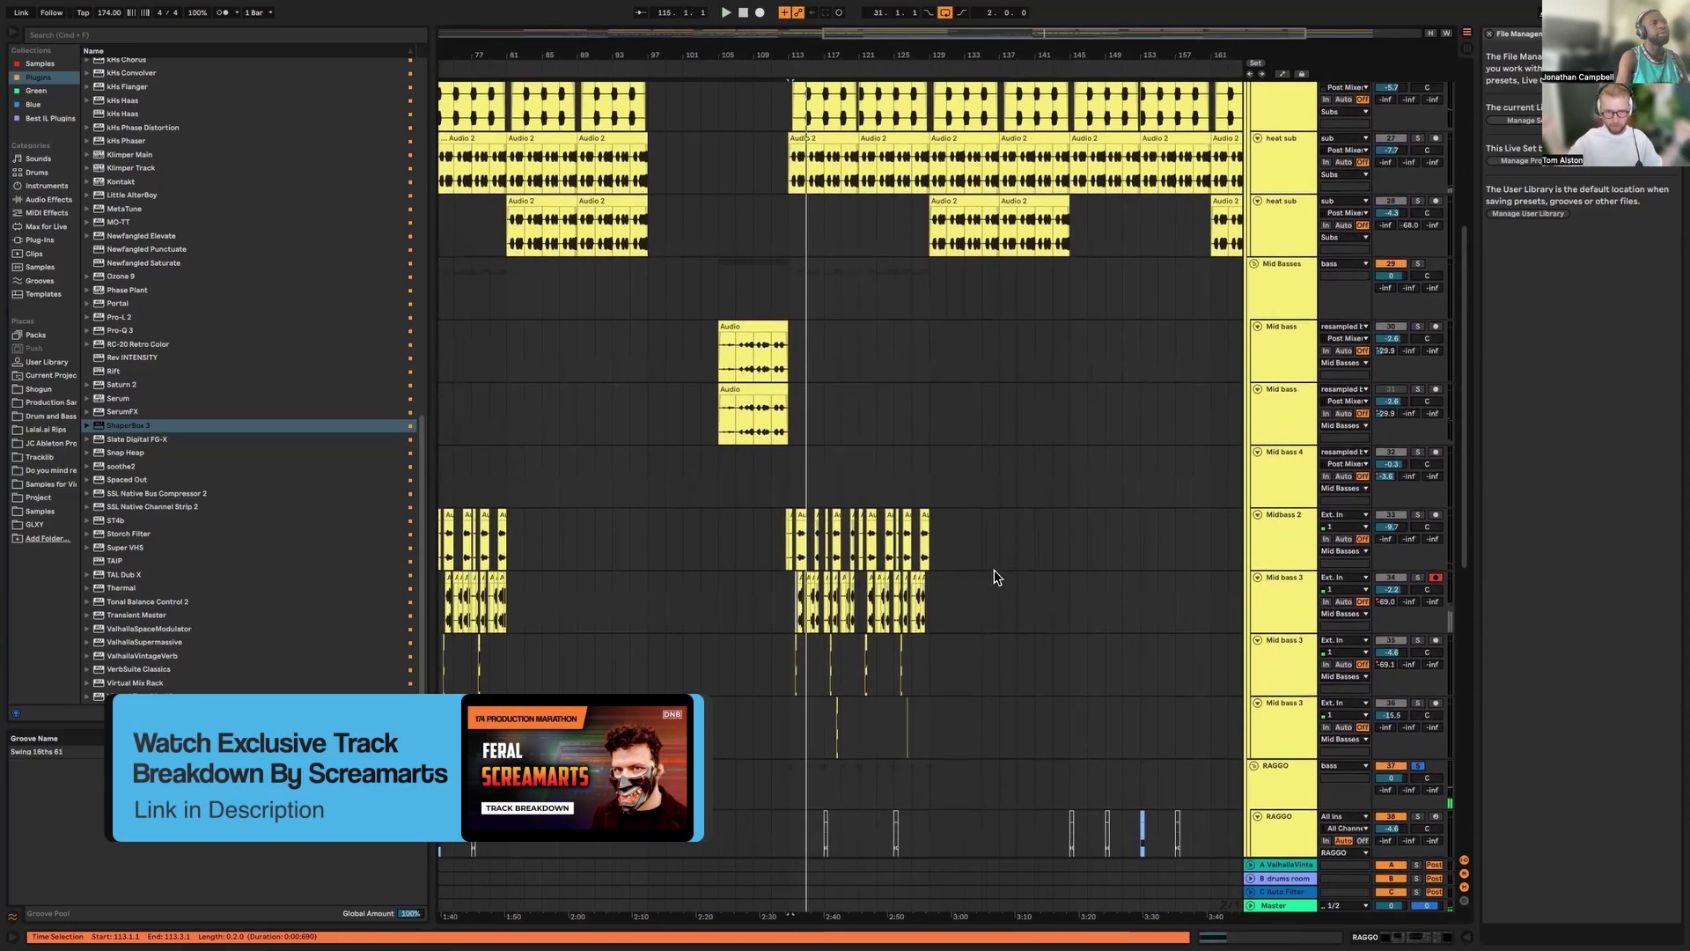
scroll(996, 573, "up", 8)
scroll(1053, 583, "down", 8)
scroll(1052, 585, "left", 8)
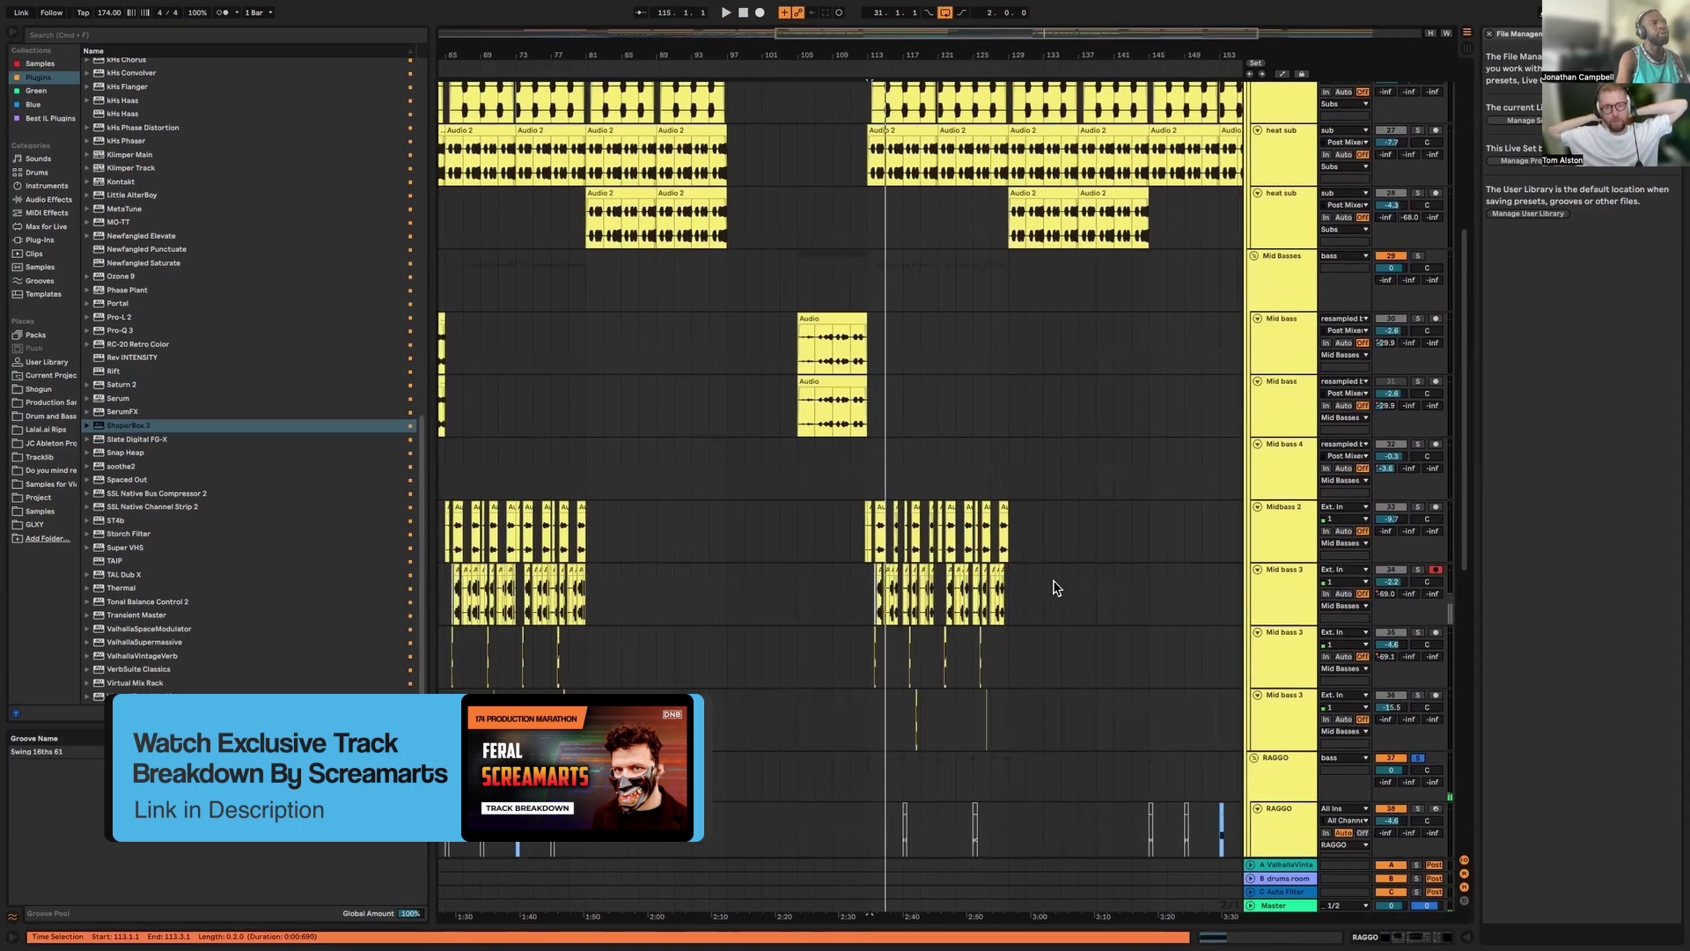
scroll(844, 479, "up", 2)
scroll(845, 479, "left", 4)
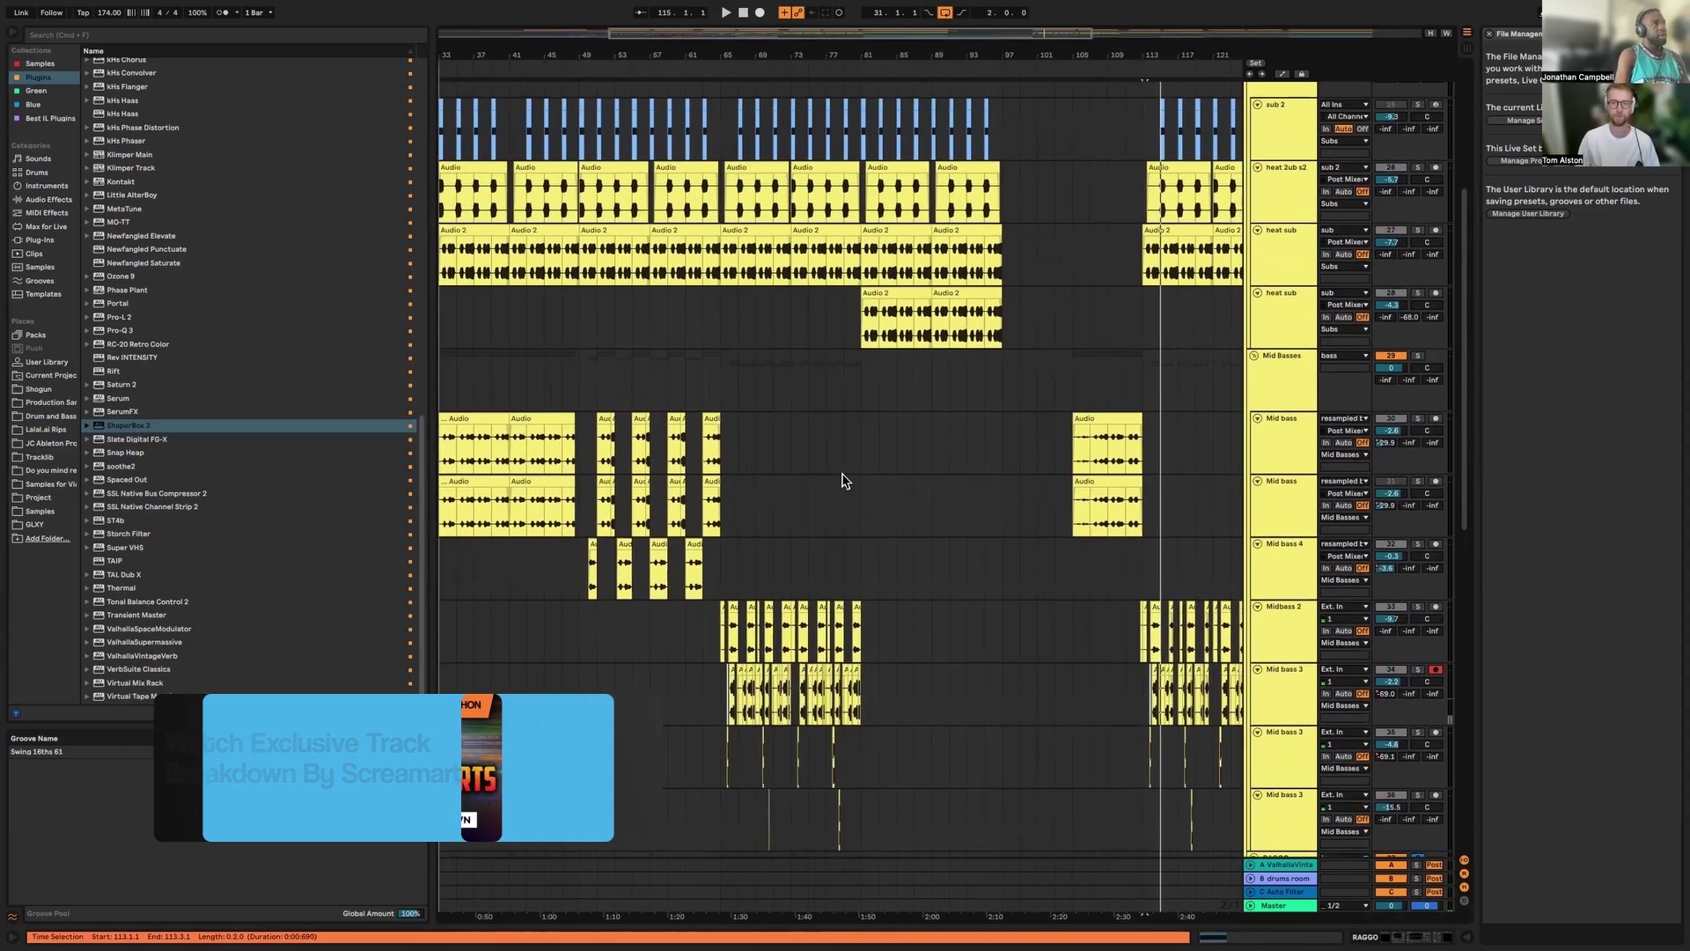
scroll(922, 585, "right", 2)
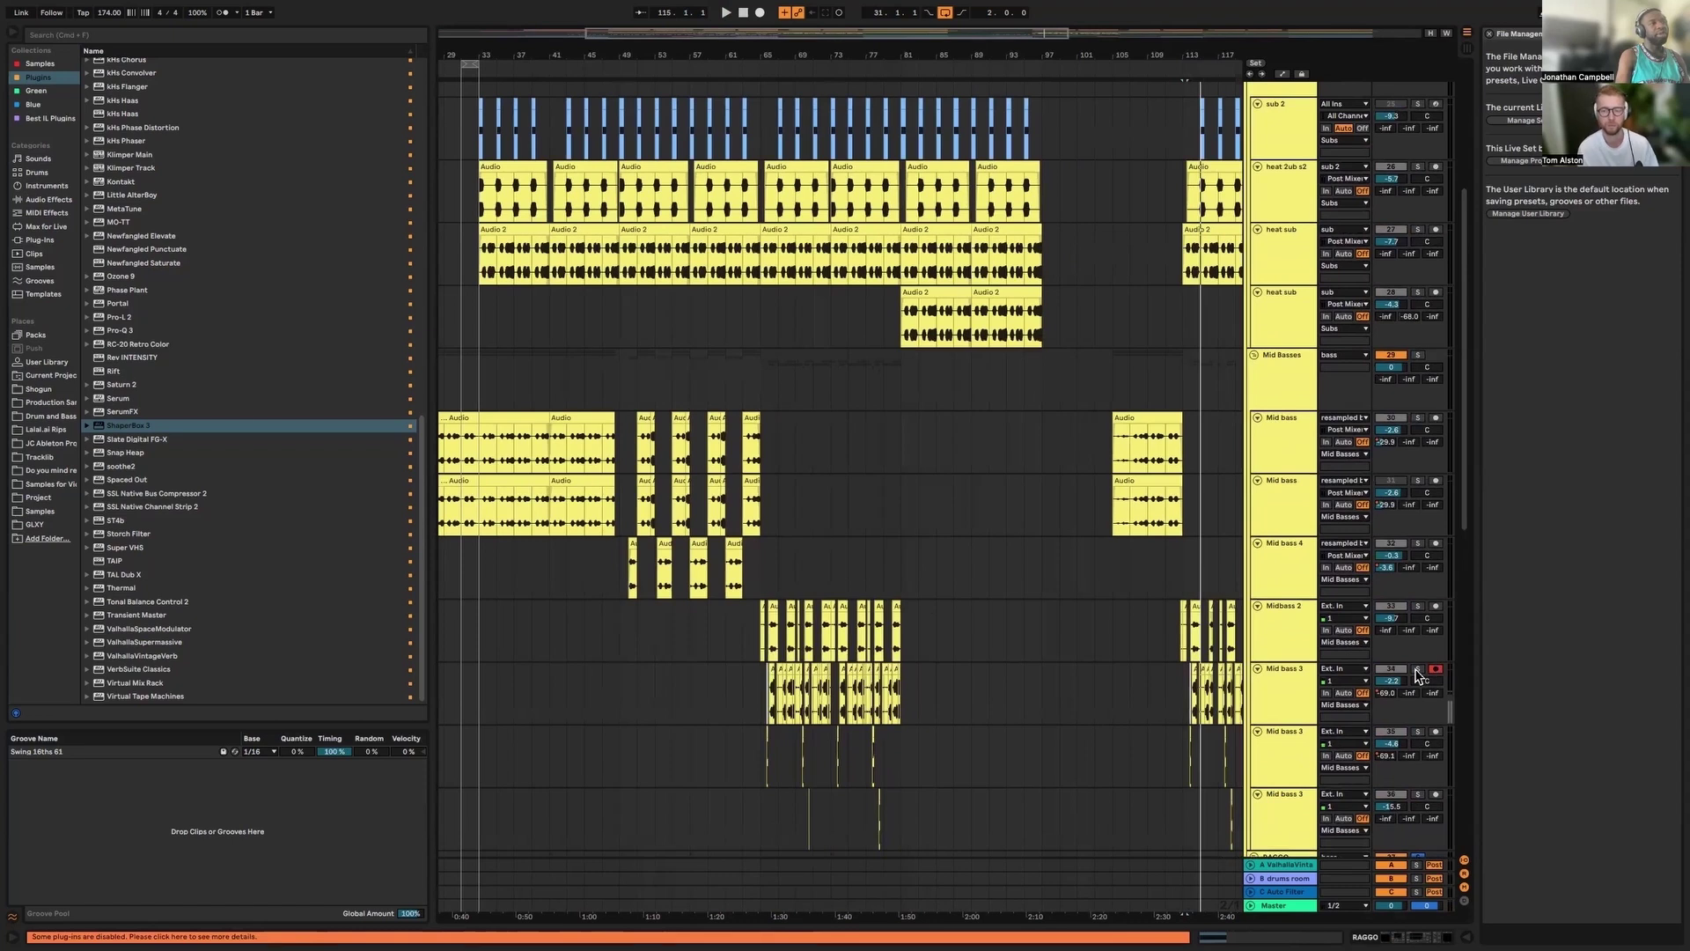
scroll(1132, 649, "right", 10)
scroll(1046, 658, "down", 2)
scroll(1046, 658, "down", 5)
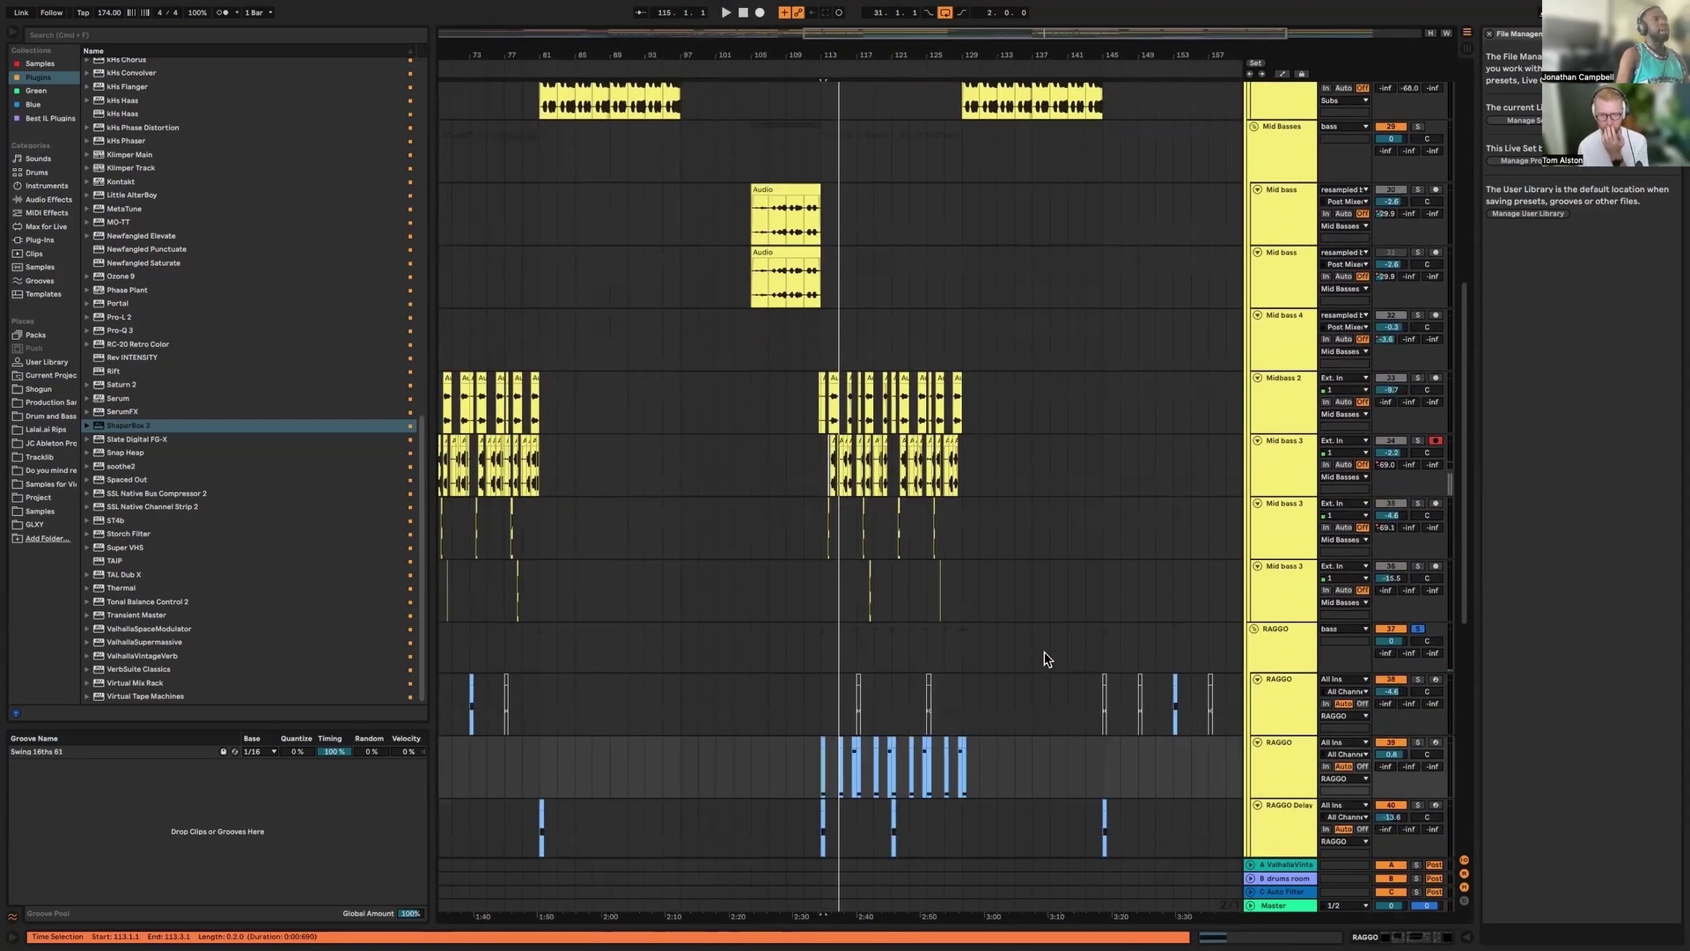
Solo the whole bass group and play it from the start of the second drop near bar 113
scroll(1180, 373, "up", 12)
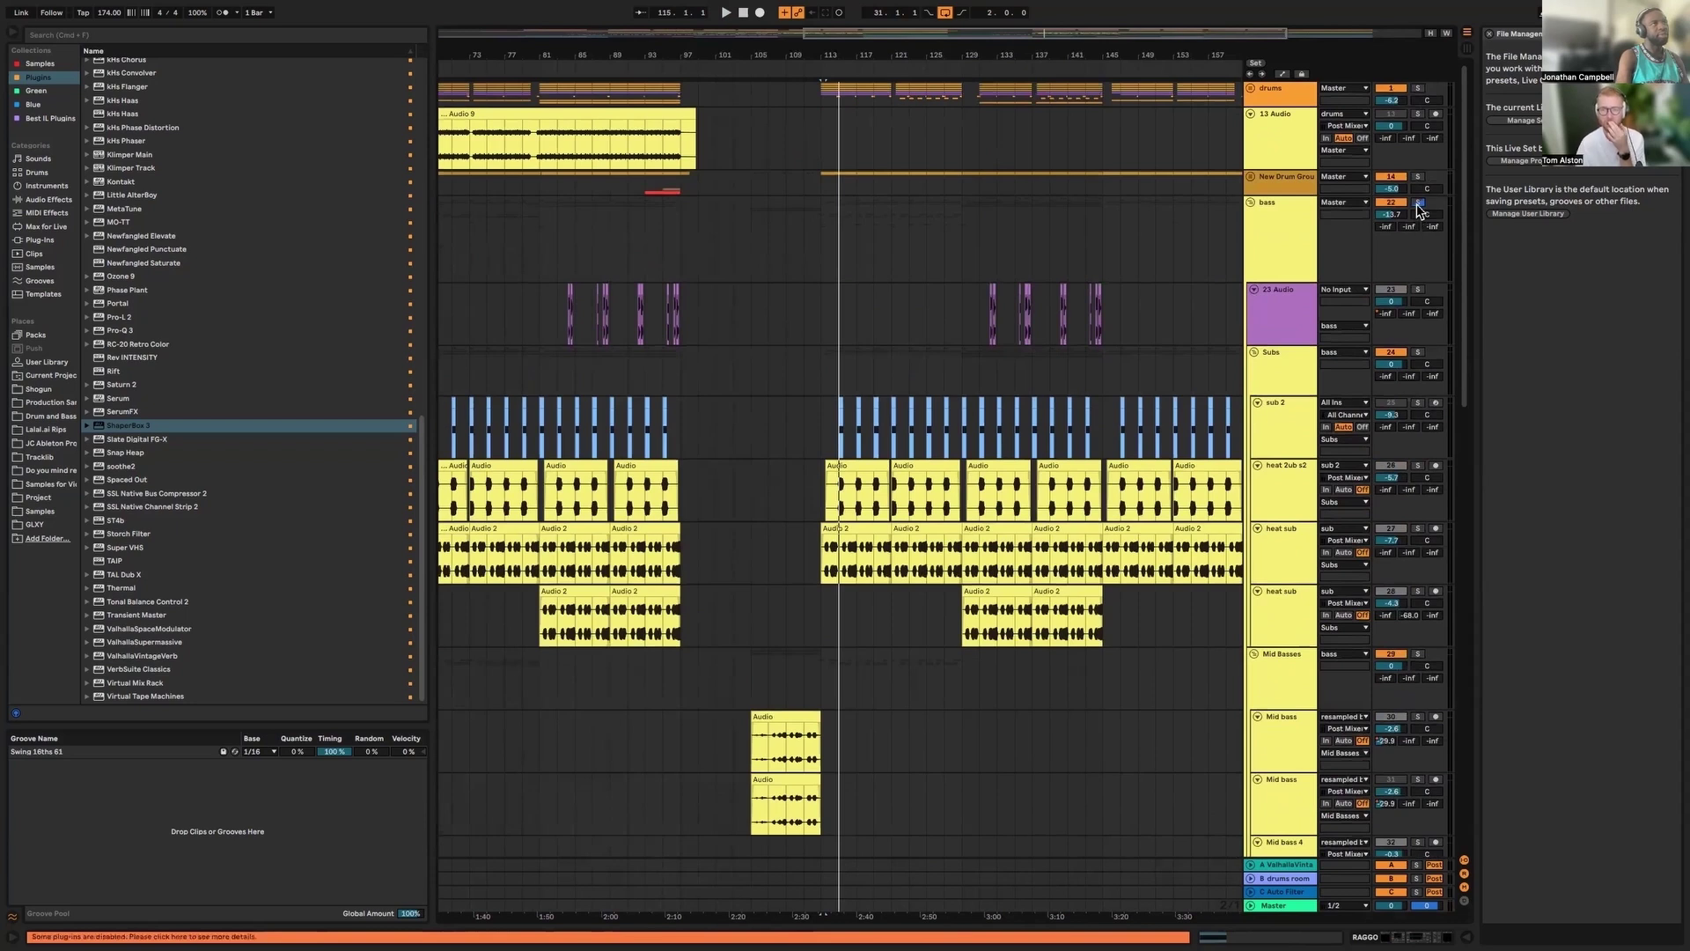
left_click(814, 67)
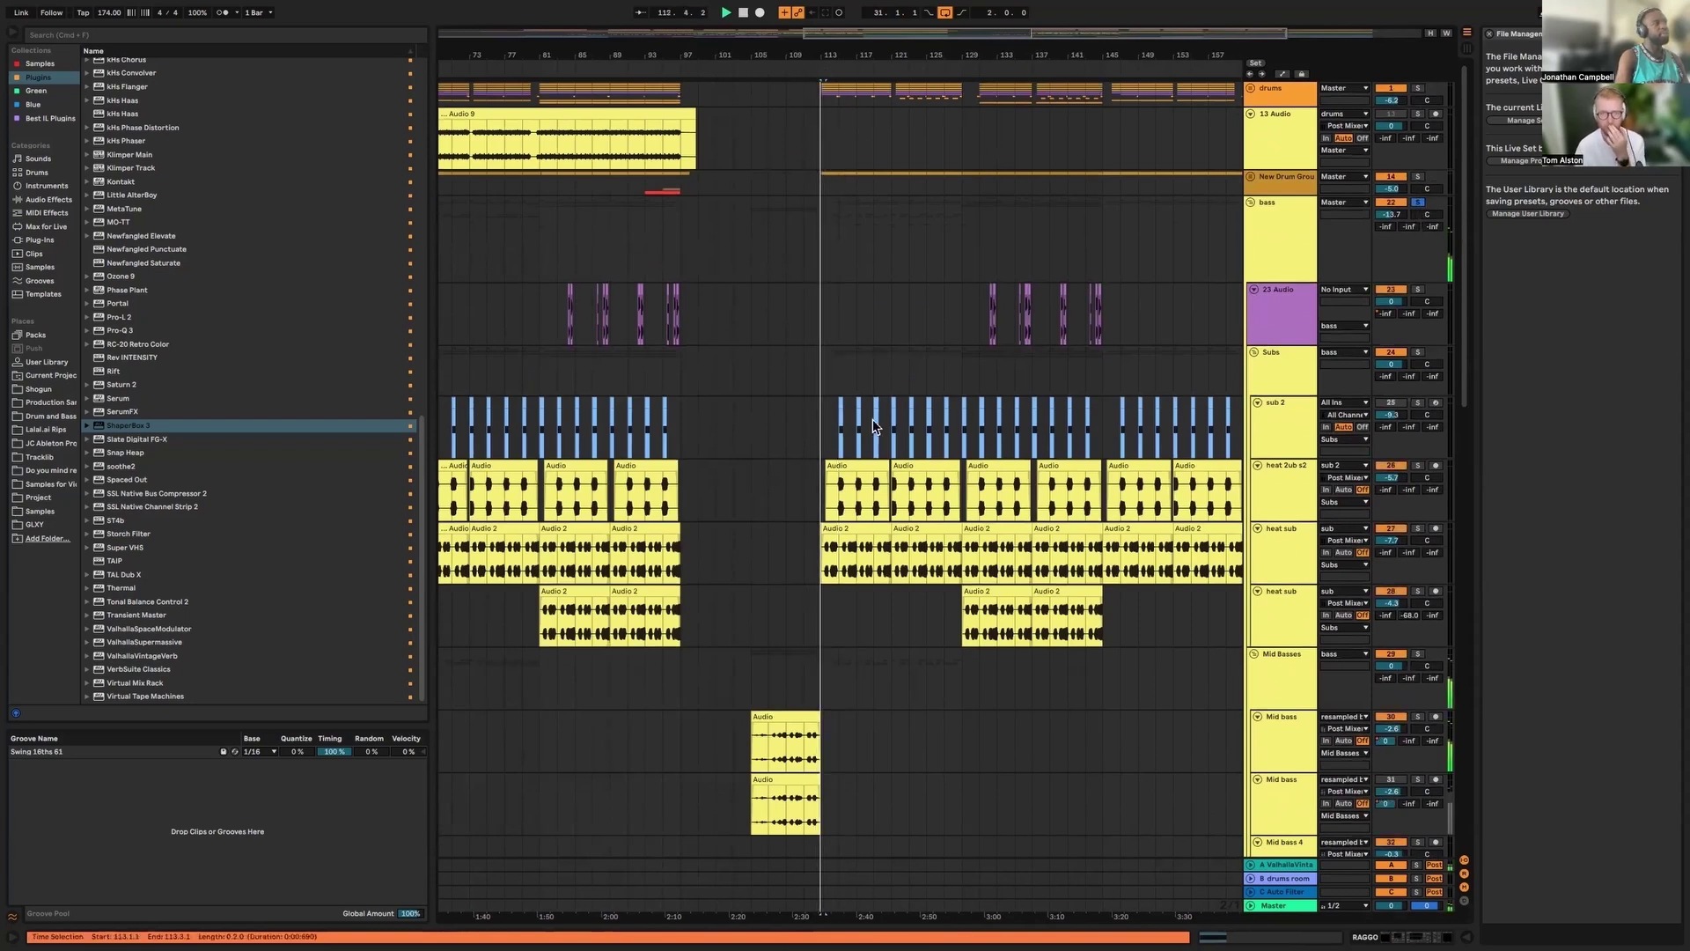
scroll(873, 419, "down", 2)
scroll(863, 429, "left", 6)
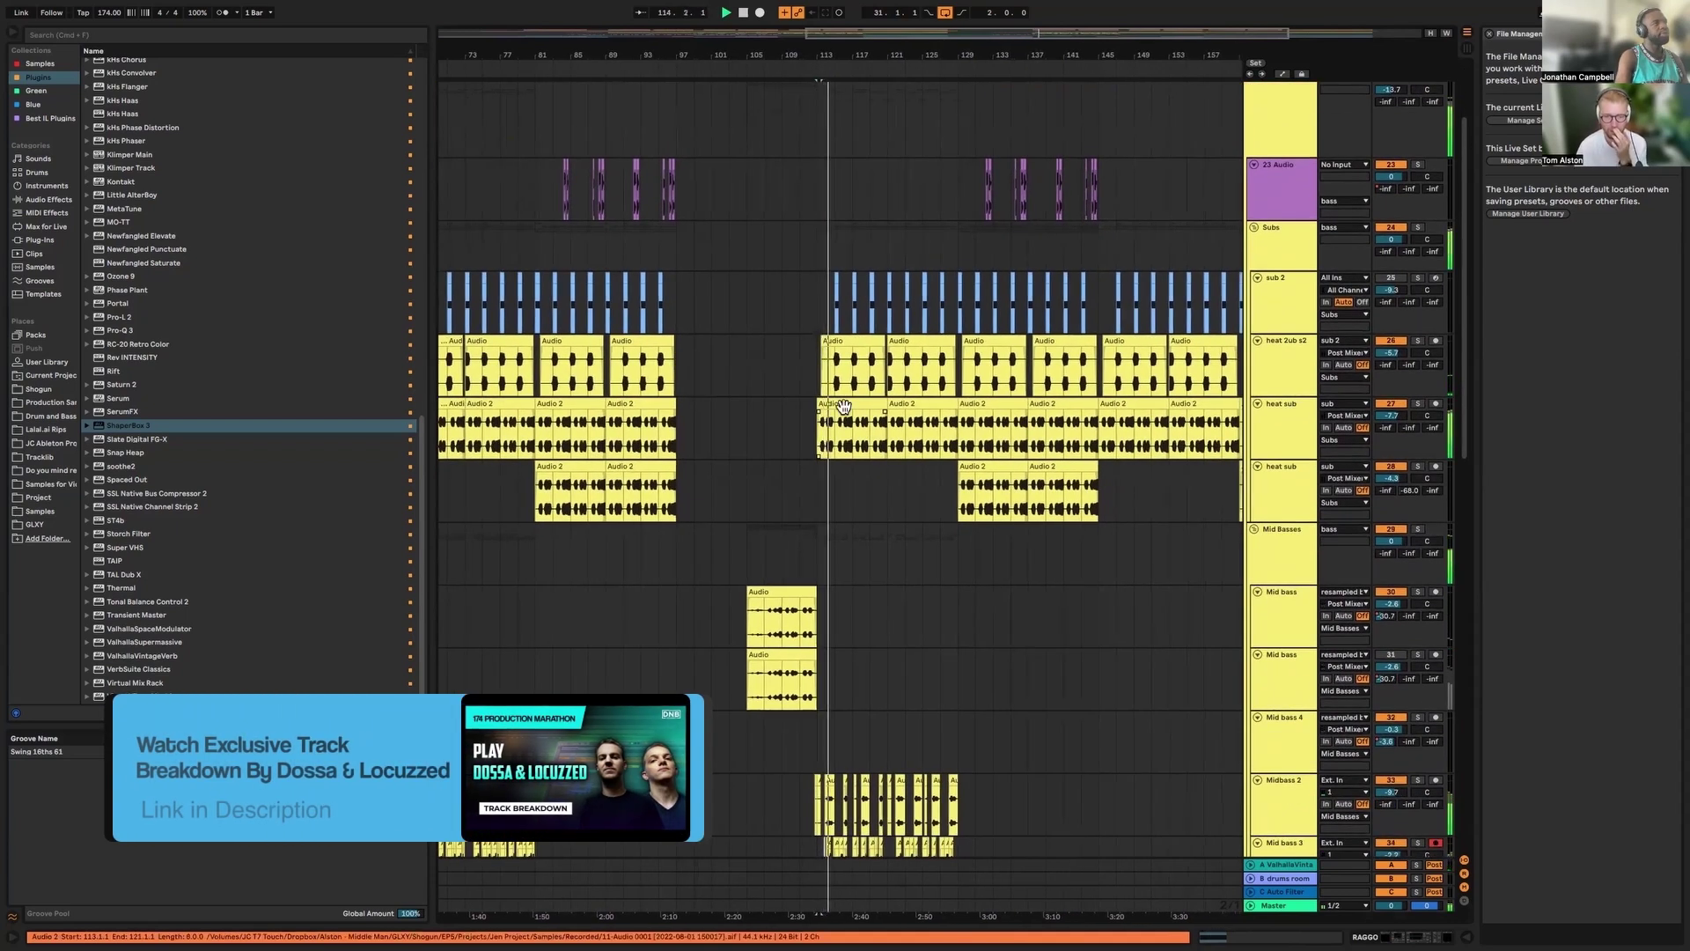
scroll(773, 406, "left", 1)
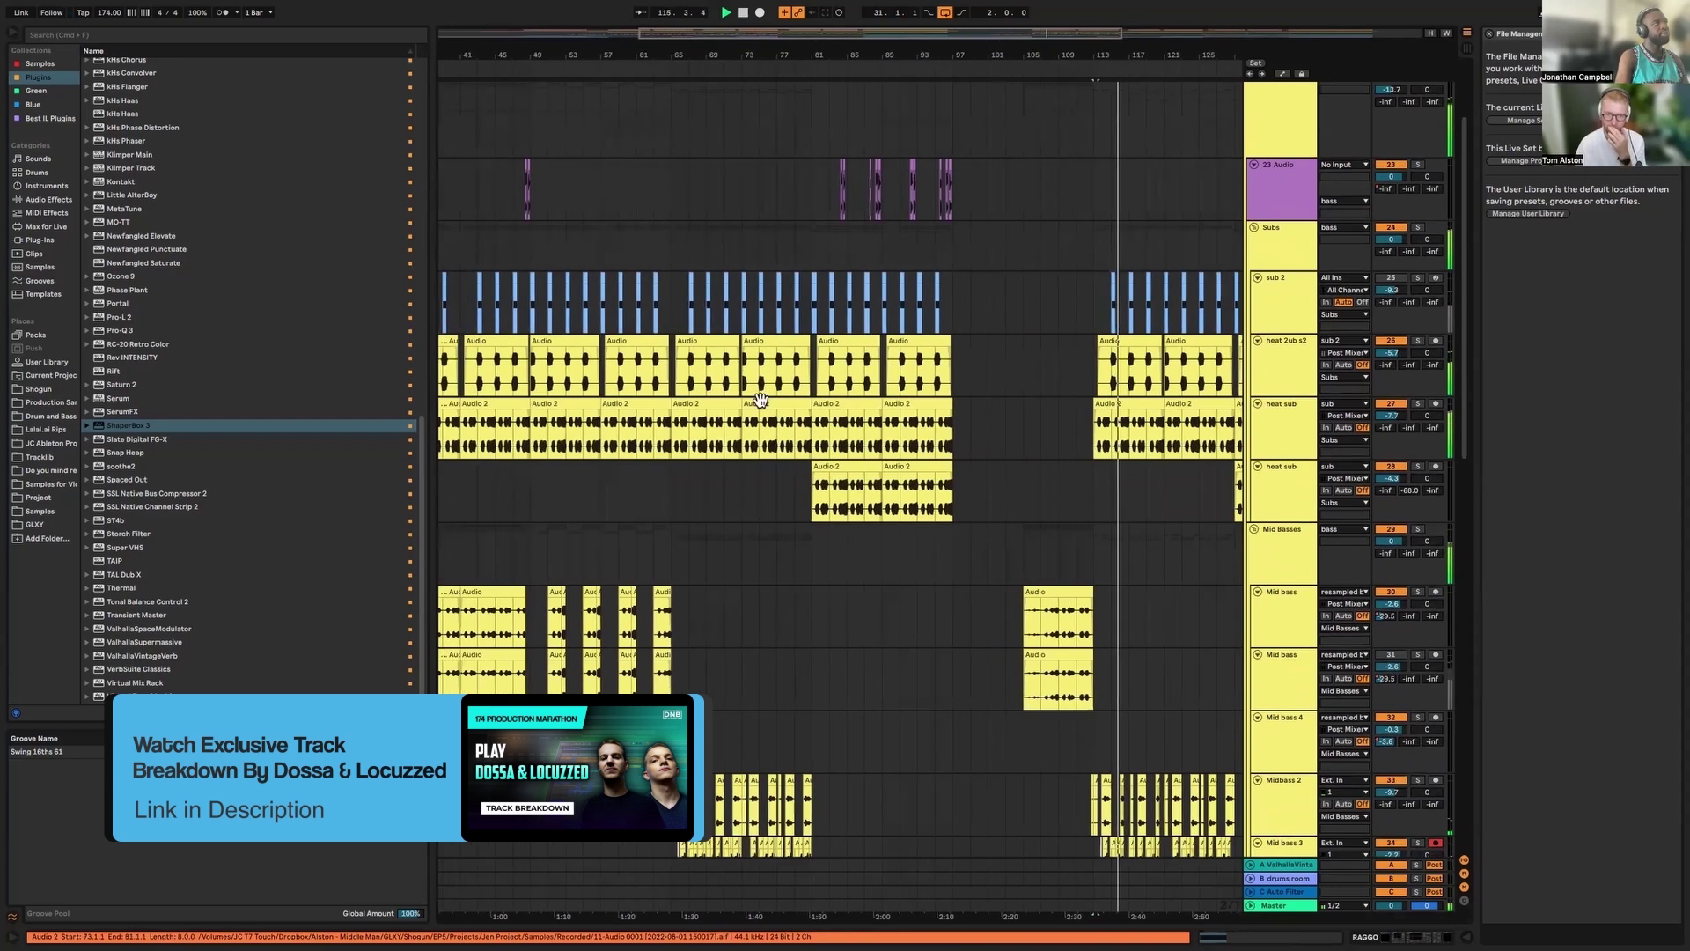
Play the soloed bass group from the first drop at bar 33 and again from bar 65
scroll(605, 89, "left", 8)
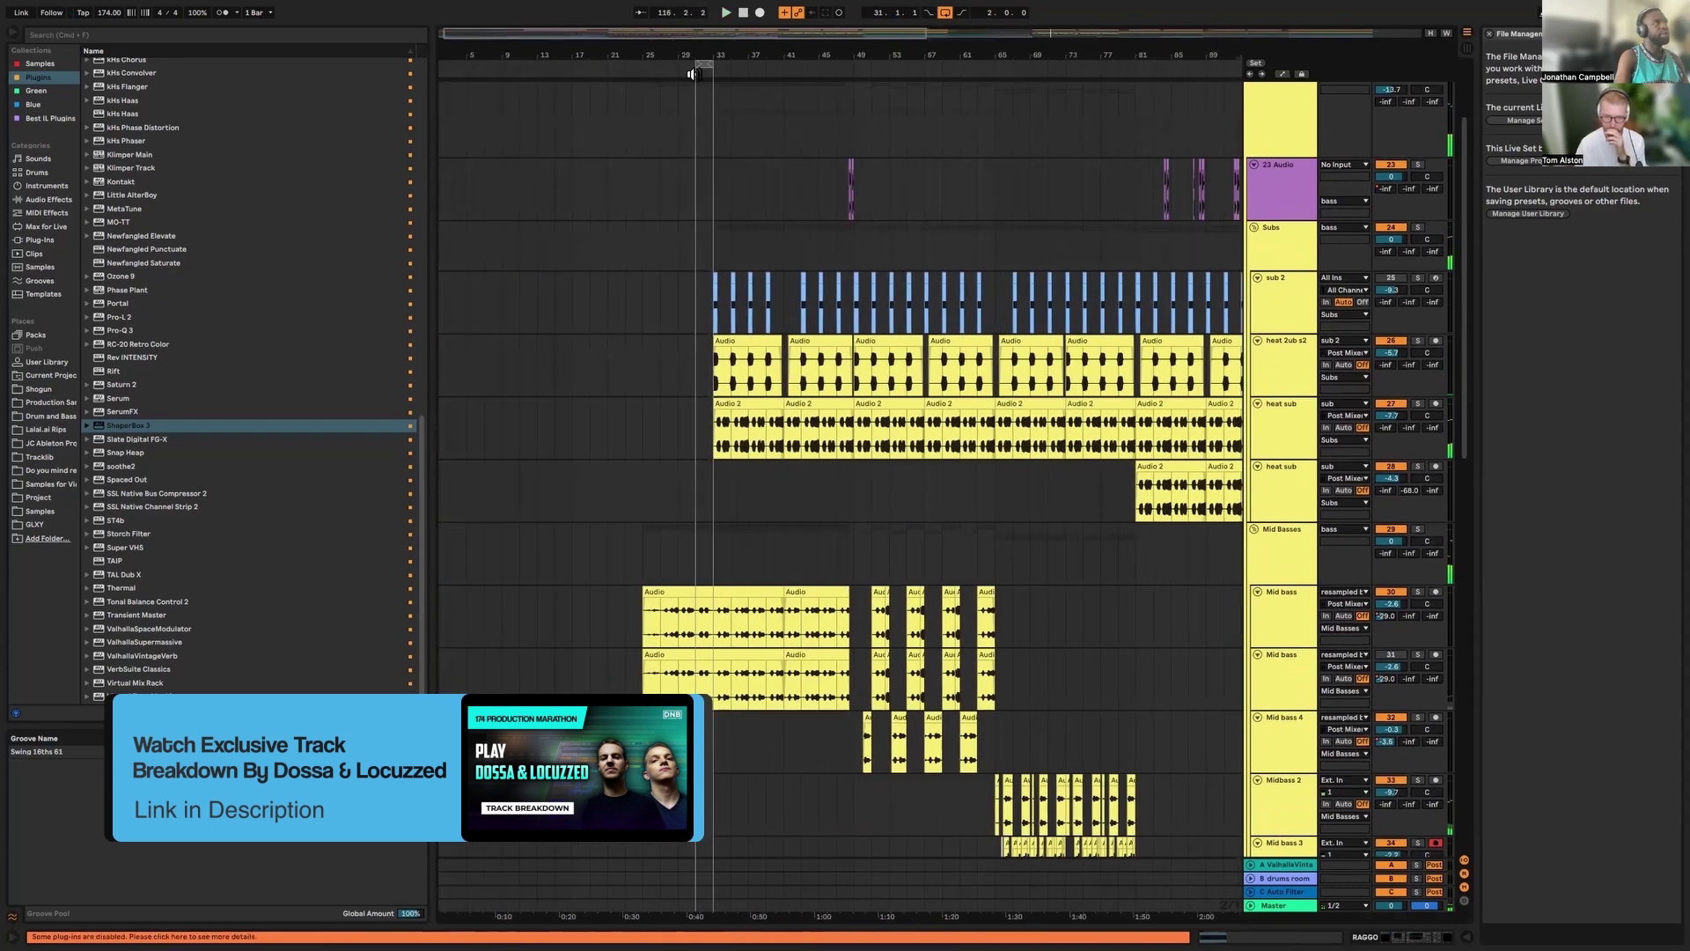
left_click(718, 65)
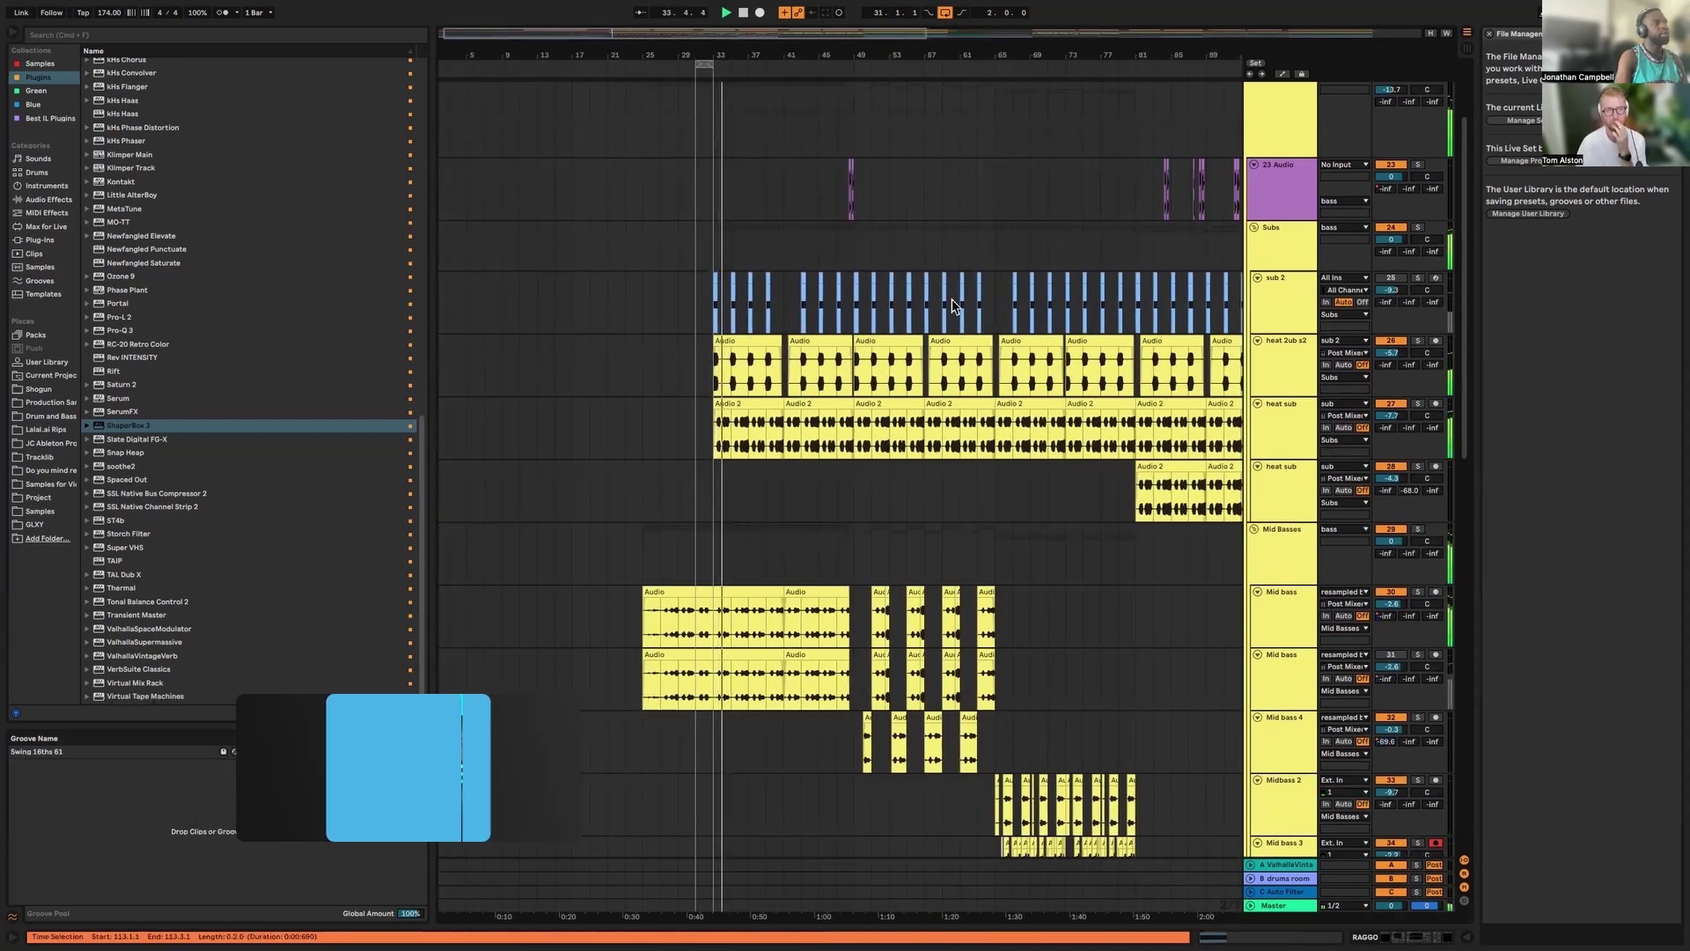
scroll(792, 141, "right", 6)
left_click(700, 64)
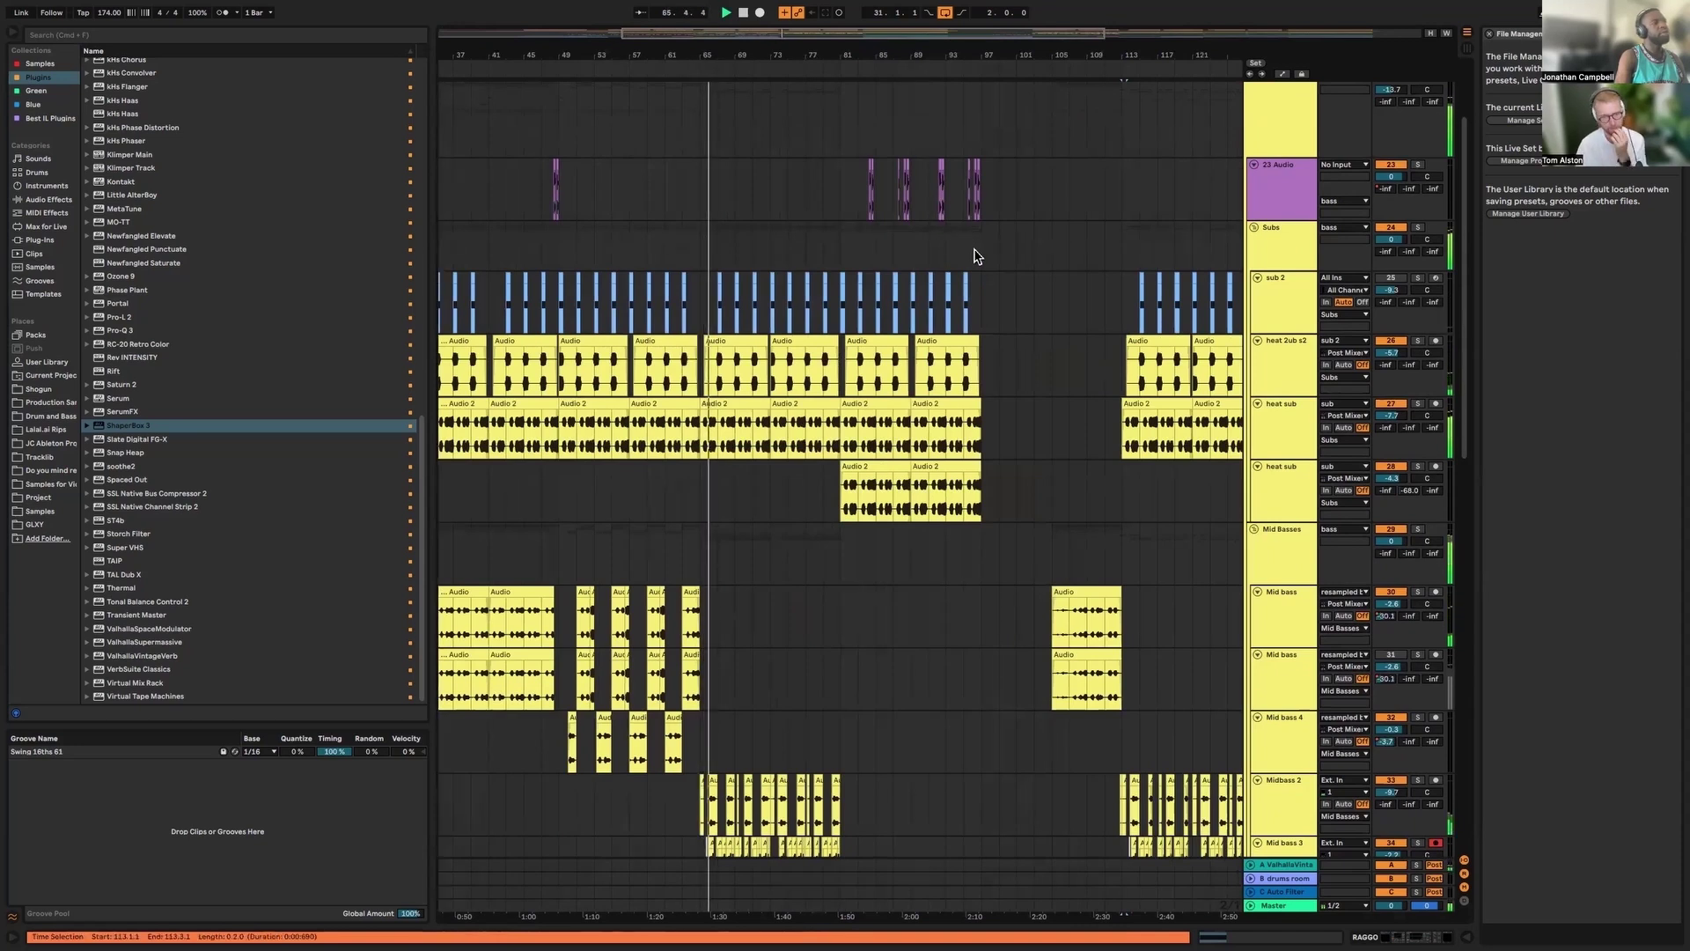
scroll(984, 264, "right", 2)
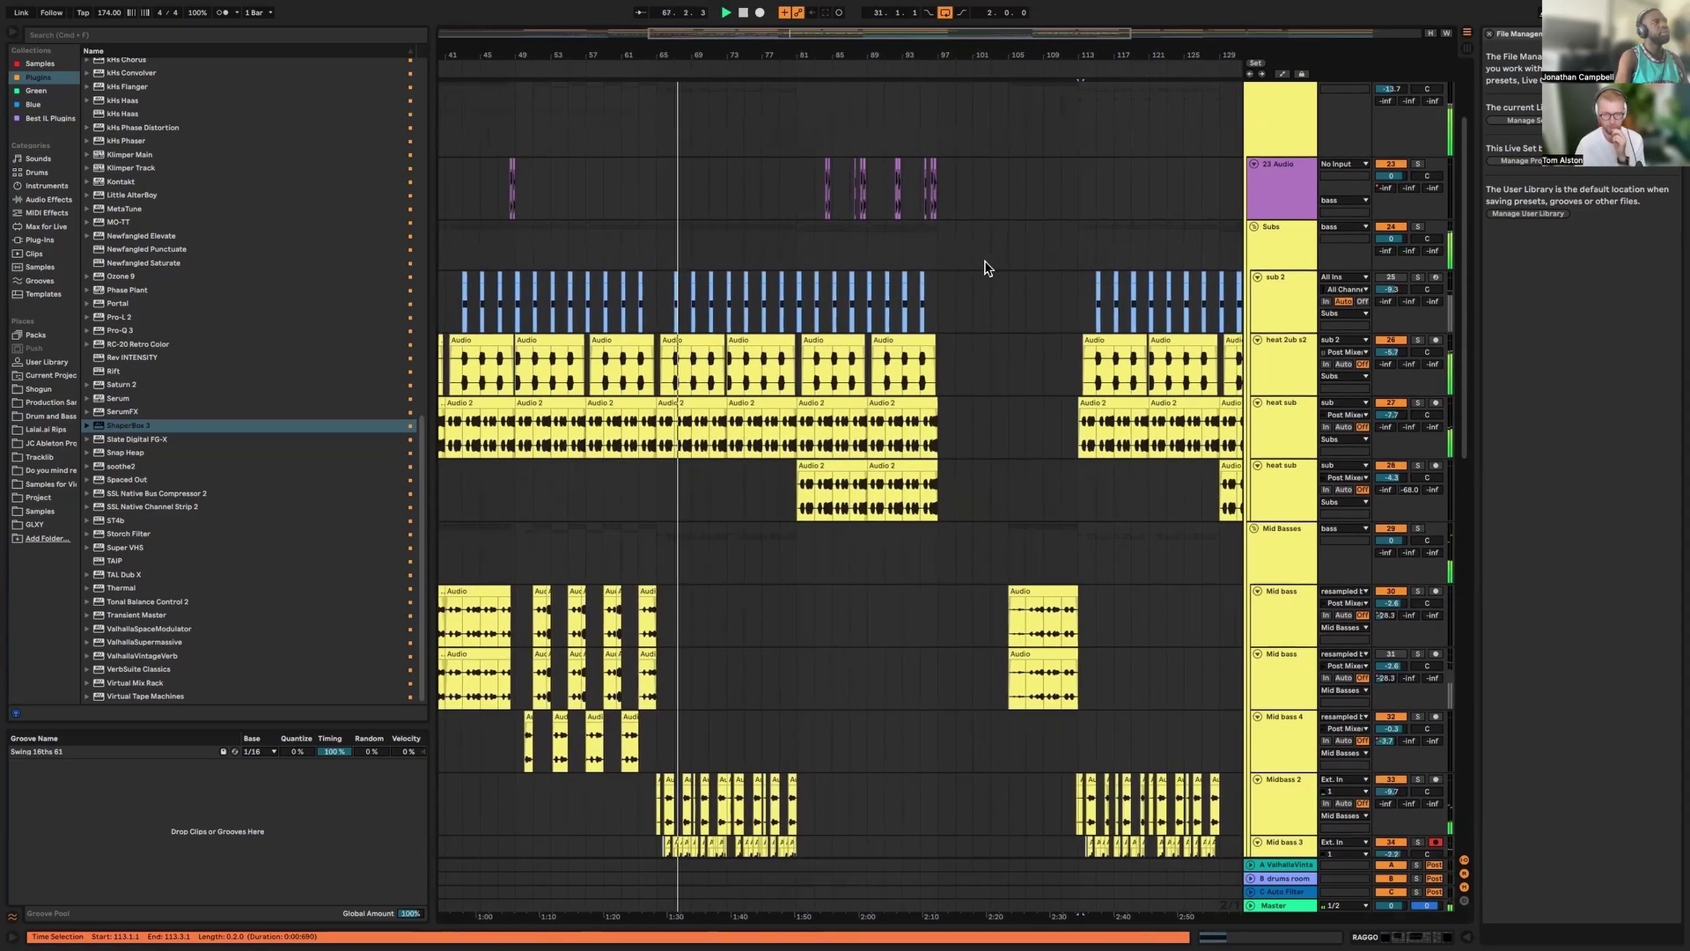
Examine the sub and mid bass clips across the second drop and show the full length of the arrangement
scroll(986, 265, "right", 12)
scroll(987, 265, "right", 1)
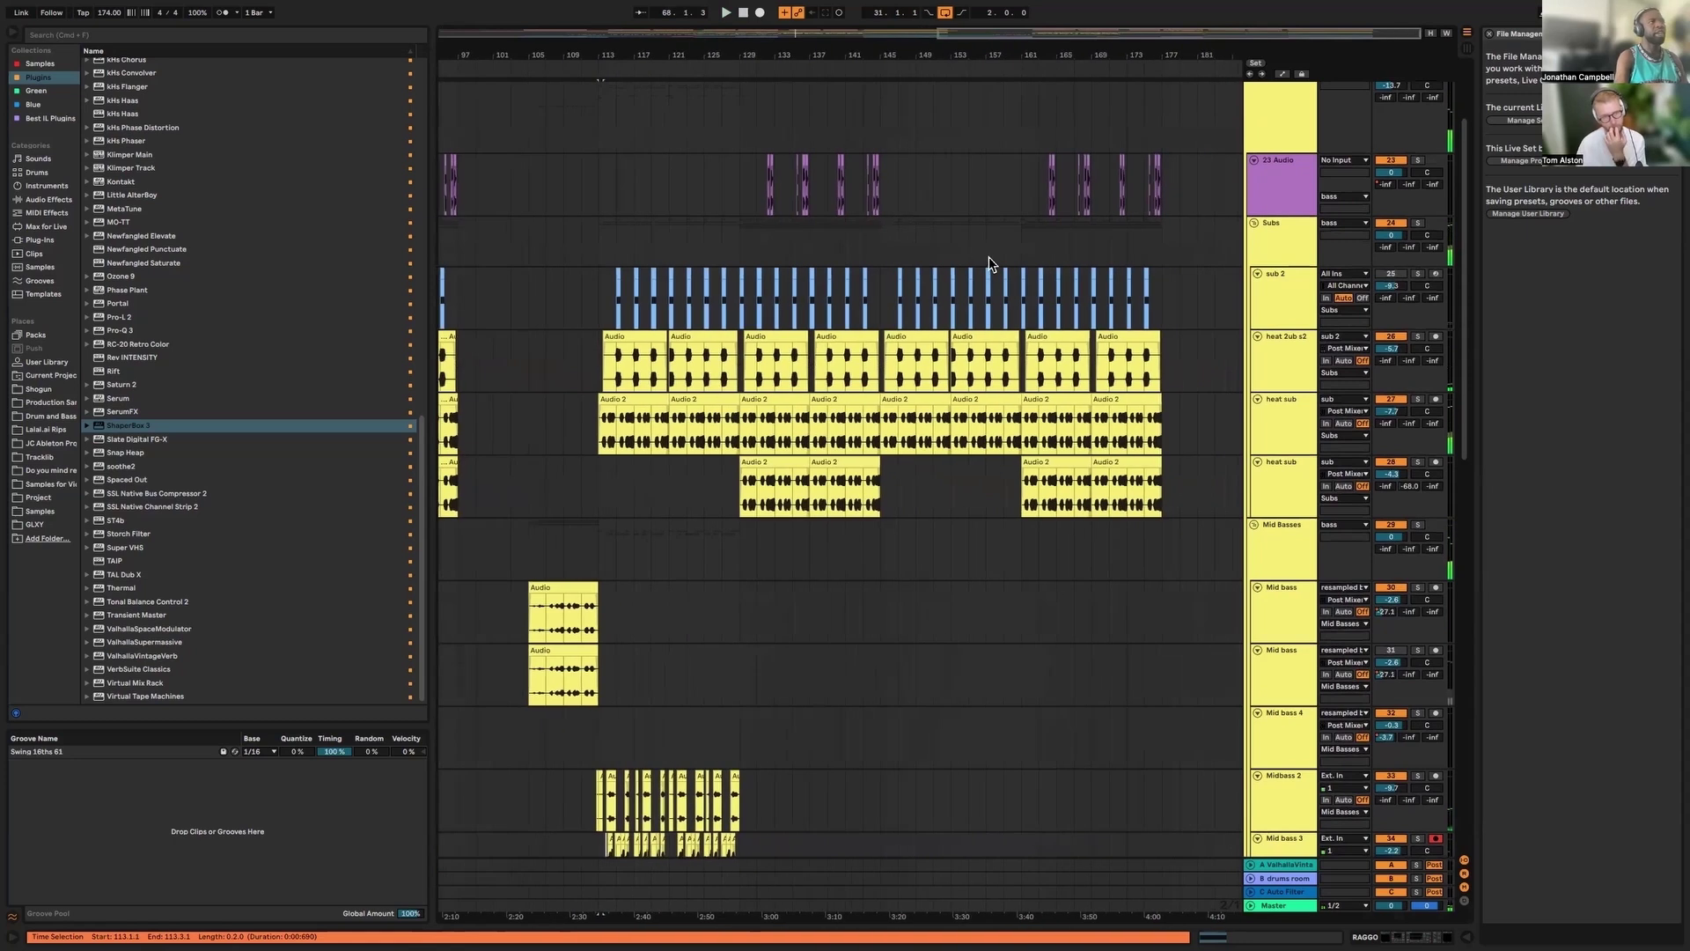
scroll(863, 264, "left", 3)
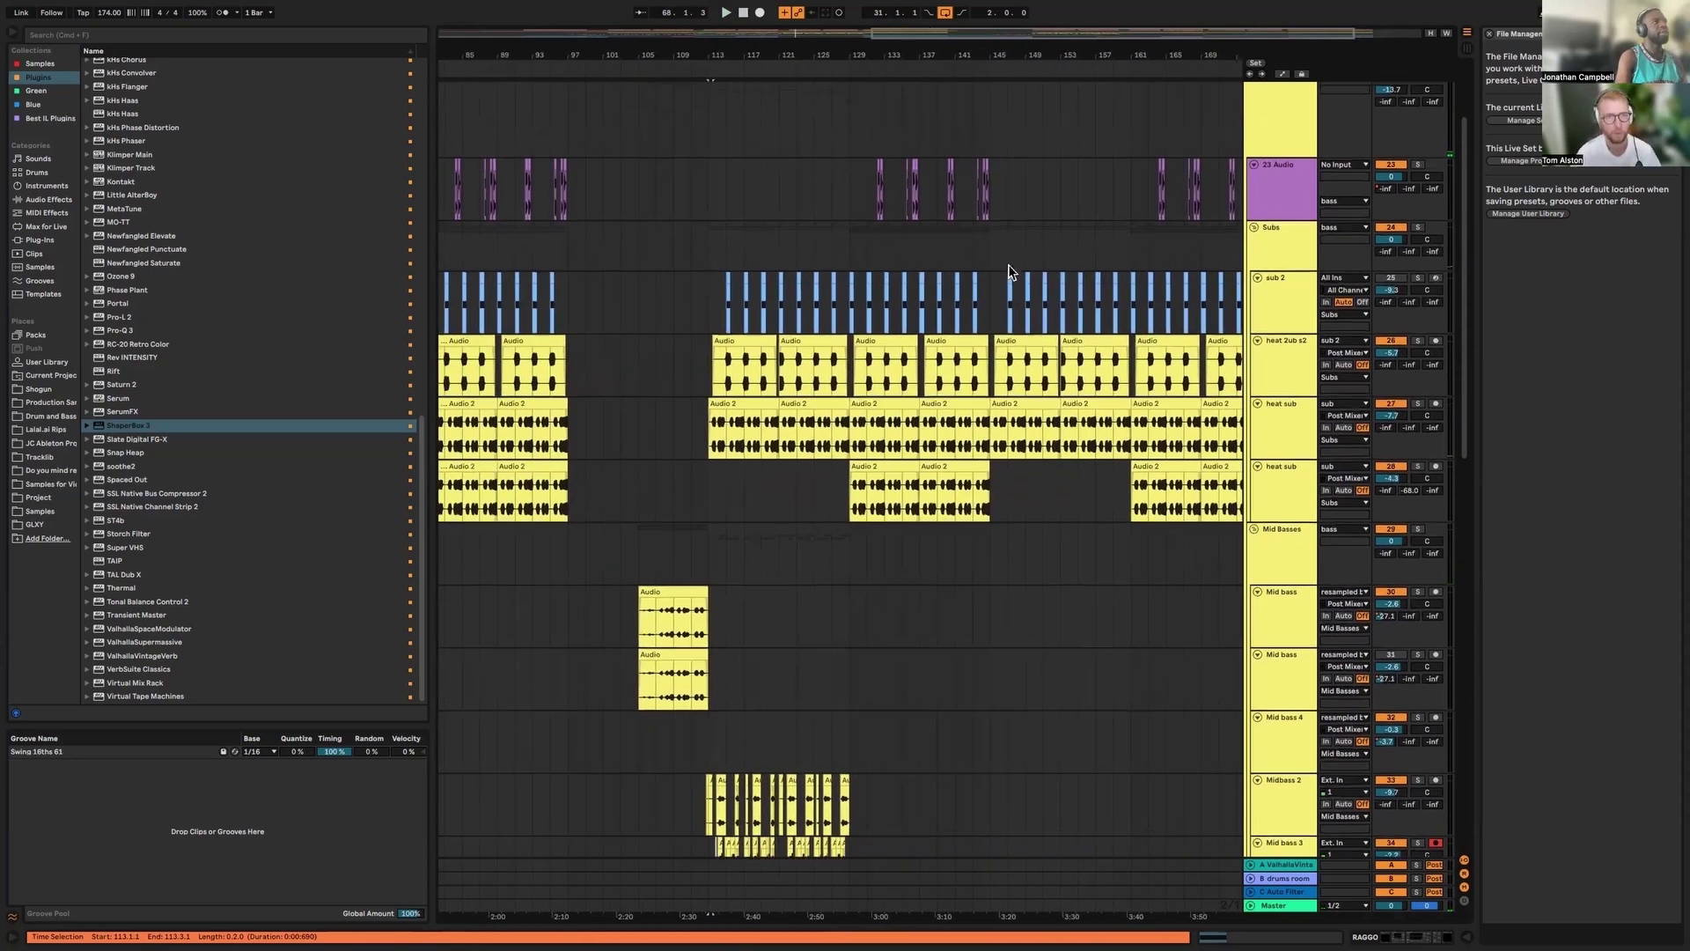
scroll(933, 88, "up", 3)
left_click_drag(946, 36, 878, 63)
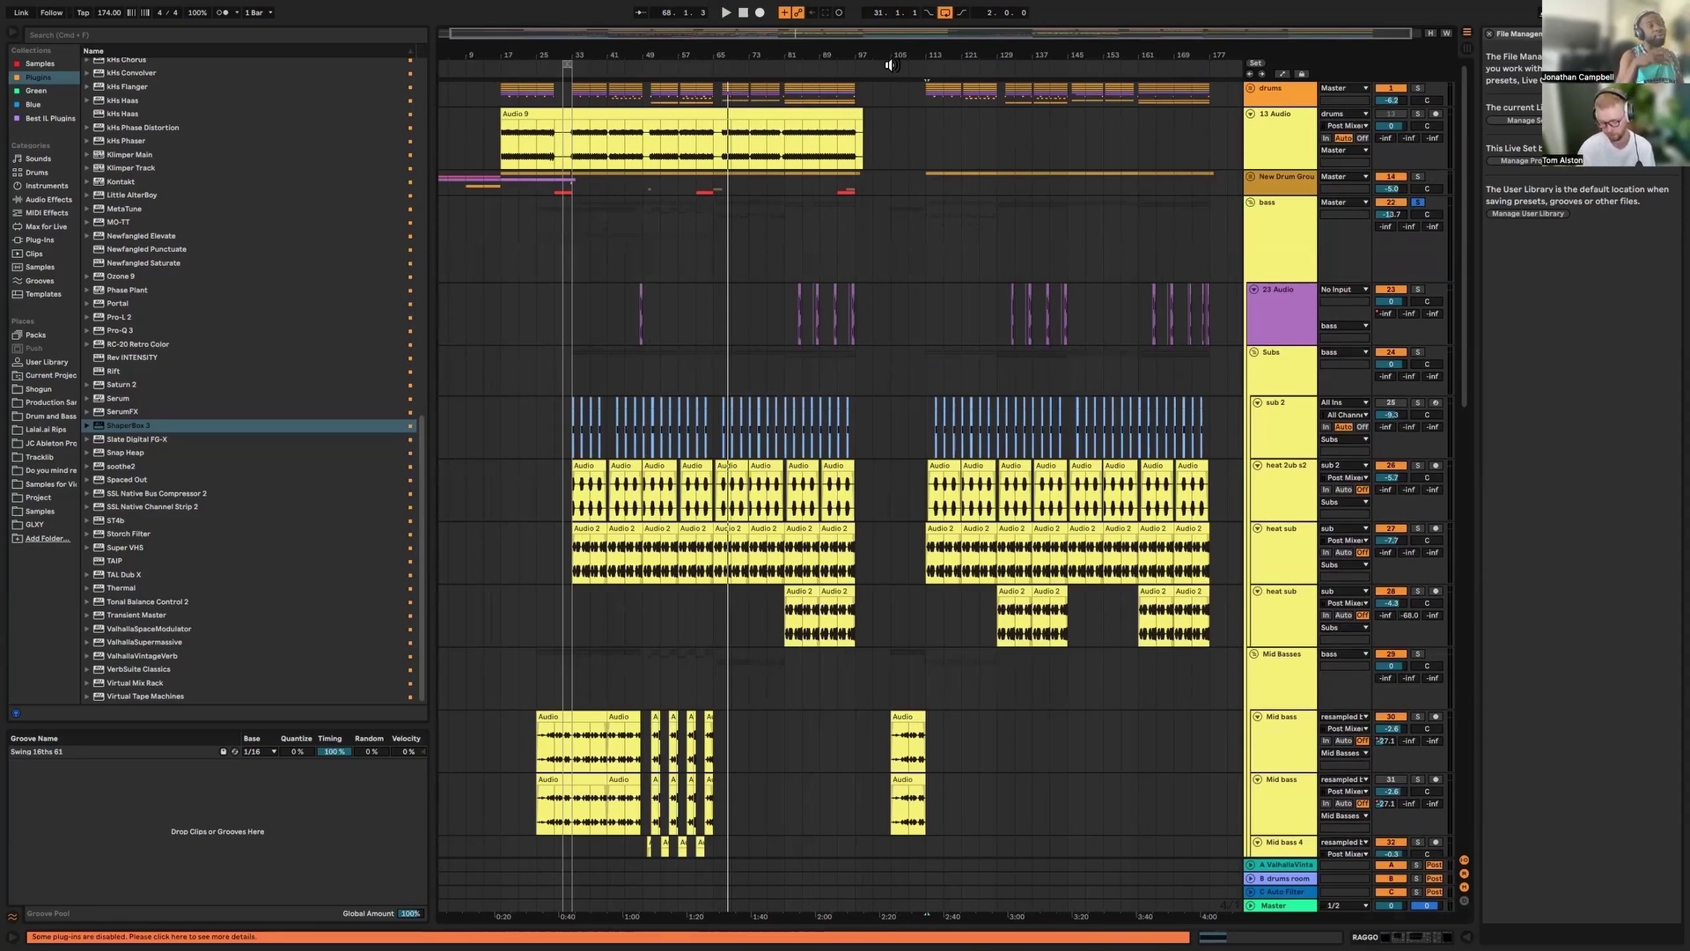
Collapse the bass group and turn off its solo
left_click(971, 148)
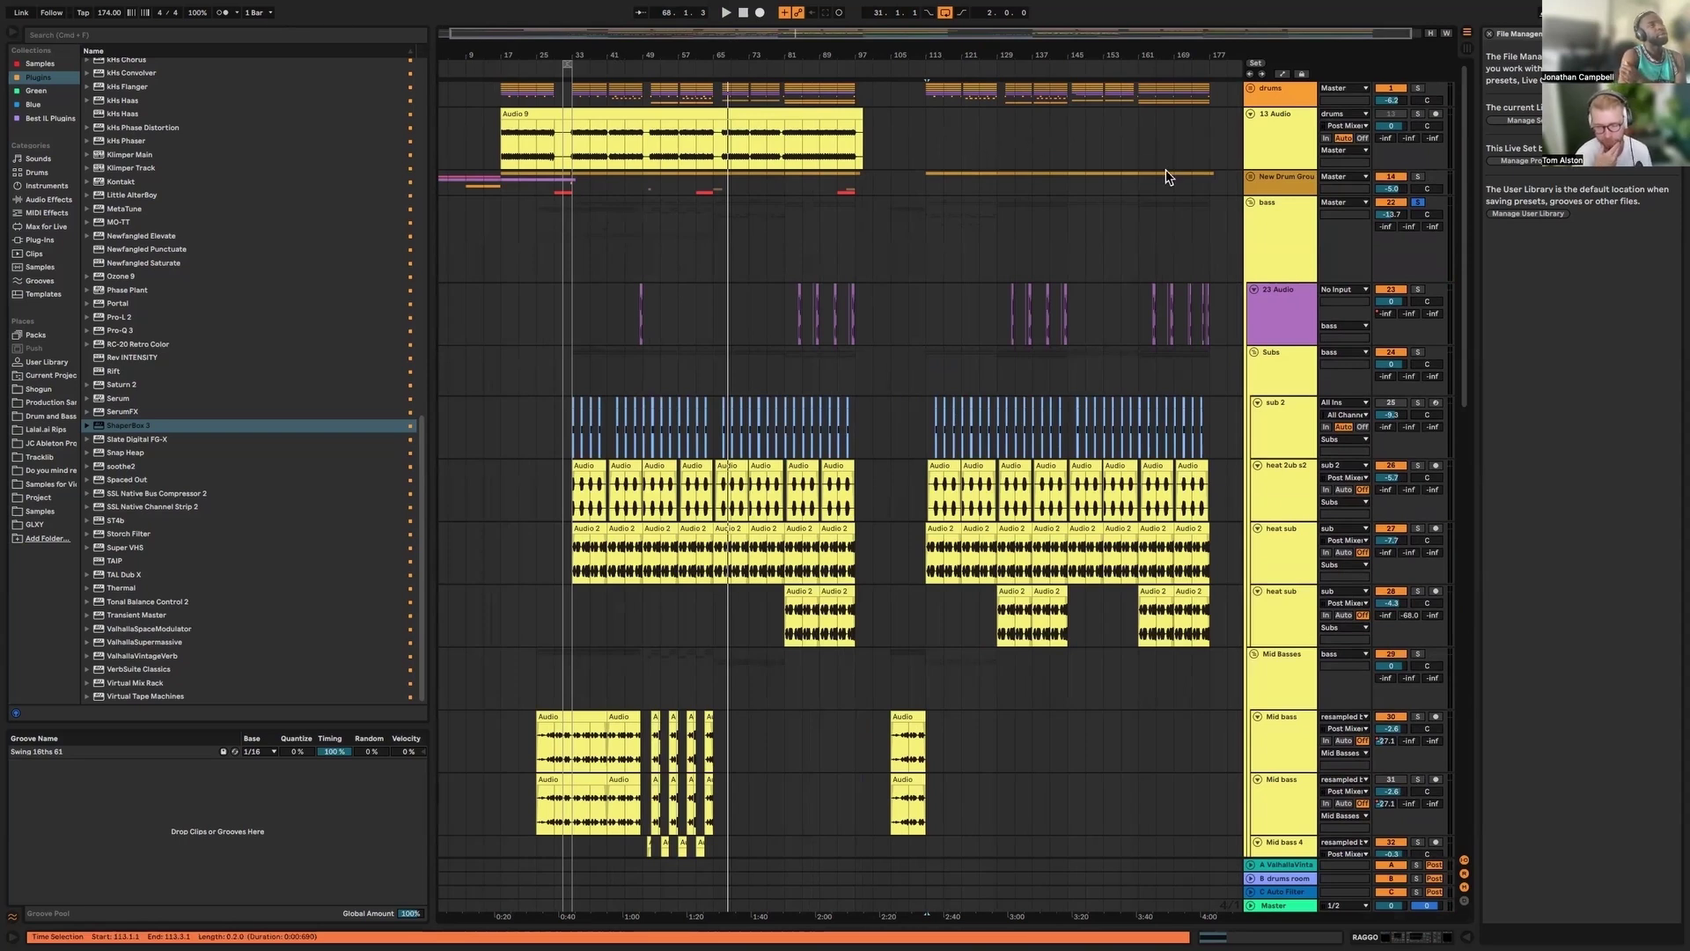
left_click(1249, 204)
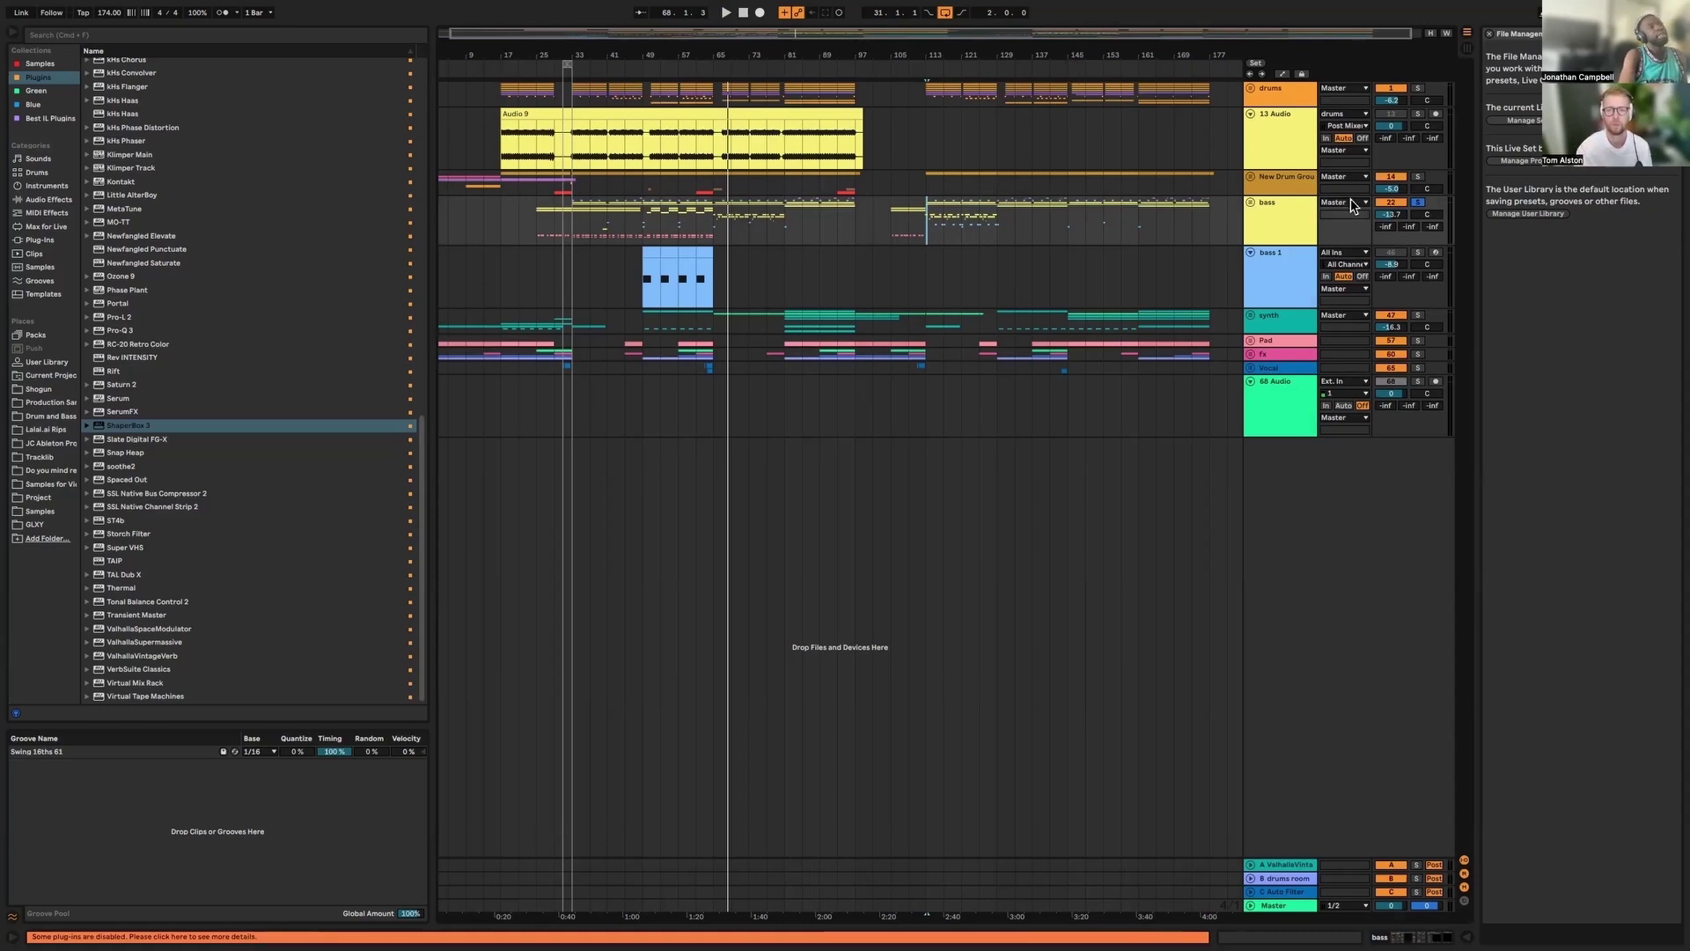
left_click(1418, 204)
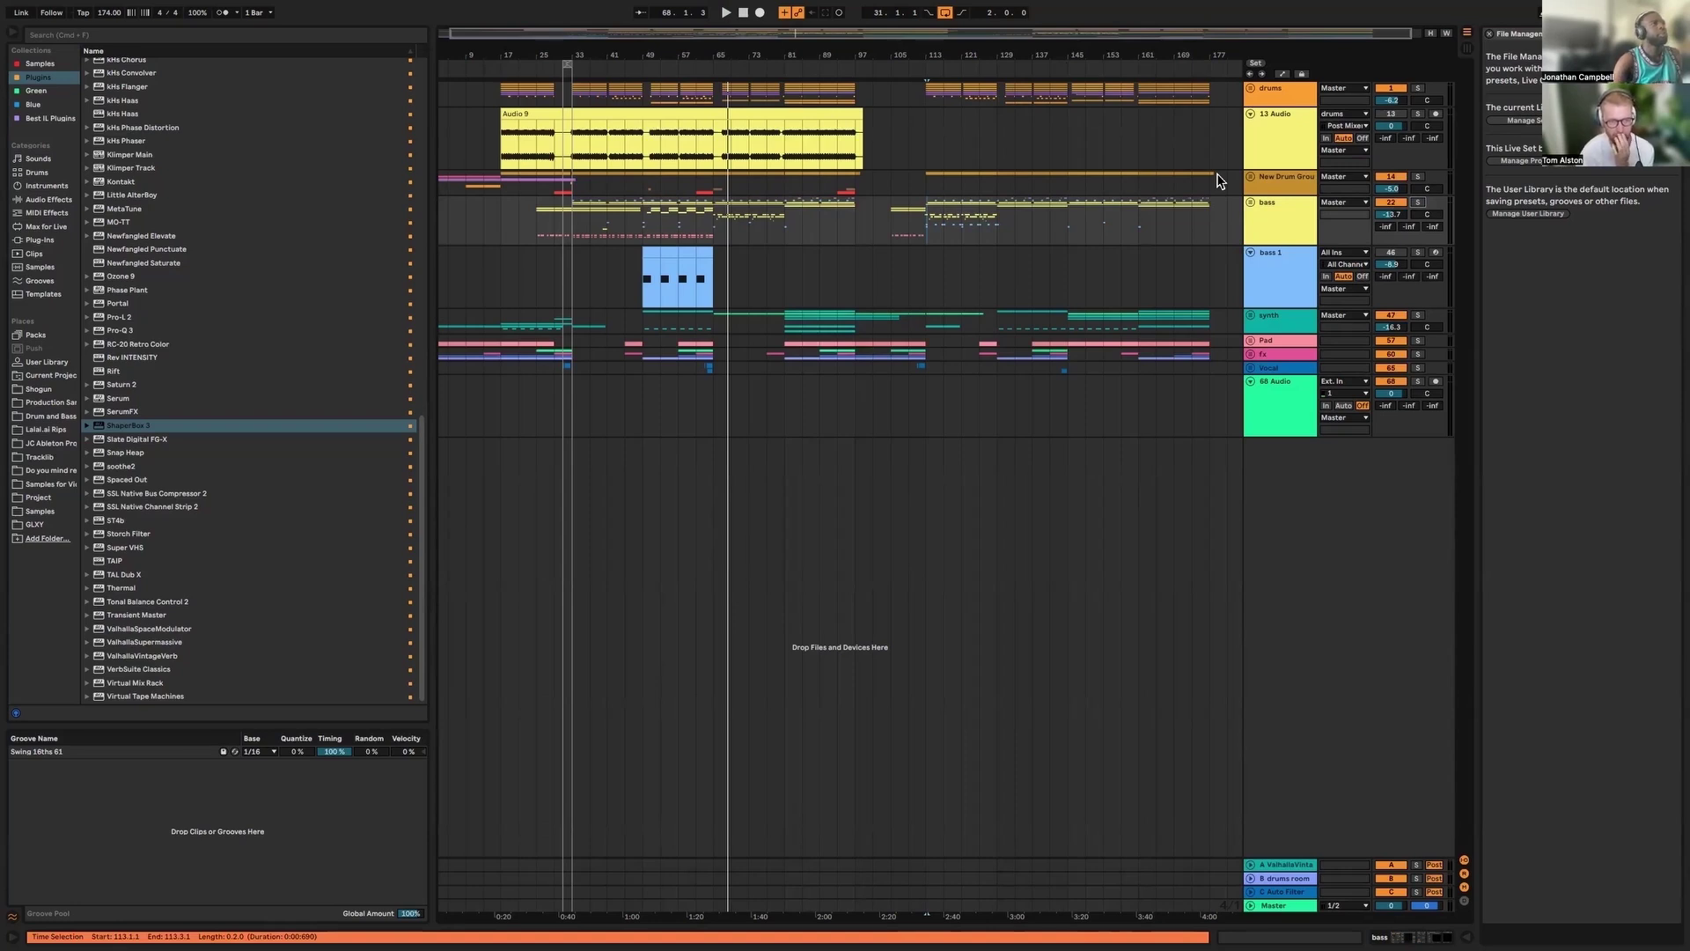
Expand the Pad and fx groups and review how their pad, white noise, riser and atmosphere clips are placed across the track
left_click(1252, 340)
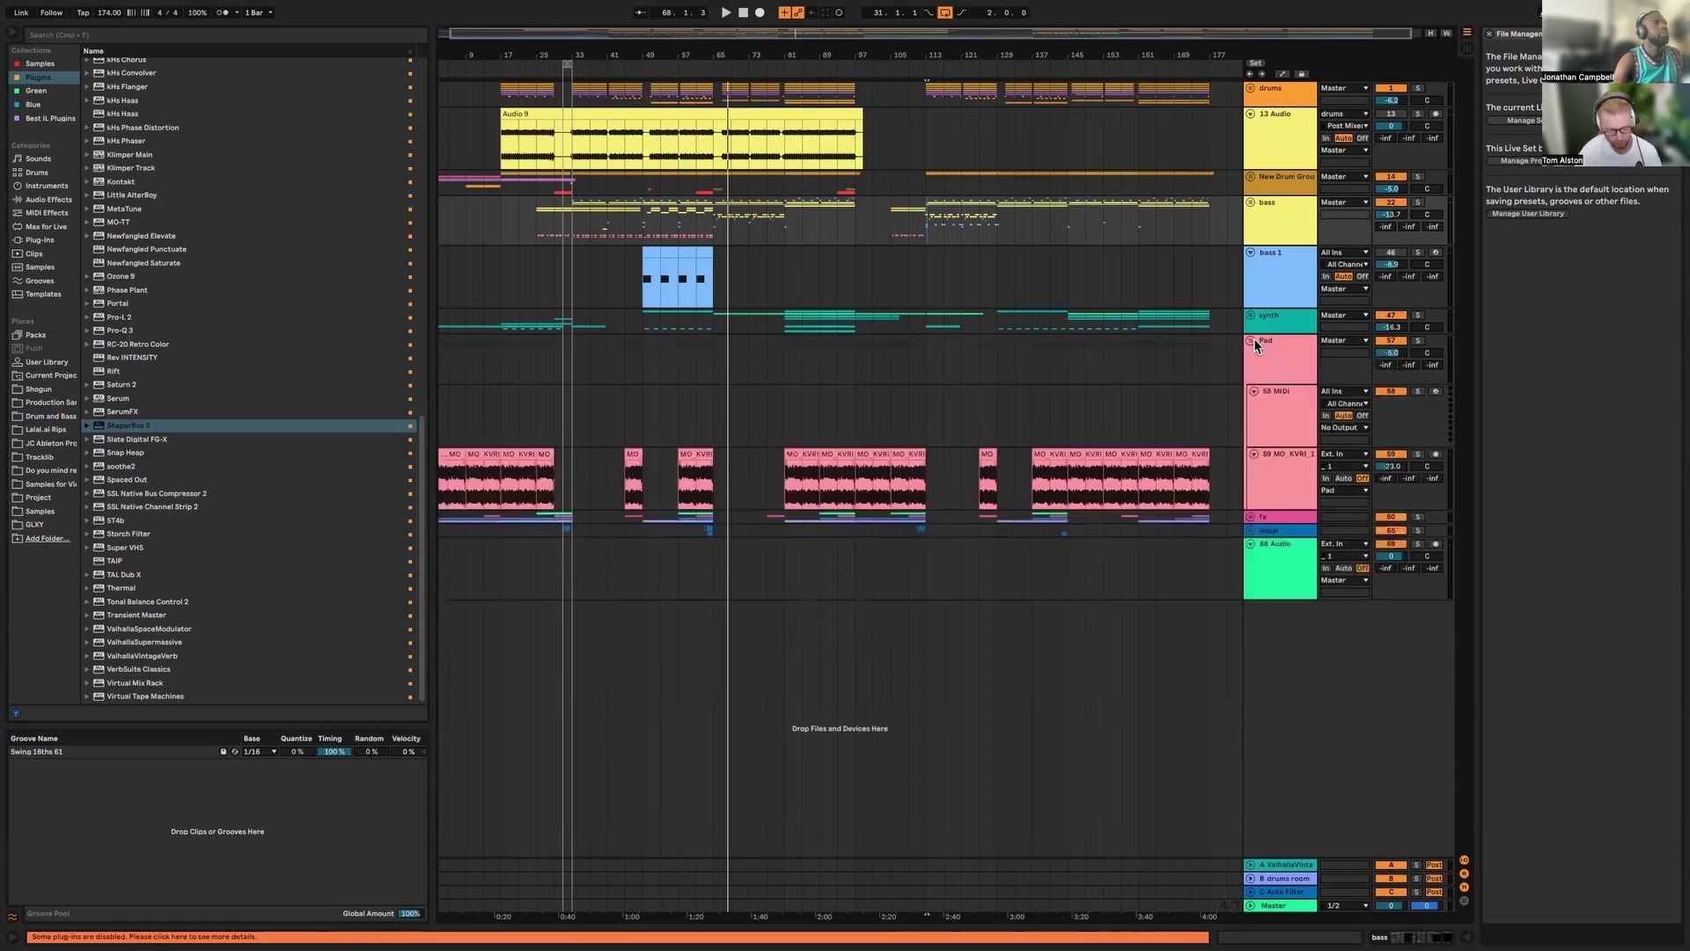
left_click(1250, 515)
scroll(1249, 516, "down", 1)
scroll(1248, 510, "down", 1)
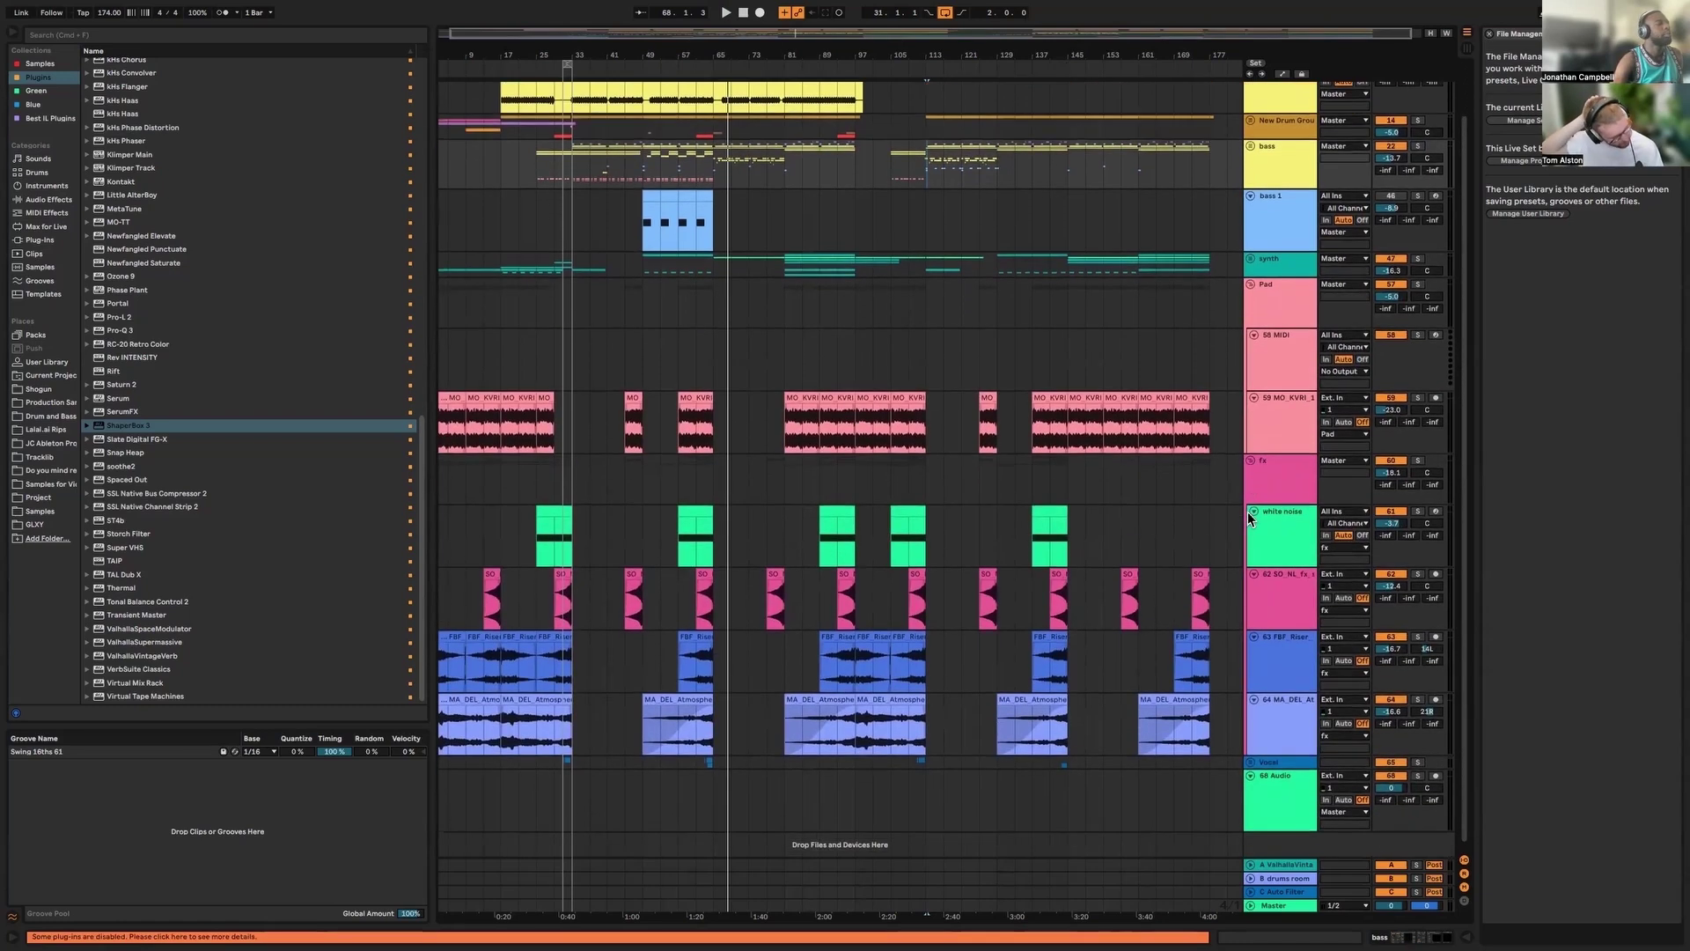
scroll(1230, 518, "right", 1)
scroll(1230, 517, "left", 1)
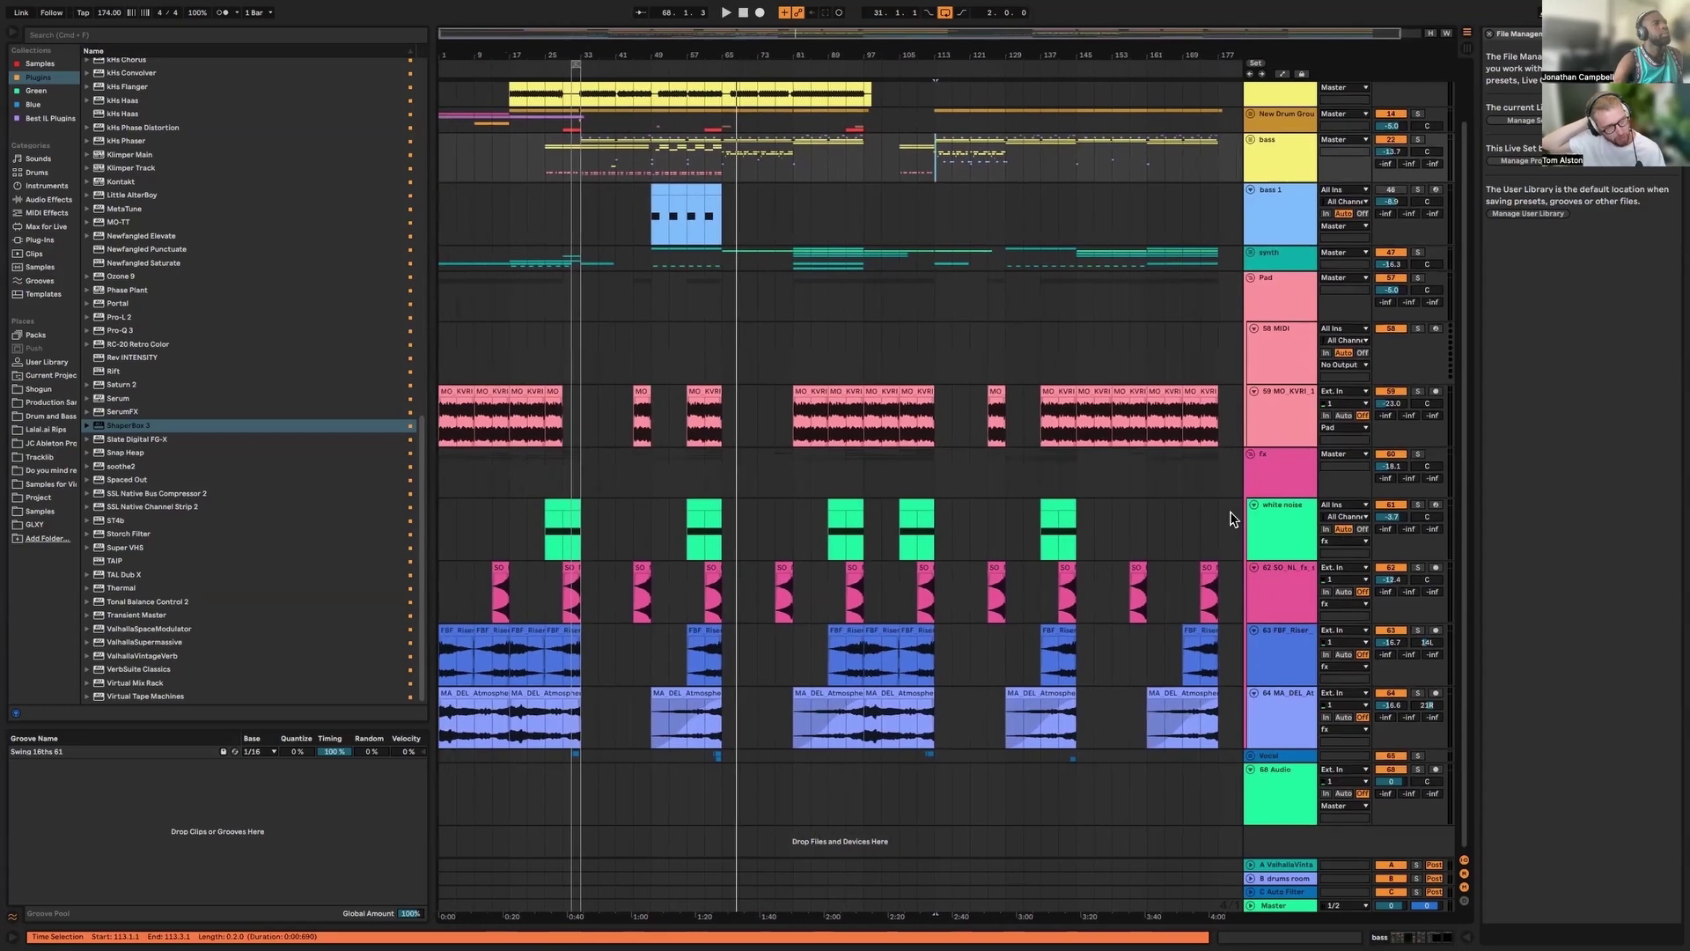
scroll(1243, 475, "up", 1)
scroll(1244, 476, "up", 2)
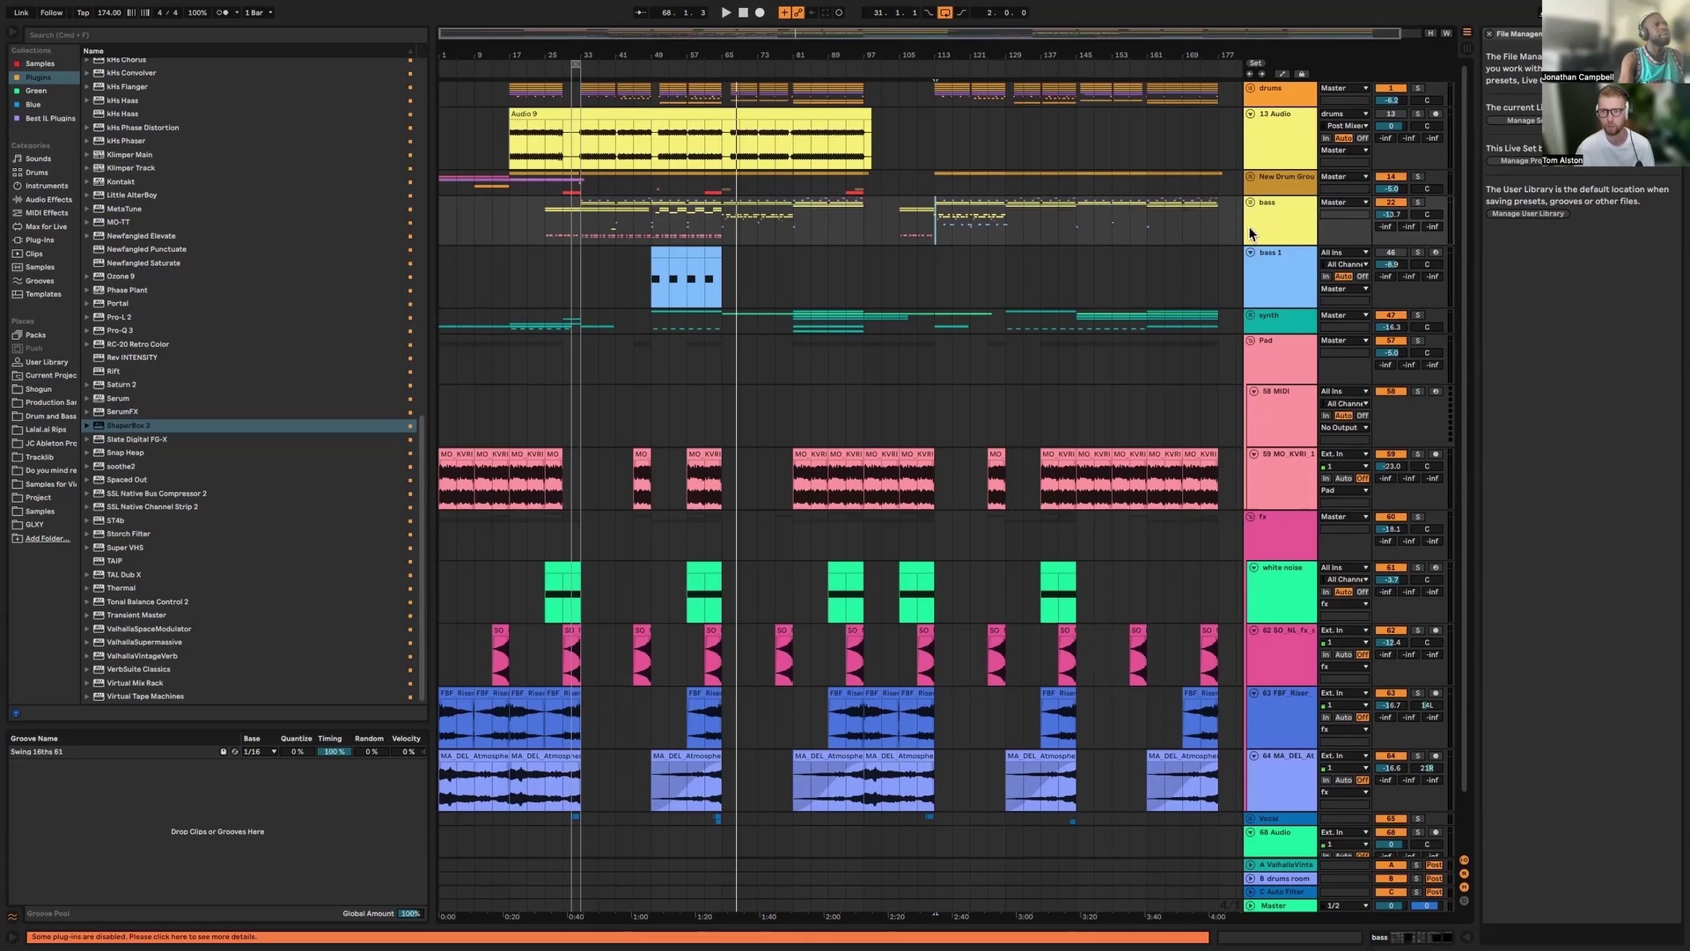
Fold the bass 1 track and open the bass group's device chain
left_click(1250, 252)
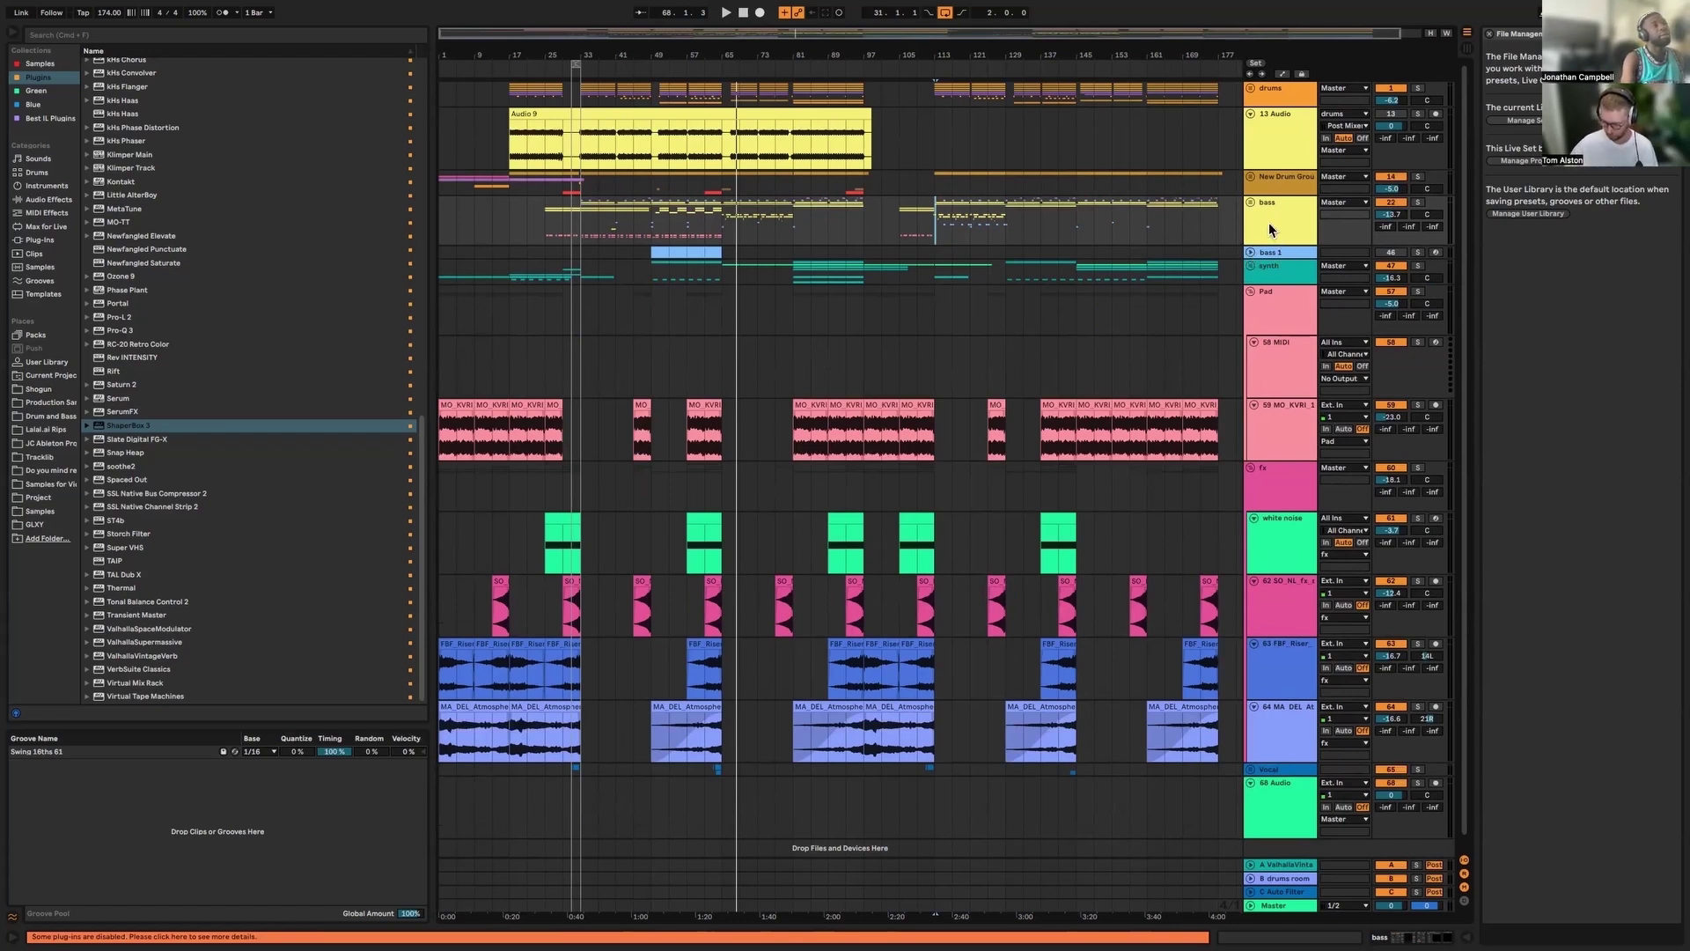
left_click(1282, 227)
left_click(1412, 938)
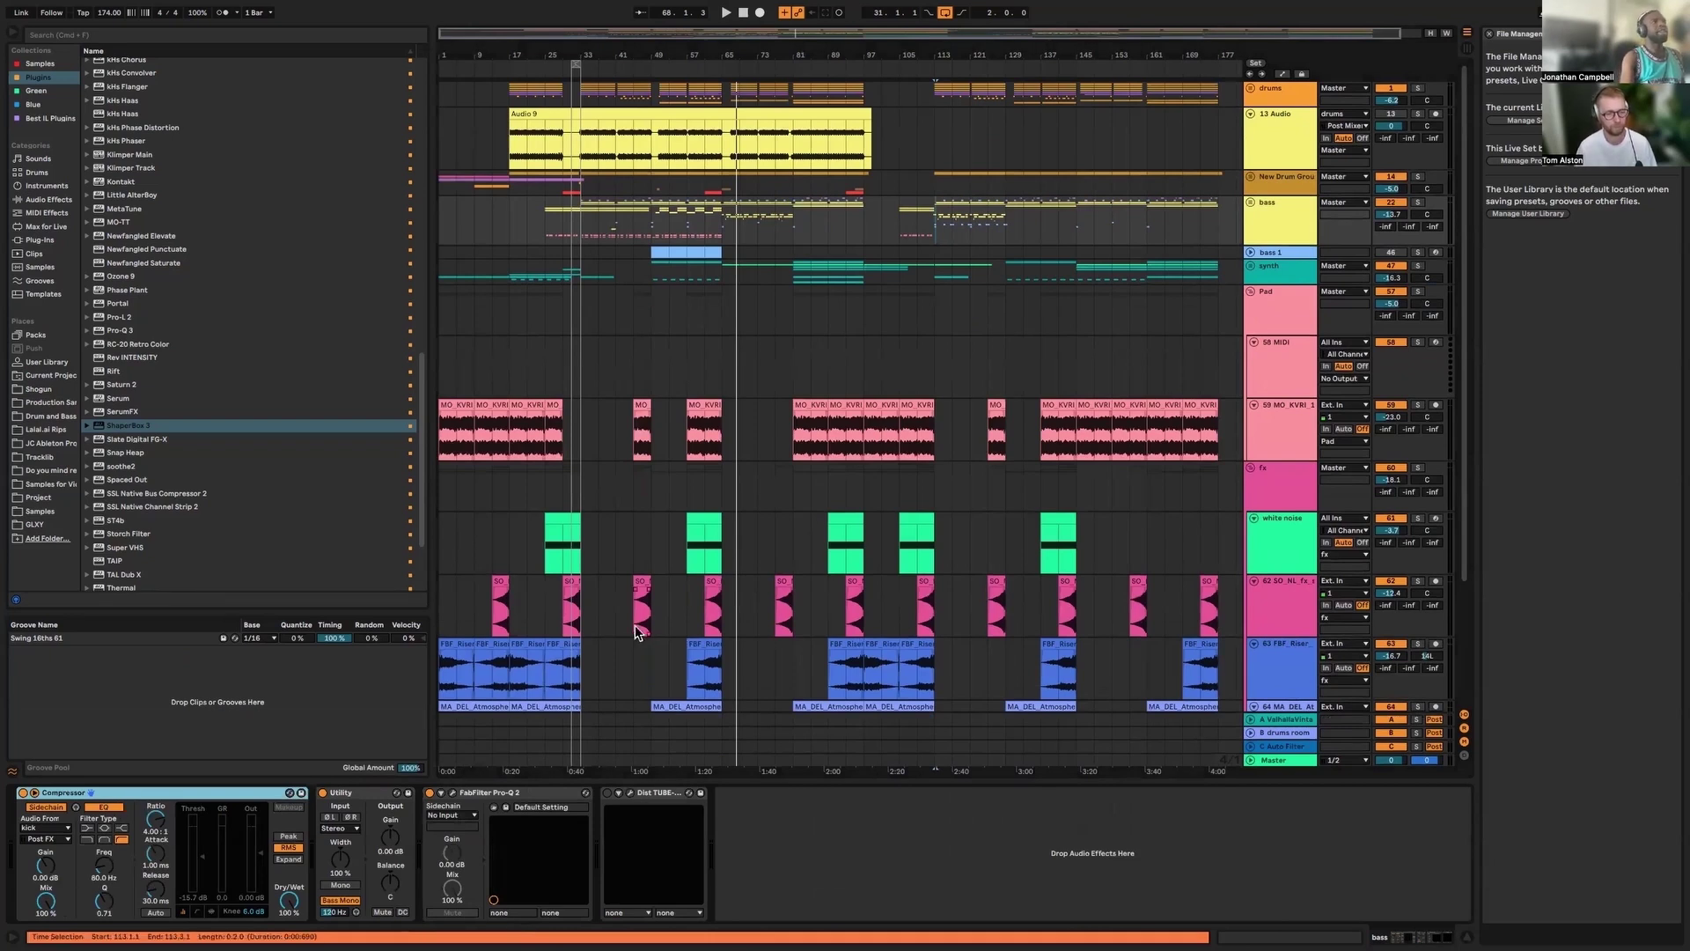
Collapse the Pad group and show the drums group's device chain
left_click(1251, 295)
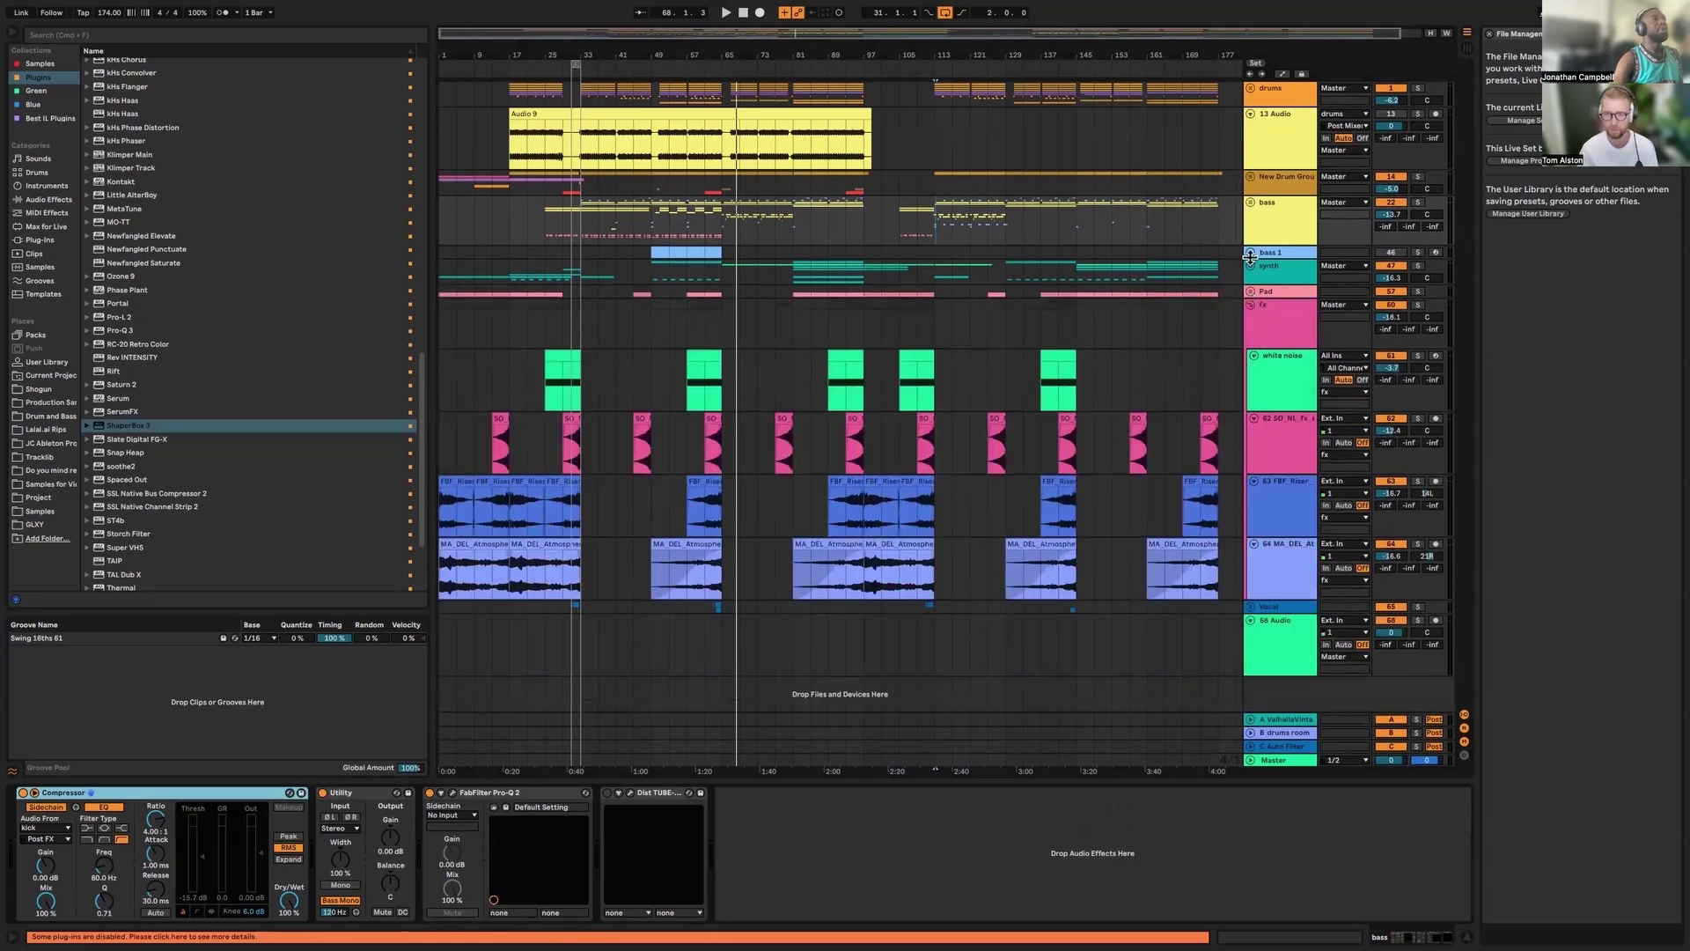
left_click(1274, 88)
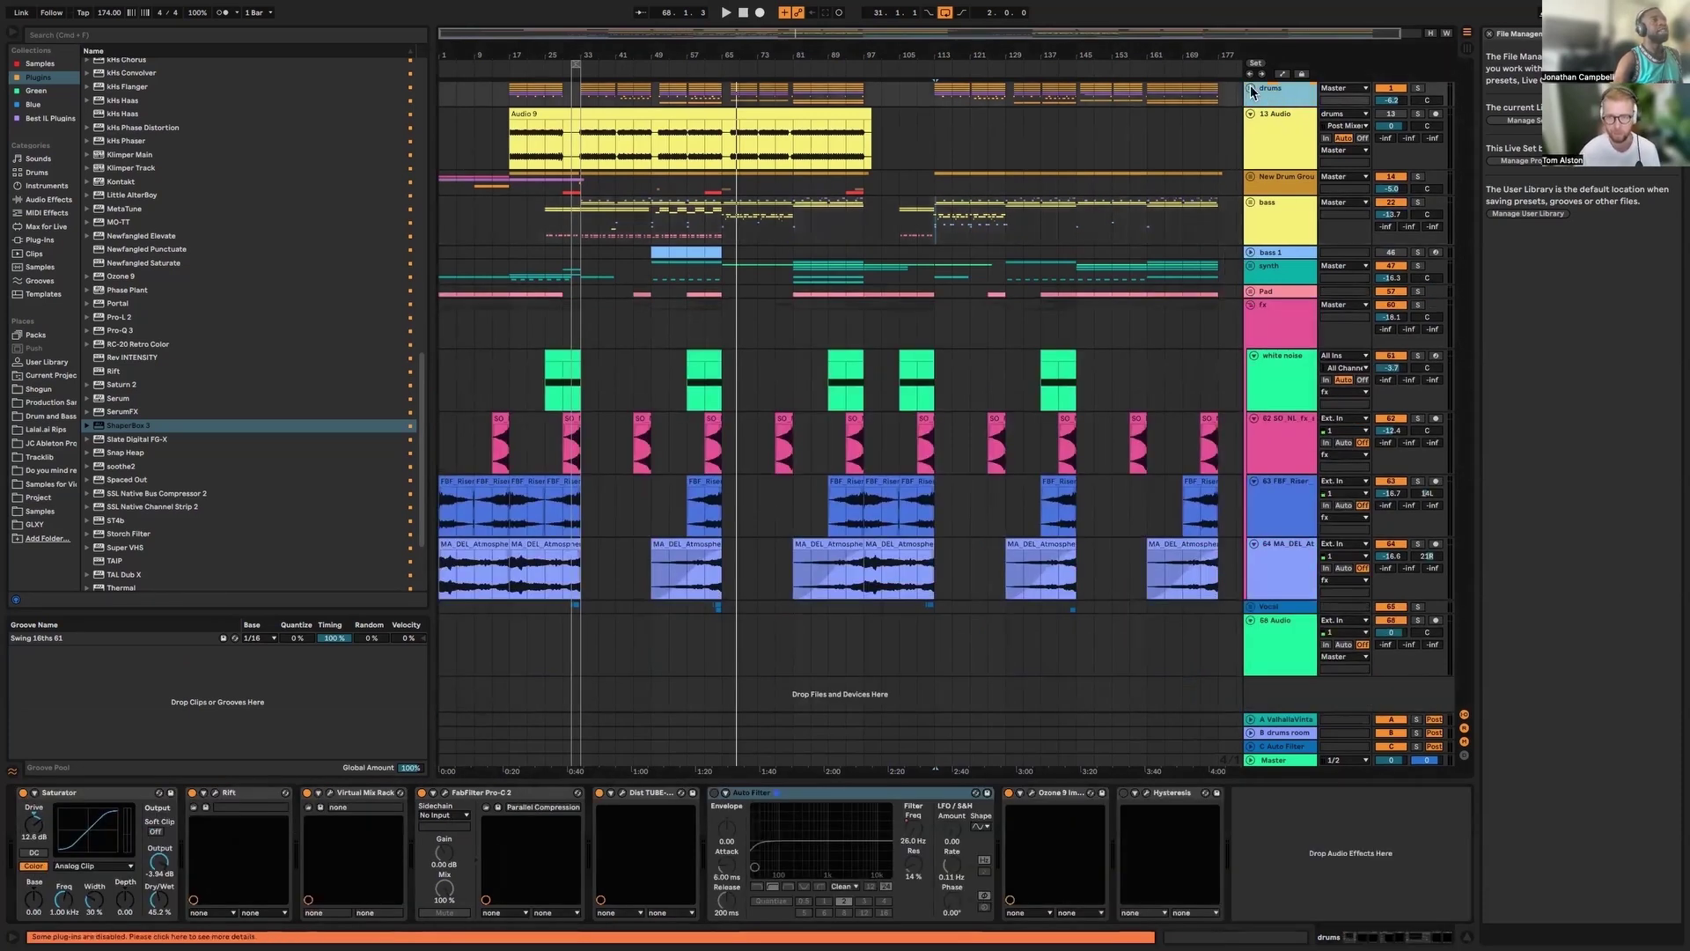